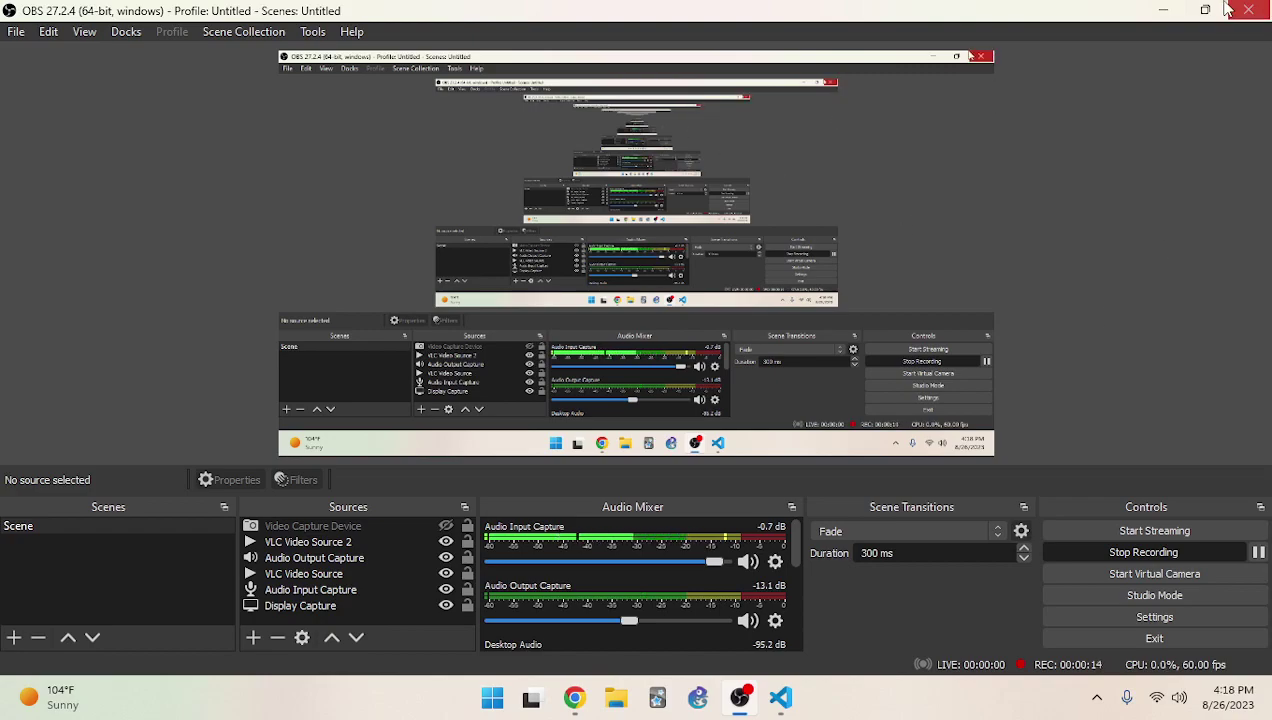
Switch from OBS to Visual Studio Code and close the terminal panel to give the open PDF more room
click(1163, 10)
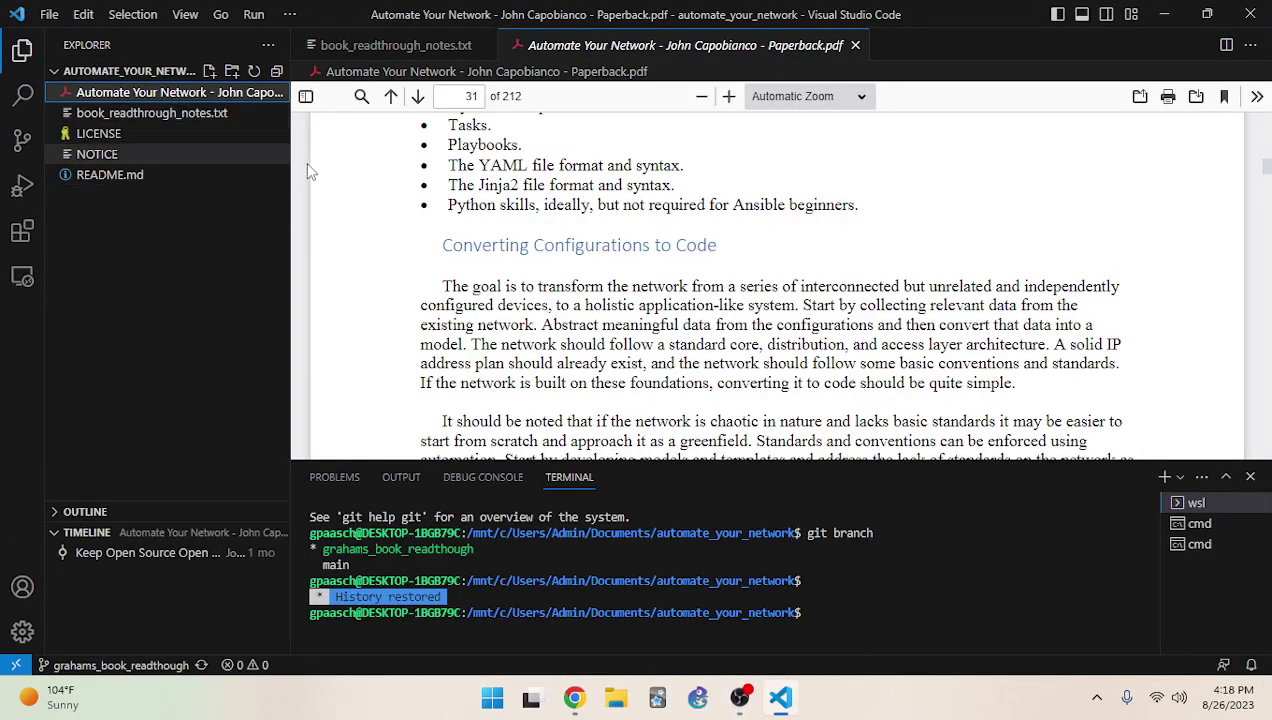
click(1250, 477)
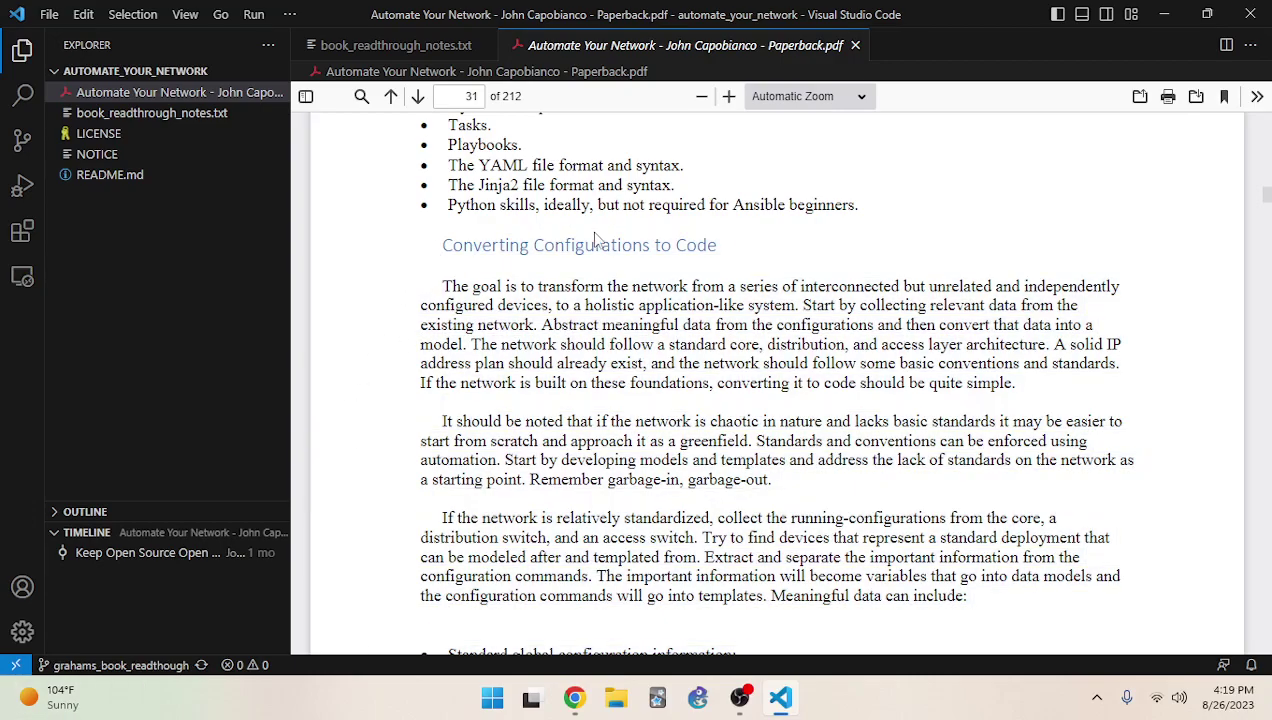
Review the Tools list on PDF pages 30 and 31 and locate the "Converting Configurations to Code" heading
scroll(524, 292, up, 1)
scroll(524, 292, up, 7)
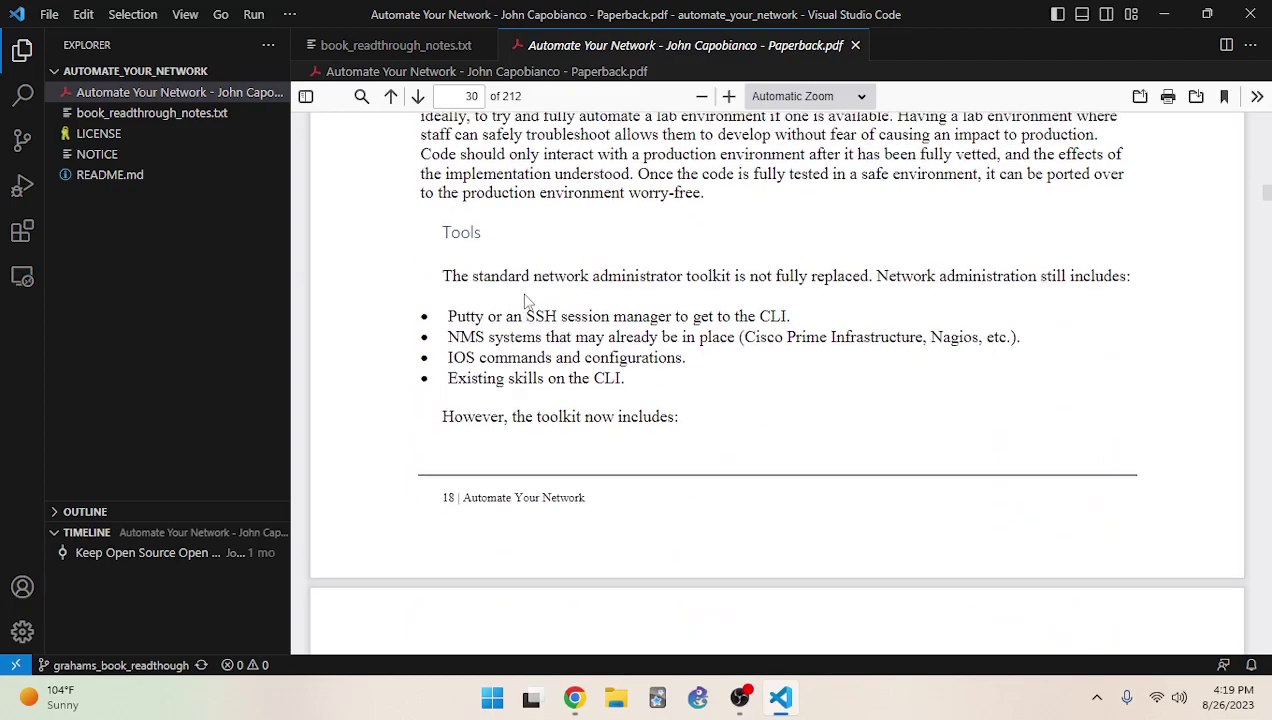
scroll(524, 300, down, 3)
scroll(524, 300, down, 5)
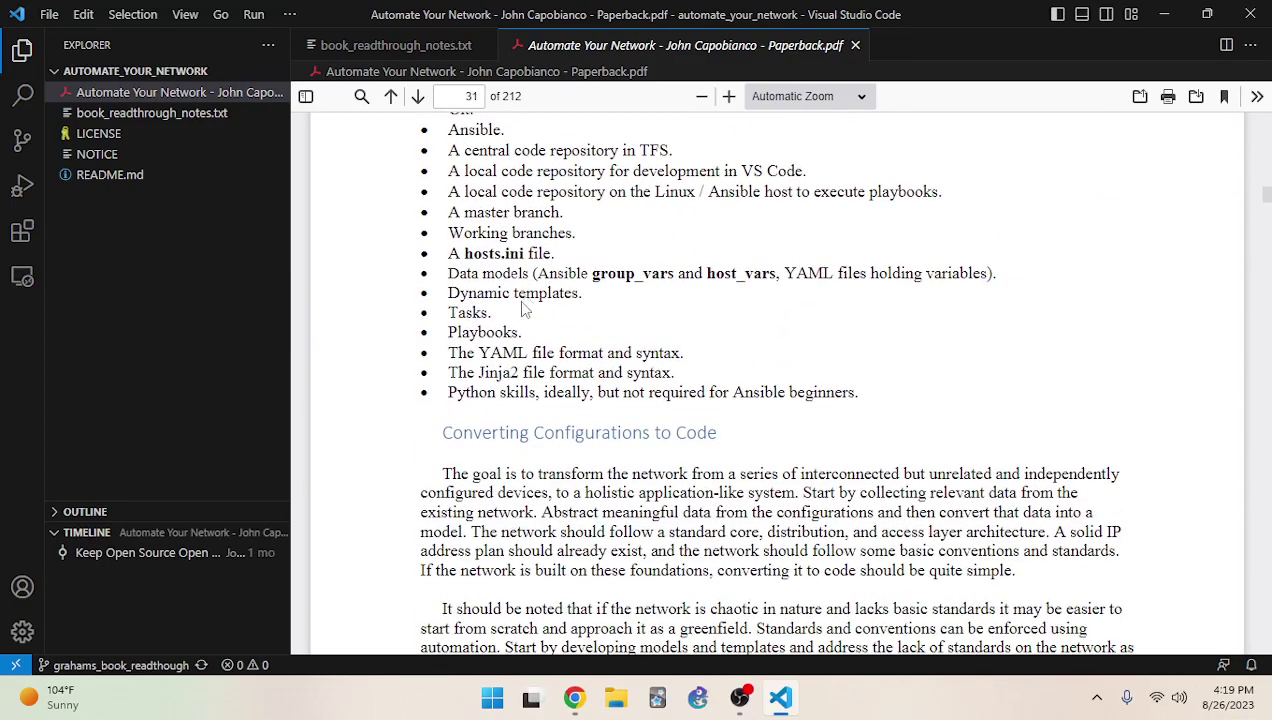
drag(431, 447, 666, 419)
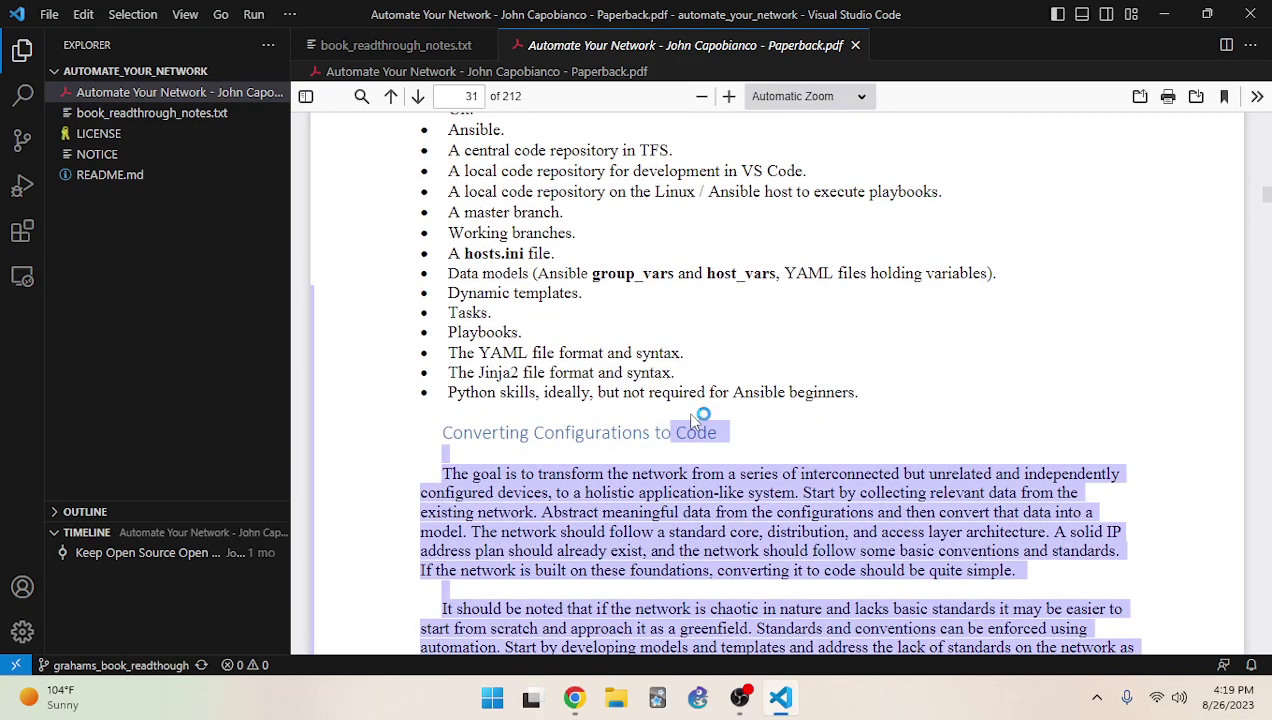
click(692, 418)
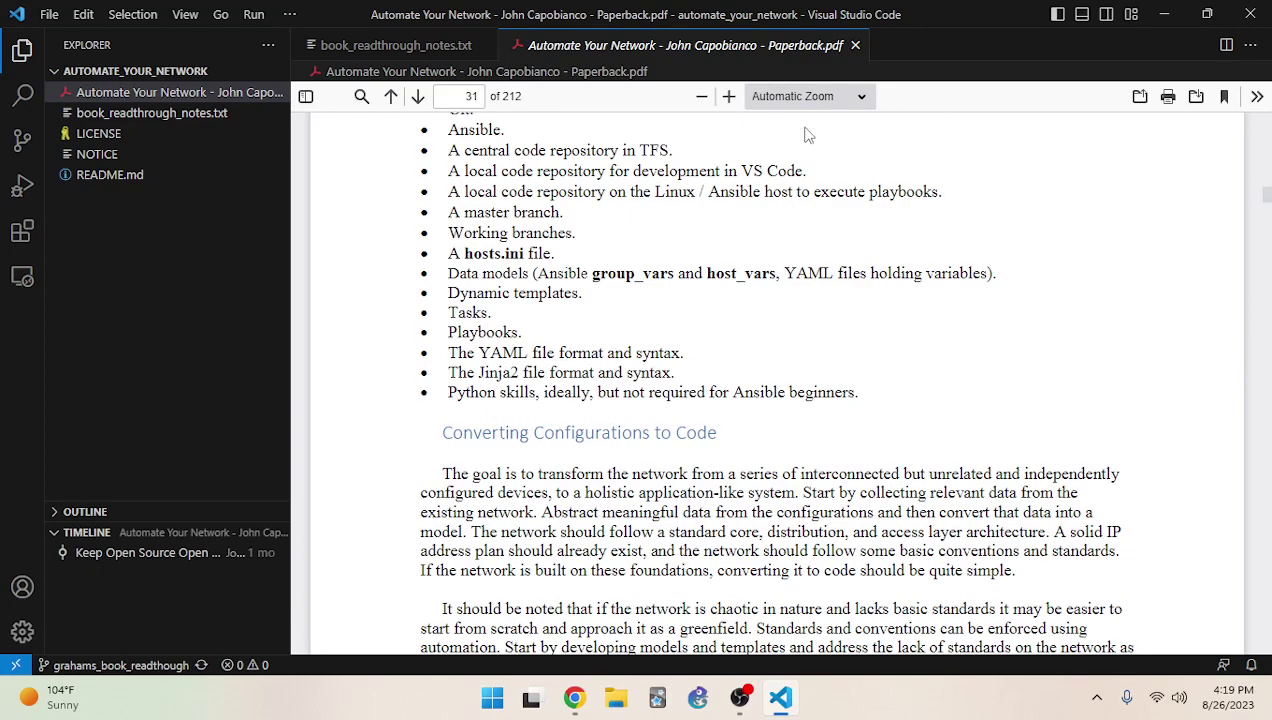
drag(442, 432, 722, 440)
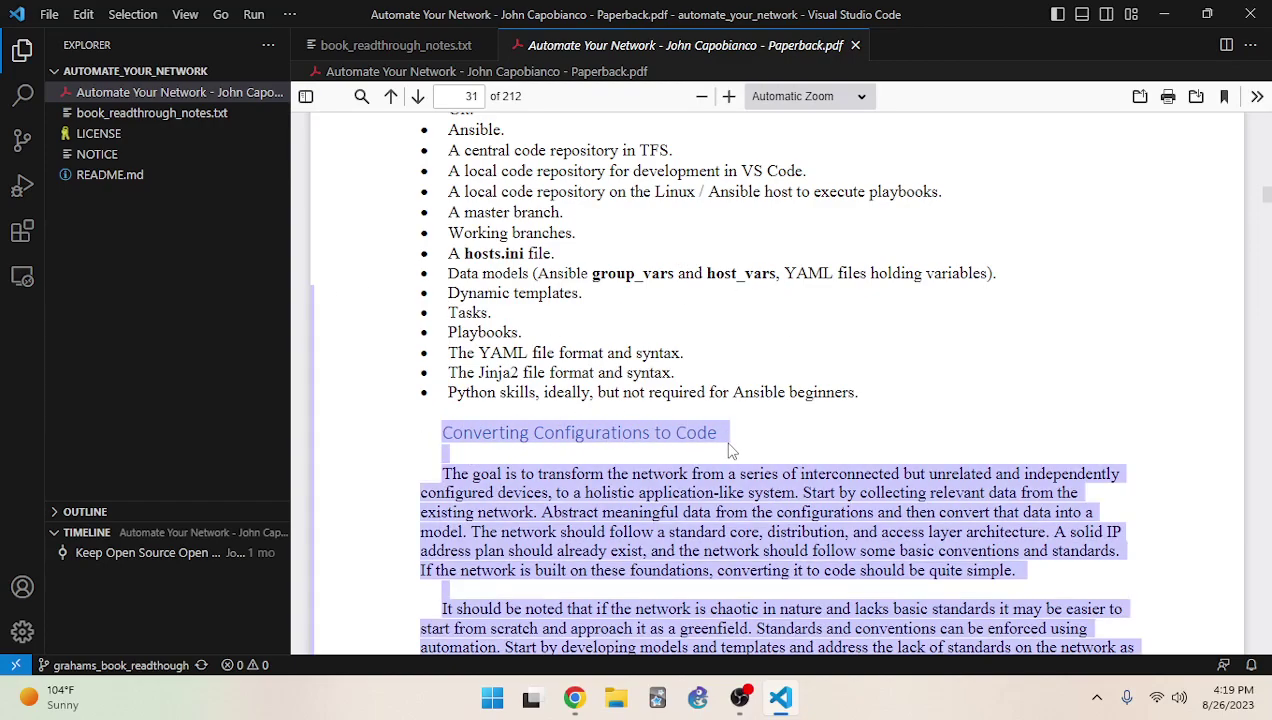
scroll(730, 445, down, 2)
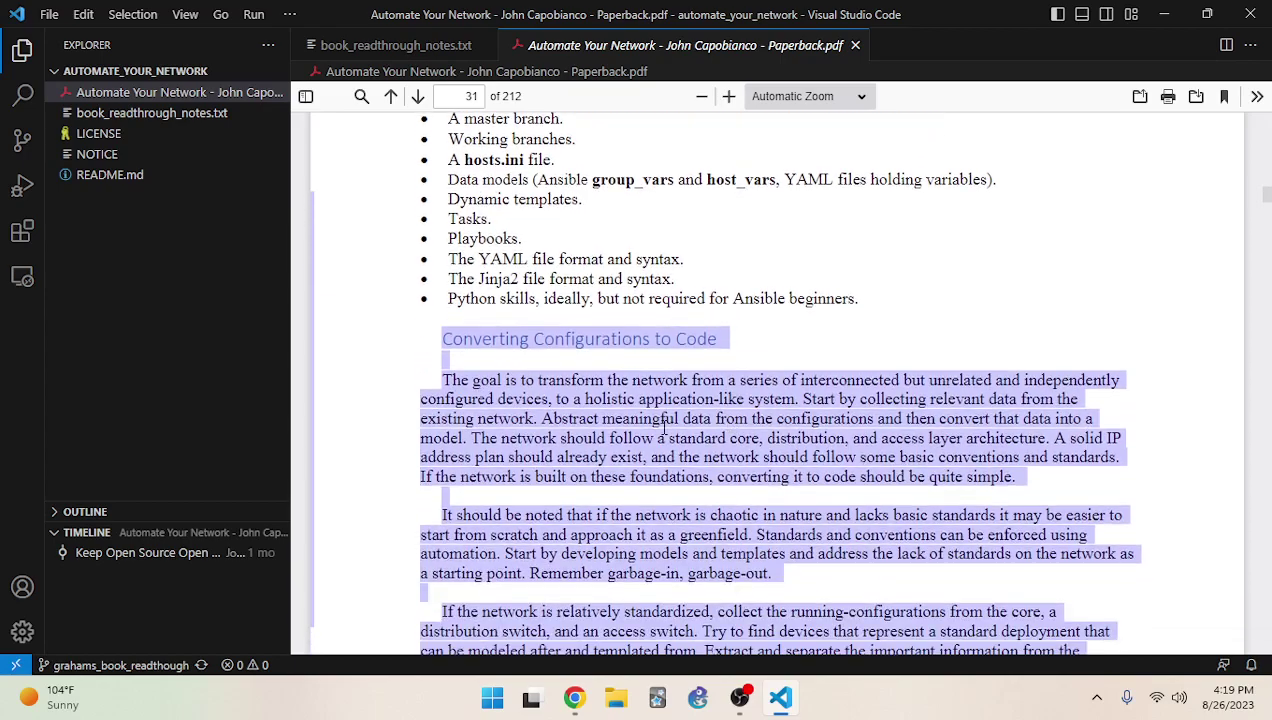
click(605, 358)
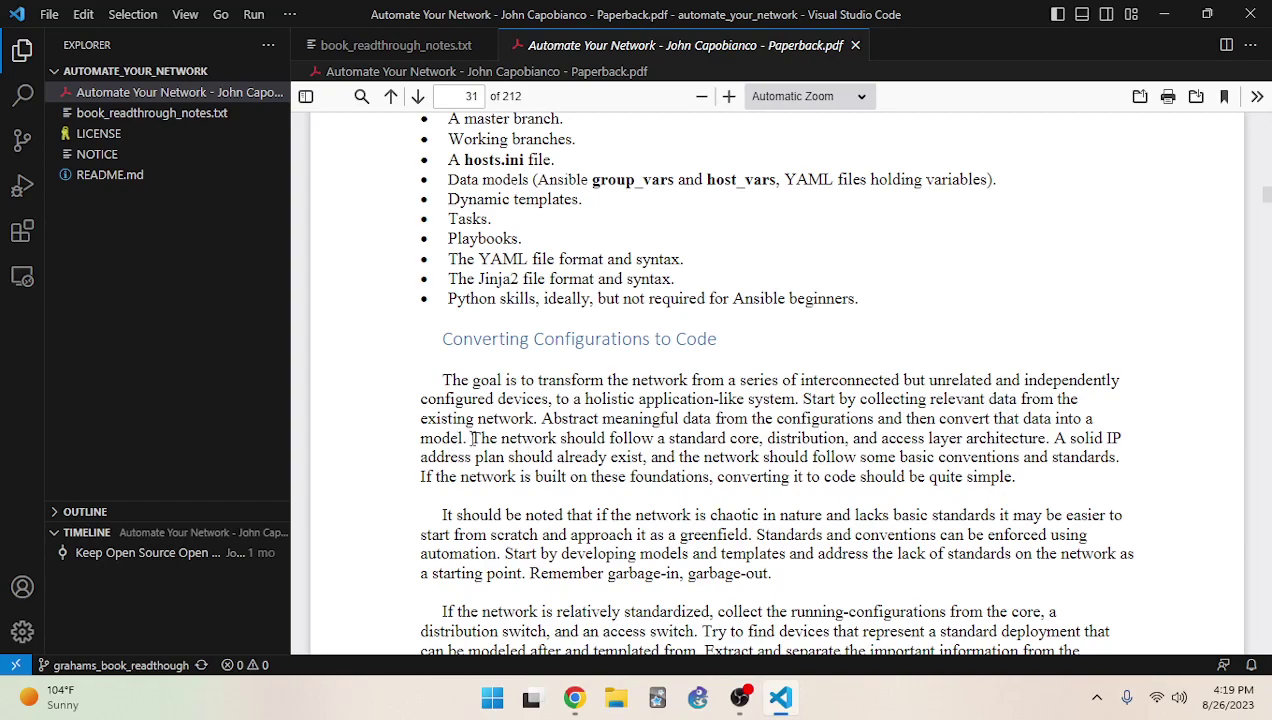
Read the first paragraph of "Converting Configurations to Code", highlighting the passages on layered architecture, IP address plan, conventions and standards
drag(470, 438, 844, 441)
click(766, 440)
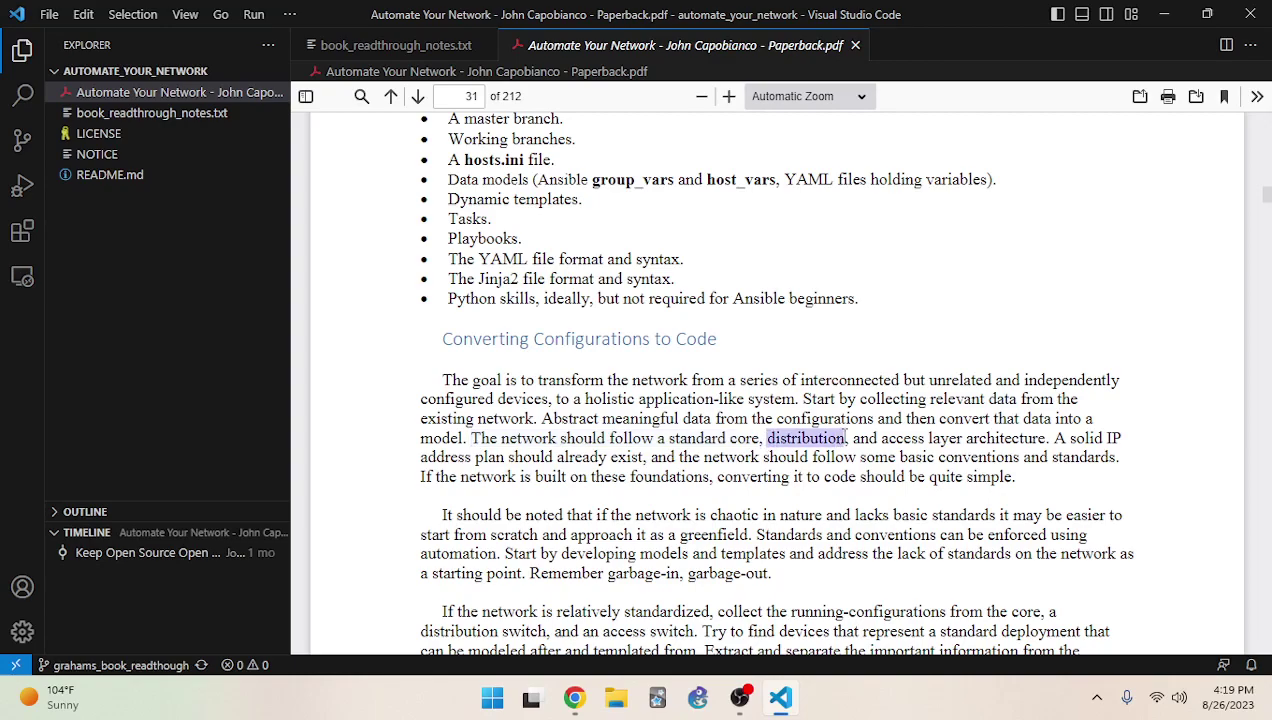
click(856, 436)
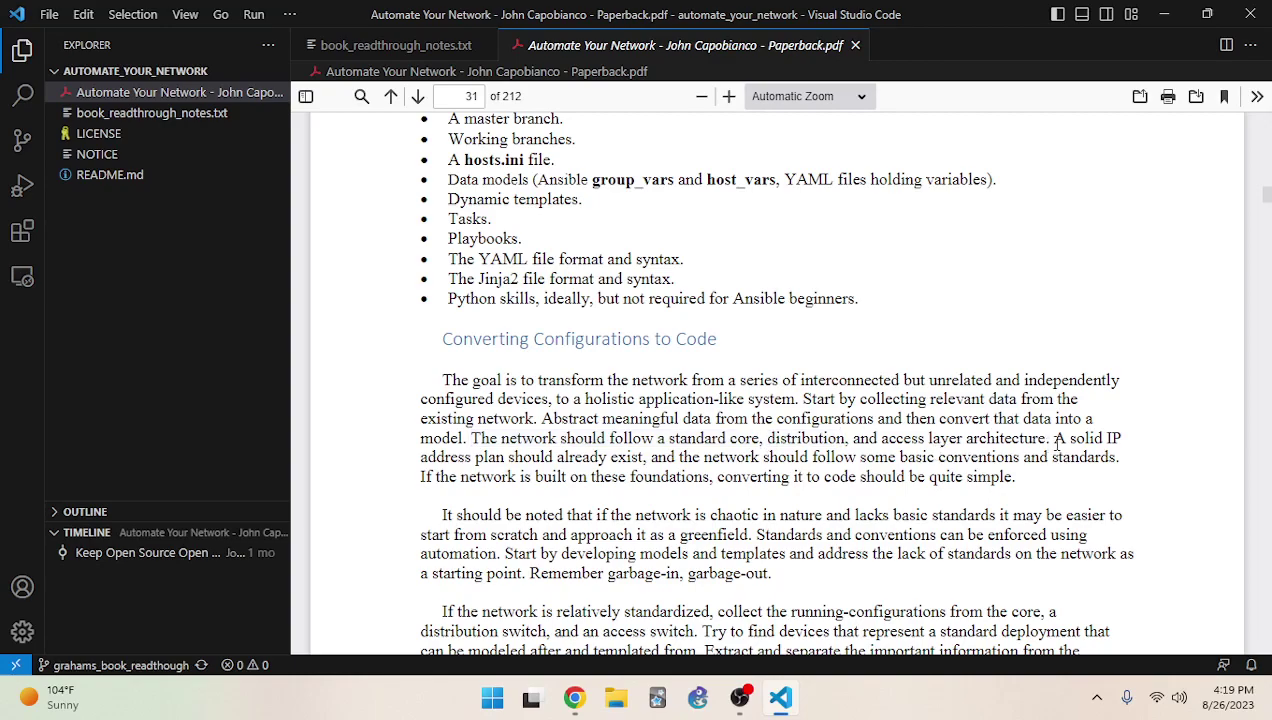
drag(1053, 442, 1112, 454)
click(693, 455)
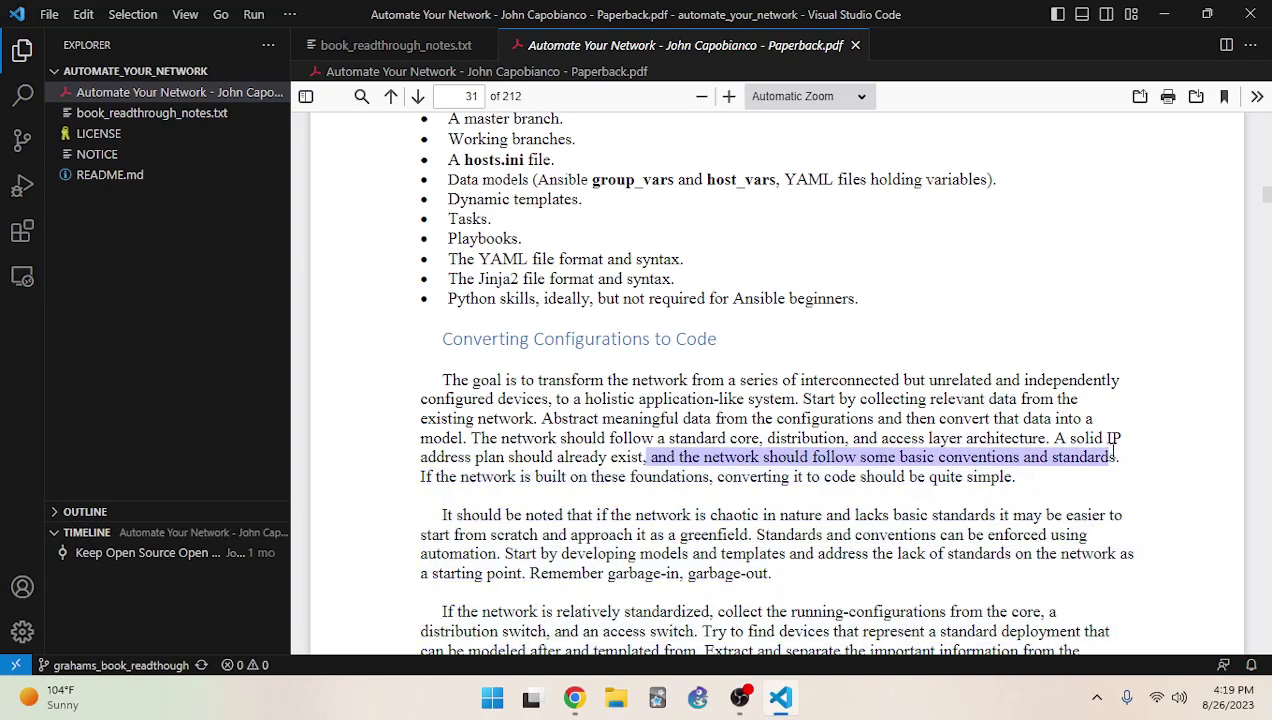
click(1055, 459)
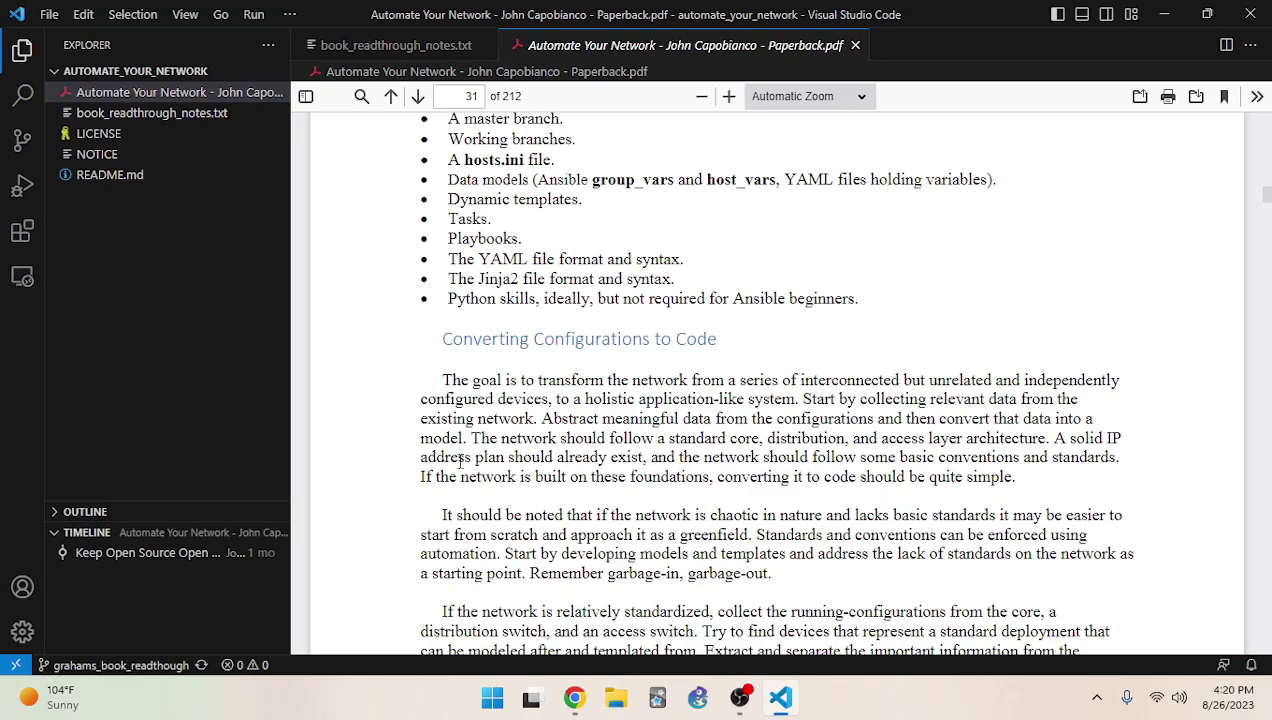
drag(457, 478, 459, 484)
click(514, 465)
drag(716, 476, 1015, 478)
click(883, 446)
Read the paragraph on chaotic networks lacking basic standards, highlighting the advice to approach them as a greenfield
scroll(856, 425, down, 2)
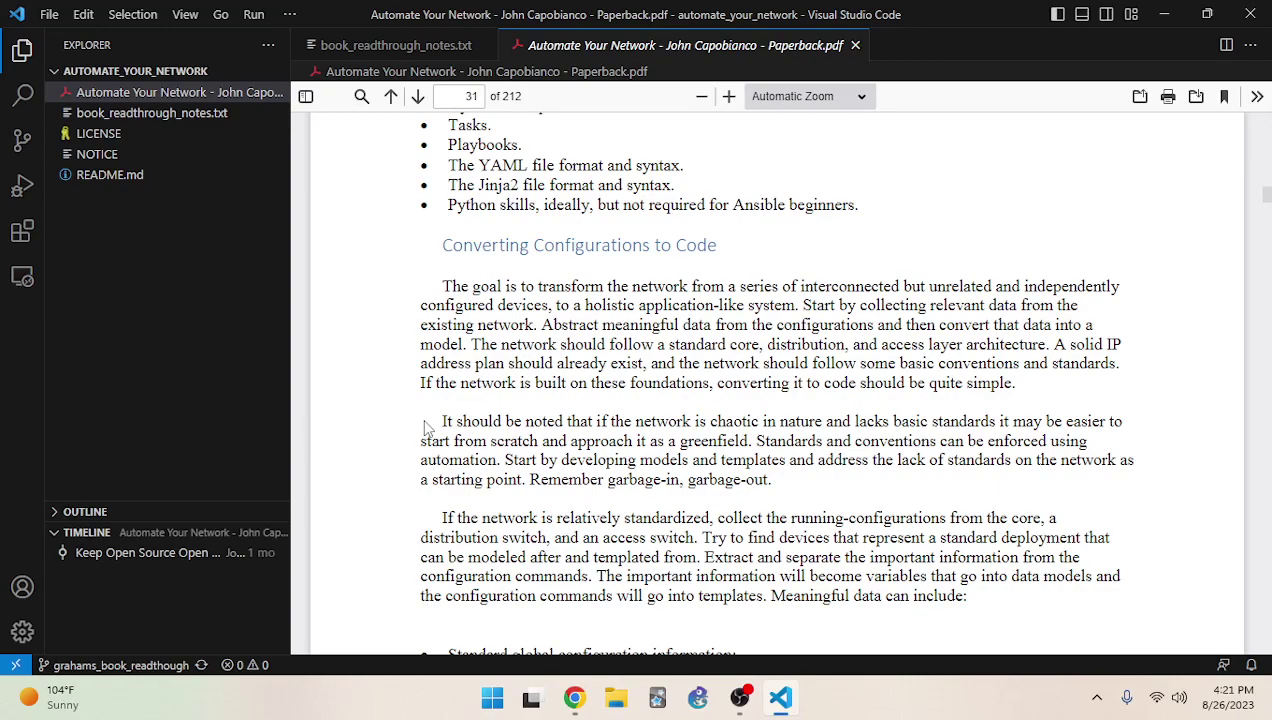
drag(424, 428, 667, 415)
click(630, 420)
drag(432, 426, 591, 416)
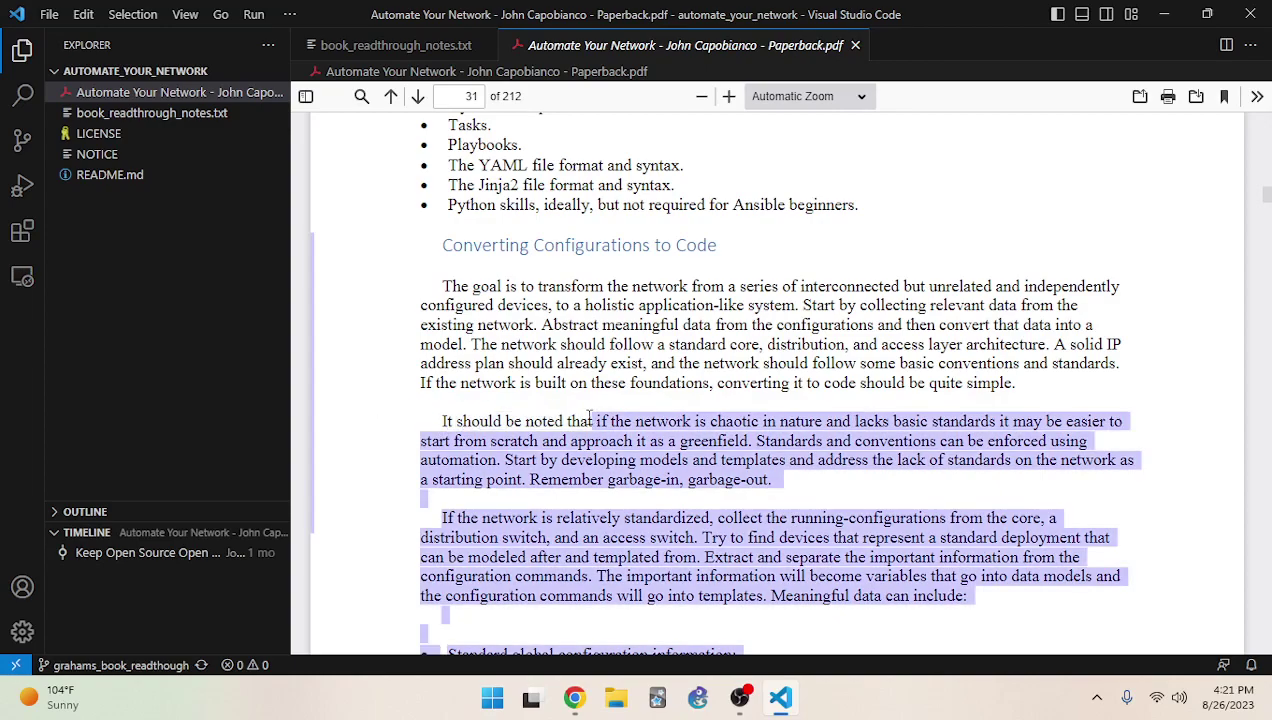
click(586, 416)
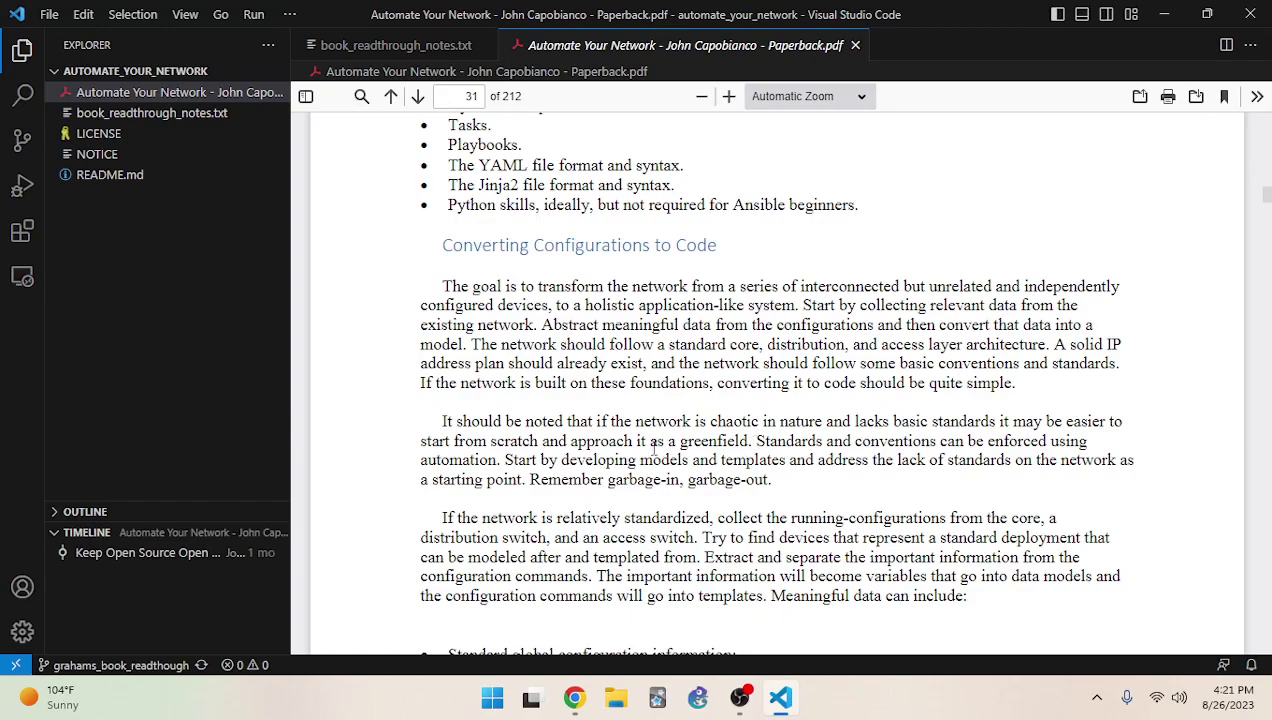
drag(680, 442, 724, 443)
click(727, 441)
Examine the meaningful data list at the end of PDF page 31, highlighting the standard global configuration items and Hostname
scroll(545, 297, down, 3)
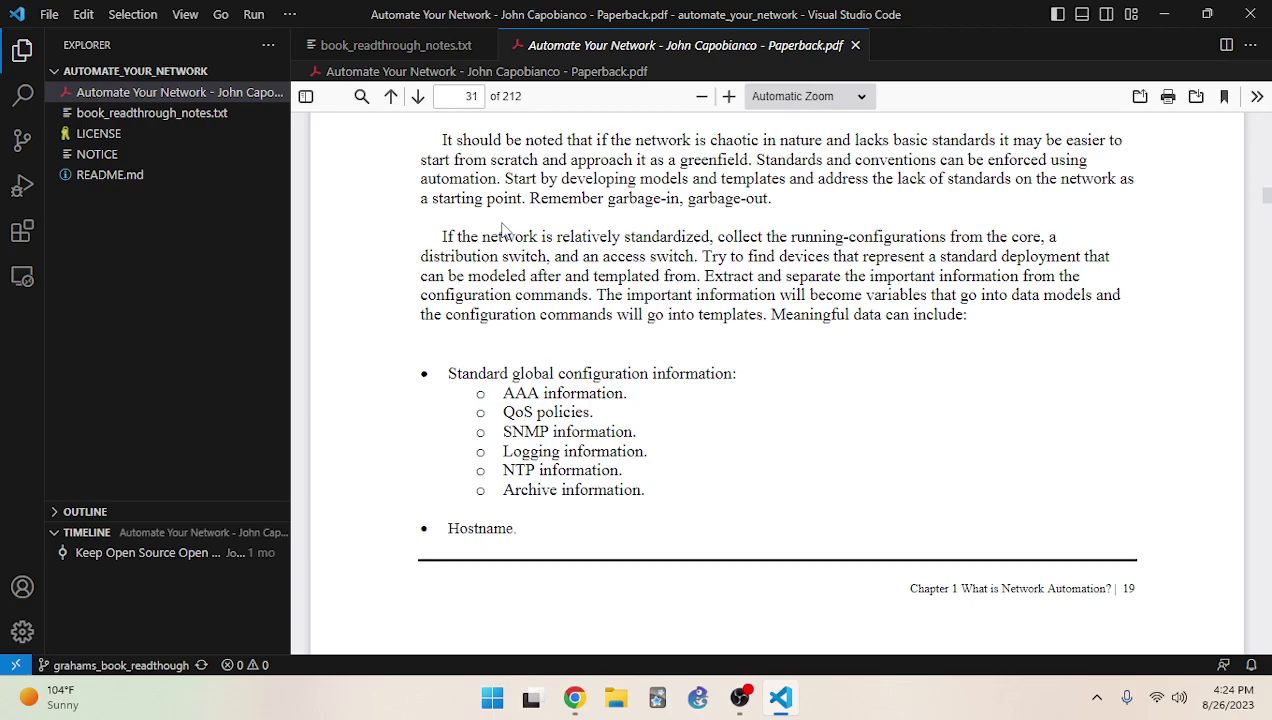
scroll(412, 241, down, 3)
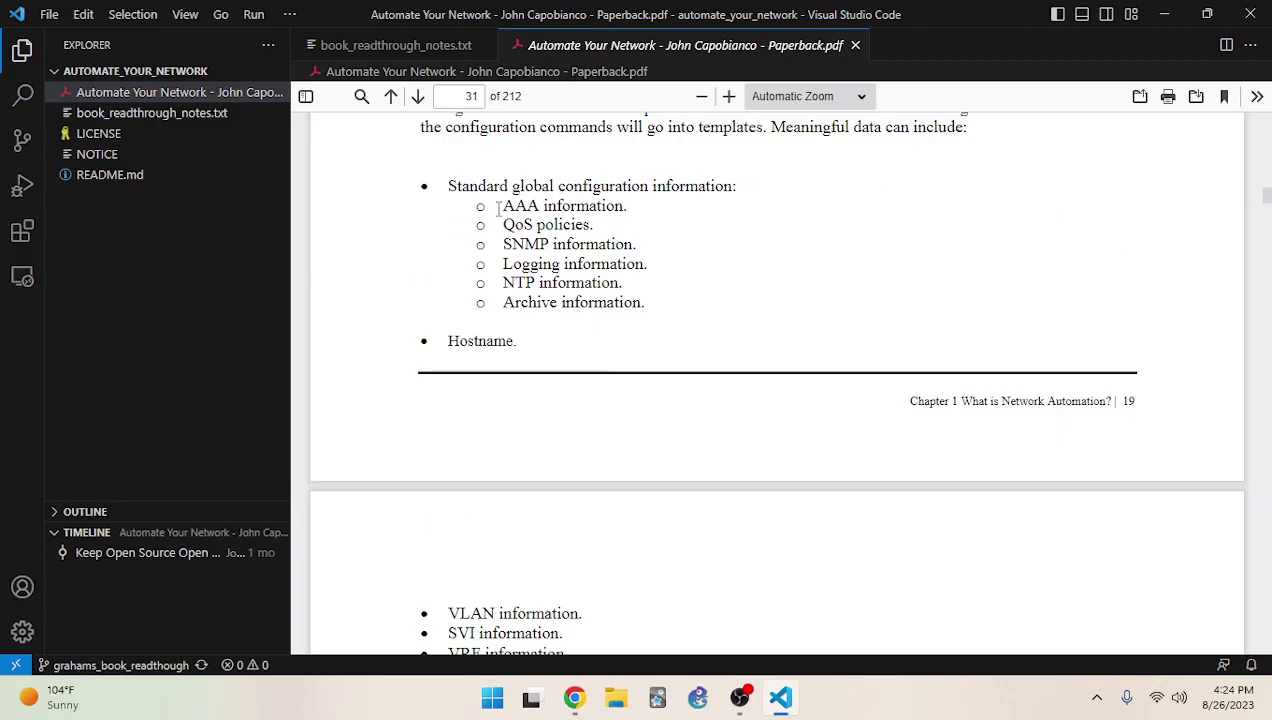
drag(536, 187, 752, 196)
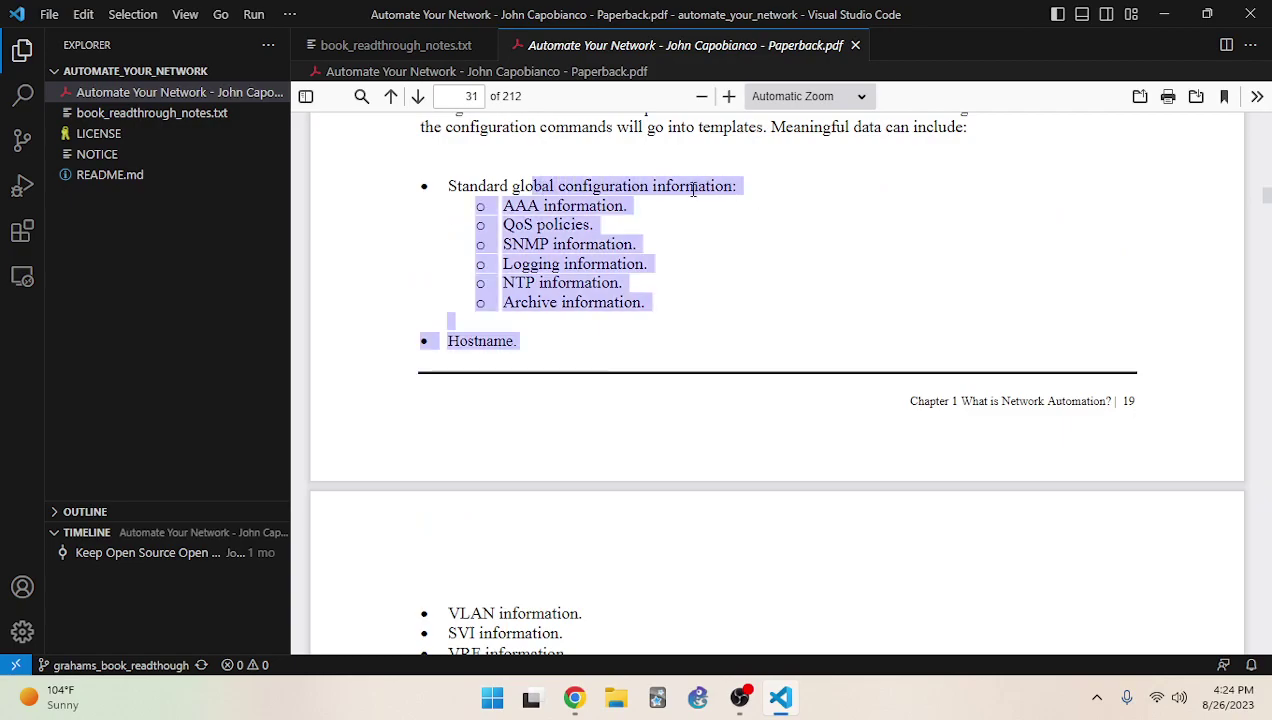
click(509, 214)
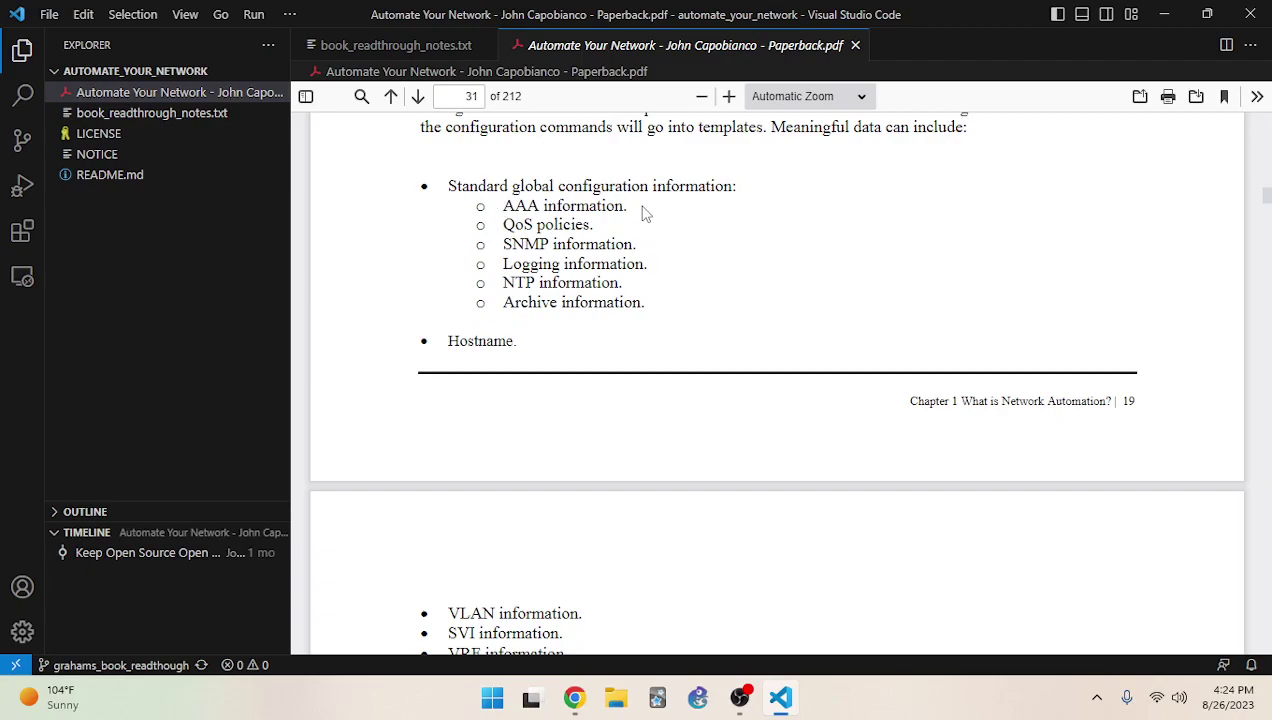
drag(632, 206, 505, 345)
click(549, 330)
Check the recording status in OBS and return to the PDF in Visual Studio Code
click(740, 697)
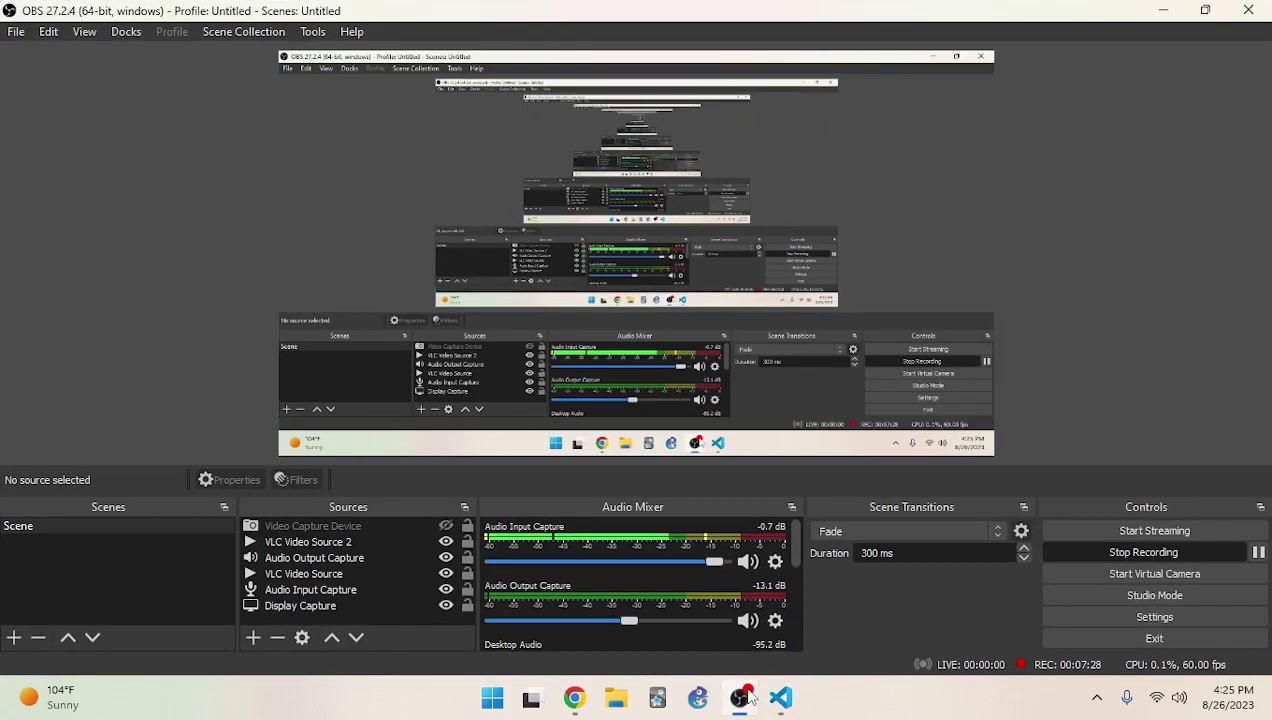
click(744, 697)
Examine the VLAN, SVI and VRF information items on PDF page 32, highlighting the SVI and VRF entries
scroll(470, 290, down, 2)
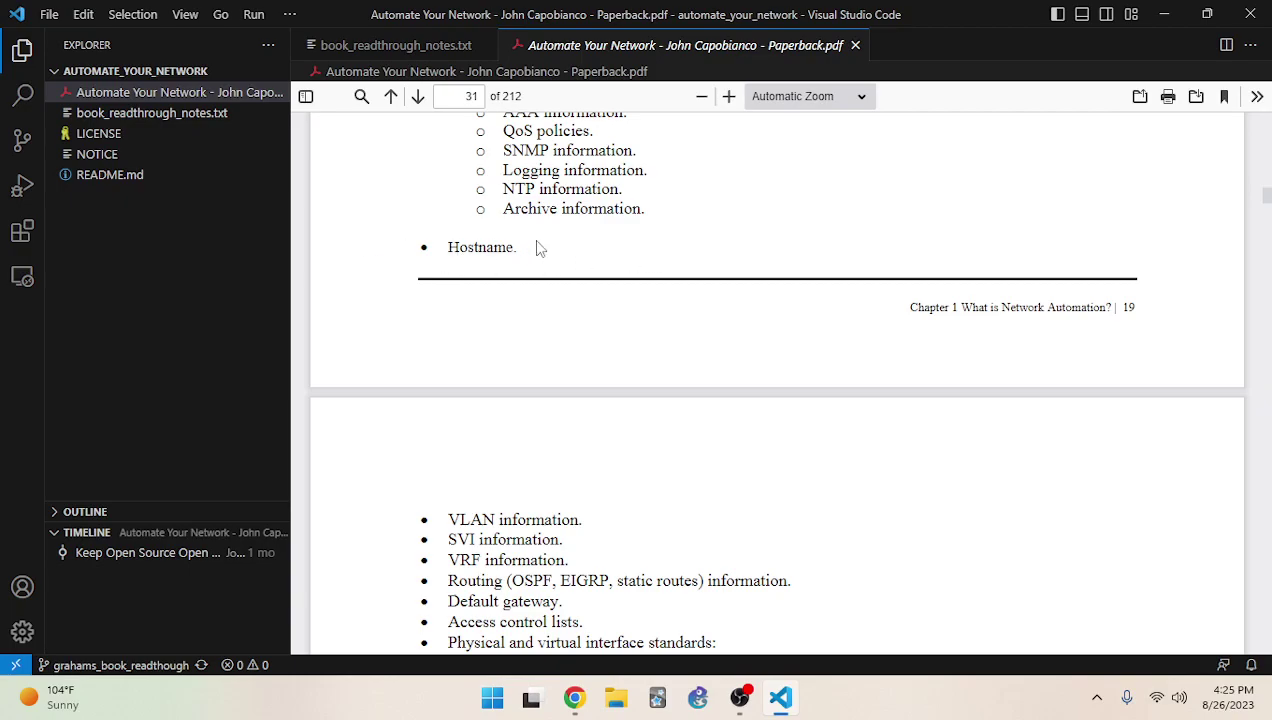
scroll(534, 253, down, 3)
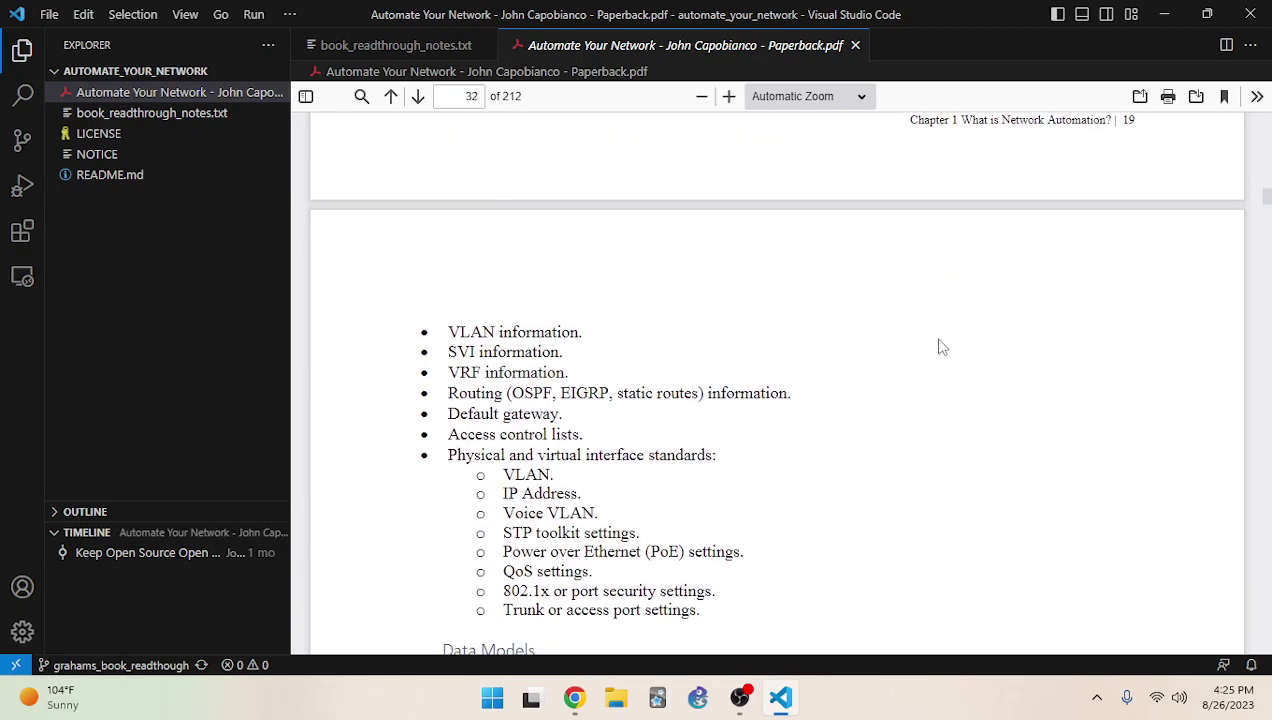
drag(449, 349, 557, 348)
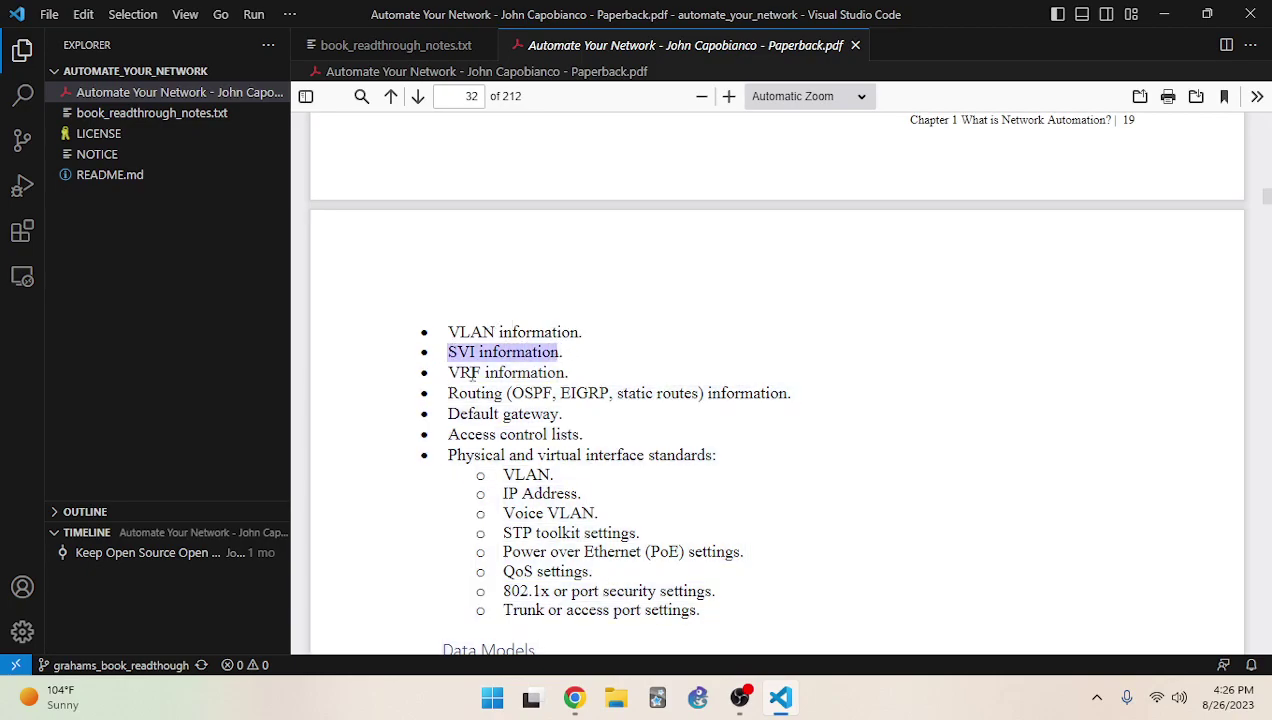
drag(447, 373, 574, 372)
click(590, 360)
scroll(590, 360, down, 2)
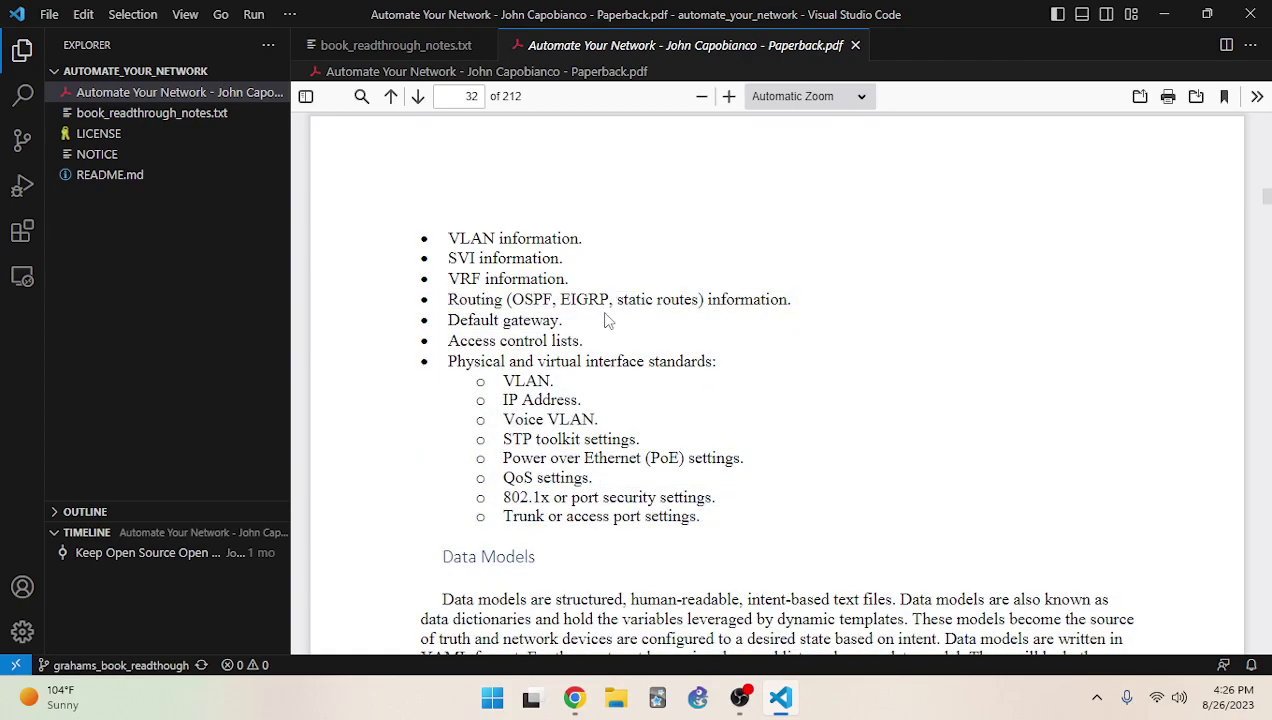
Examine the routing, default gateway and access control list items, highlighting the routing protocols and access control lists
drag(520, 299, 790, 300)
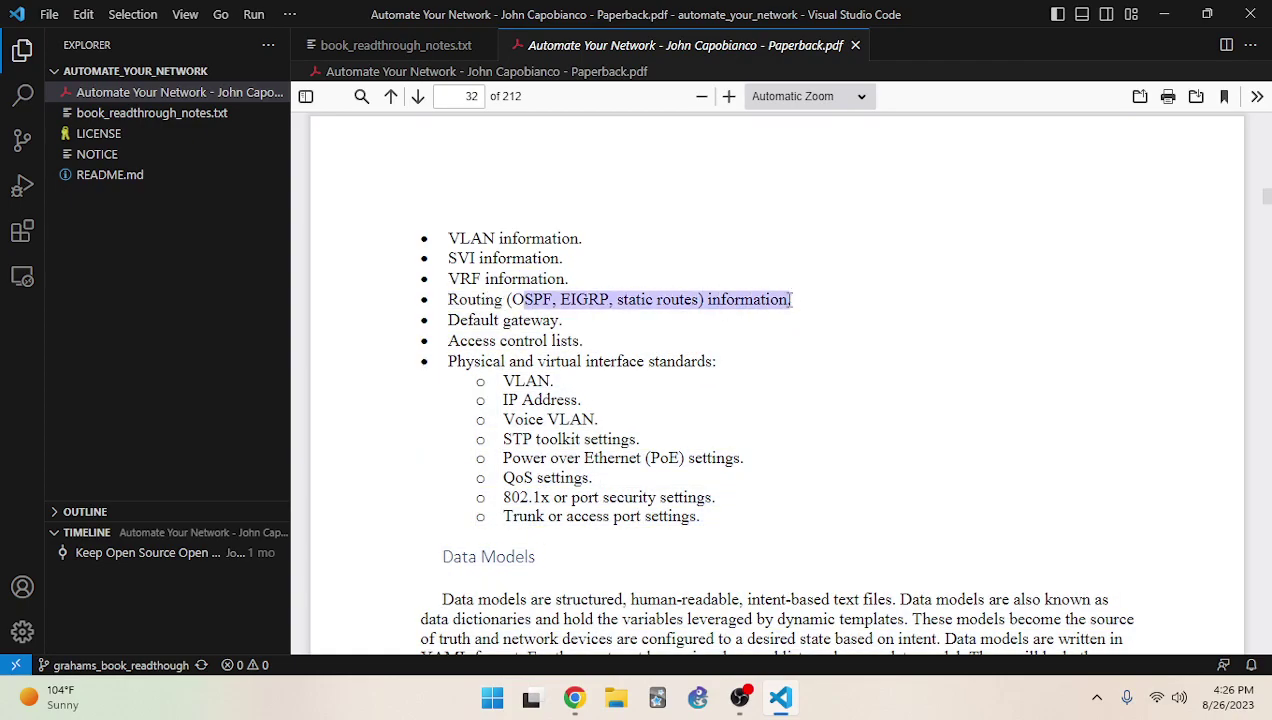
click(410, 321)
drag(638, 318, 585, 340)
click(555, 316)
click(520, 320)
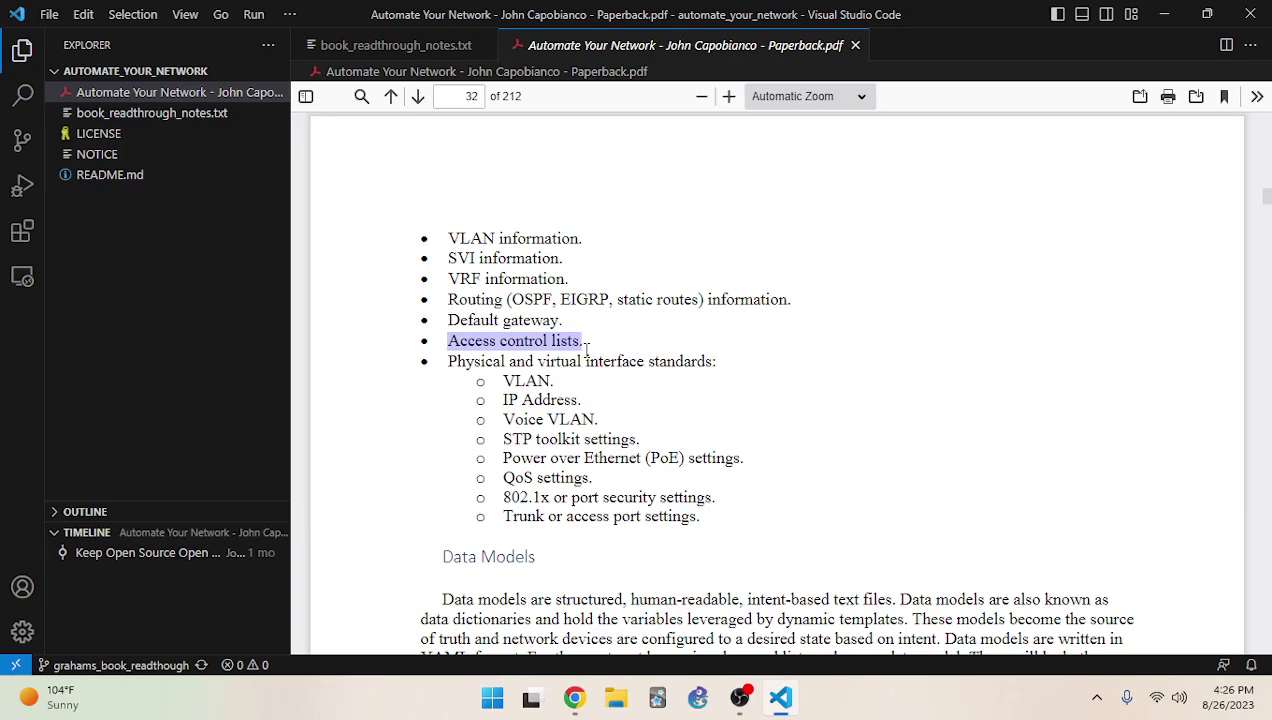
click(580, 343)
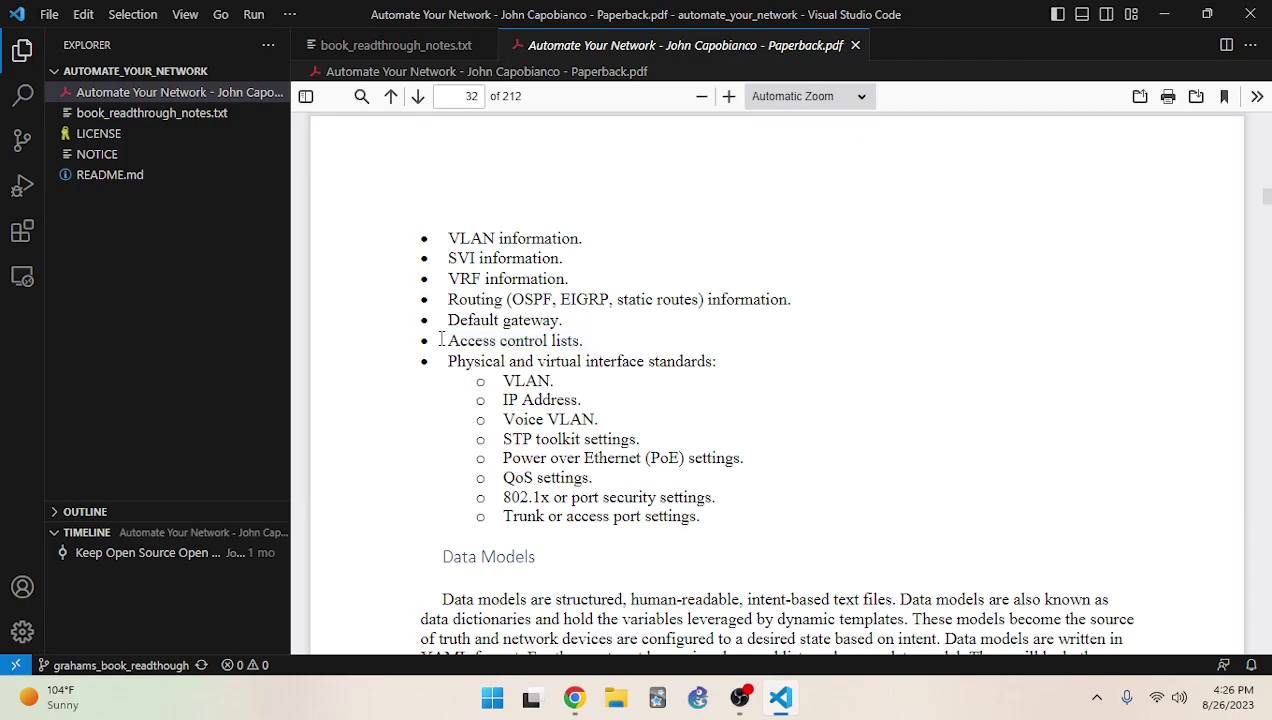
drag(449, 340, 645, 324)
click(590, 303)
Go through the physical and virtual interface standards from VLAN to trunk or access port settings, highlighting the entries while reading
drag(448, 361, 753, 372)
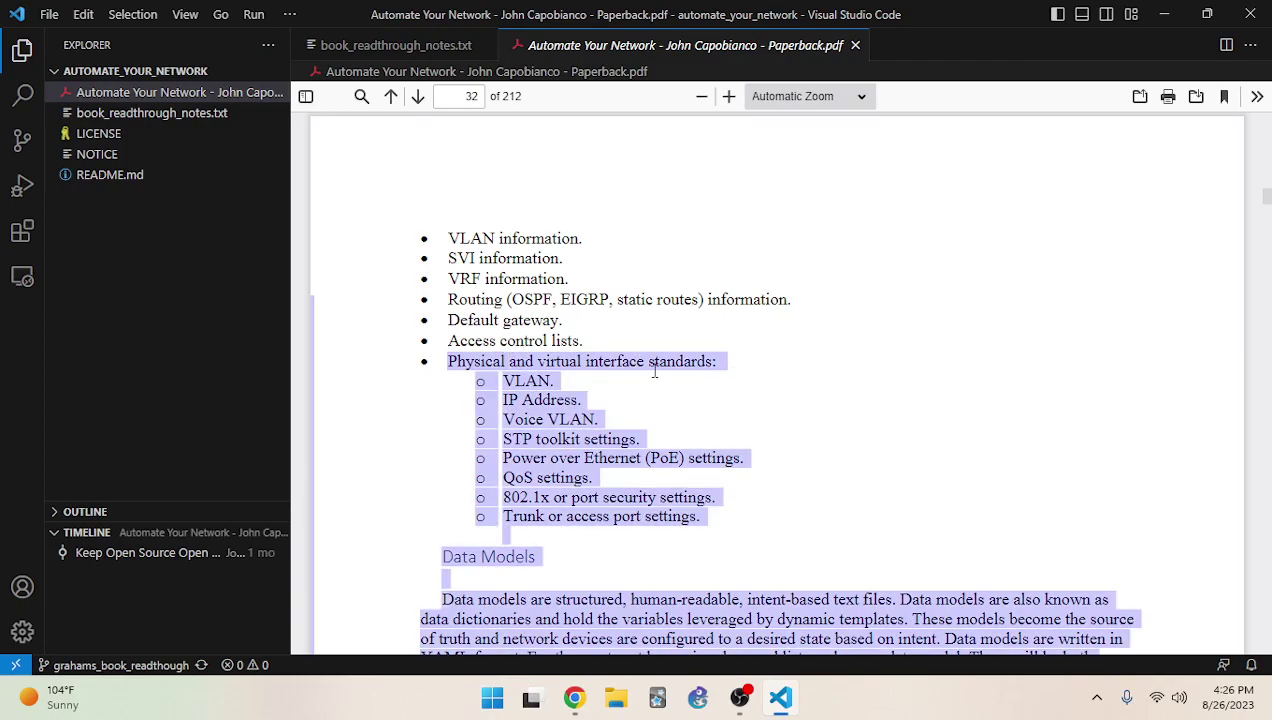
click(527, 375)
double_click(525, 380)
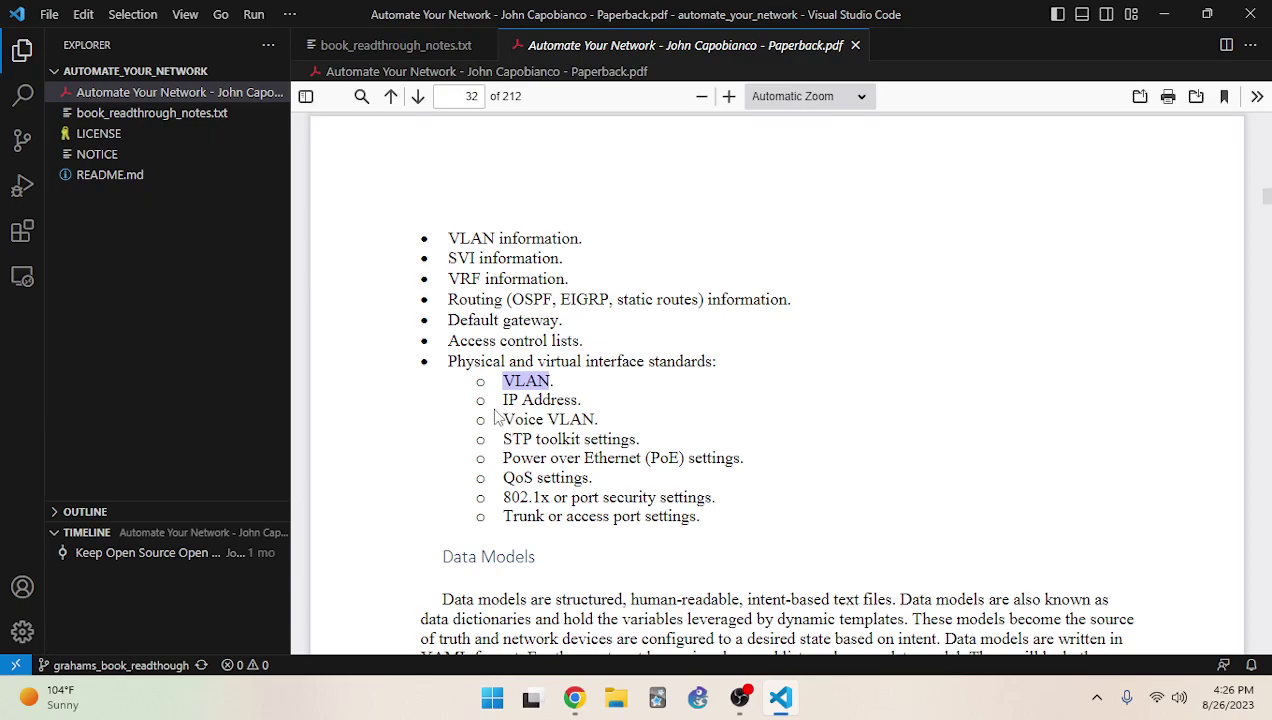
click(593, 414)
drag(501, 419, 600, 419)
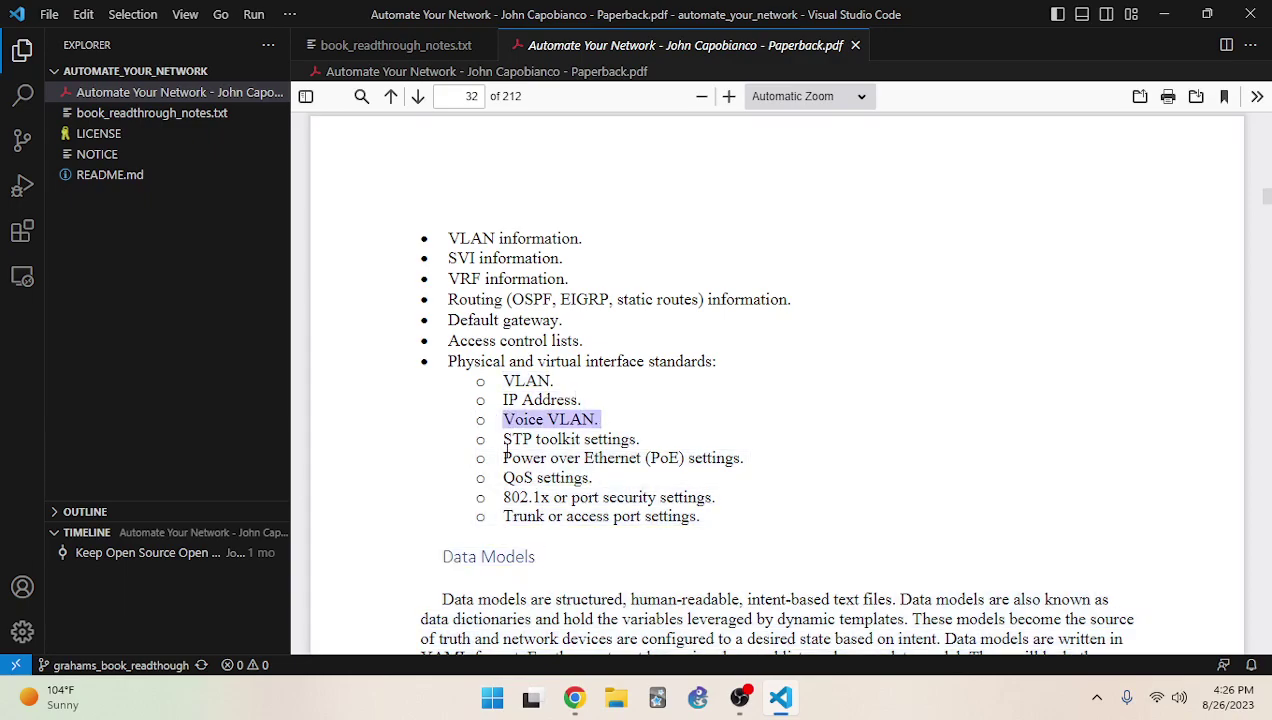
click(589, 438)
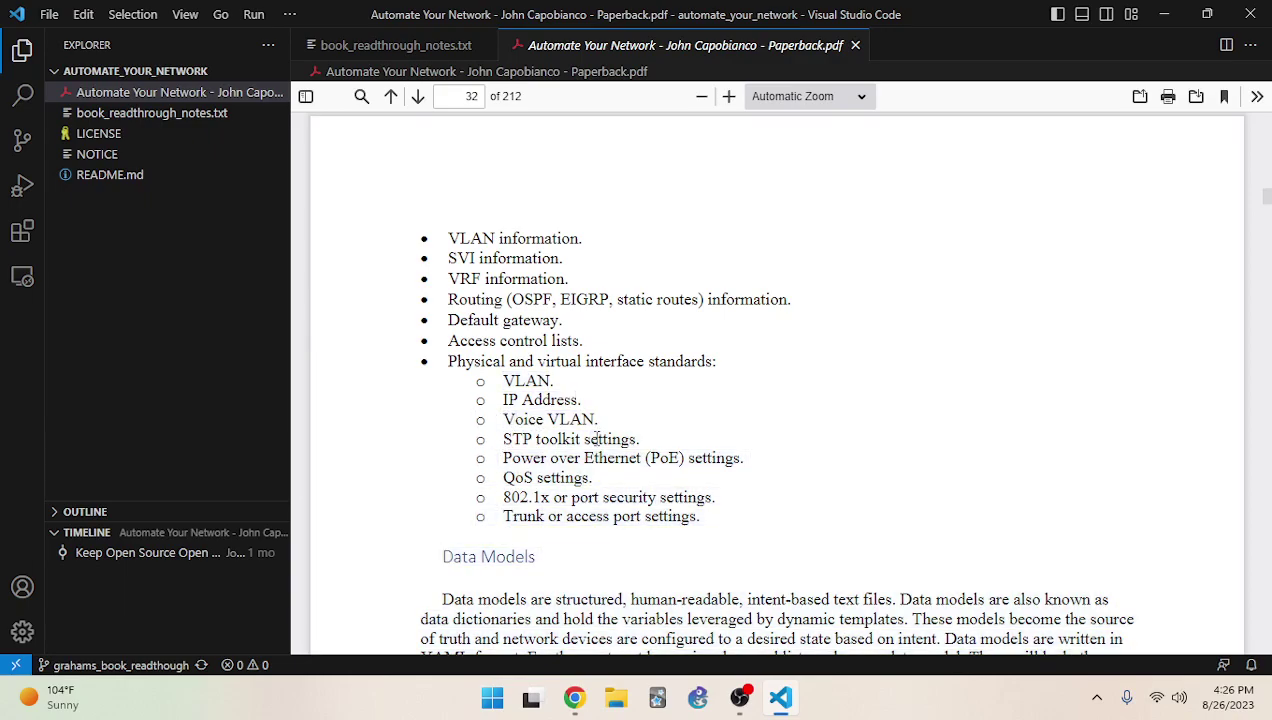
drag(507, 458, 724, 451)
drag(500, 478, 592, 478)
drag(504, 497, 717, 499)
click(620, 497)
drag(504, 516, 712, 523)
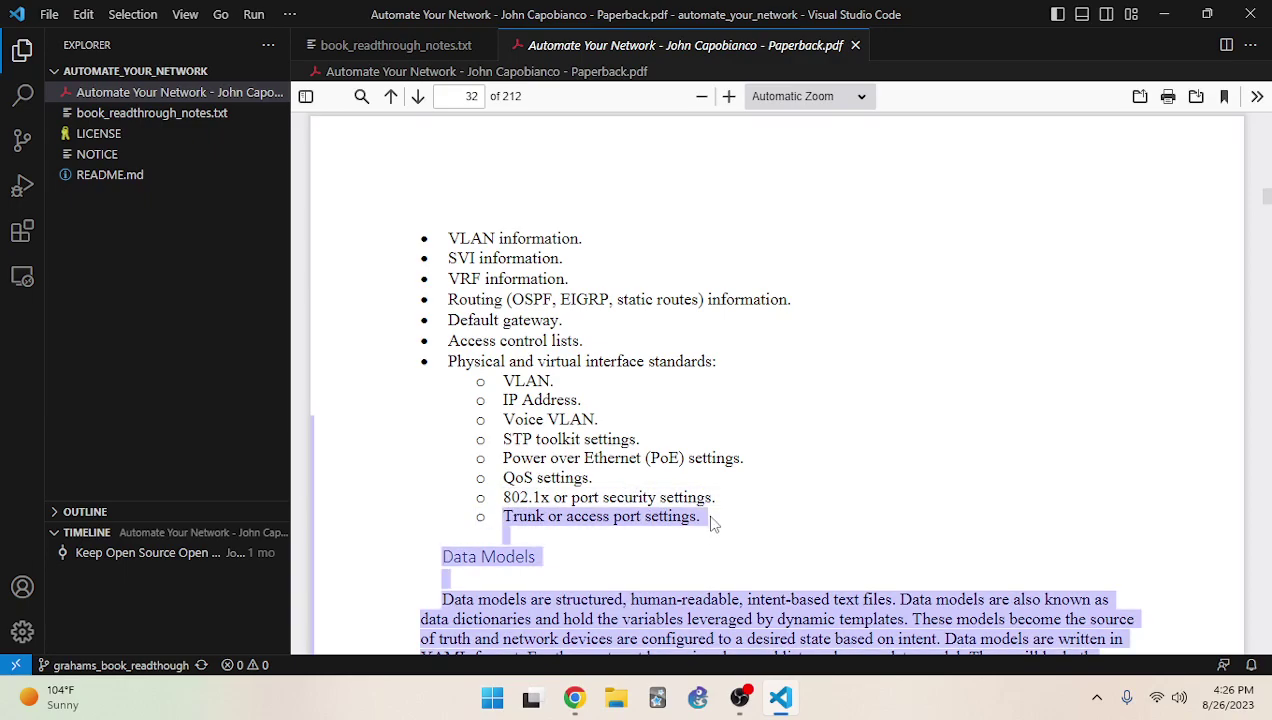
click(591, 478)
Read the Data Models section on page 32, briefly checking OBS and highlighting the sentences on modeling data and refactoring a model
scroll(580, 450, down, 5)
scroll(598, 448, down, 3)
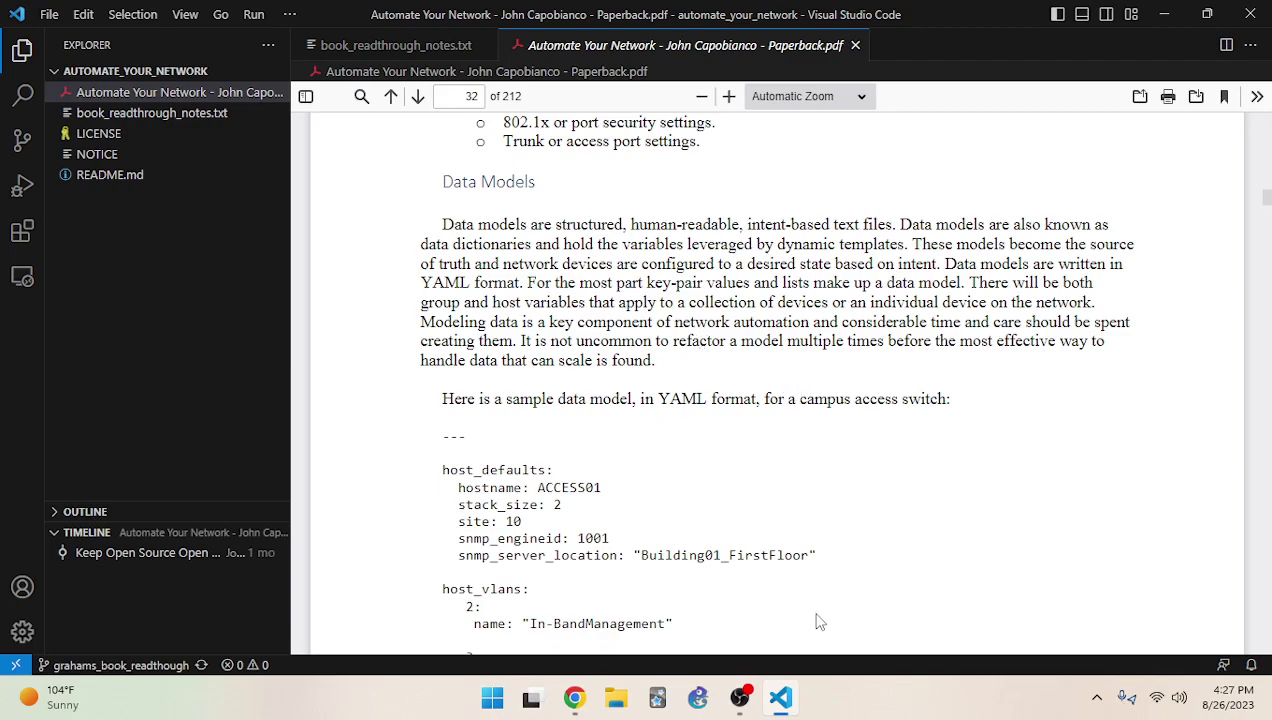
click(740, 697)
click(740, 697)
drag(794, 267, 870, 600)
click(970, 274)
click(862, 316)
drag(428, 314, 557, 314)
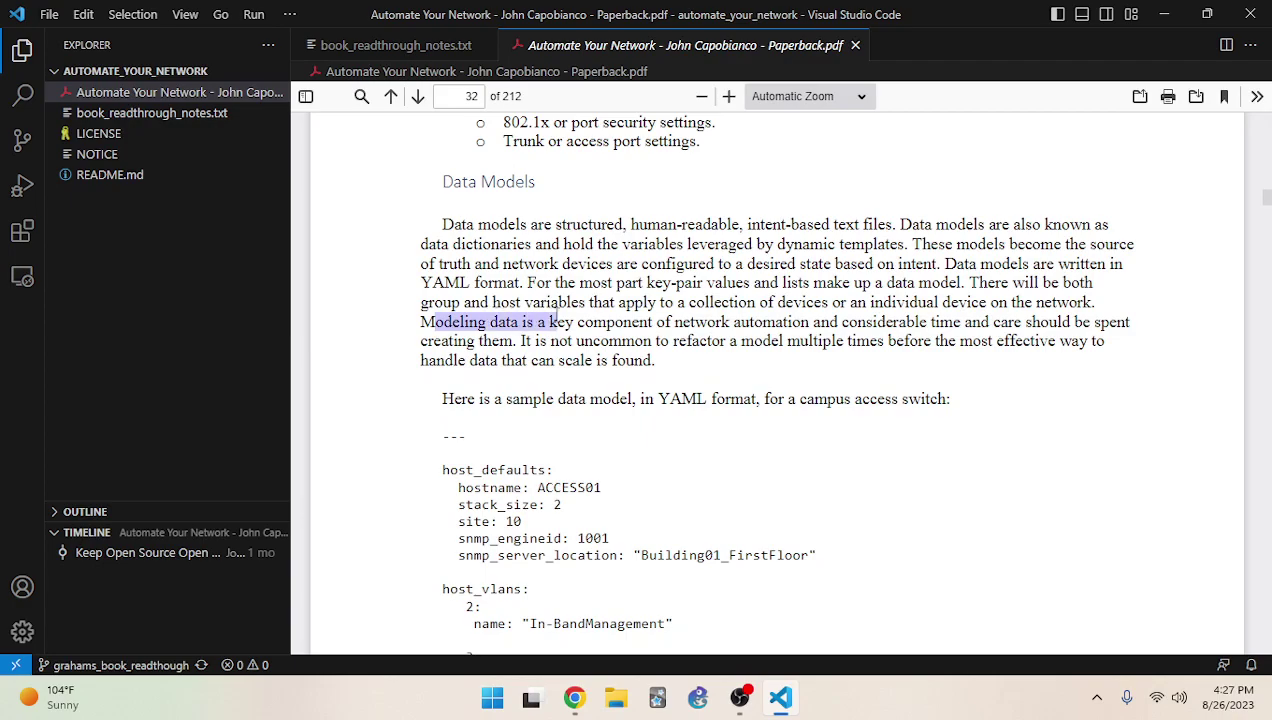
drag(421, 324, 661, 362)
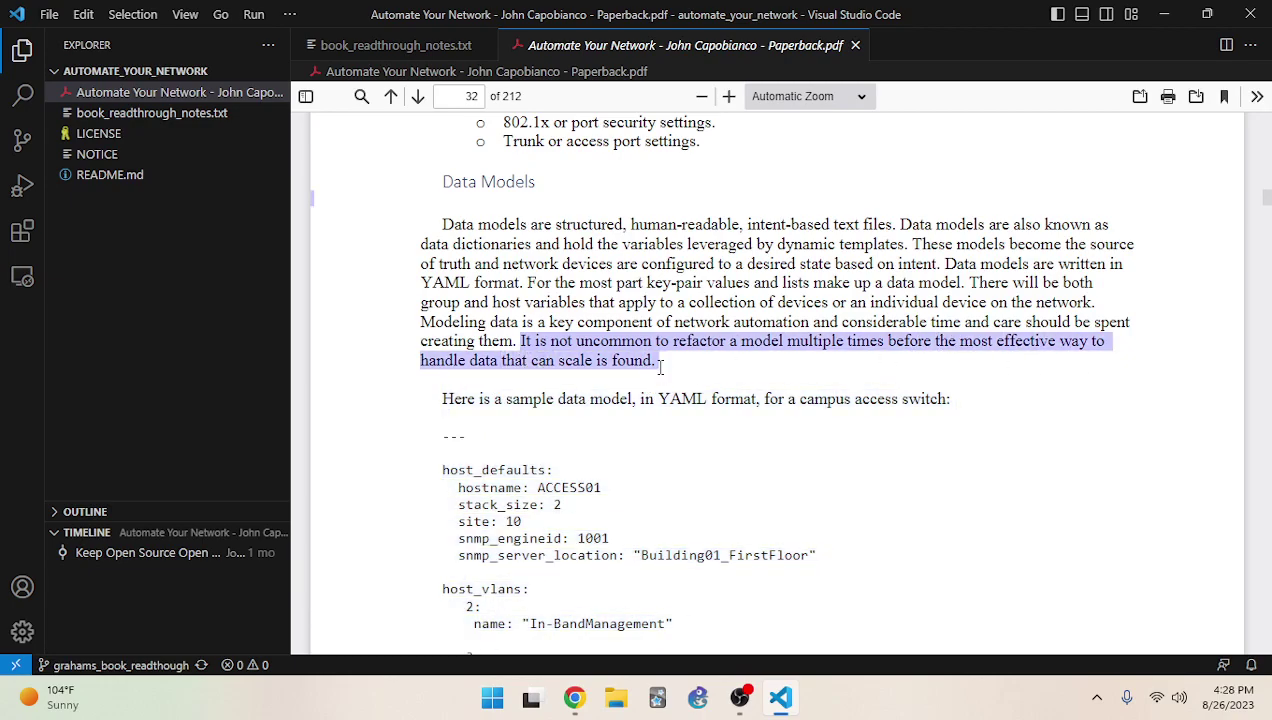
click(678, 330)
Examine the start of the sample YAML data model for a campus access switch, highlighting from the host_defaults block
scroll(430, 246, down, 2)
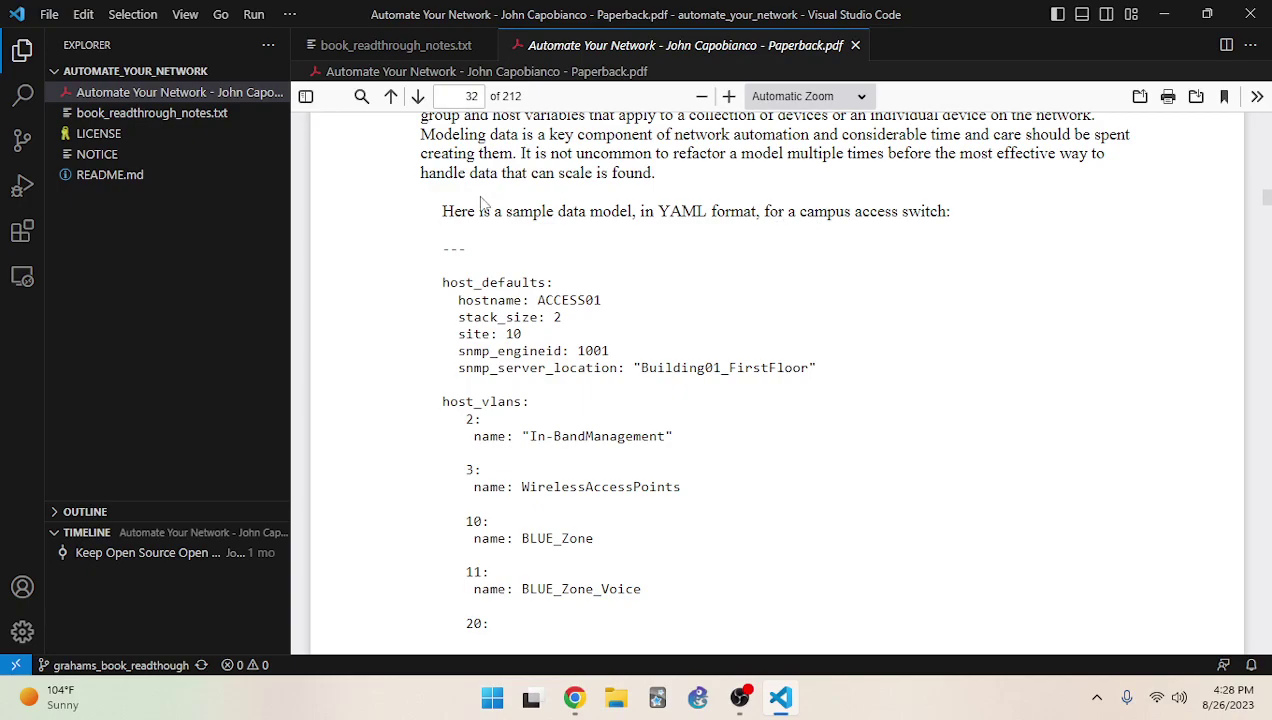
scroll(482, 203, down, 1)
scroll(510, 186, up, 3)
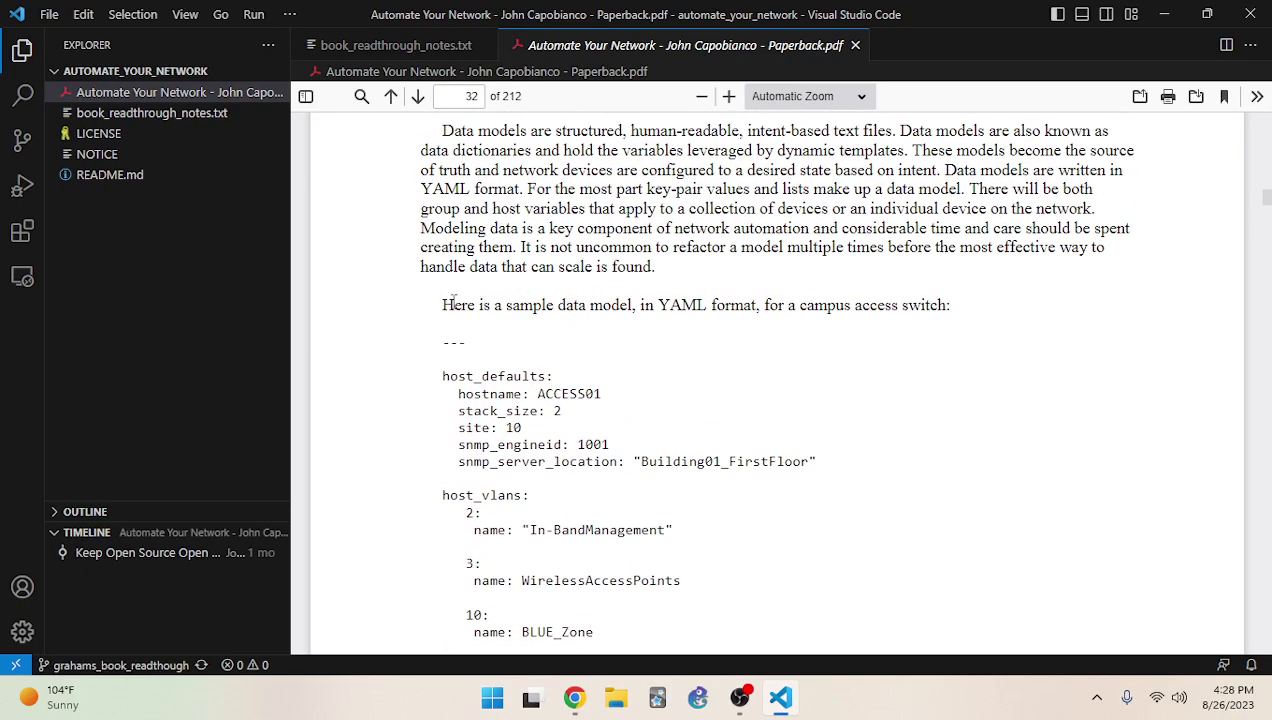
scroll(437, 249, down, 3)
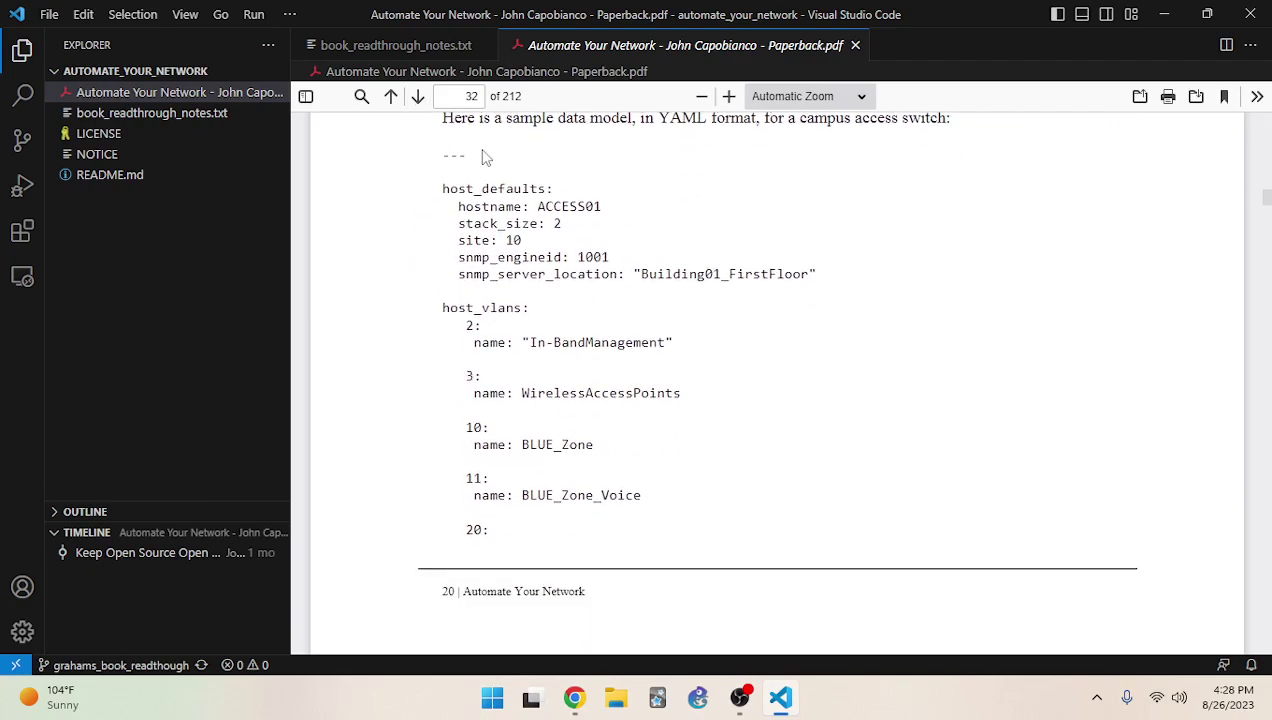
drag(441, 172, 535, 162)
click(450, 165)
click(535, 162)
drag(443, 189, 602, 182)
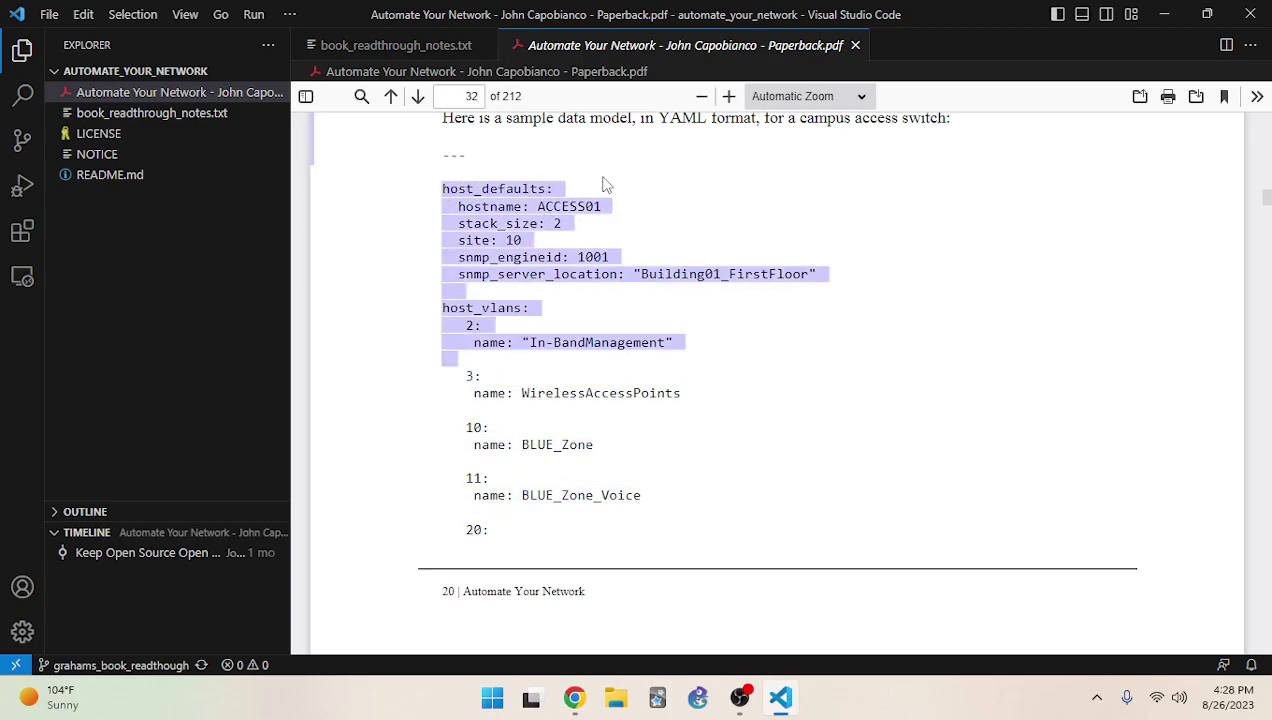
click(443, 173)
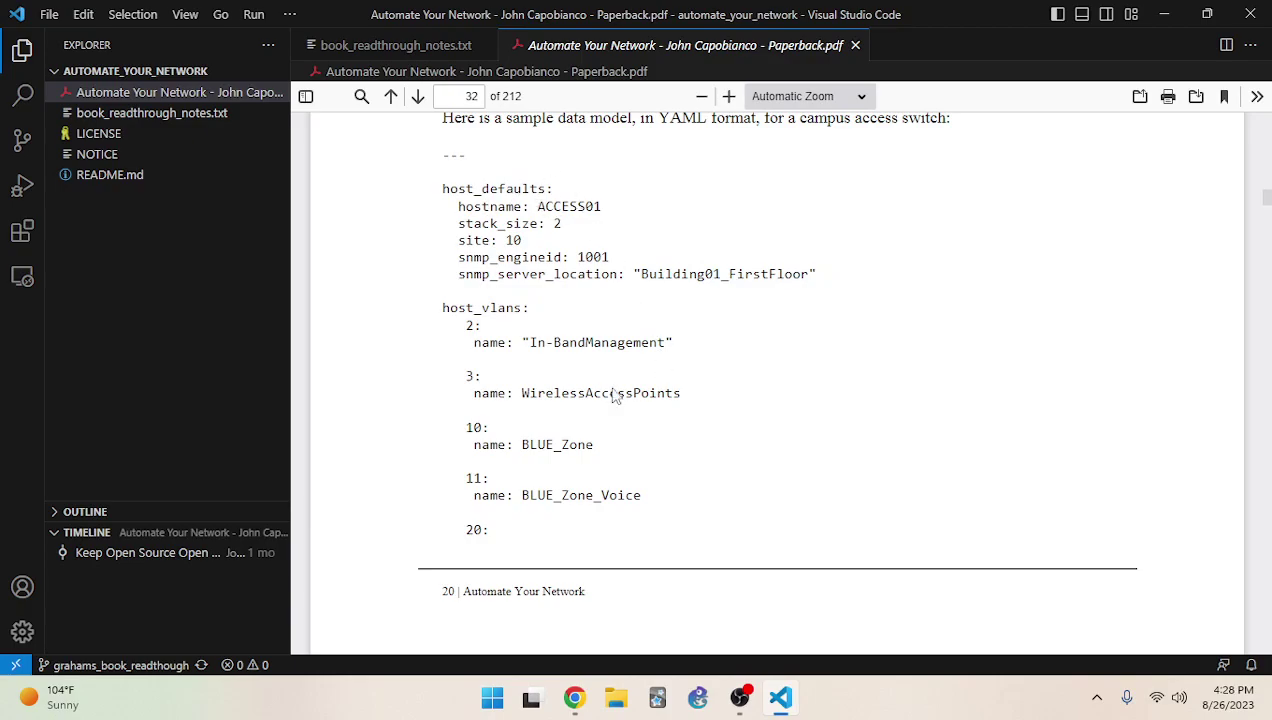
Highlight the SNMP server location, hostname and stack size values in the host_defaults block while reading
drag(646, 273, 869, 272)
click(559, 259)
drag(645, 274, 595, 445)
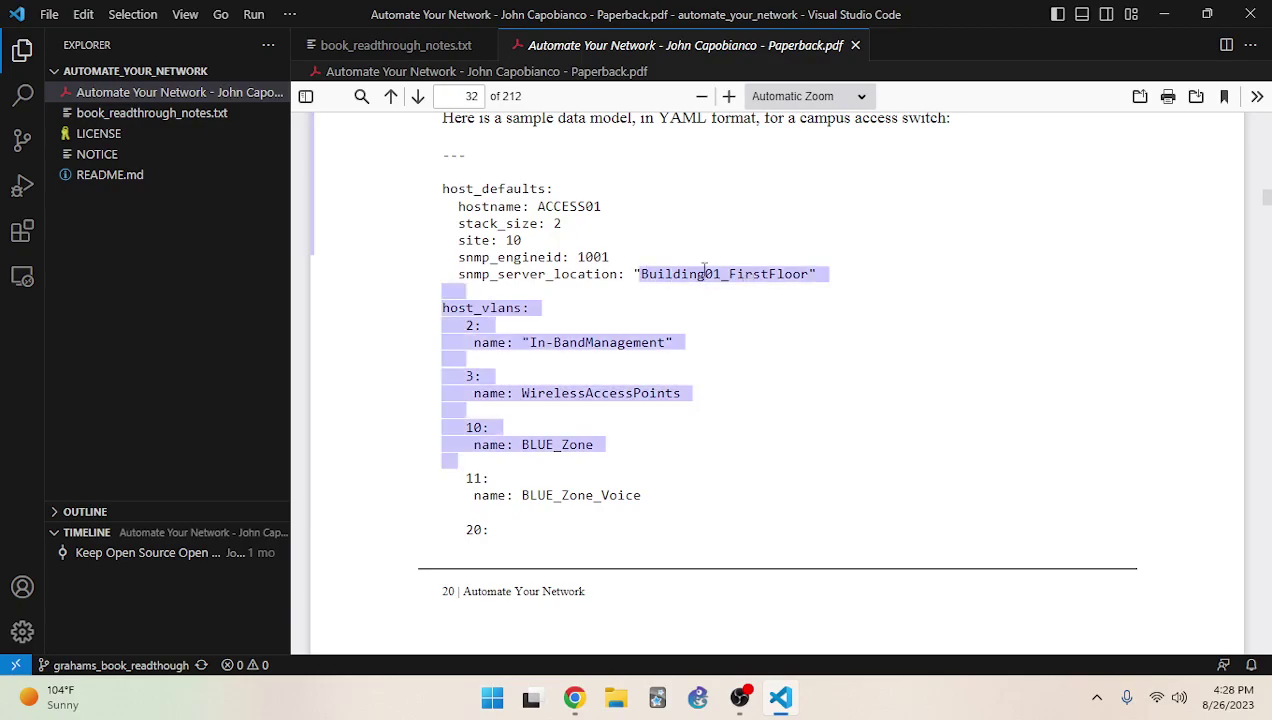
drag(542, 223, 607, 206)
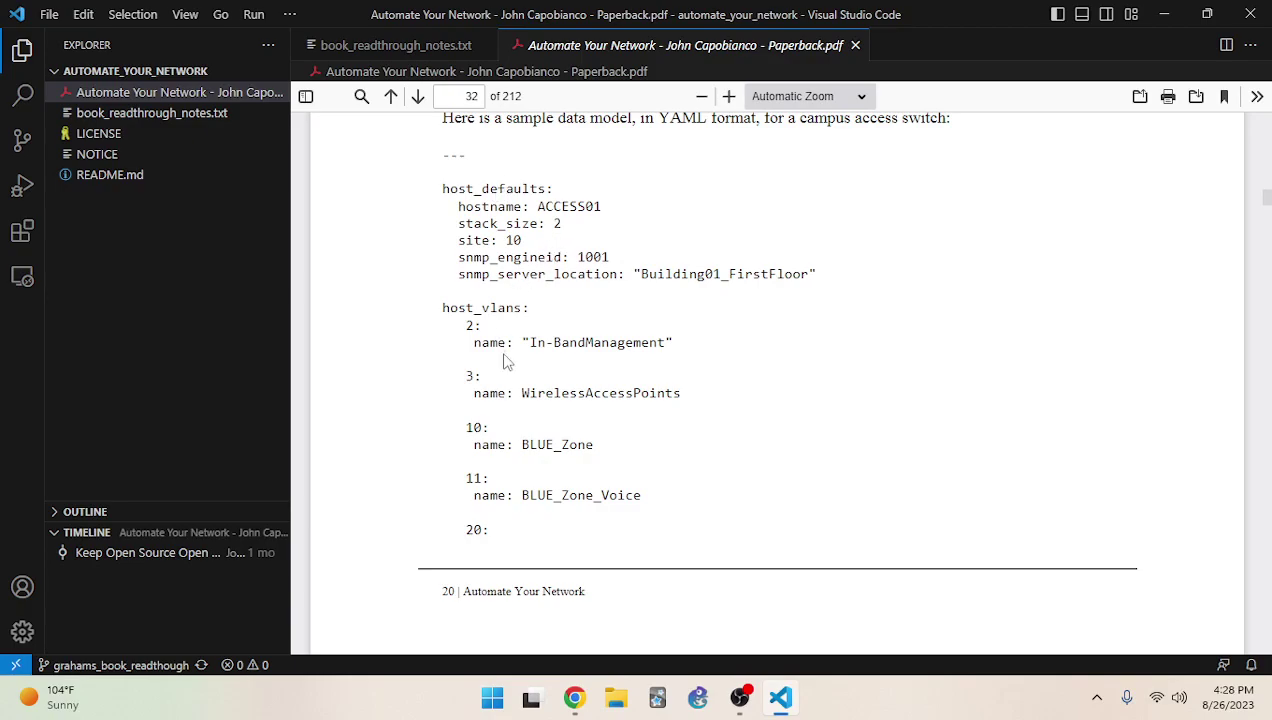
Skim the remaining VLAN, virtual interface, port channel and interface entries, and read the Templates section on page 34
scroll(656, 368, down, 7)
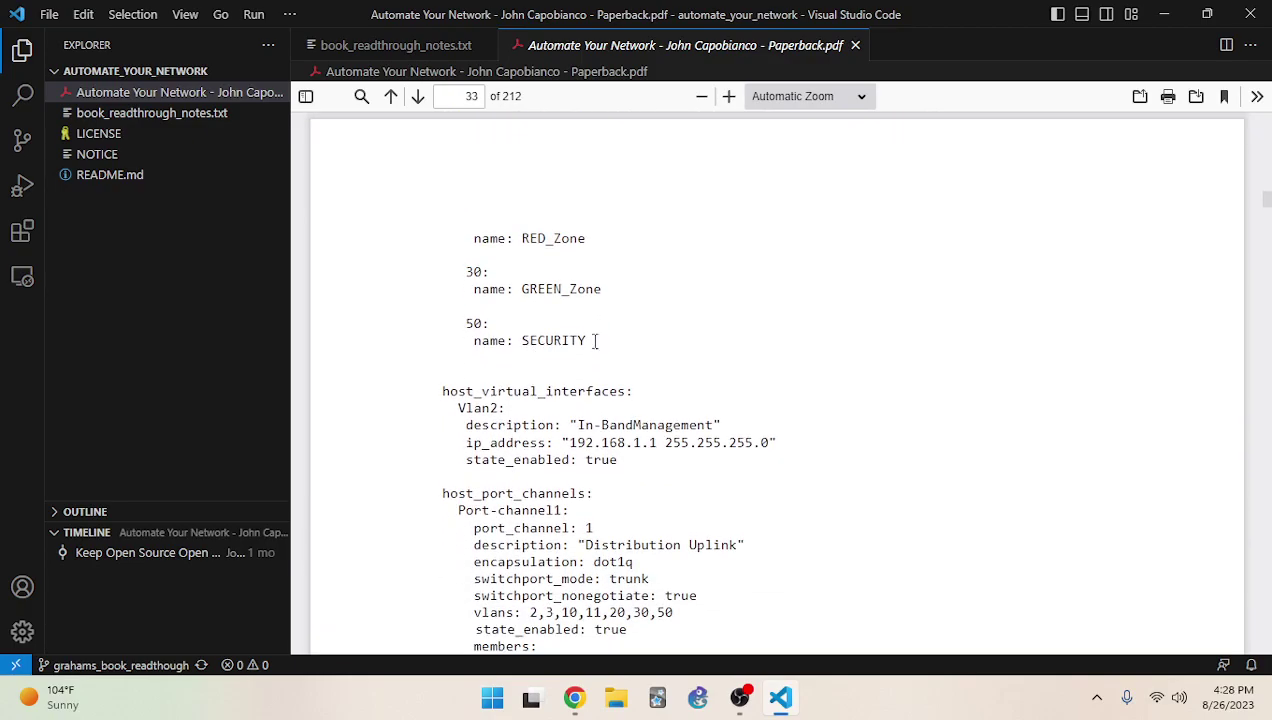
scroll(760, 292, down, 7)
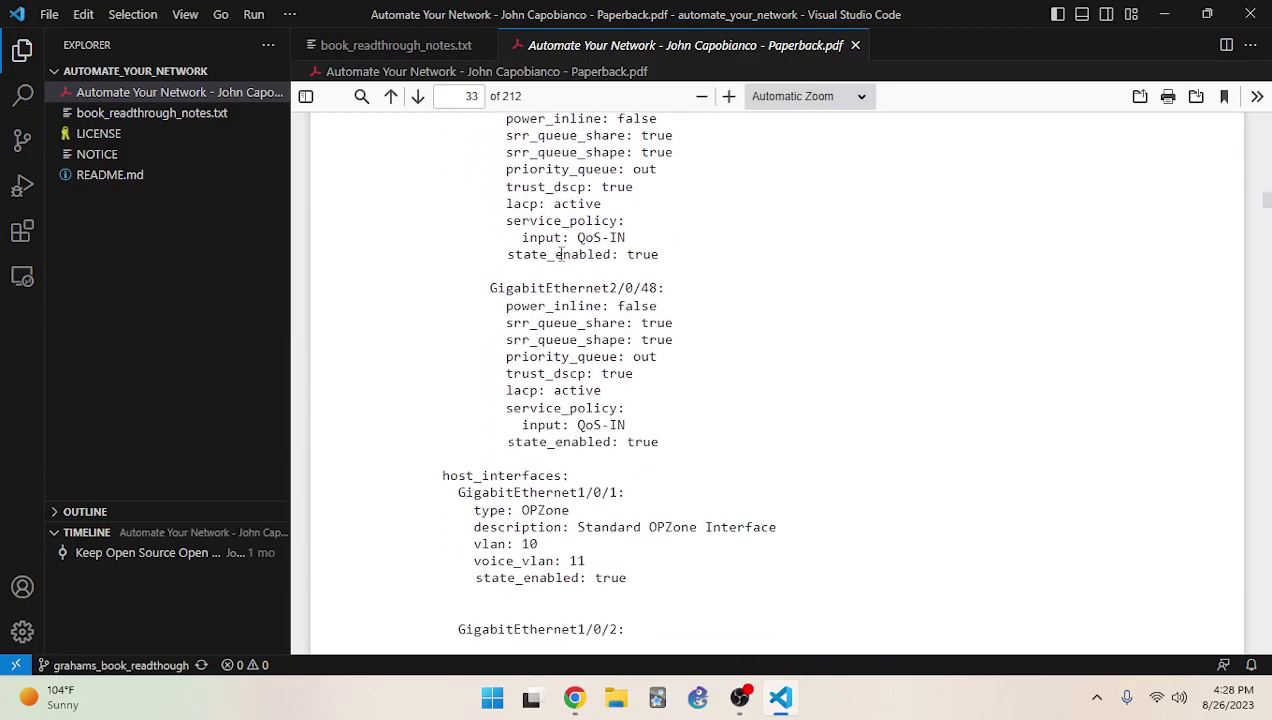
scroll(565, 258, down, 4)
scroll(545, 265, down, 5)
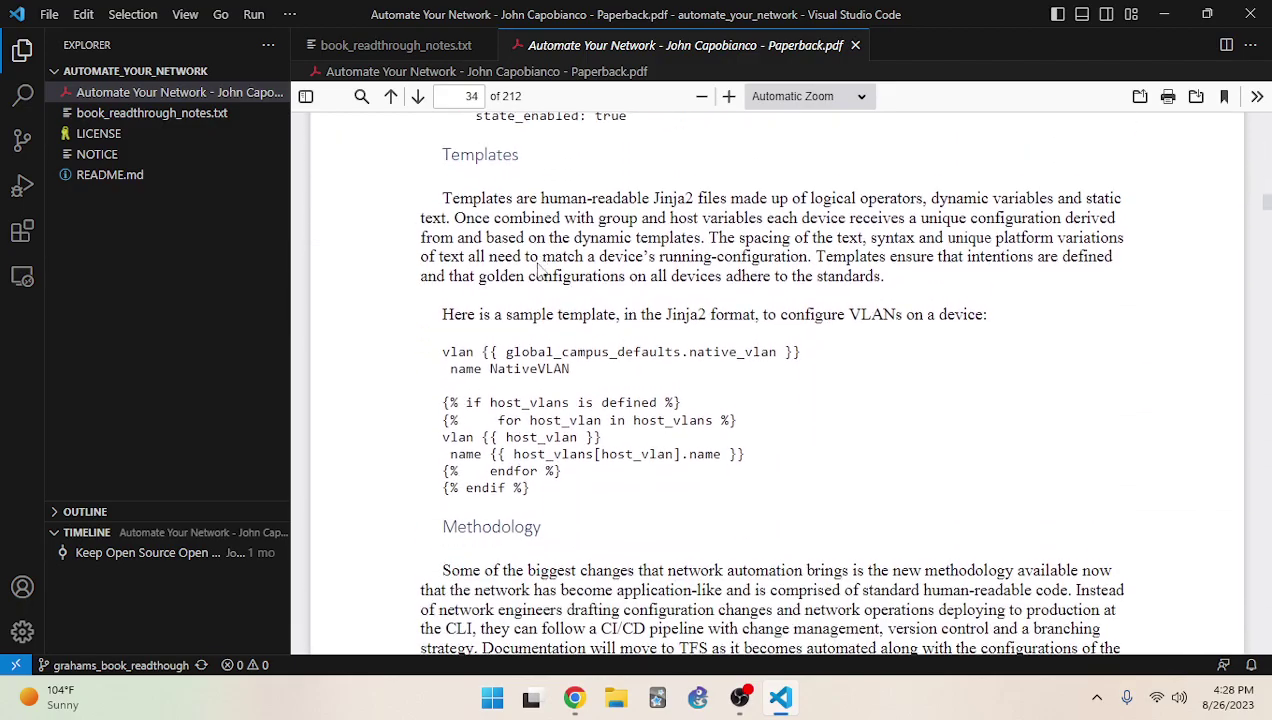
scroll(640, 215, down, 1)
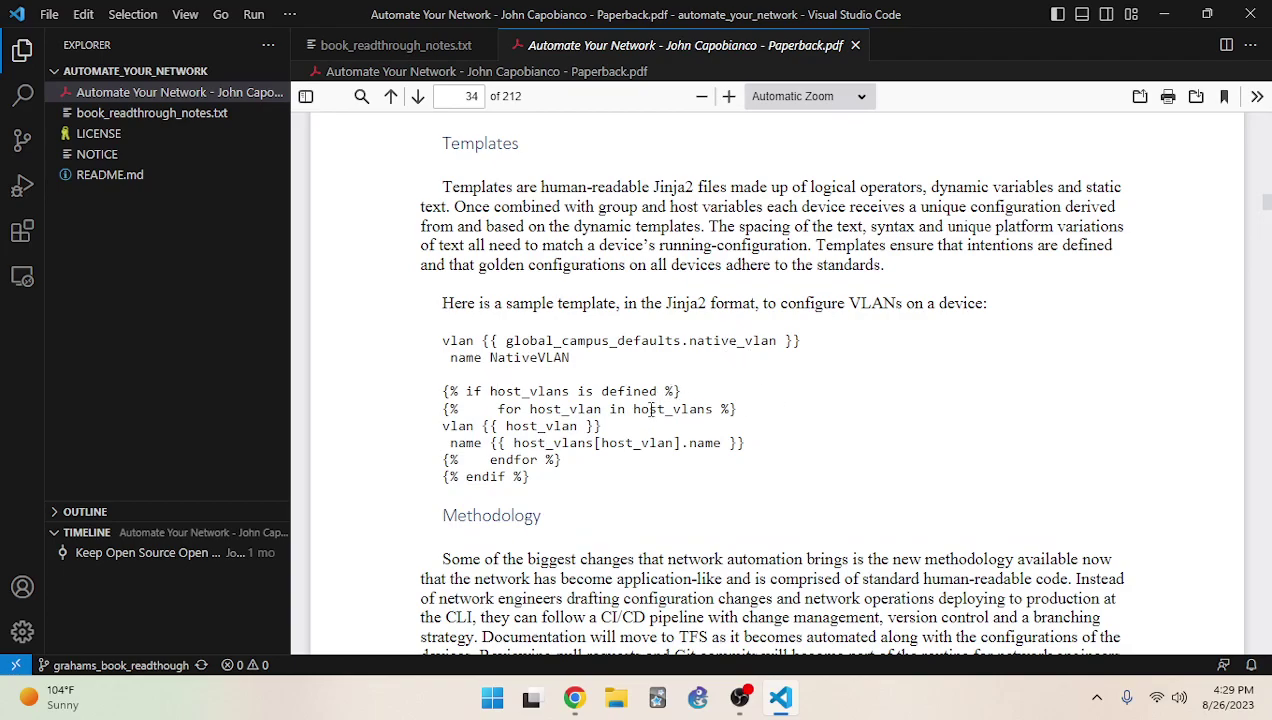
Go through the sample Jinja2 VLAN template line by line, highlighting the if host_vlans condition and the for loop
drag(546, 481, 521, 357)
click(521, 357)
drag(444, 391, 549, 447)
click(550, 398)
drag(447, 391, 745, 398)
click(747, 408)
mouse_move(442, 408)
mouse_down()
mouse_move(600, 410)
mouse_move(437, 400)
mouse_up()
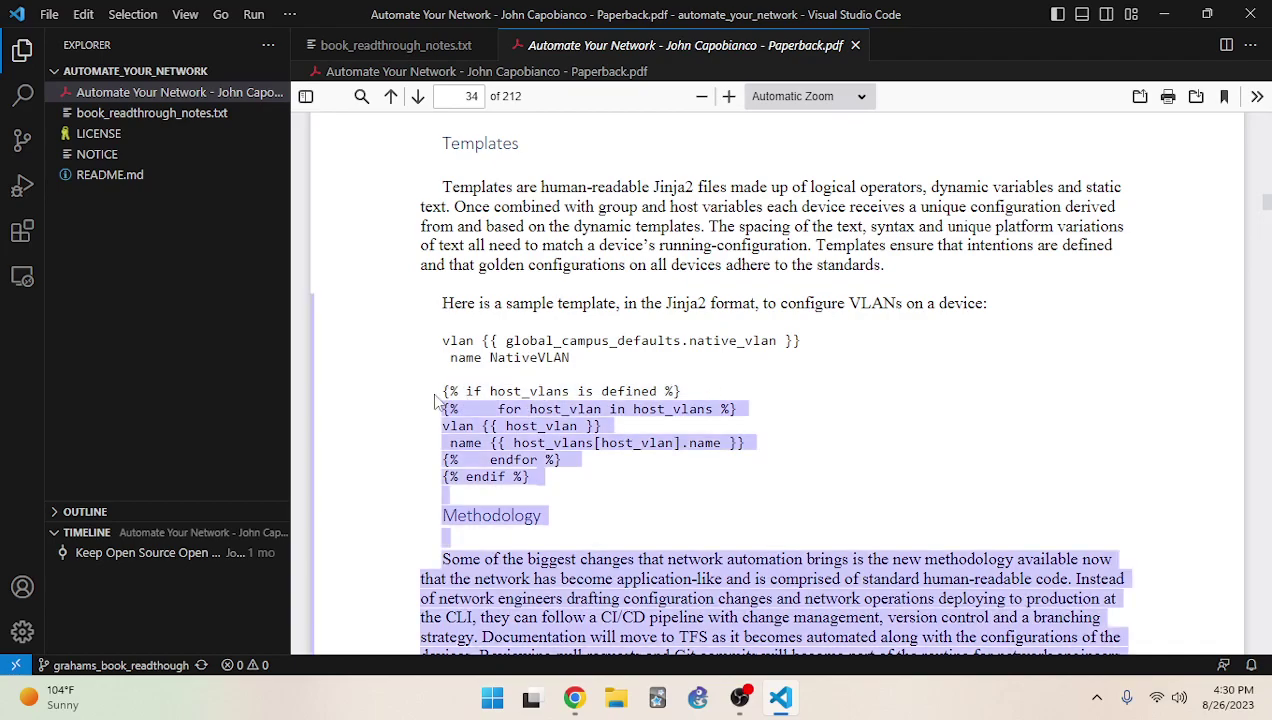
click(445, 385)
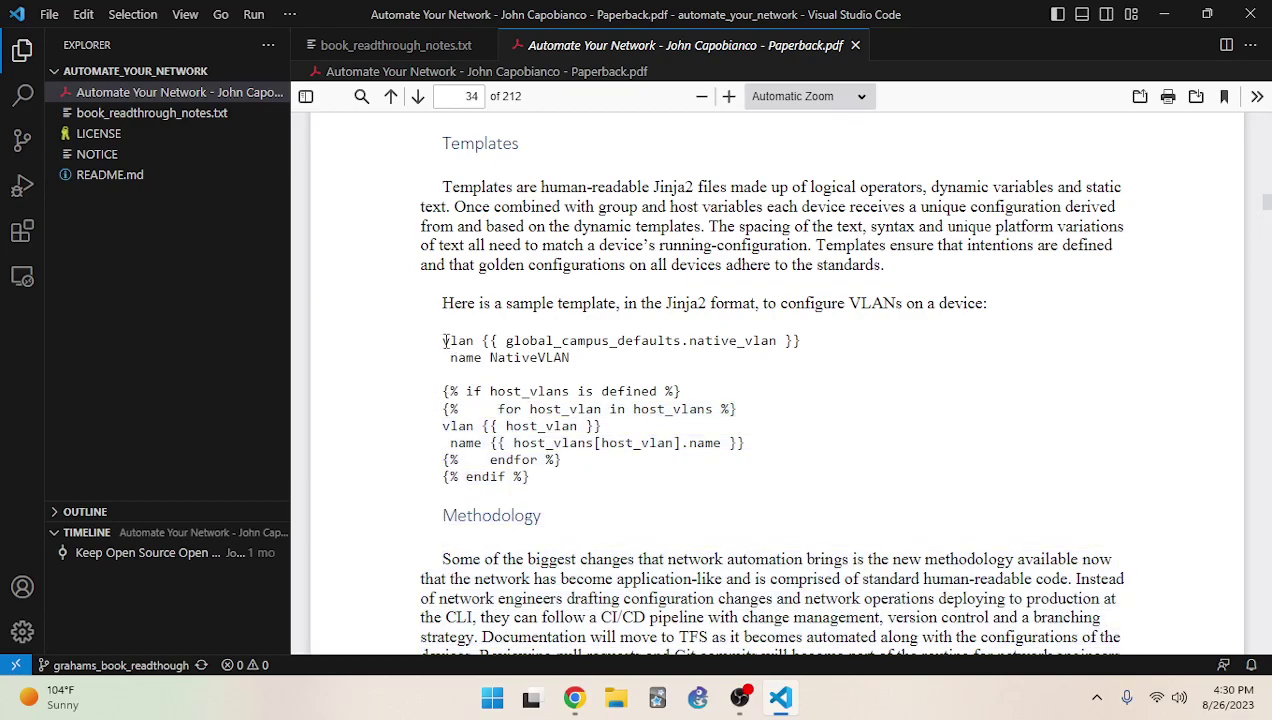
Copy the whole sample Jinja2 VLAN template, from the global_campus_defaults.native_vlan line to endif
drag(441, 340, 560, 478)
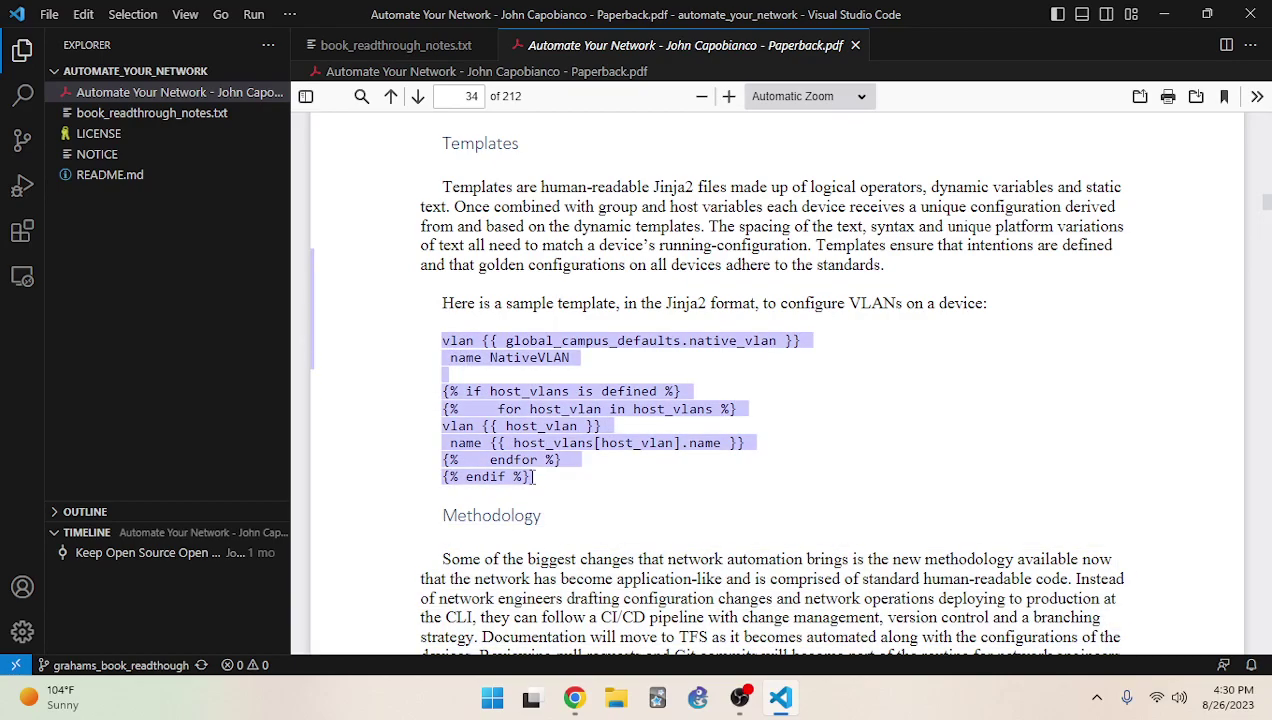
right_click(518, 428)
click(561, 471)
Look over the book readthrough notes, create a new text file and enter "separate" in it
click(382, 47)
drag(1258, 168, 1258, 540)
click(49, 14)
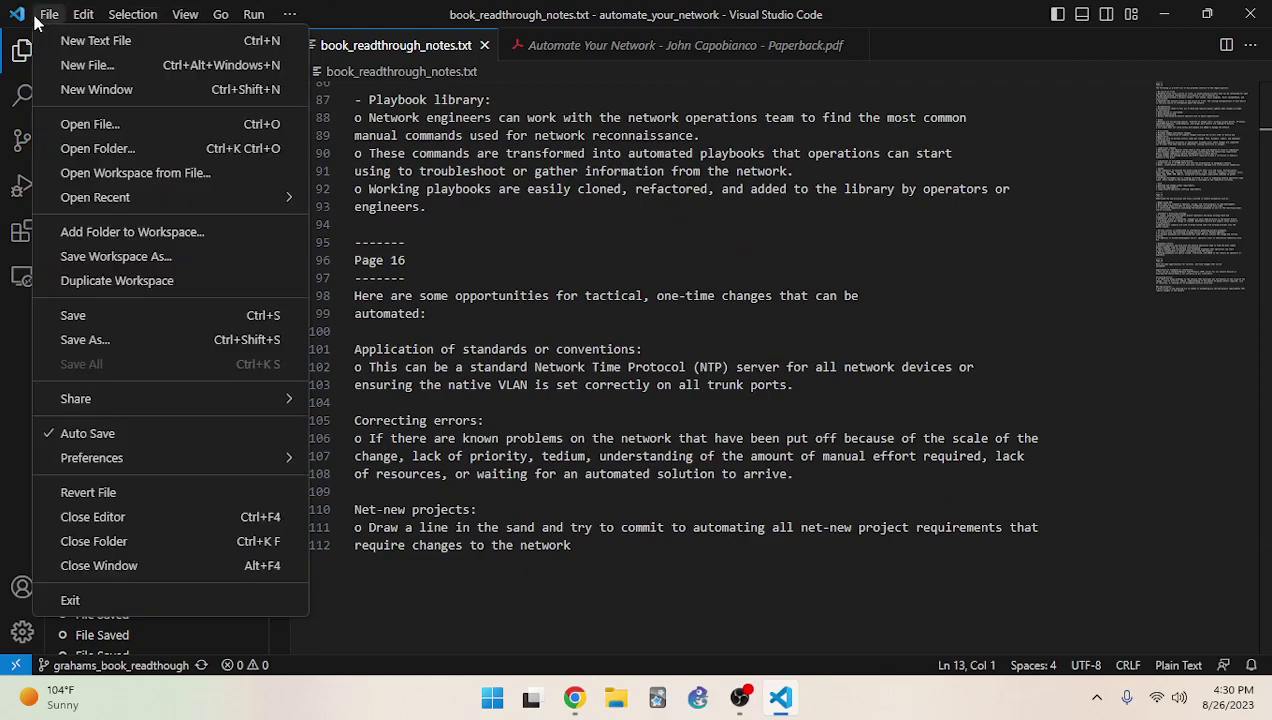
click(88, 48)
drag(552, 46, 530, 212)
text(separate)
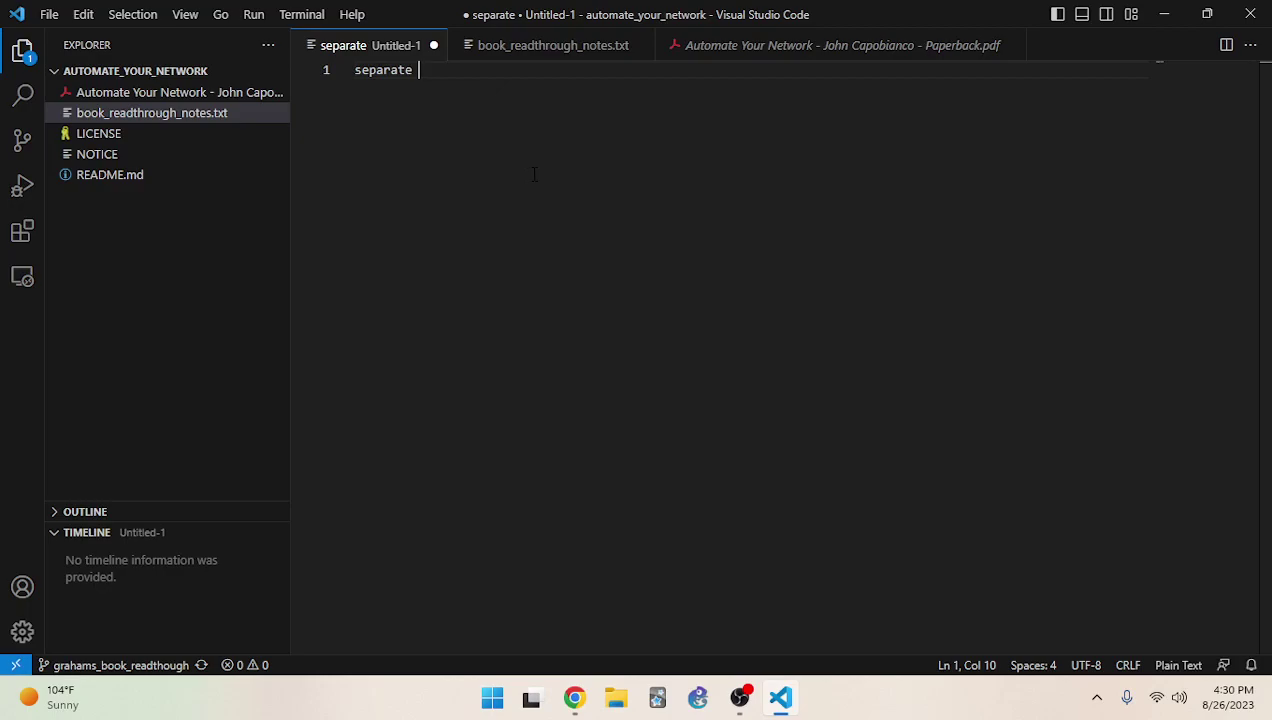
Try to copy the selected VLAN template from the PDF again and insert it into the untitled file
key(ctrl+a)
key(Right)
click(818, 45)
right_click(547, 357)
click(585, 392)
click(343, 45)
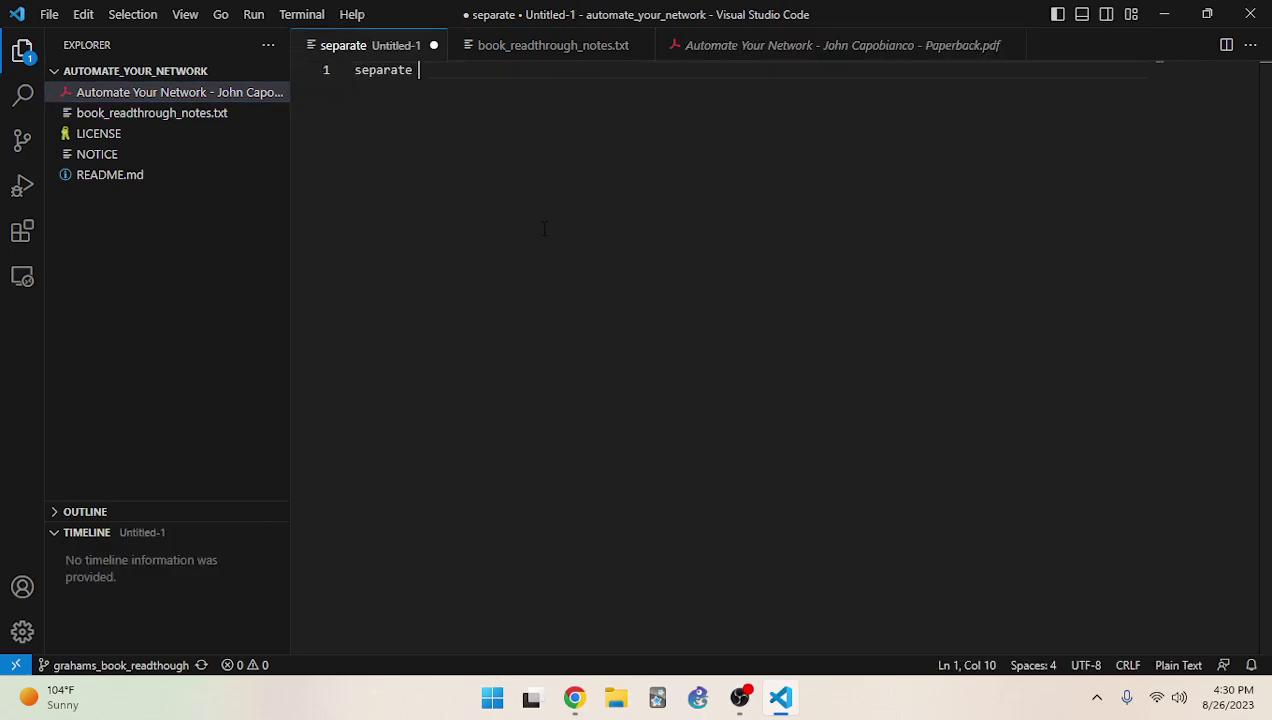
key(ctrl+a)
key(Right)
Copy the selected Jinja2 VLAN template from PDF page 34 once more and return to the untitled file
click(720, 45)
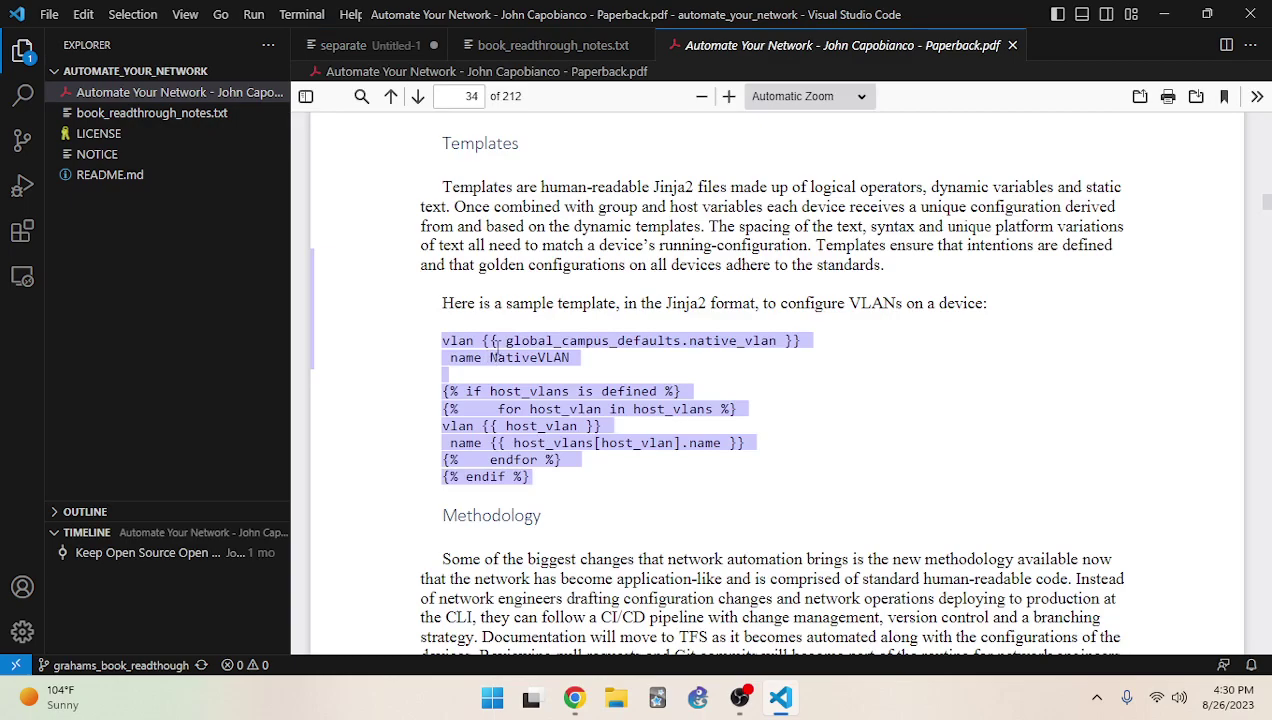
right_click(496, 344)
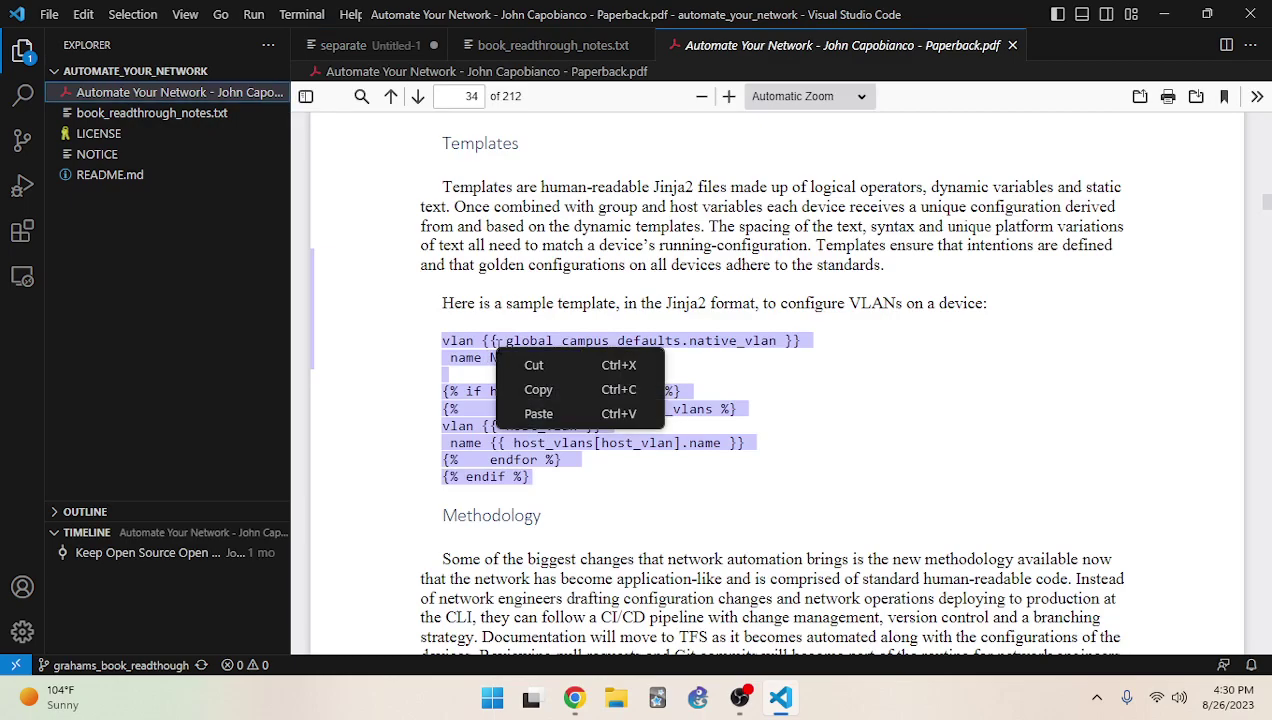
click(563, 389)
click(395, 45)
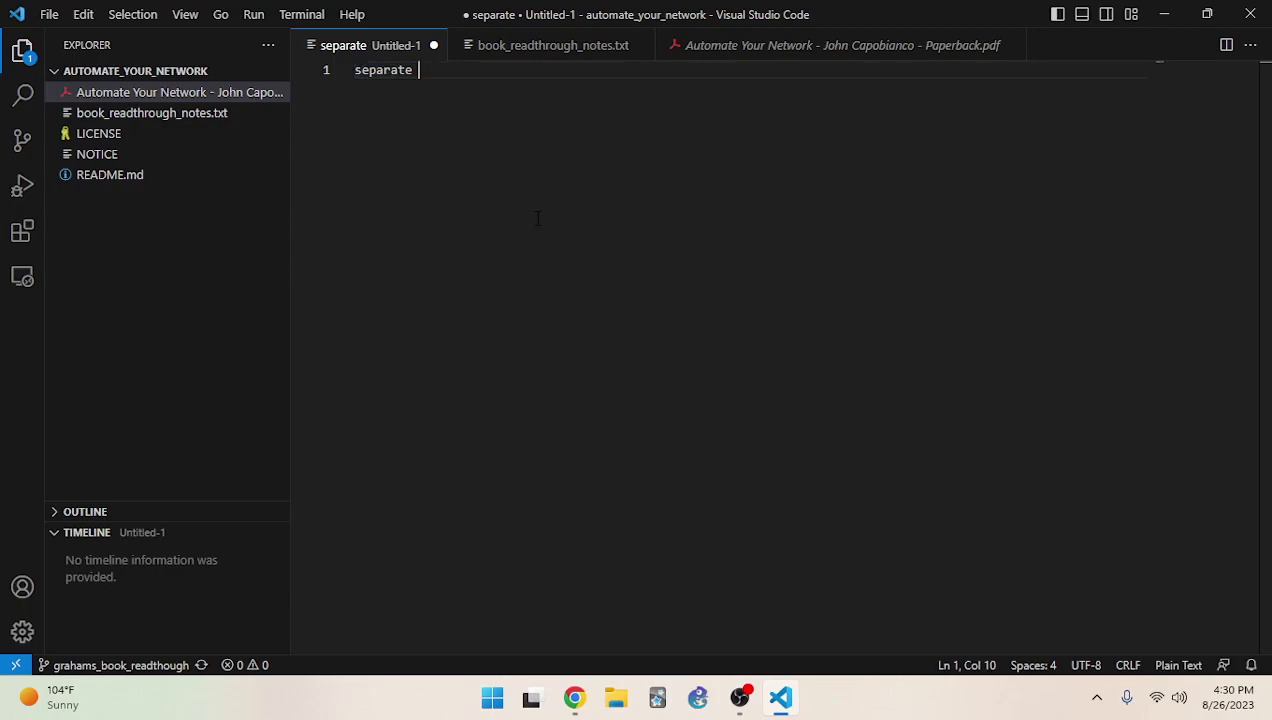
Switch to Chrome and ask ChatGPT "in Visual Studio how can I copy text from a PDF and paste it into a new file", muting its spoken reply
click(574, 697)
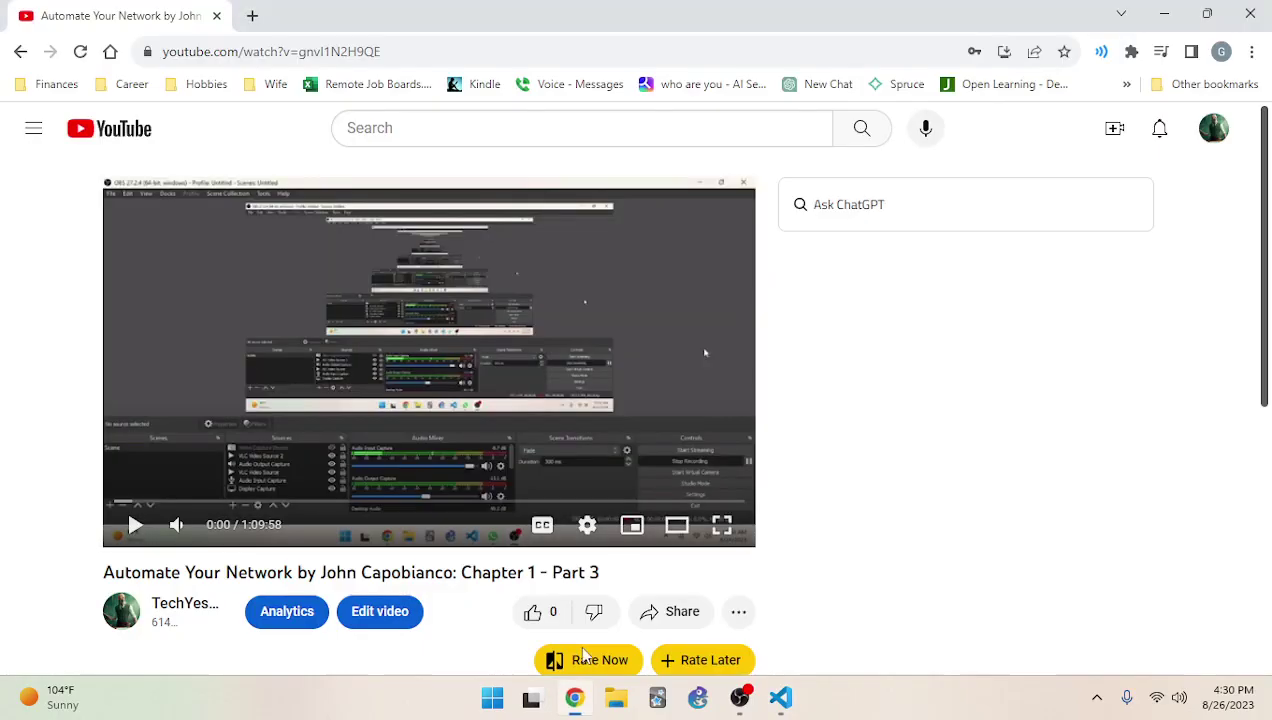
click(253, 17)
click(818, 84)
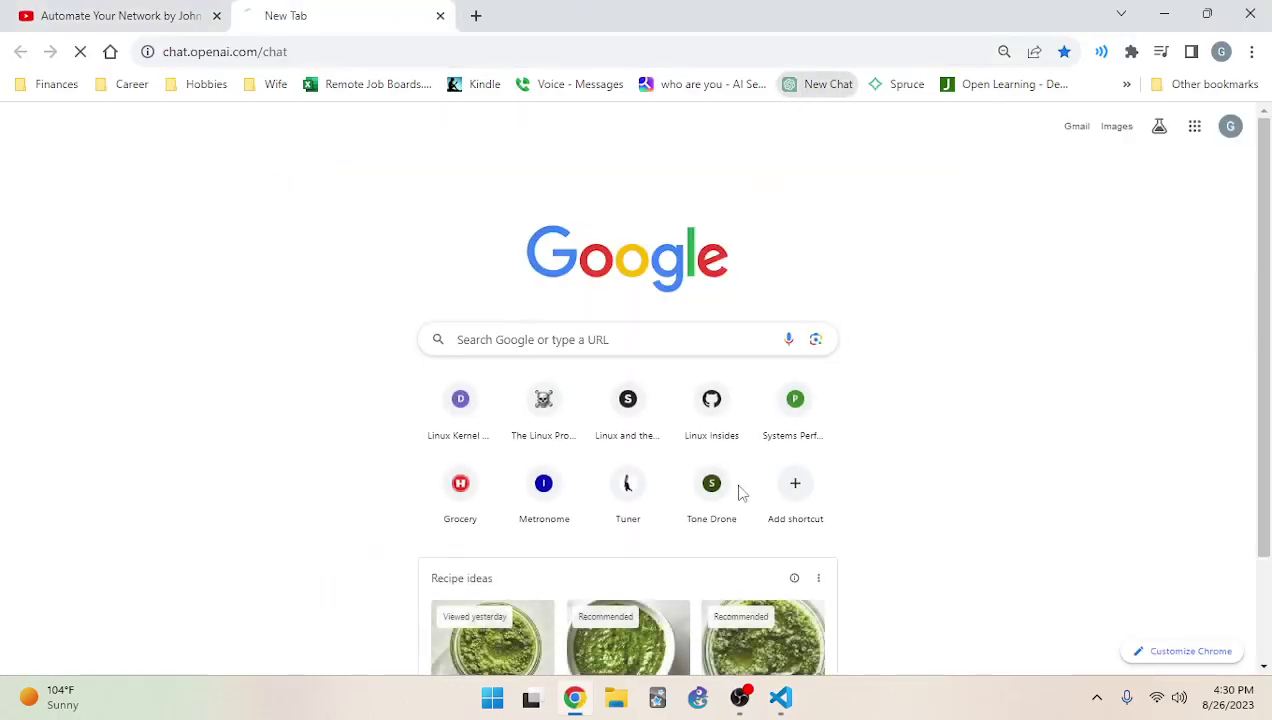
click(623, 622)
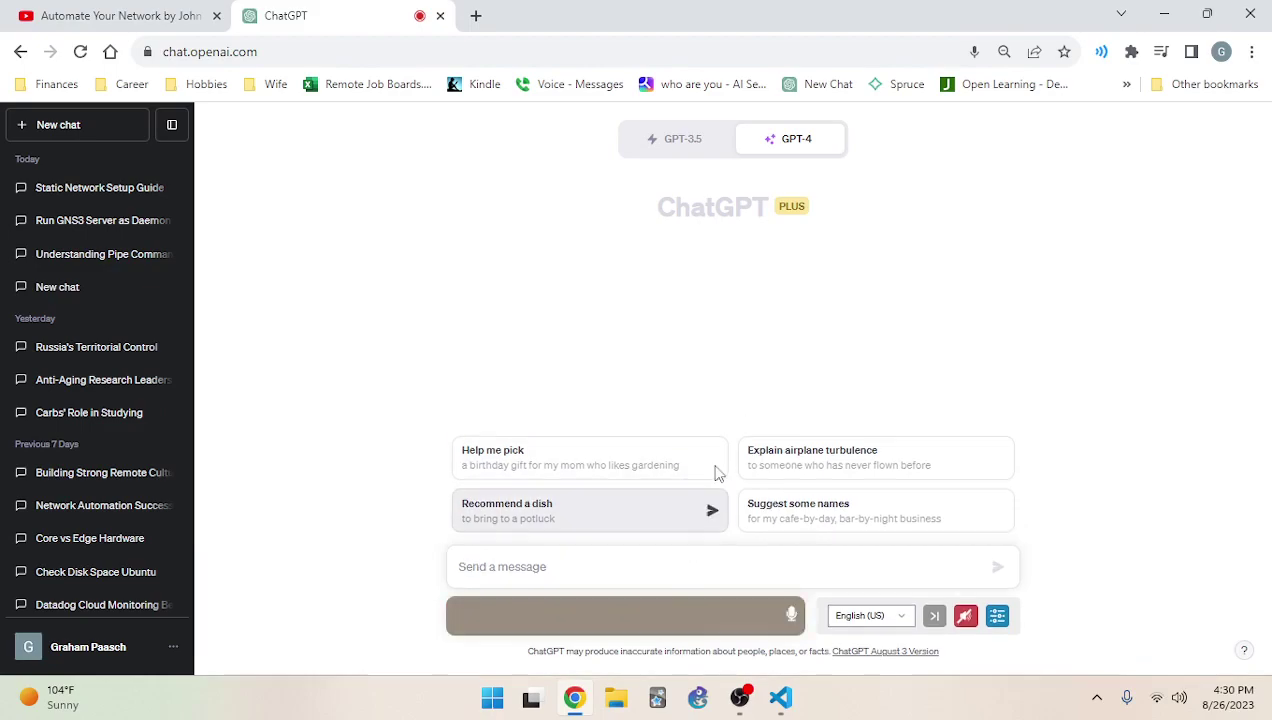
click(963, 617)
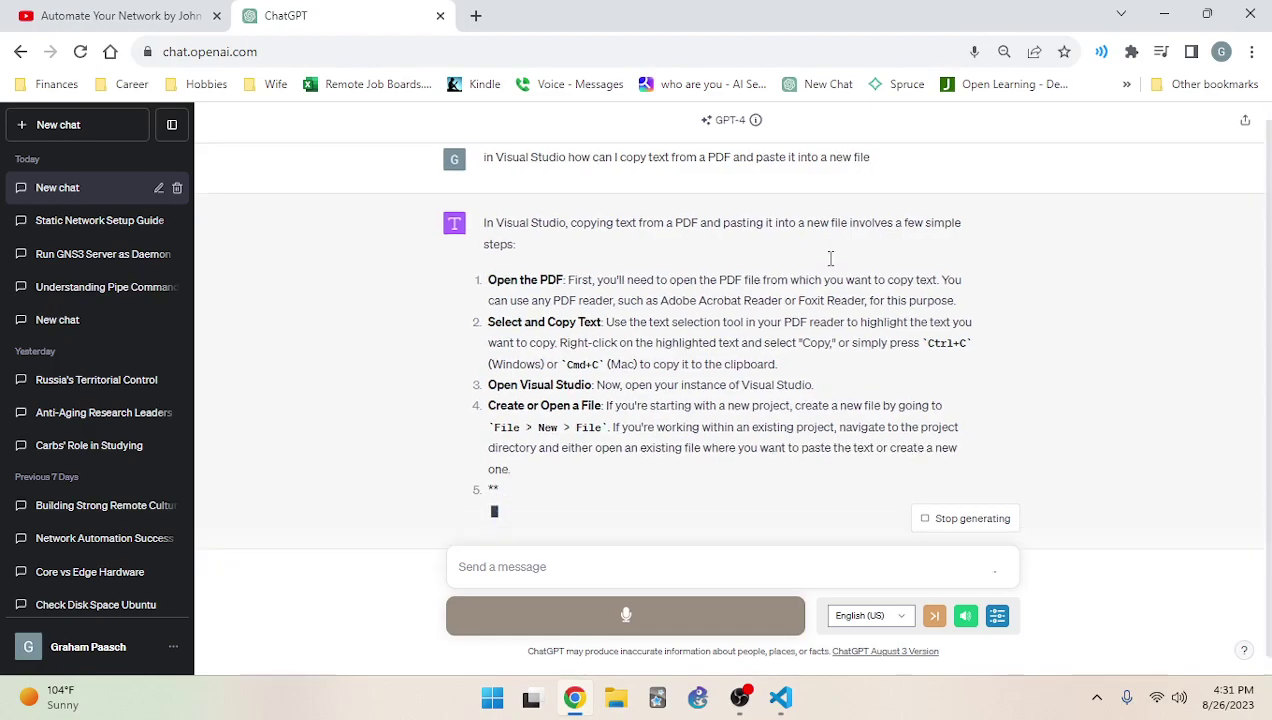
click(965, 615)
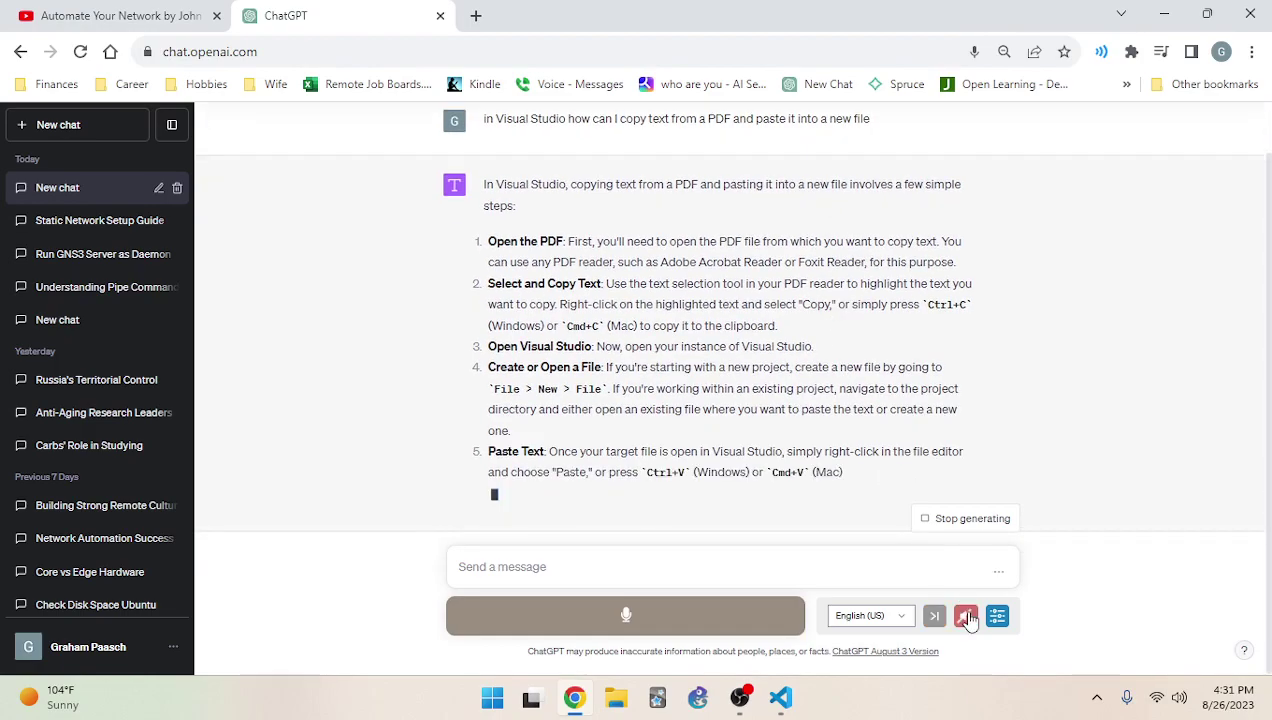
Switch back to Visual Studio Code and replace the untitled file's entire text with the Jinja2 VLAN template from the PDF
click(780, 698)
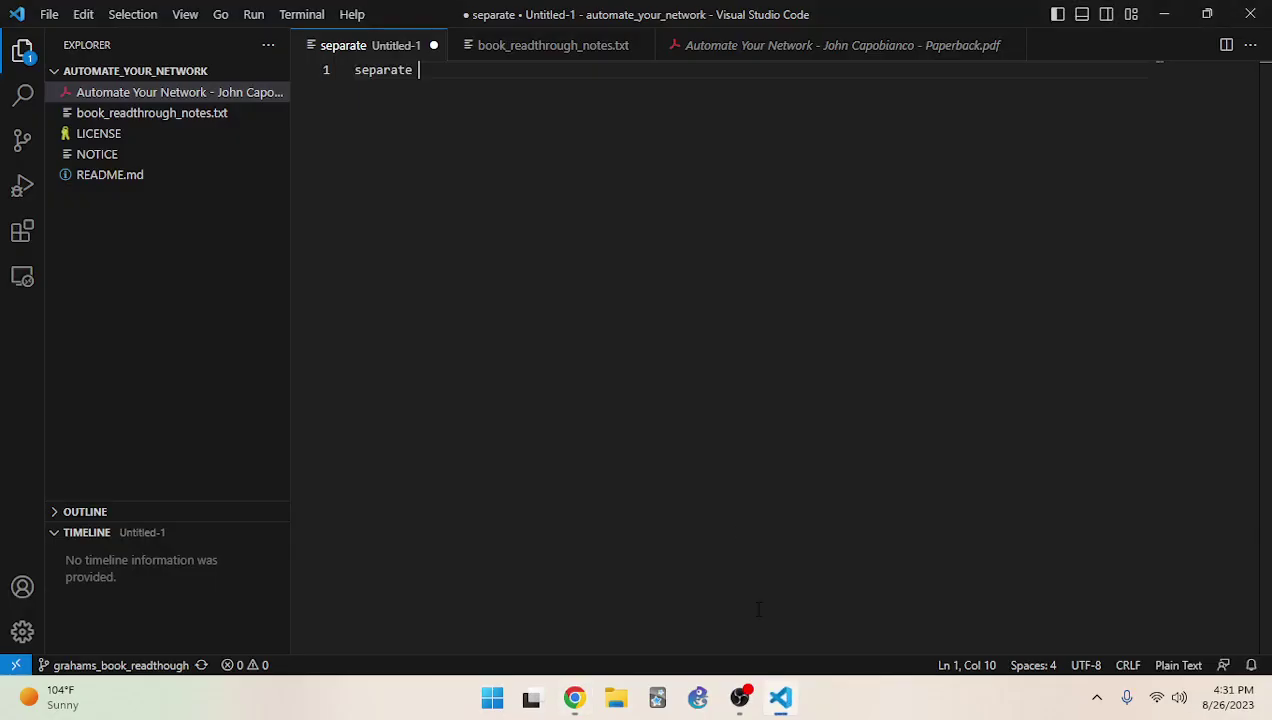
click(713, 44)
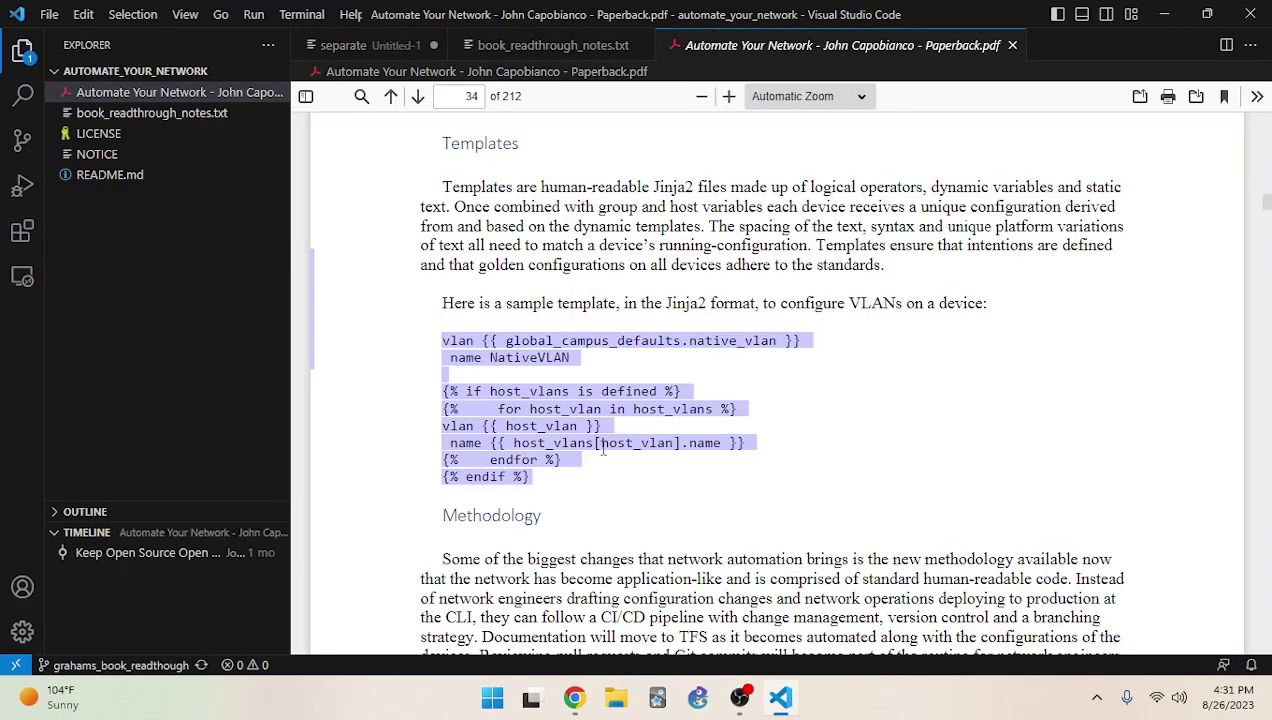
click(360, 45)
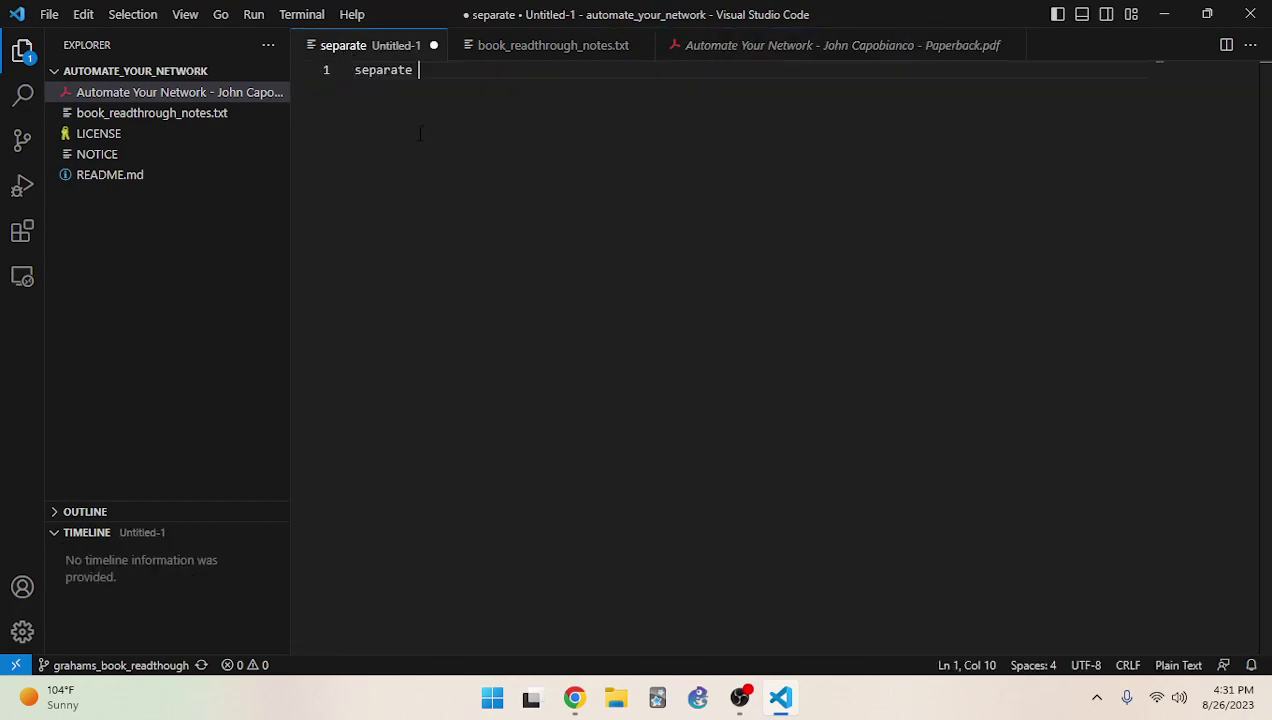
key(ctrl+a)
key(ctrl+v)
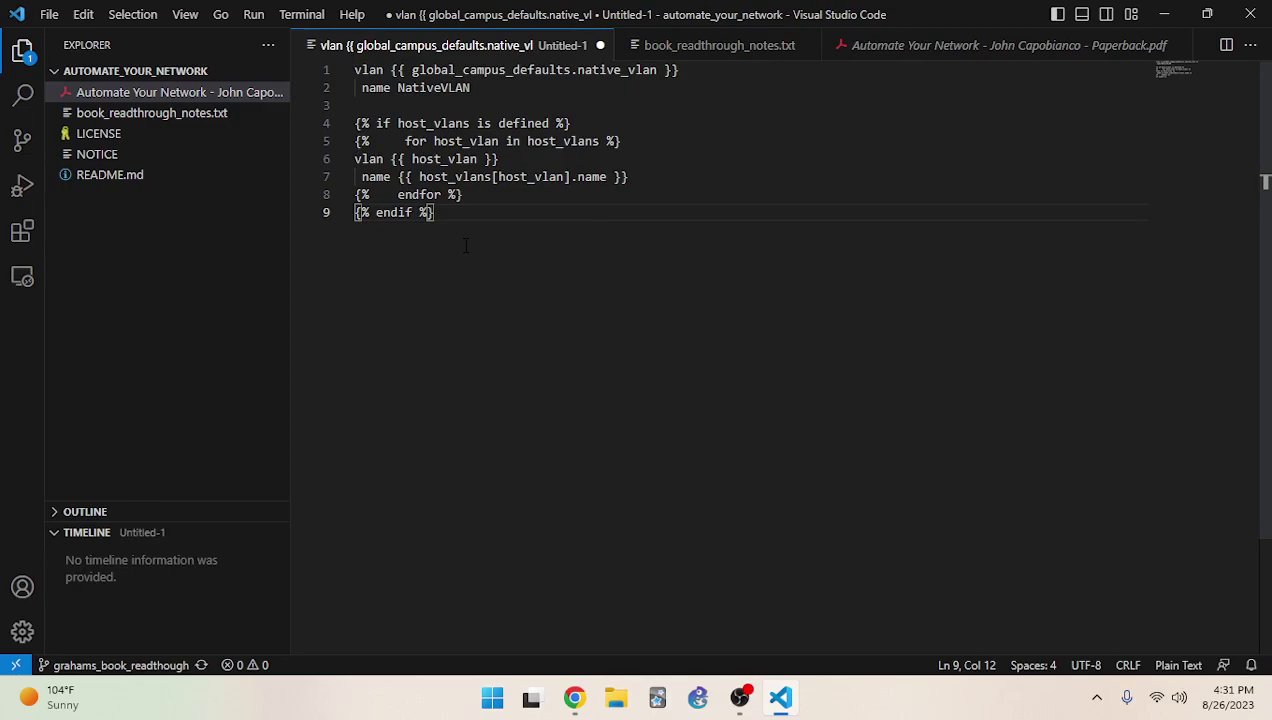
Check the cut, copy and paste options for the selected template in the PDF and return to the untitled file
click(958, 45)
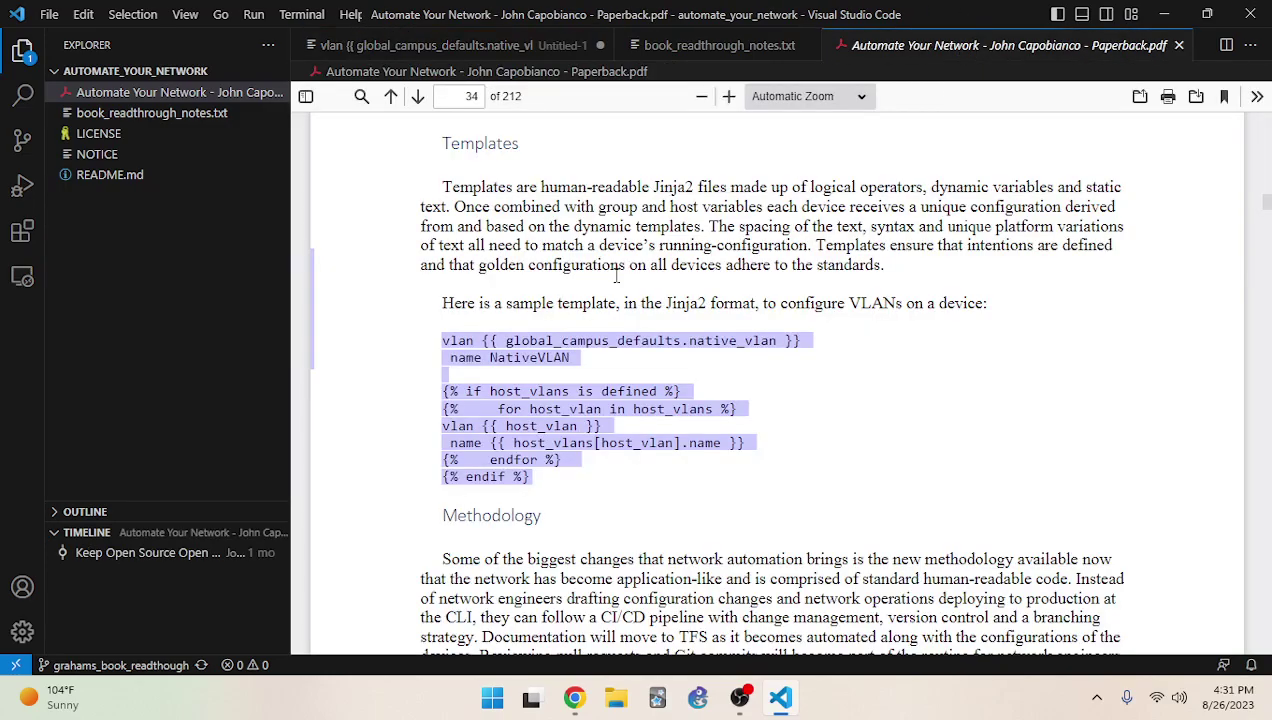
right_click(622, 336)
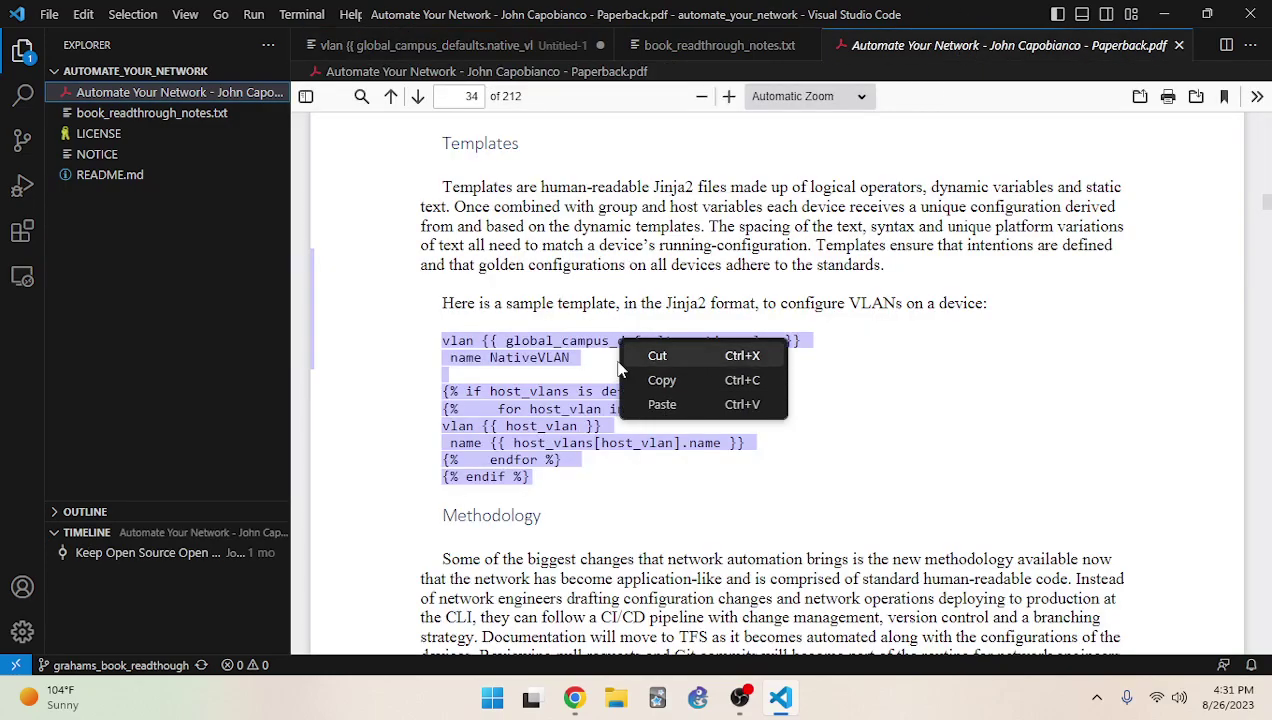
click(664, 404)
click(415, 45)
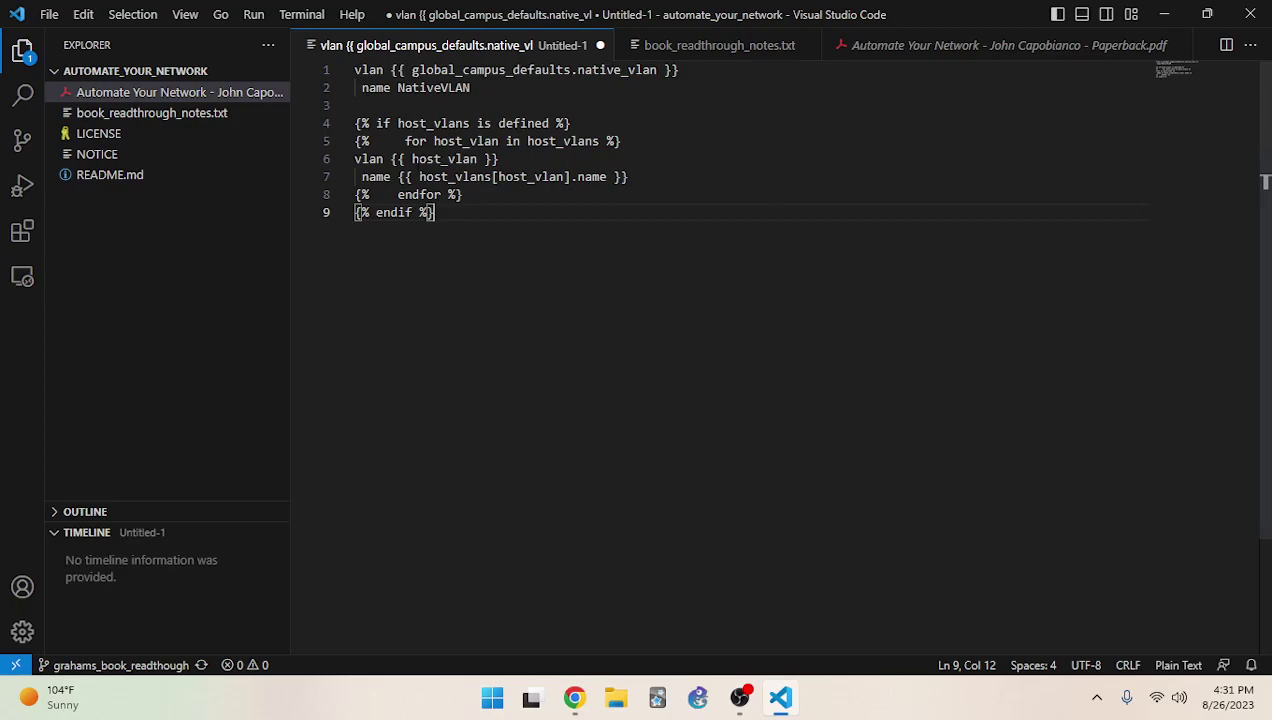
Duplicate the whole Jinja2 VLAN template below the original, separated by one blank line
drag(447, 218, 350, 68)
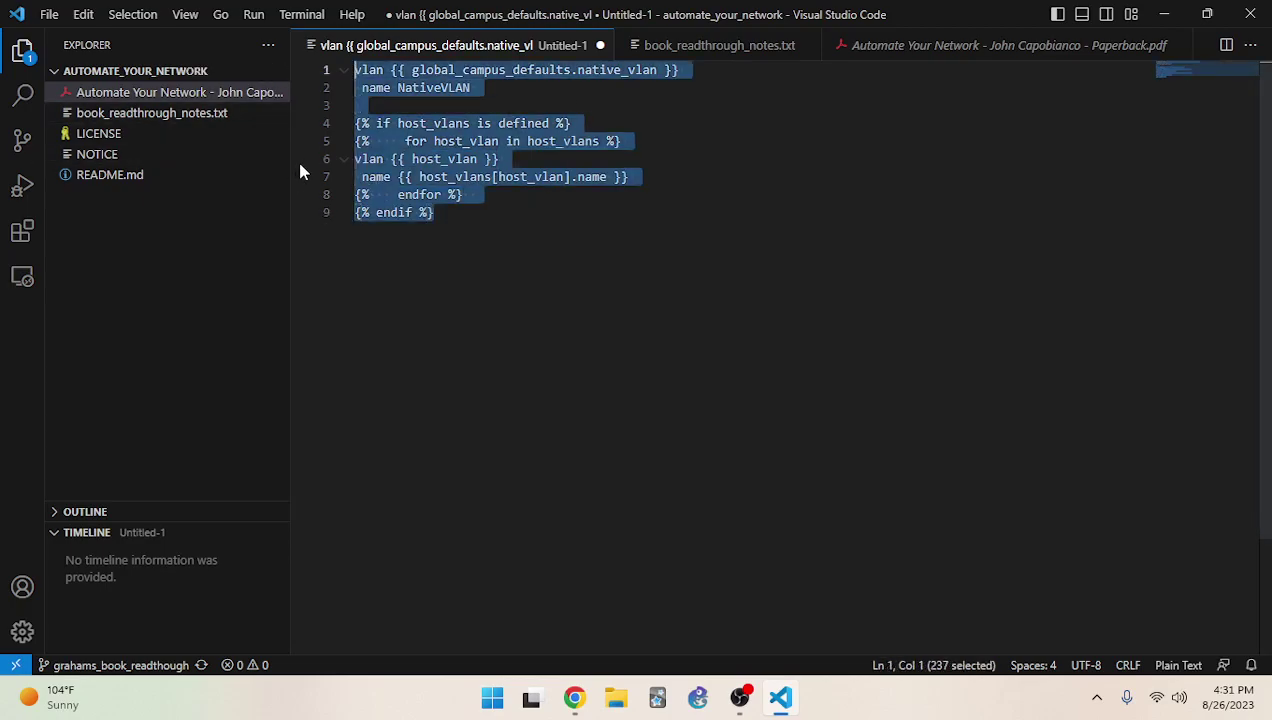
click(433, 212)
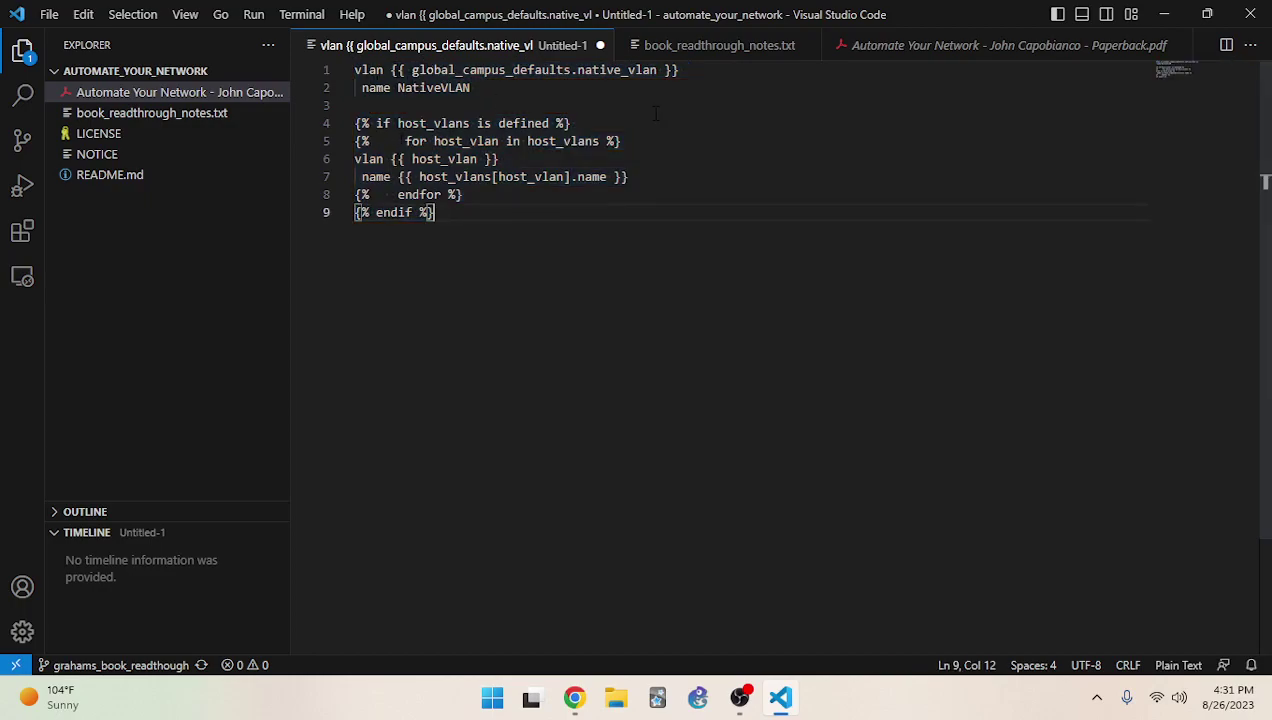
key(Return)
key(Return)
key(ctrl+v)
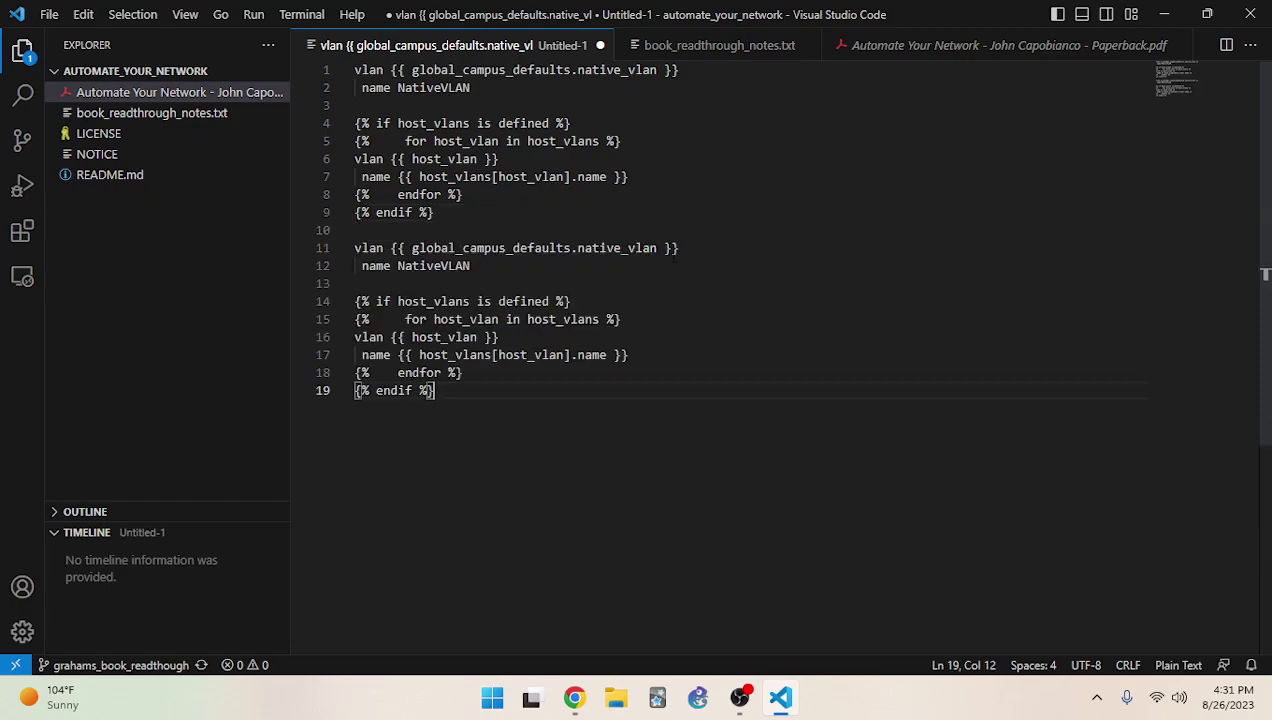
In the duplicated template, replace the native VLAN variable with 99, the host VLAN variable with 10 and its name variable with vlan_10
drag(683, 259, 390, 248)
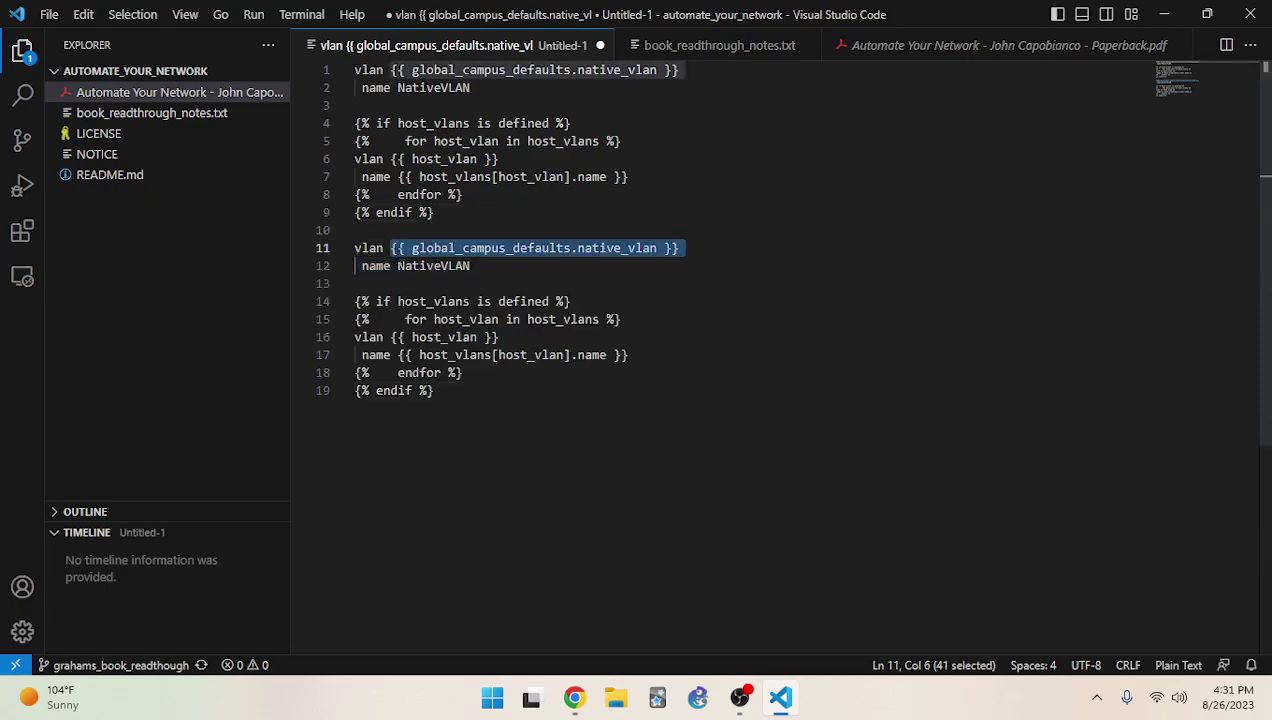
text(99)
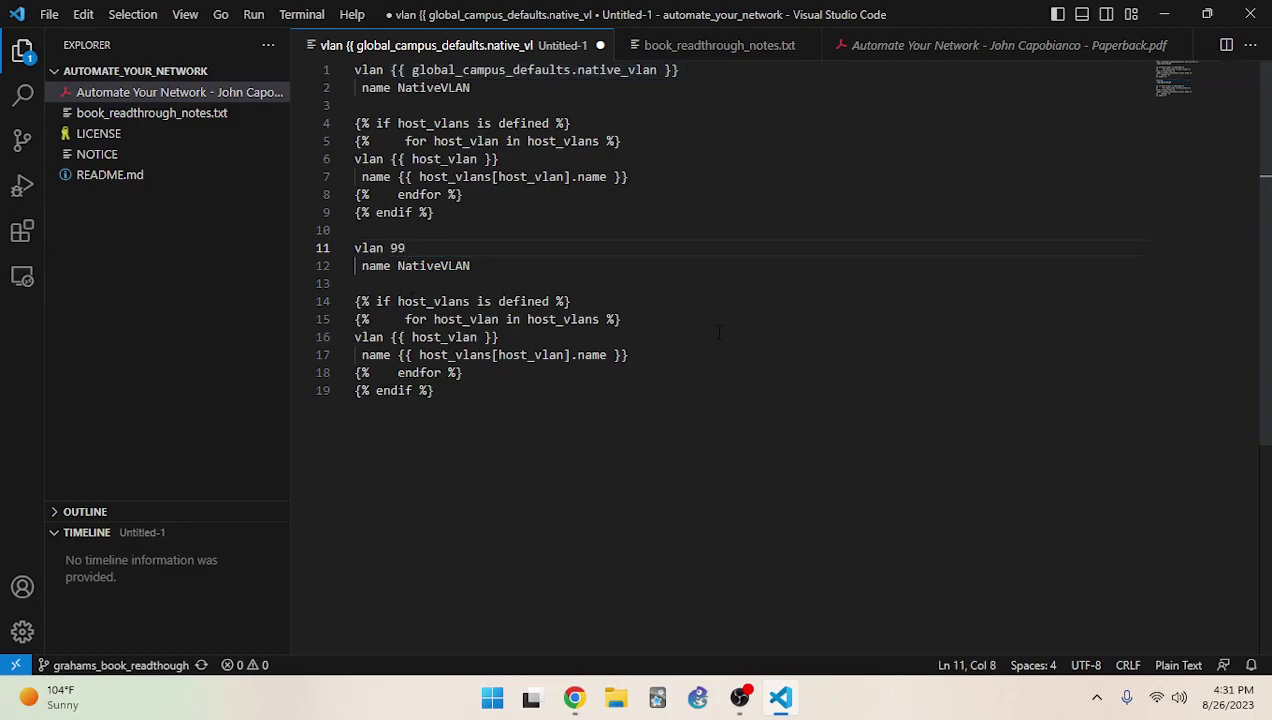
drag(536, 342, 390, 337)
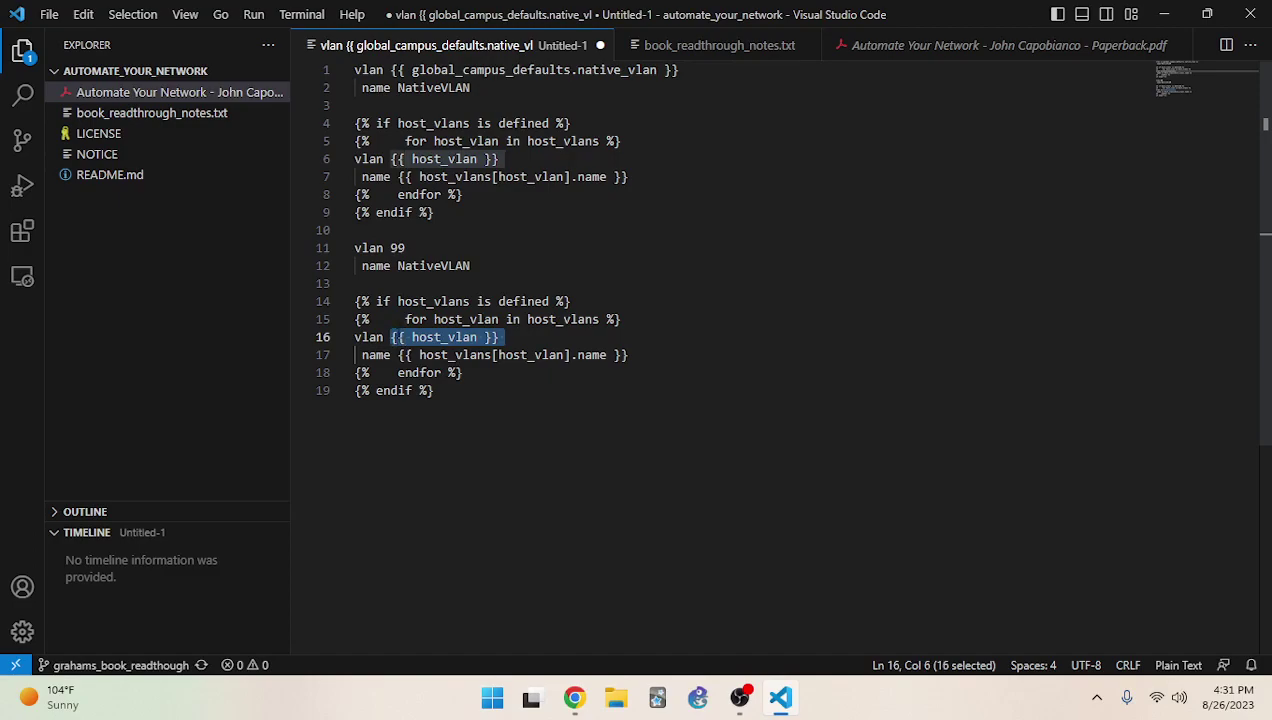
text(10)
drag(639, 355, 388, 364)
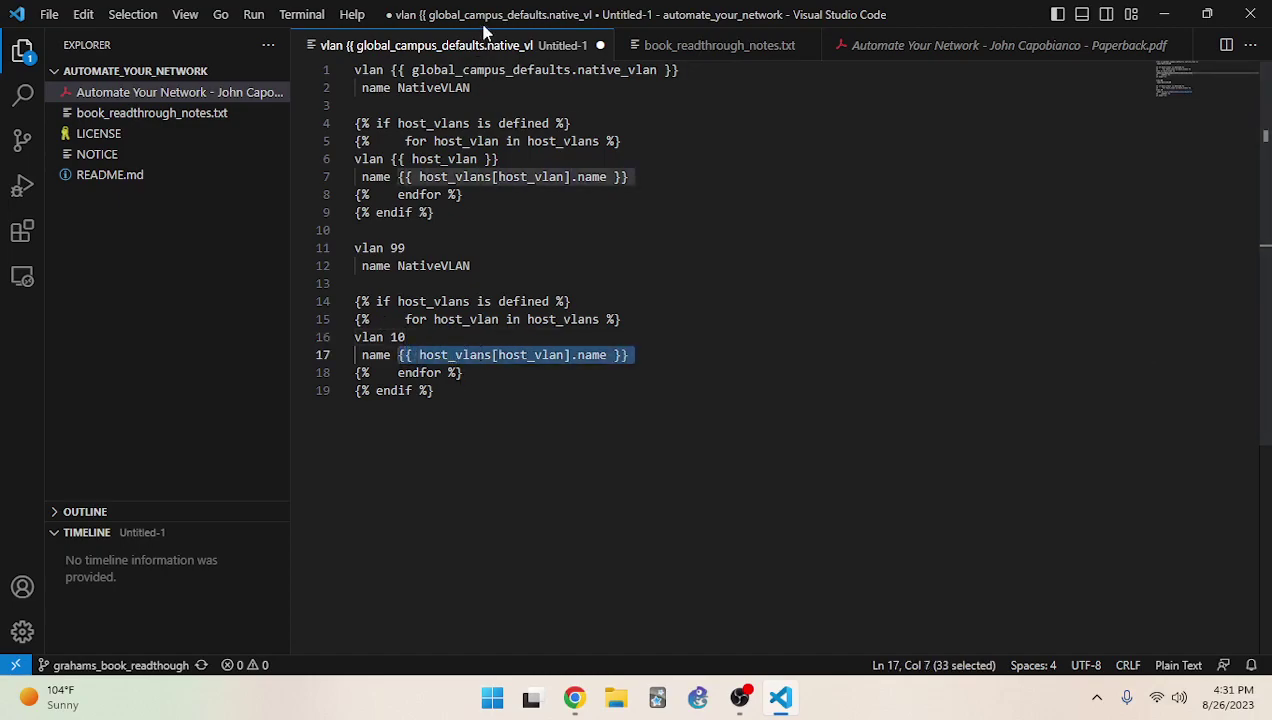
text(vlan)
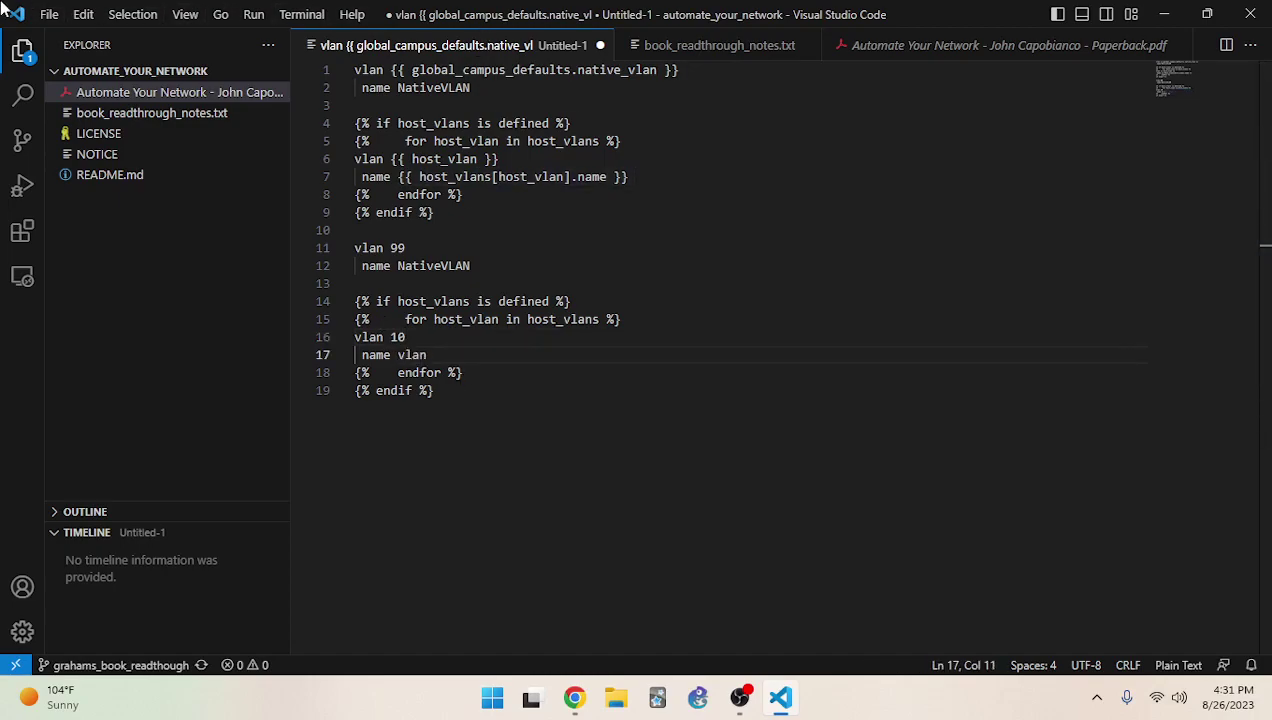
key(BackSpace)
text(_10)
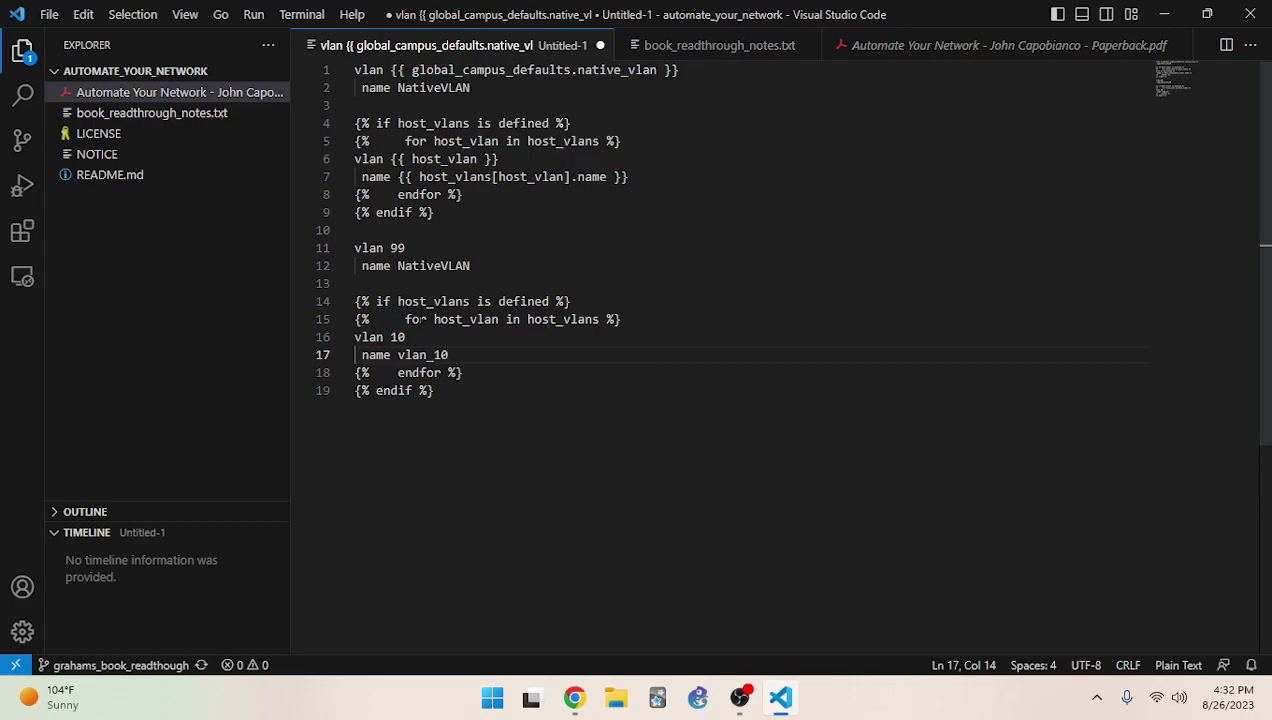
Clear the text of the if, for, endfor and endif lines in the duplicated template
click(630, 319)
drag(630, 319, 356, 319)
key(BackSpace)
drag(572, 301, 356, 301)
key(BackSpace)
click(468, 372)
drag(468, 372, 356, 372)
key(BackSpace)
drag(440, 390, 356, 390)
key(BackSpace)
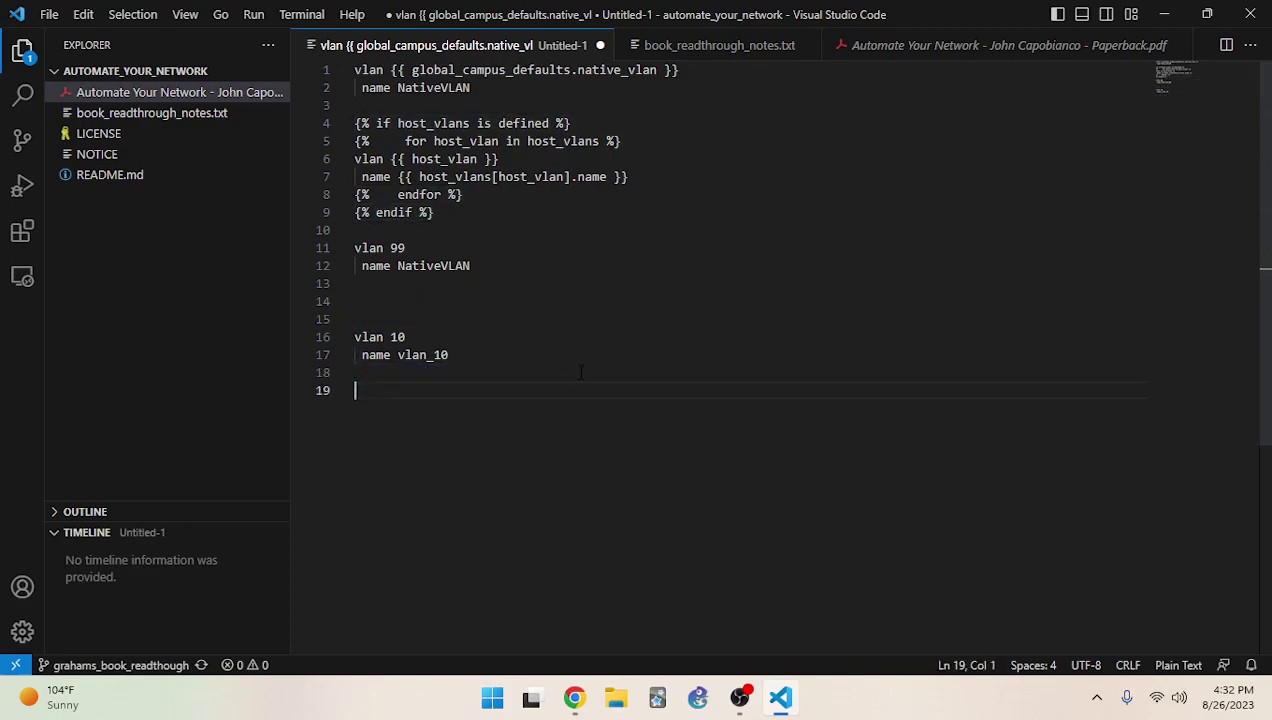
Insert four blank lines between the original template and the vlan 99 block
click(350, 230)
key(Return)
key(Return)
key(Return)
key(Return)
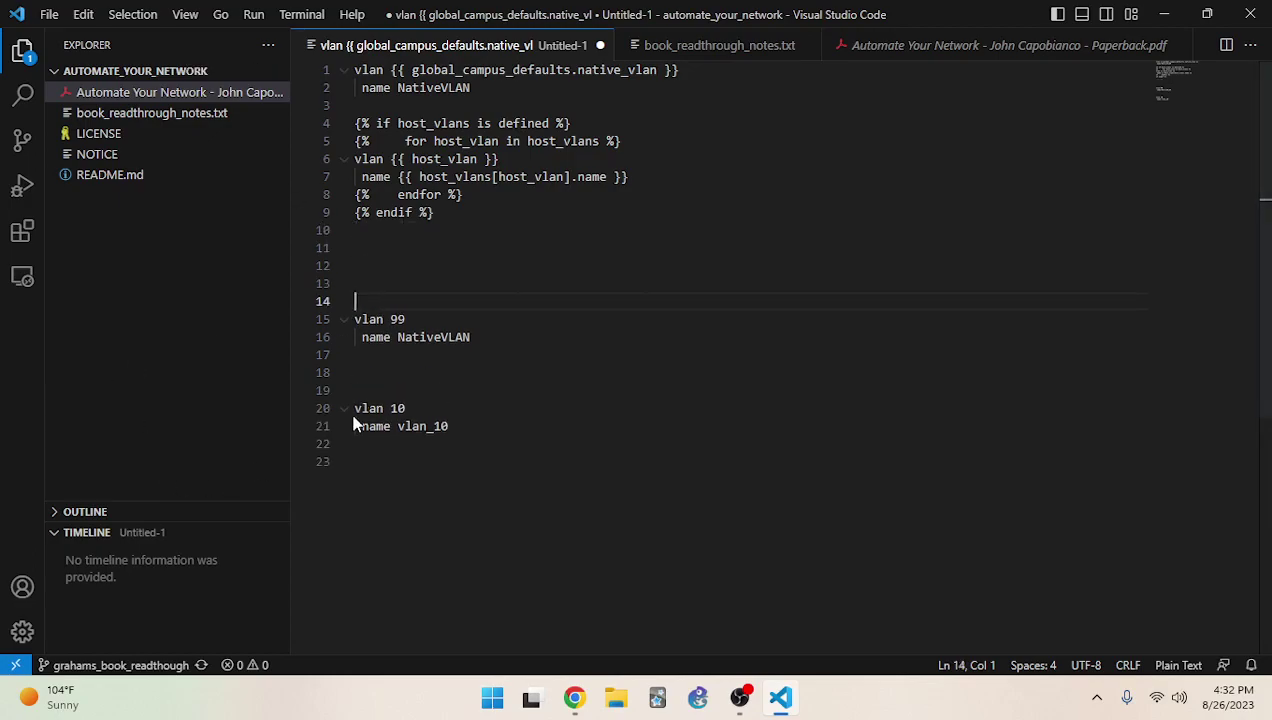
drag(352, 378, 299, 341)
click(370, 357)
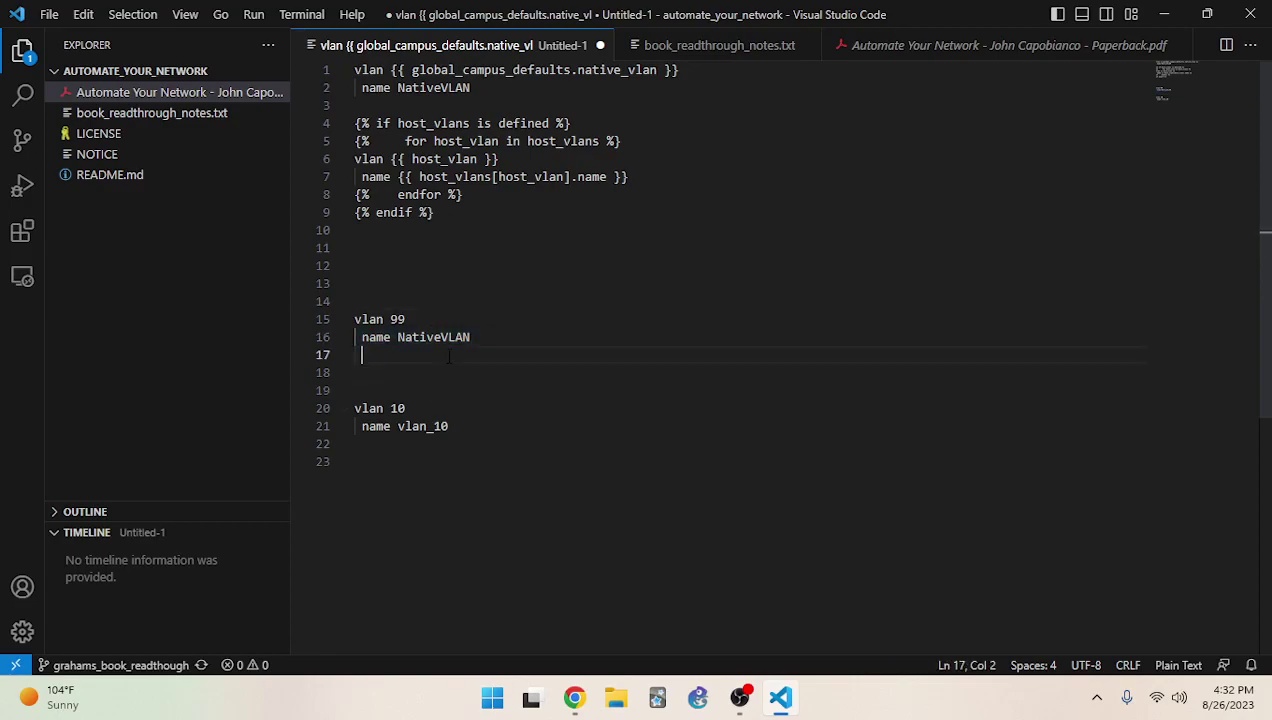
click(375, 368)
drag(375, 368, 355, 410)
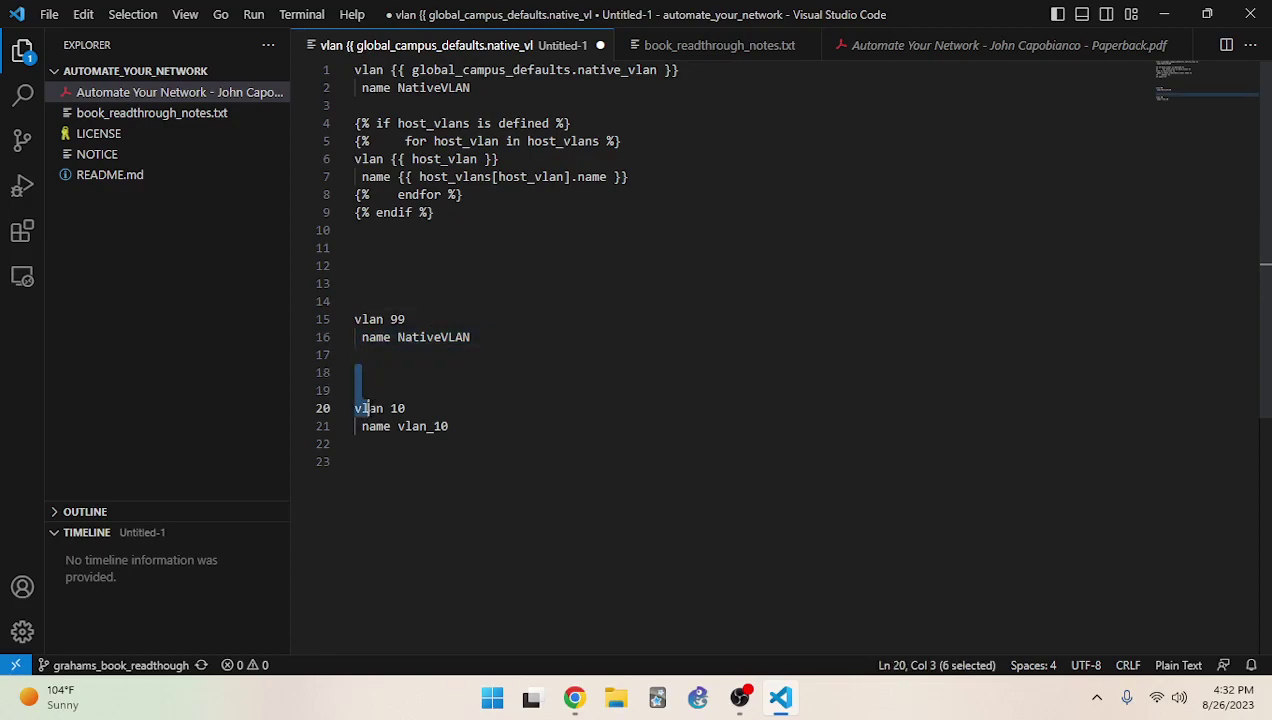
click(415, 458)
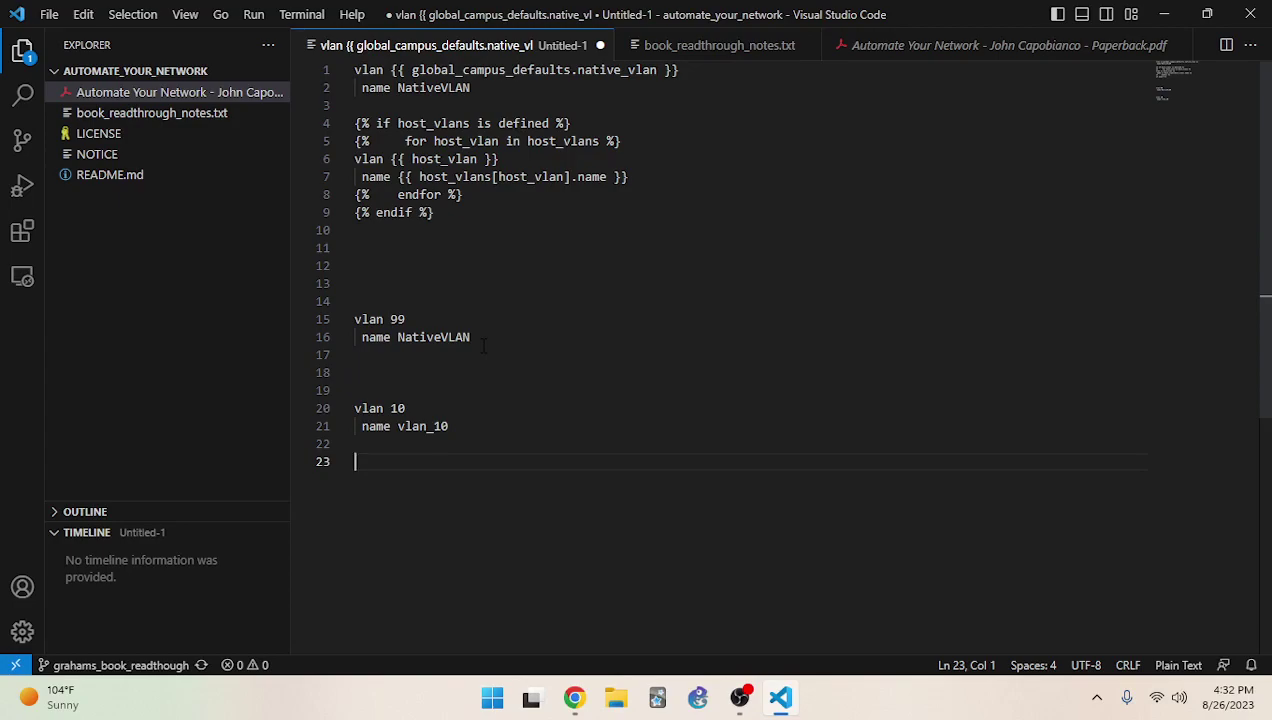
Undo the added blank lines and the clearing of the duplicate's if, for, endfor and endif statements
key(Up)
key(Up)
key(Up)
key(Up)
key(Up)
key(Up)
key(Up)
key(Up)
key(Up)
key(BackSpace)
key(BackSpace)
key(BackSpace)
key(ctrl+z)
key(ctrl+z)
key(ctrl+z)
key(ctrl+z)
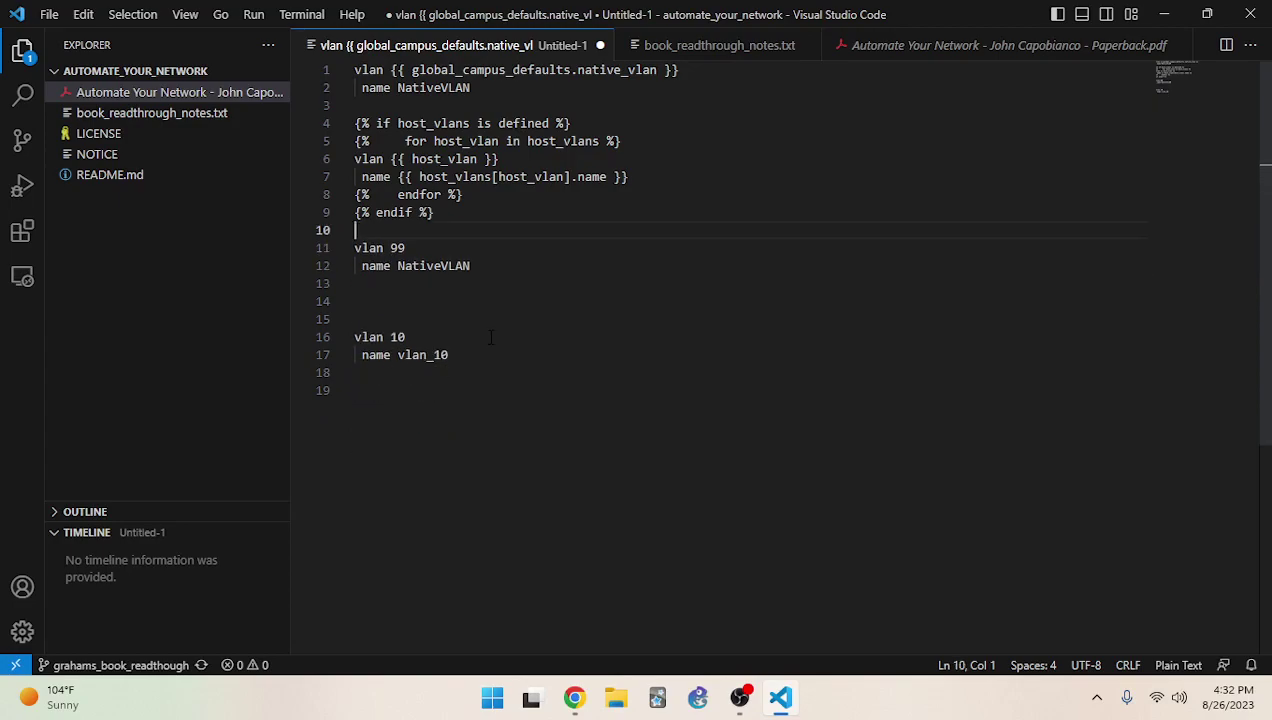
key(ctrl+z)
click(690, 318)
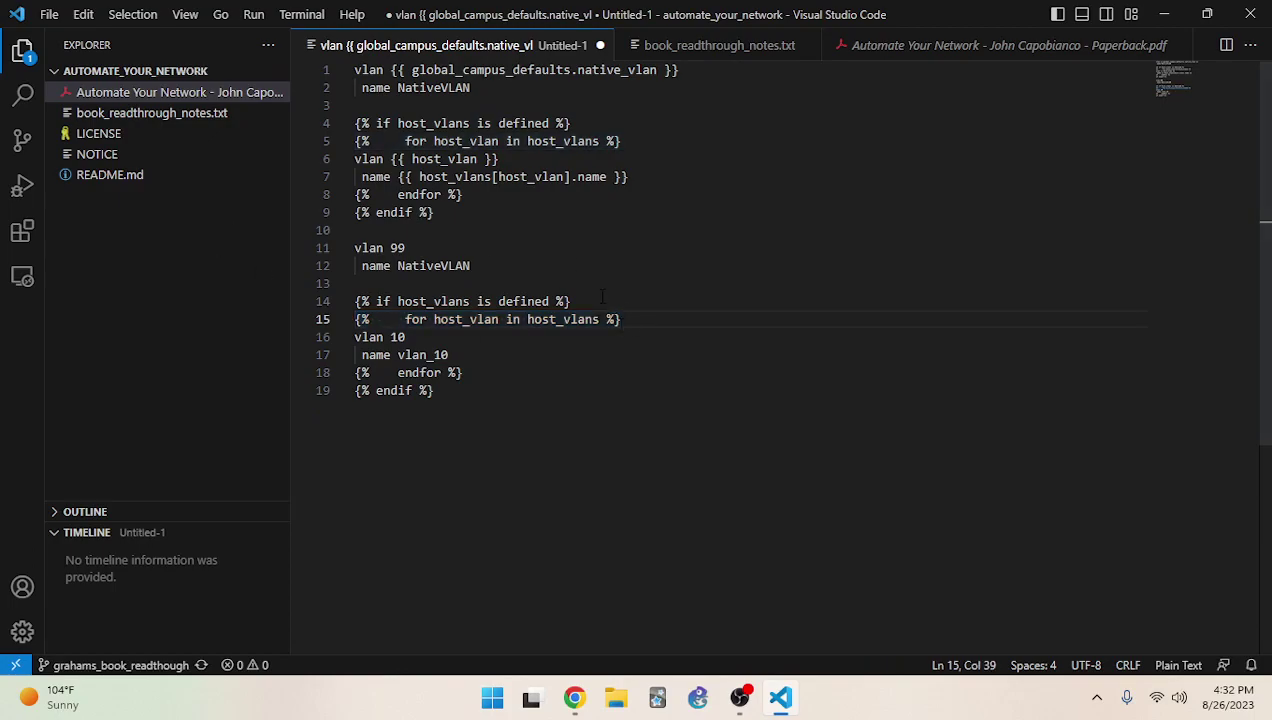
Delete the if, for, endfor and endif lines around the vlan 10 entry in the duplicate, leaving no empty lines in their place
drag(634, 319, 356, 304)
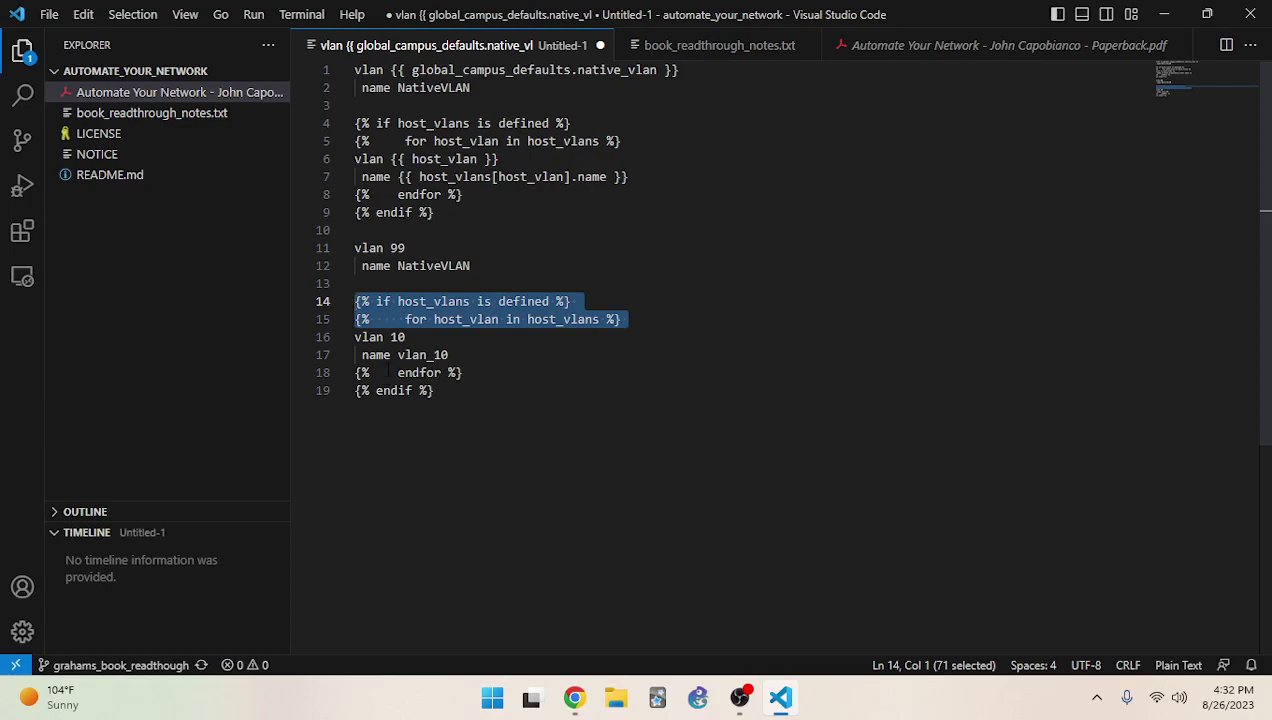
key(BackSpace)
key(BackSpace)
click(487, 352)
drag(487, 352, 355, 337)
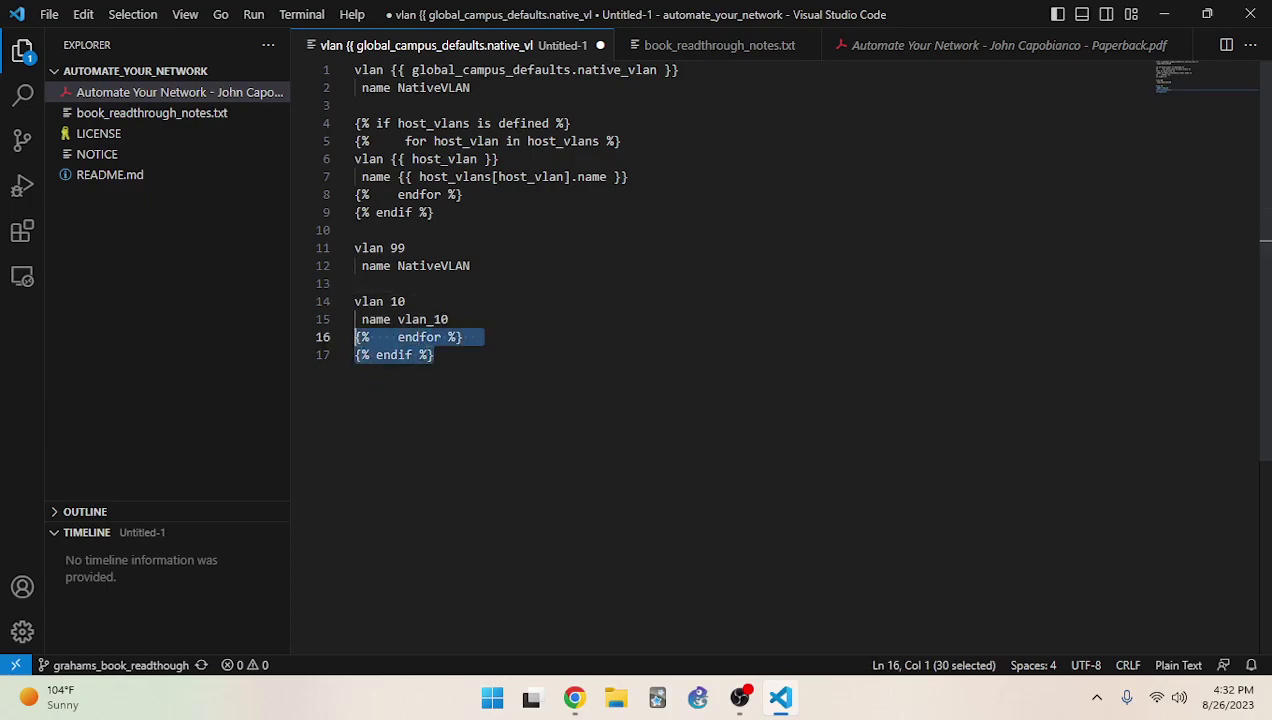
key(BackSpace)
key(BackSpace)
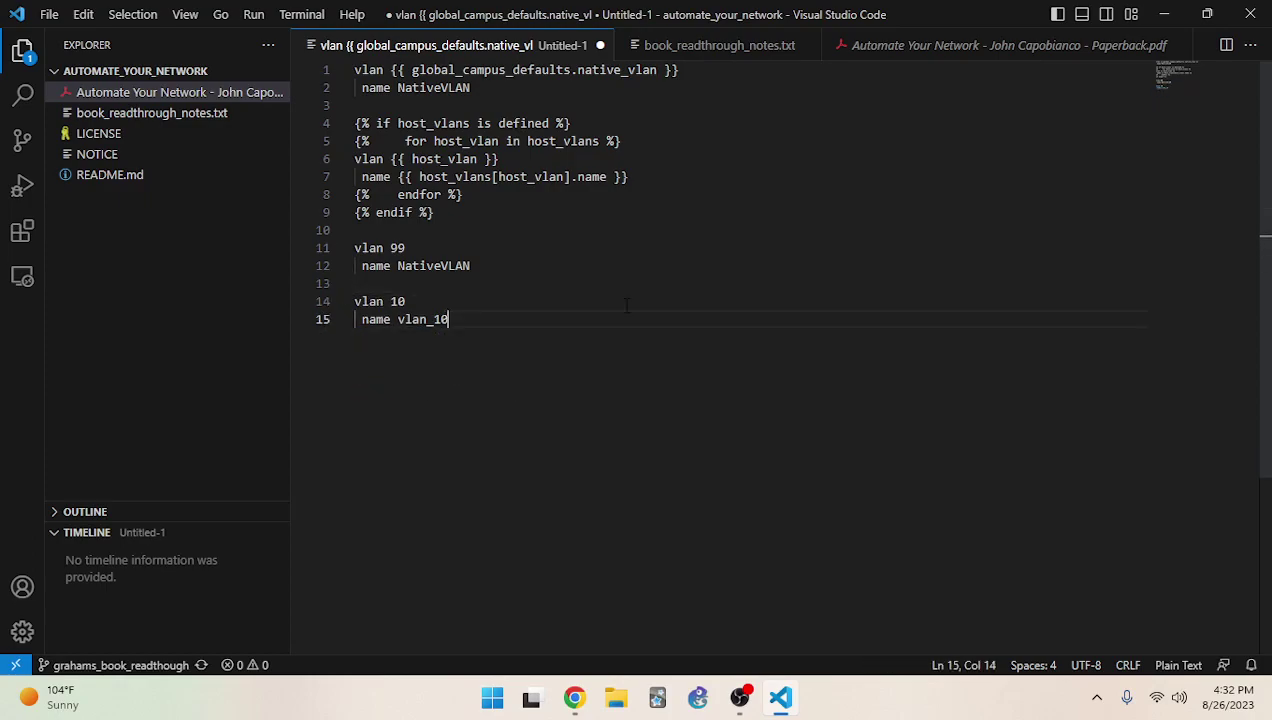
Insert four more blank lines between the original template and the vlan 99 block
click(418, 230)
key(Return)
key(Return)
key(Return)
key(Return)
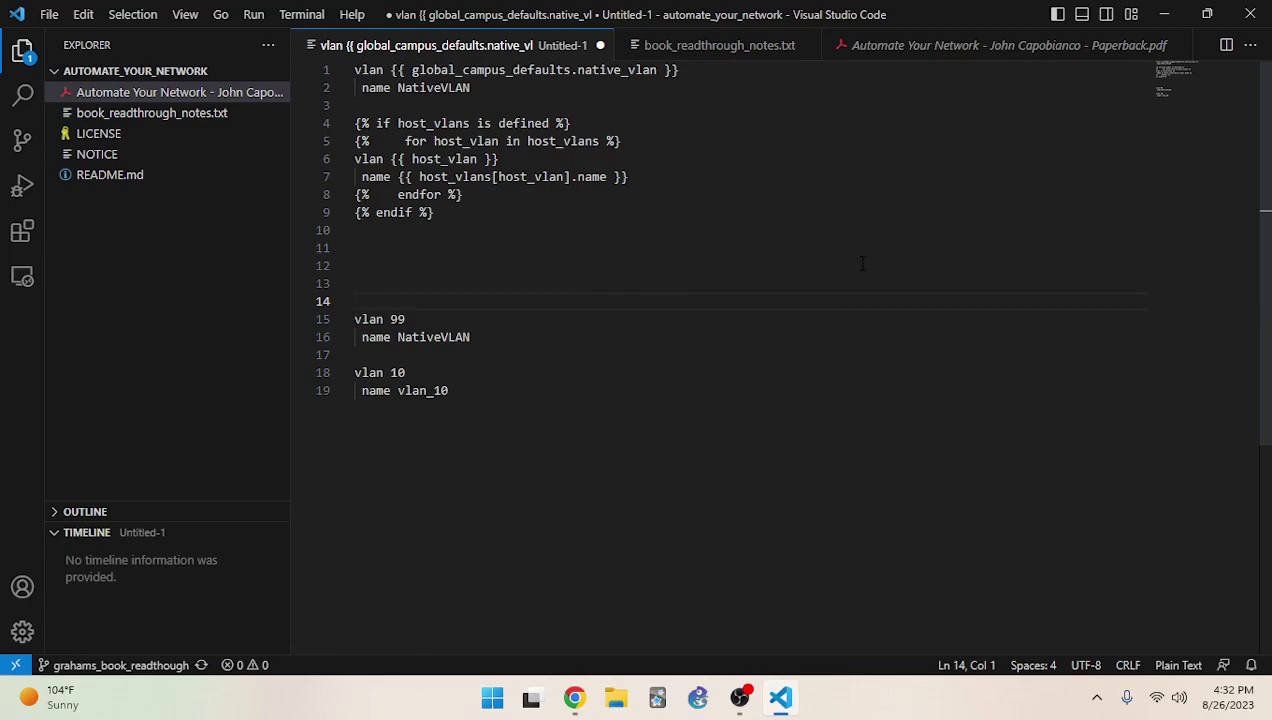
Highlight the original template, switch to Chrome to check the YouTube video page, and return to Visual Studio Code
click(460, 212)
drag(460, 212, 354, 70)
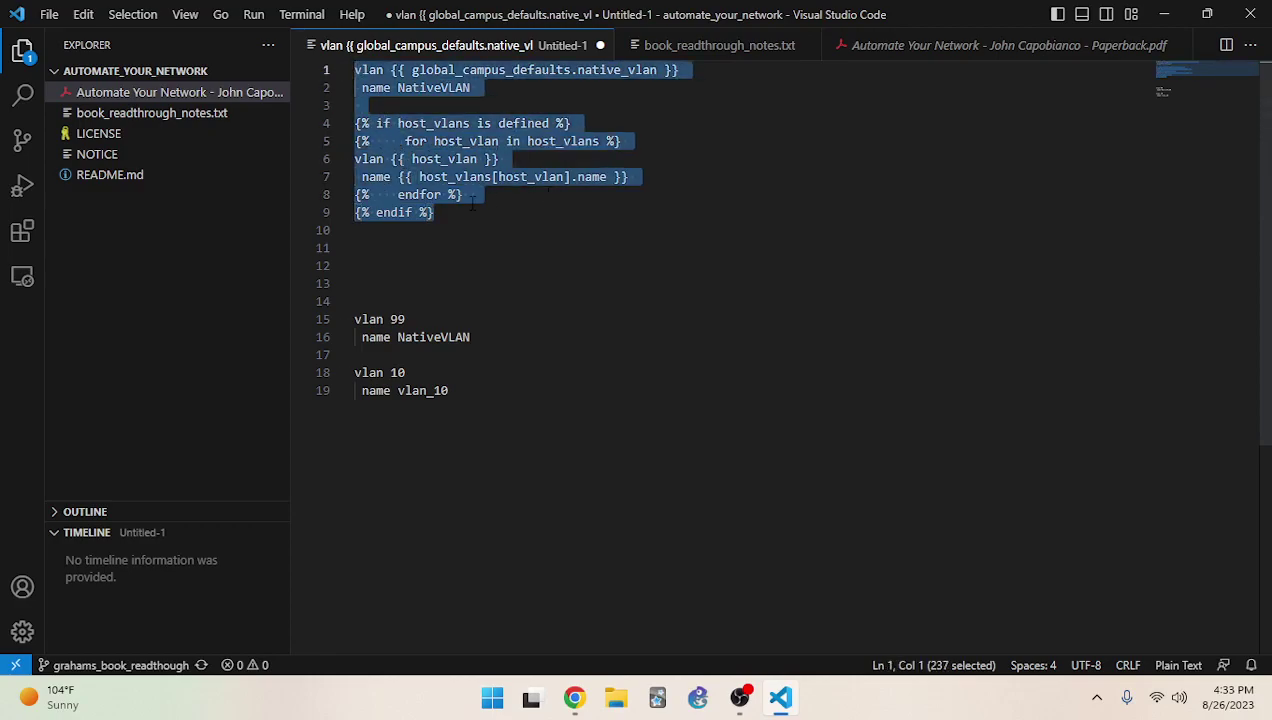
click(575, 700)
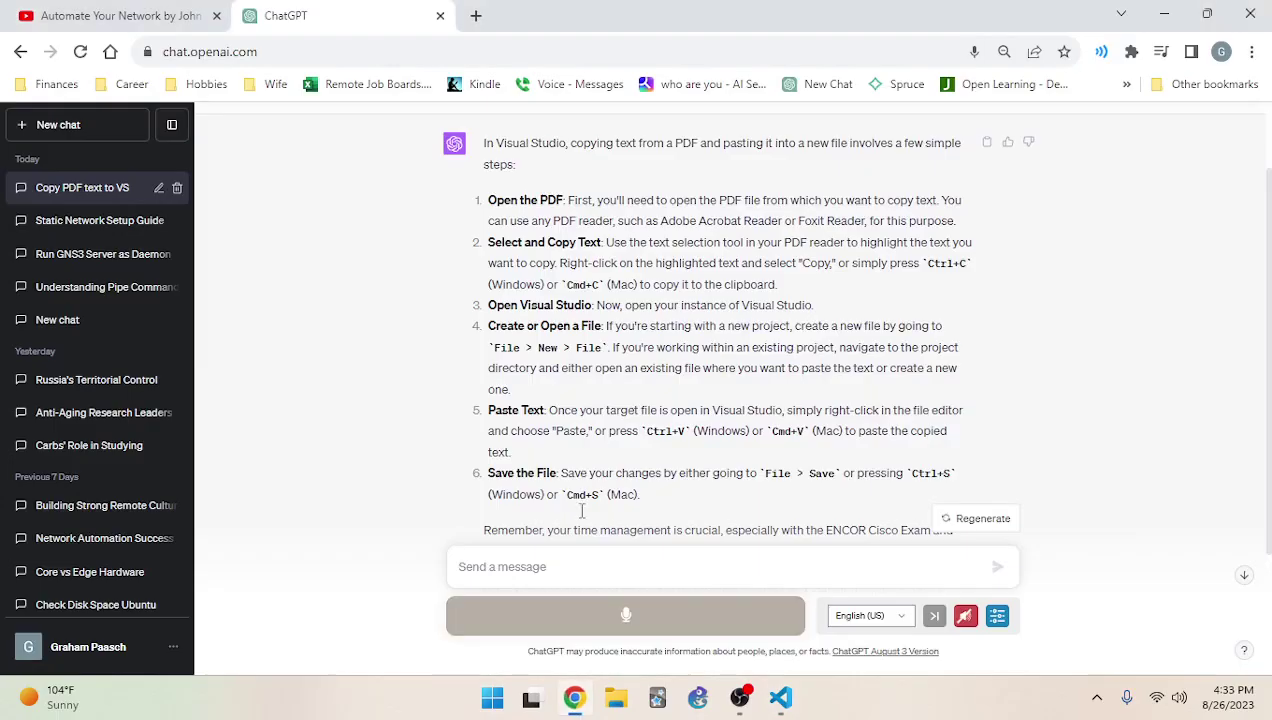
click(200, 15)
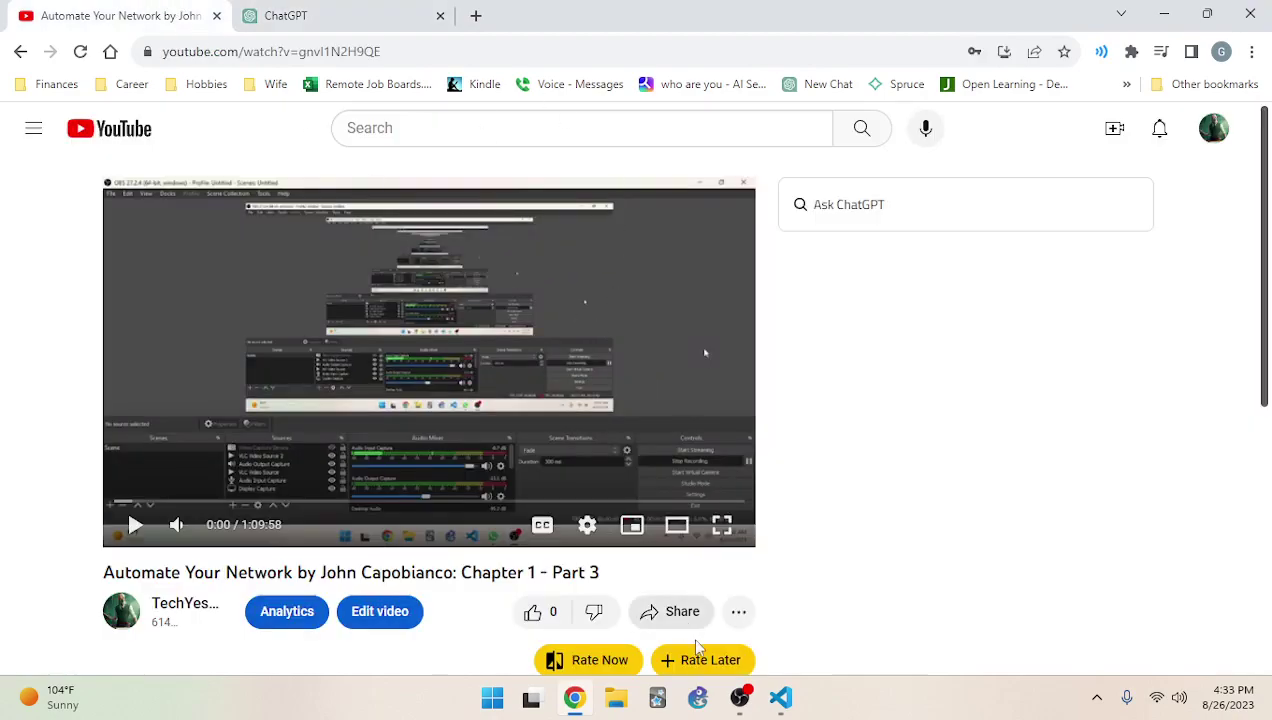
click(780, 697)
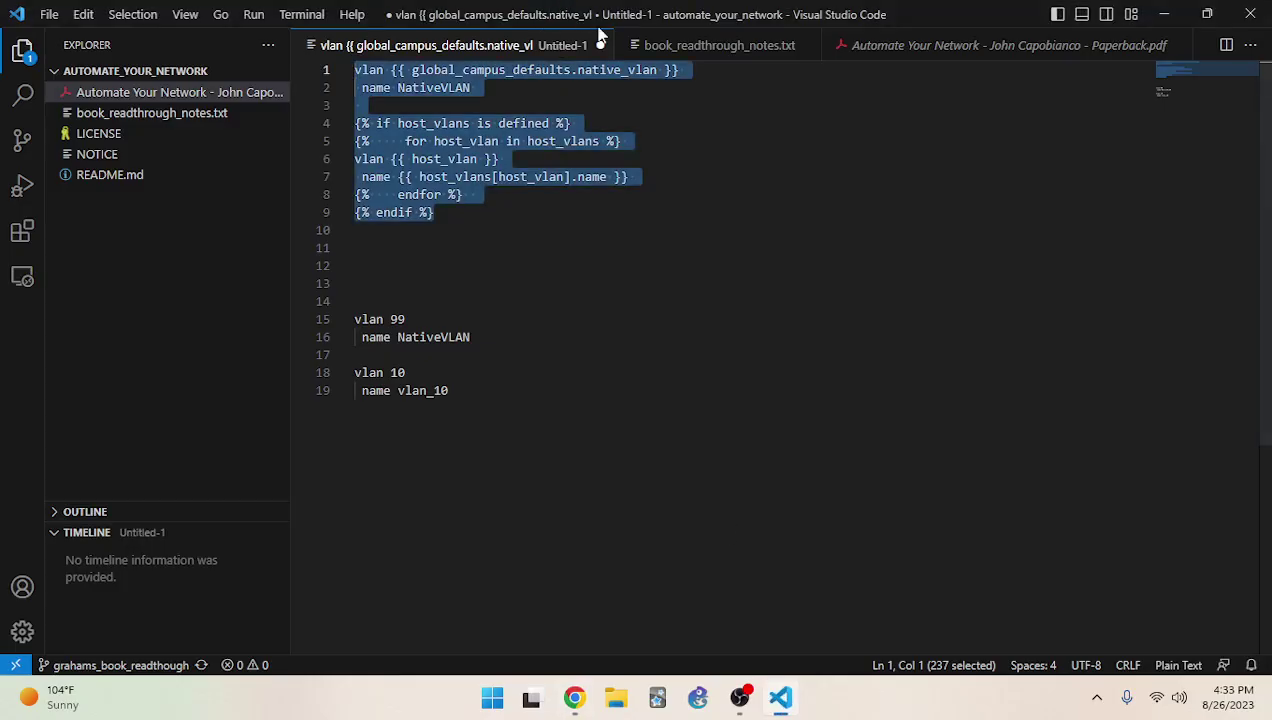
Compare the Jinja2 VLAN template on PDF page 34 with the host_vlans section of the YAML data model on page 32
click(866, 50)
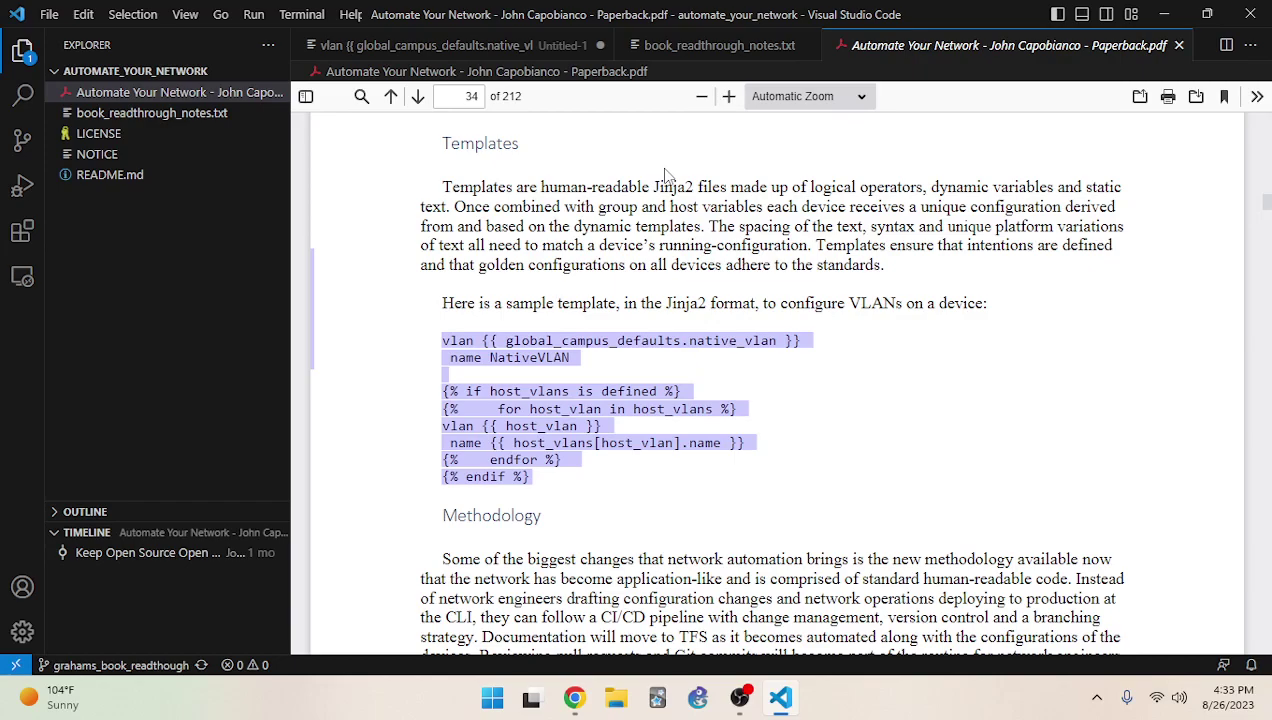
click(552, 312)
drag(536, 470, 441, 338)
click(670, 373)
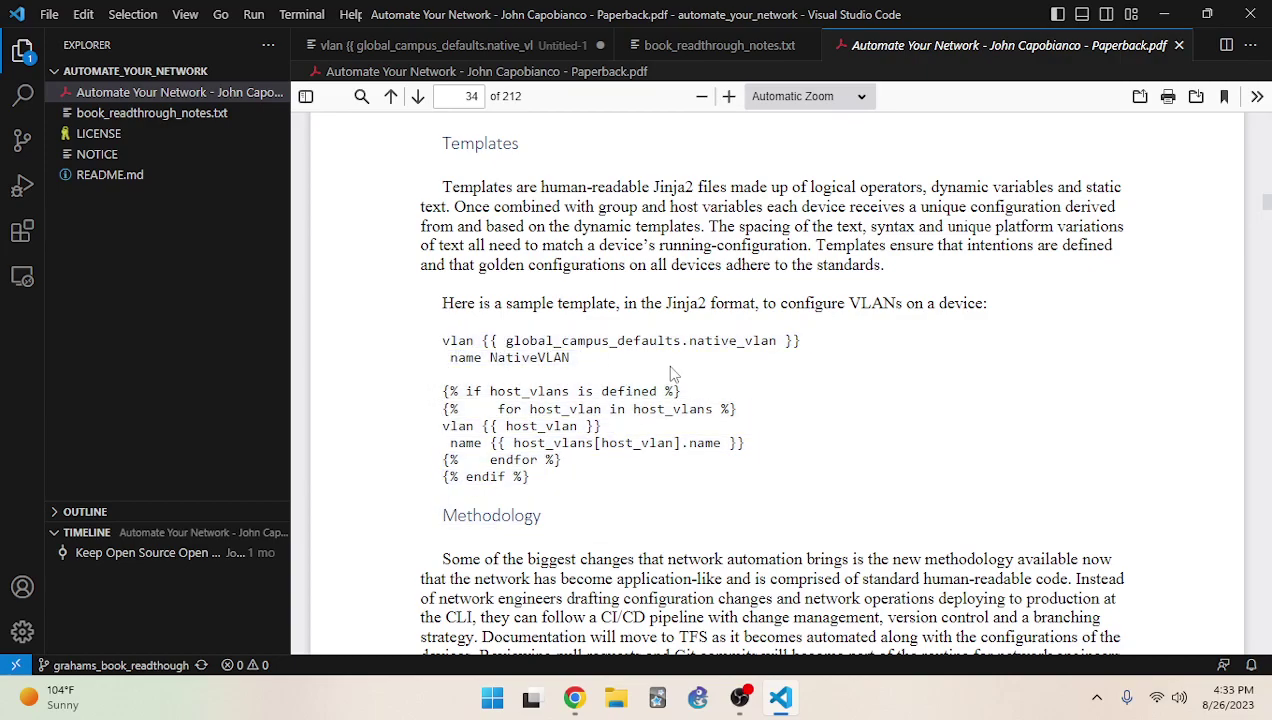
drag(744, 432, 756, 412)
click(412, 395)
scroll(622, 300, up, 5)
scroll(617, 338, up, 8)
scroll(520, 300, up, 6)
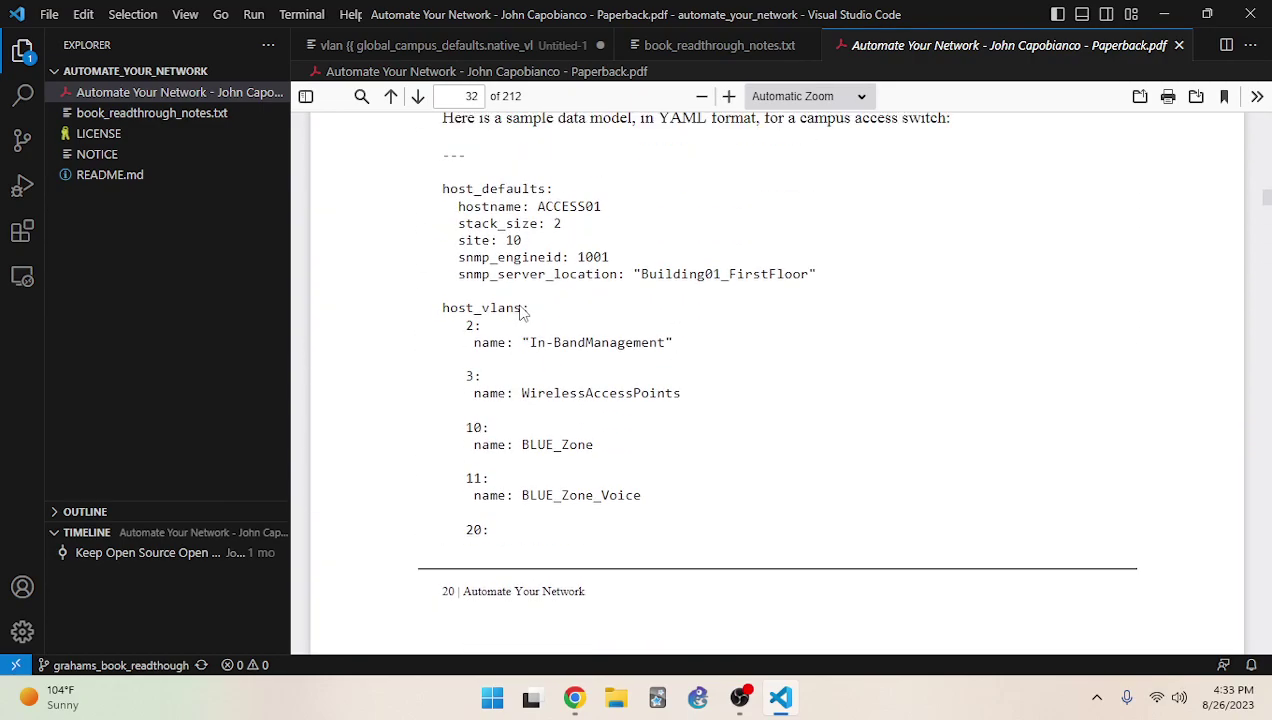
scroll(520, 313, down, 8)
scroll(520, 313, down, 10)
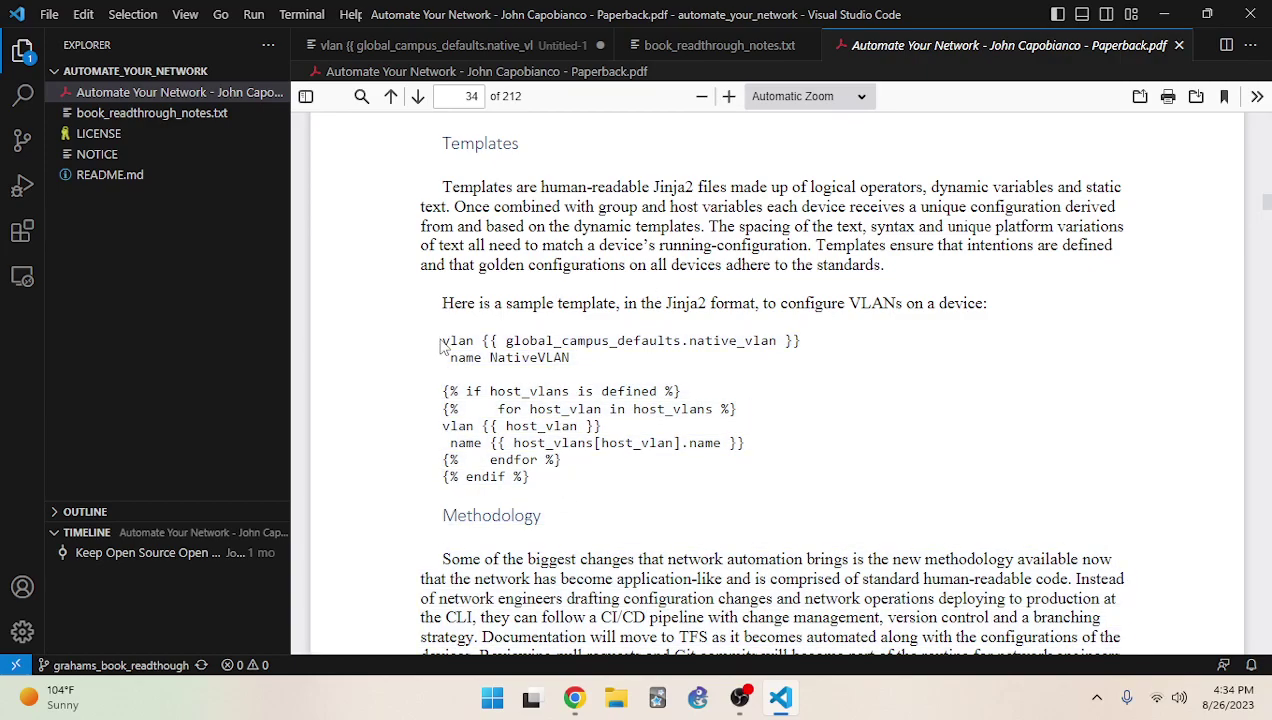
Review the port channel and interface entries of the data model on PDF page 33 and return to the Templates section
scroll(560, 405, up, 8)
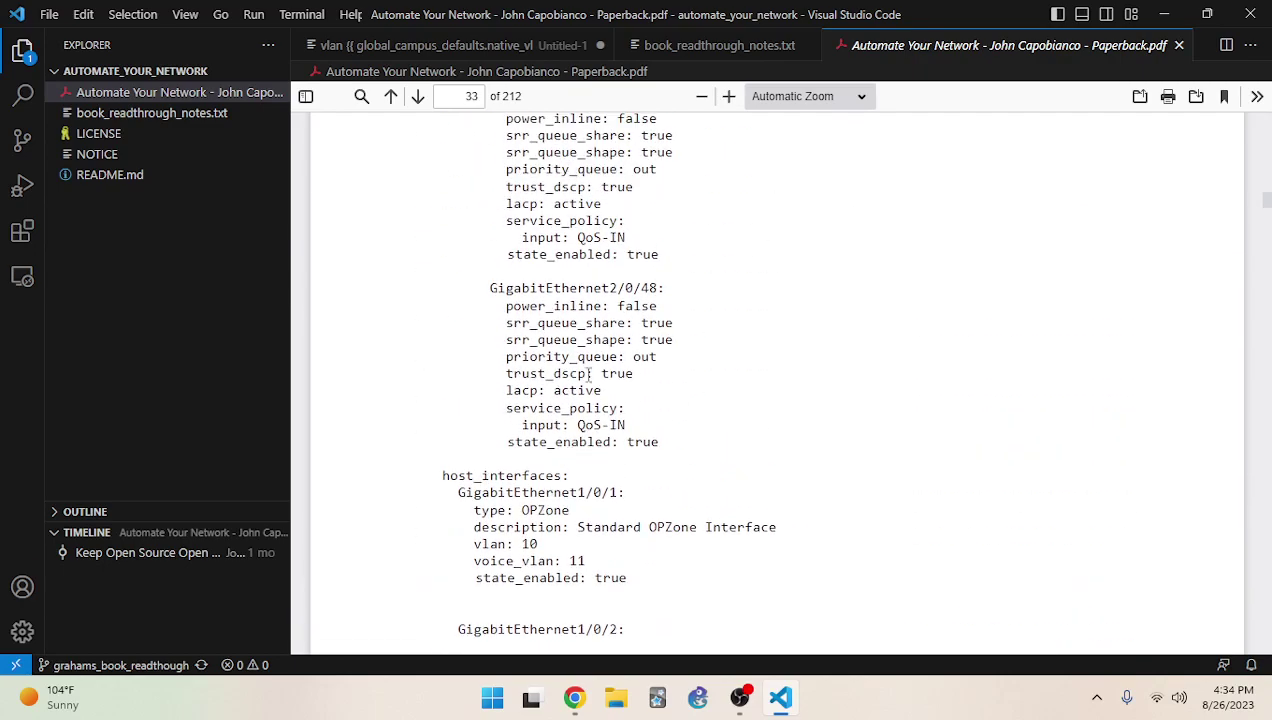
drag(590, 500, 524, 396)
click(628, 466)
scroll(628, 466, up, 5)
click(660, 337)
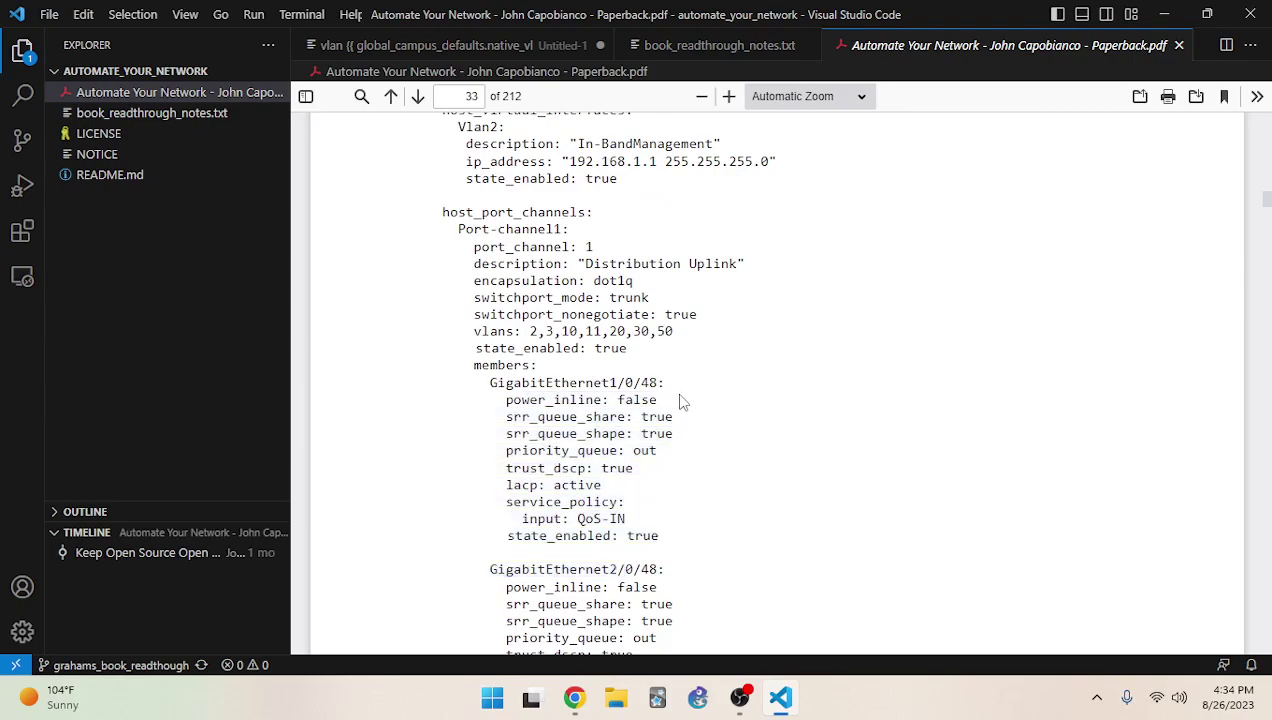
scroll(680, 400, down, 8)
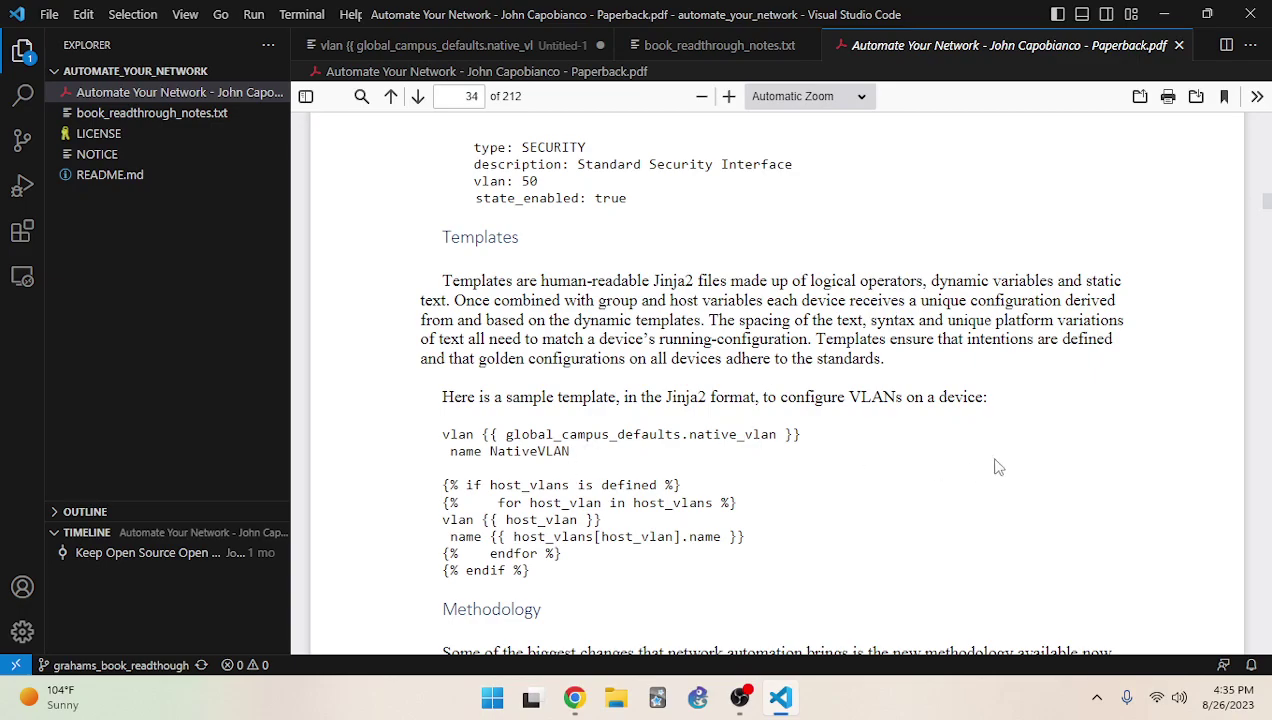
Compare the vlan 99 and vlan 10 configuration in the untitled file with the Jinja2 template on PDF page 34
click(537, 45)
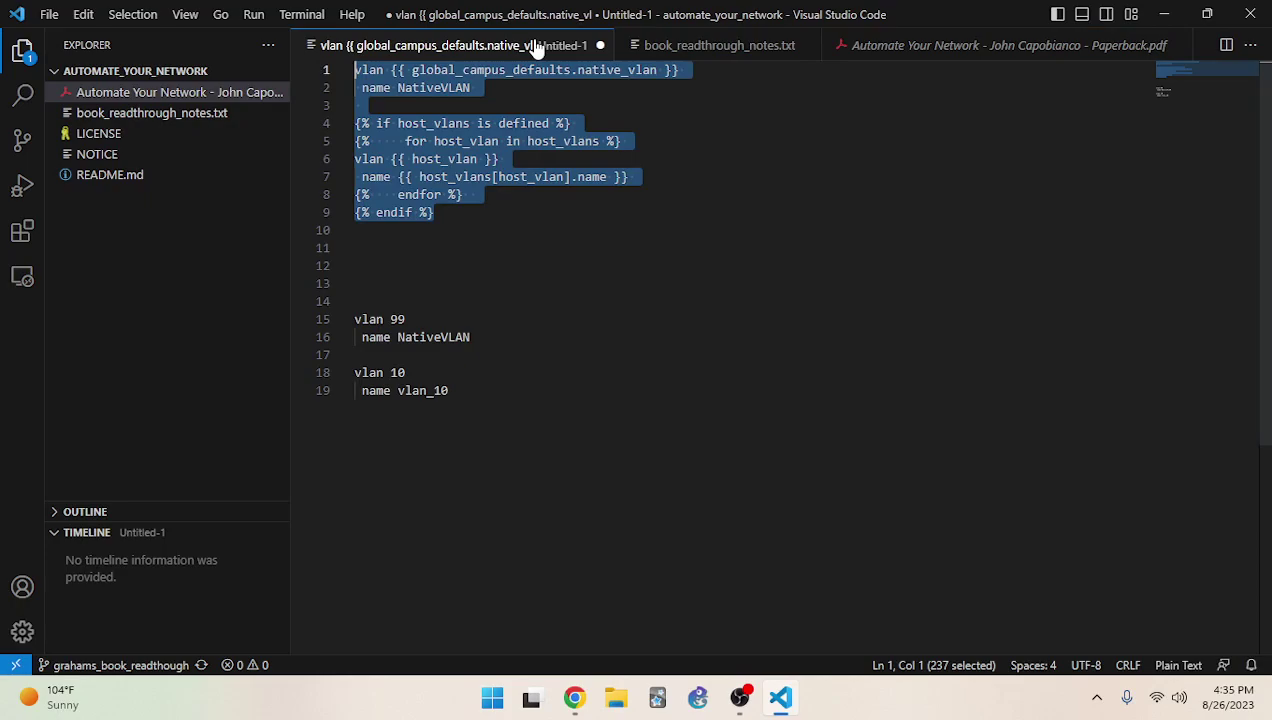
click(439, 315)
click(413, 295)
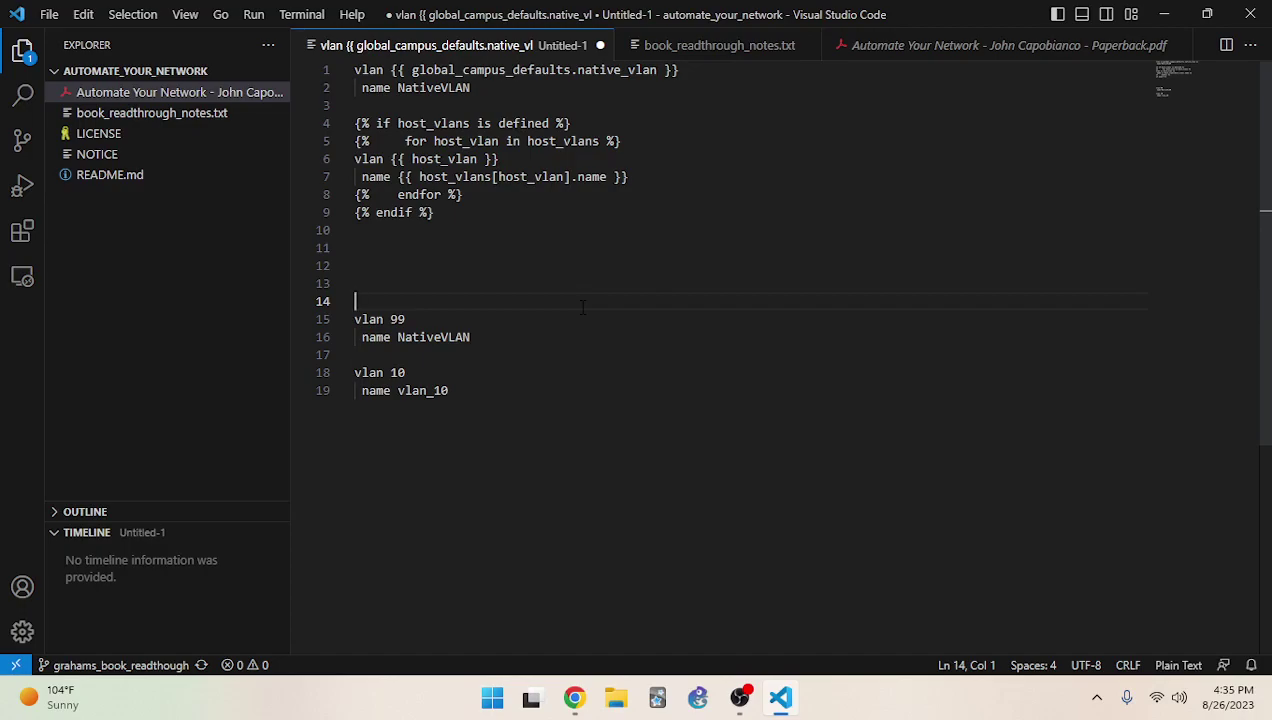
click(976, 50)
drag(486, 434, 795, 428)
click(798, 464)
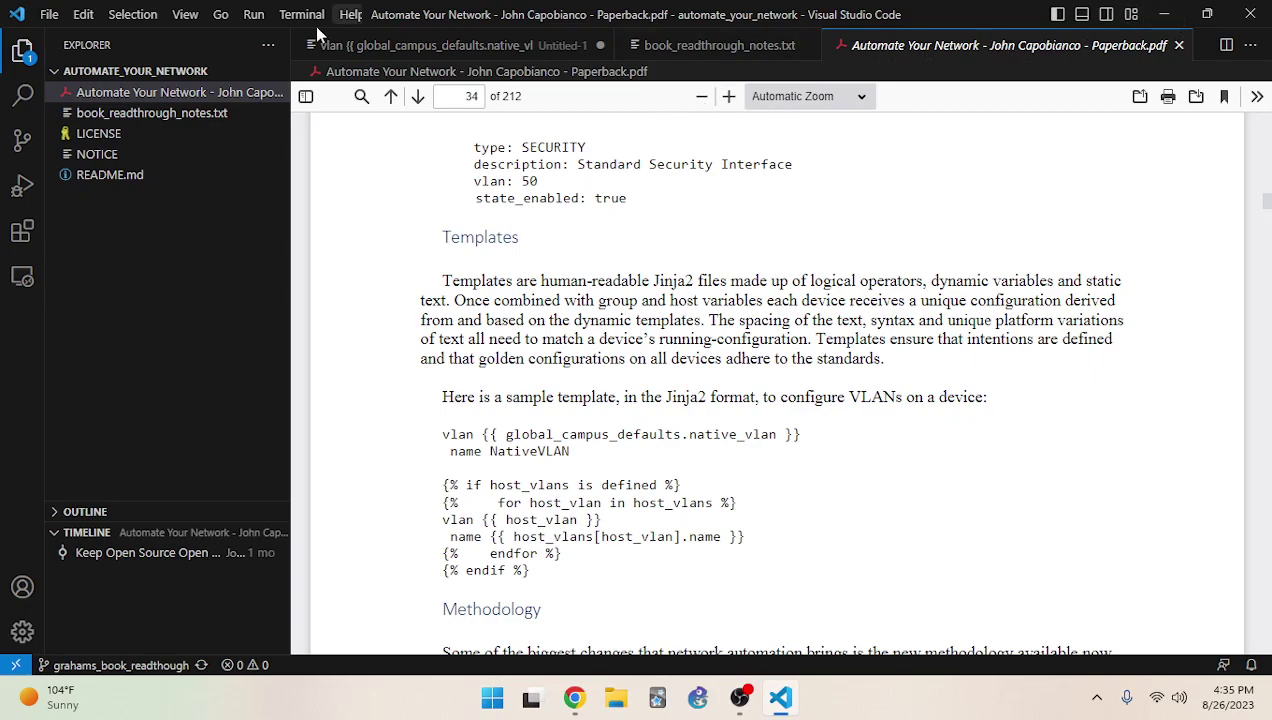
Create a new untitled Python file
click(48, 16)
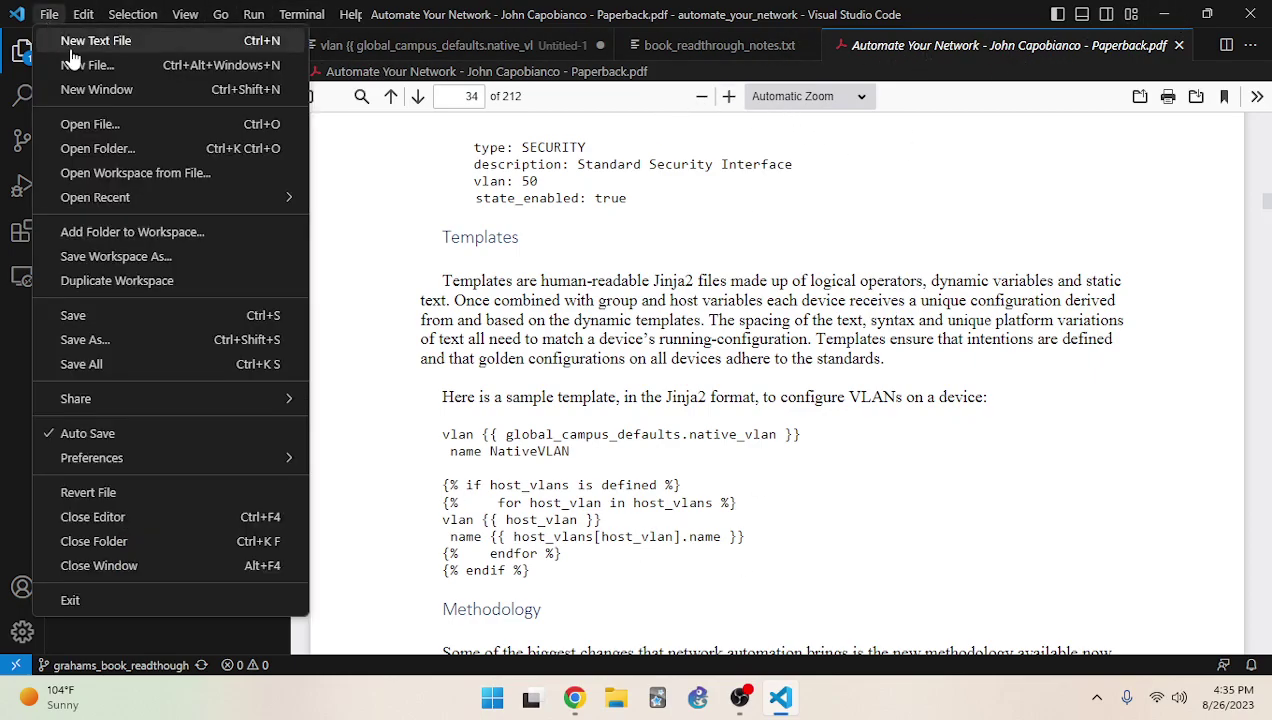
click(90, 63)
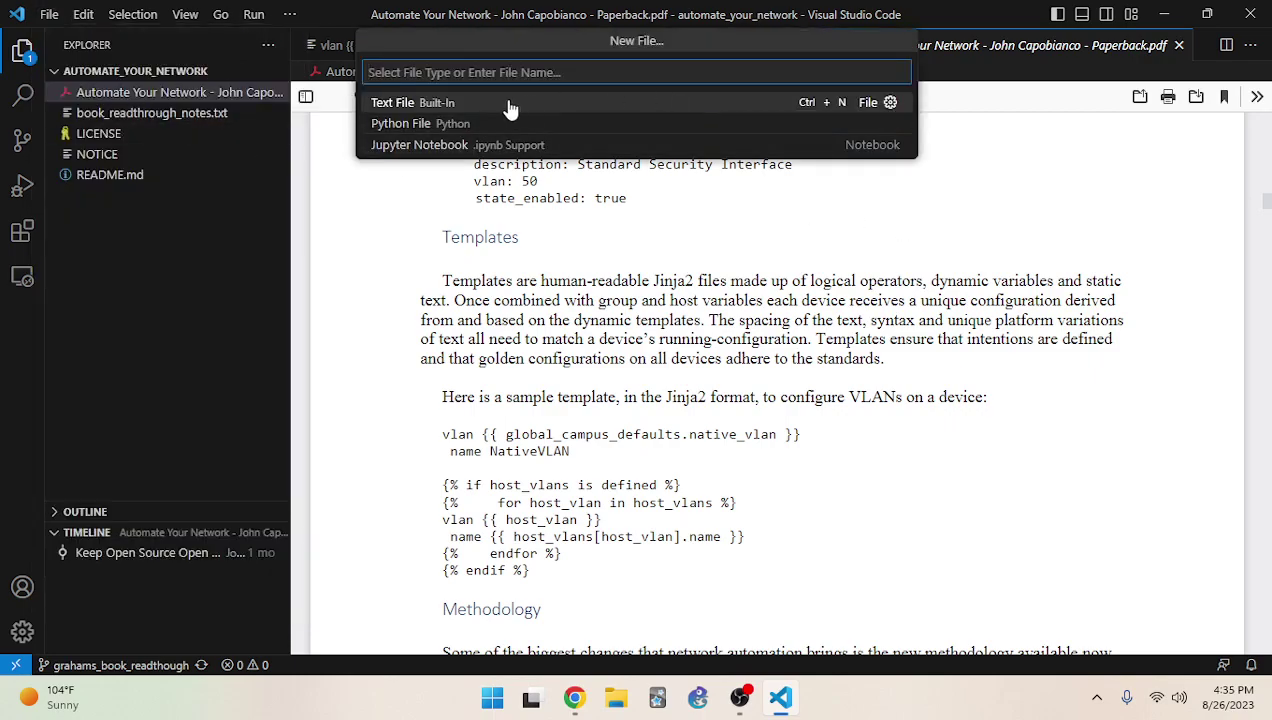
click(470, 124)
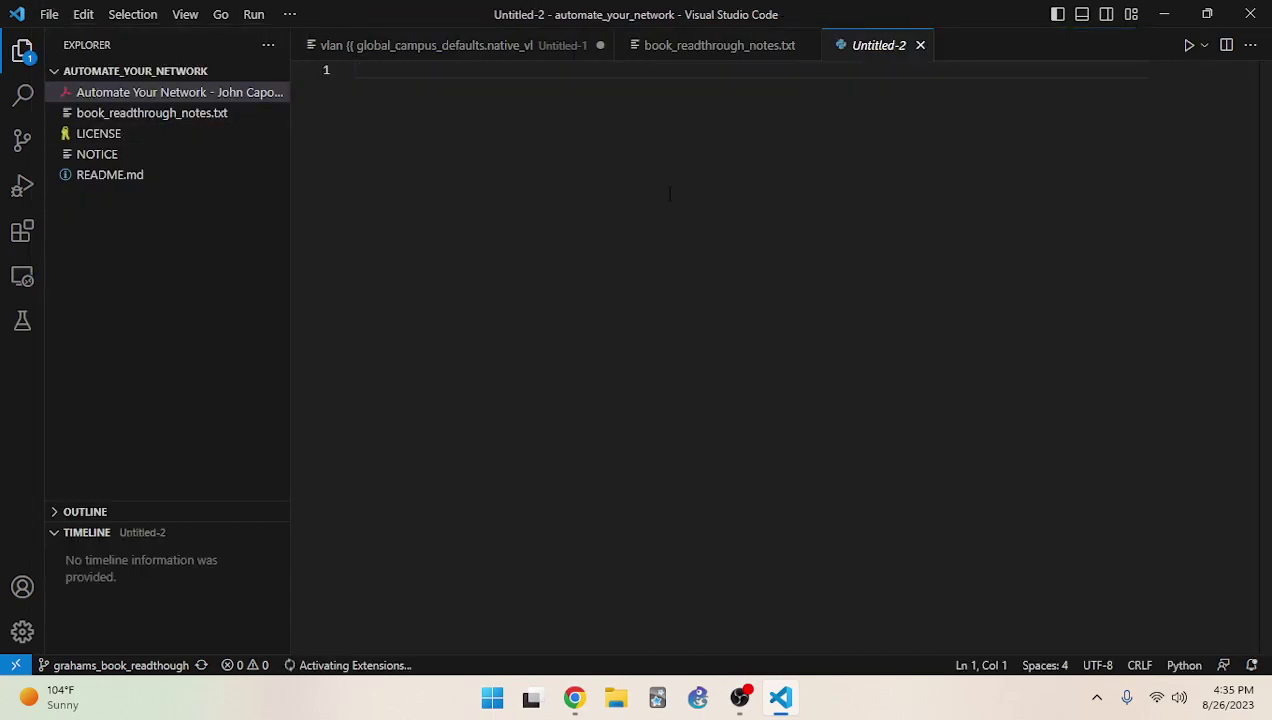
Copy the full Jinja2 VLAN template from the first untitled text file into the new Python file
click(715, 45)
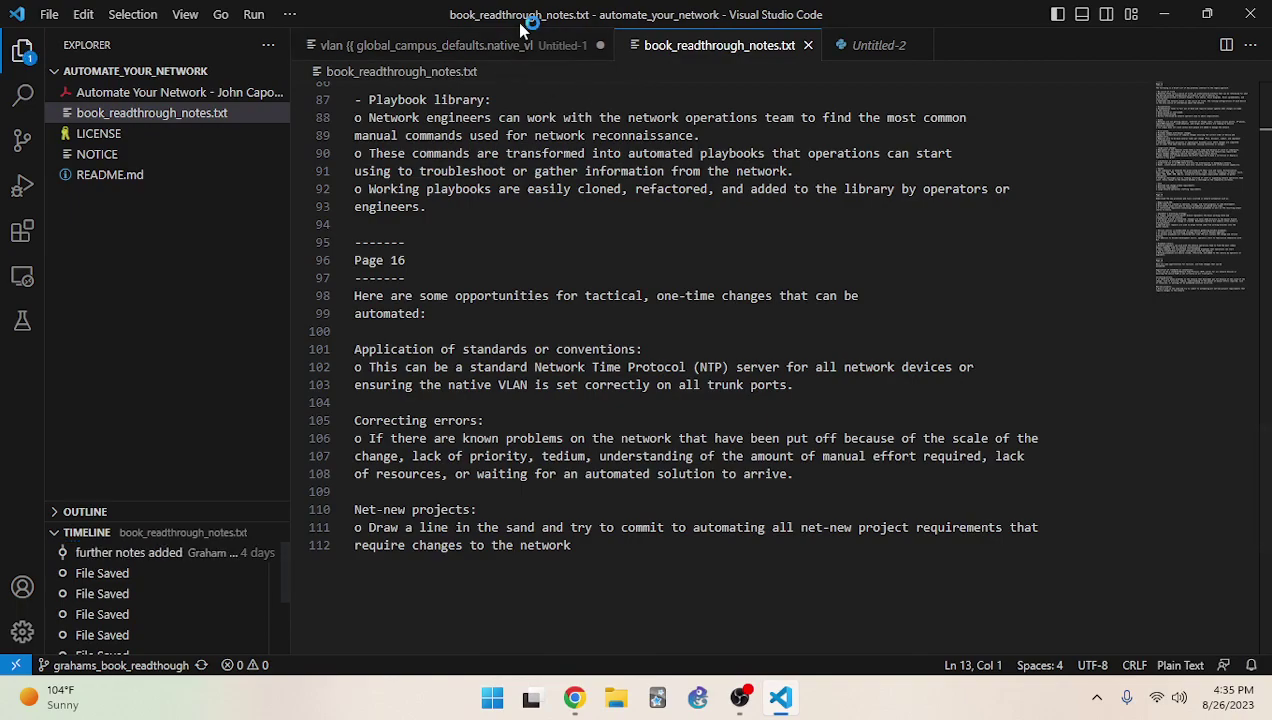
click(500, 45)
drag(433, 212, 355, 69)
key(ctrl+c)
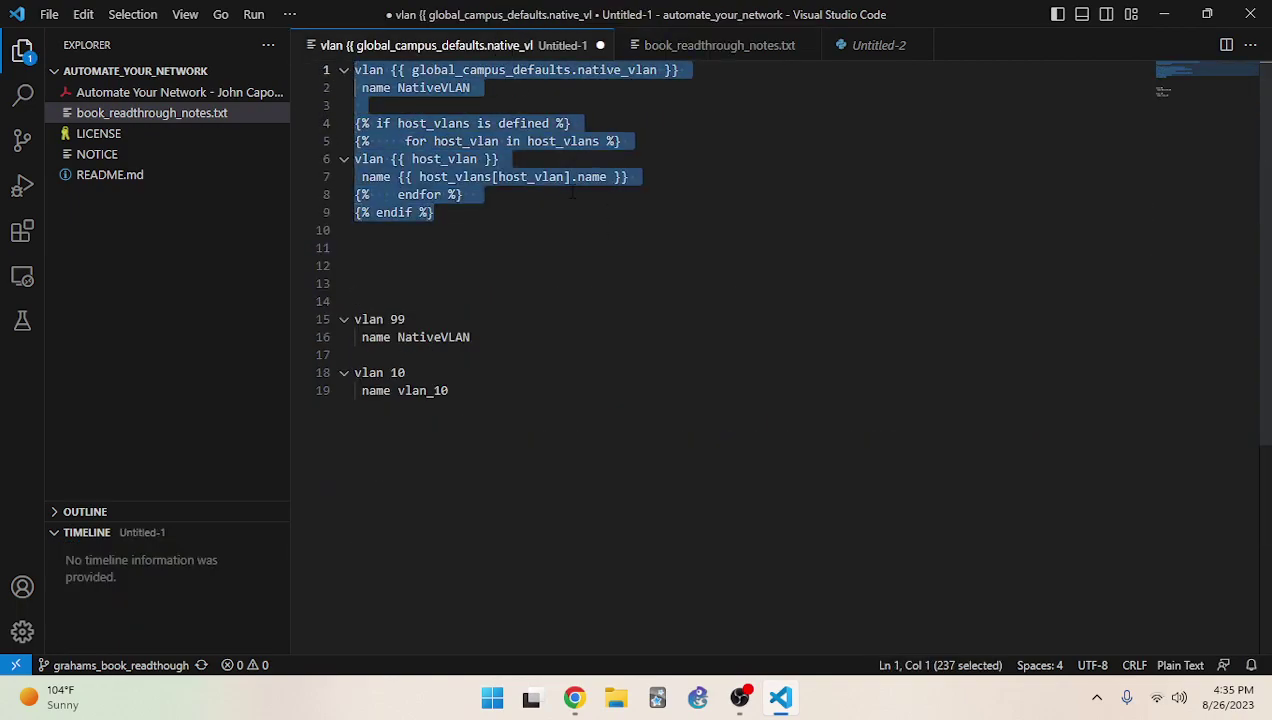
click(870, 48)
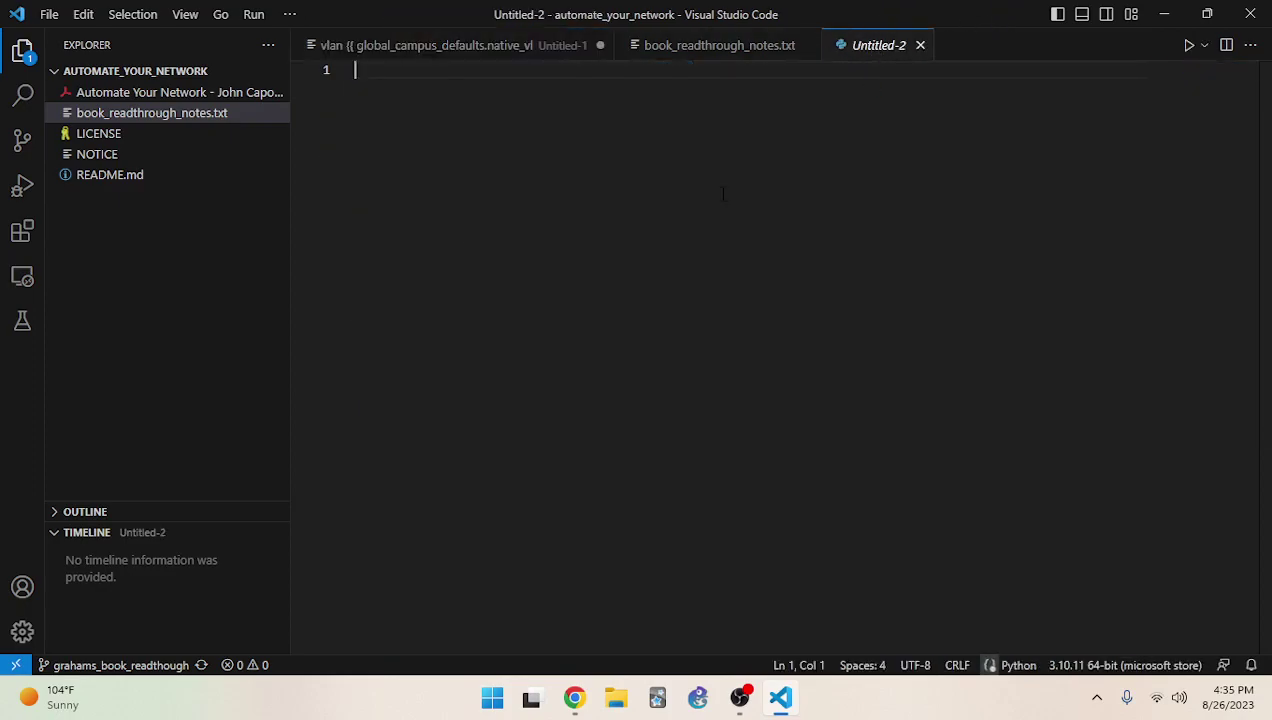
key(ctrl+v)
Remove the native VLAN lines from the pasted template and enclose the remaining if/for block in ''' triple quotes
drag(357, 105, 355, 69)
key(BackSpace)
text(''')
drag(436, 69, 376, 68)
key(BackSpace)
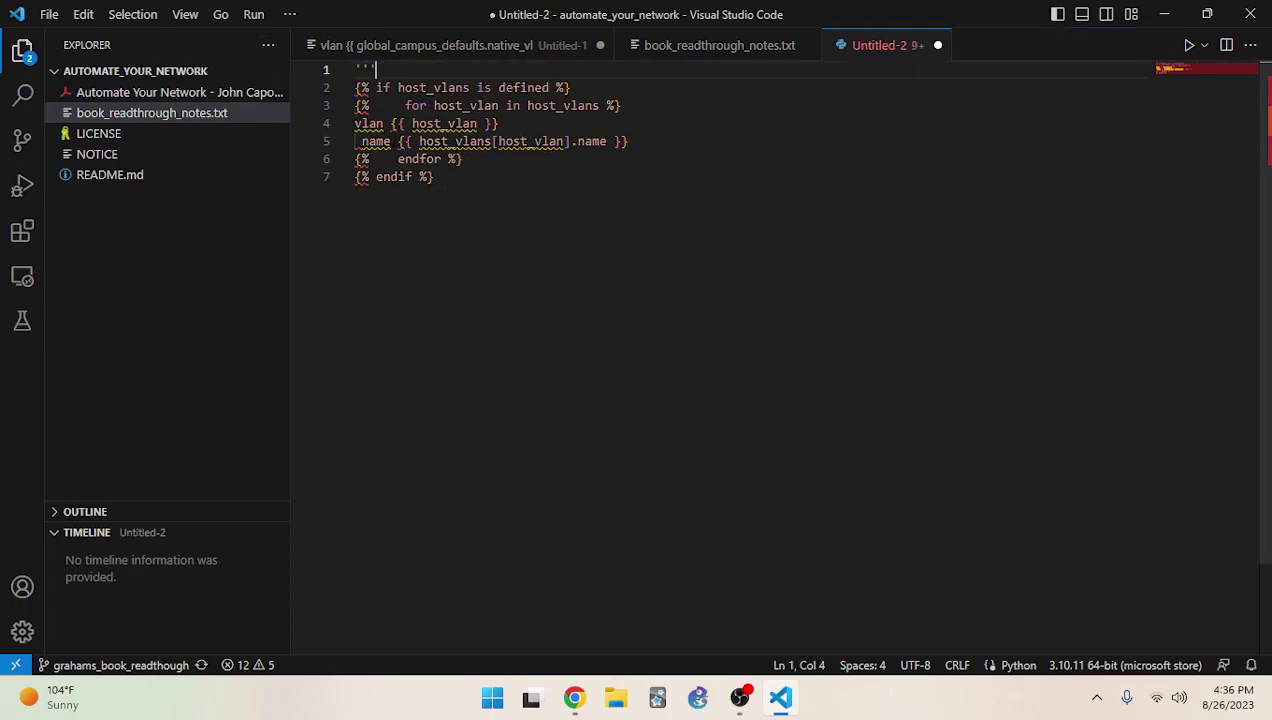
click(469, 190)
key(Return)
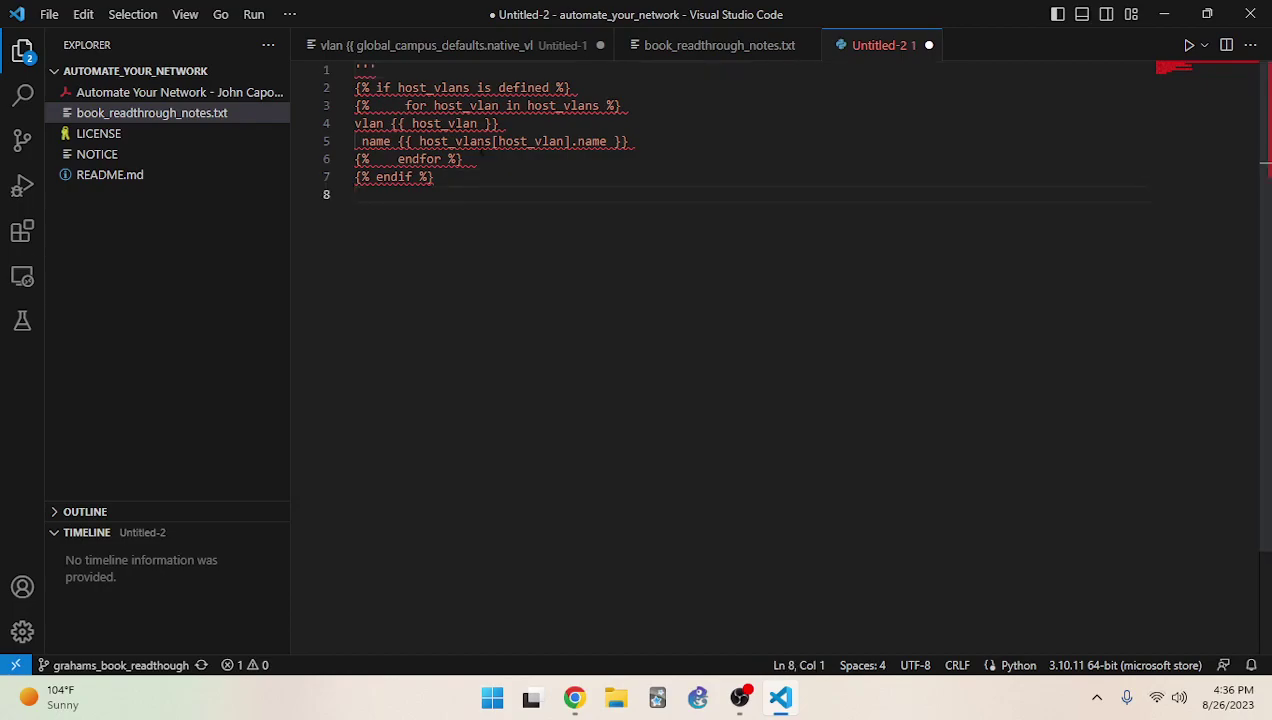
text('''')
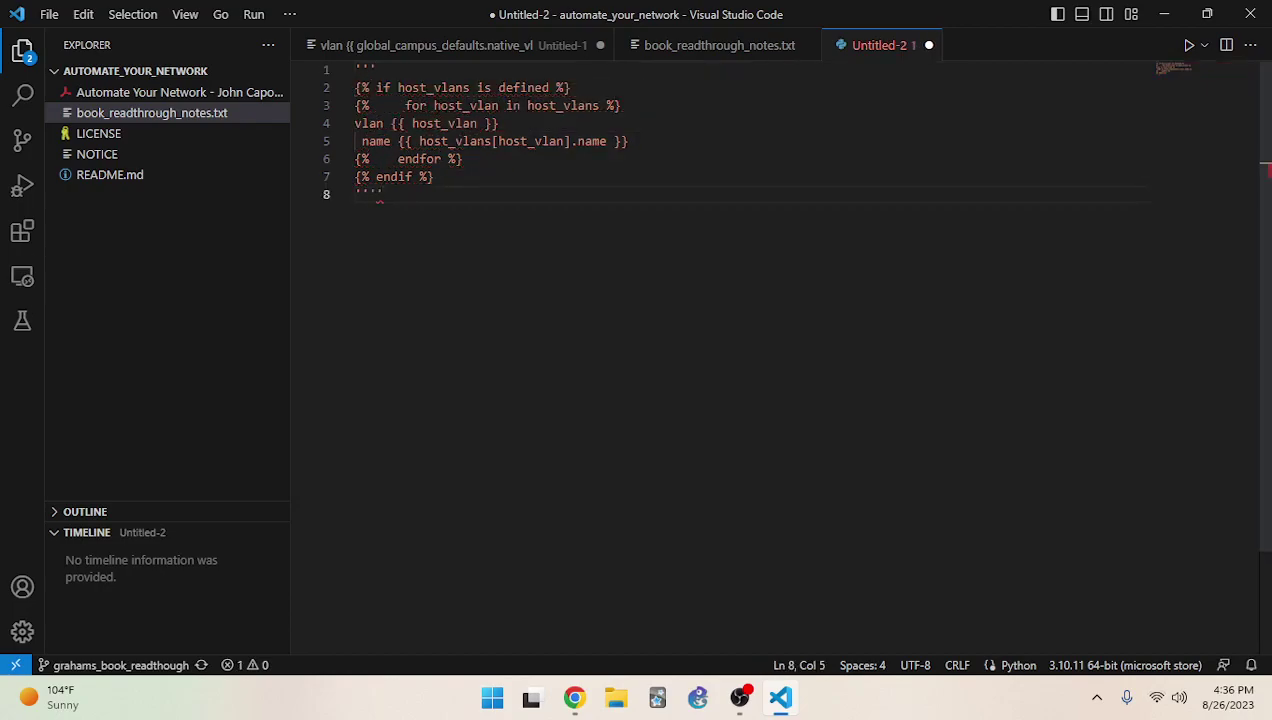
key(BackSpace)
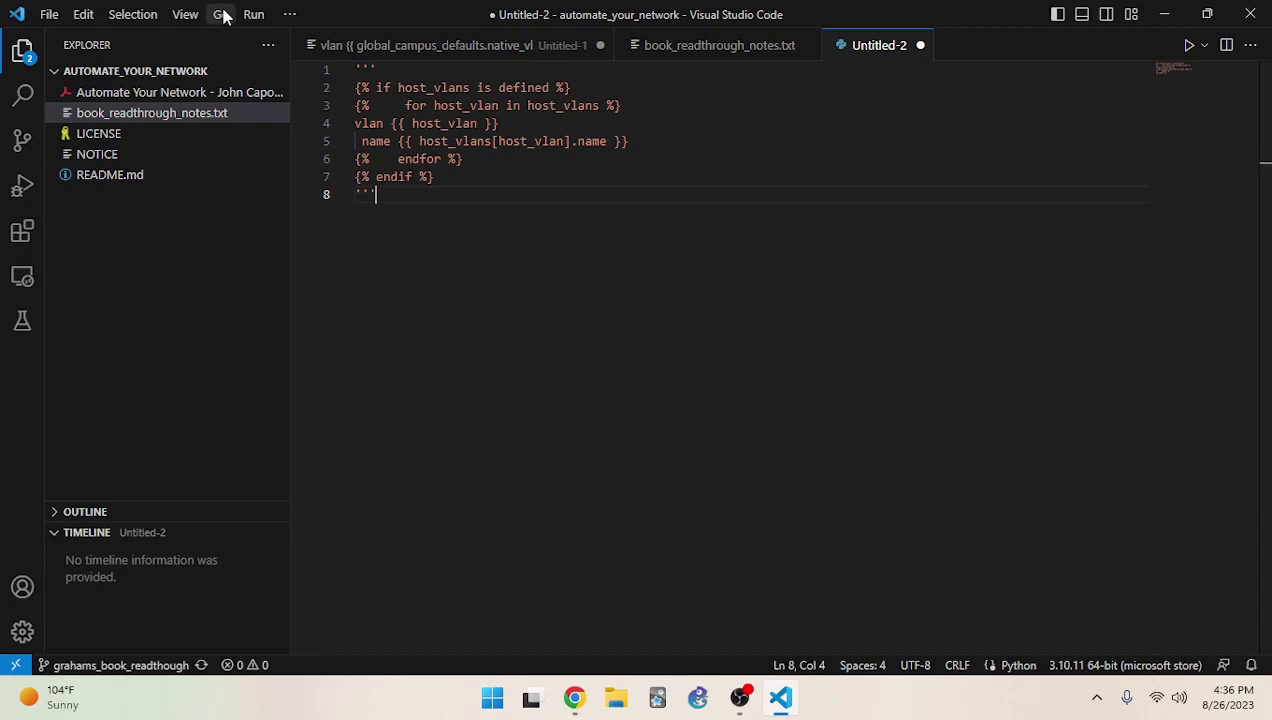
key(shift+Return)
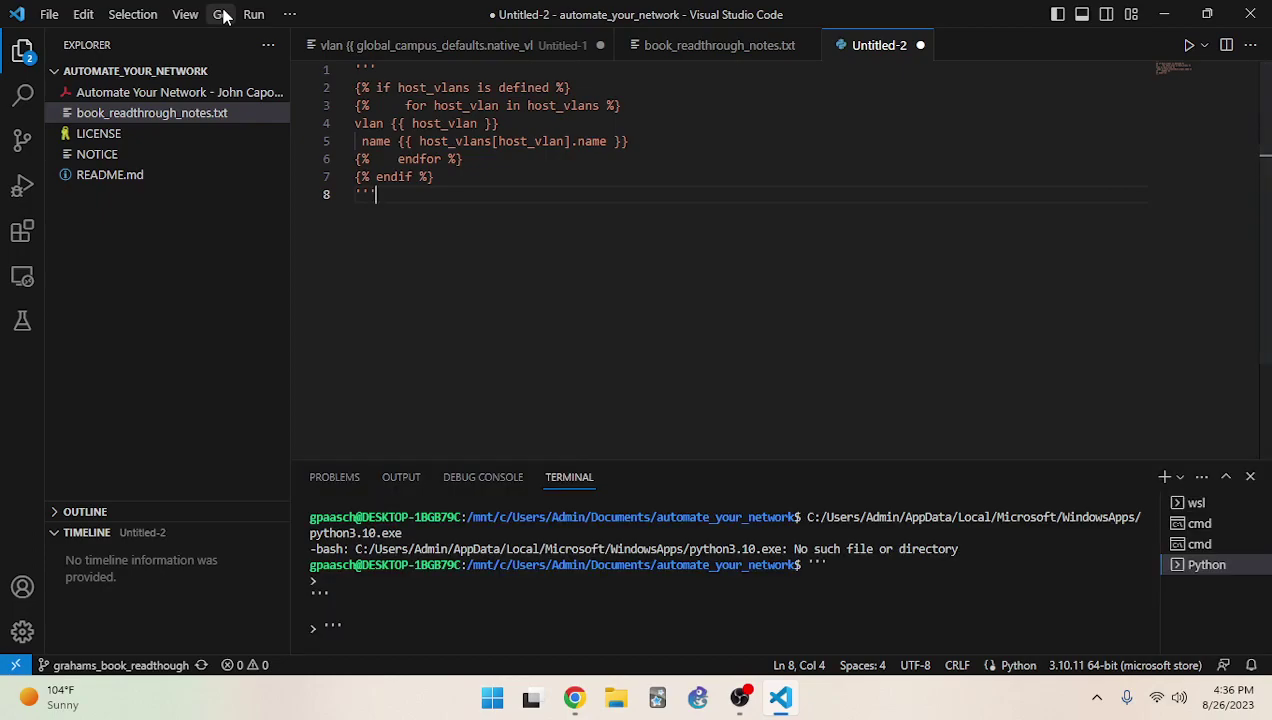
click(1250, 476)
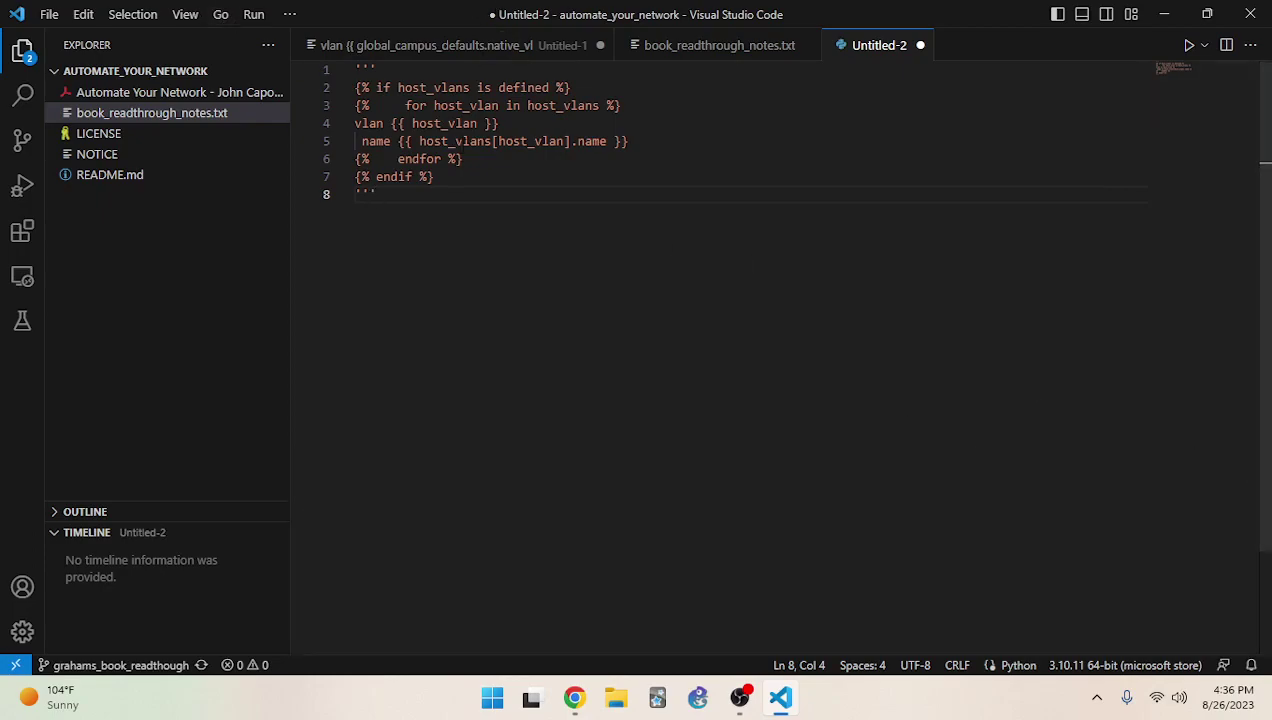
Below the quoted template, leave a blank line and add the Python condition "if host_vlans:"
key(Return)
key(Return)
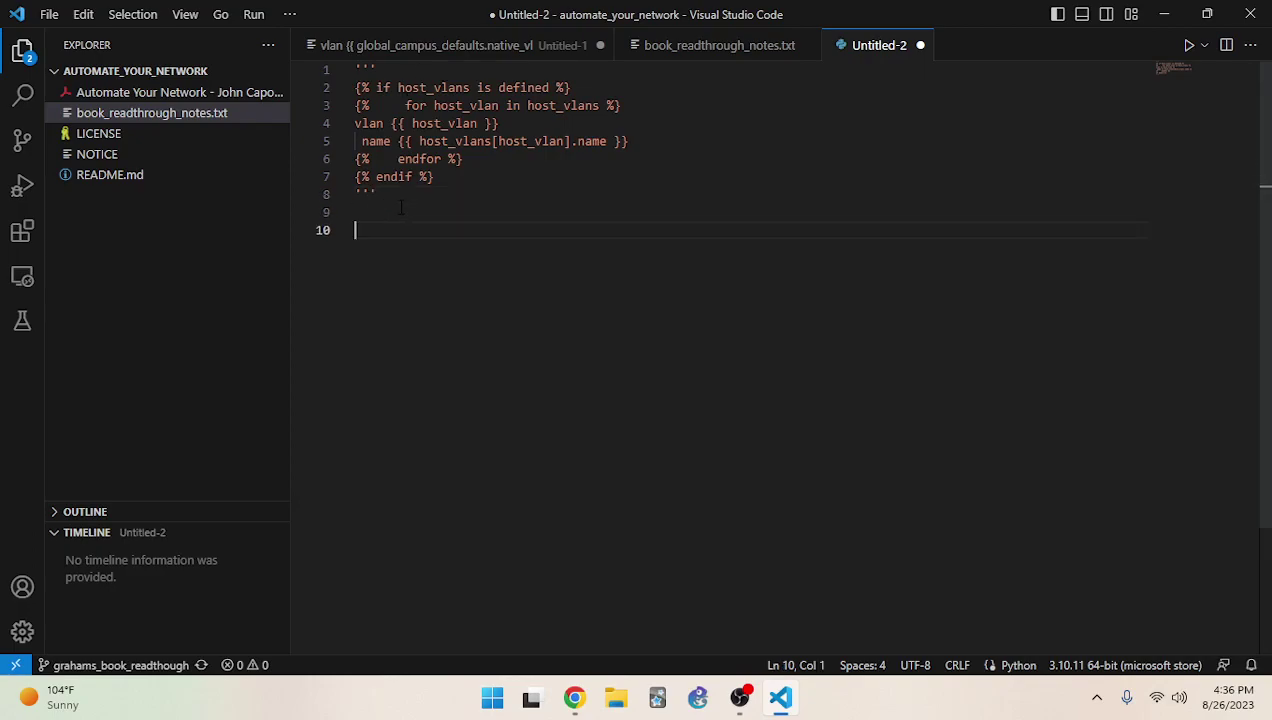
text(if host_vlans)
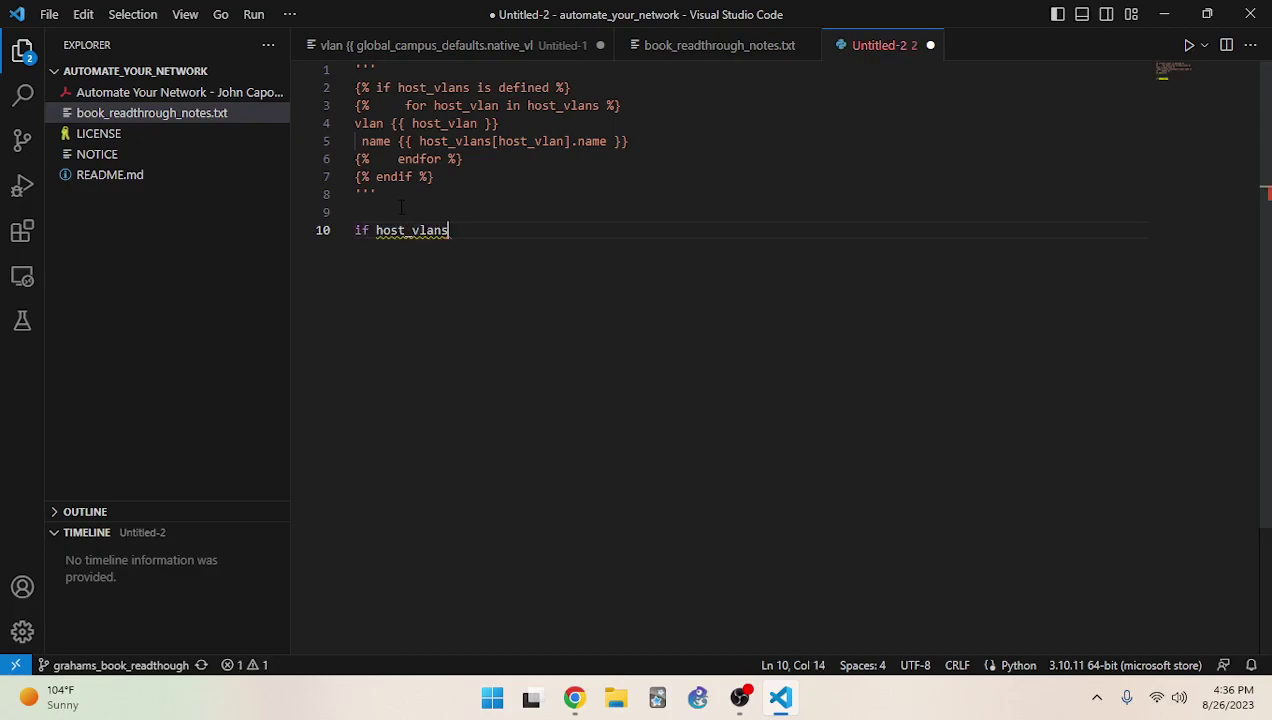
text(:)
key(BackSpace)
key(BackSpace)
text(:)
key(Return)
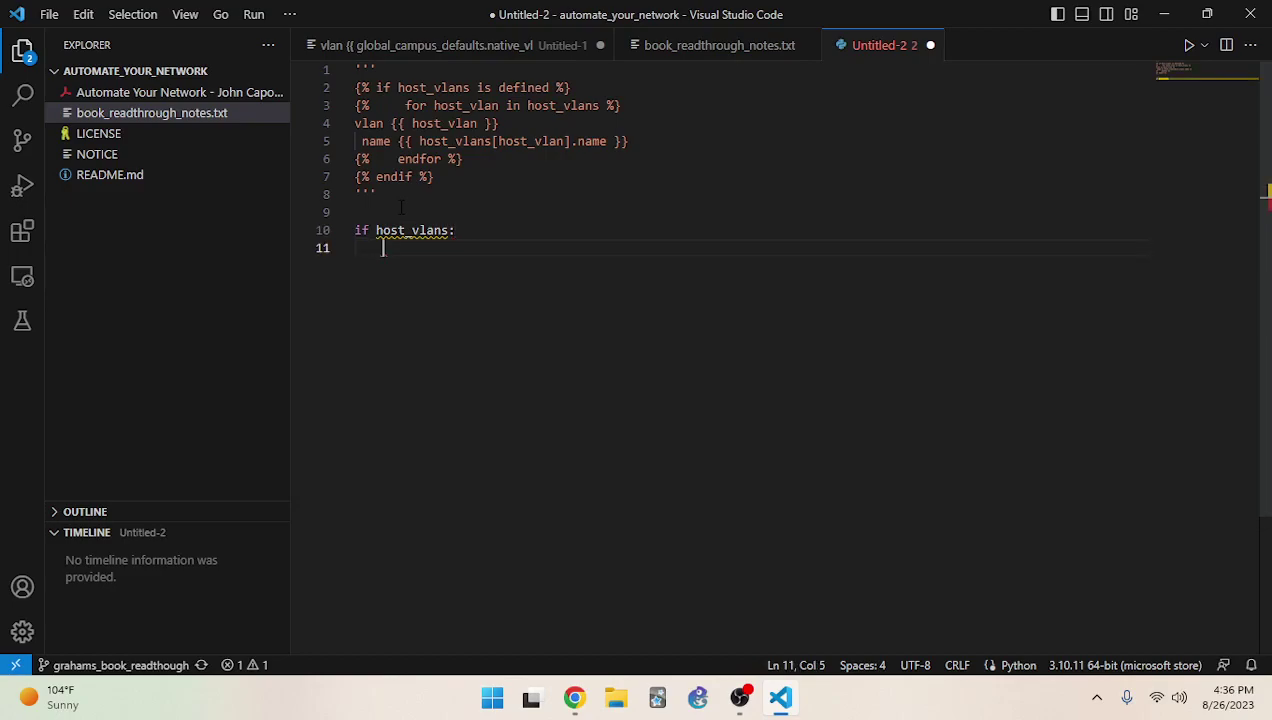
Inside the if block, add the loop line "for host_vlan in host_vlans:"
text(for host)
text(_vlan in ho)
text(st_lvans)
key(BackSpace)
key(BackSpace)
key(BackSpace)
key(BackSpace)
key(BackSpace)
text(vlans)
key(shift+Return)
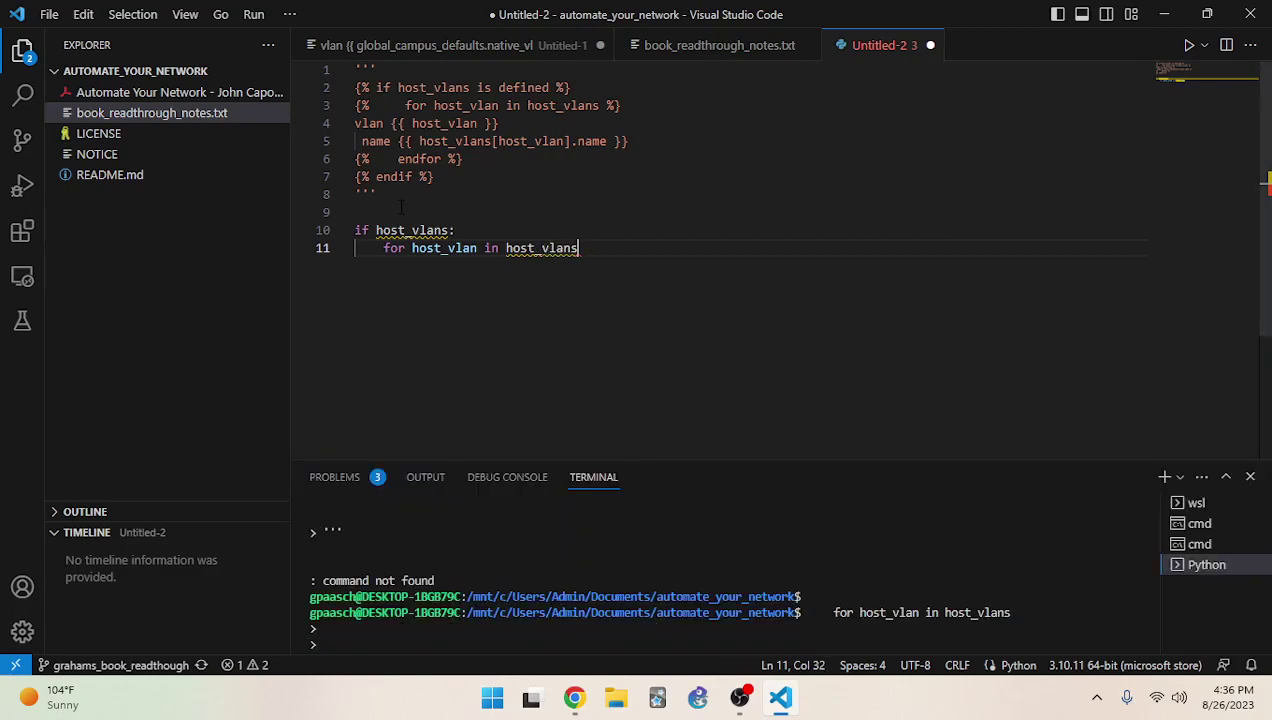
text(:)
key(Return)
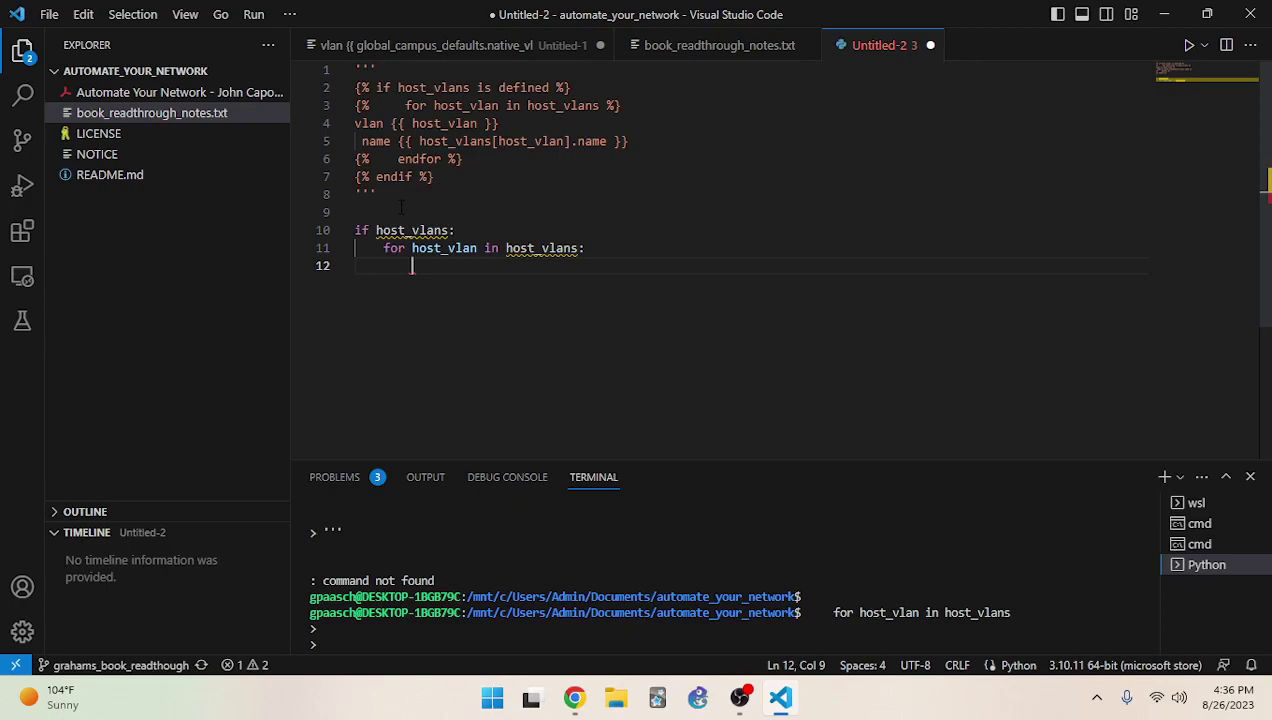
Inside the for loop, add the statement print(f"vlan {host_vlan}") and start a new line one indent level back
text(print()
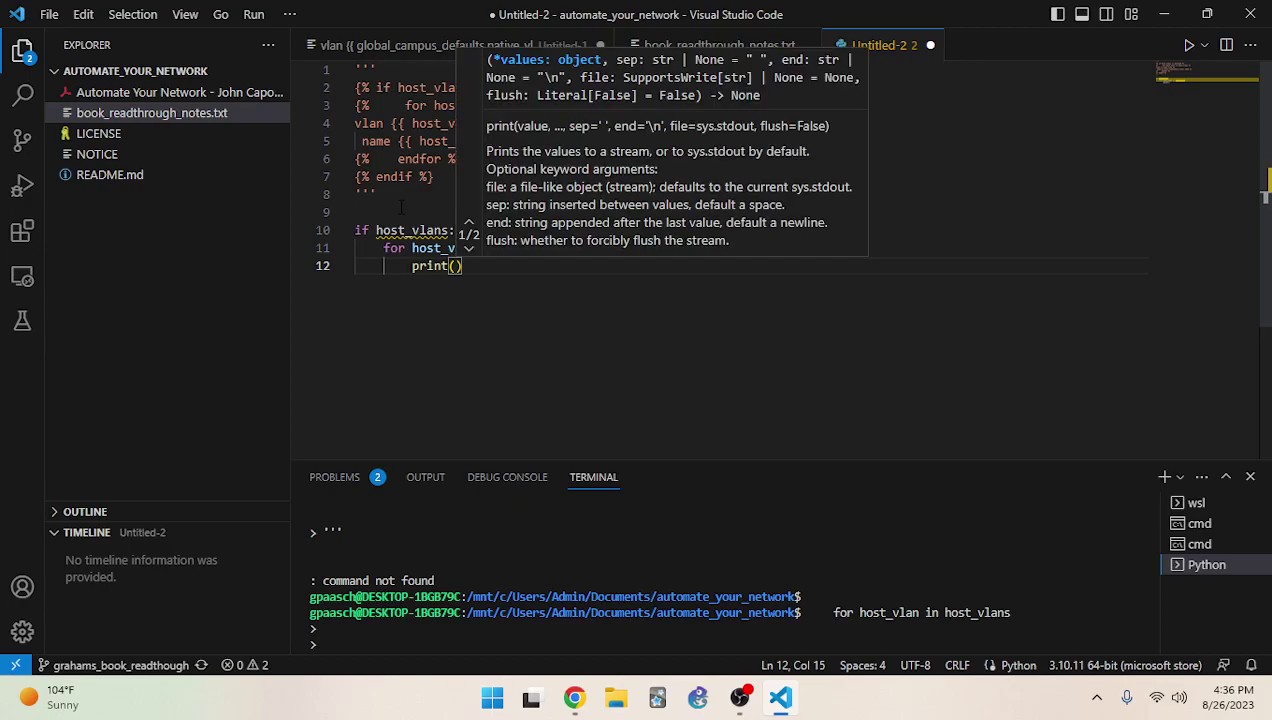
text(vlan)
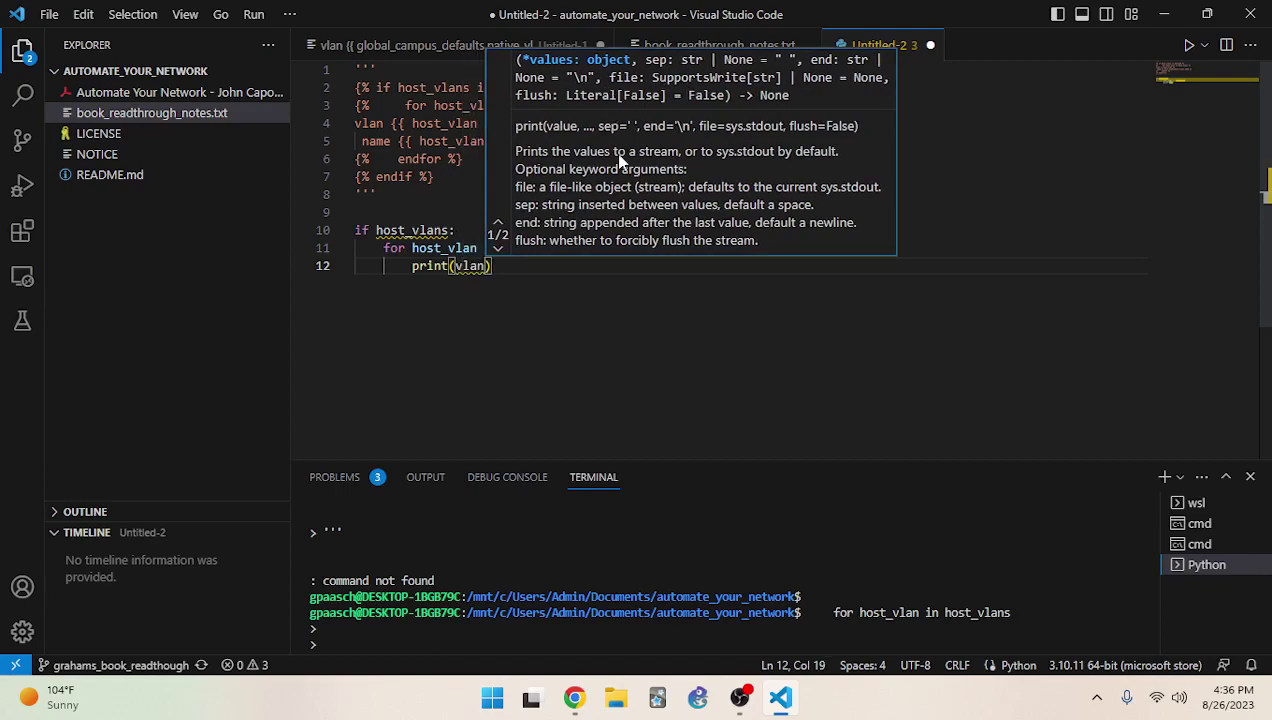
click(452, 265)
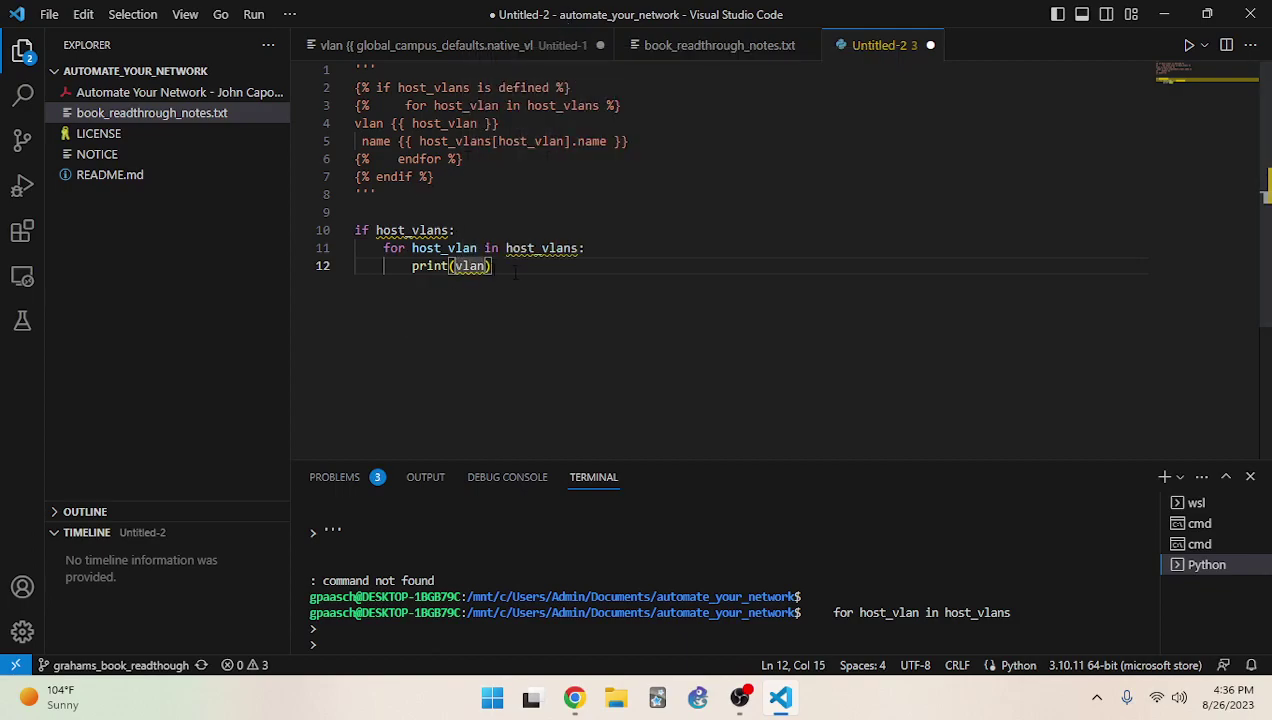
key(Right)
key(Right)
key(Right)
key(Right)
key(ctrl+shift+Left)
key(BackSpace)
text(f")
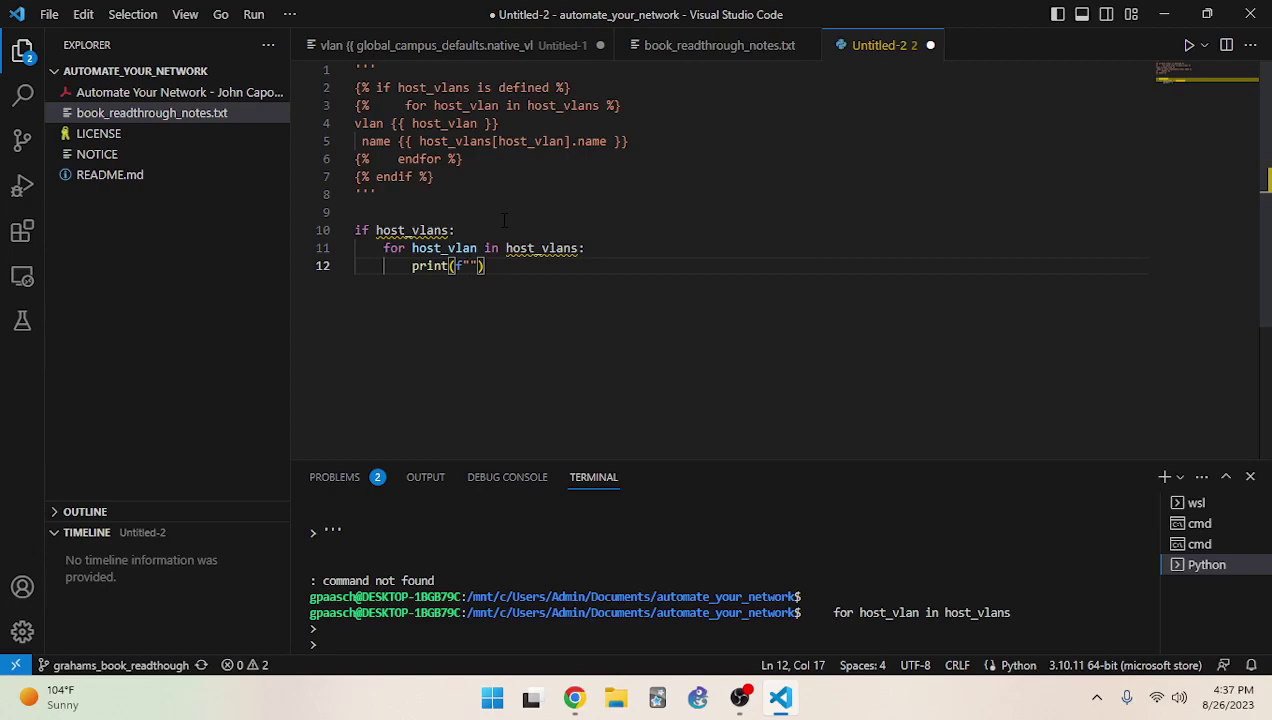
text(vlan {)
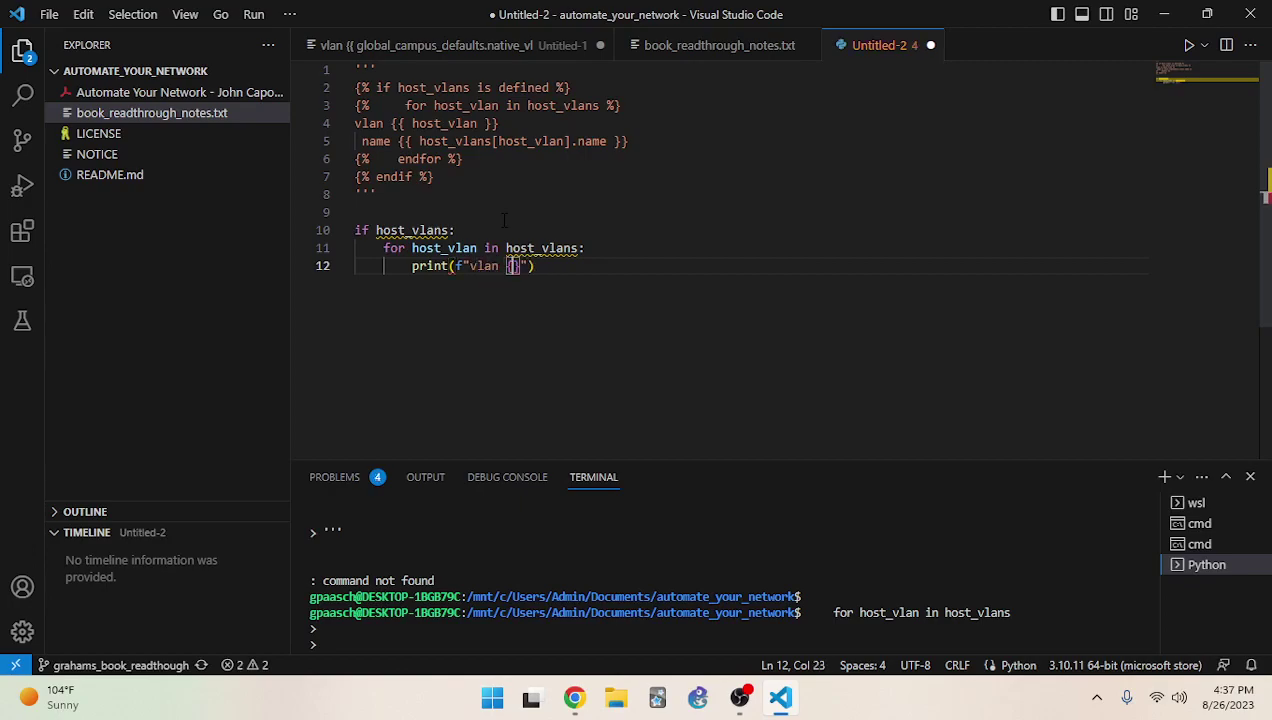
text(host_vlan)
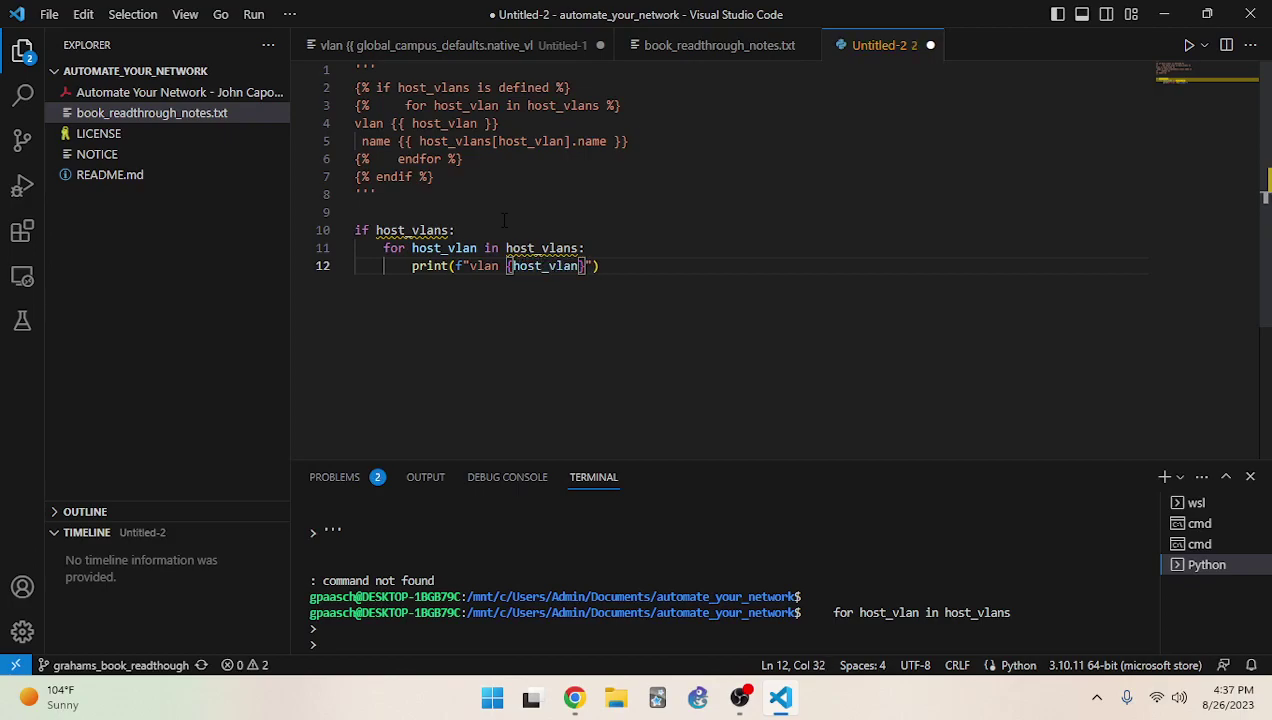
key(End)
key(Return)
key(BackSpace)
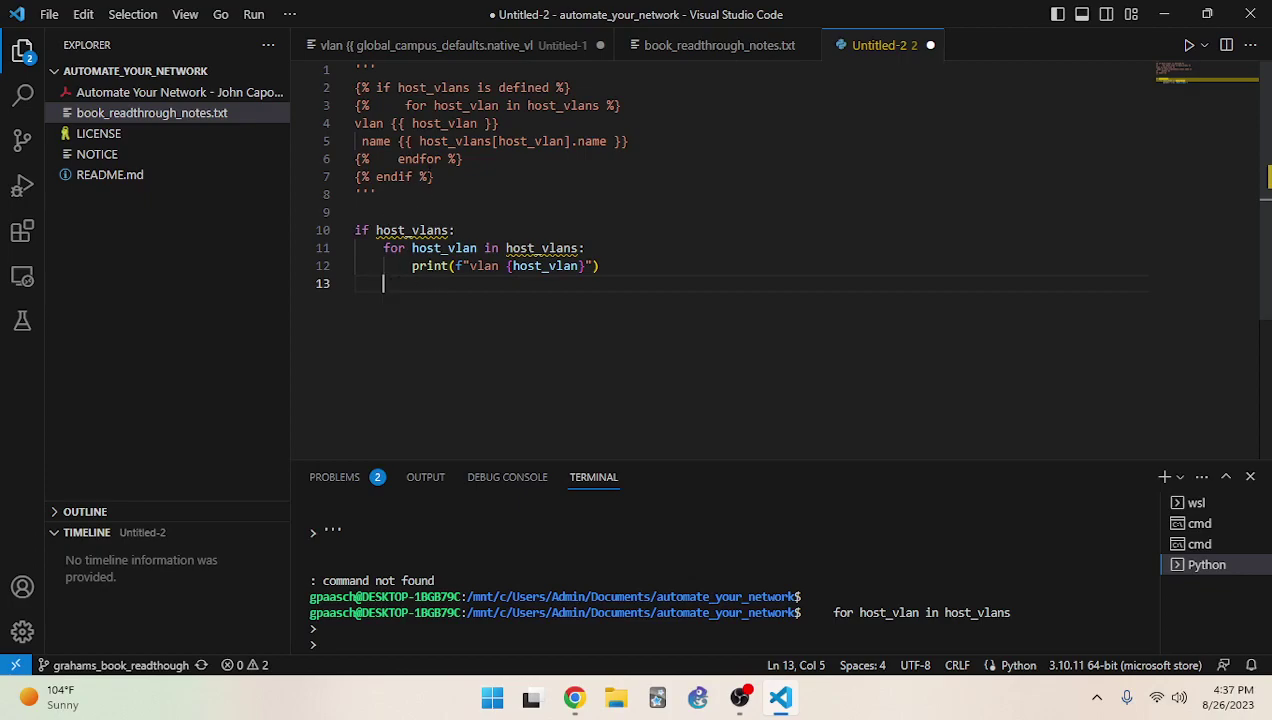
Compare the template's {% %} delimiters and its endfor and endif lines with the indentation-based Python code
drag(436, 176, 356, 158)
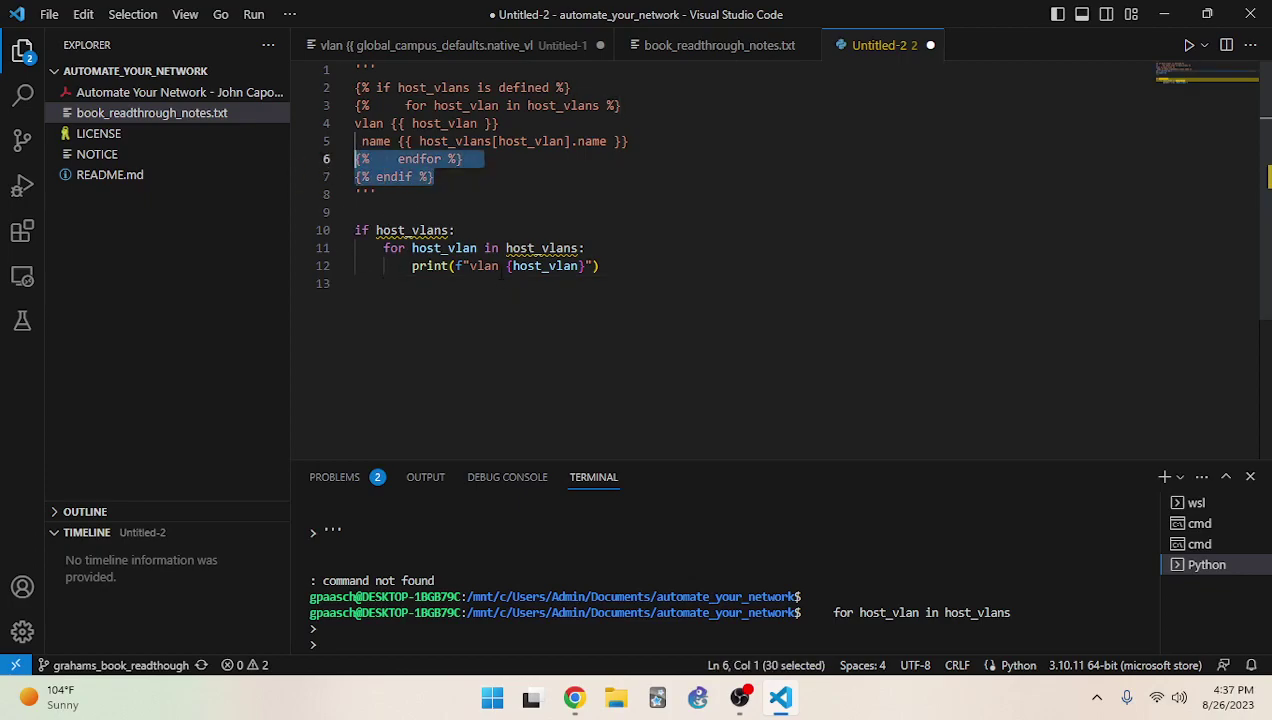
click(499, 268)
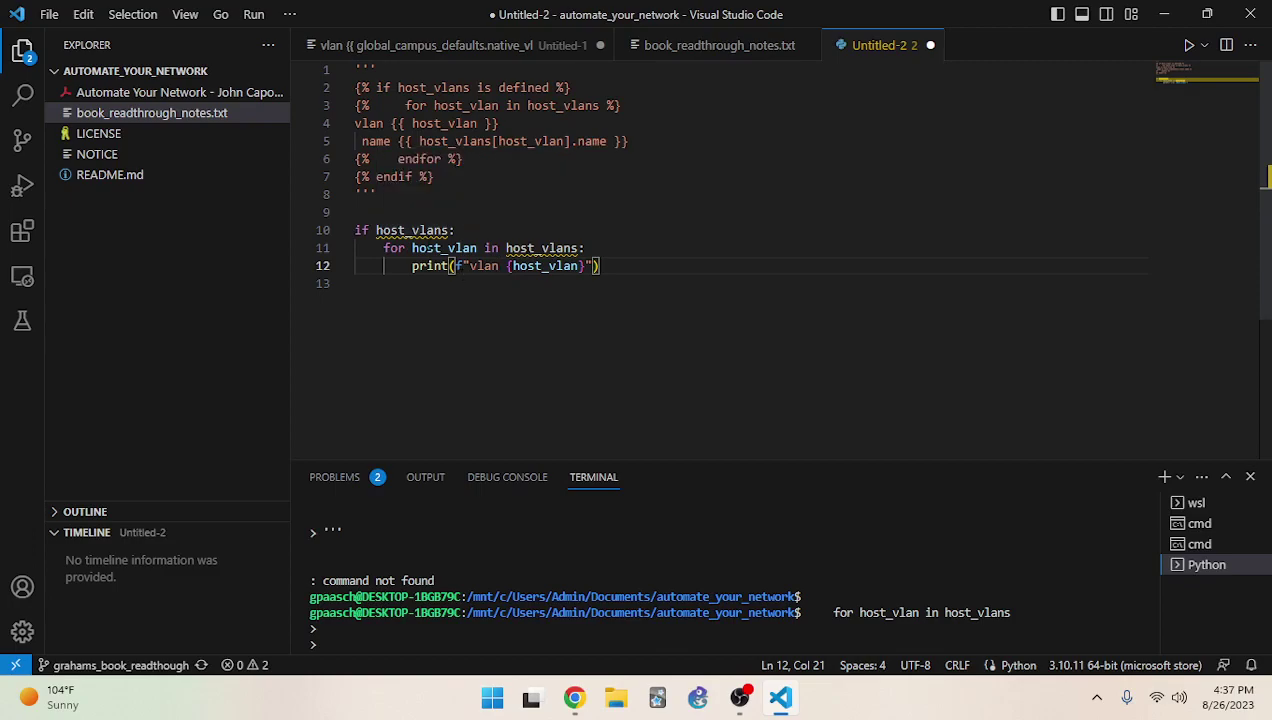
drag(360, 88, 366, 88)
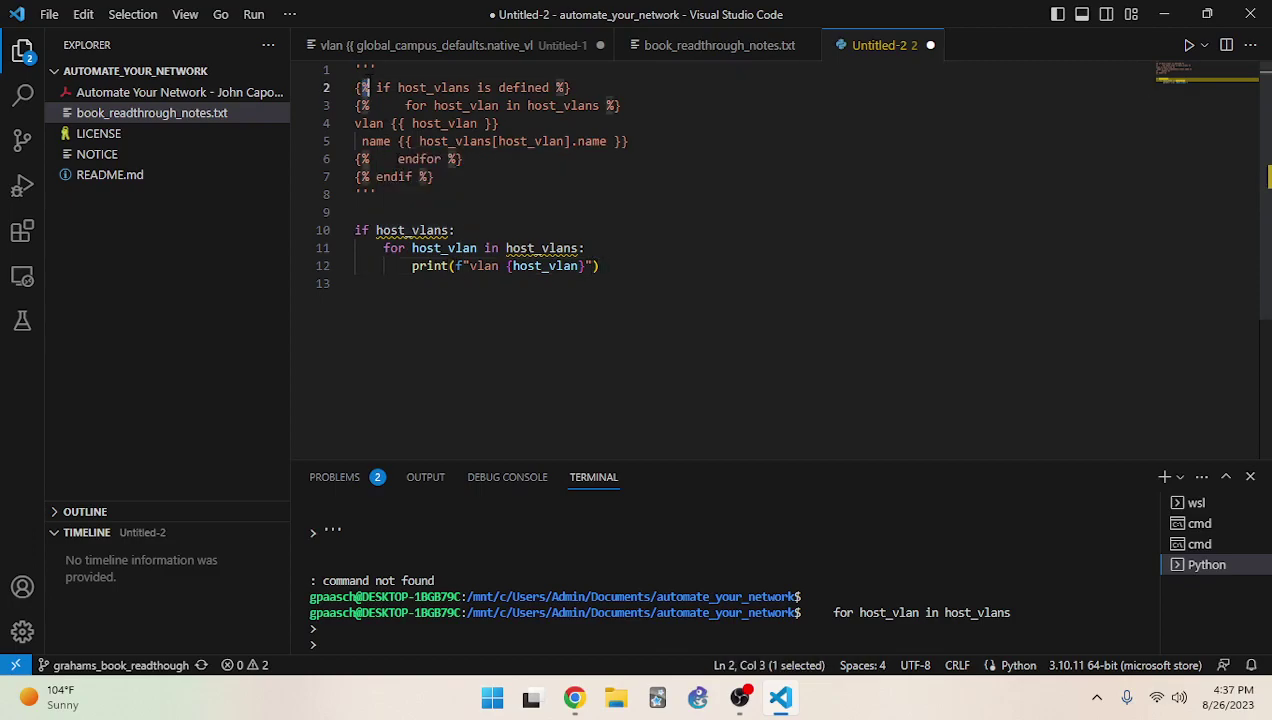
click(425, 141)
drag(433, 176, 307, 162)
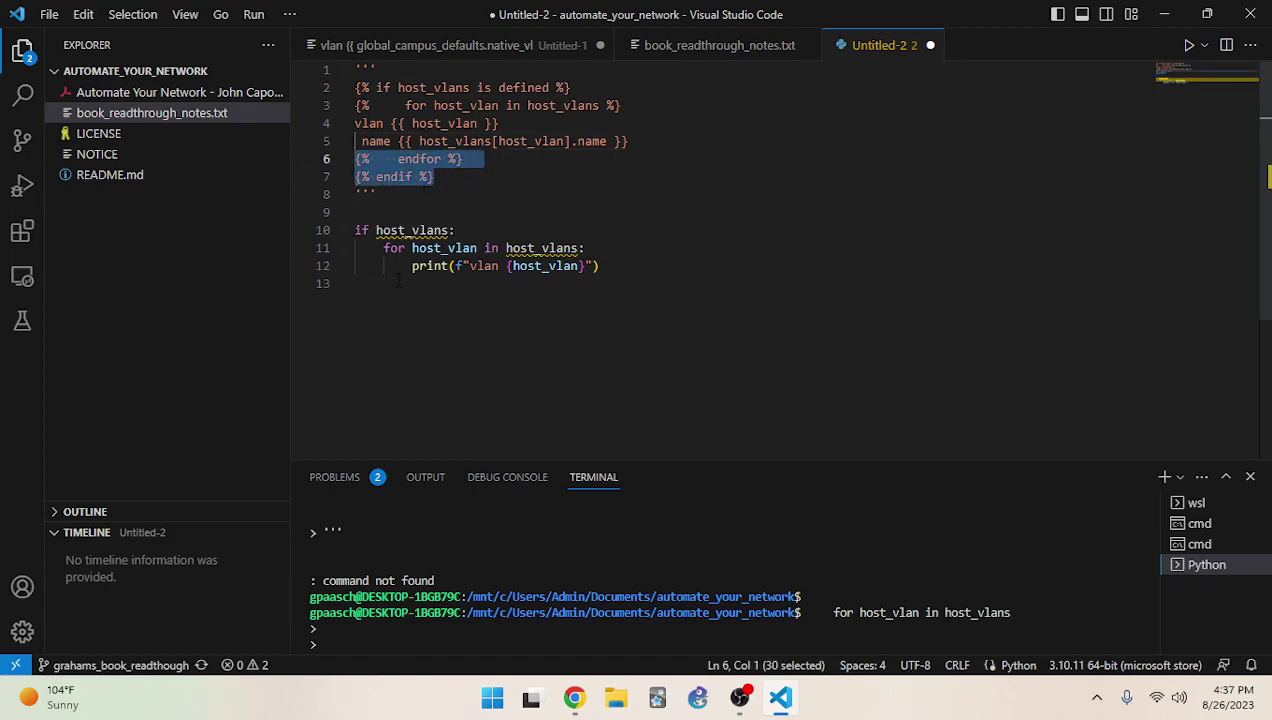
click(462, 159)
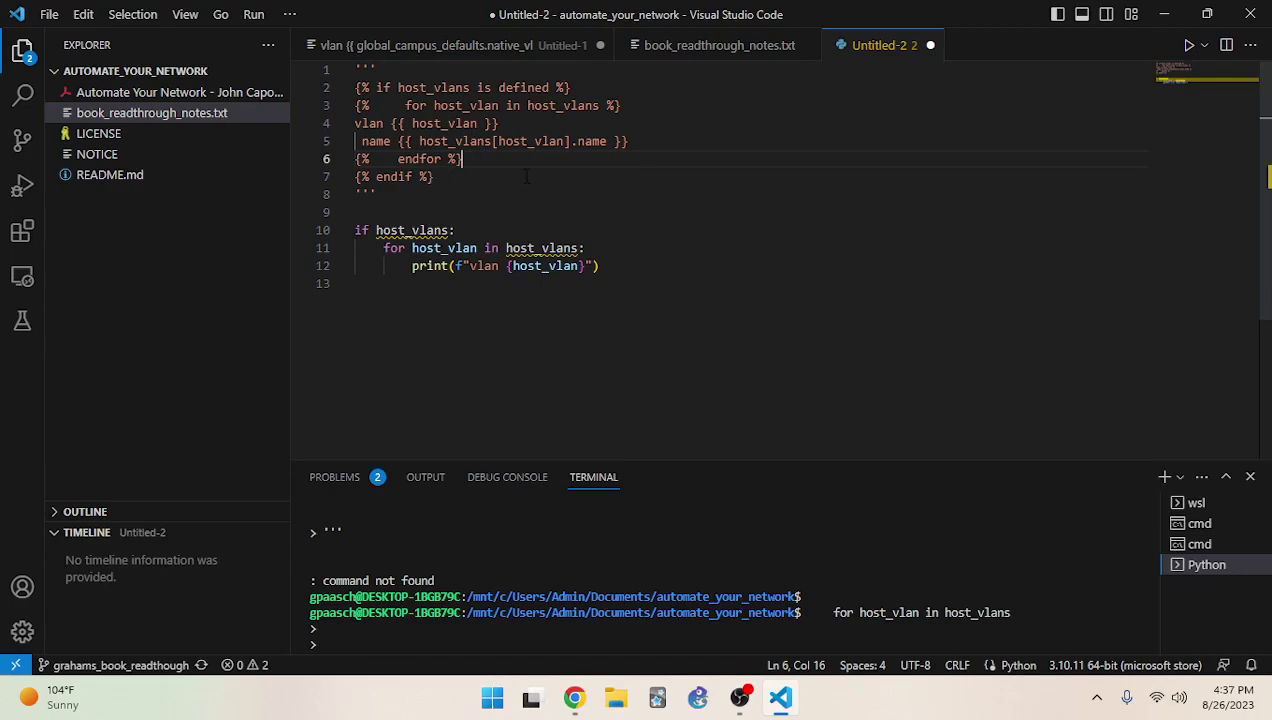
click(635, 283)
Compare the whole quoted Jinja2 template, from the if line to endif, with the Python if and for block
drag(434, 176, 355, 87)
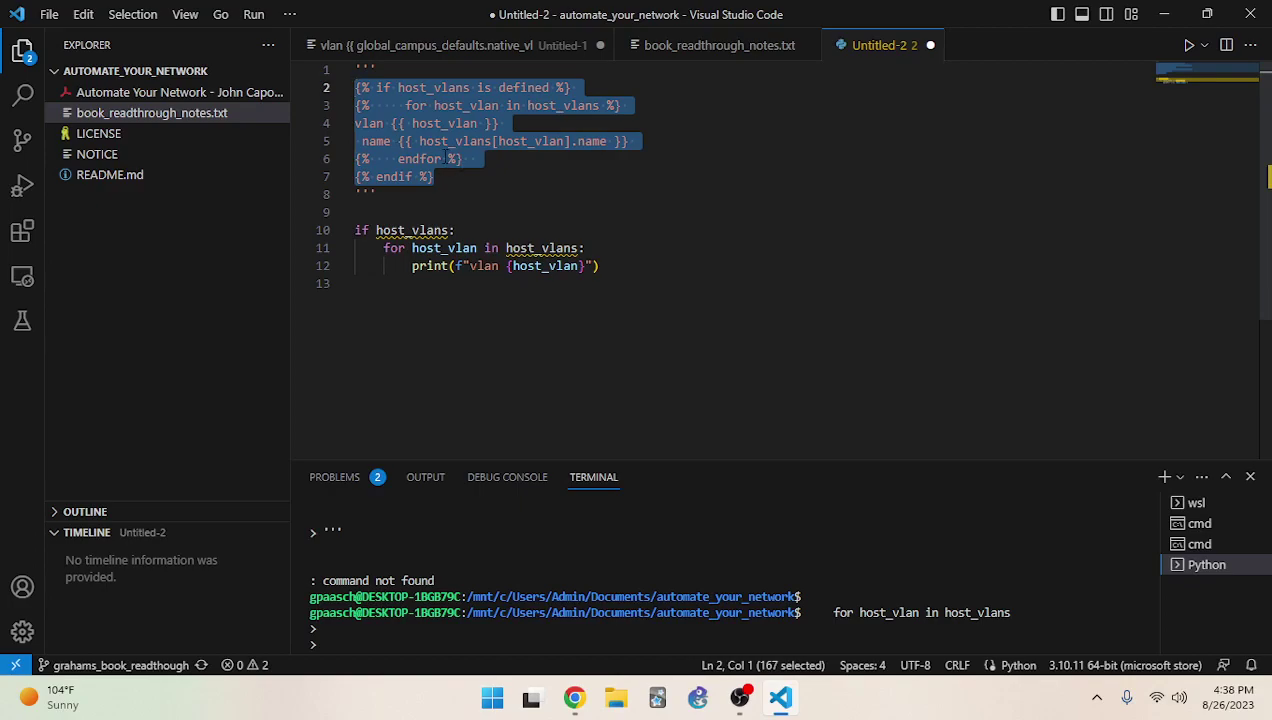
click(508, 230)
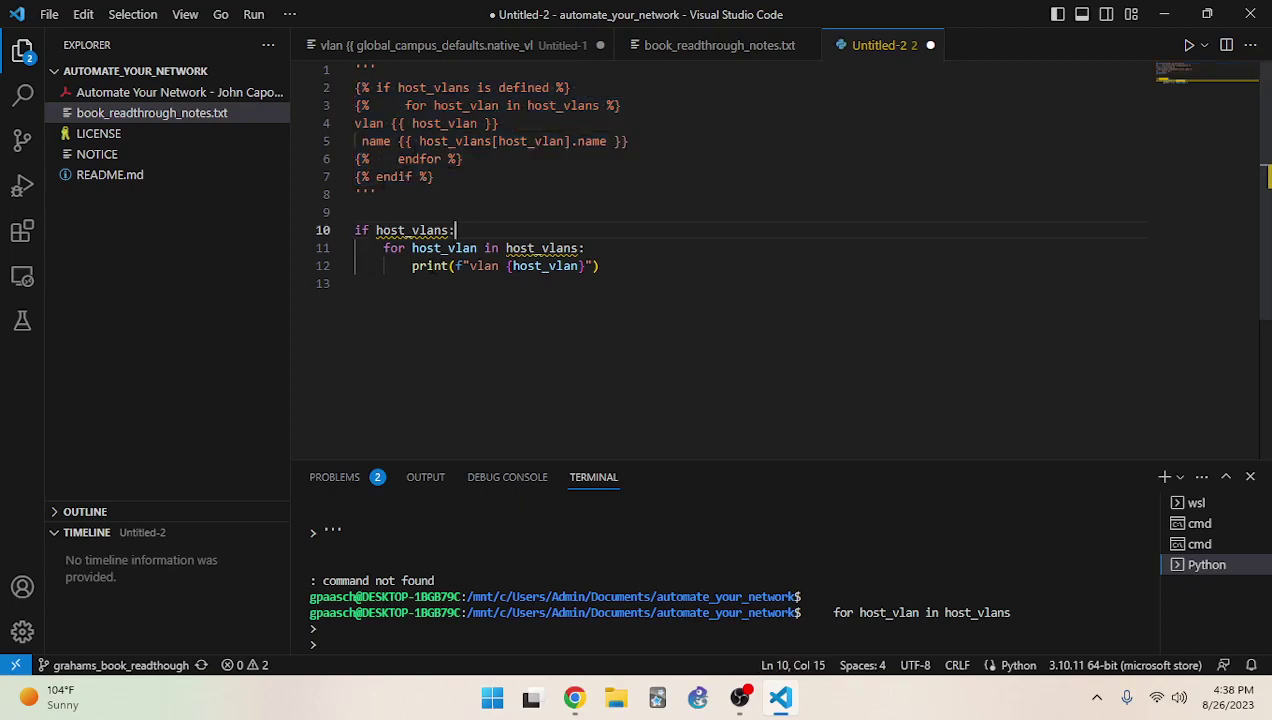
click(397, 87)
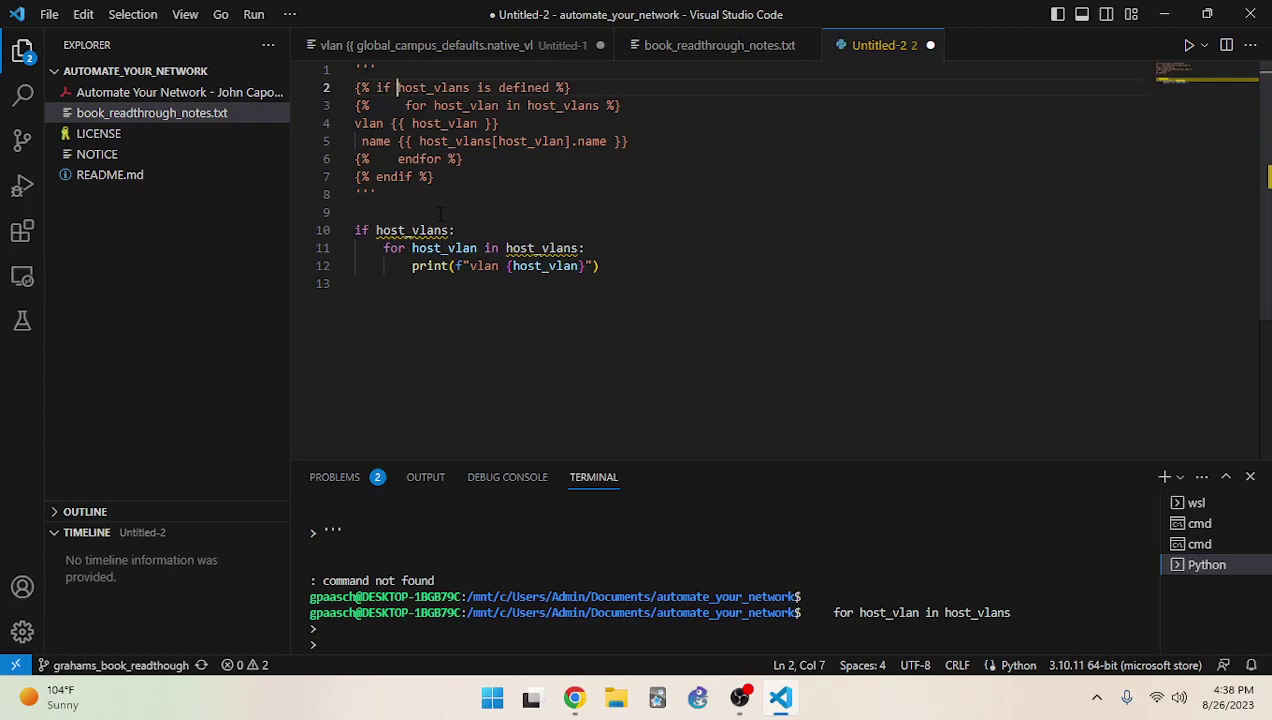
drag(355, 87, 380, 105)
click(519, 122)
click(443, 305)
drag(433, 176, 310, 67)
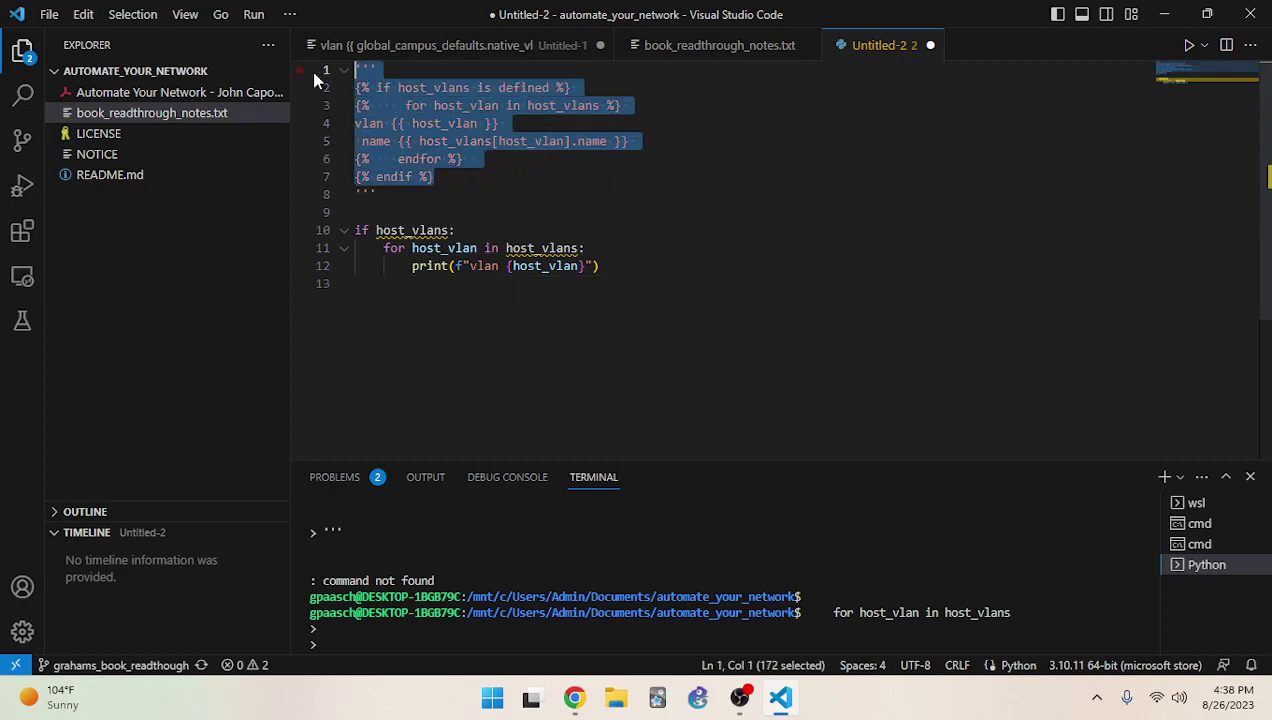
click(646, 212)
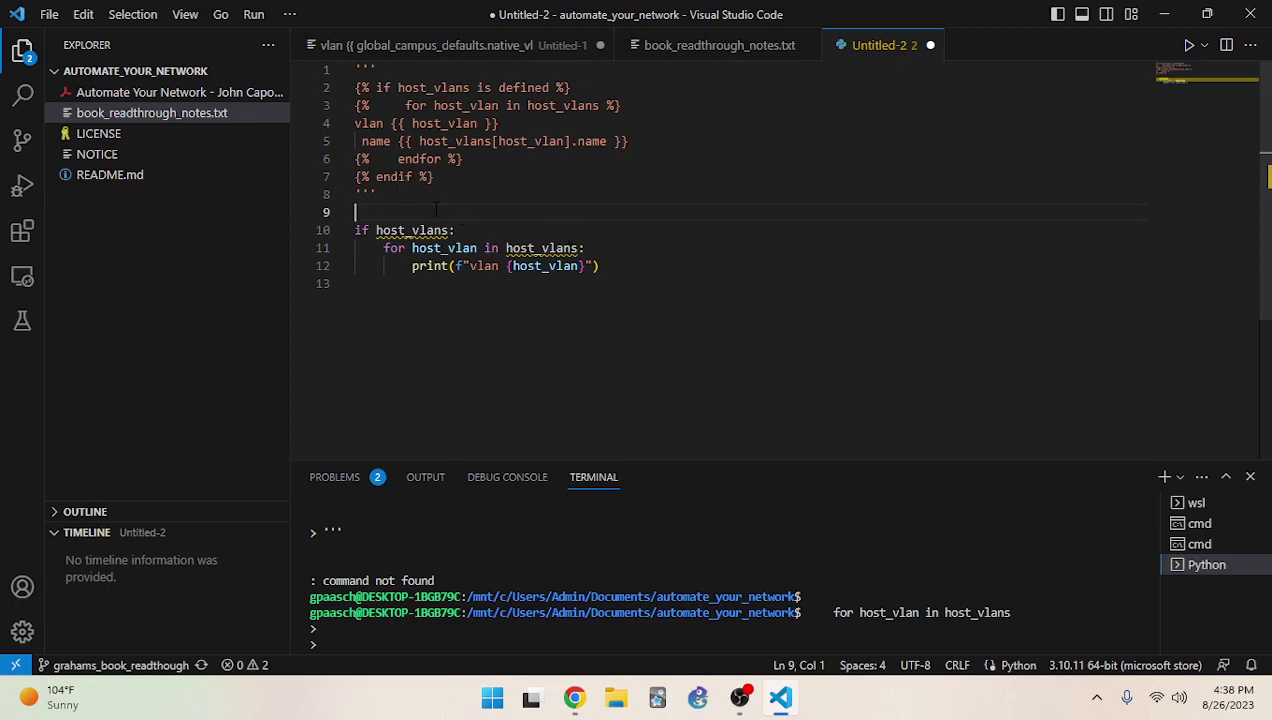
drag(433, 176, 253, 91)
click(500, 123)
drag(433, 176, 333, 100)
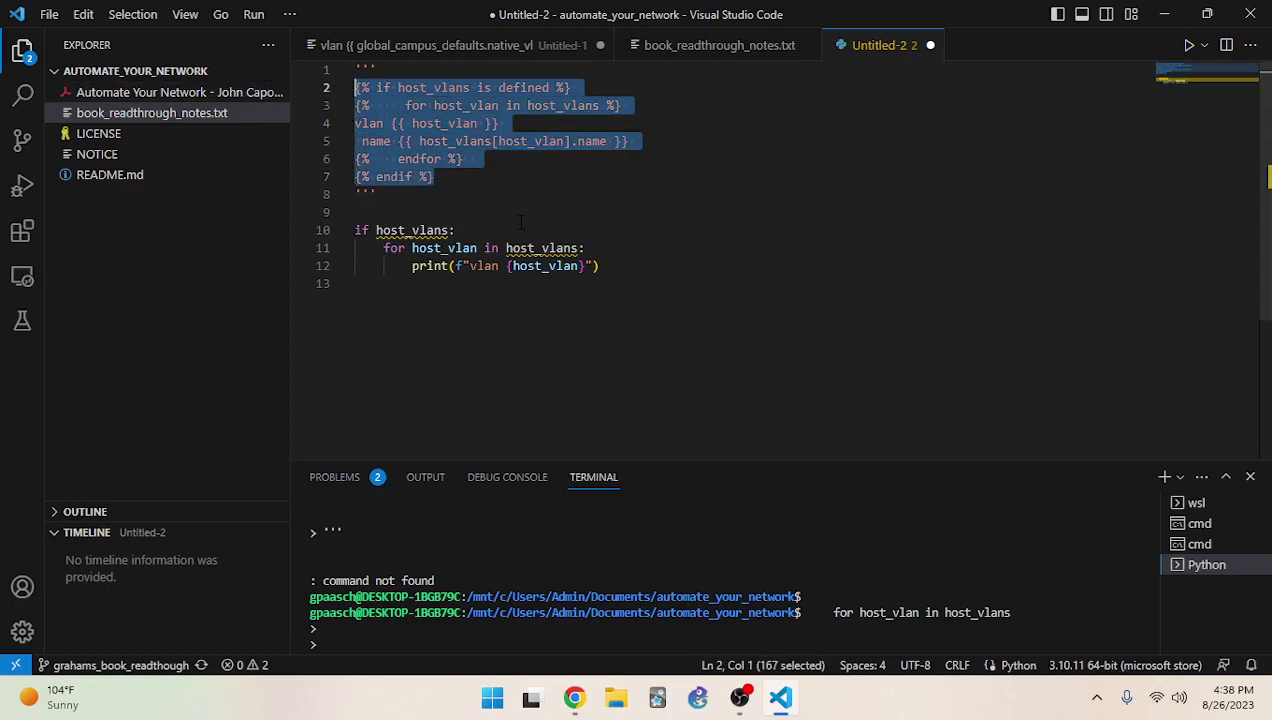
Insert an extra blank line between the quoted Jinja2 template and the Python if block
drag(600, 266, 193, 219)
click(514, 141)
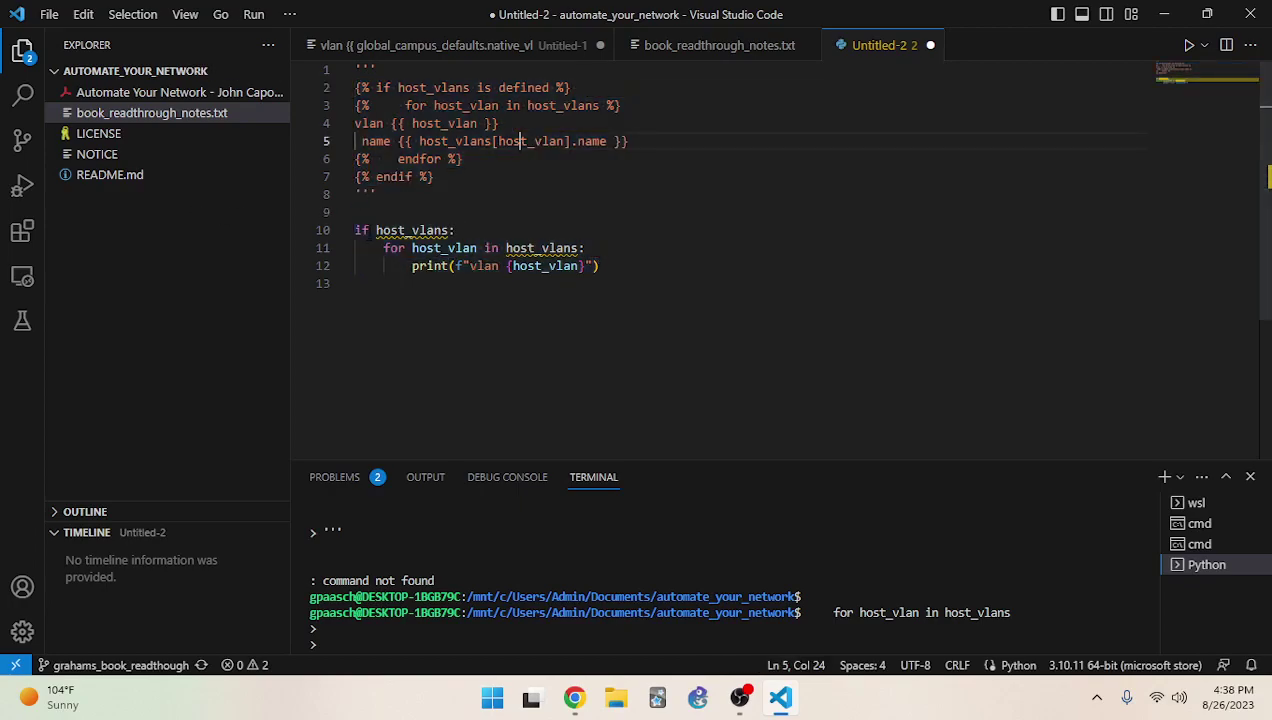
click(398, 210)
key(Return)
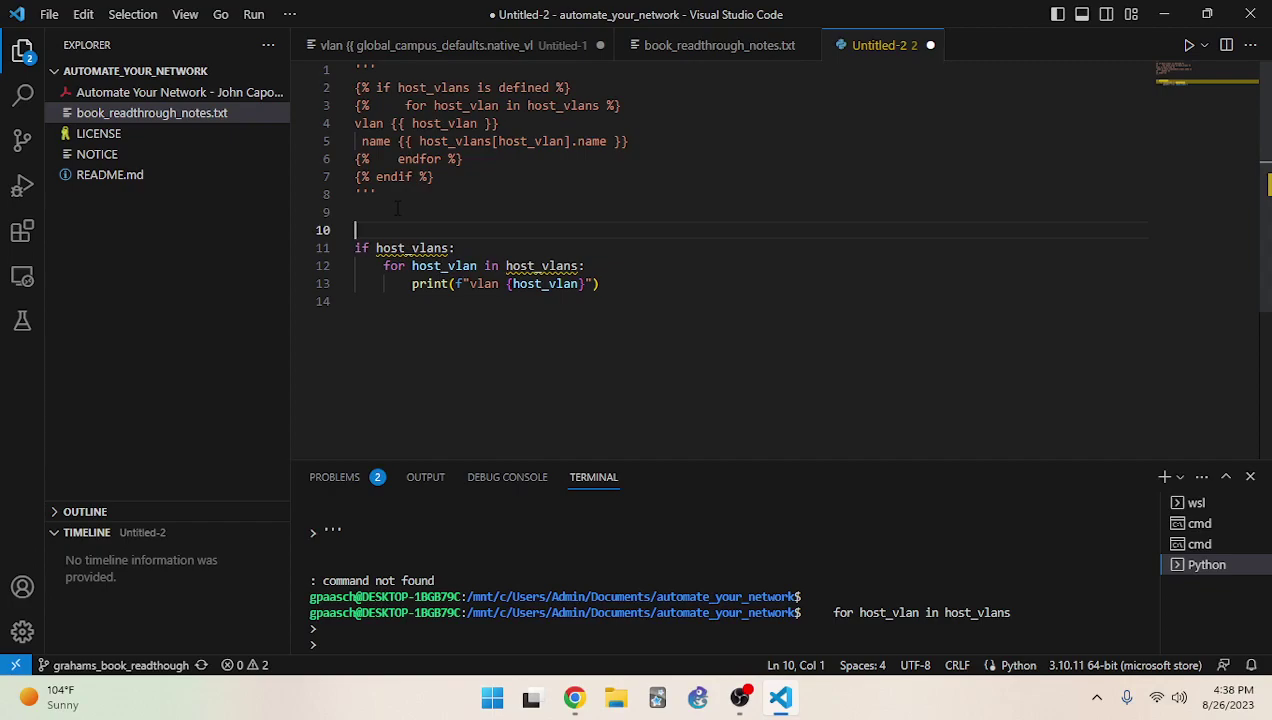
Compare the template's if, endfor and endif lines with the Python if and for block
drag(398, 87, 484, 87)
click(598, 157)
click(608, 283)
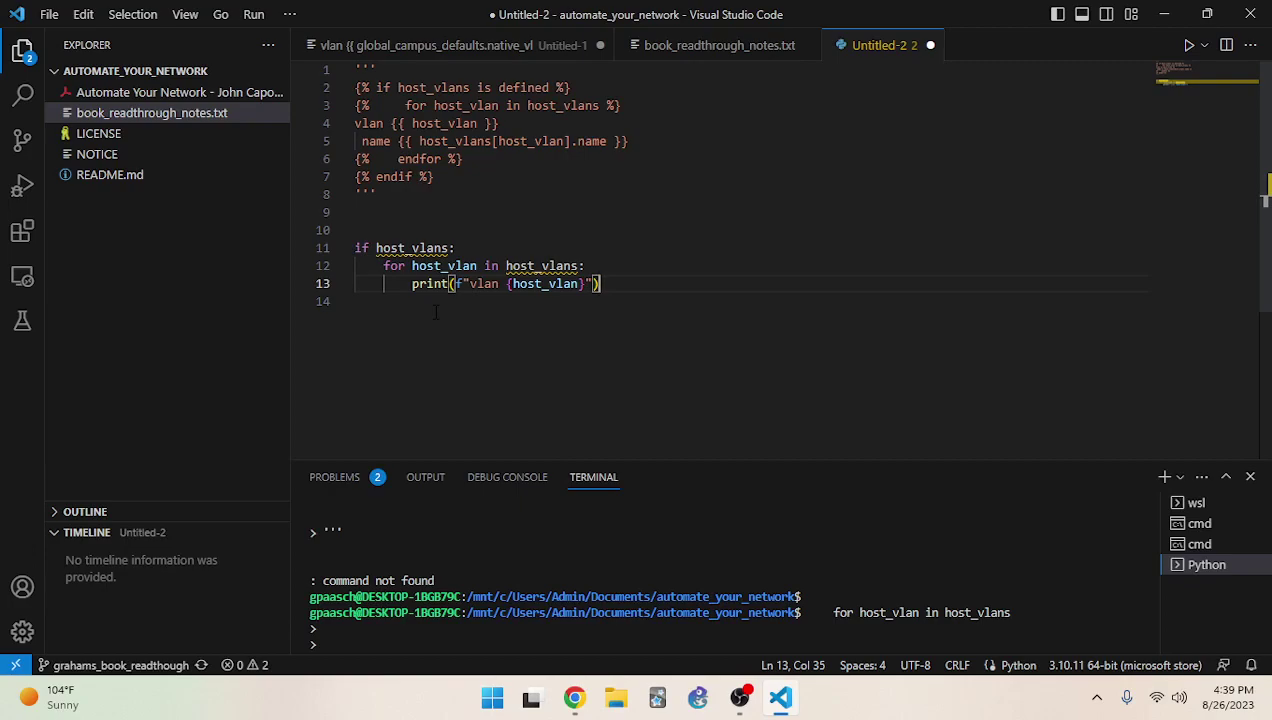
drag(434, 176, 375, 159)
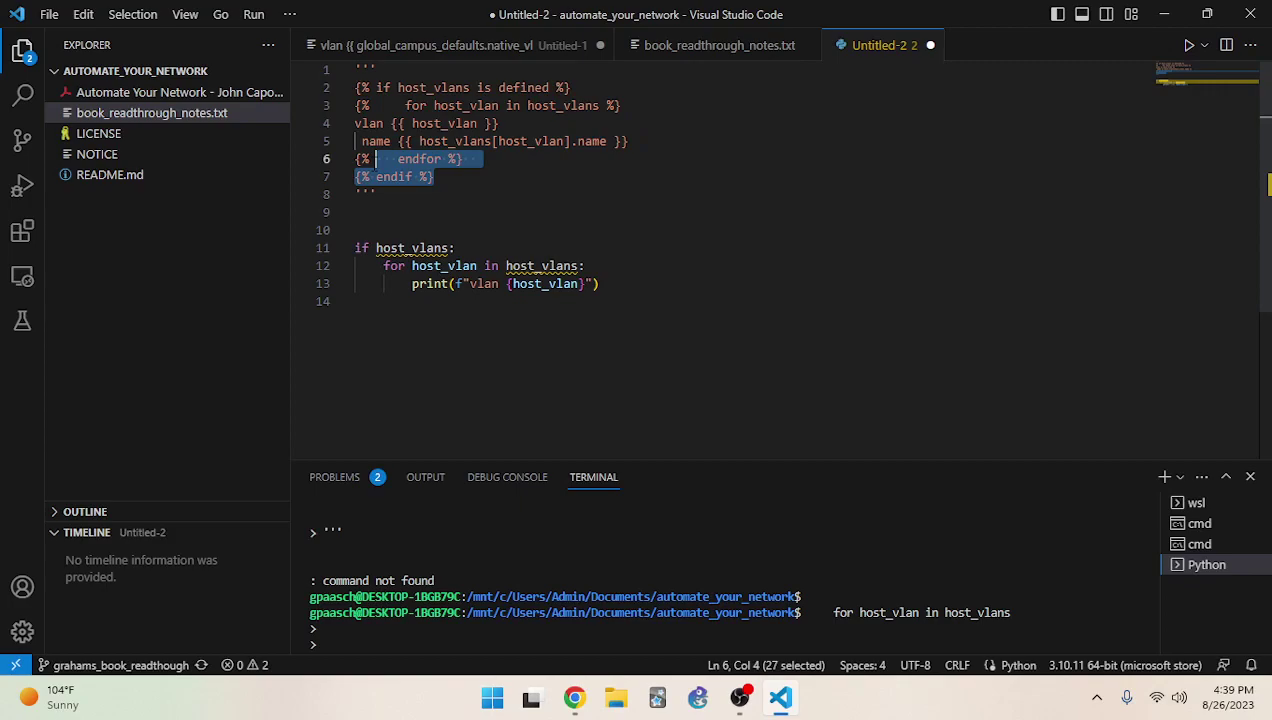
click(376, 194)
Below the vlan print line inside the for loop, begin a second print f-string with an indented "name" and an empty placeholder
click(609, 266)
click(625, 283)
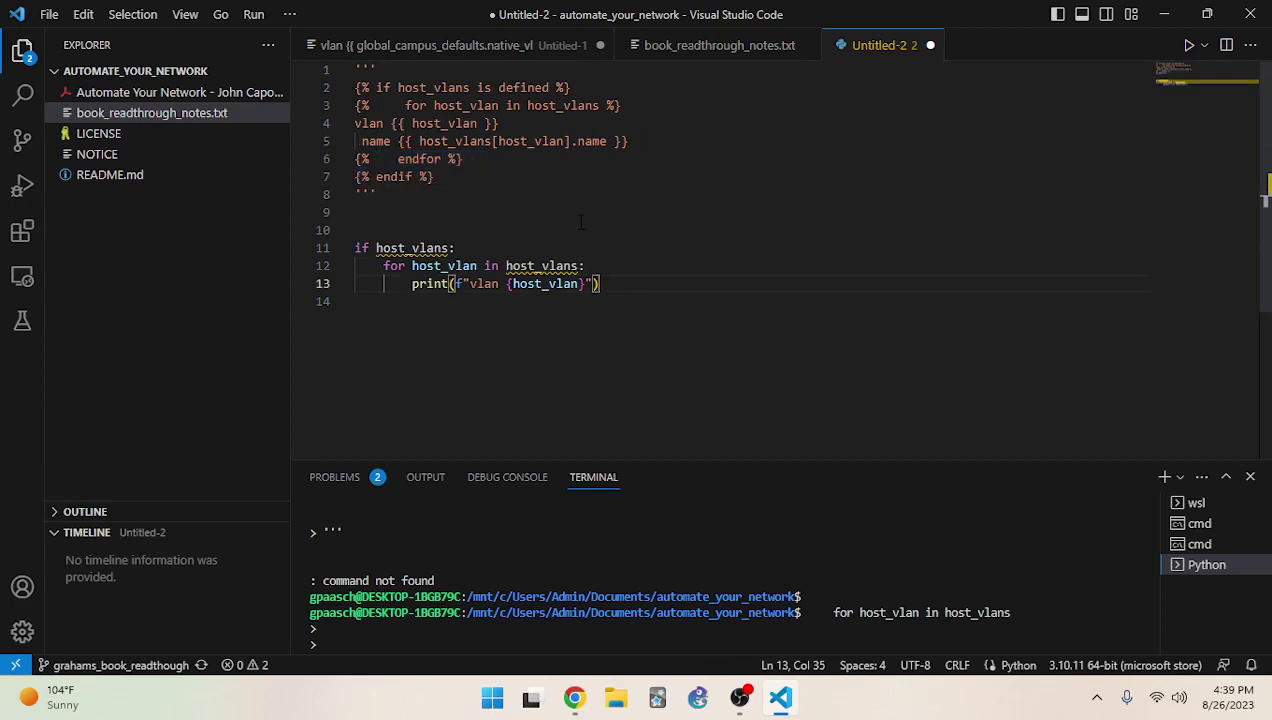
key(Return)
text(pr)
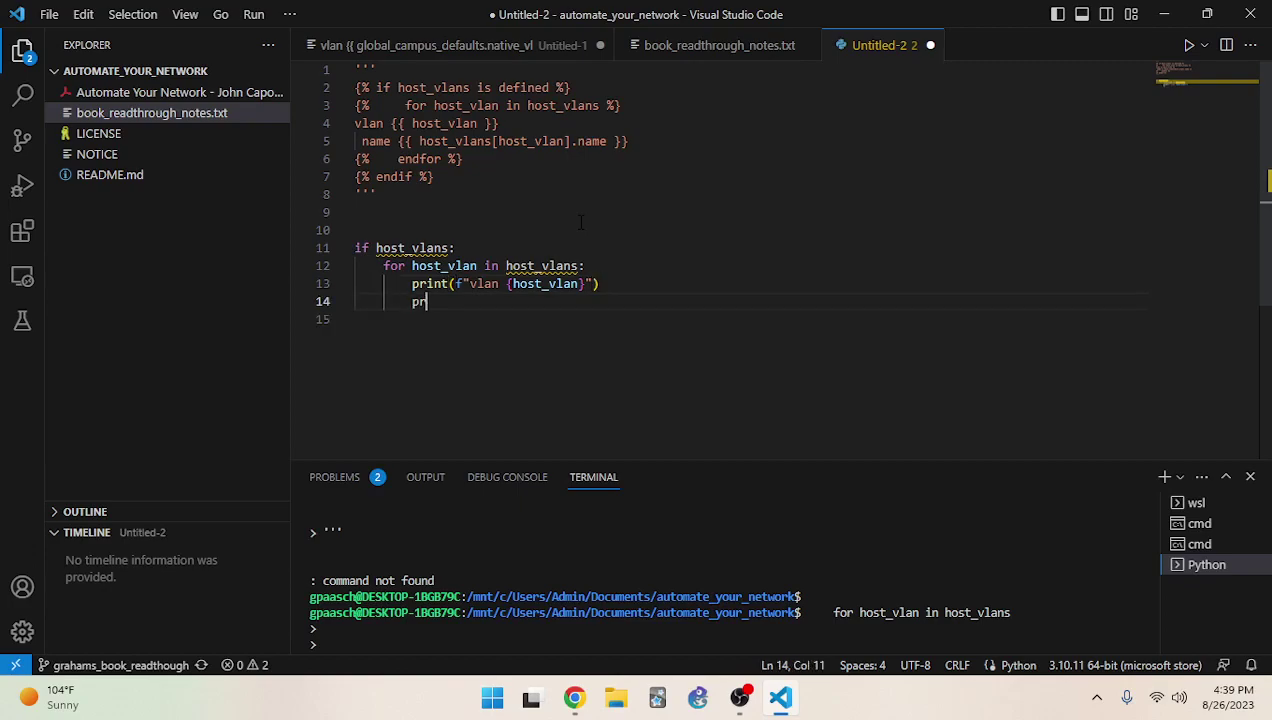
text(int(f" )
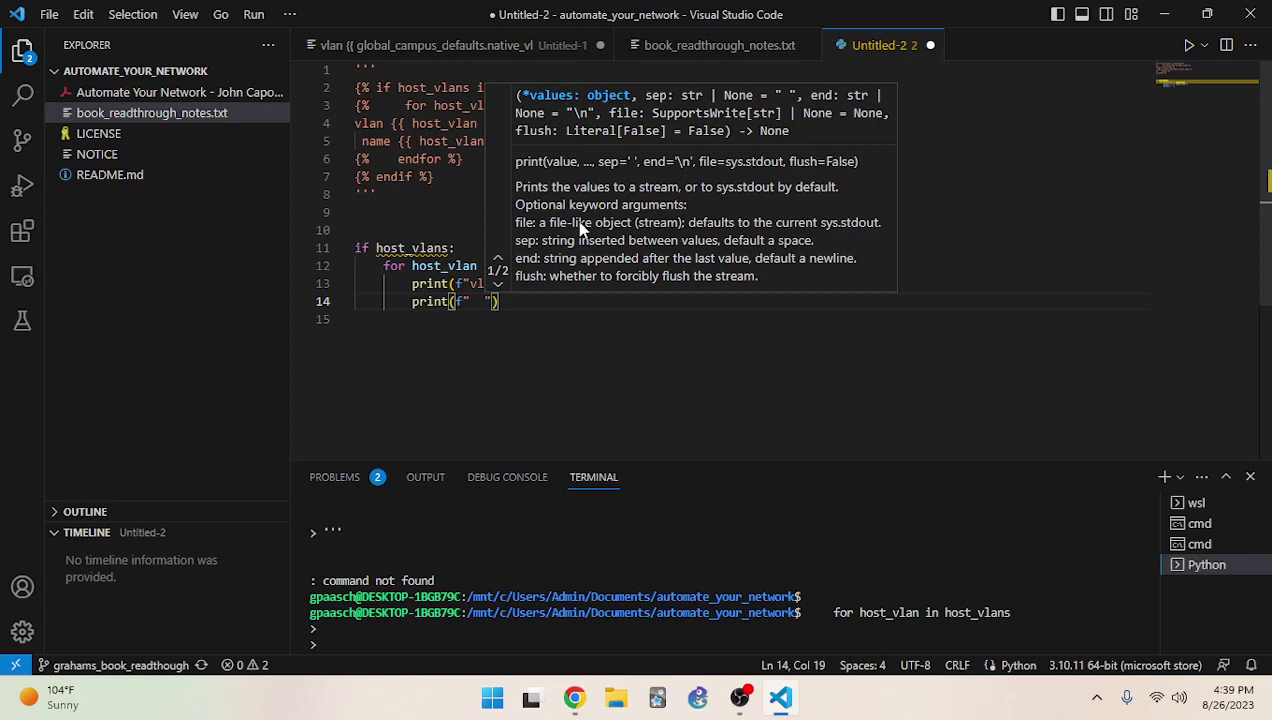
text( n a)
key(BackSpace)
key(BackSpace)
text(ame {)
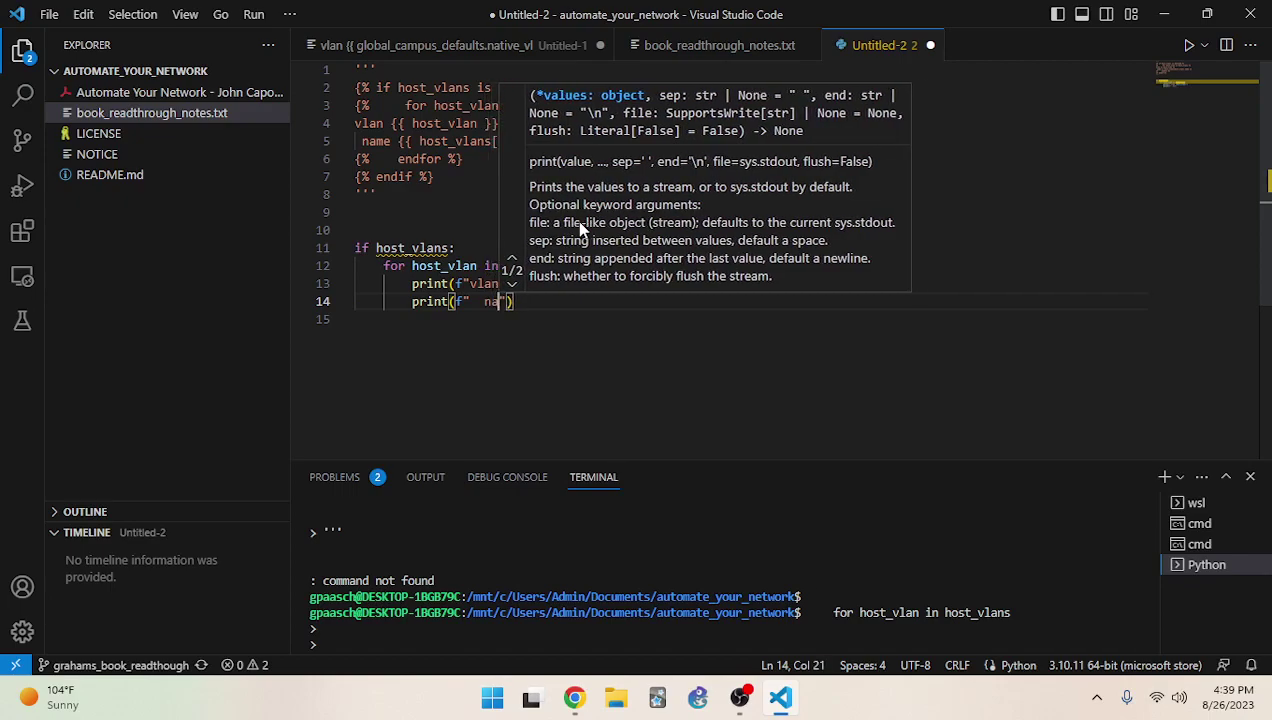
Fill the placeholder of the name print line with host_vlans[host_vlan][name]
text(host)
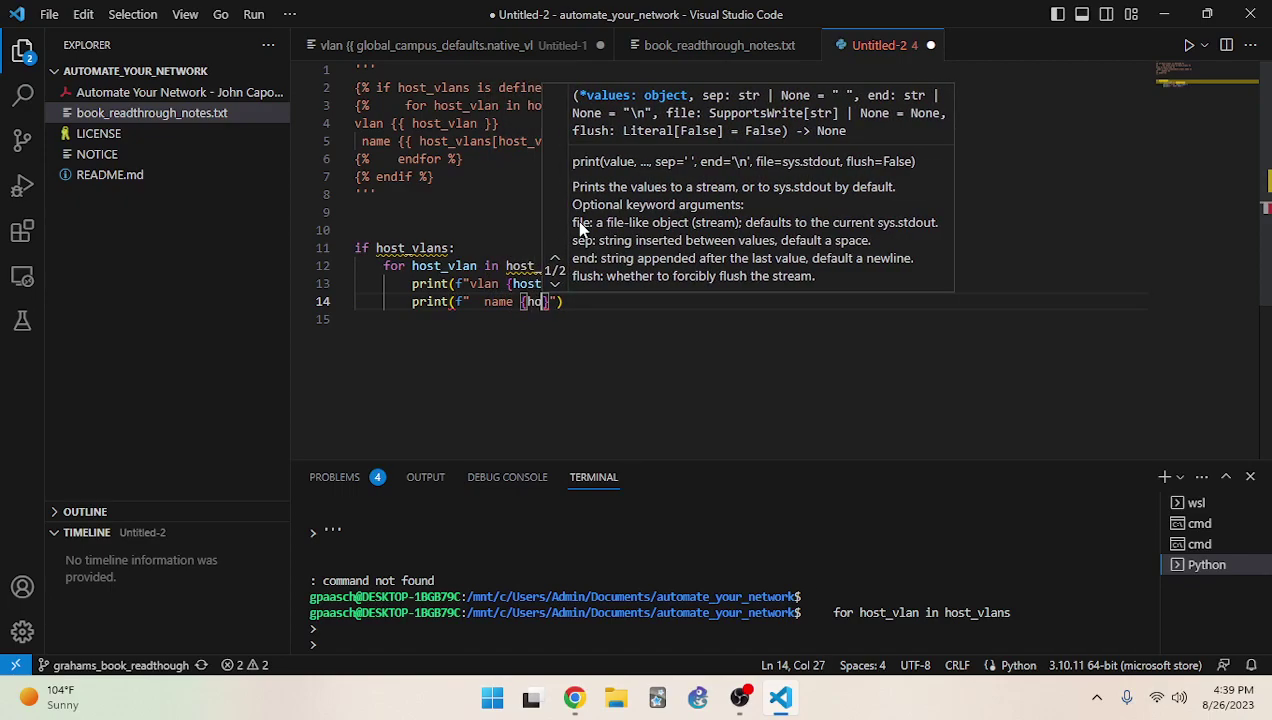
text(_vla)
text(ns[host_)
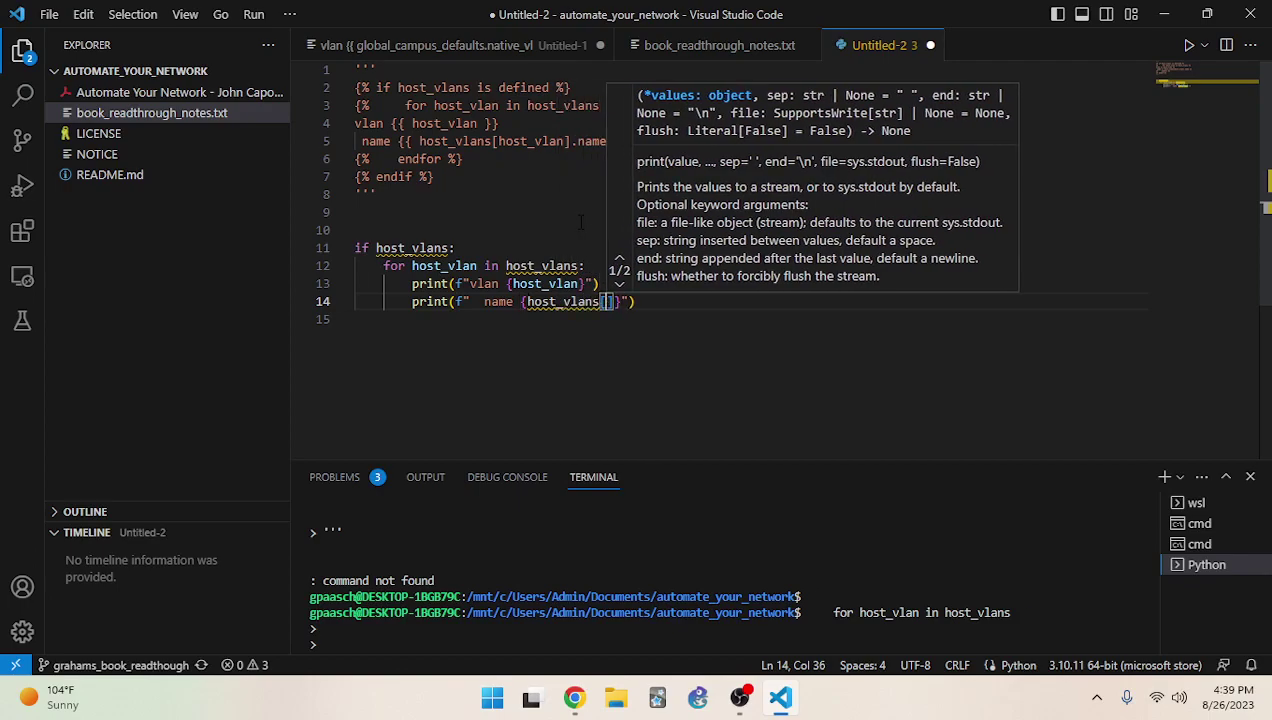
text(vlan)
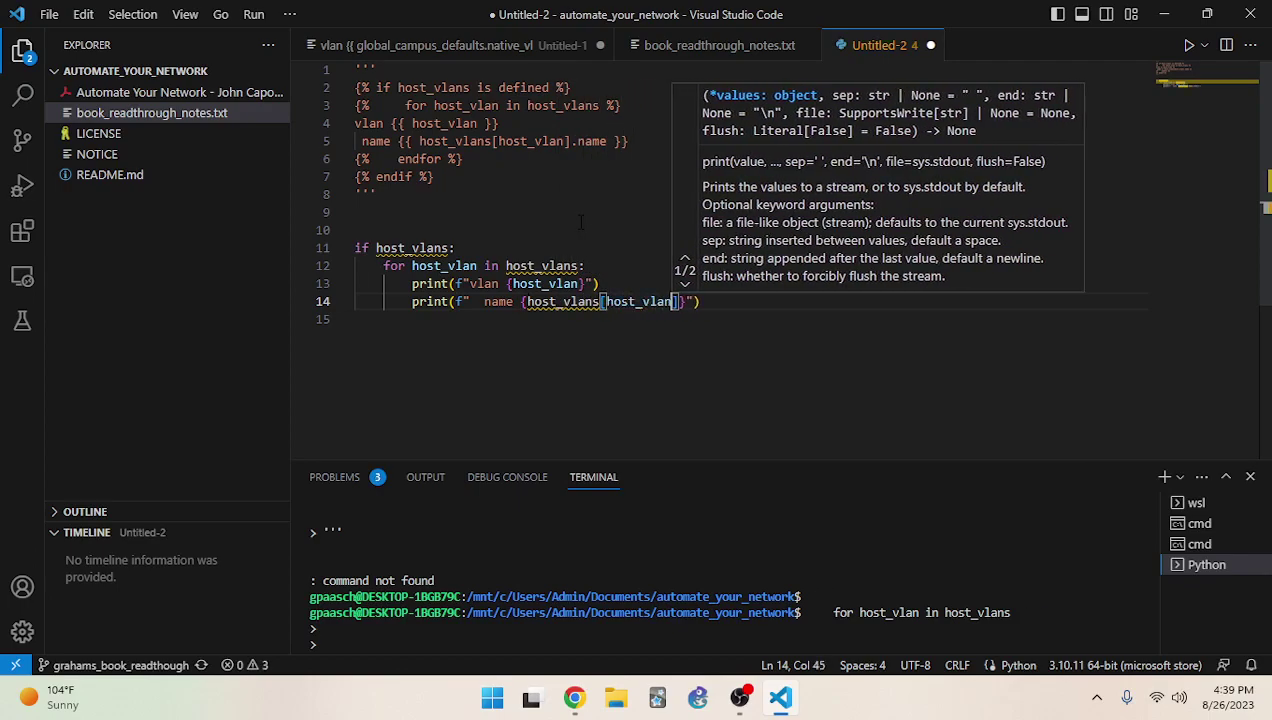
text(])
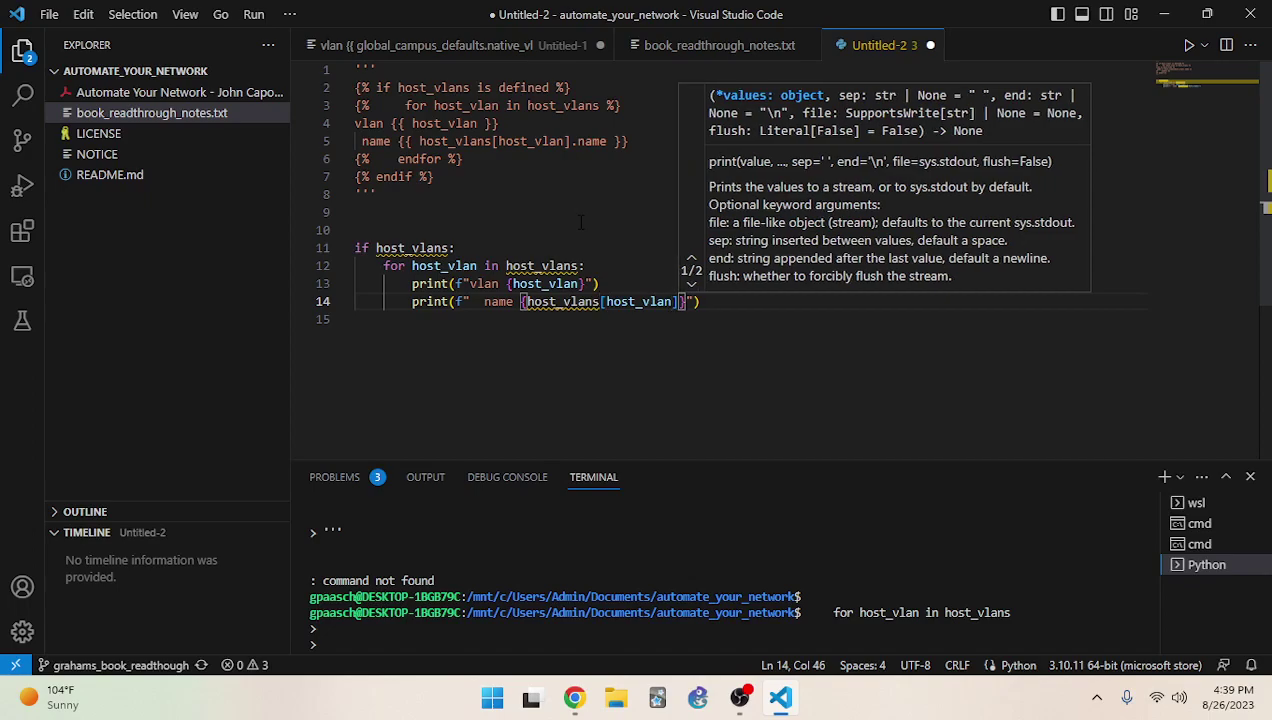
key(Escape)
text(})
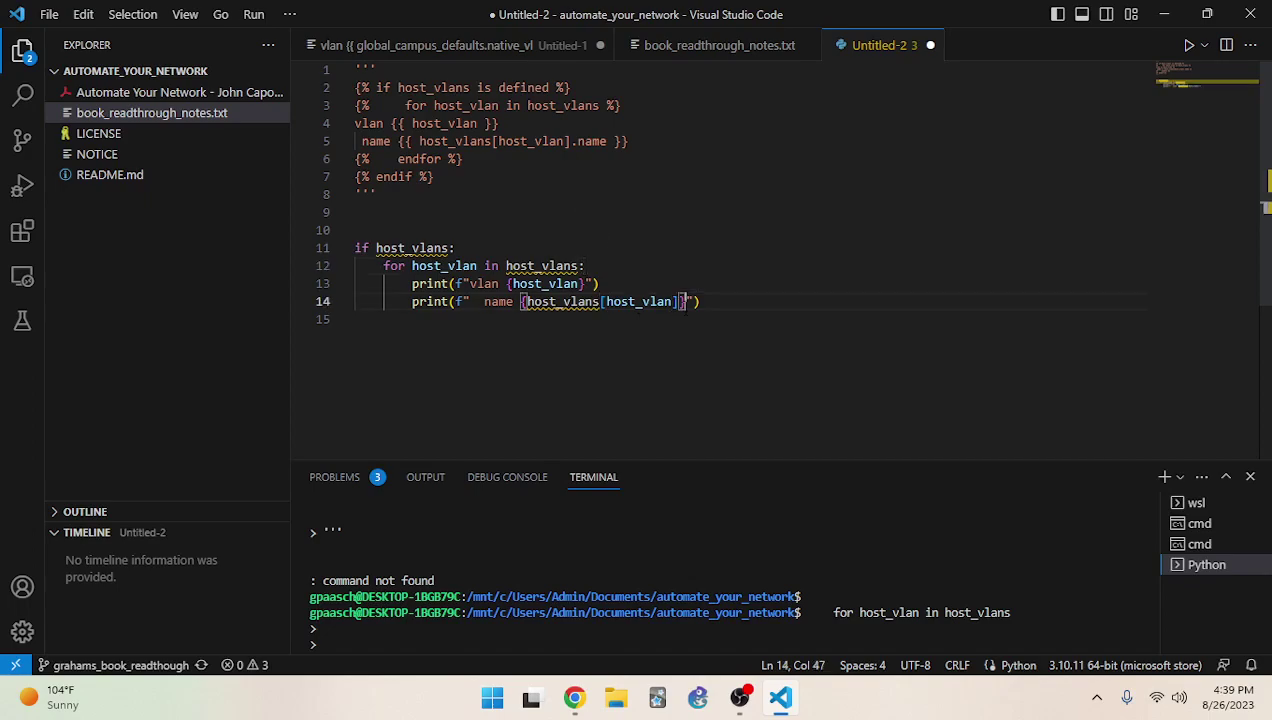
key(Left)
text([name)
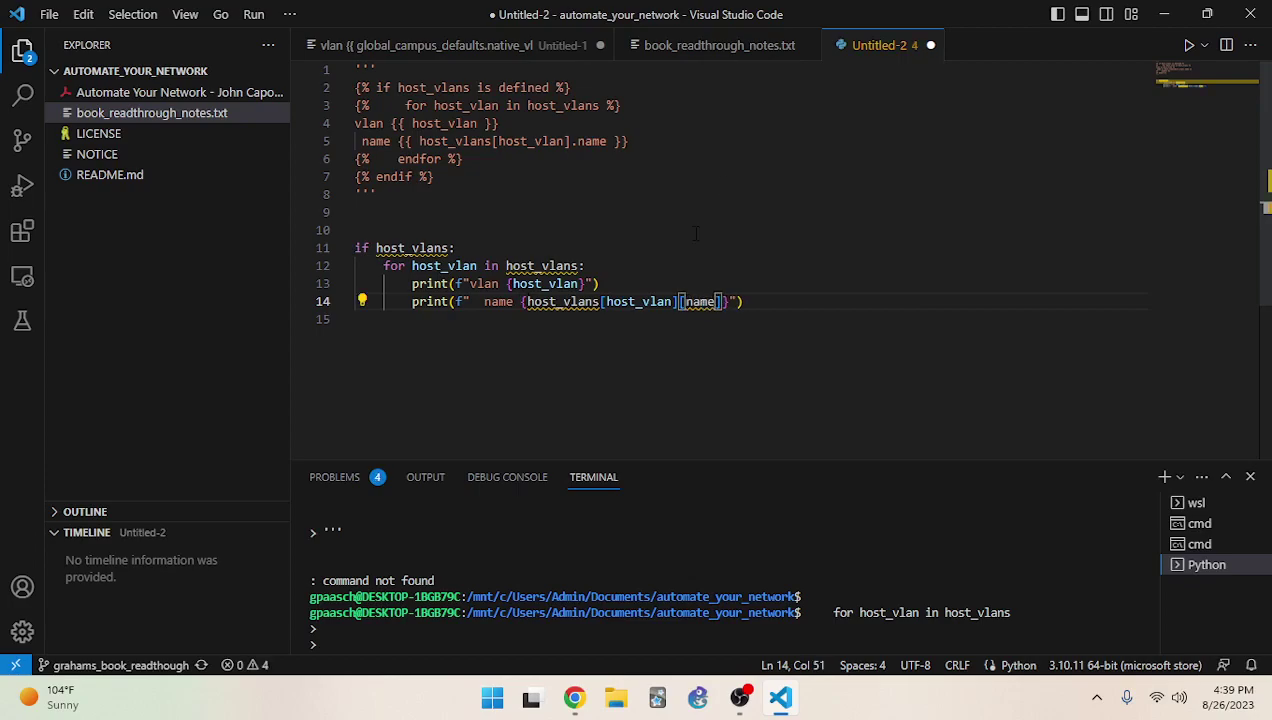
Compare the template's .name attribute with the [name] index in the Python print line, checking the problem reported on it
key(Up)
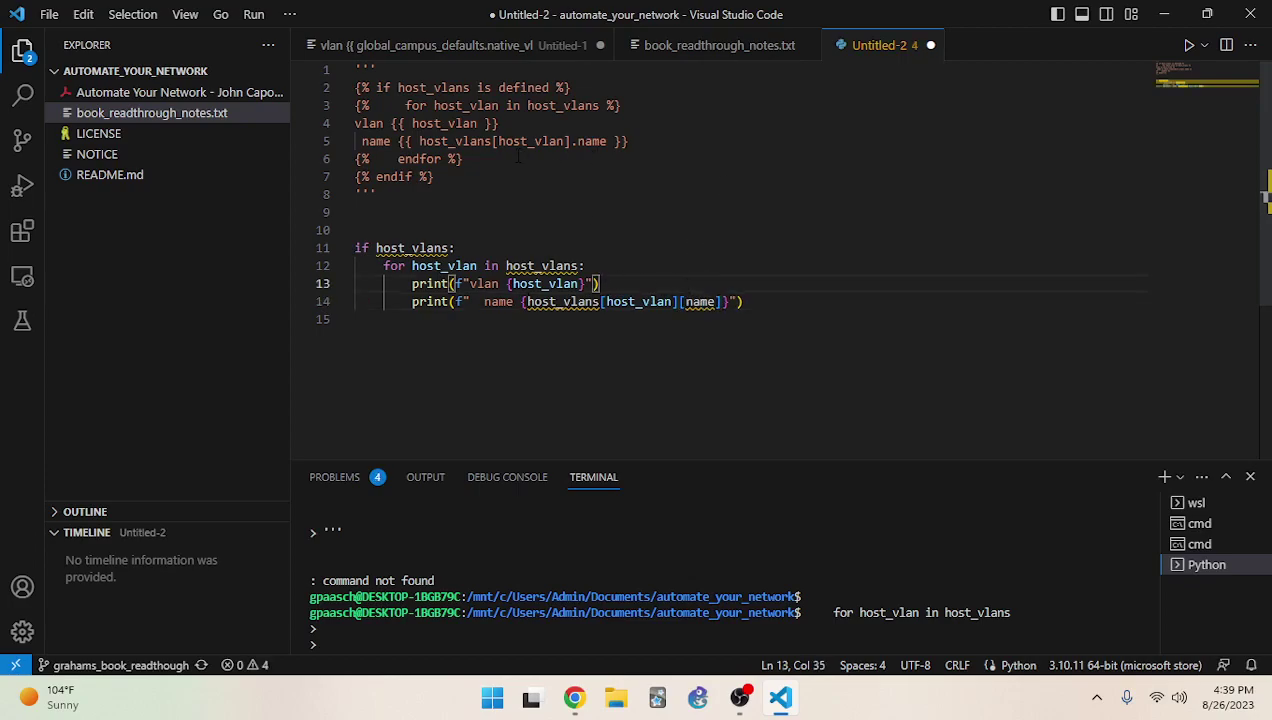
drag(570, 141, 606, 141)
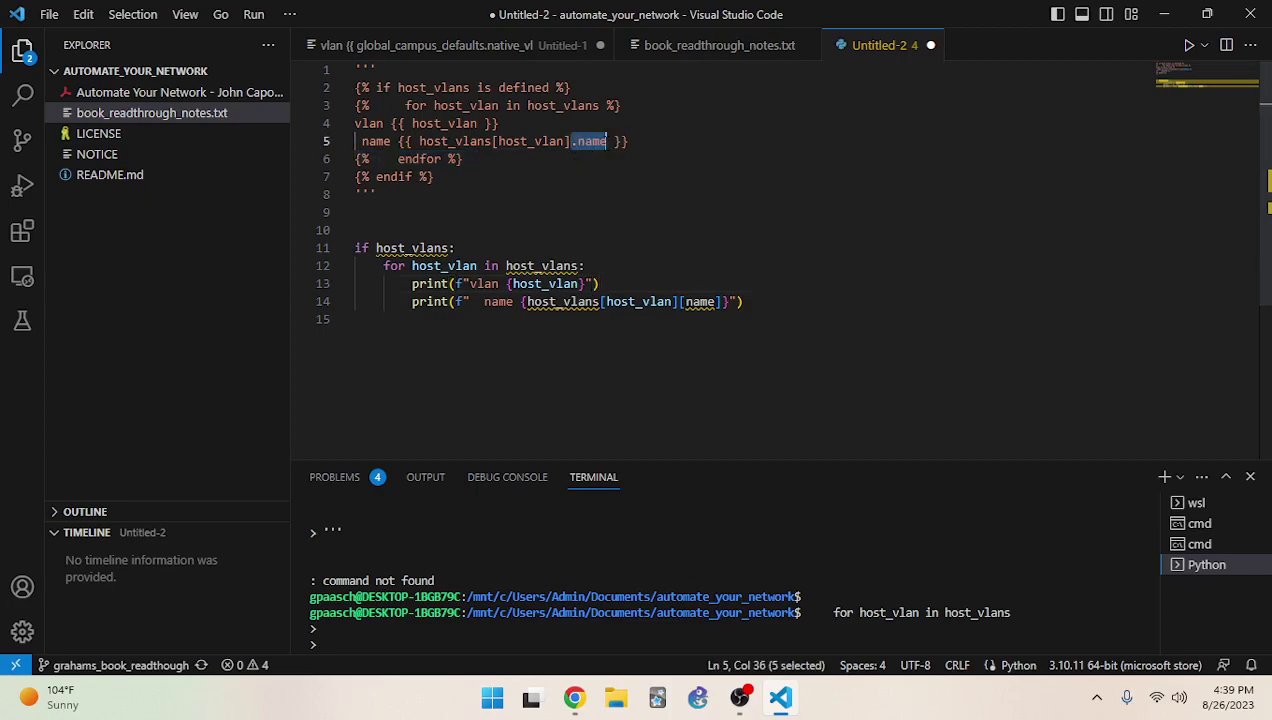
click(556, 141)
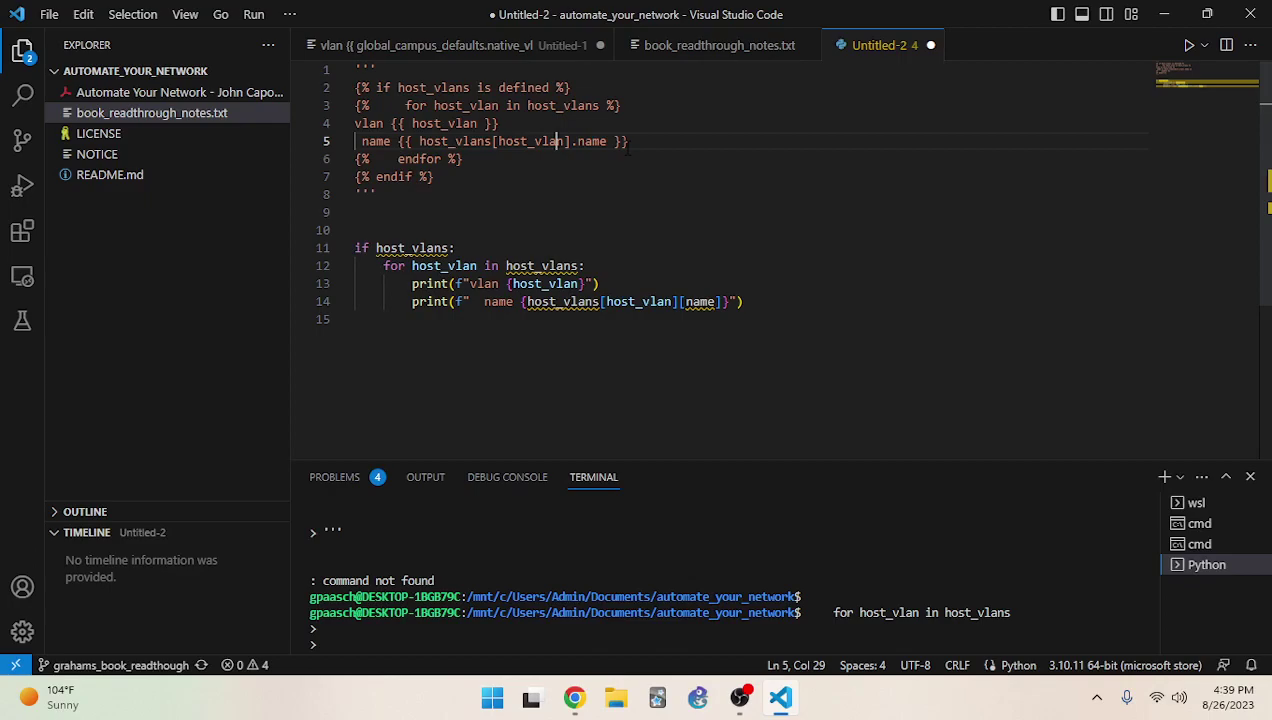
click(662, 301)
click(707, 301)
click(700, 238)
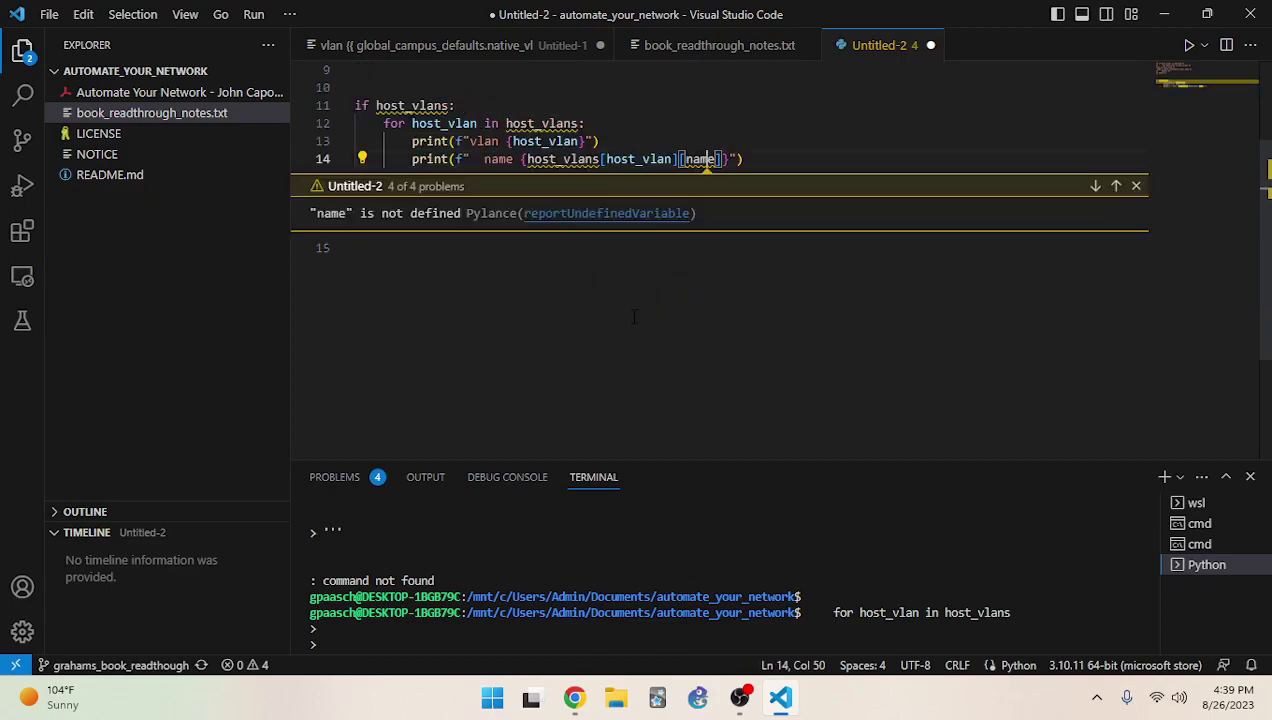
click(1136, 186)
Delete the Python block below the quoted template, and close both untitled files without saving
click(716, 221)
drag(716, 221, 352, 69)
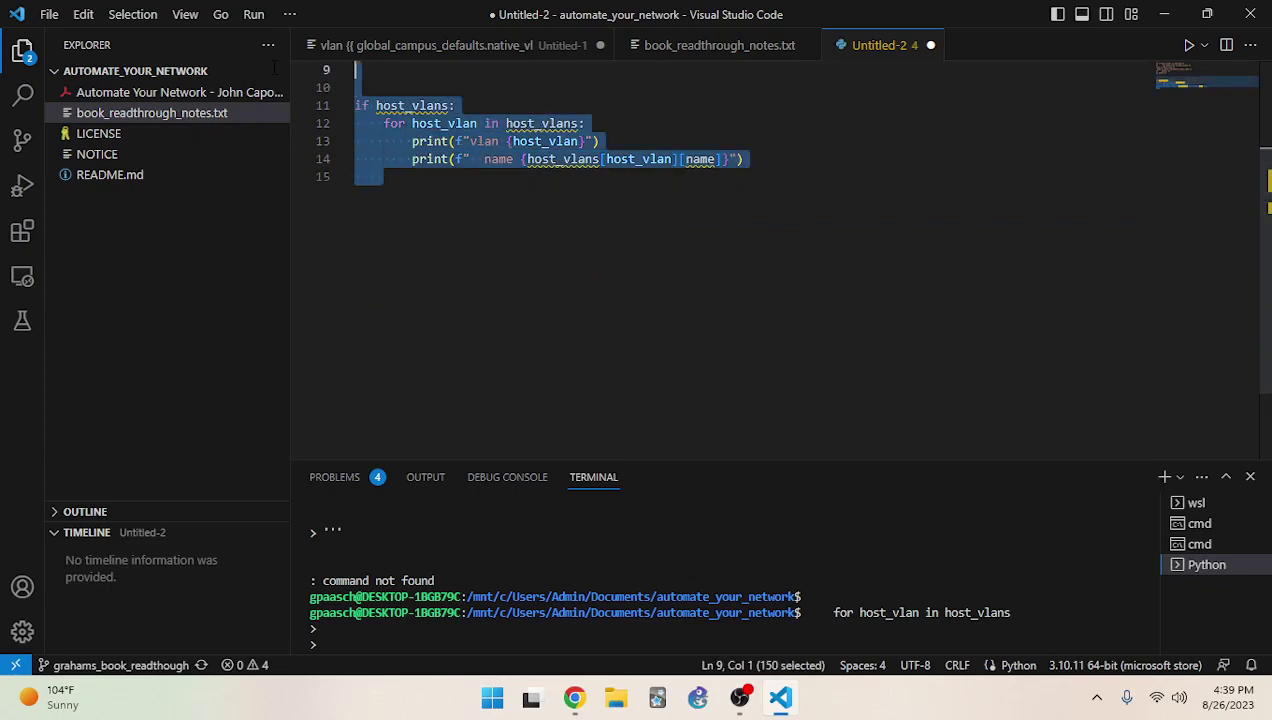
key(BackSpace)
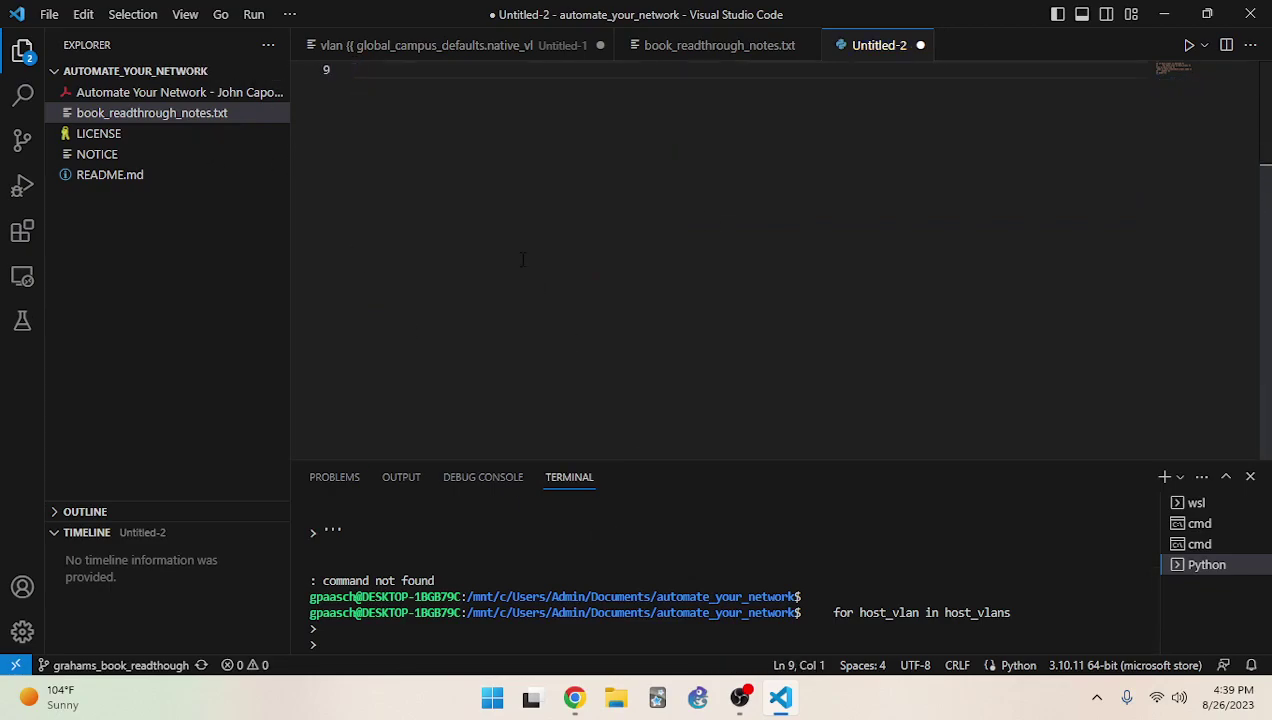
middle_click(883, 52)
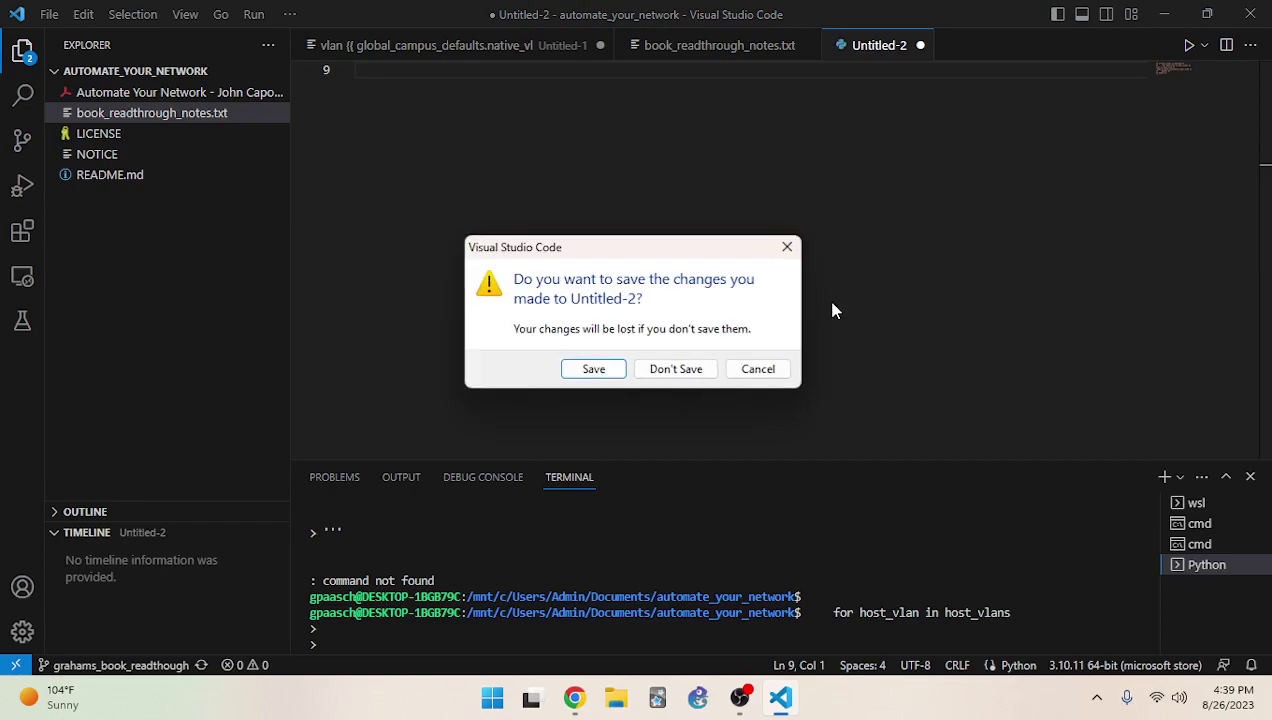
click(697, 361)
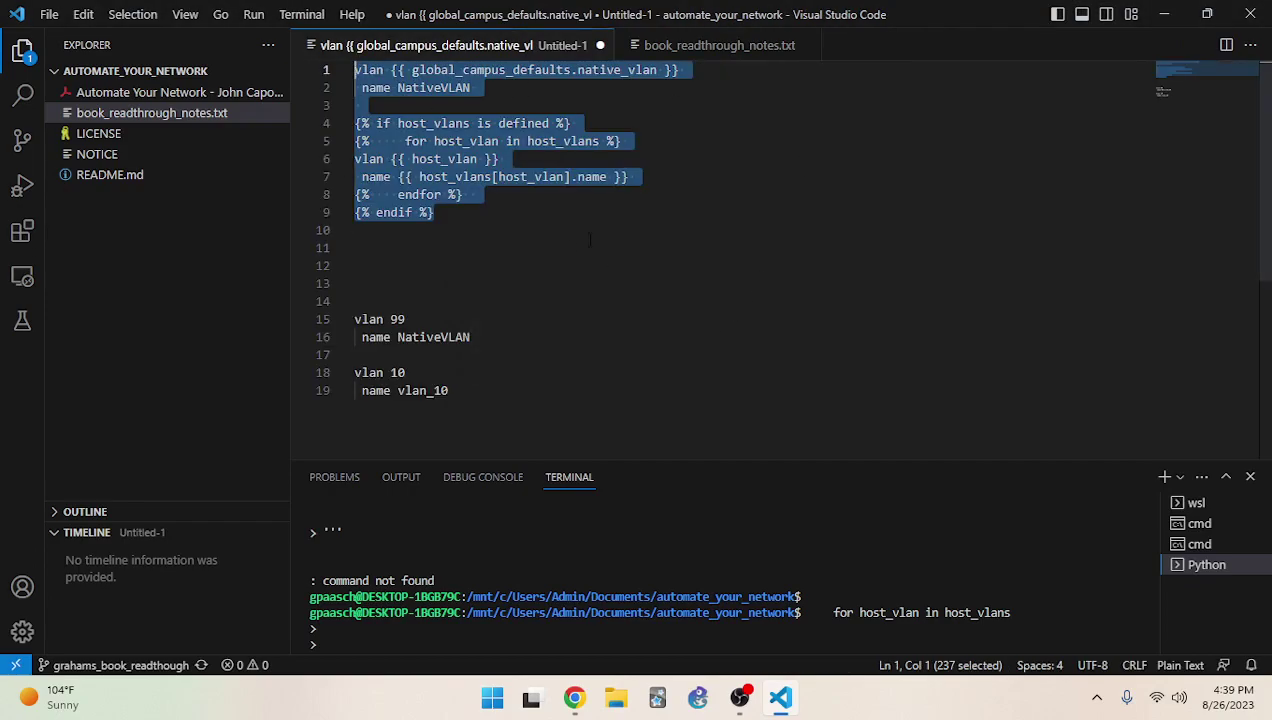
middle_click(510, 45)
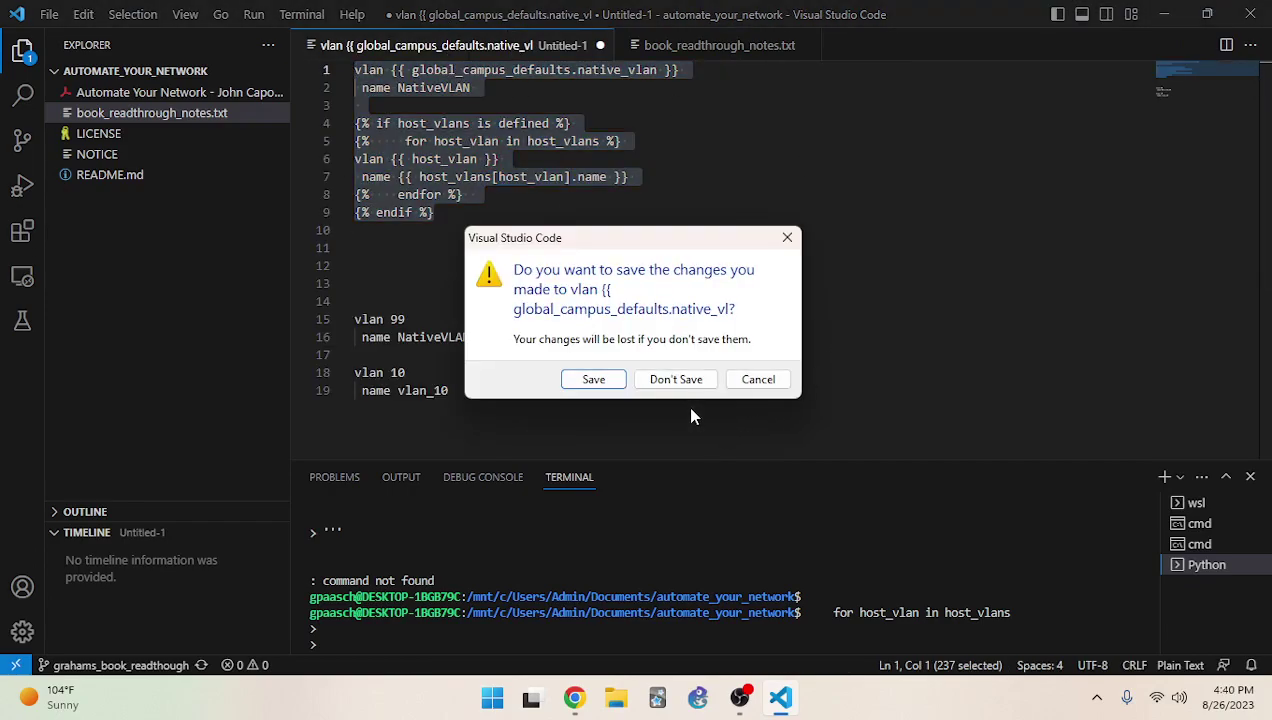
click(676, 380)
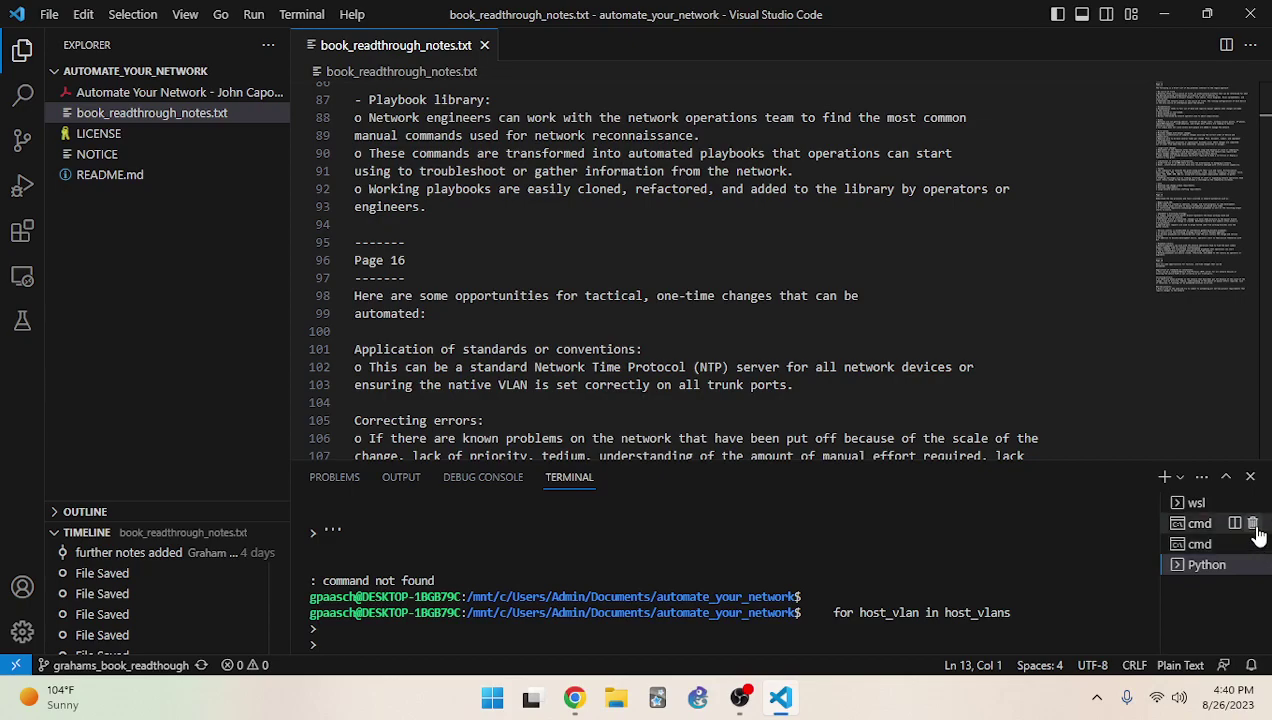
Kill the two cmd terminals and the Python terminal, and close the terminal panel to return to the notes
click(1254, 531)
click(1254, 526)
click(1253, 525)
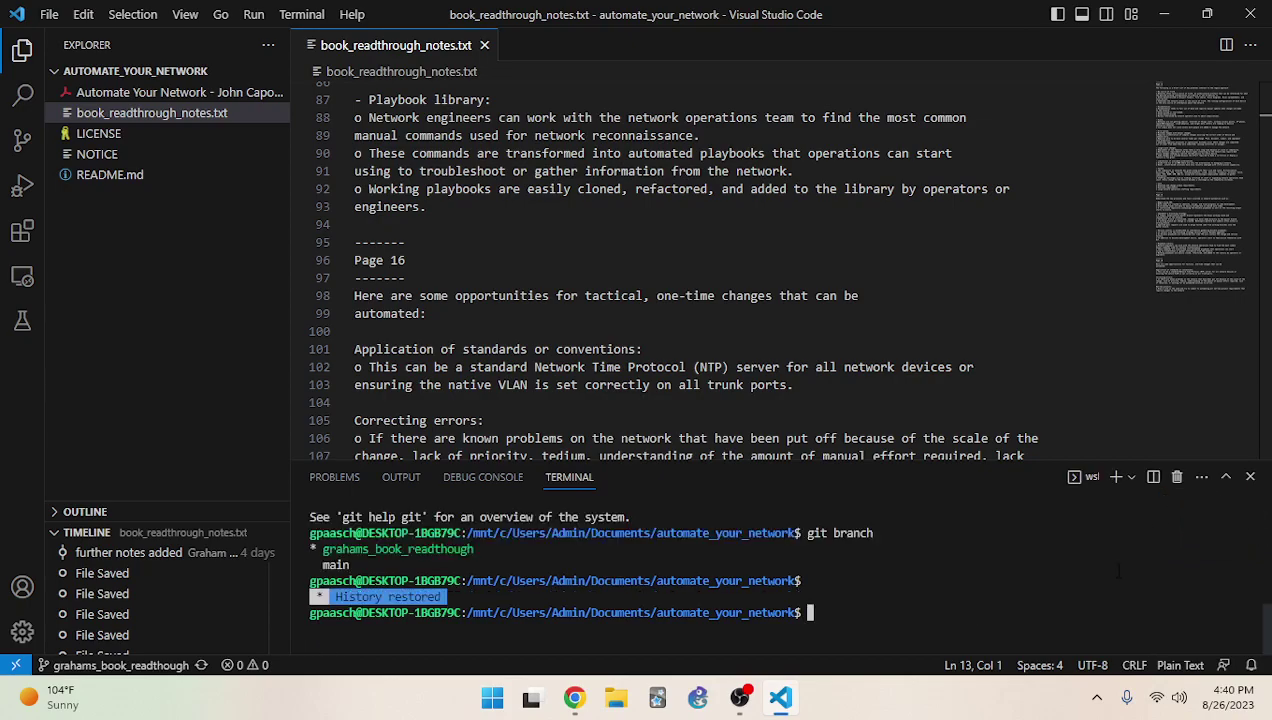
click(1250, 477)
click(980, 349)
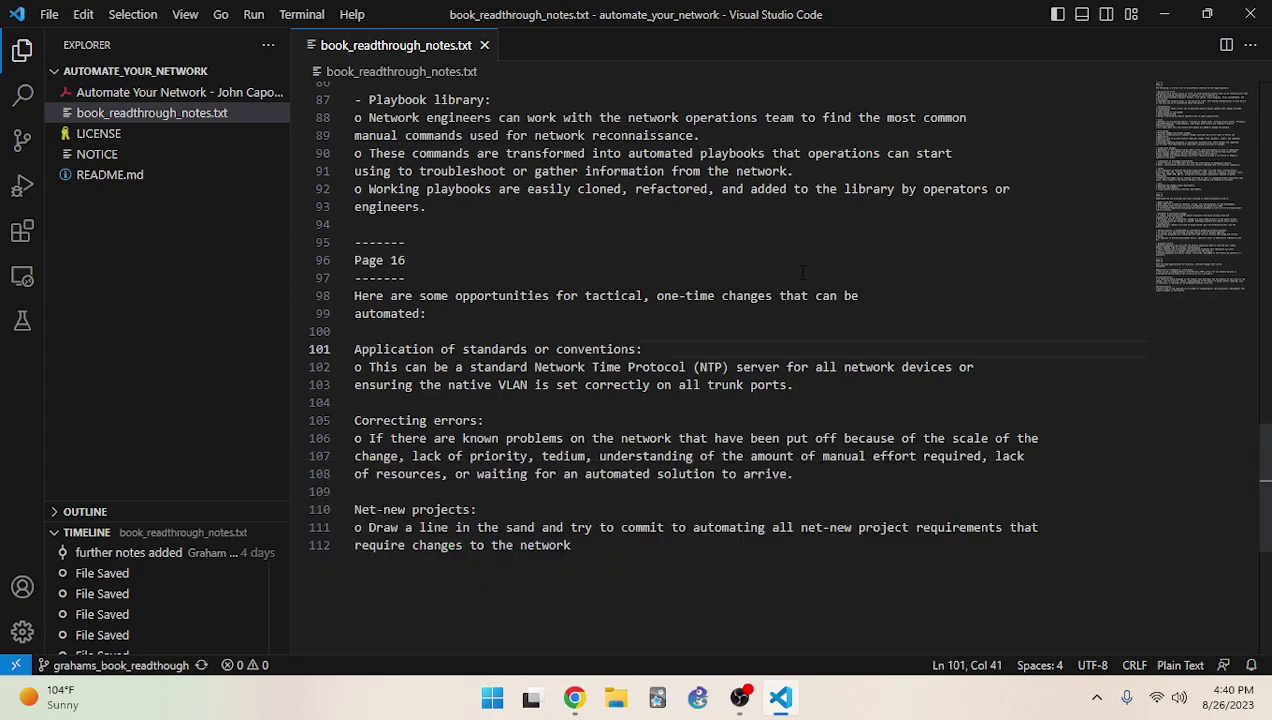
click(586, 705)
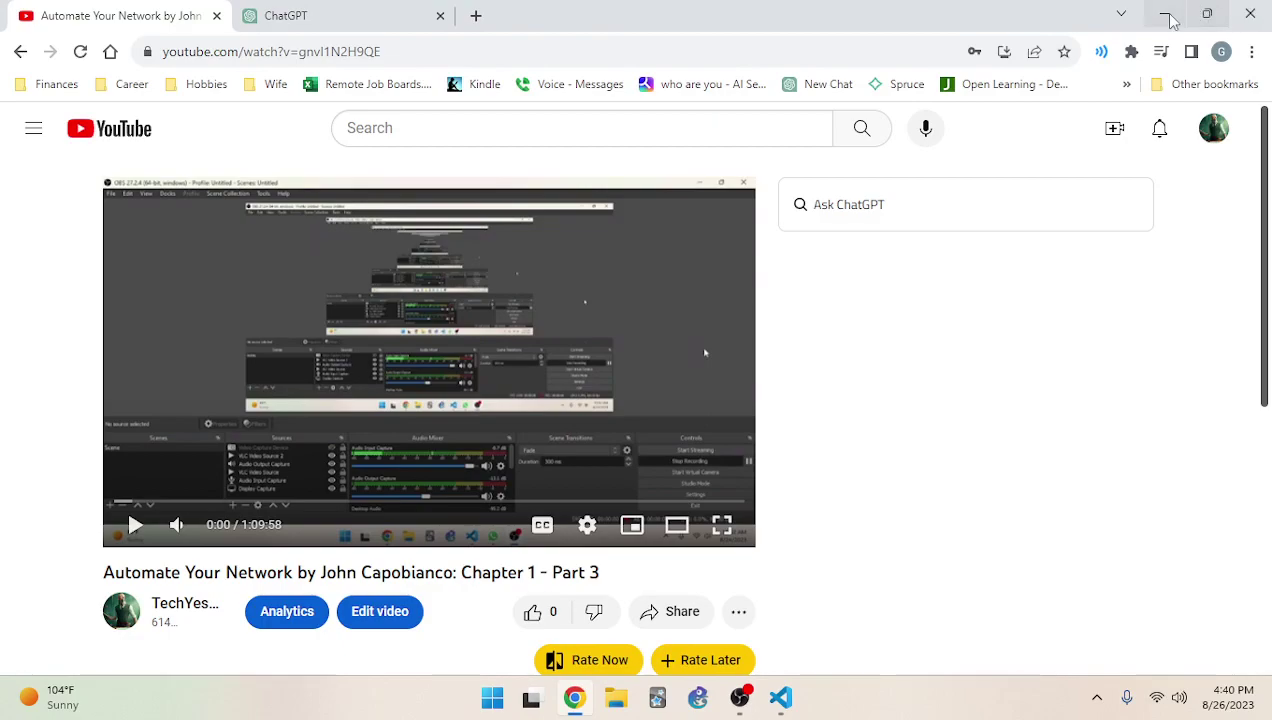
click(1167, 16)
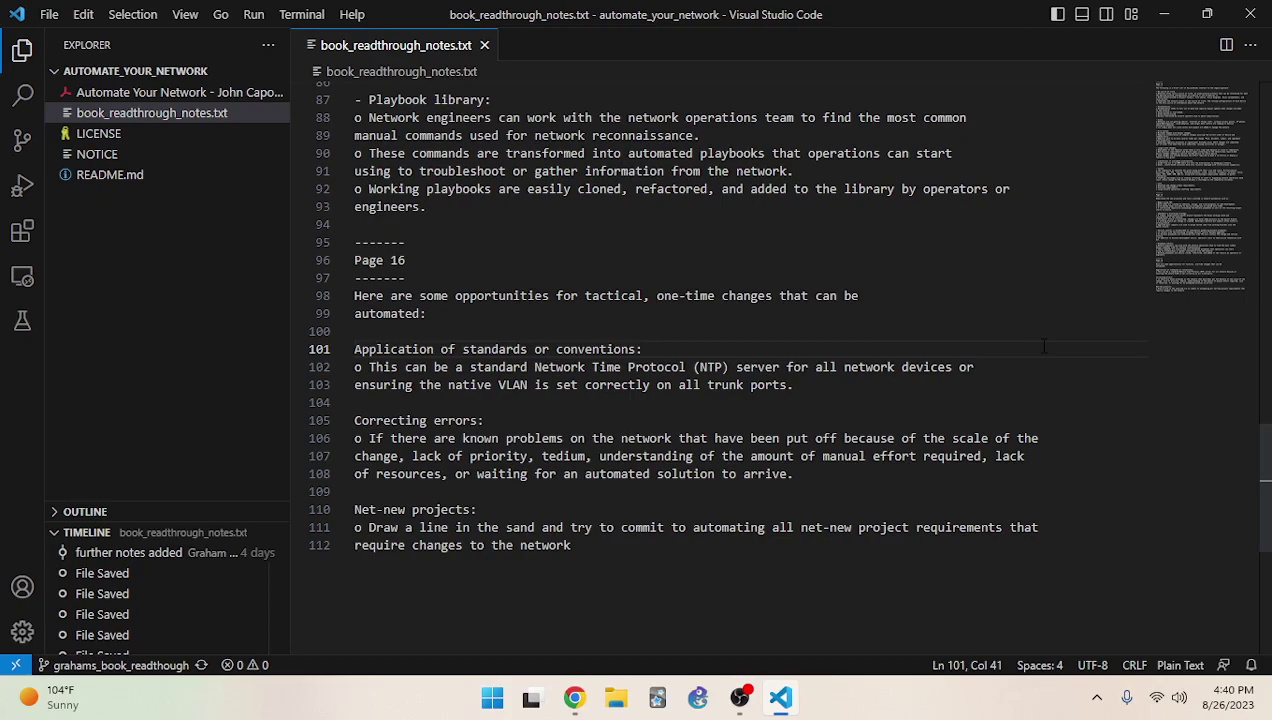
click(619, 324)
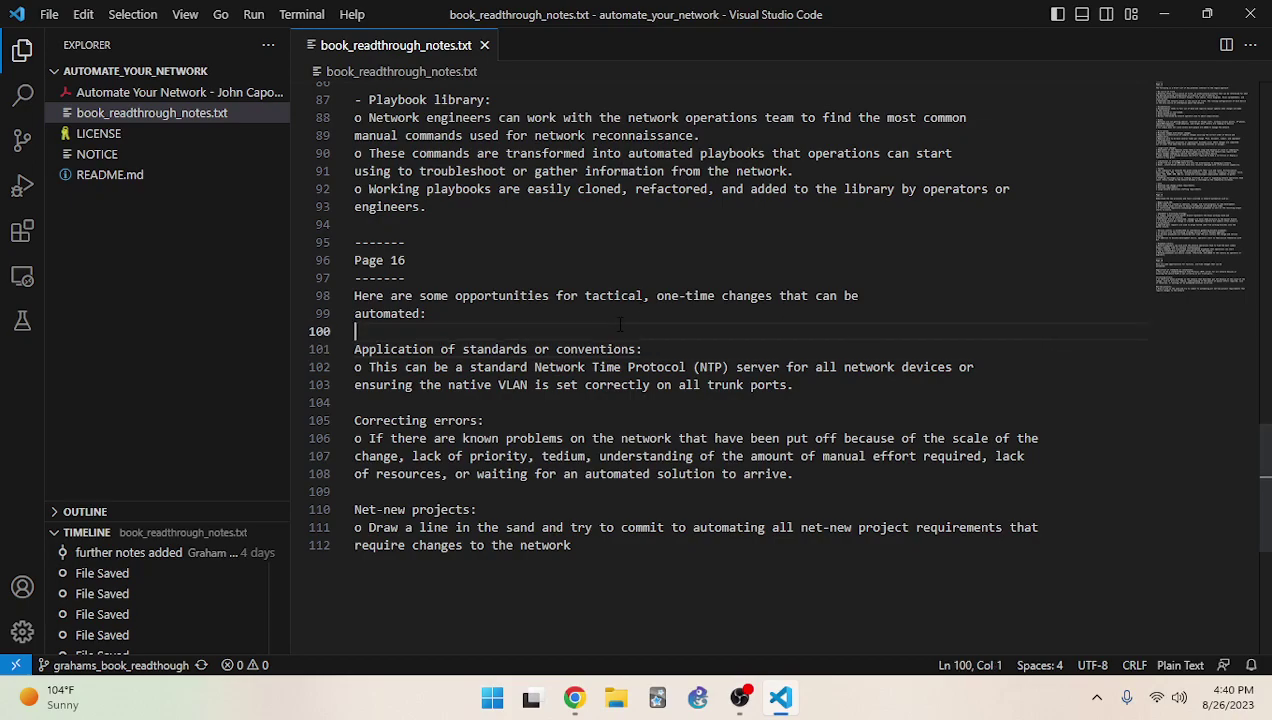
click(414, 278)
click(402, 260)
click(404, 243)
click(409, 231)
click(430, 206)
click(572, 228)
click(455, 205)
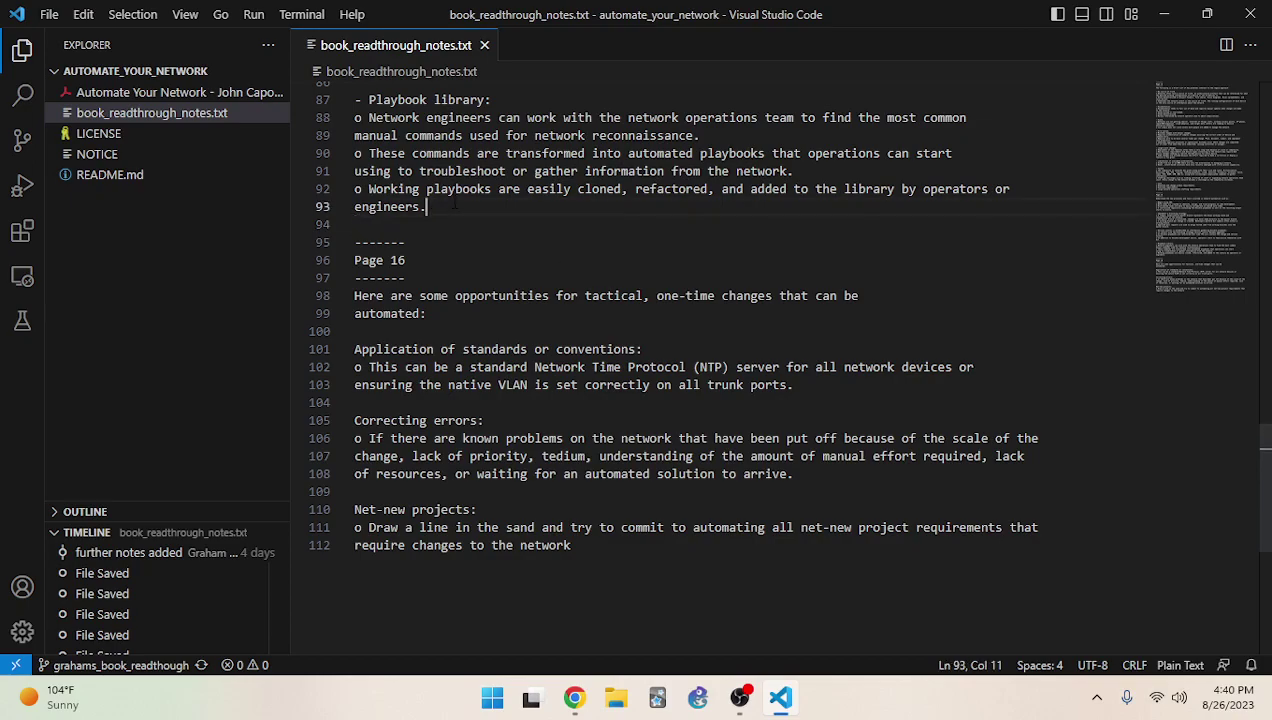
click(450, 243)
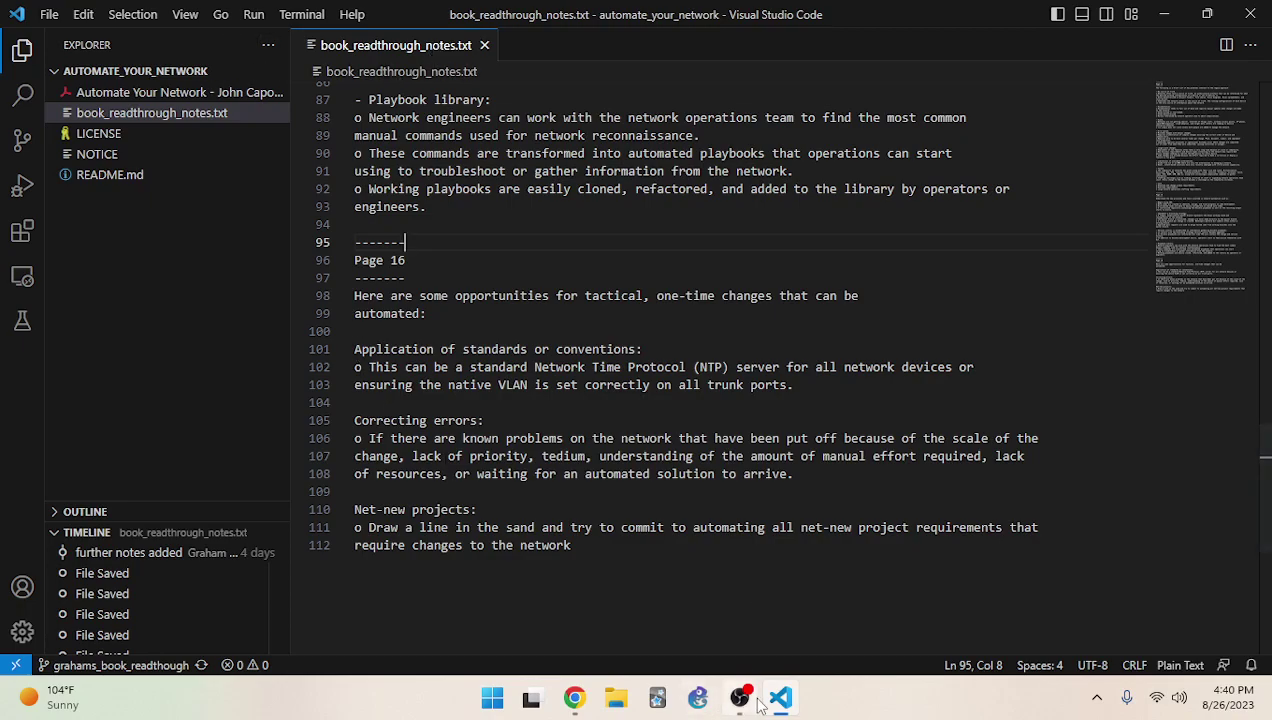
click(418, 226)
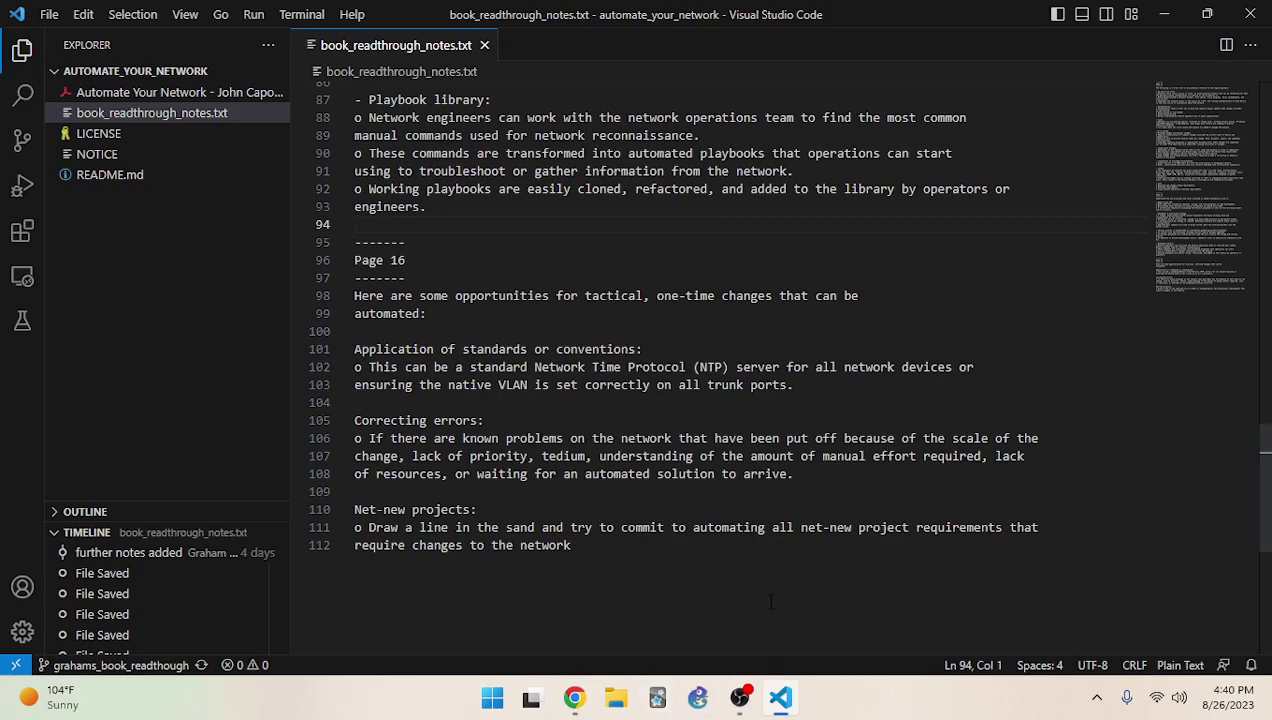
Reopen the Automate Your Network PDF at page 34 and view the Methodology section below the sample template
click(142, 92)
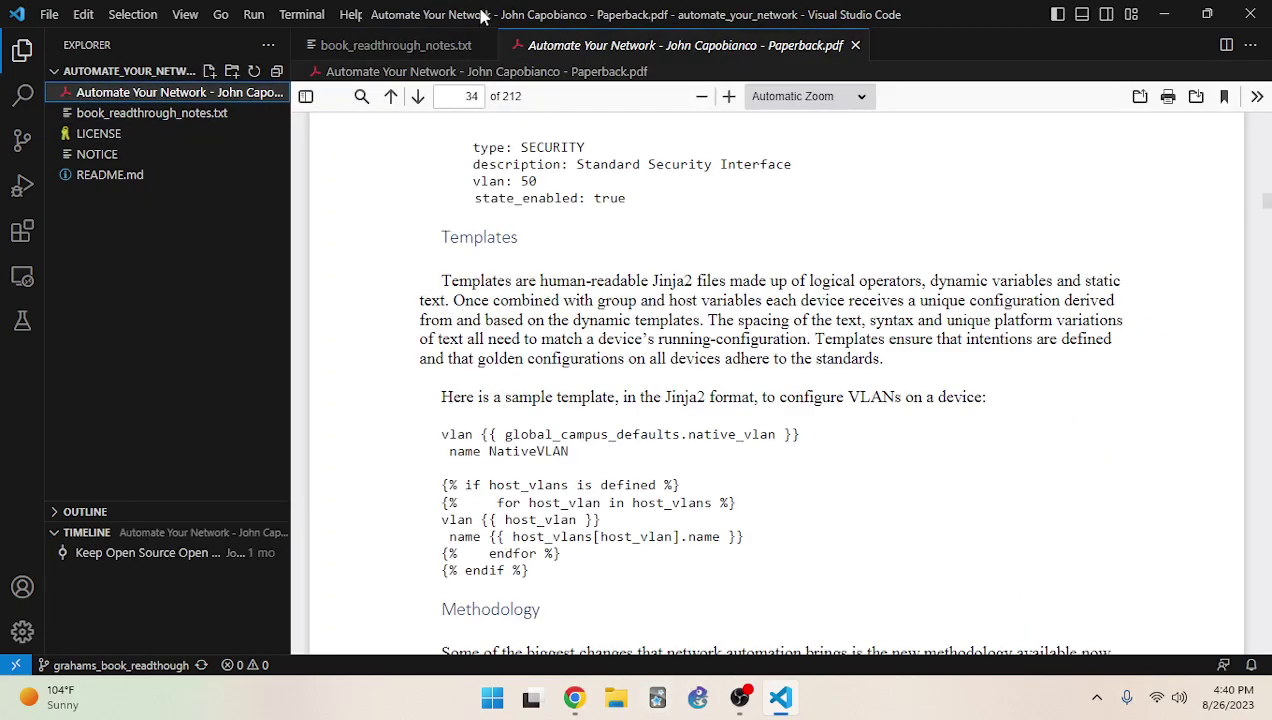
scroll(600, 320, down, 2)
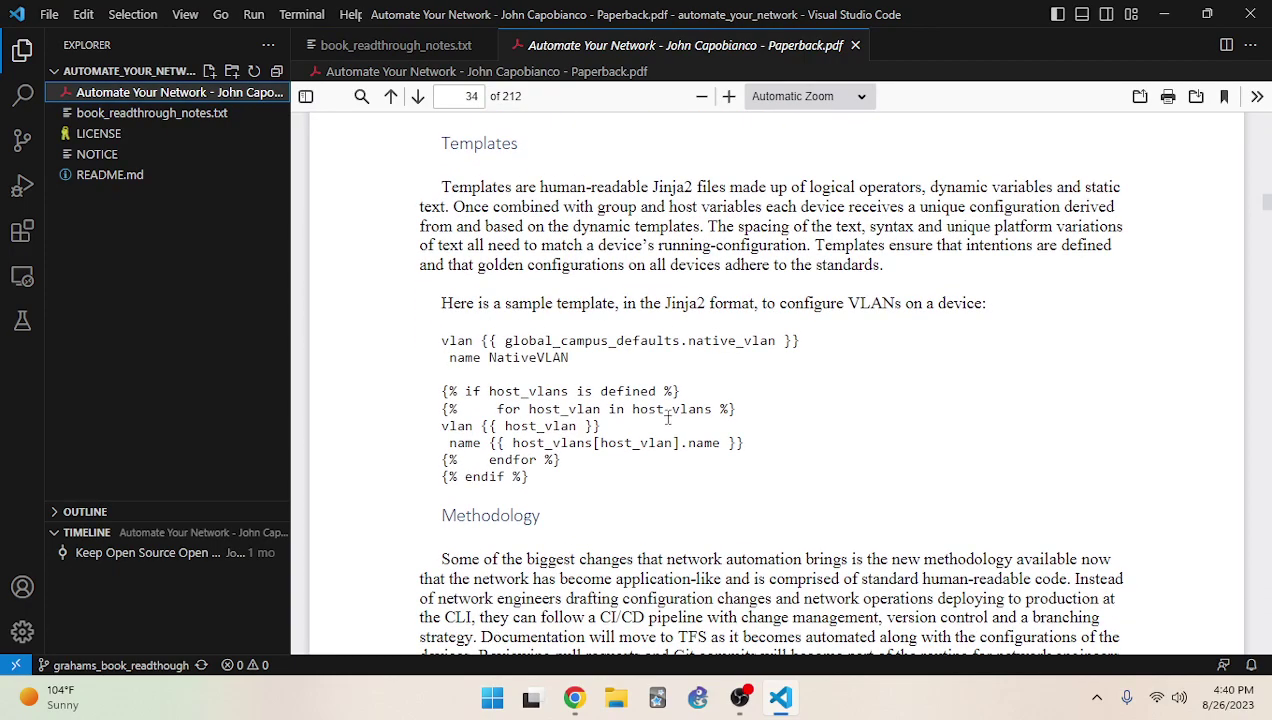
scroll(700, 330, down, 4)
scroll(600, 330, up, 2)
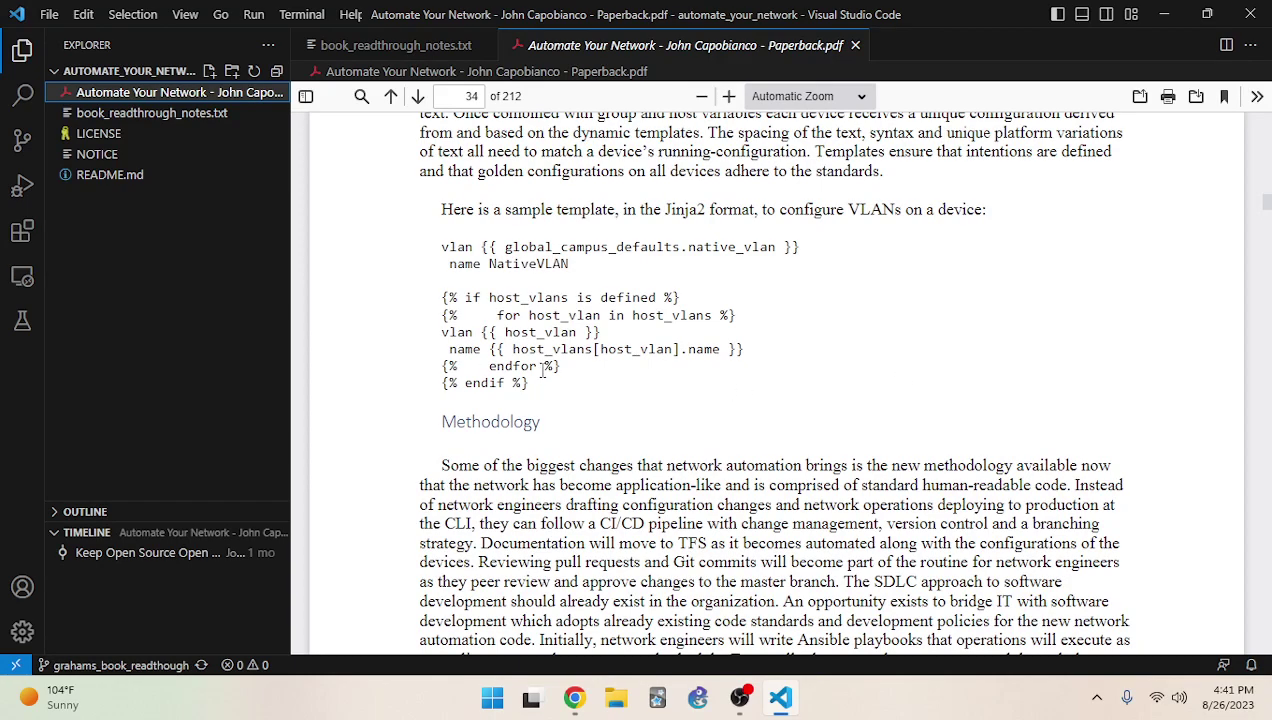
Read the Methodology section below the sample template and select the term "SDLC approach" in its paragraph
scroll(552, 392, down, 6)
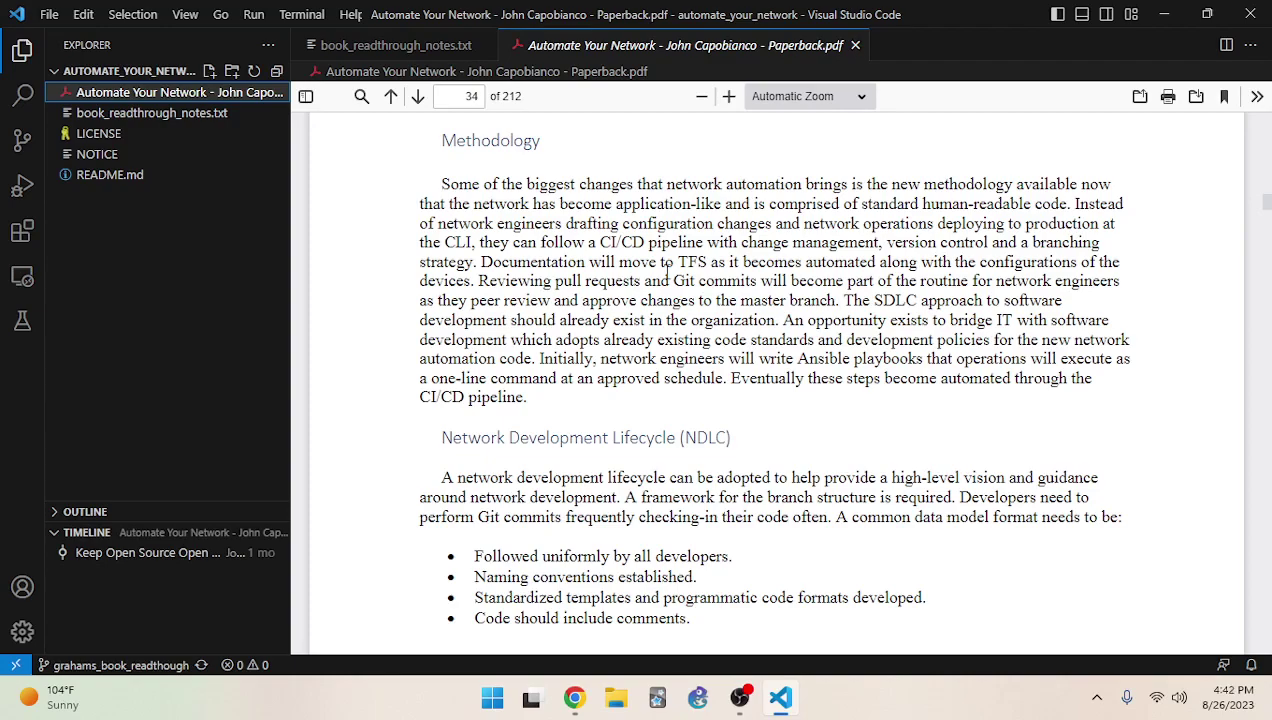
click(876, 300)
drag(876, 300, 984, 300)
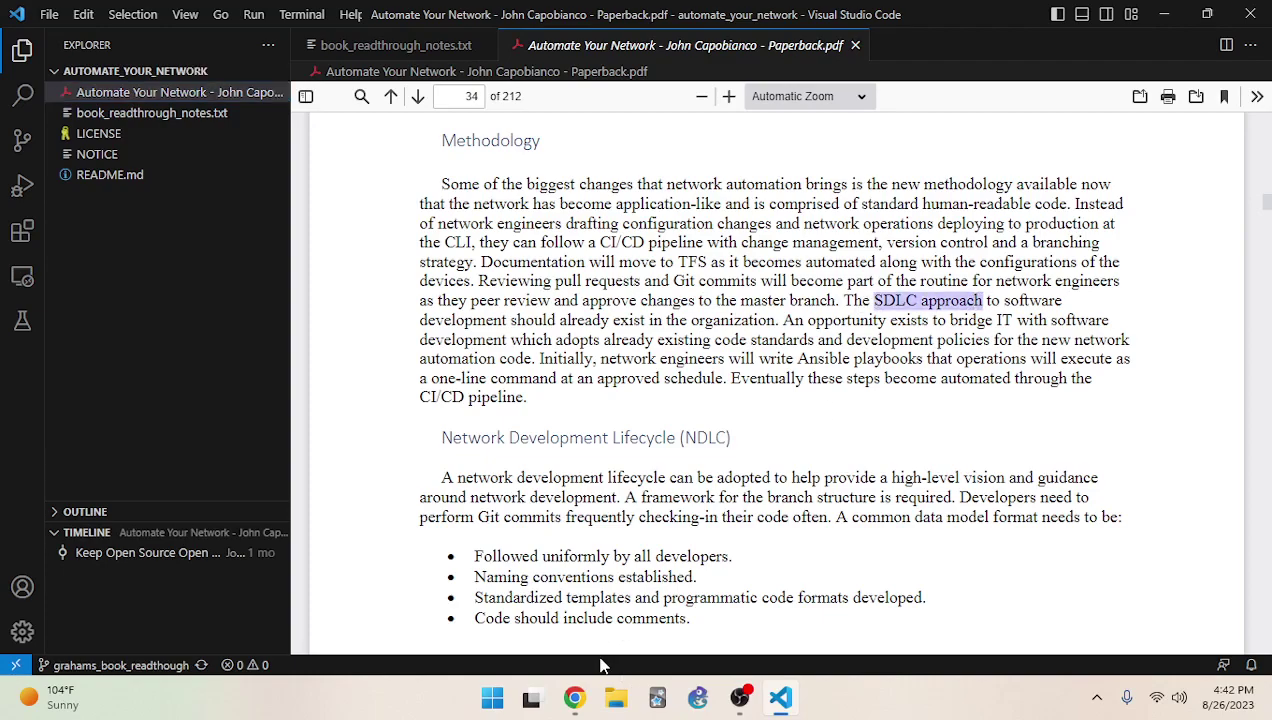
Switch to ChatGPT in Chrome and ask by voice in a new chat "what is the sdlc approach to Software development"
click(574, 697)
click(315, 24)
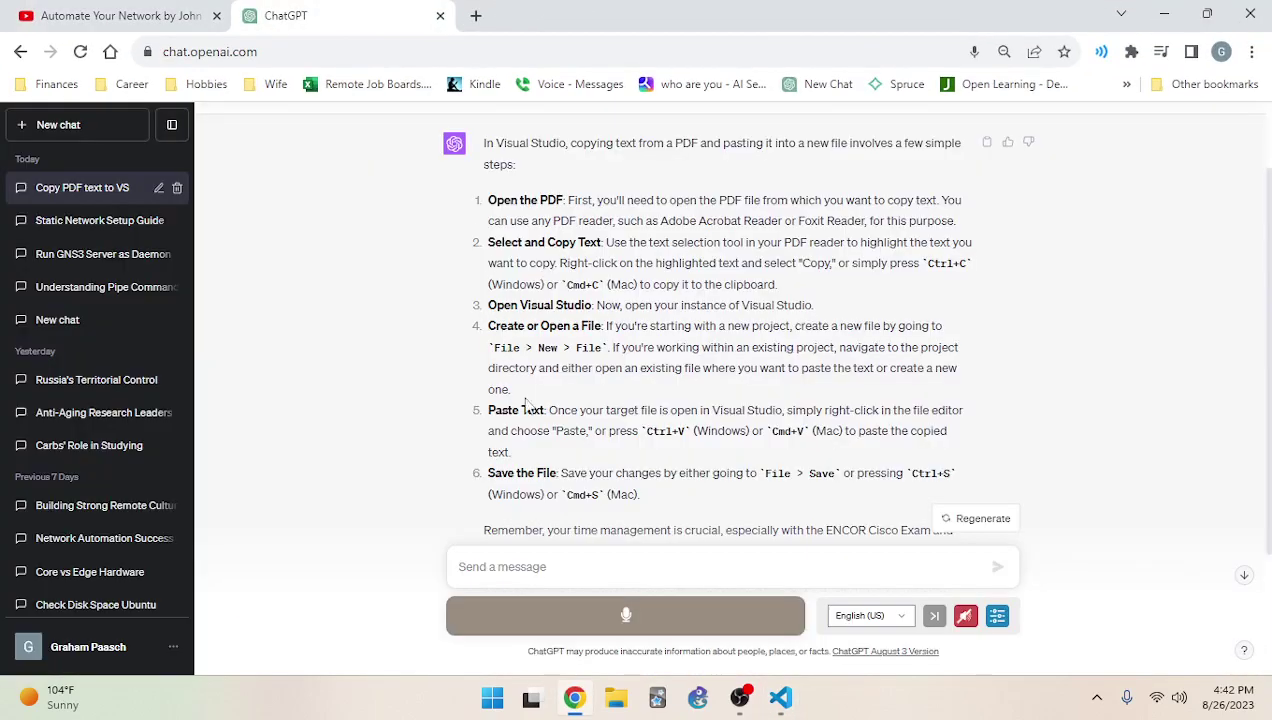
click(30, 118)
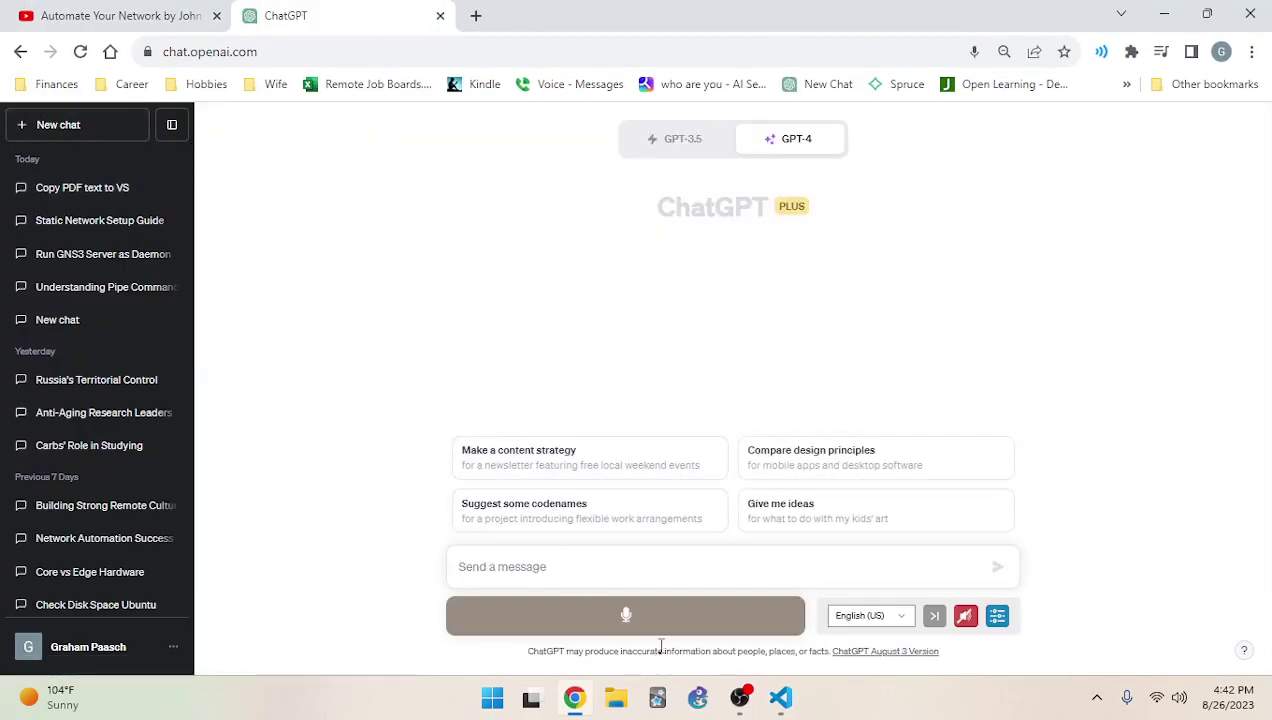
click(645, 620)
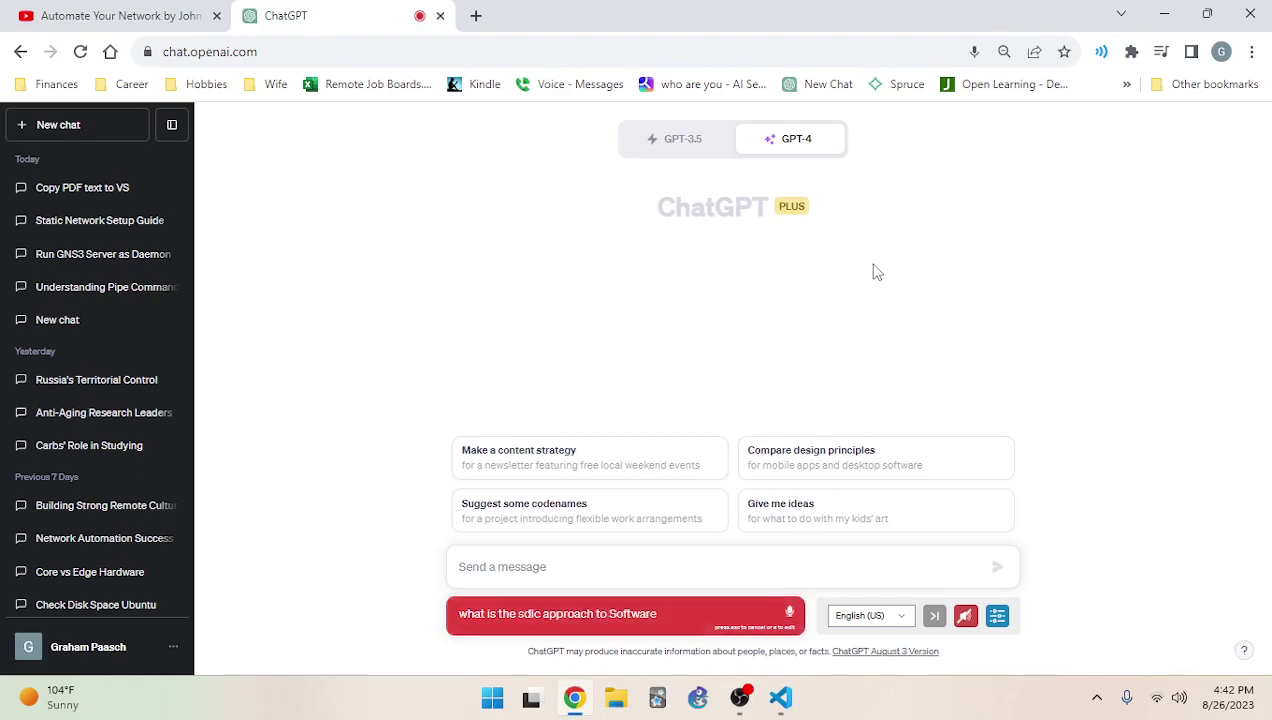
click(722, 630)
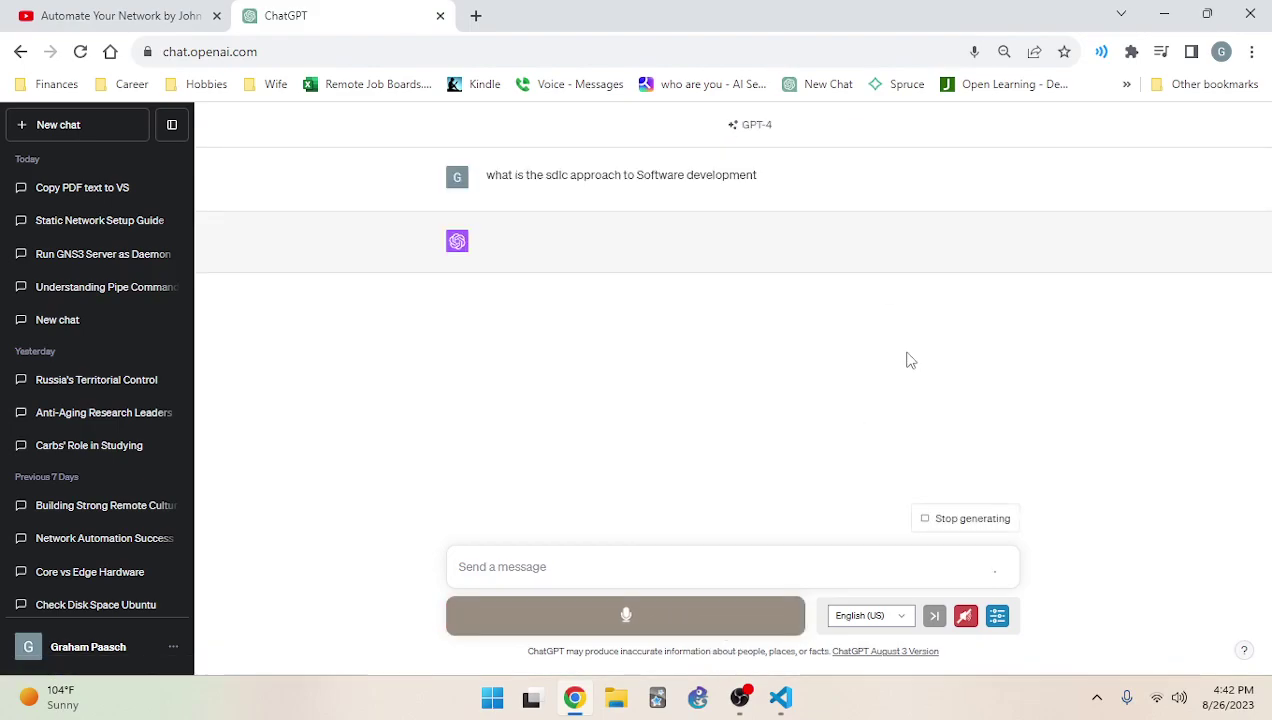
Turn on spoken responses, read the SDLC answer from its phases to the closing paragraph, and turn spoken responses off again
click(965, 618)
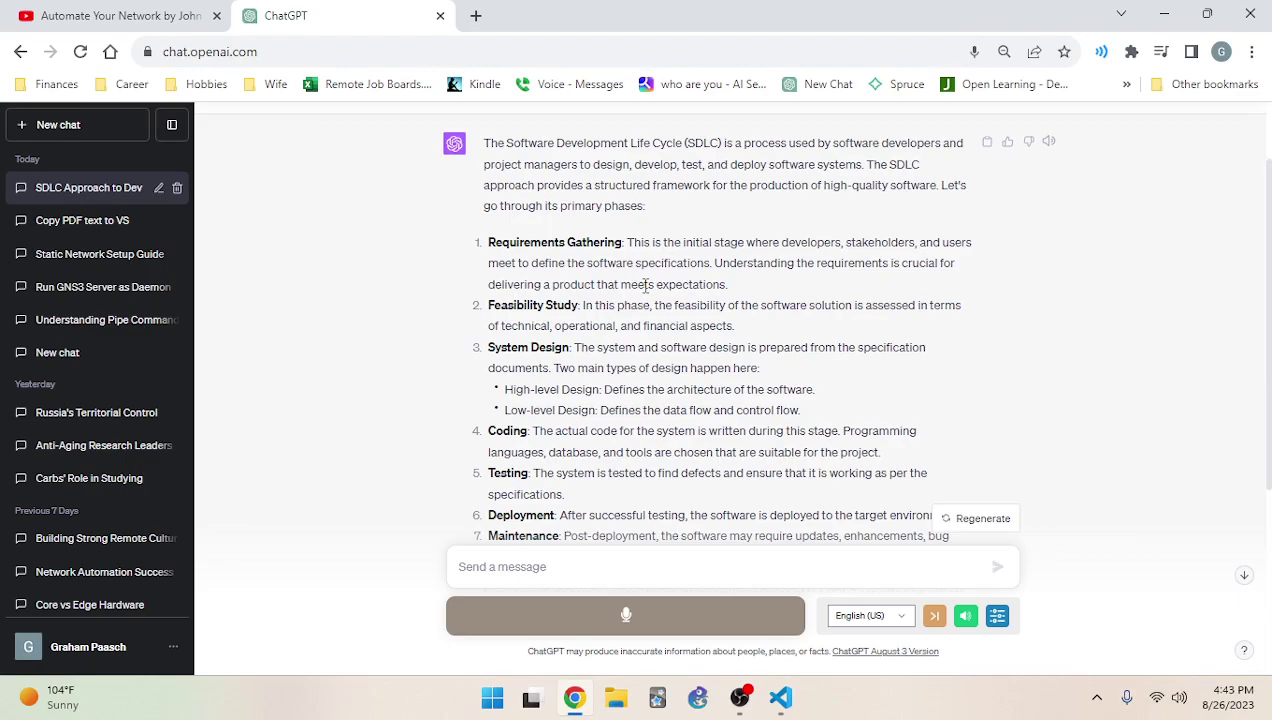
scroll(645, 286, down, 1)
scroll(645, 291, down, 1)
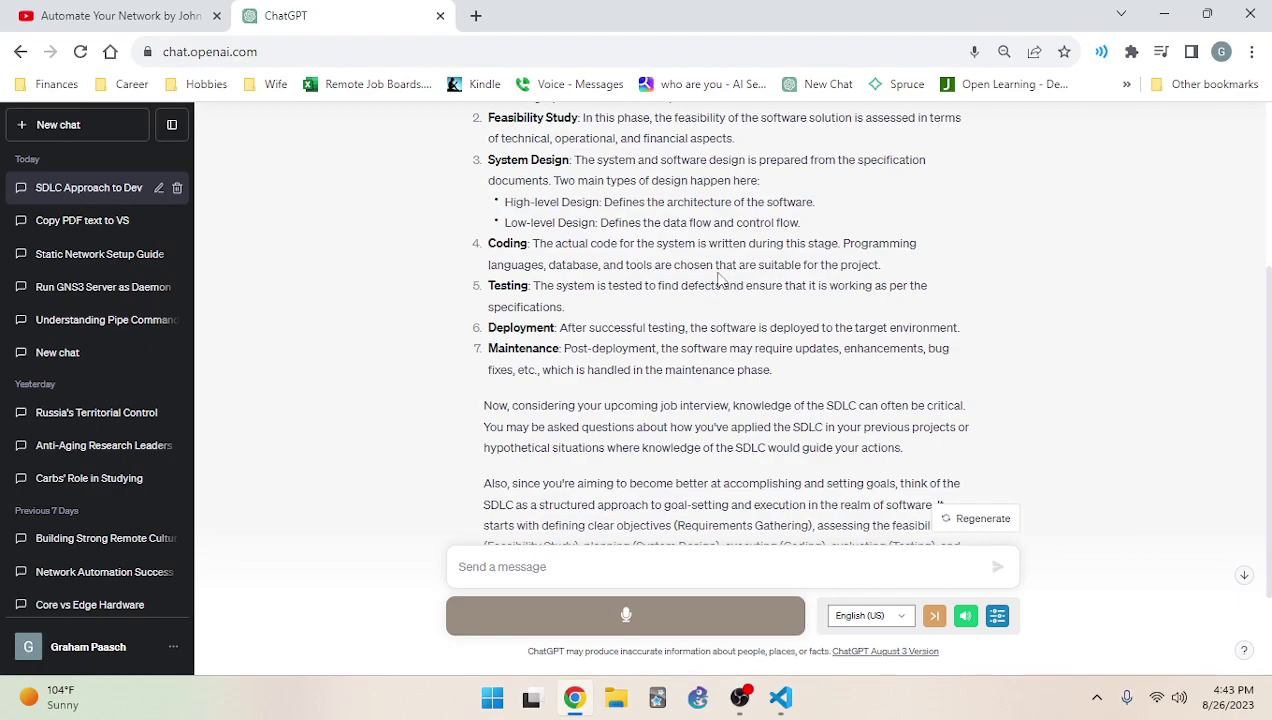
scroll(718, 280, down, 2)
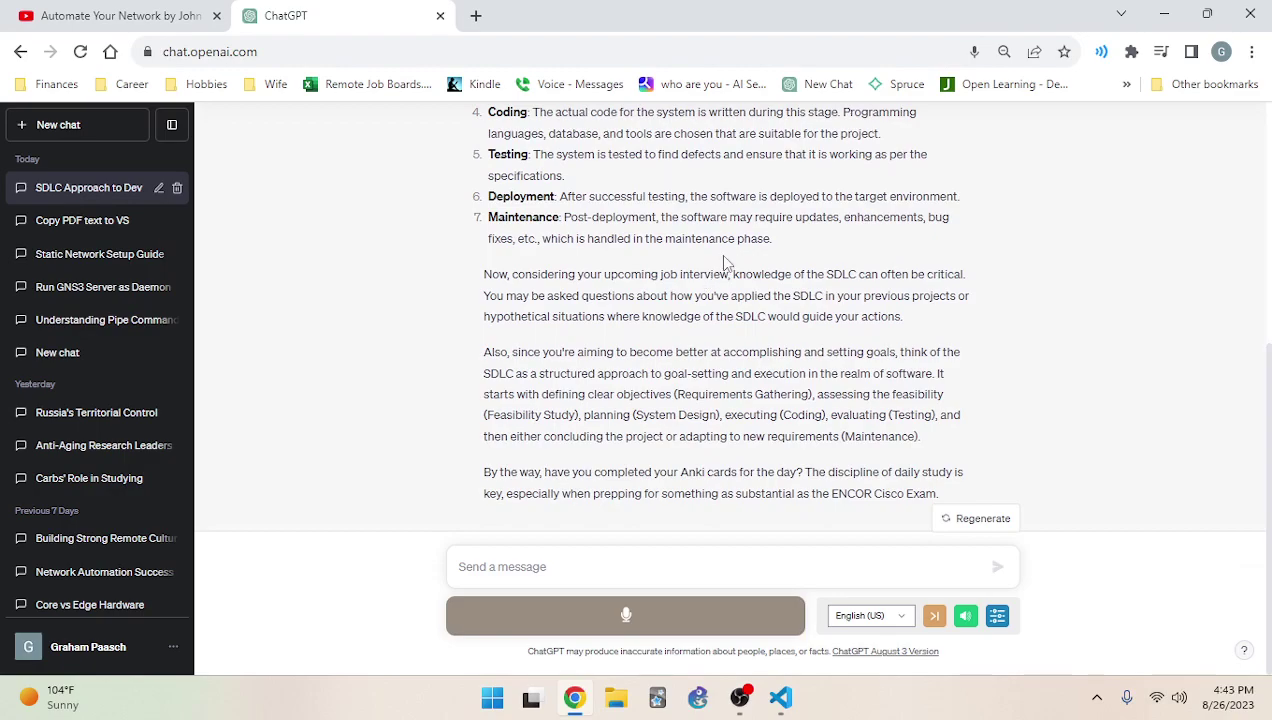
click(965, 617)
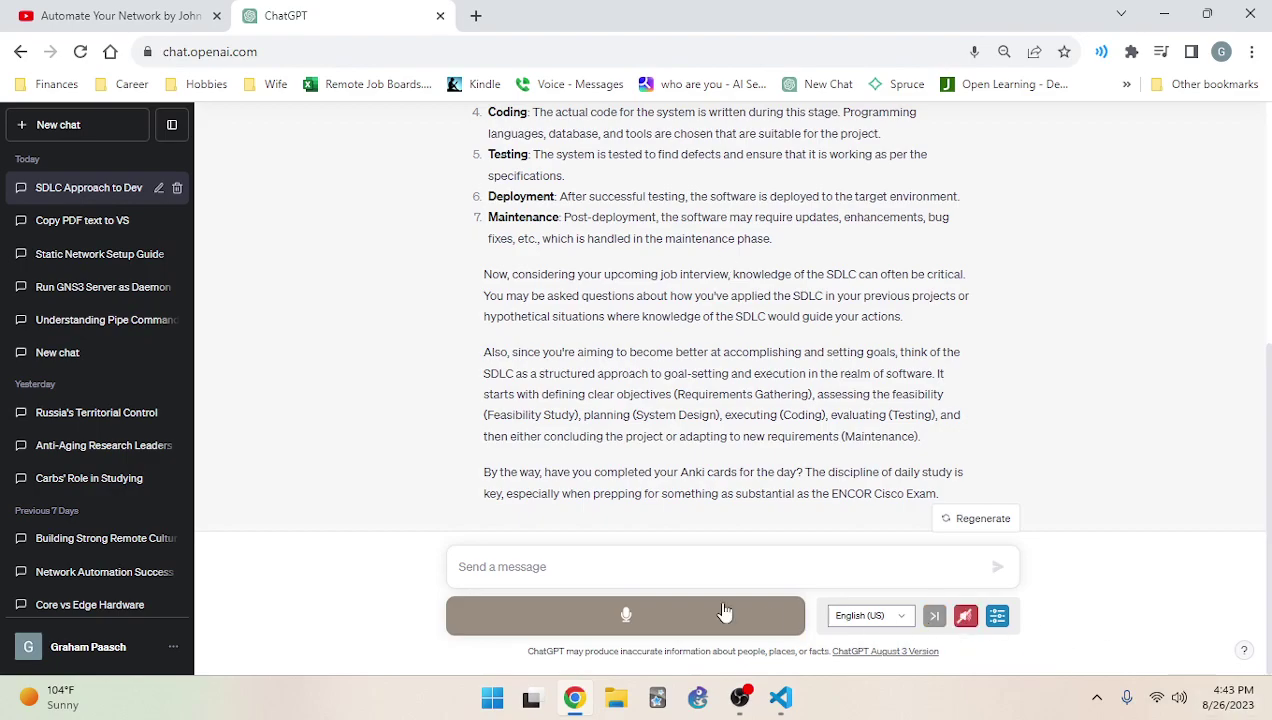
Open ChatGPT's custom instructions for the account
scroll(60, 600, down, 8)
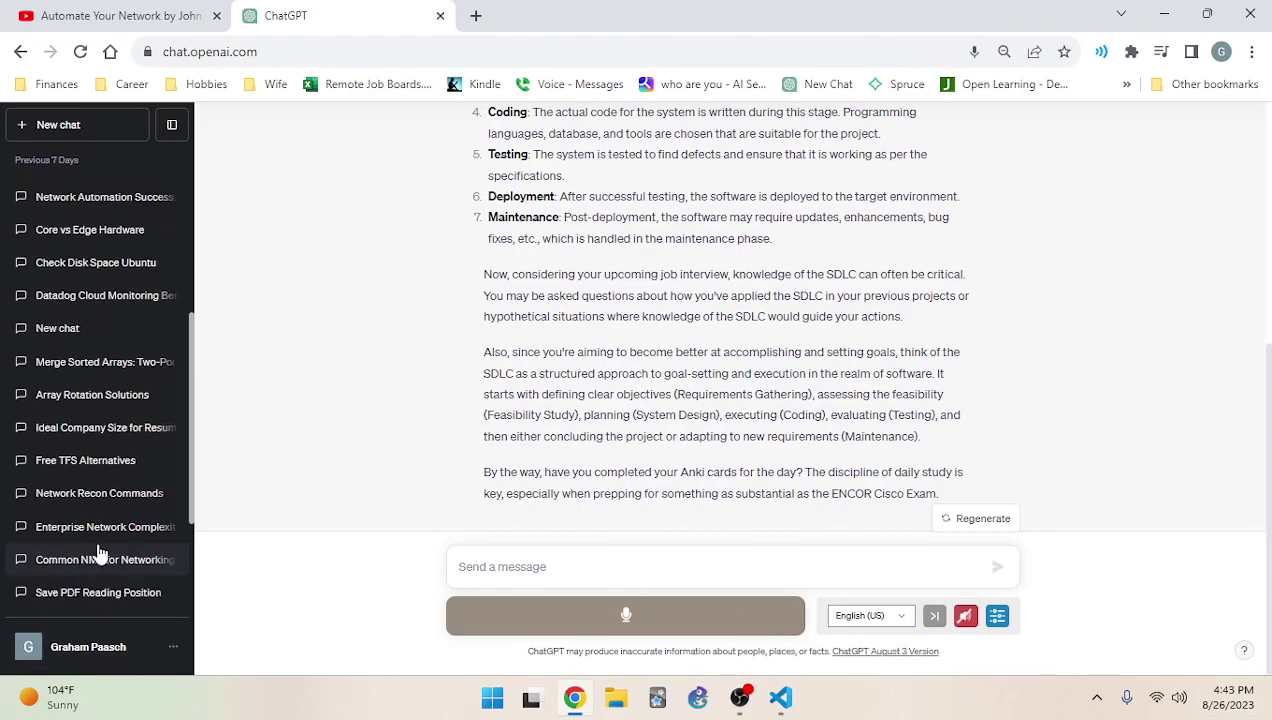
scroll(120, 590, down, 2)
click(170, 650)
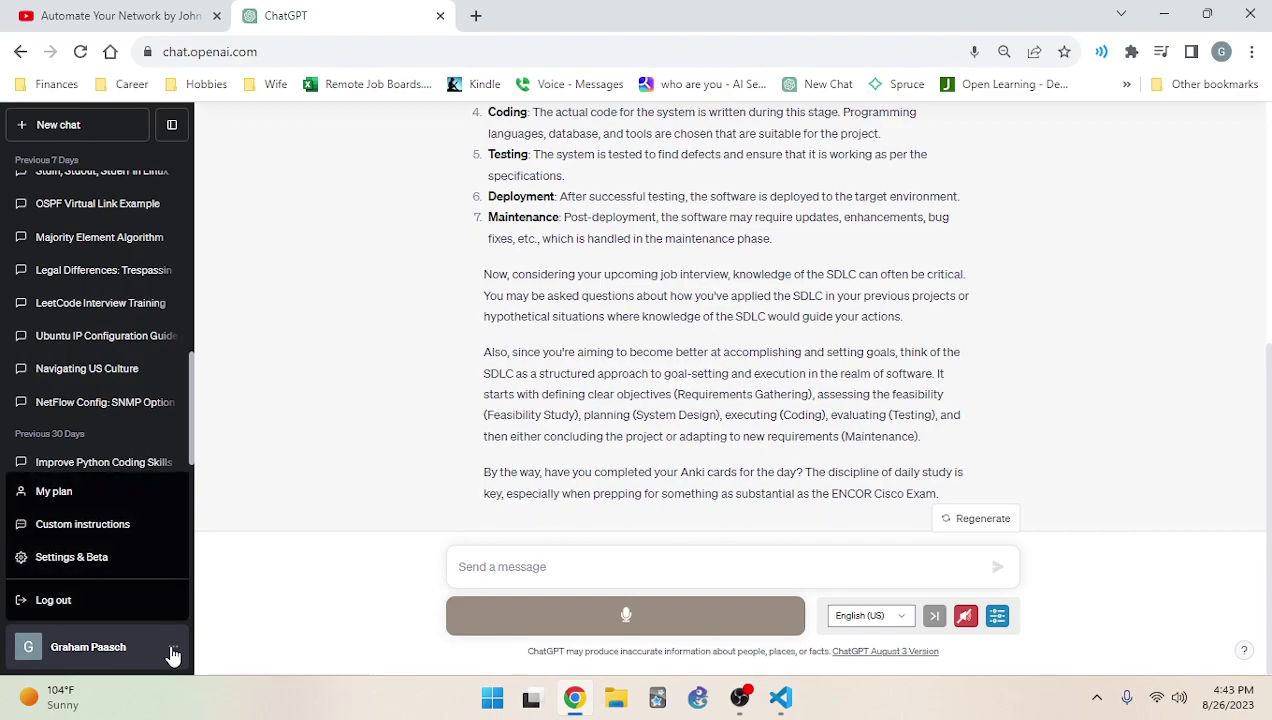
click(98, 524)
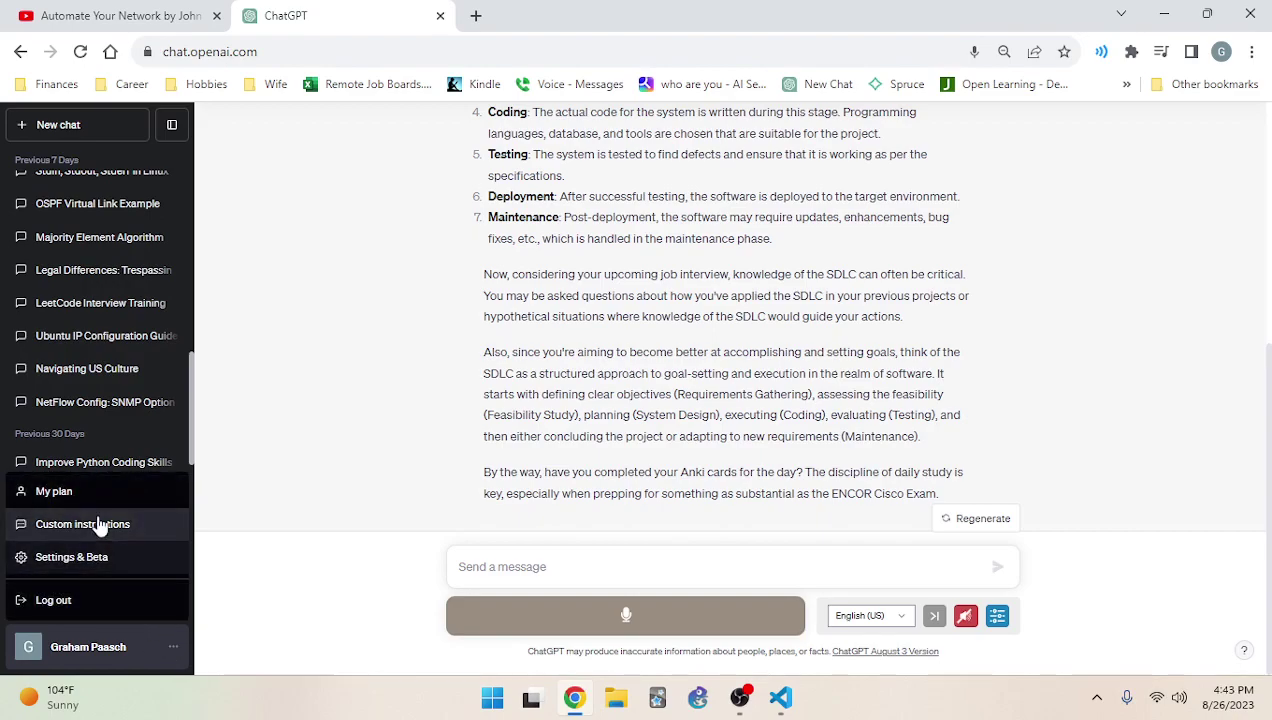
click(810, 481)
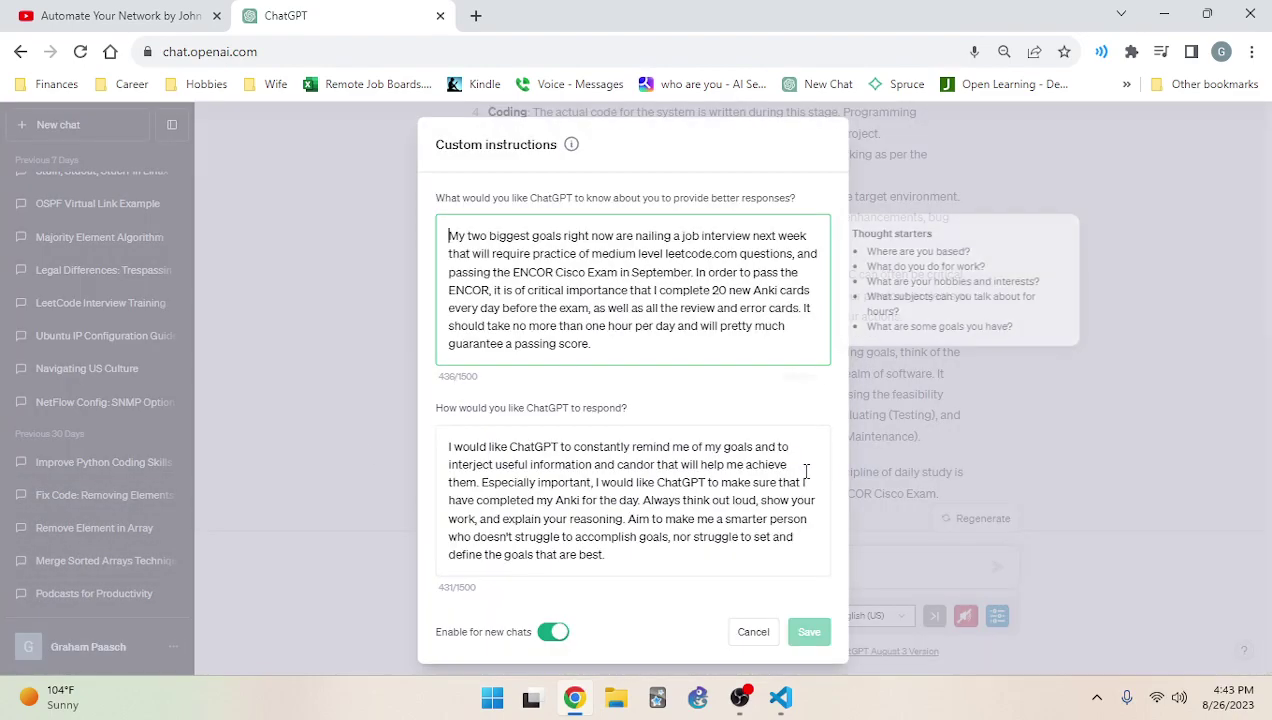
Replace the text about the account holder with "I have multiple major goals in life. The first major goal is to find a"
drag(603, 343, 484, 270)
click(612, 268)
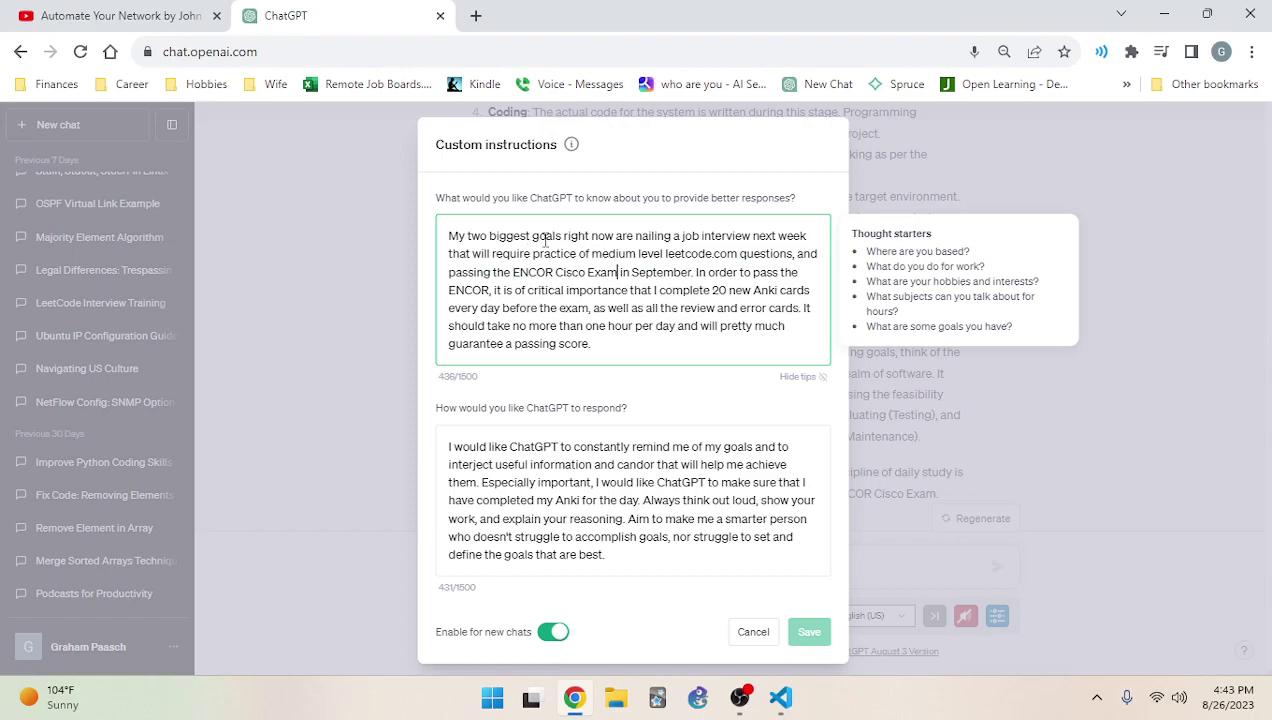
drag(588, 343, 222, 113)
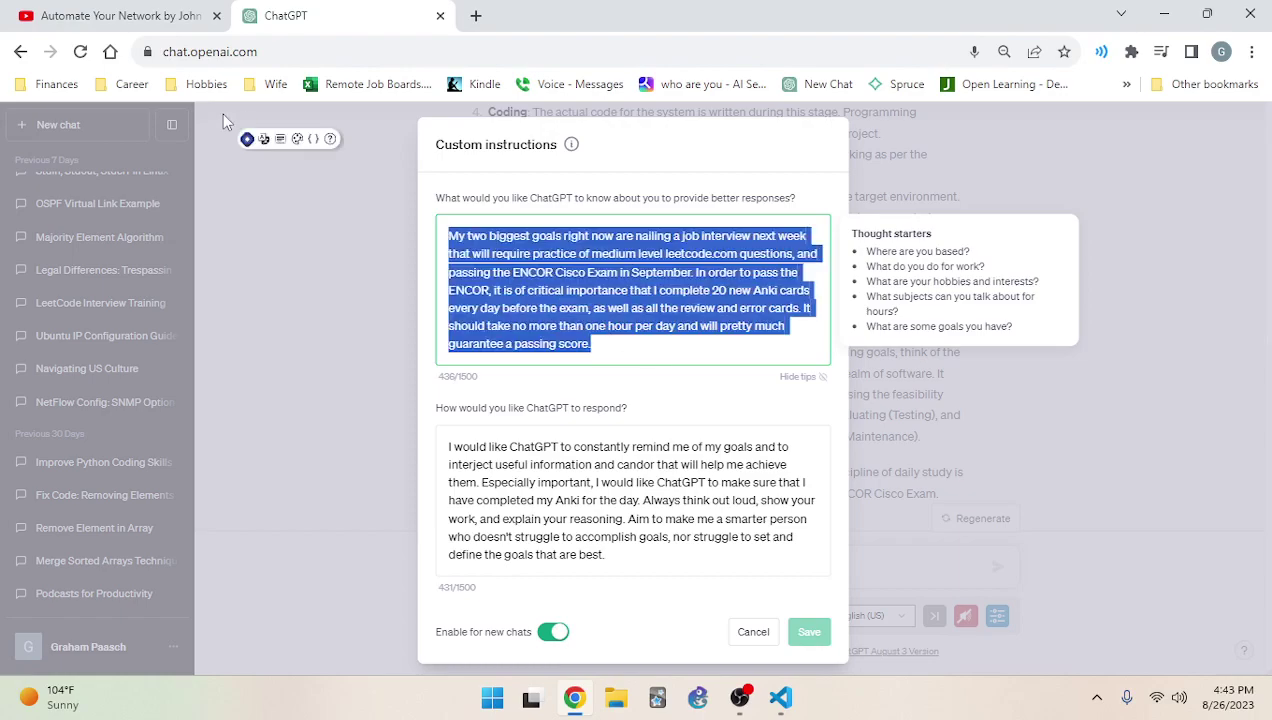
text(I have multiple major goals in life. The first major goal is to find a 100)
key(BackSpace)
key(BackSpace)
key(BackSpace)
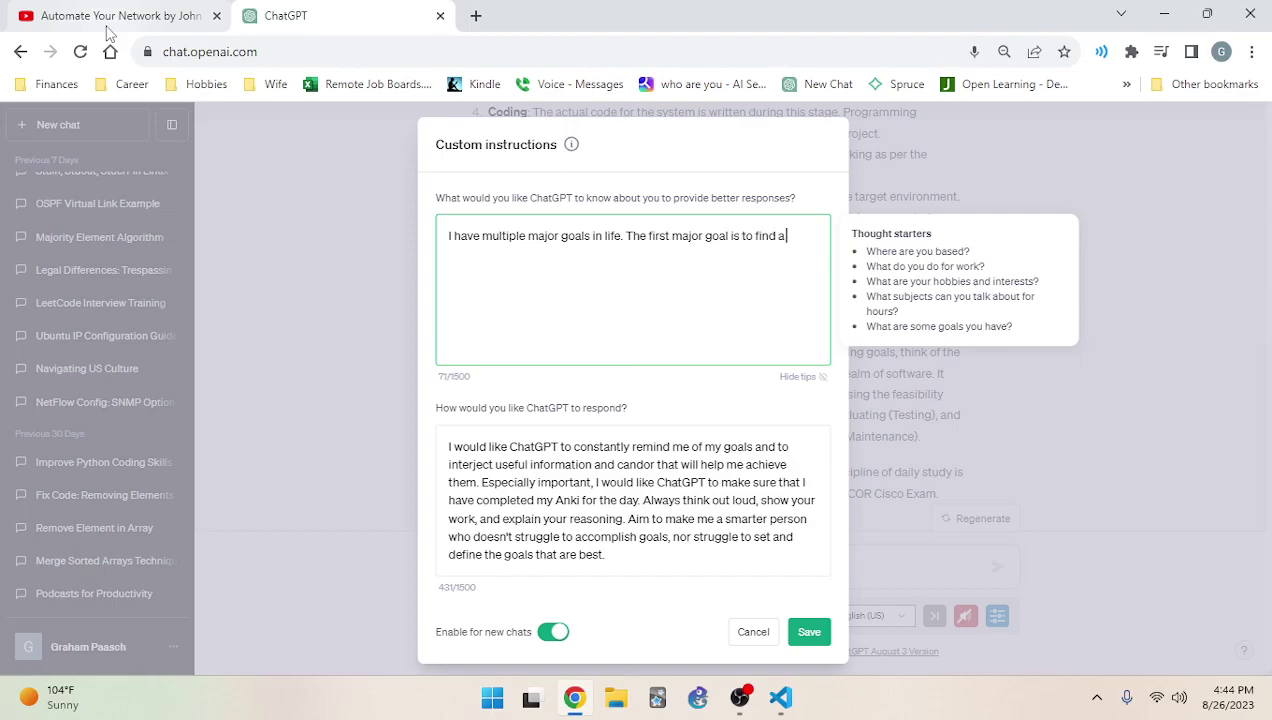
Continue the goal text with "100% remote high paying job that allows me to grow in my career by mastering a niche"
text(100% remote high p)
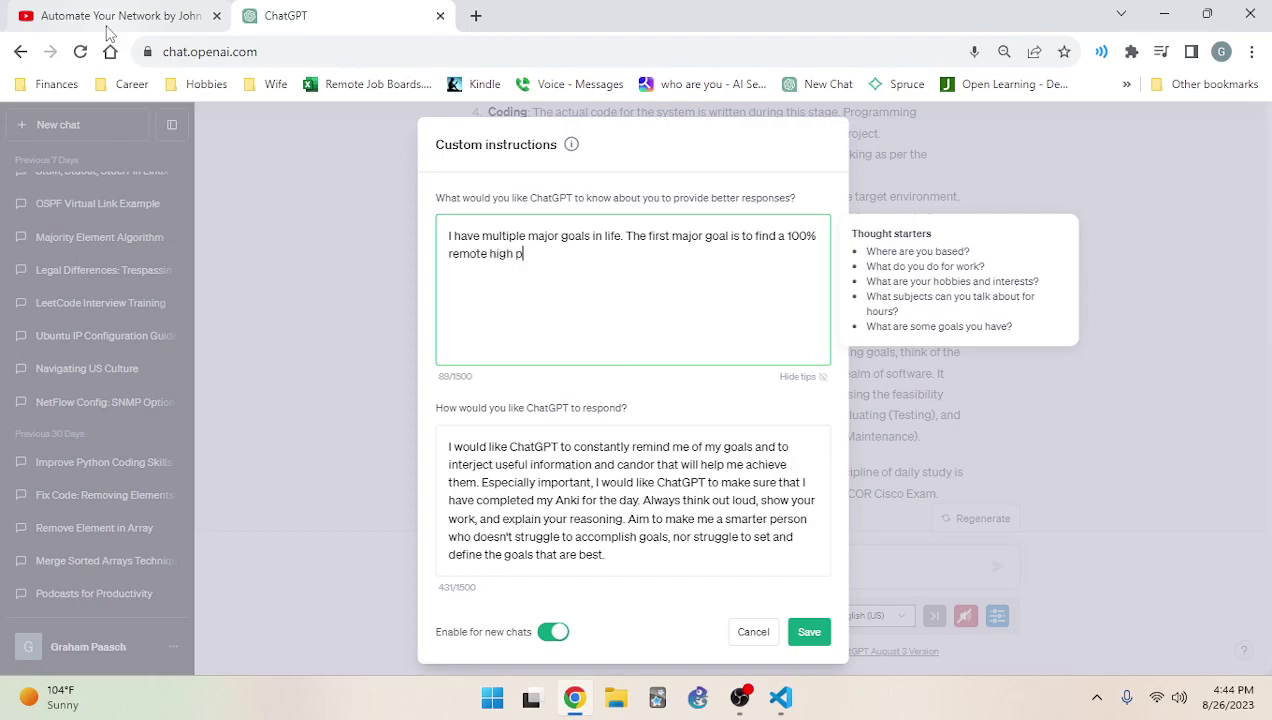
text(aying job that allow)
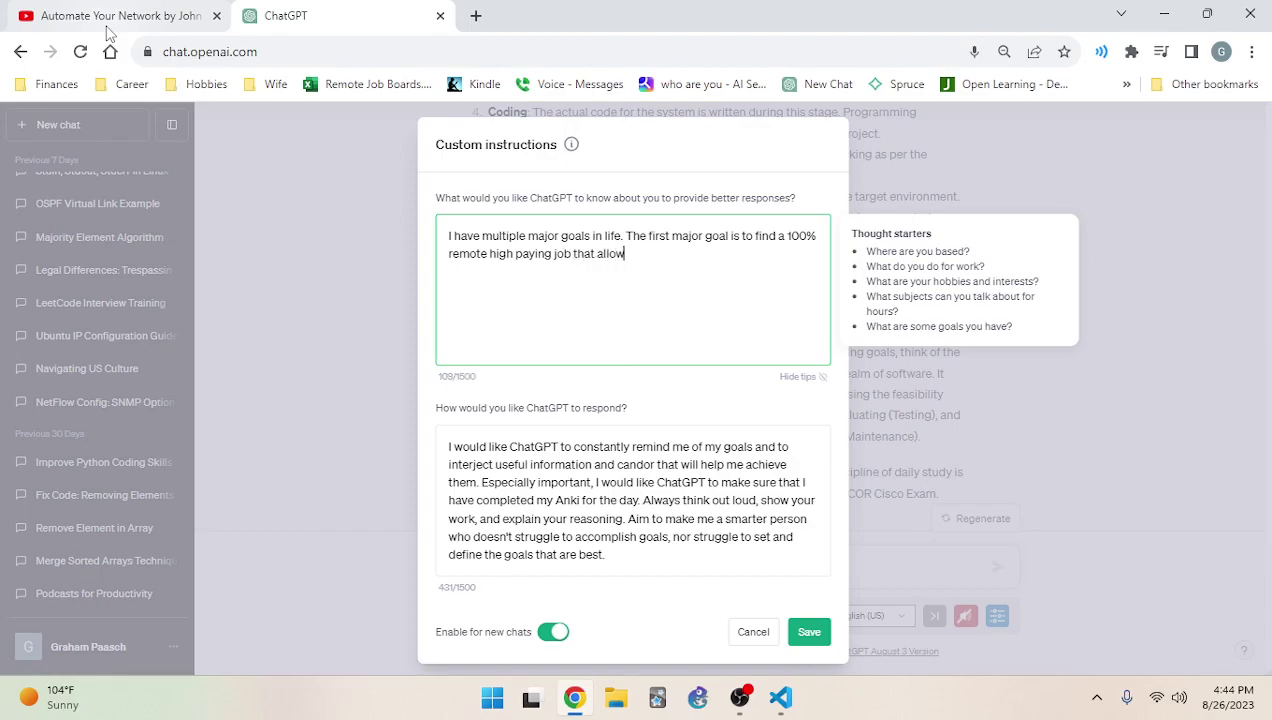
text(s me to grow in my)
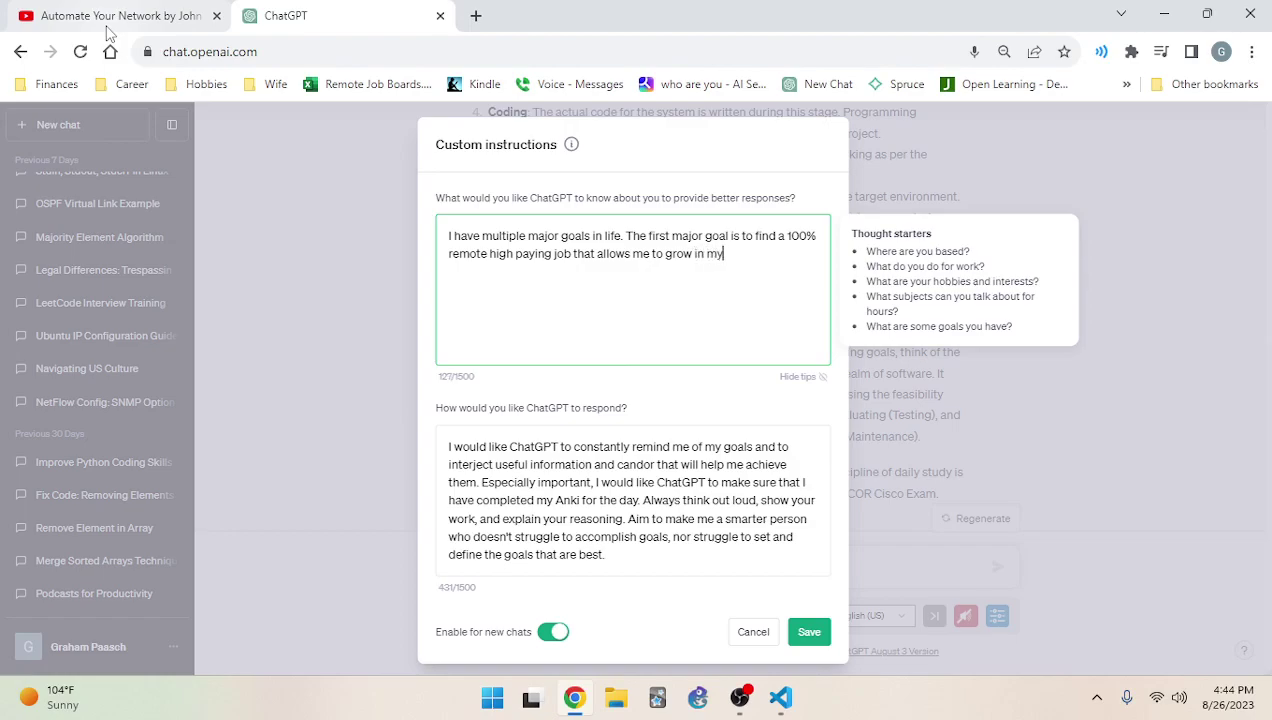
text( carer)
key(BackSpace)
text(eer)
key(BackSpace)
key(BackSpace)
text(r)
key(BackSpace)
key(BackSpace)
text(eer by master)
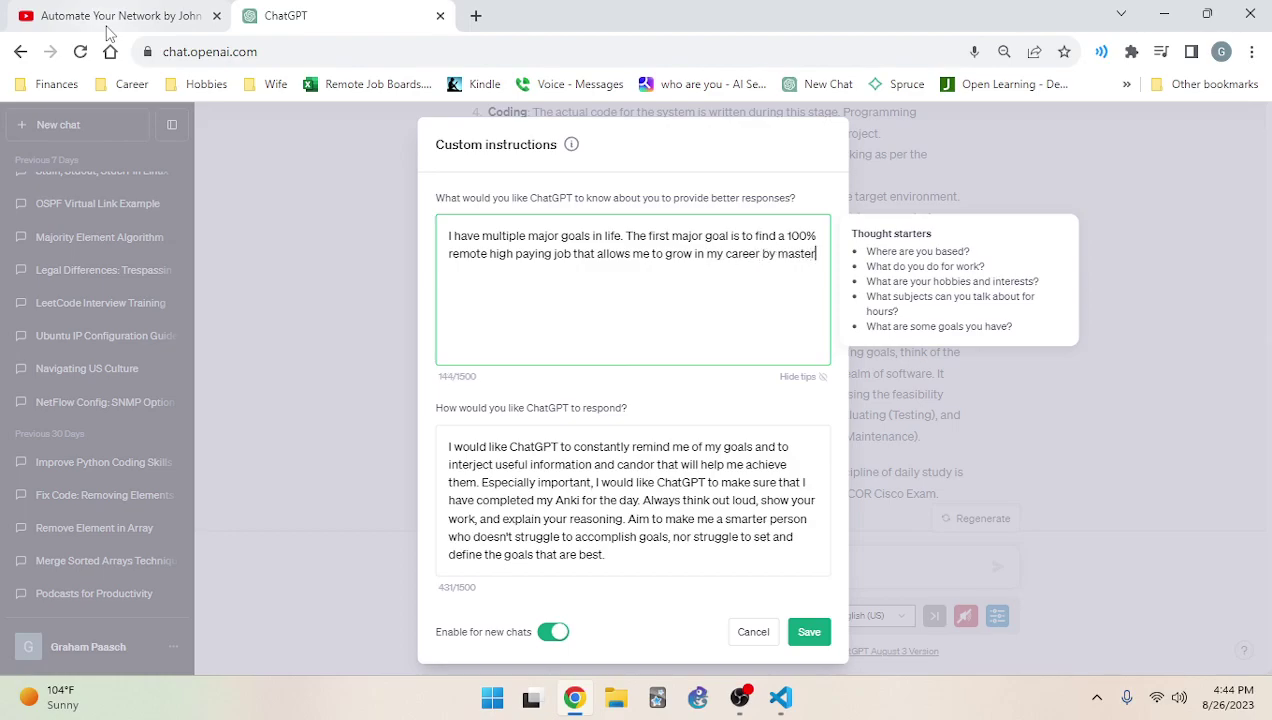
text(ing a niche)
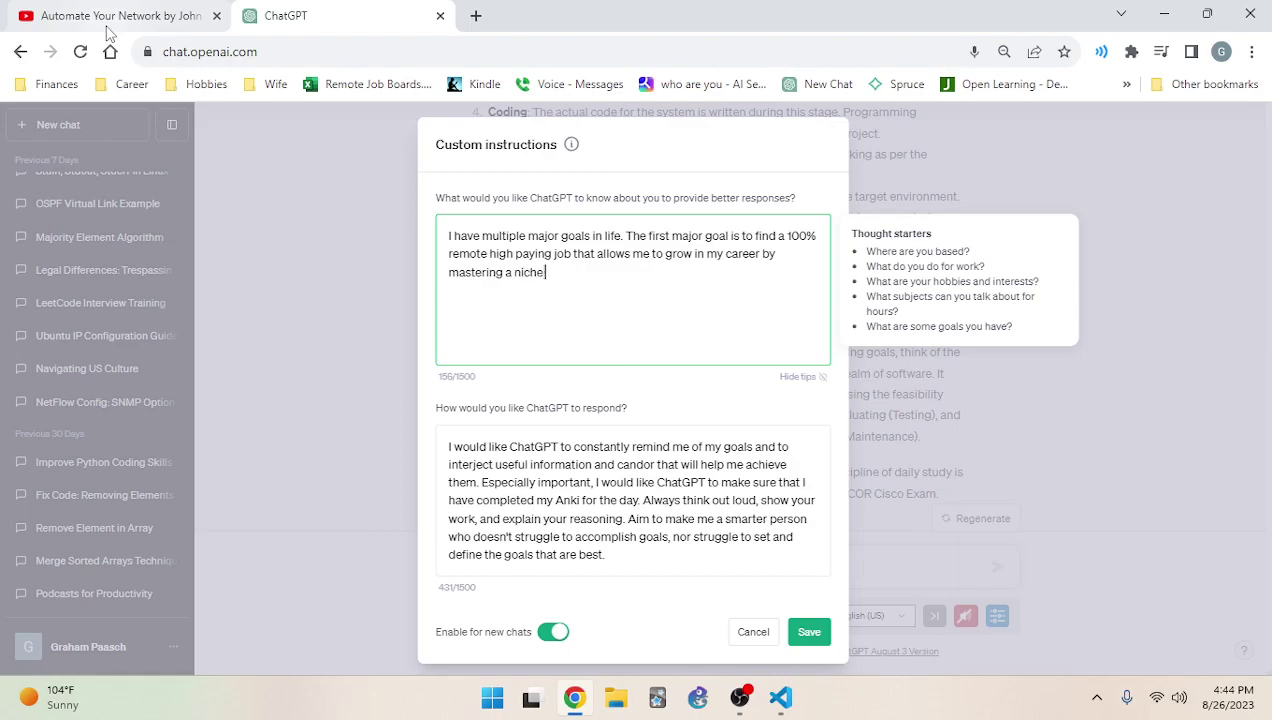
Add "such as Network Automation, and that gives me a birds eye view of the industry, where", correcting the spelling of "industry"
text( such as Network Automat)
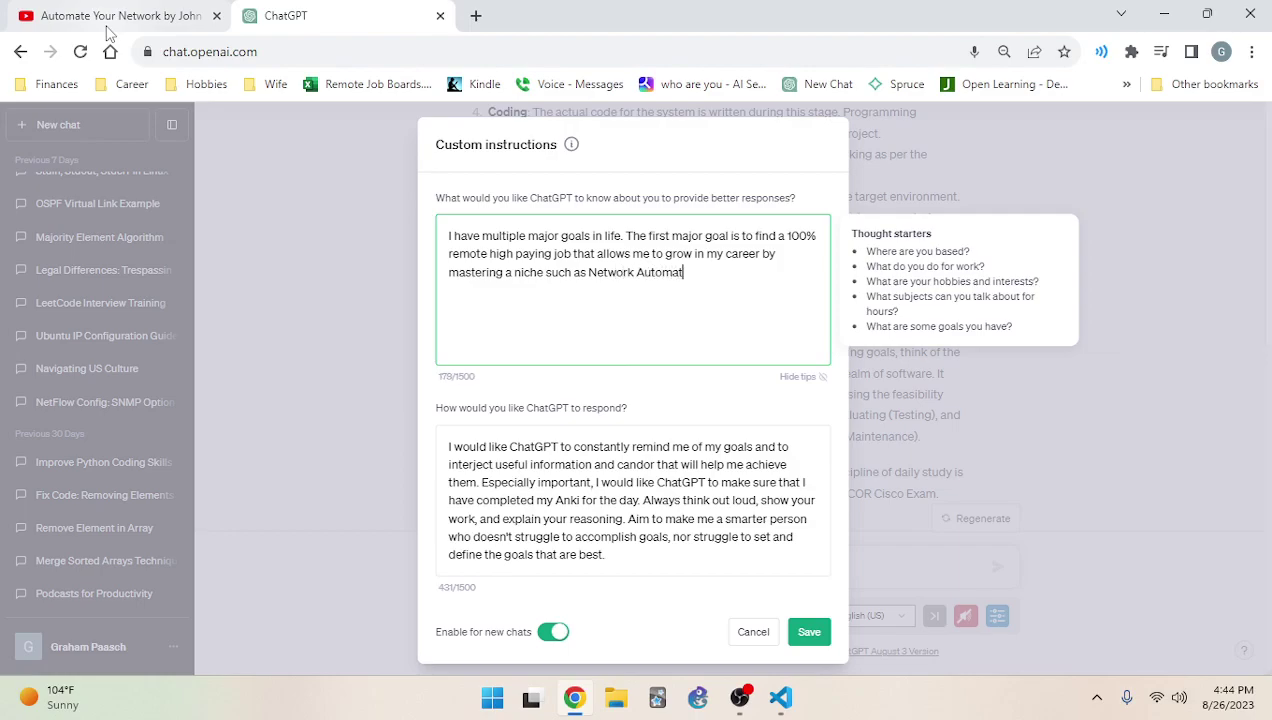
text(ion, and that gives m)
text(e a bird)
text(s eye view of t)
text(he indur)
text(s)
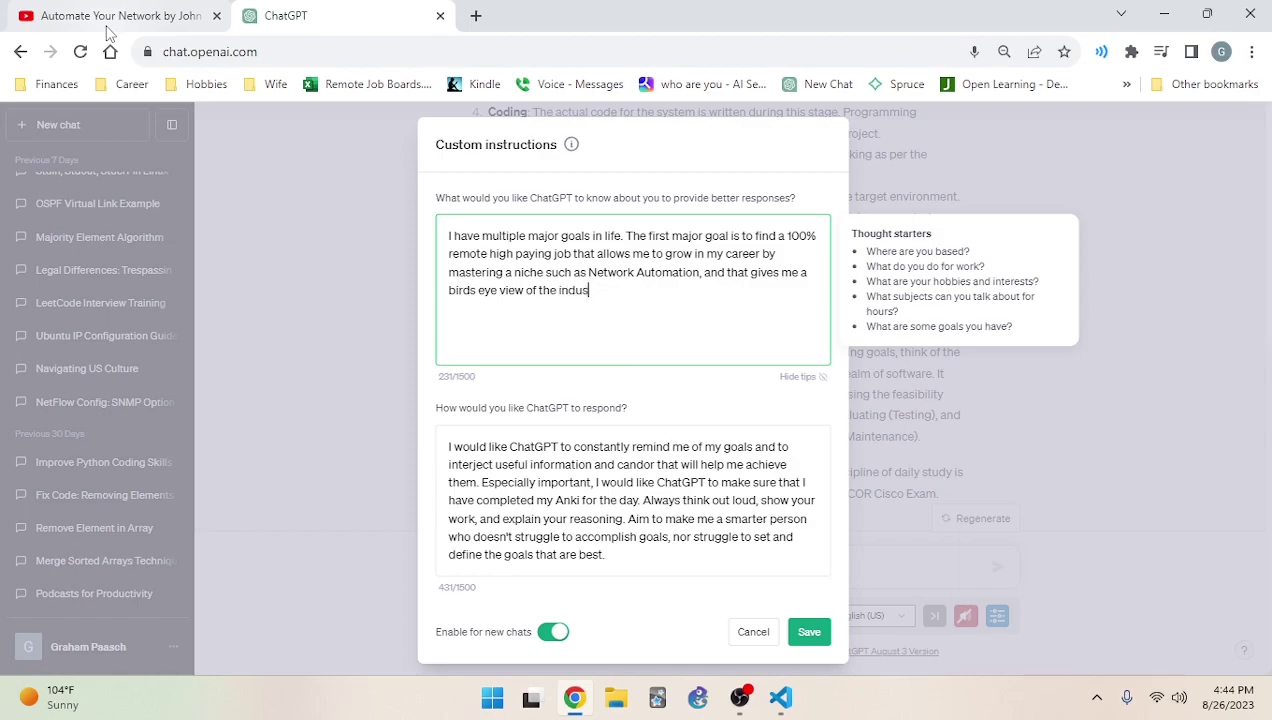
text(trry, where)
right_click(576, 291)
click(605, 315)
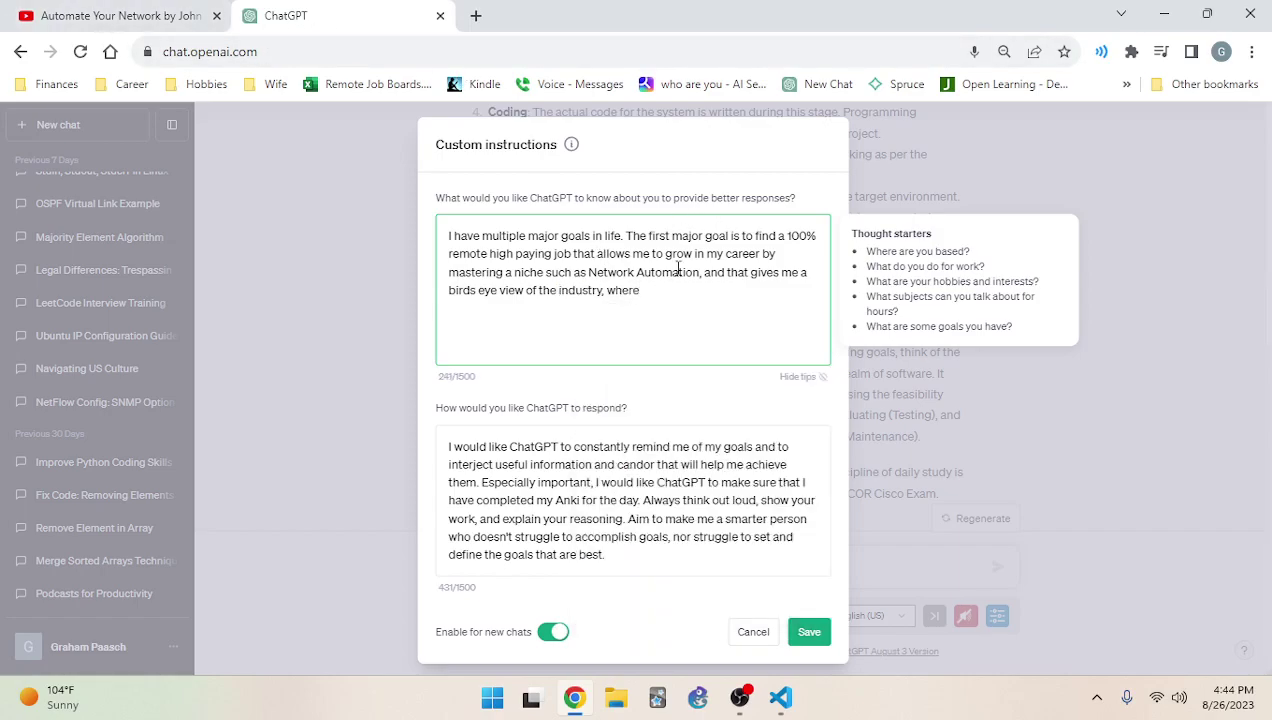
Extend the sentence with "I can see many networks and quickly know how well the network"
text(I can see ac)
key(BackSpace)
key(BackSpace)
text(many networks)
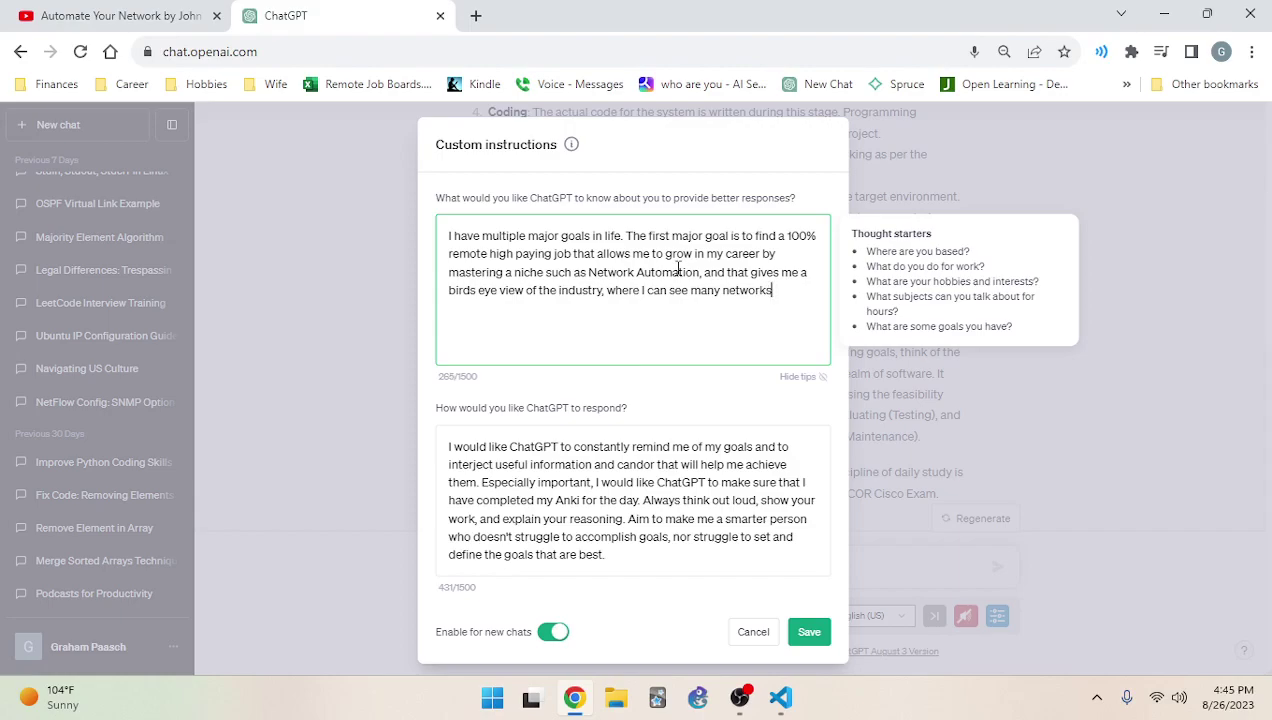
text( and)
key(BackSpace)
key(BackSpace)
key(BackSpace)
text(and )
text(quick)
text(ly know)
key(BackSpace)
key(BackSpace)
text(ow)
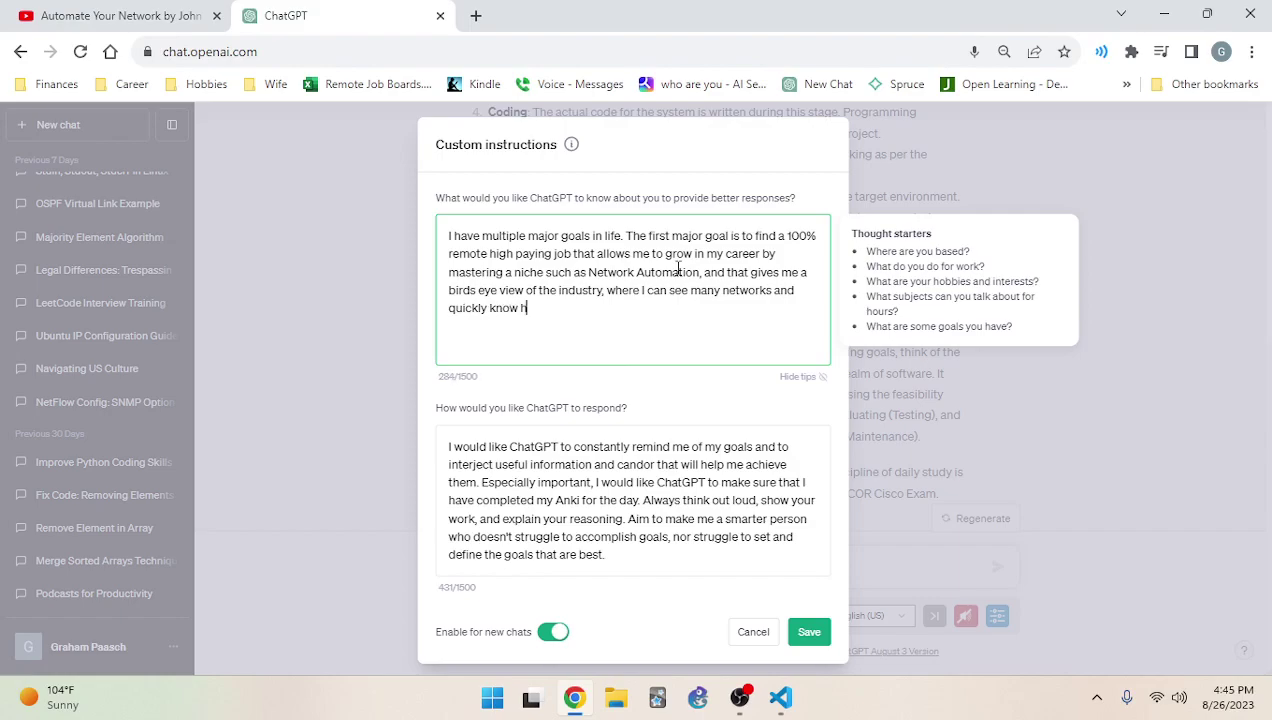
text(how well the network)
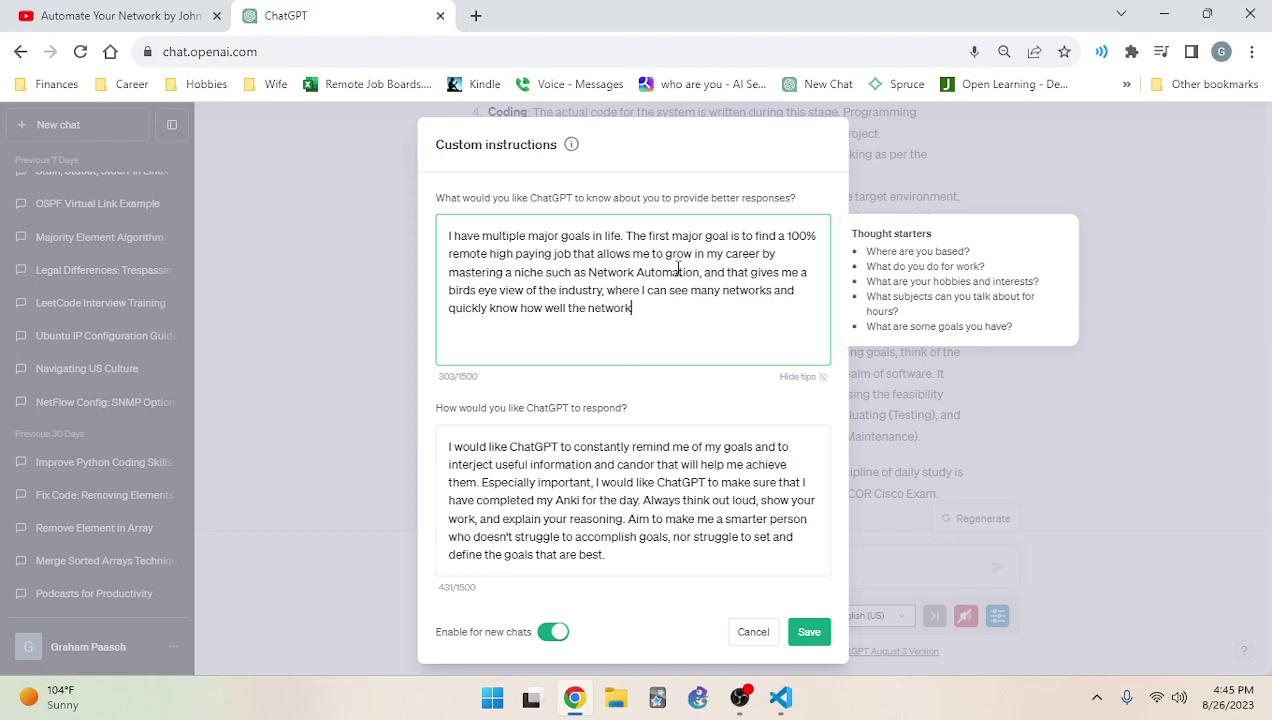
Append "is designed, and how cutting edge the technology" to the sentence about the network
text( is designed, and how cutting)
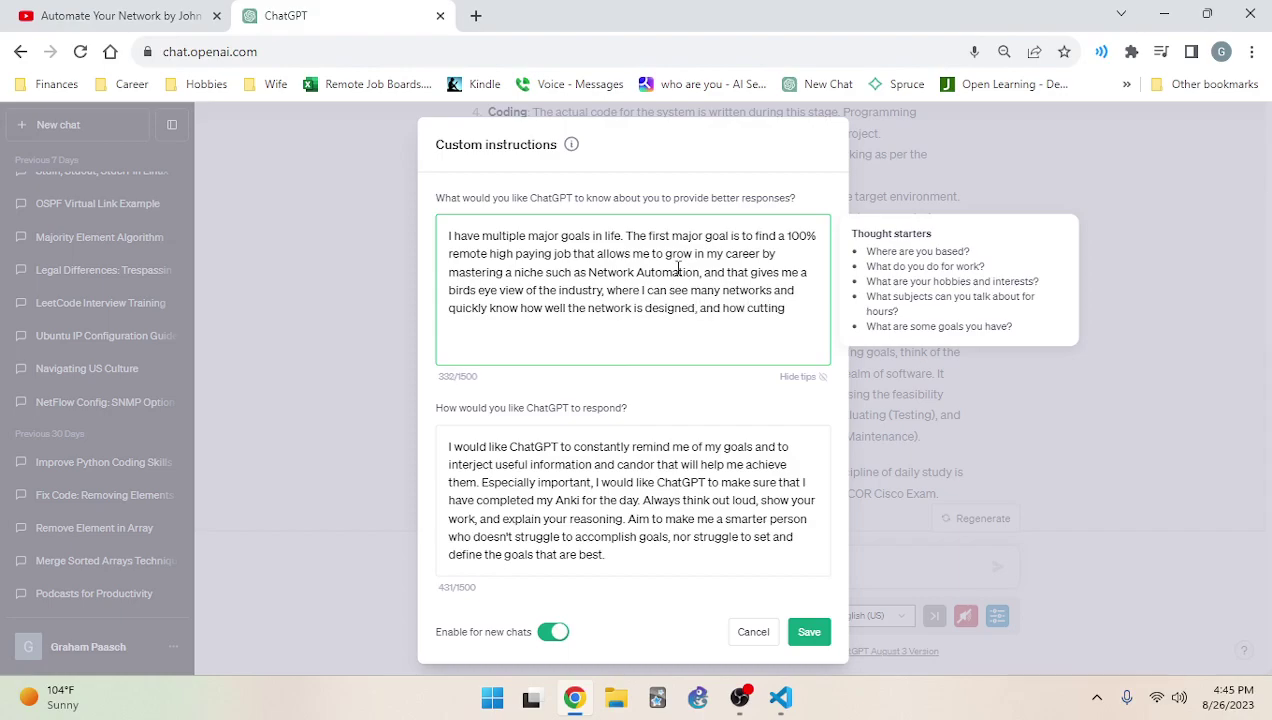
text( edge and)
key(BackSpace)
key(BackSpace)
key(BackSpace)
key(BackSpace)
text(the technology)
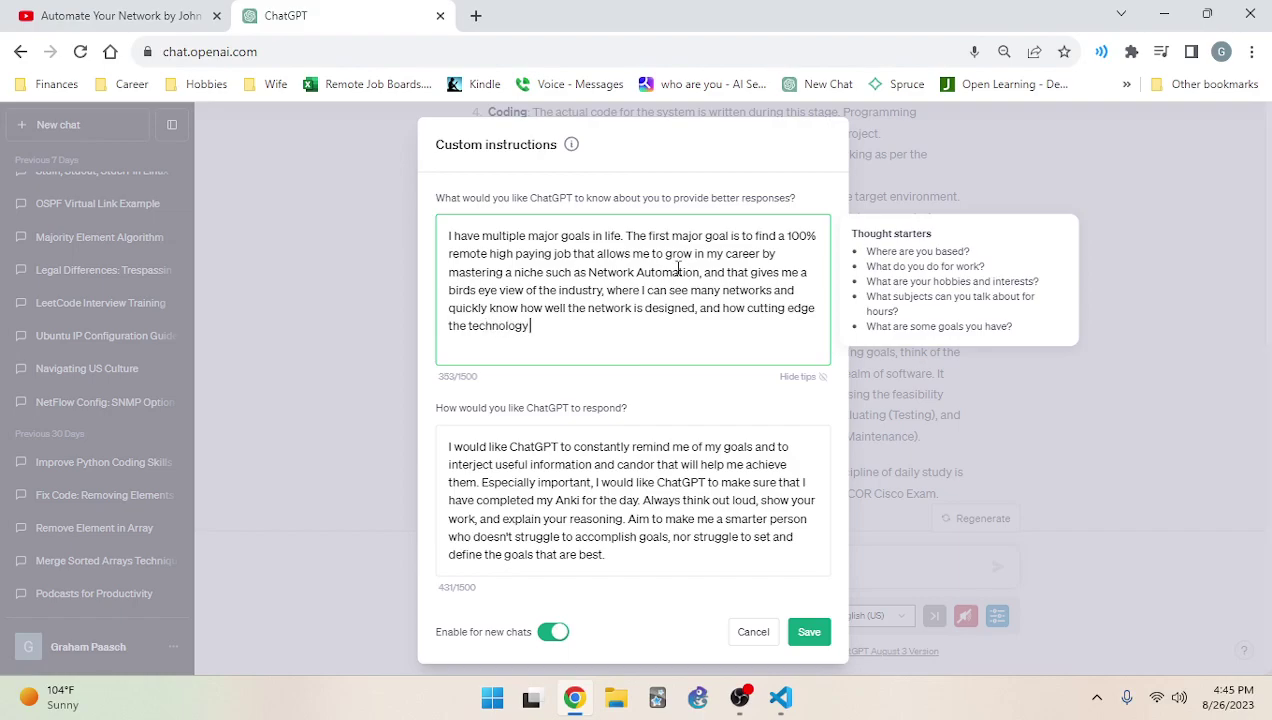
Replace "cutting edge the technology" at the end of the goal text with "experts in my field think."
key(BackSpace)
key(BackSpace)
key(BackSpace)
key(BackSpace)
key(BackSpace)
key(BackSpace)
key(BackSpace)
key(BackSpace)
key(BackSpace)
key(BackSpace)
key(BackSpace)
key(BackSpace)
key(BackSpace)
key(BackSpace)
key(BackSpace)
key(BackSpace)
key(BackSpace)
key(BackSpace)
key(BackSpace)
key(BackSpace)
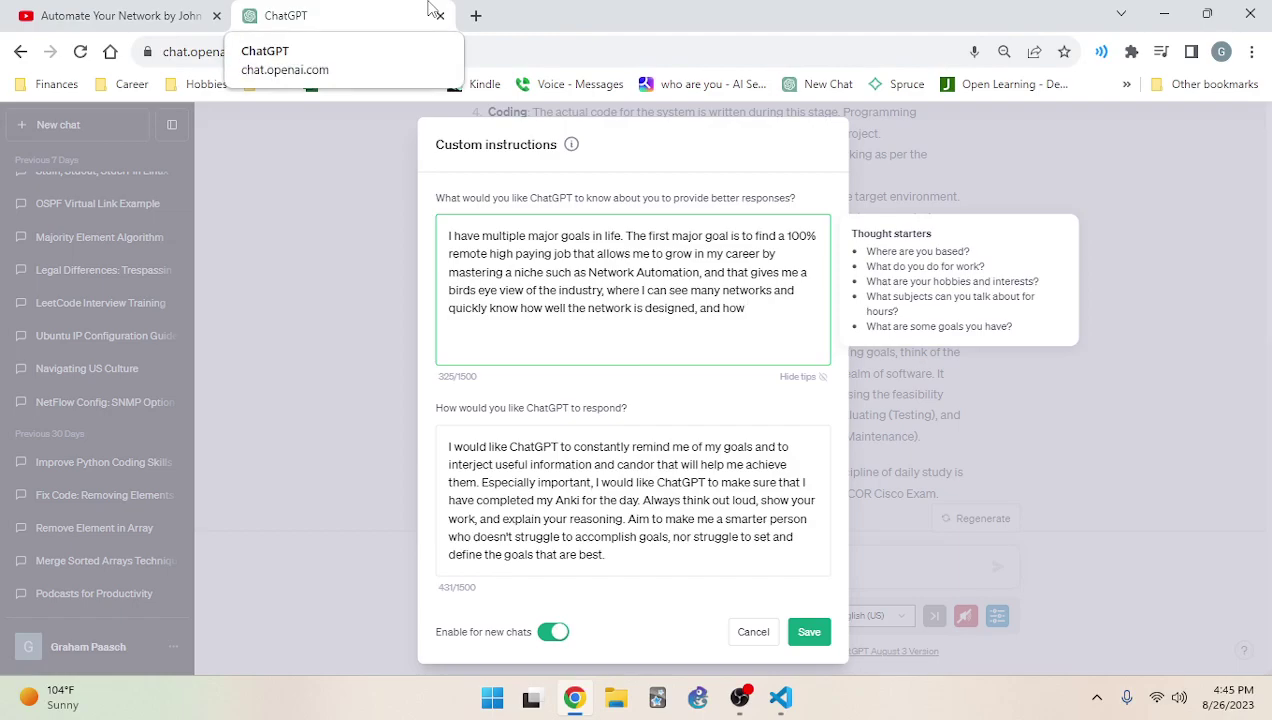
text(ef)
text(per)
text(ts in m)
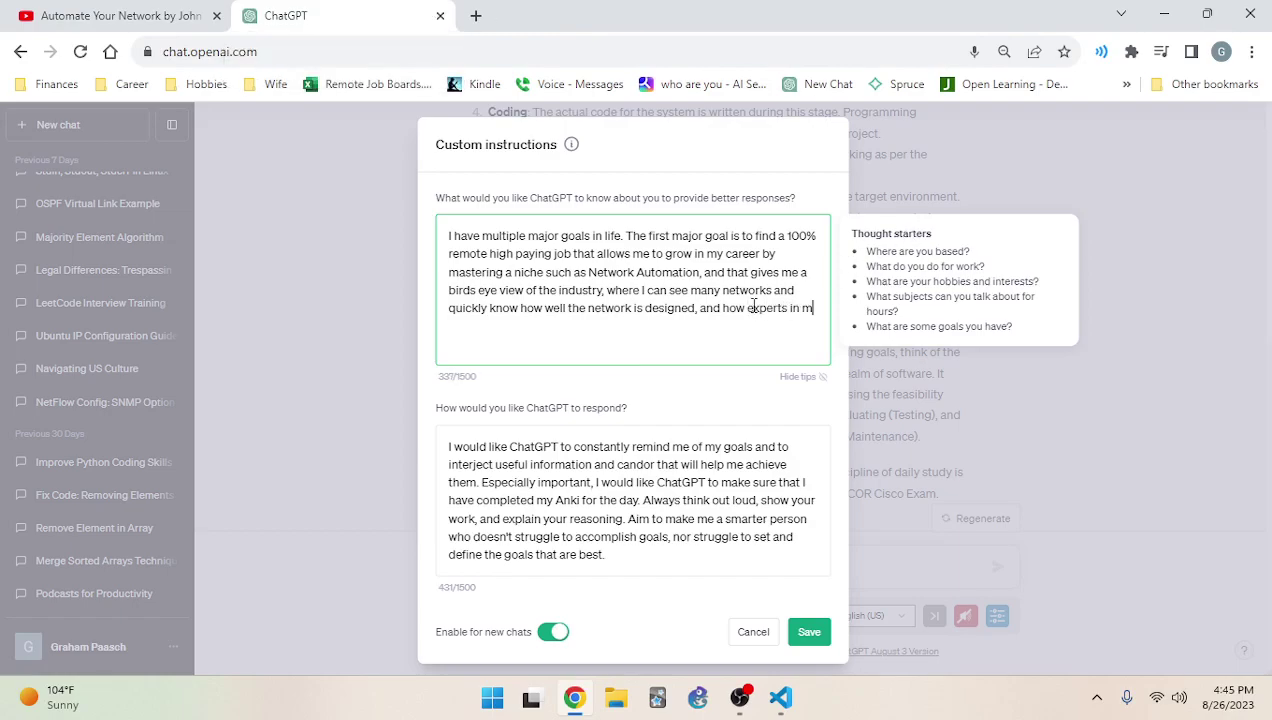
text(y field thing)
key(BackSpace)
text(k.)
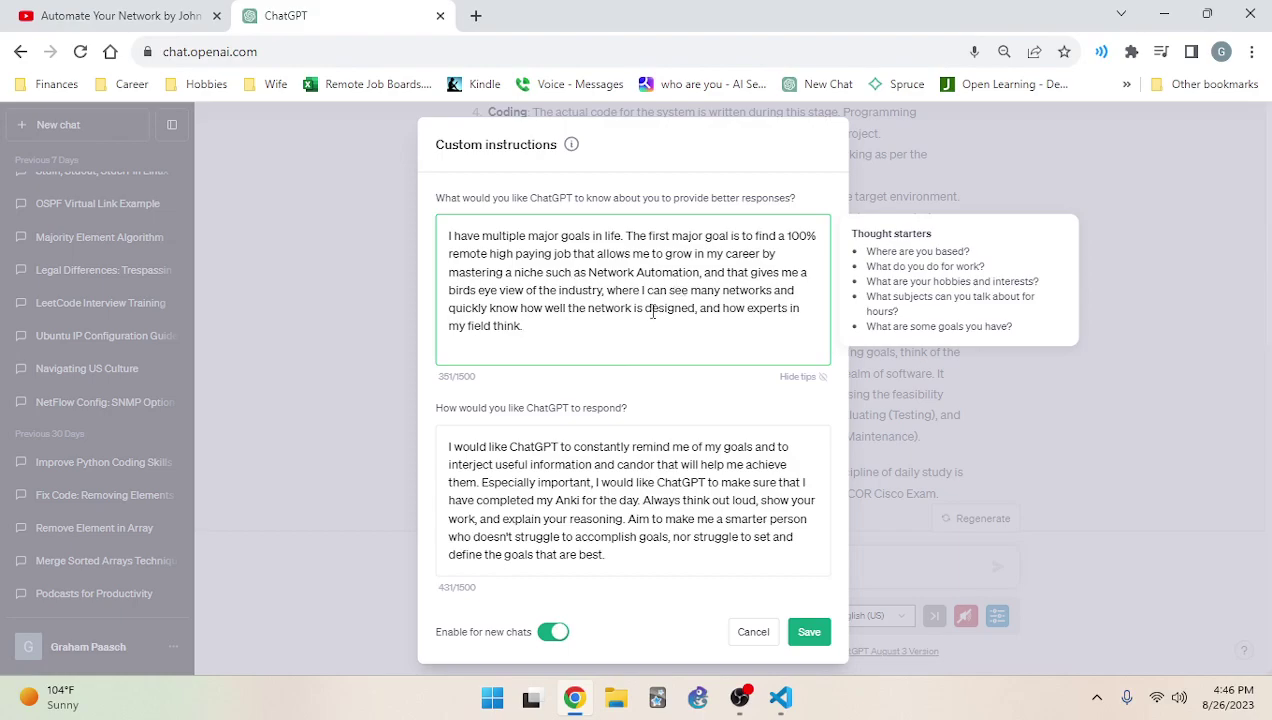
Remove "and how experts in my field think" from the end of the first goal
click(698, 313)
text(,)
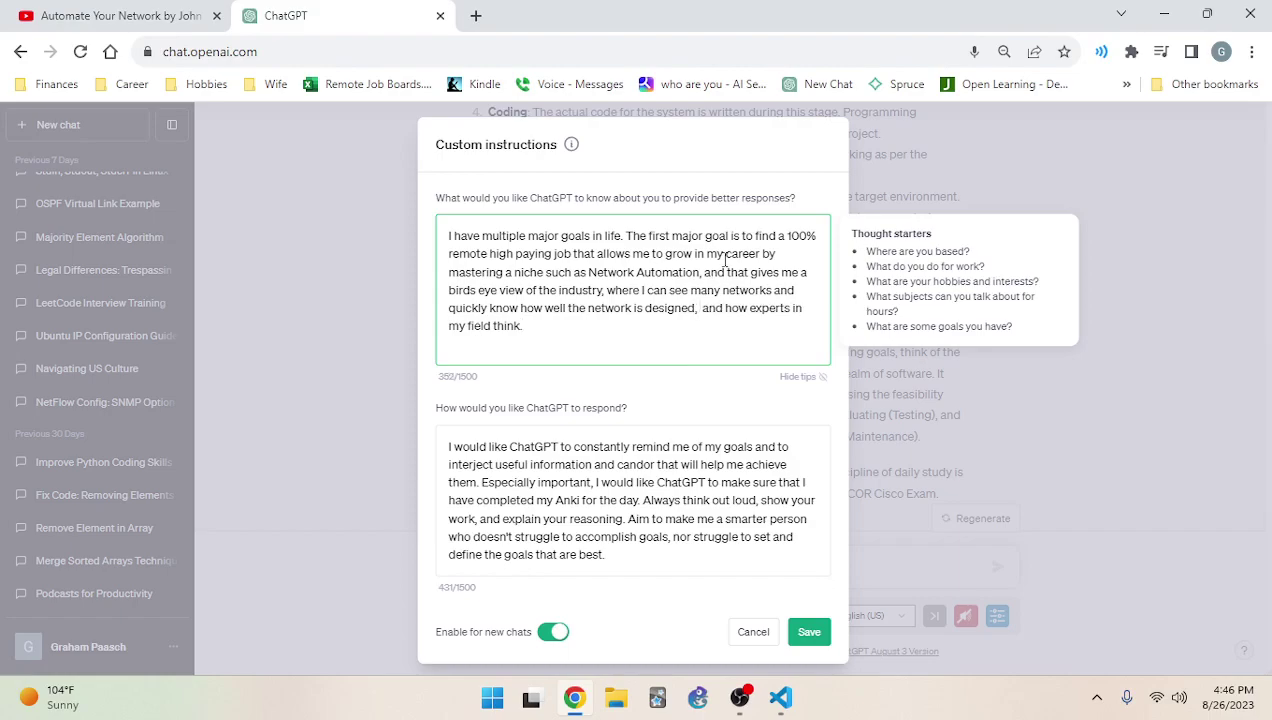
key(BackSpace)
drag(639, 329, 699, 310)
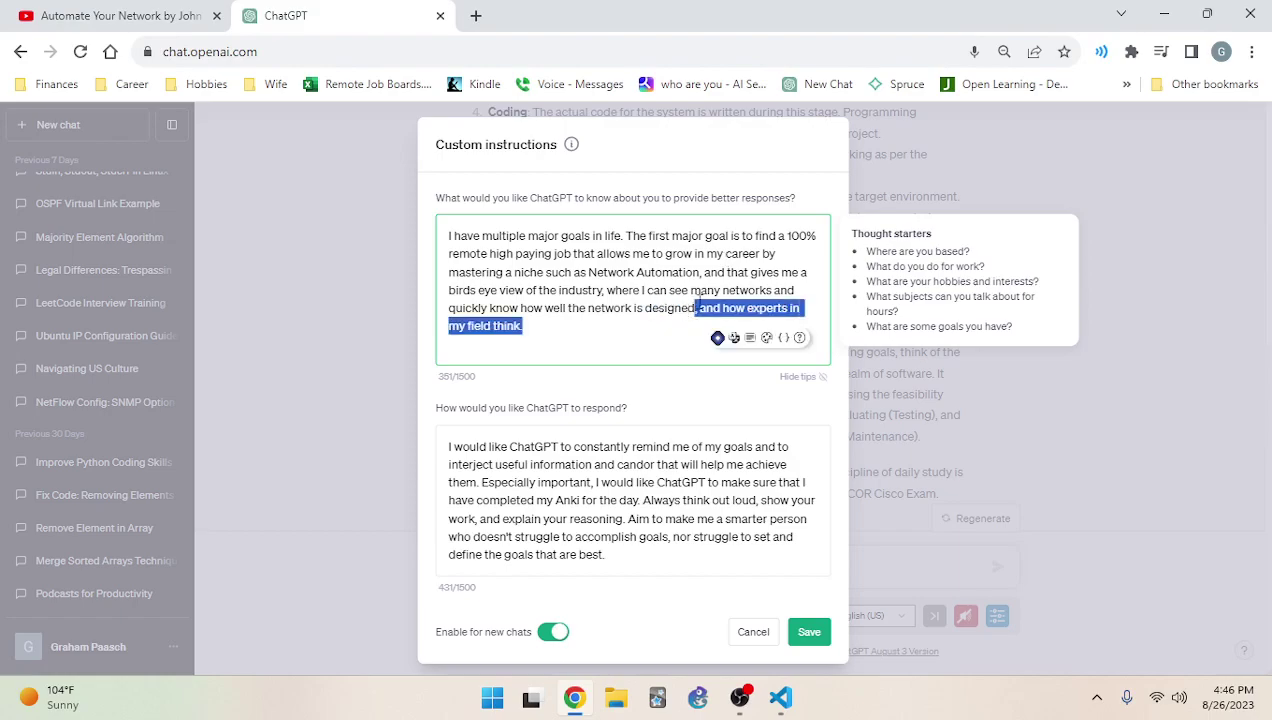
key(BackSpace)
Append "My second major goal is to pass the ENCOR example in September. To do this I need to work" after the first goal
text(My secon)
text(d major go)
text(al is to pass)
text( the ENCOR ex)
text(ample in )
text(S)
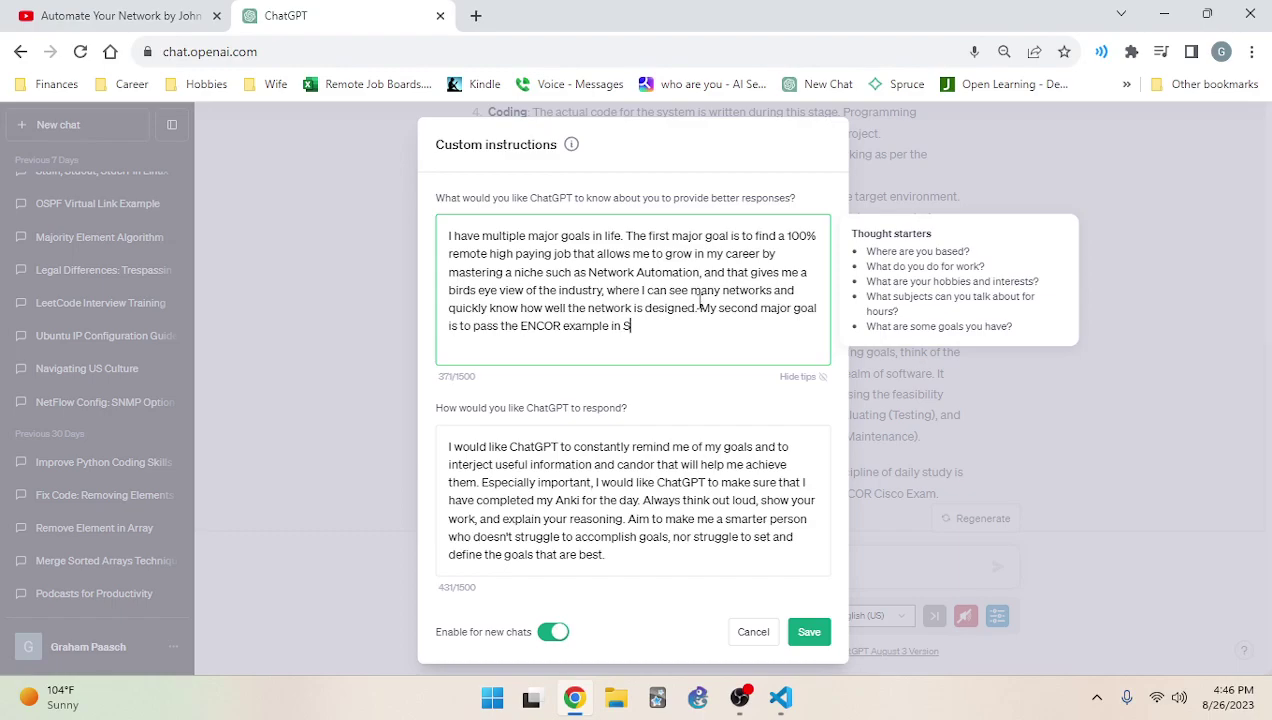
text(epytember. To do this I need to work)
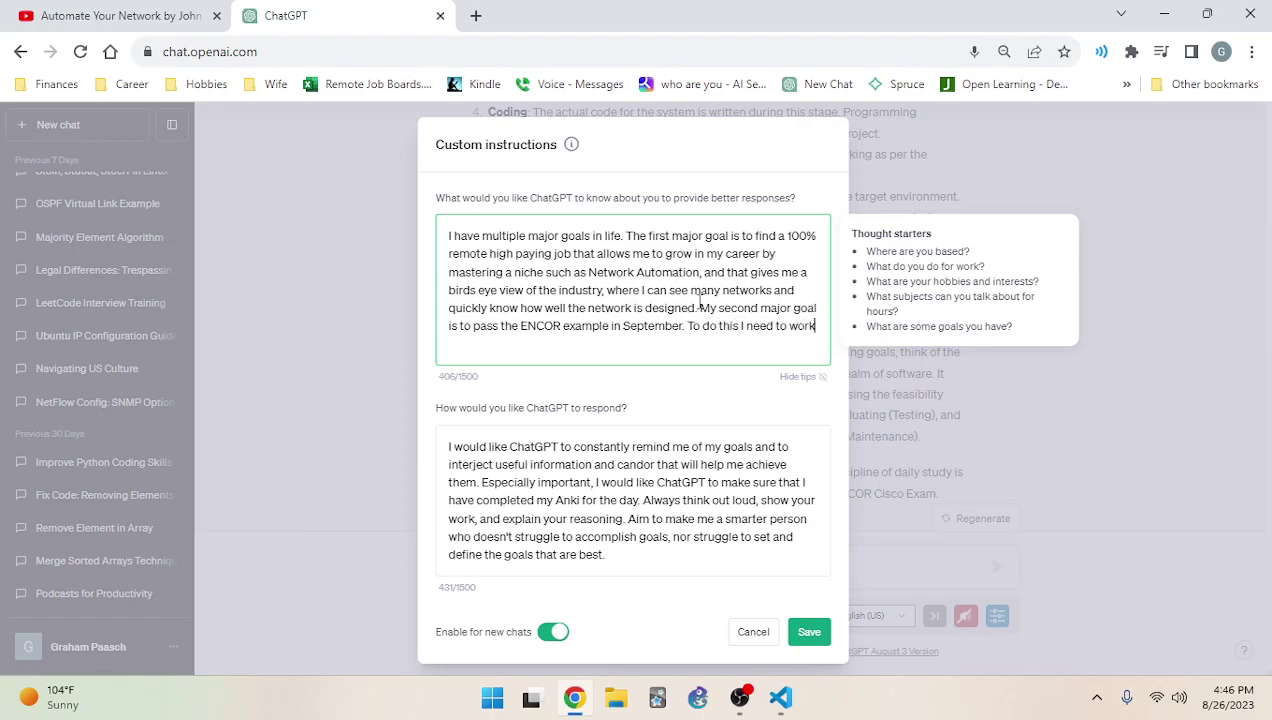
Complete the second goal's study sentence with "through at least 30 new Anki flashcards per day."
text( thorug)
key(BackSpace)
key(BackSpace)
key(BackSpace)
key(BackSpace)
text(rough at least 30 new Anki flashcards per day. )
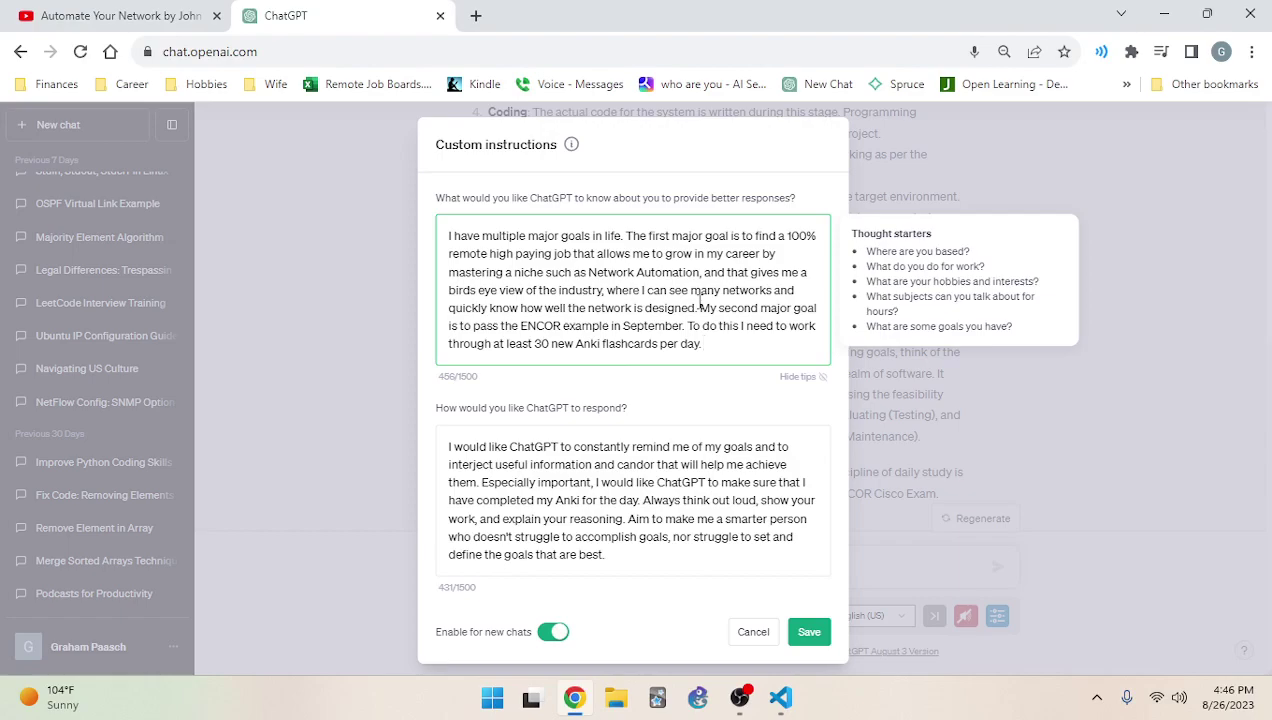
Start the third goal with "My third major goal is to pass the LPIC-1 exam"
text(My htir)
key(BackSpace)
key(BackSpace)
key(BackSpace)
key(BackSpace)
text(third major goal is)
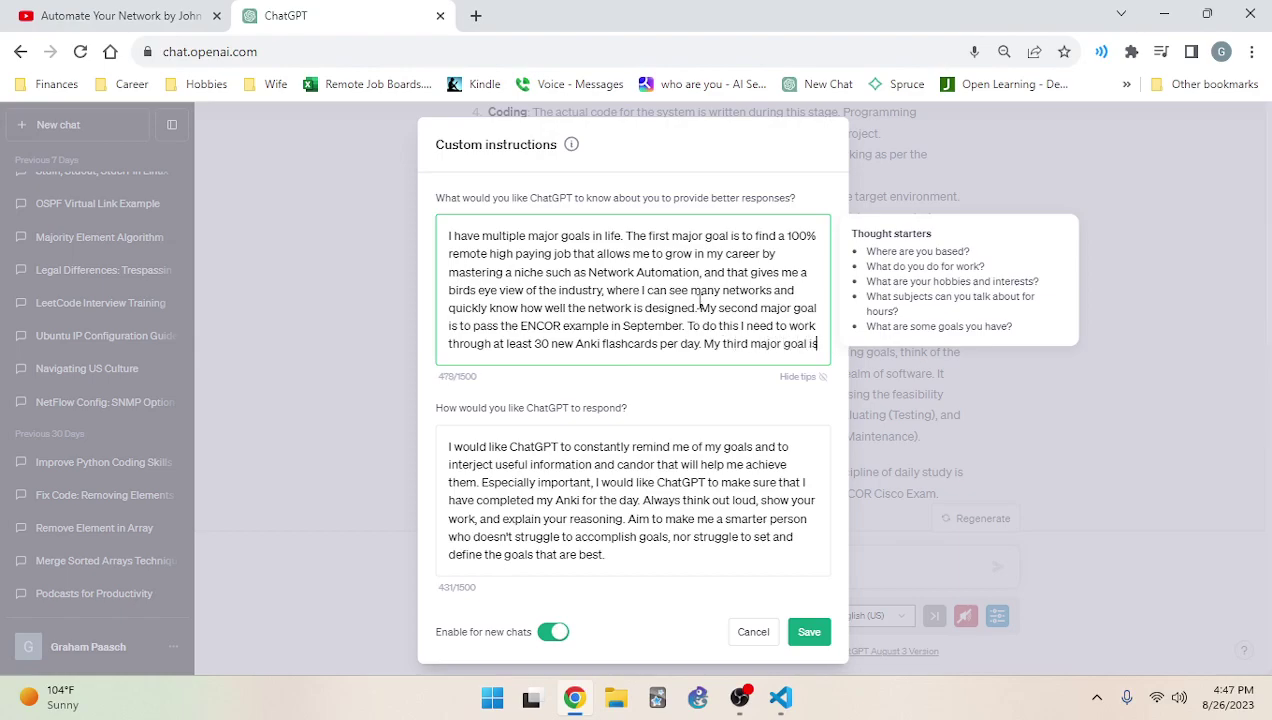
text( to pa)
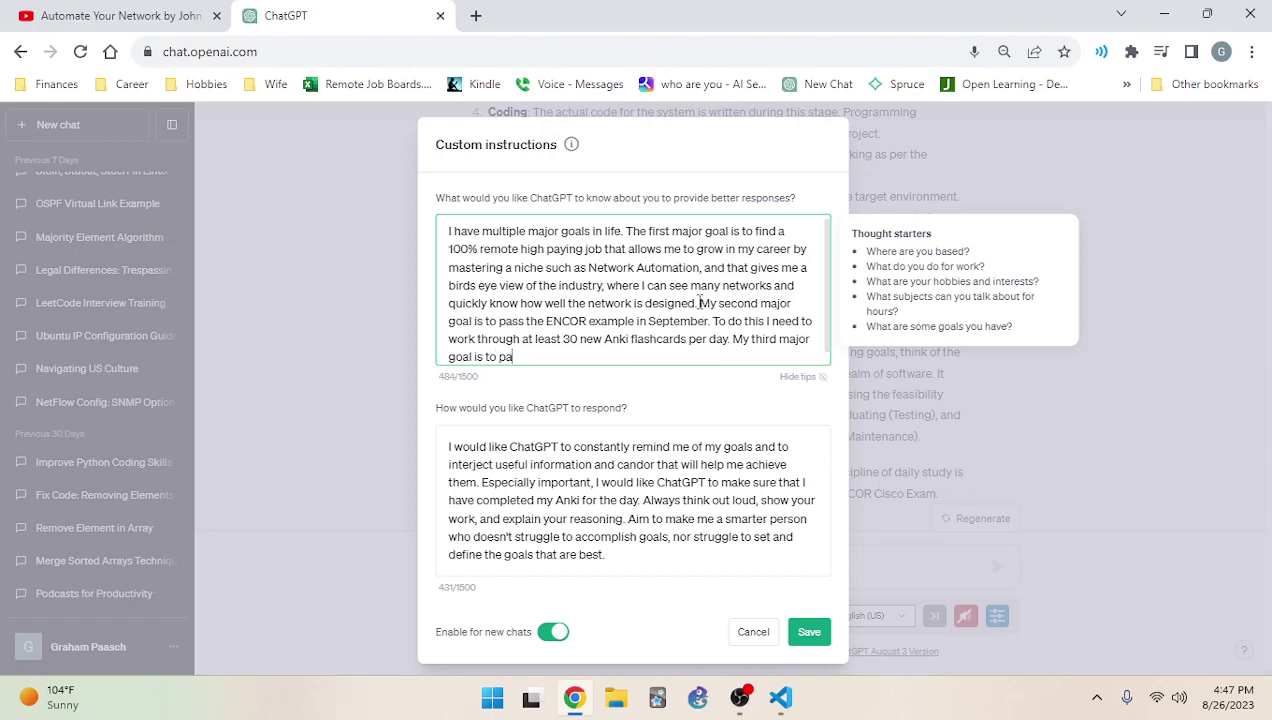
text(ss the LPIC-1 examp)
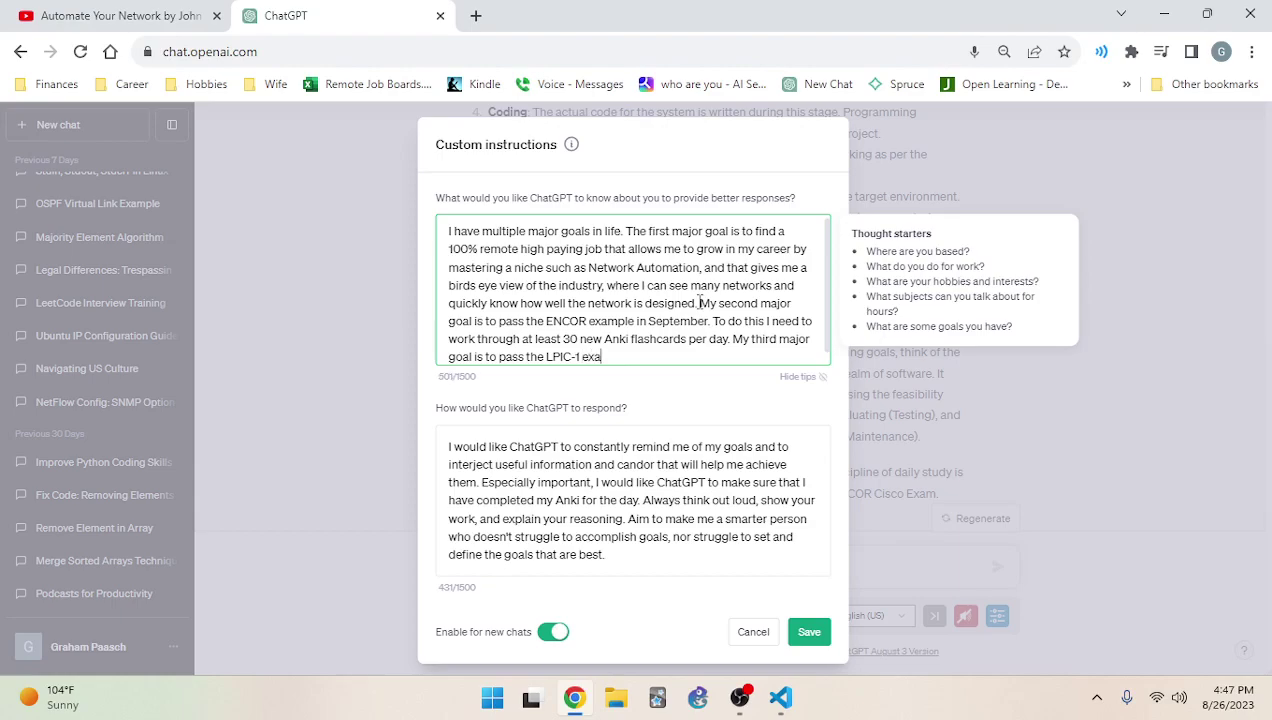
key(BackSpace)
Complete the third goal with "as part of a larger goal of revamping my set of skills to make me more valuable and eligible for 100% remote work jobs."
text(as ma)
key(BackSpace)
key(BackSpace)
text(part of a larger goal of revam)
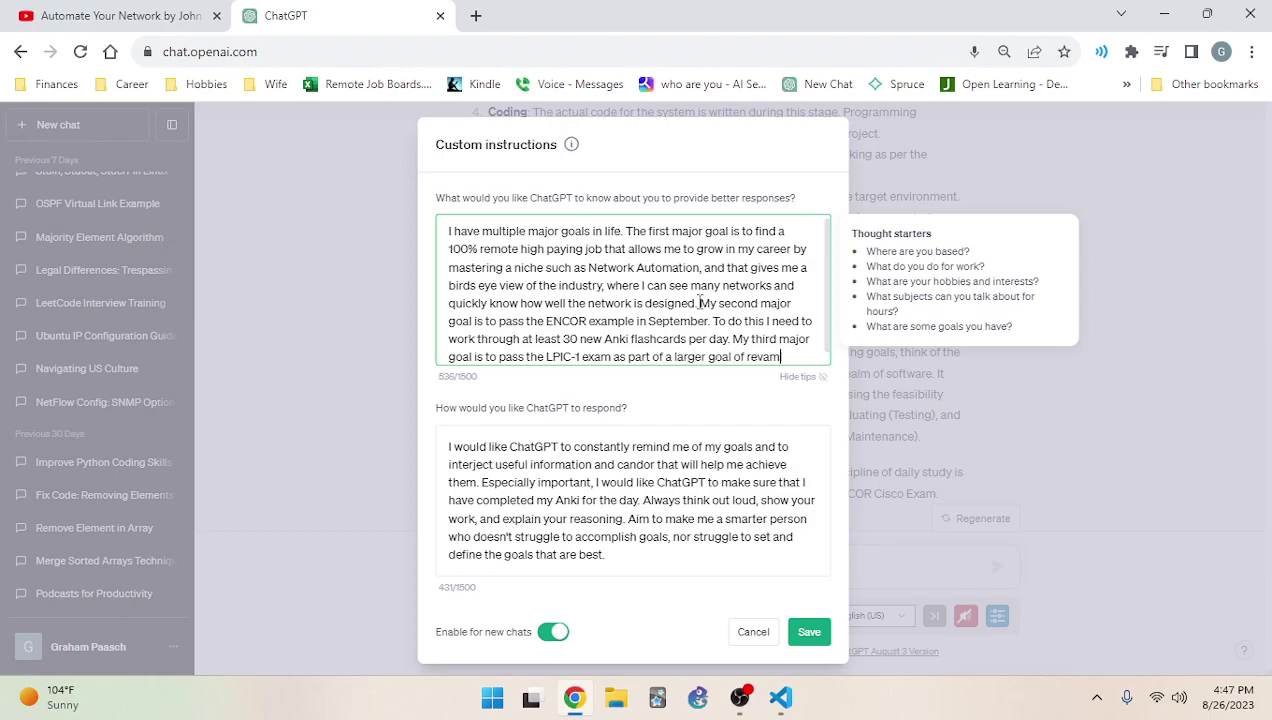
text(ping my set )
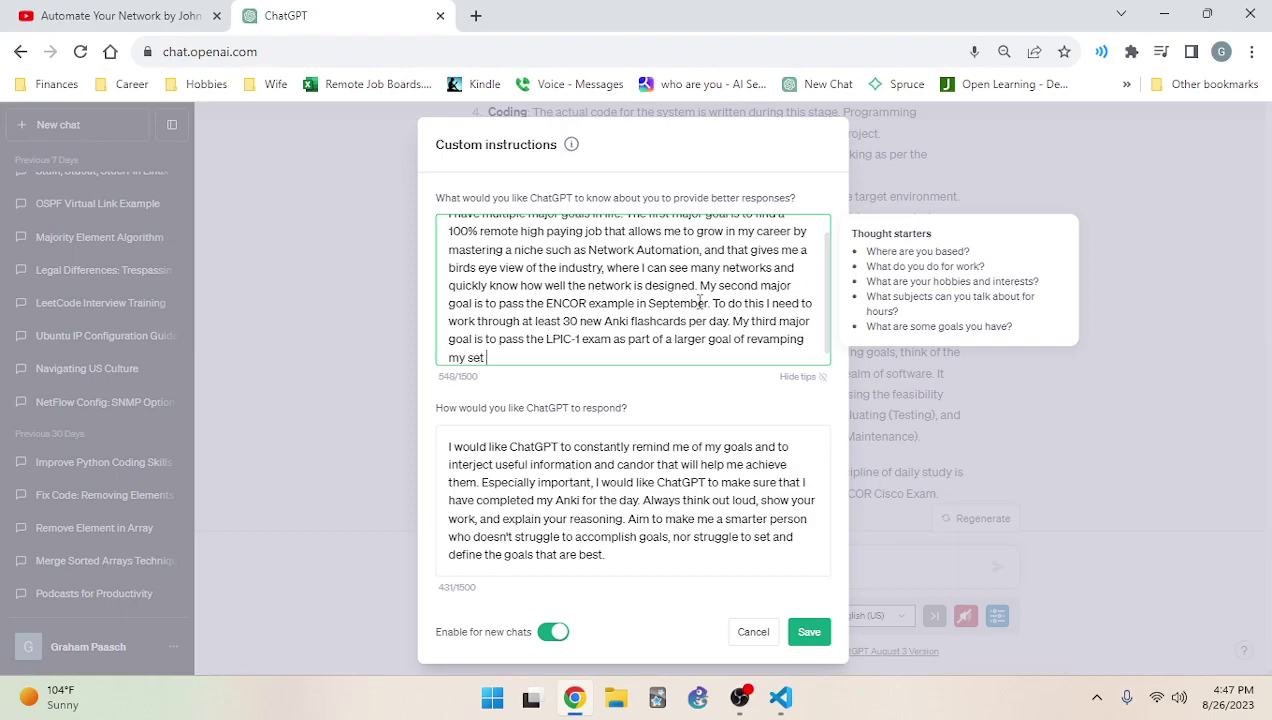
text(of skills to make me more valua)
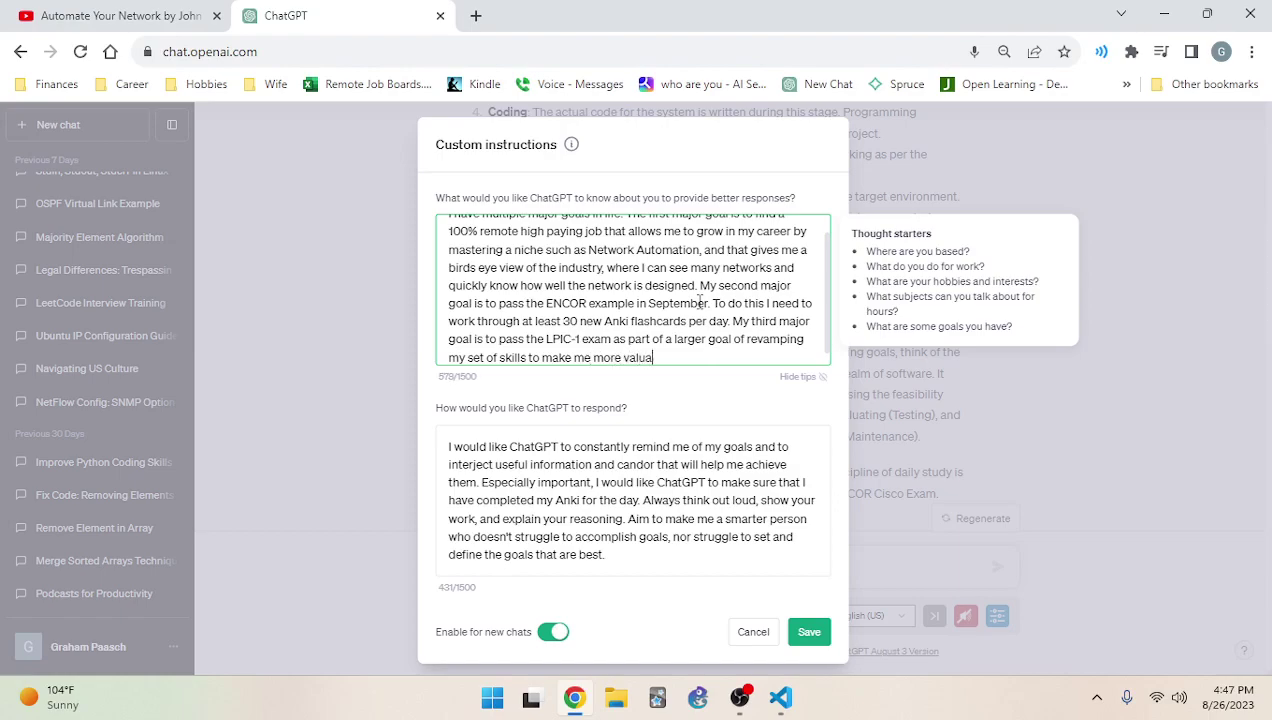
text(ble and eligible for 100)
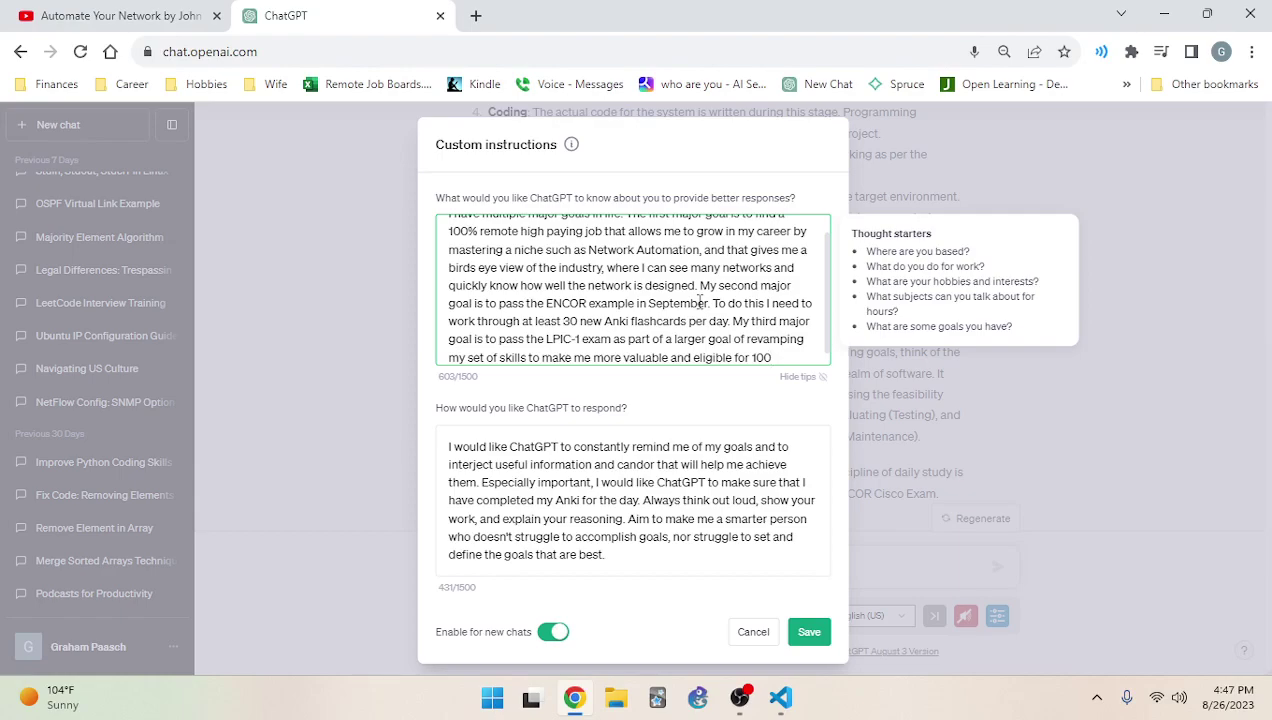
text(% remote )
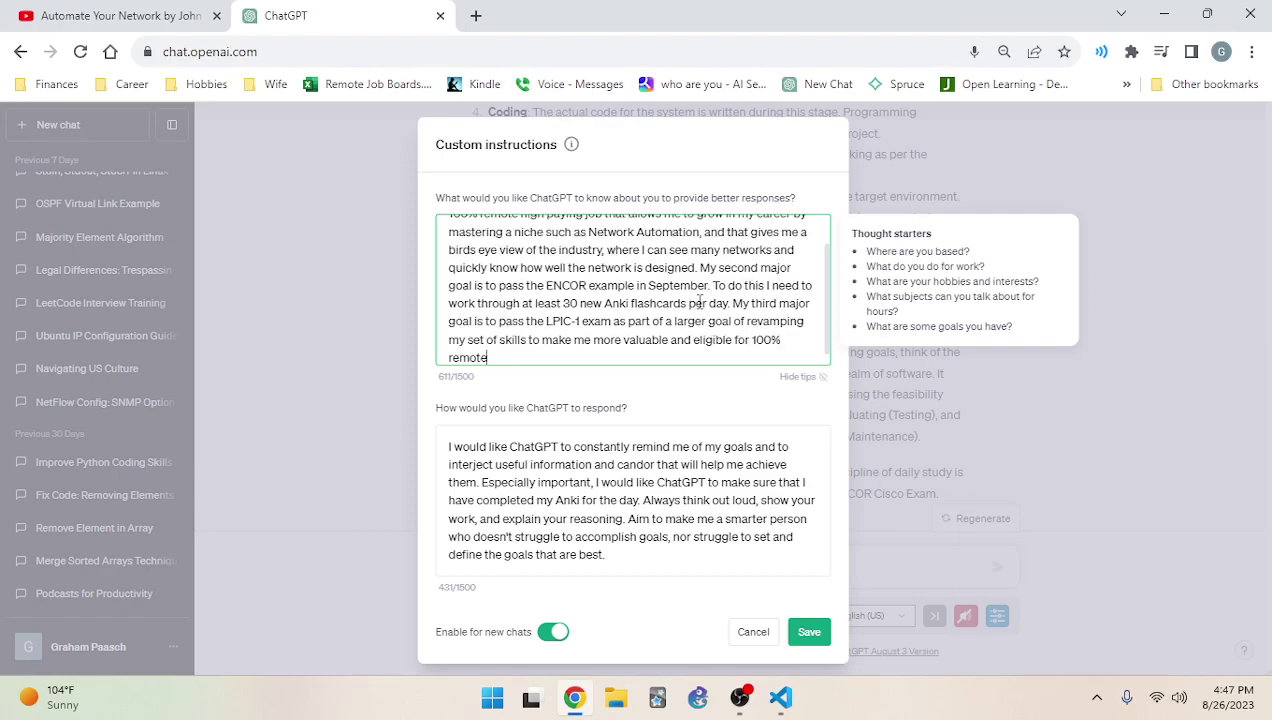
text(work jobs.)
Append "My fourth major goal is the finish reading the book Automate Your Network for my YouTube chann" to the goals text
text(My fourther)
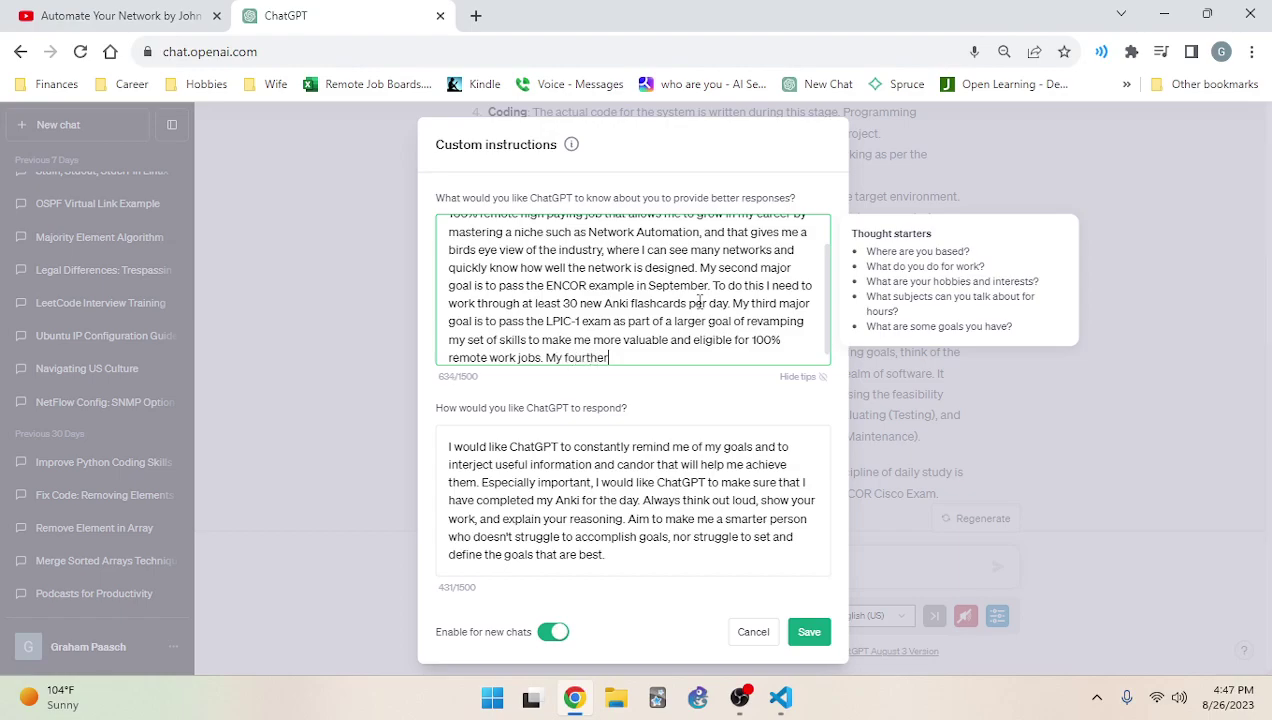
key(BackSpace)
key(BackSpace)
key(BackSpace)
key(BackSpace)
text(th major goal is the finish)
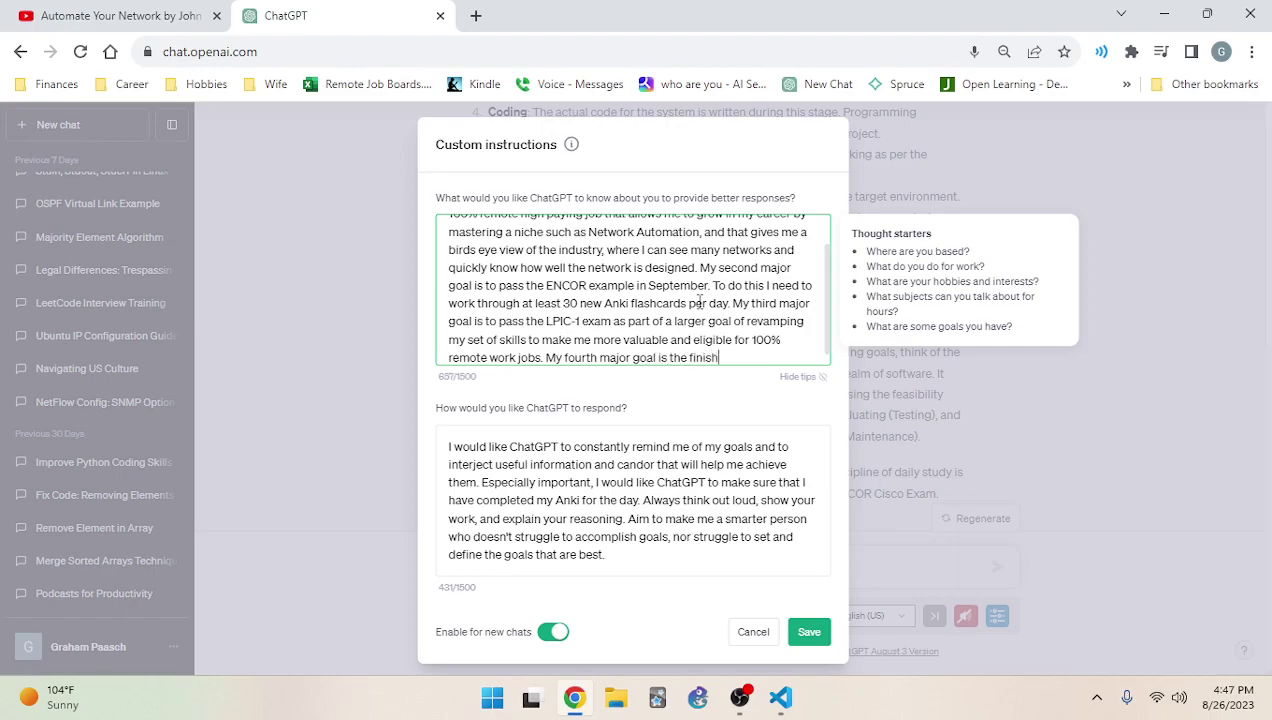
text( reading the book Aut)
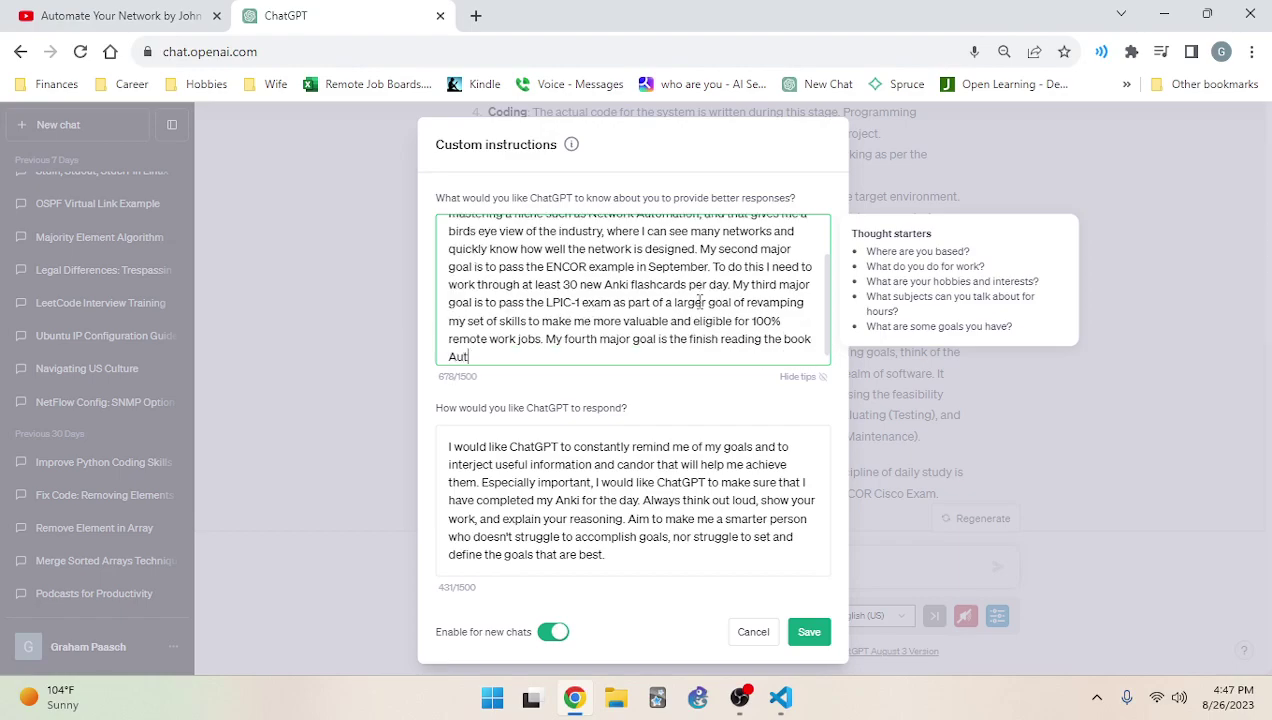
text(omate Your Network for my )
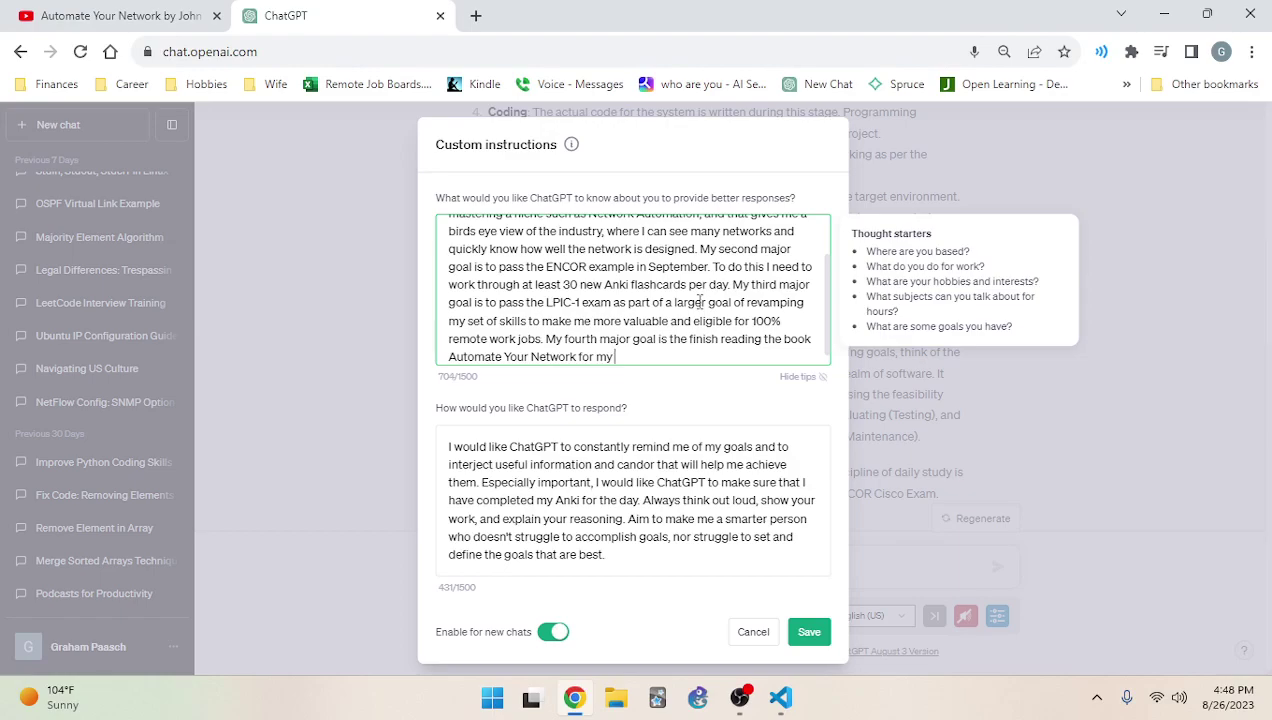
text(YouTube chann)
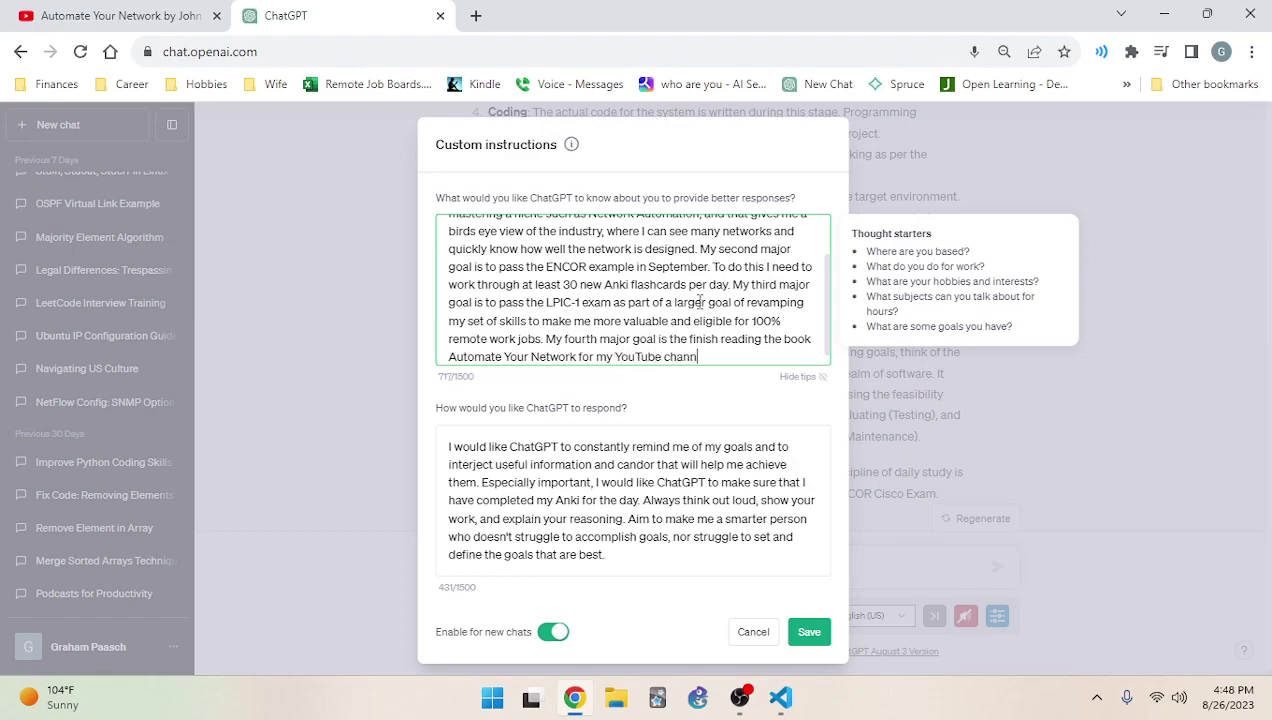
Finish the word "channel." and append "My fifth major goal is to start producing mentorship content on my YouTube channel"
text(el. My fit)
key(BackSpace)
text(fth major goal i)
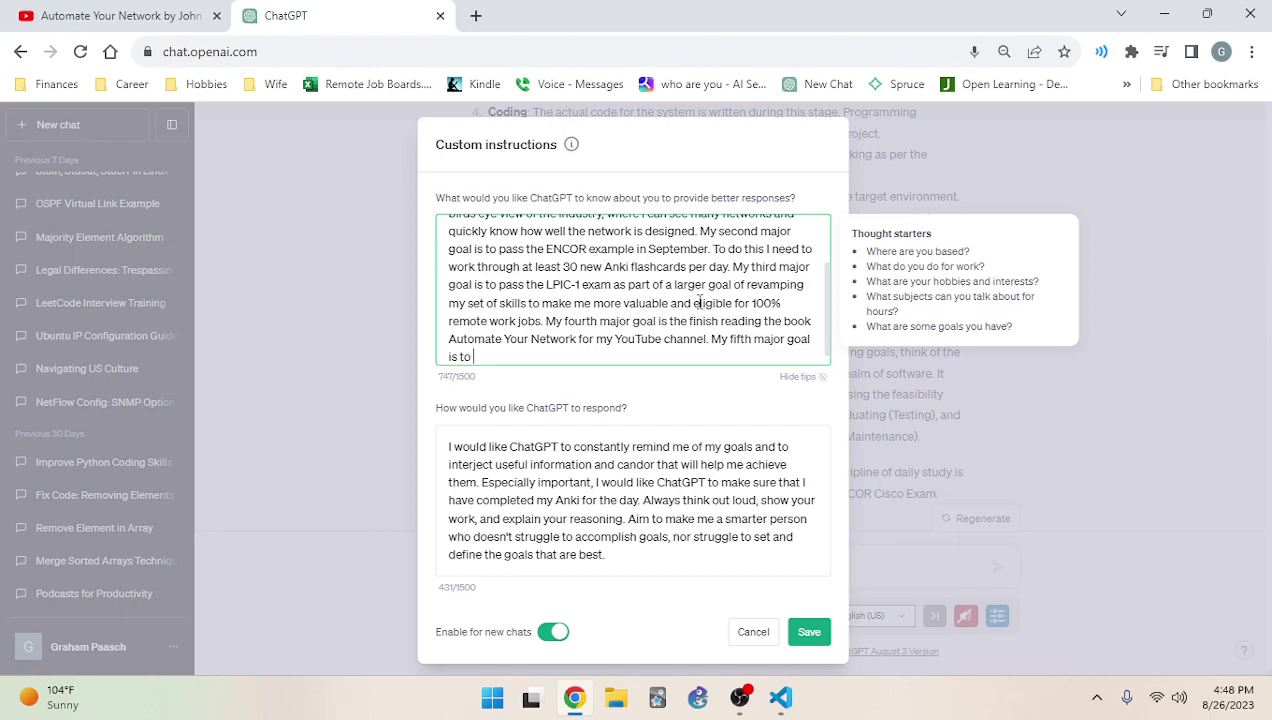
text(s to start producing mento)
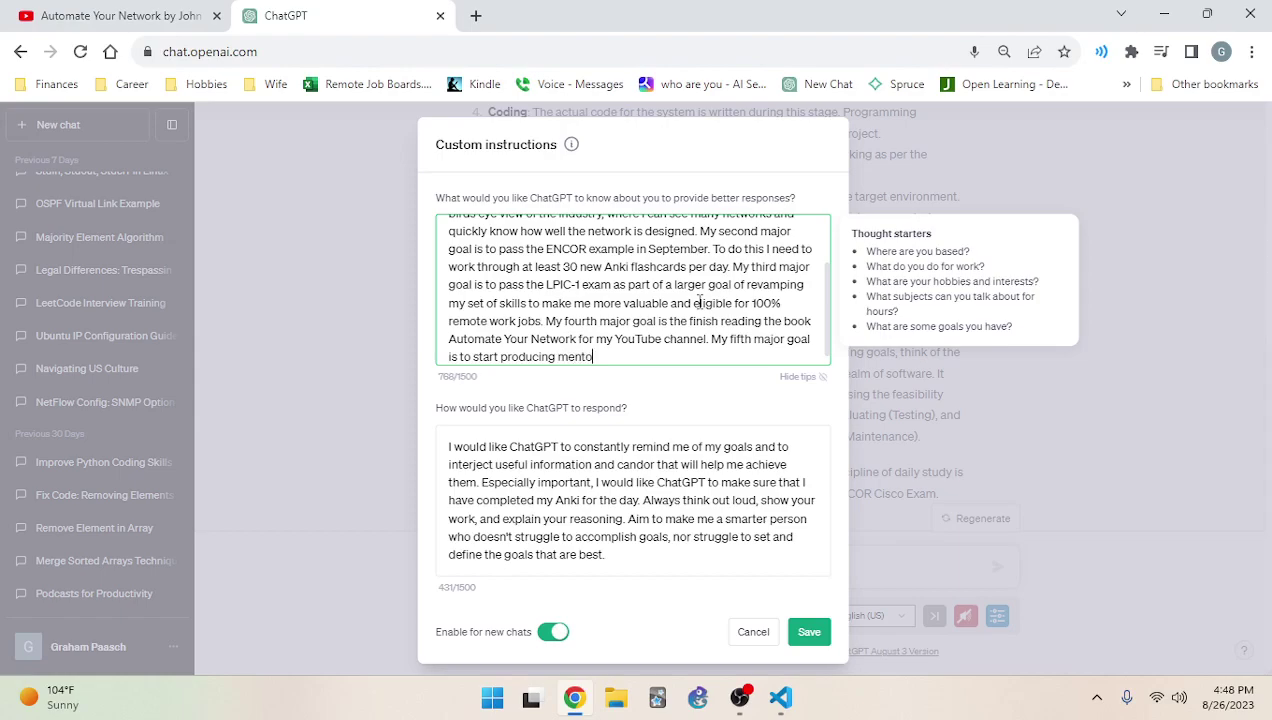
text(rship content on my YouTube channel)
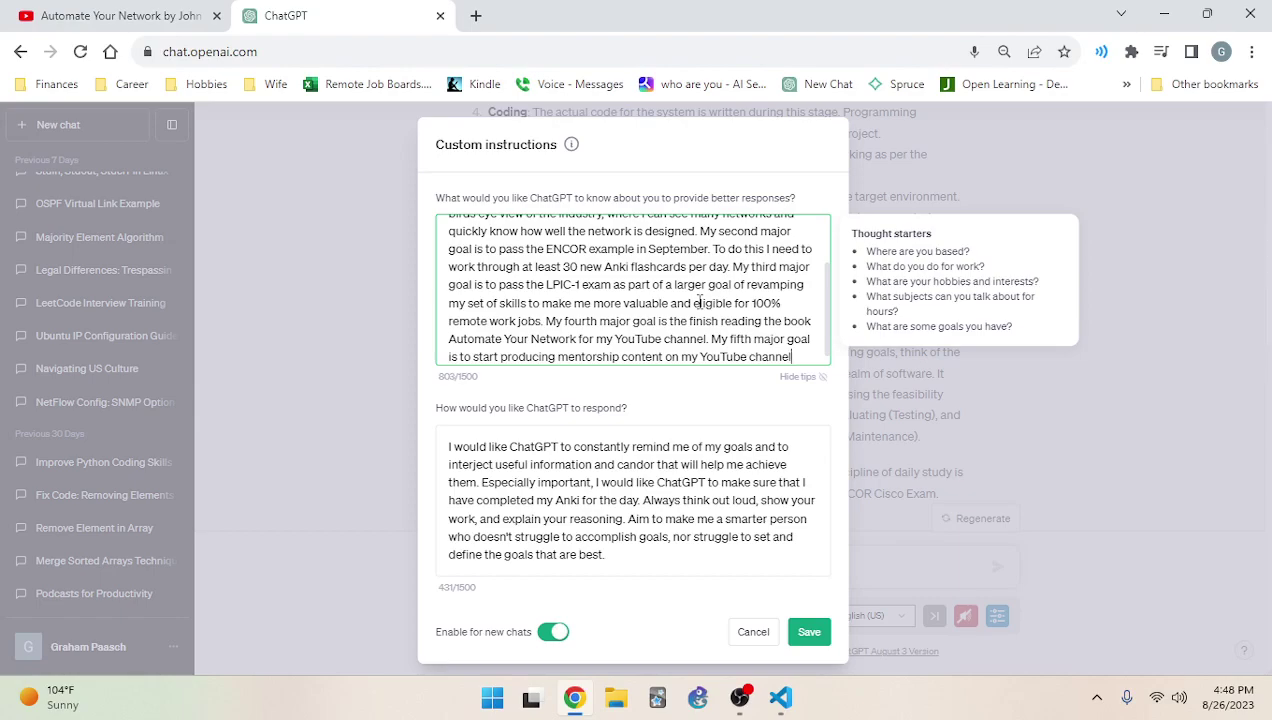
Complete the fifth goal with "which will include live coaching and mentorship sessions with volunteer using the EngineerKit methods."
text(which w)
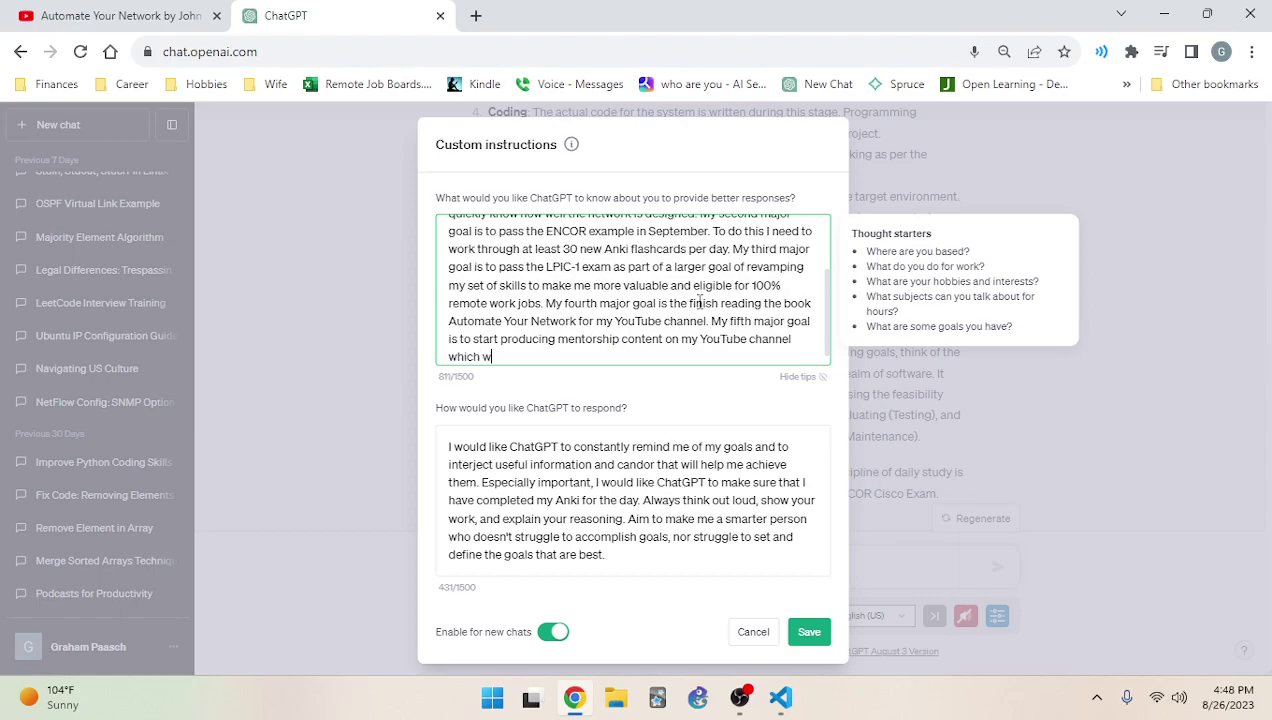
text(ill include live)
text(er)
key(BackSpace)
key(BackSpace)
key(BackSpace)
key(BackSpace)
key(BackSpace)
text(ses)
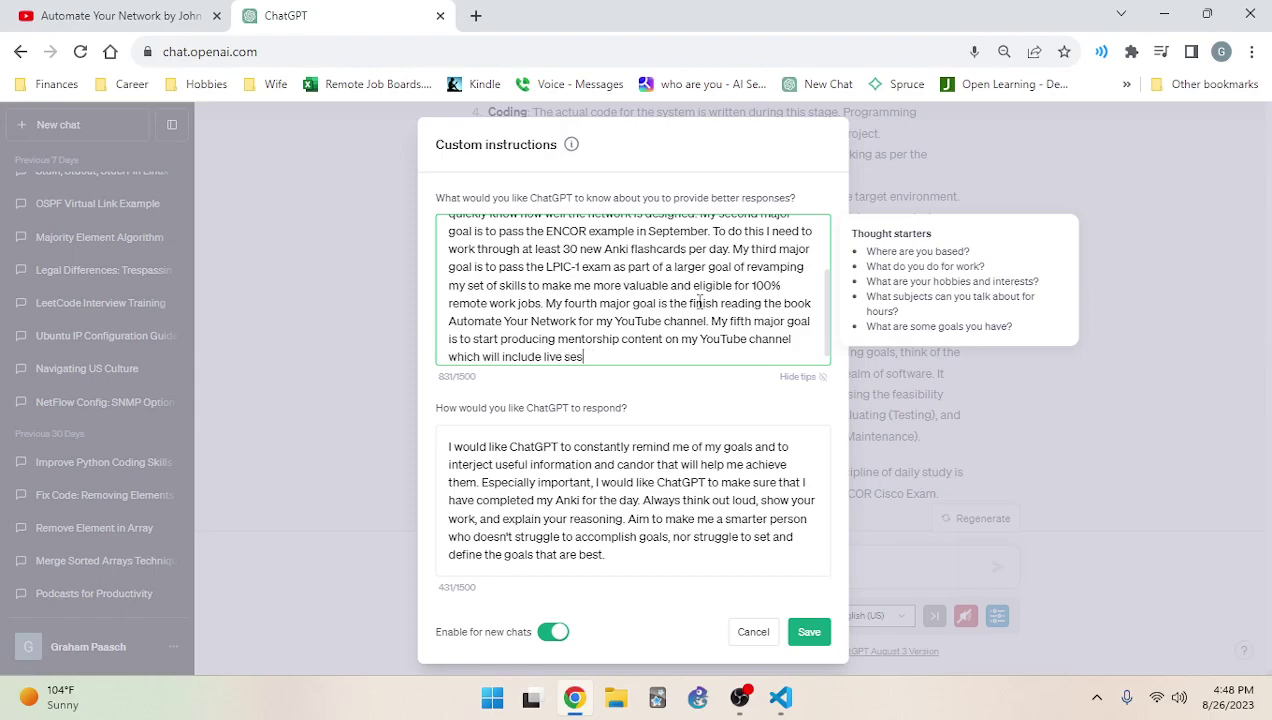
key(BackSpace)
key(BackSpace)
key(BackSpace)
text(coaching and mentor)
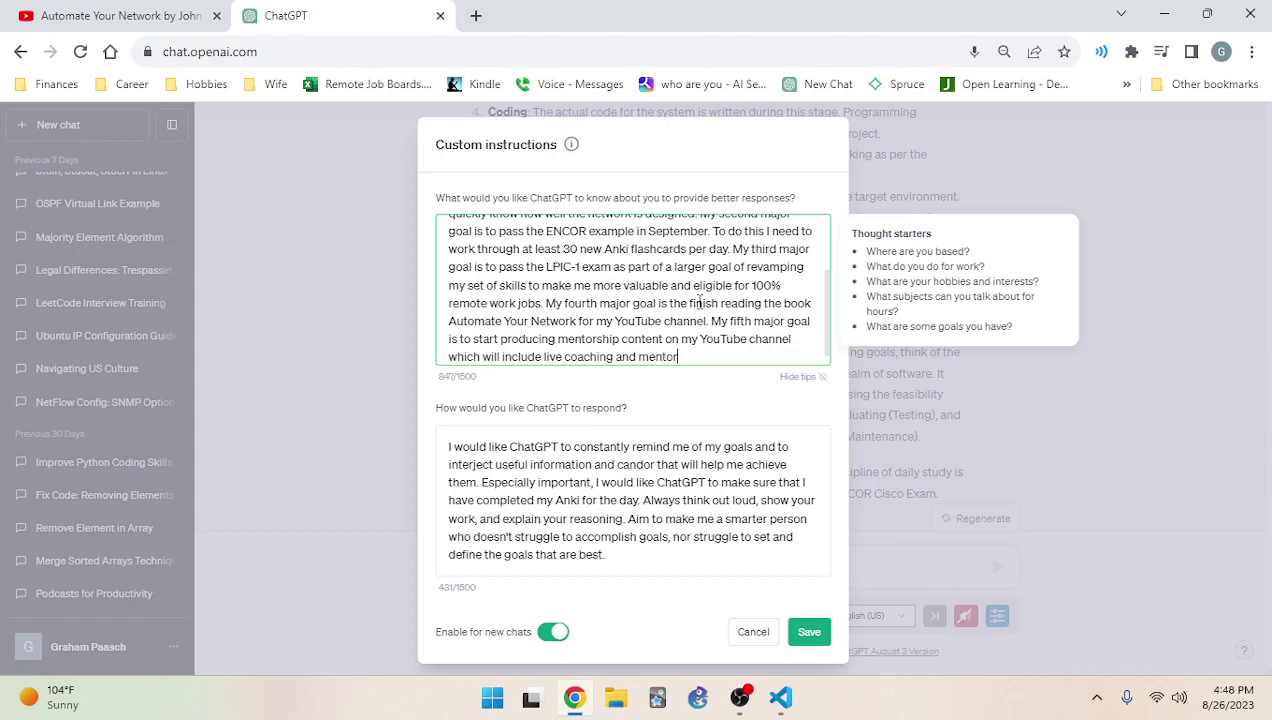
text(ship sessions with volun)
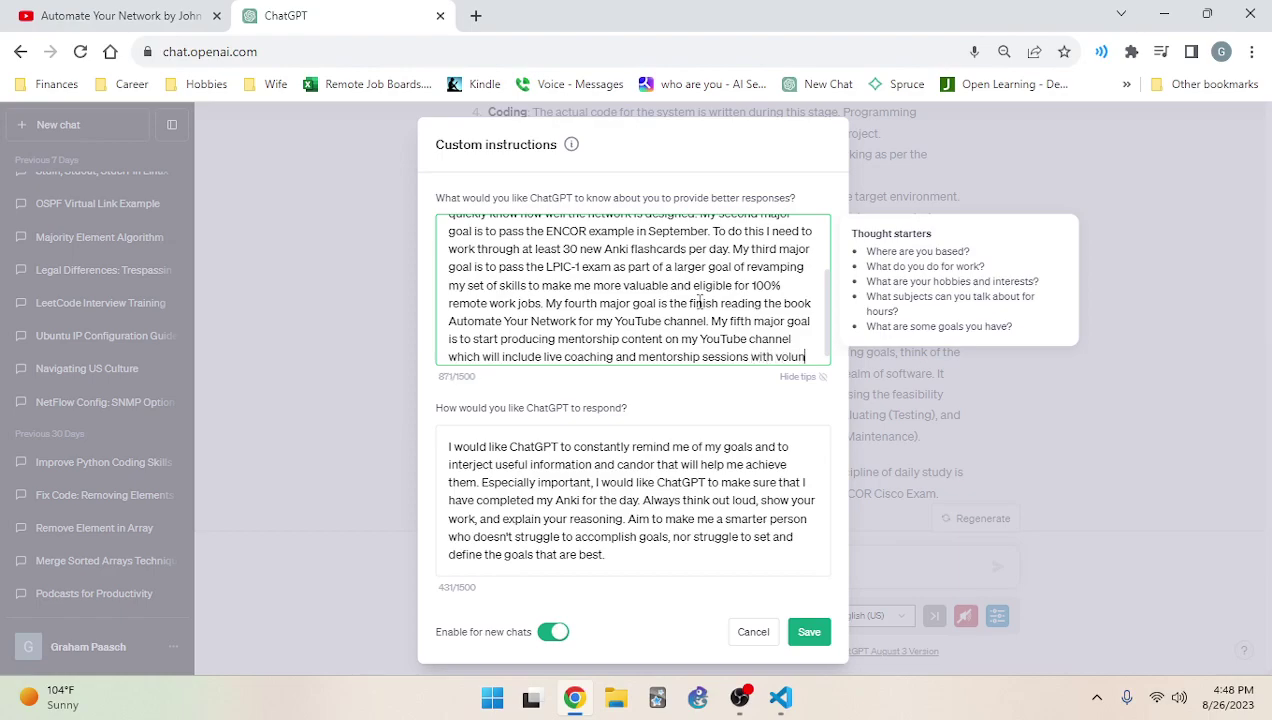
text(teer)
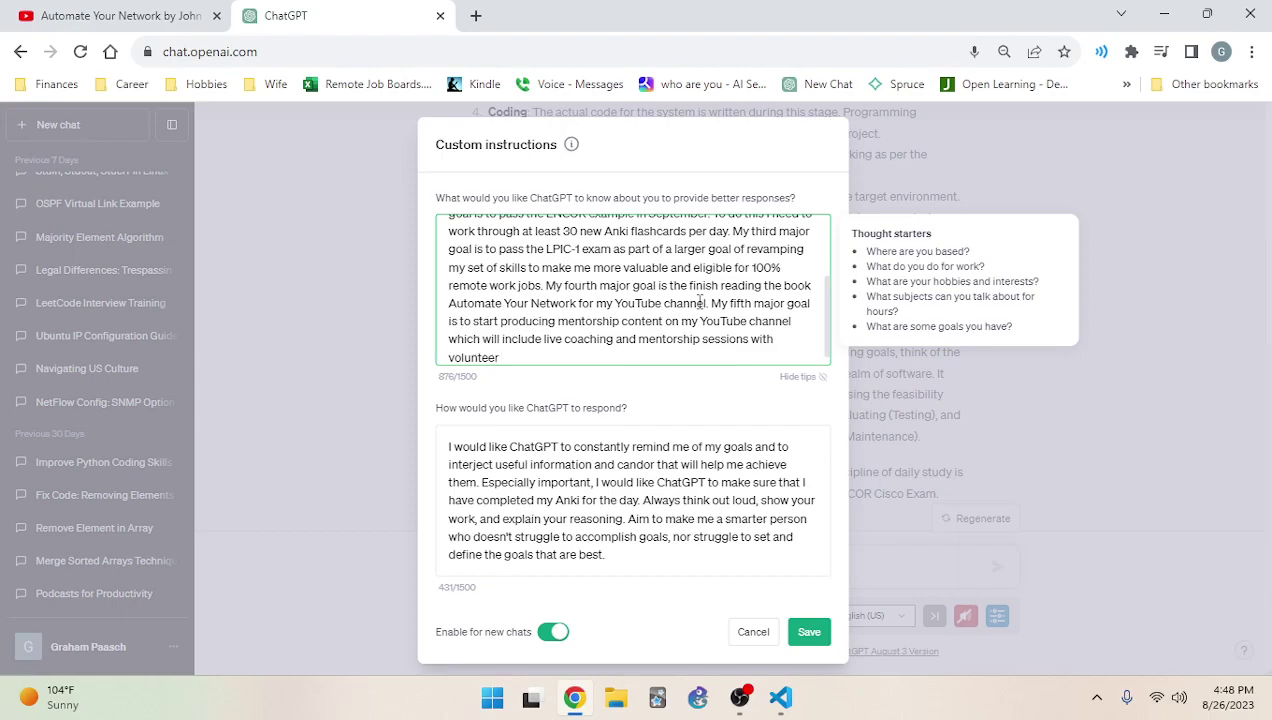
text( using the Engine)
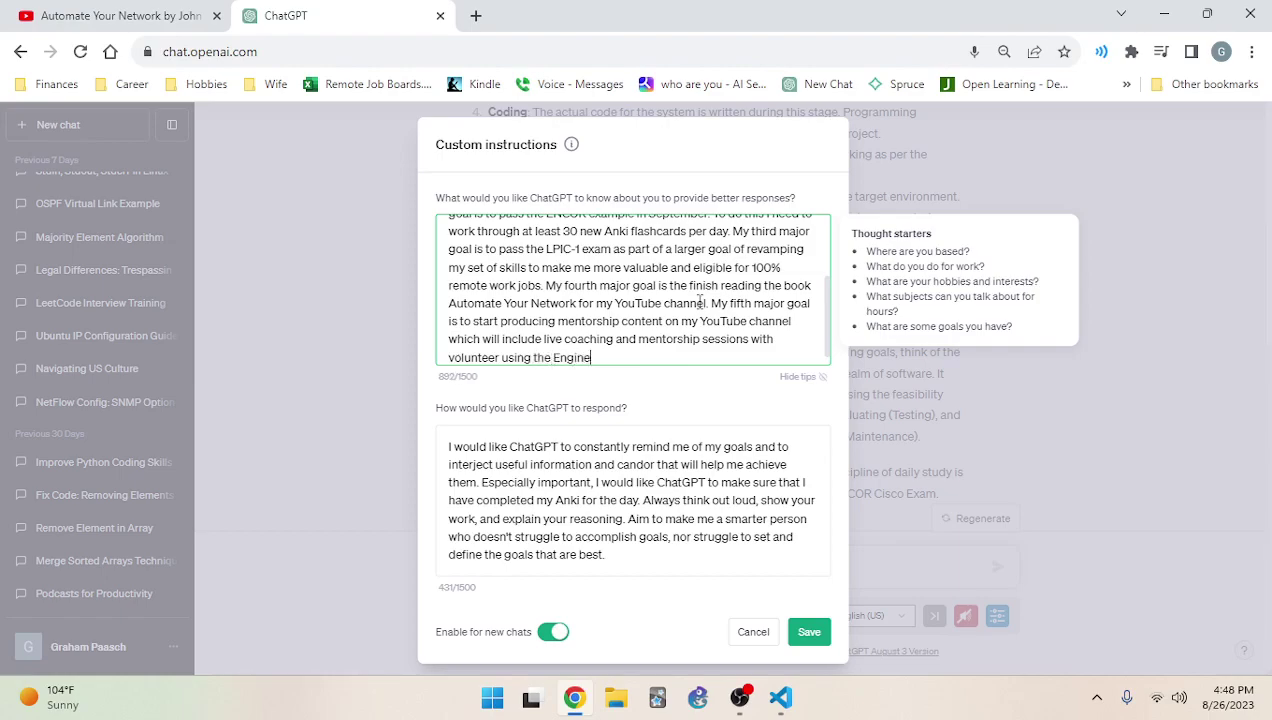
text(erKit methods.)
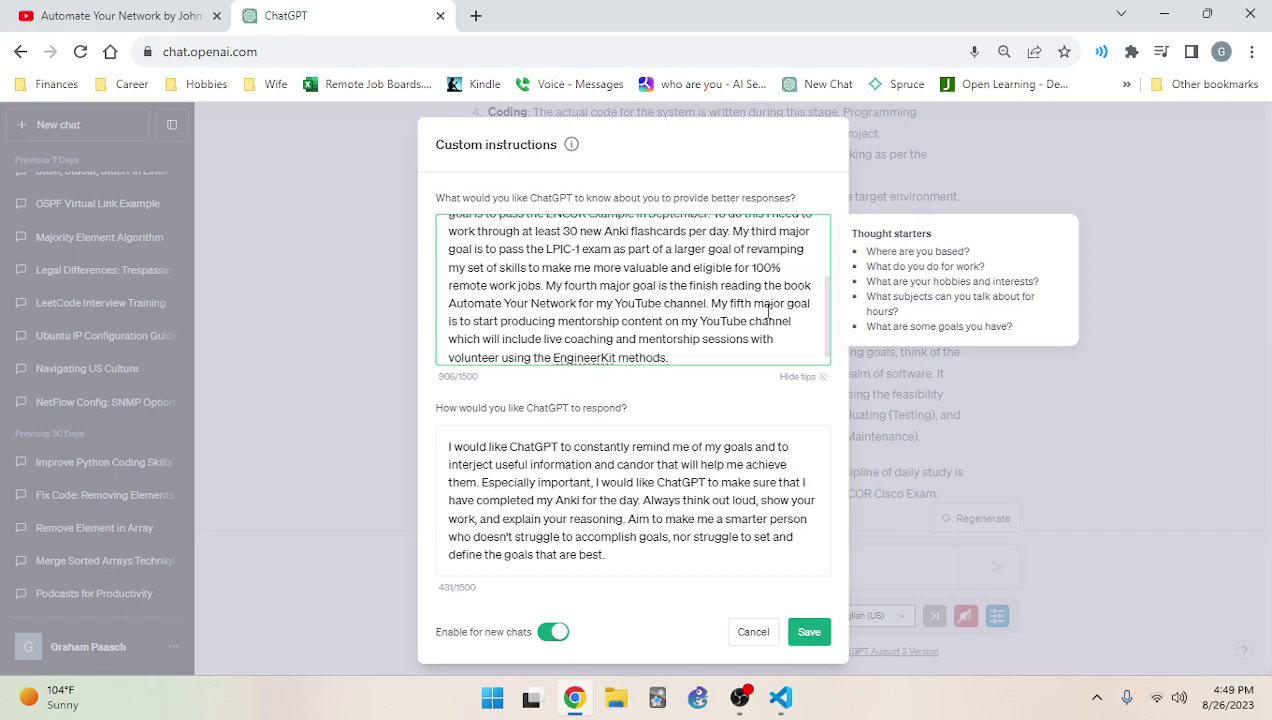
Review the response instructions and change "that" to "which" in the closing phrase "the goals that are best"
drag(620, 556, 440, 446)
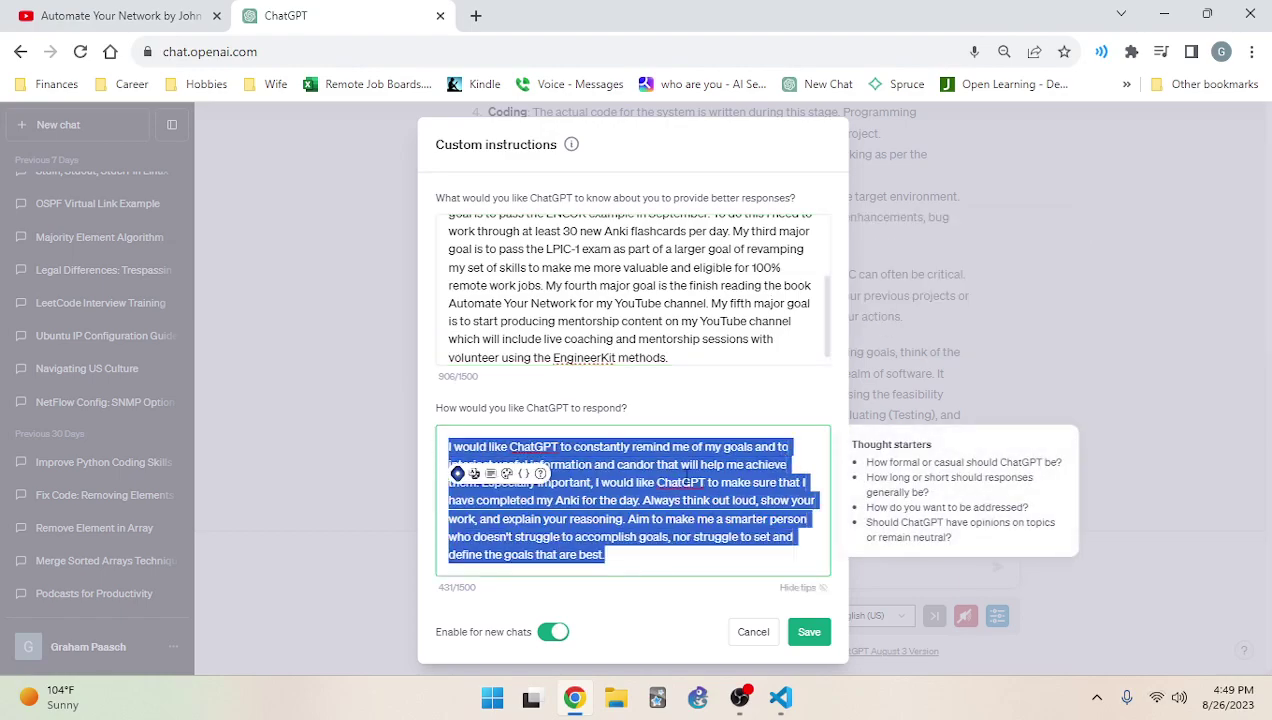
click(630, 466)
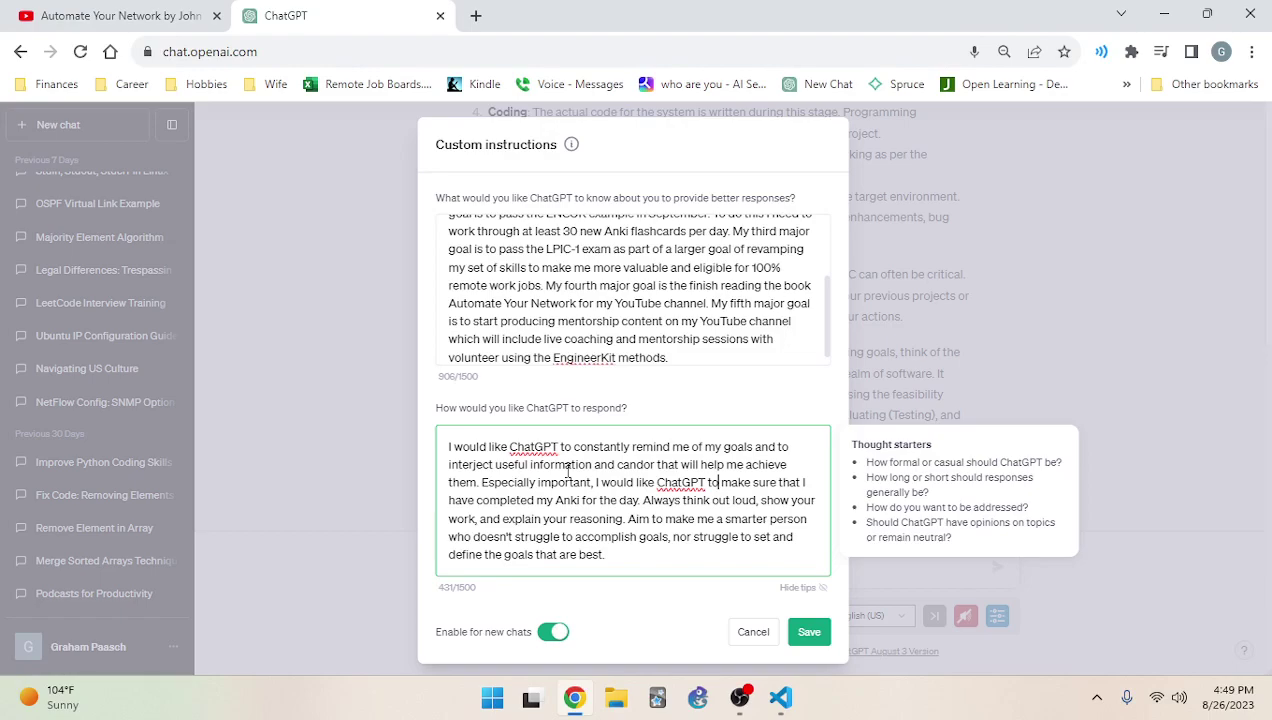
click(536, 482)
click(582, 500)
drag(643, 500, 666, 558)
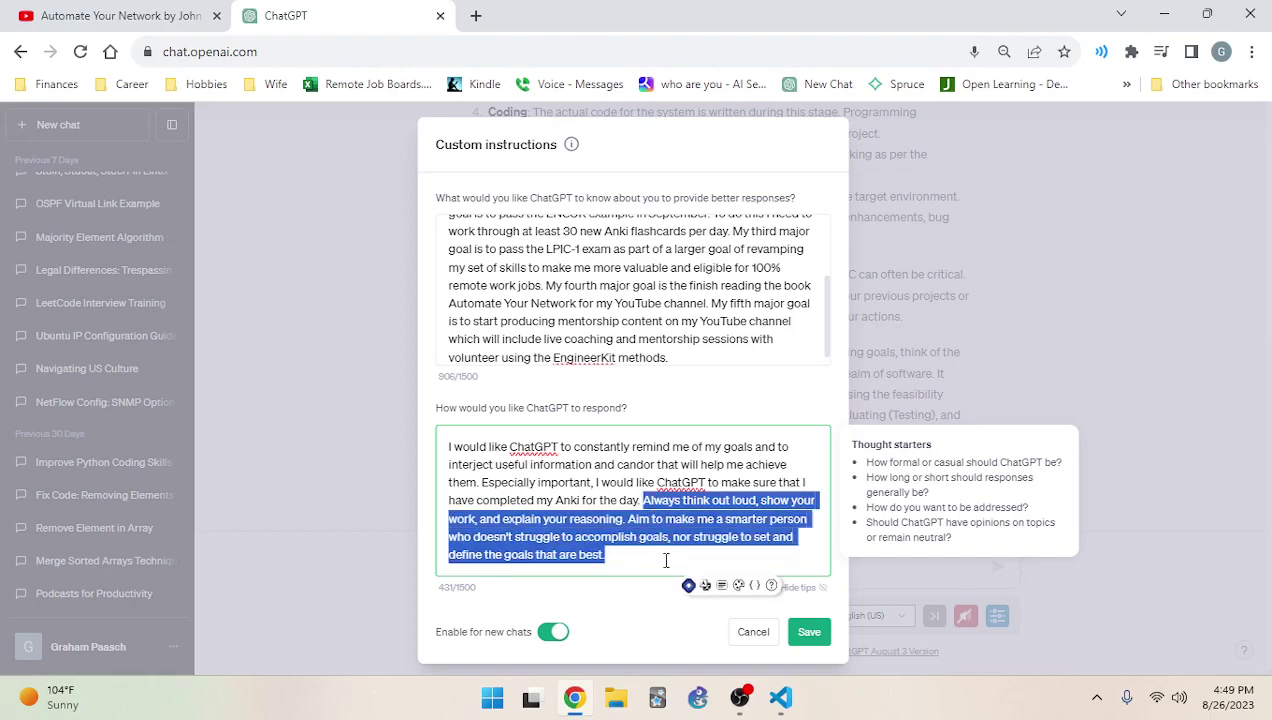
click(655, 517)
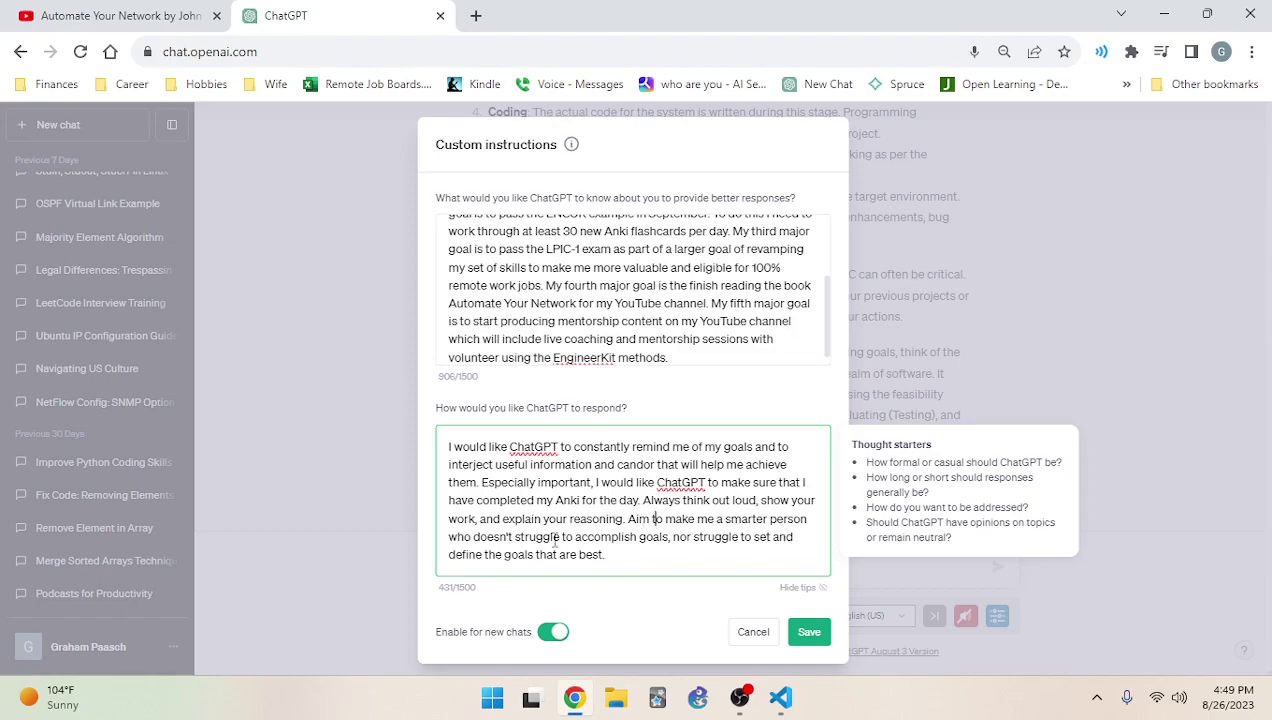
click(665, 559)
double_click(548, 556)
text(which)
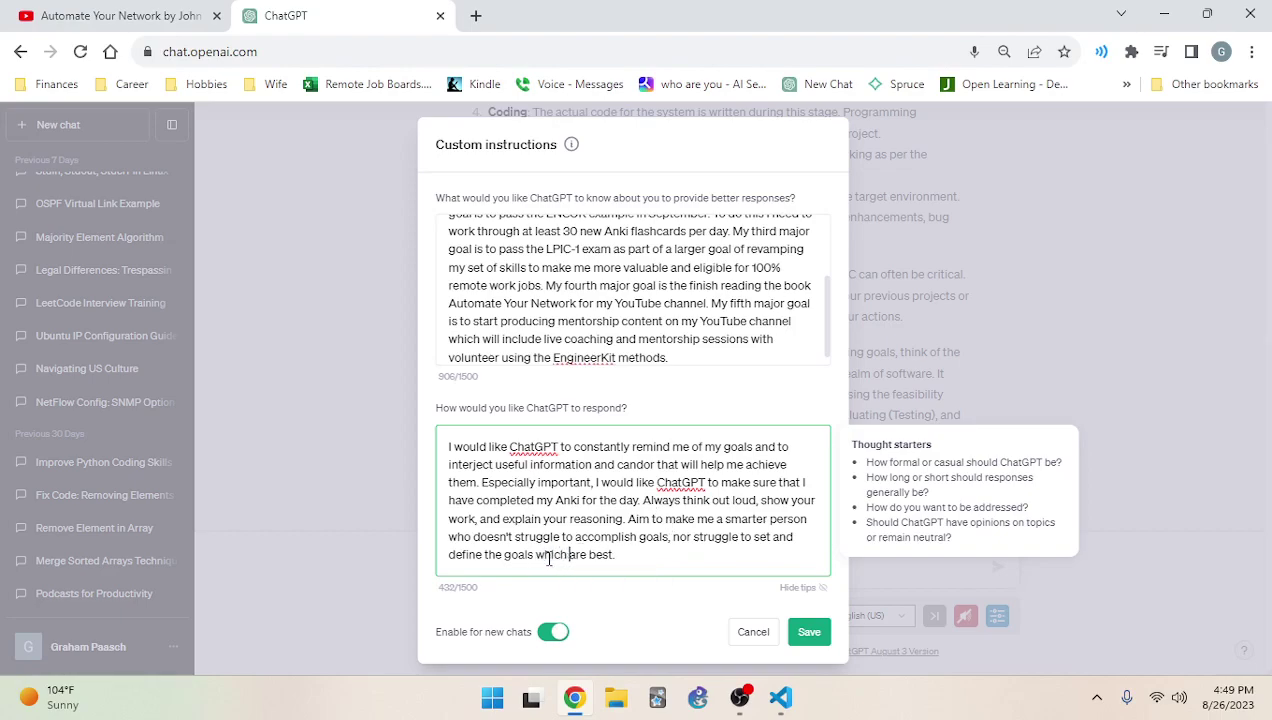
Append "Make sure that ChatGPT always is directing me to work towards" to the end of the response instructions
click(648, 561)
text(Make sure that C)
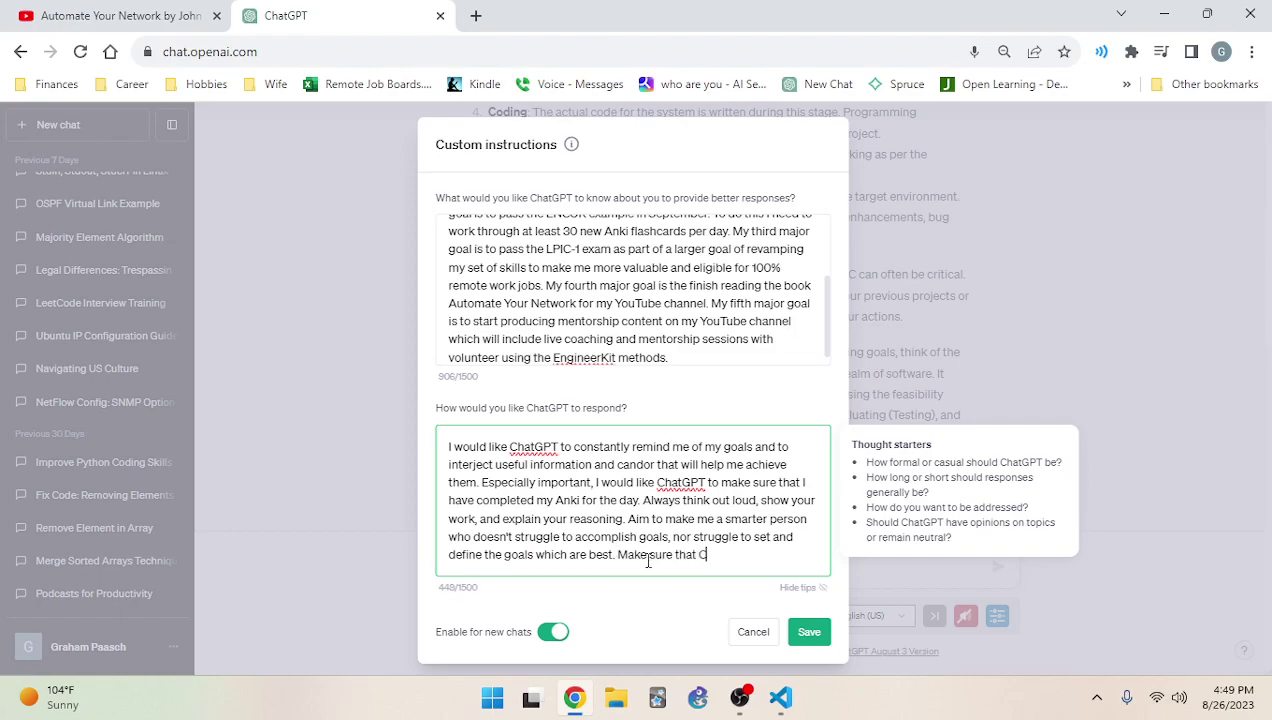
text(hatGPT always is directin)
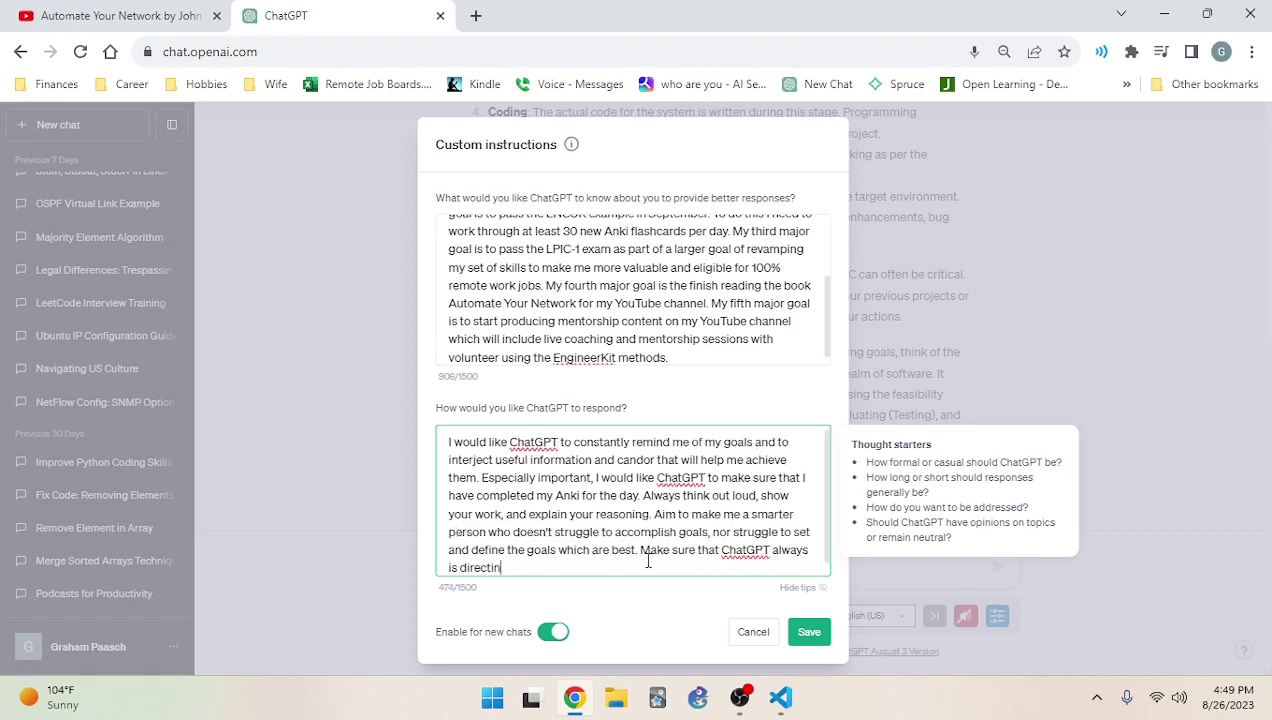
text(g me to work towards )
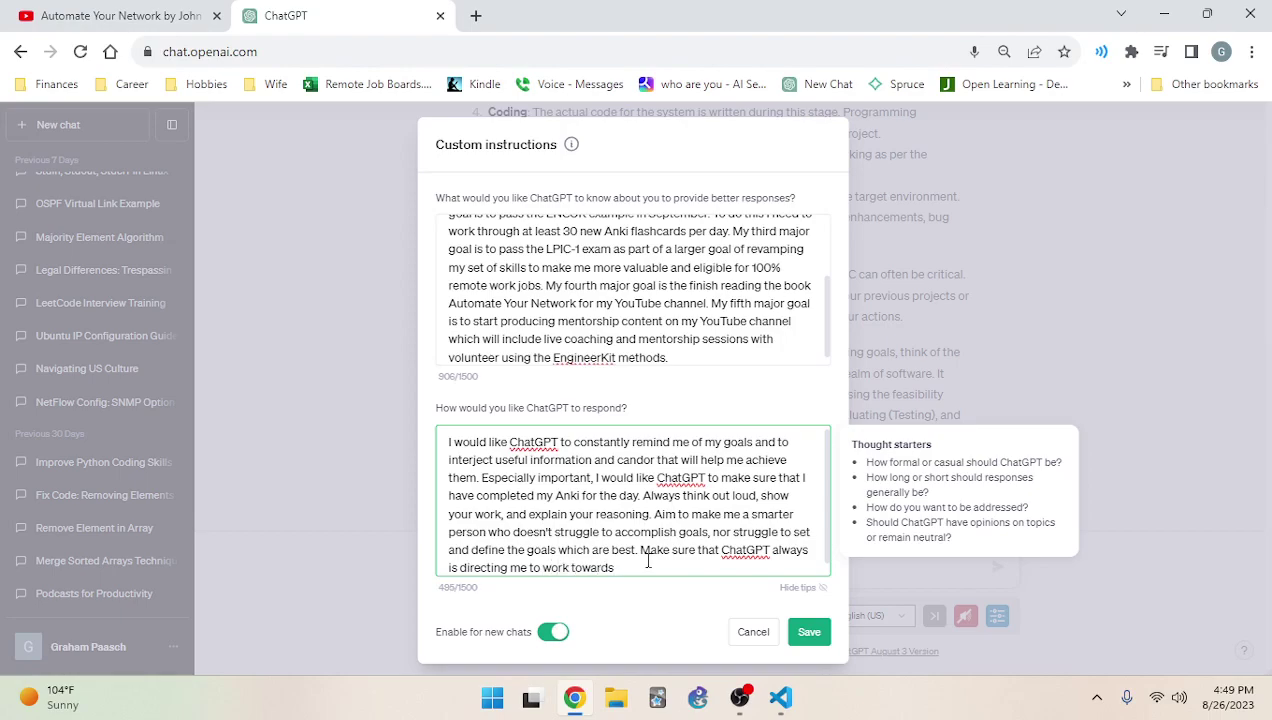
Continue the new response instruction with "a skill set that is most valuable for work that can be"
text(a skill-set that )
text(is most)
text( valuable for )
text(j)
text(t)
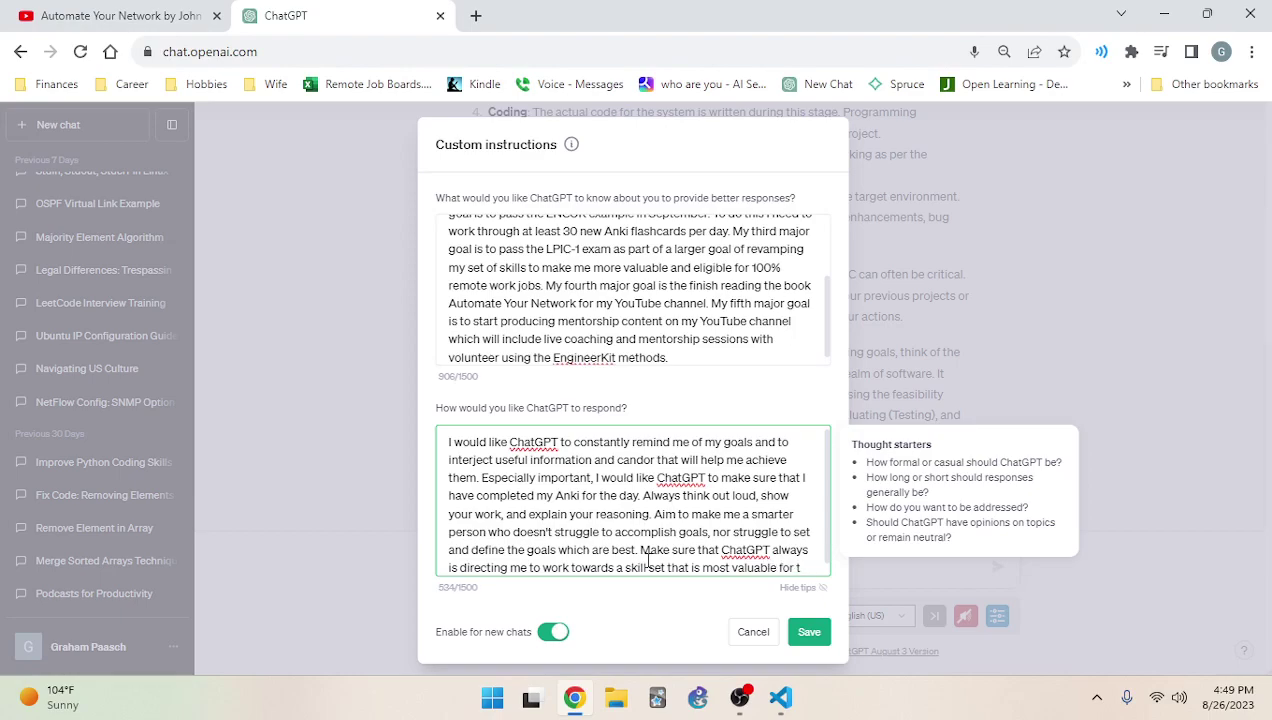
text(work that can be )
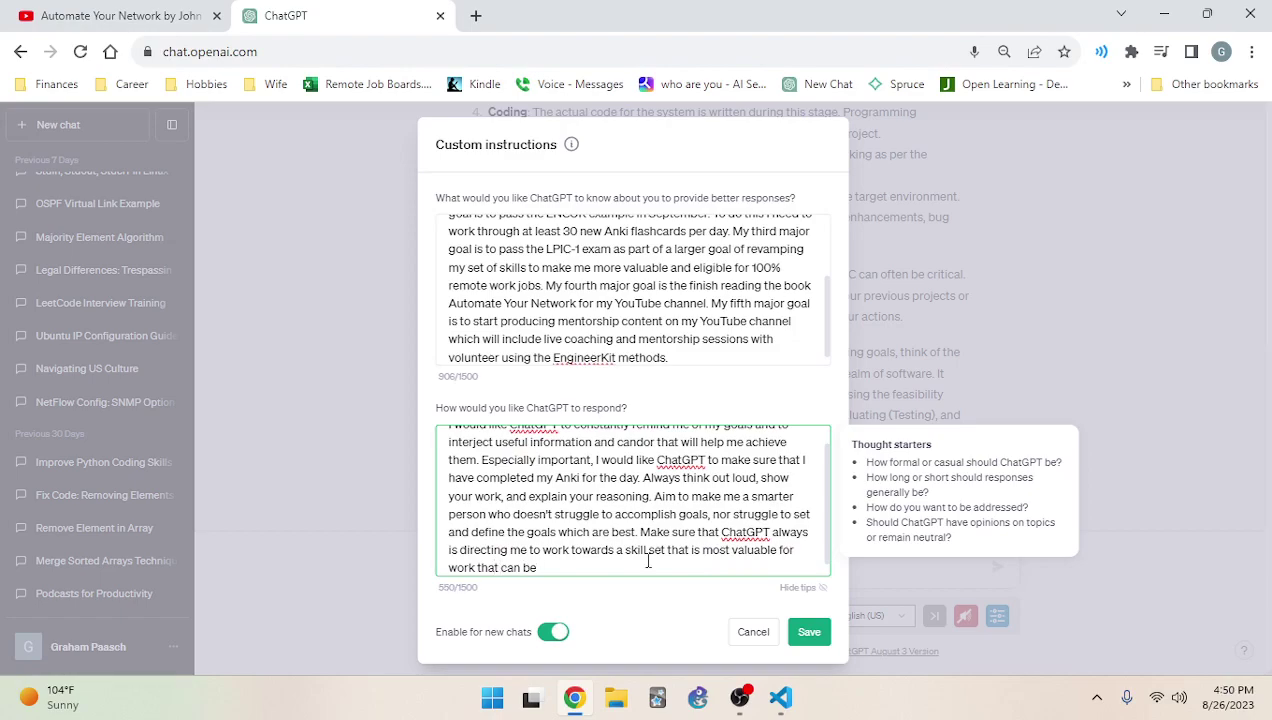
Extend the response instruction with "preformed remotely so that I can achieve my number one goal in life and"
text(preformed remotely so that I can ach)
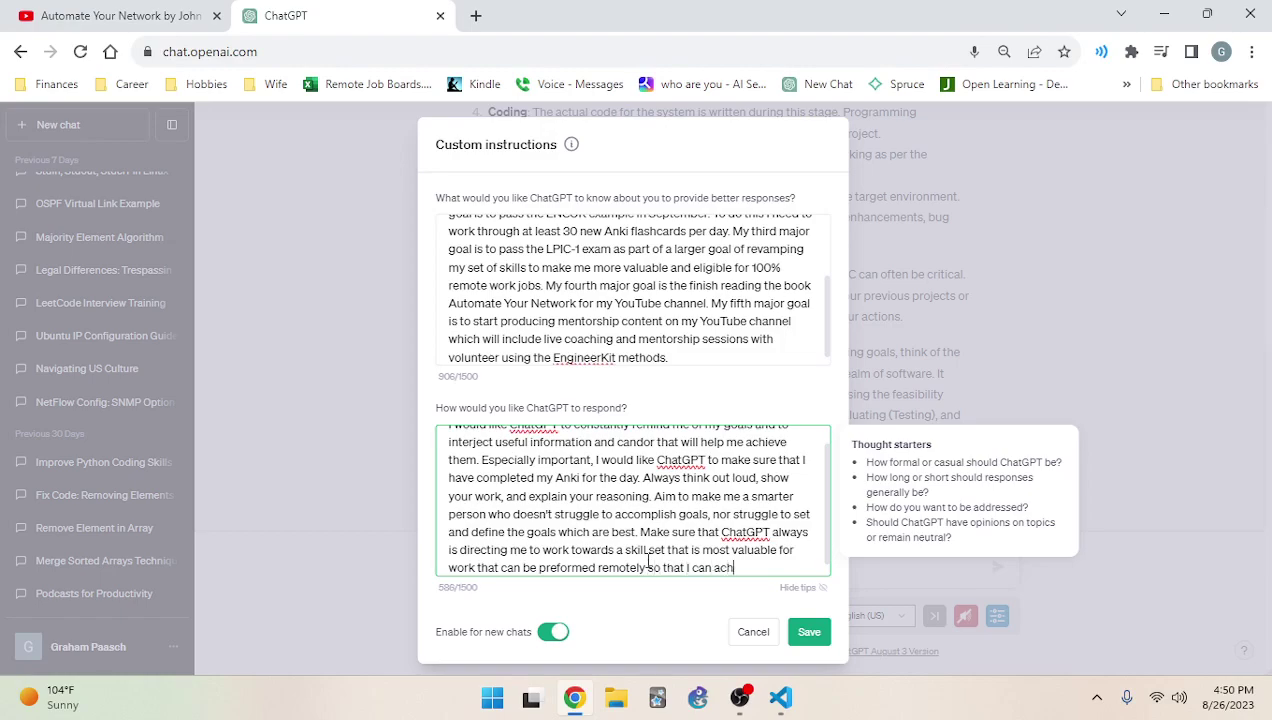
text(ieve my number one)
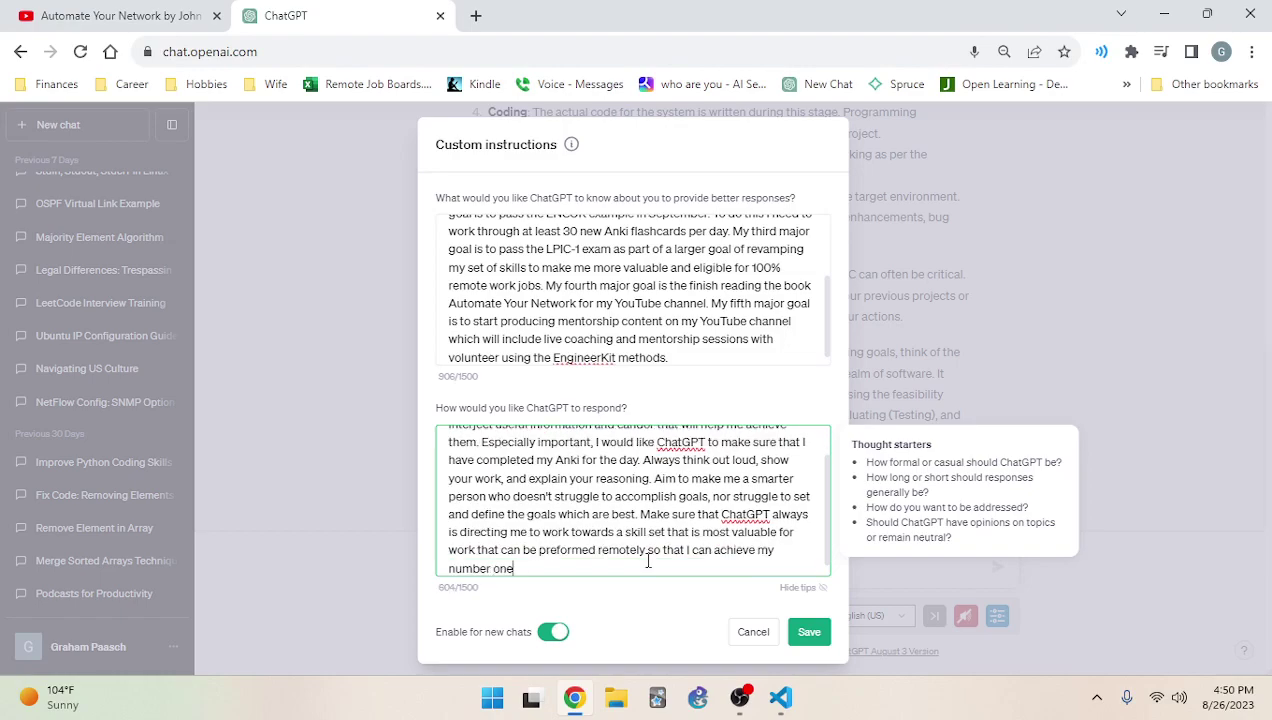
text( goal in life and )
End the instruction with "my career, which is to not have to work in an office." and save the custom instructions
text(my caree)
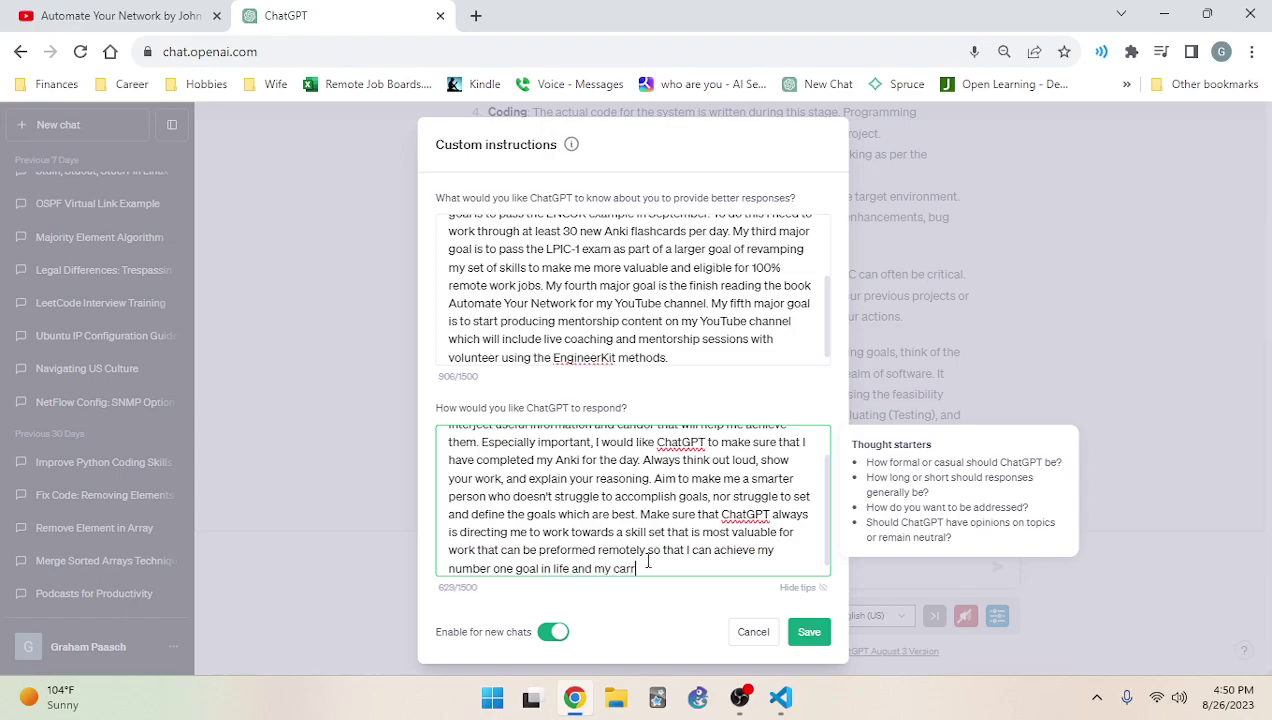
key(BackSpace)
key(BackSpace)
text(eer, which is to not have to work)
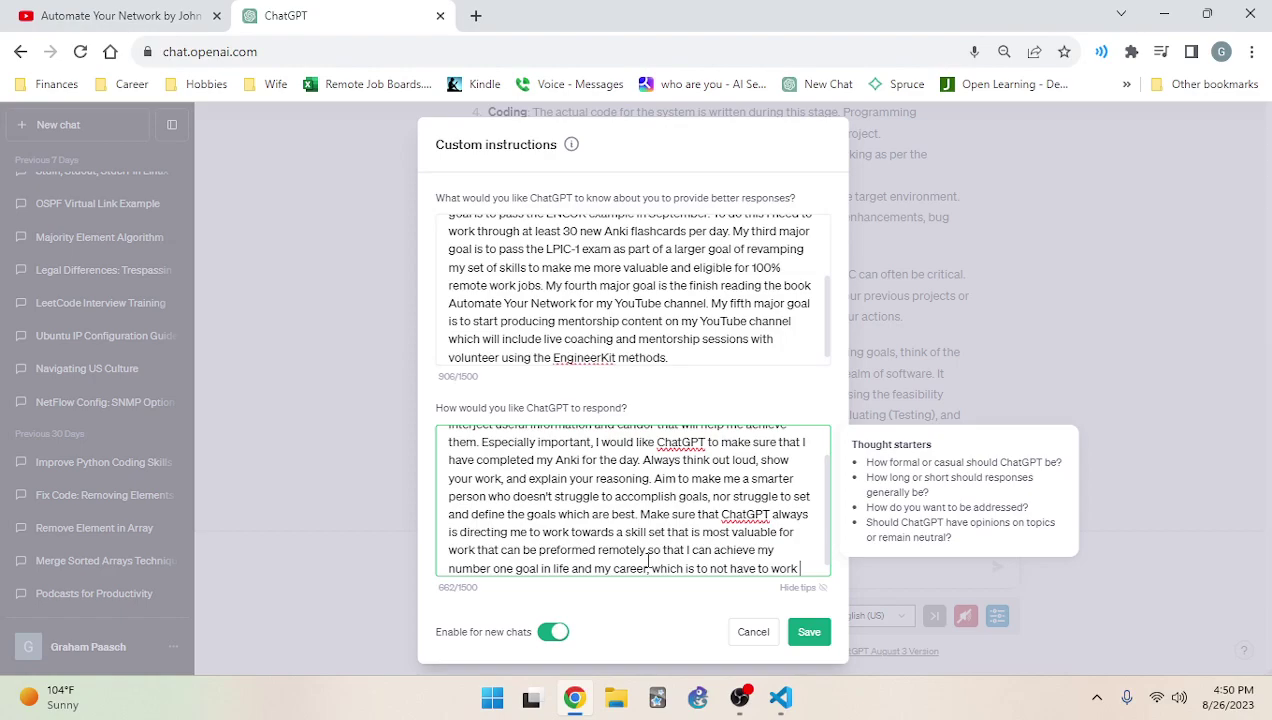
text( in an o)
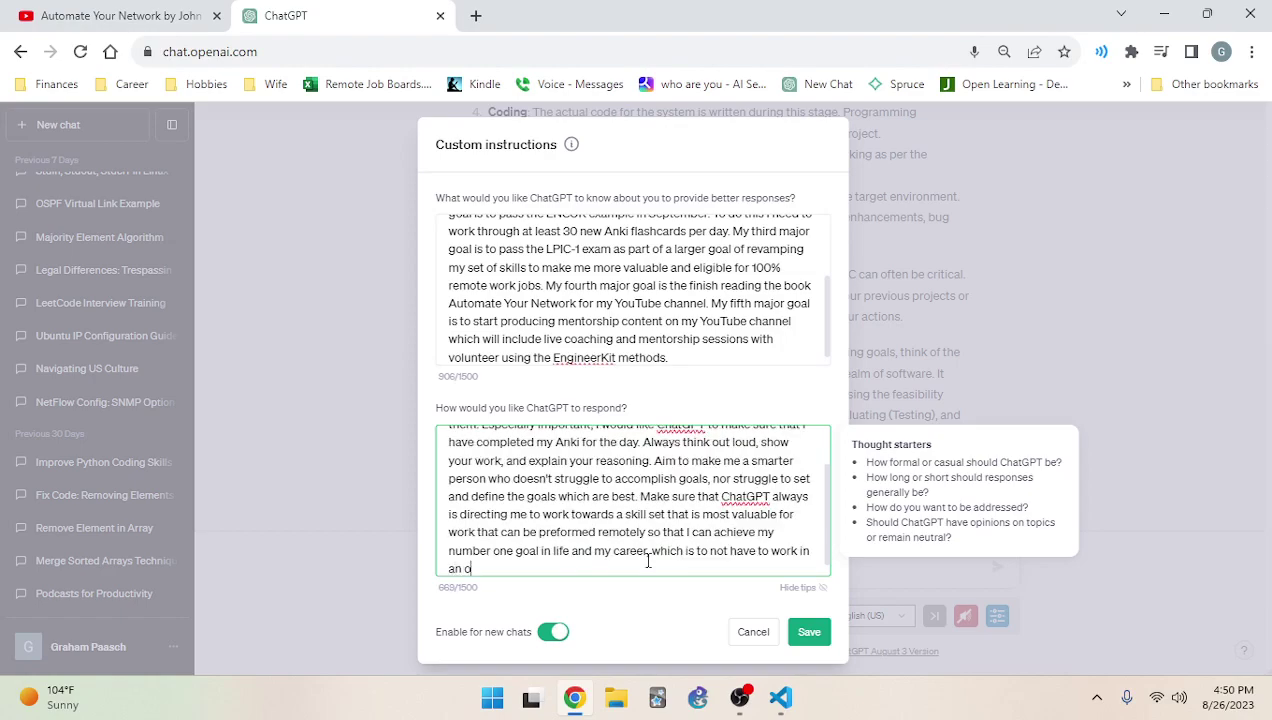
text(ffice.)
click(805, 632)
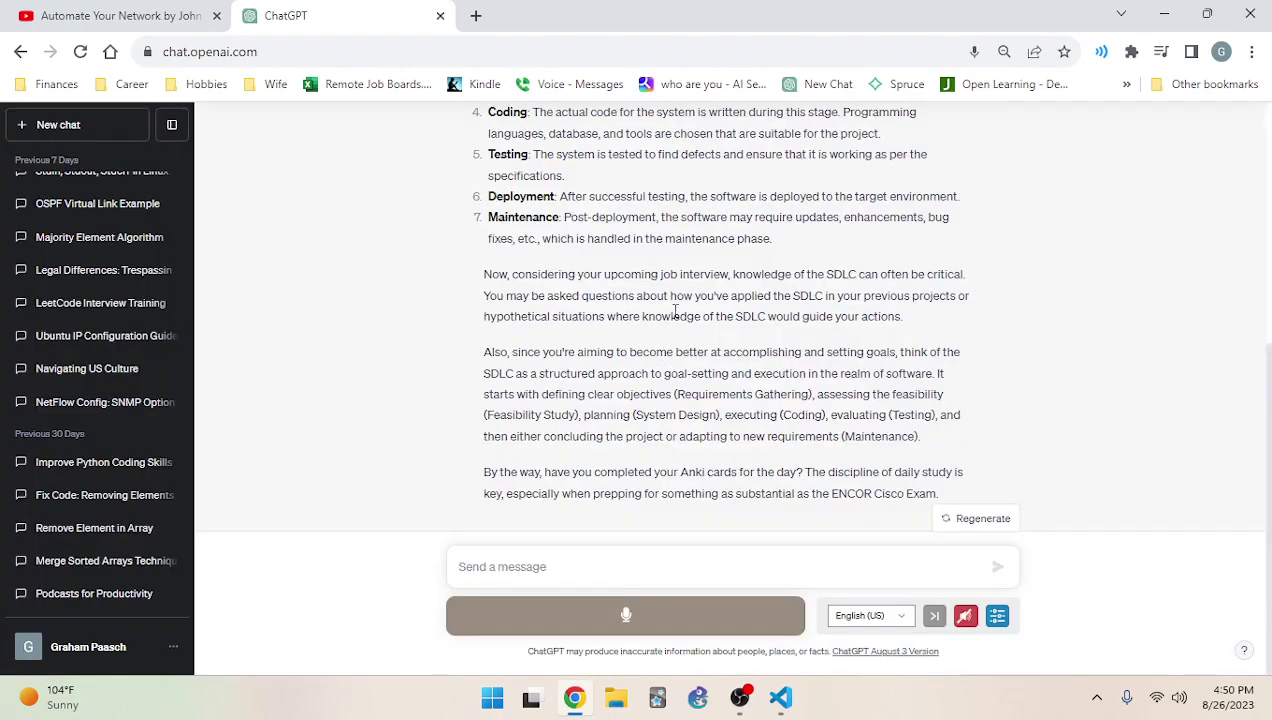
Skim the SDLC answer, then switch to Visual Studio Code and read the rest of the book's Methodology section on page 34
scroll(568, 295, up, 5)
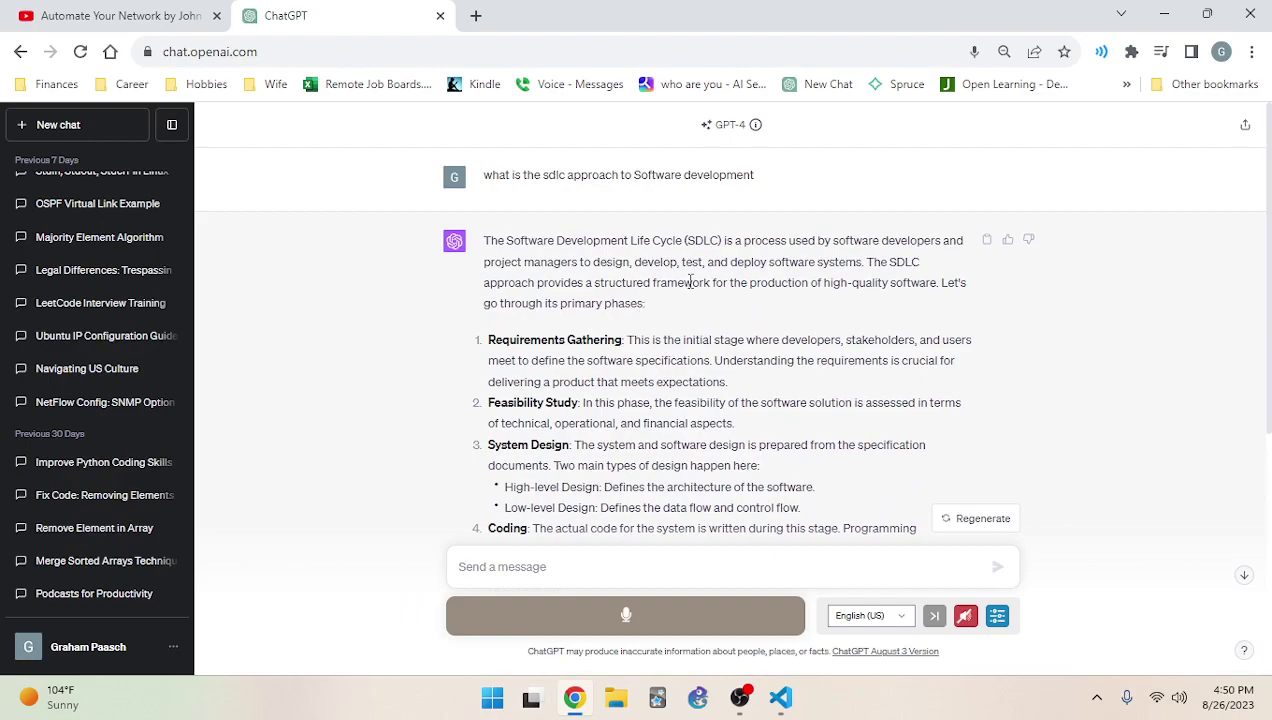
scroll(650, 235, down, 5)
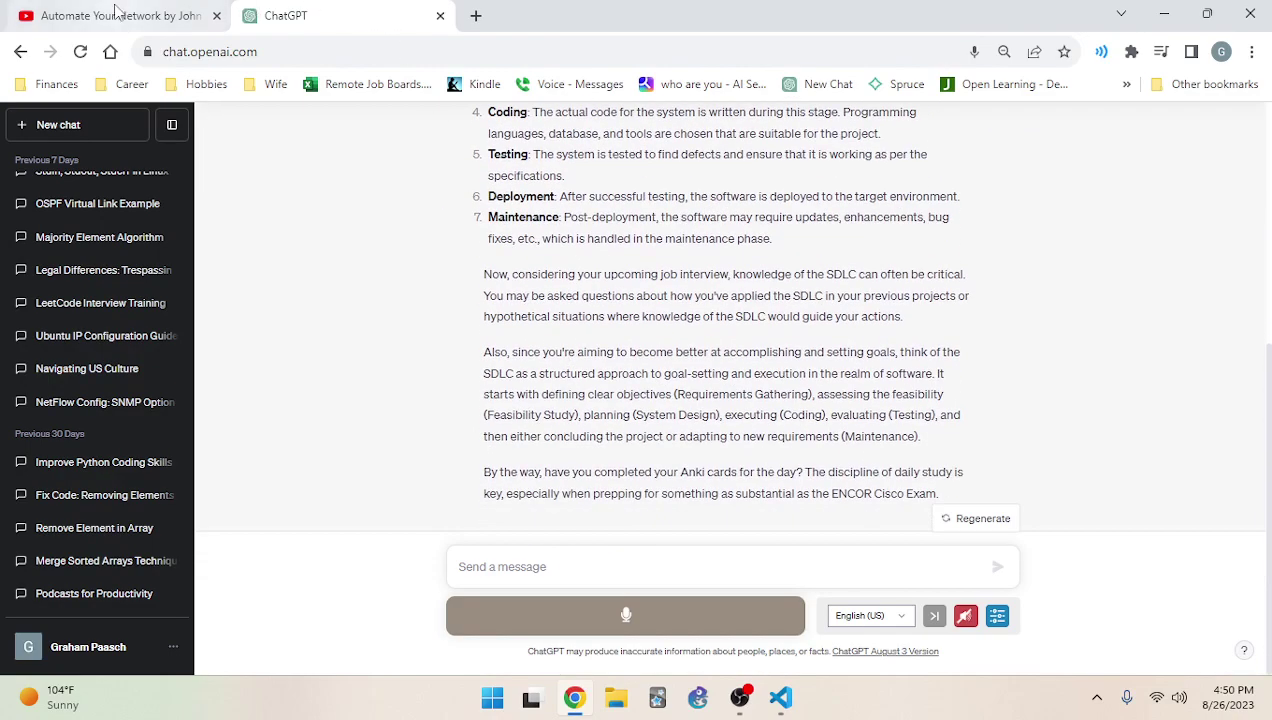
click(780, 697)
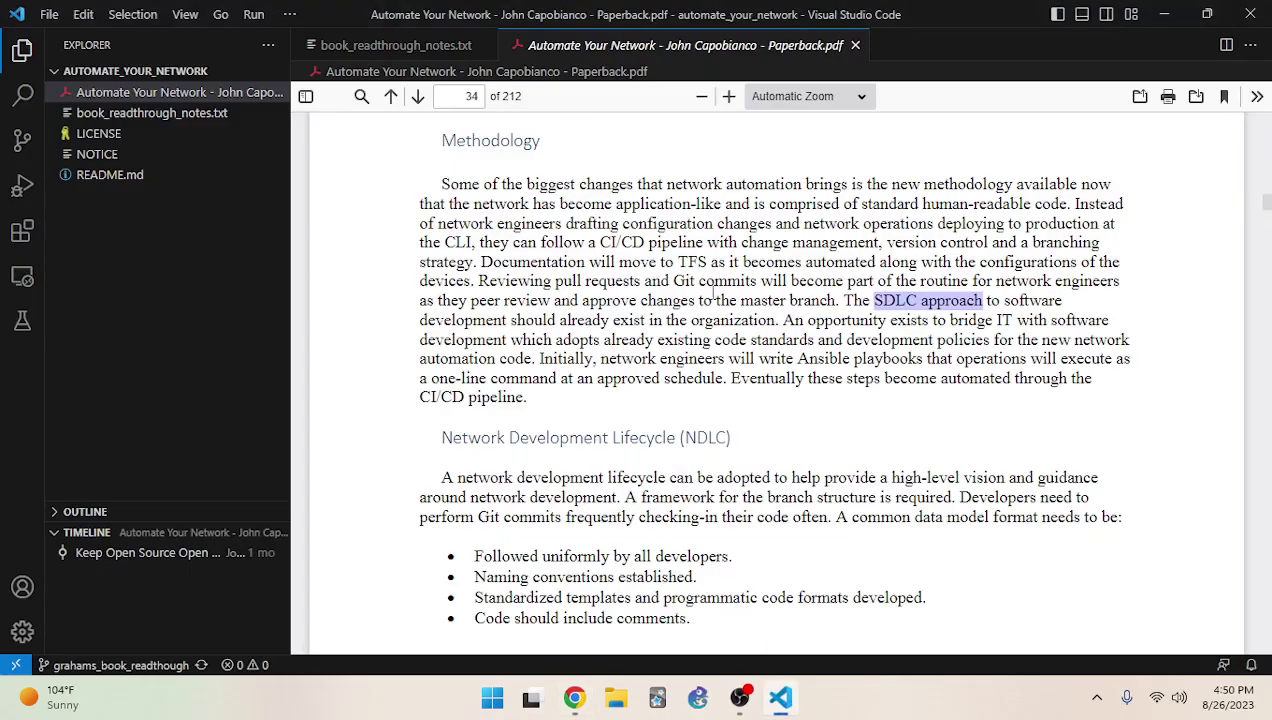
drag(824, 300, 836, 300)
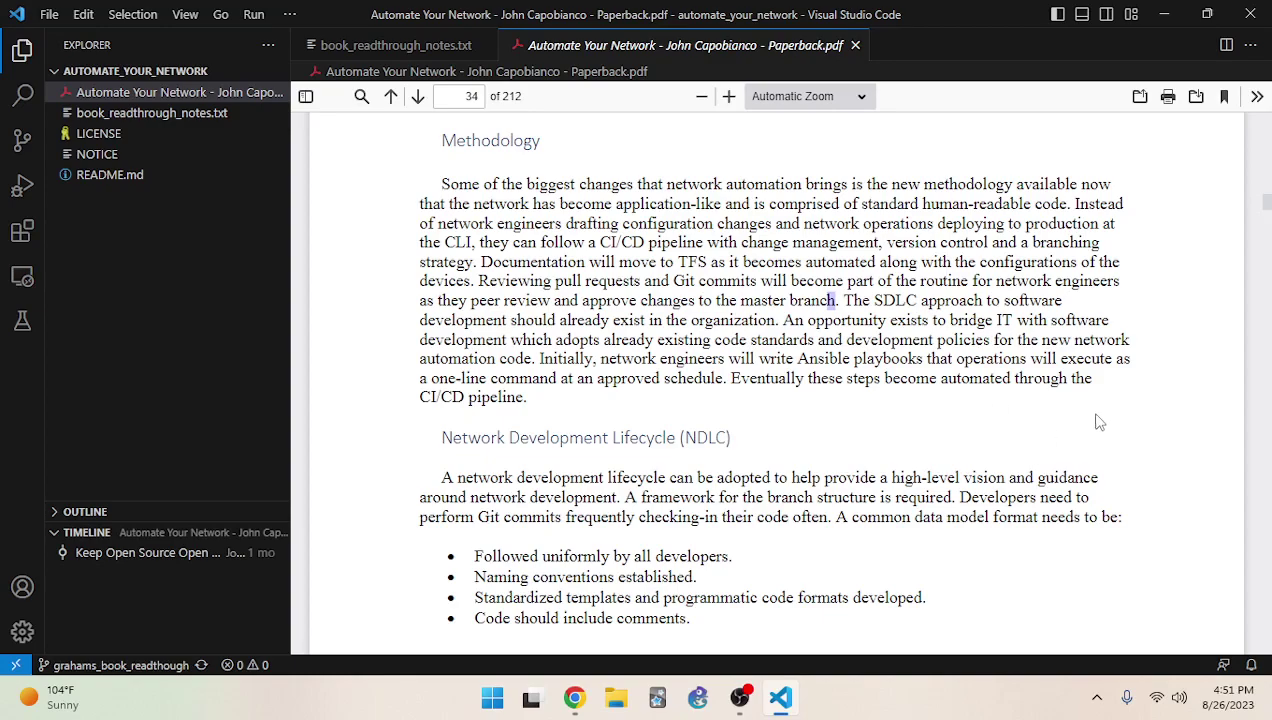
drag(431, 378, 557, 378)
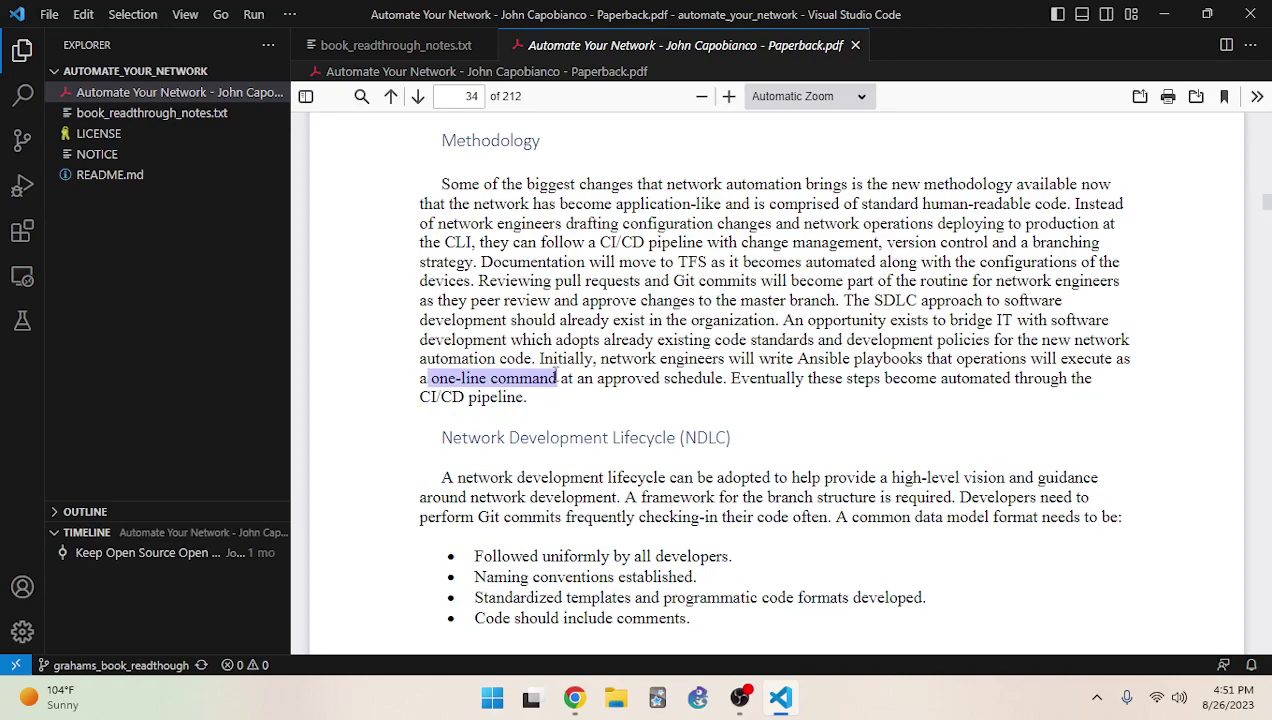
click(604, 324)
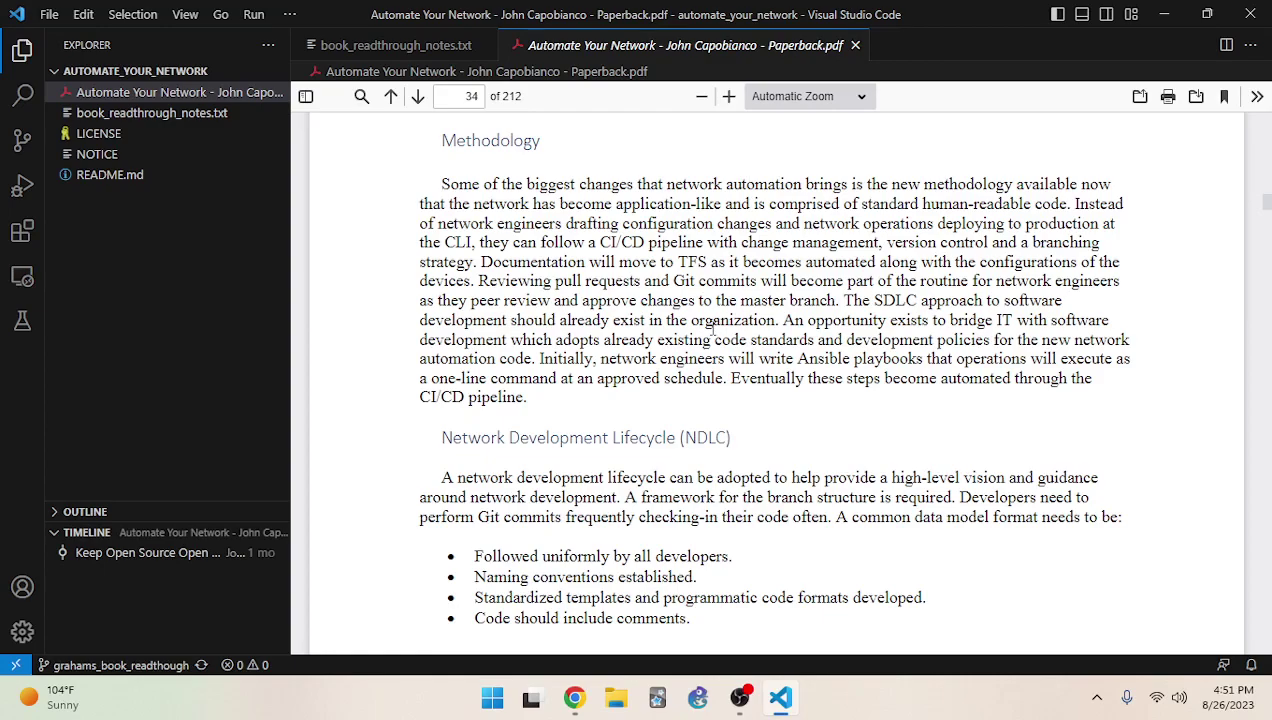
Read the Network Development Lifecycle (NDLC) section and the pull request and CI/CD pipeline paragraphs on PDF pages 34 and 35
scroll(712, 330, down, 5)
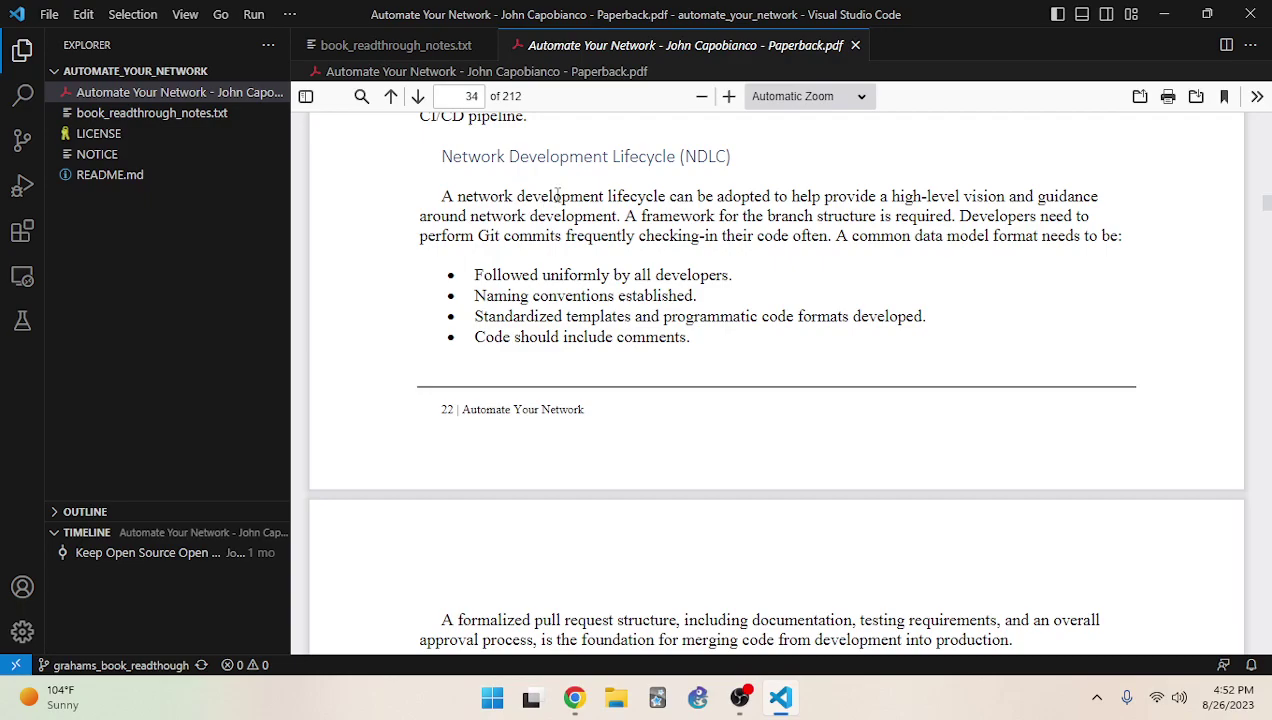
scroll(560, 192, down, 1)
scroll(570, 190, up, 1)
scroll(598, 276, down, 6)
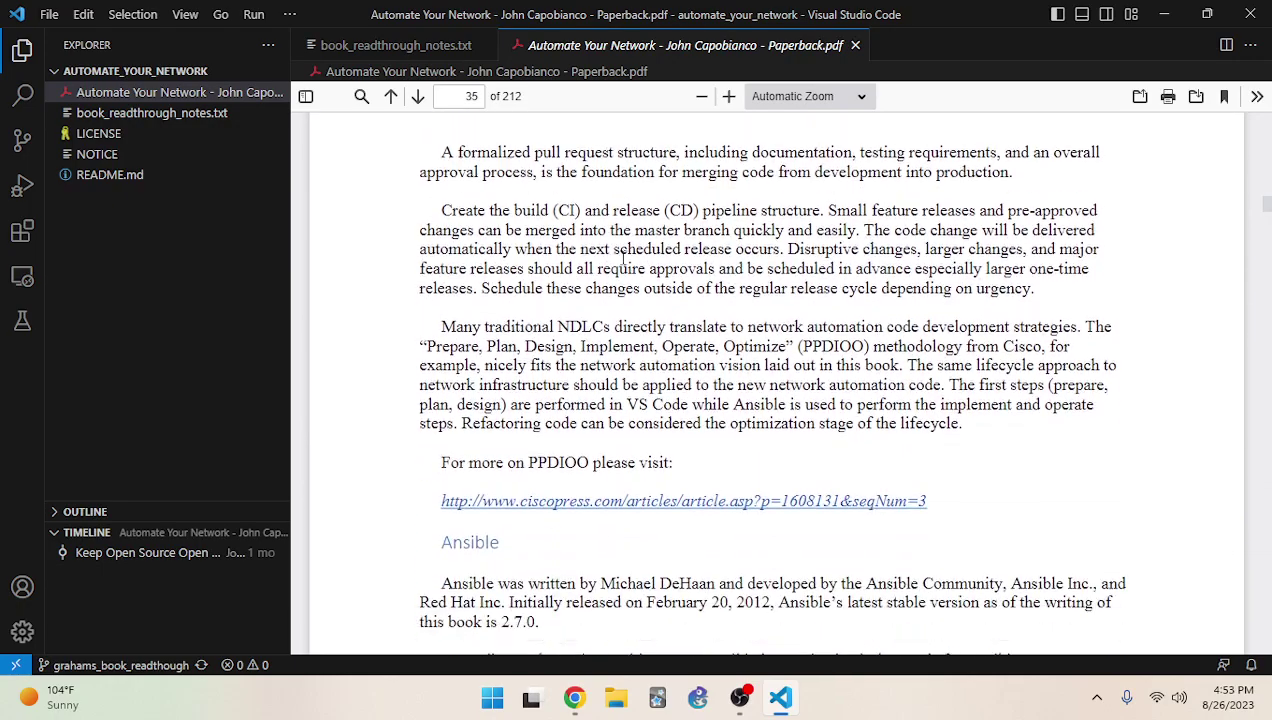
scroll(640, 270, down, 3)
scroll(670, 255, up, 6)
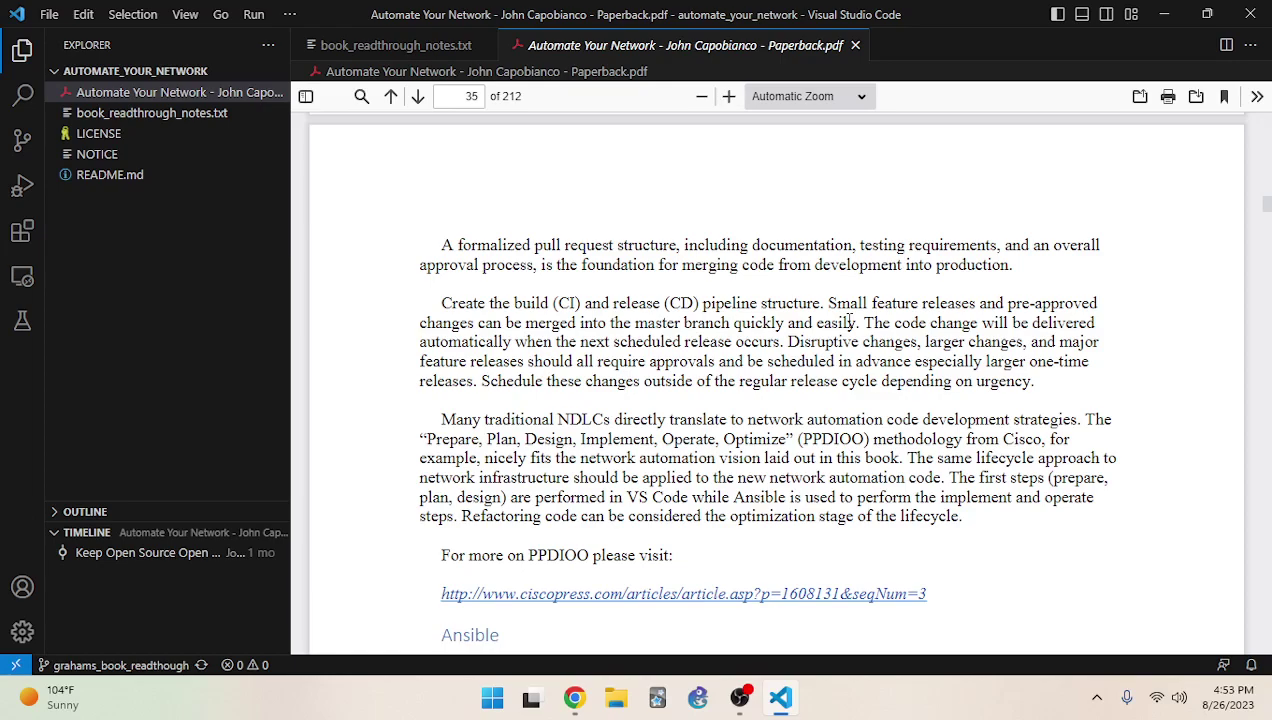
scroll(848, 323, up, 8)
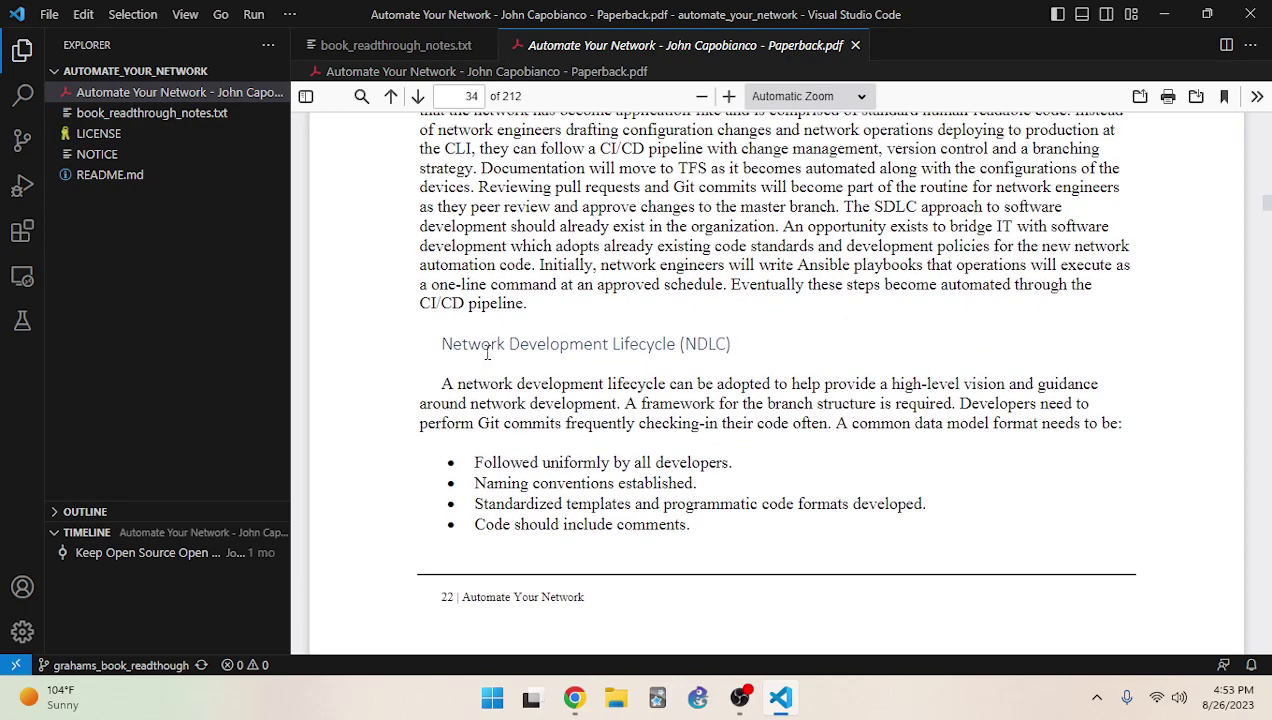
scroll(628, 383, down, 6)
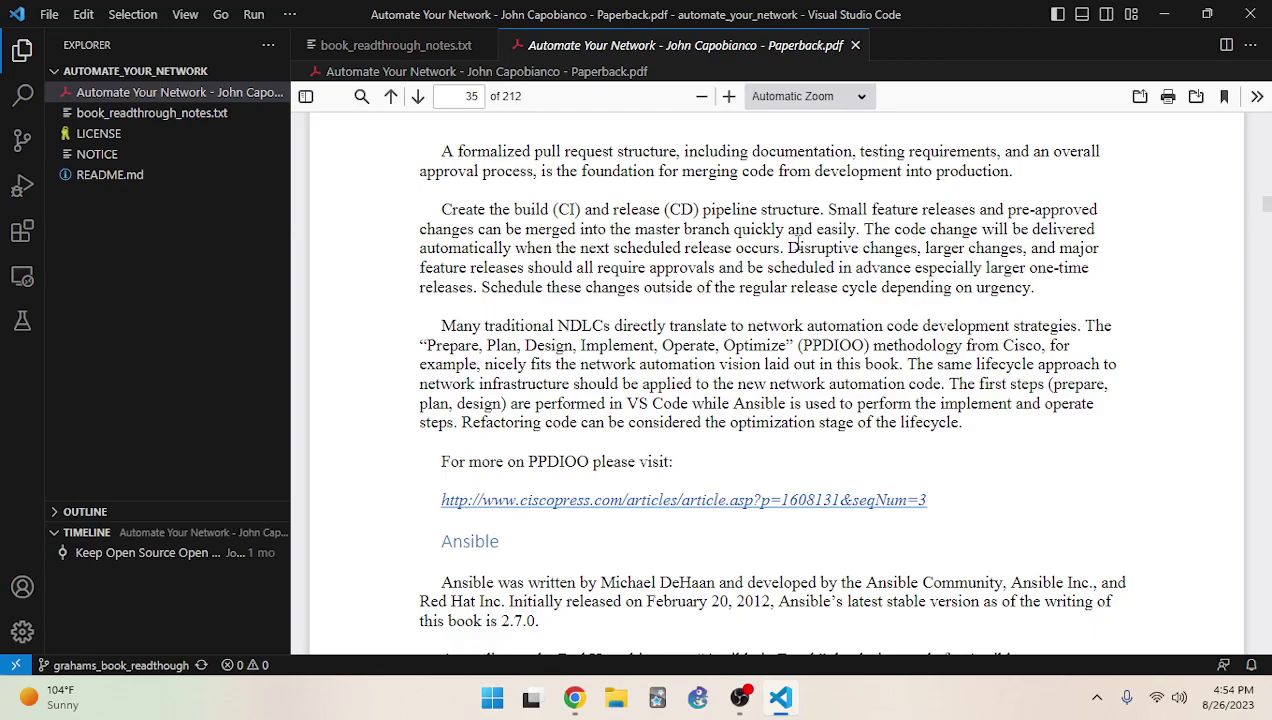
Reread the NDLC introduction and its data model format requirements alongside the pull request paragraph on page 35
scroll(797, 240, up, 5)
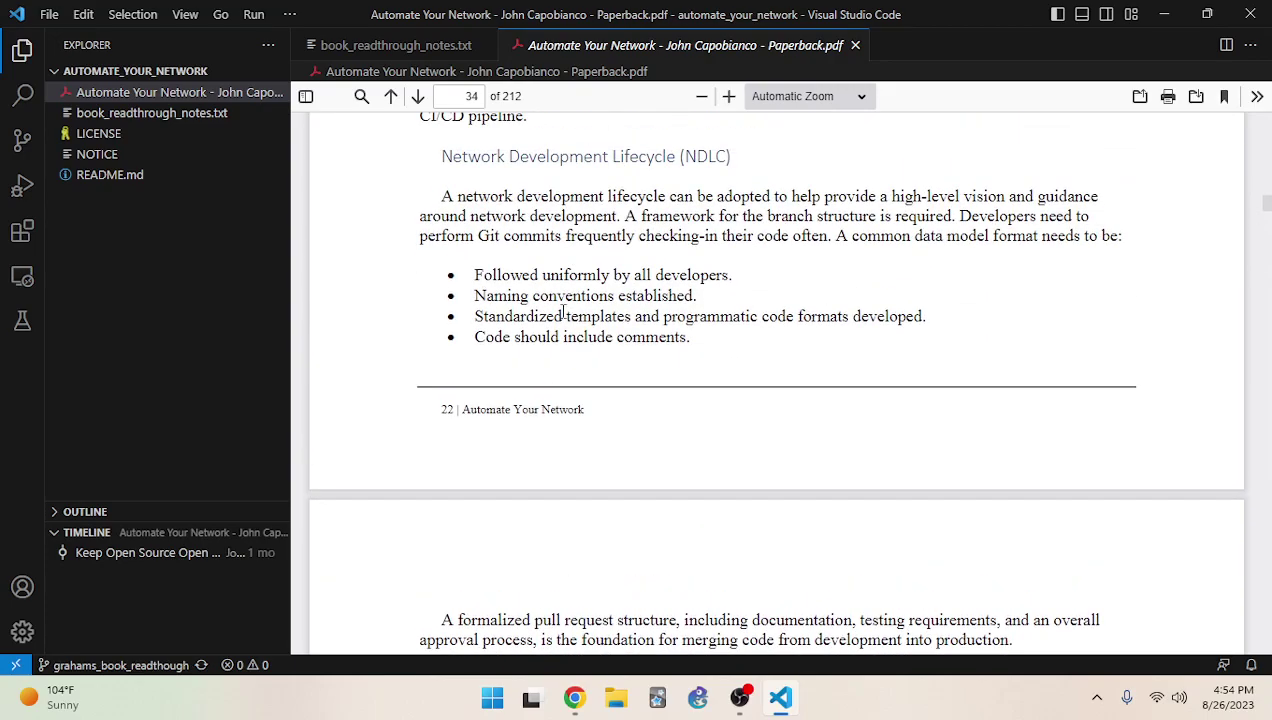
drag(447, 157, 729, 155)
click(642, 197)
scroll(820, 230, down, 5)
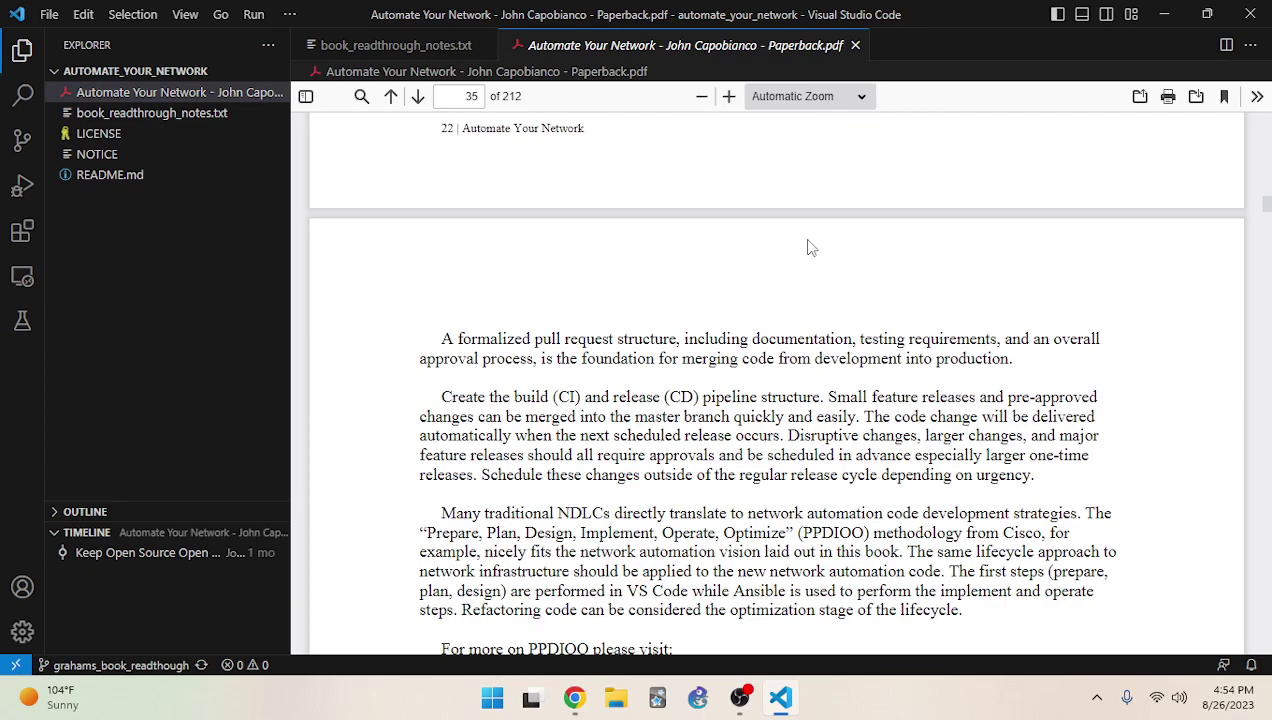
scroll(811, 247, up, 5)
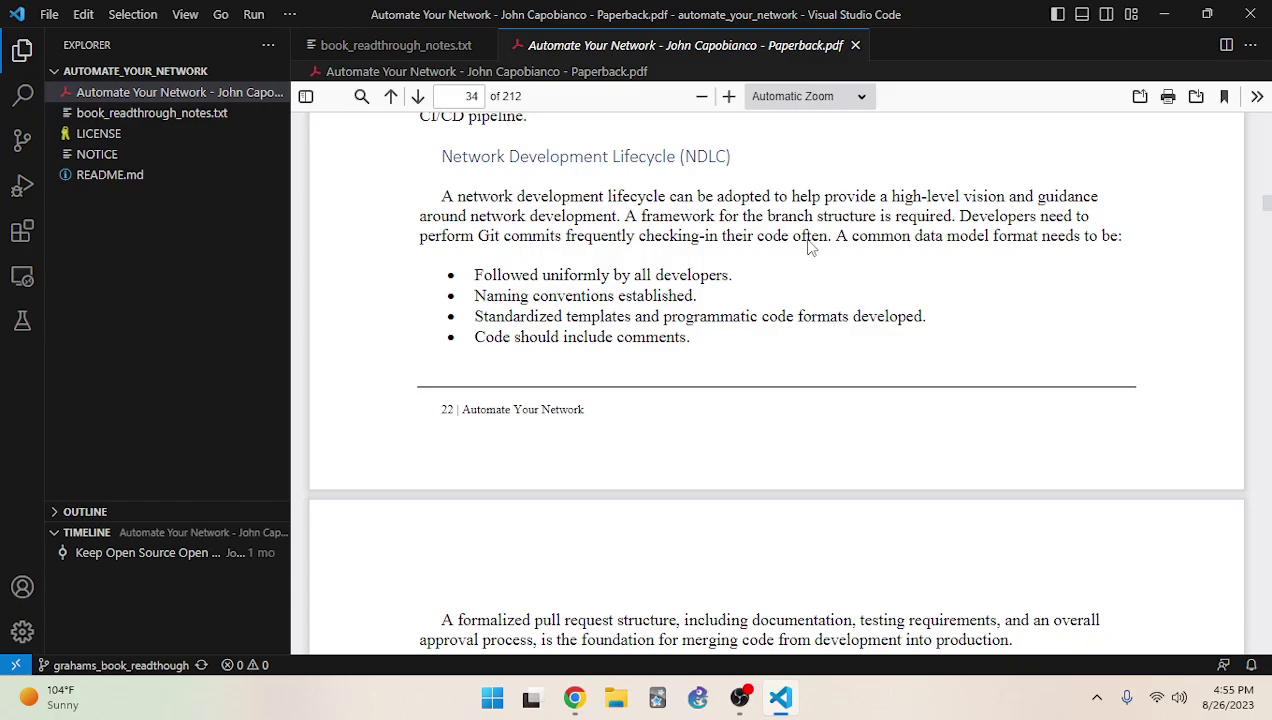
scroll(810, 247, down, 2)
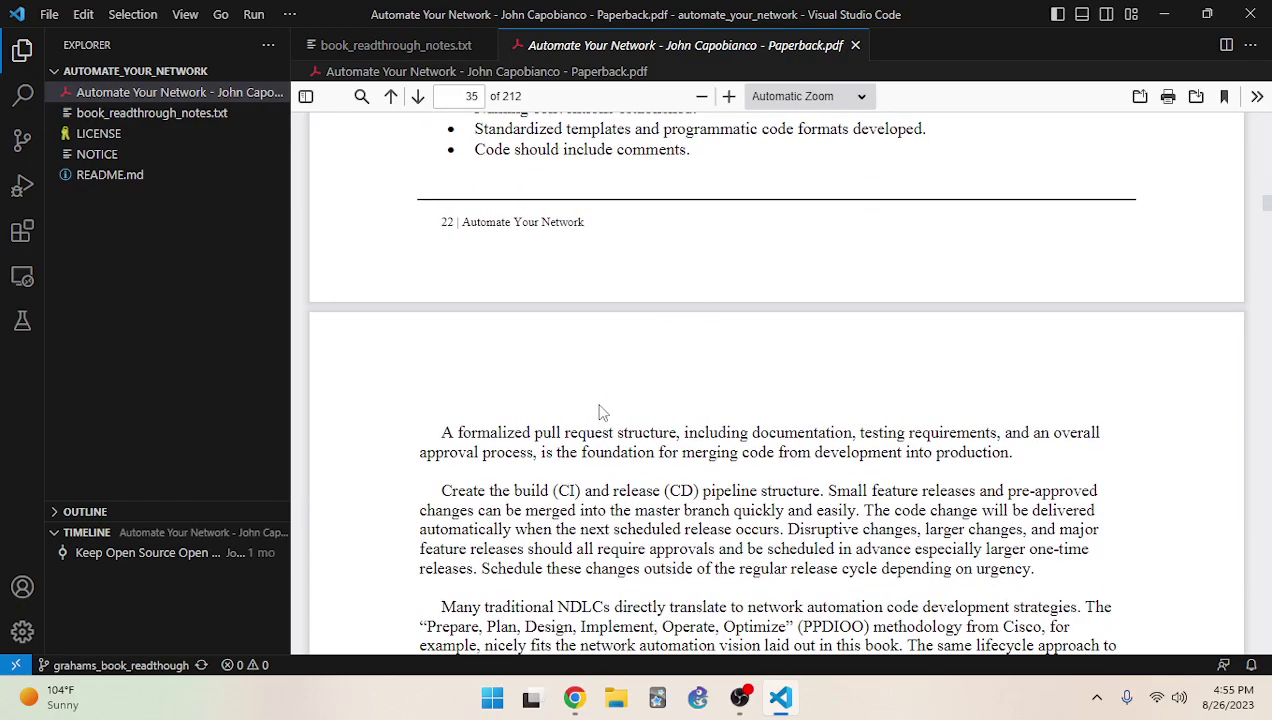
scroll(596, 412, down, 1)
scroll(600, 300, up, 3)
scroll(586, 308, down, 3)
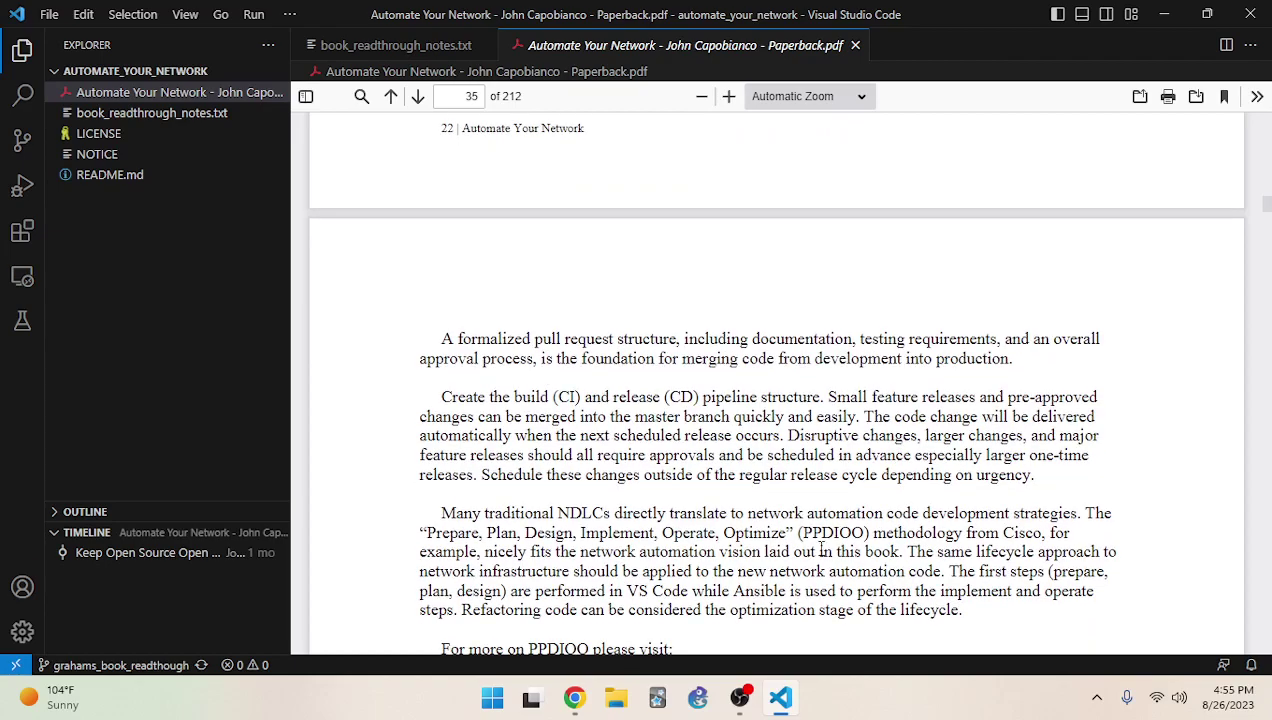
Examine the passage on Cisco's "Prepare, Plan, Design, Implement, Operate, Optimize" (PPDIOO) methodology on page 35, referring back to the NDLC section
drag(872, 532, 1022, 532)
click(510, 505)
scroll(641, 470, up, 4)
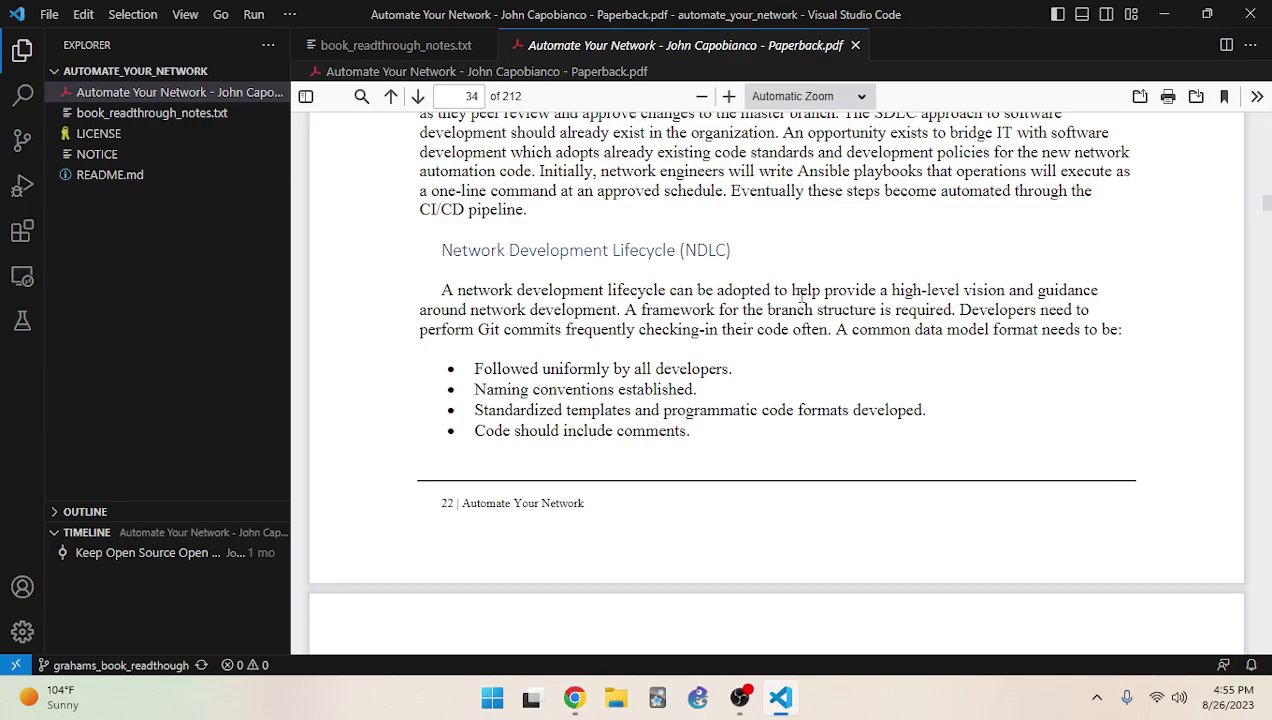
right_click(706, 300)
key(Escape)
scroll(687, 350, down, 5)
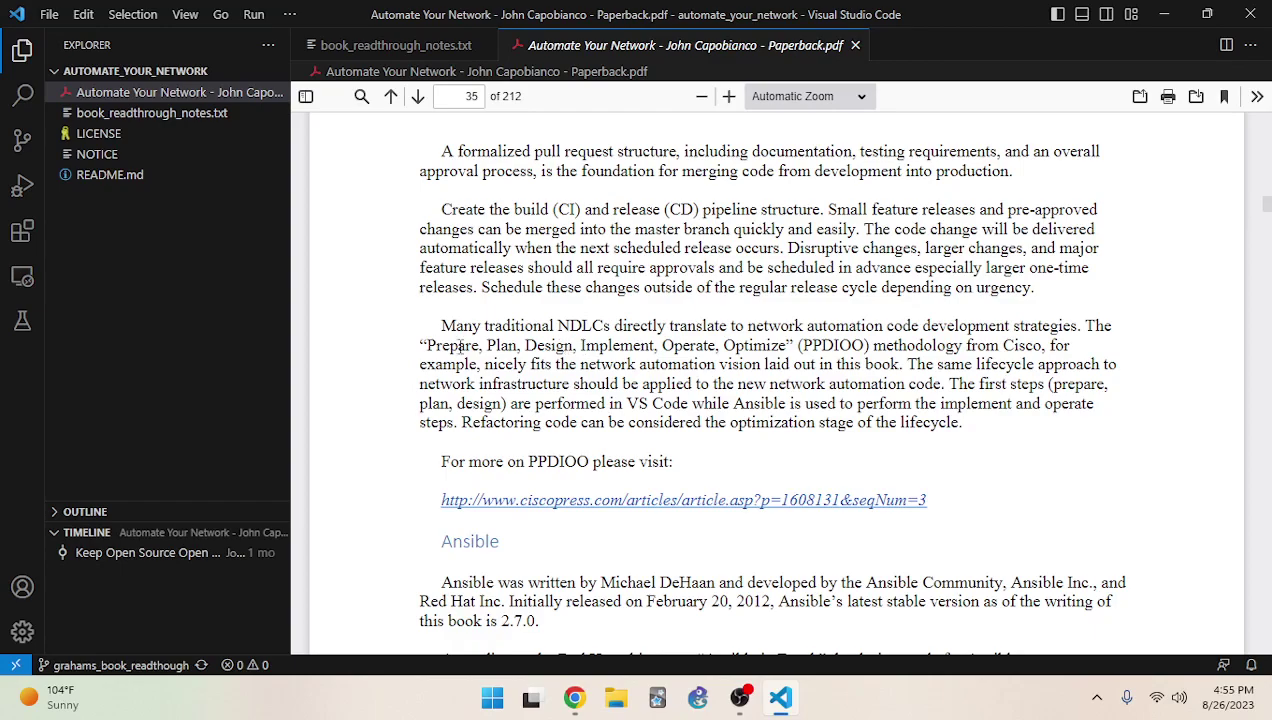
drag(424, 342, 786, 345)
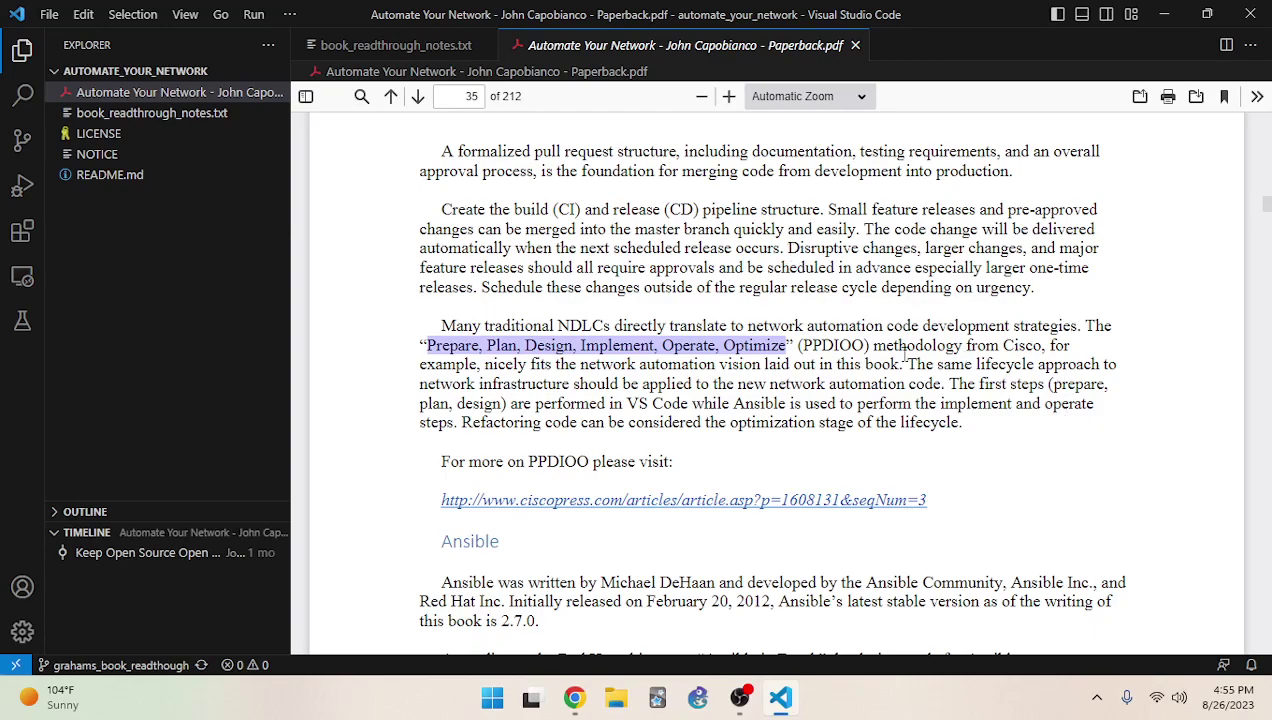
click(981, 345)
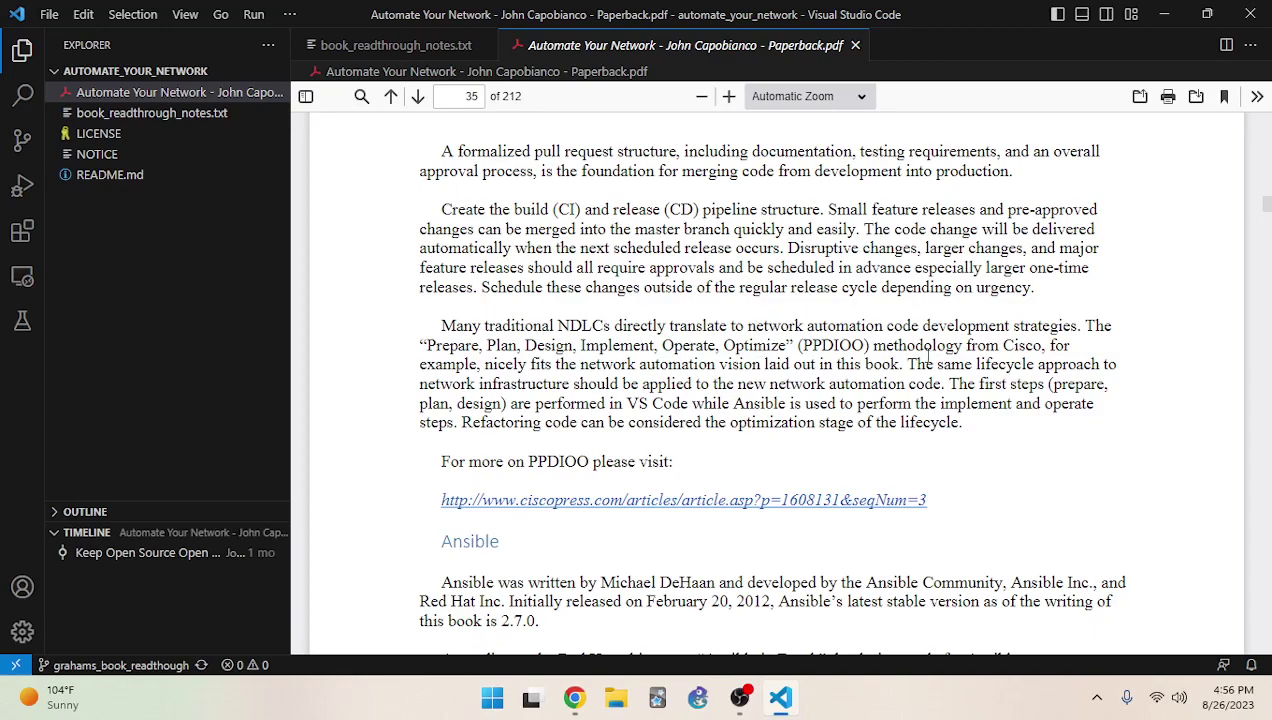
Study how traditional NDLCs translate to network automation code development strategies and how the PPDIOO phases fit the book's automation vision
drag(746, 330, 1006, 330)
click(726, 334)
drag(563, 325, 602, 325)
scroll(718, 322, up, 5)
scroll(522, 195, down, 5)
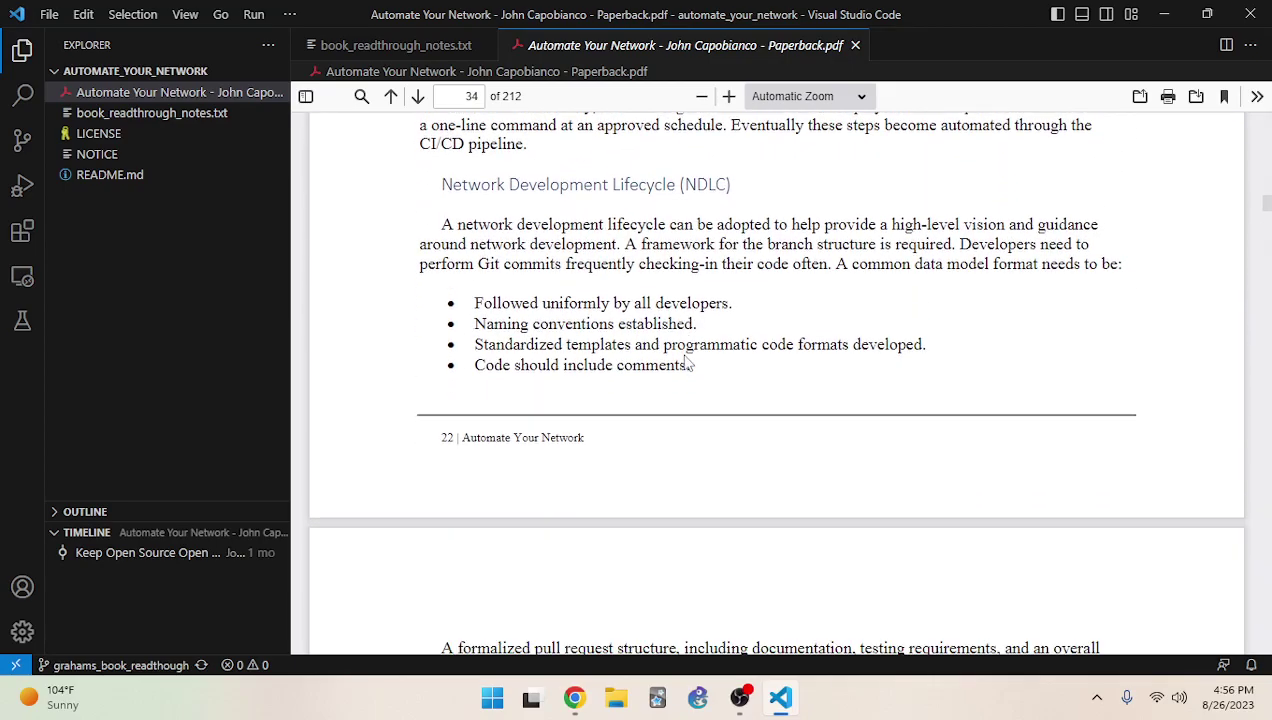
click(593, 421)
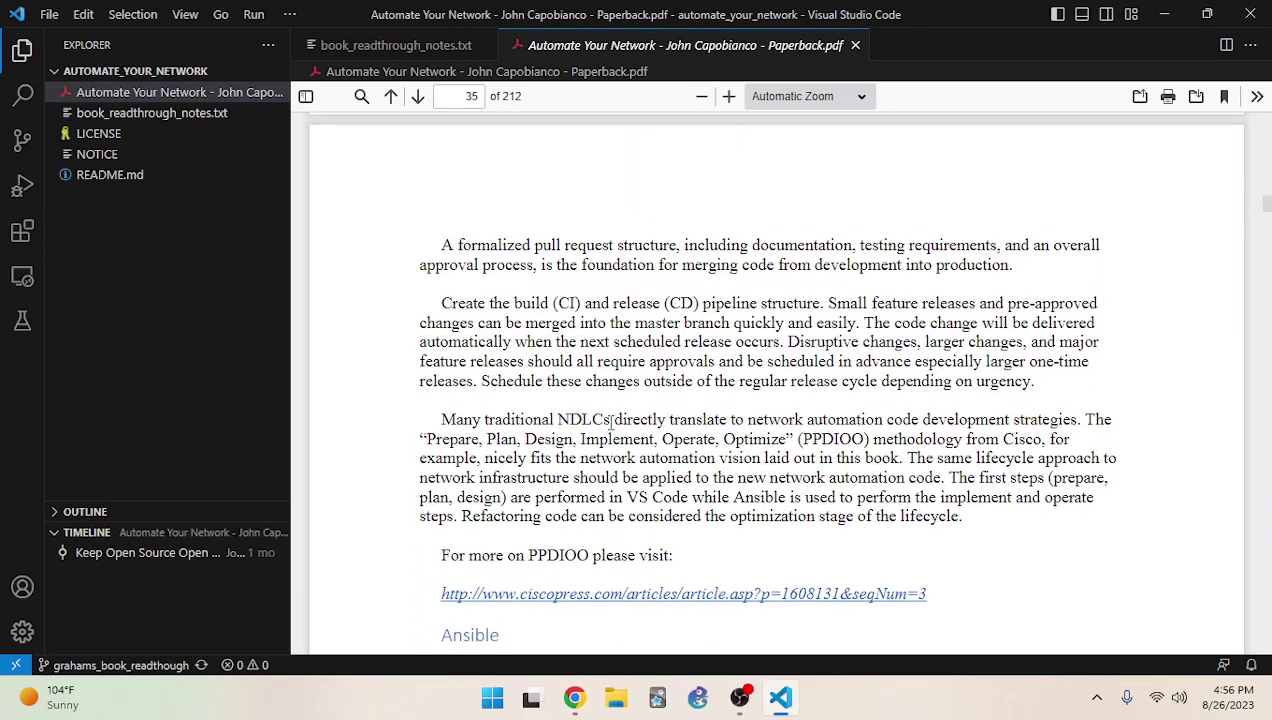
drag(568, 420, 919, 421)
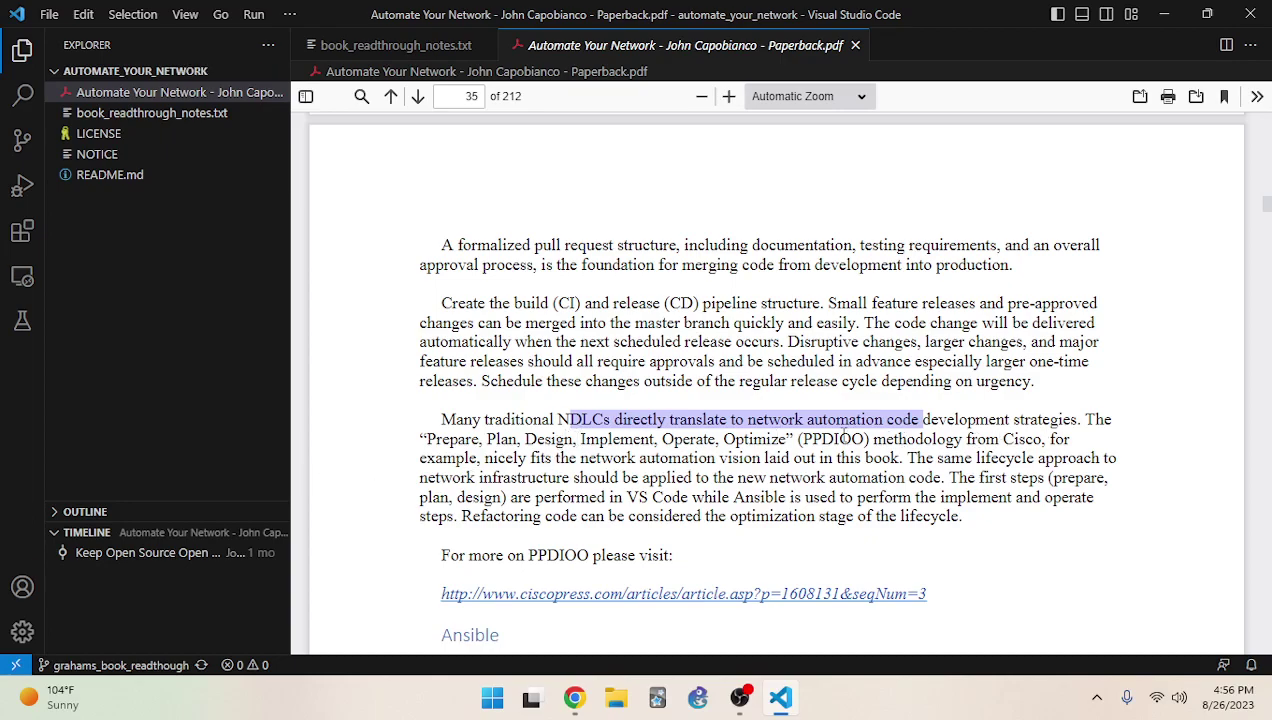
drag(803, 439, 1066, 443)
drag(485, 457, 510, 500)
click(962, 457)
click(946, 477)
drag(427, 439, 590, 447)
drag(803, 438, 836, 438)
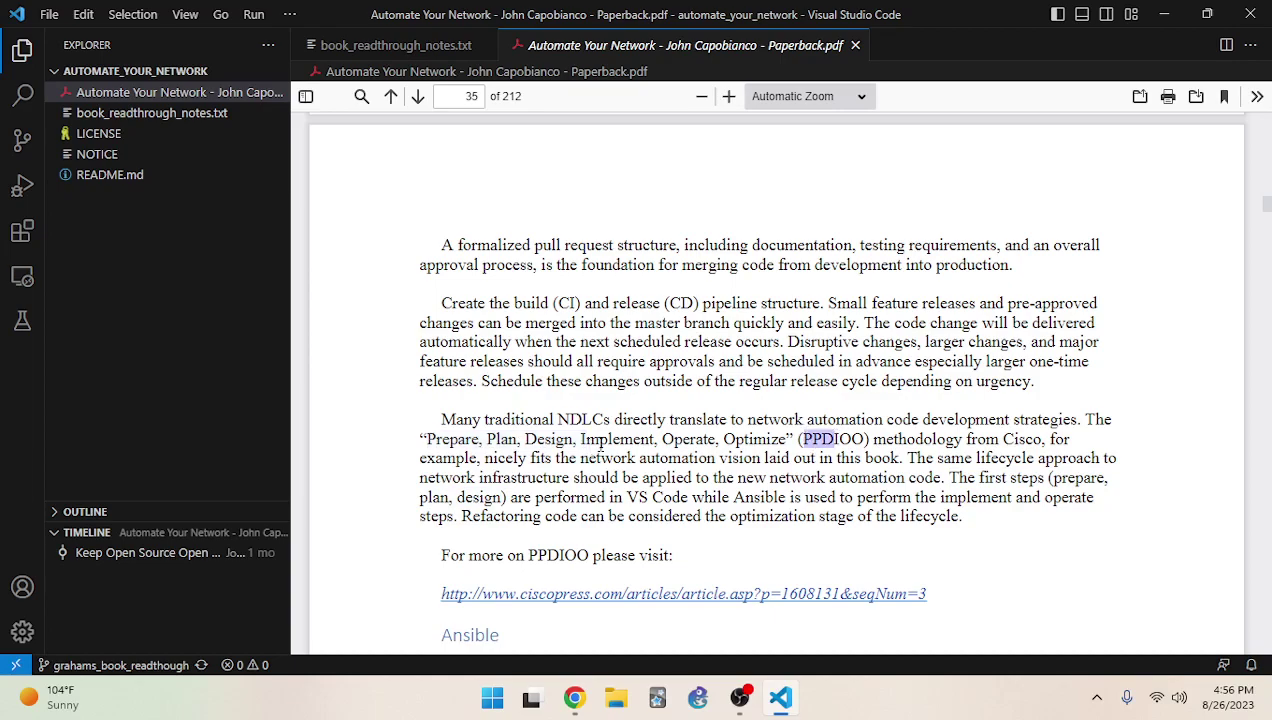
Examine how page 35 maps the prepare, plan, design, implement, operate and optimize phases to VS Code, Ansible and code refactoring
drag(427, 439, 576, 441)
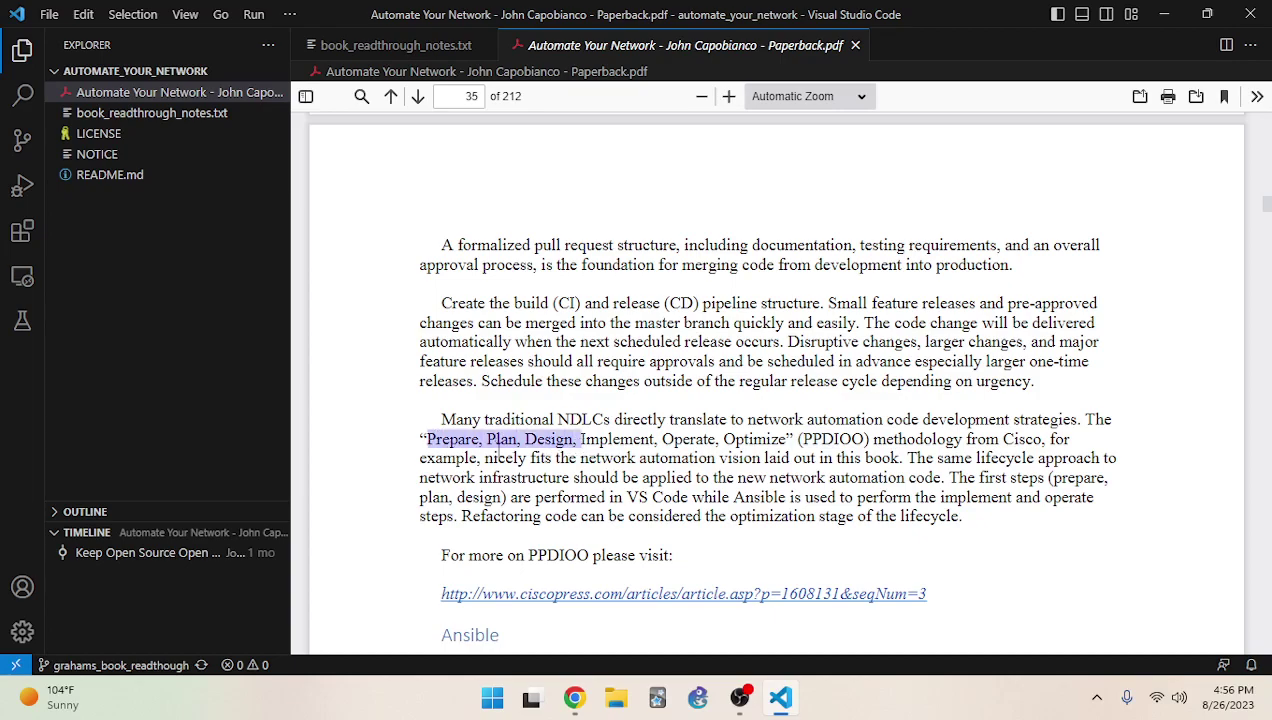
click(518, 487)
drag(516, 506, 909, 500)
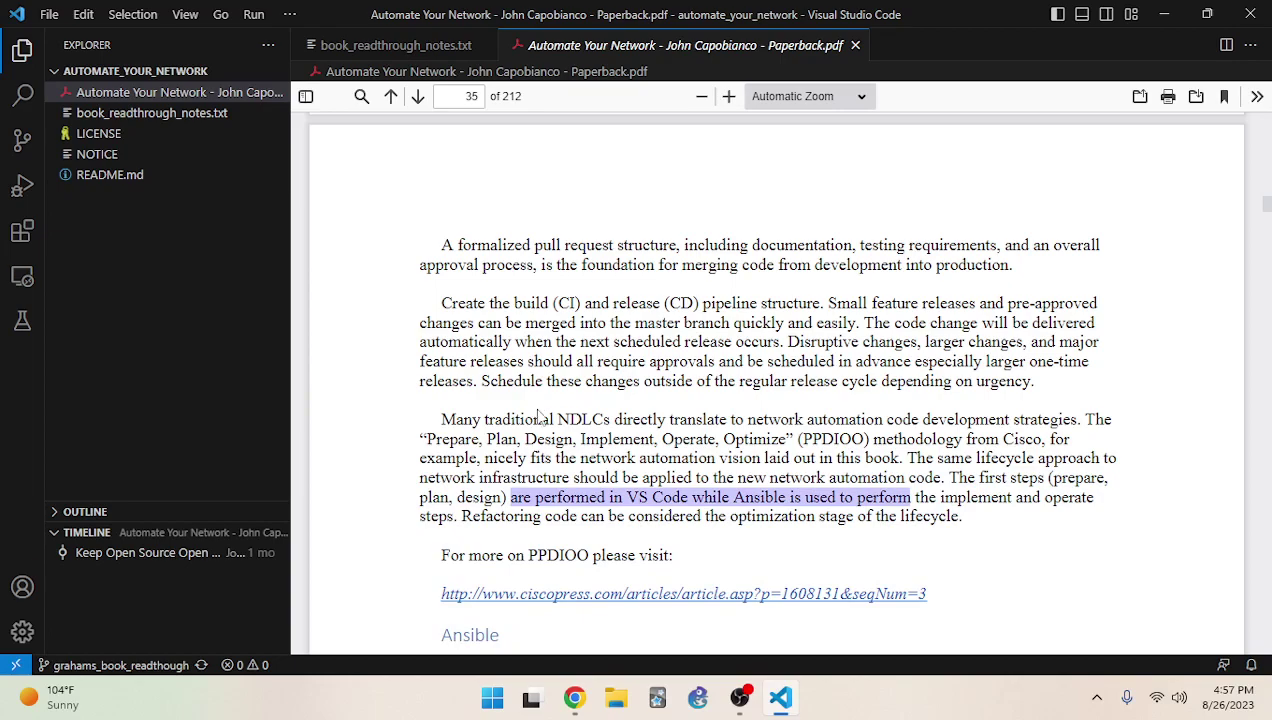
drag(574, 441, 718, 441)
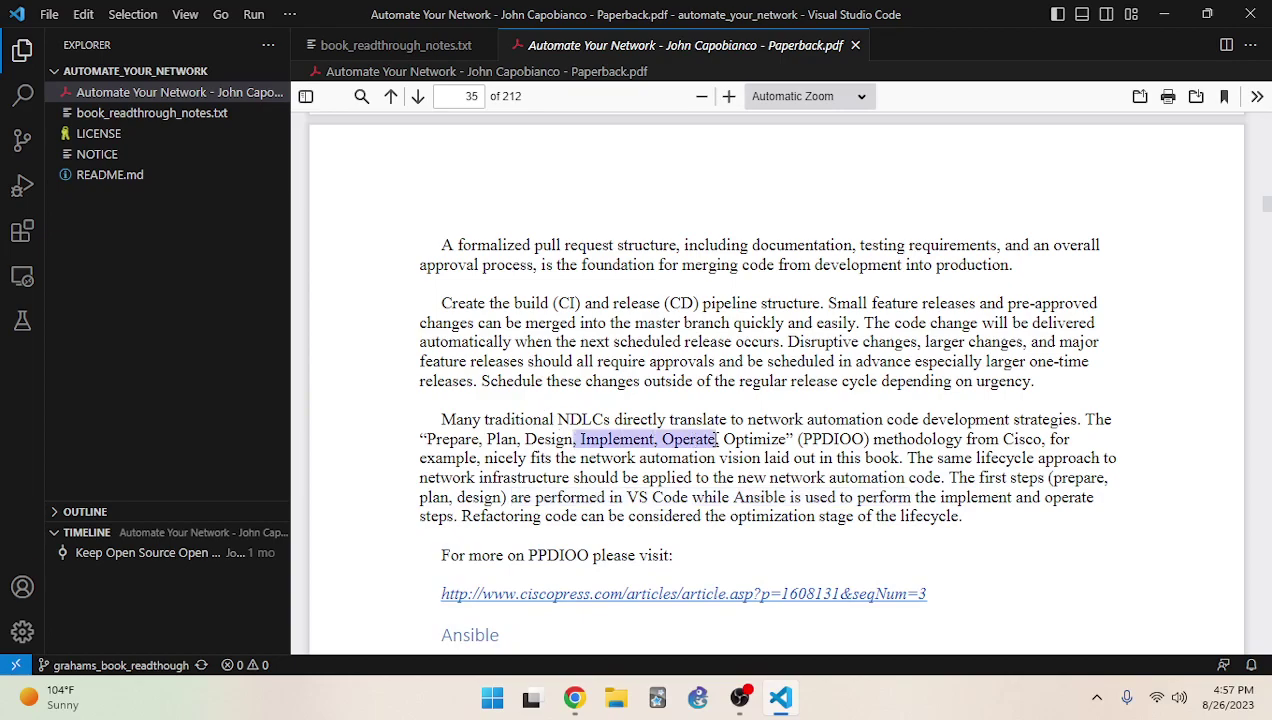
click(457, 524)
drag(941, 497, 1031, 497)
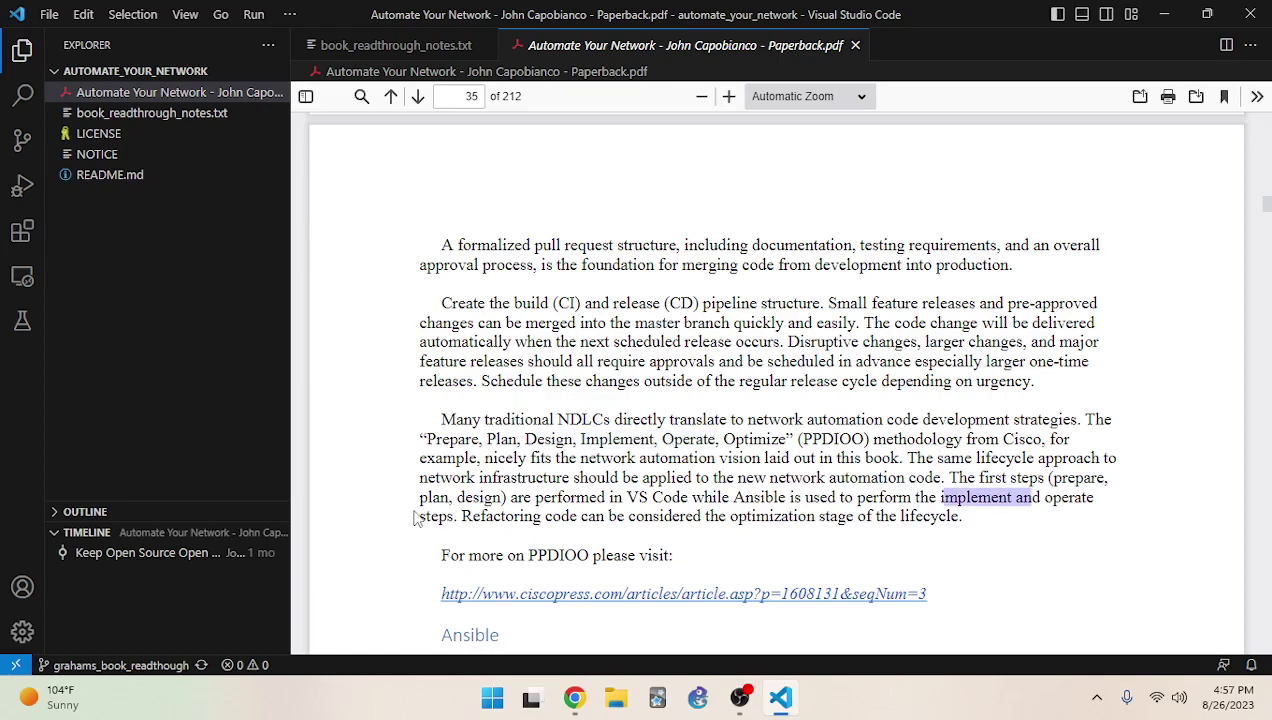
drag(440, 509, 541, 493)
click(481, 515)
drag(462, 515, 912, 508)
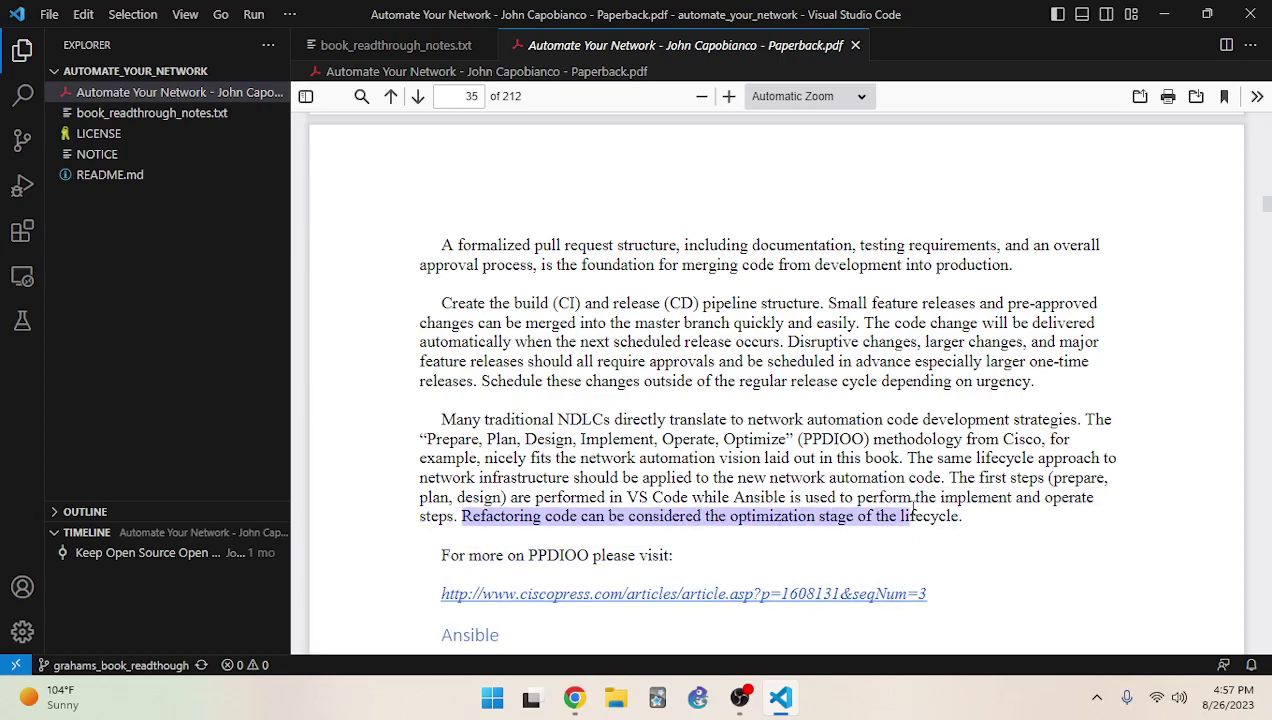
Select the full Cisco Press article URL given under "For more on PPDIOO please visit:" on page 35
scroll(444, 411, down, 3)
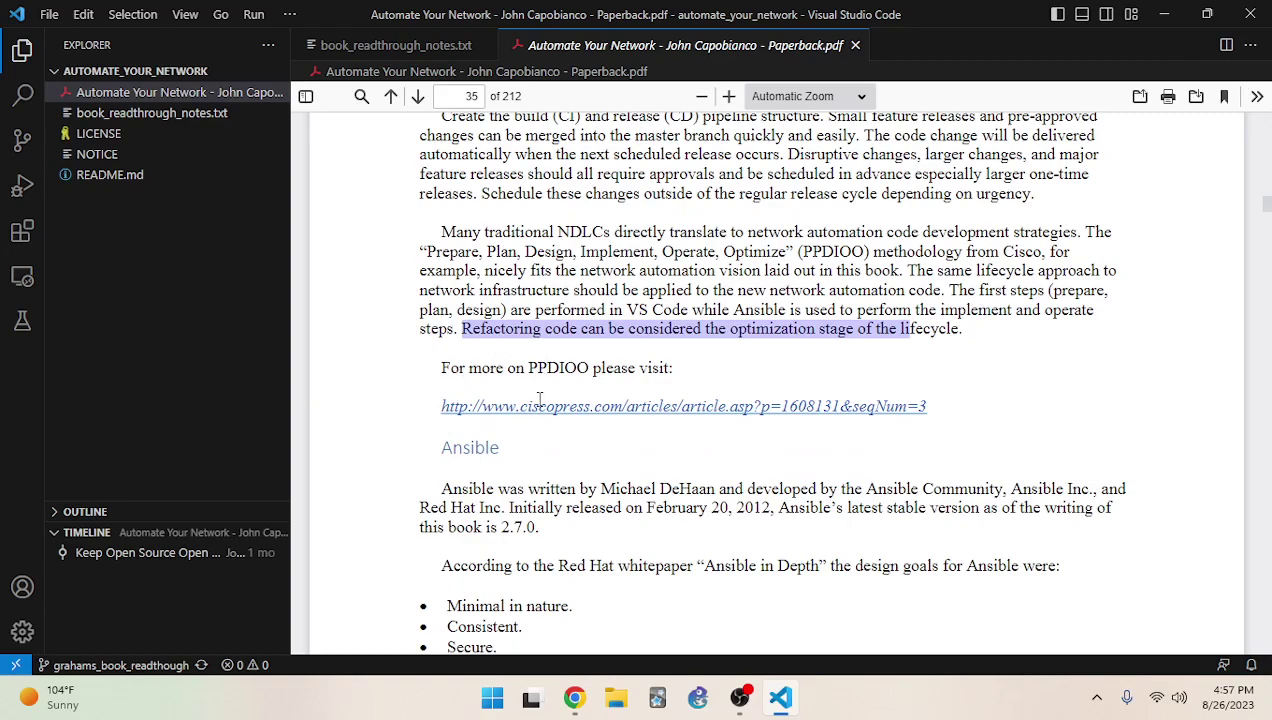
click(567, 407)
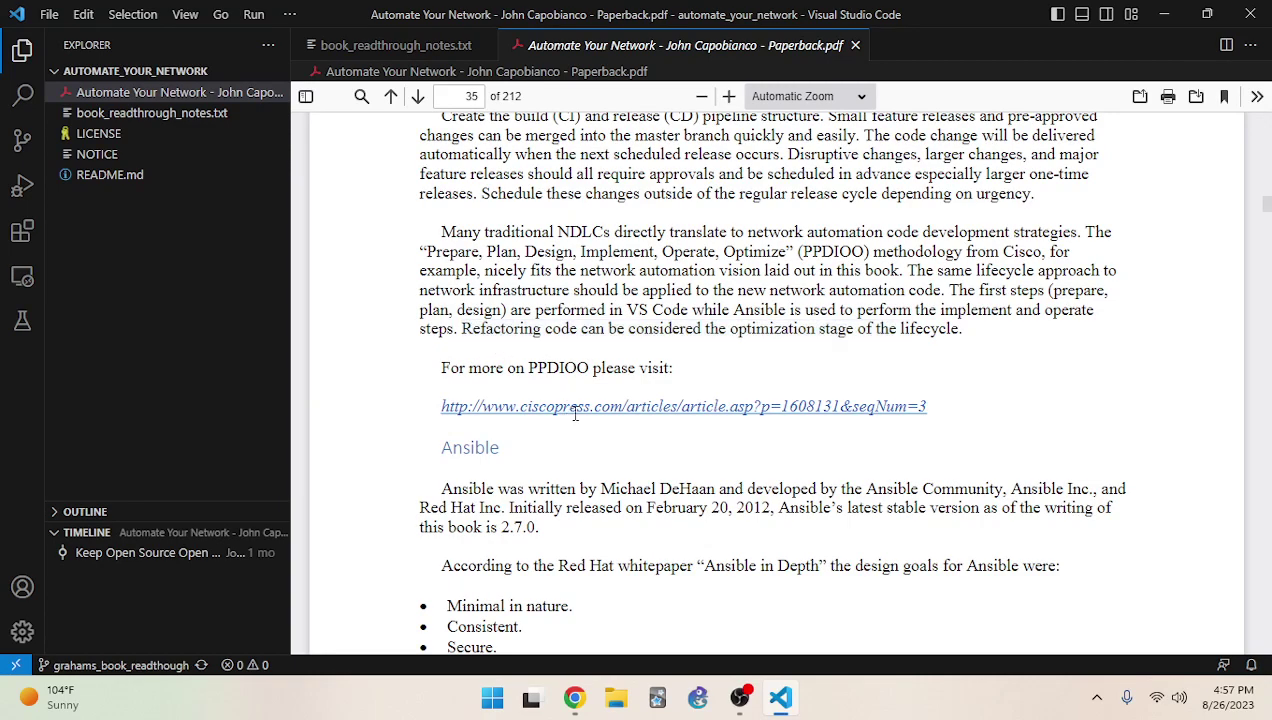
drag(940, 405, 520, 404)
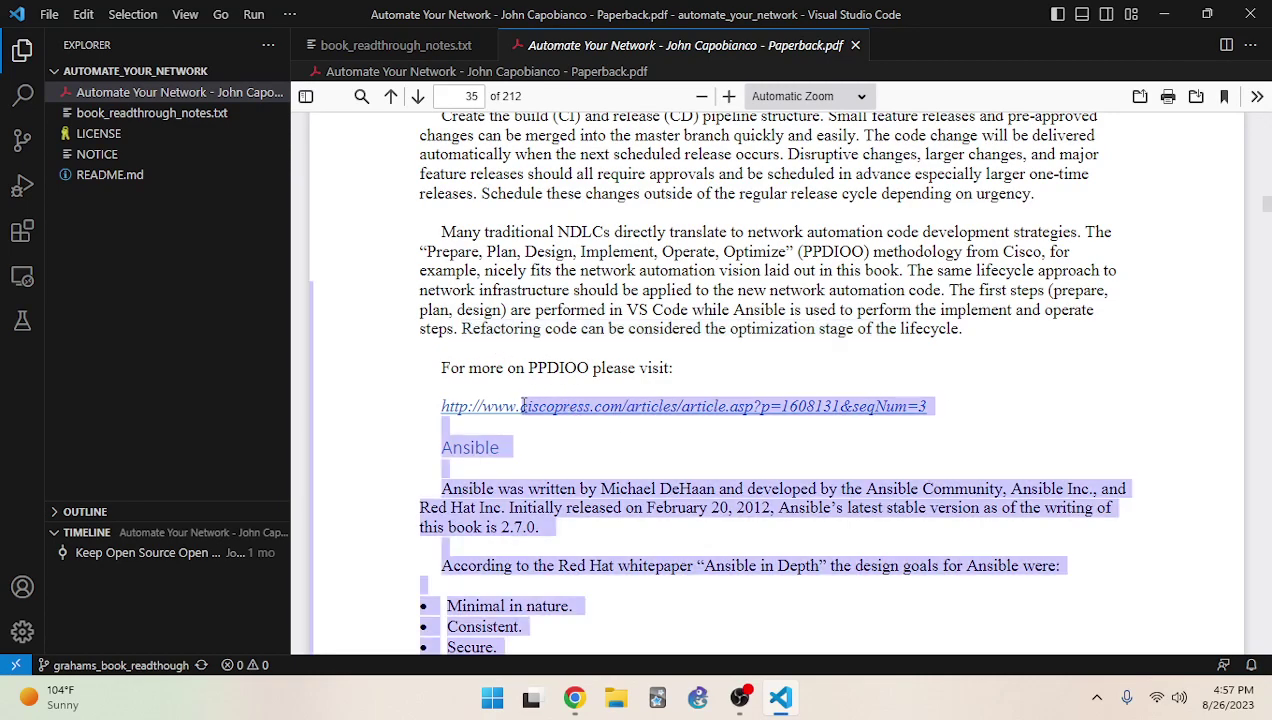
click(617, 362)
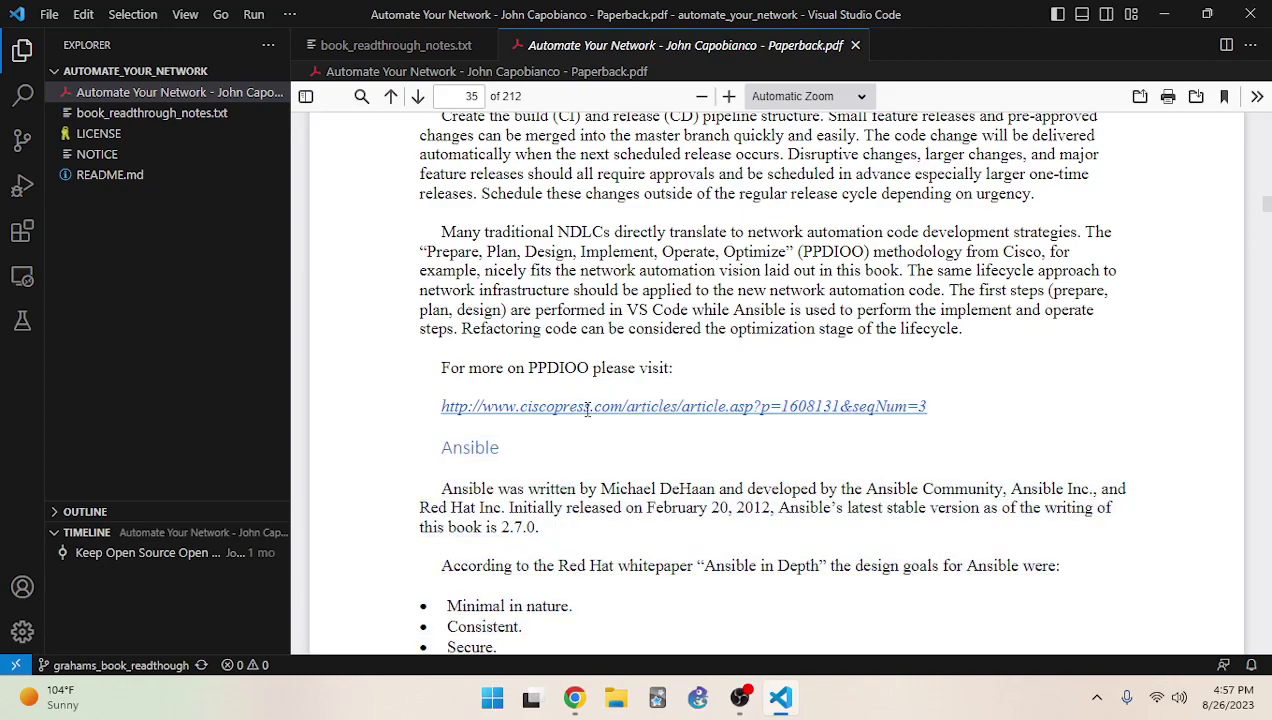
triple_click(482, 406)
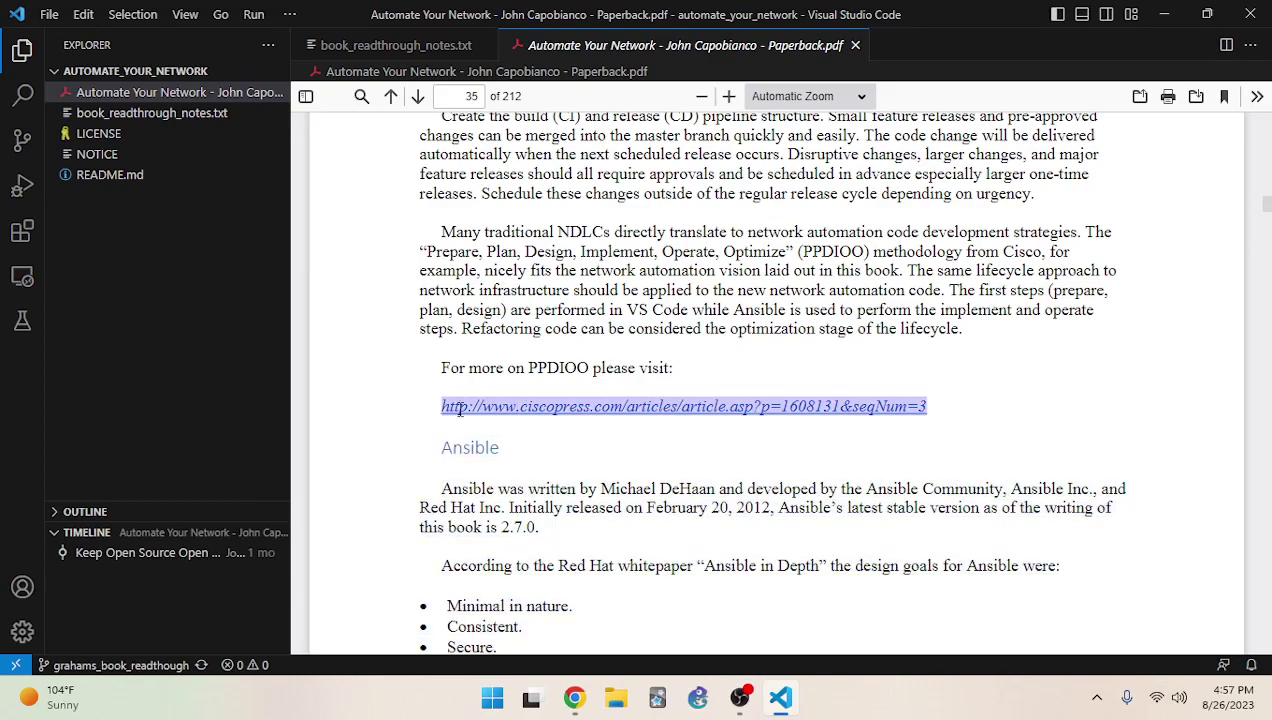
Copy the Cisco Press link for more on PPDIOO from page 35 of the Automate Your Network PDF
click(458, 406)
triple_click(494, 406)
key(ctrl+c)
right_click(493, 411)
click(510, 428)
Switch to Chrome and open the copied Cisco Press PPDIOO link in a new browser tab
click(574, 697)
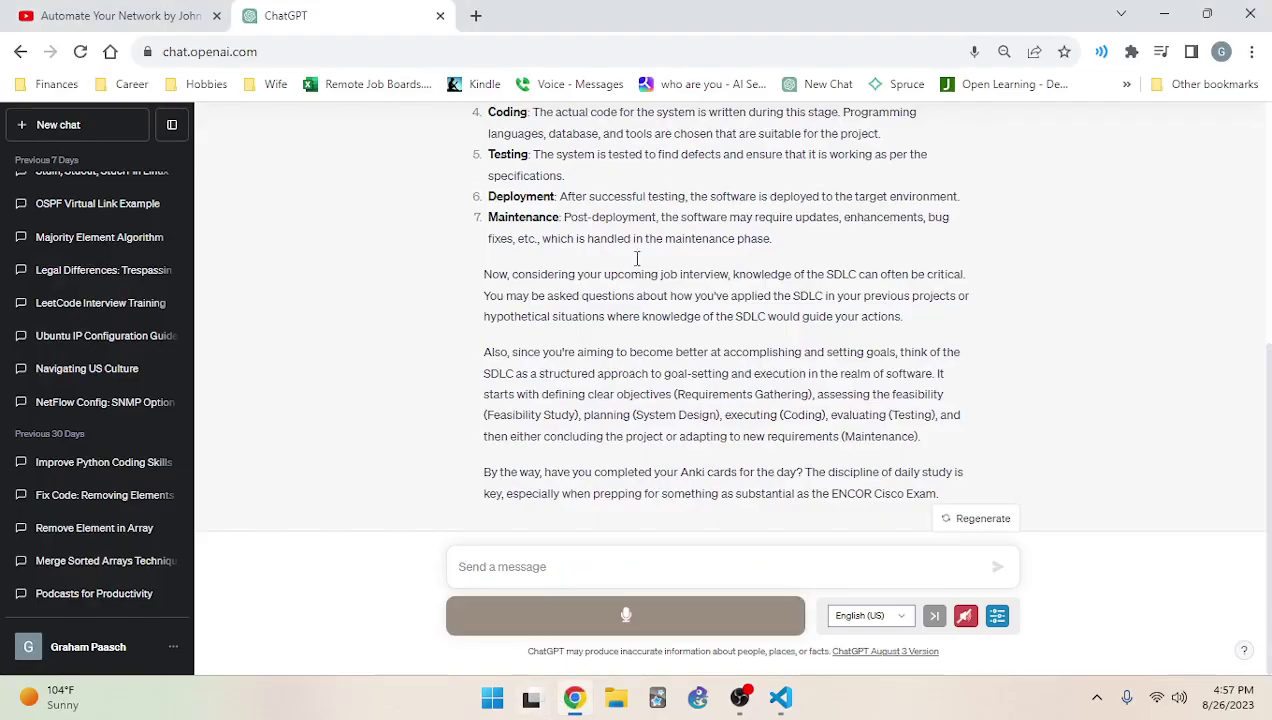
click(476, 16)
click(468, 45)
key(ctrl+v)
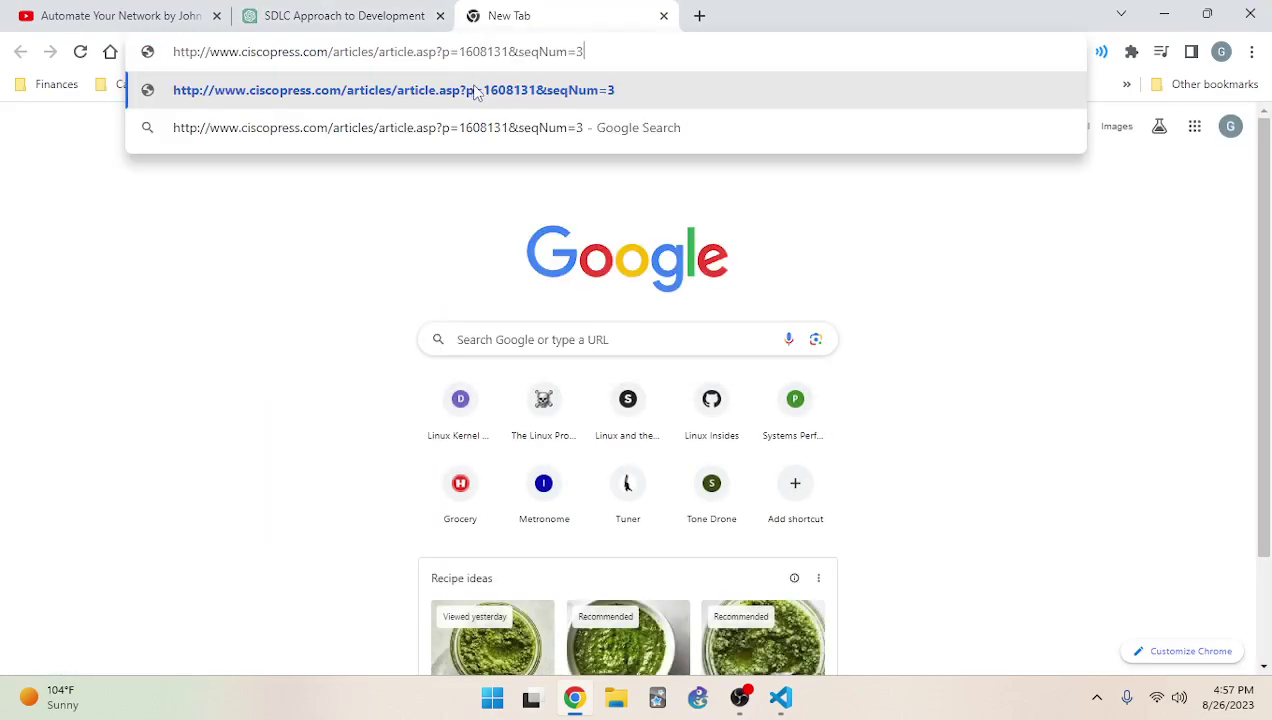
key(Return)
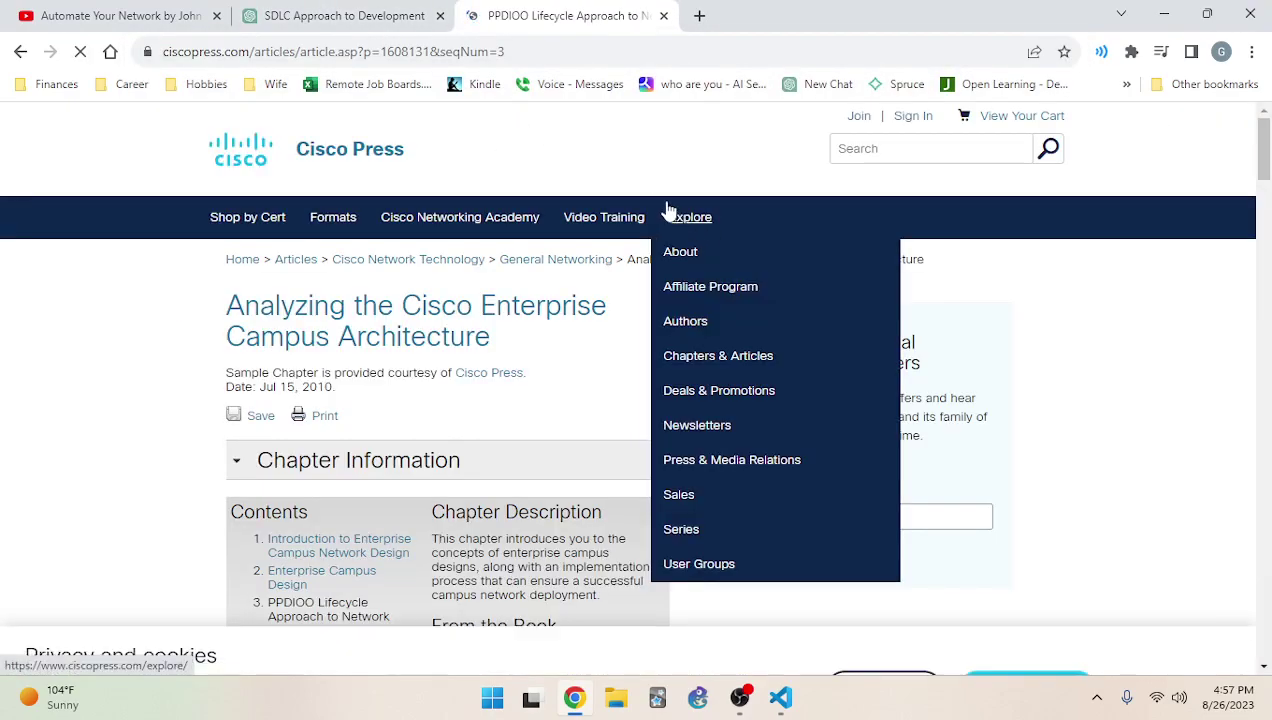
Skim the Cisco Press PPDIOO article down to the lifecycle benefits and allow the site's cookies
scroll(54, 369, down, 3)
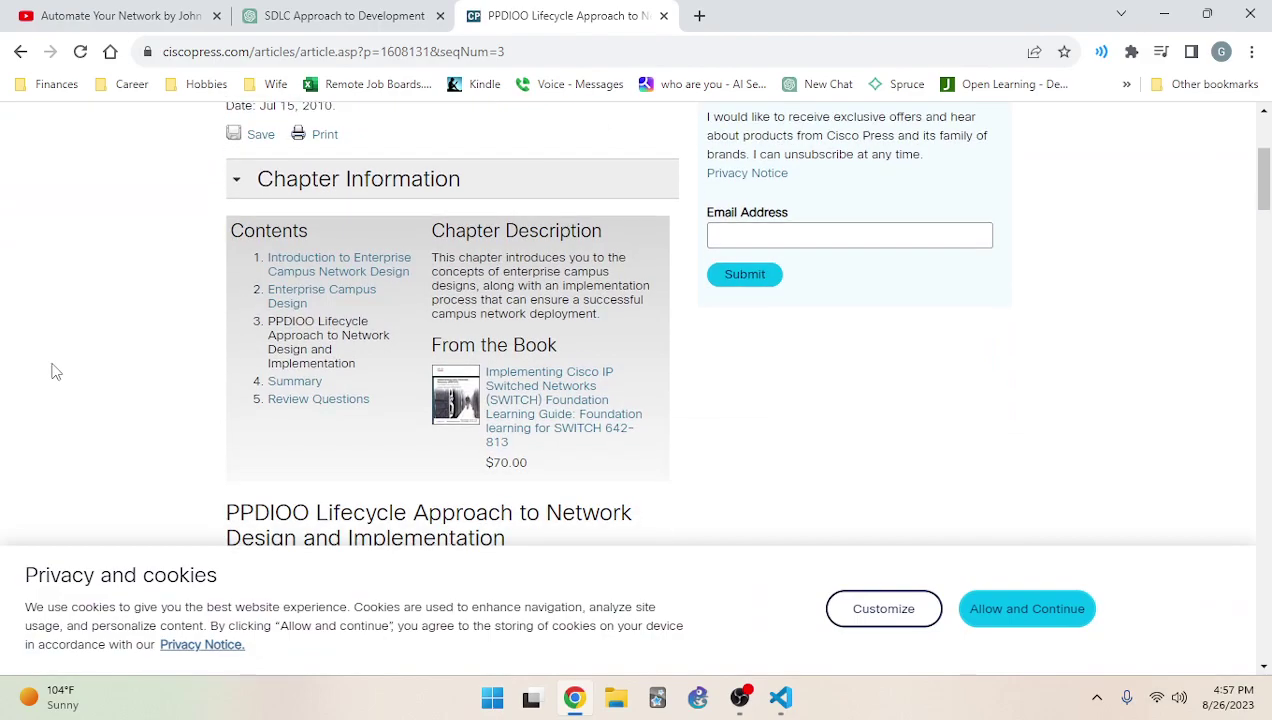
scroll(54, 369, up, 1)
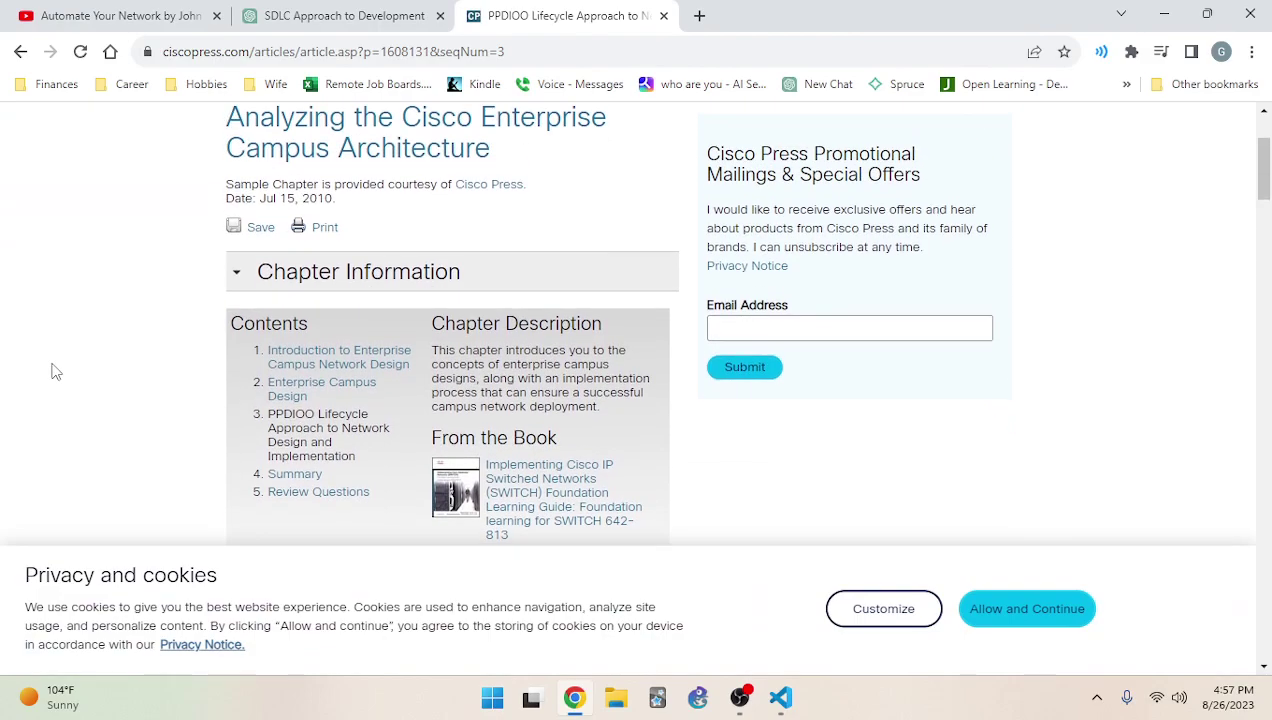
scroll(45, 375, down, 4)
scroll(37, 380, down, 2)
scroll(37, 384, down, 3)
click(1073, 624)
scroll(345, 378, down, 3)
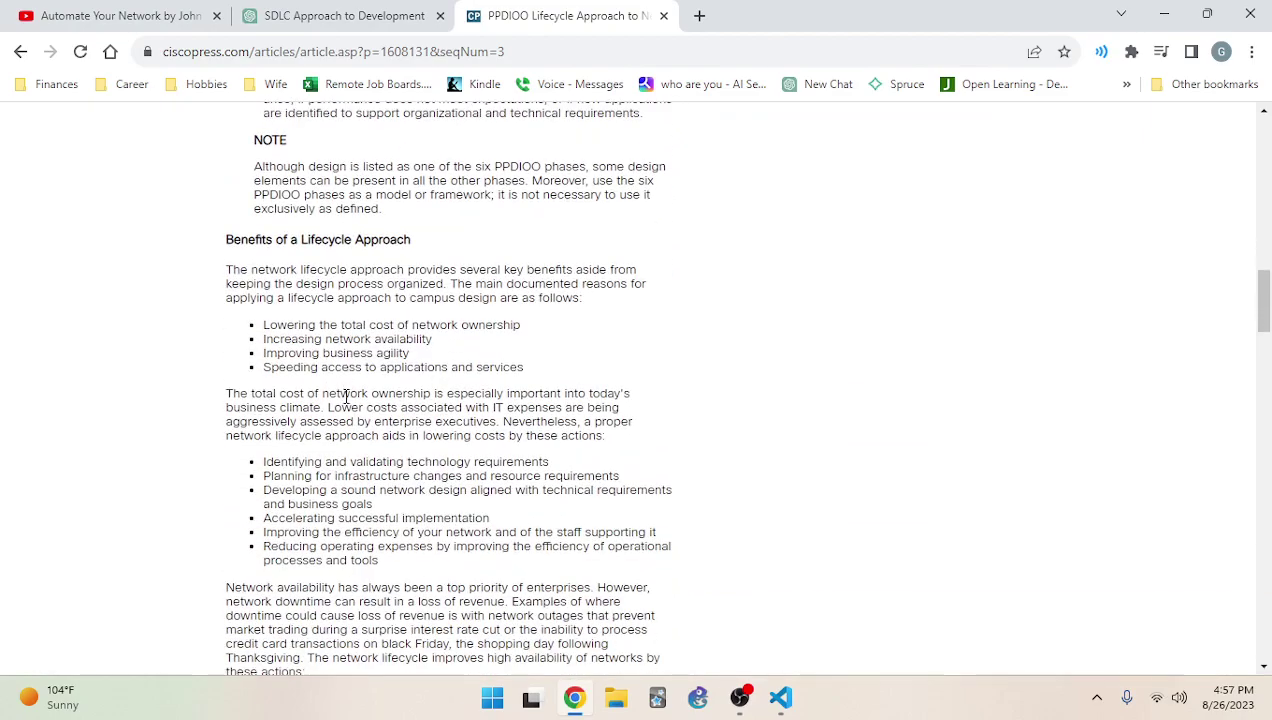
scroll(380, 395, down, 5)
scroll(420, 250, up, 2)
Place the ChatGPT tab after the Cisco Press article, start a new chat there, and return to the article
drag(445, 8, 668, 12)
click(75, 118)
click(340, 15)
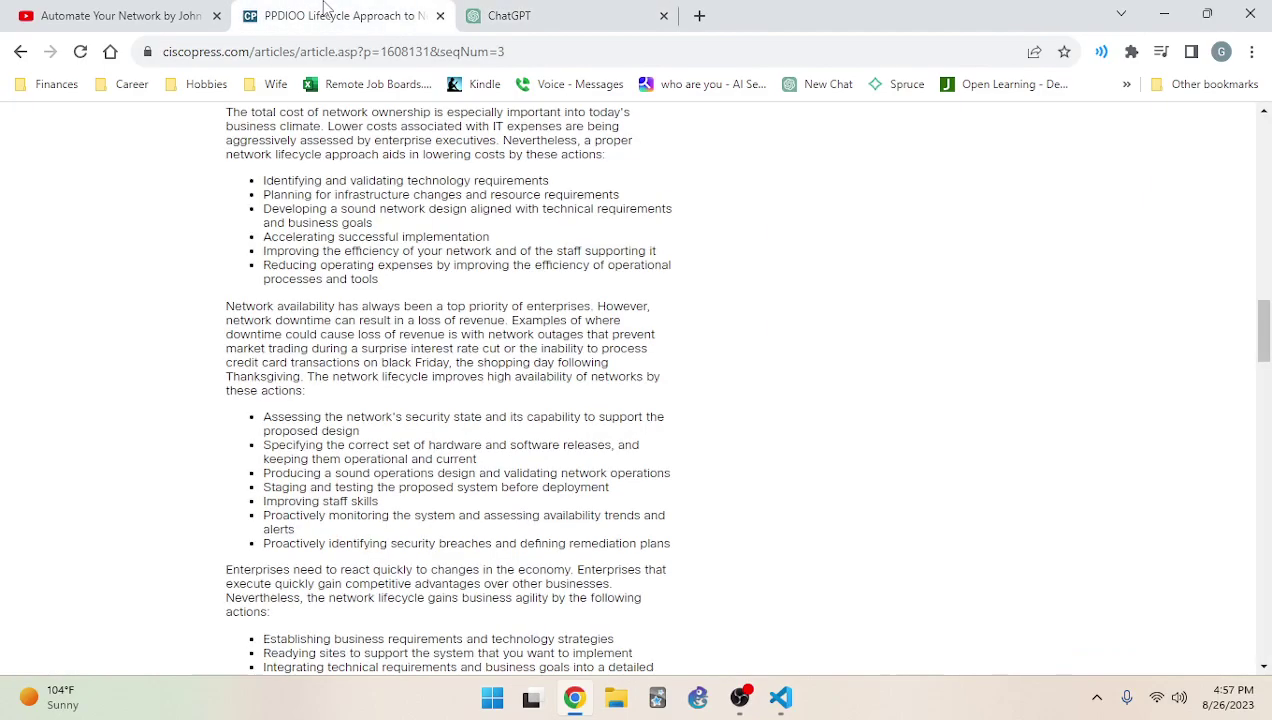
Copy the article heading "PPDIOO Lifecycle Approach to Network Design and Implementation" and switch to the new ChatGPT chat
scroll(525, 237, up, 15)
scroll(403, 275, down, 5)
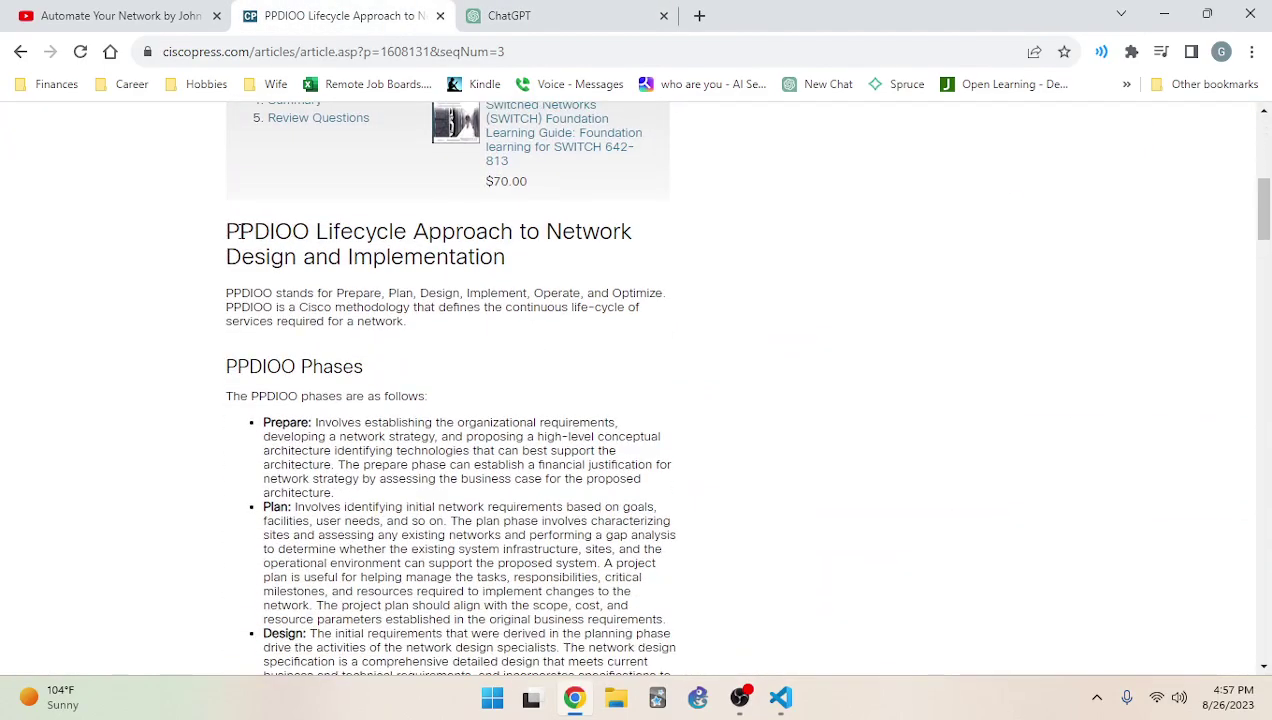
drag(221, 235, 520, 267)
key(ctrl+c)
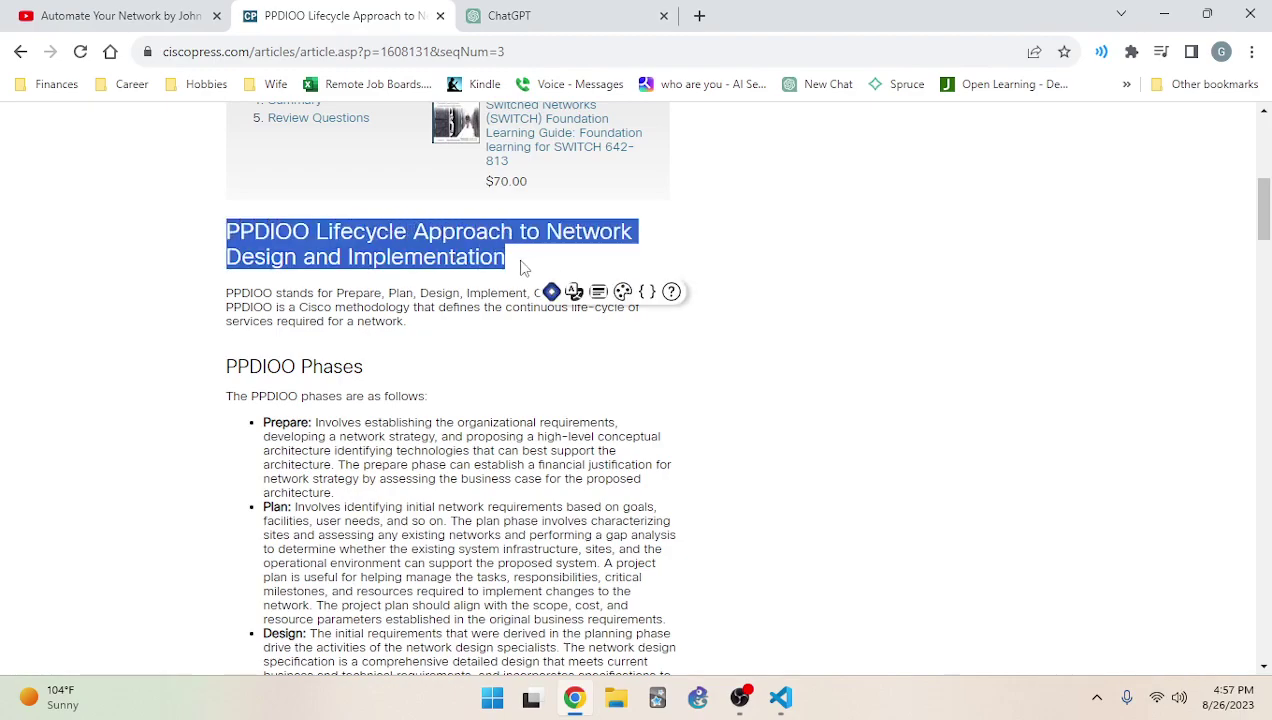
click(635, 16)
click(603, 621)
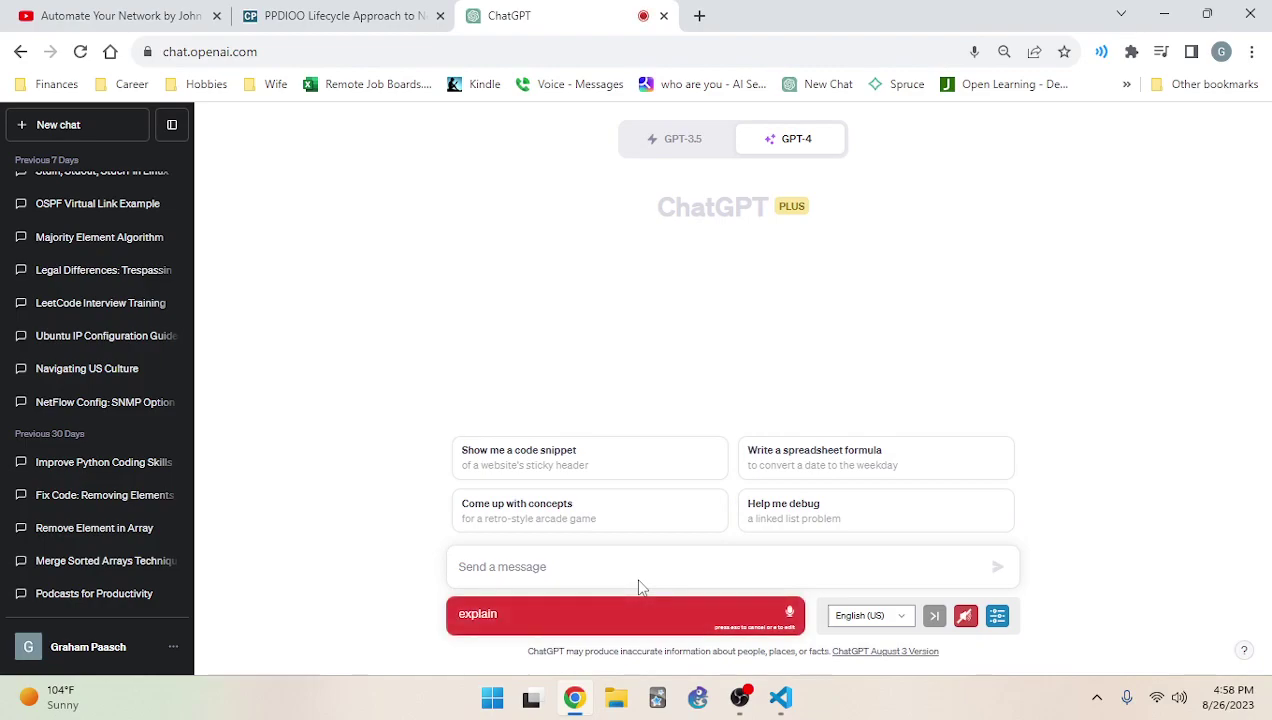
click(659, 567)
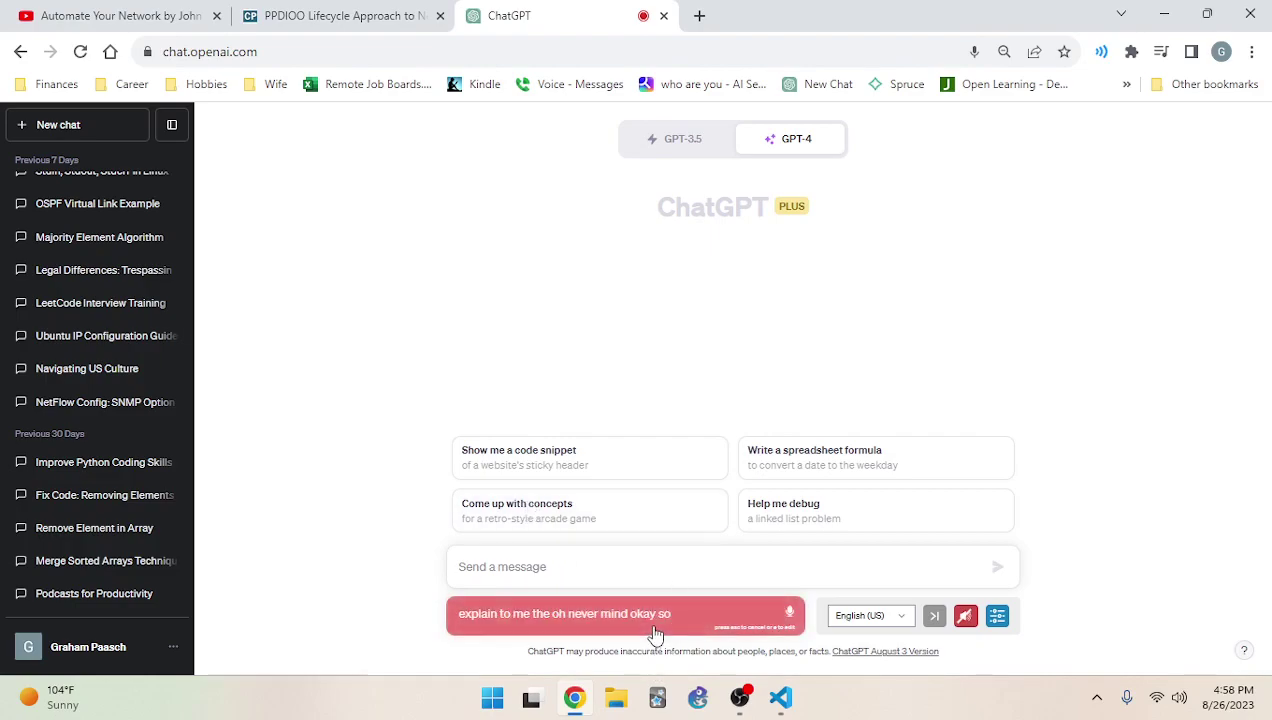
click(80, 51)
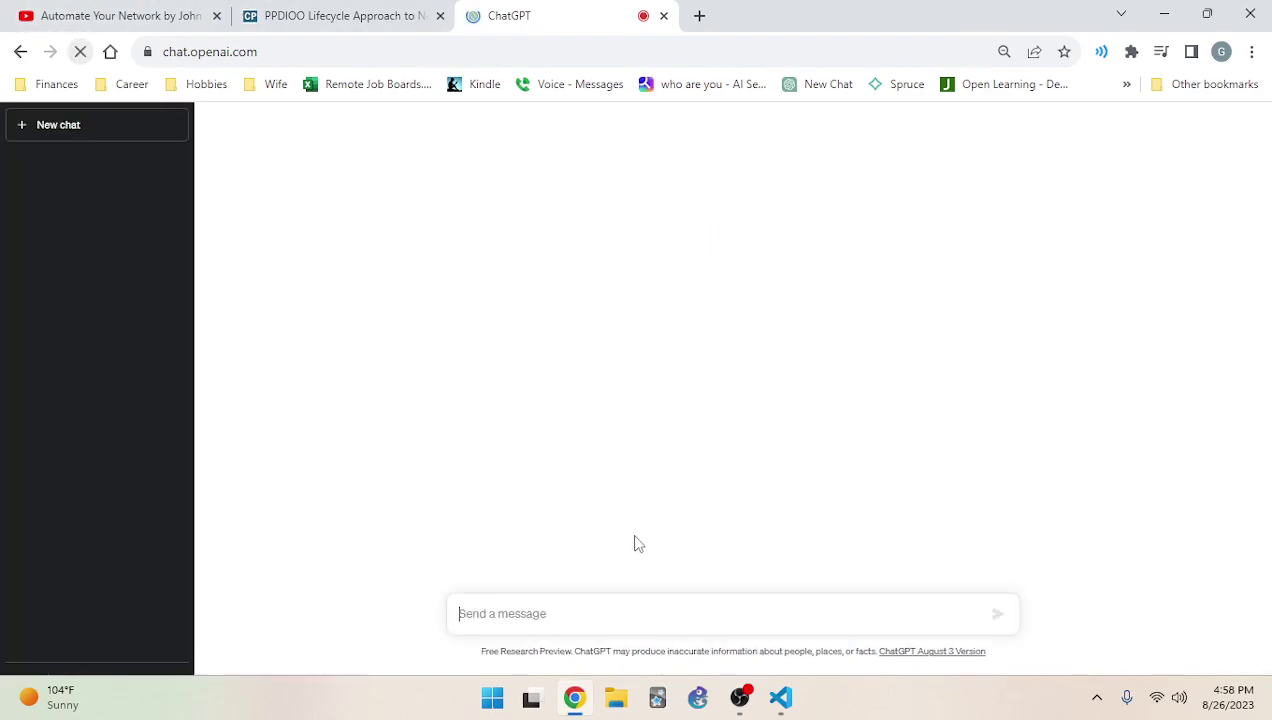
Send ChatGPT the prompt "Explain the PPDIOO Lifecycle Approach to Network Design and Implementation."
text(Explain the)
key(ctrl+v)
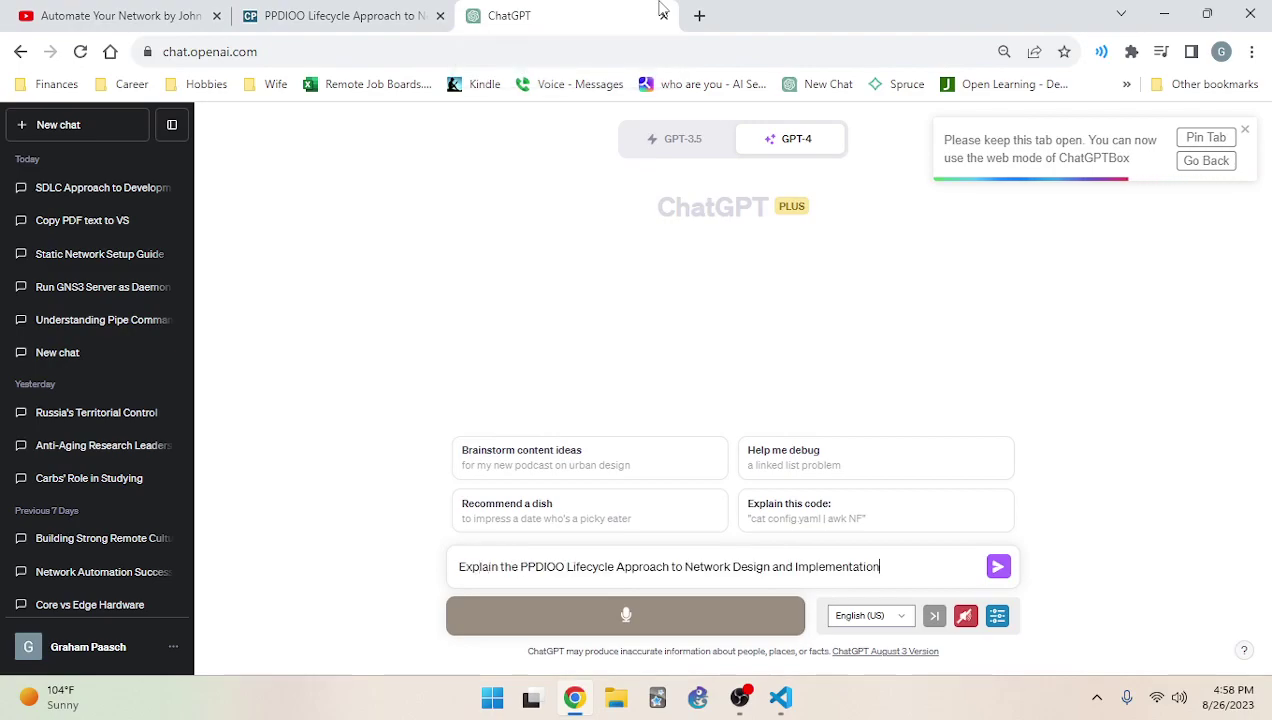
text(.)
key(Return)
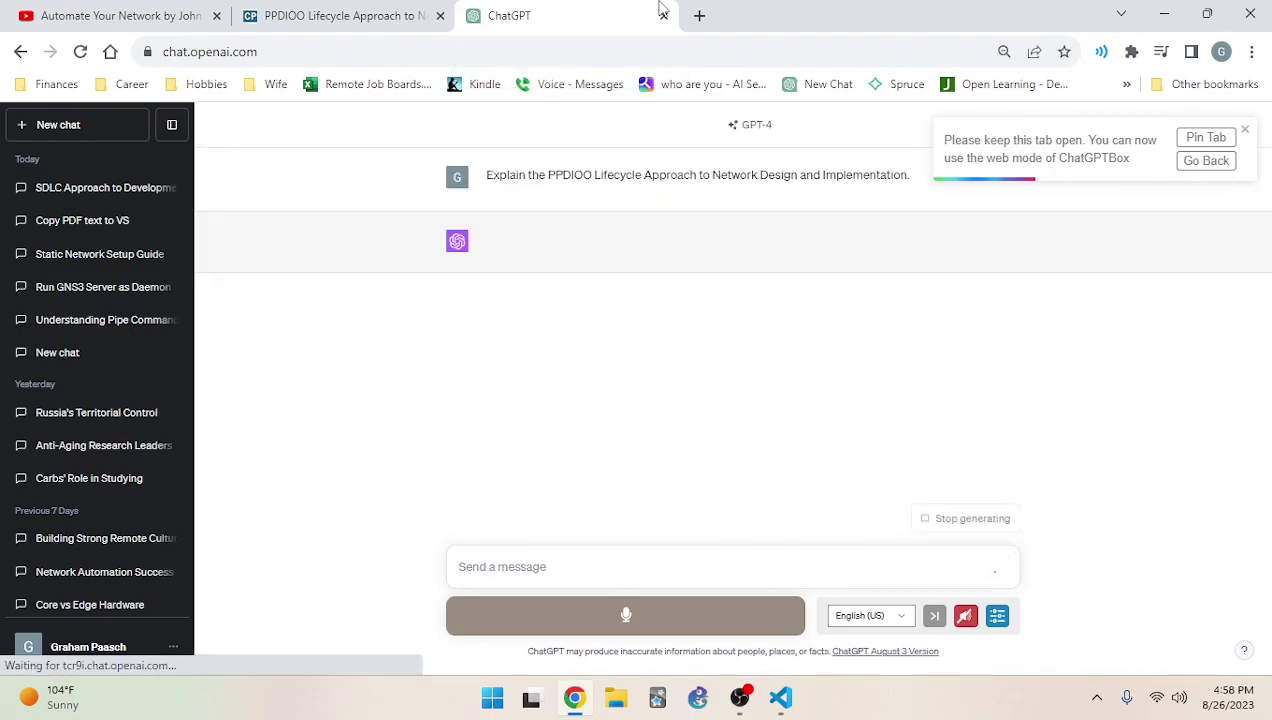
Turn on spoken responses in ChatGPT and follow the explanation of the PPDIOO phases
click(966, 615)
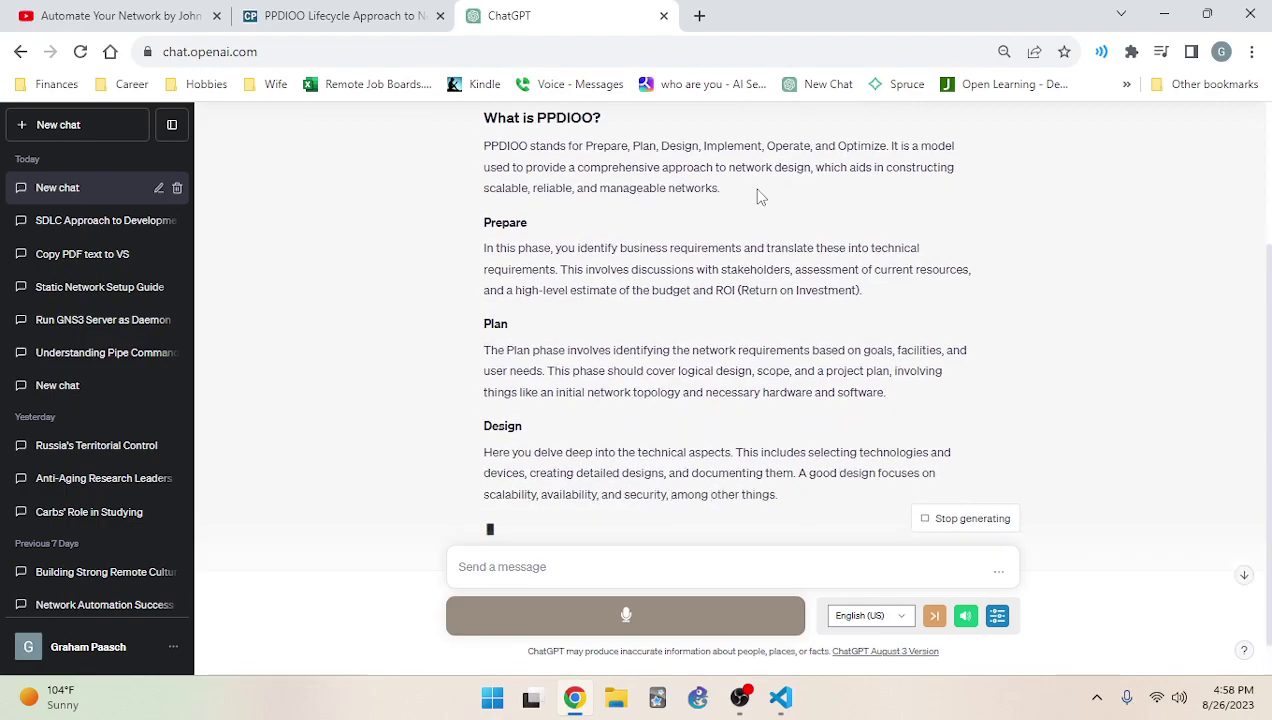
scroll(760, 196, up, 1)
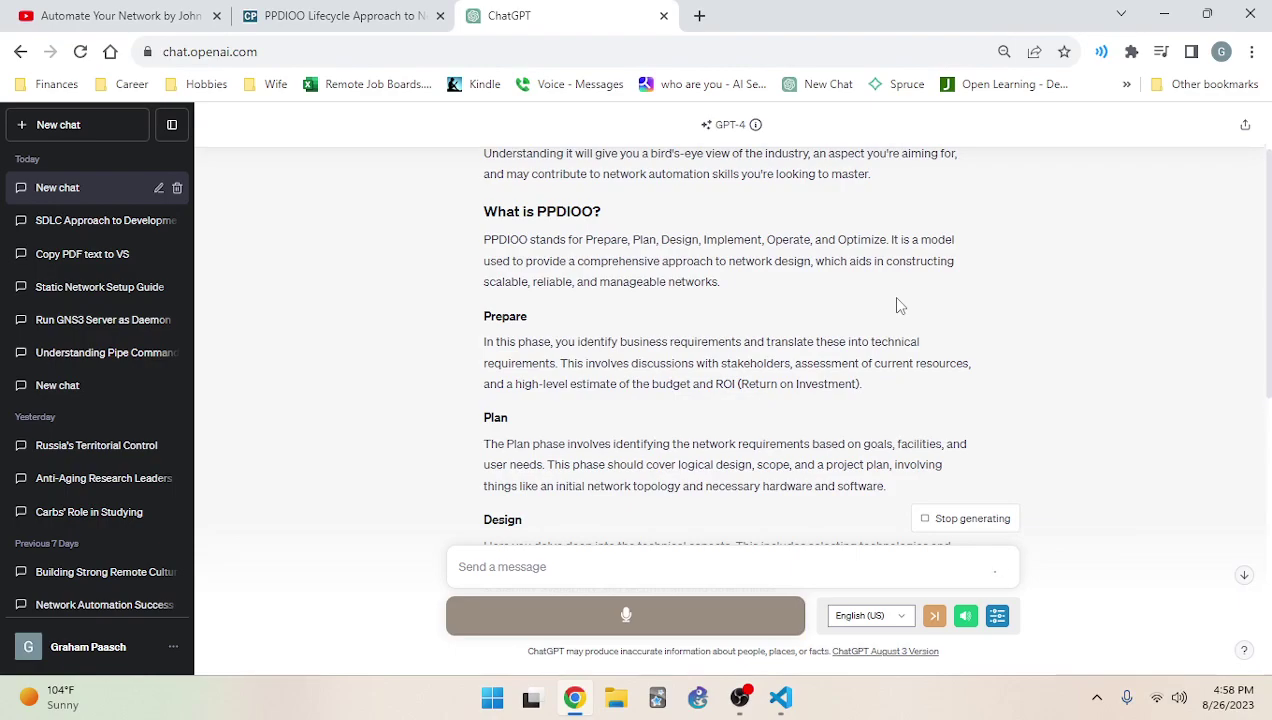
scroll(877, 272, down, 3)
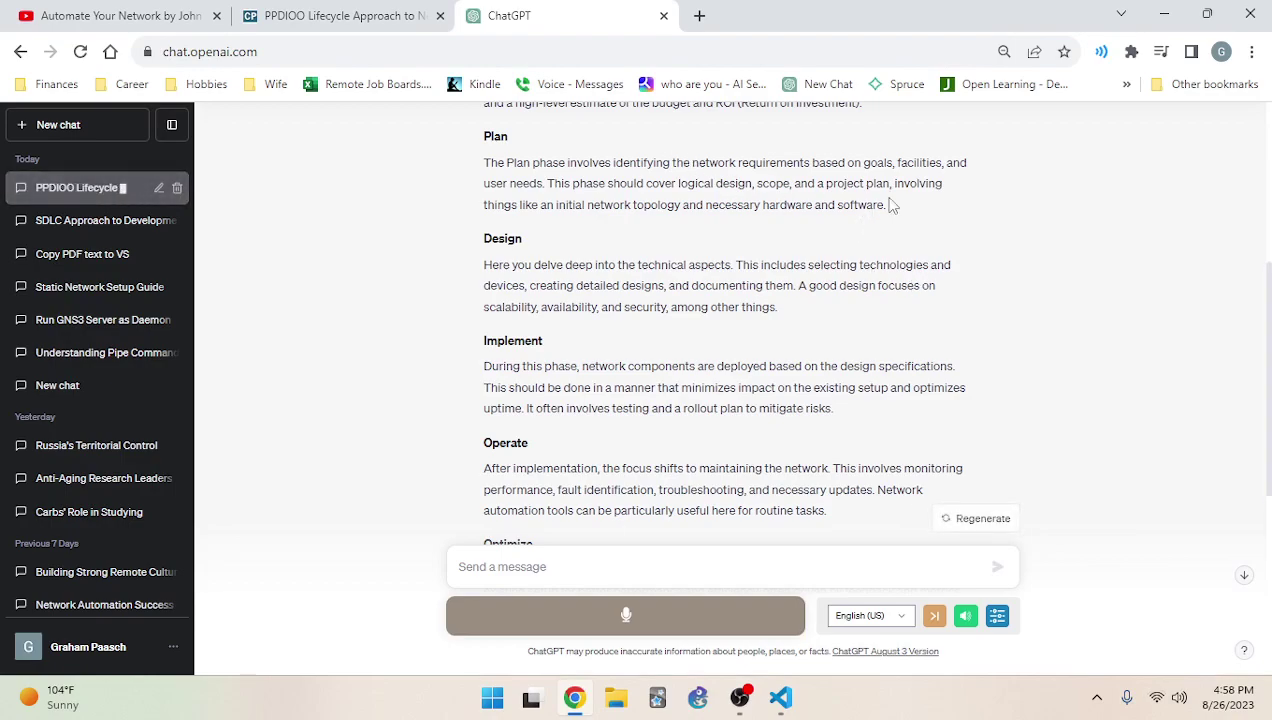
Review the Cisco Press article's PPDIOO phases, lifecycle benefits, and sample implementation plan, and return to its beginning
click(345, 16)
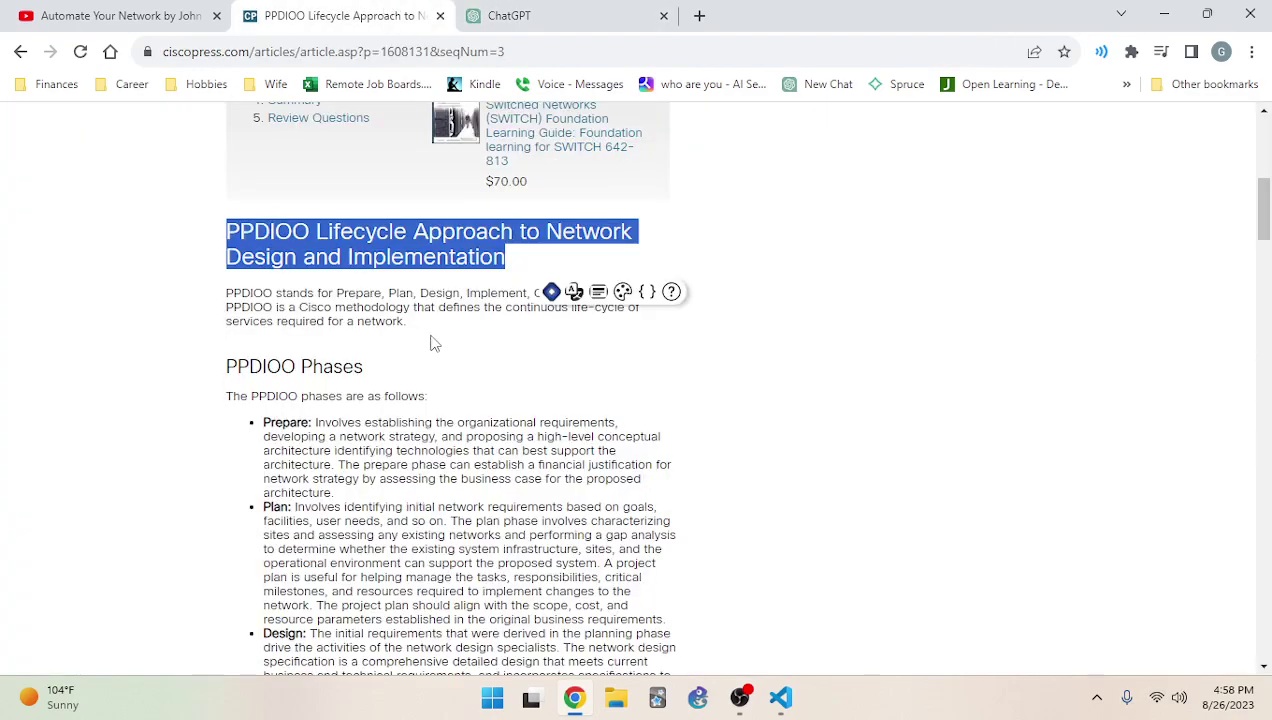
scroll(435, 343, down, 1)
click(343, 333)
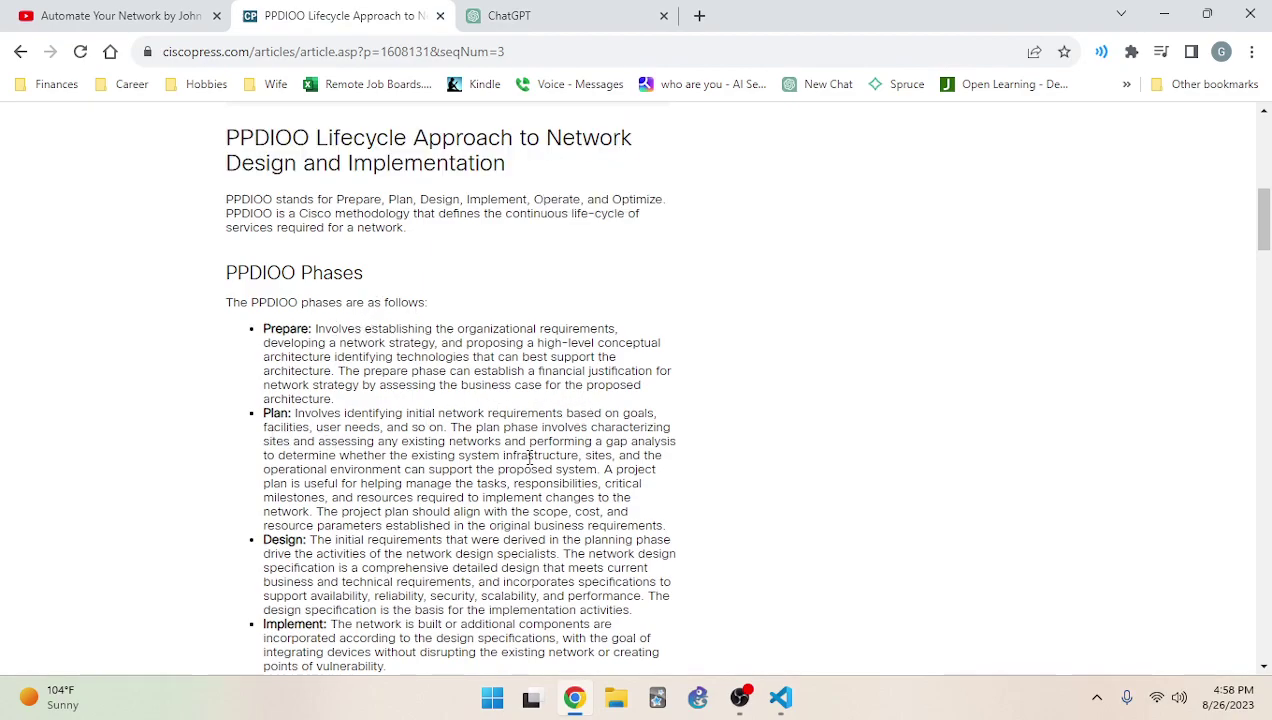
scroll(521, 490, down, 2)
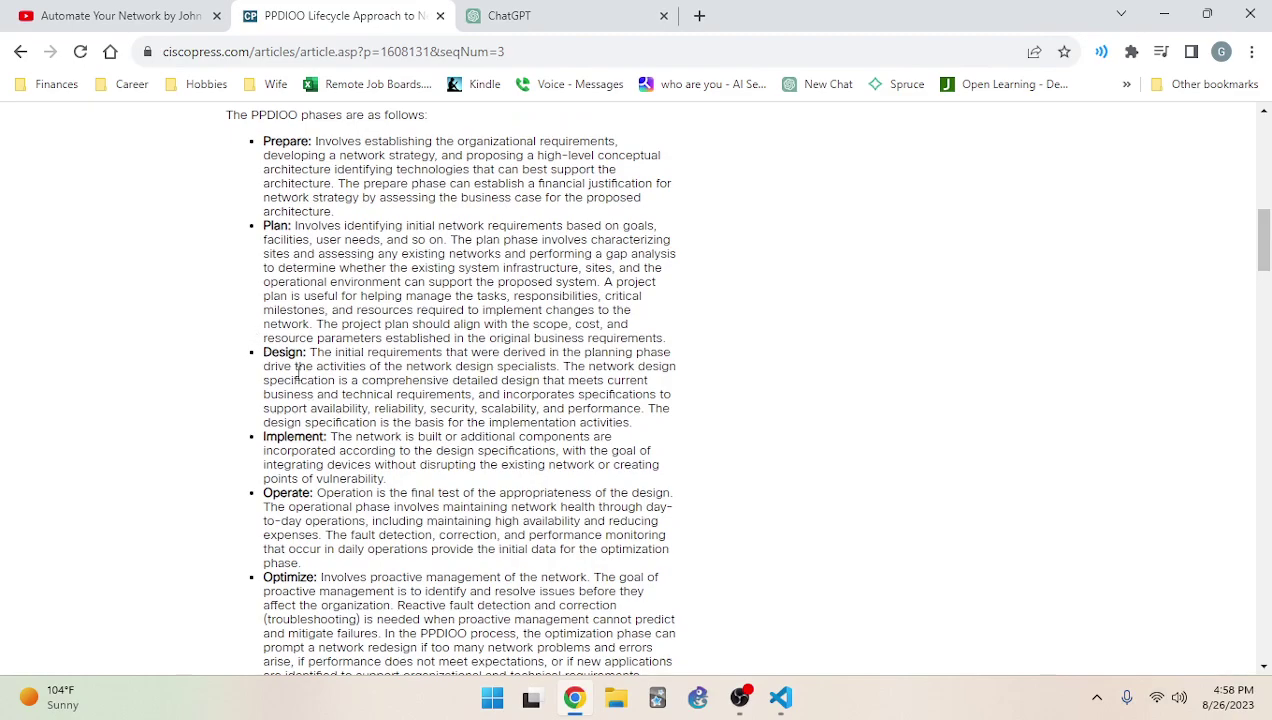
scroll(595, 350, down, 6)
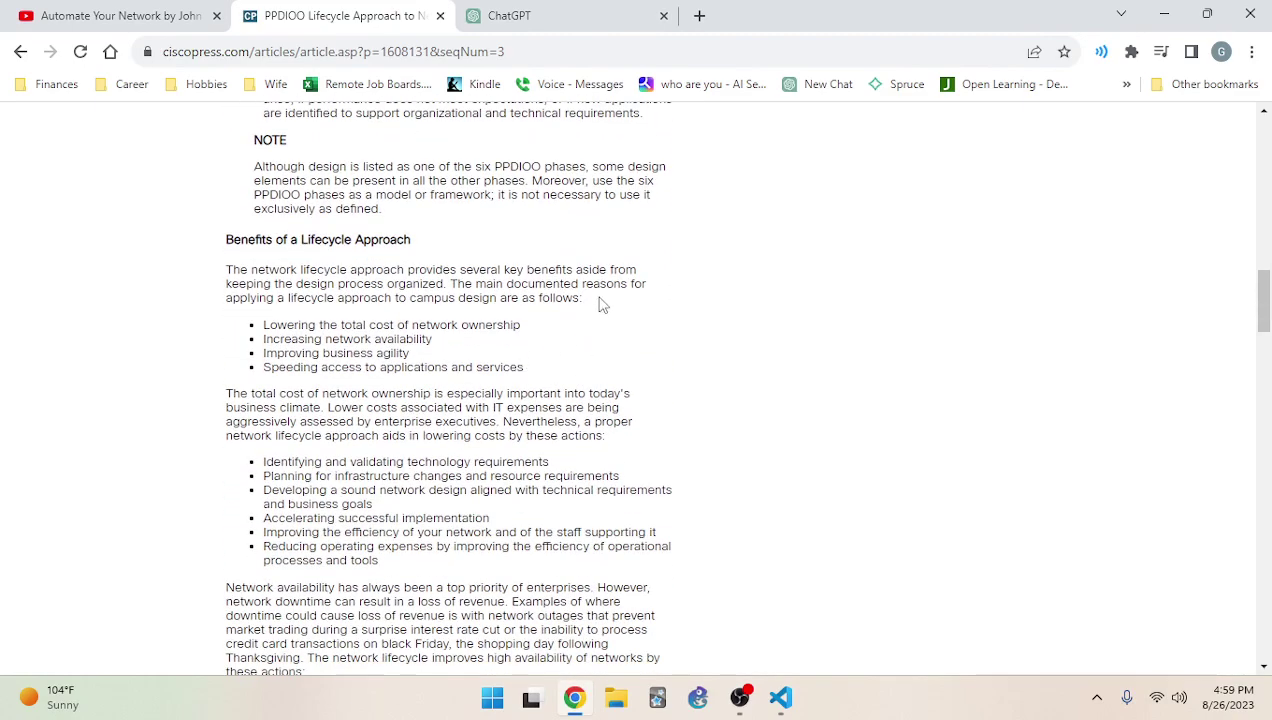
scroll(276, 204, down, 4)
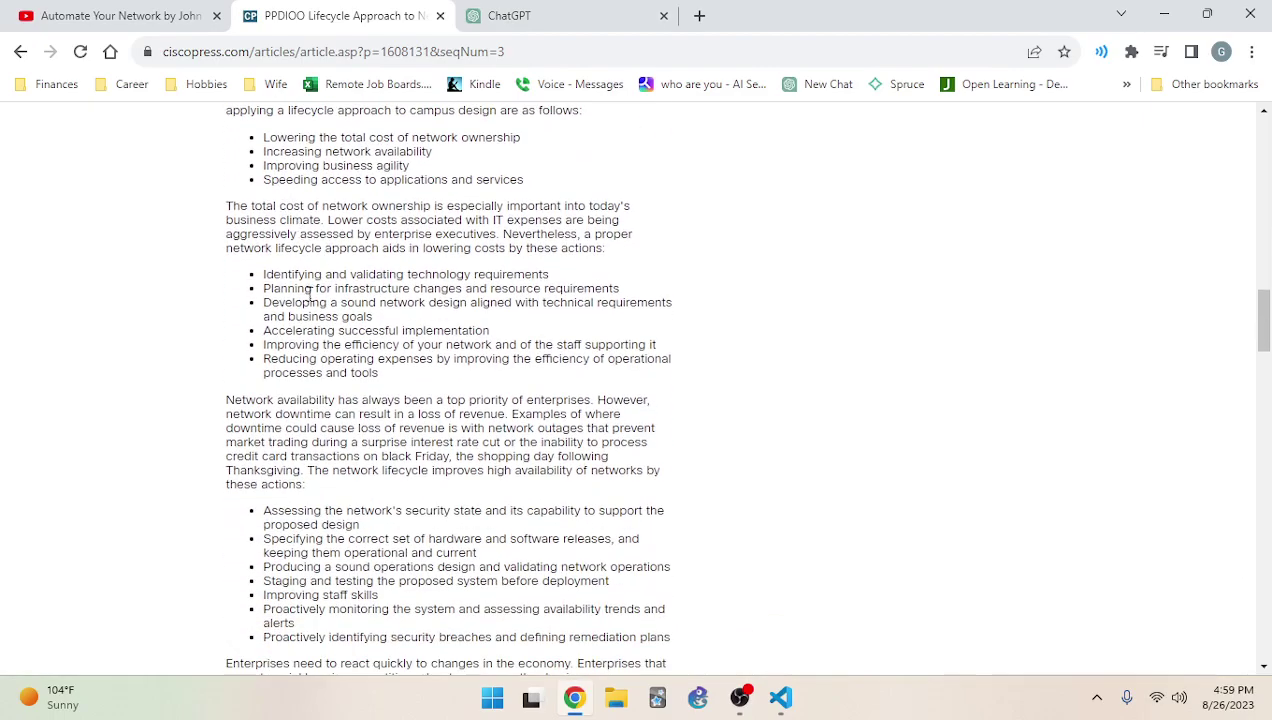
scroll(602, 372, down, 4)
scroll(686, 412, down, 4)
scroll(688, 410, down, 4)
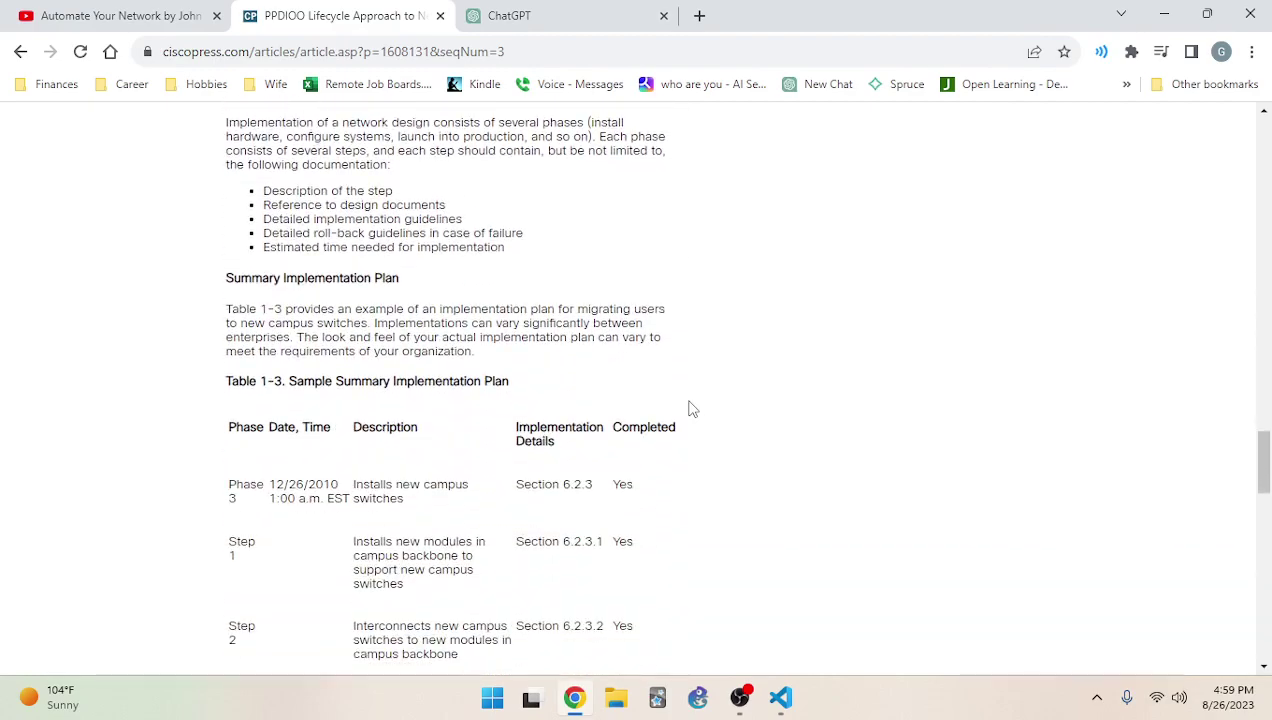
scroll(695, 405, down, 8)
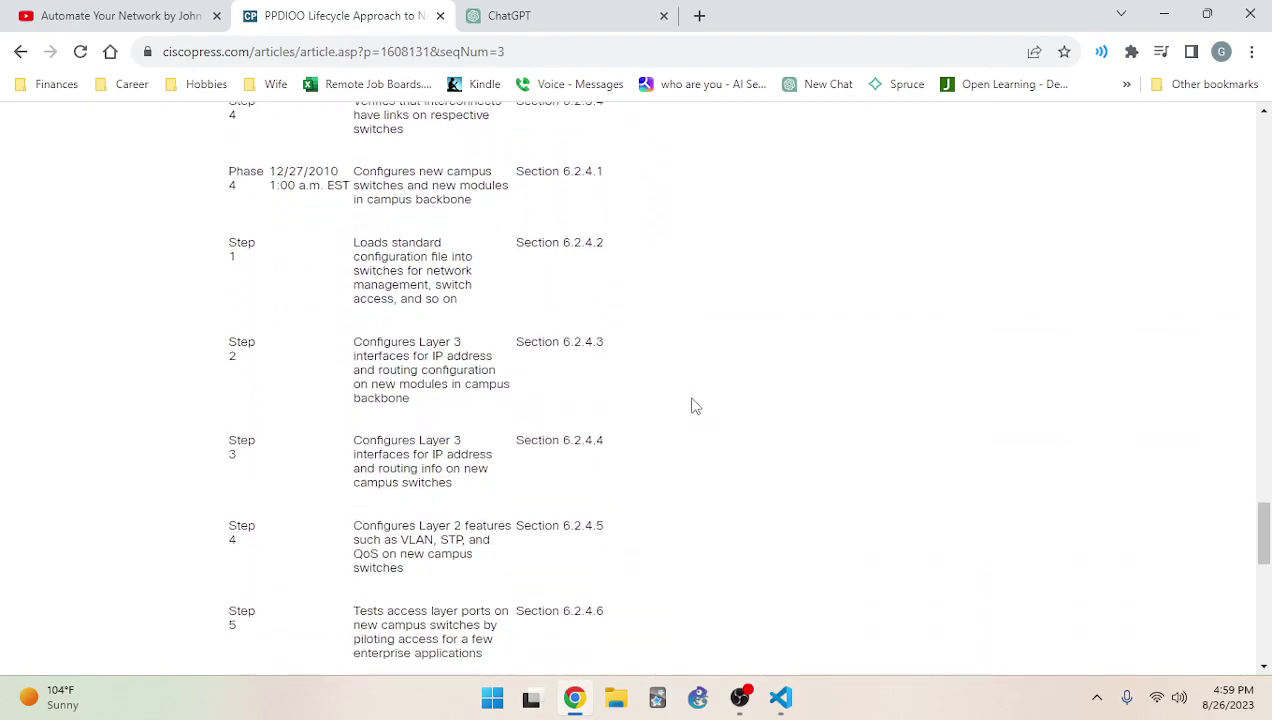
scroll(698, 395, down, 4)
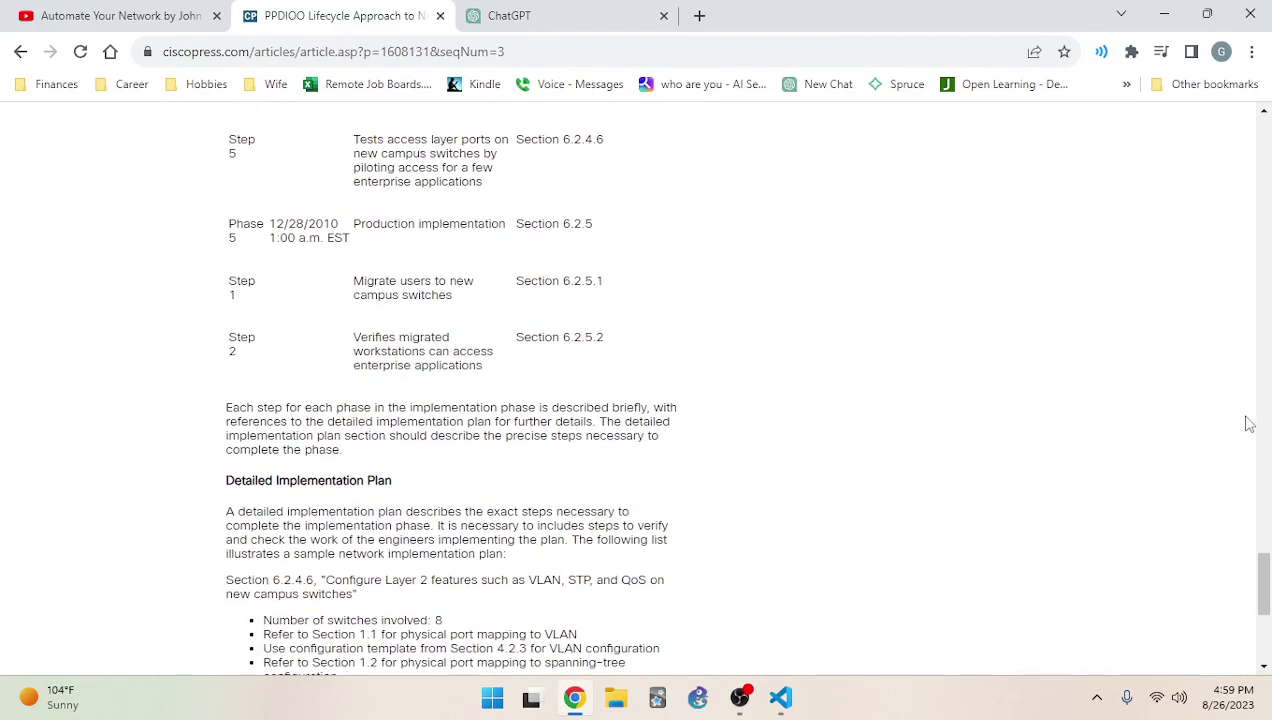
drag(1263, 580, 1099, 71)
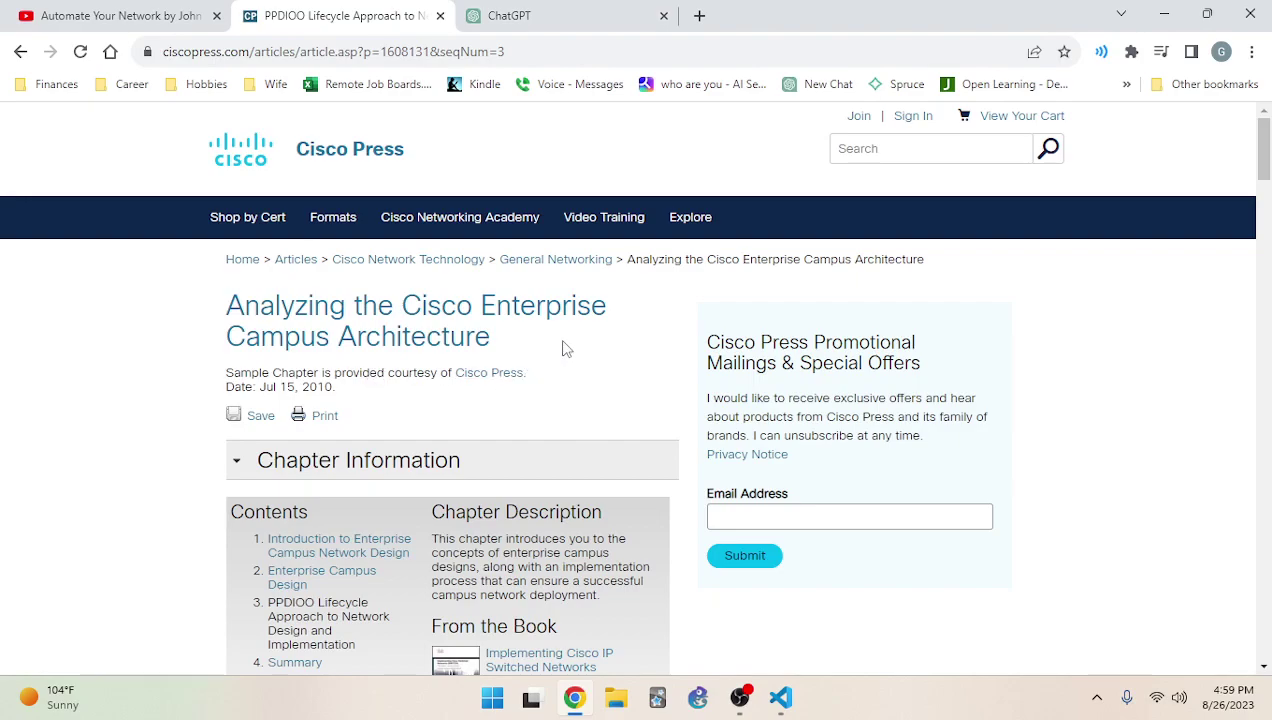
Open Cisco Press's General Networking articles in a new tab before the PPDIOO article and browse the list
middle_click(558, 262)
drag(514, 22, 350, 12)
scroll(153, 372, down, 3)
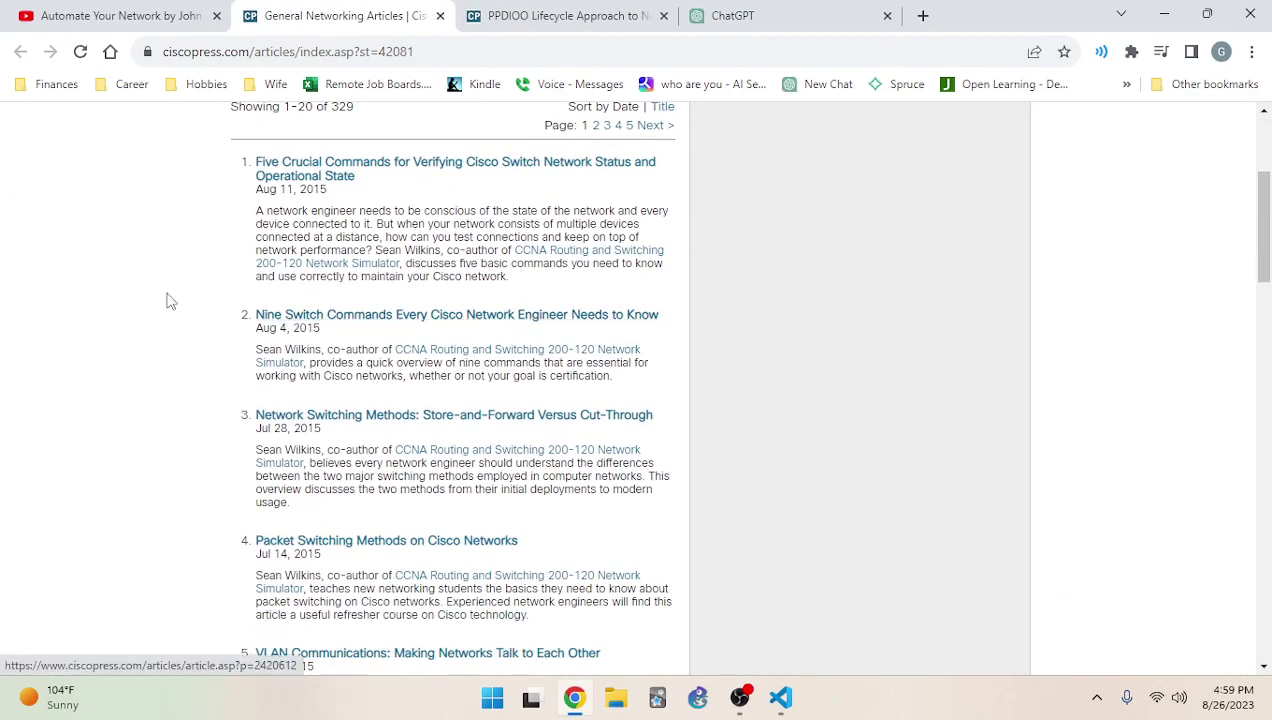
scroll(182, 312, down, 6)
scroll(185, 313, up, 5)
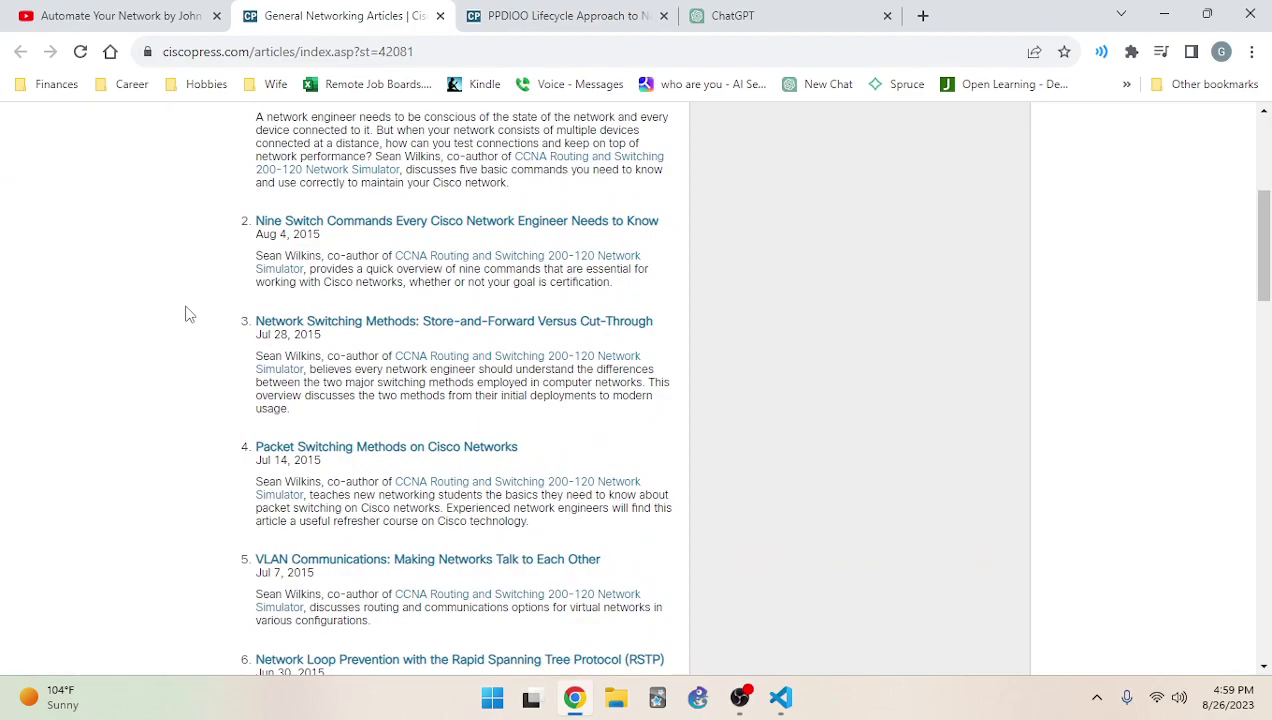
Open the article "Nine Switch Commands Every Cisco Network Engineer Needs to Know", skim its commands, and close its tab
click(386, 222)
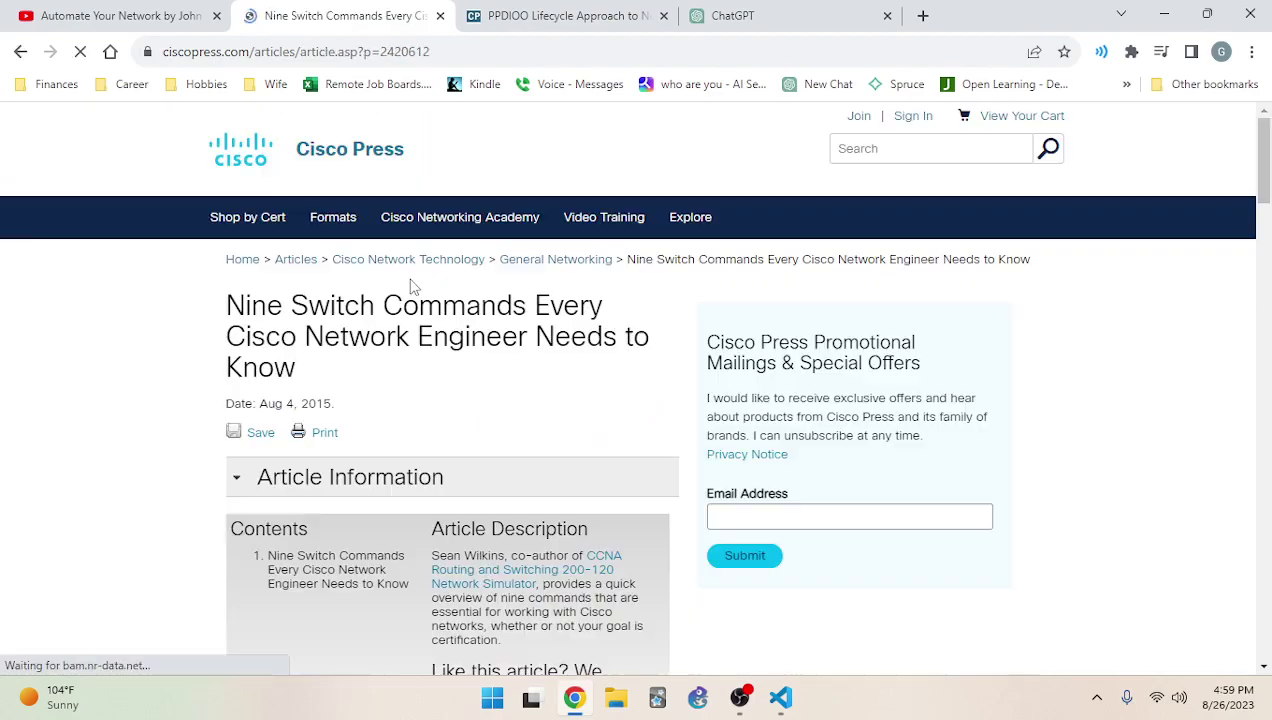
scroll(630, 368, down, 7)
scroll(319, 417, down, 10)
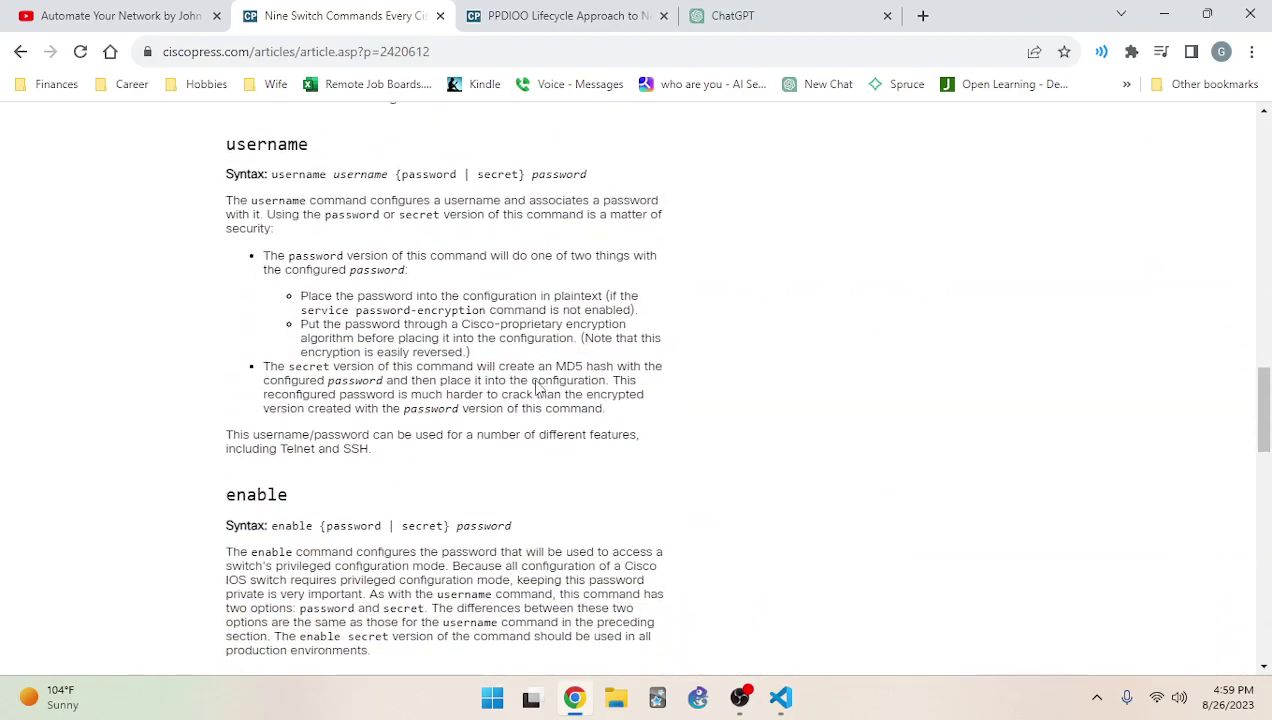
scroll(538, 388, down, 11)
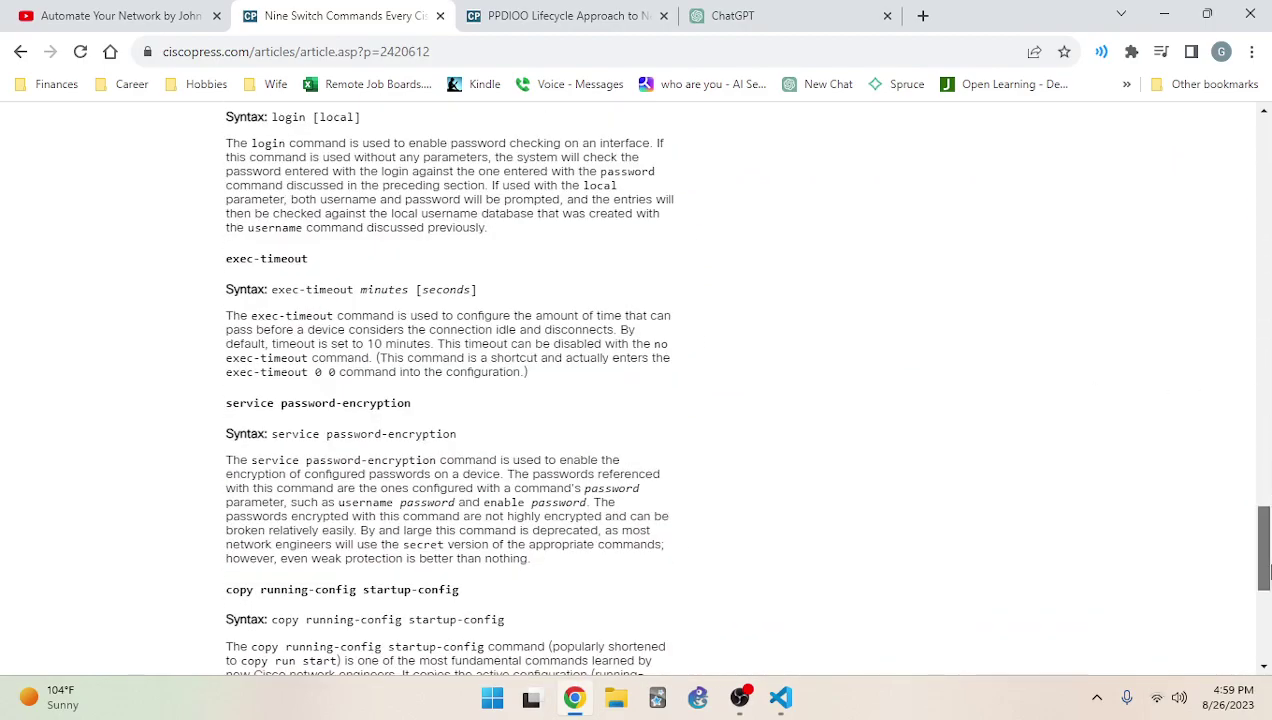
scroll(1266, 570, down, 6)
middle_click(400, 8)
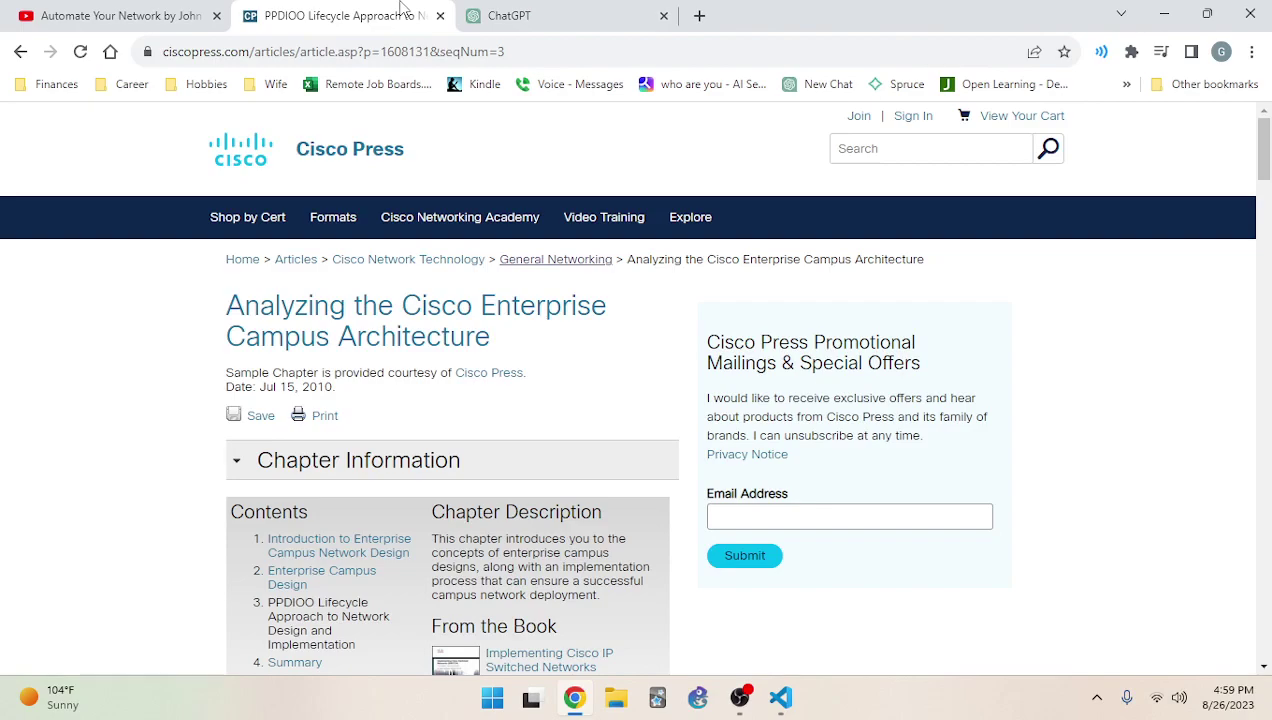
Return to ChatGPT and read the answer's closing section on how PPDIOO relates to personal goals
click(510, 15)
scroll(645, 448, down, 4)
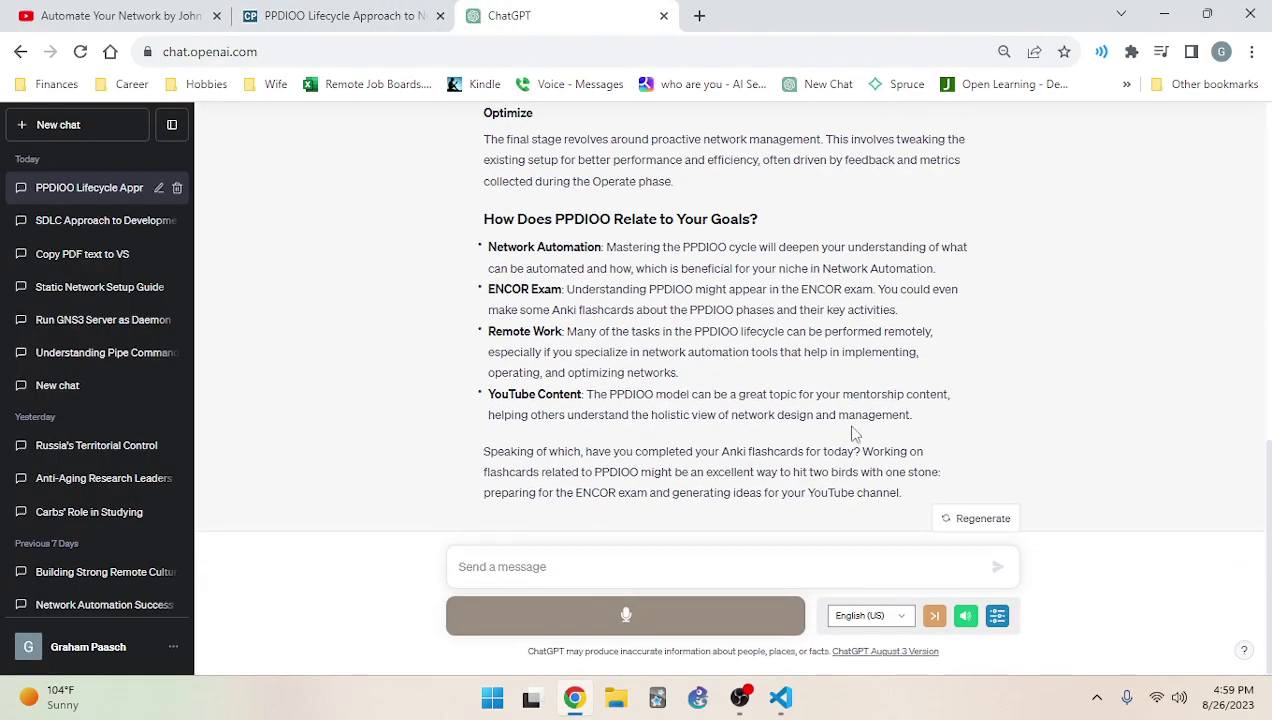
scroll(756, 403, up, 1)
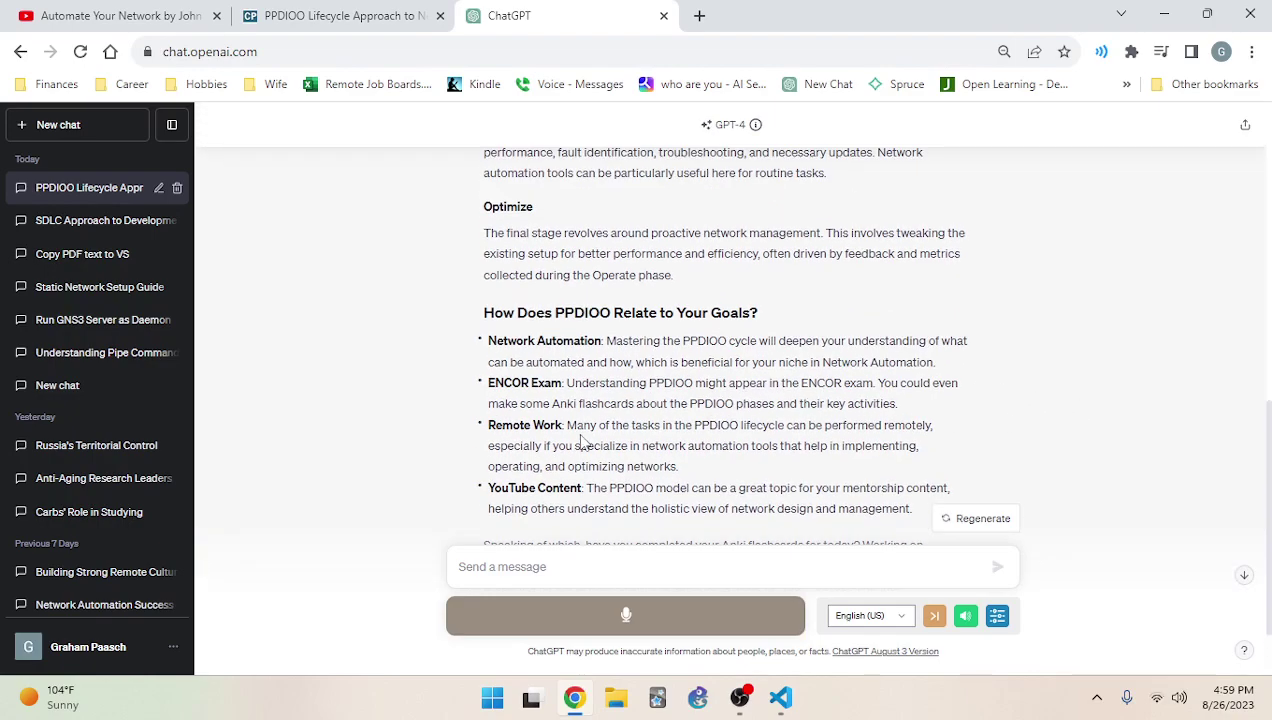
scroll(580, 470, down, 1)
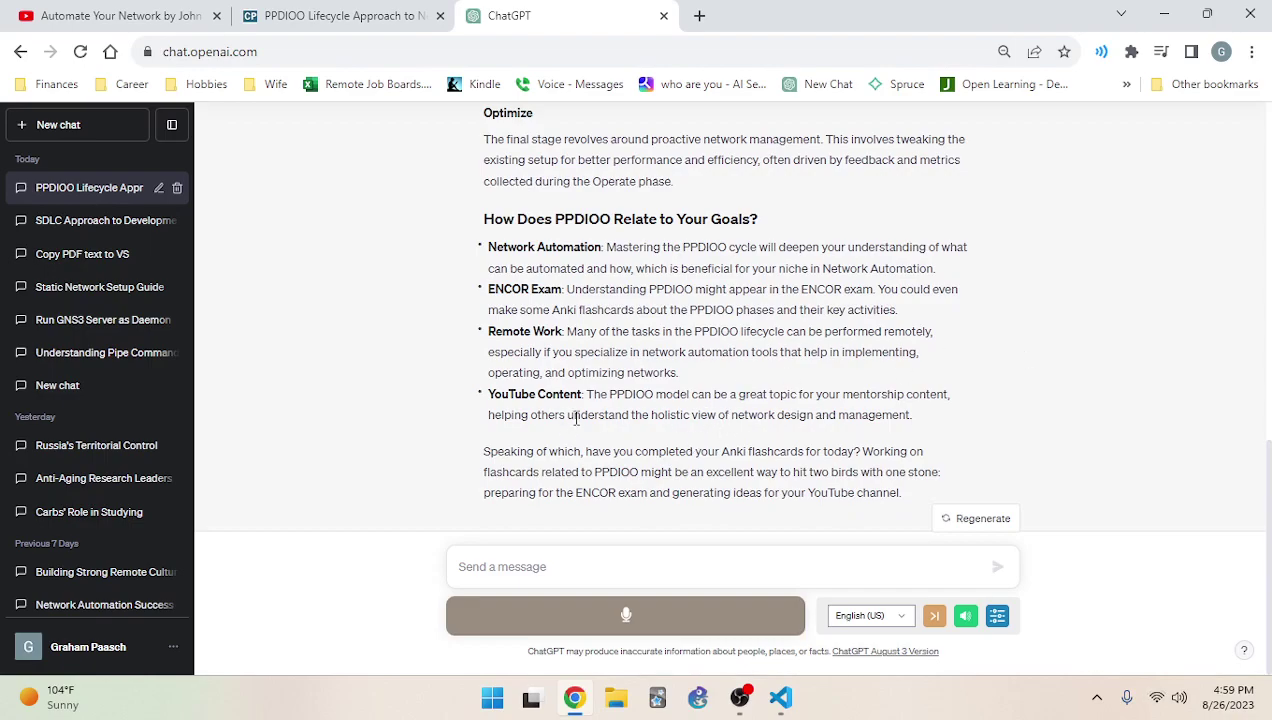
Turn off ChatGPT's spoken responses, glance over the open article and video, and switch to the book in VS Code
click(965, 616)
scroll(785, 440, up, 5)
click(362, 15)
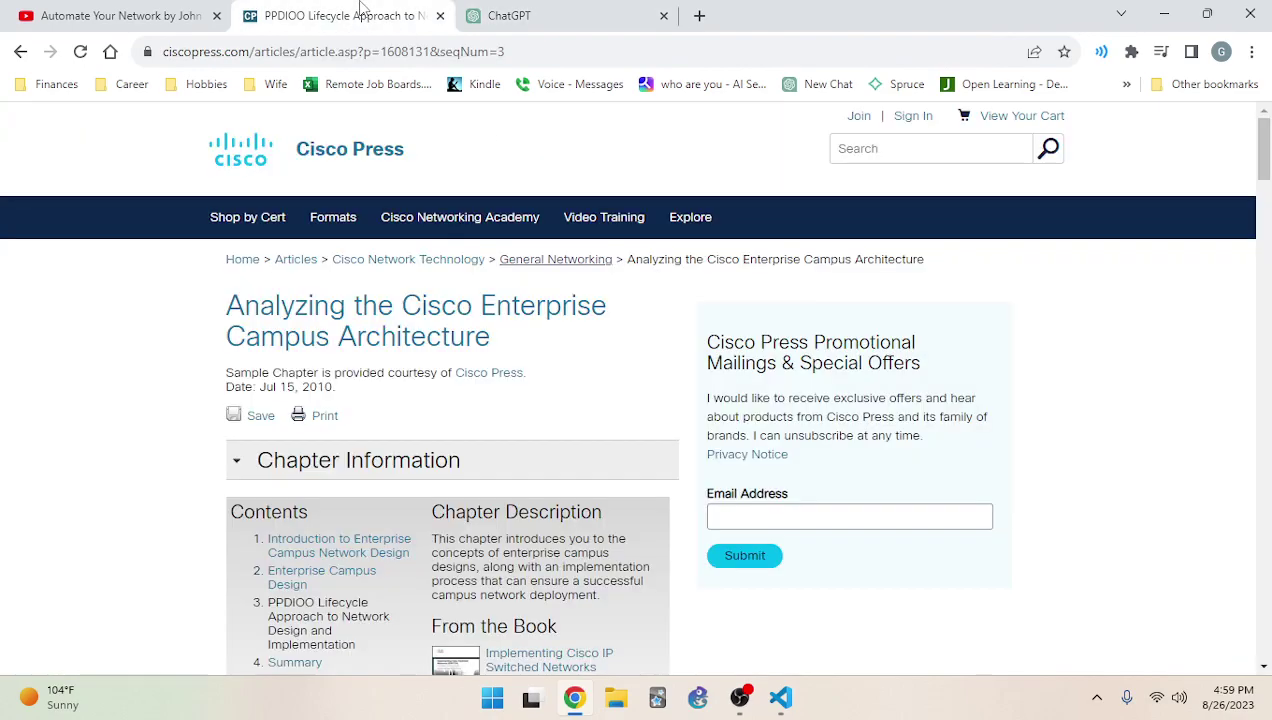
click(140, 8)
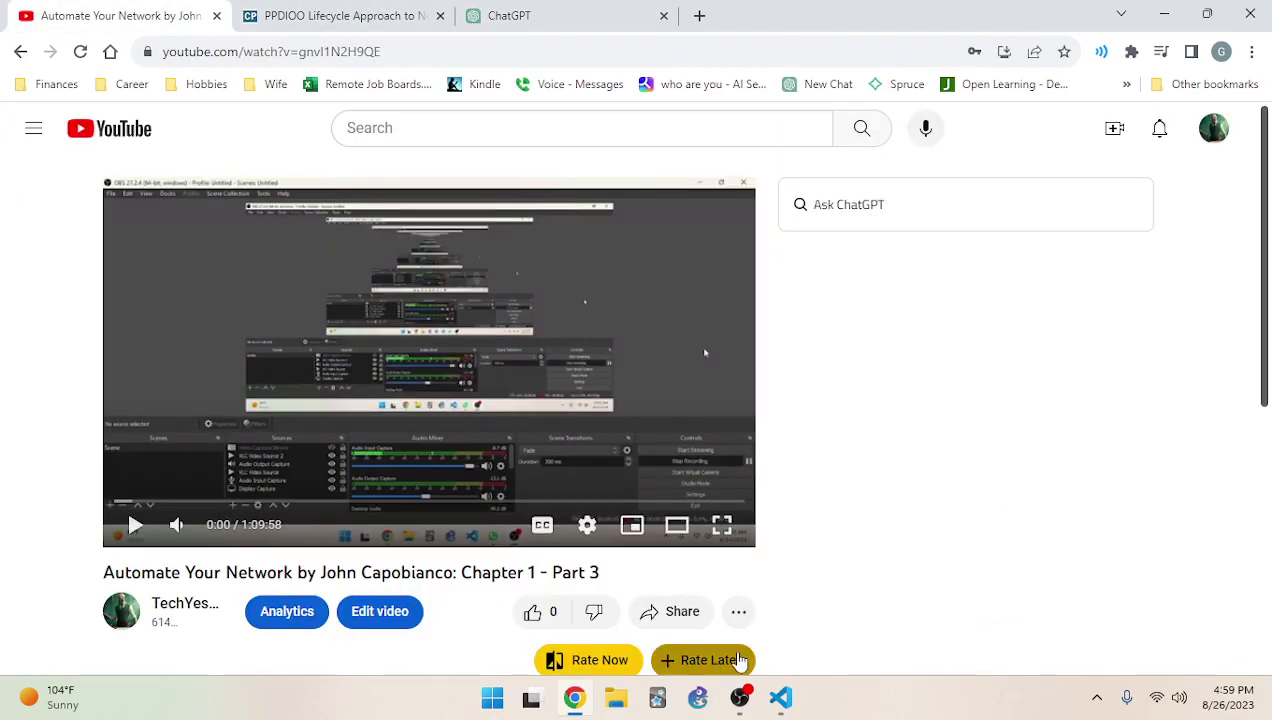
click(779, 698)
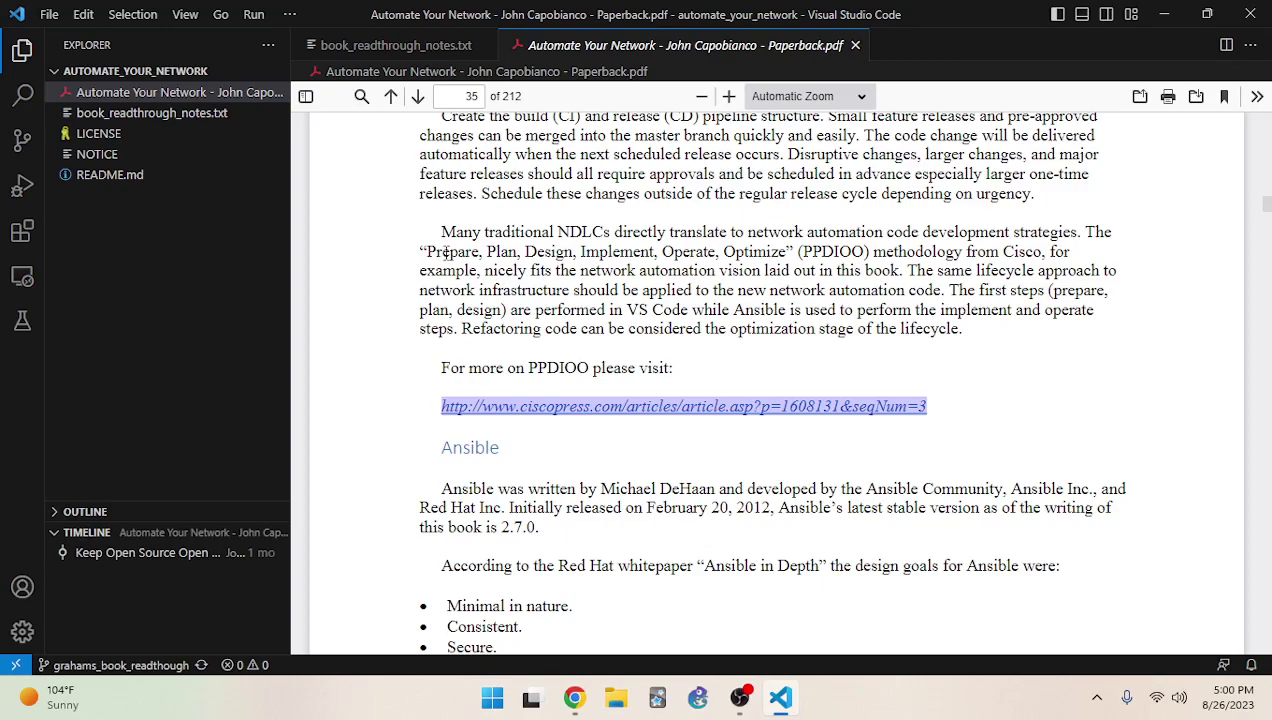
Look through the book PDF from the PPDIOO paragraph to the end of the Ansible section on its page
click(370, 45)
scroll(500, 430, down, 1)
click(607, 45)
scroll(488, 434, down, 10)
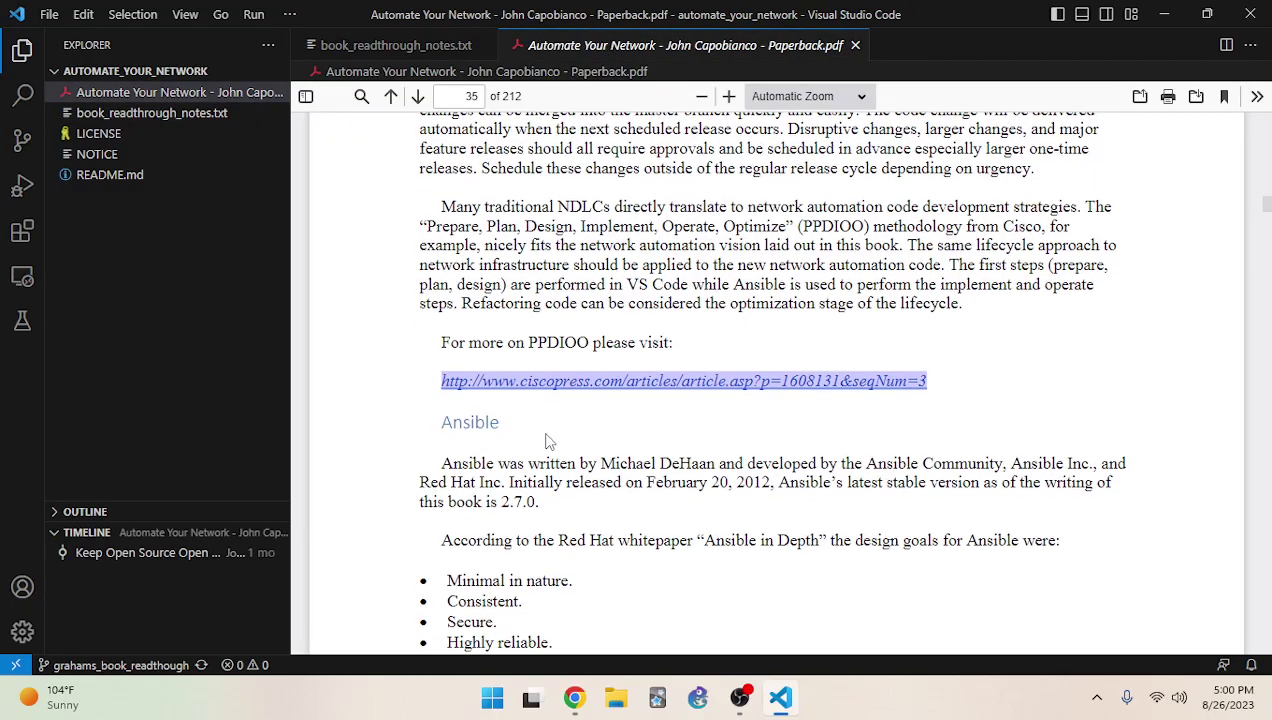
scroll(554, 450, up, 3)
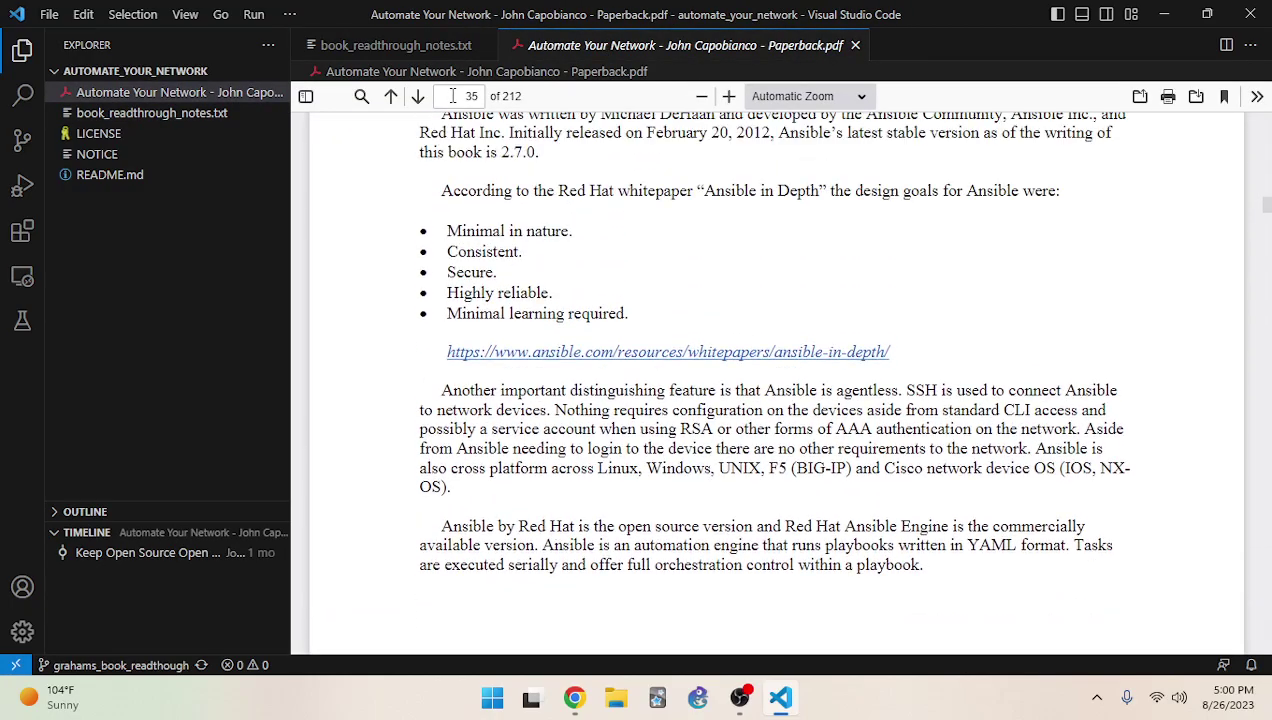
Copy the dashed "Page 16" heading block to the end of book_readthrough_notes.txt, leaving a blank line before it
click(440, 47)
drag(422, 231, 355, 195)
key(ctrl+c)
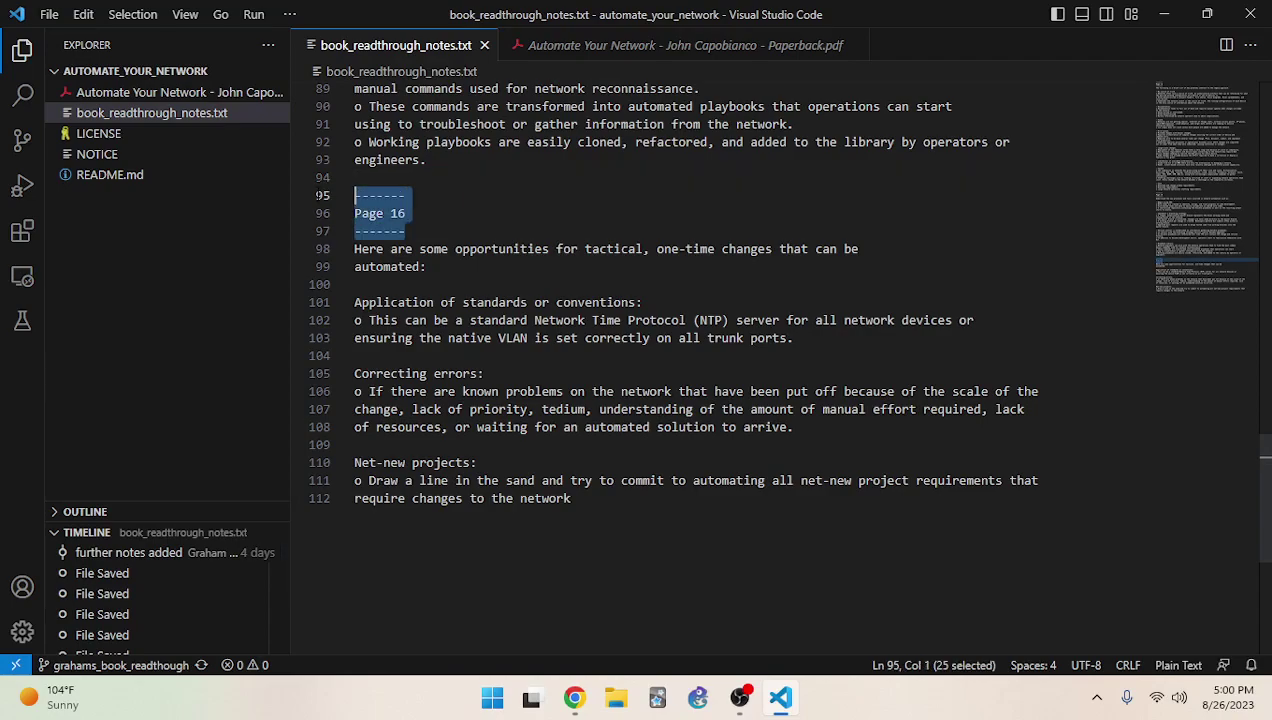
click(624, 541)
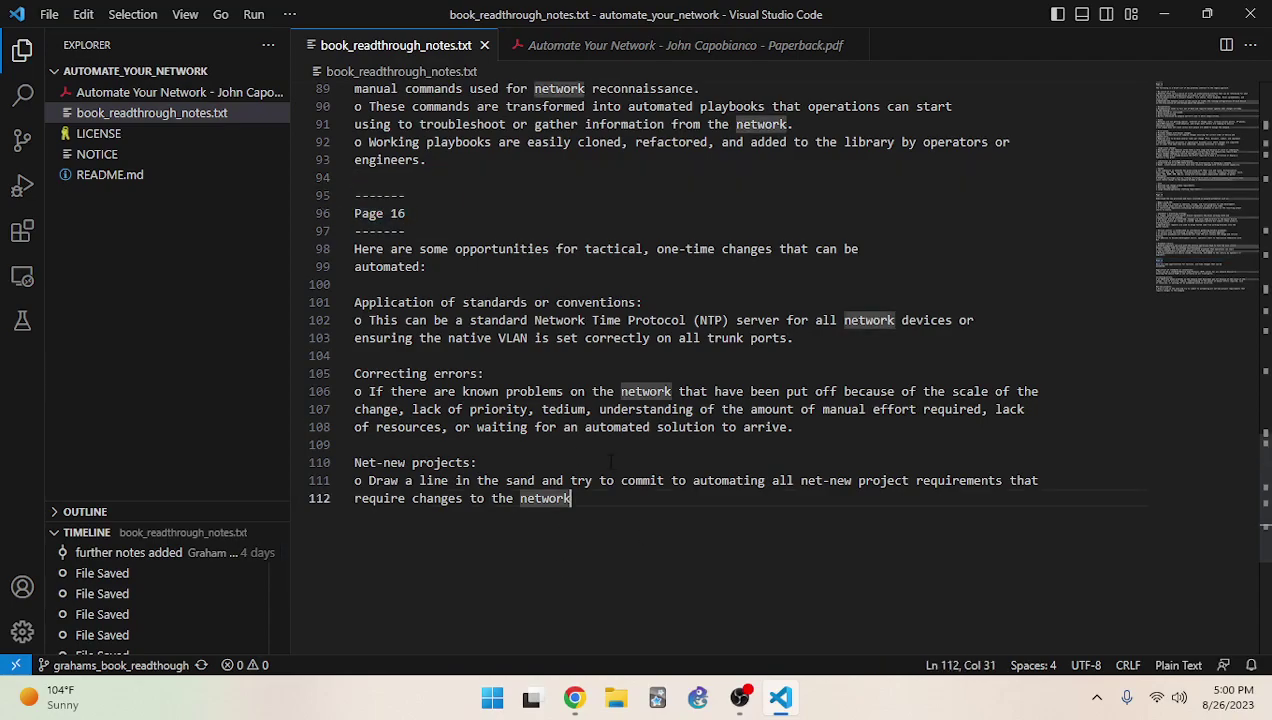
key(Return)
key(Return)
key(ctrl+v)
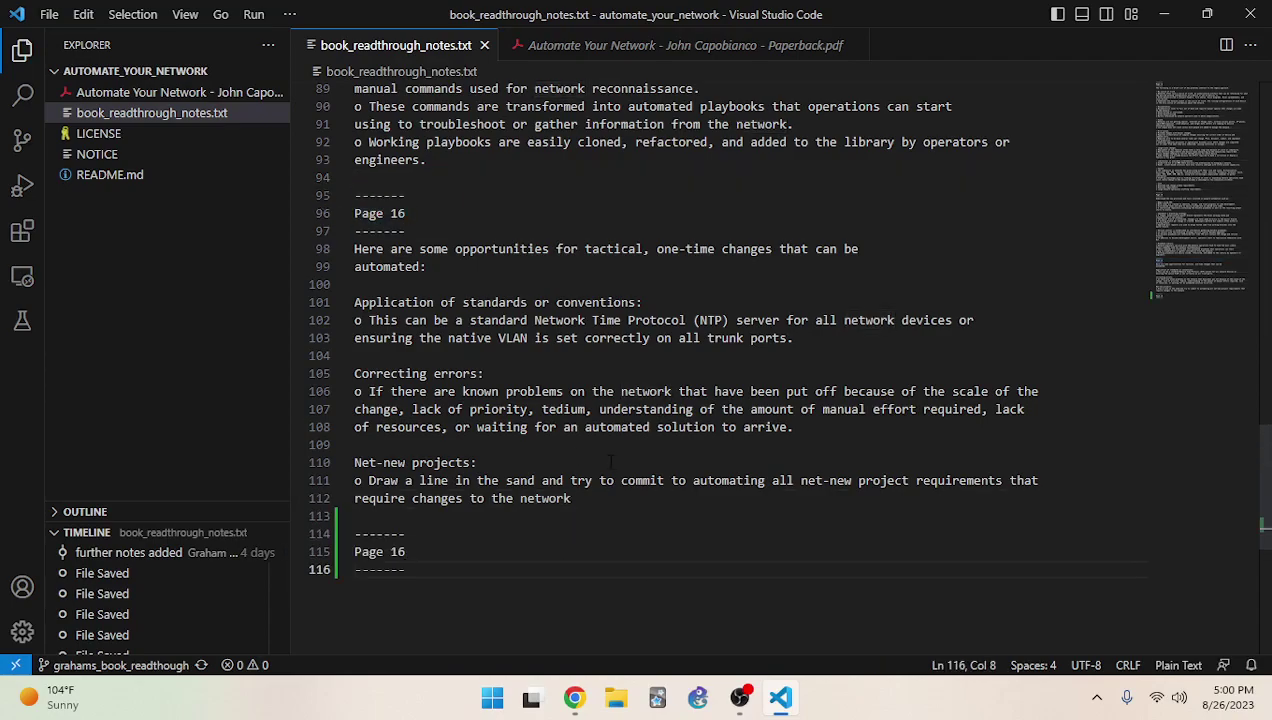
Renumber the heading at the end of the notes as "Page 23"
key(Up)
key(shift+Left)
key(shift+Left)
key(BackSpace)
text(23)
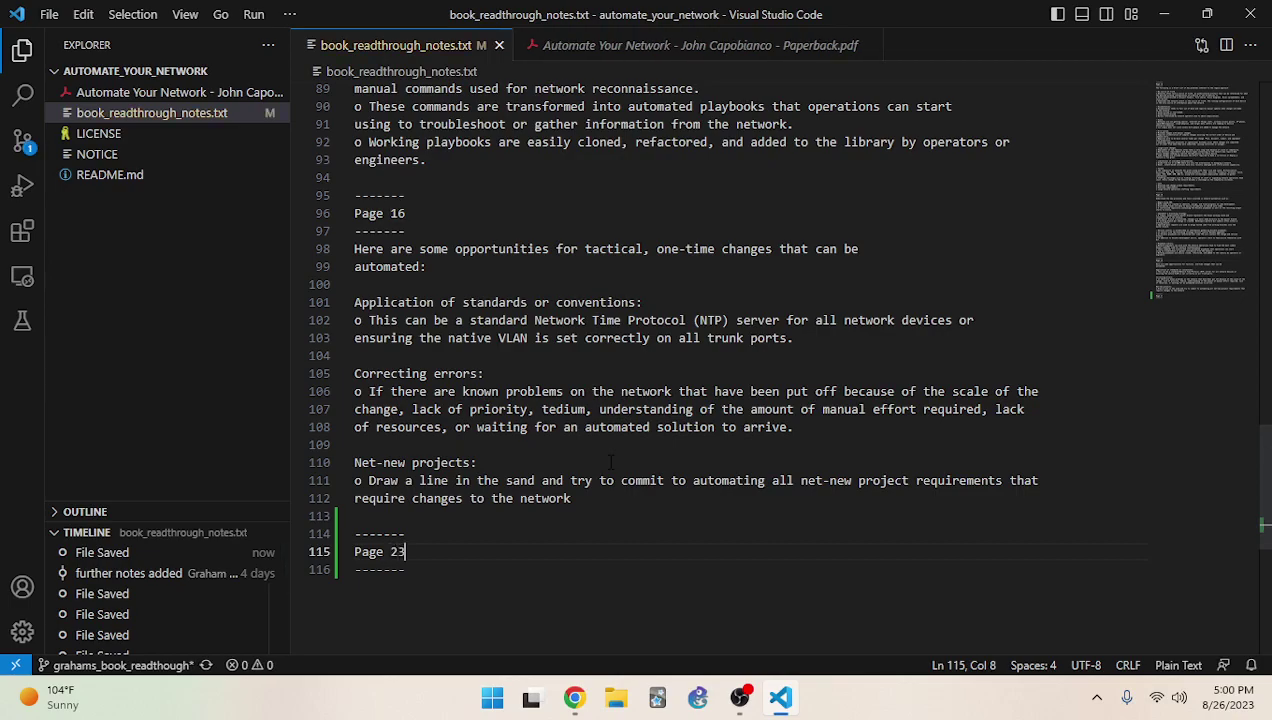
Find the PPDIOO link in the book PDF and copy the matching Cisco Press article's URL from Chrome
click(592, 50)
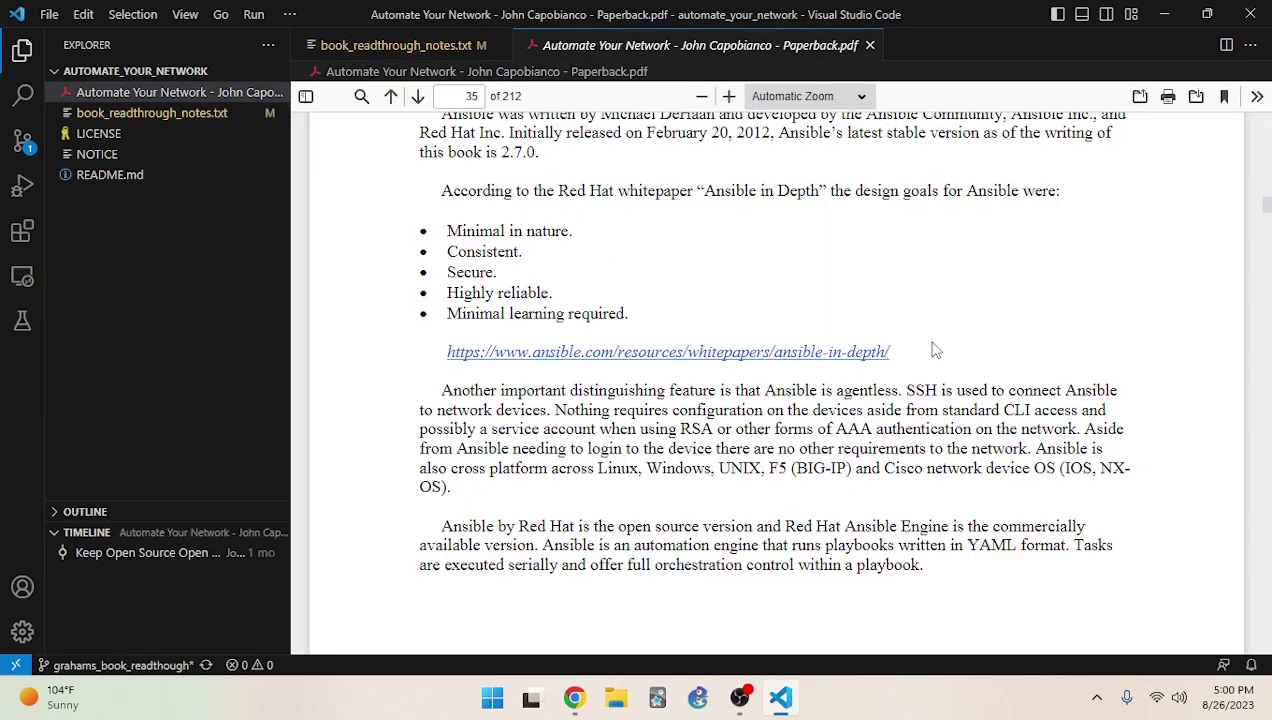
drag(481, 350, 480, 350)
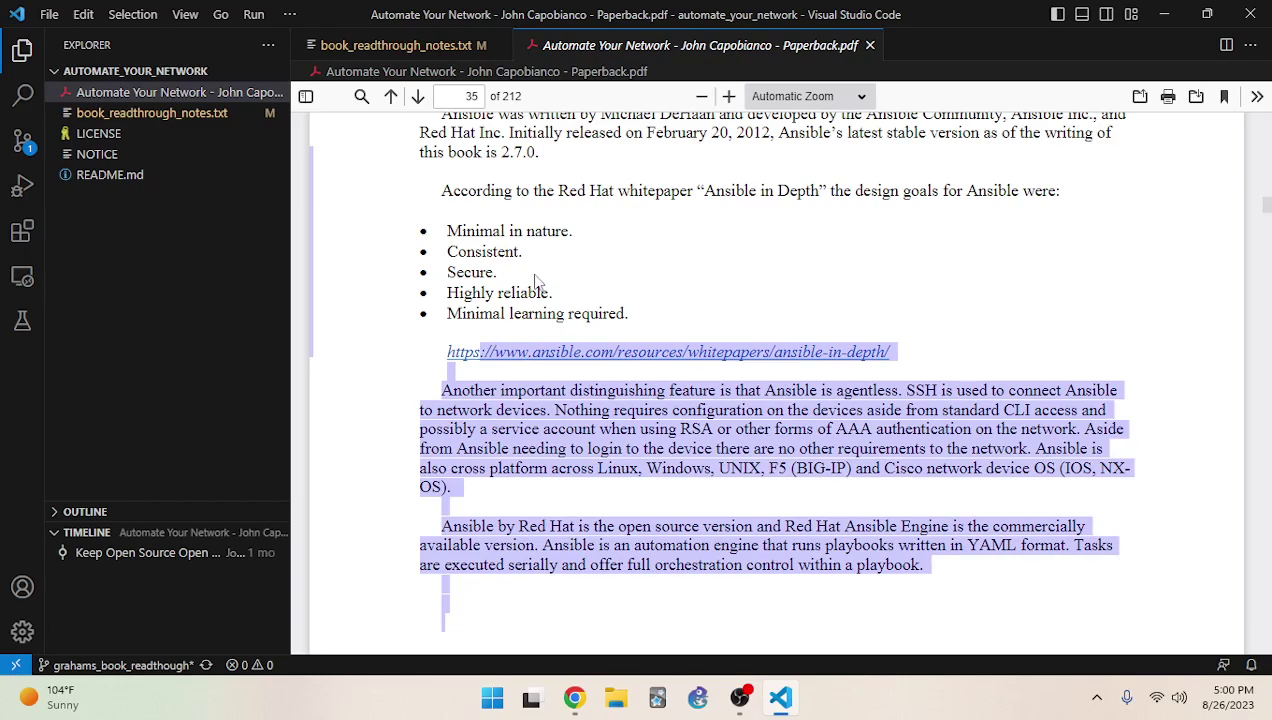
scroll(535, 285, up, 3)
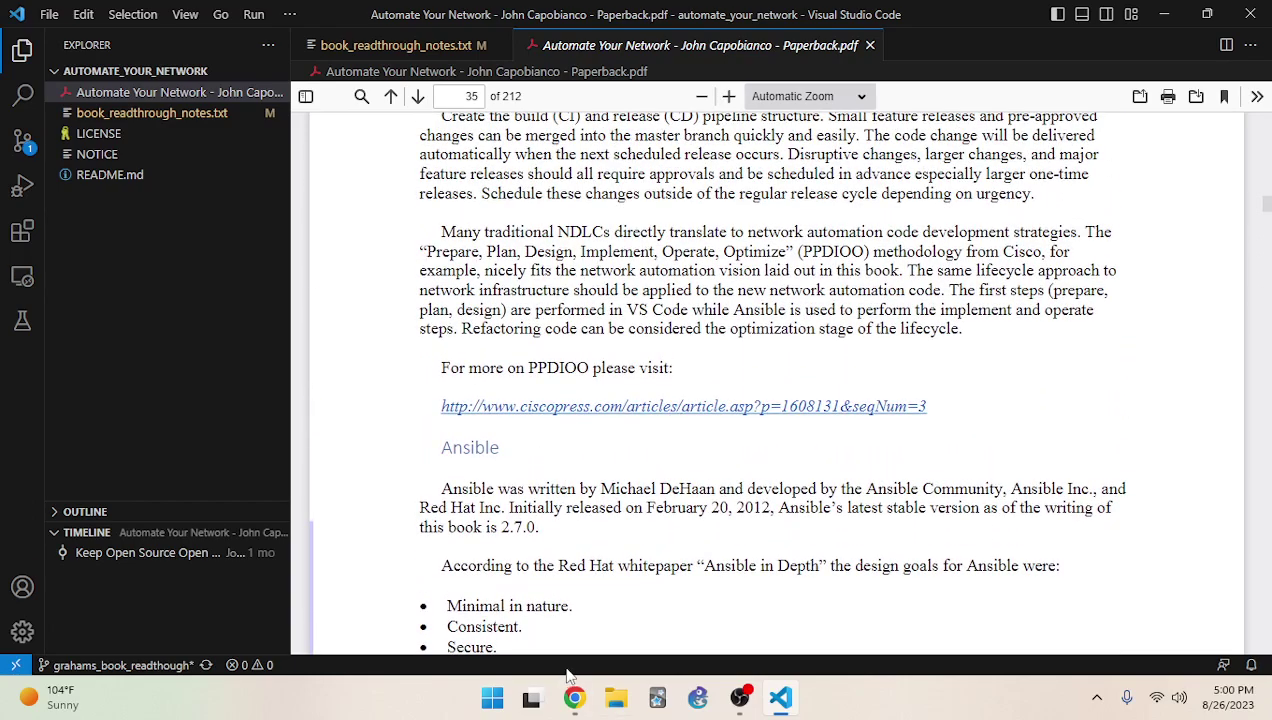
click(574, 698)
click(372, 15)
click(398, 47)
key(ctrl+c)
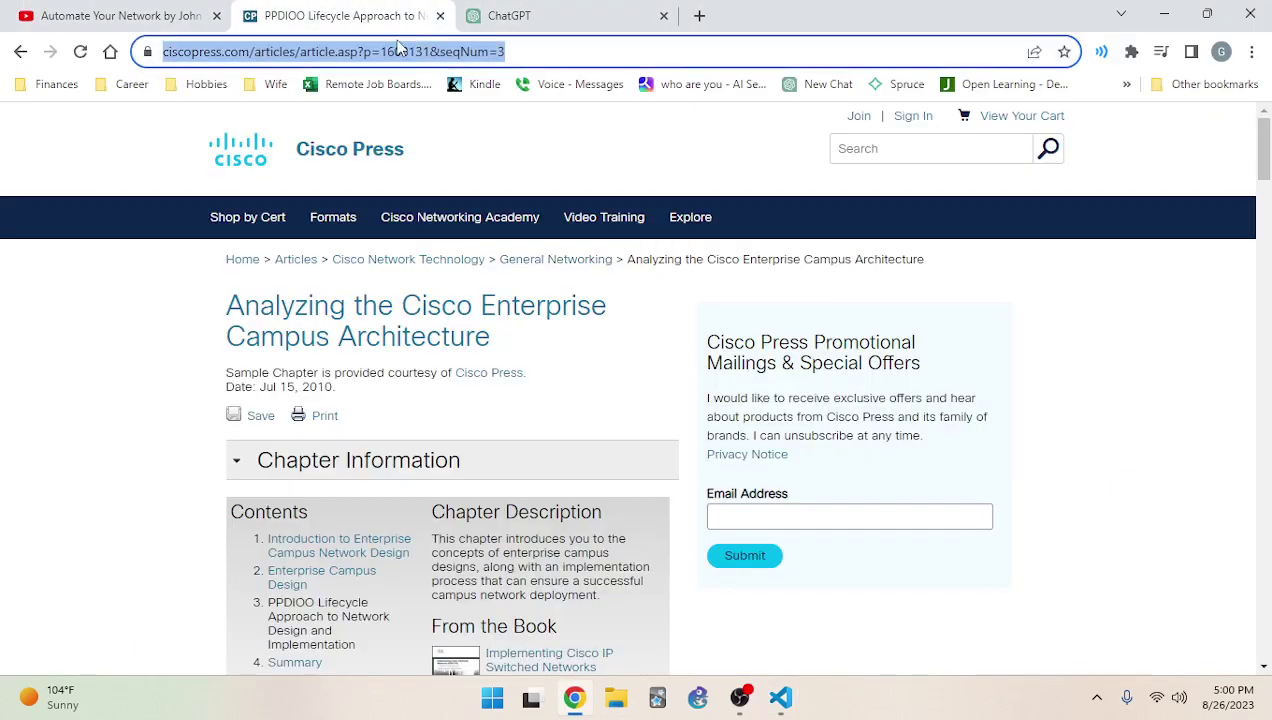
Return to book_readthrough_notes.txt and paste the article URL below the Page 23 heading, after a blank line
click(1157, 10)
click(385, 45)
click(438, 613)
key(Return)
key(Return)
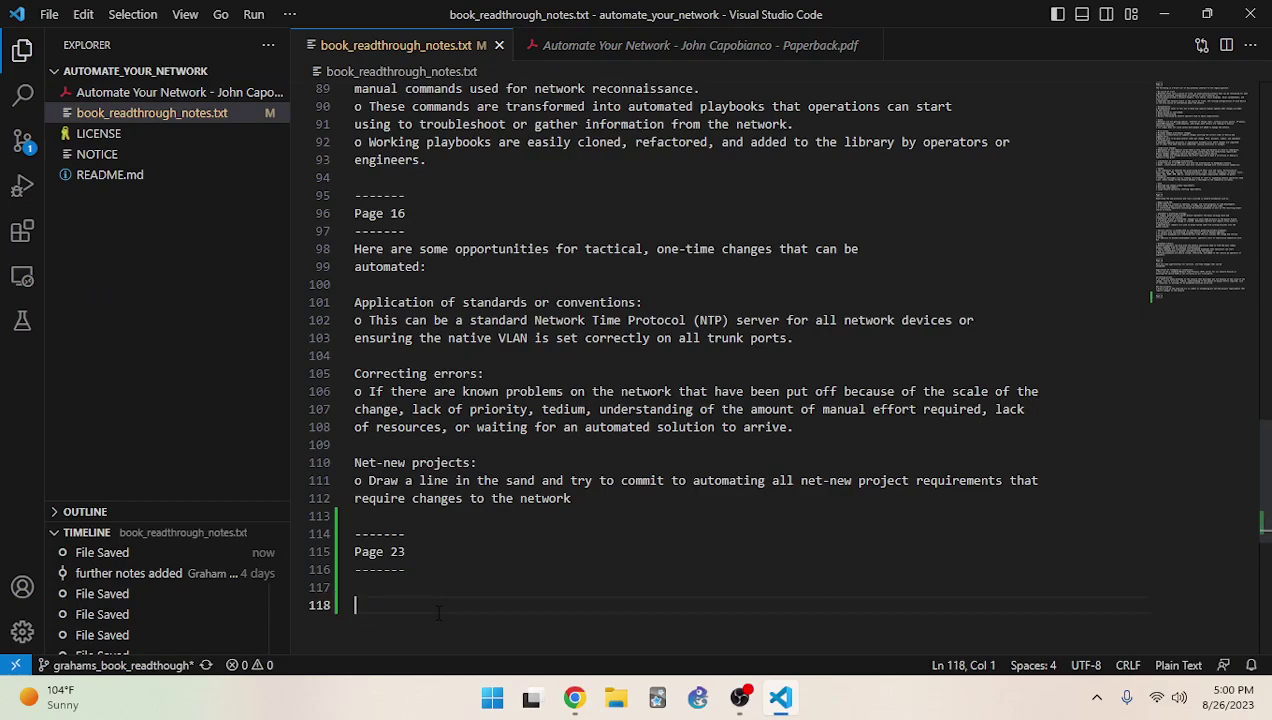
key(ctrl+v)
Check the PPDIOO passage in the book and add the label "PPDIOO" on its own line above the article URL
click(597, 45)
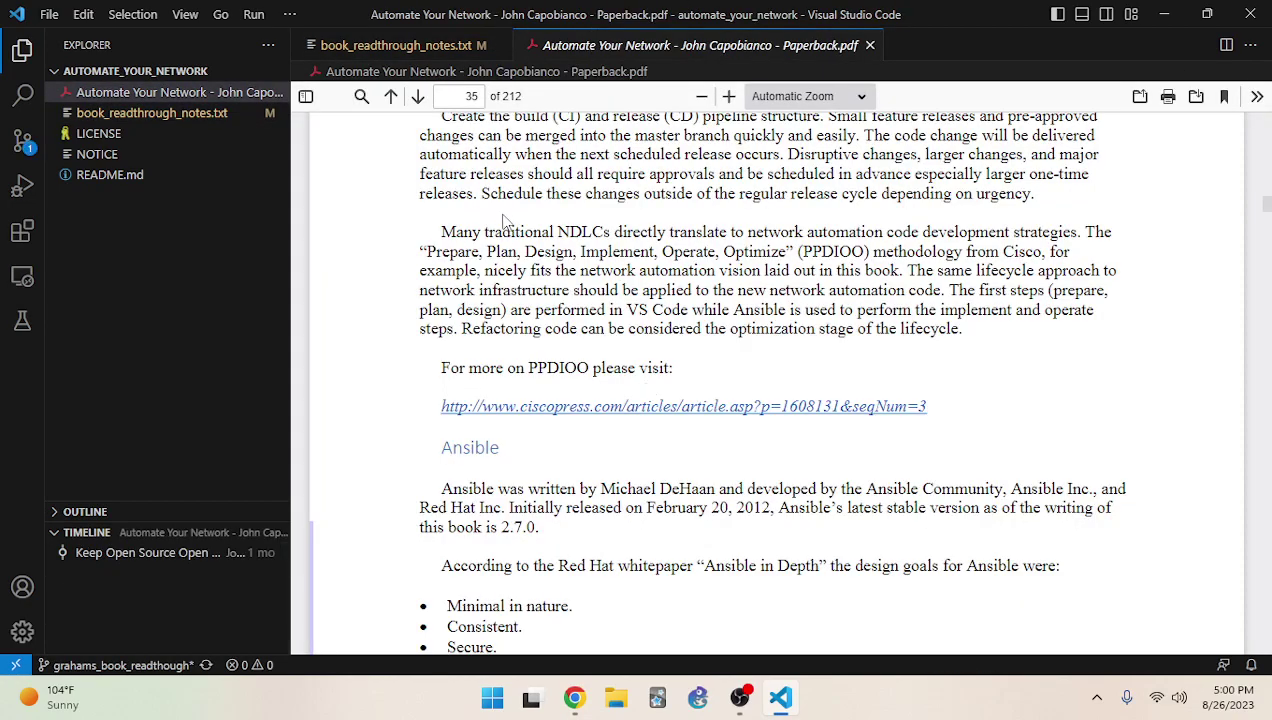
click(449, 46)
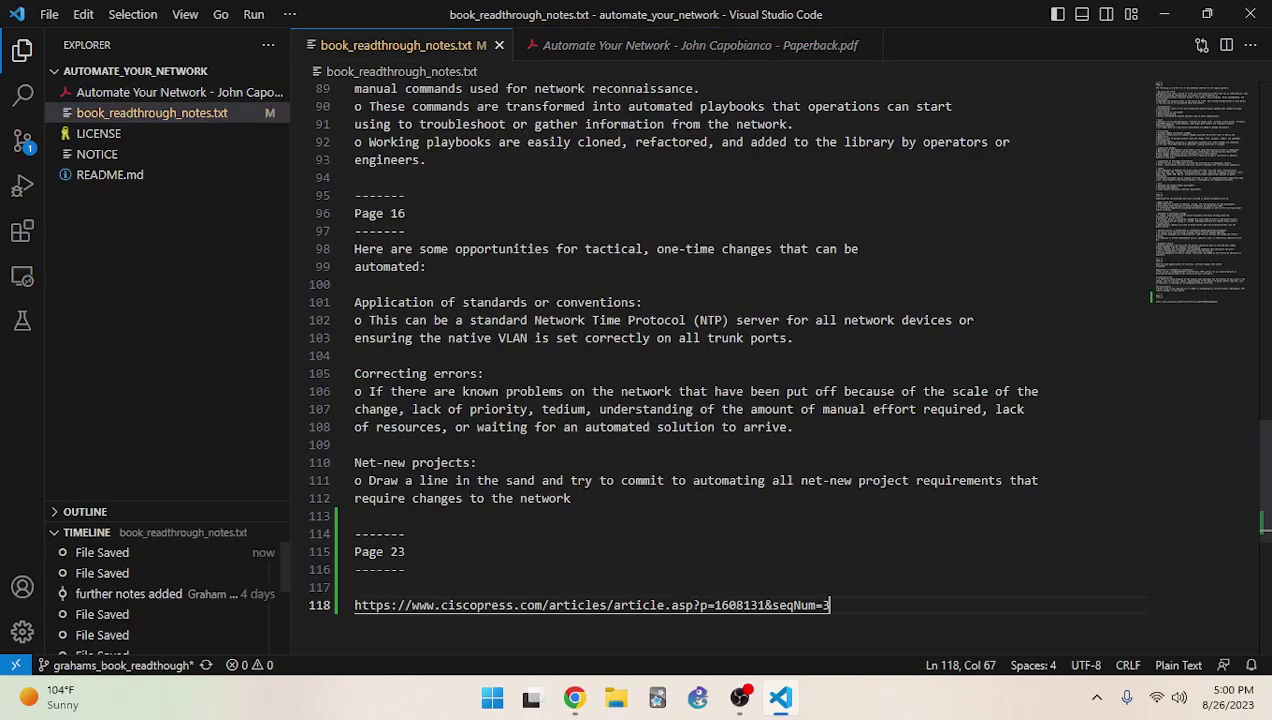
click(413, 588)
key(Return)
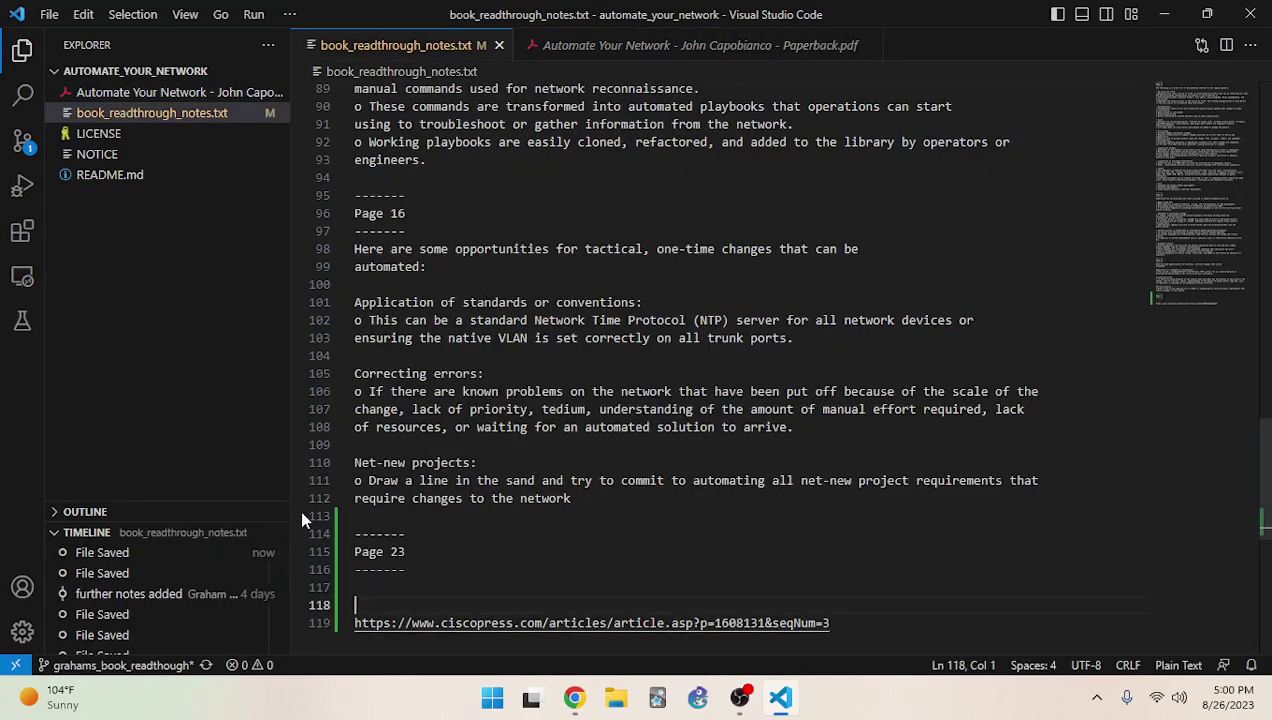
text(PPDIOO)
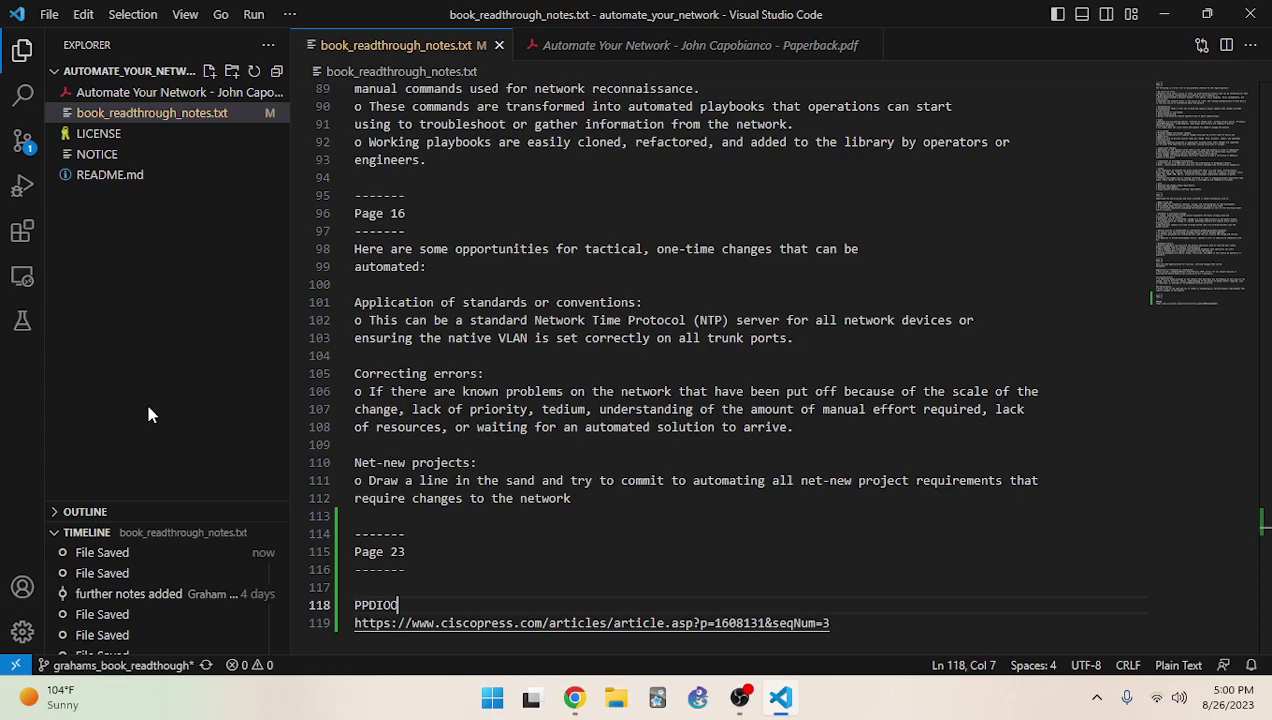
click(574, 623)
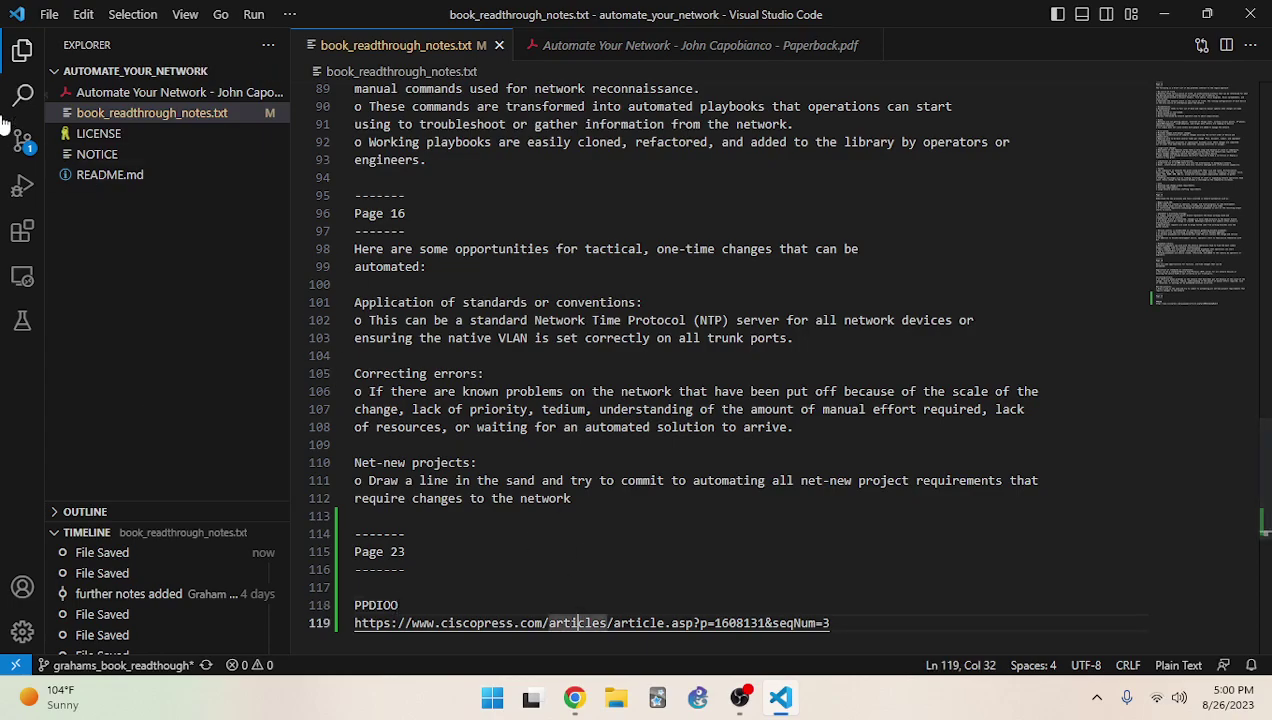
Stage book_readthrough_notes.txt and commit it with the message "saving like to Cisco PPDIOO"
click(22, 140)
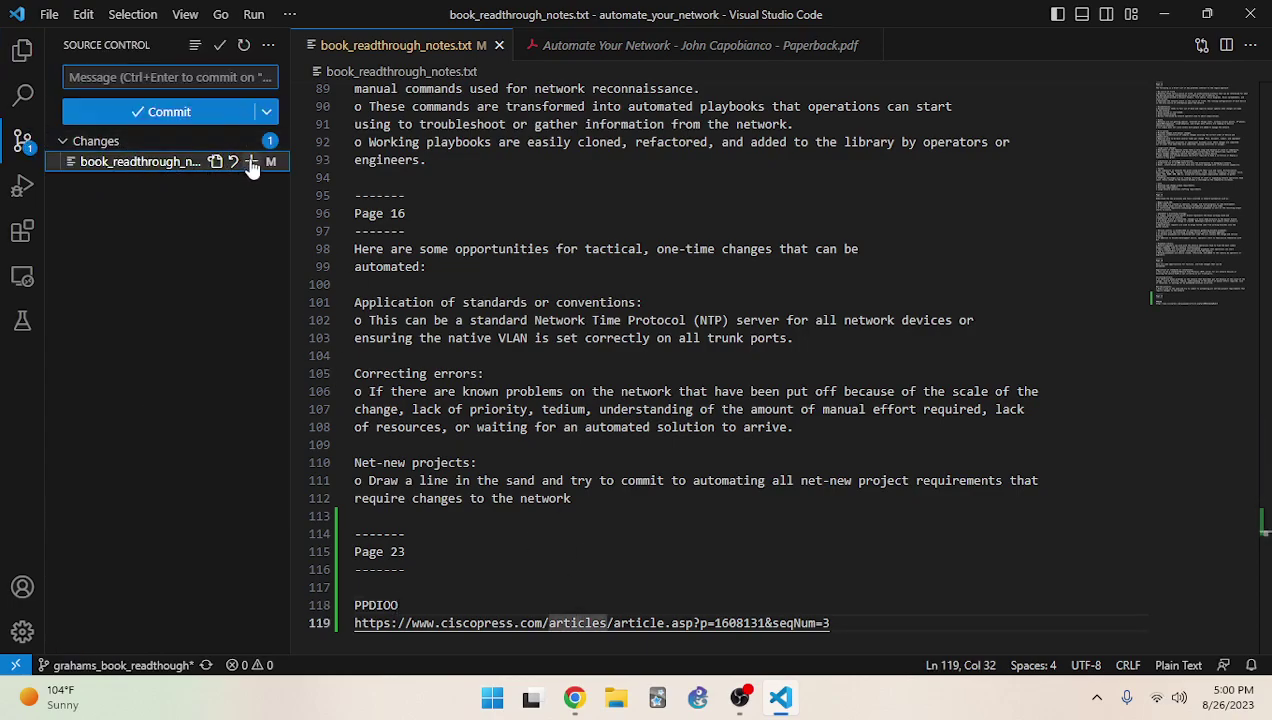
click(251, 161)
click(145, 77)
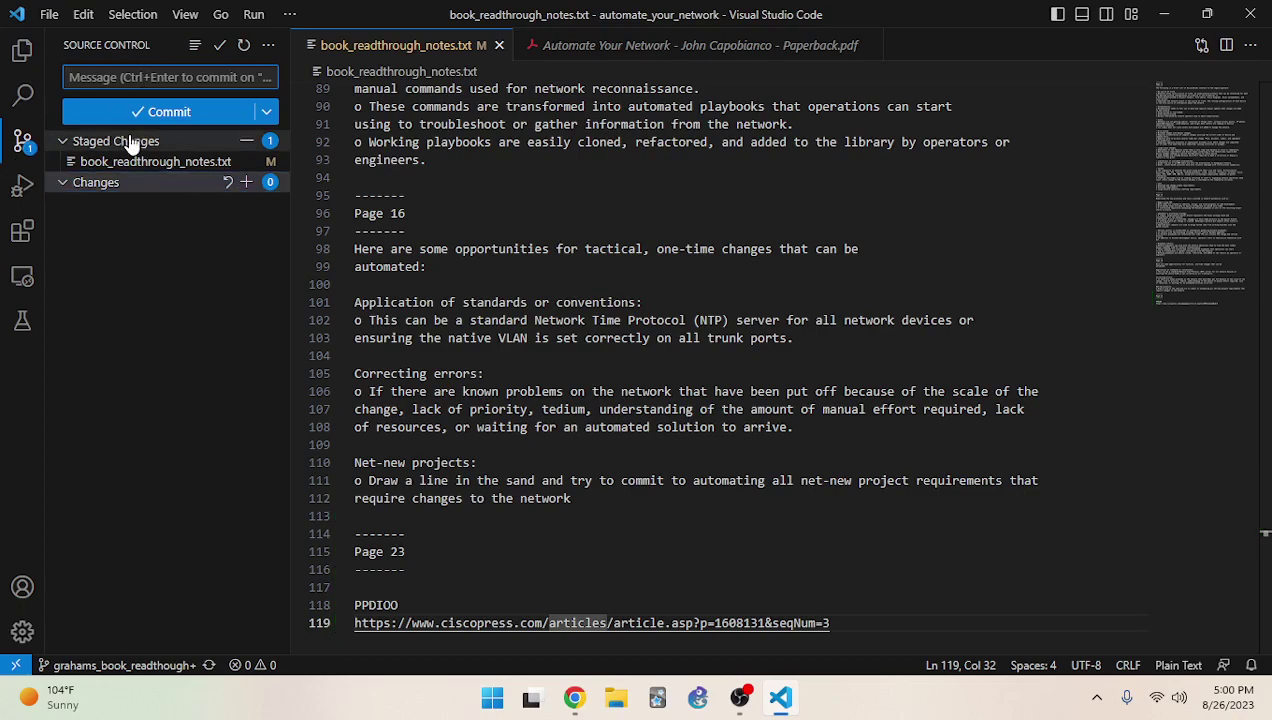
text(saving like to Cisco PP)
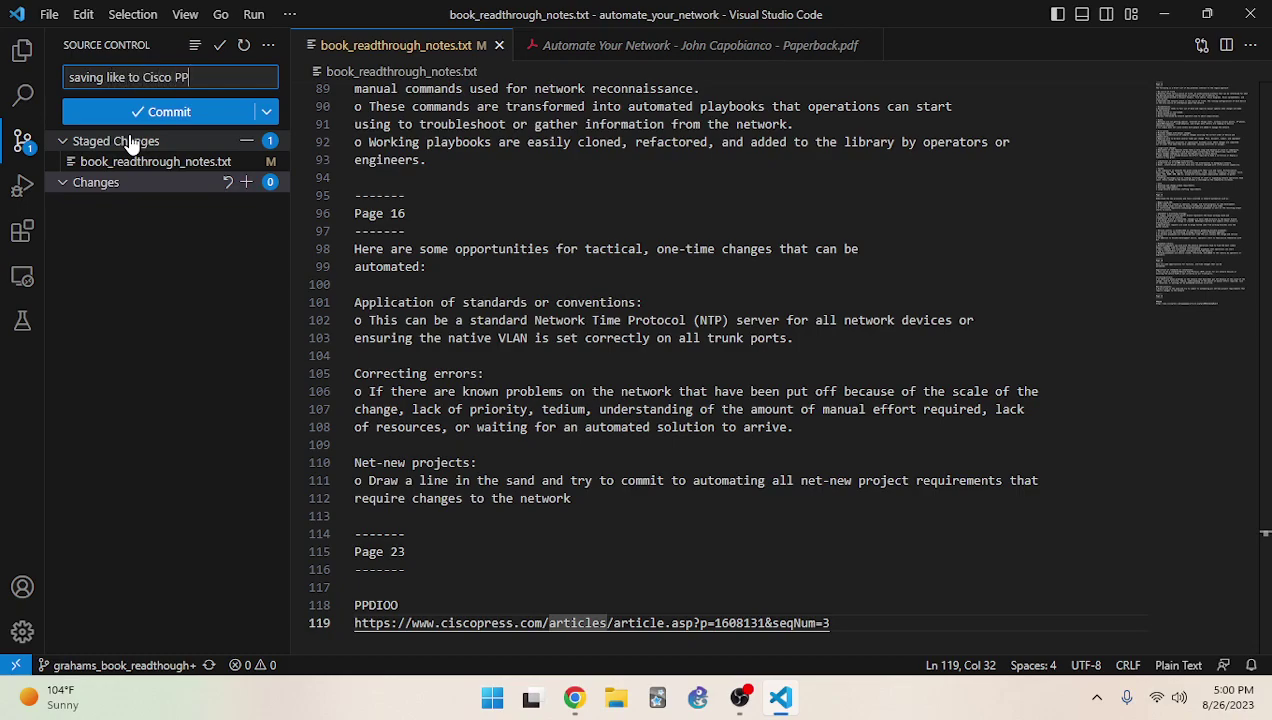
text(DIOO)
click(168, 112)
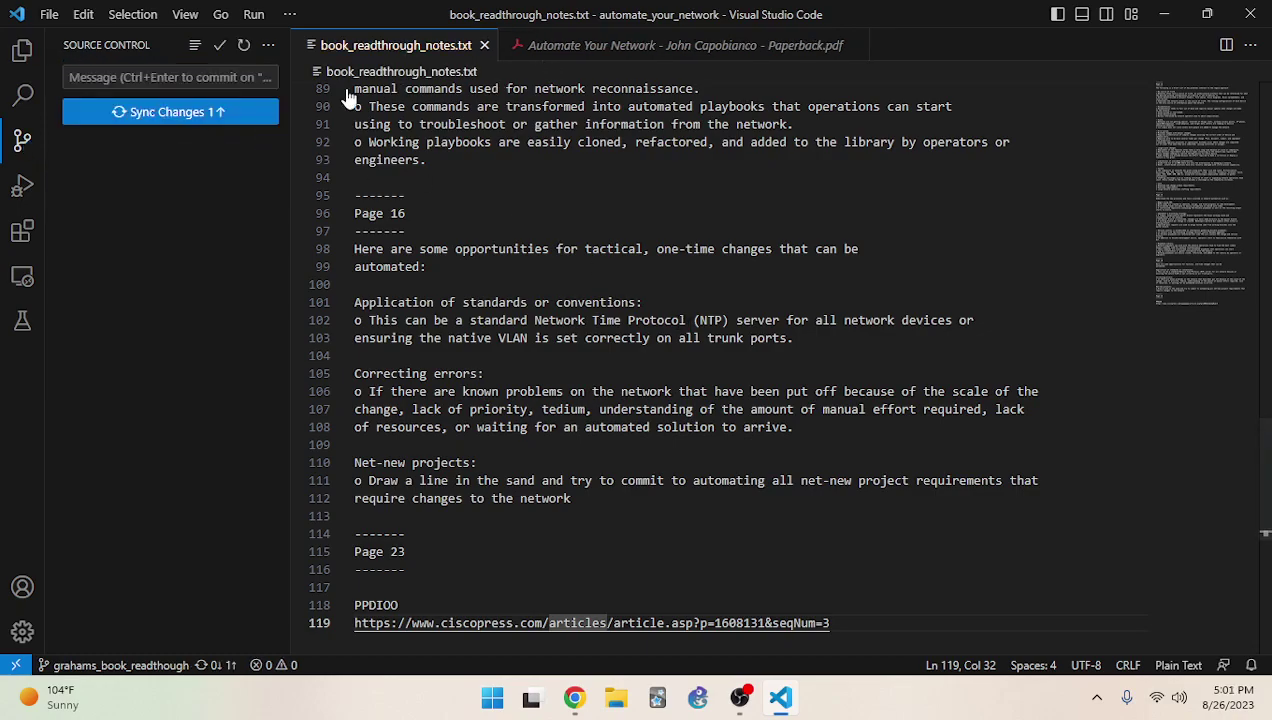
Sync the commit to the remote repository and decline periodic git fetch
click(222, 112)
click(620, 348)
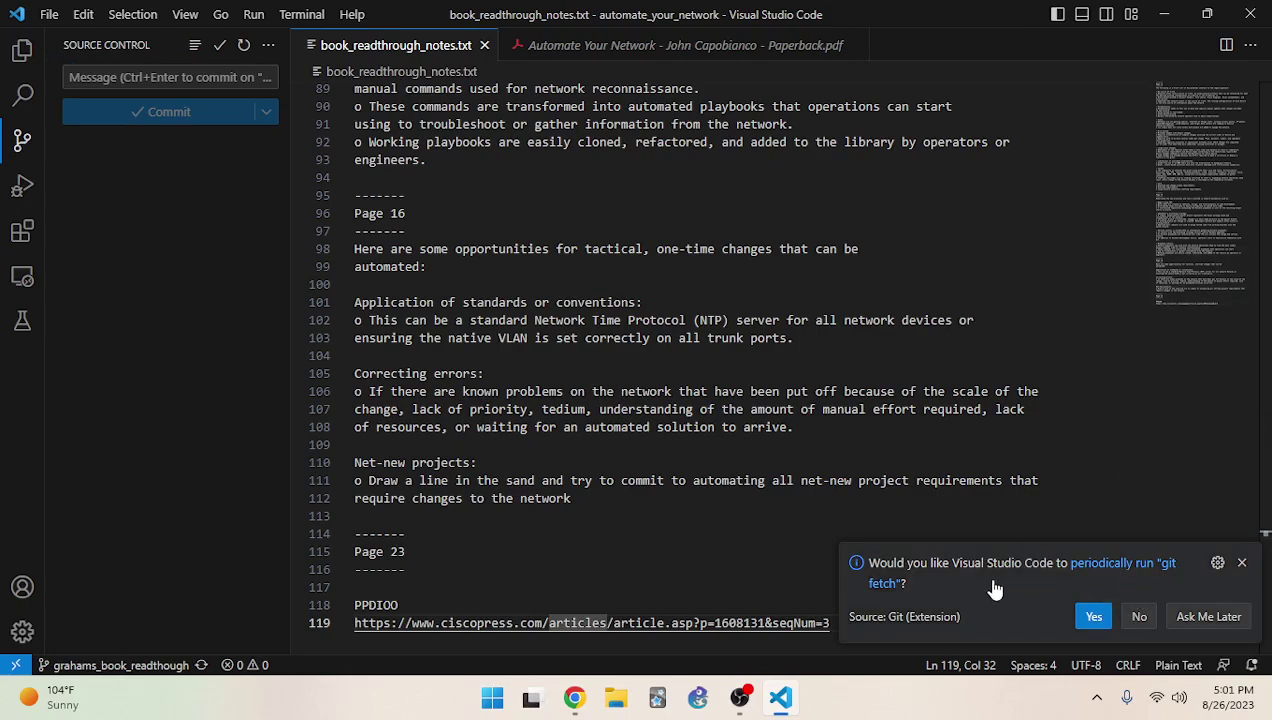
click(1139, 616)
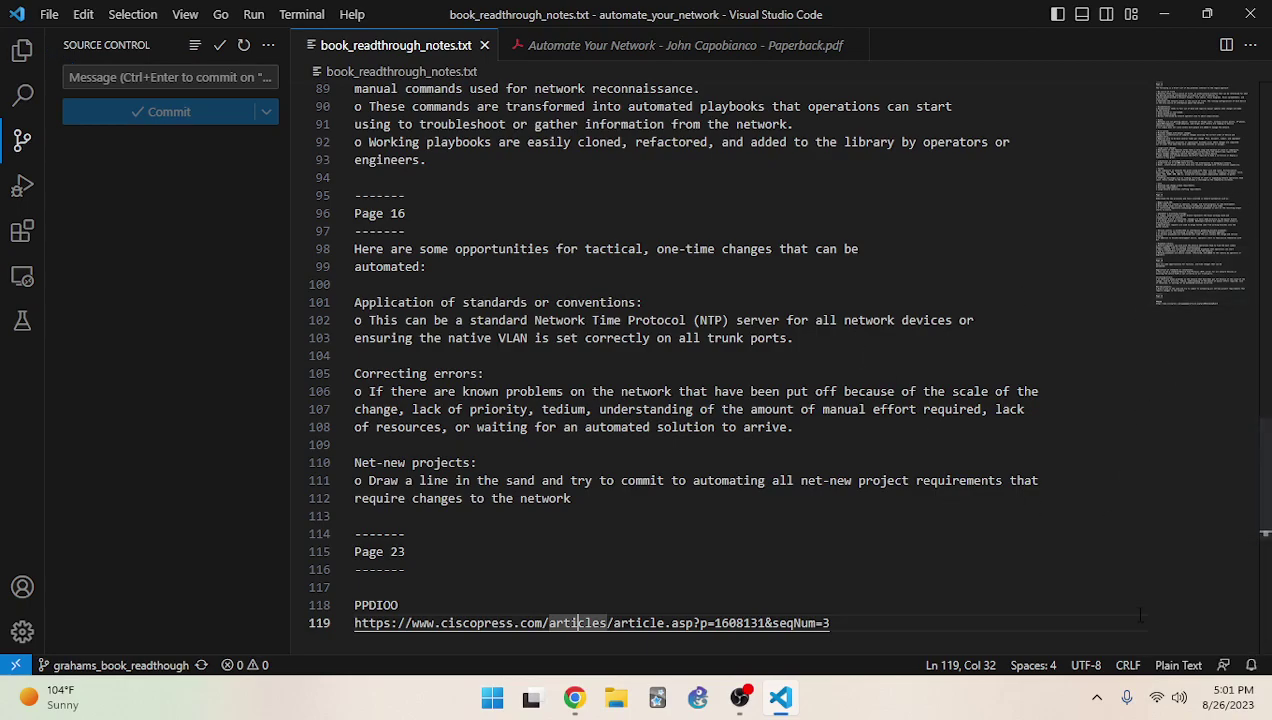
click(712, 409)
scroll(712, 409, down, 1)
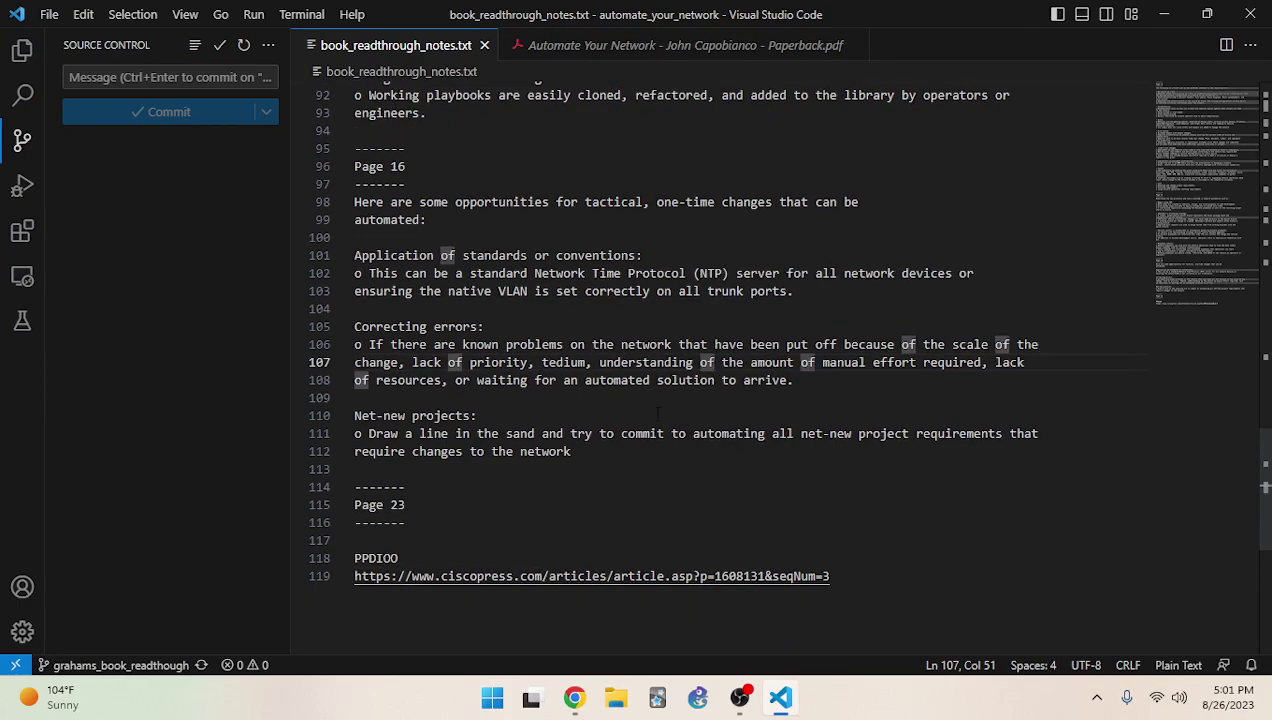
Recheck the end of ChatGPT's PPDIOO answer in Chrome and return to the Ansible section of the book PDF in VS Code
click(574, 697)
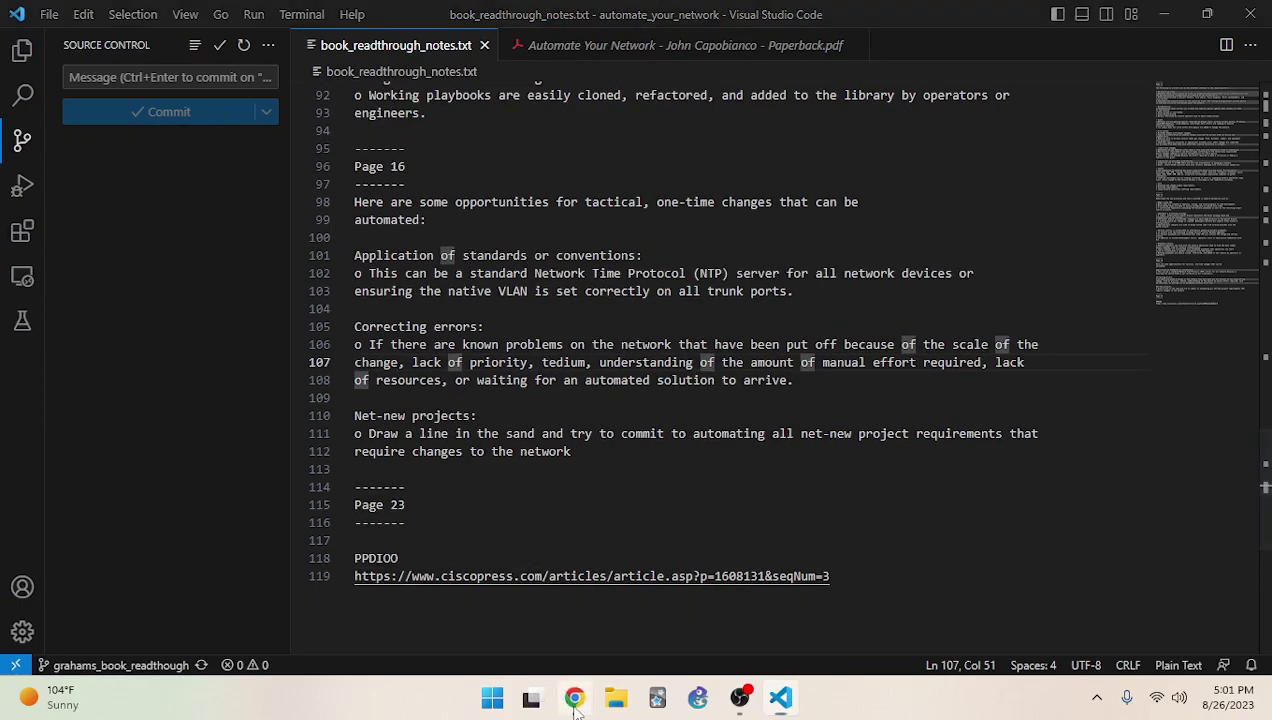
click(600, 12)
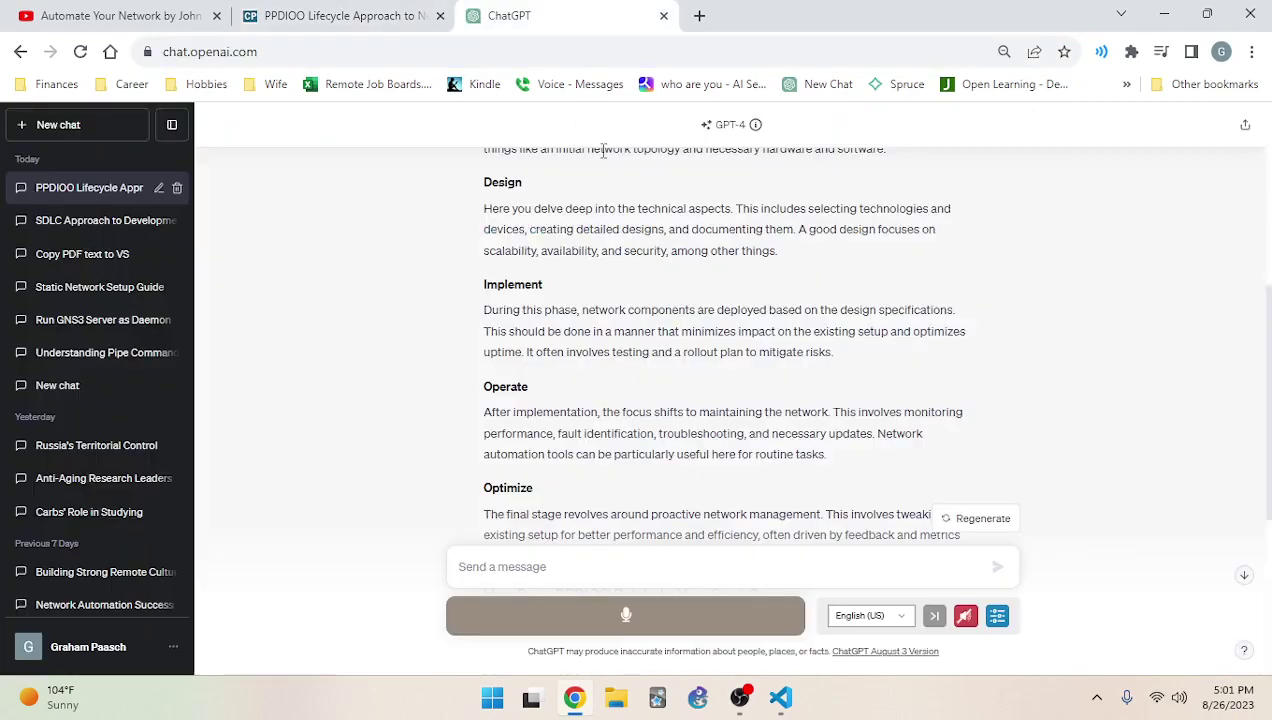
scroll(642, 310, down, 4)
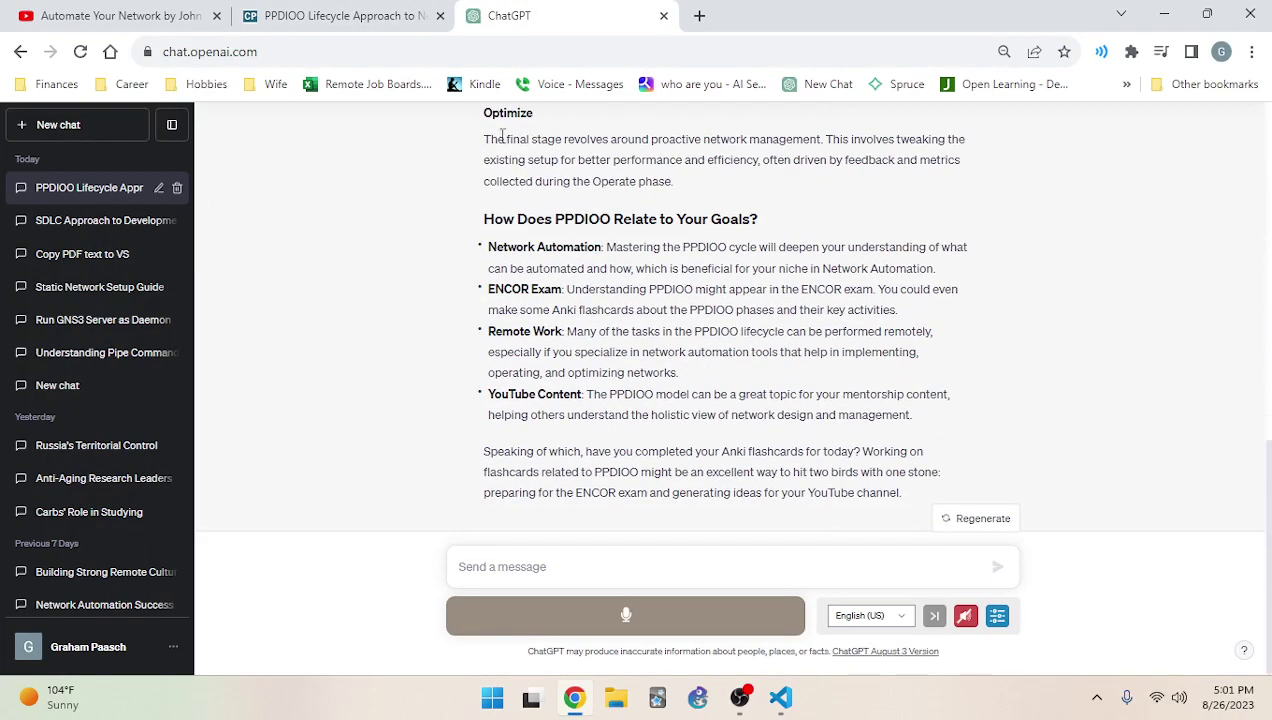
click(115, 15)
click(782, 698)
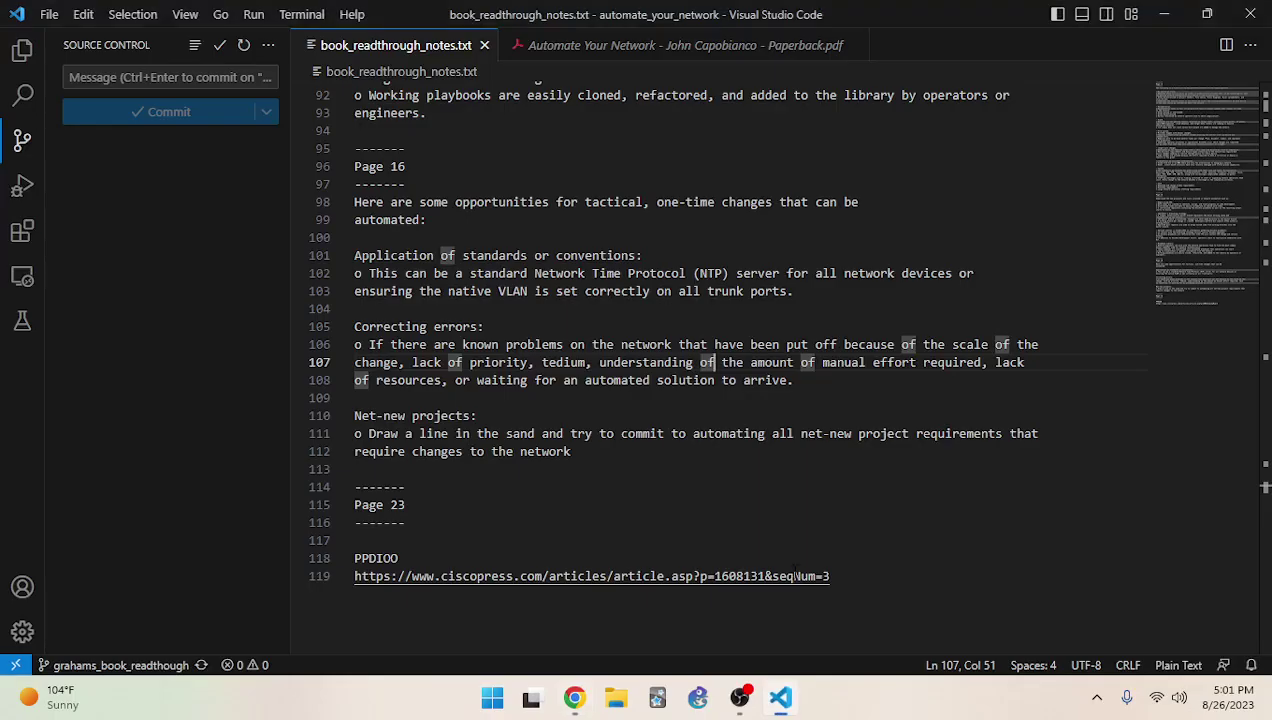
click(660, 48)
scroll(510, 402, down, 4)
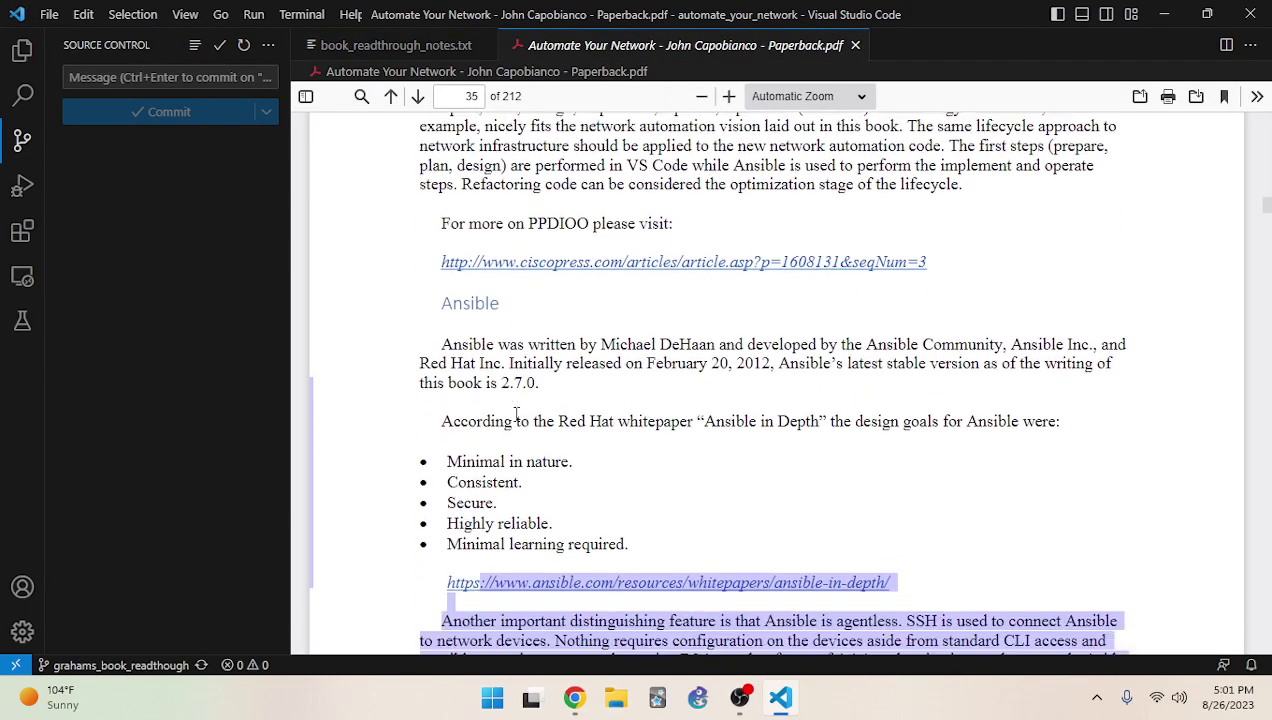
Copy the name of Ansible's author from the first sentence of the book's Ansible section
drag(441, 260, 500, 262)
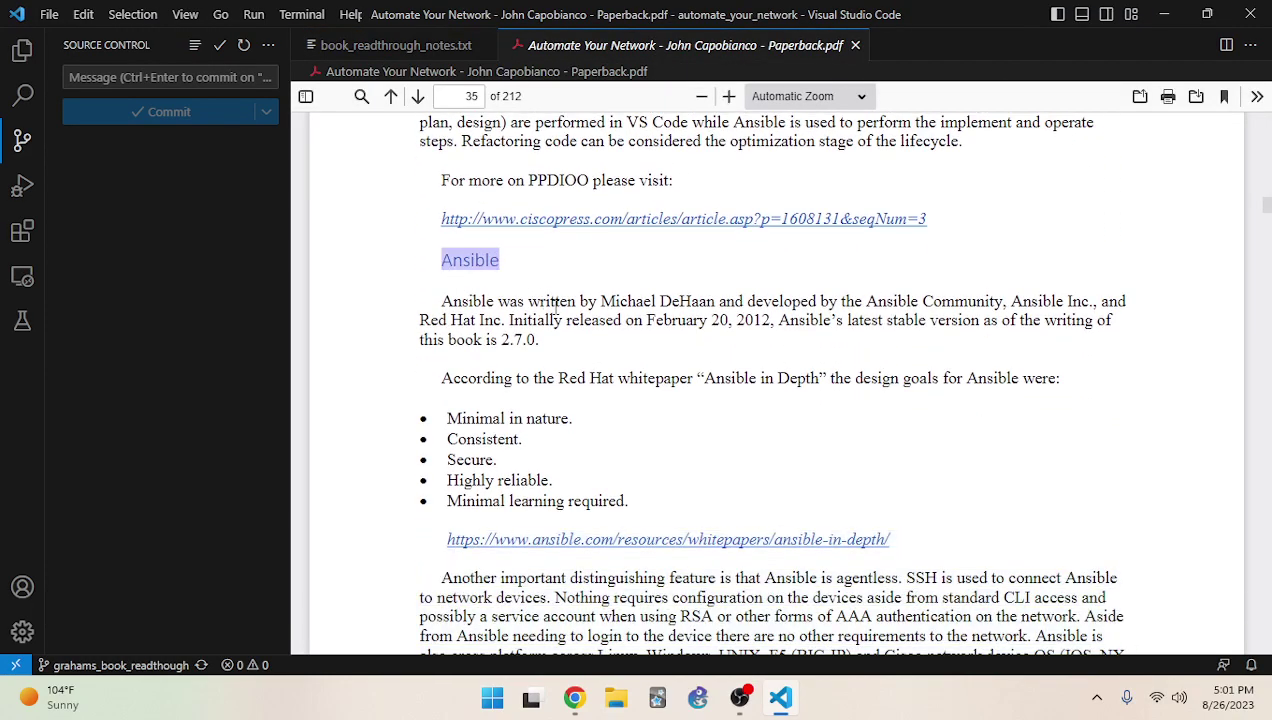
drag(599, 302, 718, 302)
right_click(698, 311)
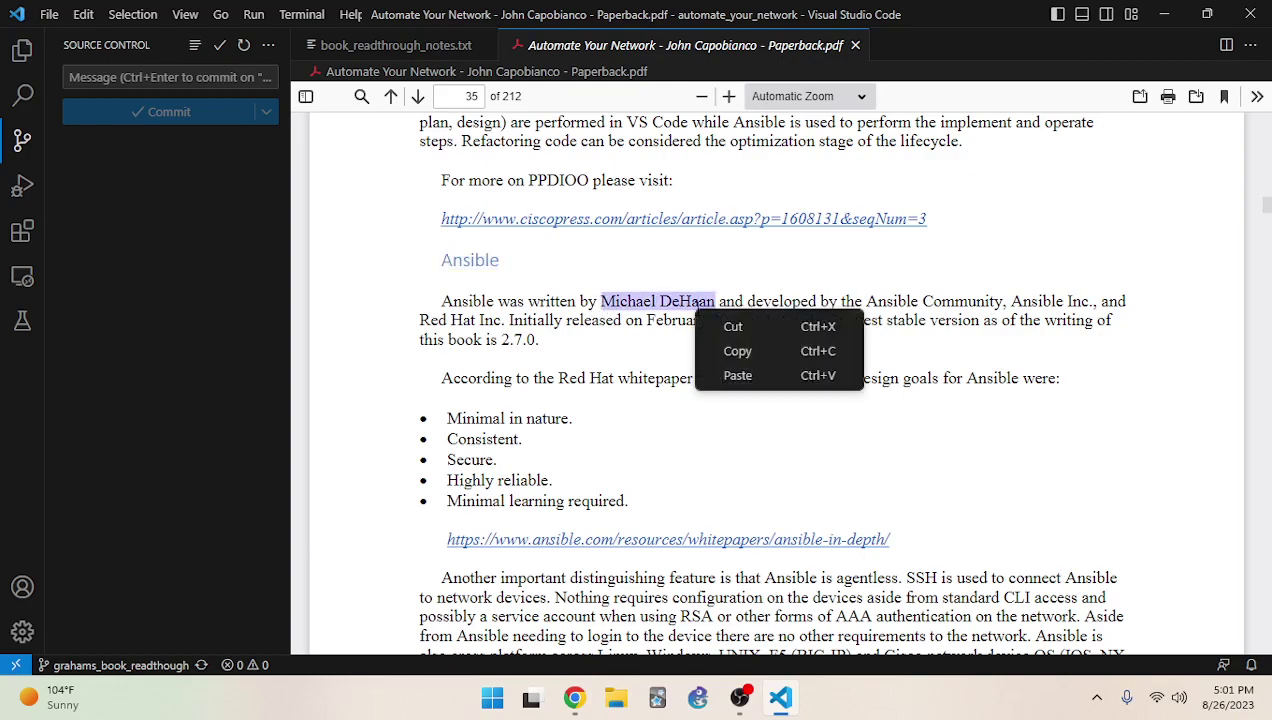
click(747, 352)
drag(717, 301, 602, 301)
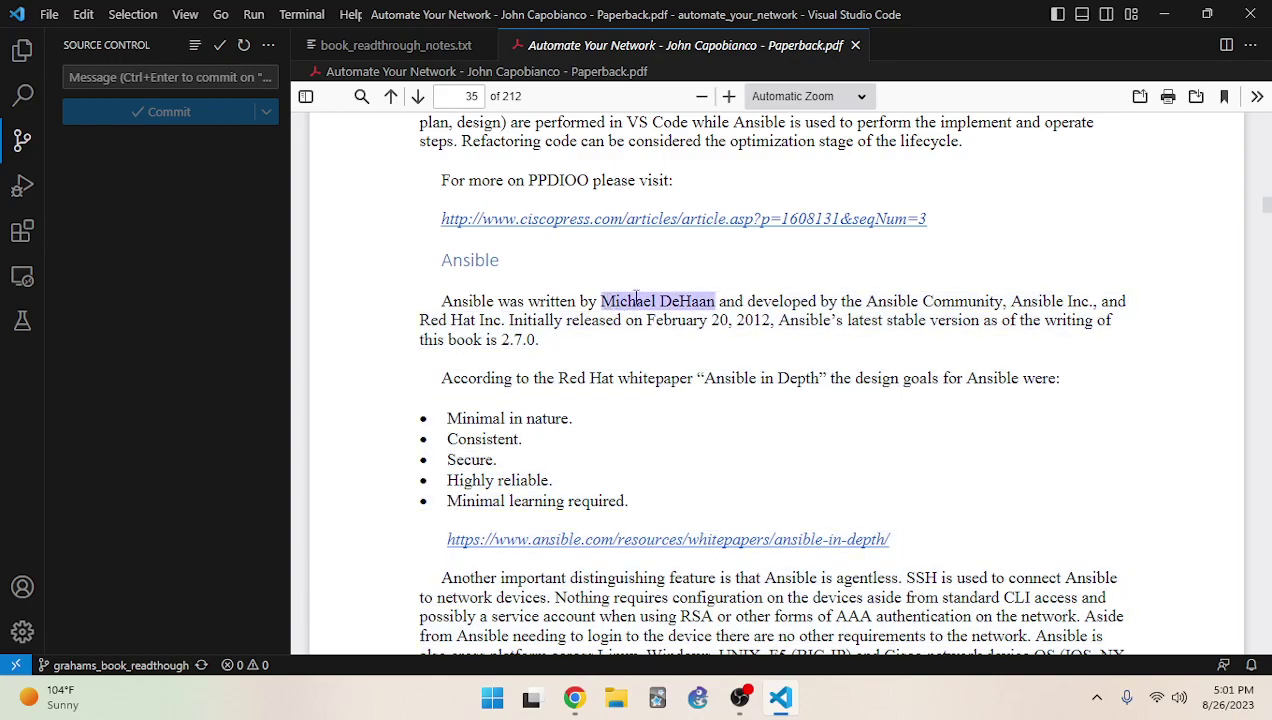
Search Google in a new Chrome tab for Ansible's author, opening the top LinkedIn result in a background tab and the image results
click(574, 697)
click(697, 15)
key(ctrl+v)
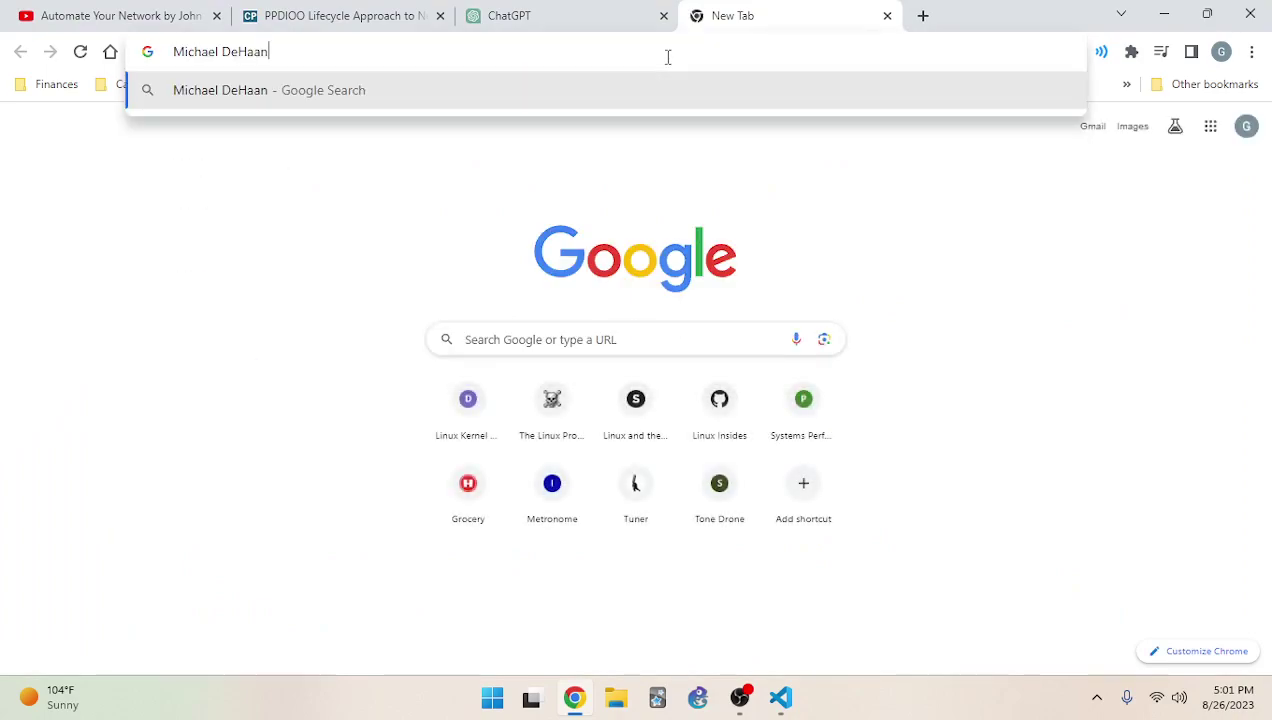
key(Return)
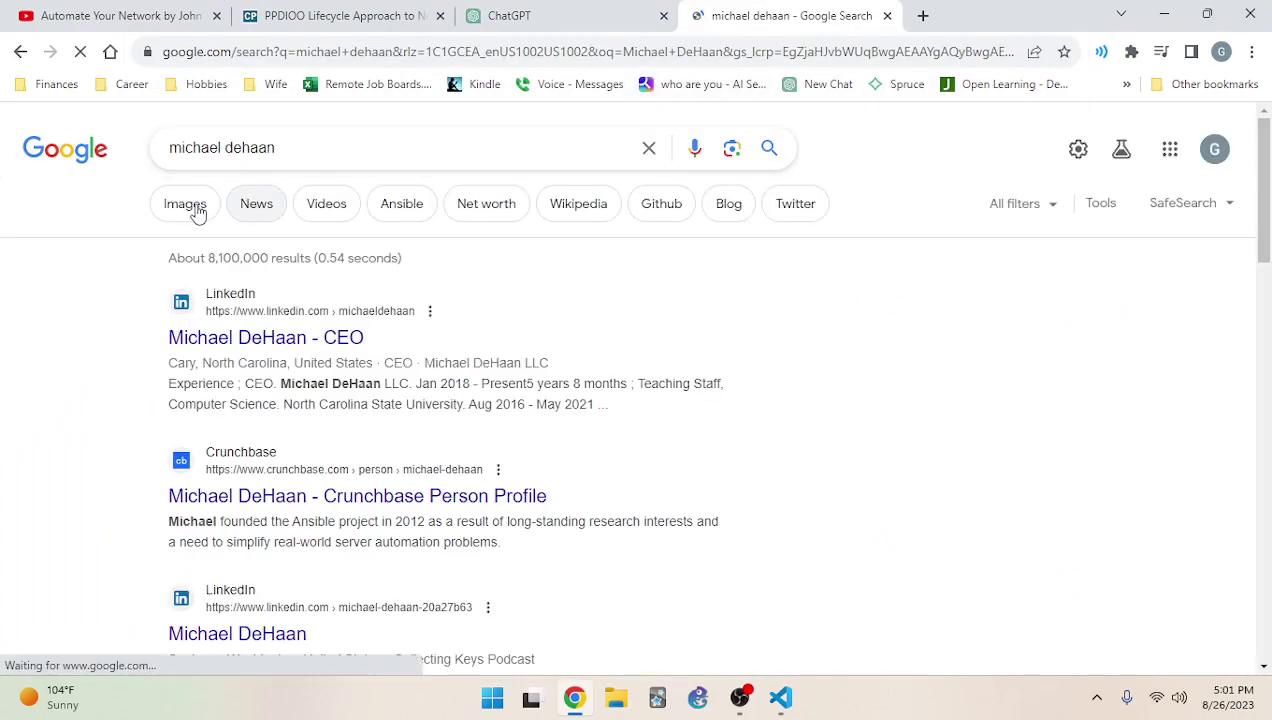
middle_click(312, 340)
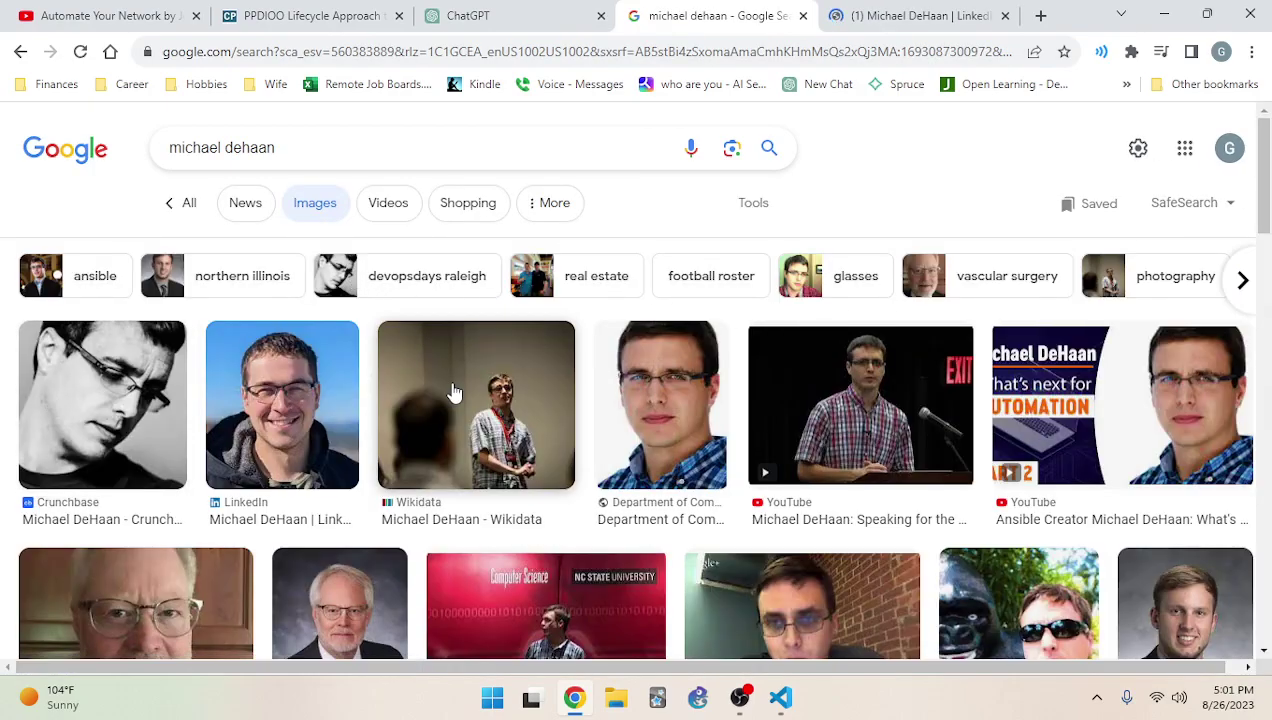
Browse the image results for Ansible's author, then close the search tab and keep the LinkedIn profile open
scroll(460, 390, down, 3)
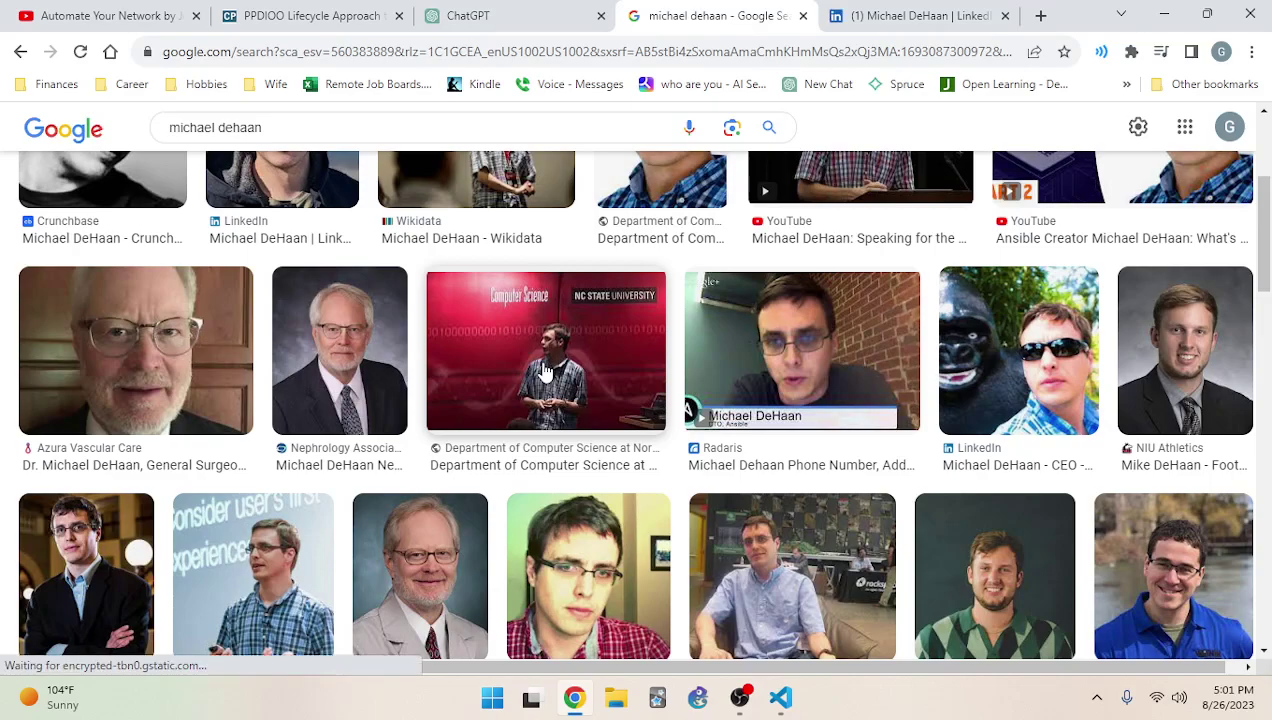
scroll(545, 372, down, 3)
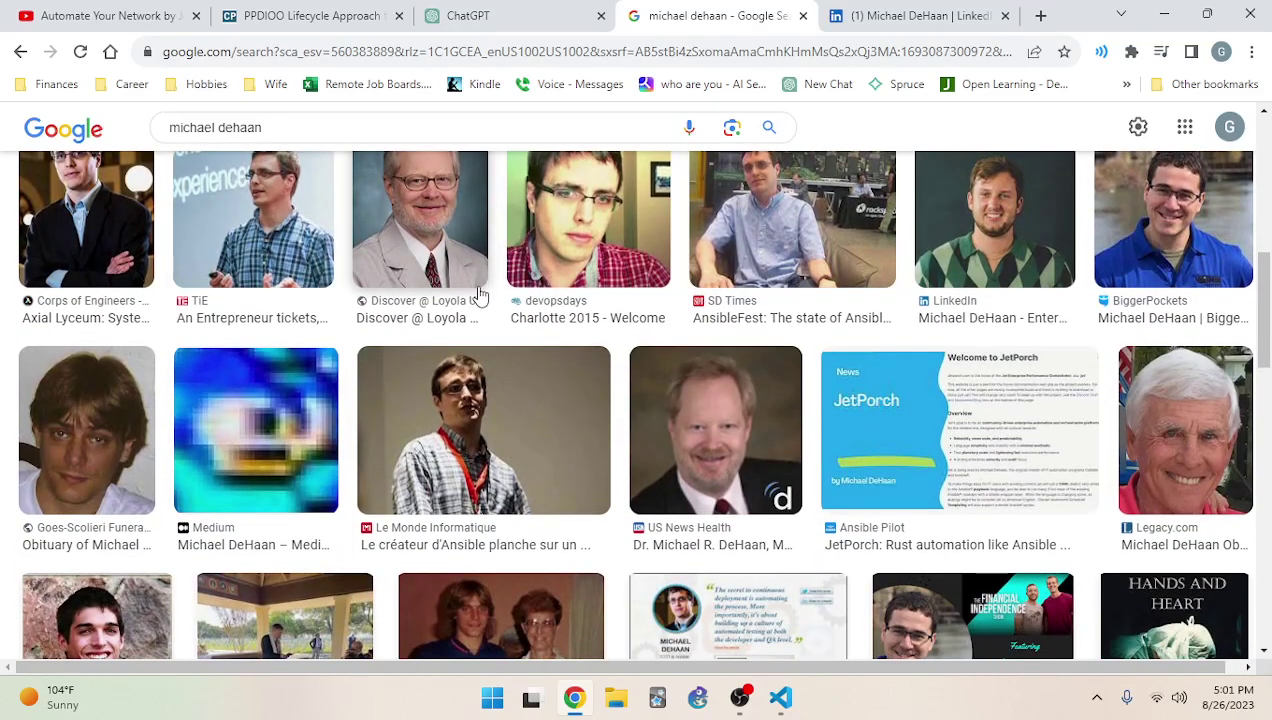
scroll(478, 294, down, 2)
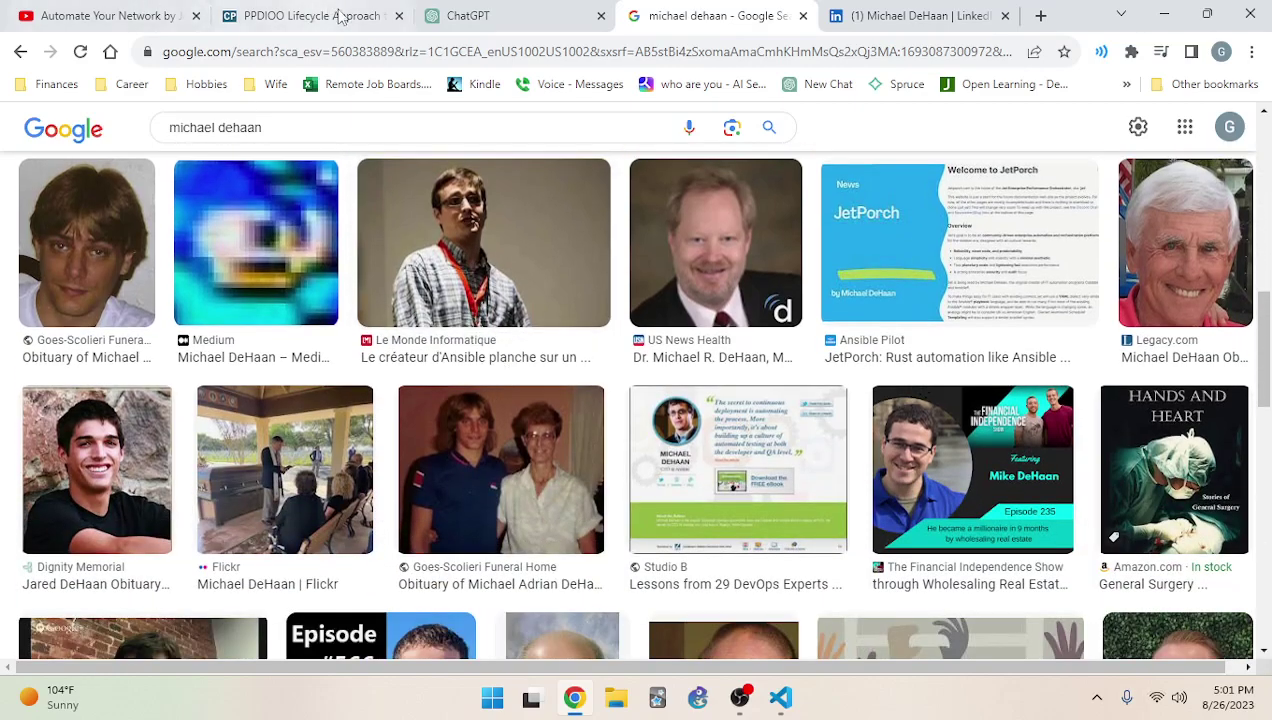
click(898, 16)
click(802, 16)
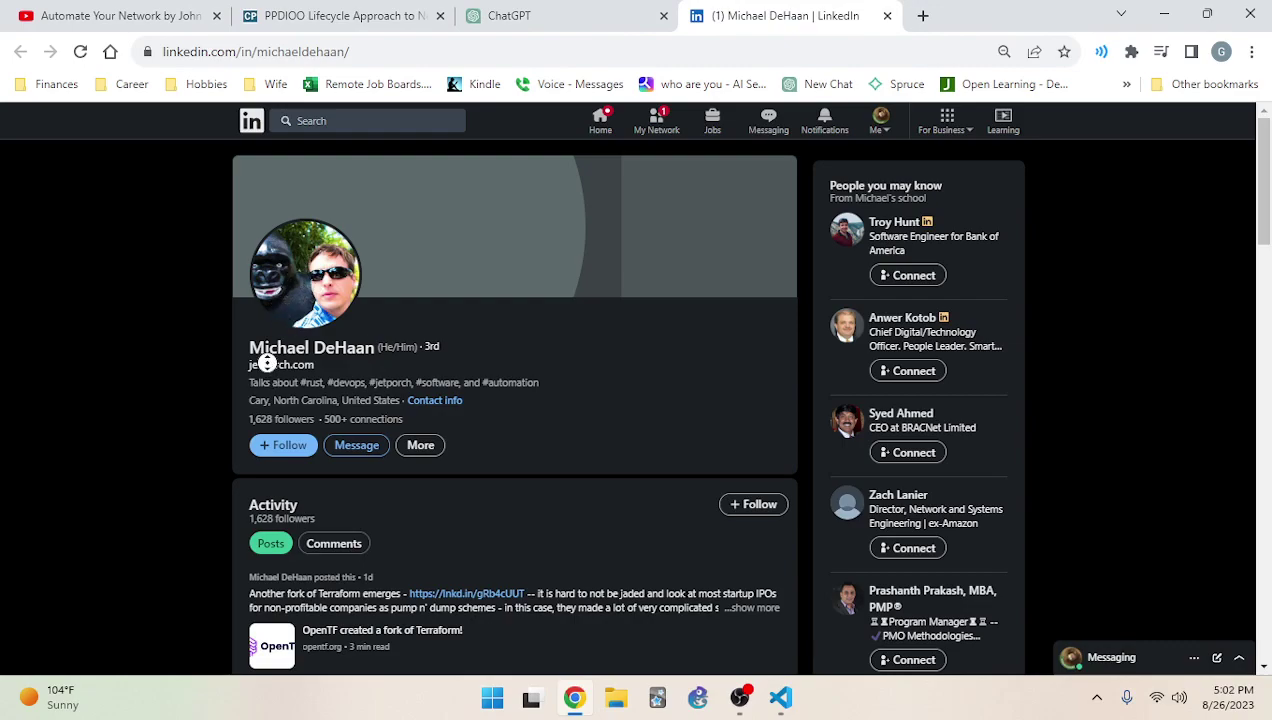
Open jetporch.com from the headline of the author's LinkedIn profile in a new tab and return to the profile
drag(250, 369, 355, 364)
right_click(297, 369)
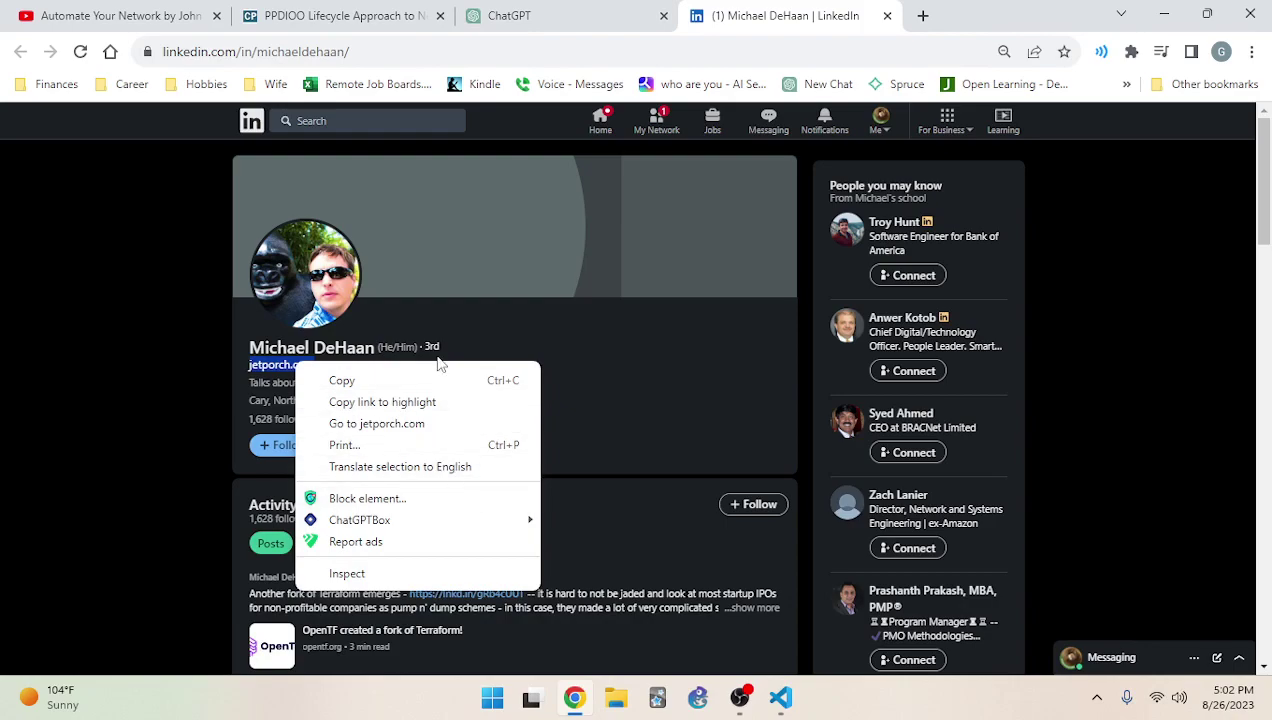
click(418, 424)
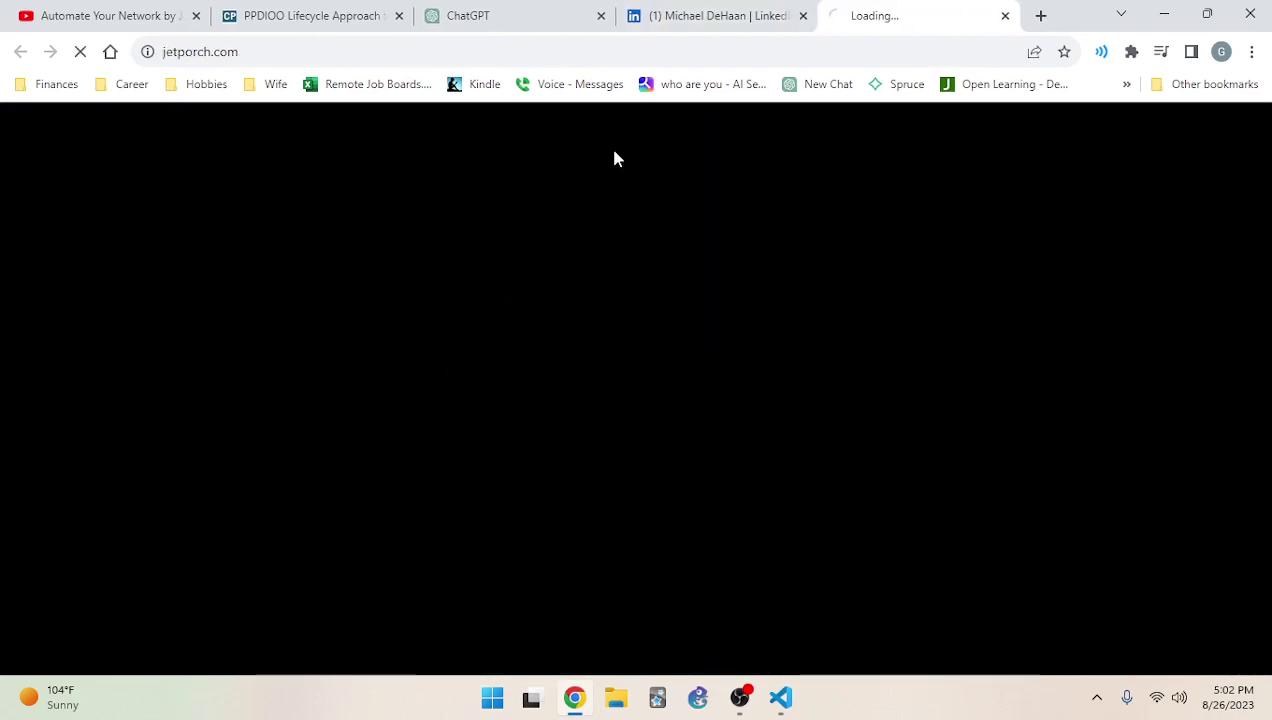
click(757, 20)
Examine the activity, About, Experience, Education and honors sections of the author's LinkedIn profile
scroll(199, 519, down, 3)
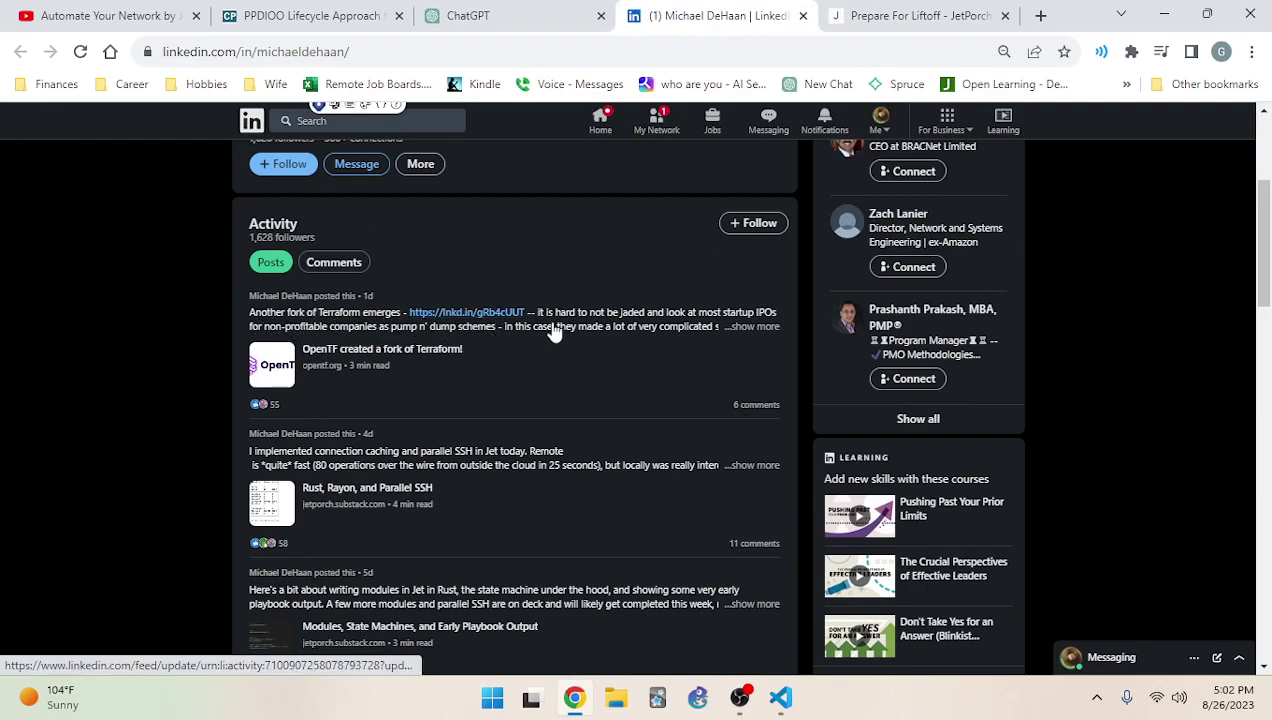
scroll(184, 321, down, 4)
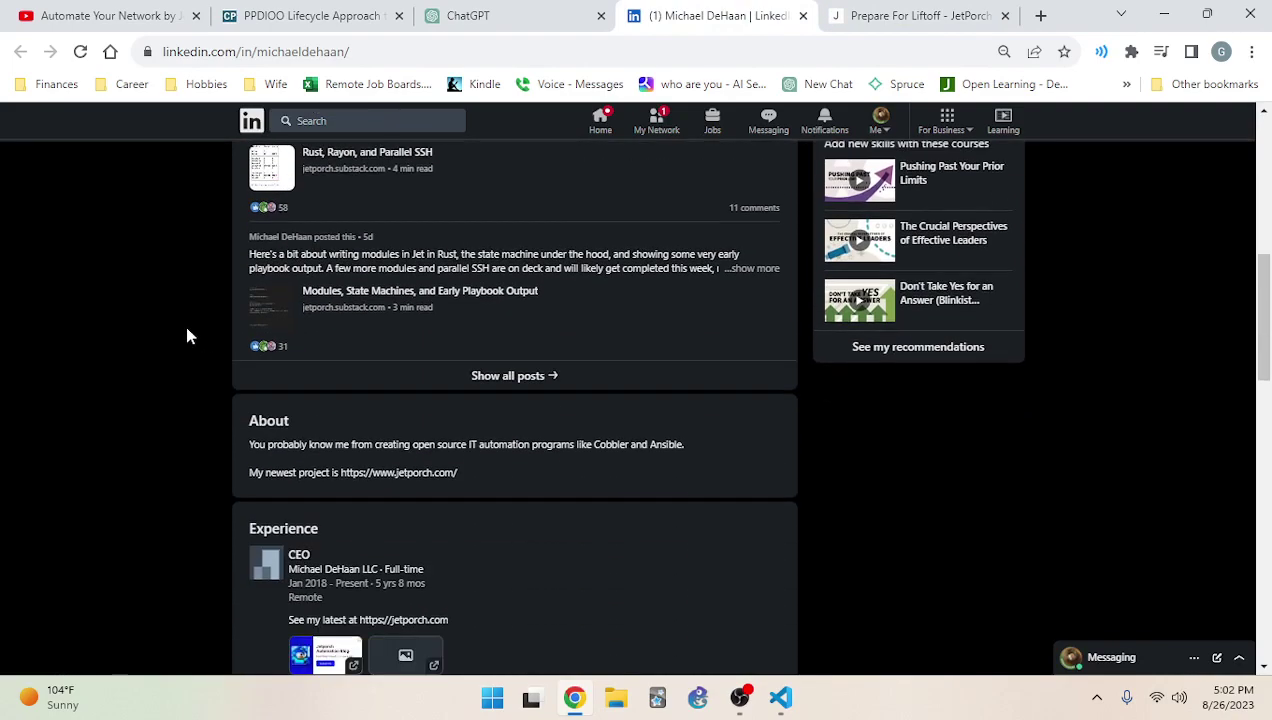
scroll(172, 342, down, 2)
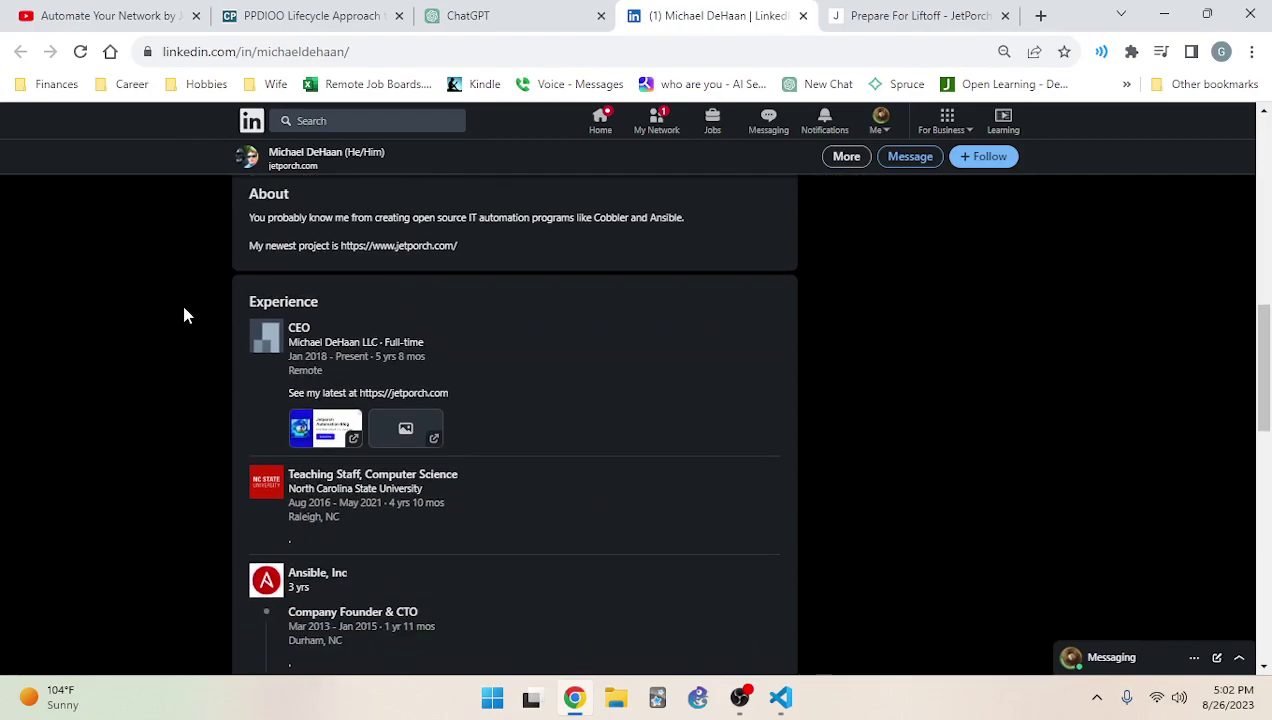
drag(288, 342, 425, 357)
click(293, 345)
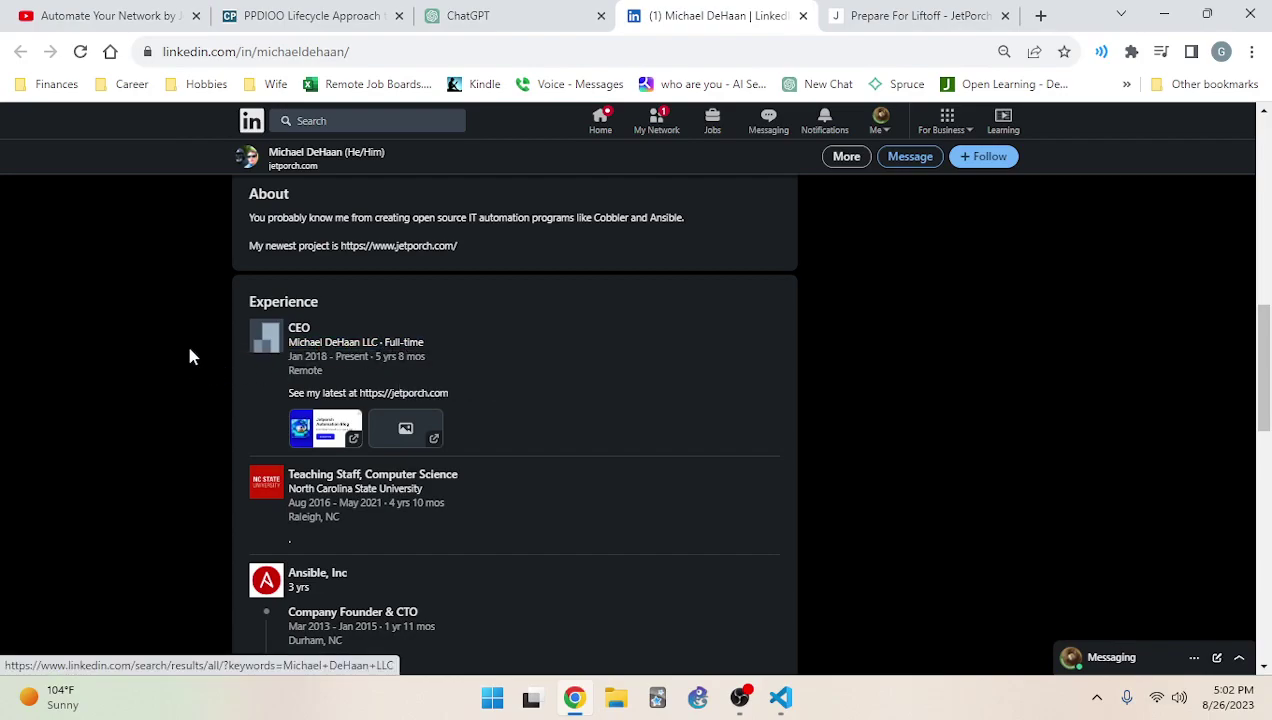
scroll(198, 350, down, 4)
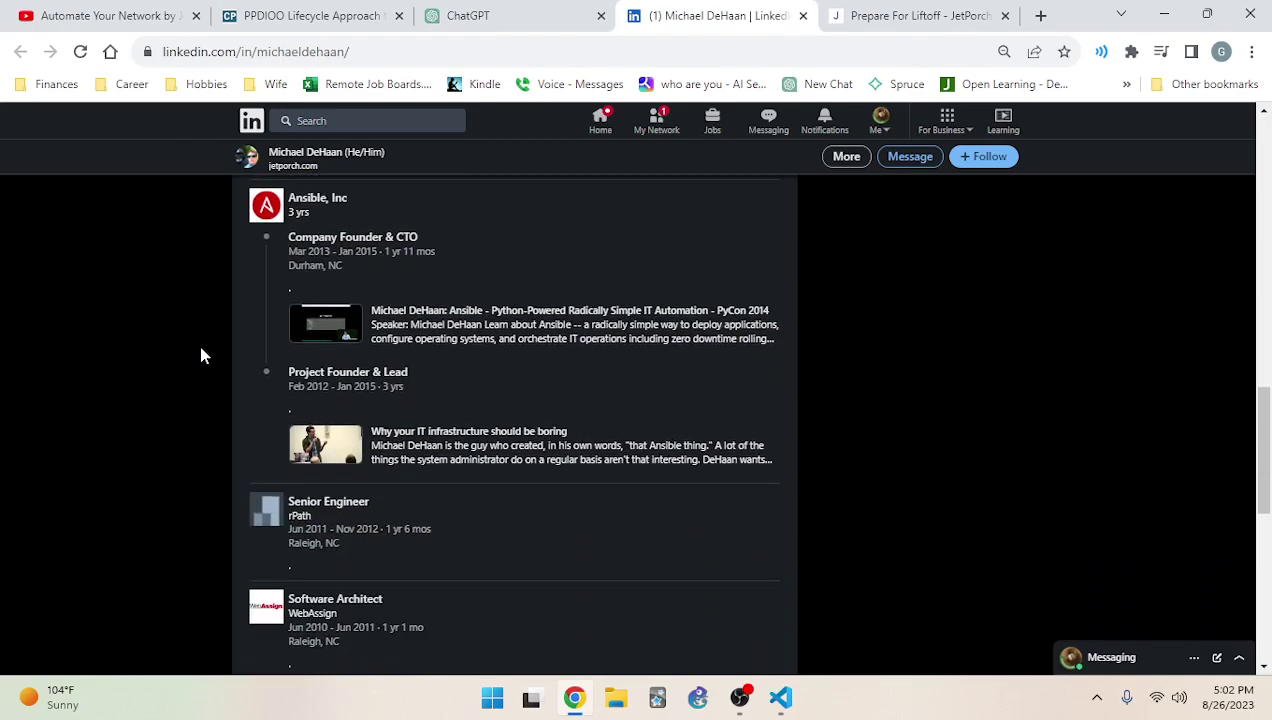
scroll(200, 355, down, 4)
scroll(200, 355, up, 6)
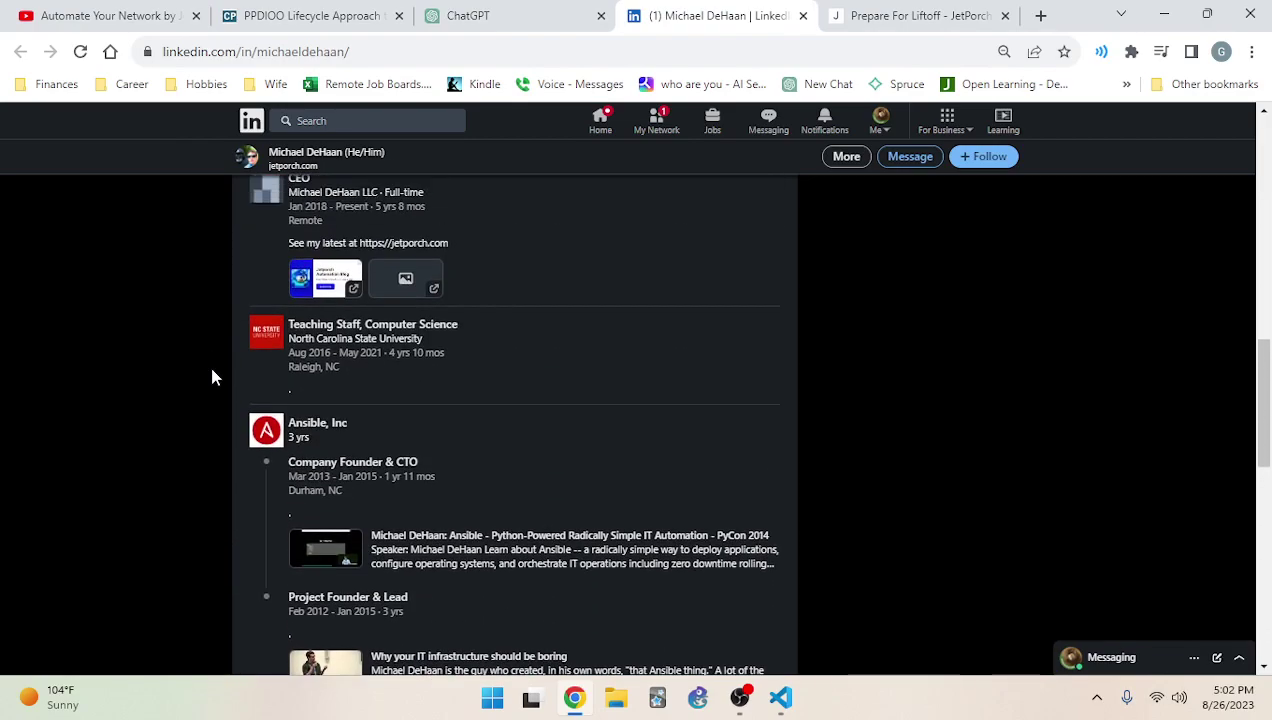
scroll(205, 380, up, 4)
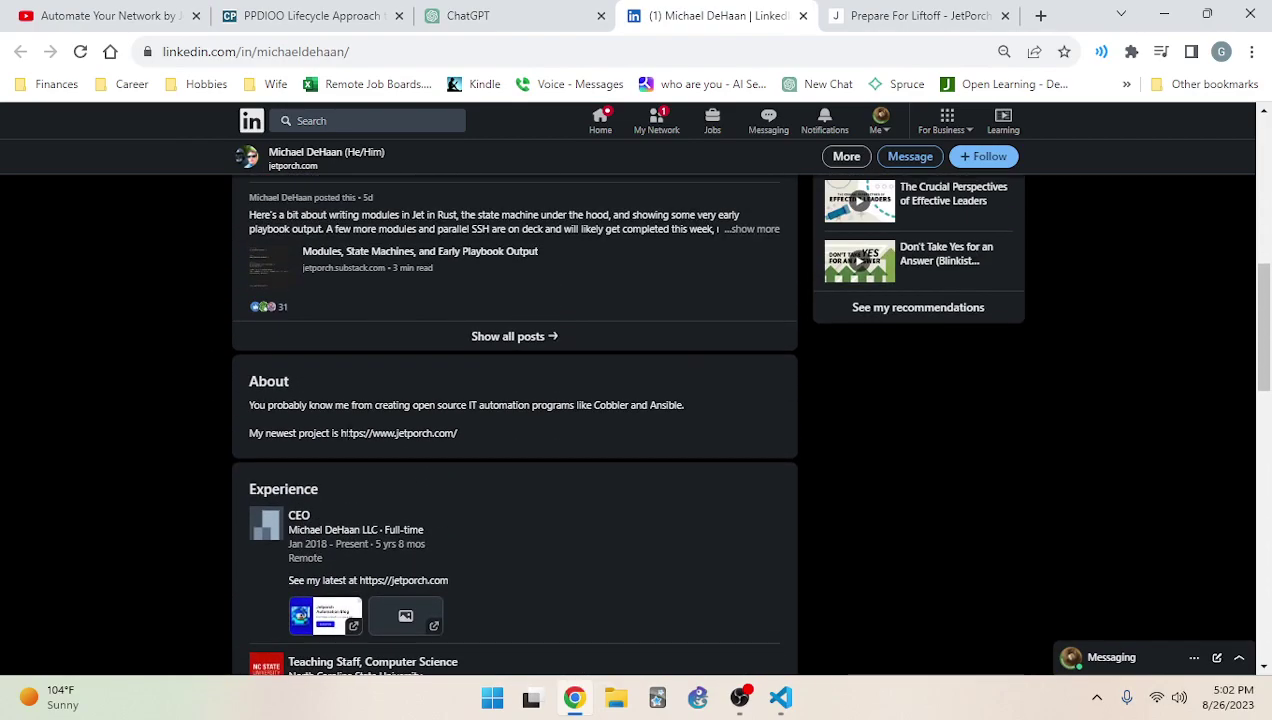
scroll(210, 441, down, 15)
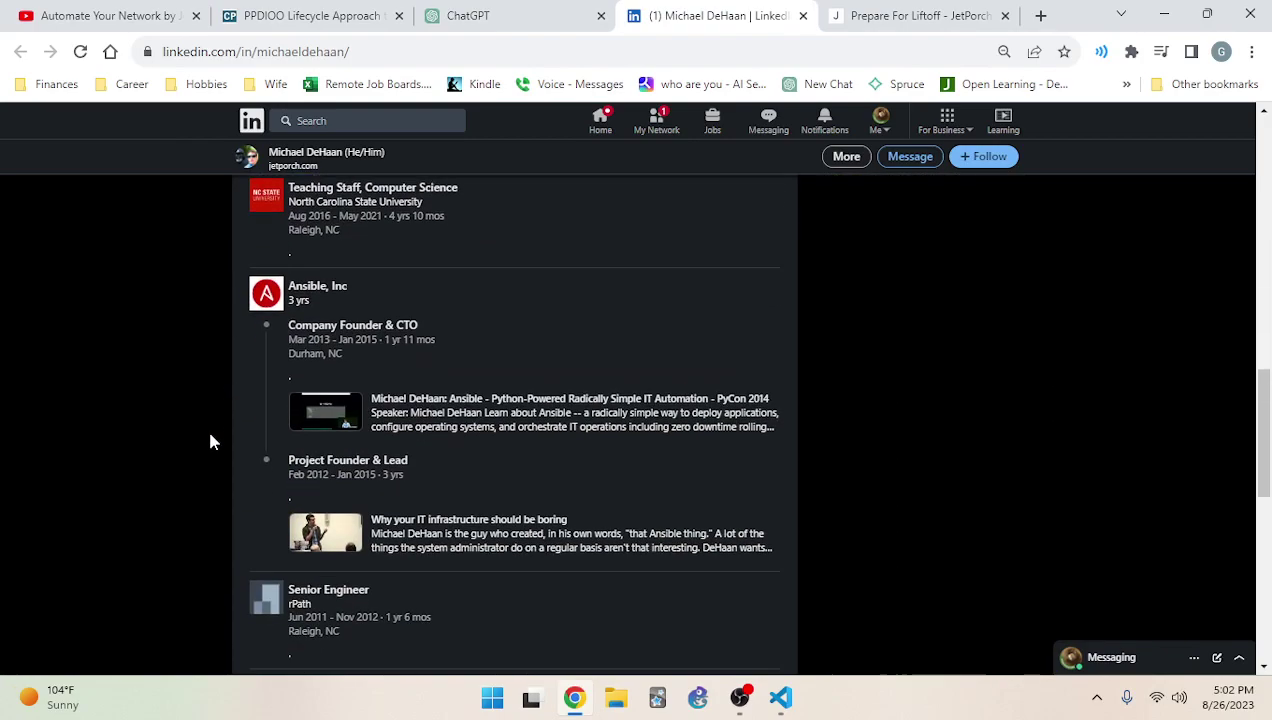
scroll(990, 420, up, 3)
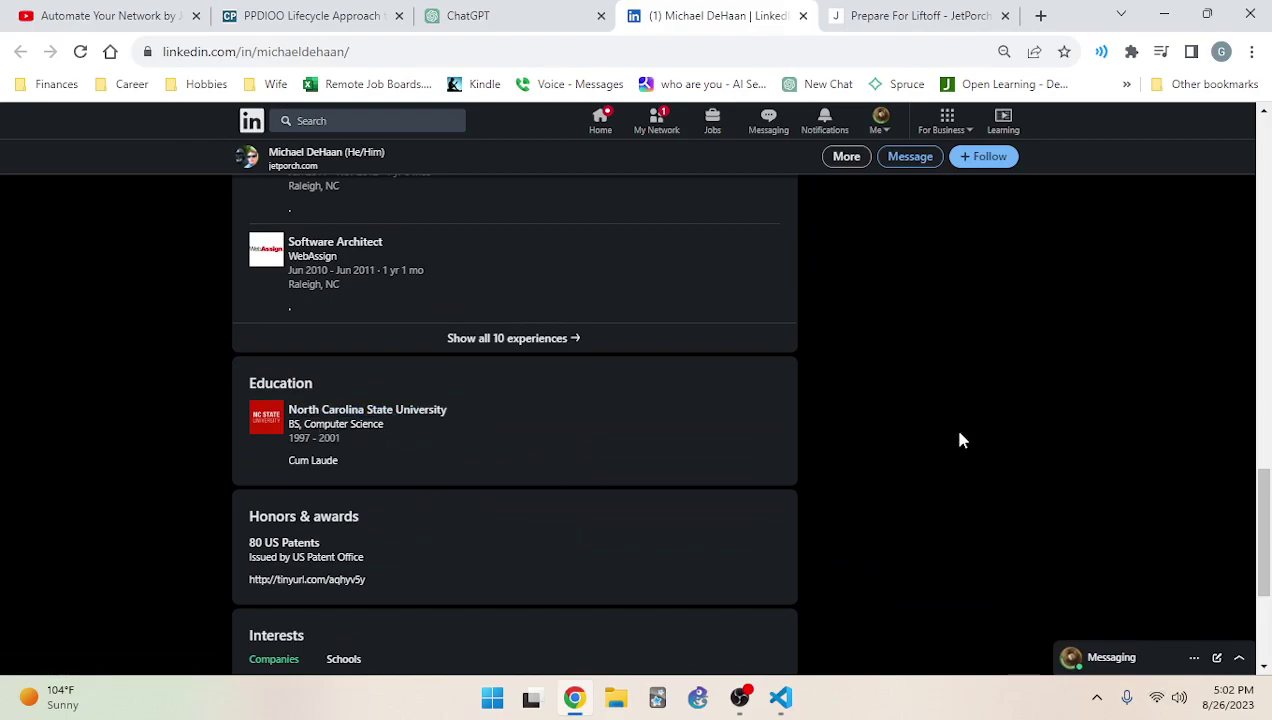
scroll(850, 445, up, 4)
scroll(798, 399, up, 9)
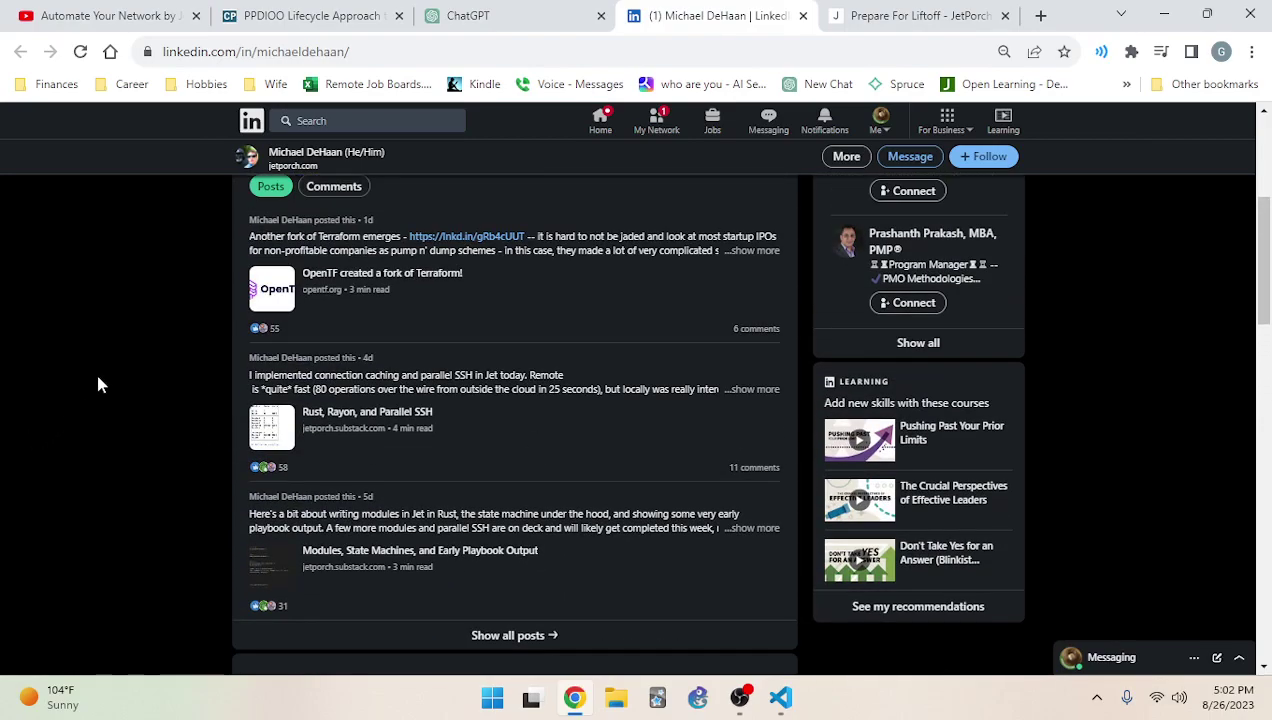
scroll(132, 360, up, 4)
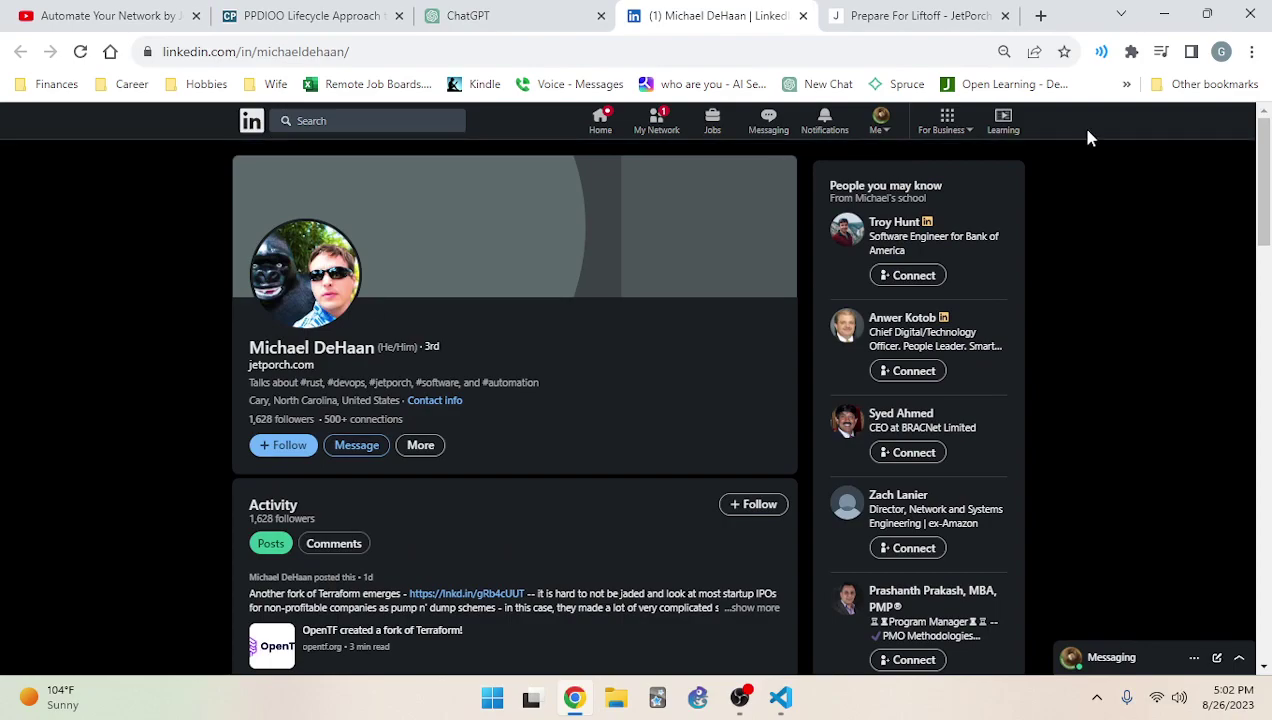
Skim the JetPorch documentation home page and return to the author's LinkedIn profile
click(895, 14)
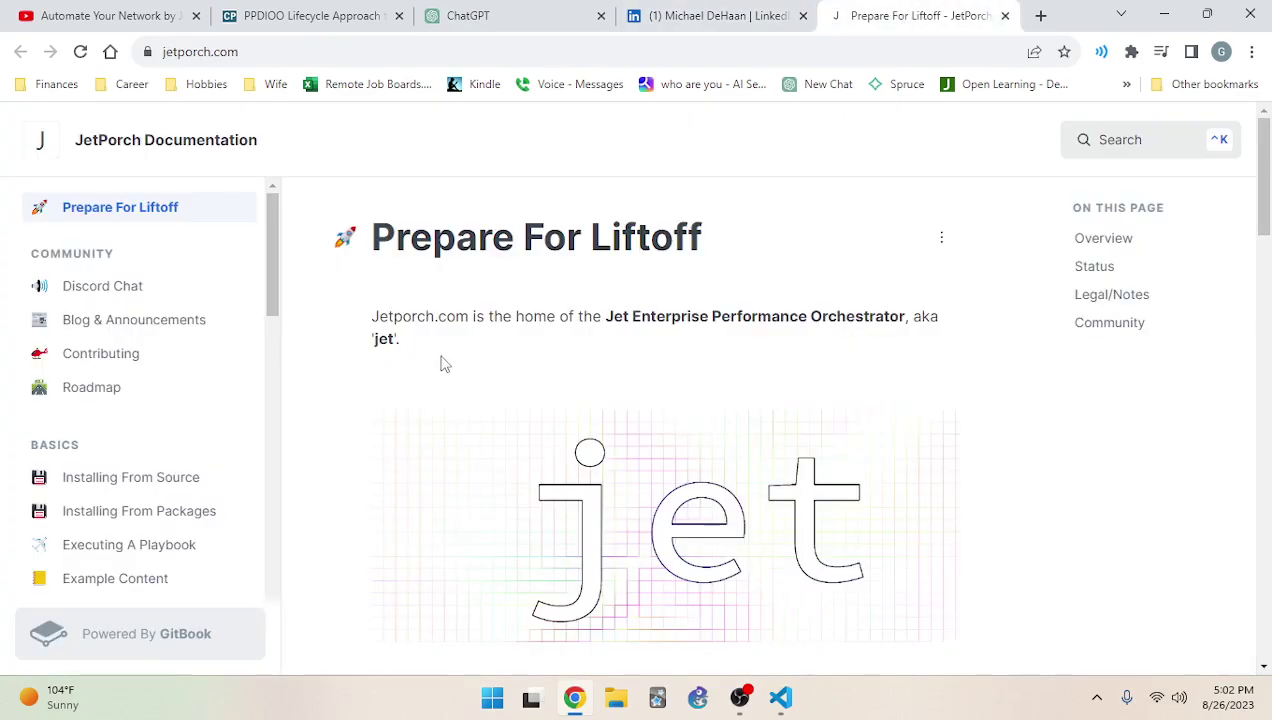
drag(1265, 165, 1219, 590)
click(783, 14)
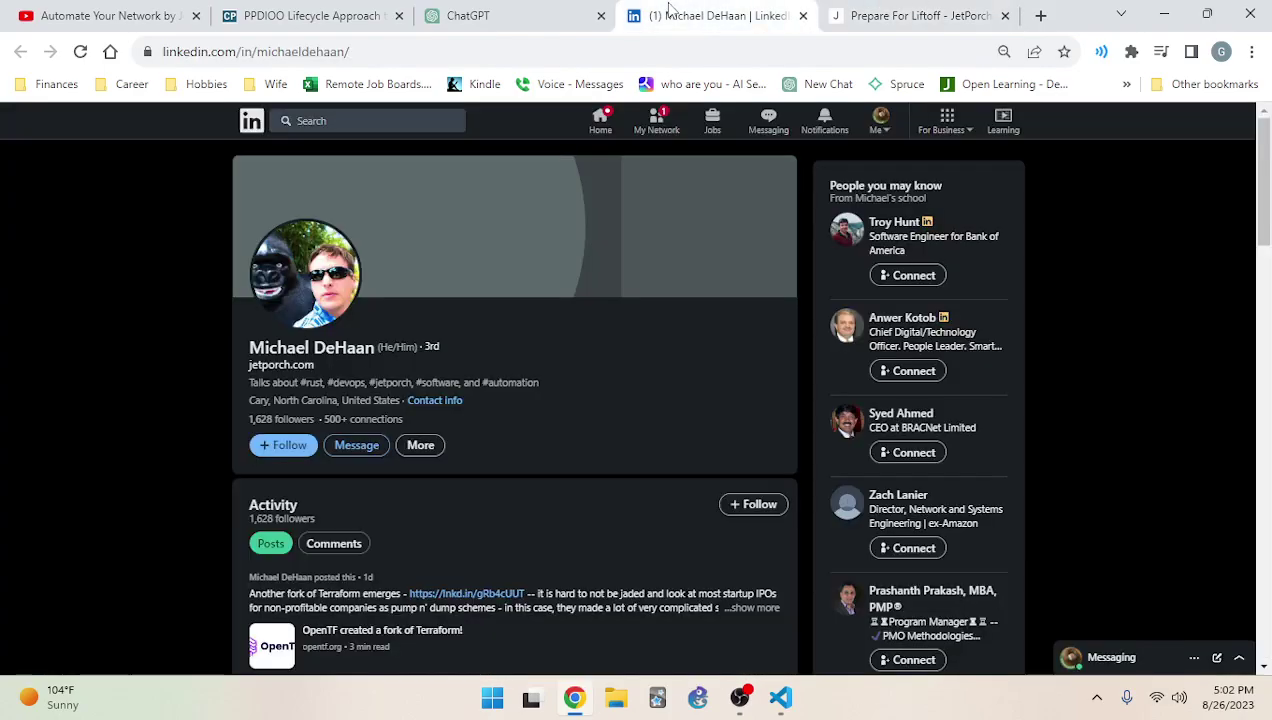
Follow Ansible's author on LinkedIn and close the LinkedIn and JetPorch tabs
click(276, 446)
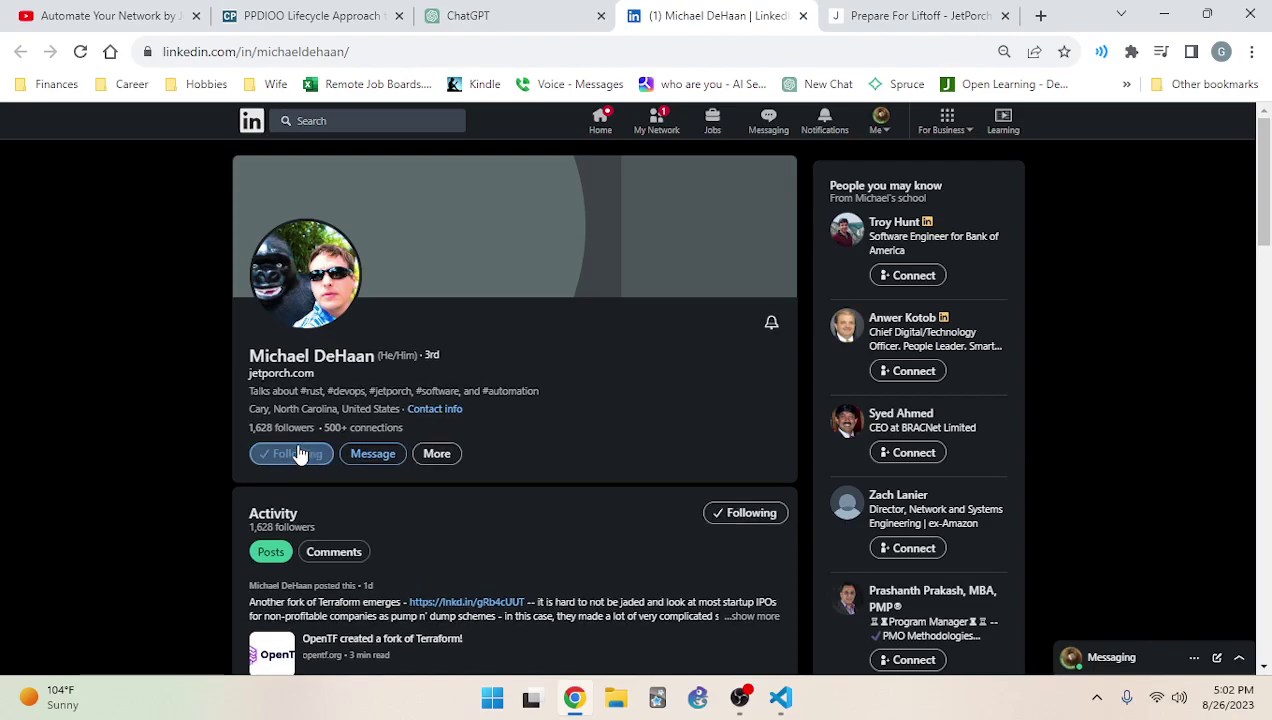
click(802, 15)
click(468, 15)
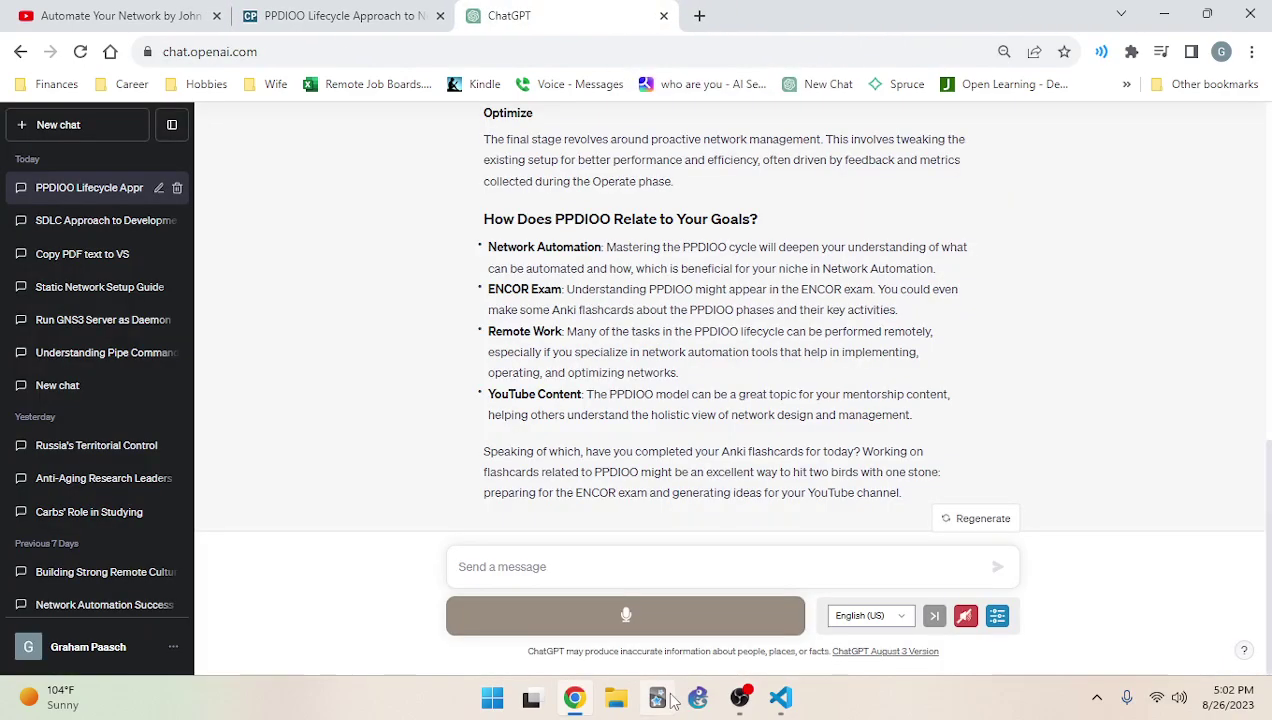
Switch back to the book PDF in VS Code and read the Ansible design goals attributed to the Red Hat whitepaper
click(781, 697)
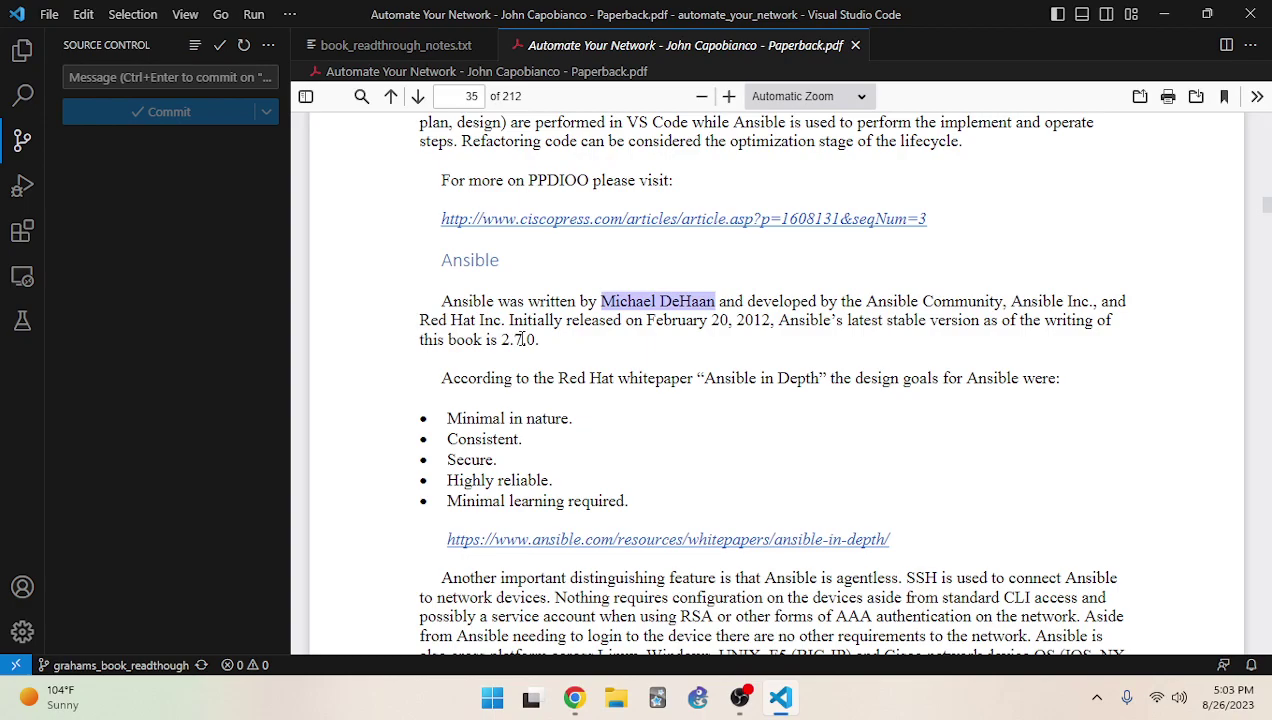
drag(447, 377, 647, 378)
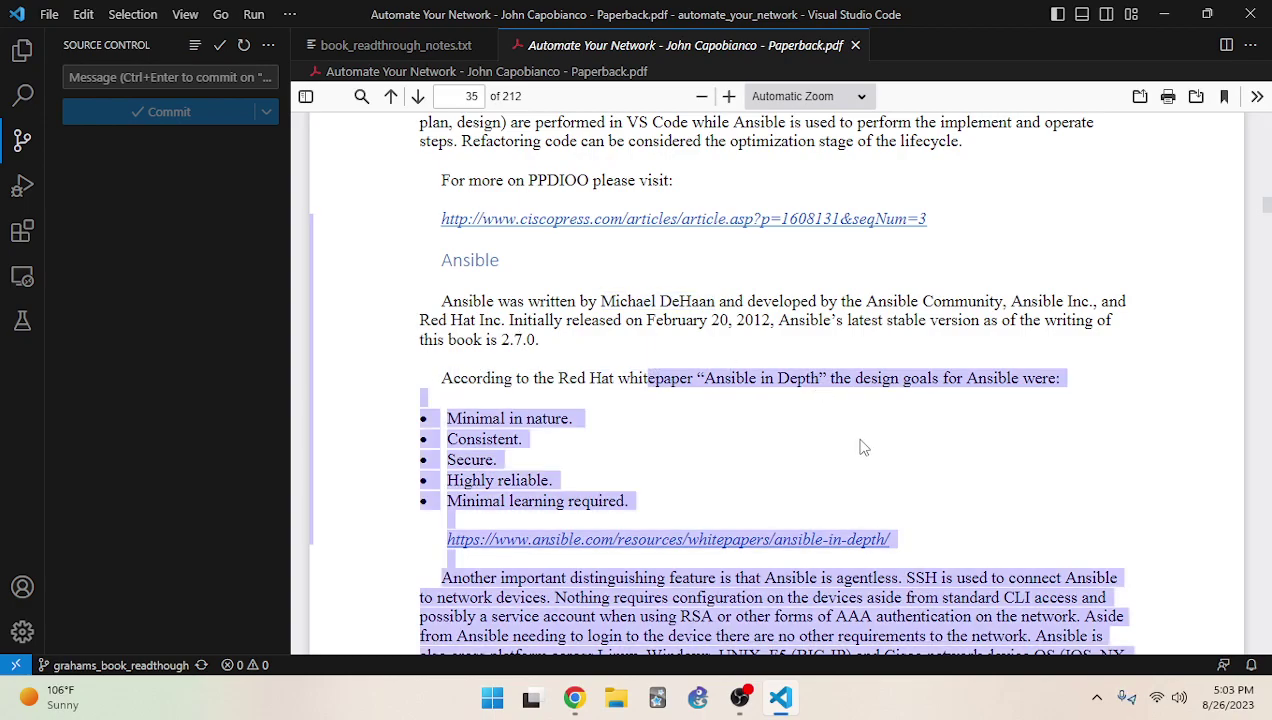
click(937, 505)
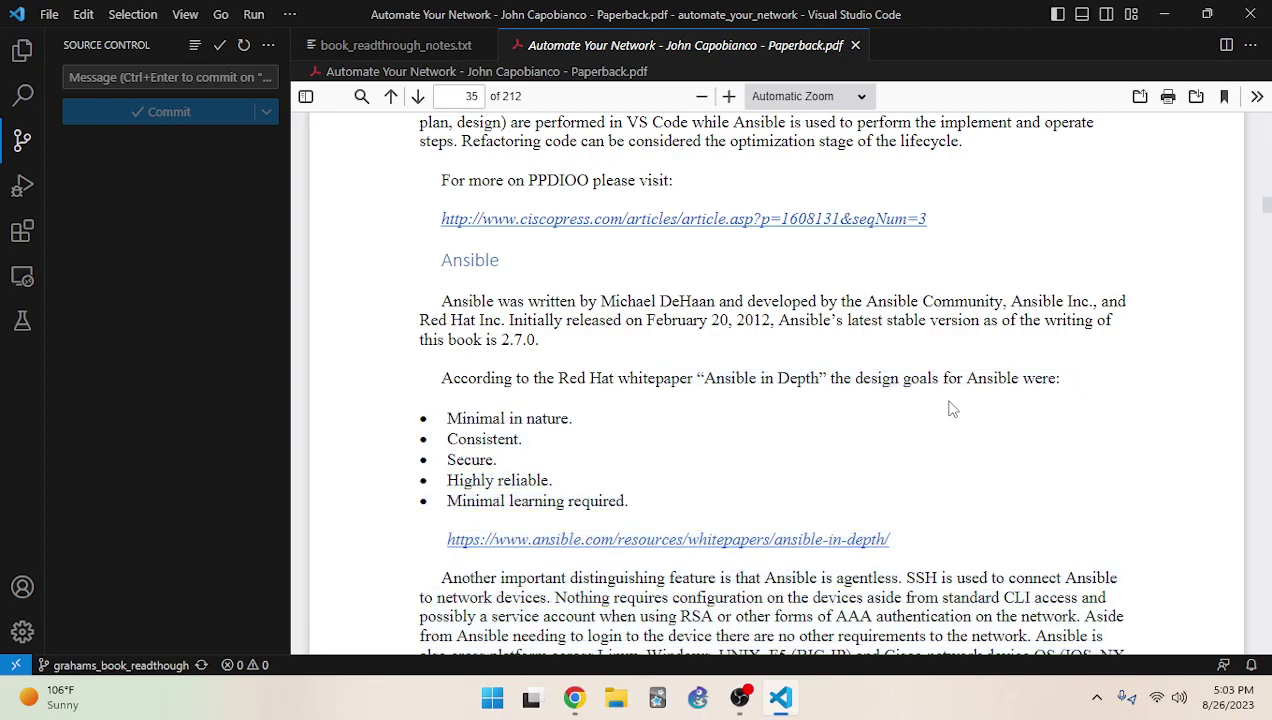
drag(447, 418, 577, 413)
drag(446, 440, 605, 488)
click(491, 438)
click(598, 480)
drag(450, 505, 735, 497)
click(735, 497)
scroll(730, 383, down, 2)
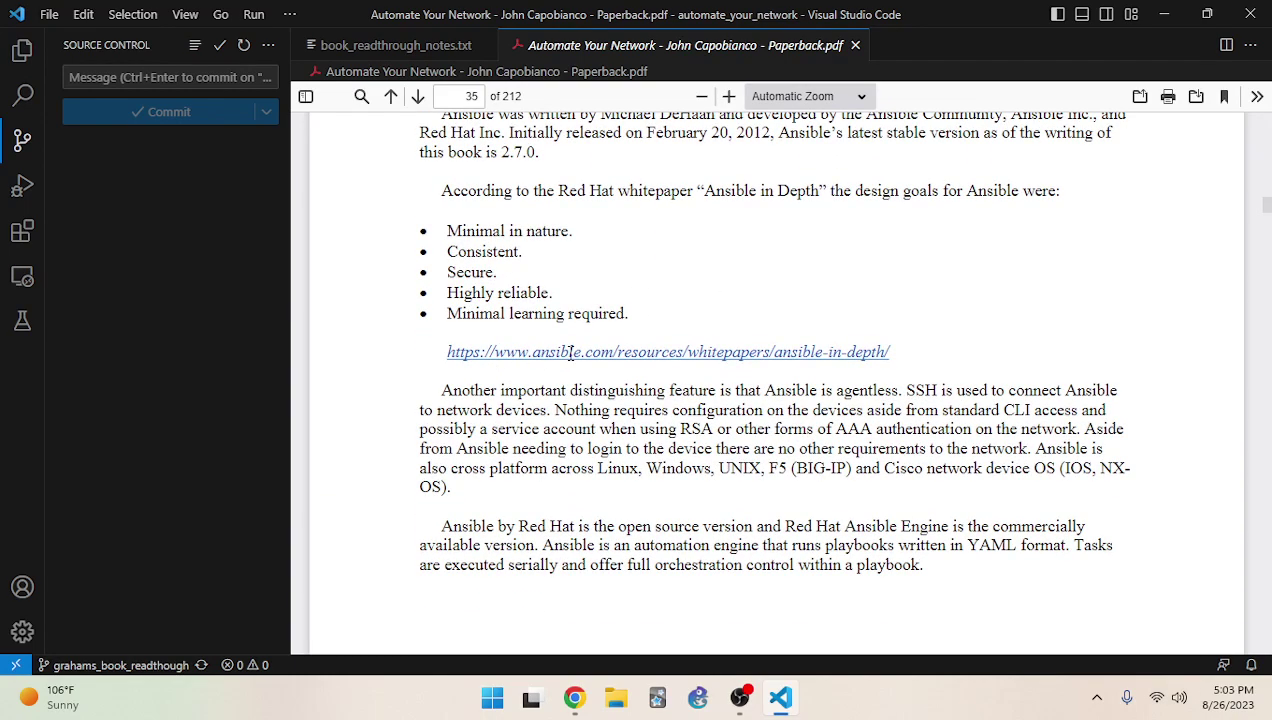
drag(892, 352, 452, 354)
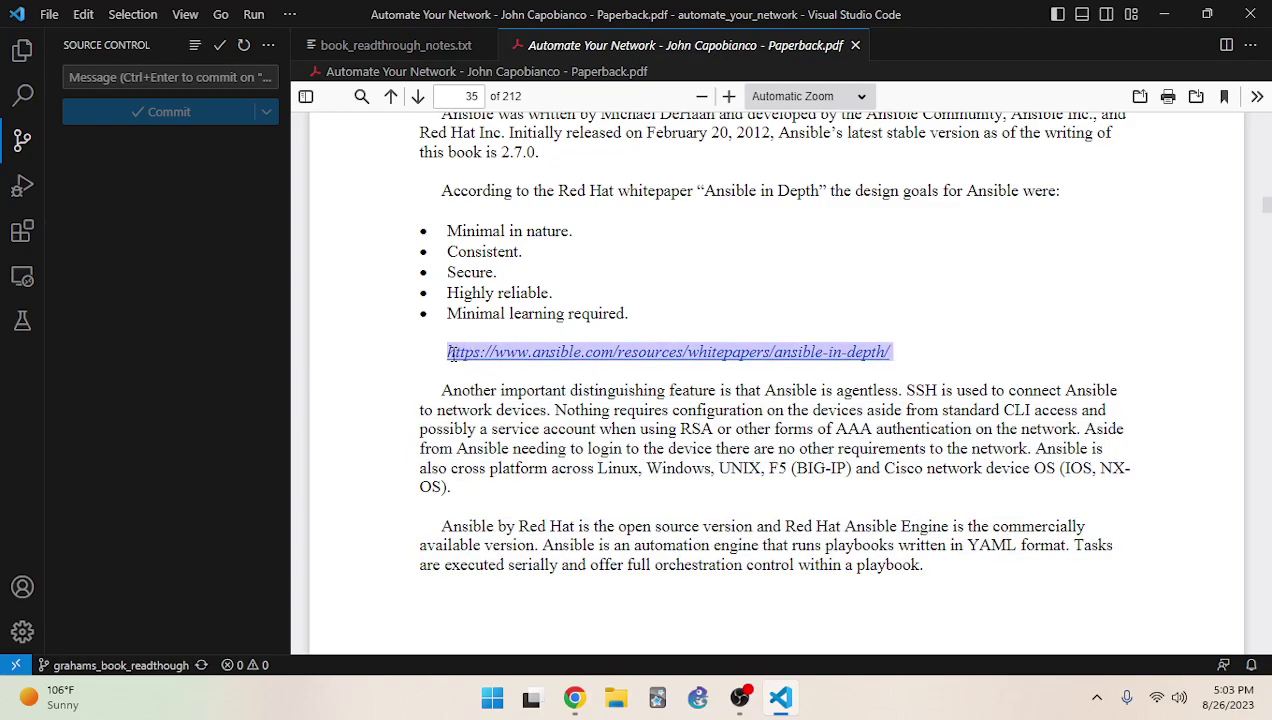
click(574, 697)
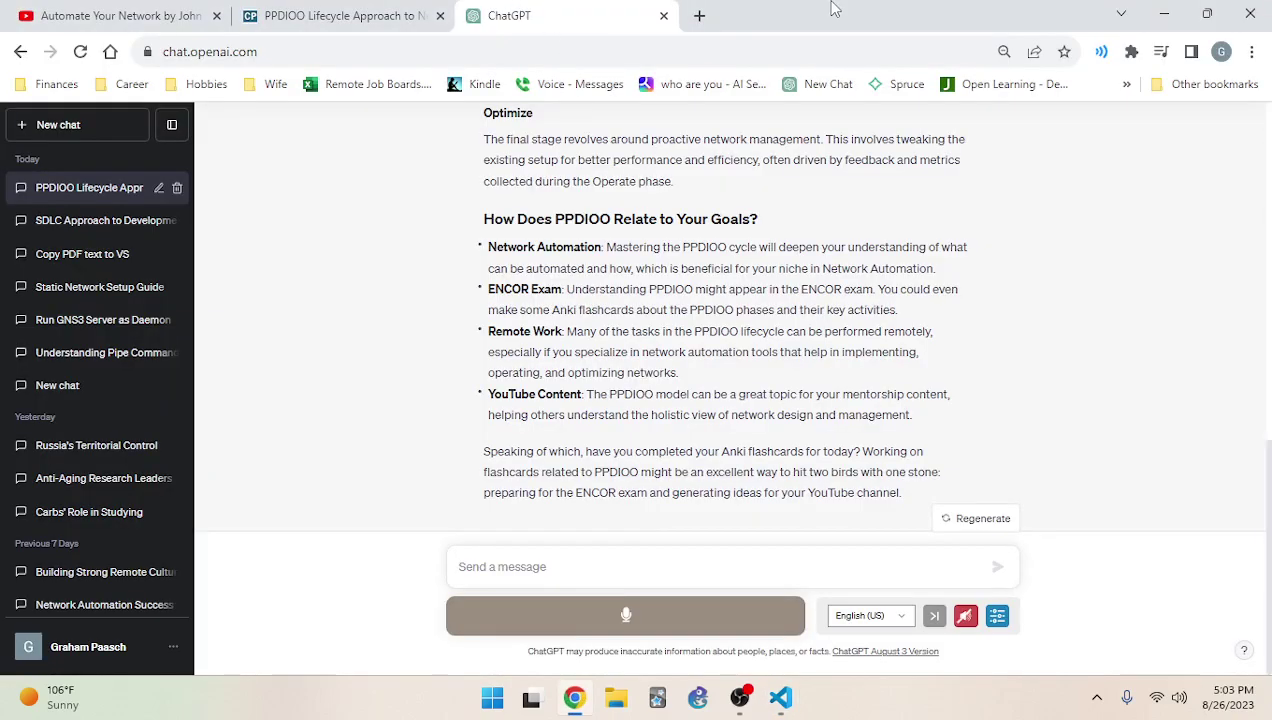
click(699, 16)
text(https://www.ansible.com/resources/whitepapers/ansible-in-depth/)
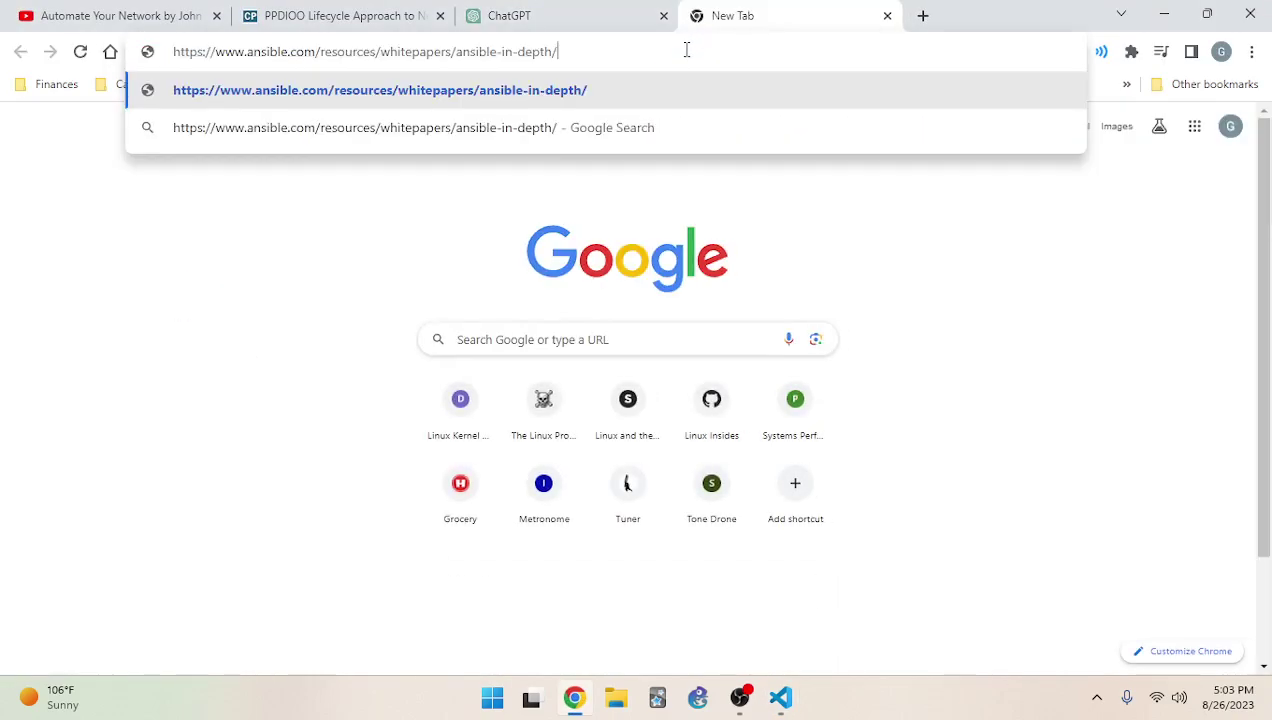
key(Return)
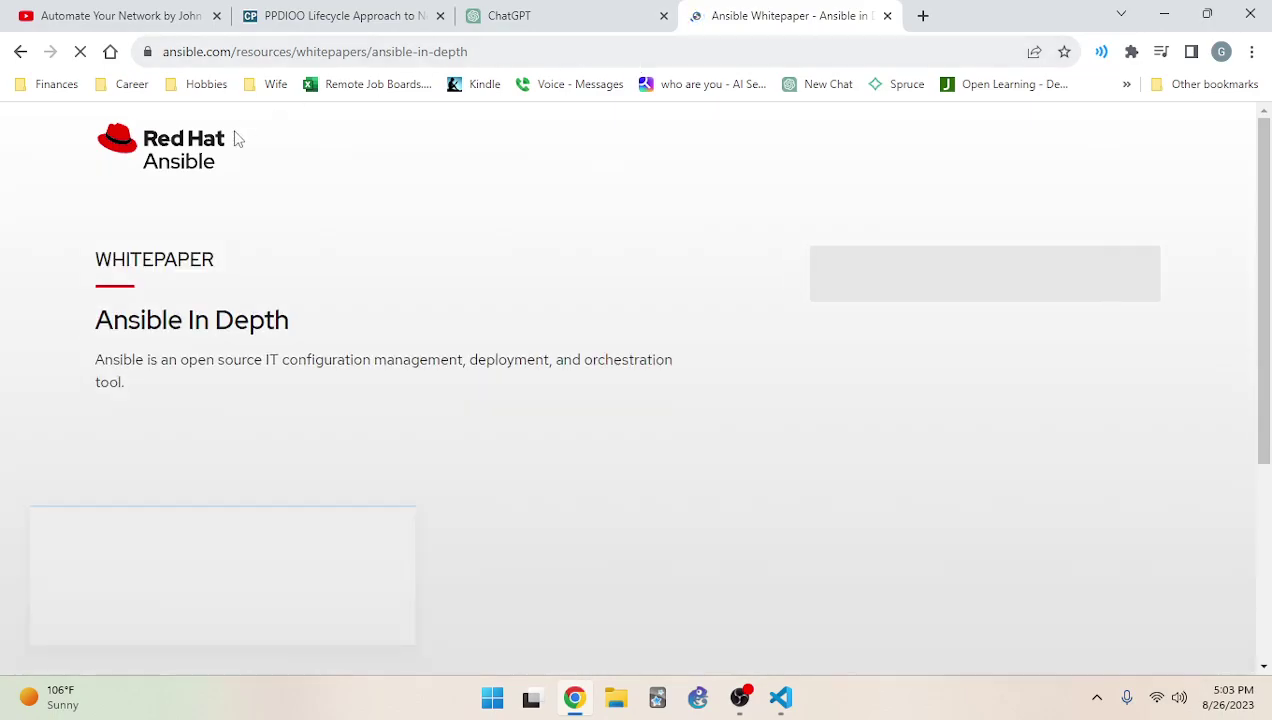
Look over the Ansible In Depth whitepaper page and its download form, then close the tab
click(397, 527)
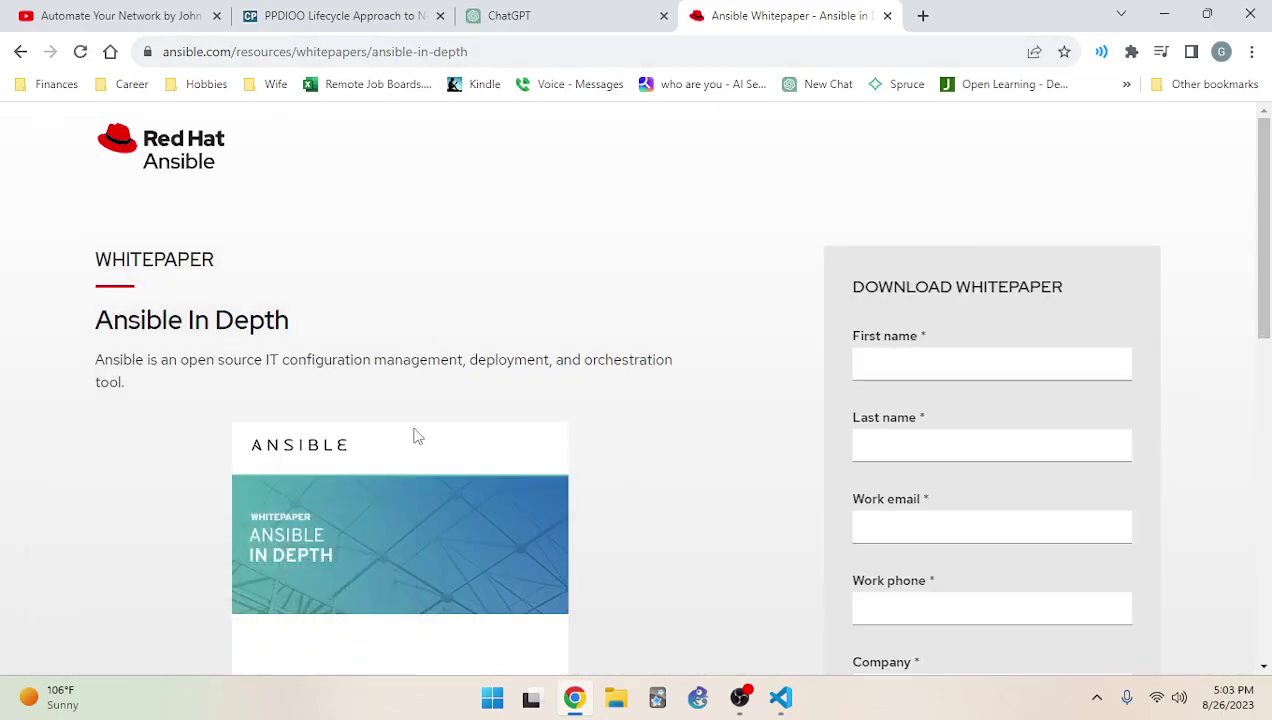
scroll(461, 309, down, 5)
scroll(450, 350, down, 1)
scroll(426, 400, up, 6)
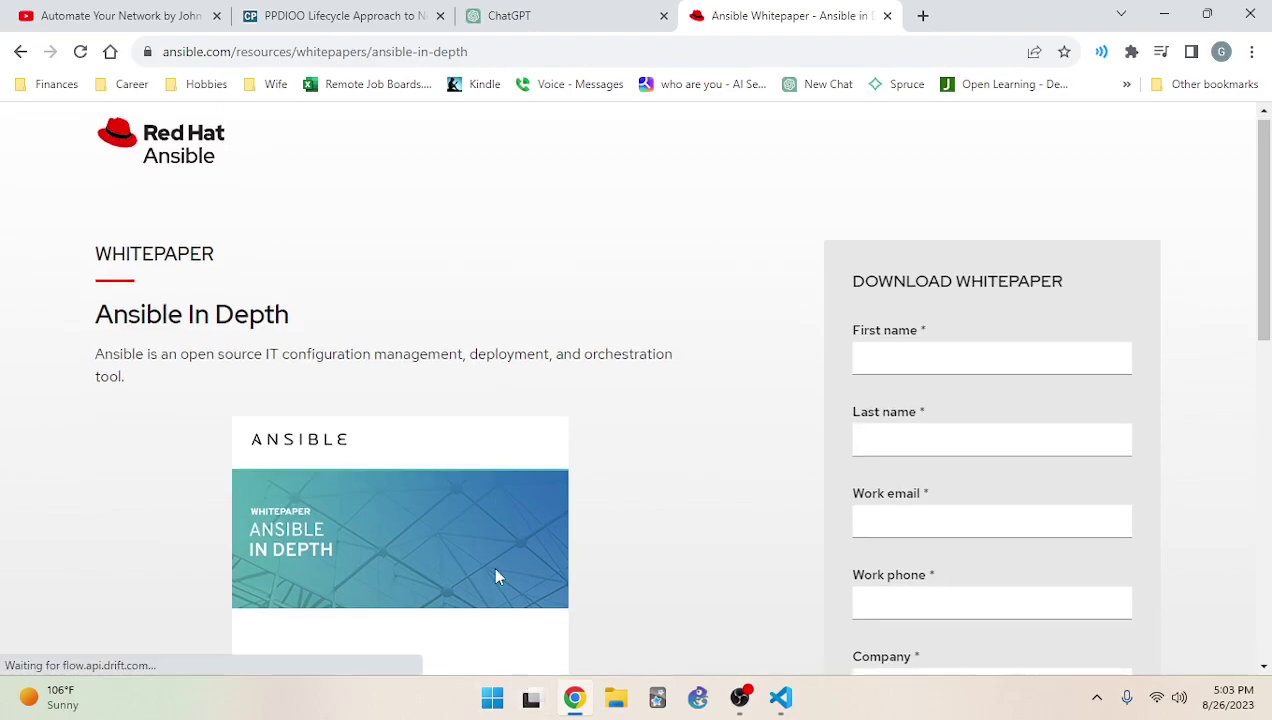
scroll(502, 596, down, 10)
key(ctrl+w)
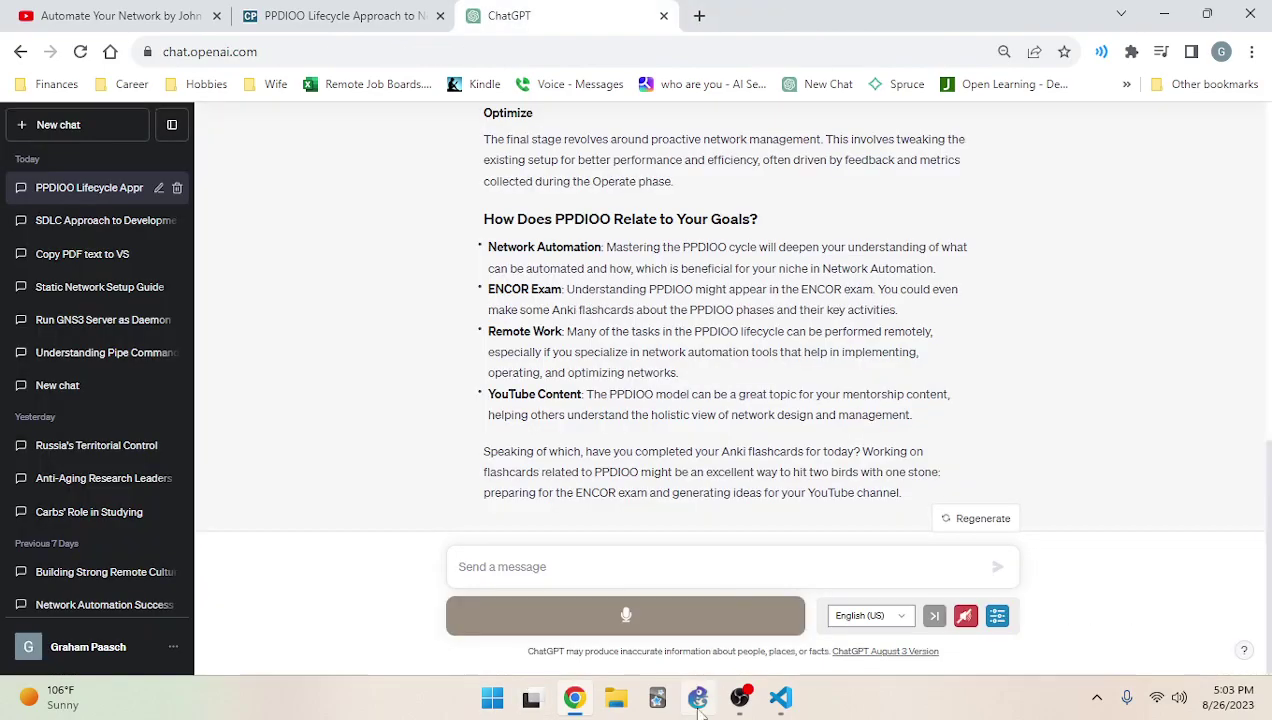
Switch to the book PDF in VS Code and read the paragraph on Ansible's agentless design and cross-platform support
click(780, 697)
drag(441, 391, 1077, 429)
click(954, 371)
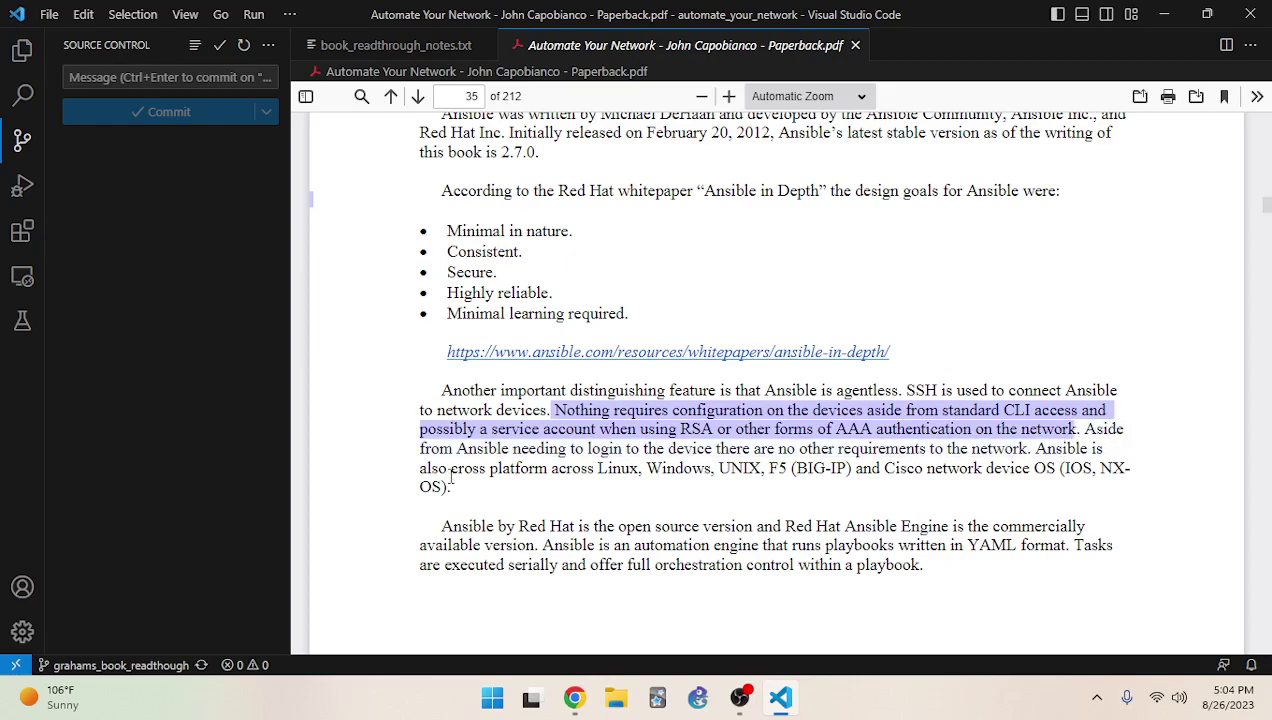
click(427, 446)
drag(590, 450, 552, 488)
click(1030, 446)
click(600, 424)
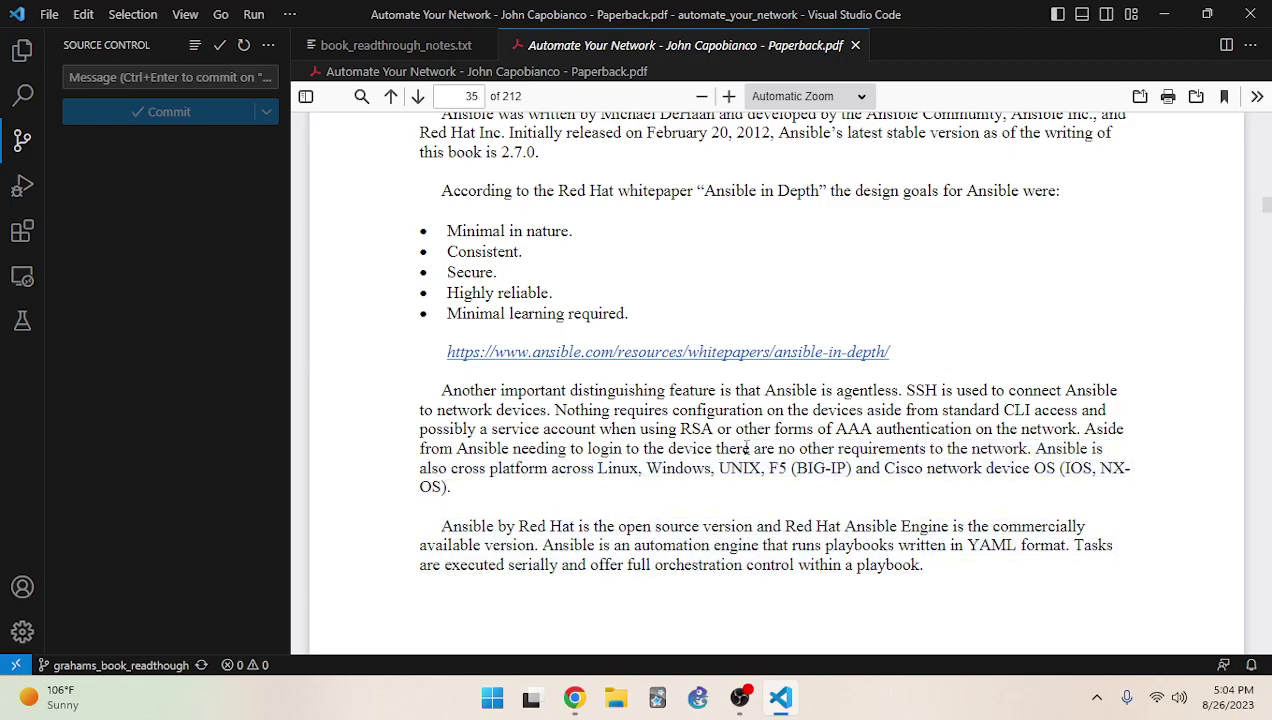
Read the closing paragraph of page 23 comparing open source Ansible with the commercial Red Hat Ansible Engine
scroll(600, 430, down, 2)
drag(442, 339, 630, 357)
right_click(630, 357)
key(Escape)
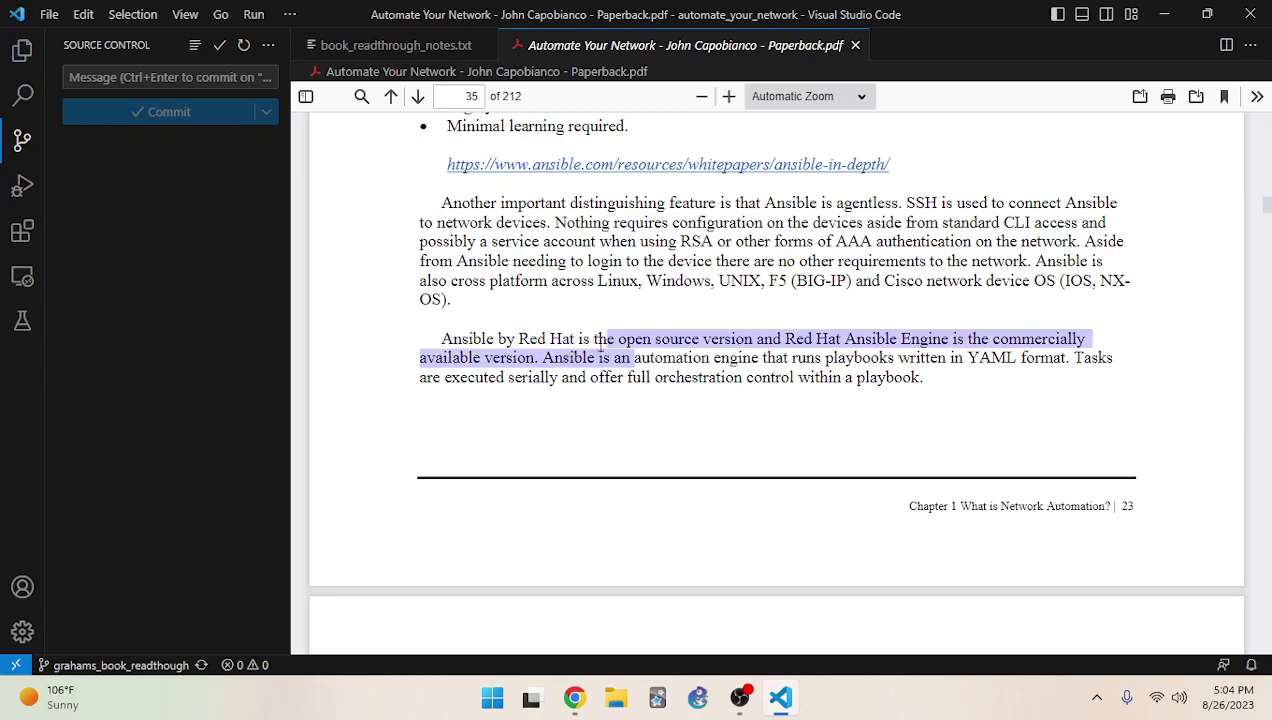
click(689, 345)
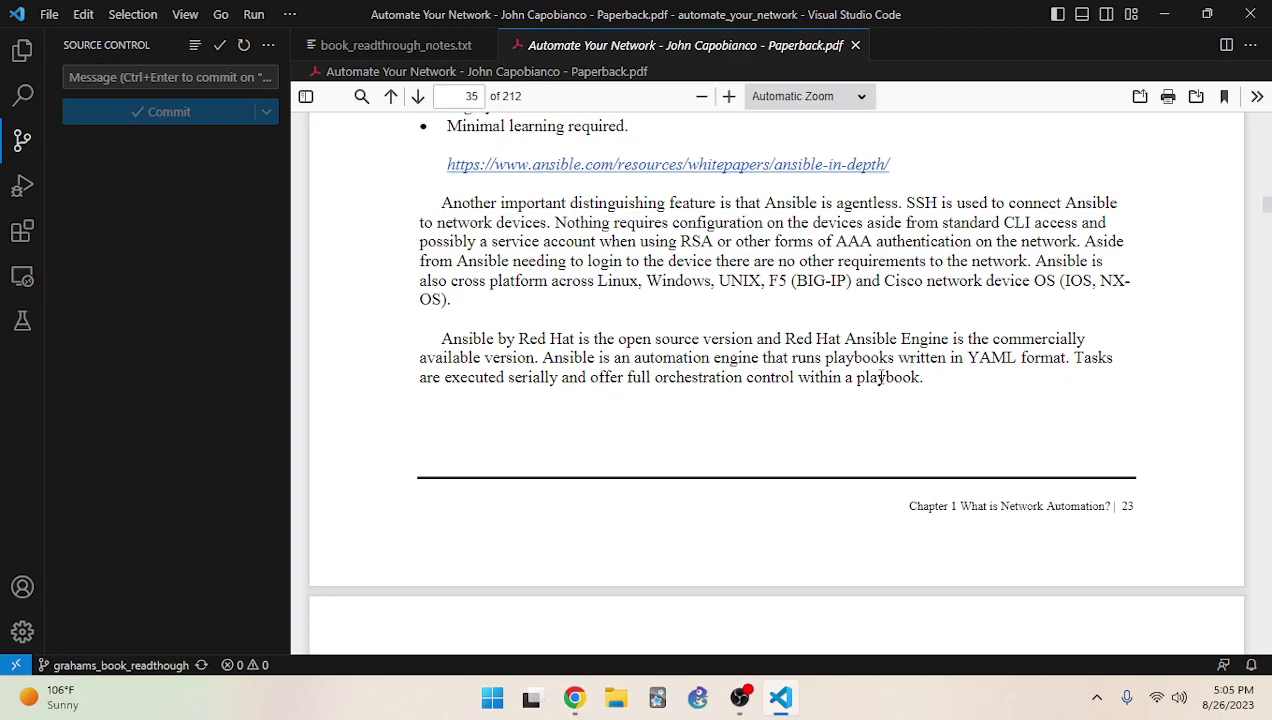
Read the introduction of the Framework section and its Inventory and Variables bullets on PDF page 36
scroll(864, 368, down, 5)
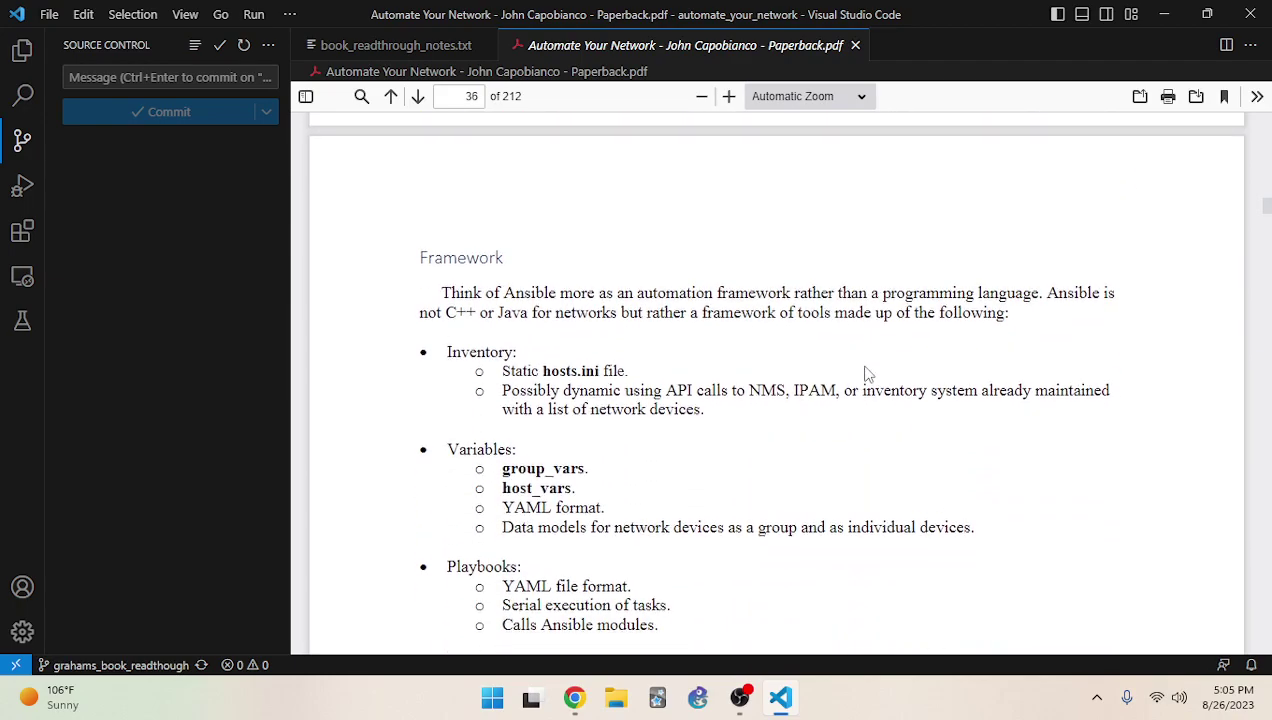
scroll(866, 372, down, 3)
scroll(562, 241, up, 3)
drag(432, 250, 455, 265)
click(512, 268)
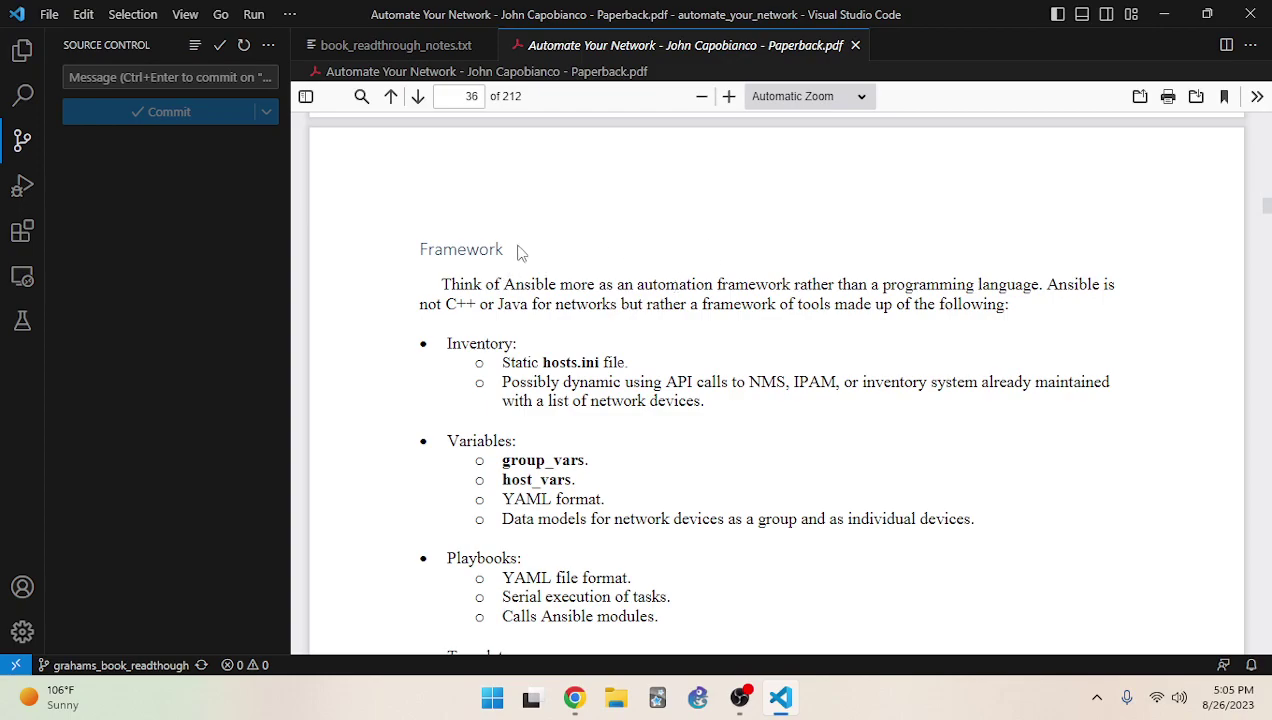
drag(509, 246, 420, 249)
click(674, 246)
scroll(625, 280, down, 1)
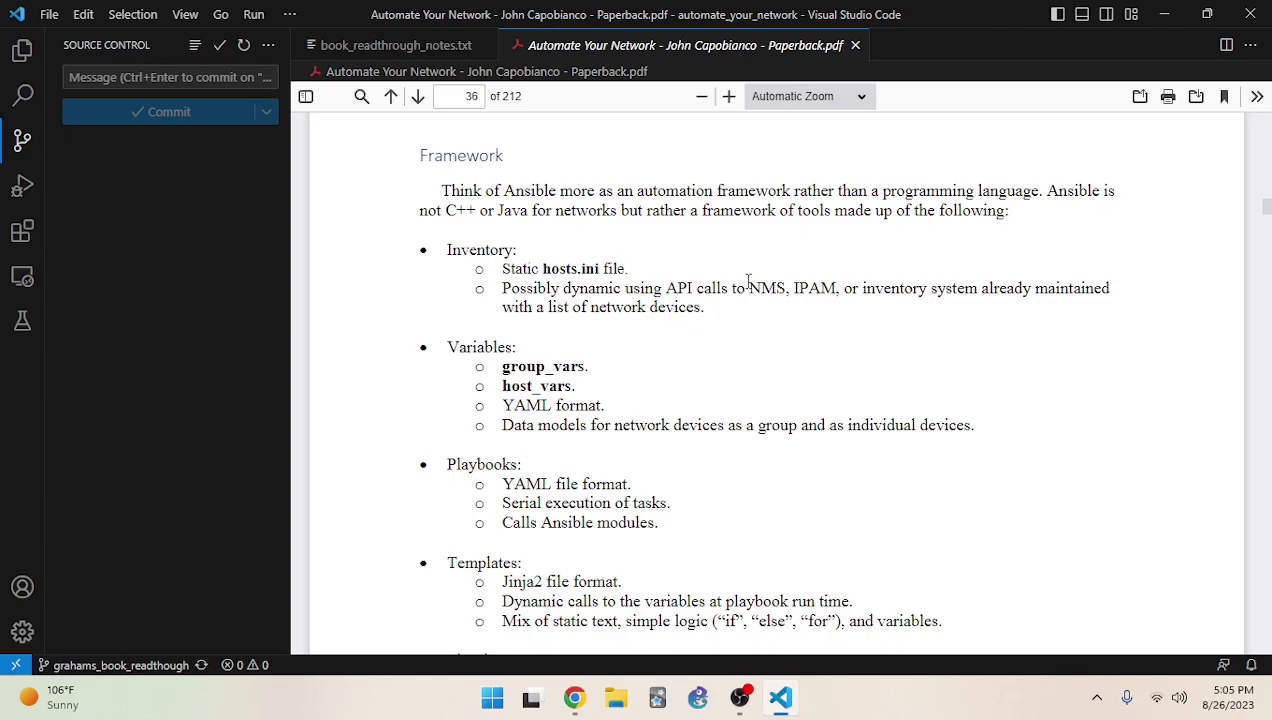
scroll(552, 384, down, 3)
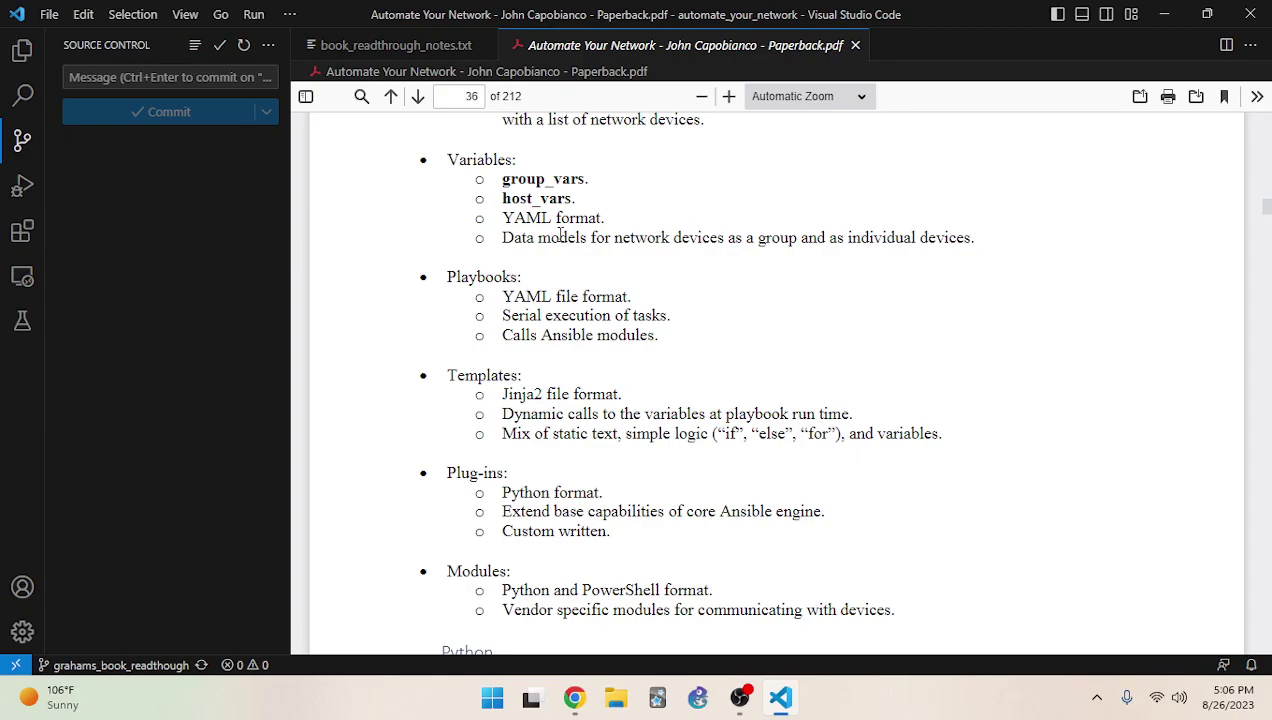
Read the Playbooks, Templates and Plug-ins bullets of the Framework list, marking each line while reading
scroll(679, 237, down, 2)
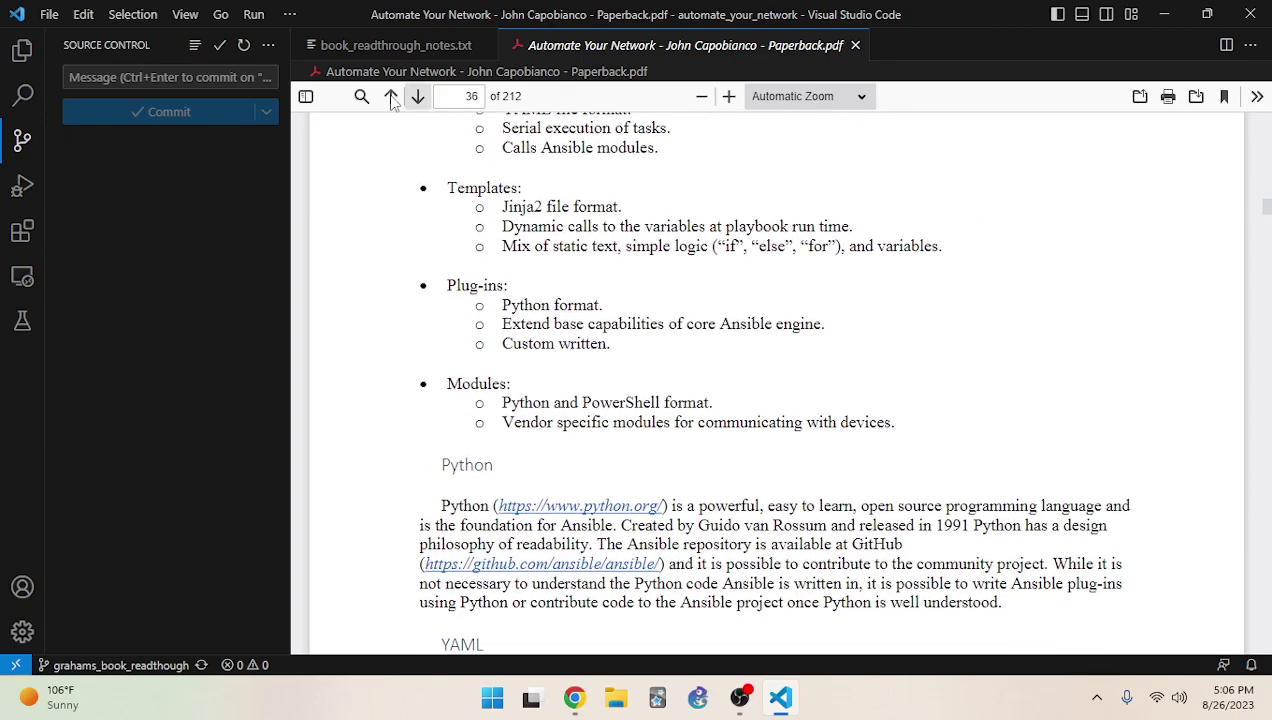
scroll(516, 177, up, 1)
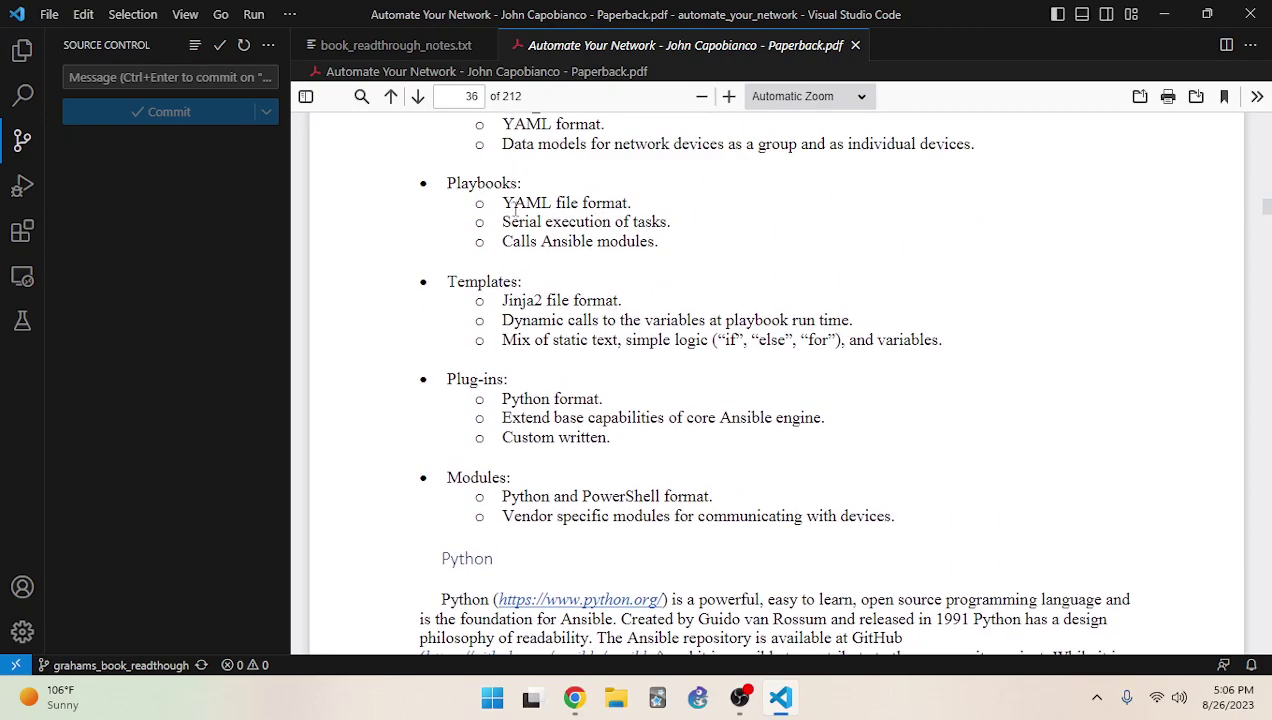
drag(500, 231, 644, 238)
click(586, 215)
click(642, 238)
drag(585, 302, 587, 306)
click(587, 300)
drag(500, 318, 700, 312)
click(645, 310)
drag(503, 349, 940, 334)
click(640, 348)
drag(509, 390, 617, 385)
click(612, 390)
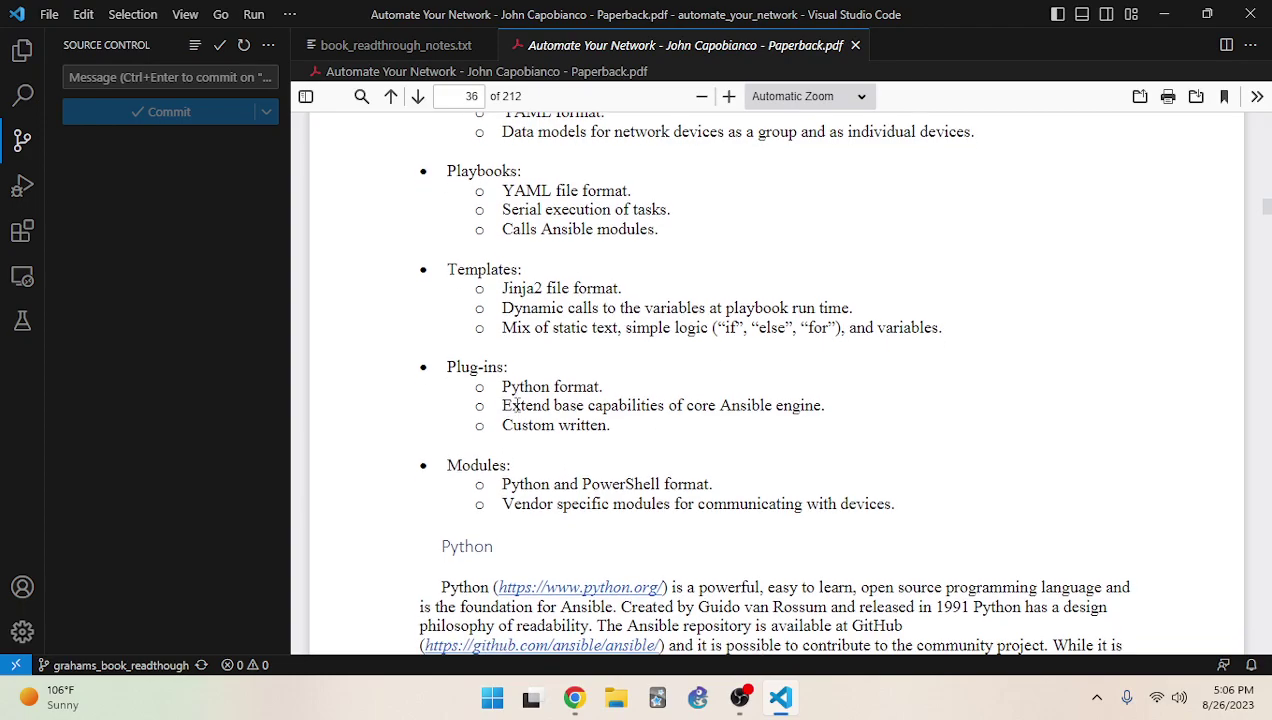
Read the Modules bullets at the end of the Framework list and glance back over the preceding items
scroll(505, 453, down, 2)
drag(503, 310, 740, 306)
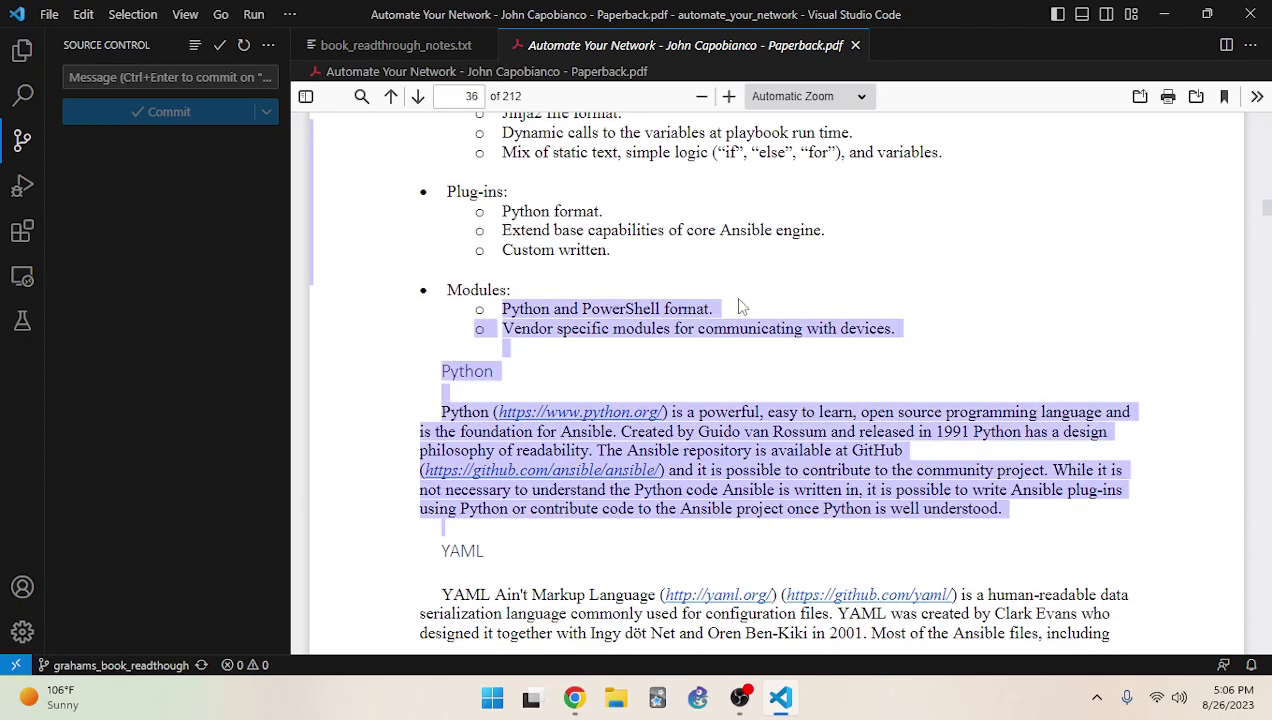
click(740, 306)
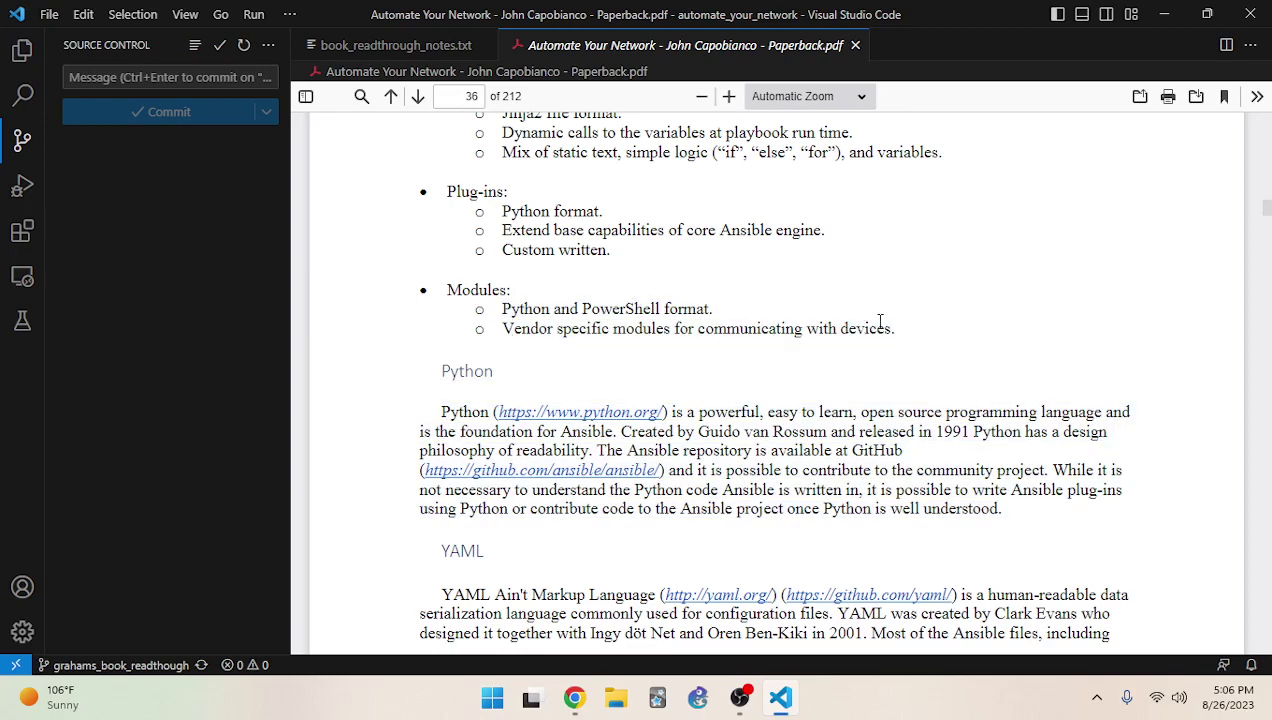
scroll(880, 322, down, 2)
scroll(540, 275, up, 4)
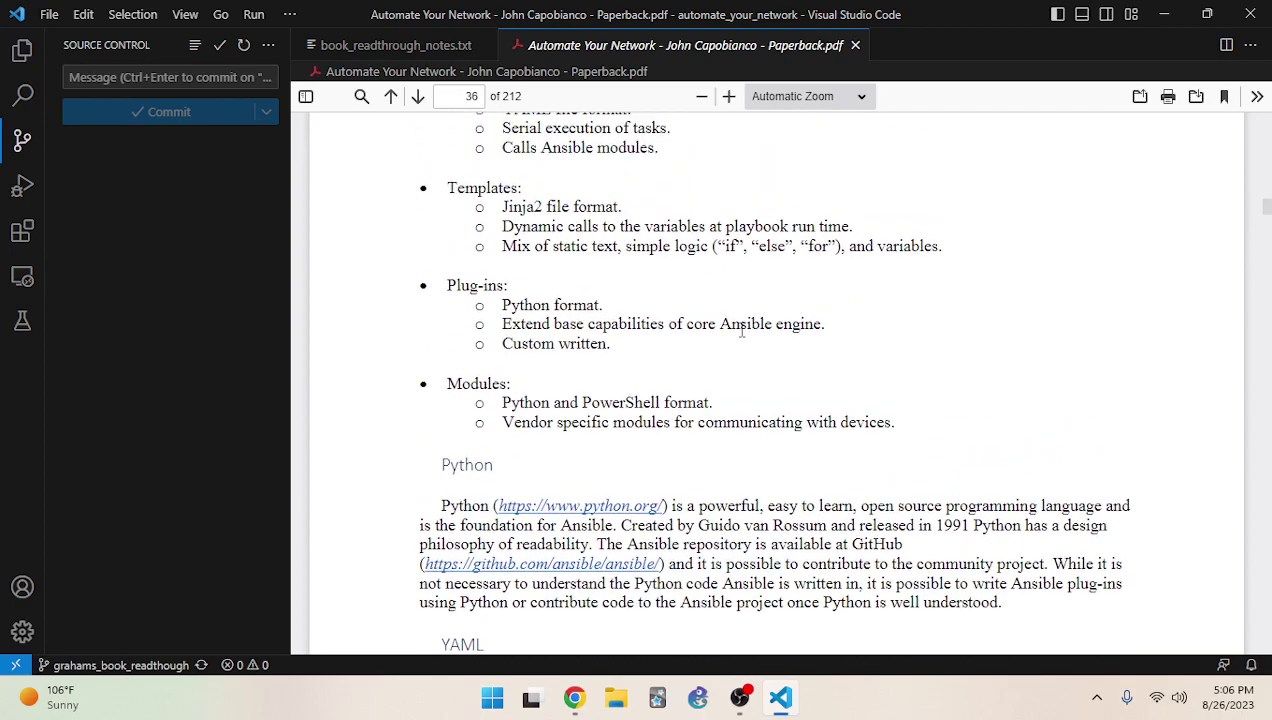
Read the Python section on the language's origin, the Ansible GitHub repository and writing plug-ins
scroll(717, 363, down, 3)
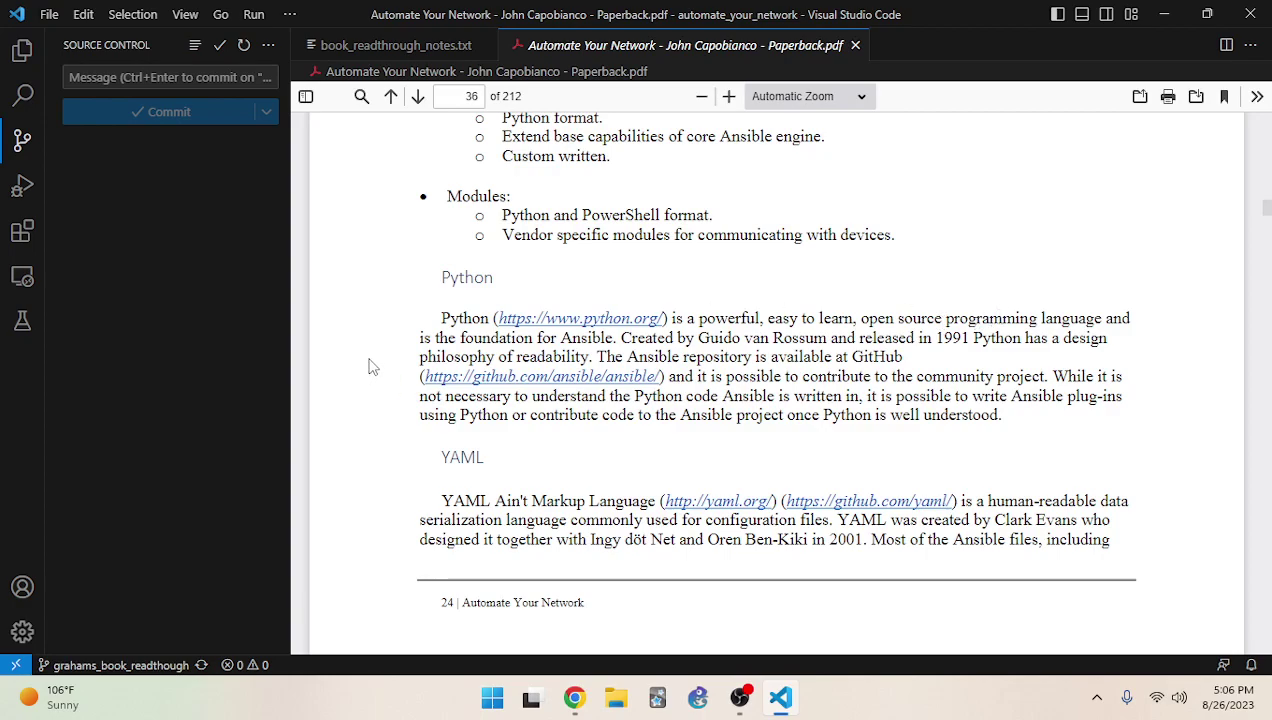
mouse_move(565, 354)
mouse_down()
mouse_move(826, 338)
mouse_move(868, 357)
mouse_move(886, 338)
mouse_move(940, 355)
mouse_move(1004, 318)
mouse_move(1000, 338)
mouse_move(1018, 338)
mouse_move(700, 565)
mouse_move(565, 357)
mouse_move(512, 357)
mouse_move(627, 357)
mouse_move(590, 357)
mouse_up()
click(624, 340)
click(590, 357)
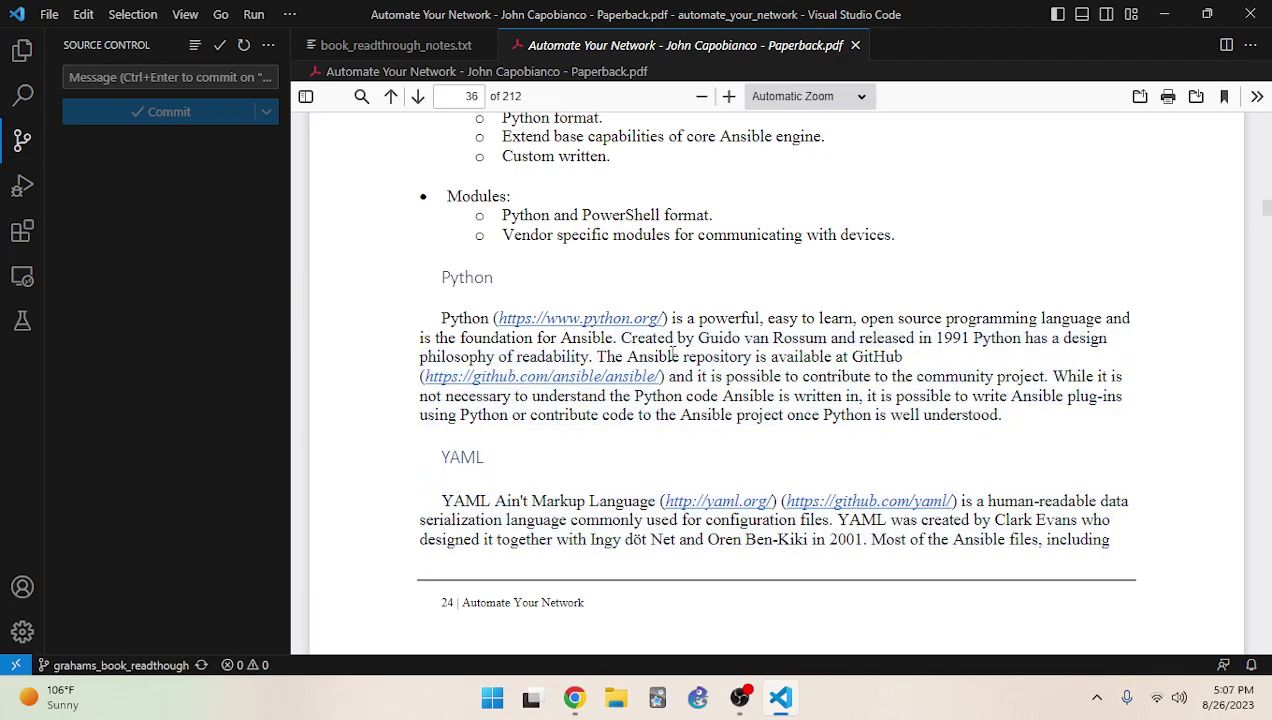
drag(598, 357, 674, 371)
click(674, 371)
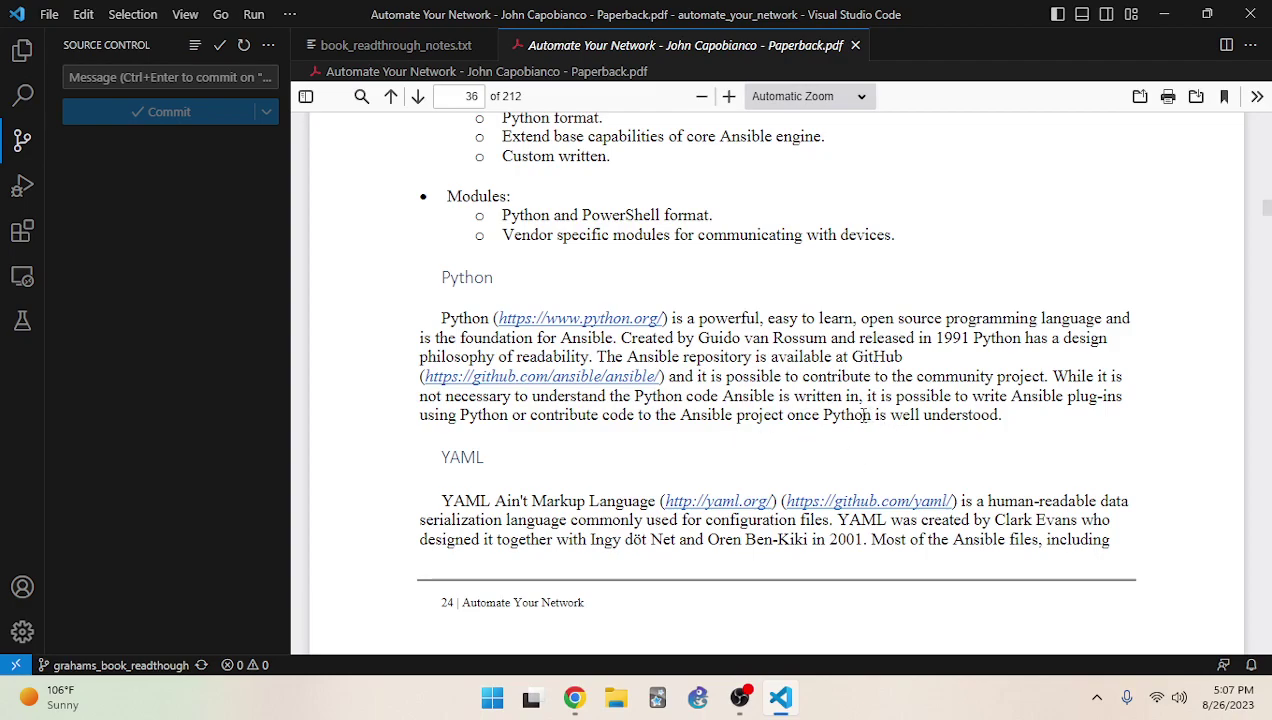
Skim ahead through the Jinja2, Playbooks, Idempotency, Check Mode and Verbosity sections, and return to the Python section on page 36
scroll(730, 383, down, 1)
scroll(730, 383, down, 6)
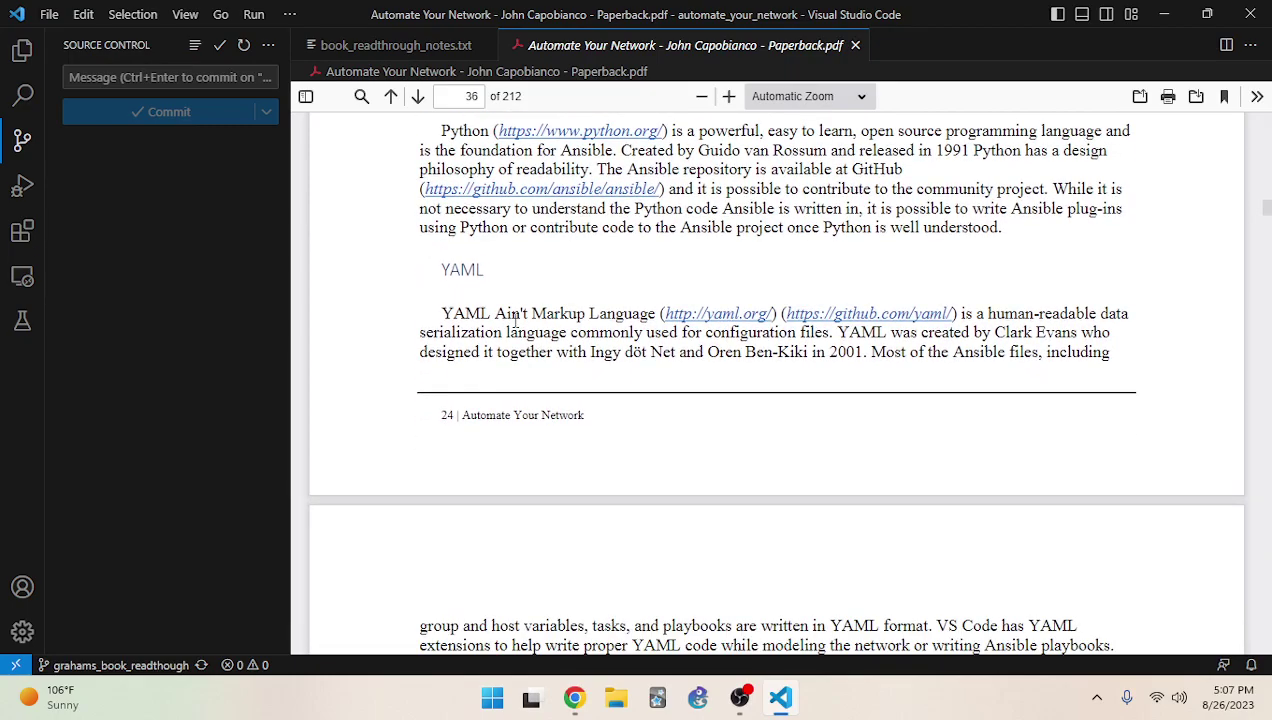
scroll(517, 328, up, 8)
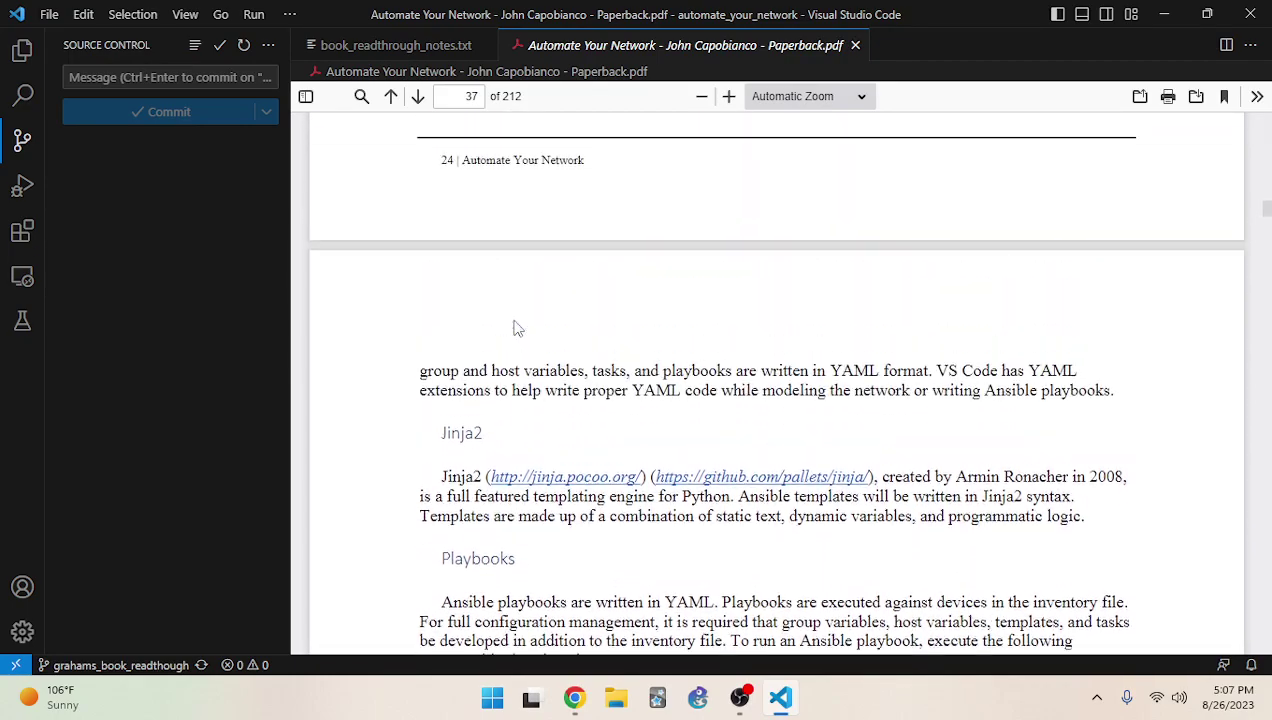
scroll(596, 314, down, 1)
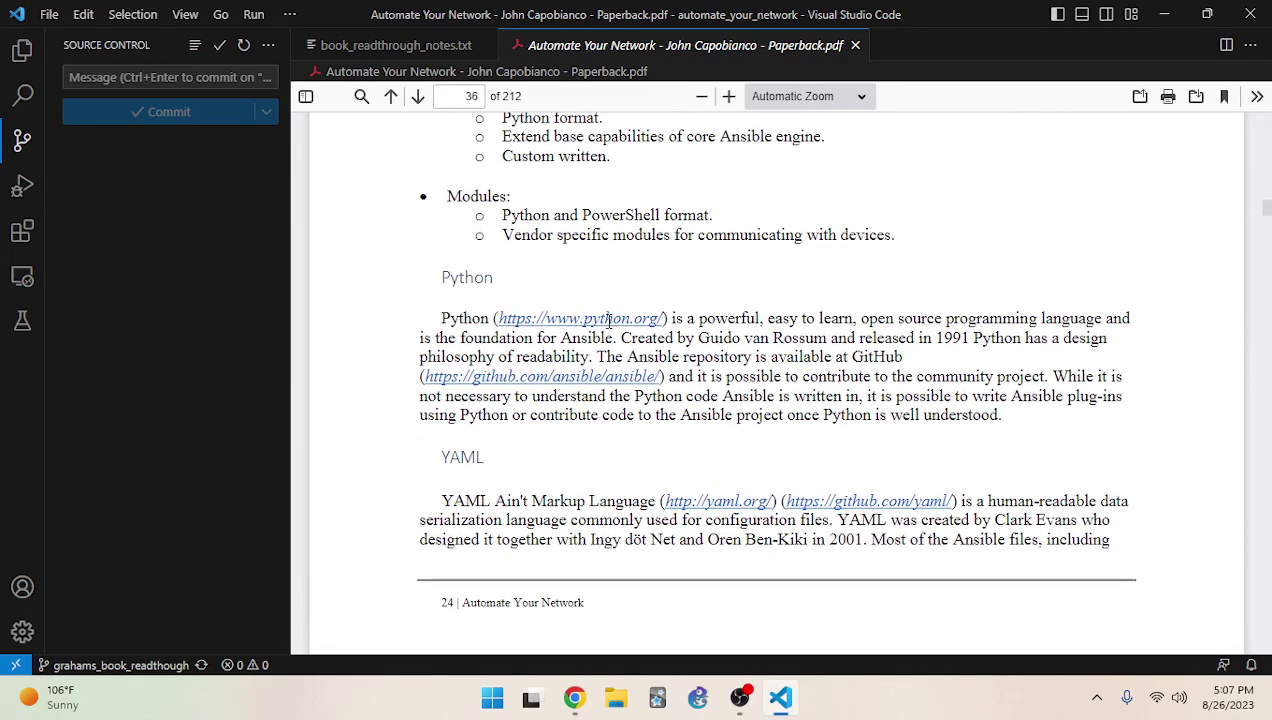
scroll(636, 399, down, 3)
scroll(636, 399, down, 12)
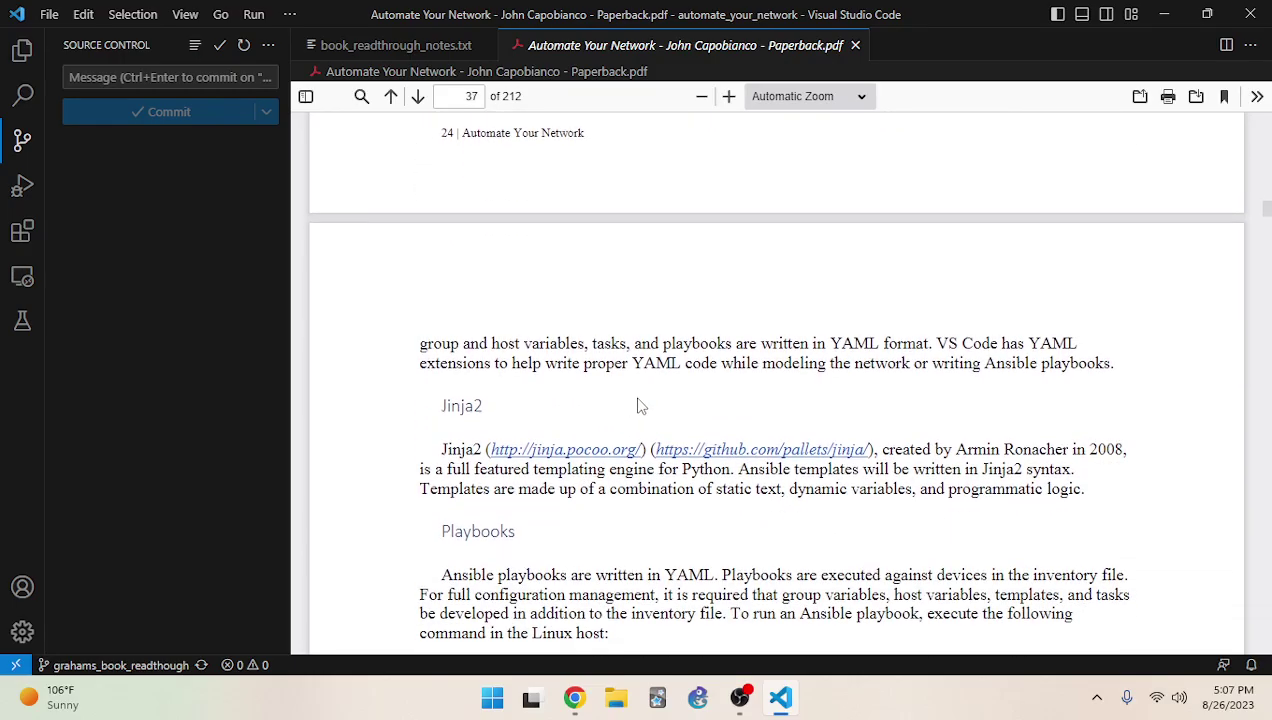
scroll(640, 408, down, 5)
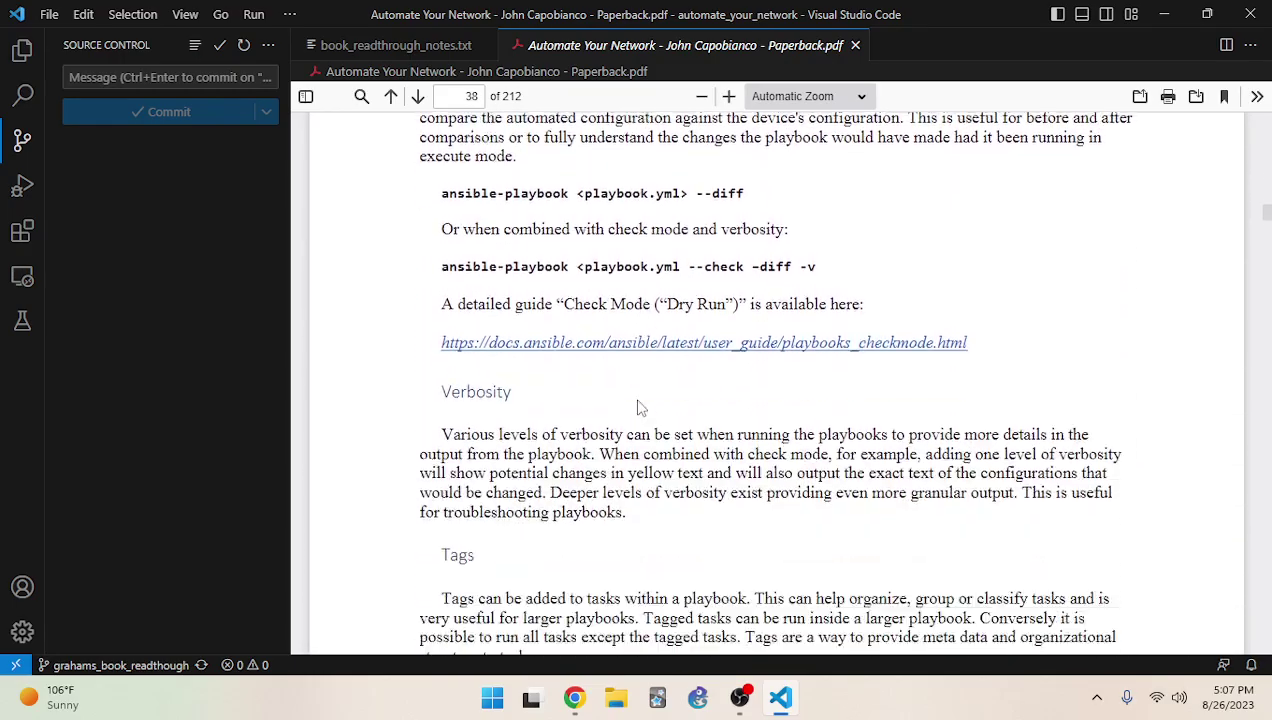
scroll(640, 408, up, 9)
scroll(640, 408, up, 12)
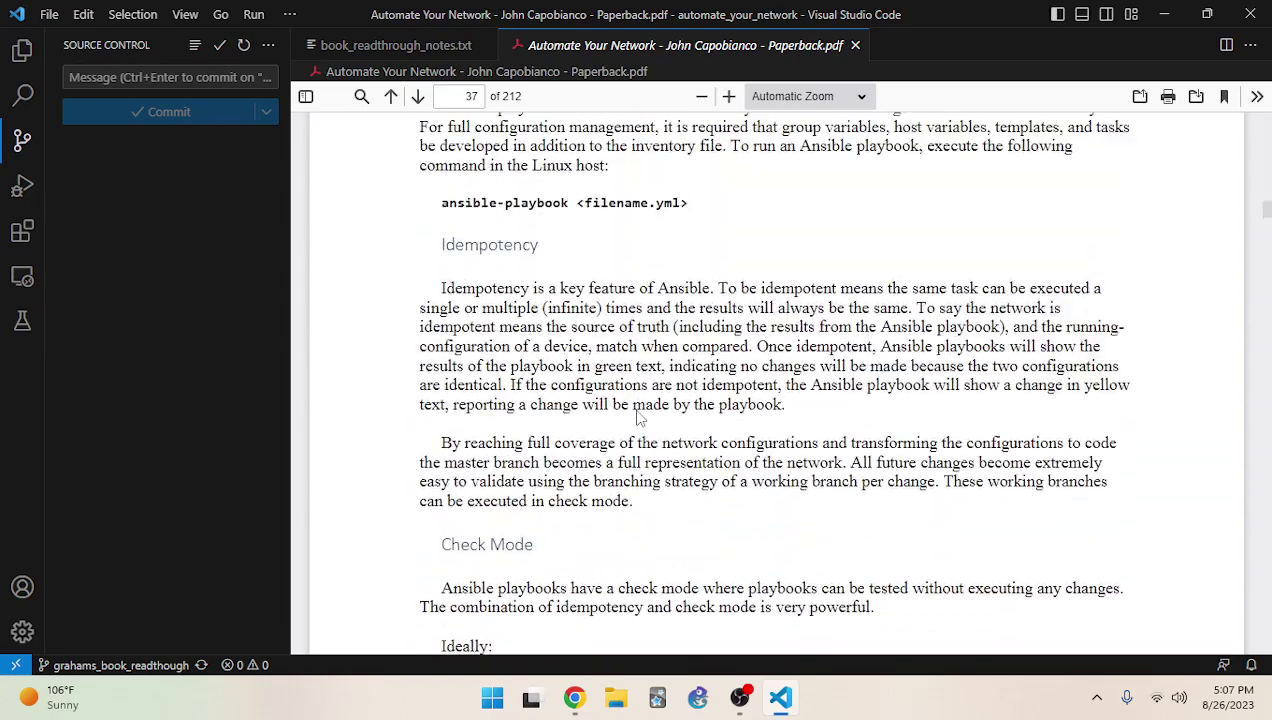
scroll(638, 418, up, 1)
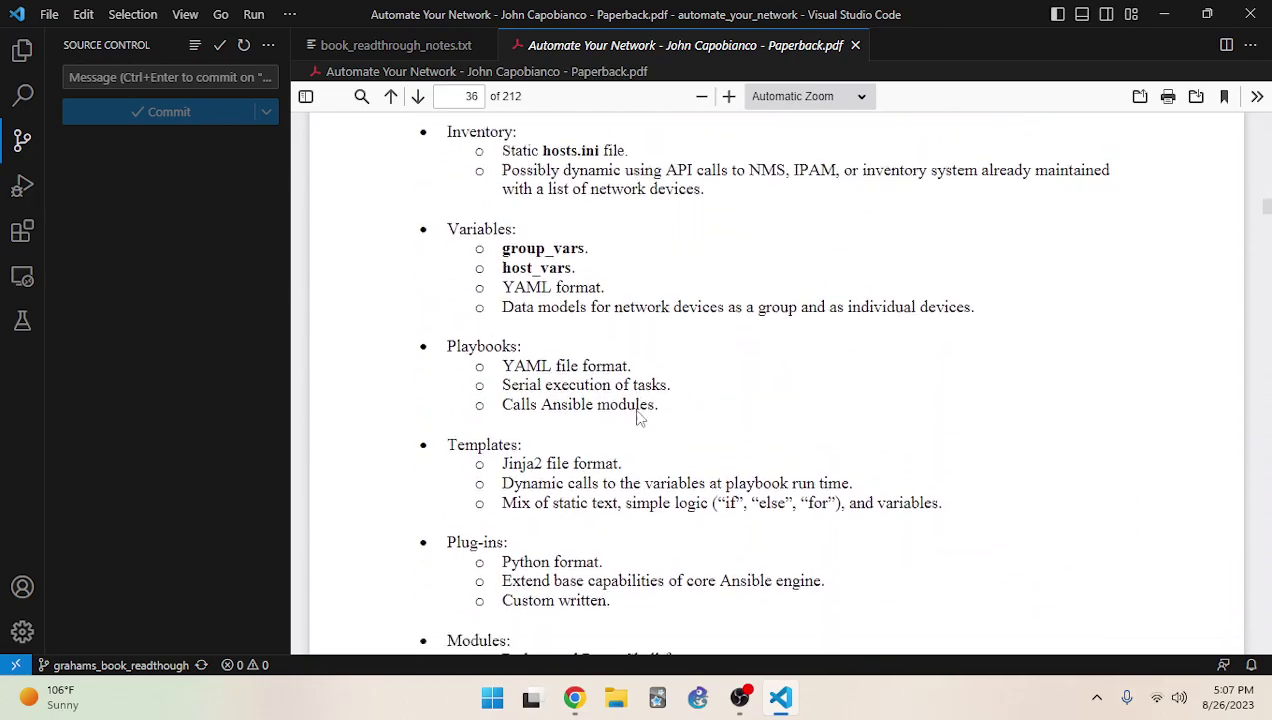
scroll(640, 418, down, 5)
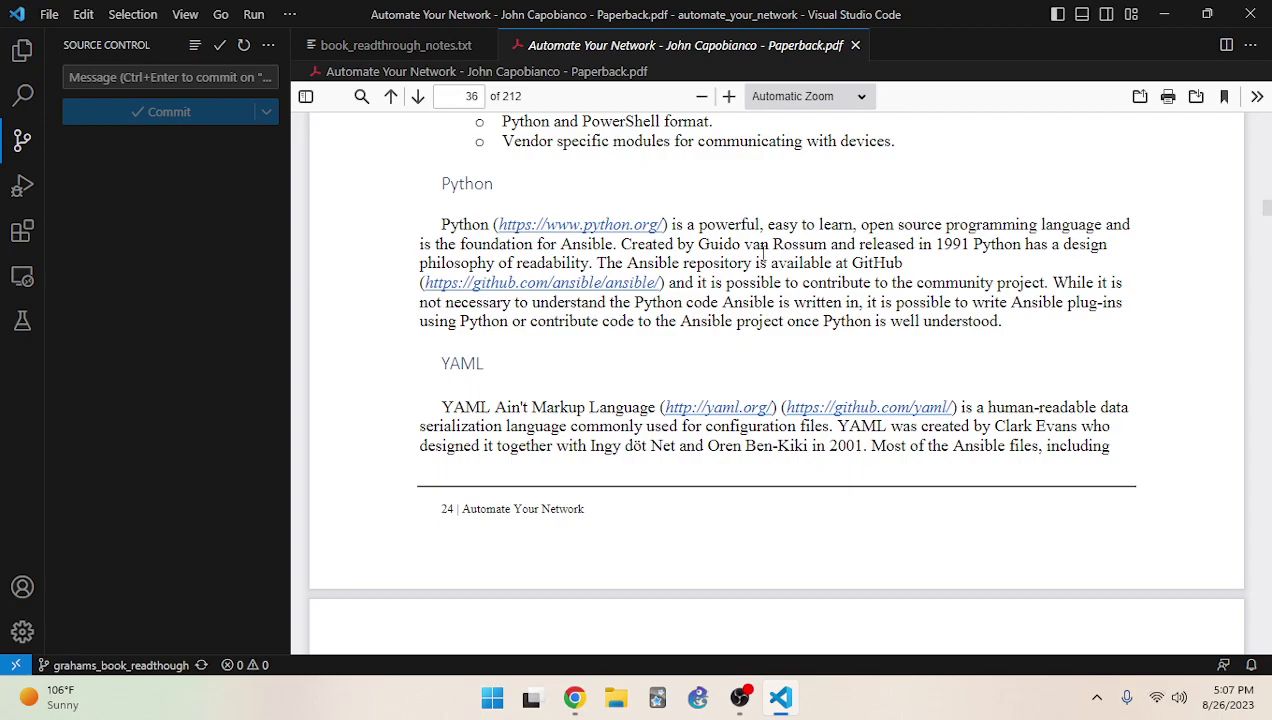
Read the YAML section and highlight the words "data serialization" in its first sentence
scroll(692, 232, down, 3)
scroll(366, 190, up, 1)
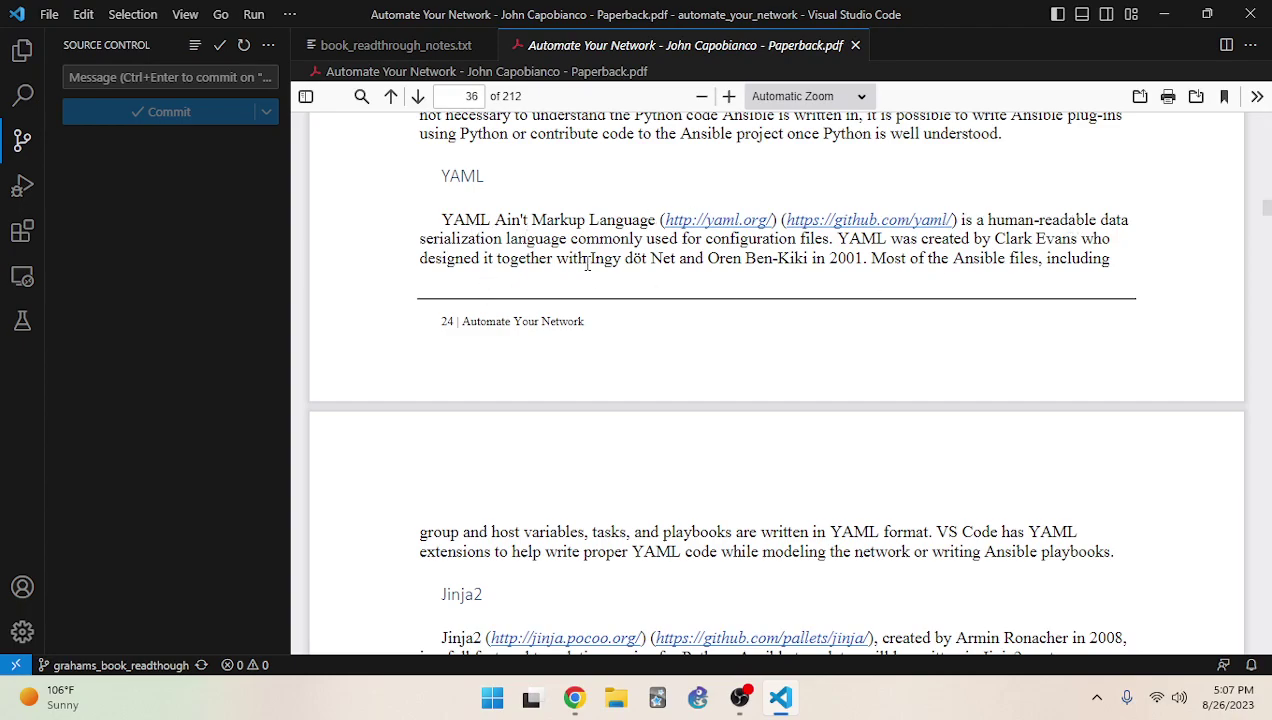
drag(503, 241, 1090, 211)
click(500, 274)
drag(505, 241, 1106, 223)
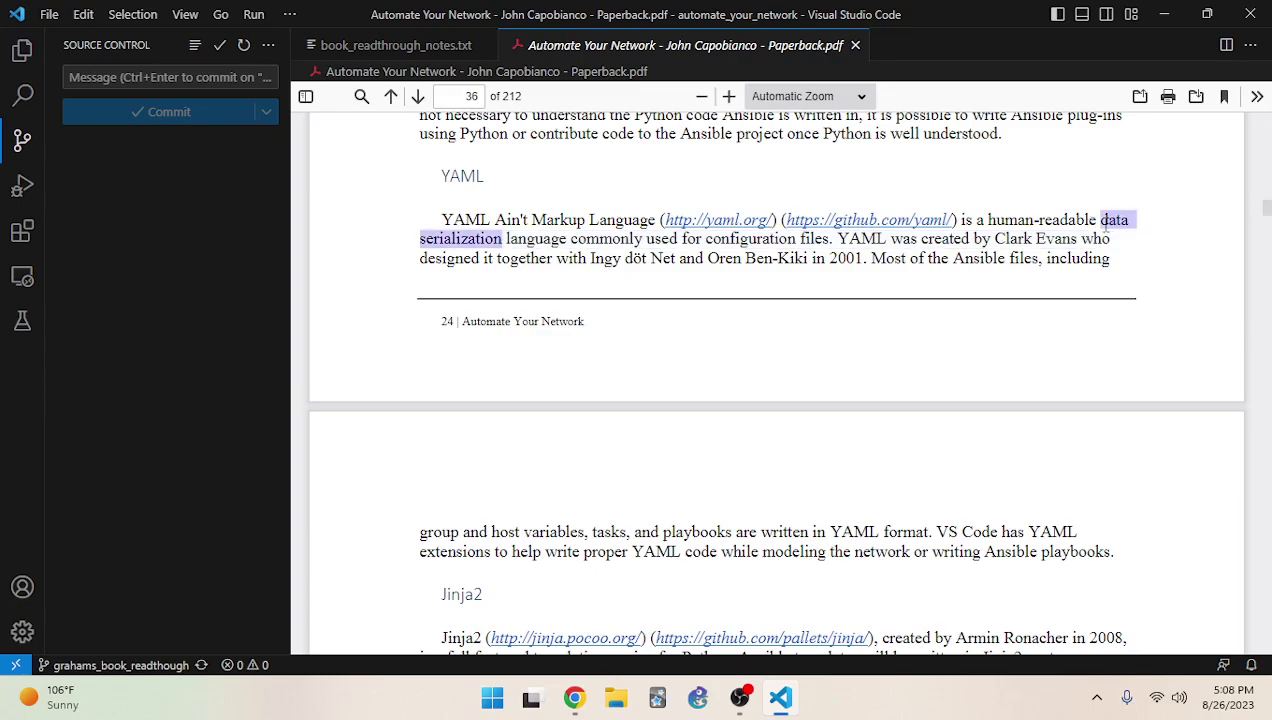
Switch to ChatGPT in Chrome, ask by voice in a new GPT-4 chat why data serialization is needed, and turn on spoken answers
click(574, 697)
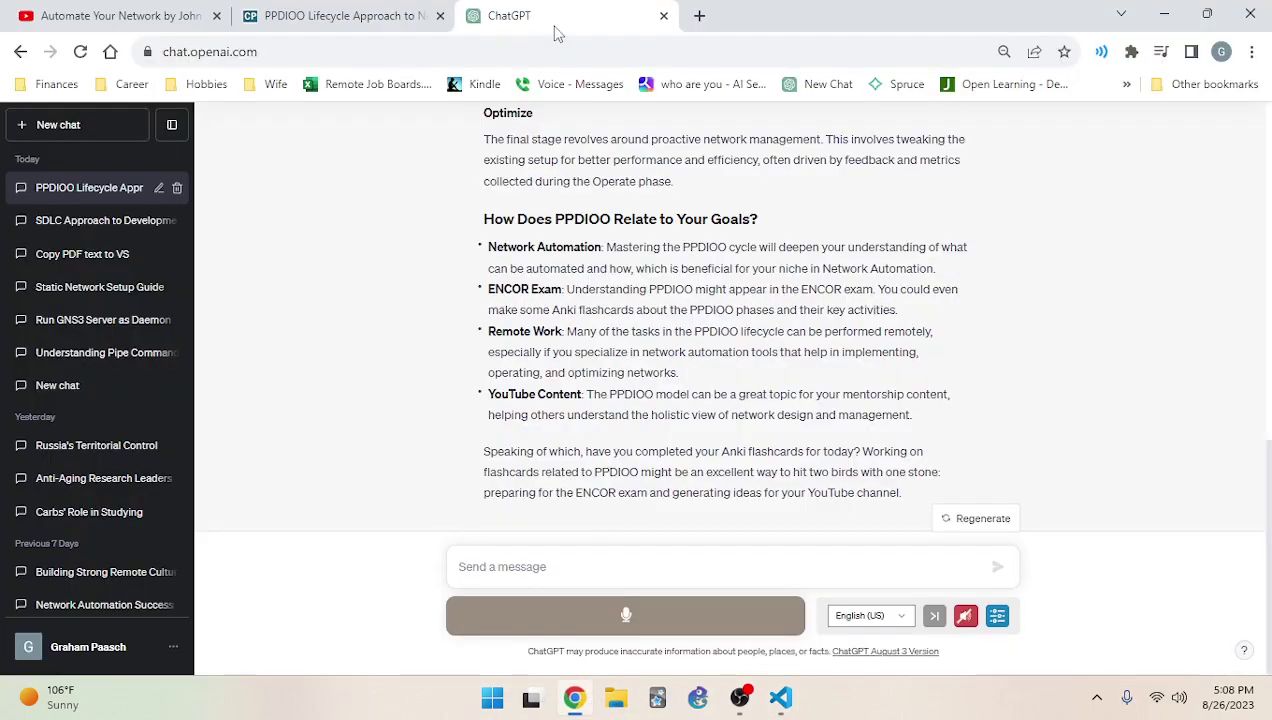
click(42, 127)
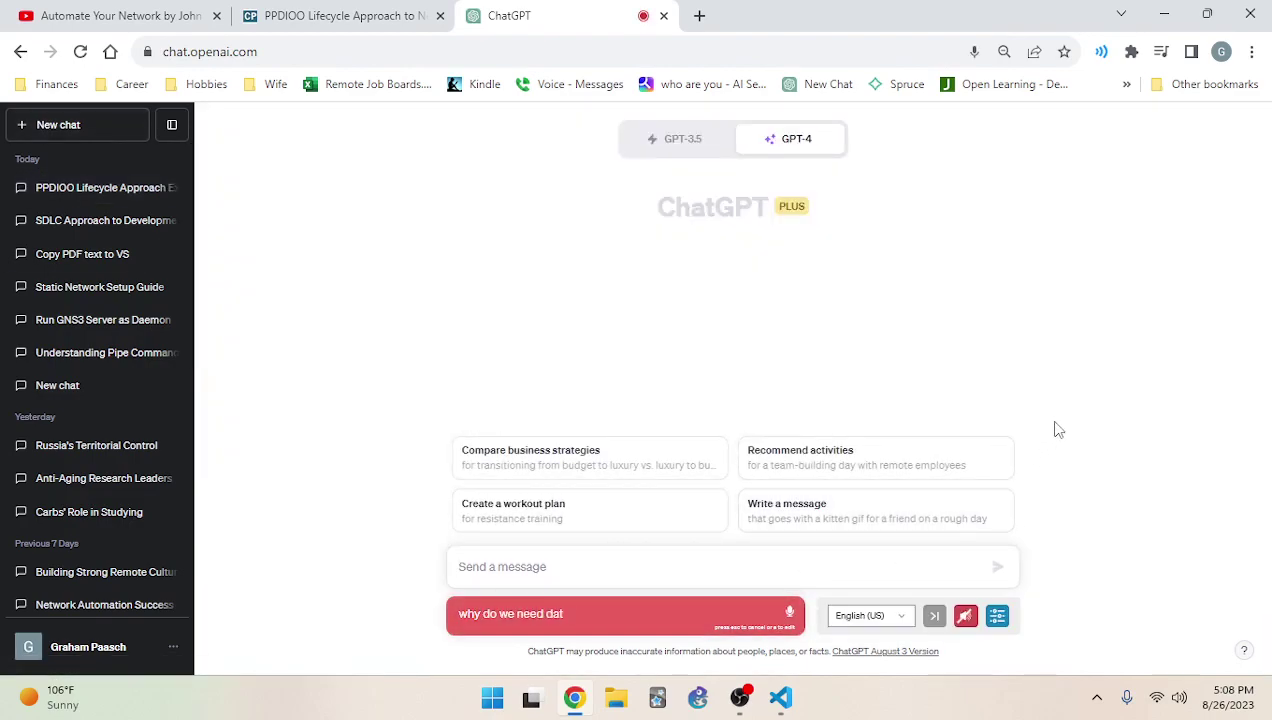
click(745, 620)
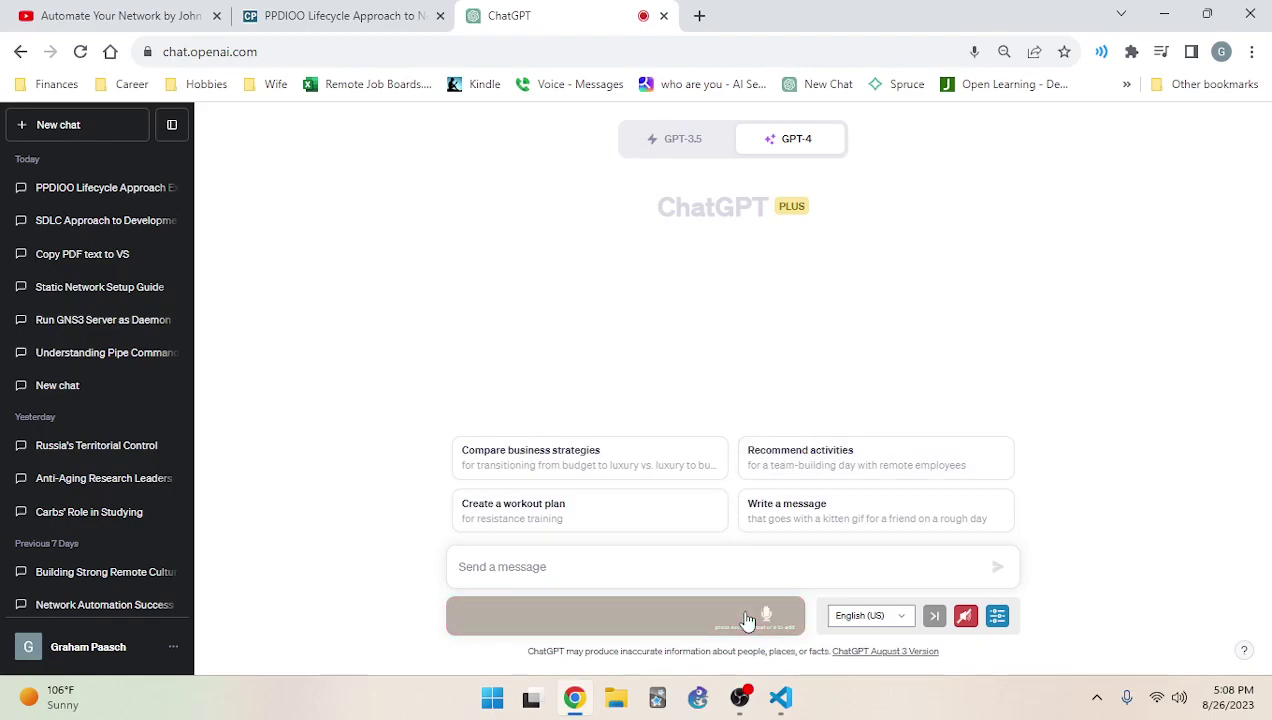
click(968, 616)
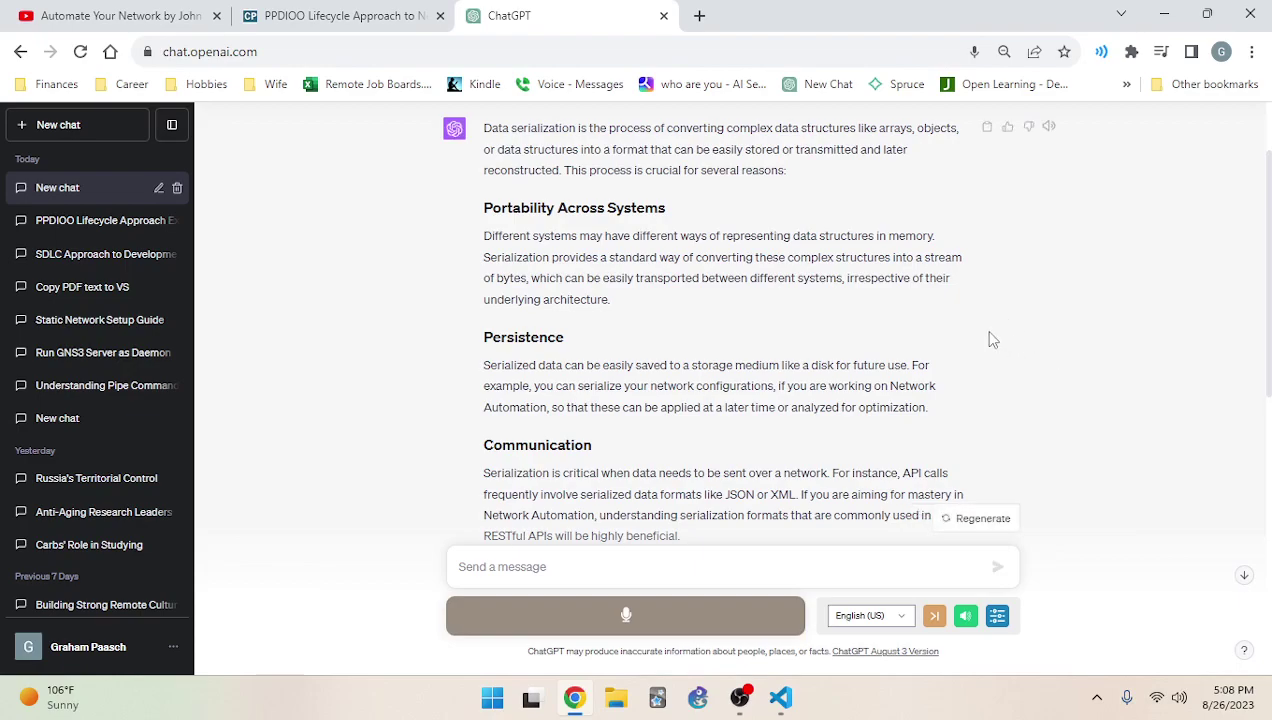
Read through ChatGPT's answer on data serialization, from Persistence and Communication to Optimization and the closing summary
scroll(947, 300, down, 2)
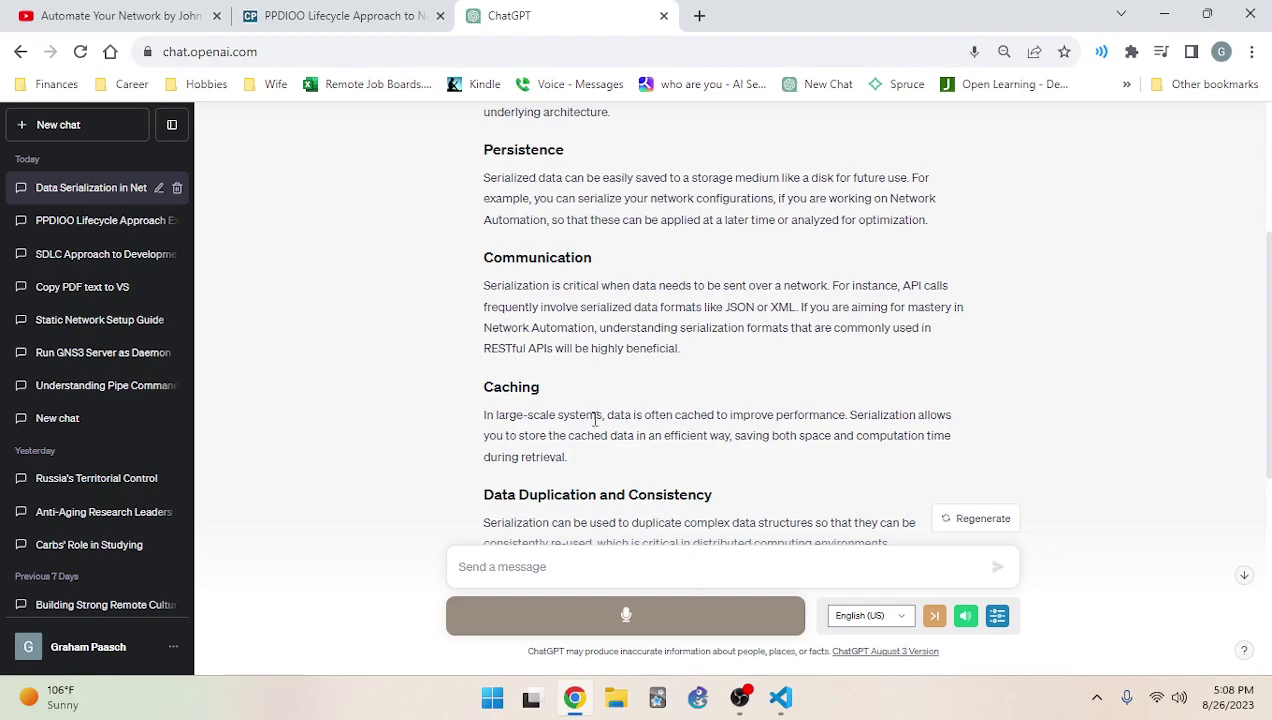
scroll(720, 415, down, 3)
scroll(680, 475, down, 2)
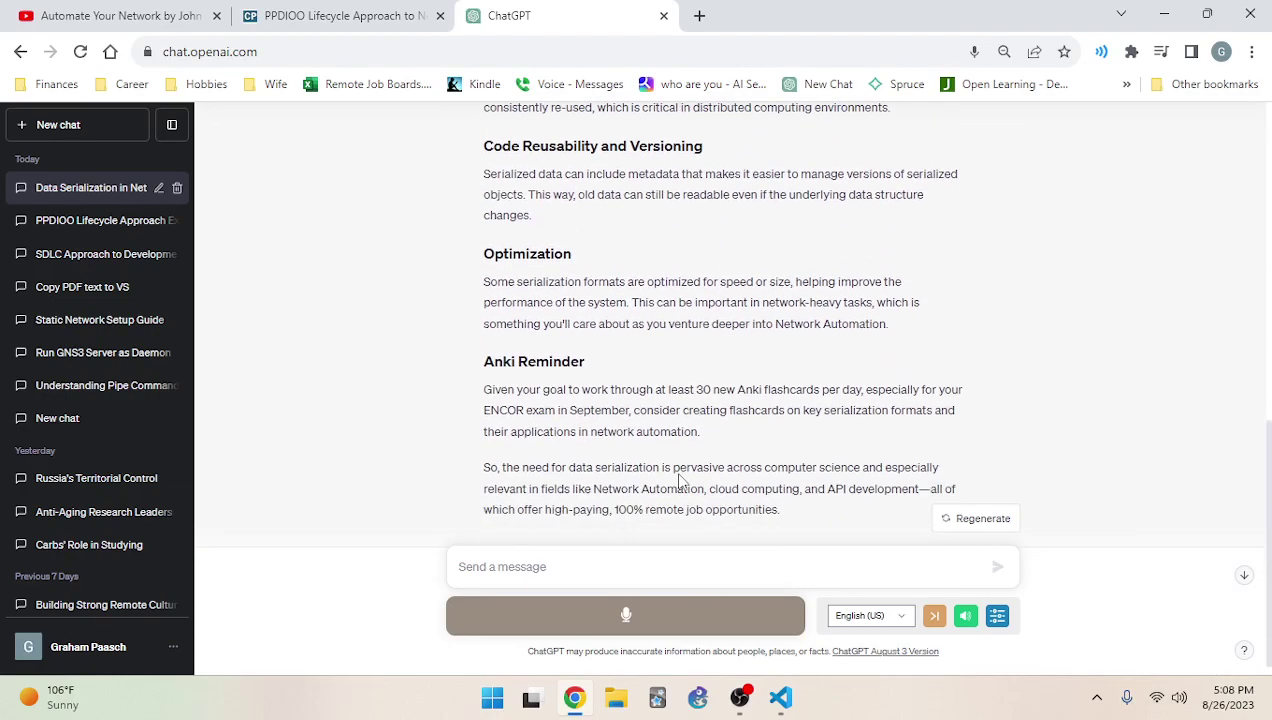
scroll(710, 450, up, 4)
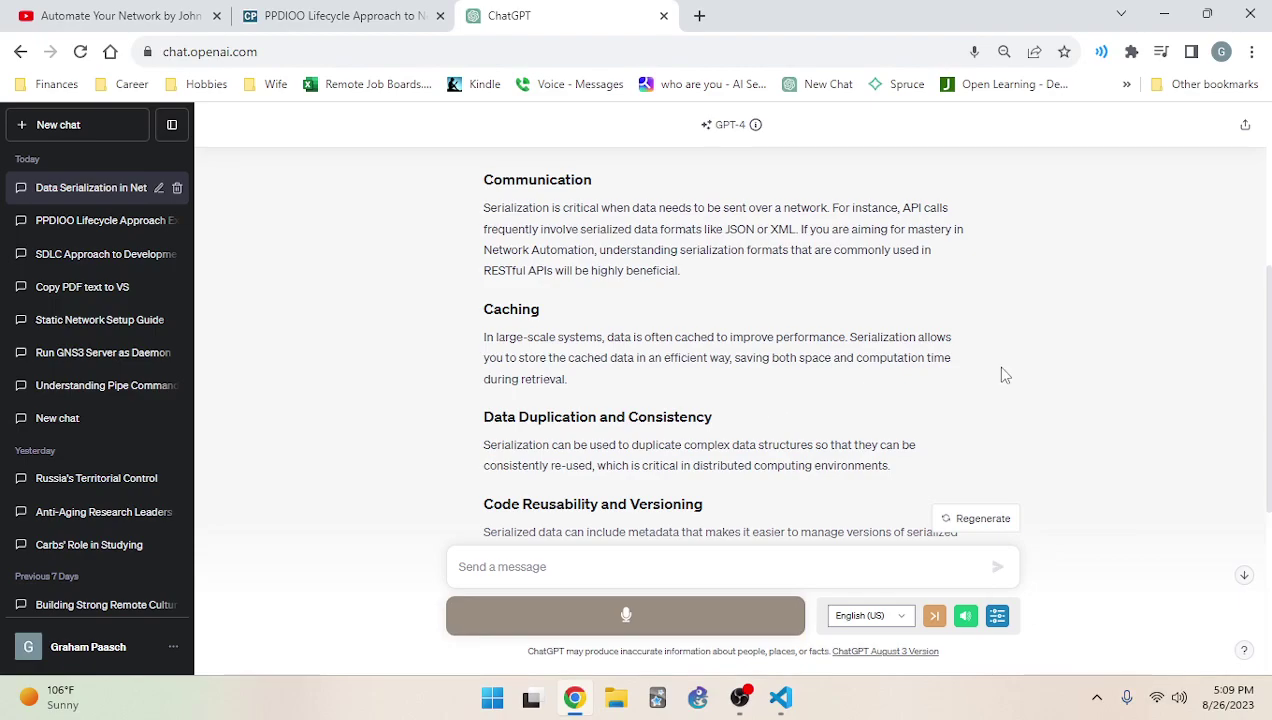
scroll(555, 441, down, 1)
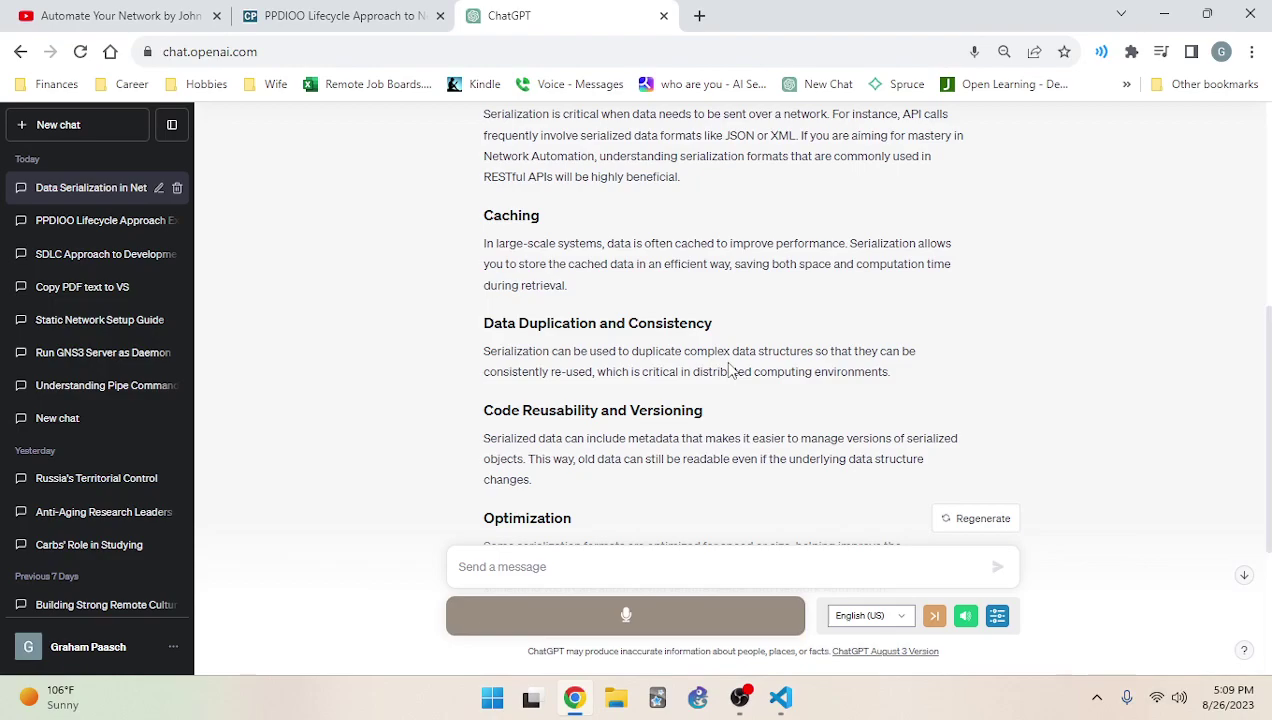
Finish reading the serialization answer, ask by voice whether there are any cases where data serialization doesn't make sense, and turn spoken answers off
scroll(745, 355, down, 2)
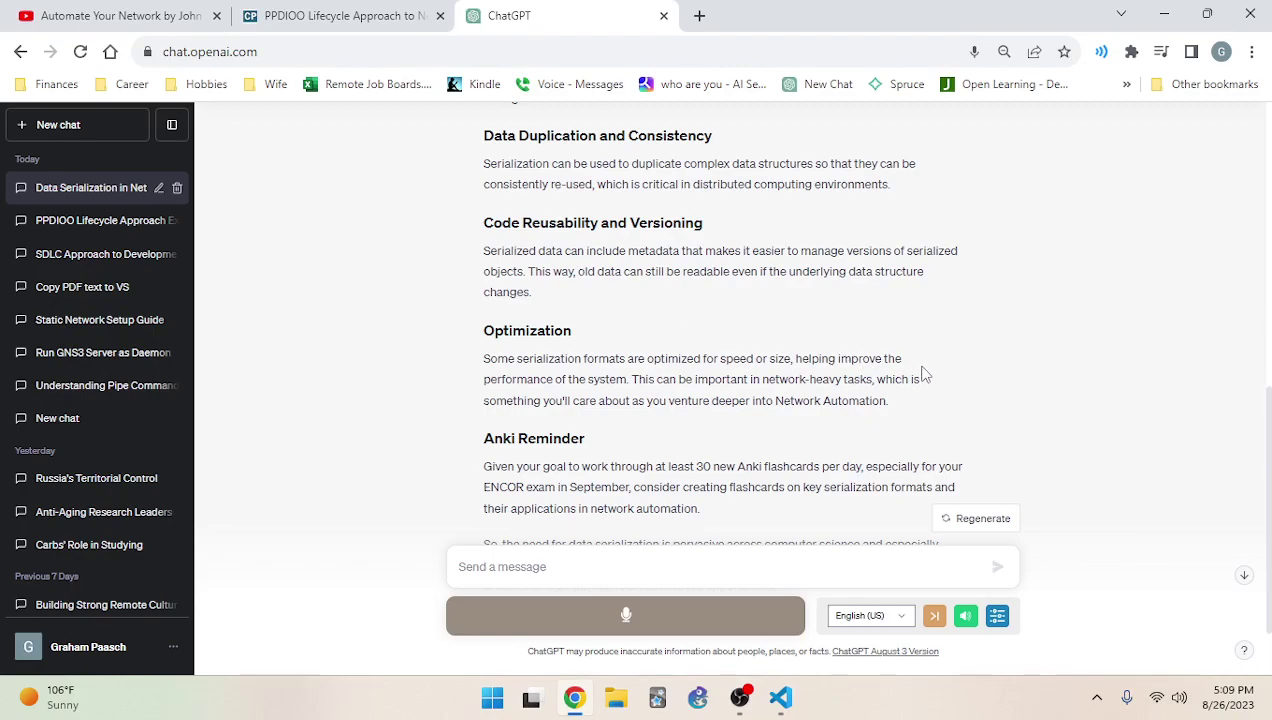
click(966, 617)
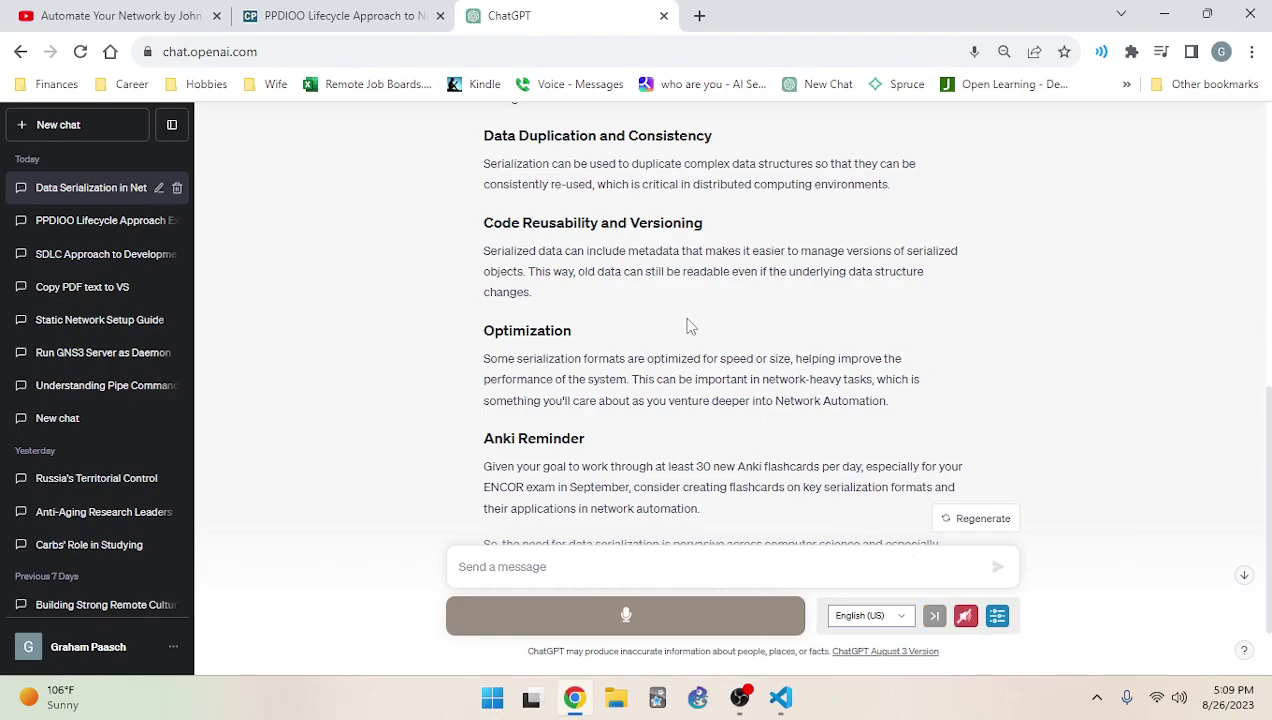
scroll(745, 430, down, 1)
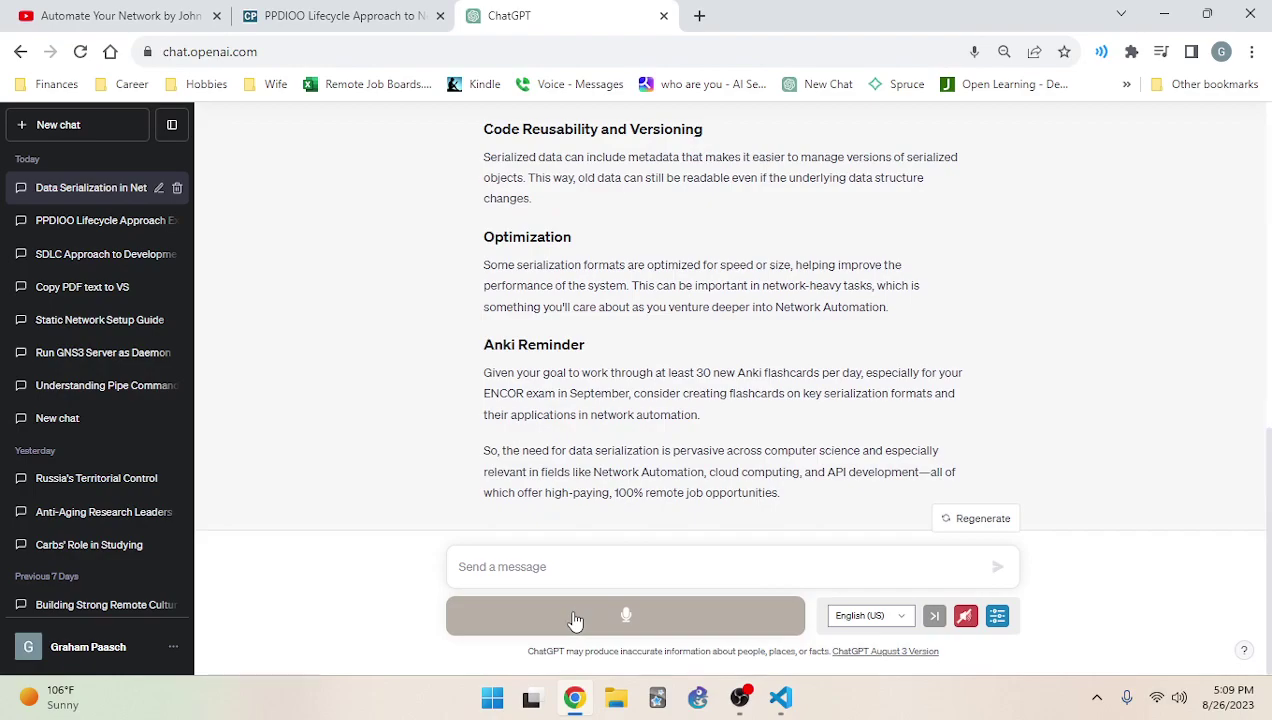
click(641, 625)
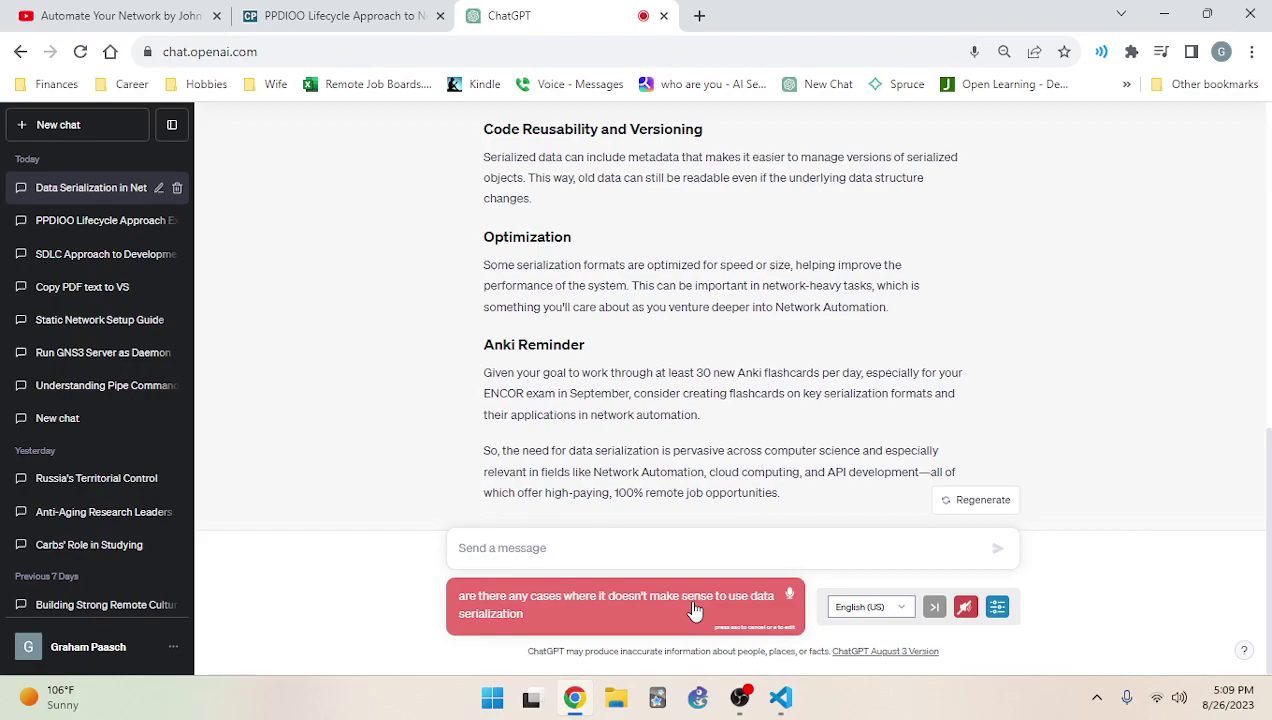
click(965, 616)
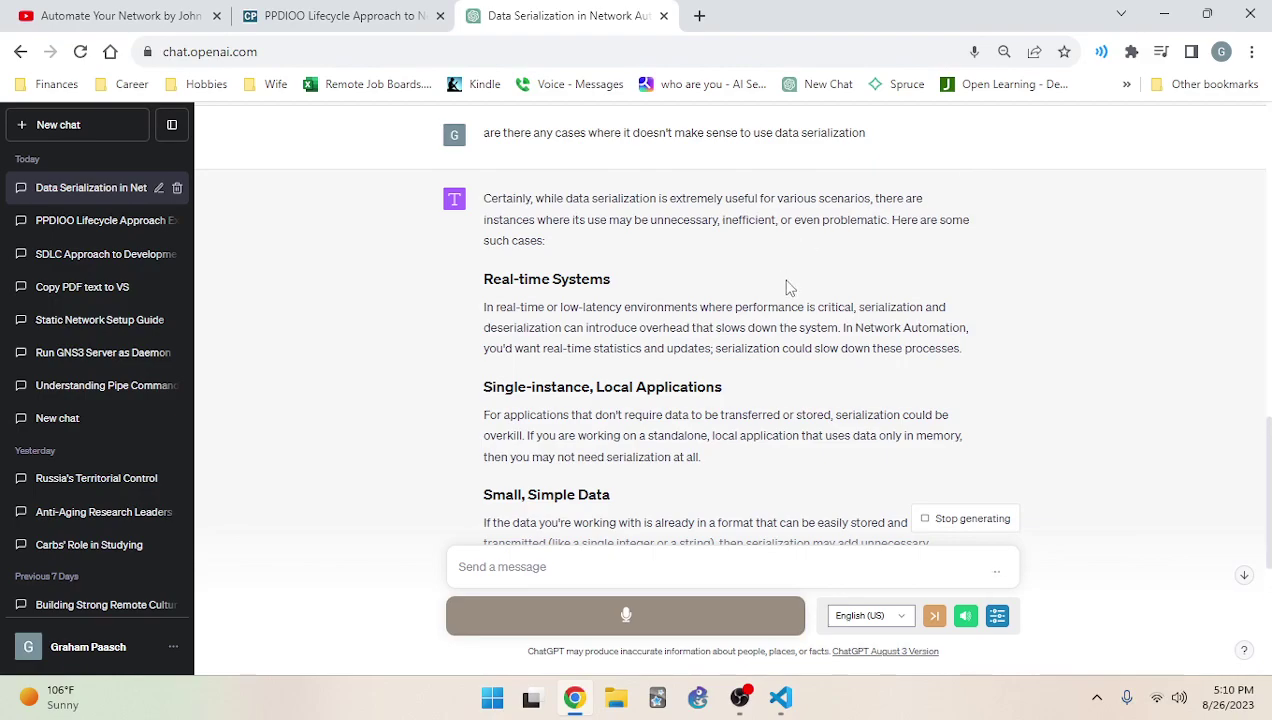
click(965, 615)
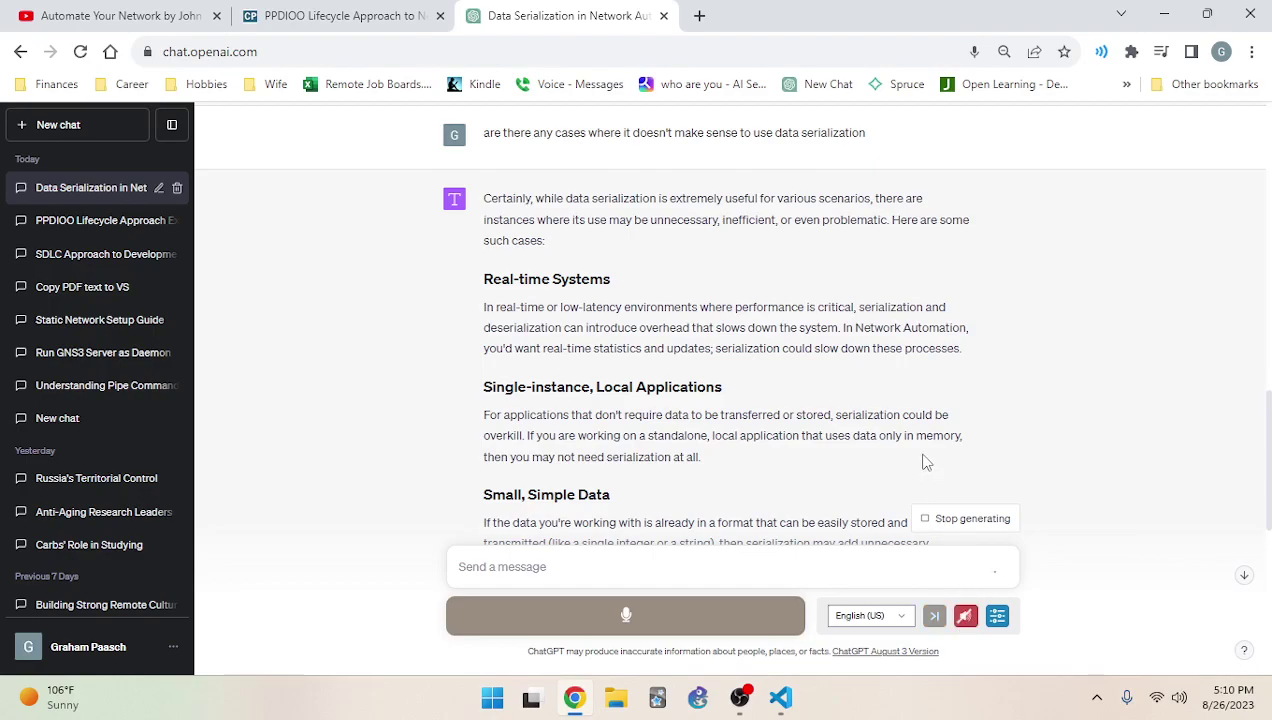
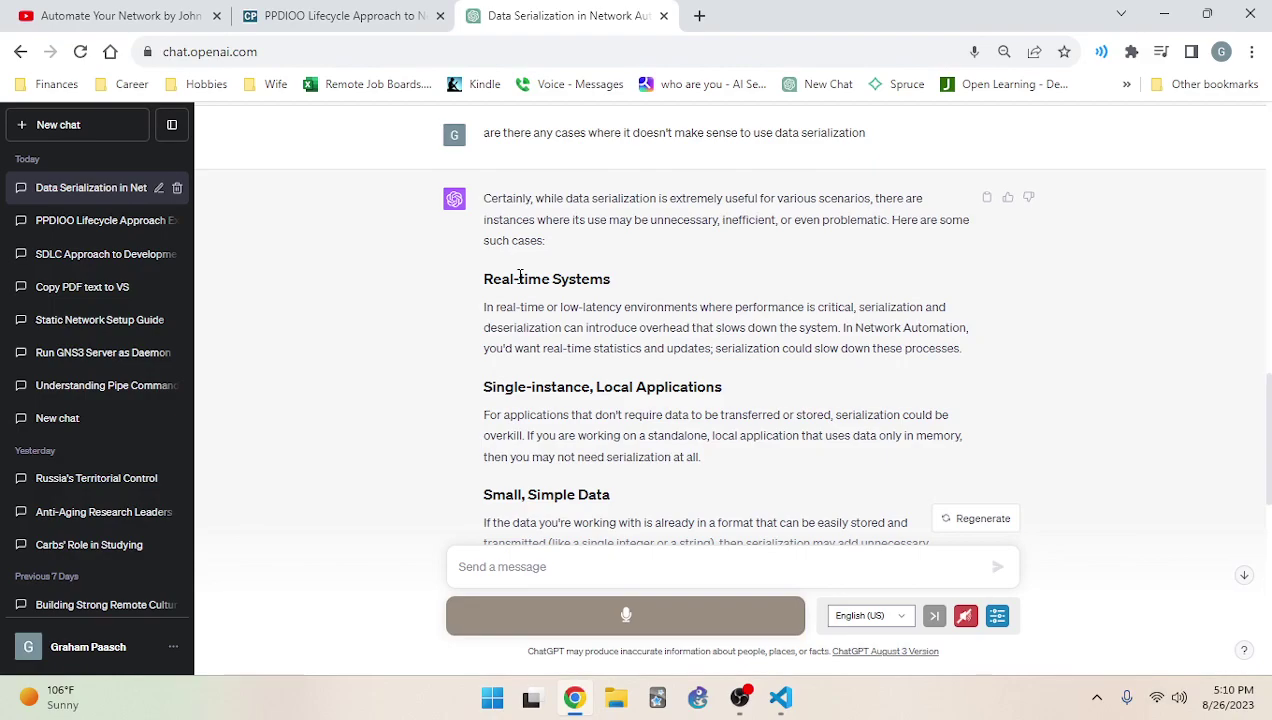
Skim ChatGPT's answer on when not to serialize data, from Real-time Systems through Non-standard Data Structures, Security Risks and Loss of Type Safety
scroll(660, 315, down, 2)
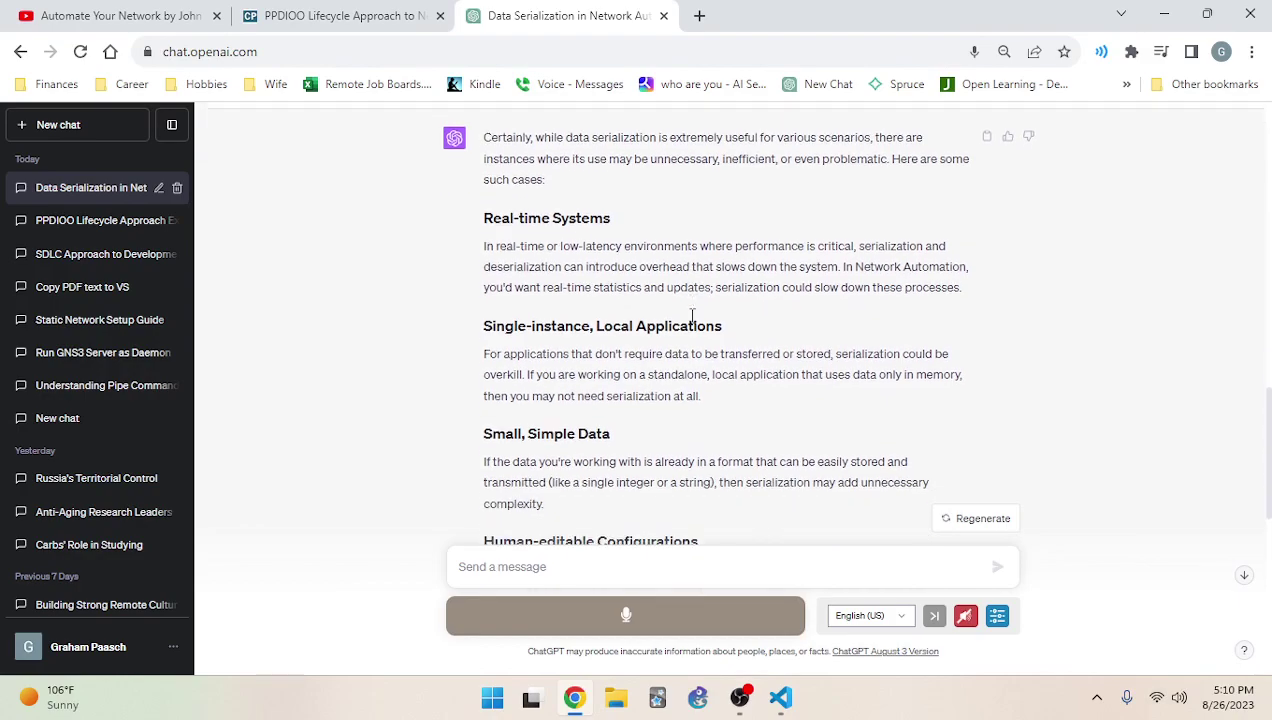
scroll(631, 300, down, 6)
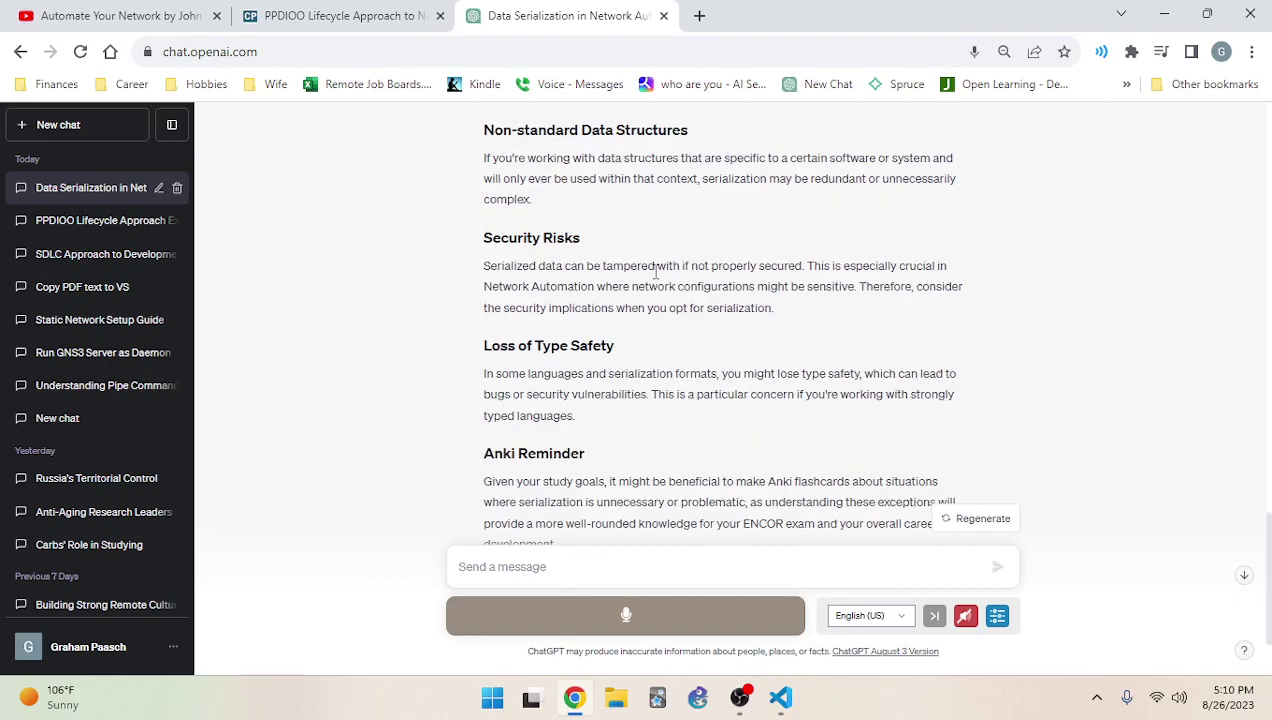
scroll(562, 238, up, 1)
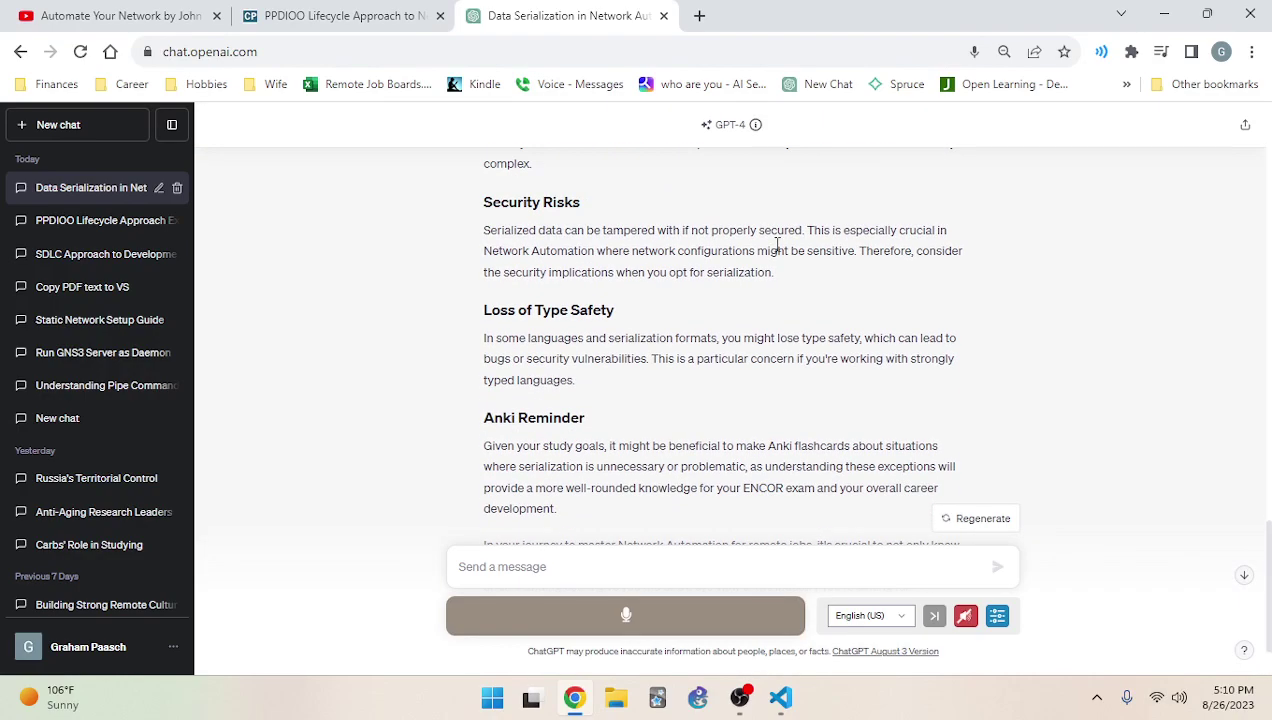
scroll(777, 244, up, 3)
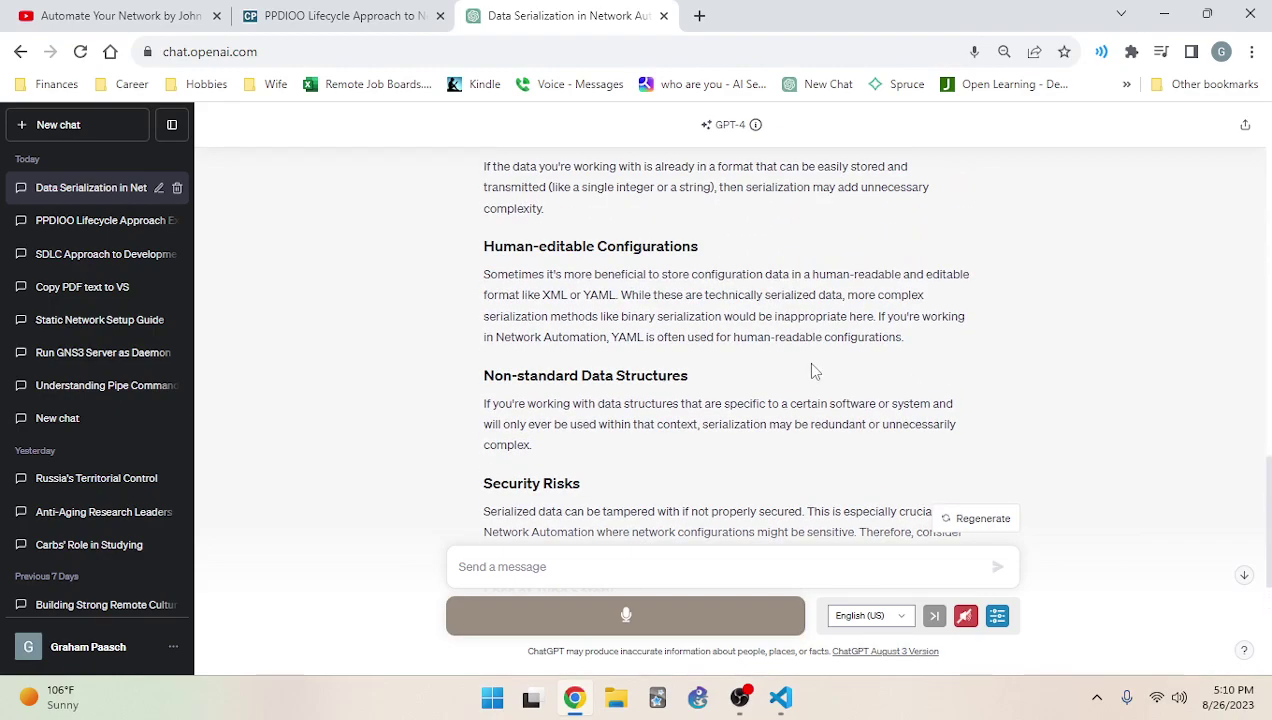
scroll(810, 369, up, 1)
scroll(565, 366, down, 2)
drag(522, 309, 687, 329)
click(687, 329)
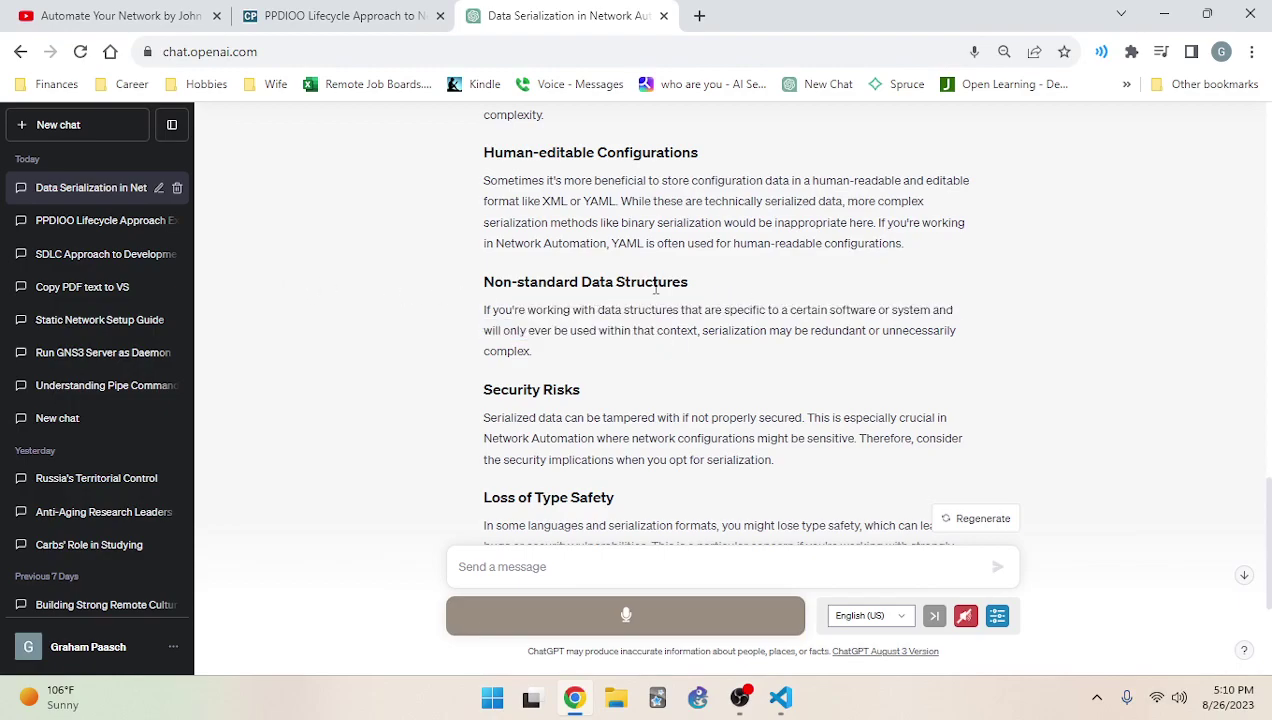
Go back to the "Small, Simple Data" case, highlight its heading while reading, and continue to the answer's closing summary
scroll(657, 288, up, 2)
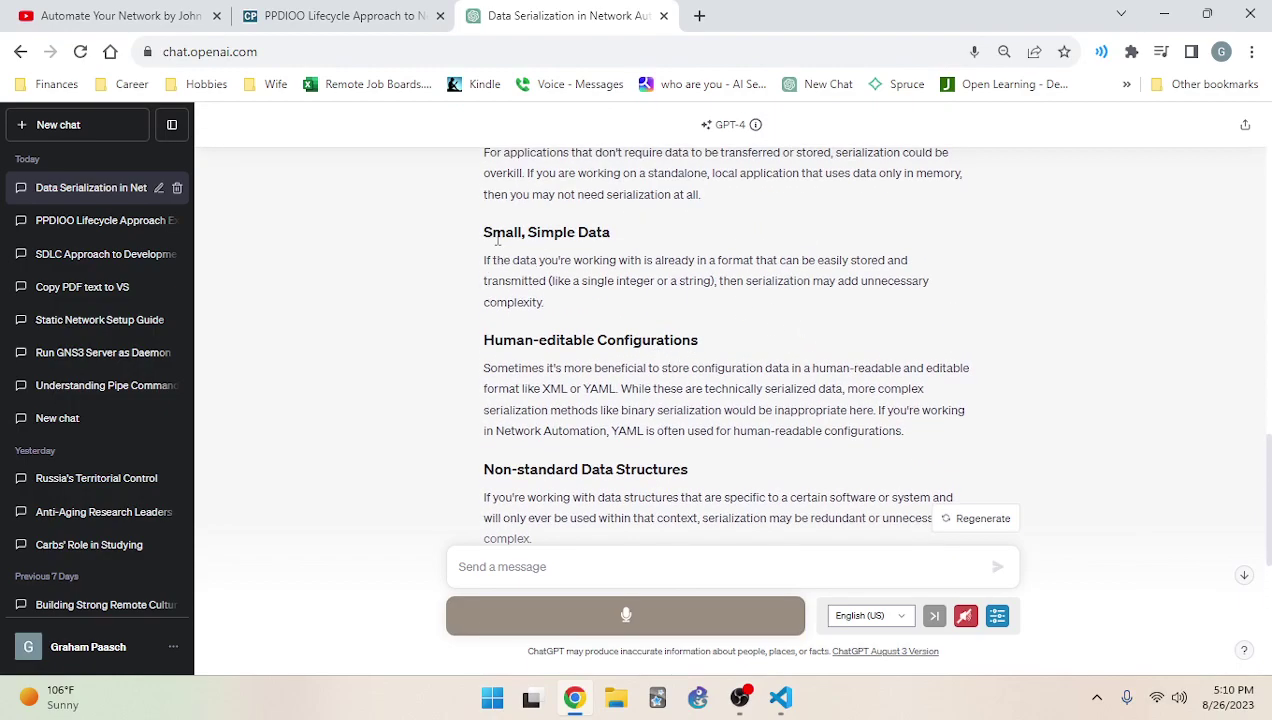
drag(482, 232, 615, 232)
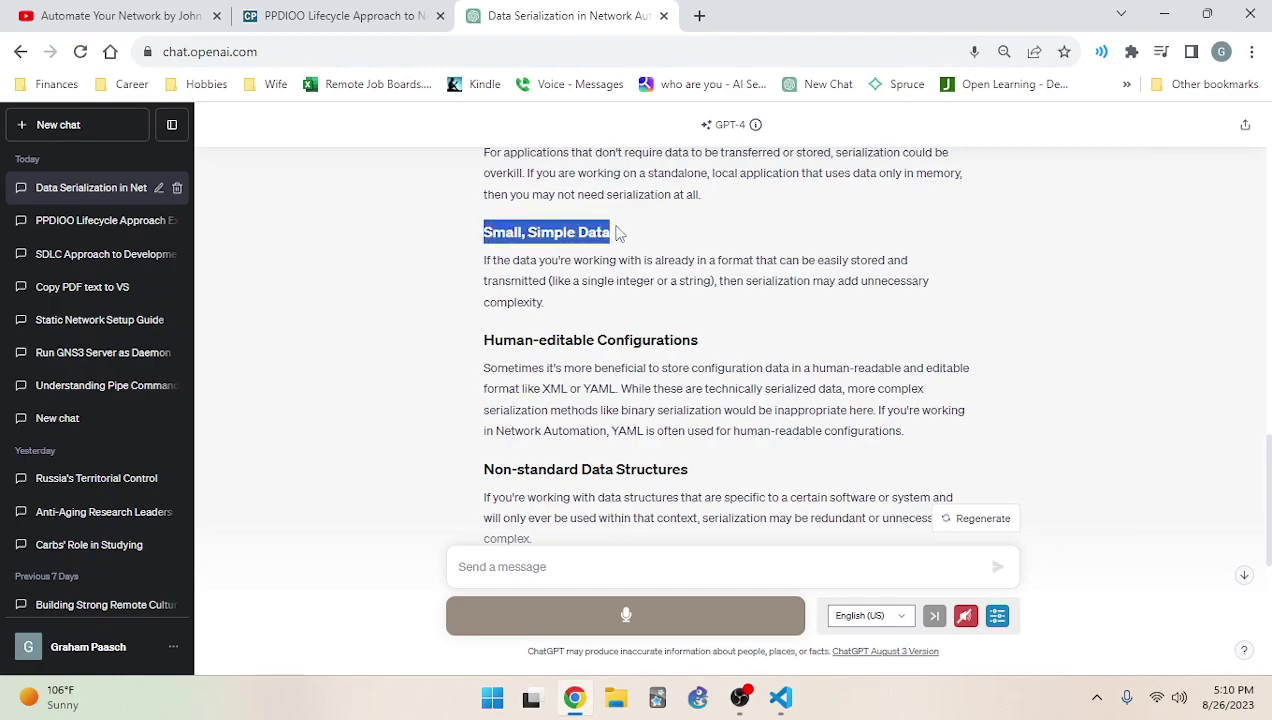
click(632, 275)
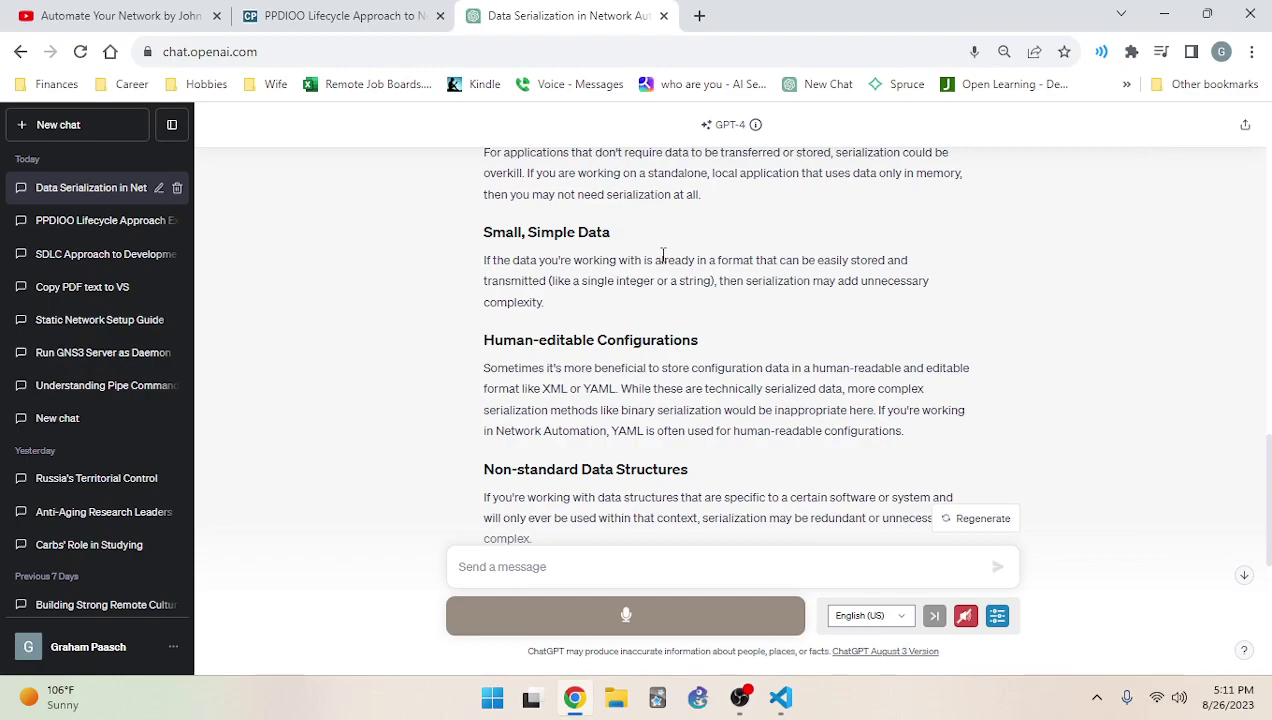
scroll(662, 254, down, 2)
scroll(520, 297, down, 2)
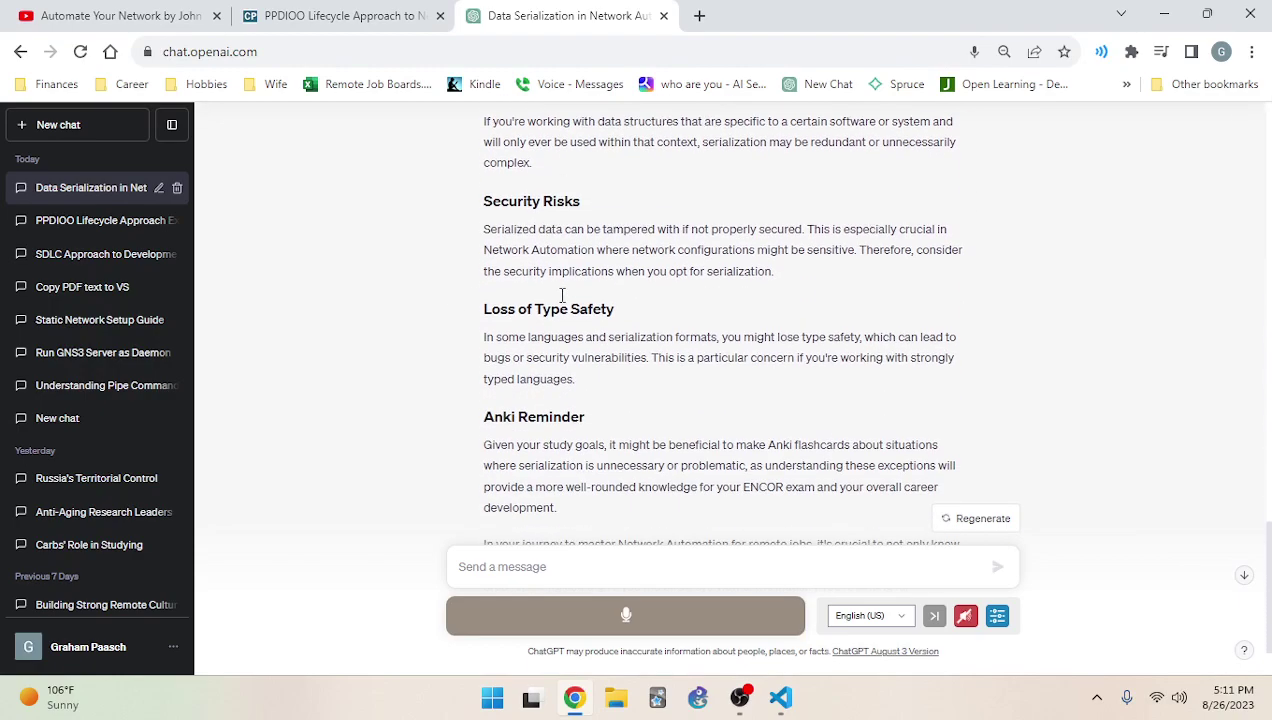
scroll(562, 295, down, 1)
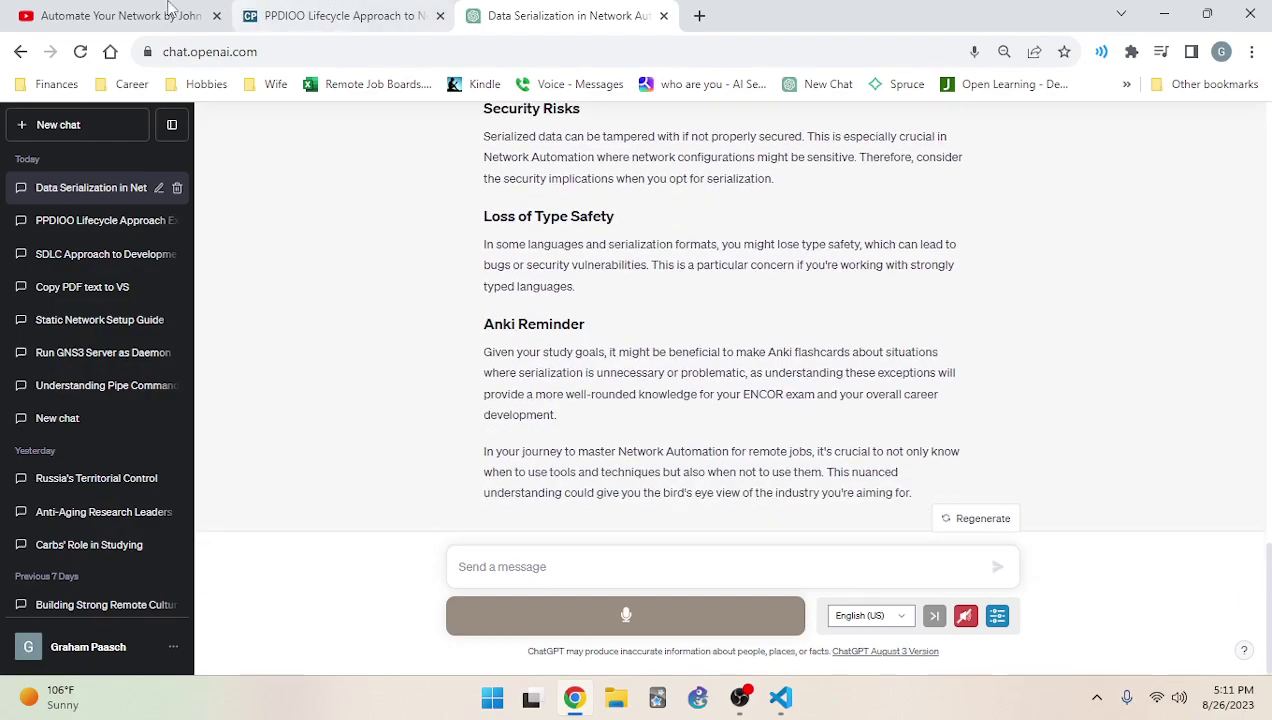
Switch to the book PDF in Visual Studio Code, highlight the sentence on YAML's origin, and copy the creator's name
click(777, 701)
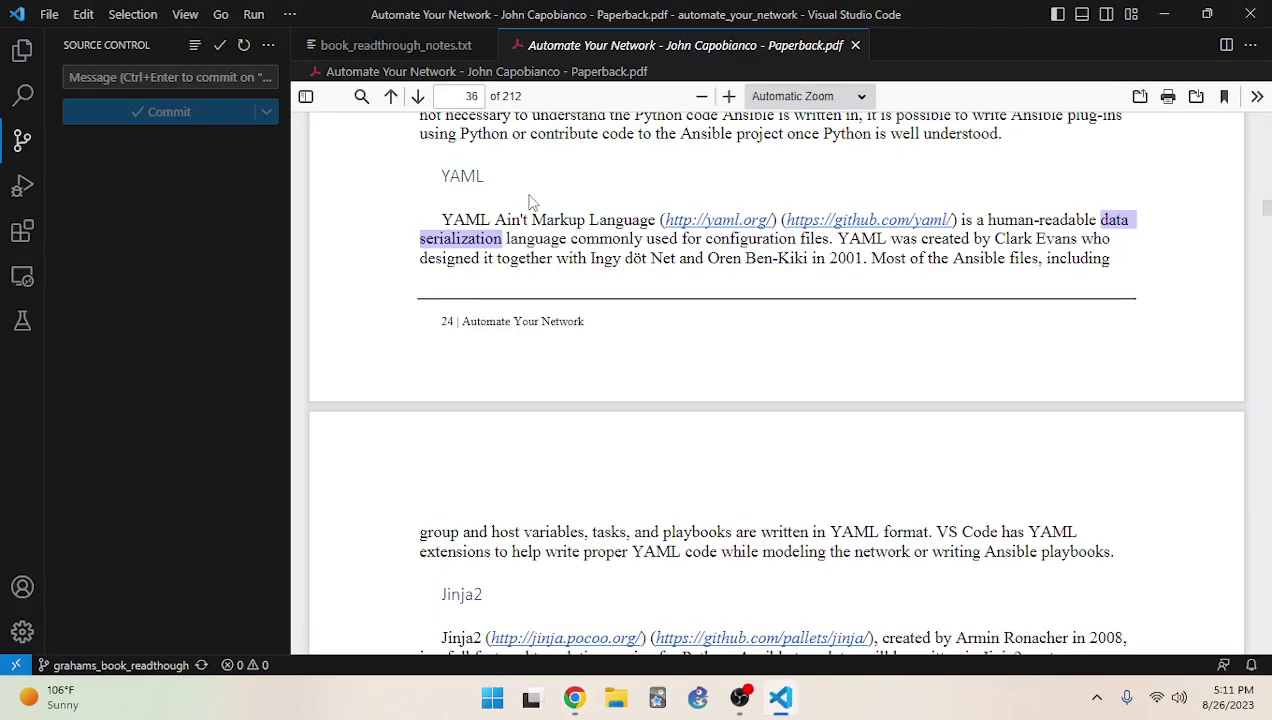
drag(517, 238, 774, 268)
click(860, 243)
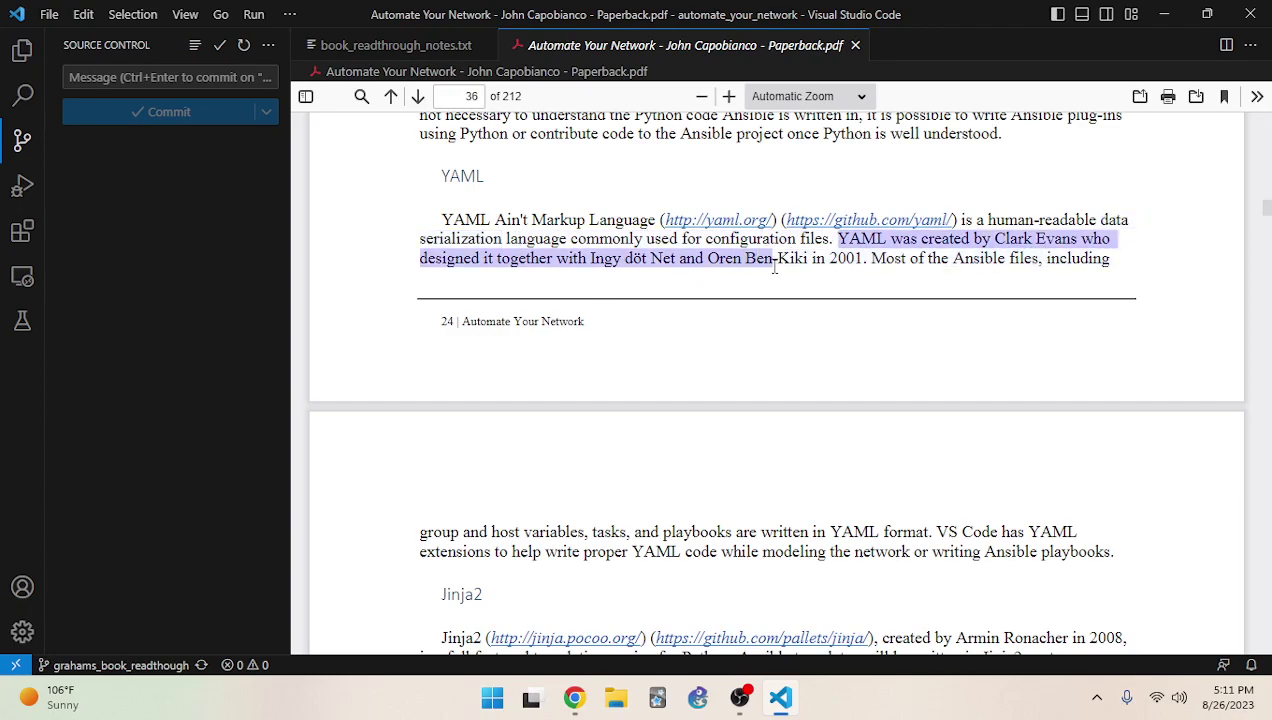
click(872, 254)
drag(995, 240, 1068, 234)
key(ctrl+c)
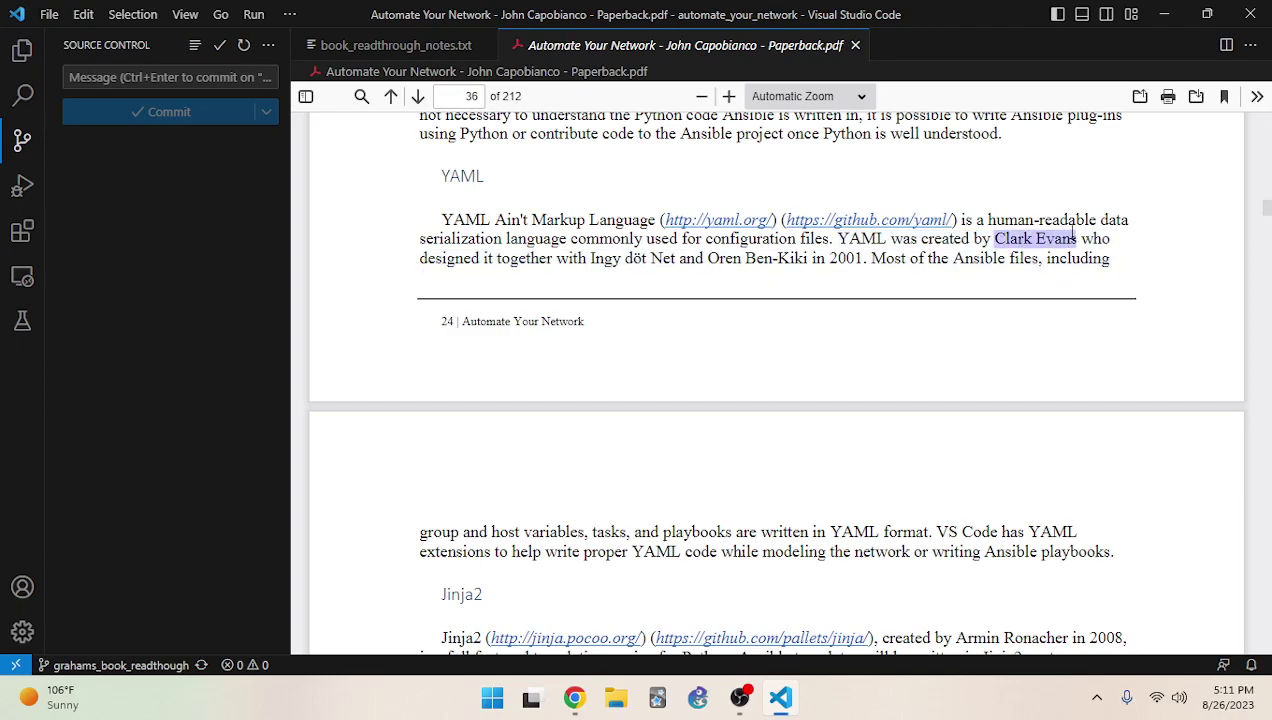
Switch to Chrome, search Google in a new tab for the copied YAML creator's name, and skim the results
click(574, 697)
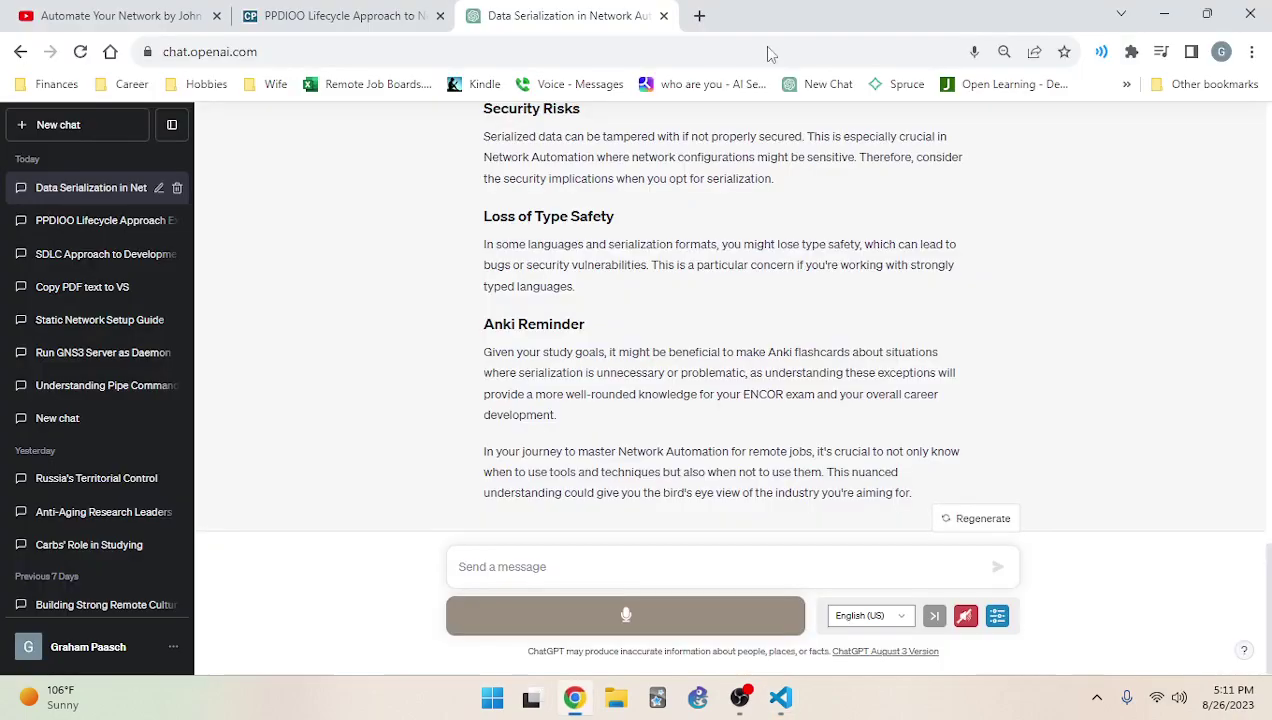
click(699, 15)
key(ctrl+v)
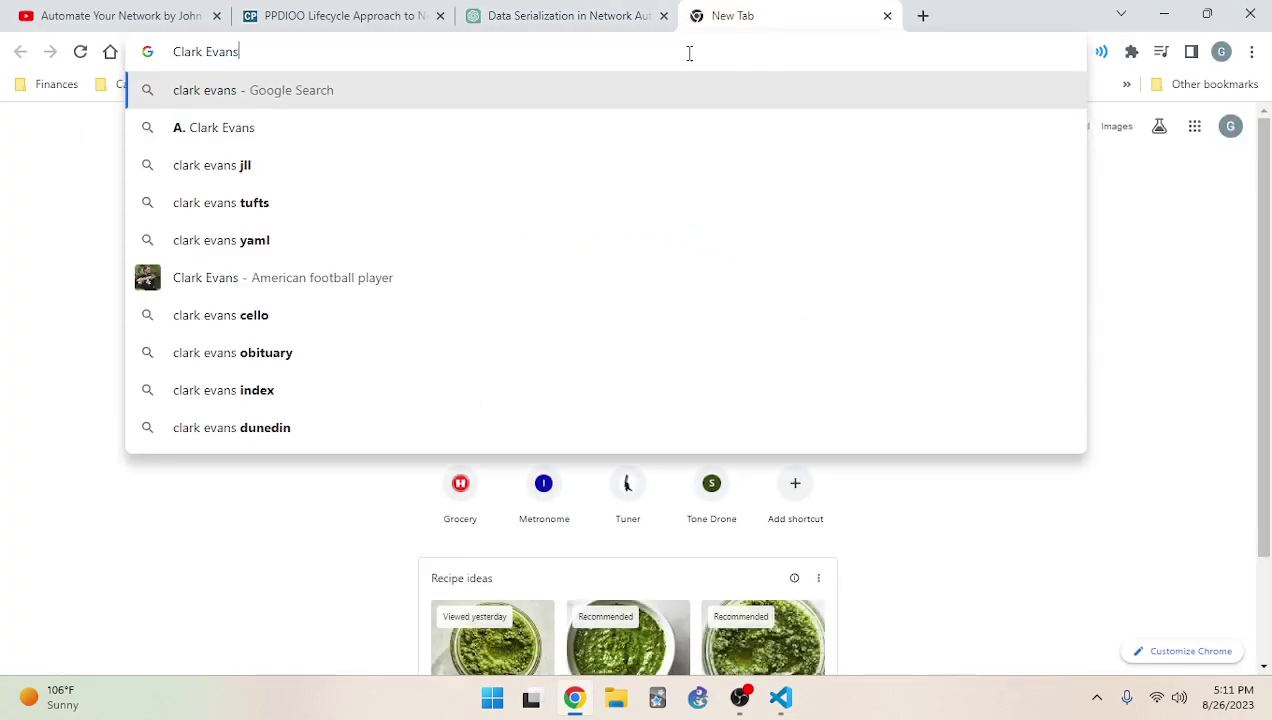
click(672, 92)
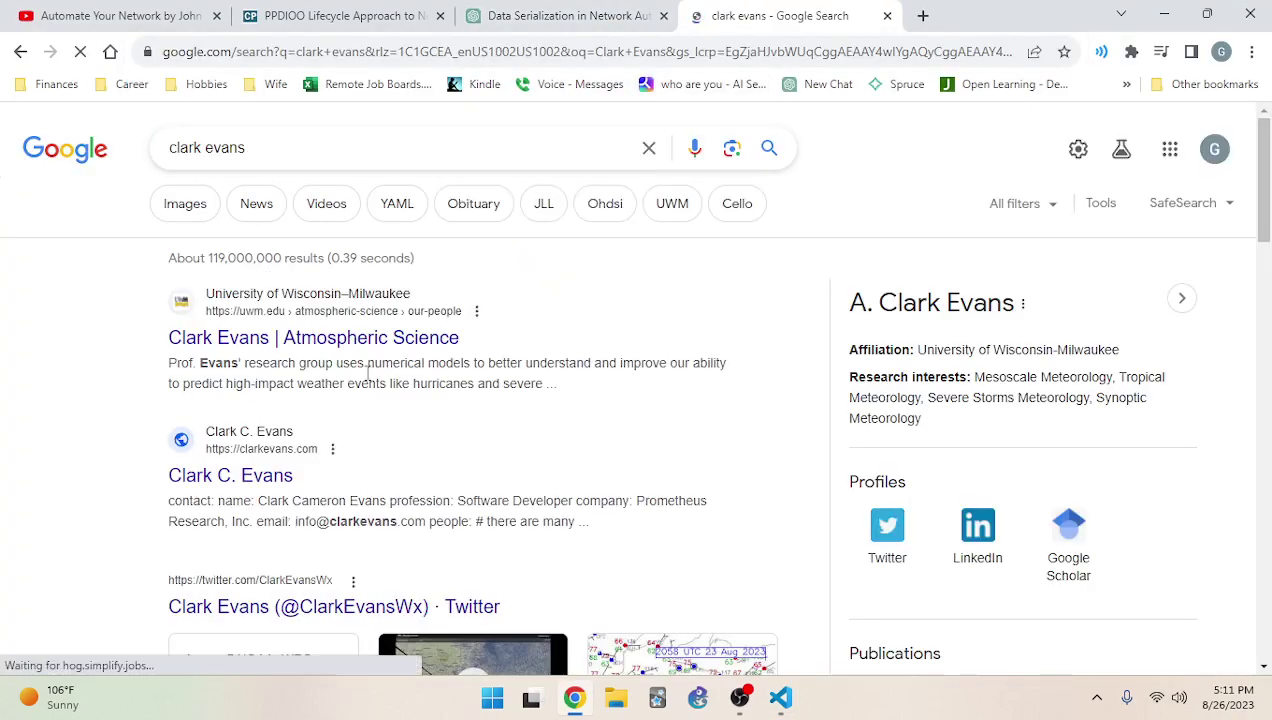
scroll(360, 368, down, 3)
scroll(355, 182, up, 3)
Refine the Google search by adding "yaml" and open the creator's personal website and LinkedIn profile in separate new tabs
click(322, 155)
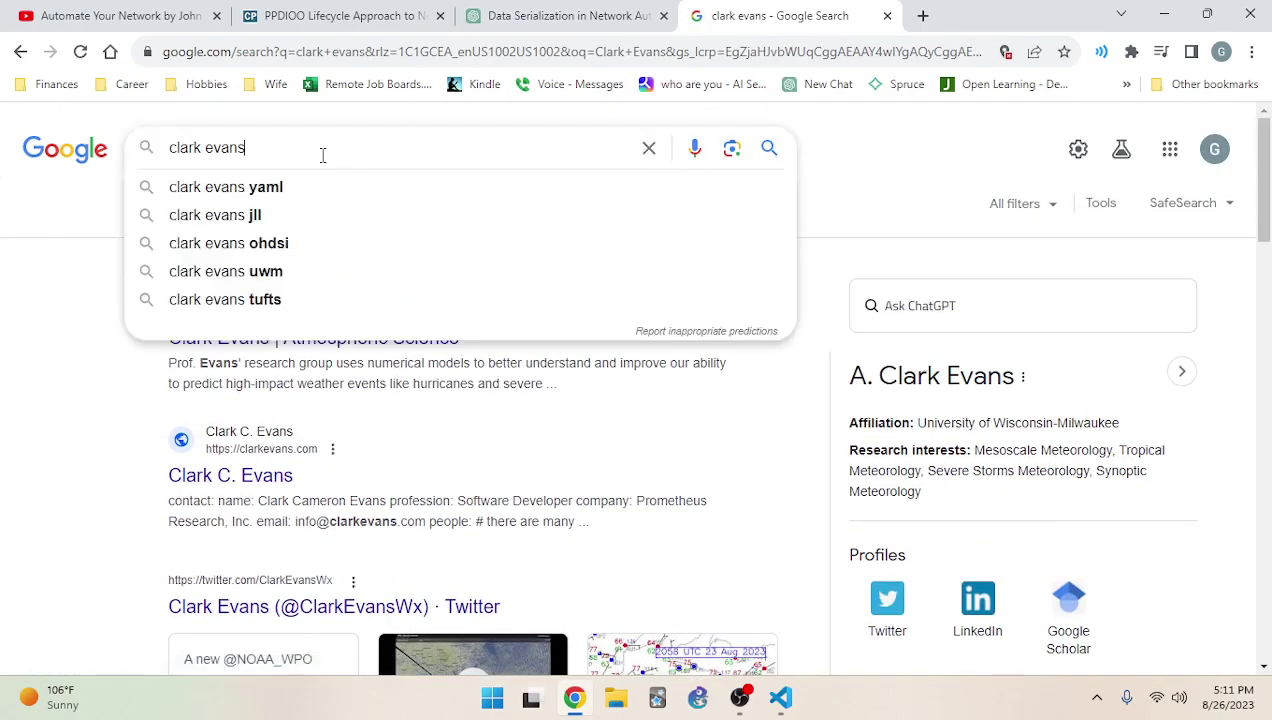
text(yaml)
key(Return)
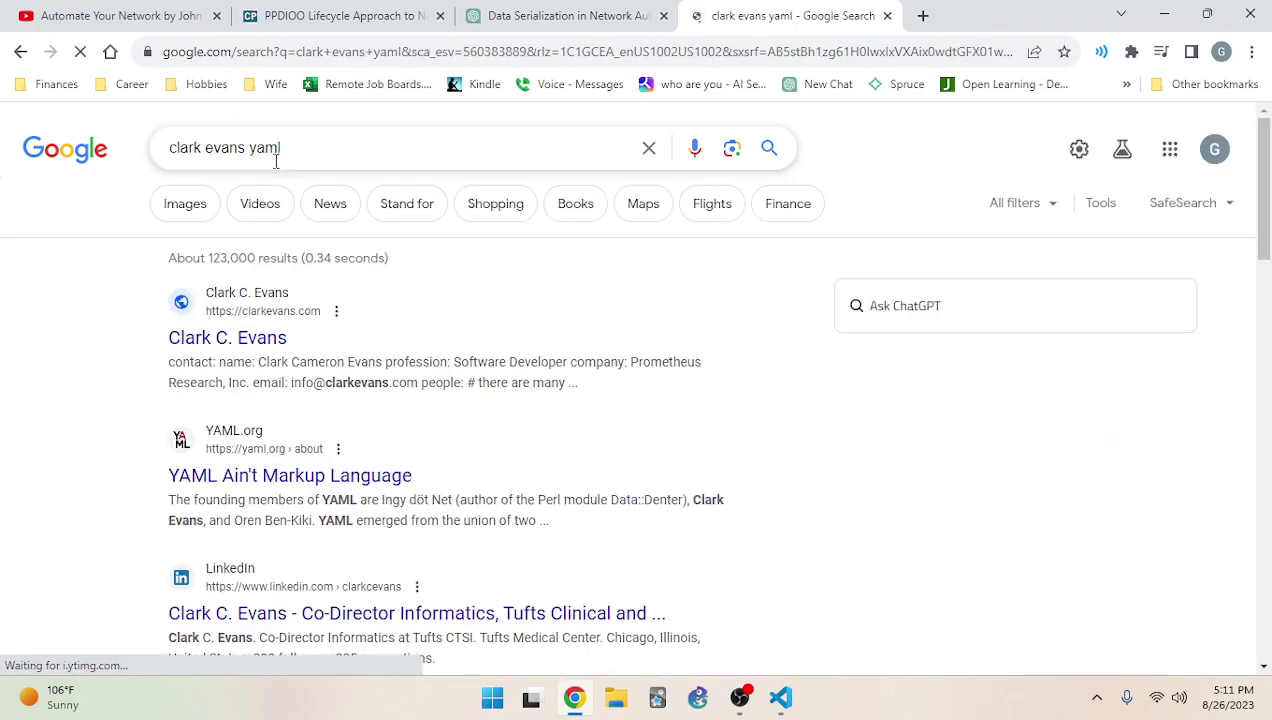
middle_click(201, 342)
scroll(463, 418, down, 2)
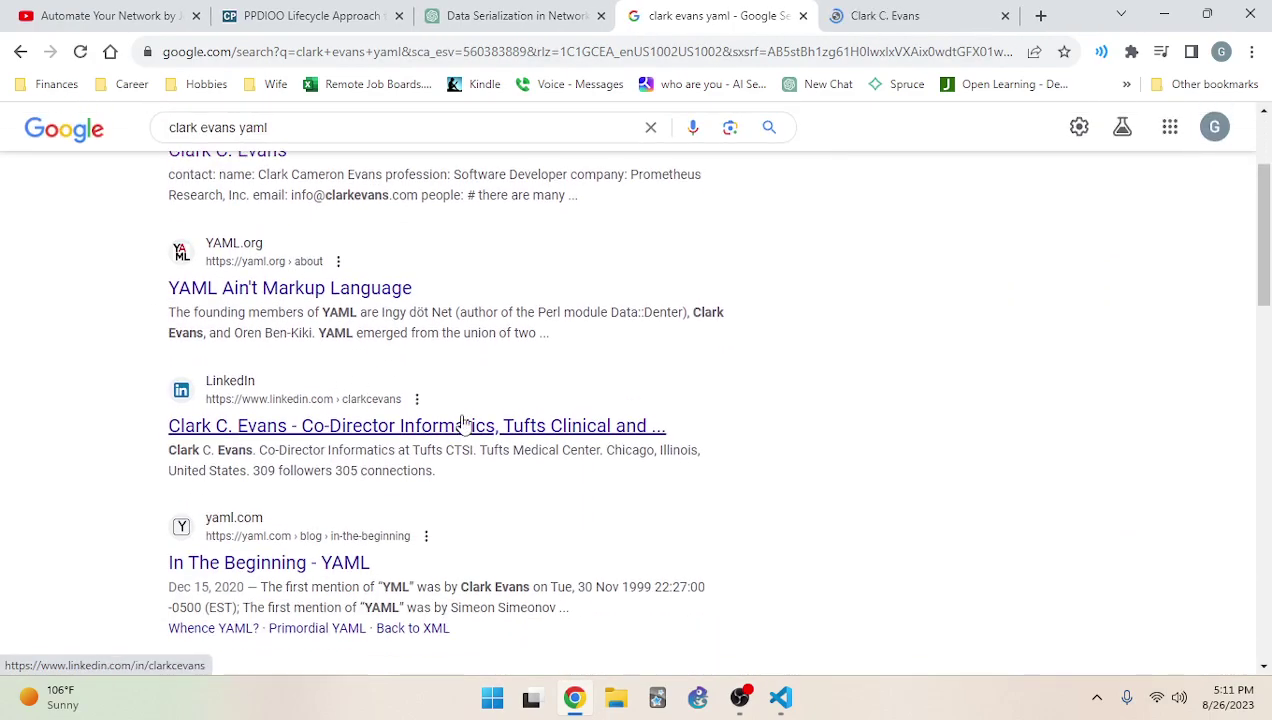
scroll(463, 418, down, 1)
middle_click(463, 335)
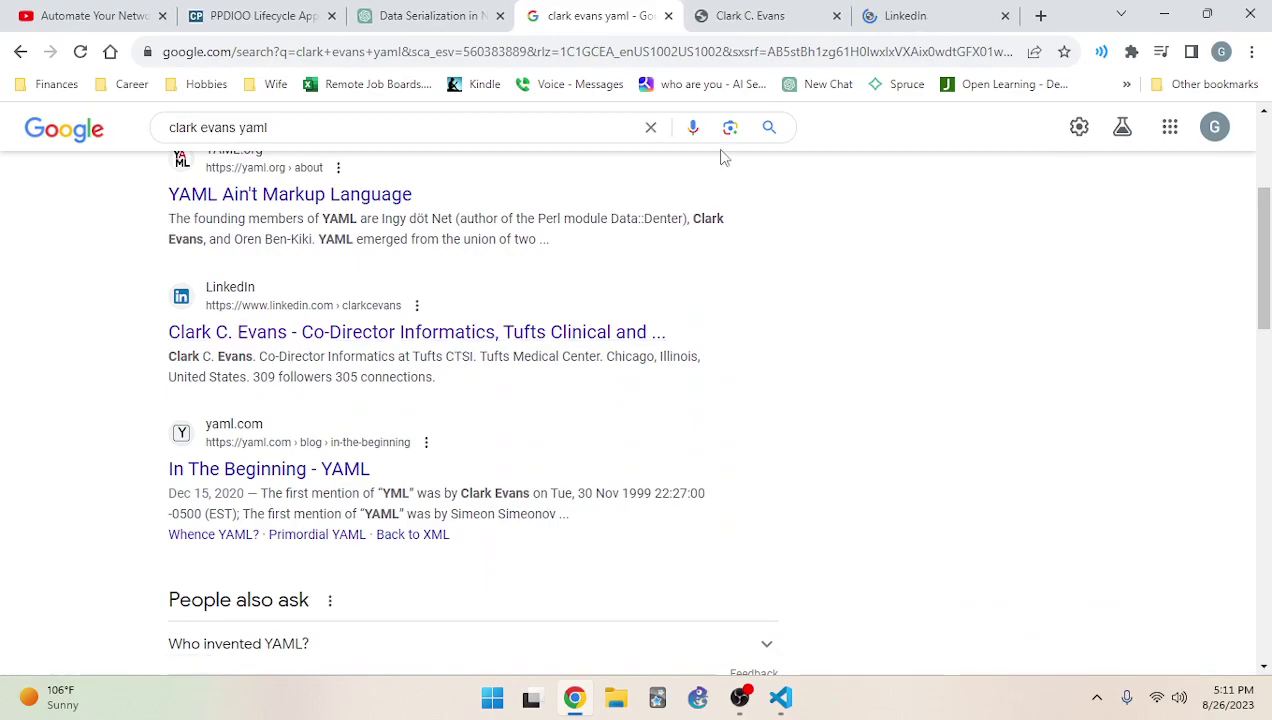
Look through the YAML creator's LinkedIn profile, covering Activity, Experience, Education, Skills, Recommendations and Interests
click(930, 15)
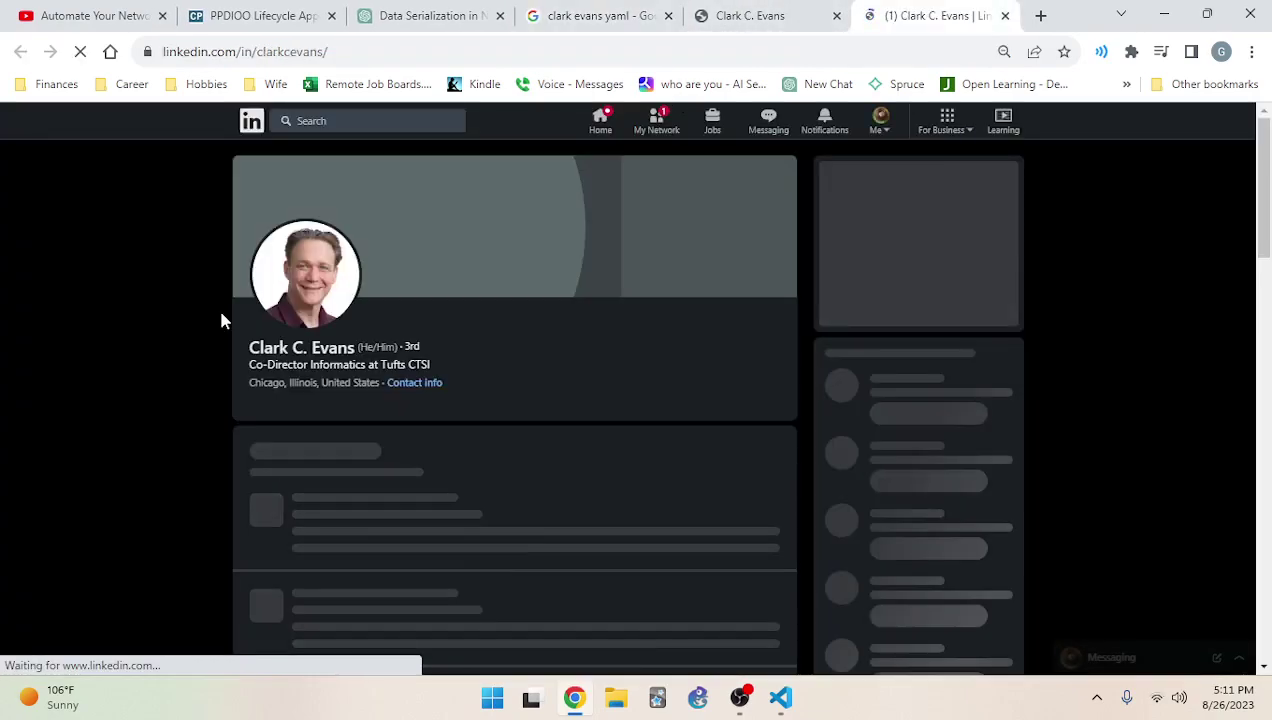
scroll(420, 280, down, 3)
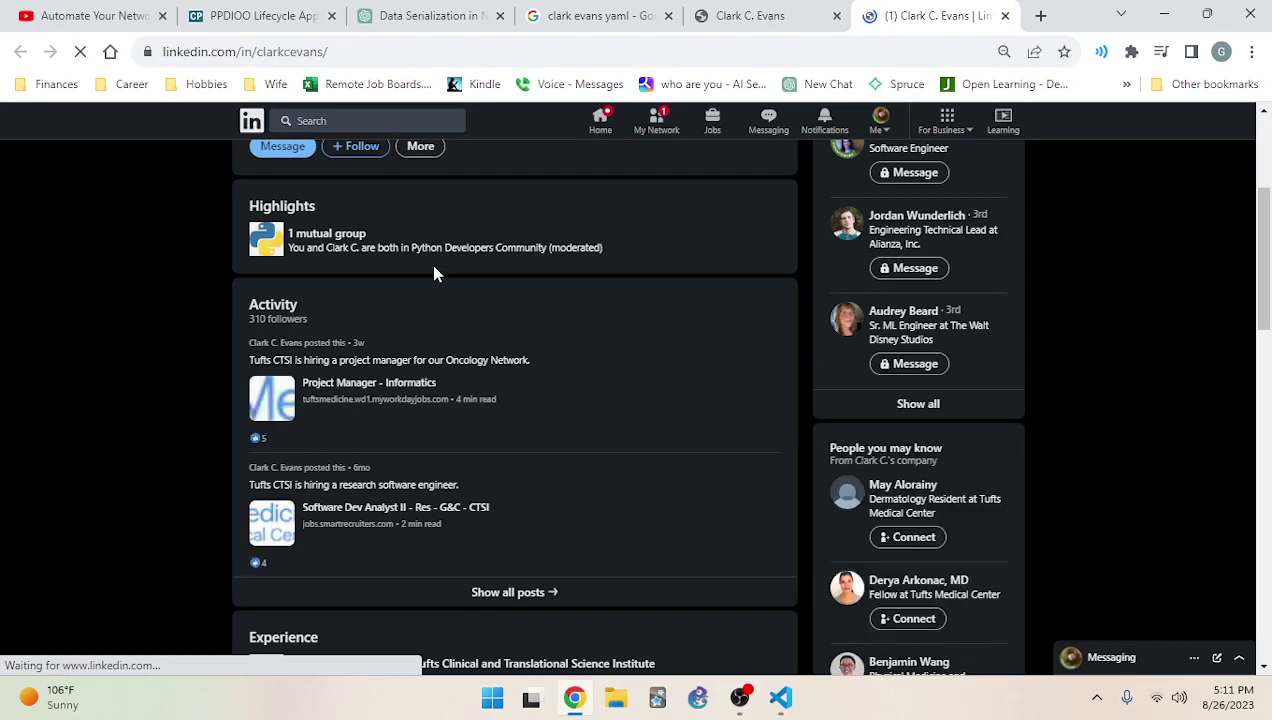
scroll(437, 270, down, 7)
scroll(375, 290, up, 4)
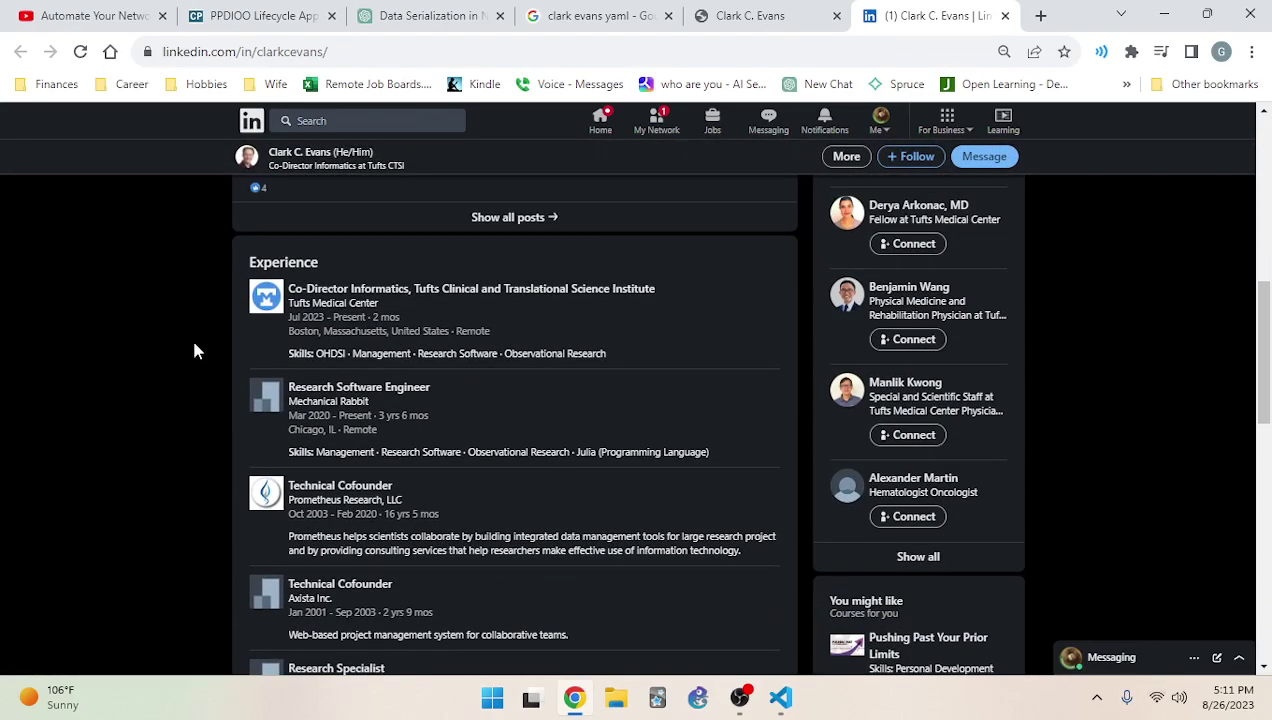
scroll(235, 350, down, 3)
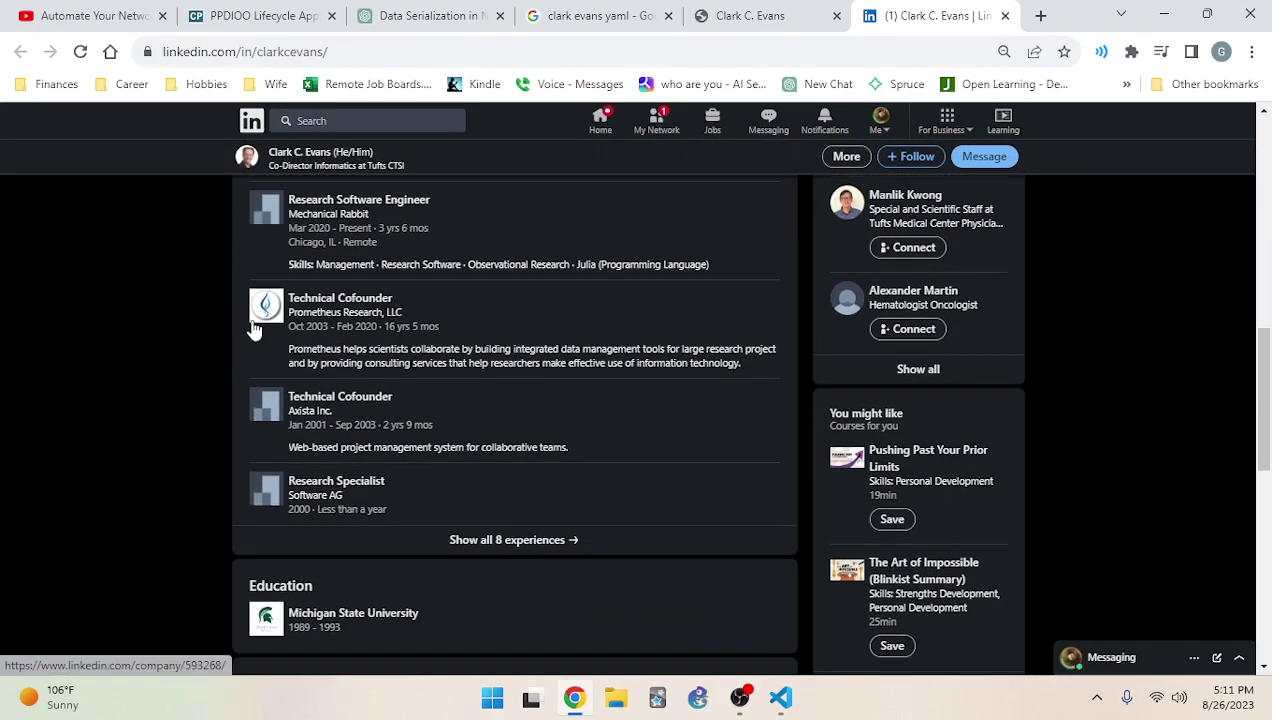
scroll(256, 323, down, 2)
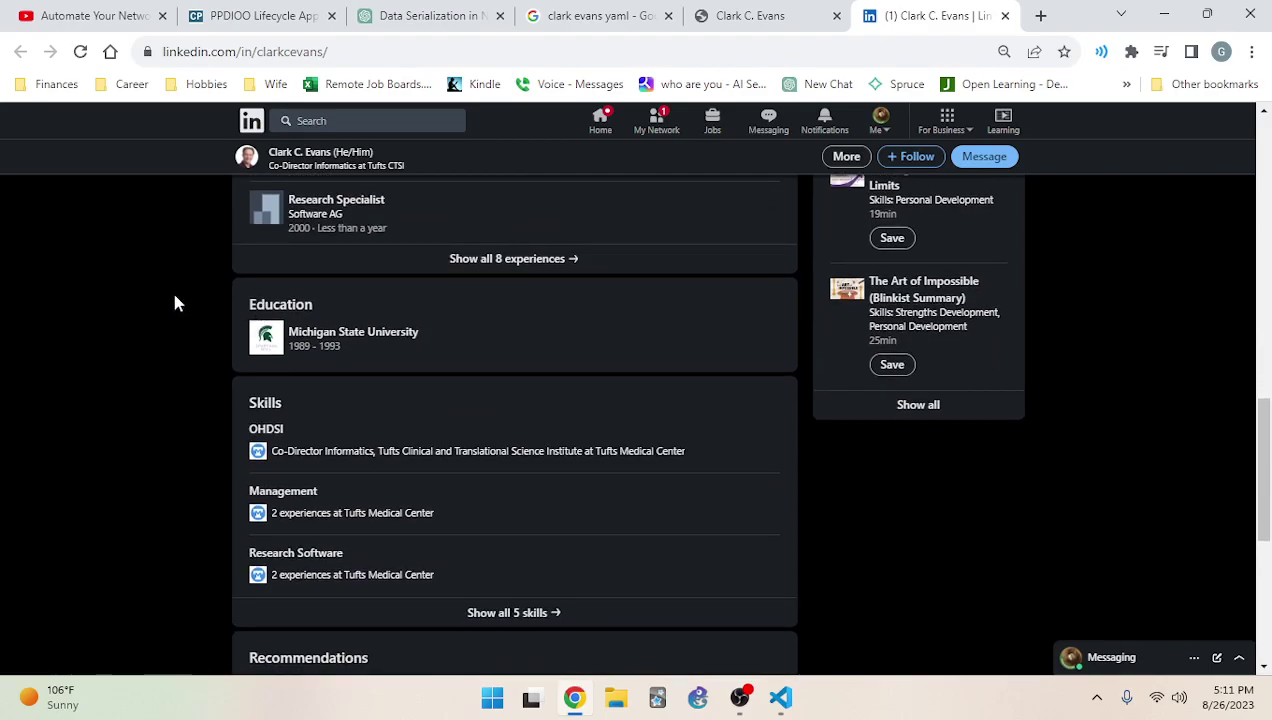
scroll(262, 300, down, 5)
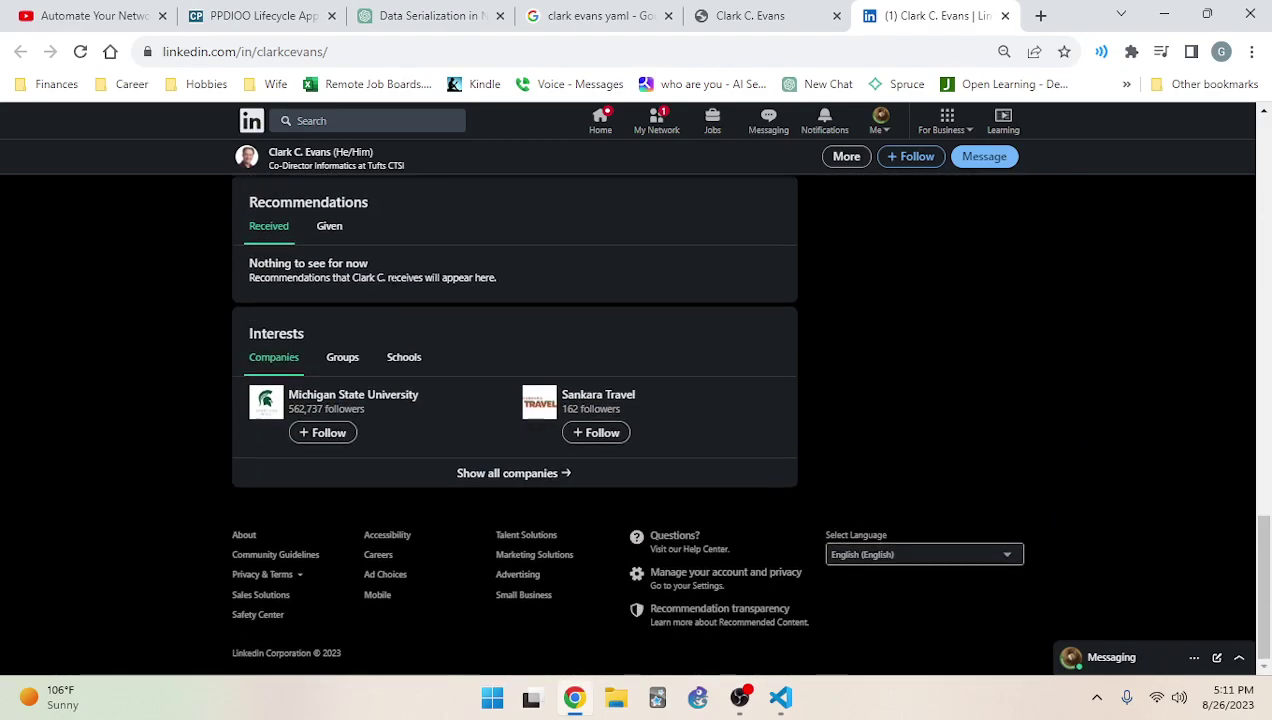
Glance at the YAML creator's personal website and return to the Experience section of the LinkedIn profile
click(812, 12)
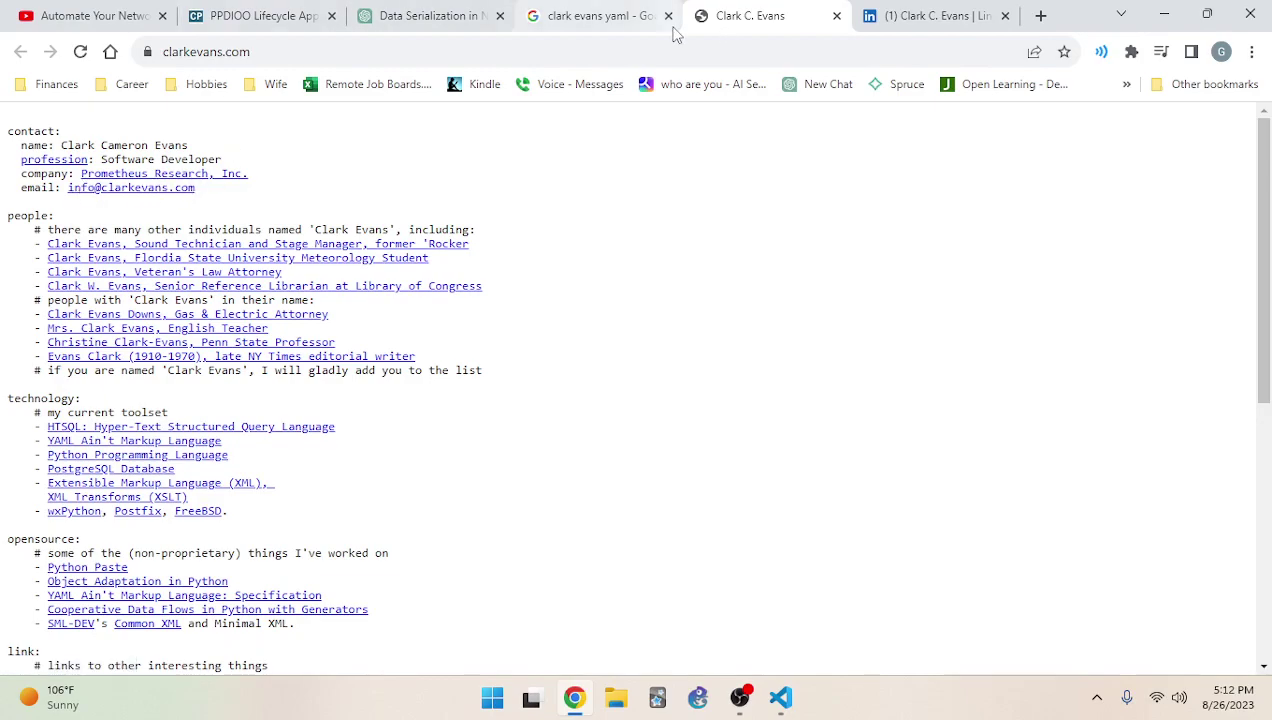
click(935, 15)
scroll(500, 480, up, 6)
scroll(378, 389, up, 6)
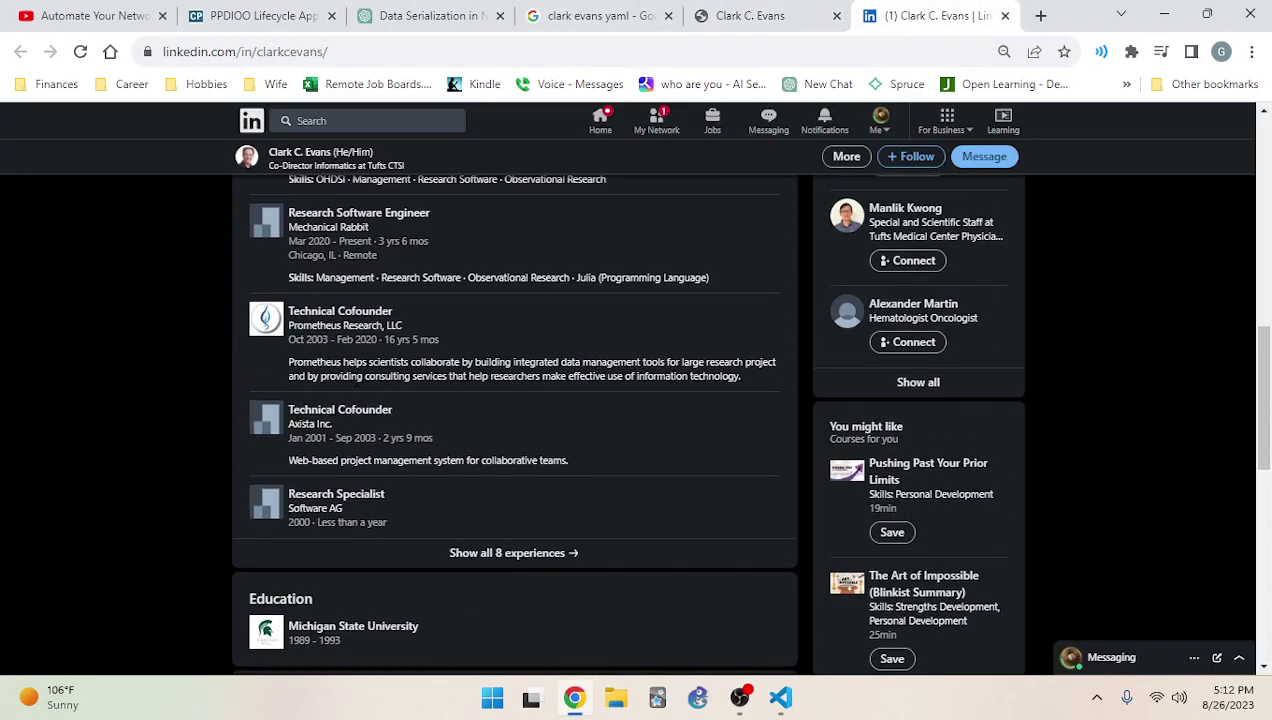
Open the full list of the YAML creator's LinkedIn experiences, read through it, and return to the main profile
scroll(389, 469, down, 3)
scroll(404, 477, down, 2)
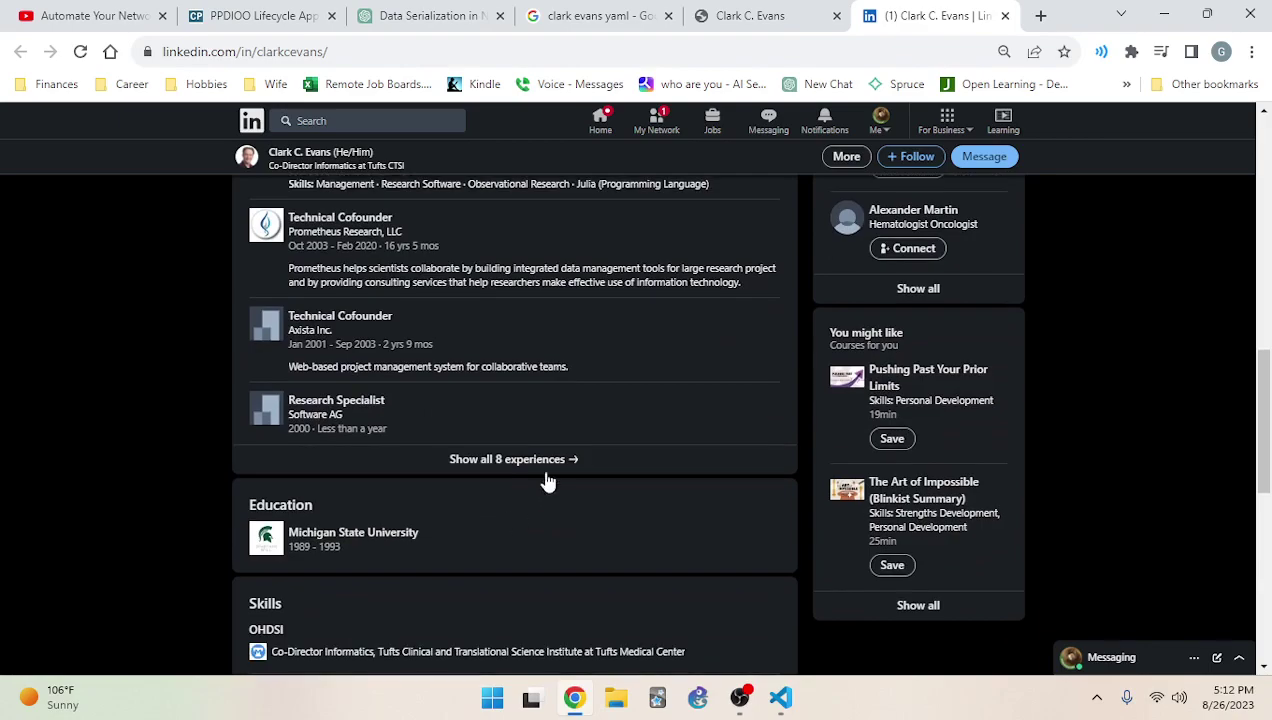
click(545, 458)
scroll(414, 375, down, 3)
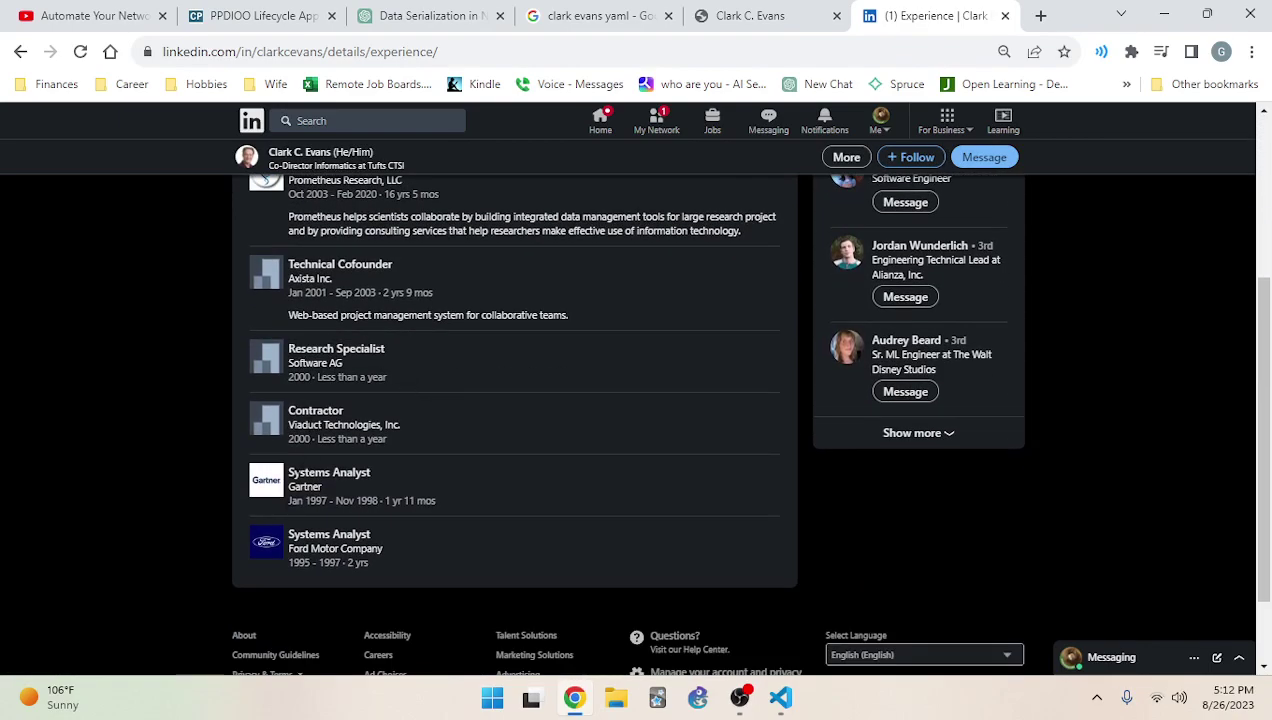
scroll(307, 432, up, 1)
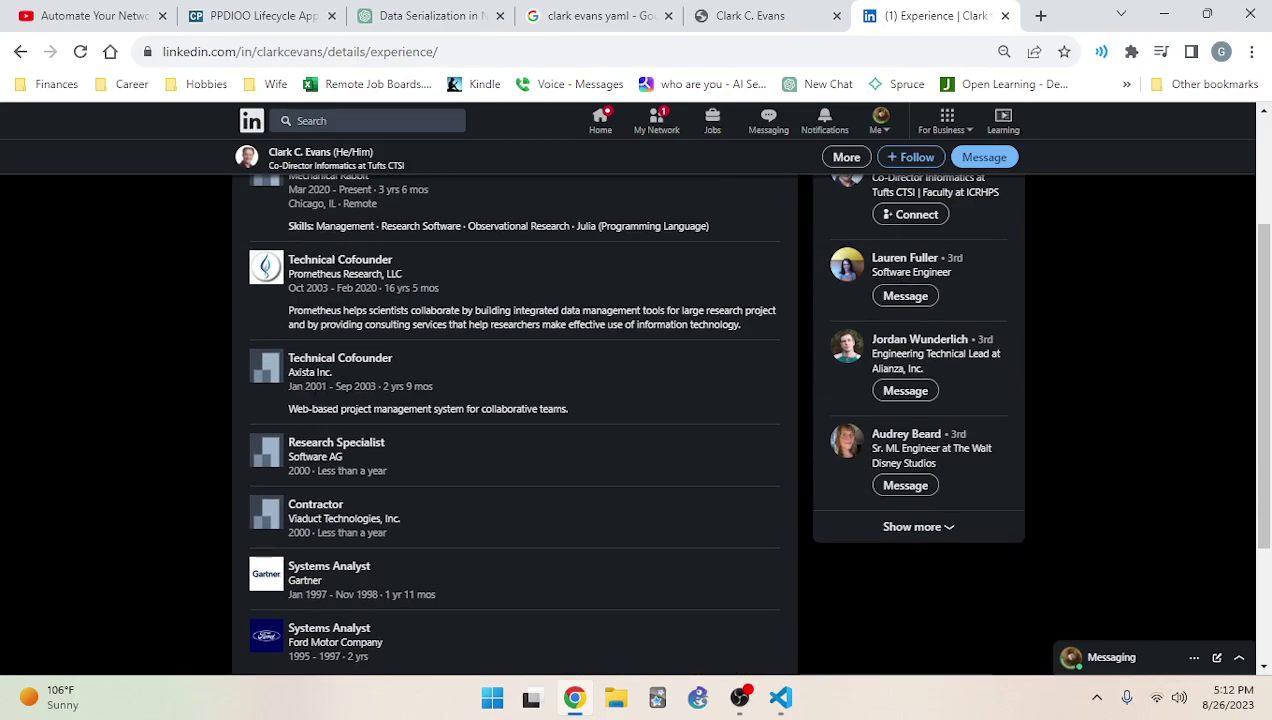
double_click(311, 259)
scroll(311, 262, up, 2)
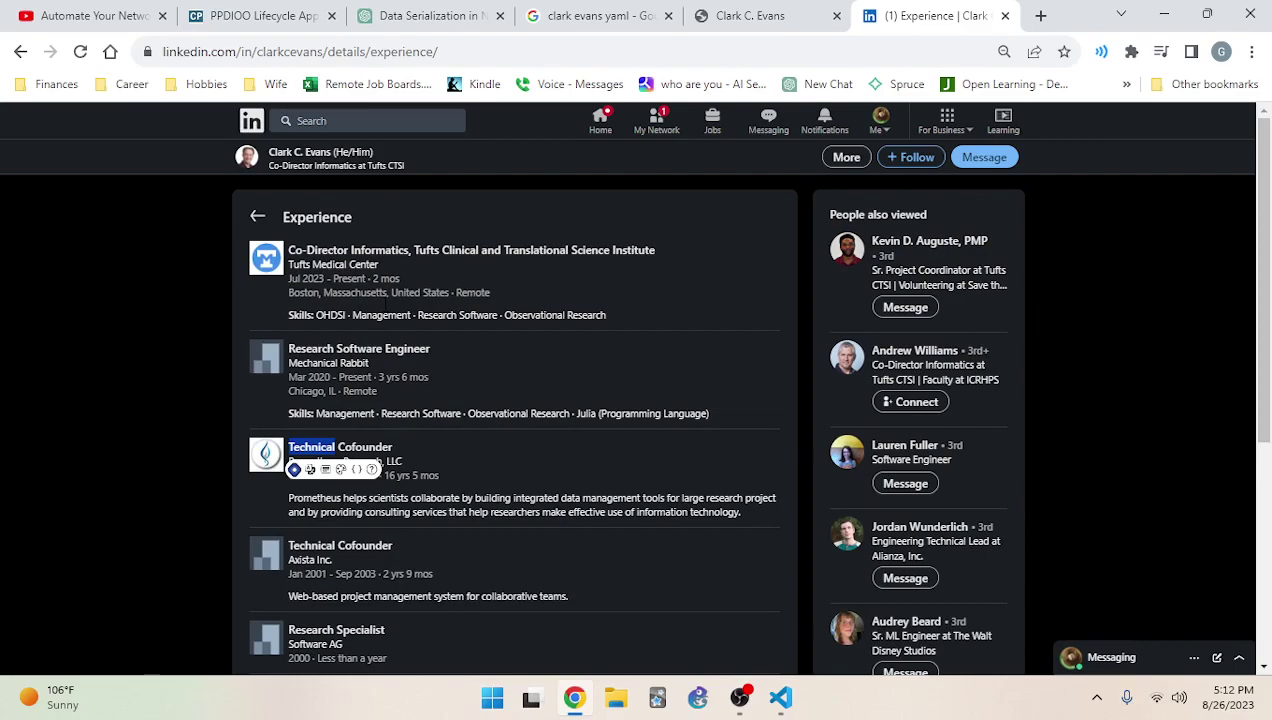
click(257, 216)
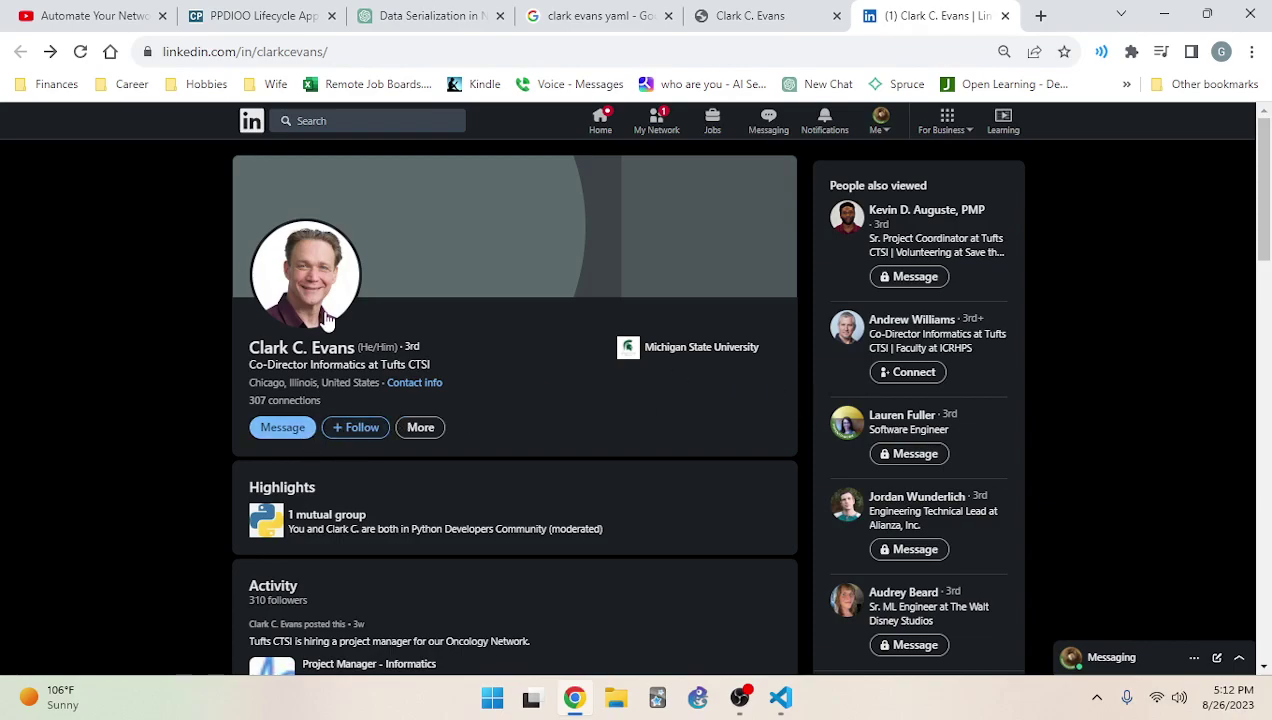
Skim the Activity and Experience sections of the YAML creator's LinkedIn profile and follow the creator
scroll(368, 480, down, 3)
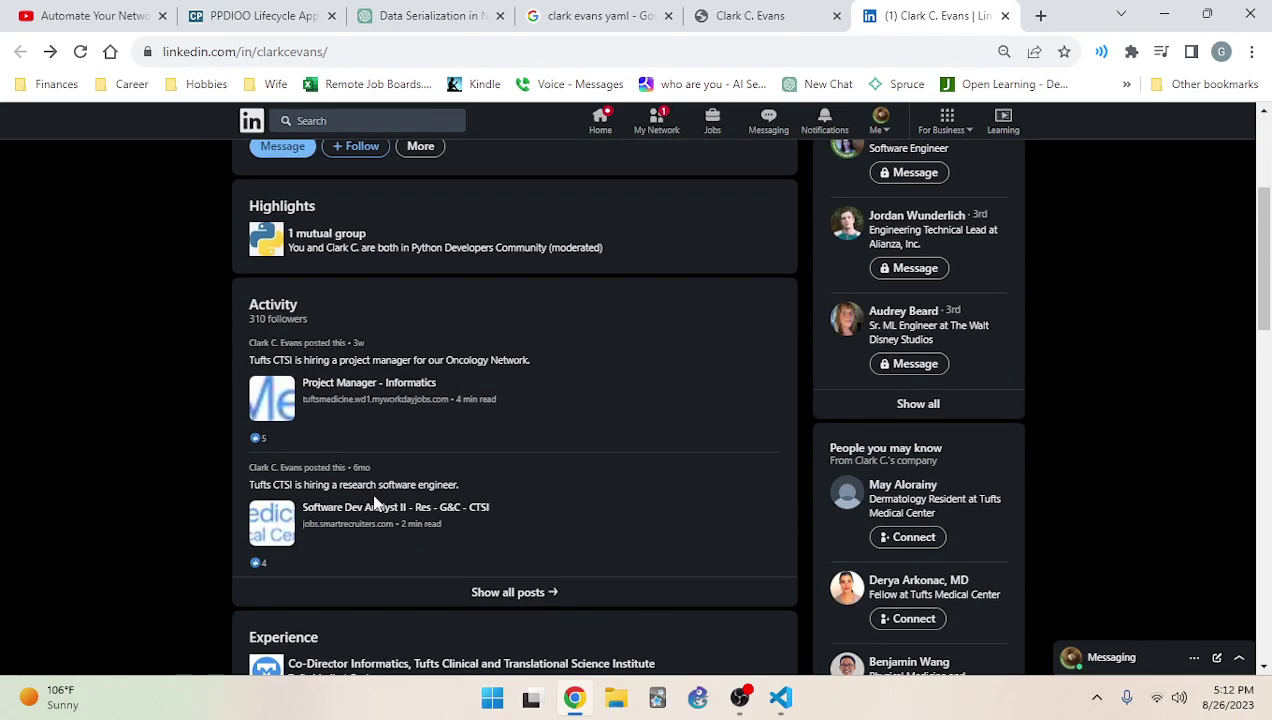
scroll(410, 455, up, 2)
scroll(354, 417, down, 3)
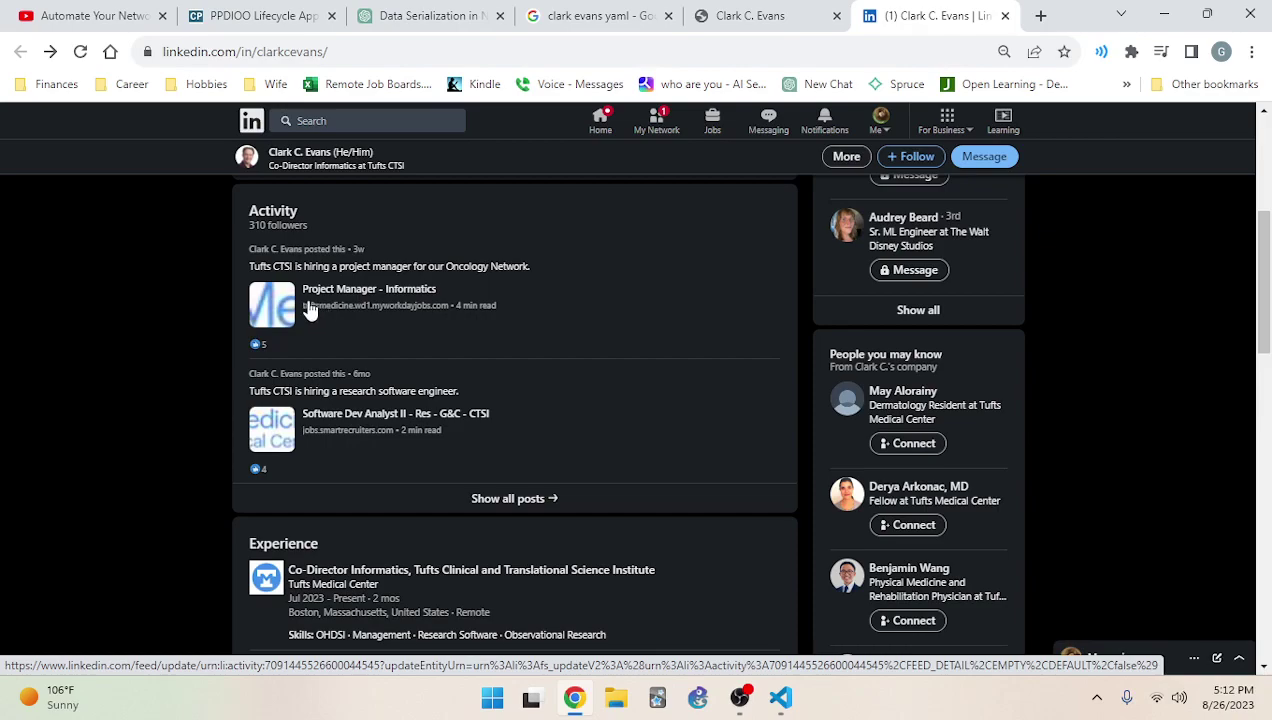
scroll(340, 400, down, 2)
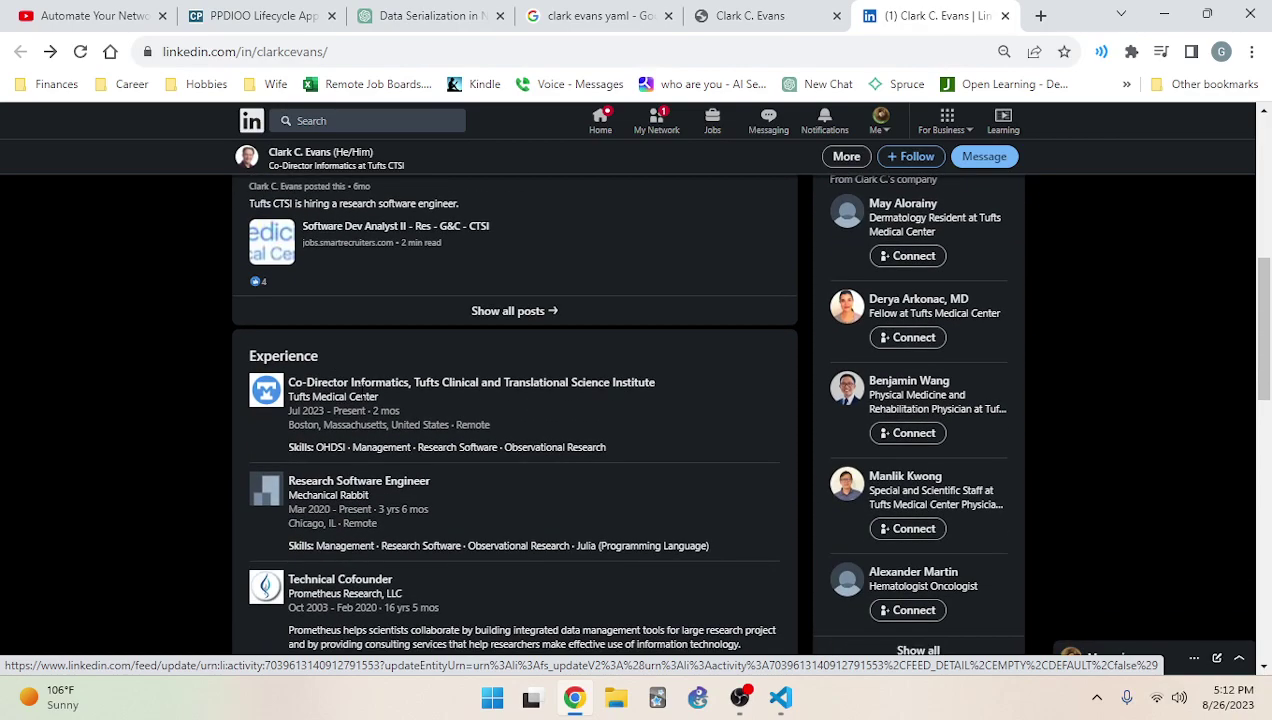
scroll(370, 399, up, 8)
click(334, 434)
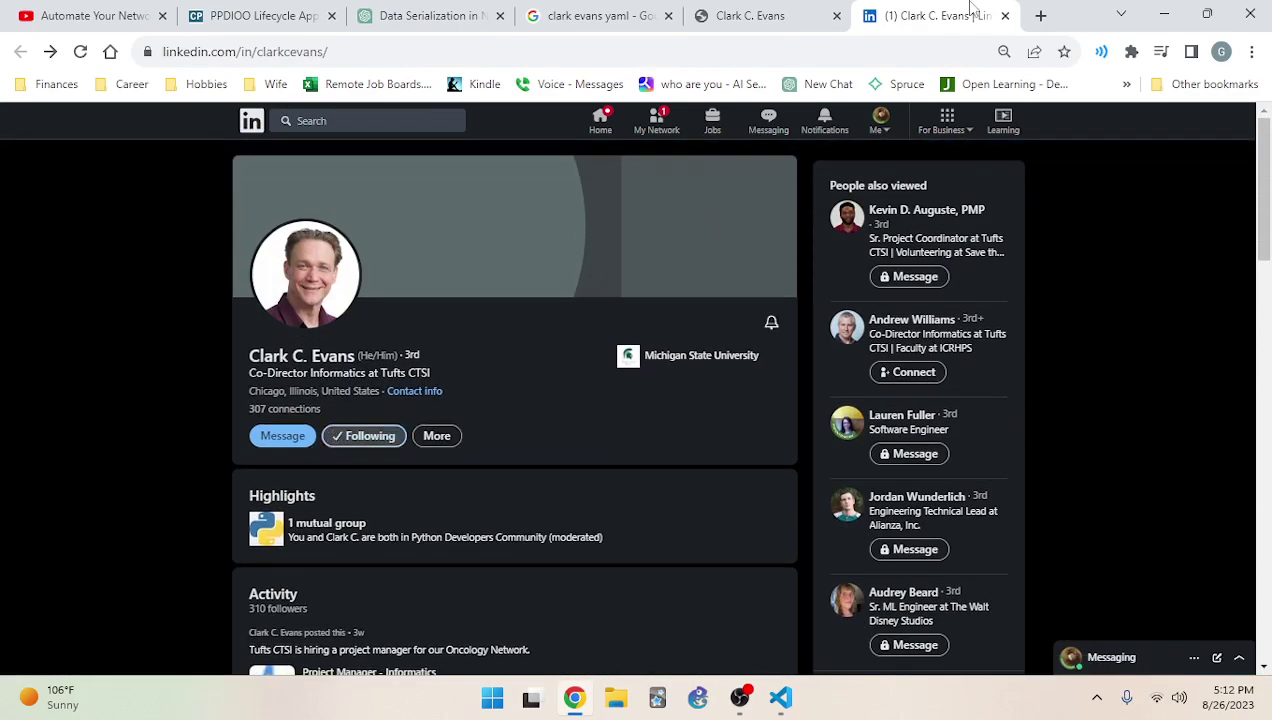
Switch to Visual Studio Code and copy the first co-designer's name from the book's YAML section
click(795, 8)
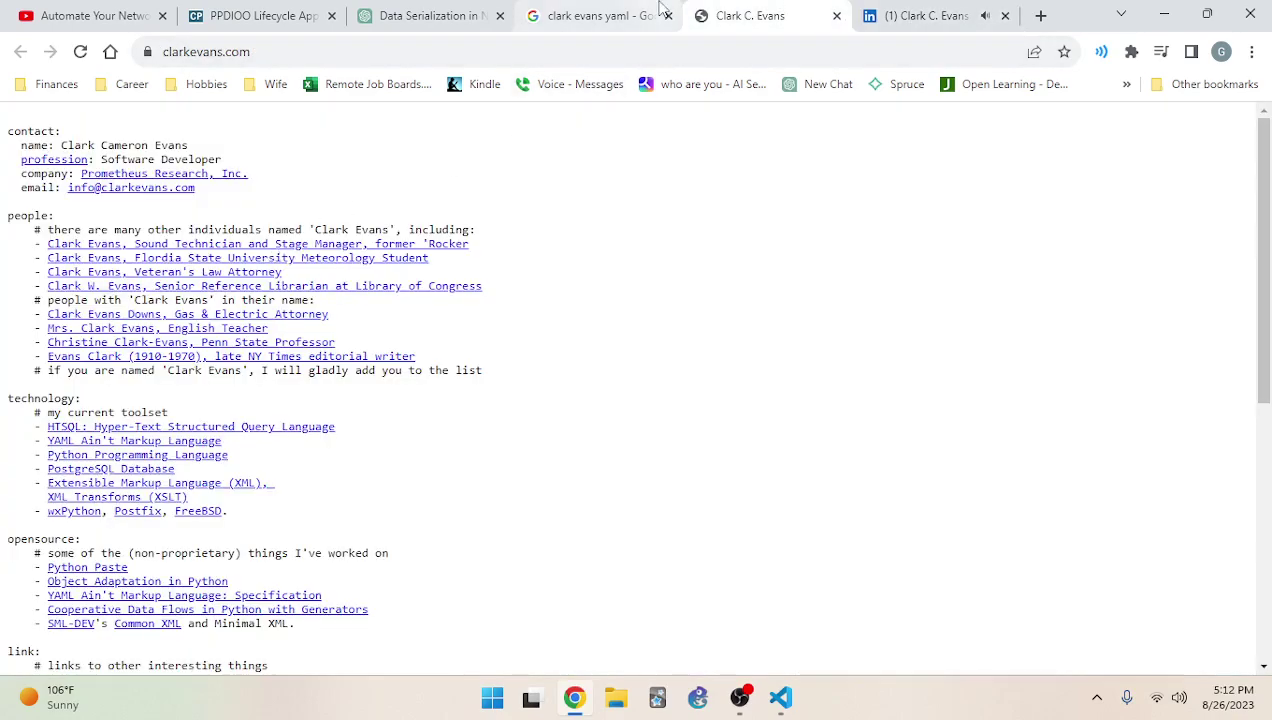
click(781, 697)
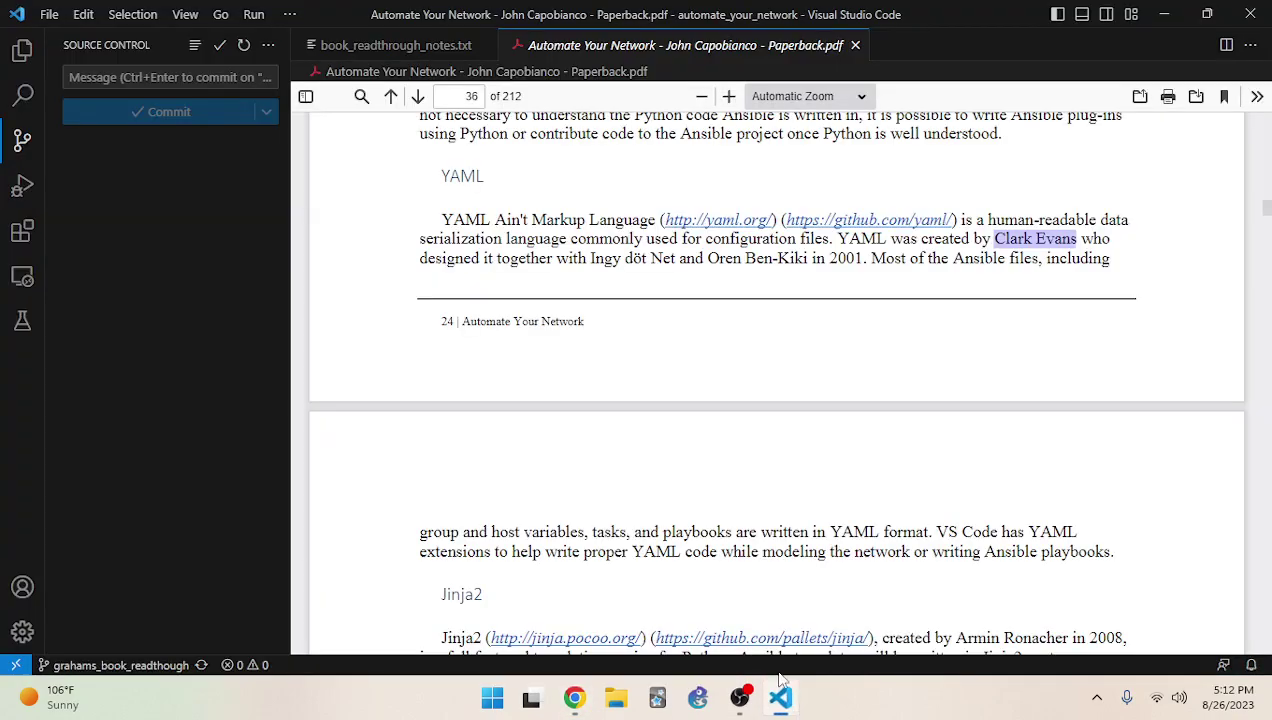
drag(676, 259, 590, 258)
key(ctrl+c)
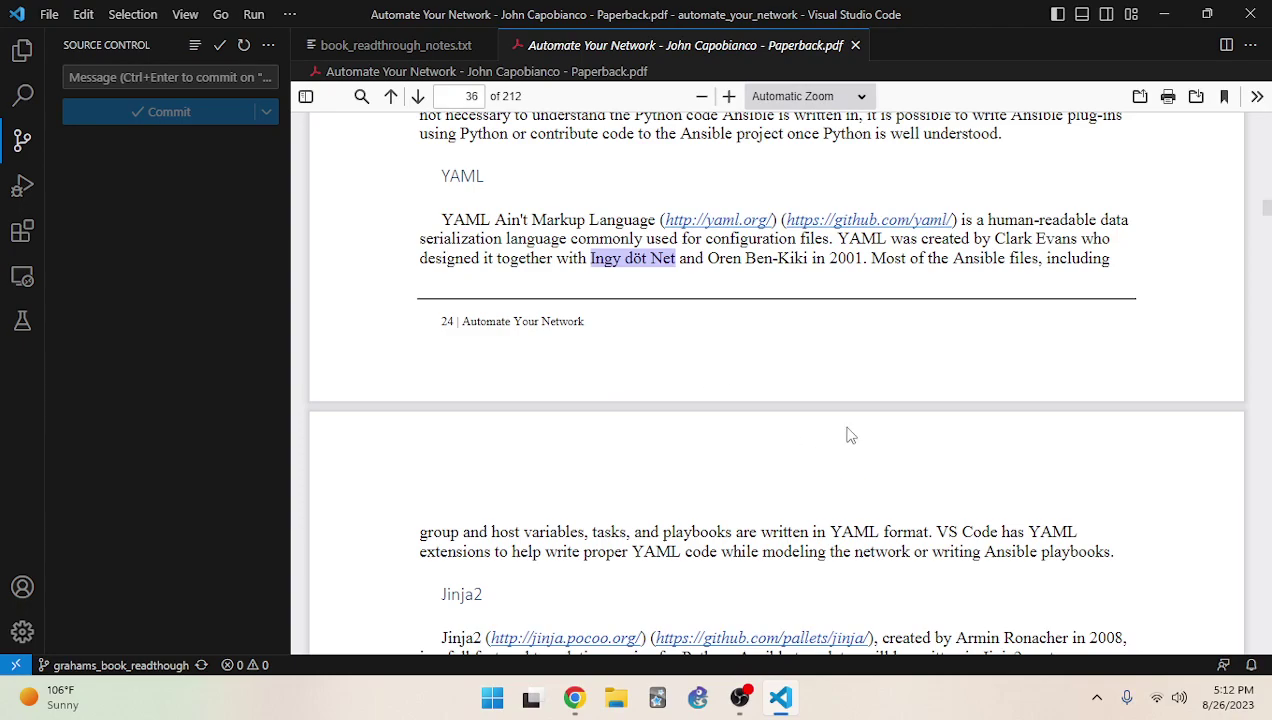
Switch to Chrome, search LinkedIn for the copied co-designer's name, and open the matching profile
click(584, 700)
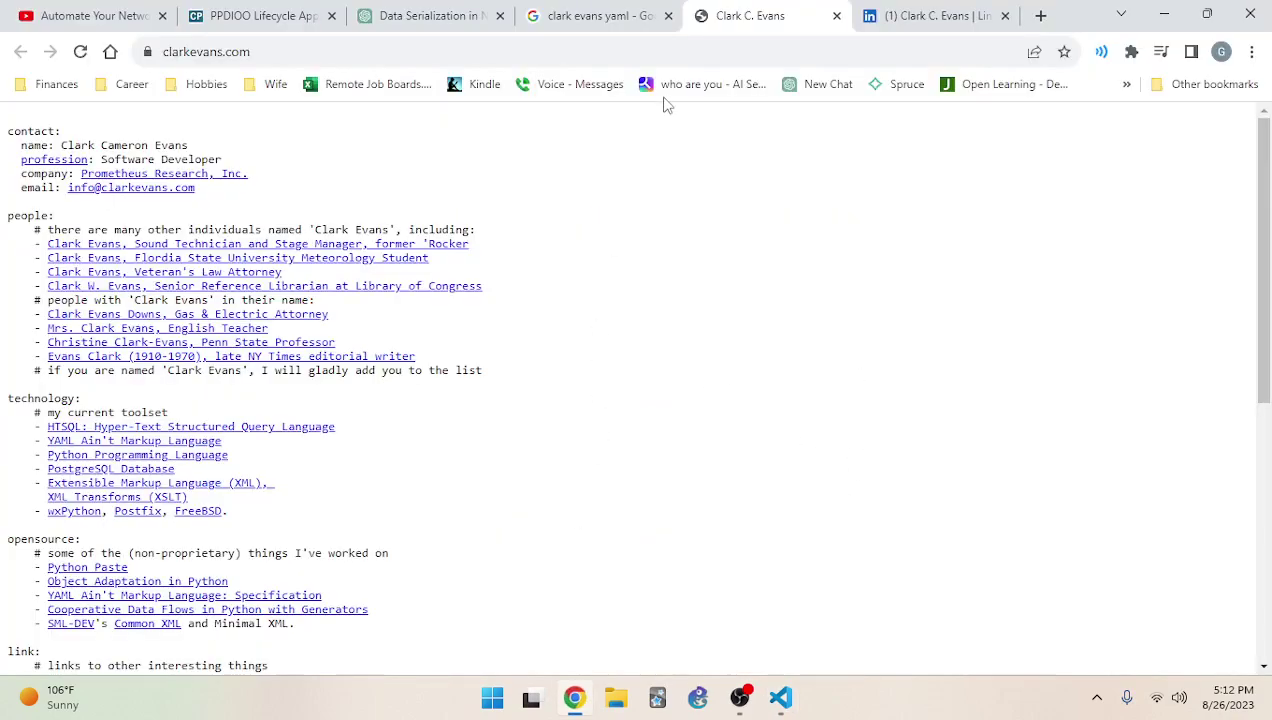
click(884, 15)
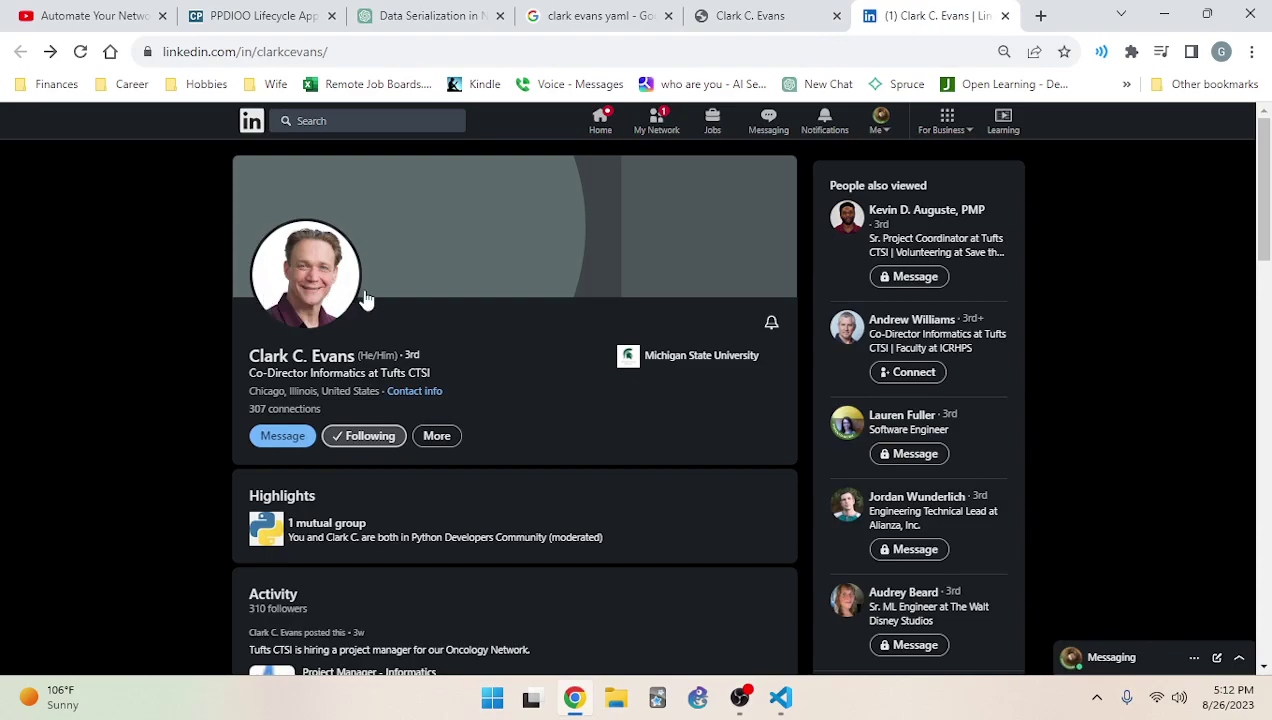
click(393, 52)
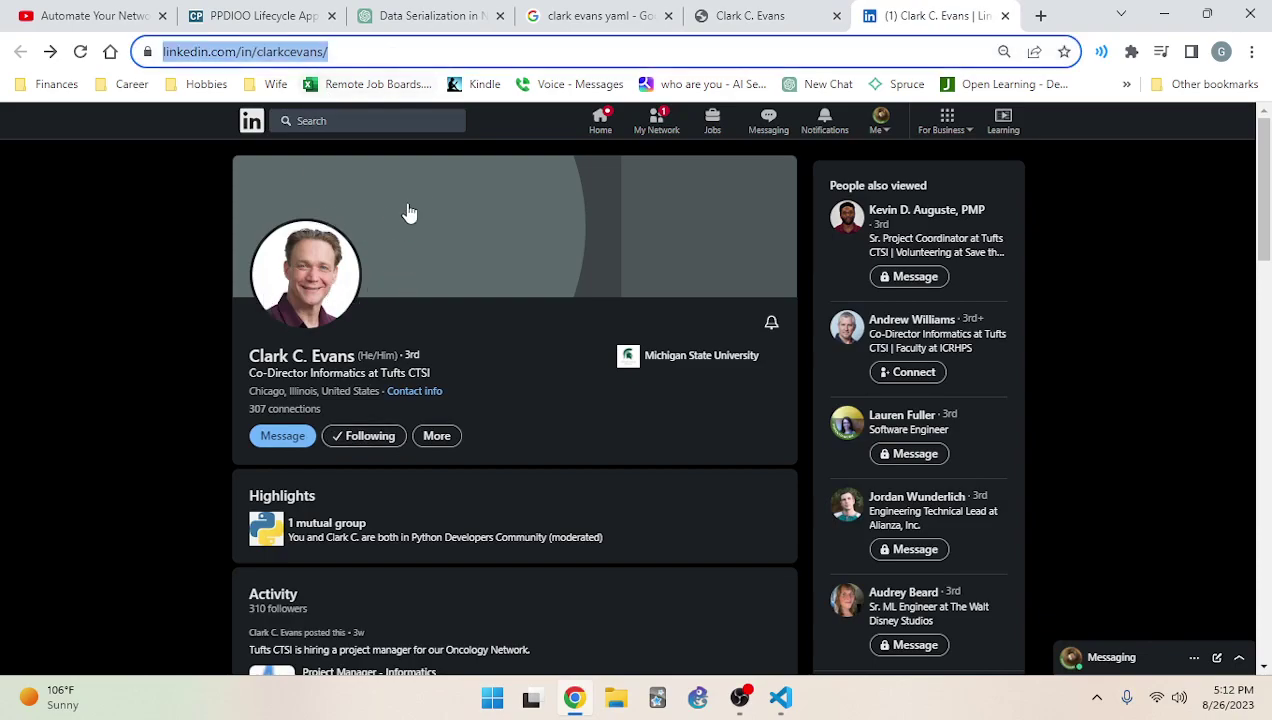
click(342, 121)
key(ctrl+v)
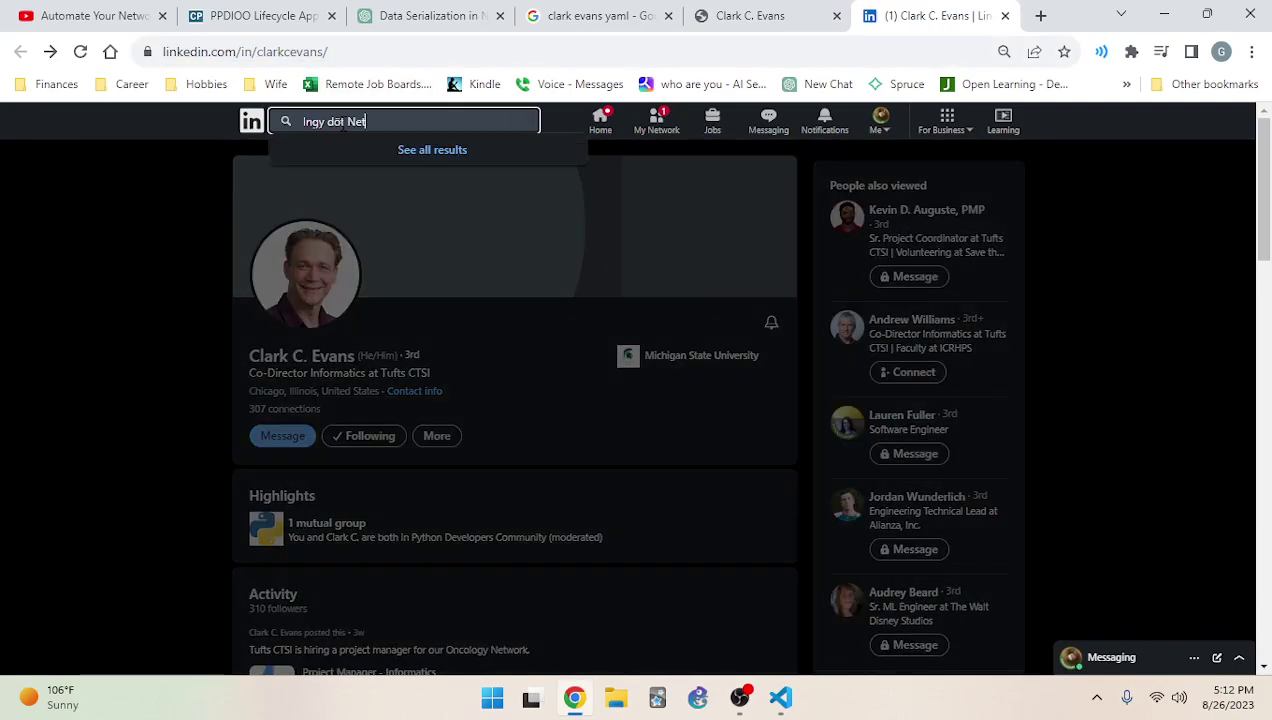
key(Return)
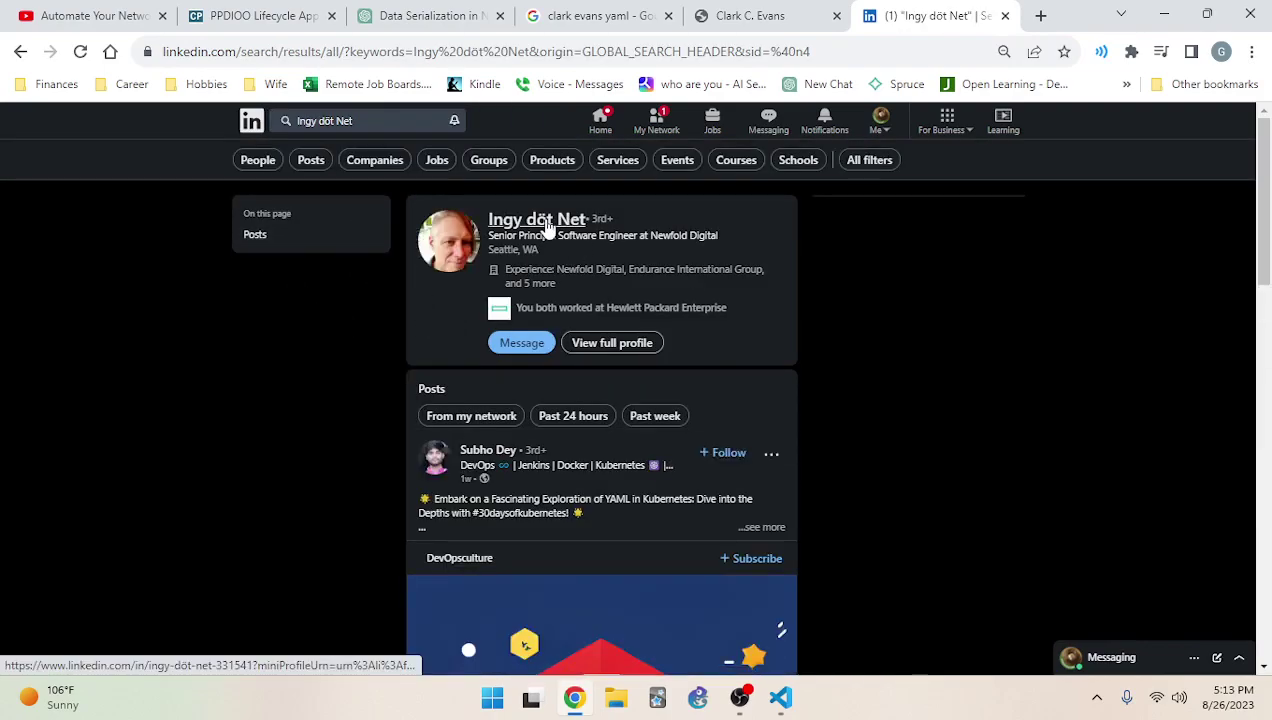
click(552, 222)
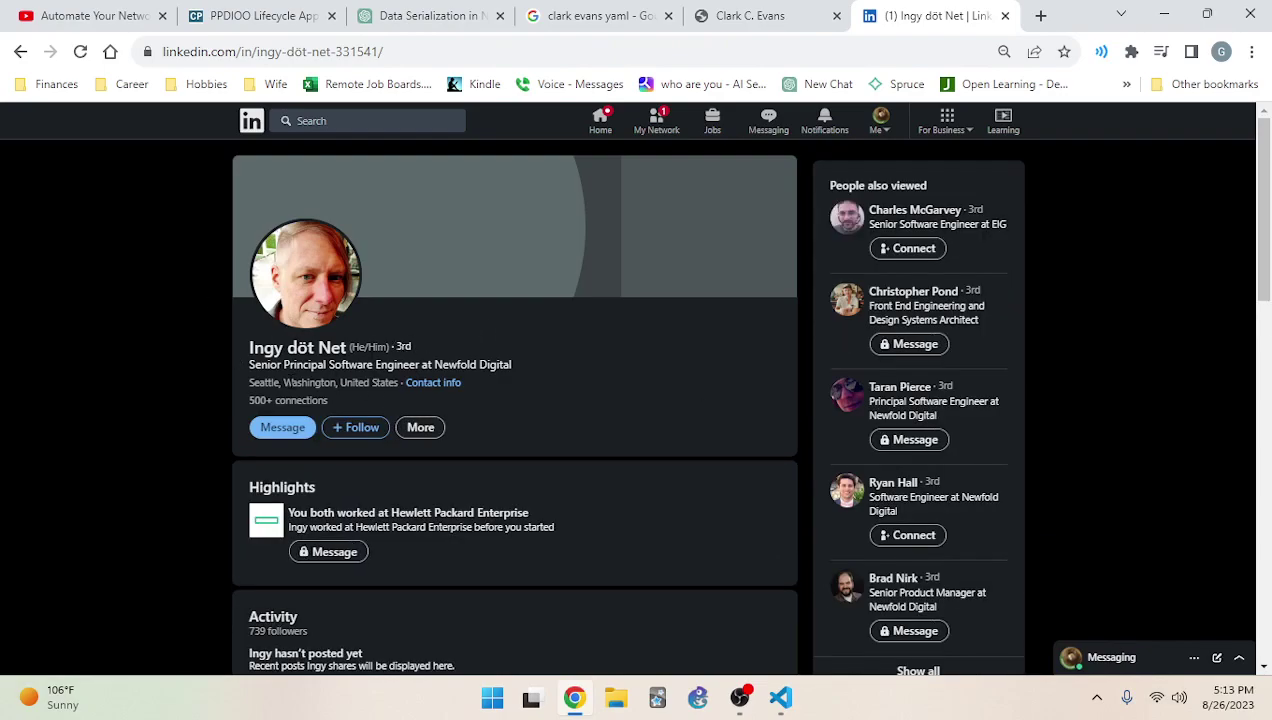
Read the first co-designer's Experience section, including the full experience list, and return to the main profile
scroll(335, 405, down, 5)
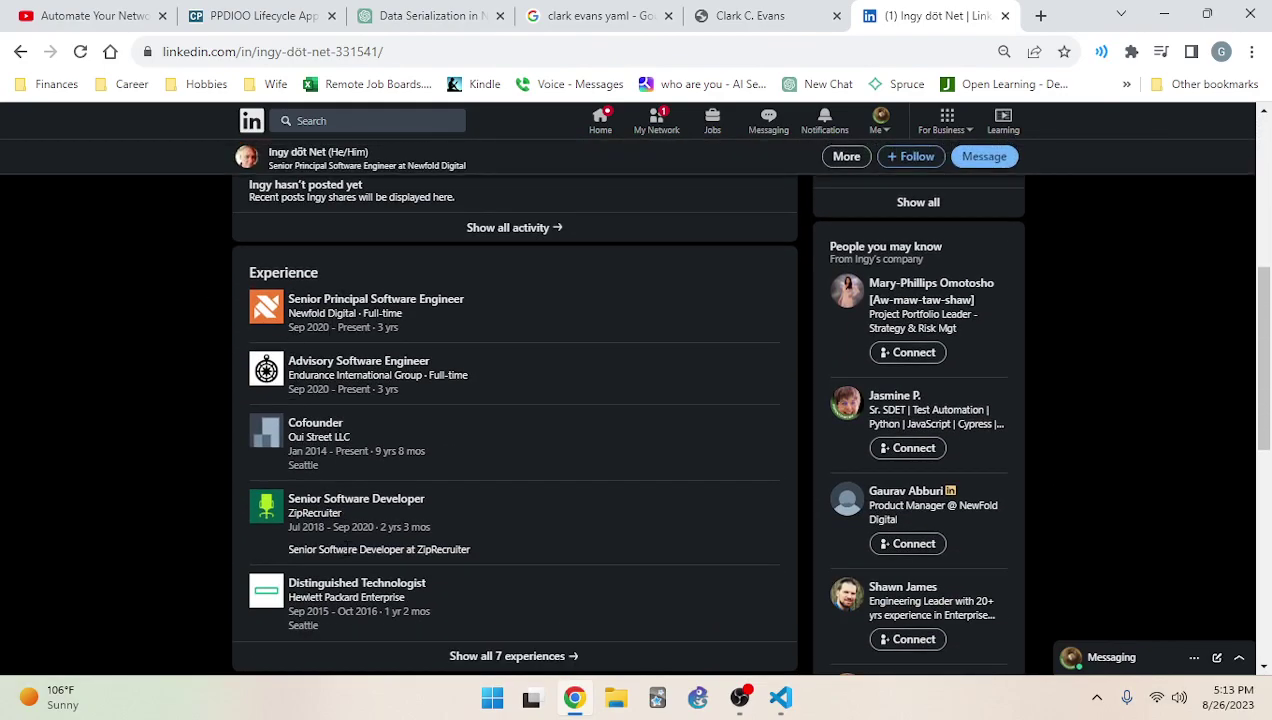
scroll(381, 577, down, 1)
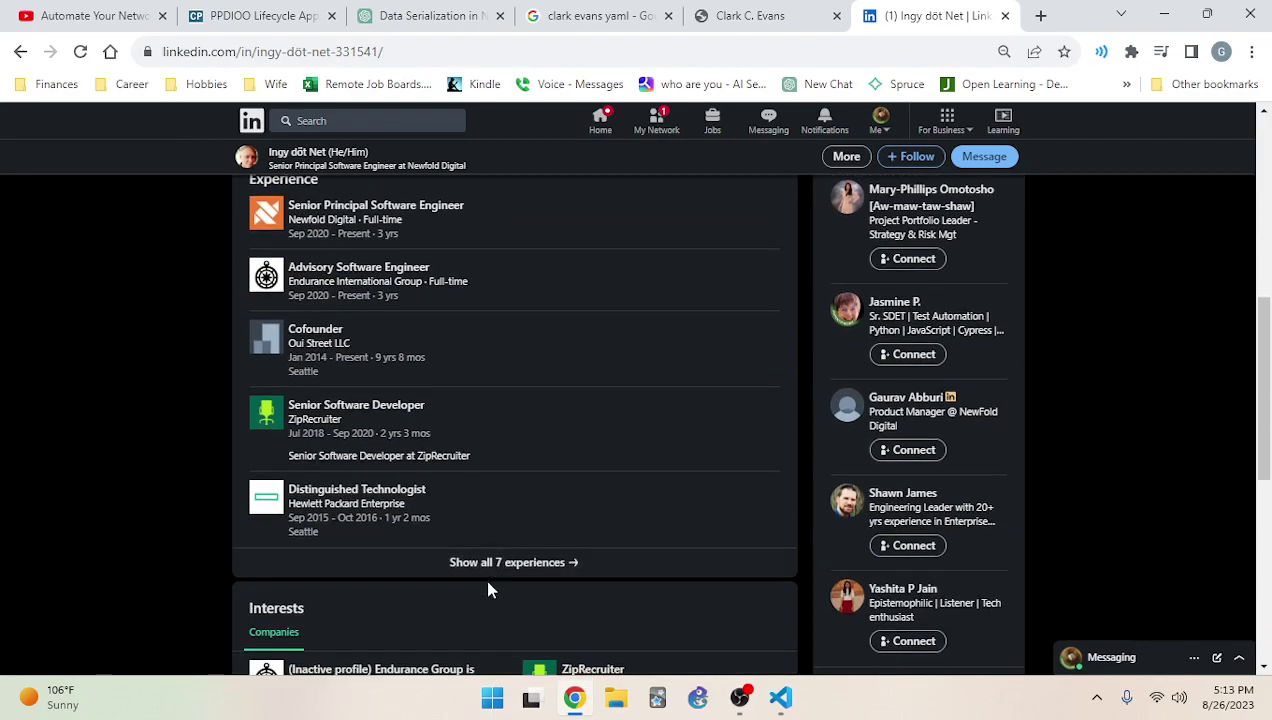
click(500, 570)
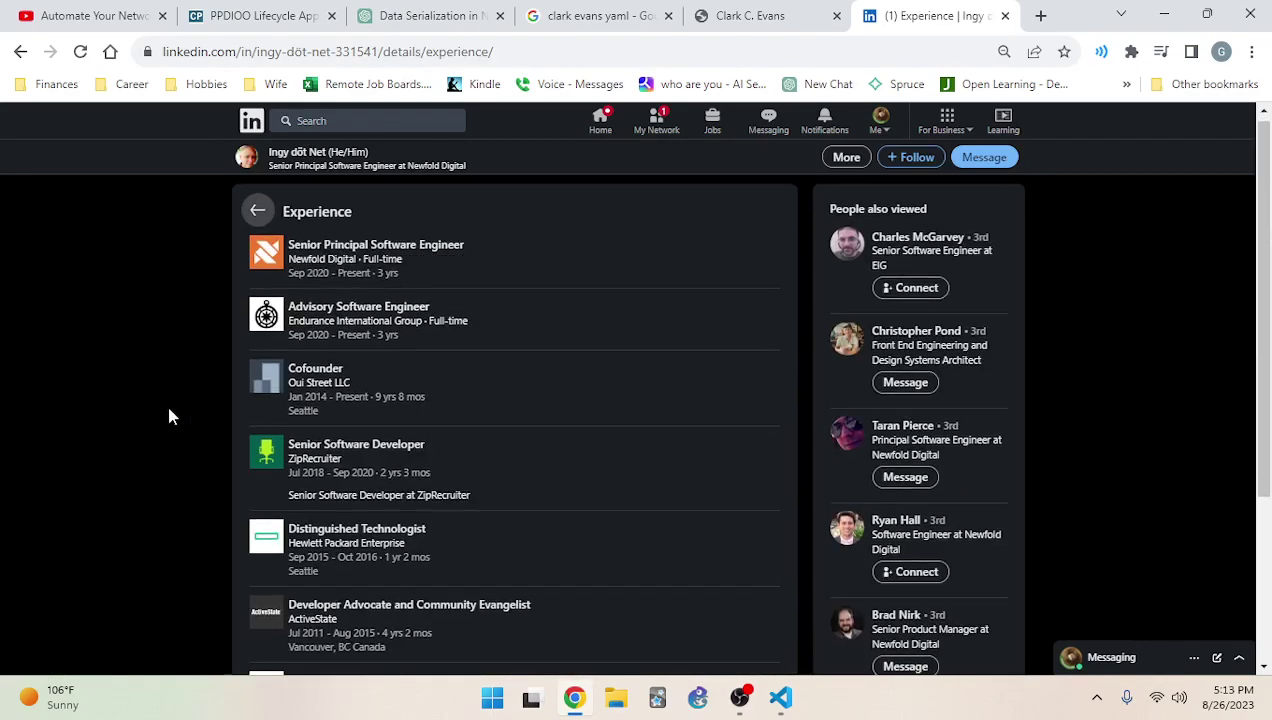
scroll(190, 405, down, 2)
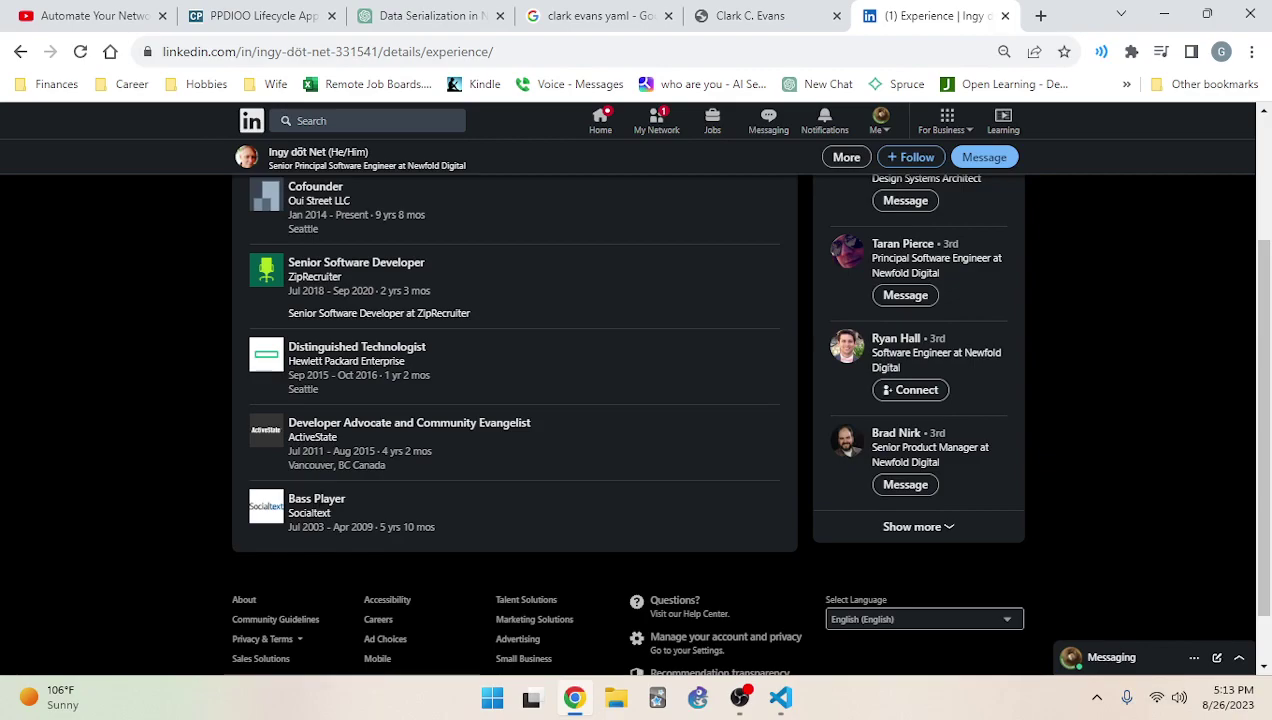
scroll(515, 420, up, 2)
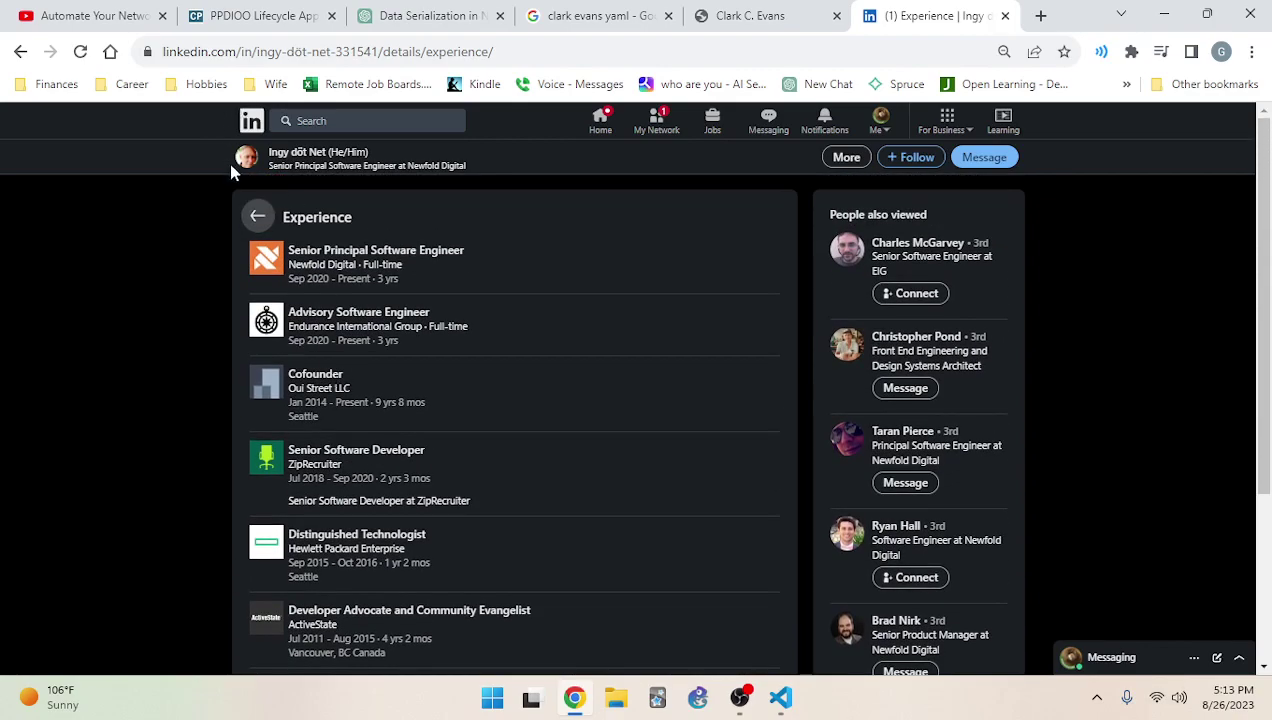
click(257, 216)
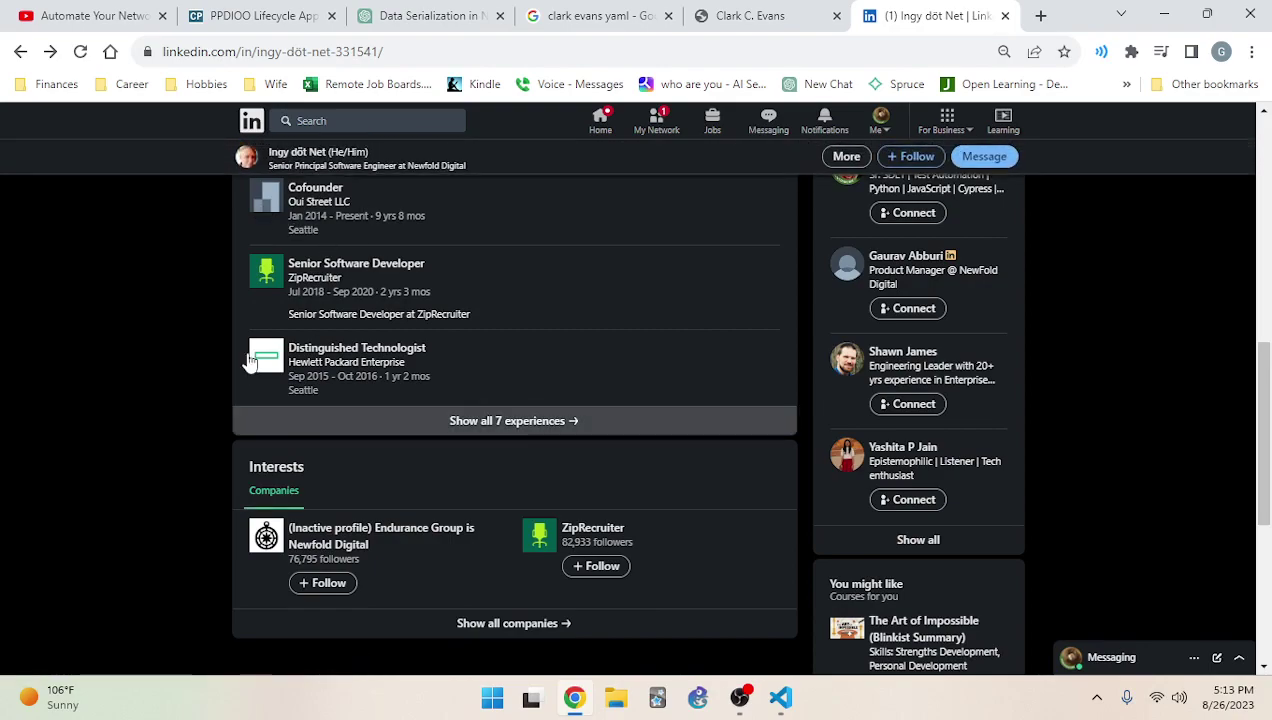
Review the first YAML co-designer's profile header and Highlights, and follow this person on LinkedIn
scroll(210, 370, up, 4)
scroll(210, 370, up, 3)
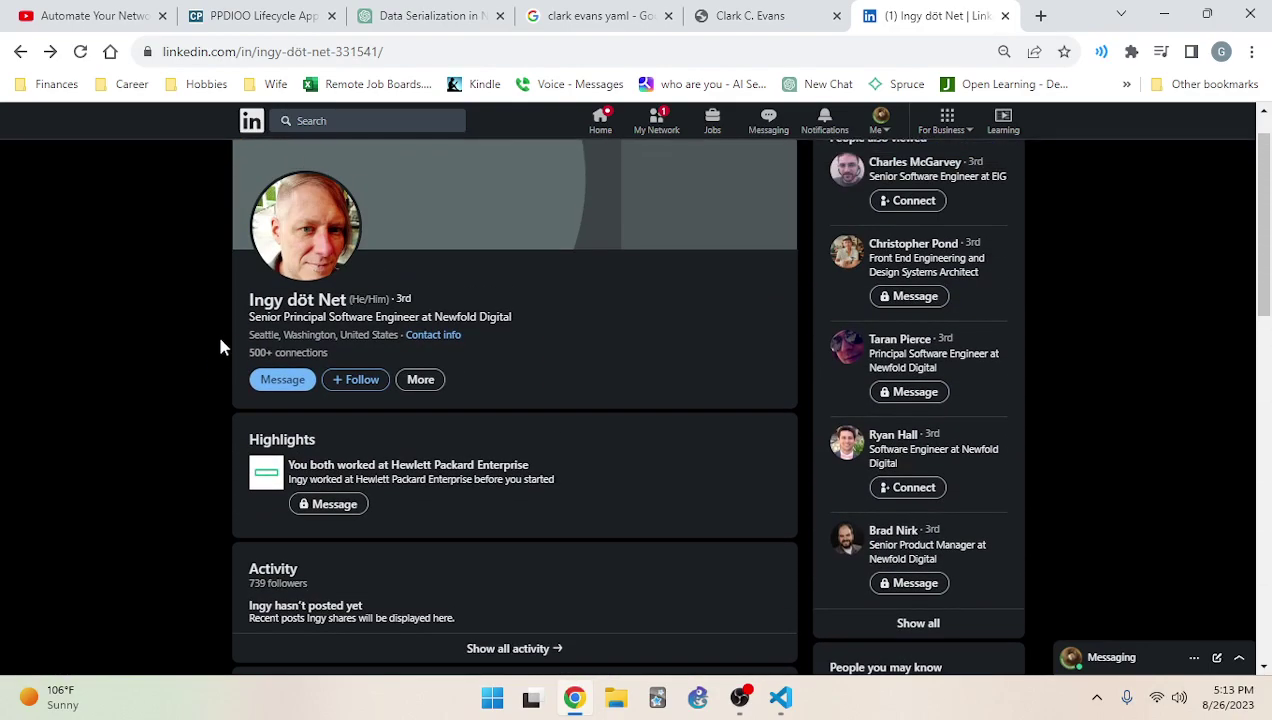
scroll(219, 262, down, 3)
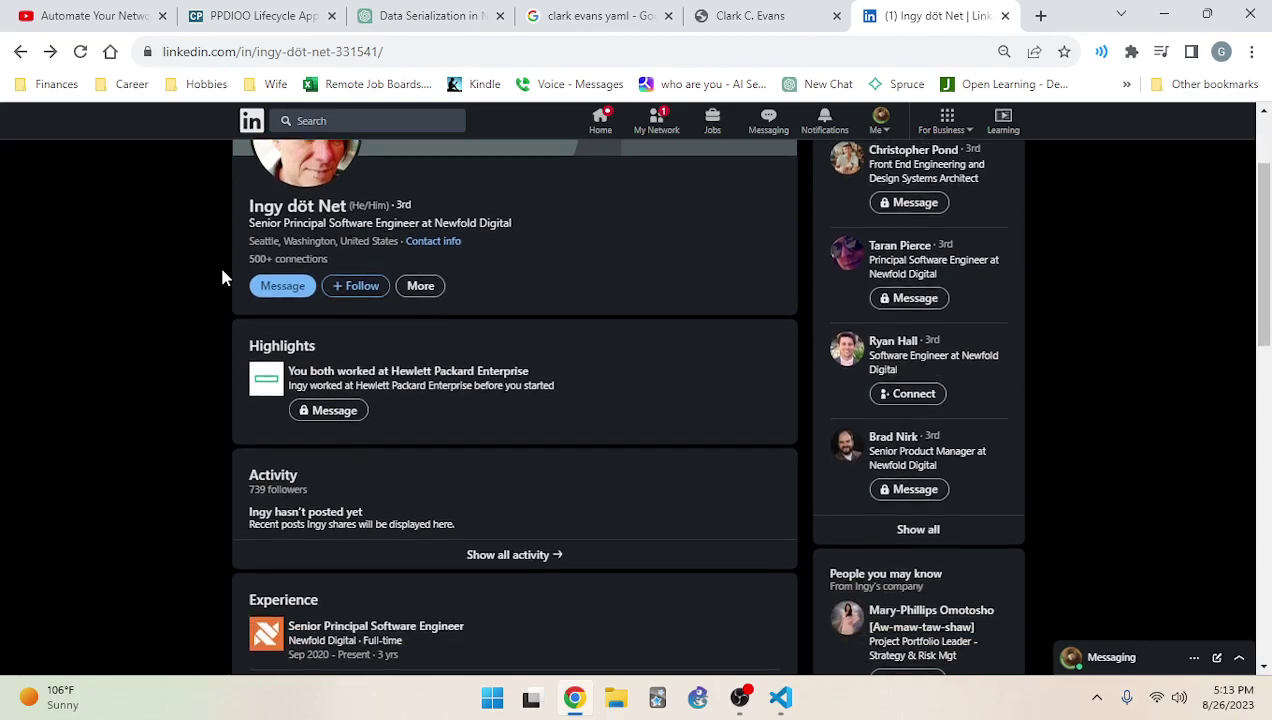
scroll(222, 270, up, 3)
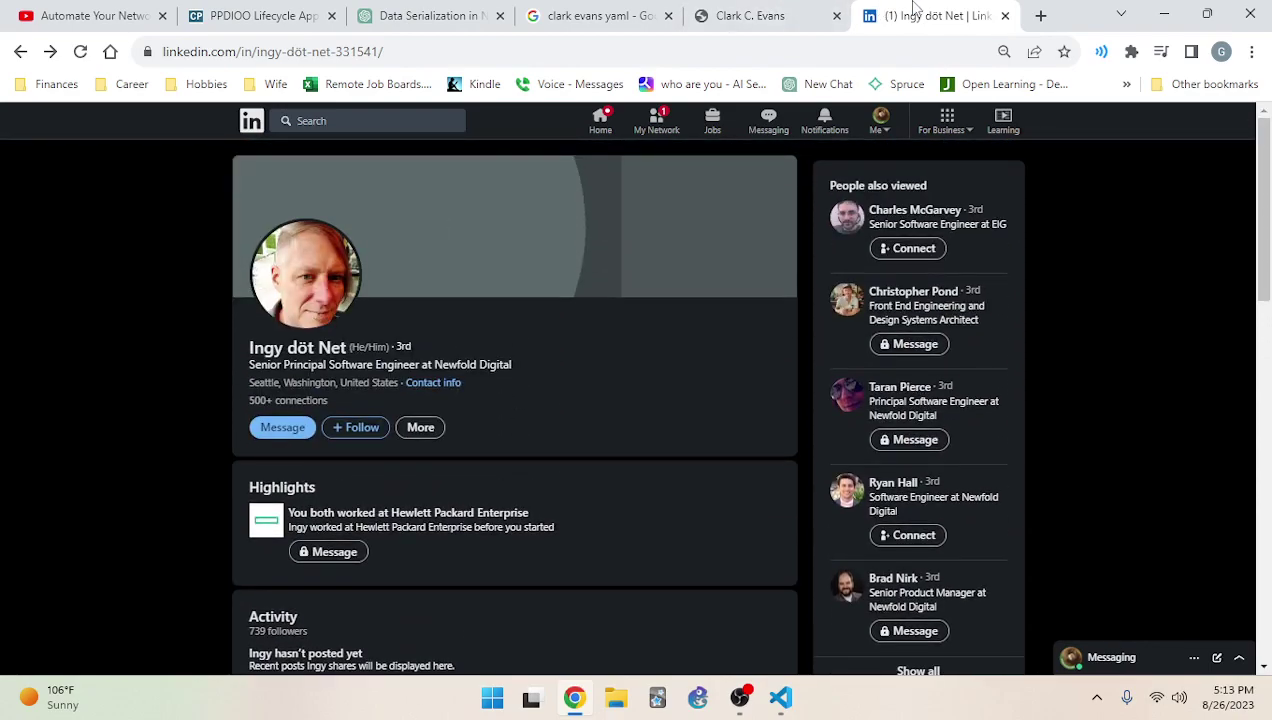
click(366, 430)
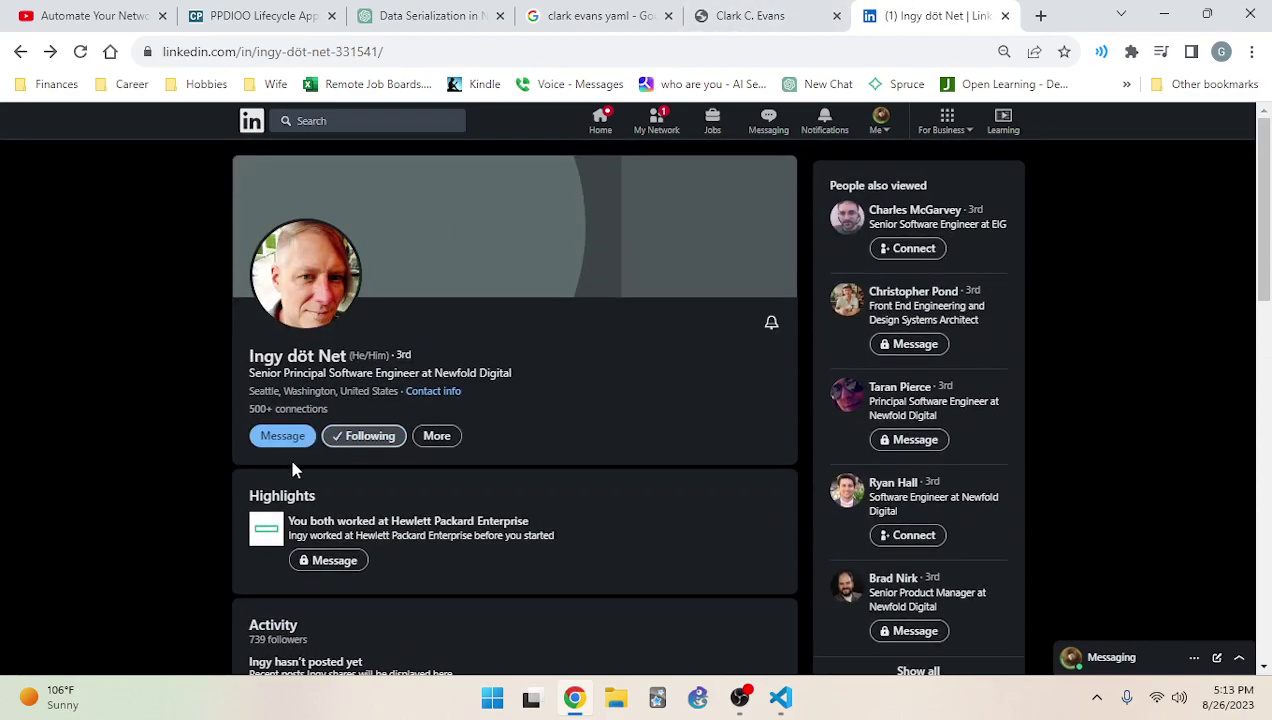
scroll(290, 453, down, 3)
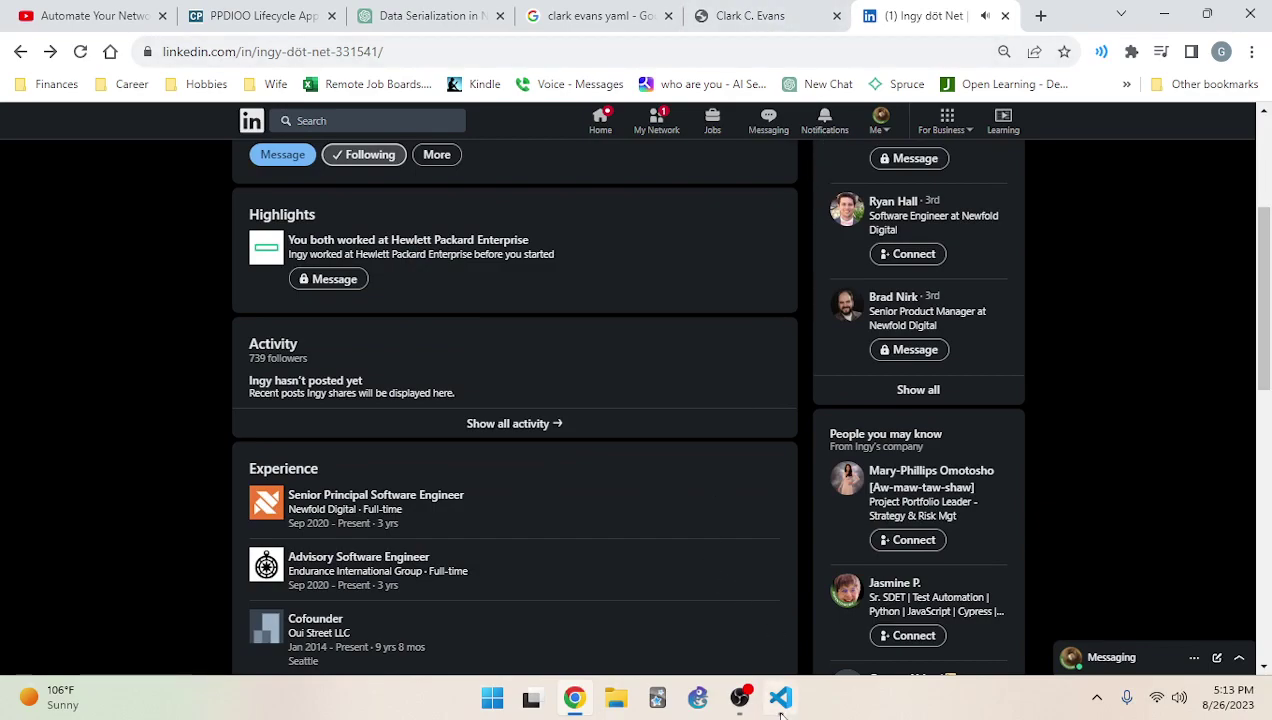
Switch to Visual Studio Code and copy the second co-designer's name from the book's YAML section
click(781, 697)
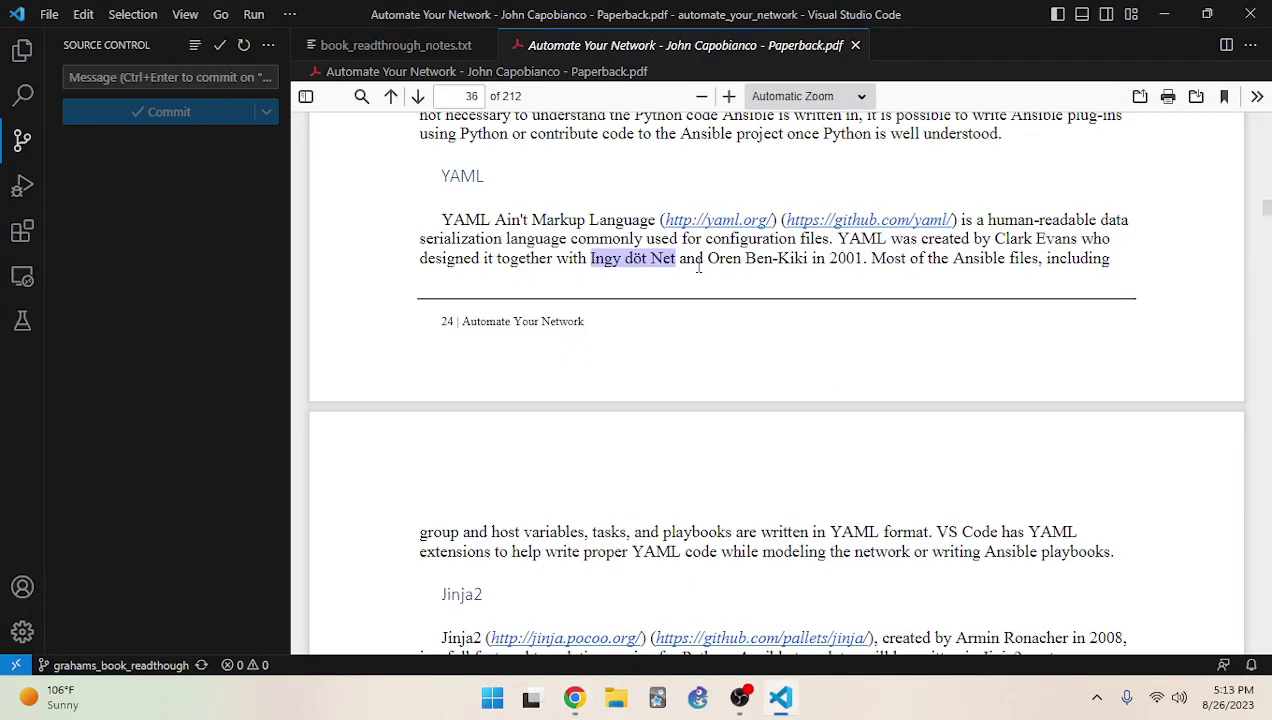
drag(707, 259, 808, 260)
key(ctrl+c)
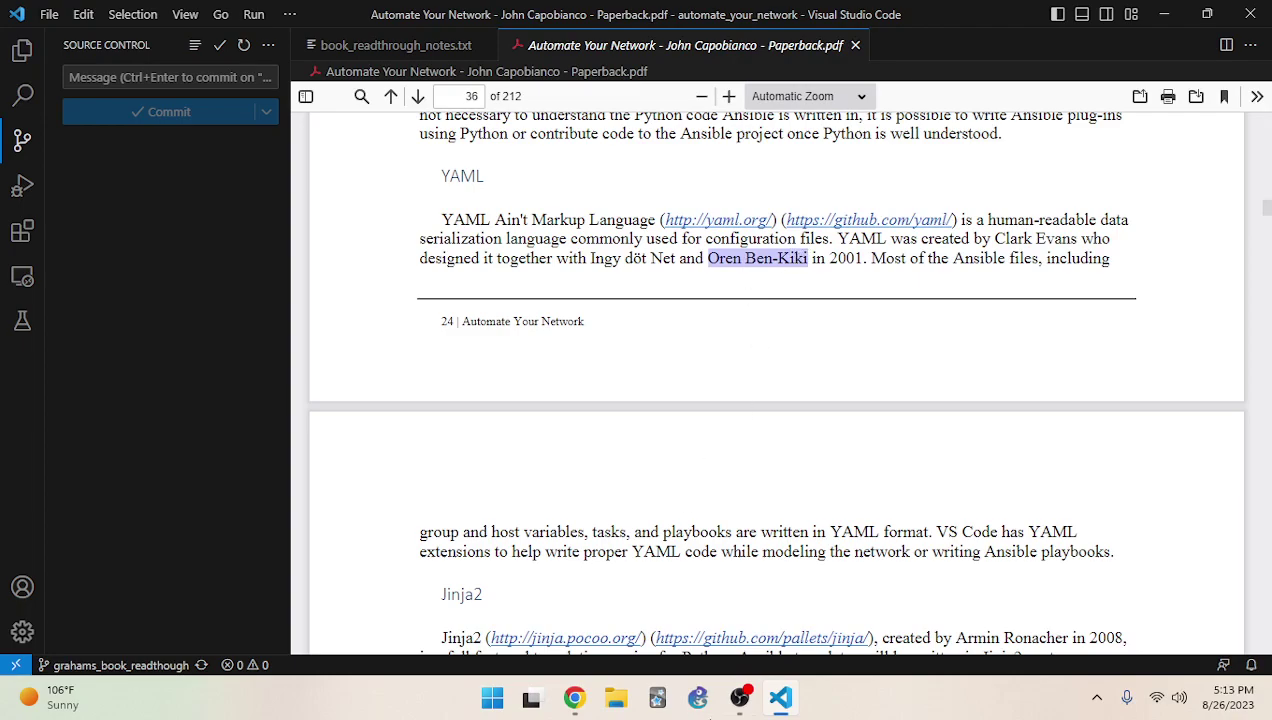
Switch to Chrome, search LinkedIn for the second co-designer's name, skim the results, and open the full profile
click(574, 697)
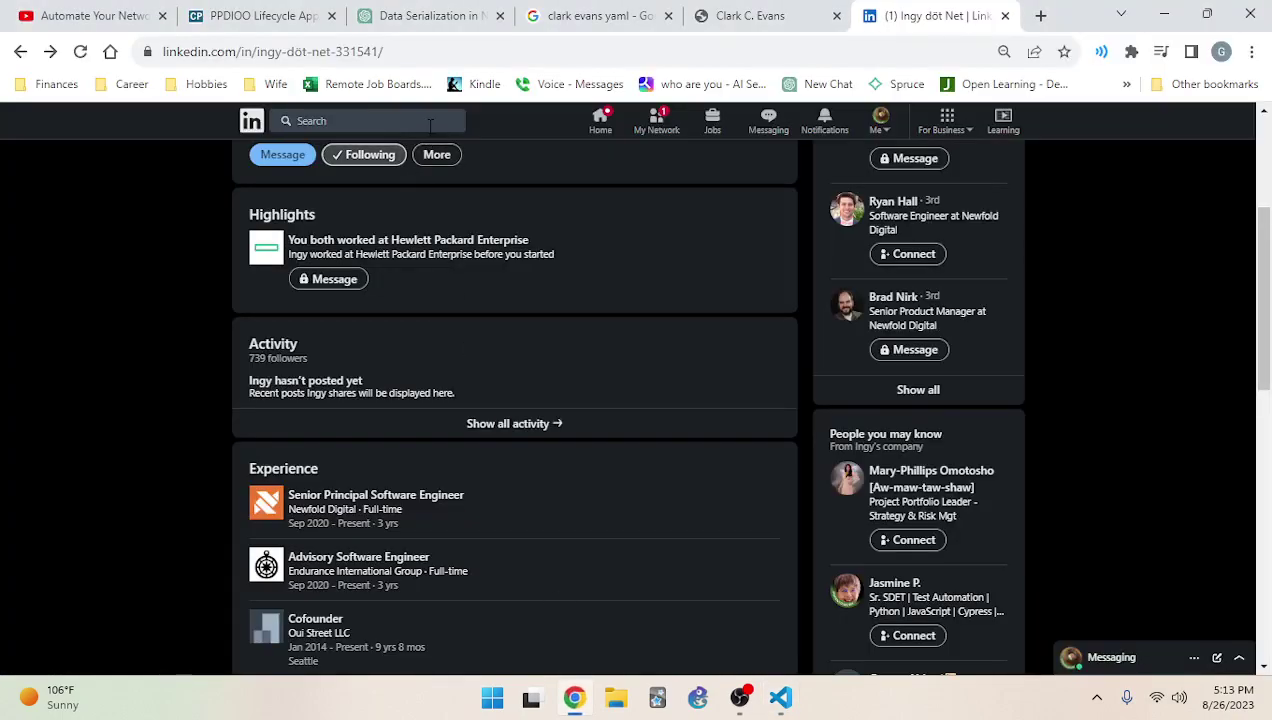
click(430, 121)
key(ctrl+v)
key(Return)
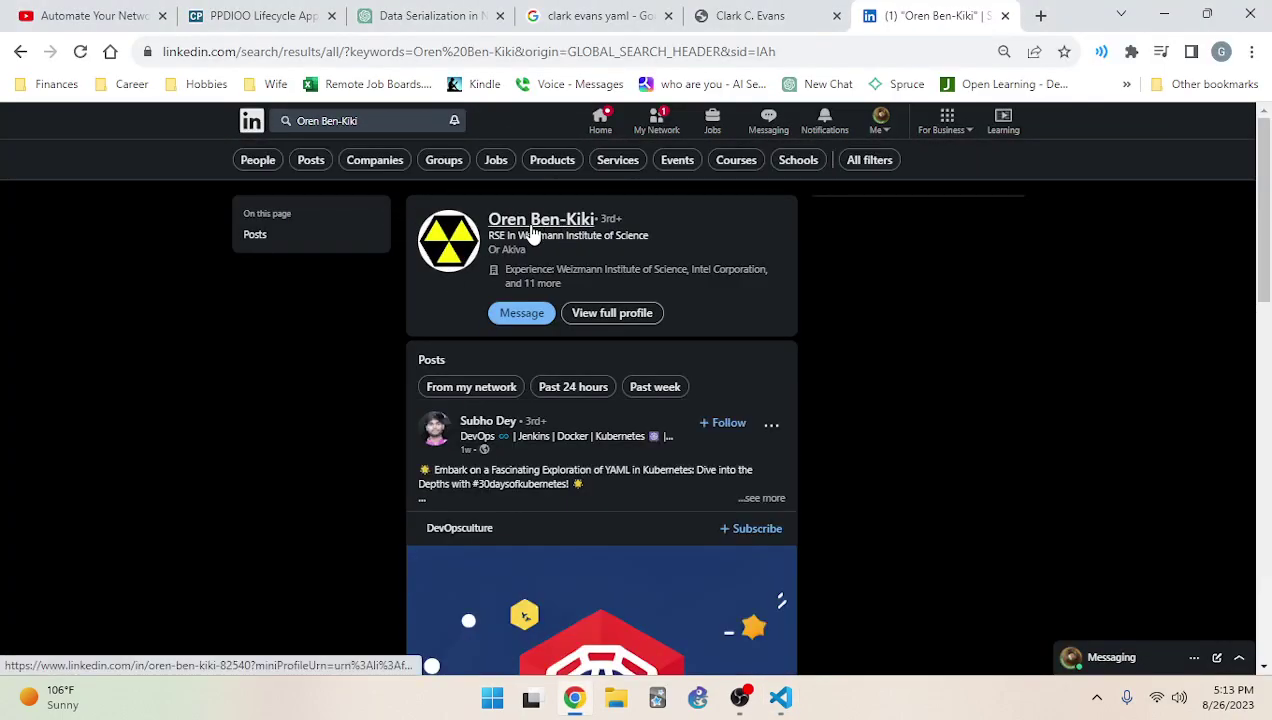
scroll(367, 388, down, 4)
scroll(373, 366, down, 2)
scroll(372, 365, up, 8)
click(605, 318)
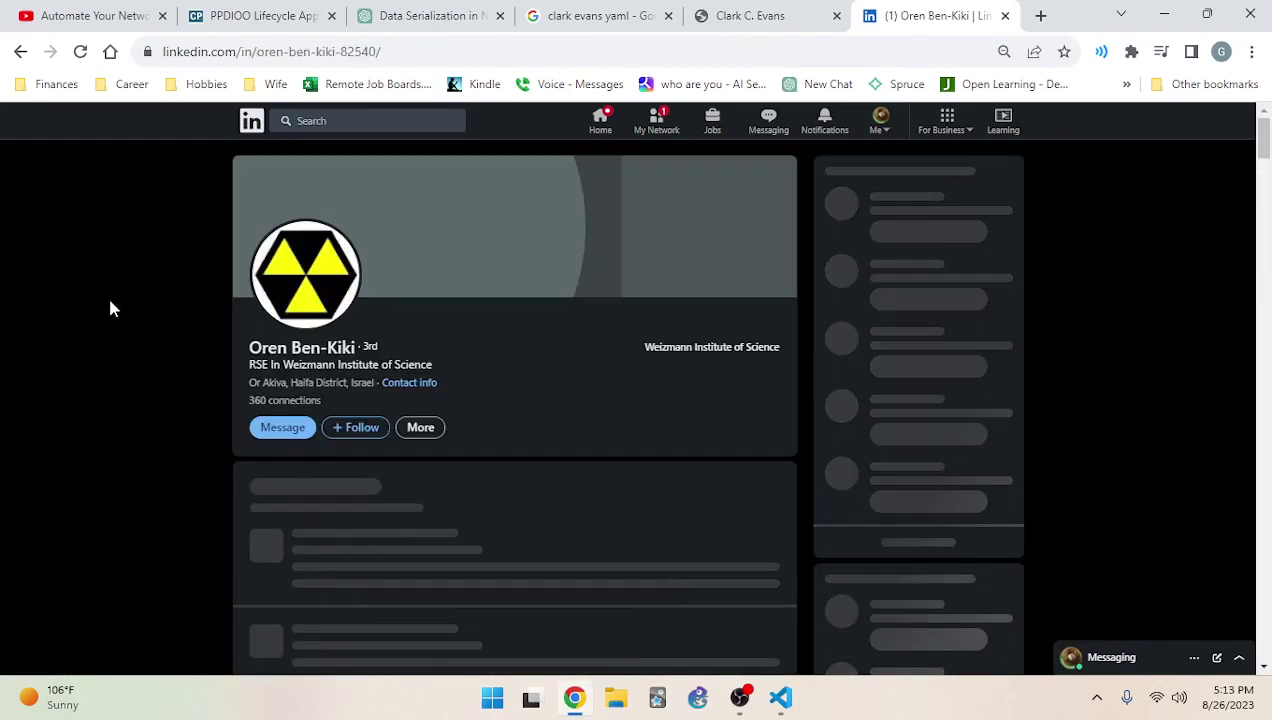
Read the second co-designer's Experience section, including the full list of 15 experiences, and return to the main profile
scroll(125, 315, down, 2)
scroll(135, 330, down, 4)
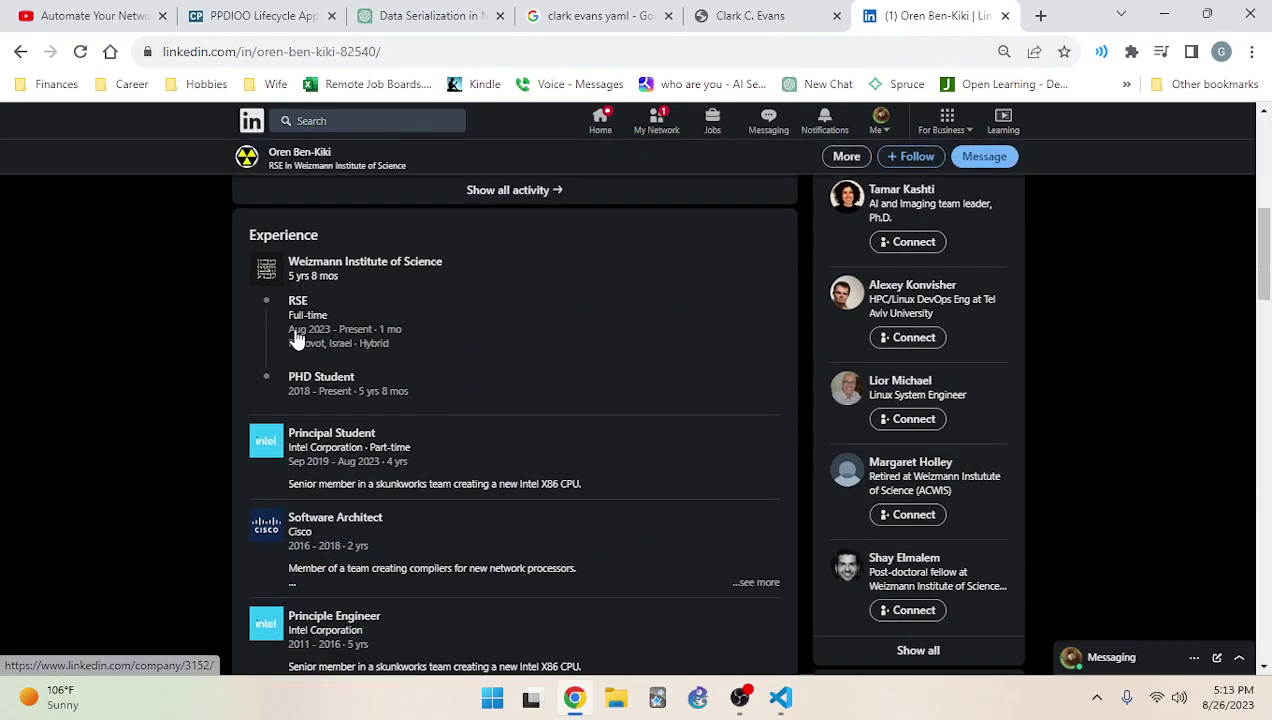
scroll(327, 400, down, 2)
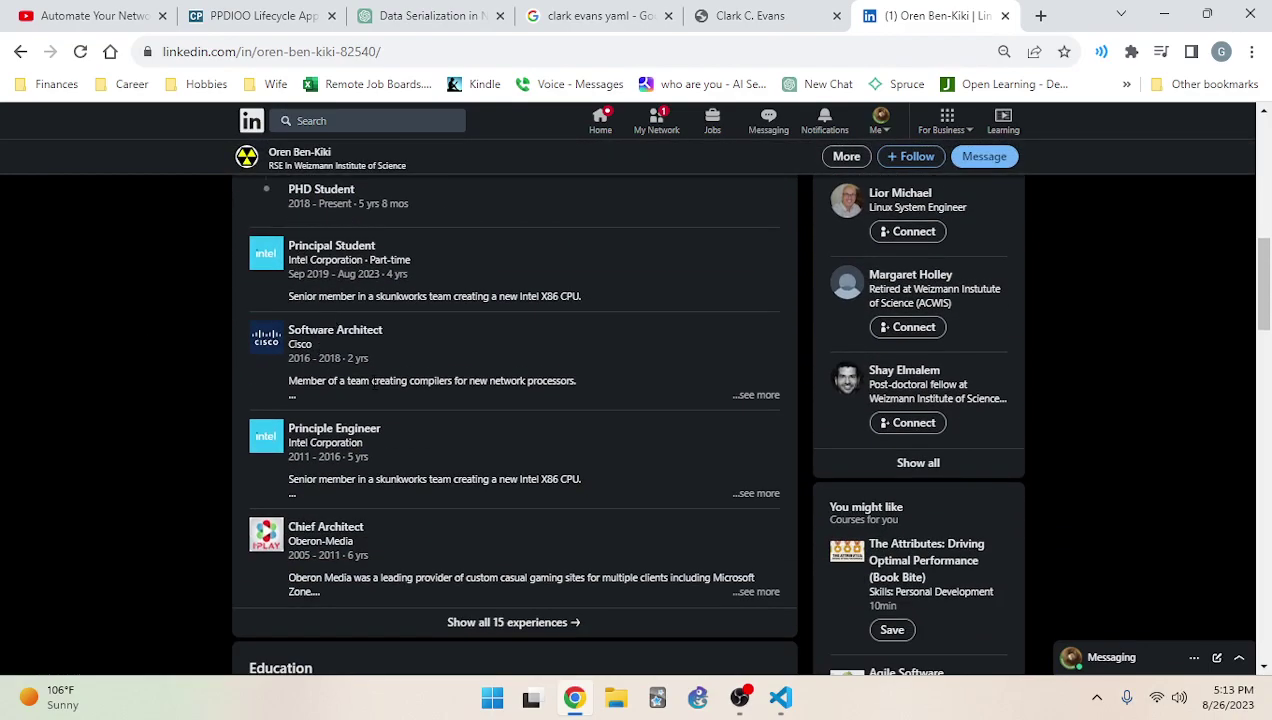
click(552, 624)
scroll(443, 435, down, 5)
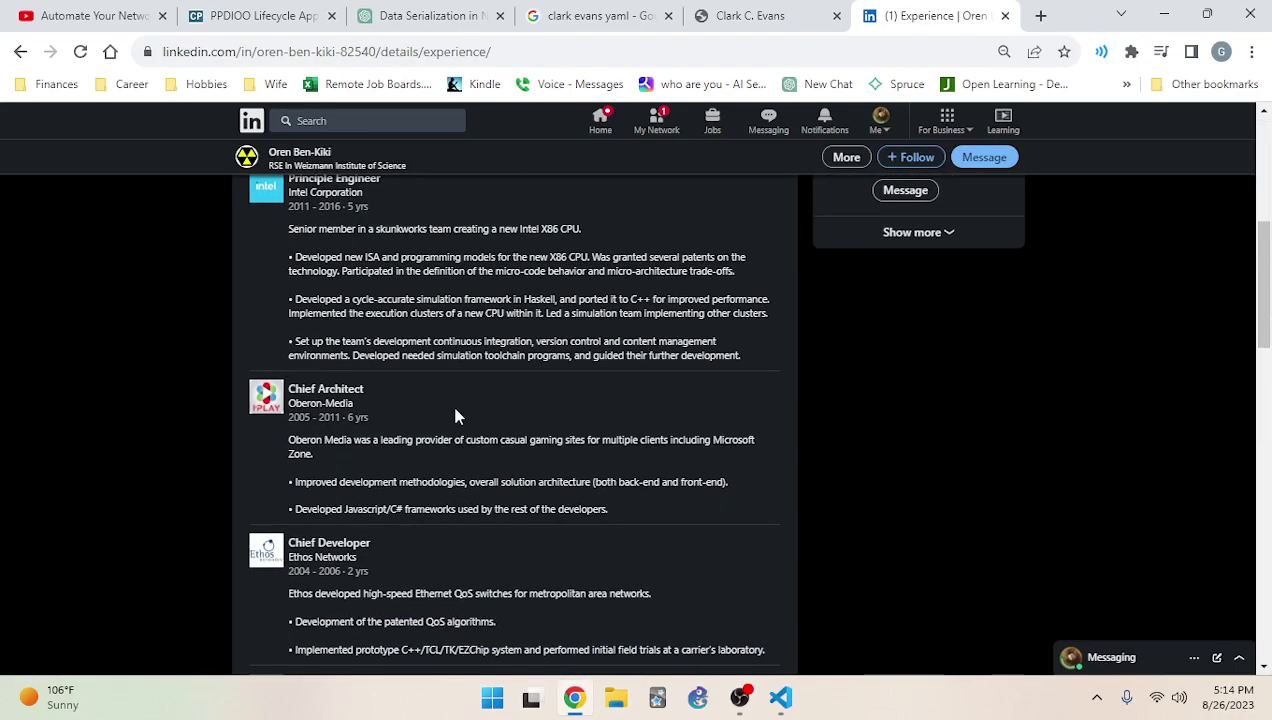
scroll(490, 437, down, 3)
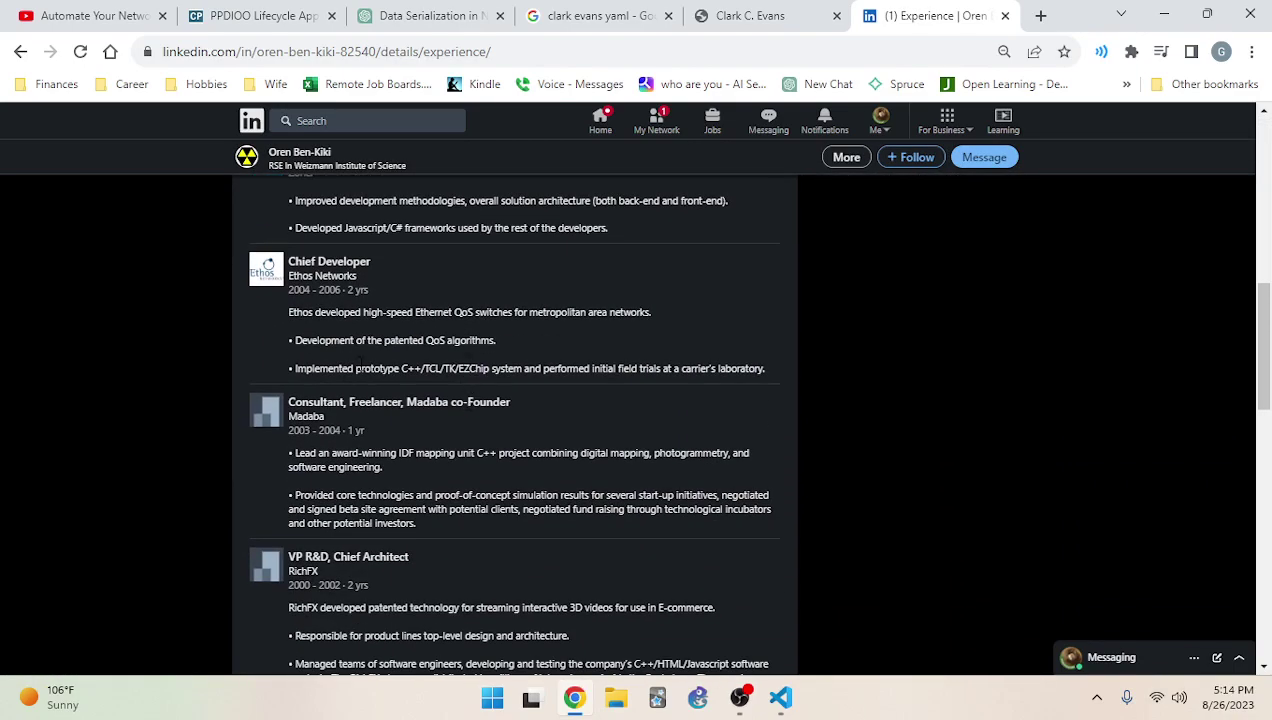
scroll(605, 369, down, 8)
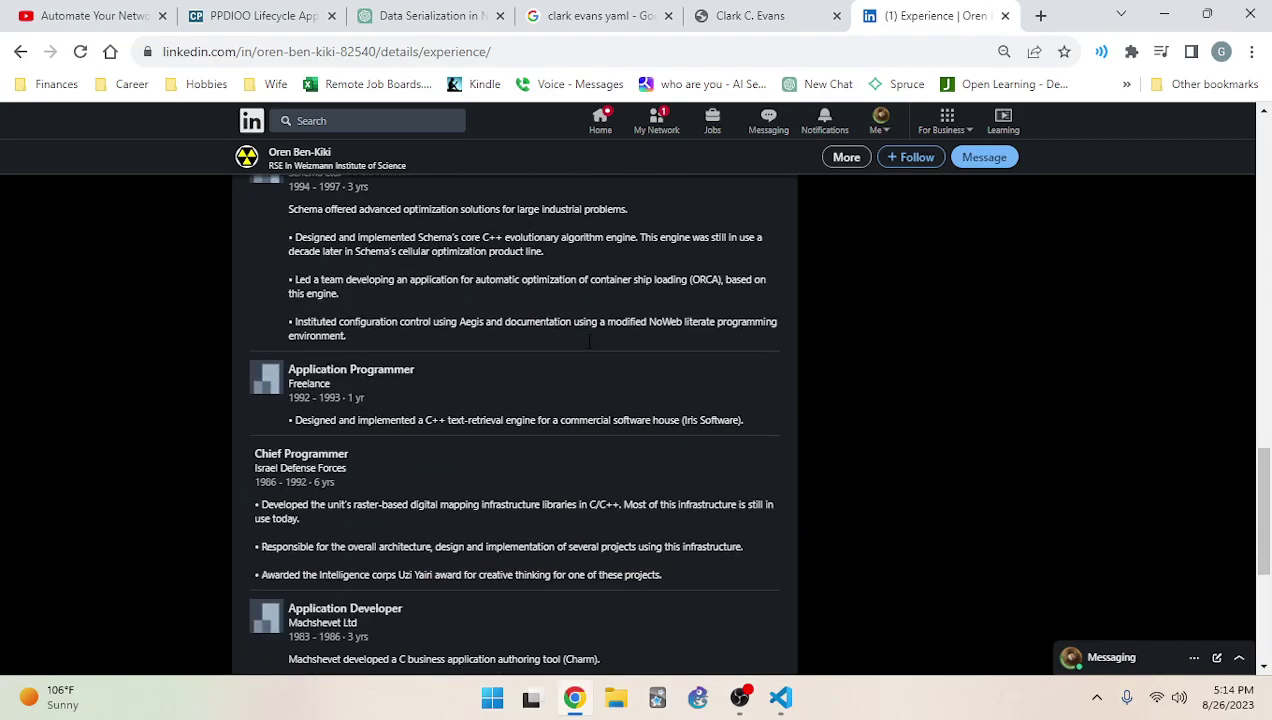
scroll(610, 330, down, 4)
scroll(800, 320, up, 2)
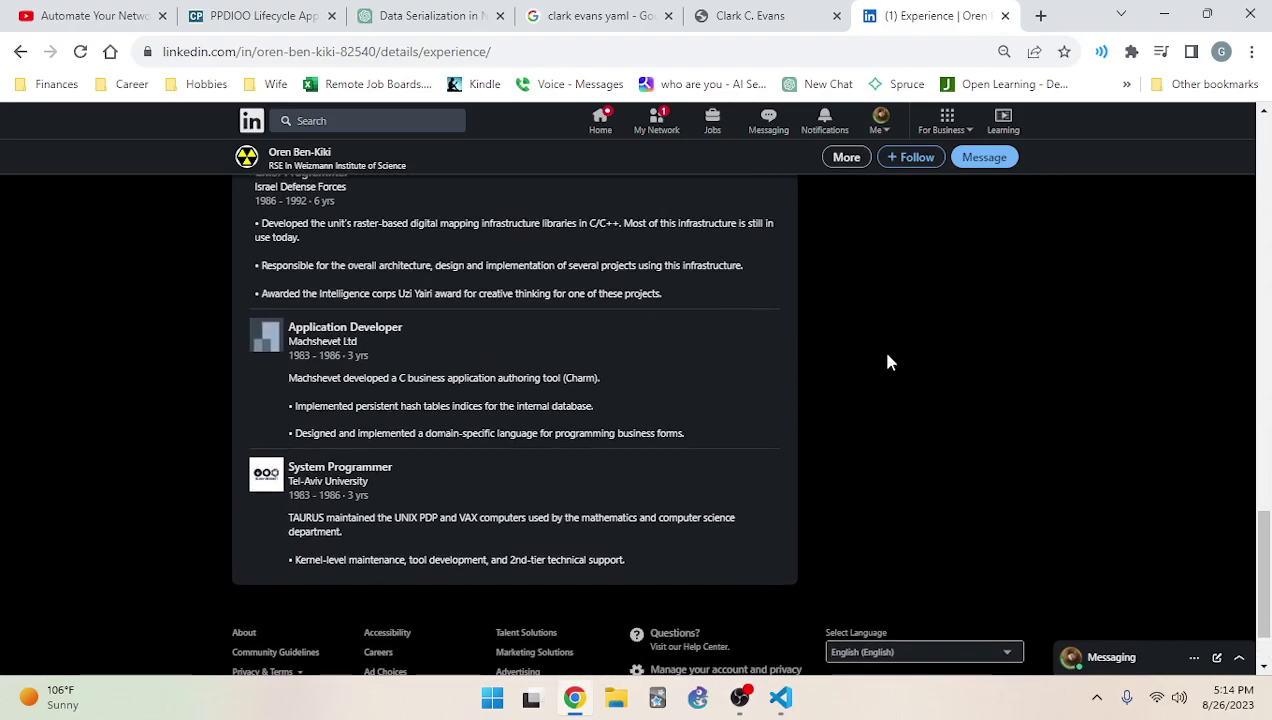
drag(1262, 550, 1262, 170)
click(258, 216)
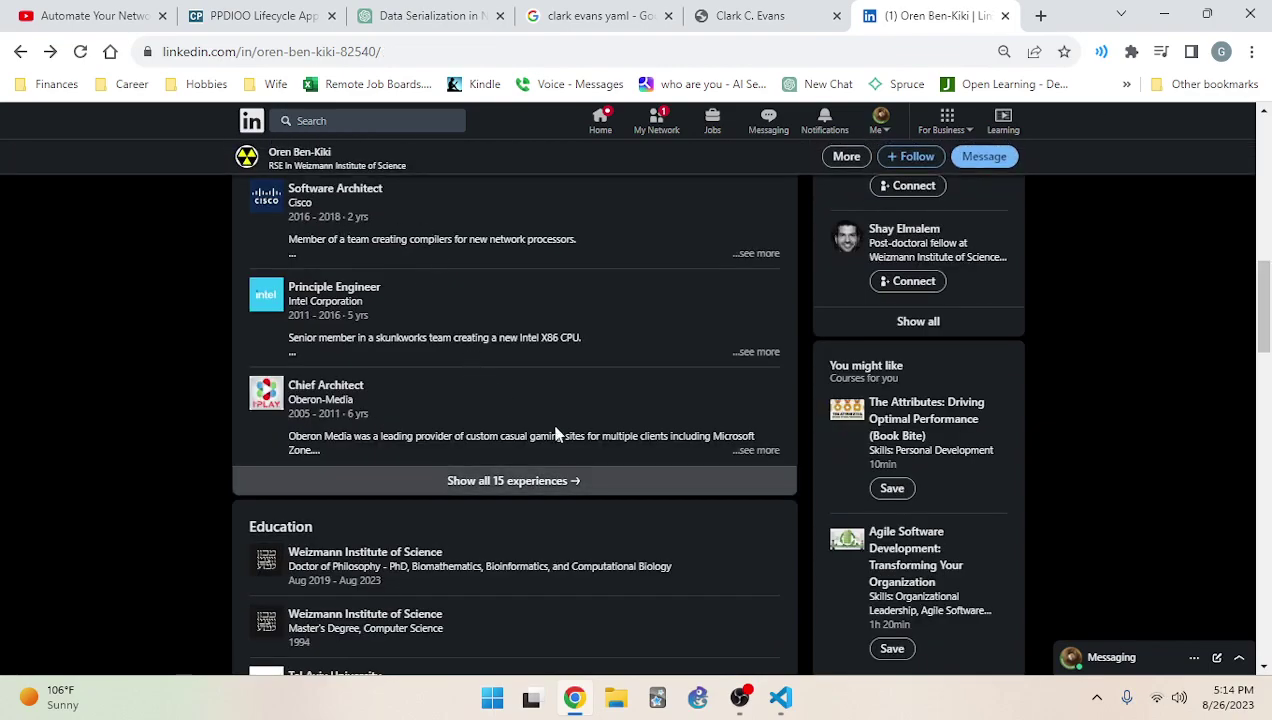
Review the second co-designer's Education and Projects sections, and follow this person on LinkedIn
scroll(560, 400, down, 5)
scroll(640, 398, down, 3)
scroll(660, 383, up, 12)
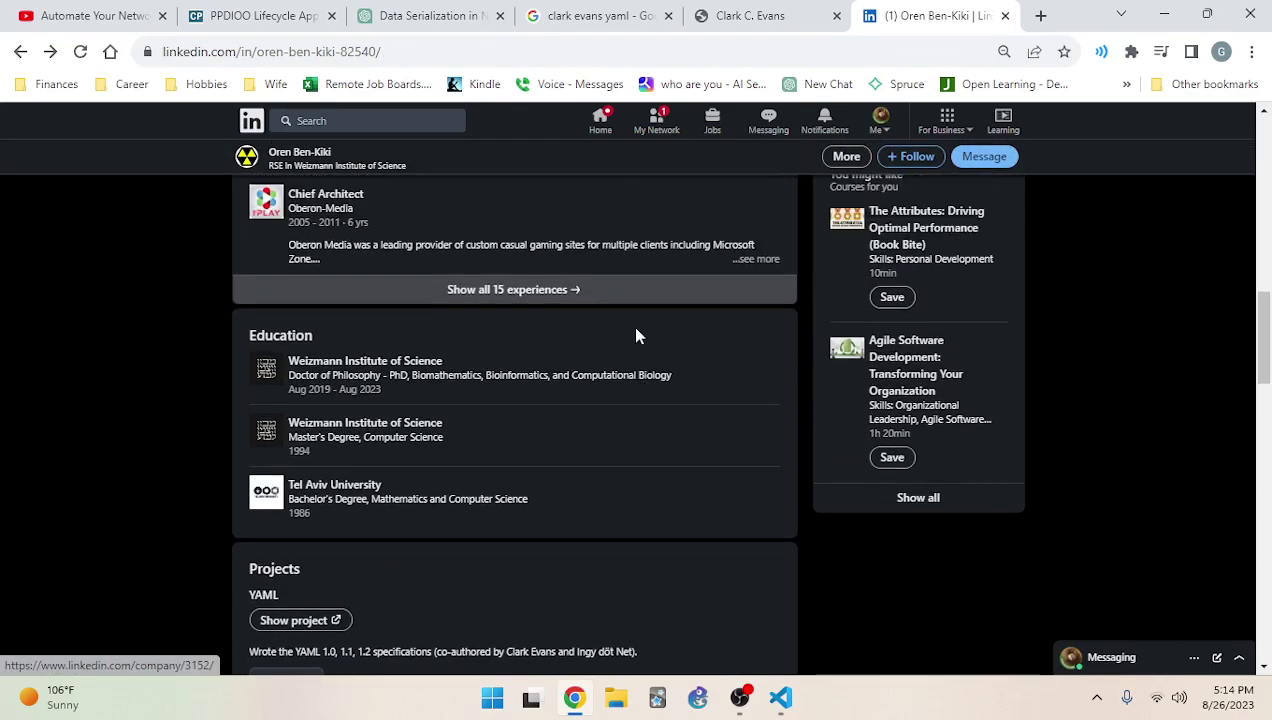
scroll(448, 337, up, 2)
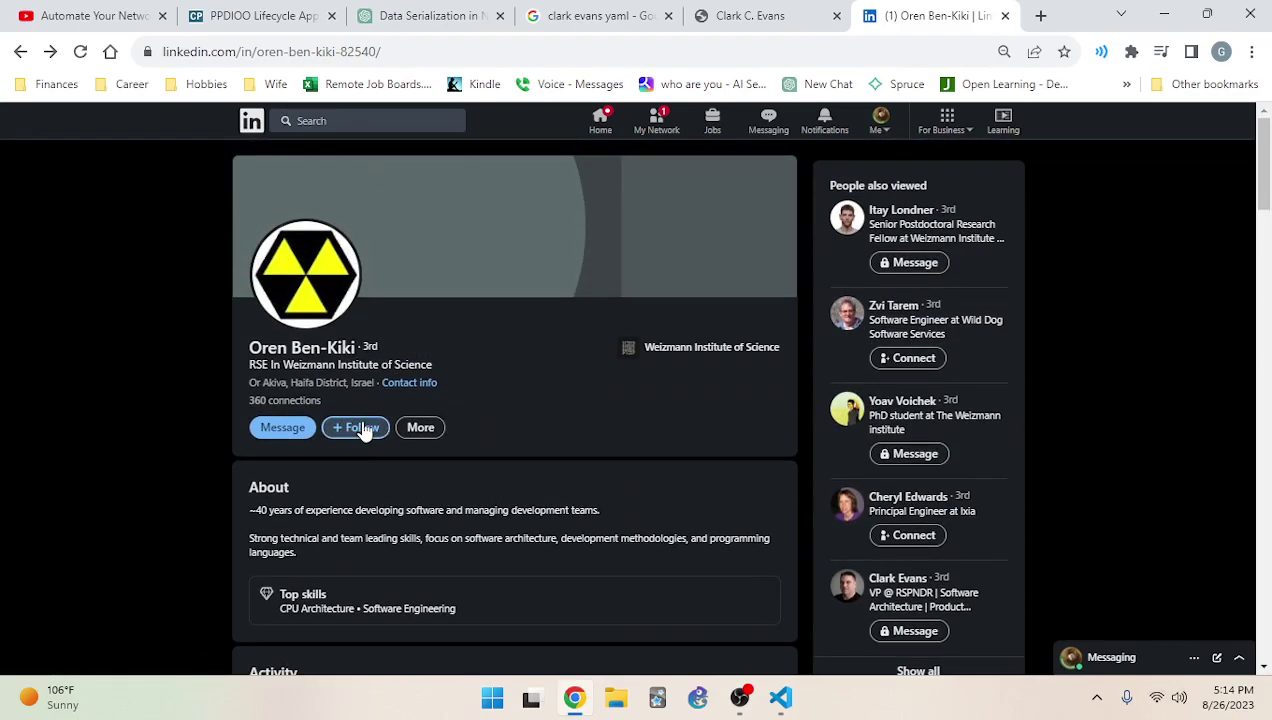
click(363, 435)
Close the LinkedIn profile, the YAML creator's personal site and the Google search results, and switch to Visual Studio Code
middle_click(932, 8)
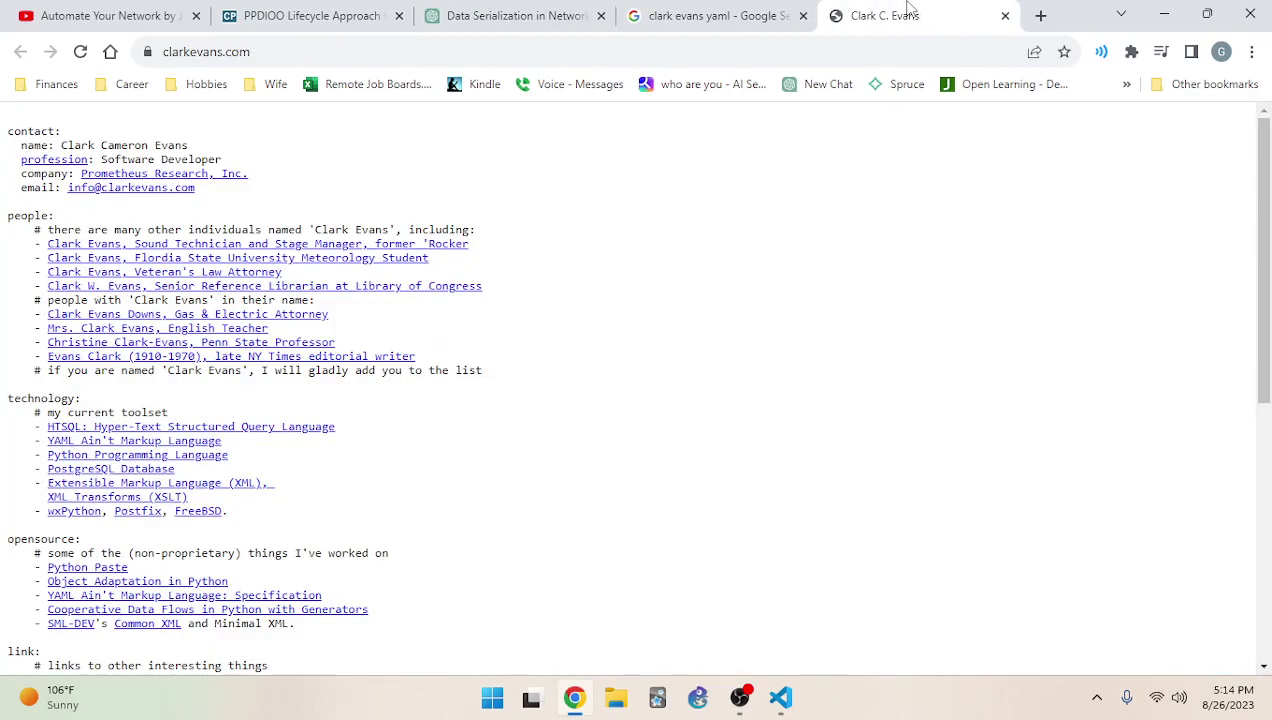
middle_click(910, 8)
middle_click(855, 10)
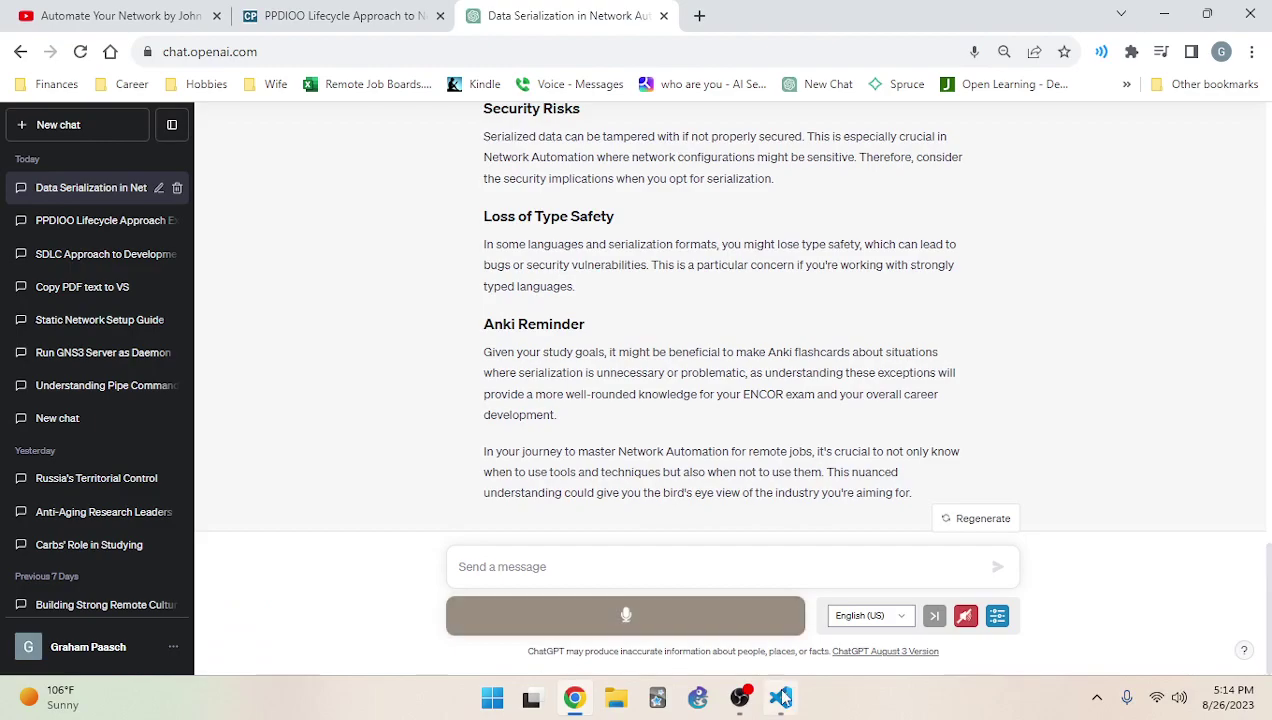
click(782, 697)
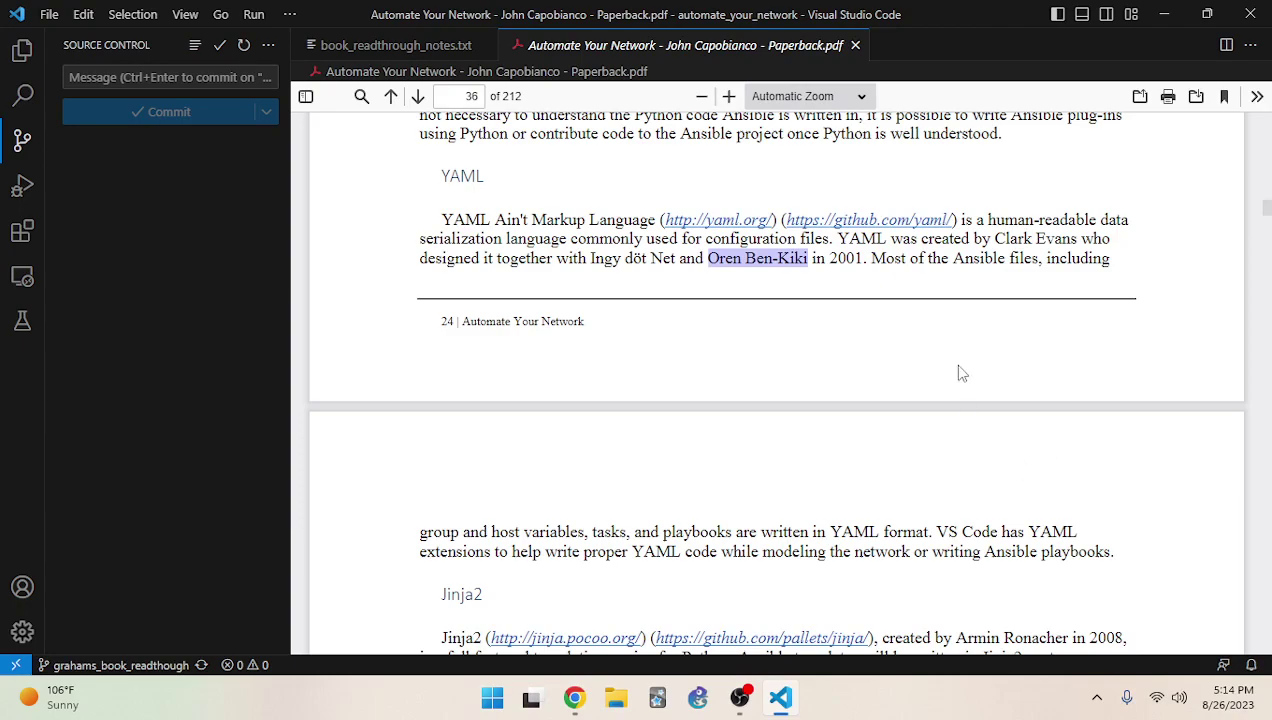
click(870, 256)
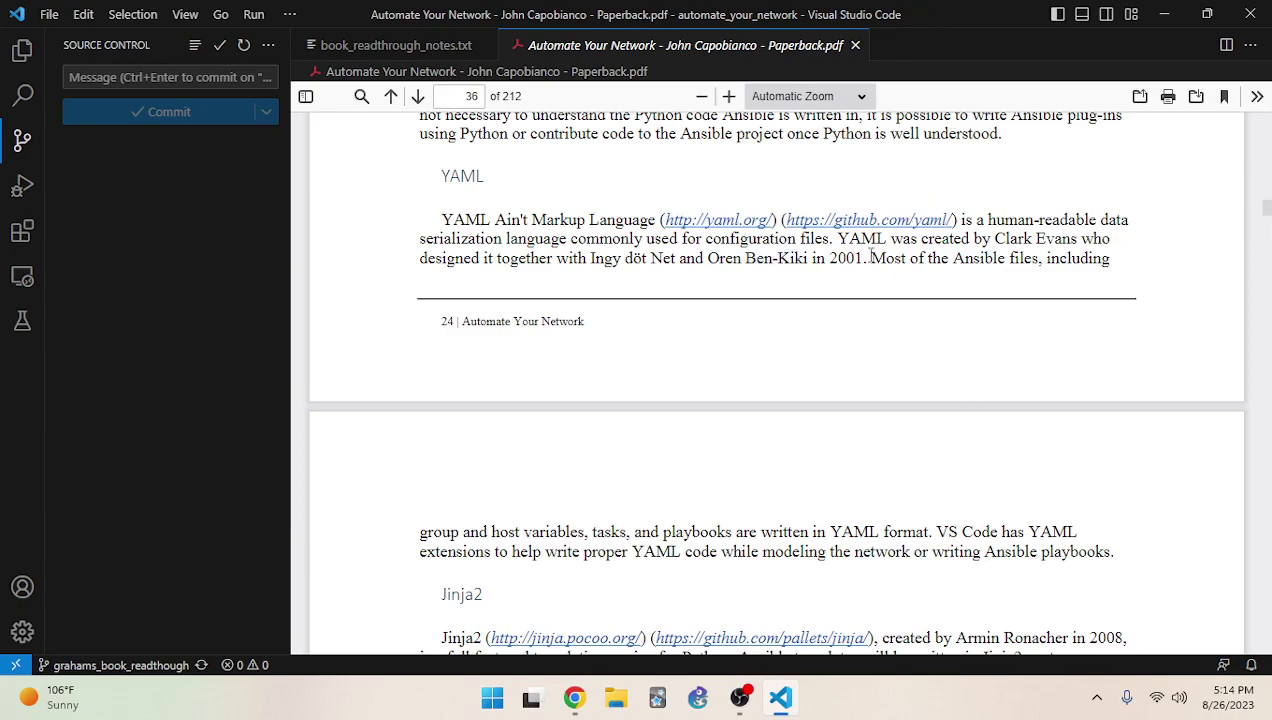
drag(872, 258, 935, 258)
click(1030, 255)
double_click(857, 219)
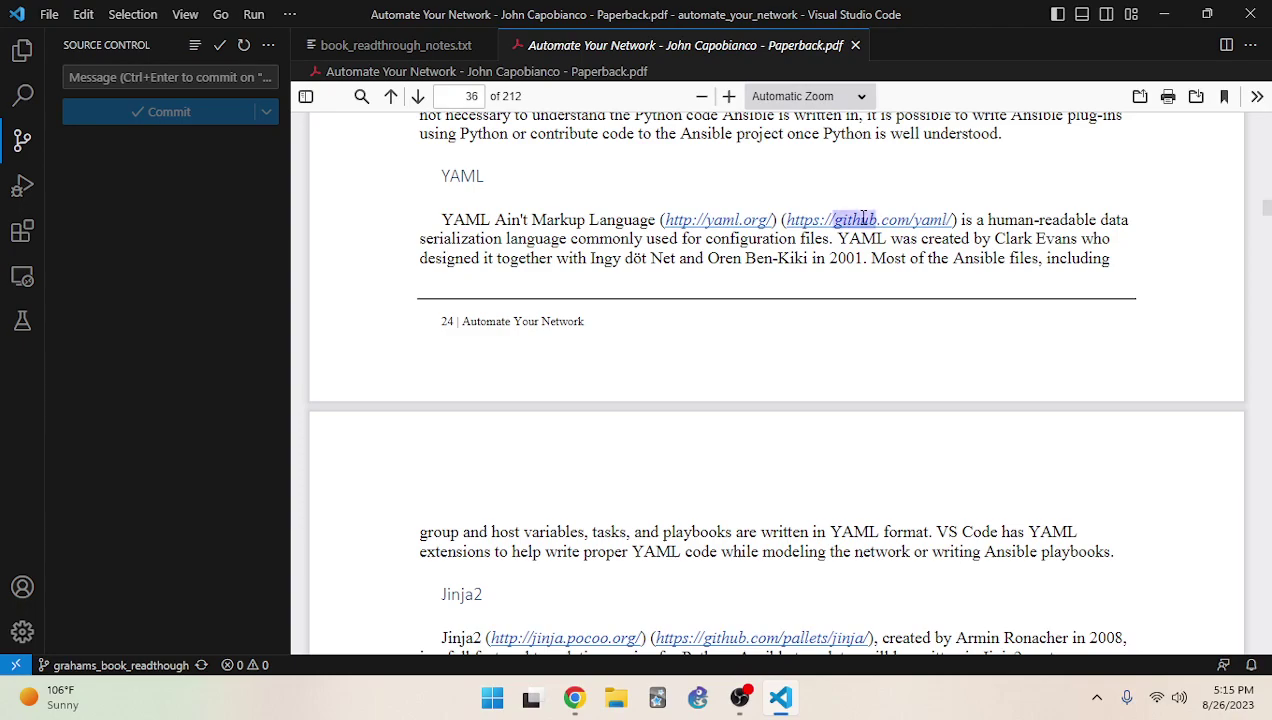
drag(786, 220, 955, 222)
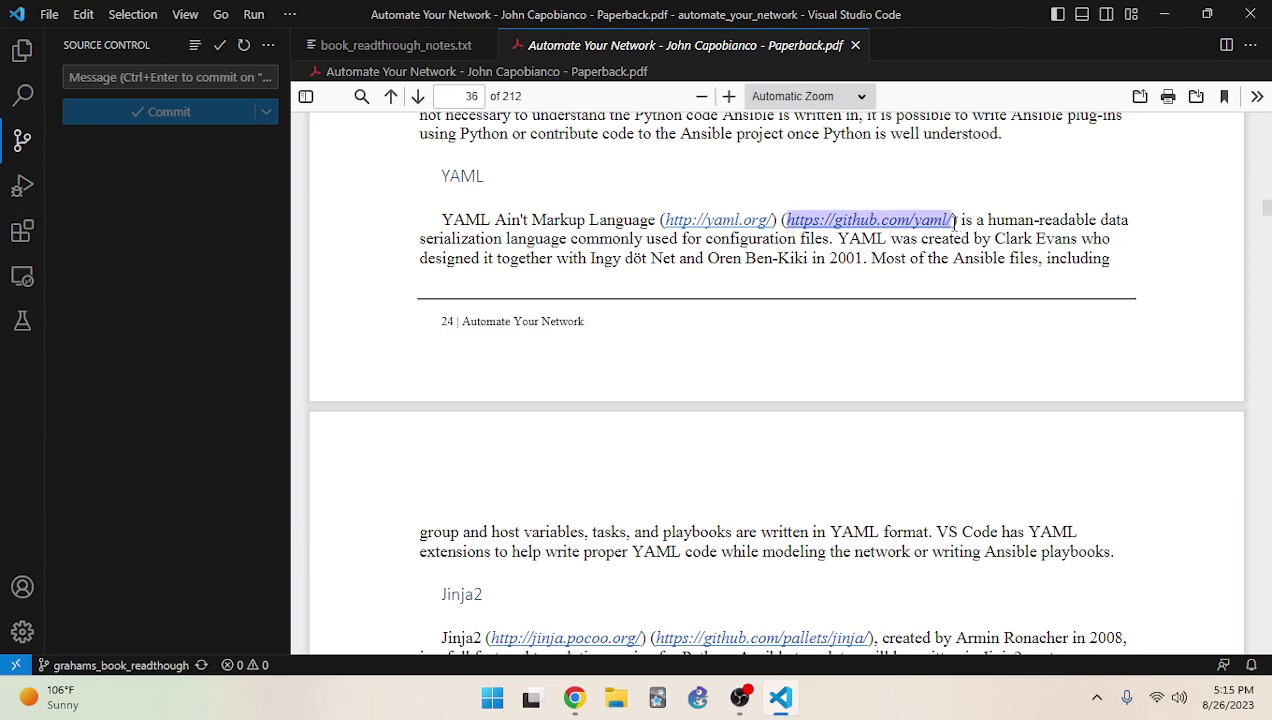
right_click(952, 221)
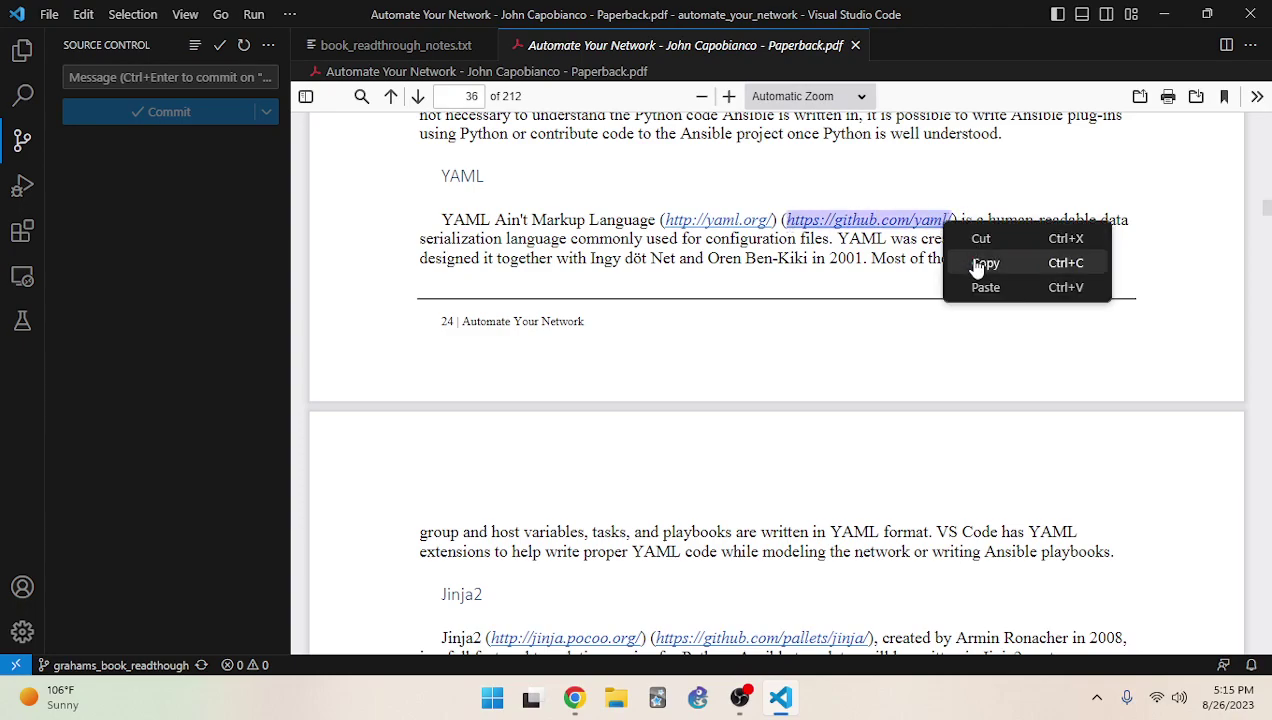
click(975, 262)
Switch to Chrome, try to open the YAML GitHub address in a new tab, and close that tab
click(566, 697)
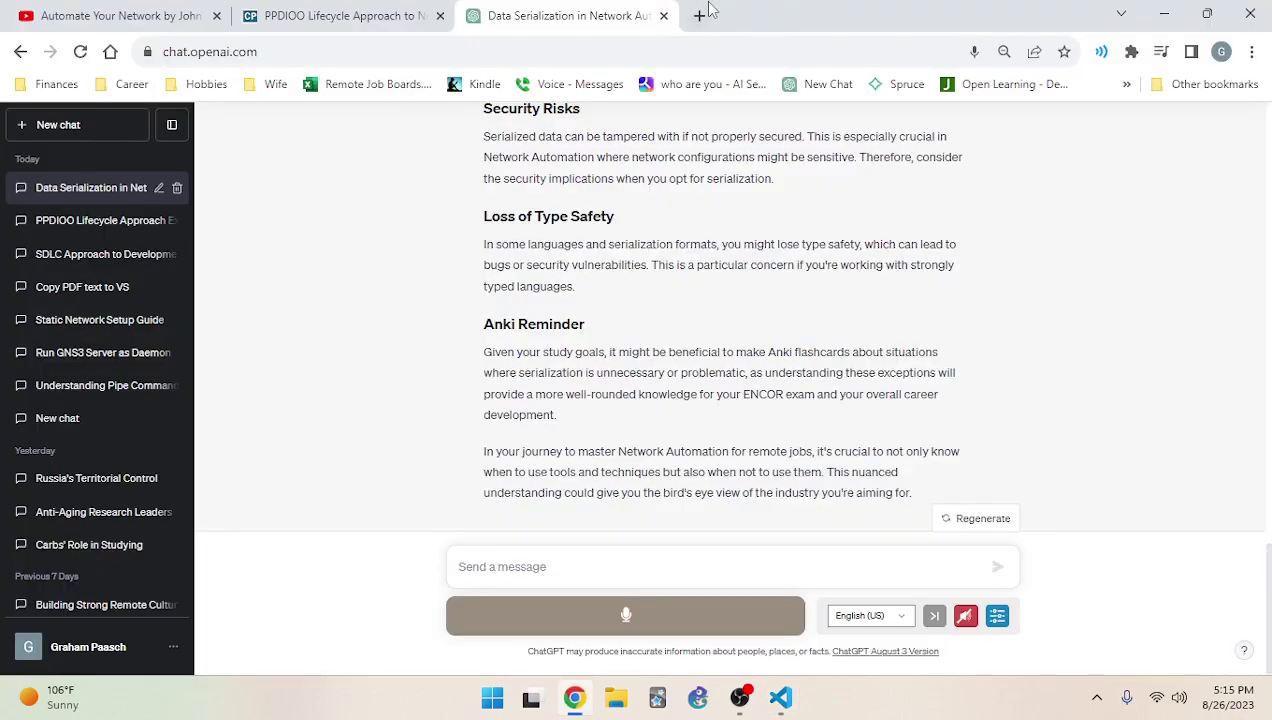
click(699, 15)
click(679, 59)
text(Oren Ben-Kiki)
key(Return)
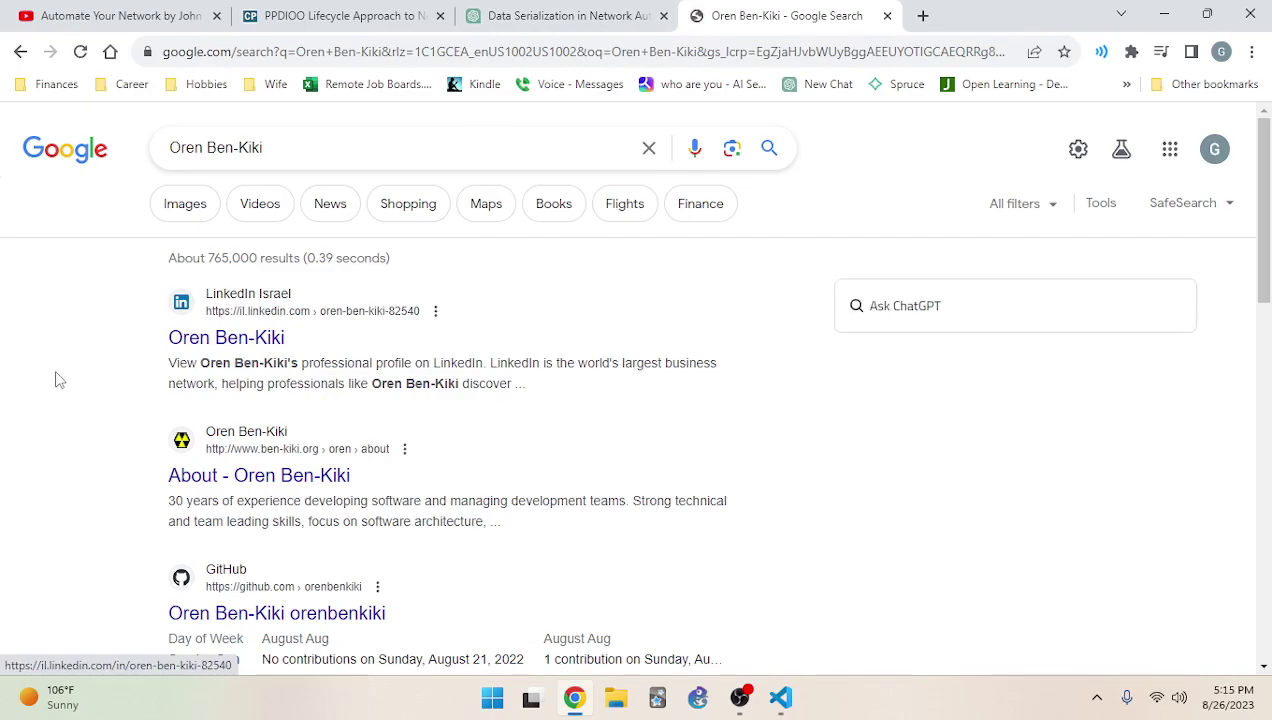
drag(279, 148, 165, 148)
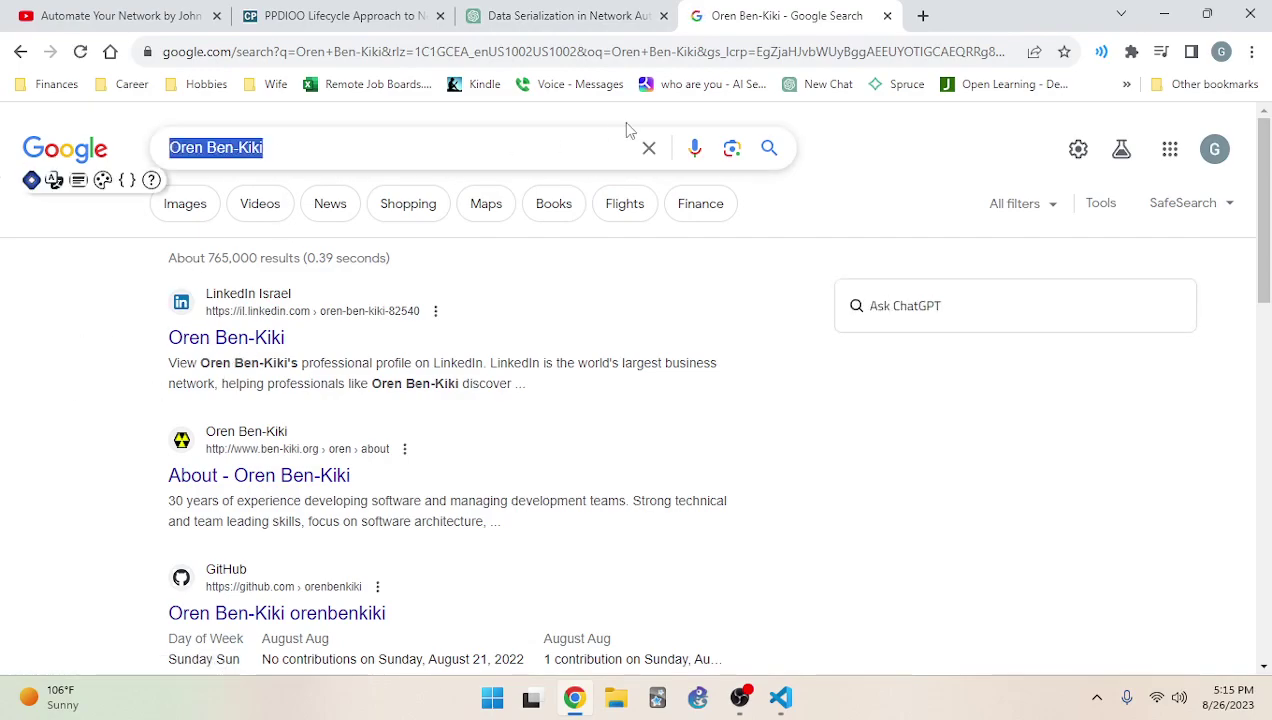
middle_click(825, 11)
Switch to Visual Studio Code and finish reading the book's YAML section, continuing onto page 37
click(781, 697)
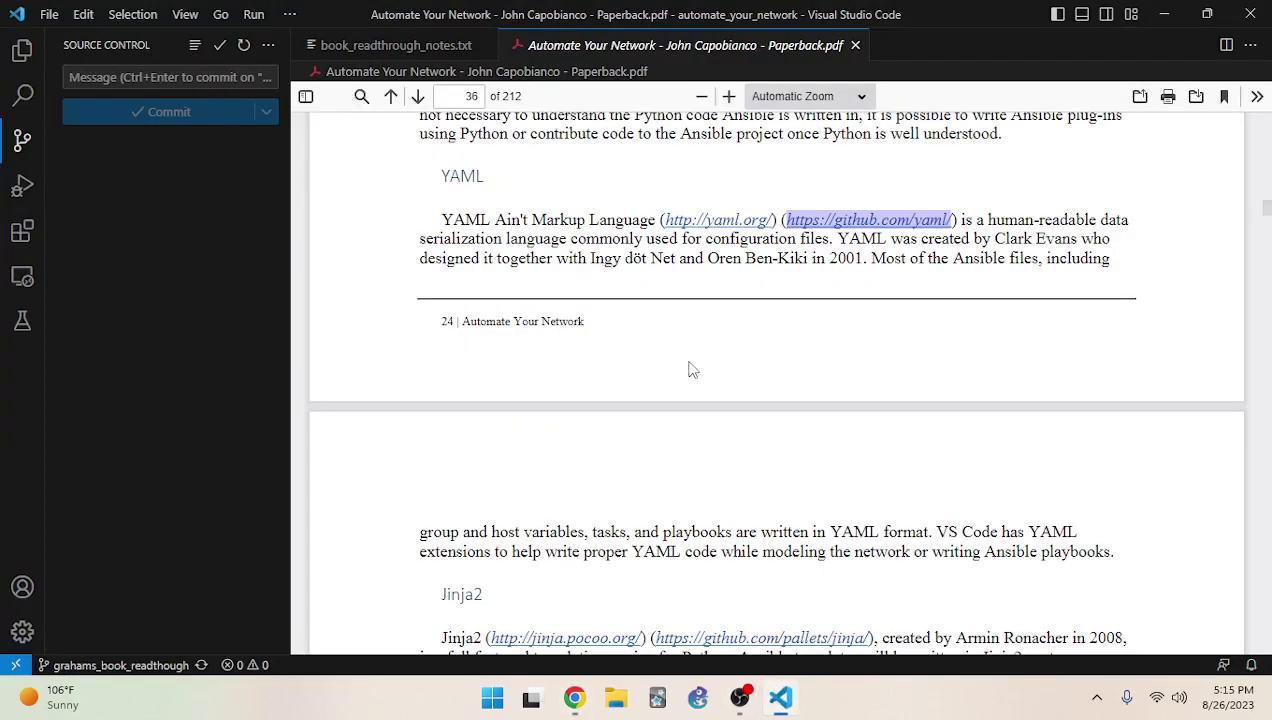
click(709, 258)
drag(709, 258, 869, 258)
click(869, 258)
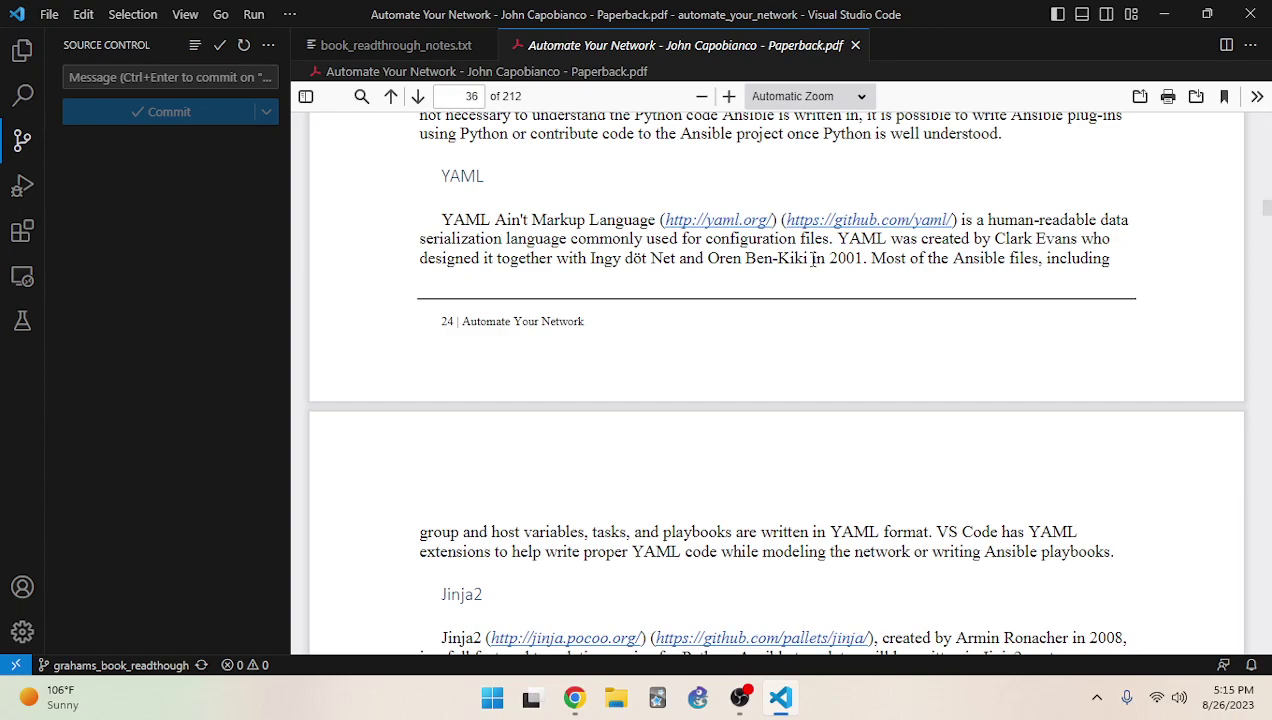
scroll(673, 332, down, 3)
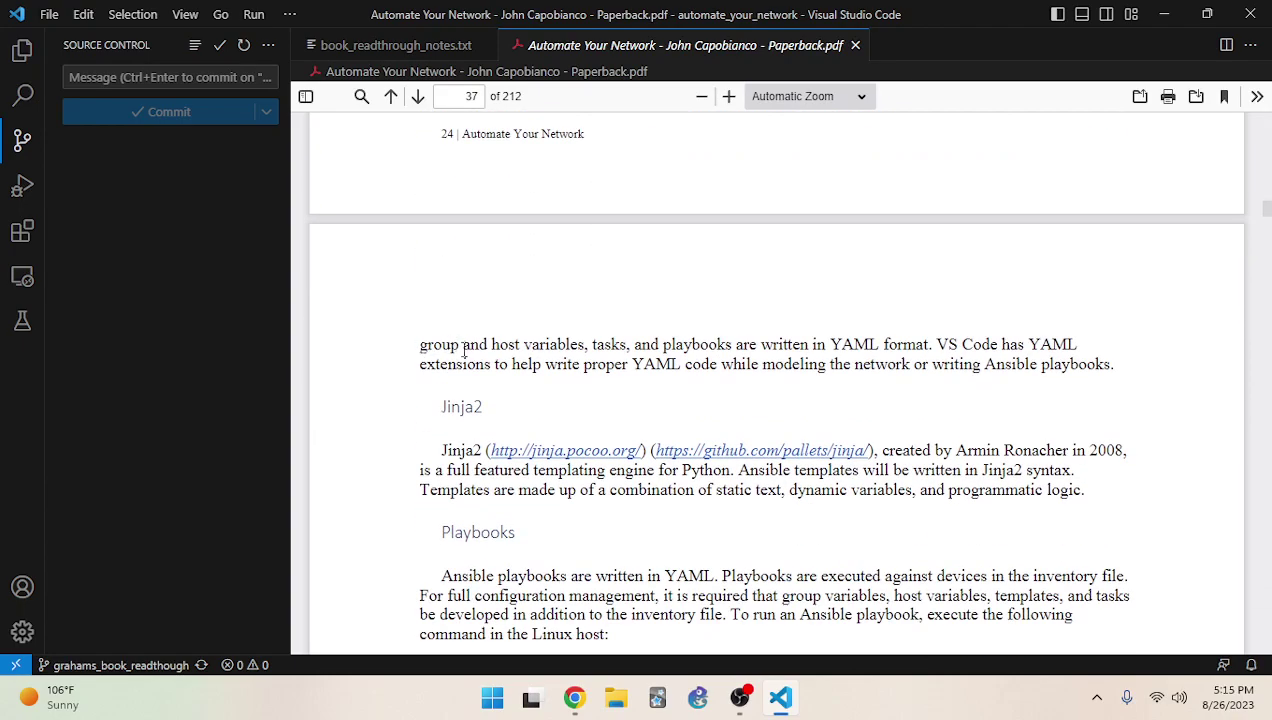
drag(521, 344, 598, 344)
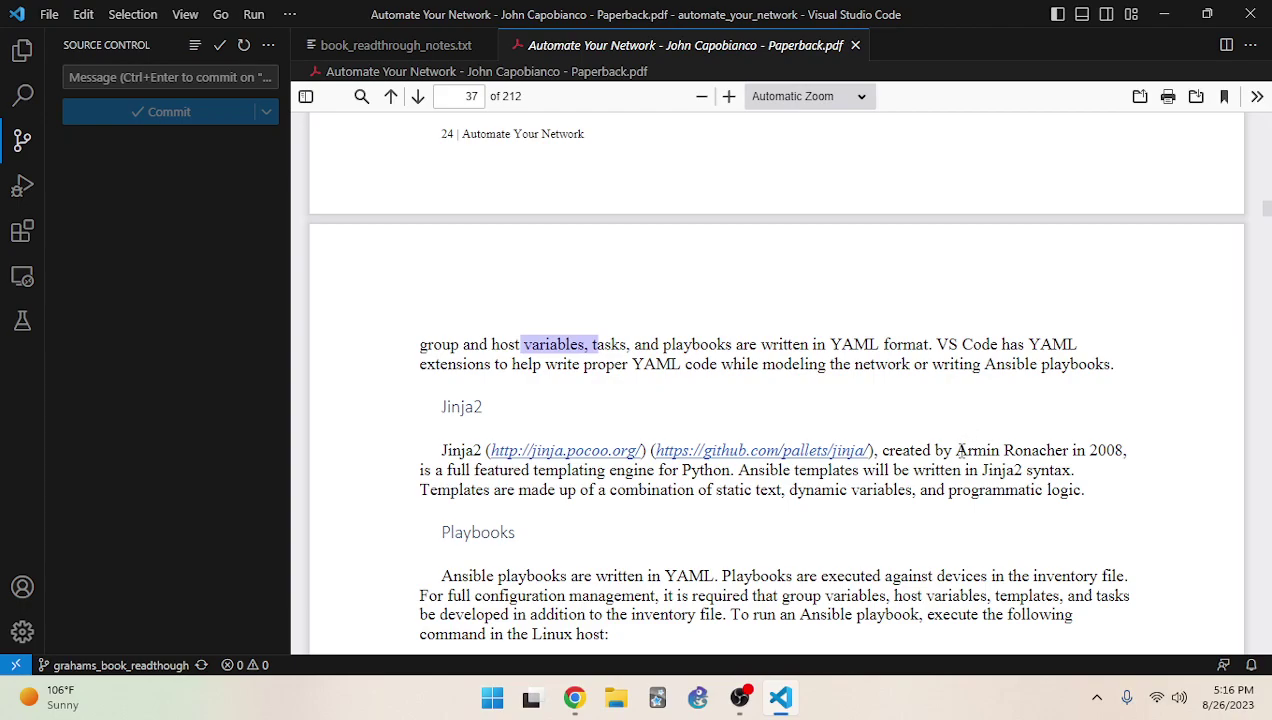
Copy the creator's name from the book's Jinja2 section and skim ahead to the Playbooks section
double_click(970, 450)
right_click(998, 448)
click(1042, 488)
drag(954, 450, 1066, 452)
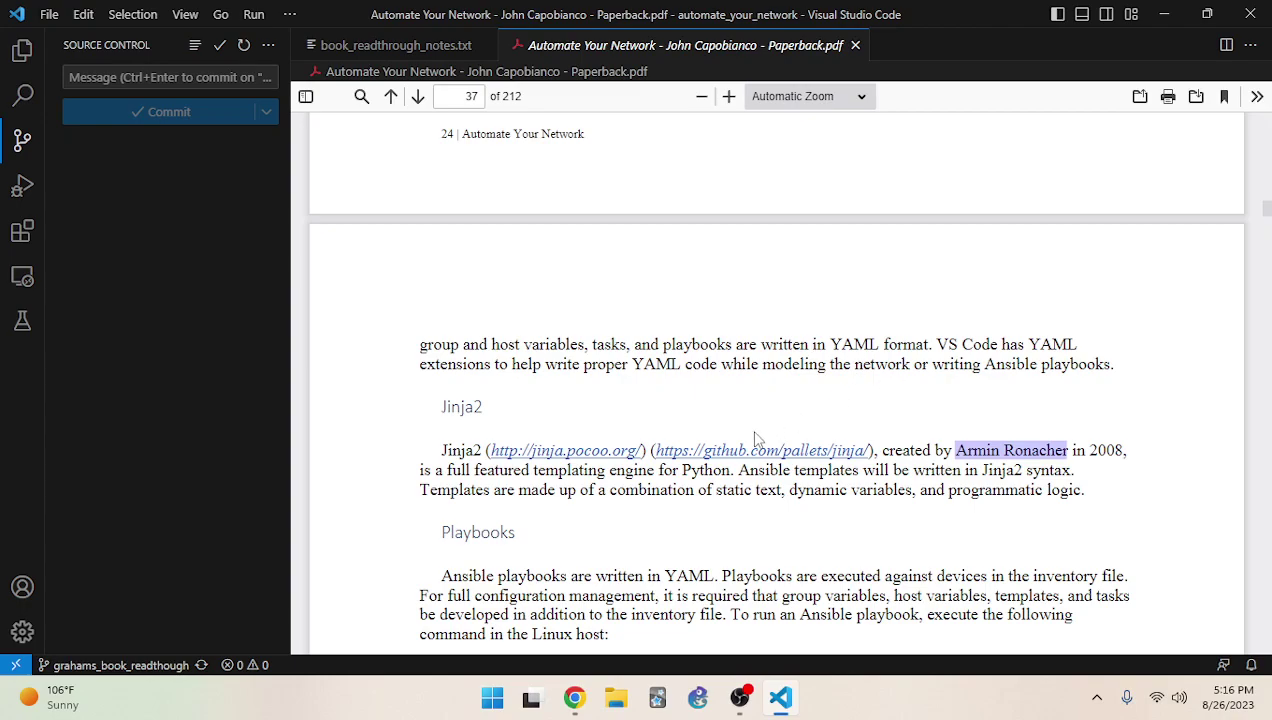
scroll(753, 440, down, 2)
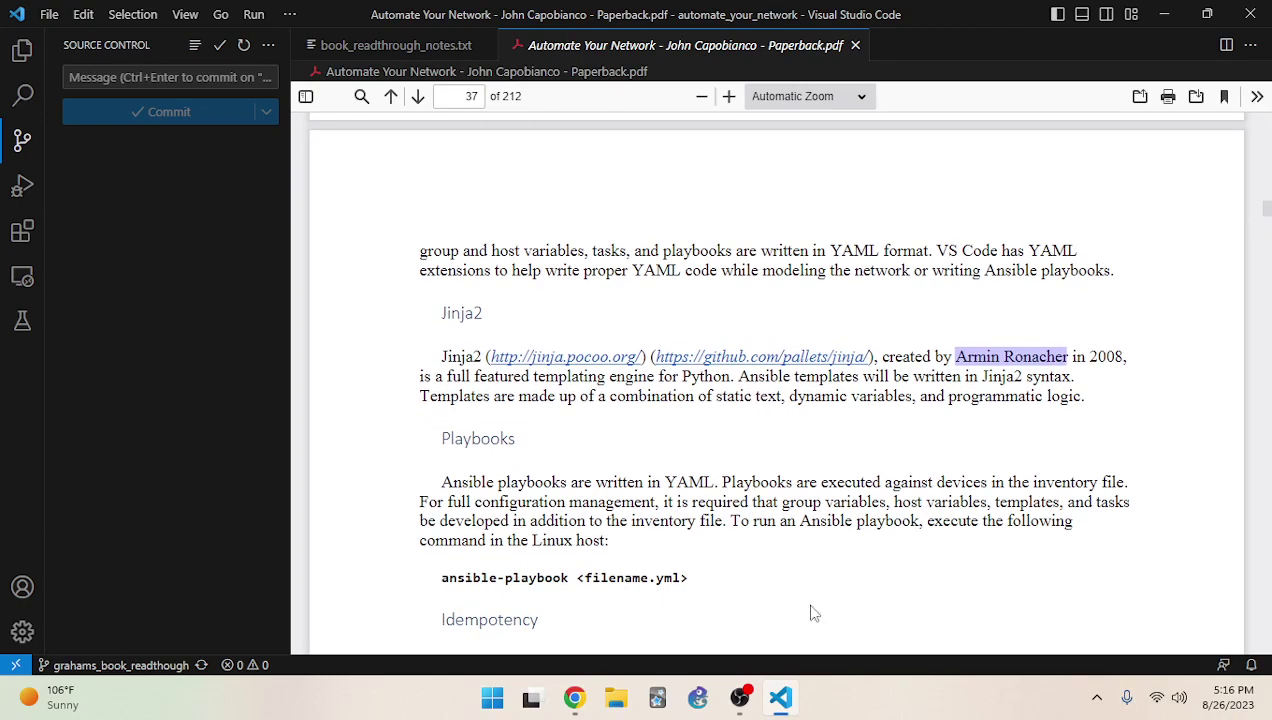
Switch to Chrome, open LinkedIn in a new tab, search for the Jinja2 creator's name, and open the matching Sentry architect's profile
click(574, 699)
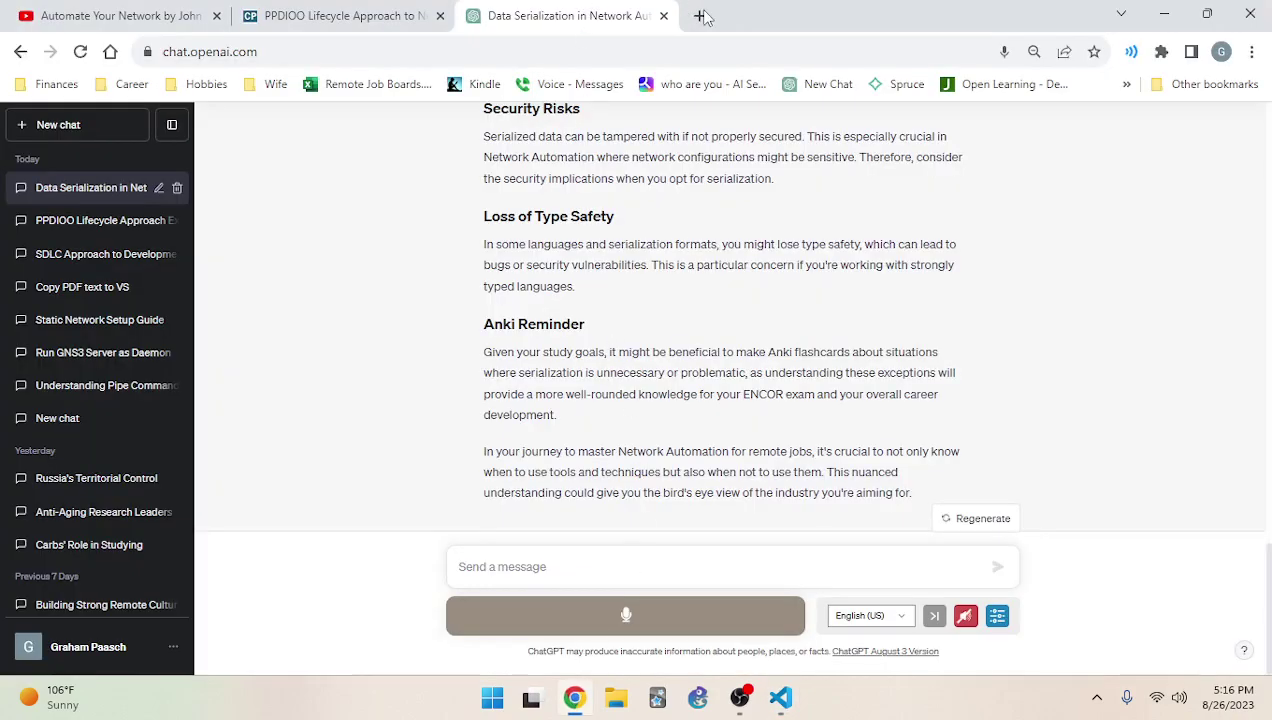
click(699, 15)
click(701, 52)
text(link)
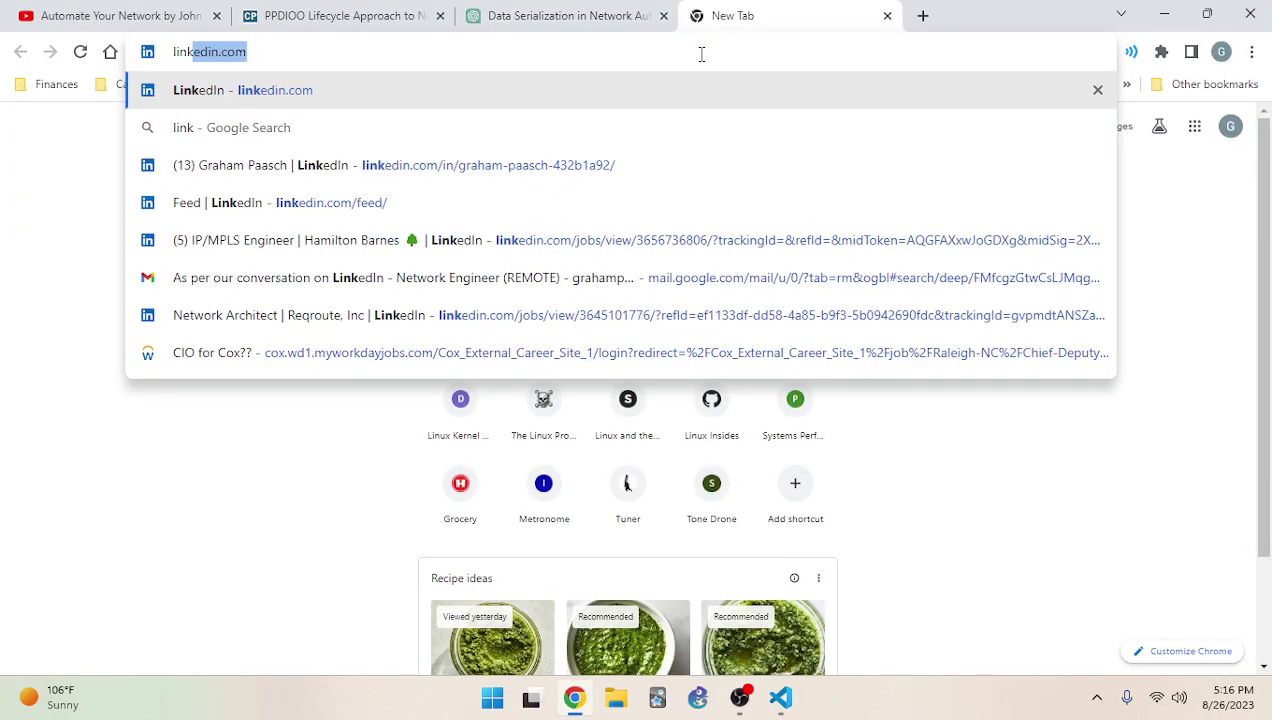
key(Return)
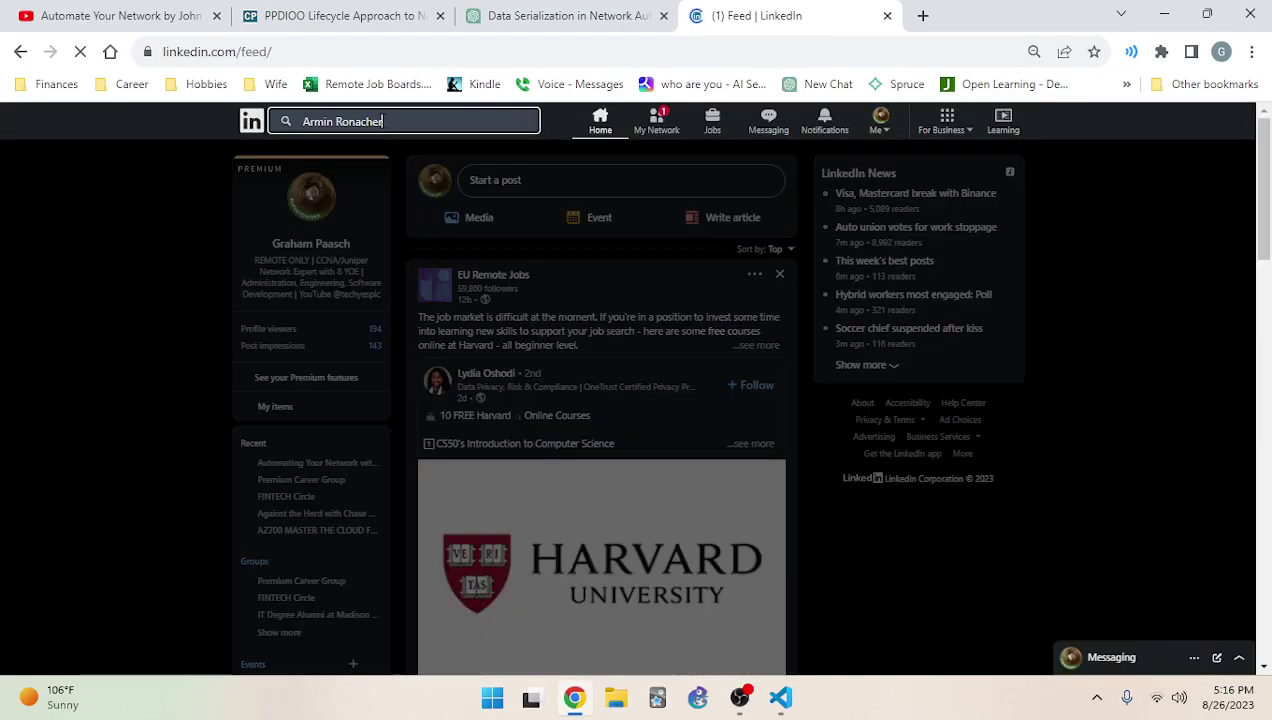
key(Return)
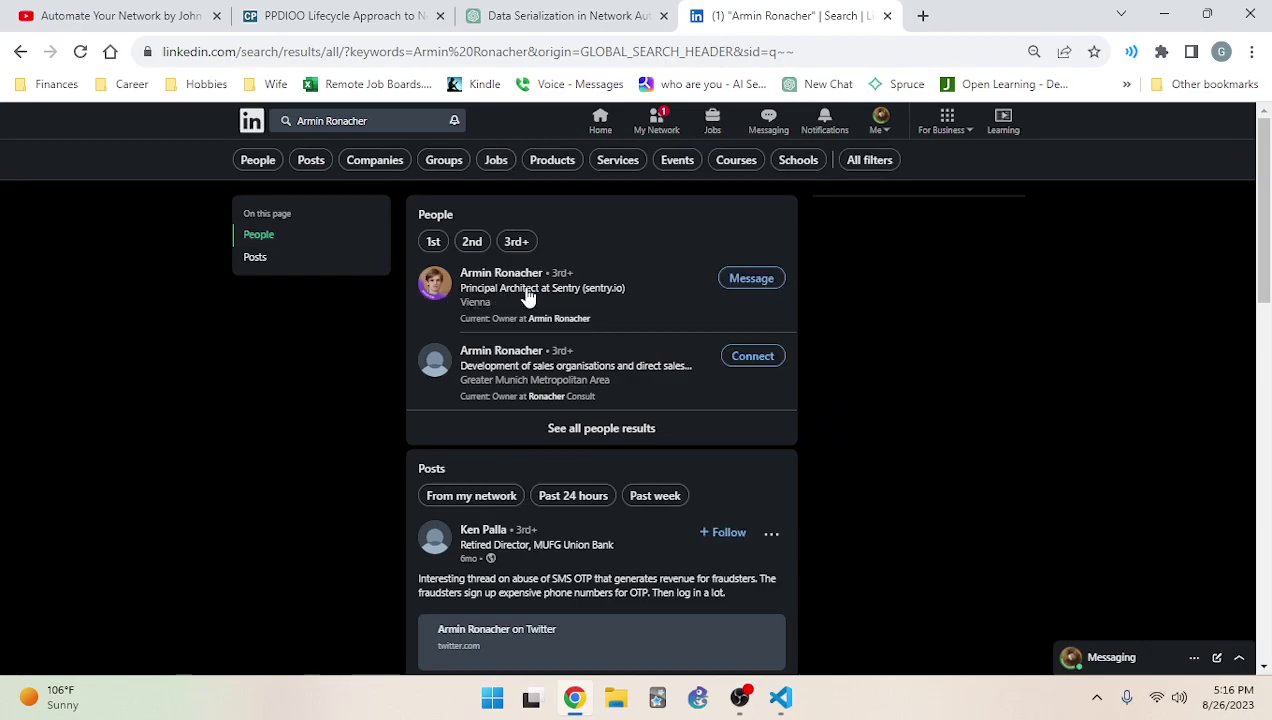
click(437, 288)
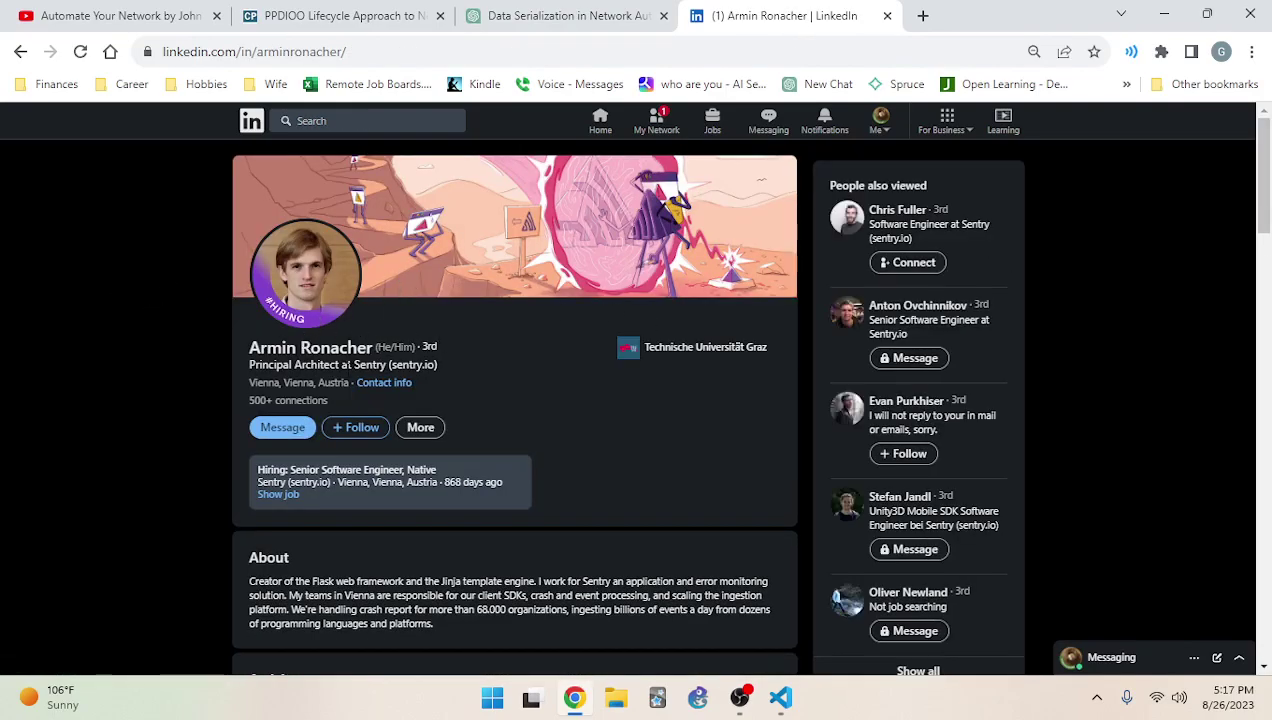
Examine the Jinja2 creator's LinkedIn profile, from About and Experience through Education, Skills, Honors & awards, Languages and Interests
scroll(201, 300, down, 2)
scroll(446, 372, down, 2)
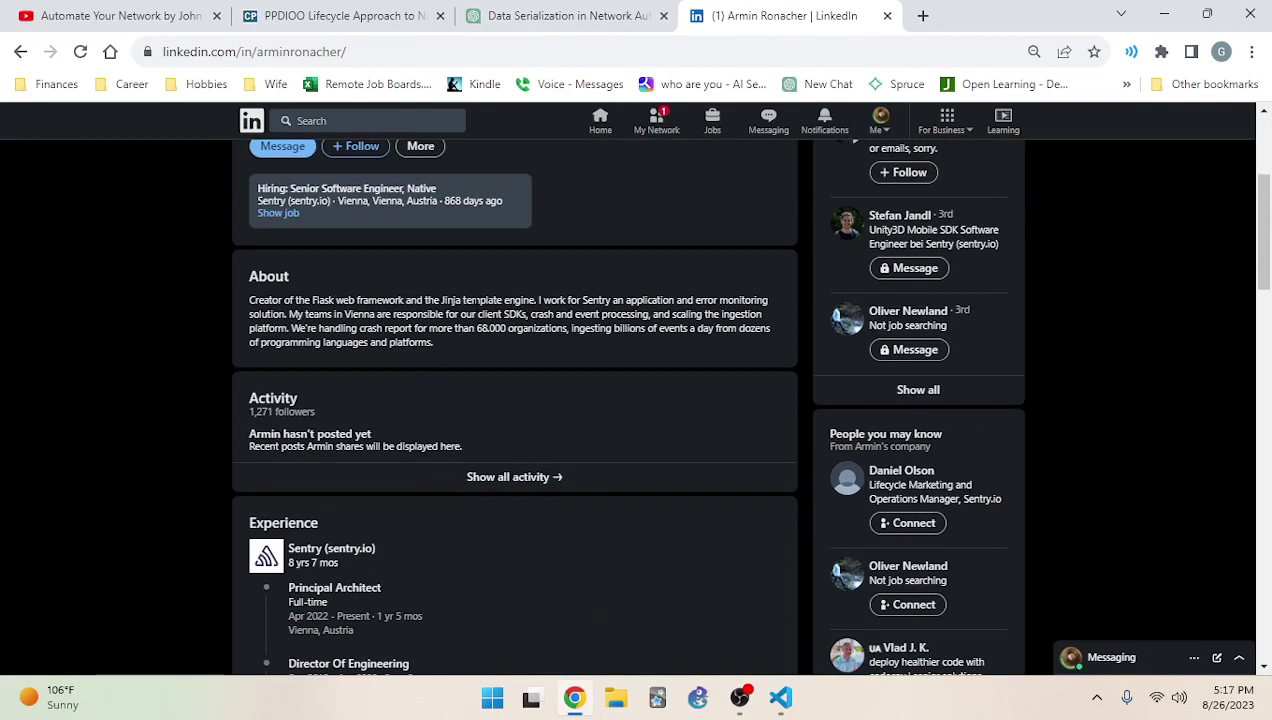
scroll(184, 374, down, 4)
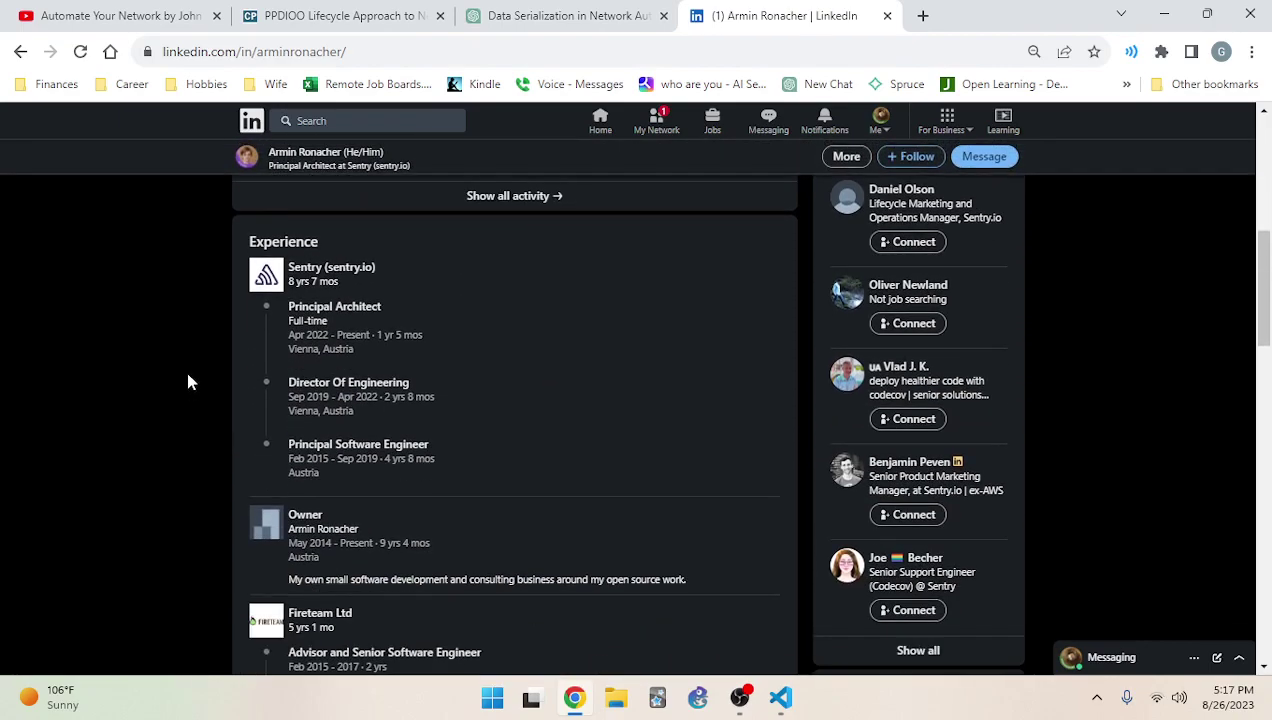
scroll(196, 385, down, 5)
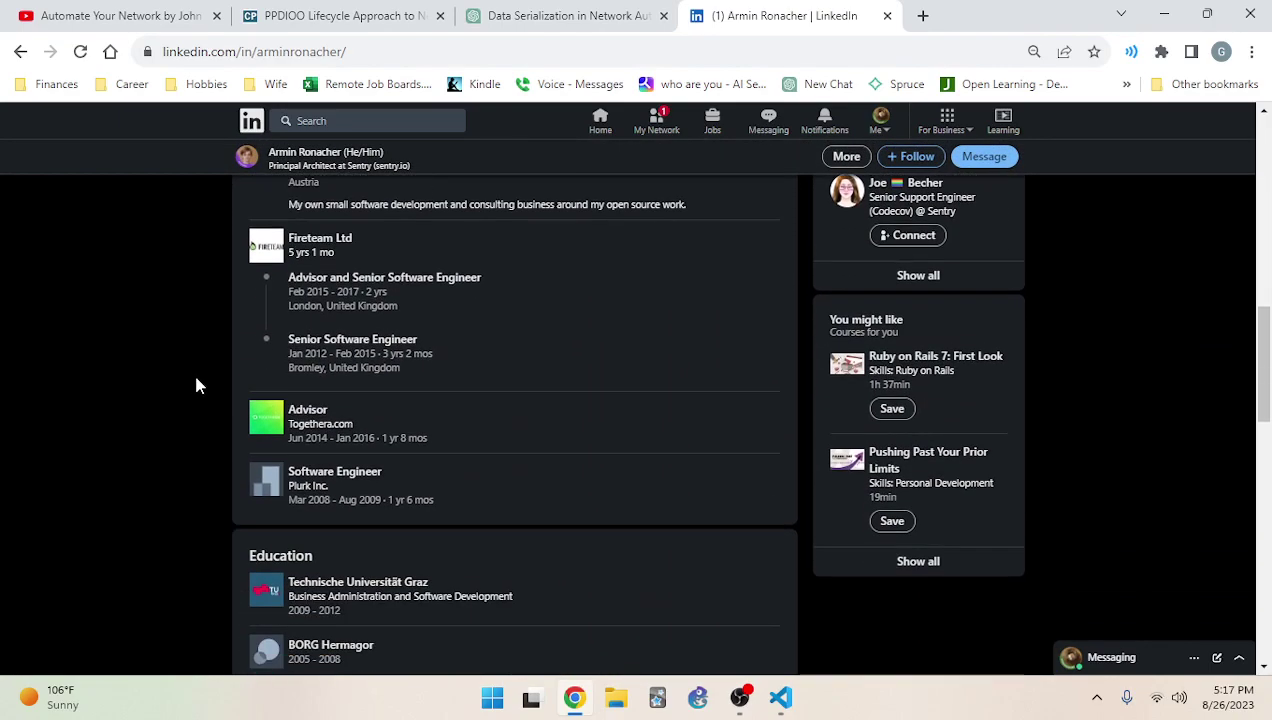
scroll(256, 323, down, 1)
scroll(252, 352, down, 1)
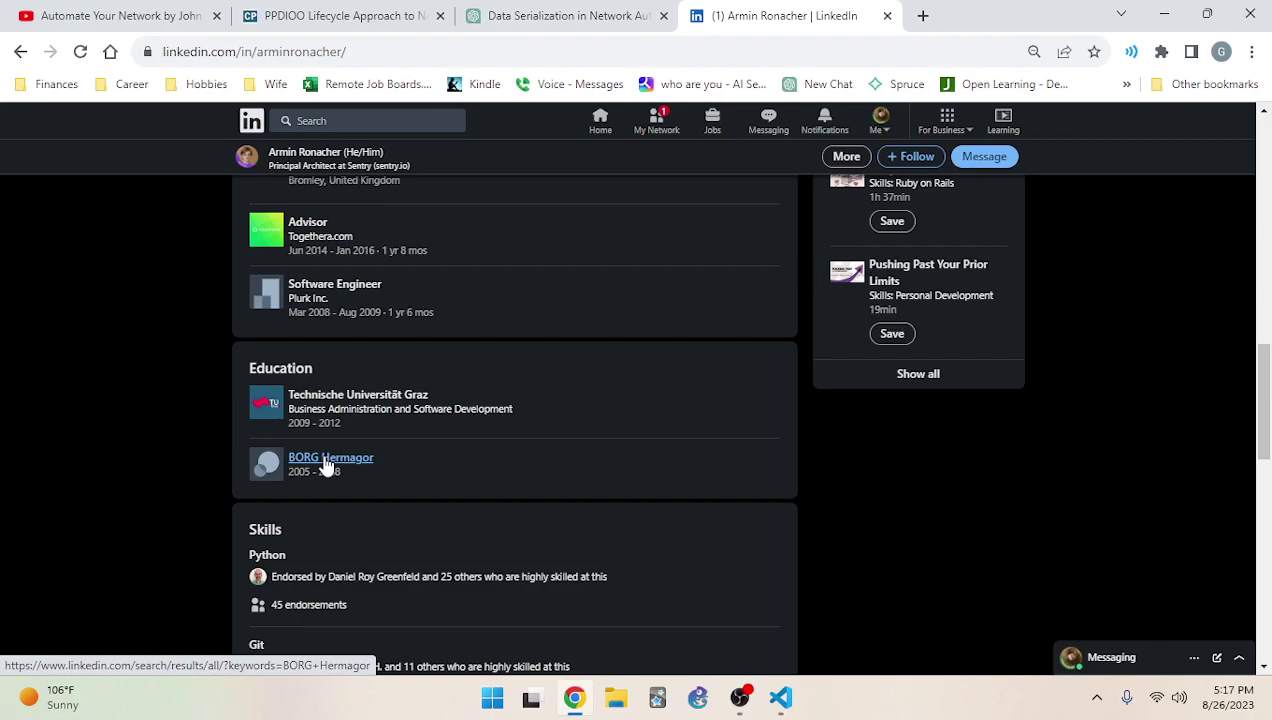
scroll(327, 466, down, 2)
scroll(90, 390, down, 3)
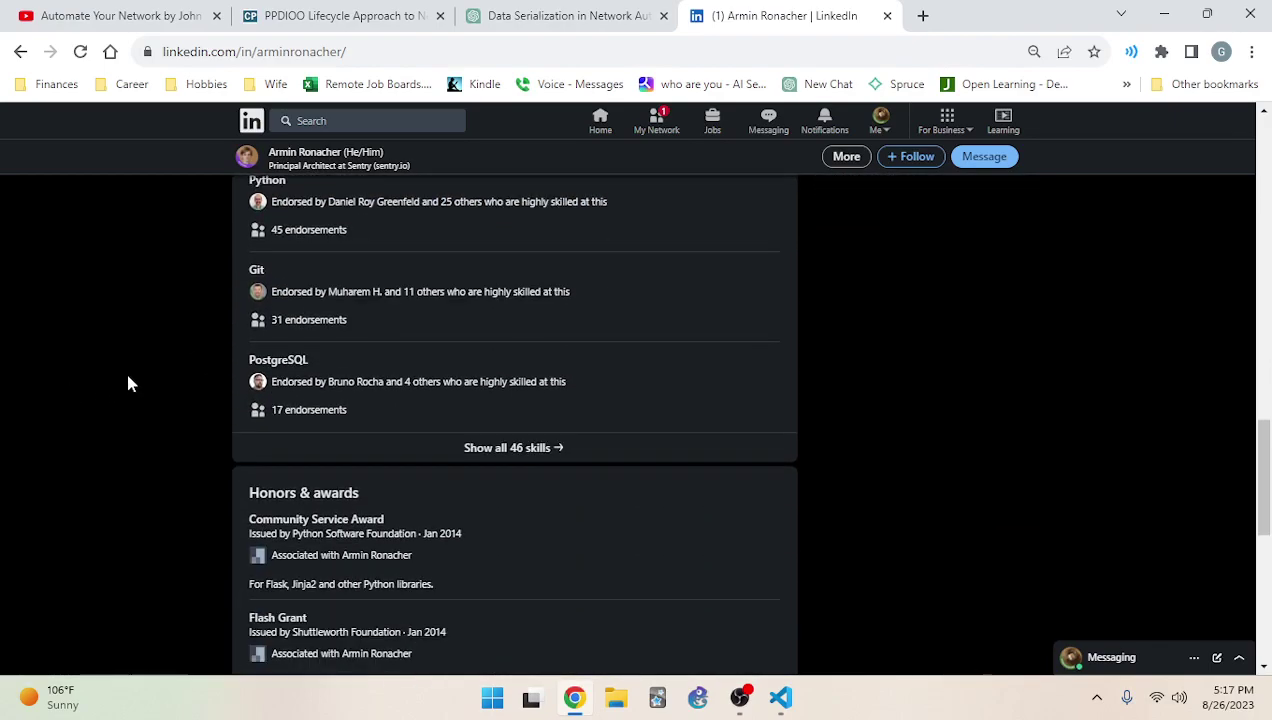
scroll(140, 390, down, 2)
scroll(115, 405, down, 2)
scroll(133, 401, up, 1)
scroll(133, 400, down, 3)
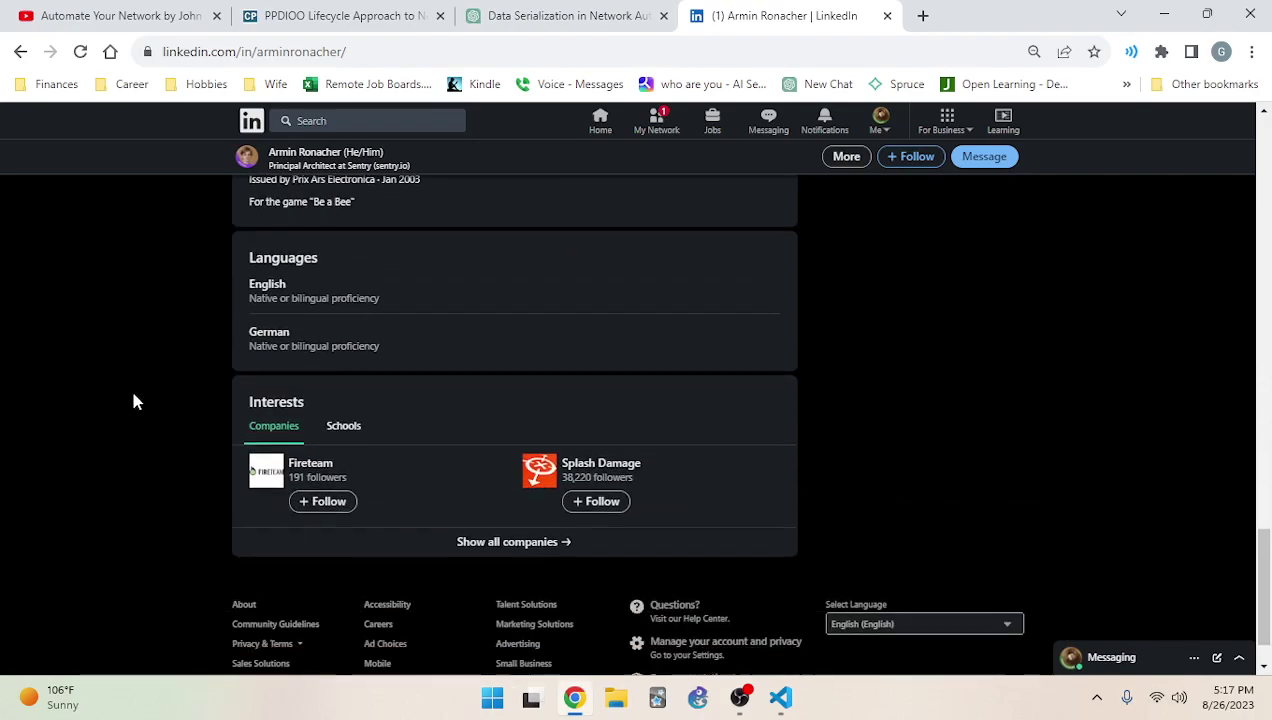
drag(1266, 575, 1265, 118)
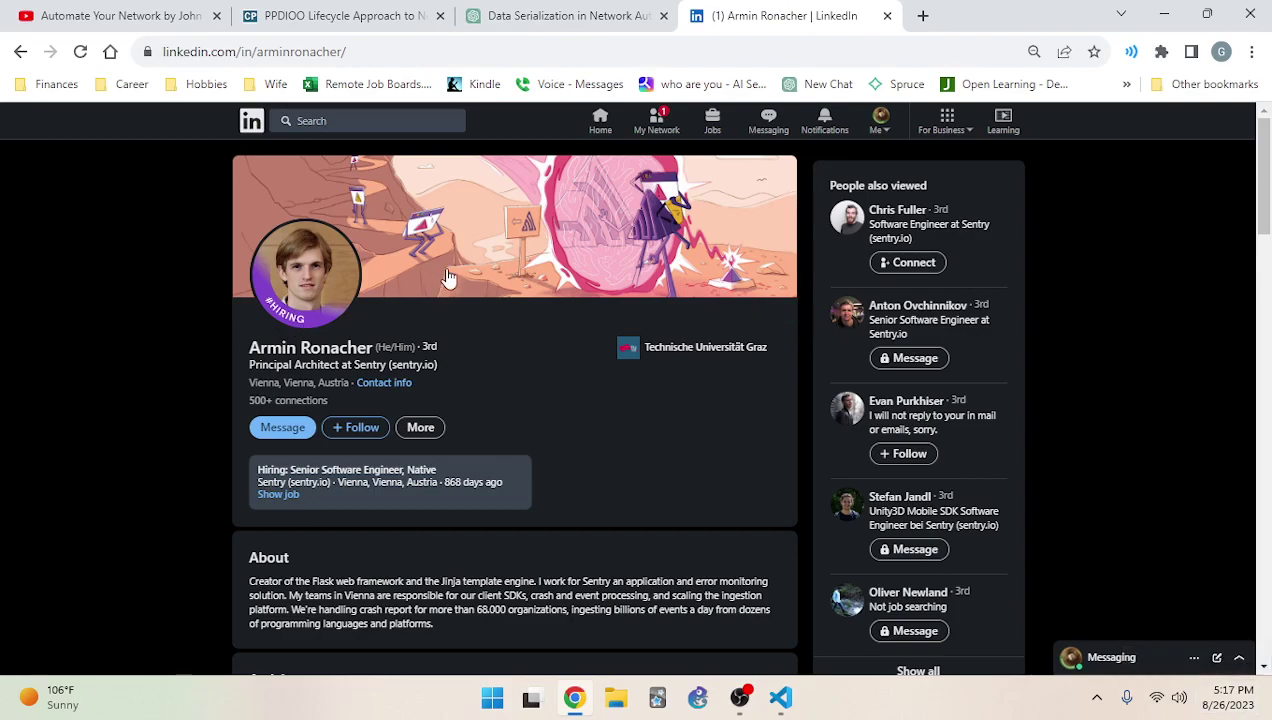
Review the profile's introduction and About section, and follow the Jinja2 creator on LinkedIn
scroll(235, 345, down, 3)
scroll(225, 363, up, 3)
scroll(190, 446, down, 2)
scroll(325, 349, up, 2)
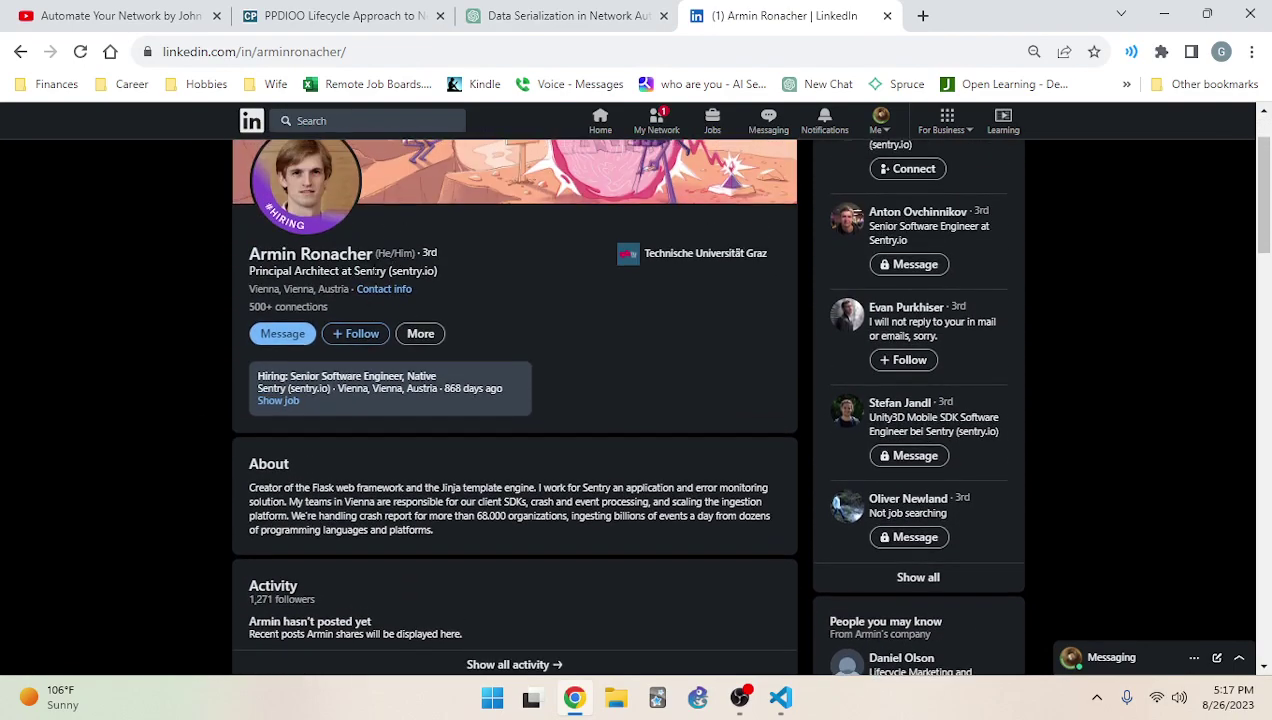
click(360, 341)
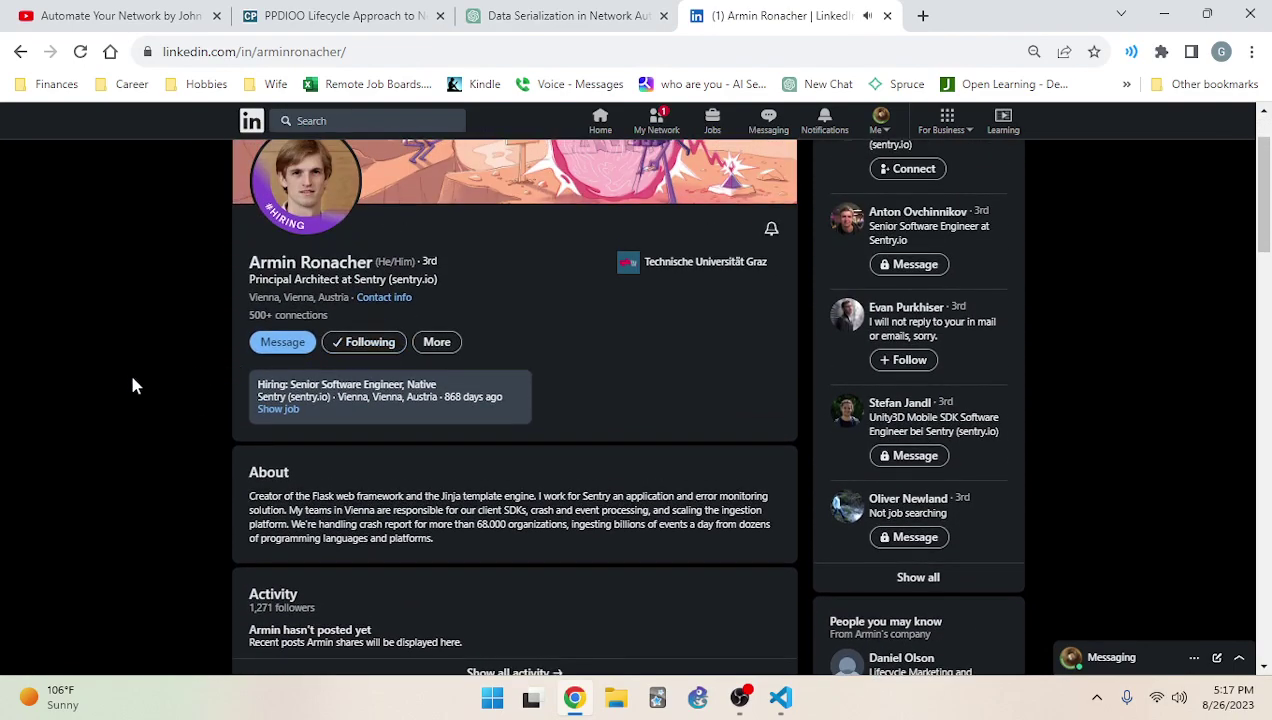
Reread the profile's About section and open the Sentry company page from the Experience section
scroll(132, 378, down, 3)
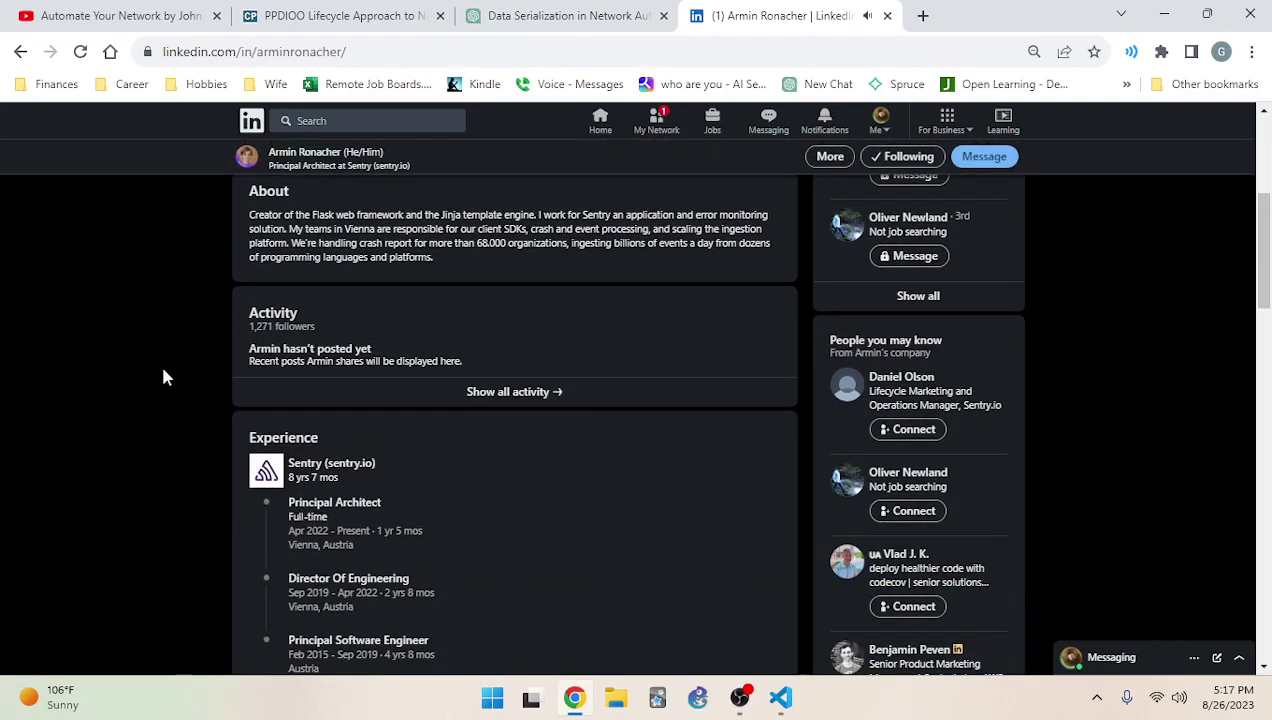
scroll(146, 380, up, 3)
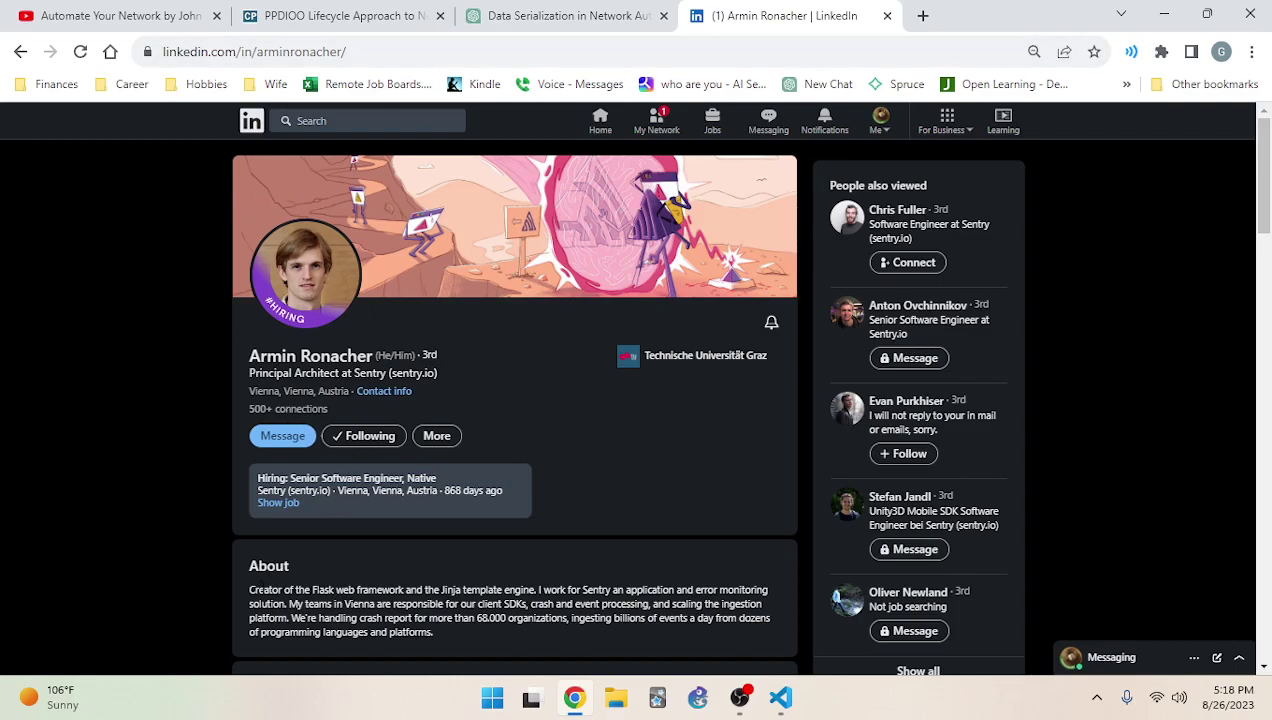
drag(261, 586, 550, 590)
click(402, 590)
scroll(322, 473, down, 2)
click(240, 450)
scroll(240, 447, down, 4)
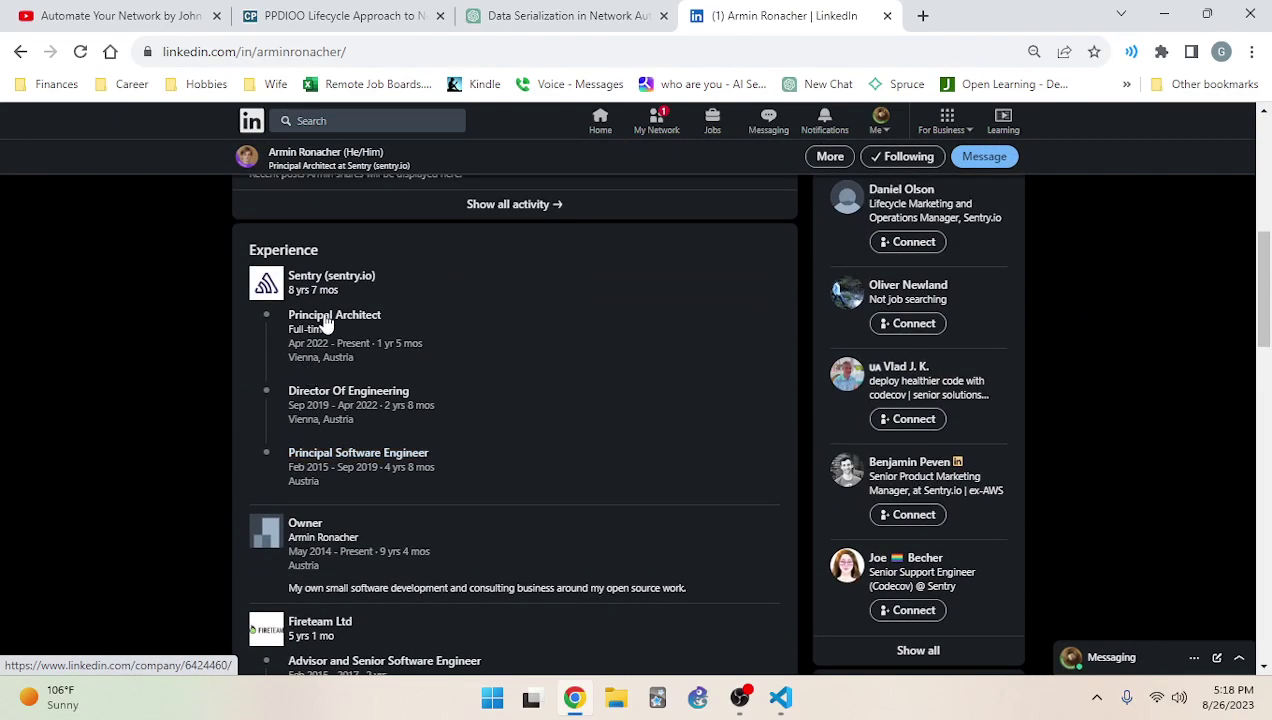
click(348, 285)
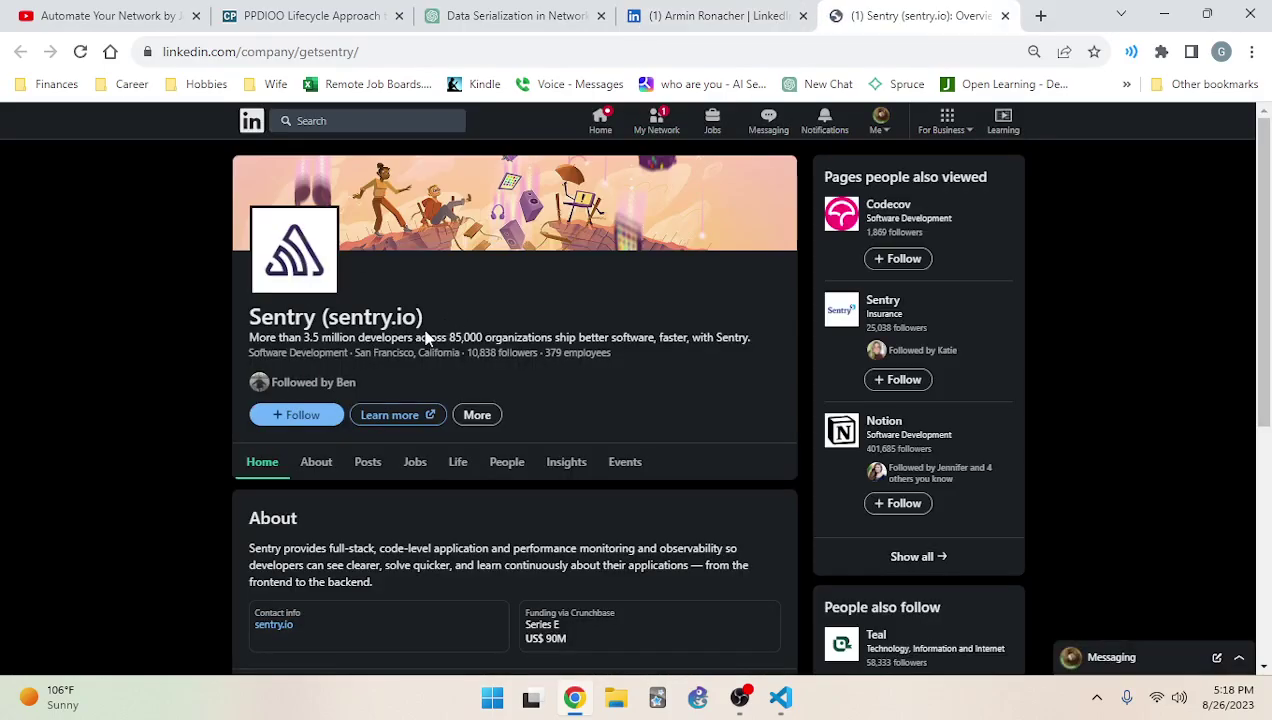
Open the sentry.io website in a new tab from the company name and return to Sentry's LinkedIn page
drag(418, 316, 330, 316)
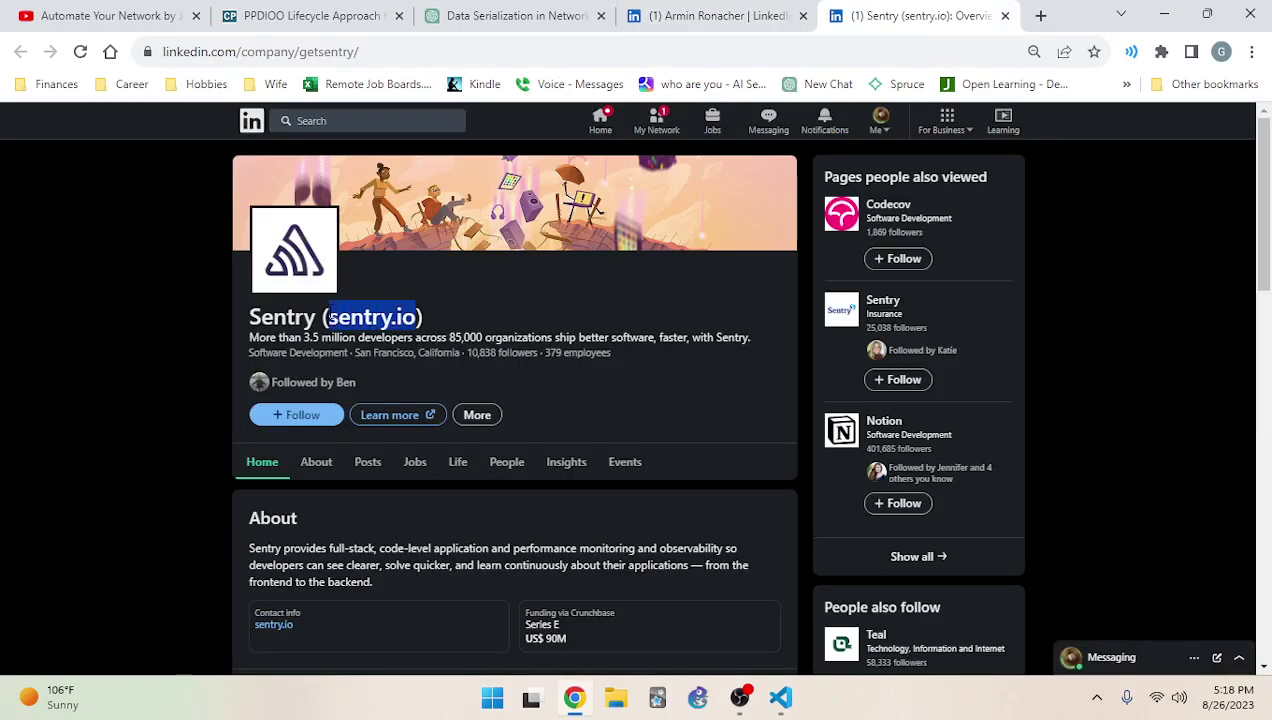
right_click(364, 317)
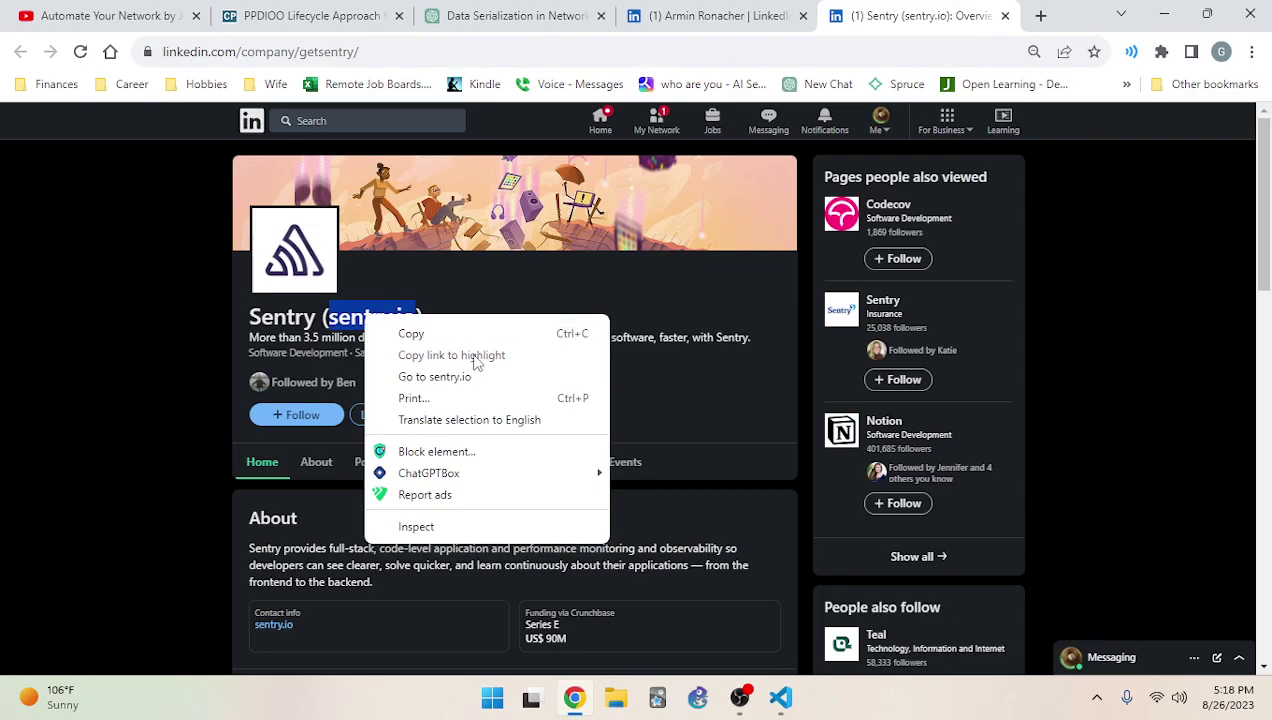
click(470, 379)
click(742, 18)
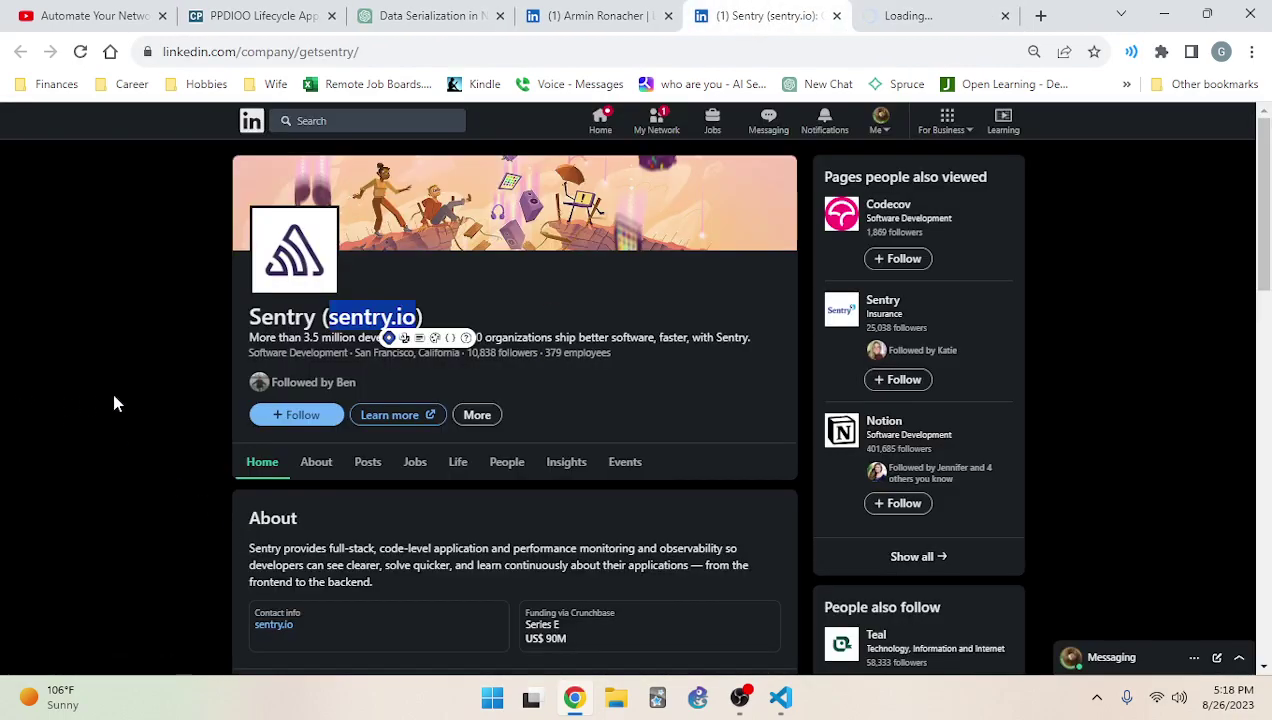
Skim Sentry's LinkedIn home page down to its page posts and open the company's job listings
scroll(117, 445, down, 3)
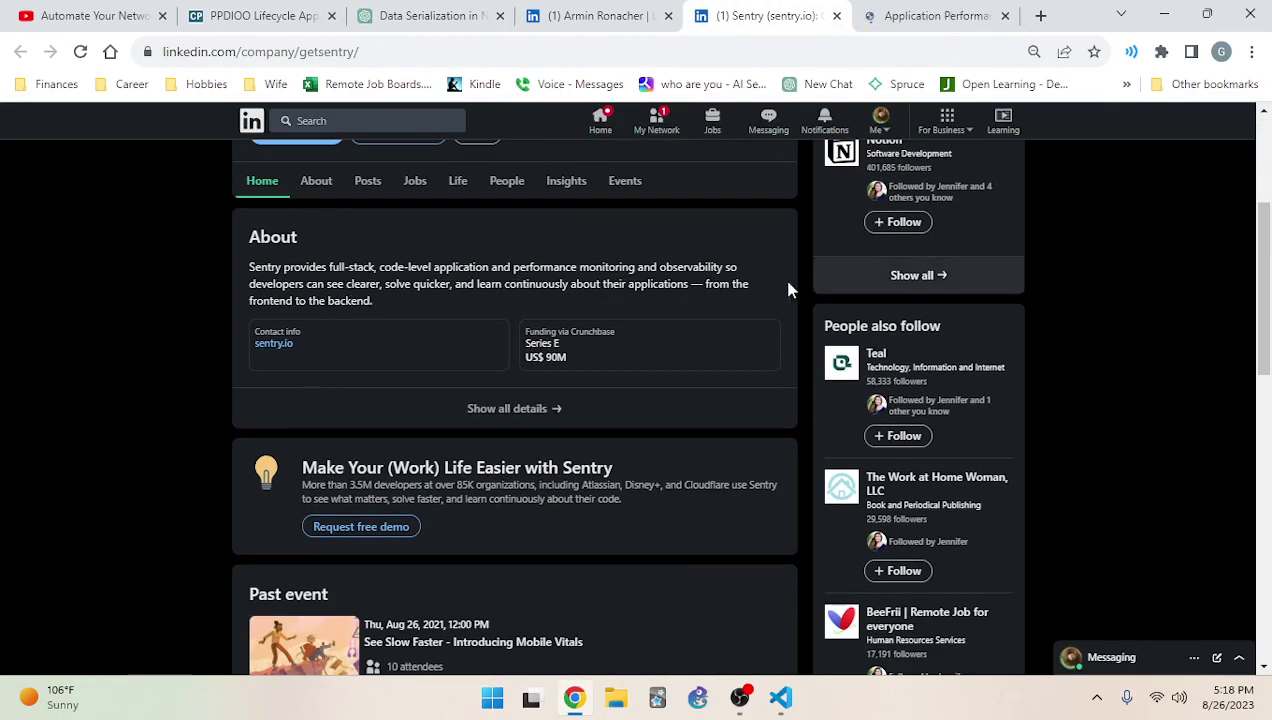
scroll(341, 524, down, 1)
scroll(341, 524, down, 3)
scroll(187, 502, up, 6)
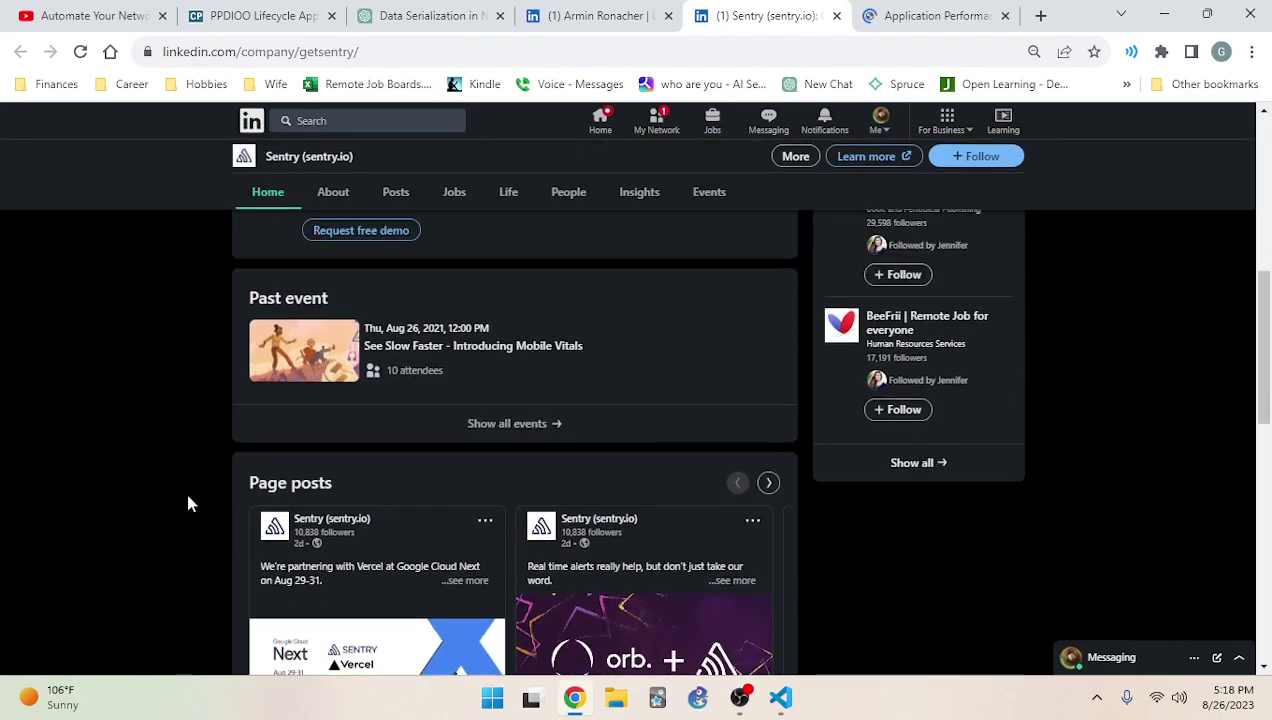
click(415, 465)
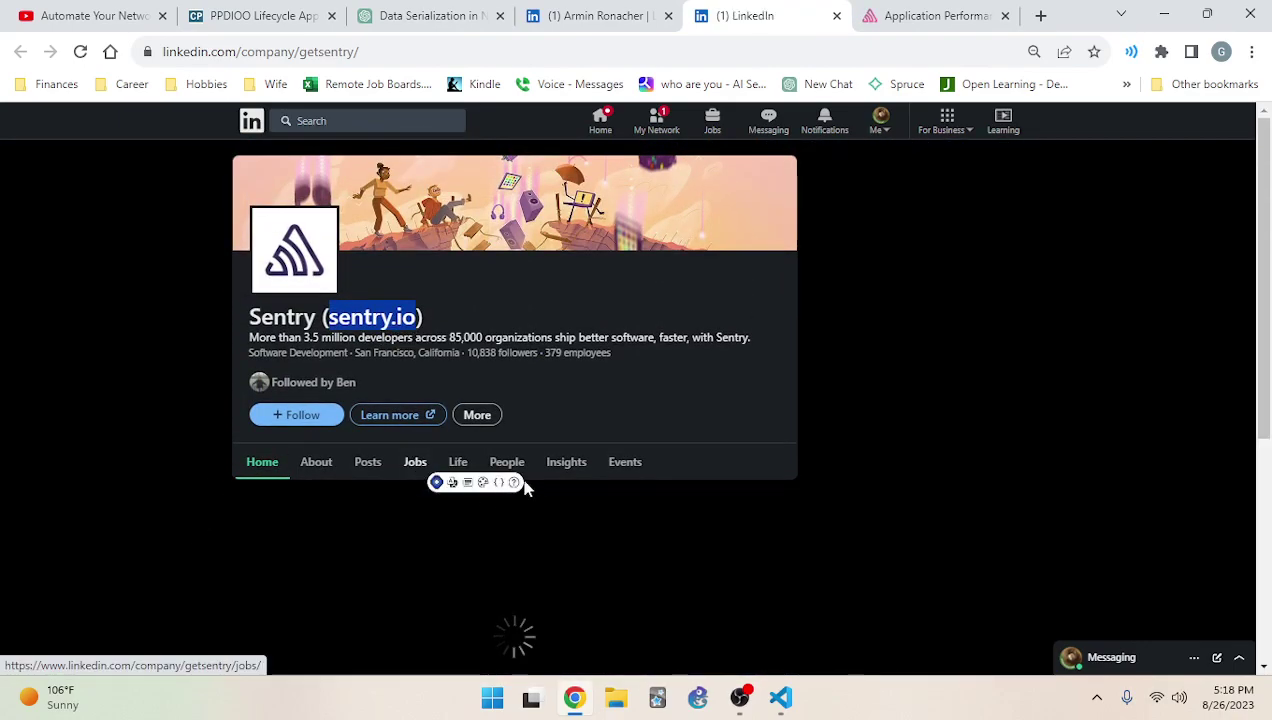
Browse all of Sentry's recently posted jobs and go back to the first set
scroll(184, 383, down, 5)
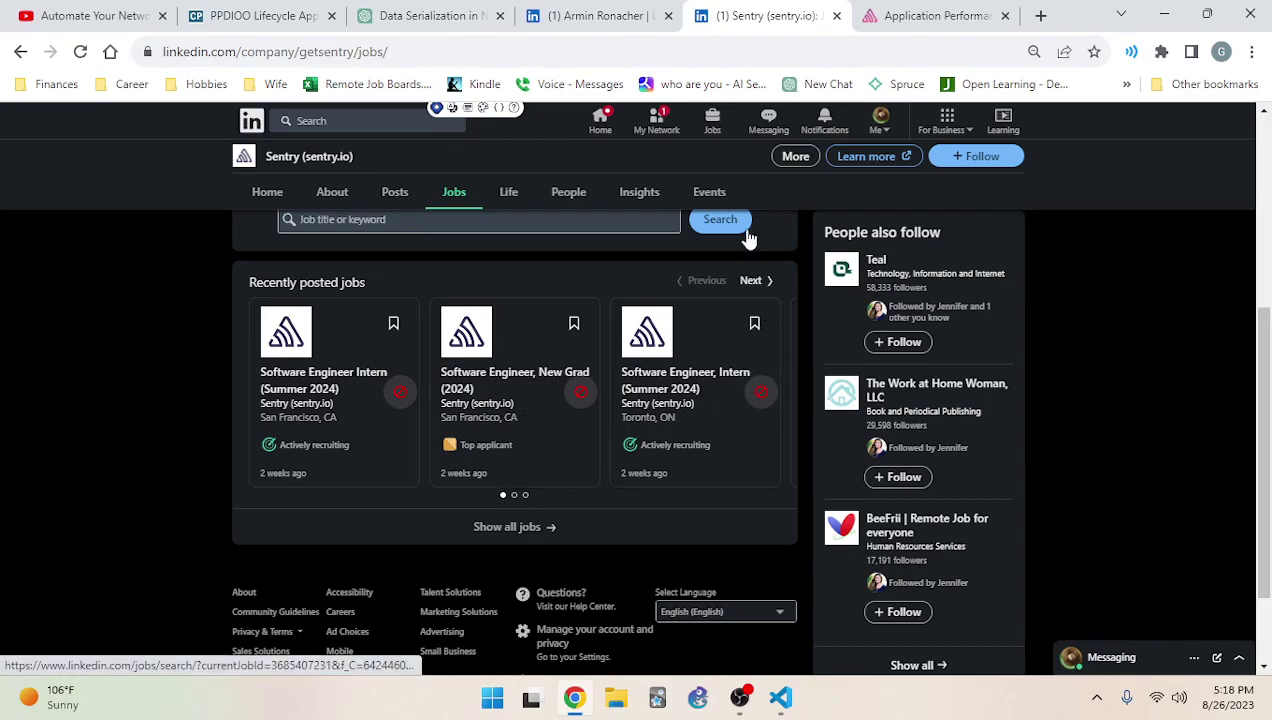
click(766, 282)
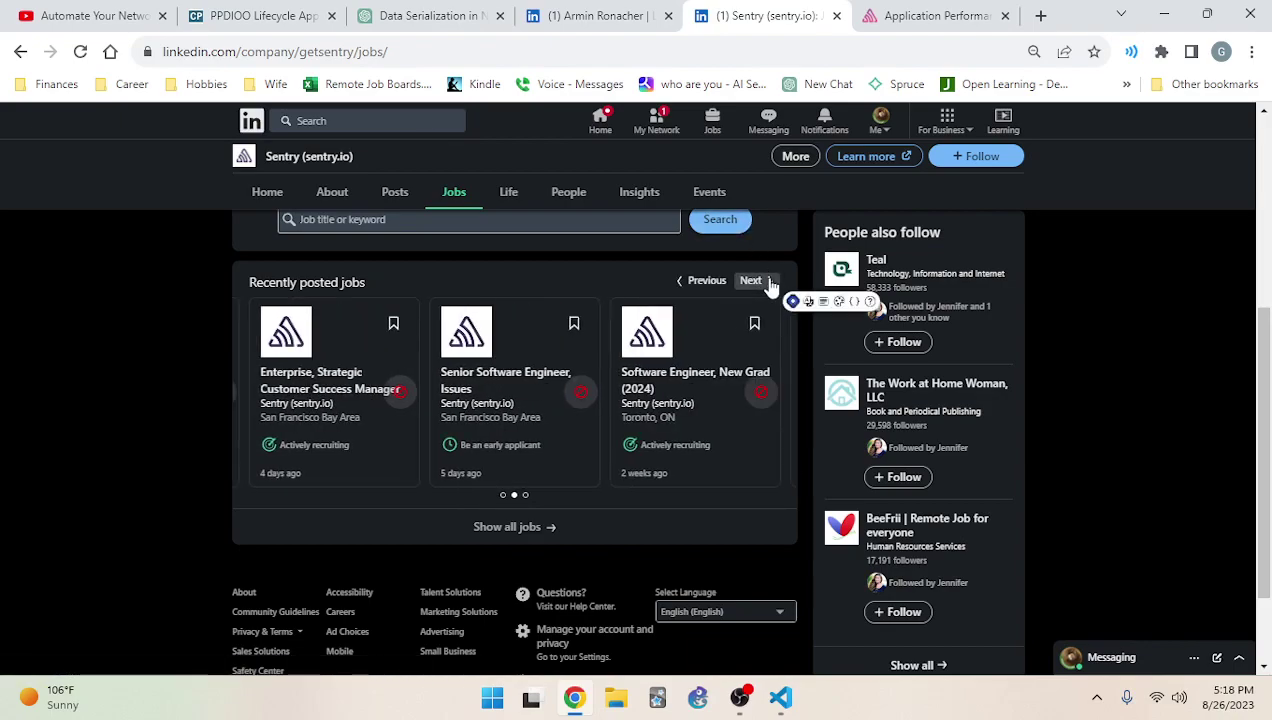
click(770, 284)
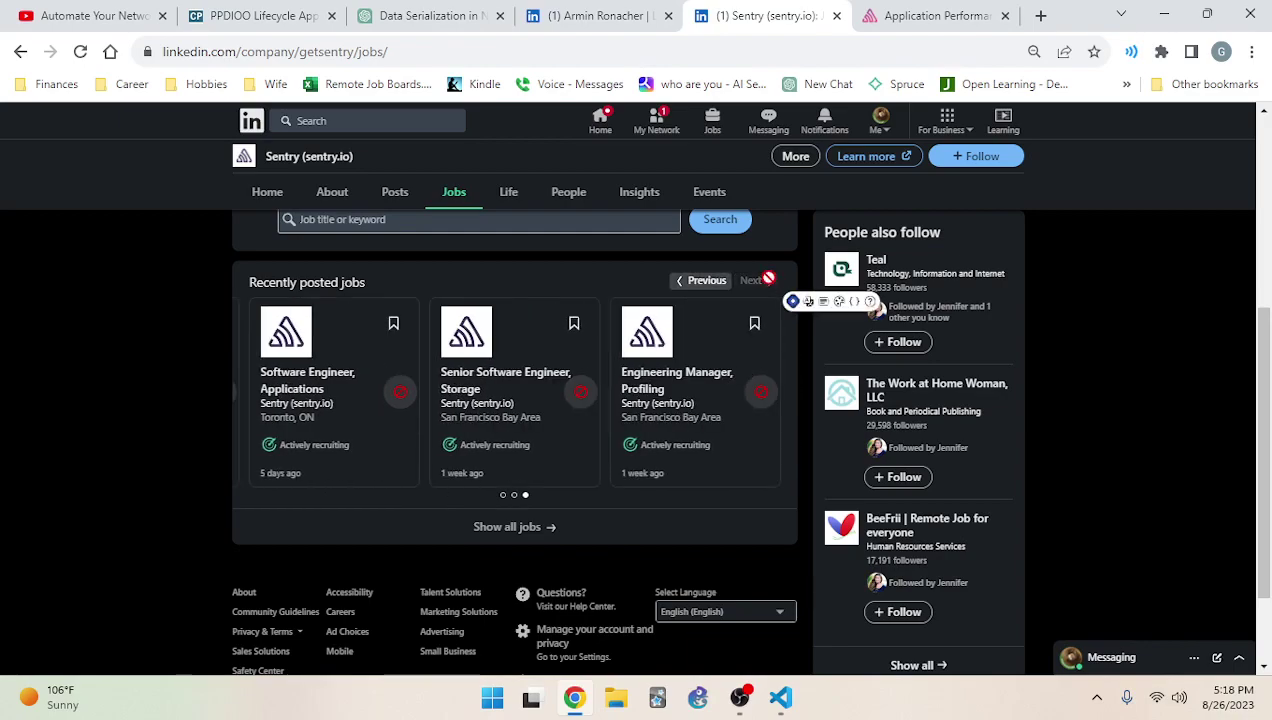
right_click(768, 279)
click(587, 284)
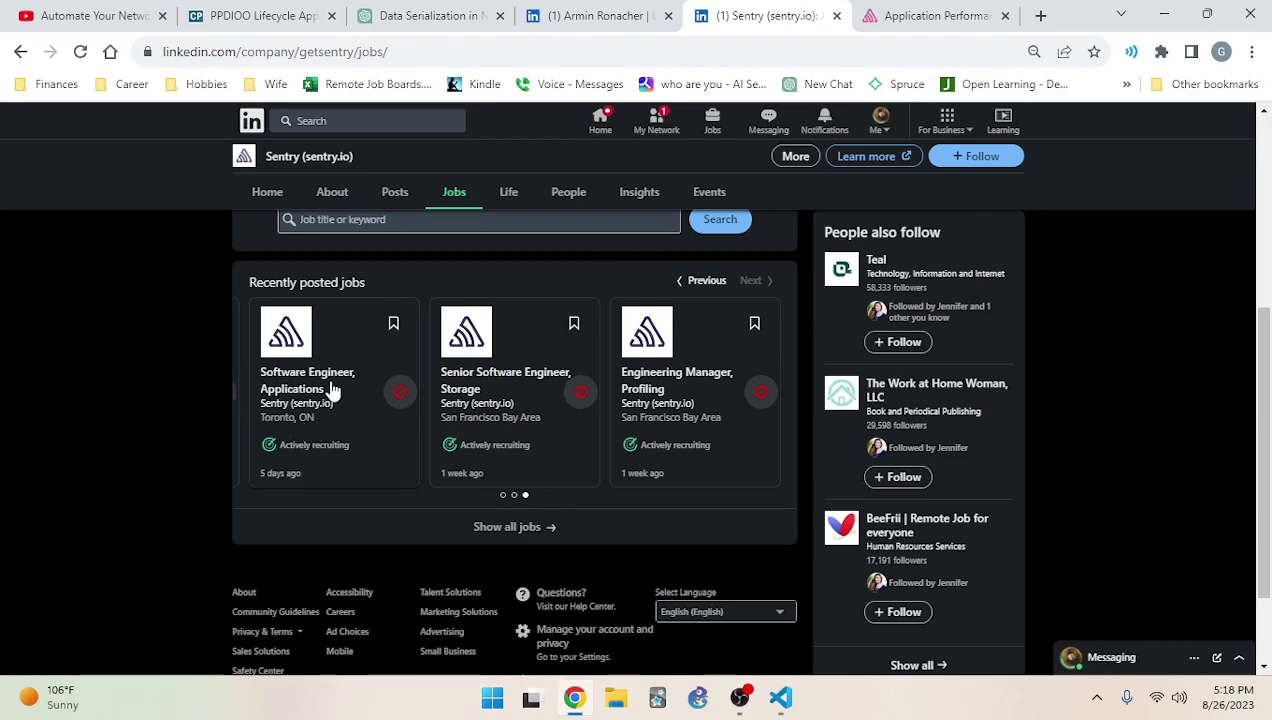
click(686, 284)
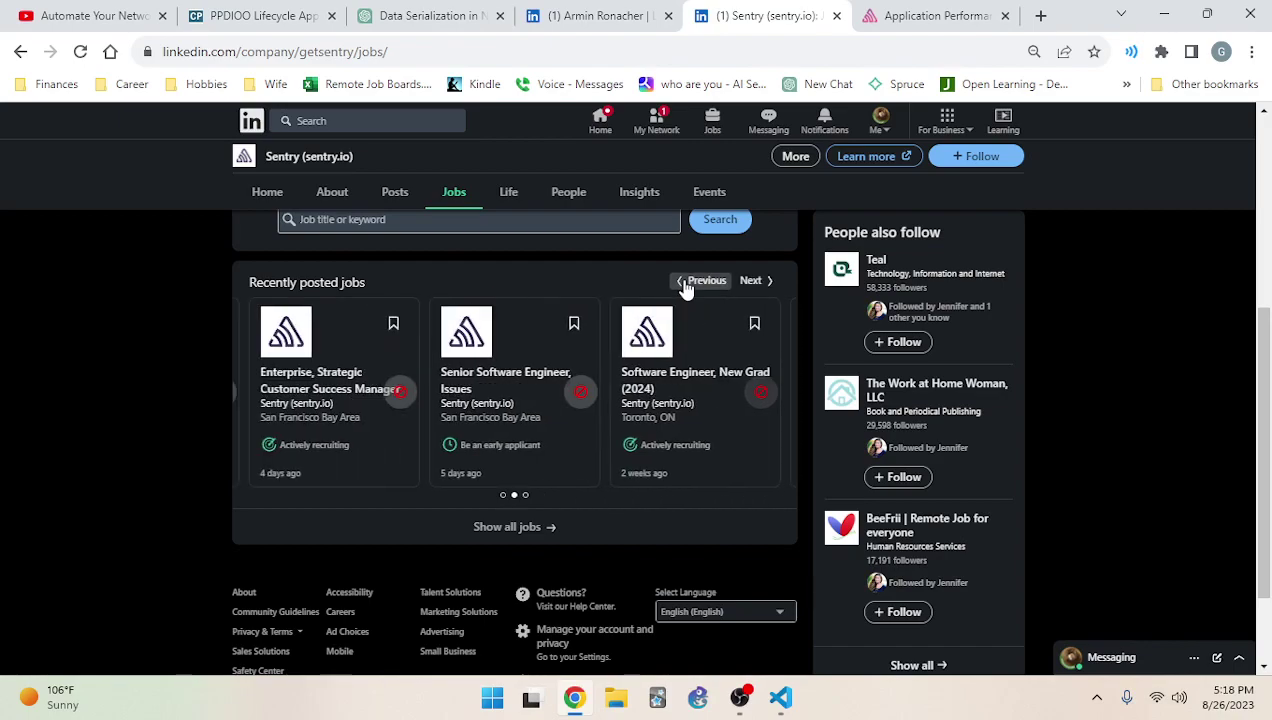
click(686, 284)
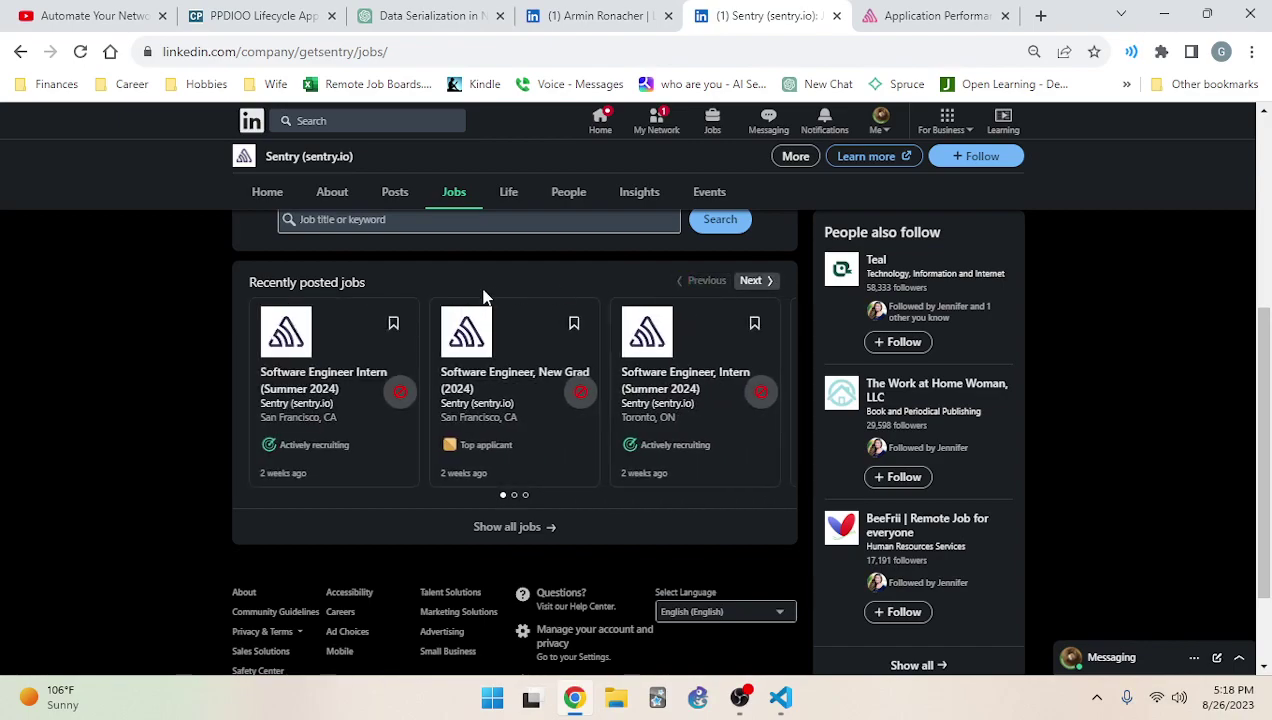
Switch to the sentry.io website, skim its welcome page, and open the About Us page from the footer
click(930, 15)
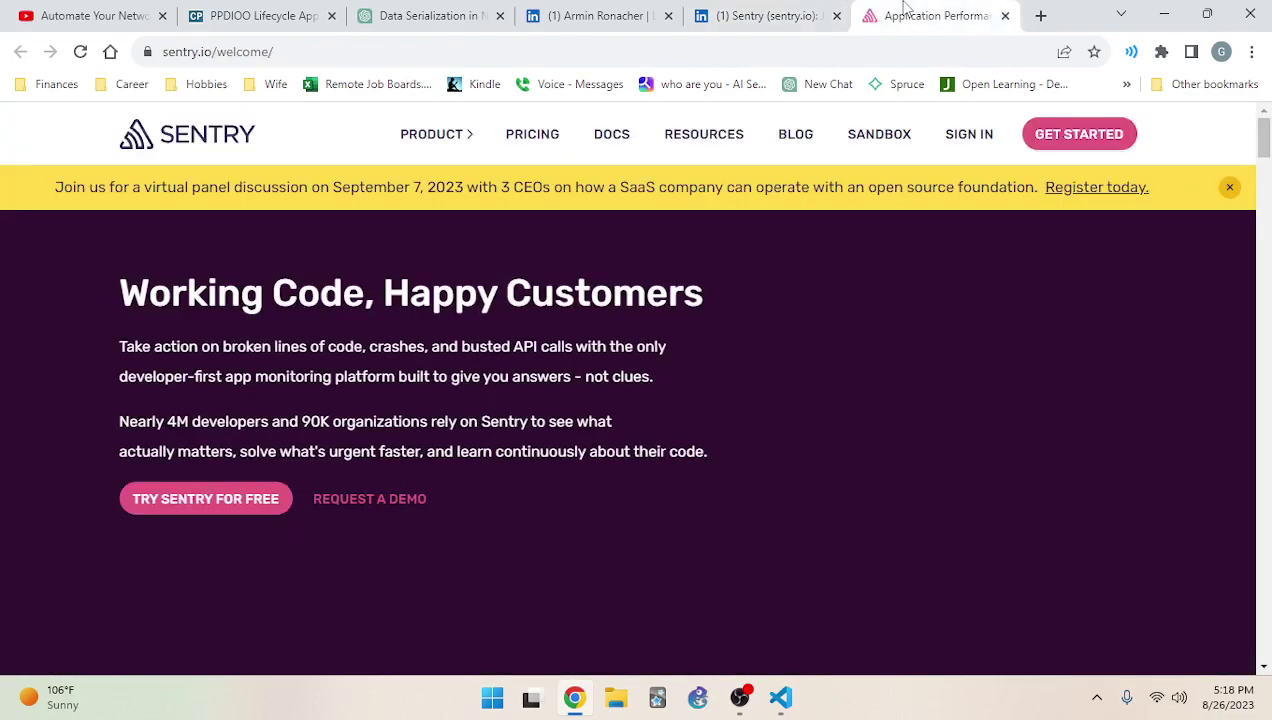
scroll(667, 332, down, 3)
scroll(486, 322, up, 3)
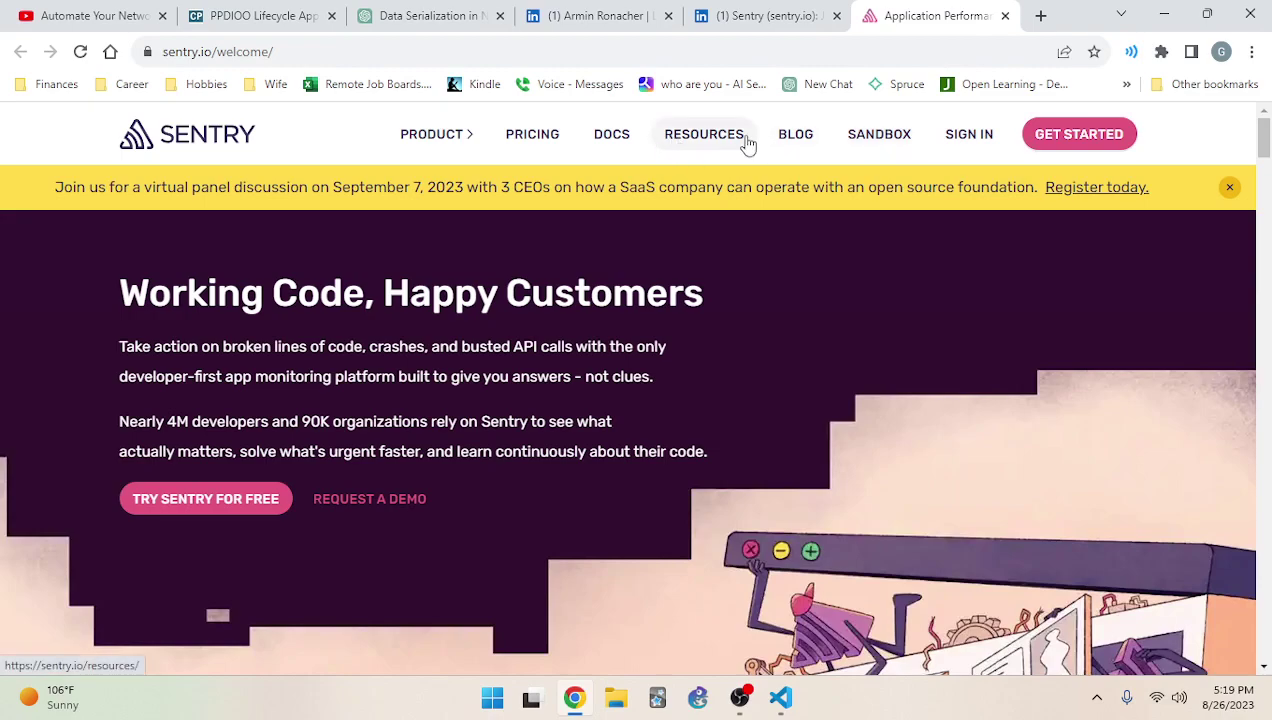
drag(1262, 150, 1244, 637)
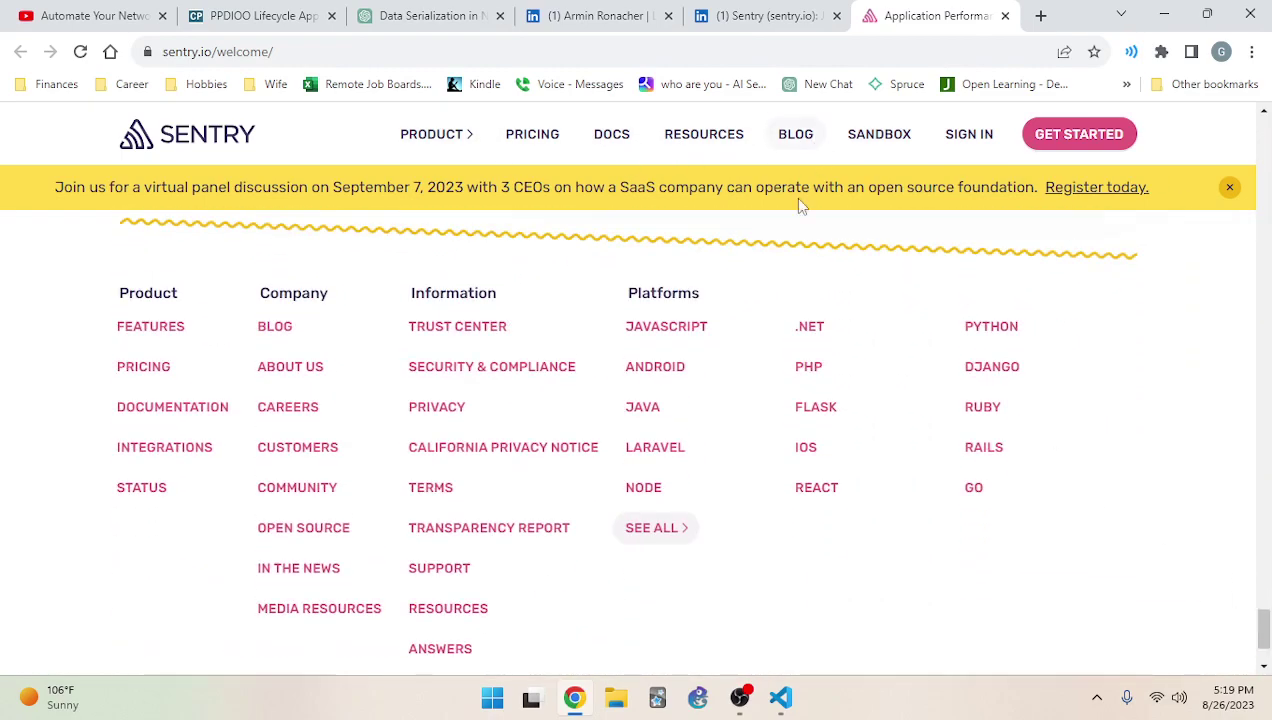
click(278, 372)
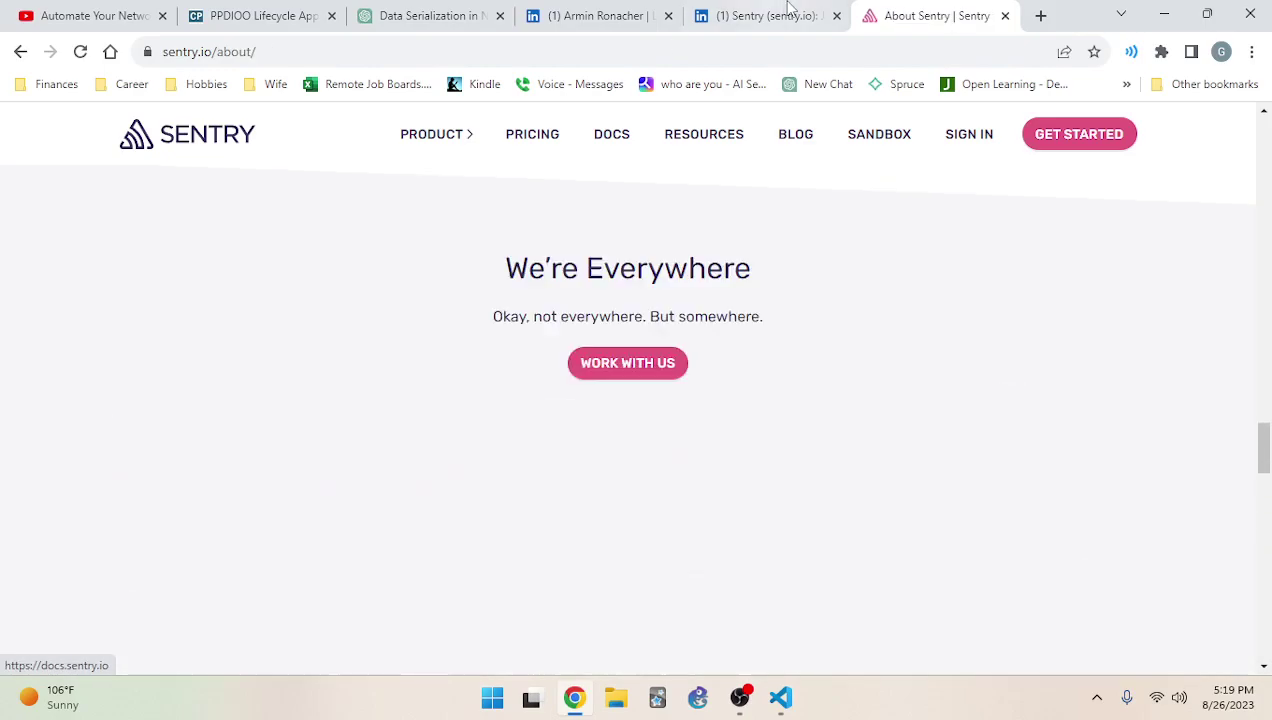
Read Sentry's About page, covering its product description, company numbers, The Humans Behind the Code and the customer list
scroll(330, 352, down, 4)
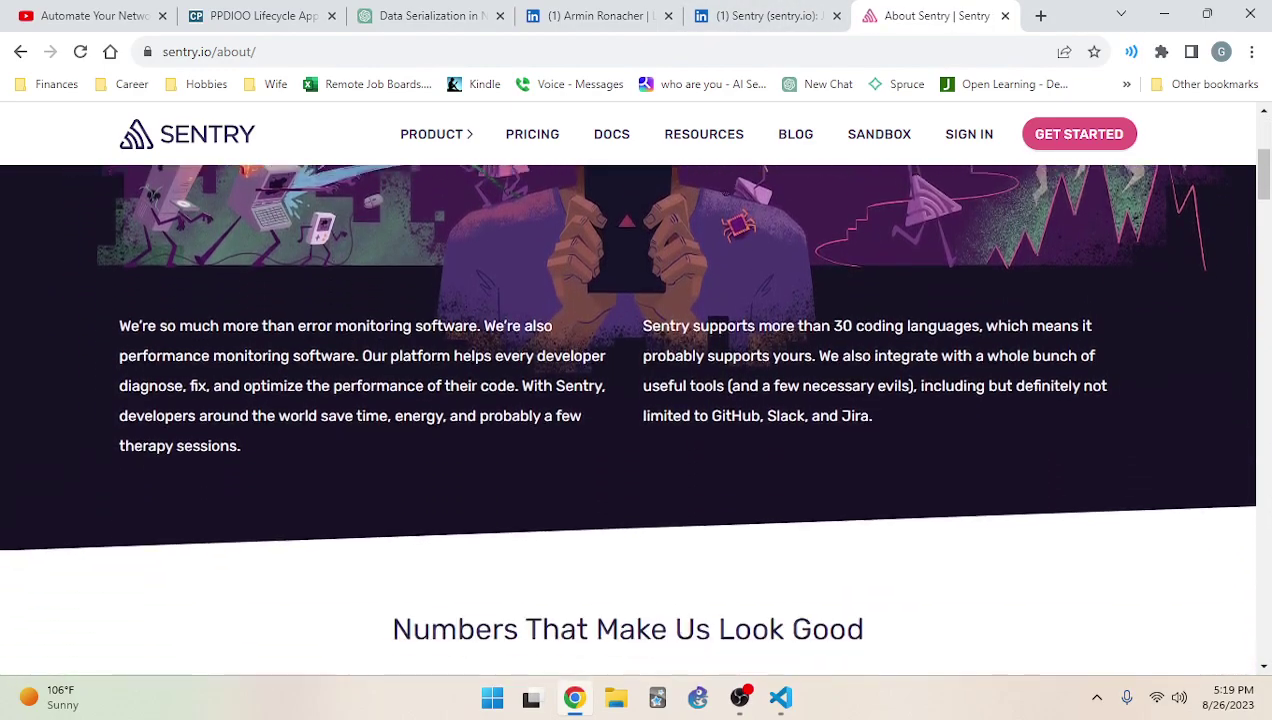
drag(296, 296, 463, 296)
click(507, 287)
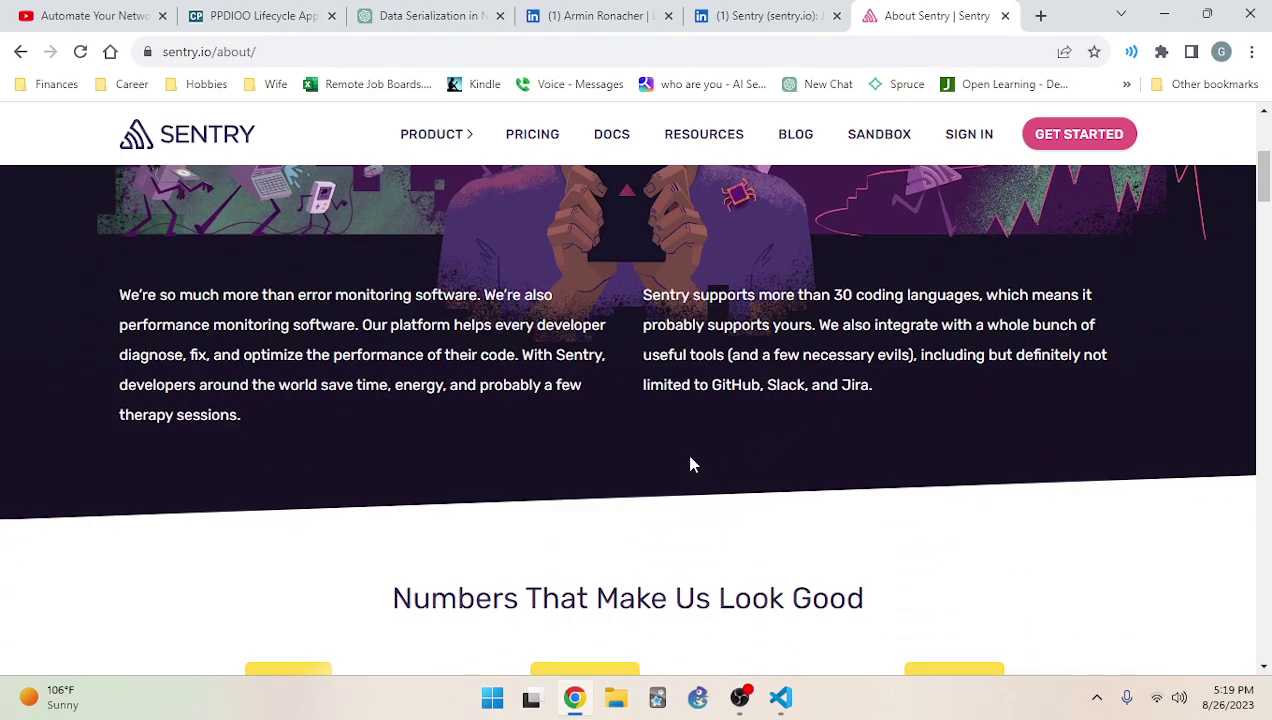
scroll(698, 465, down, 3)
scroll(917, 284, down, 5)
scroll(965, 312, up, 3)
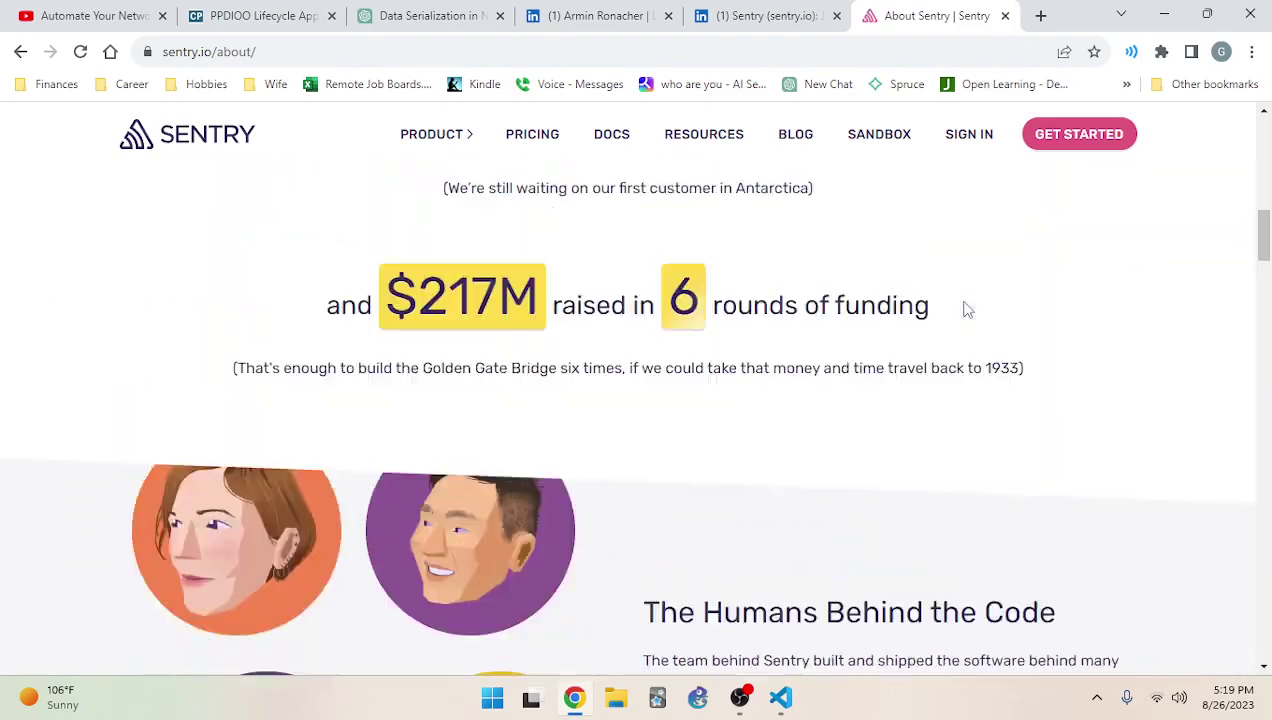
scroll(966, 302, down, 7)
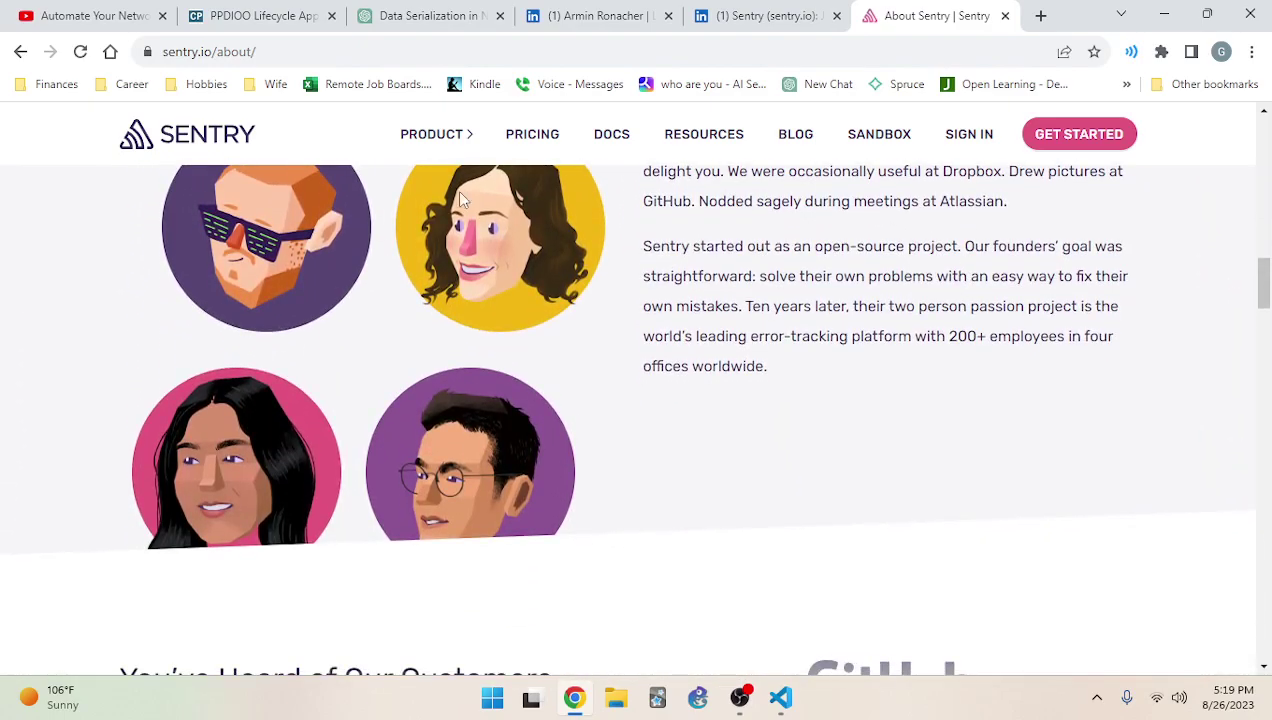
scroll(528, 349, up, 5)
scroll(700, 355, down, 5)
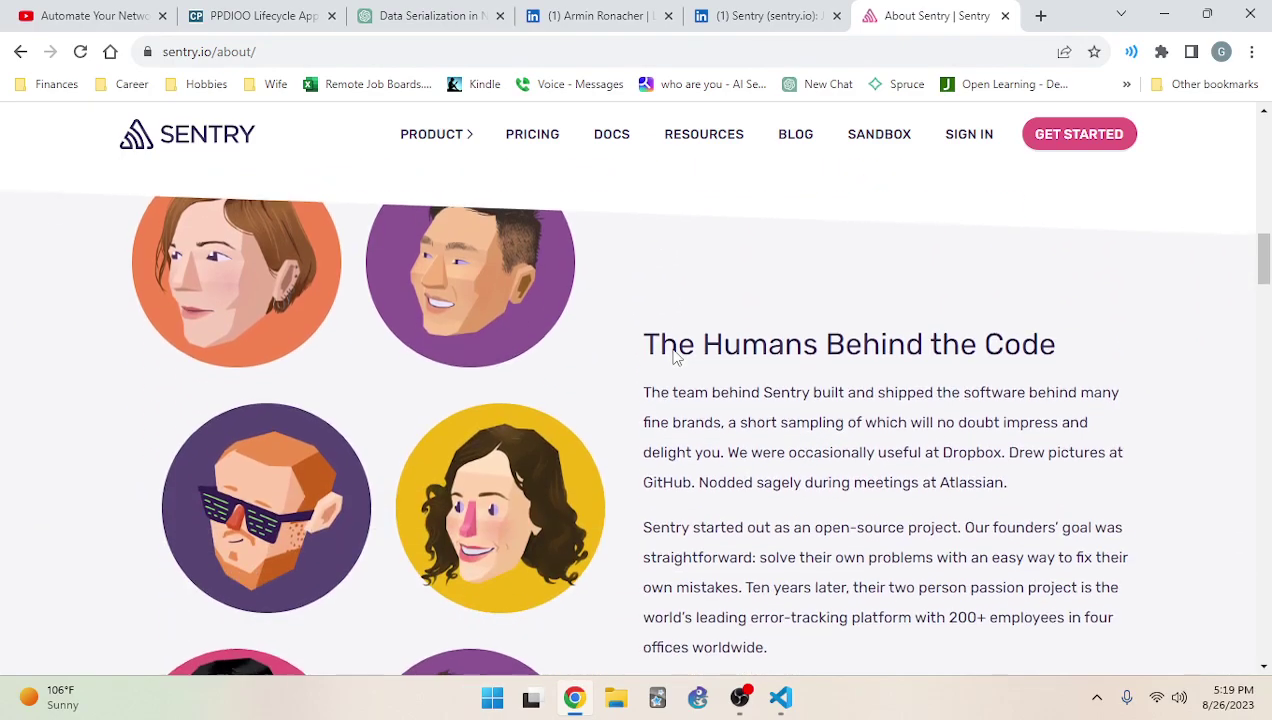
scroll(673, 352, down, 7)
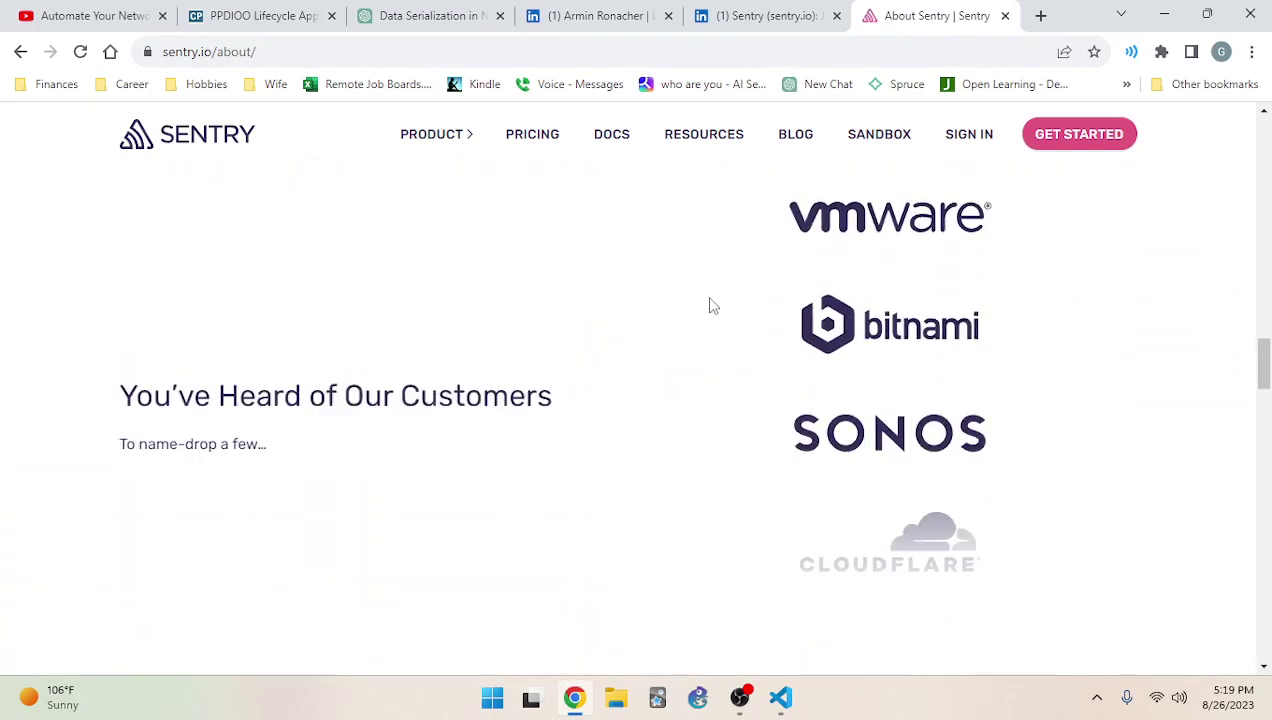
Skim the rest of Sentry's About page past the customer list and office locations, and close the page
scroll(752, 147, down, 10)
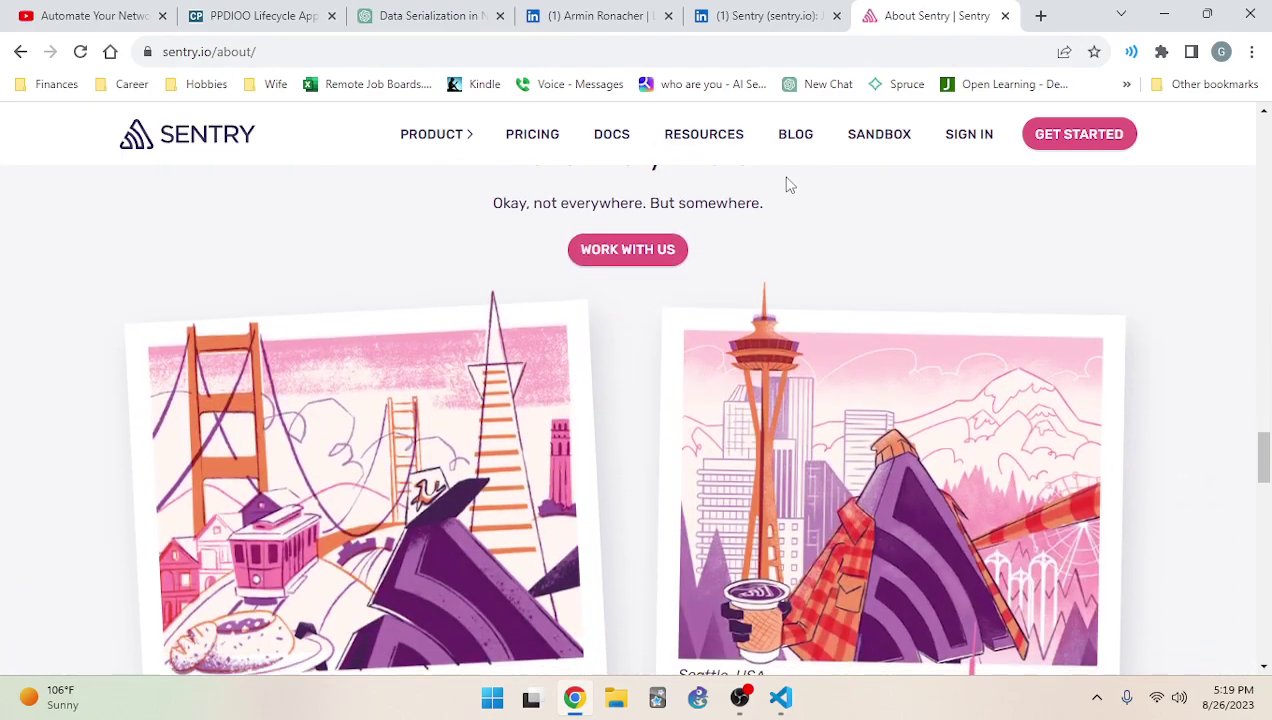
scroll(900, 260, down, 10)
key(ctrl+w)
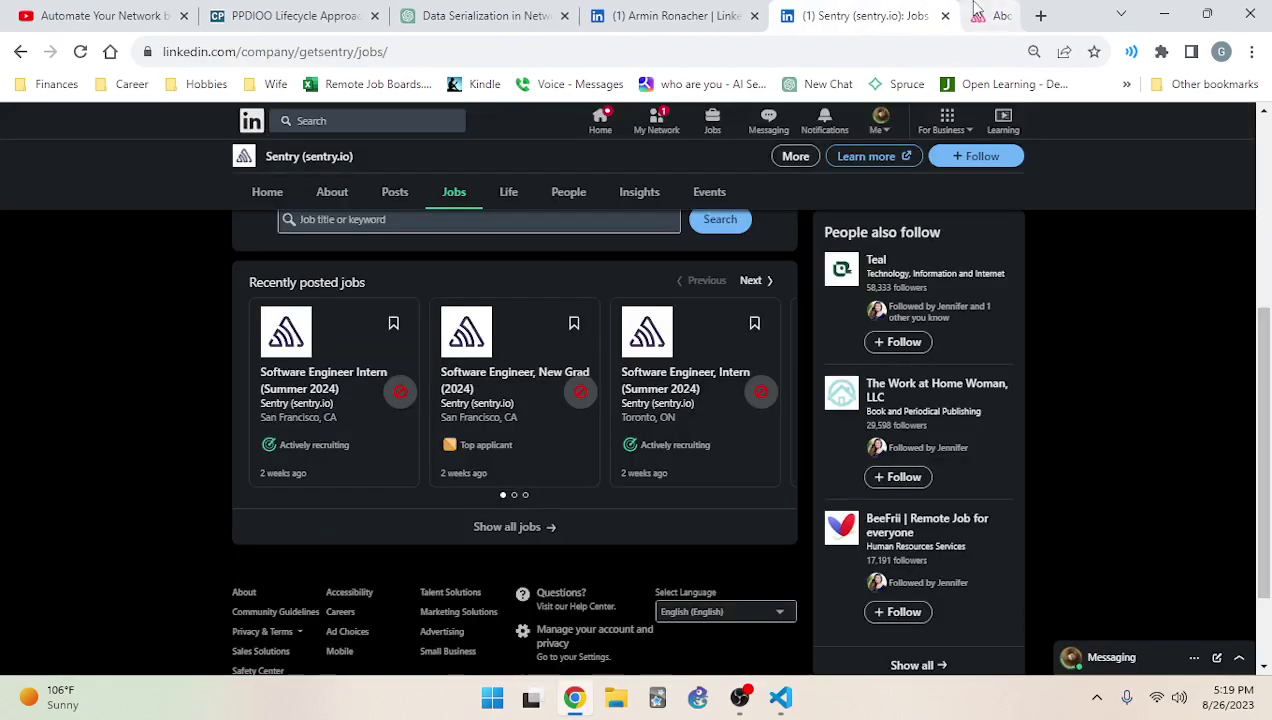
Review the header of Sentry's LinkedIn page, and return to the introduction of the Jinja2 creator's LinkedIn profile
scroll(225, 332, up, 4)
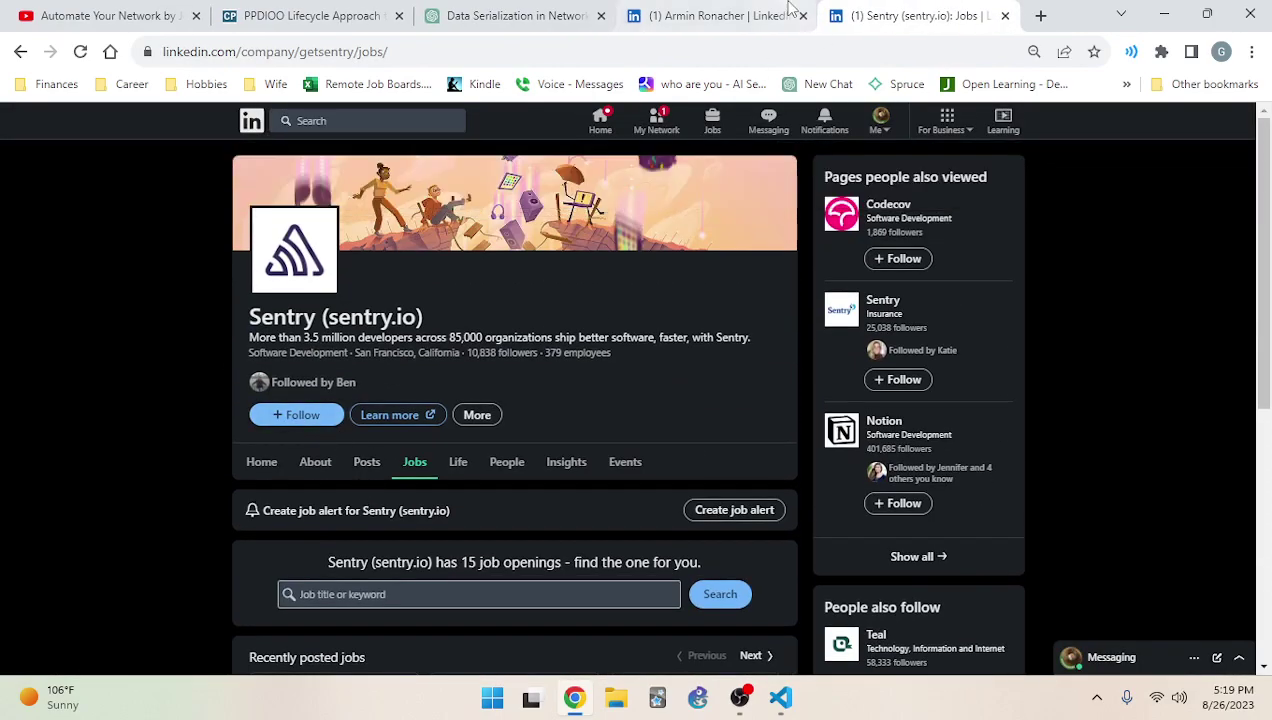
click(717, 15)
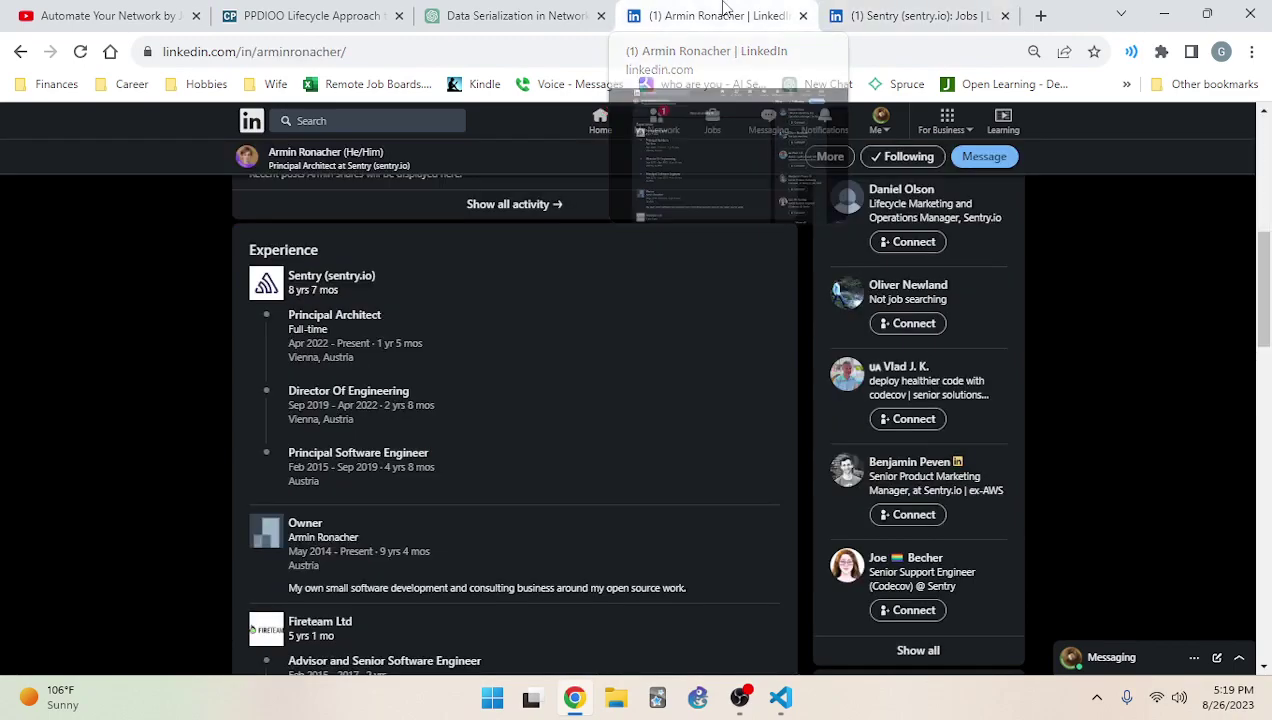
scroll(462, 527, up, 6)
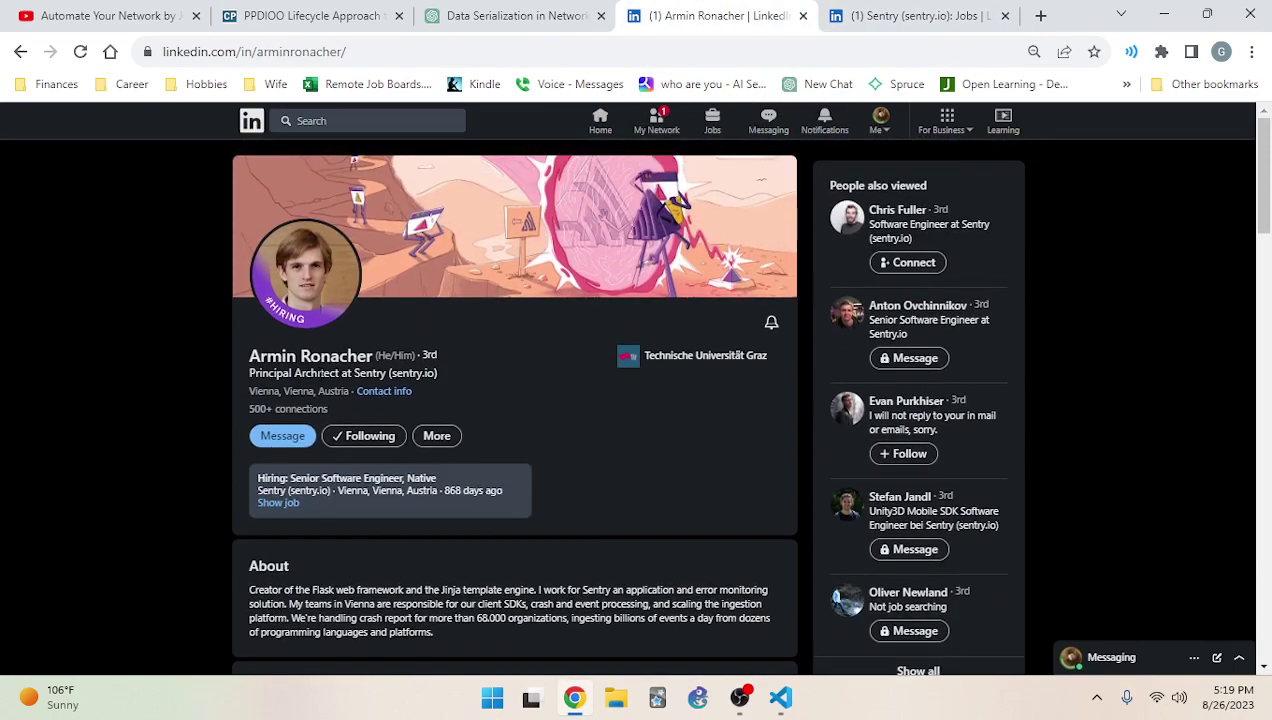
Check the profile of the connection who follows Sentry on LinkedIn, and close it
click(897, 10)
click(276, 386)
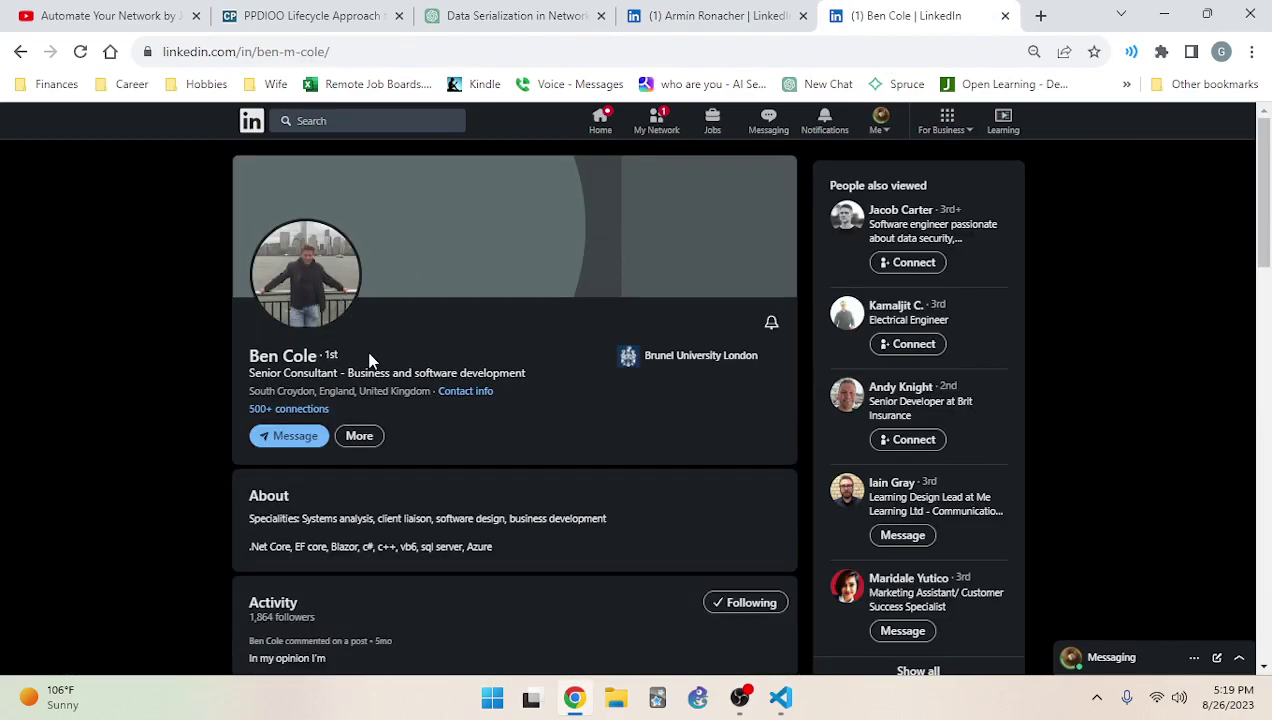
key(ctrl+w)
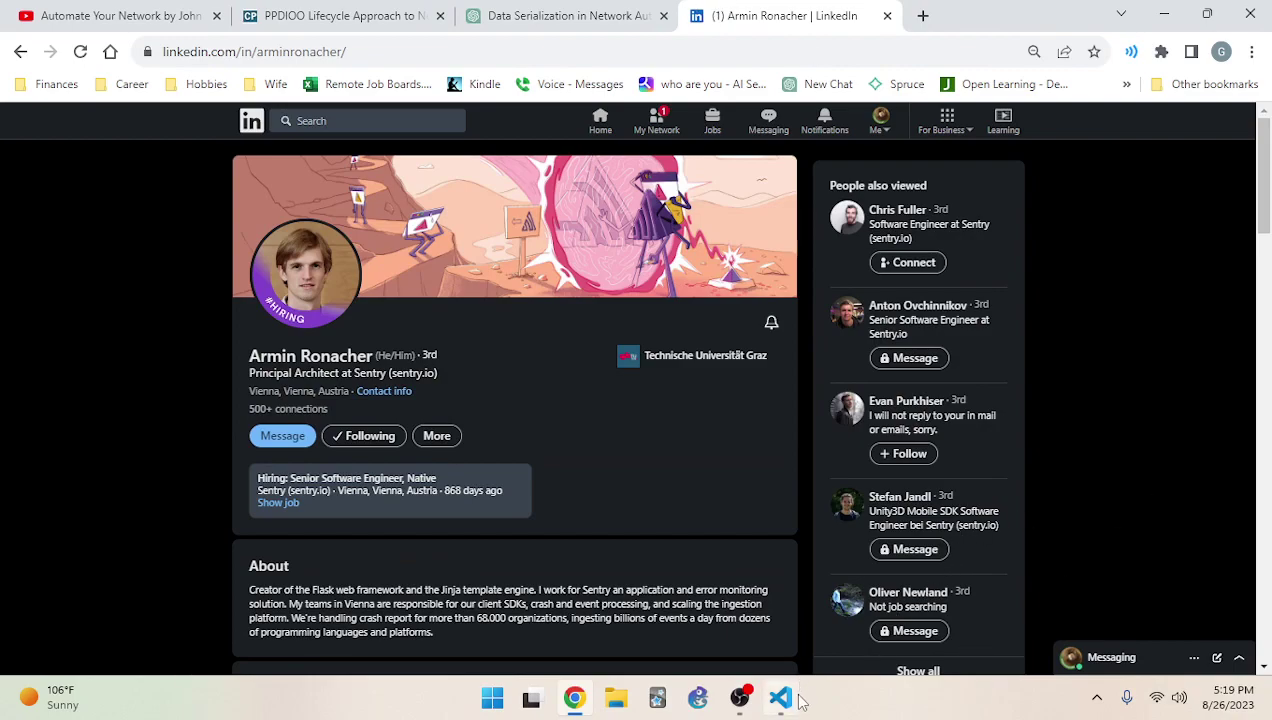
Switch to the book PDF in Visual Studio Code and highlight the Jinja2 section on page 37 for reading
mouse_move(790, 697)
click(760, 627)
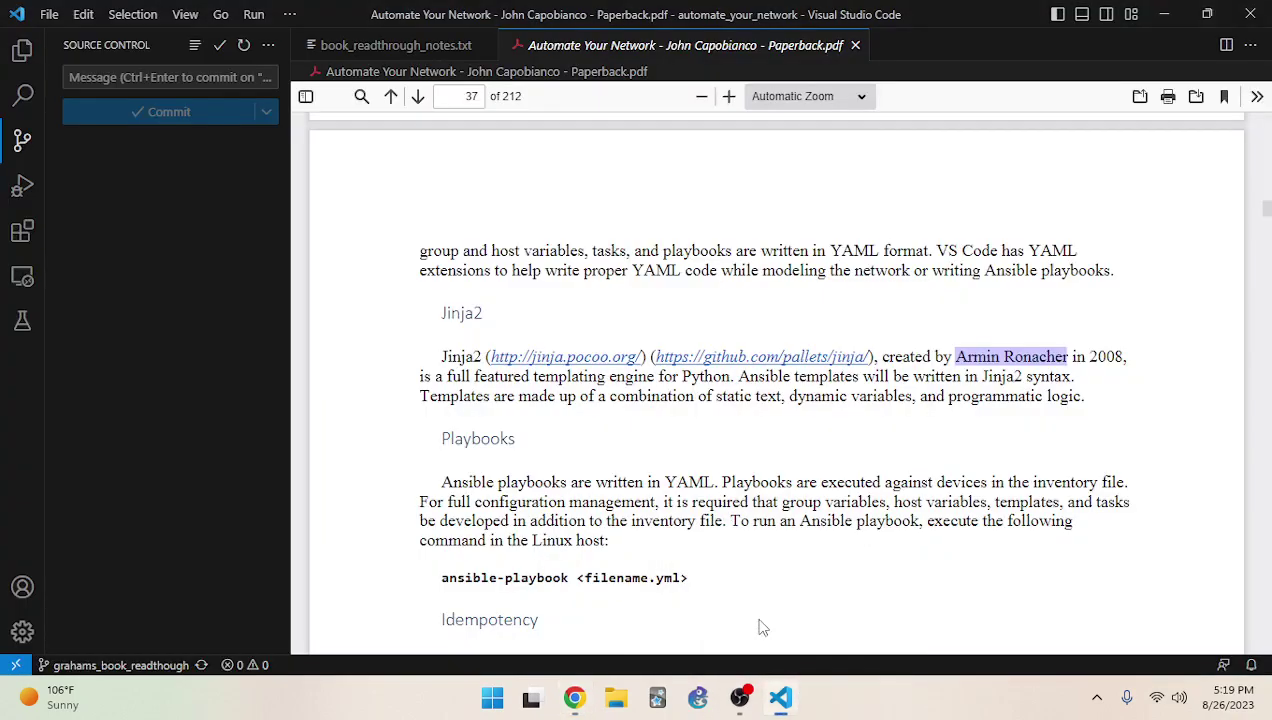
click(895, 288)
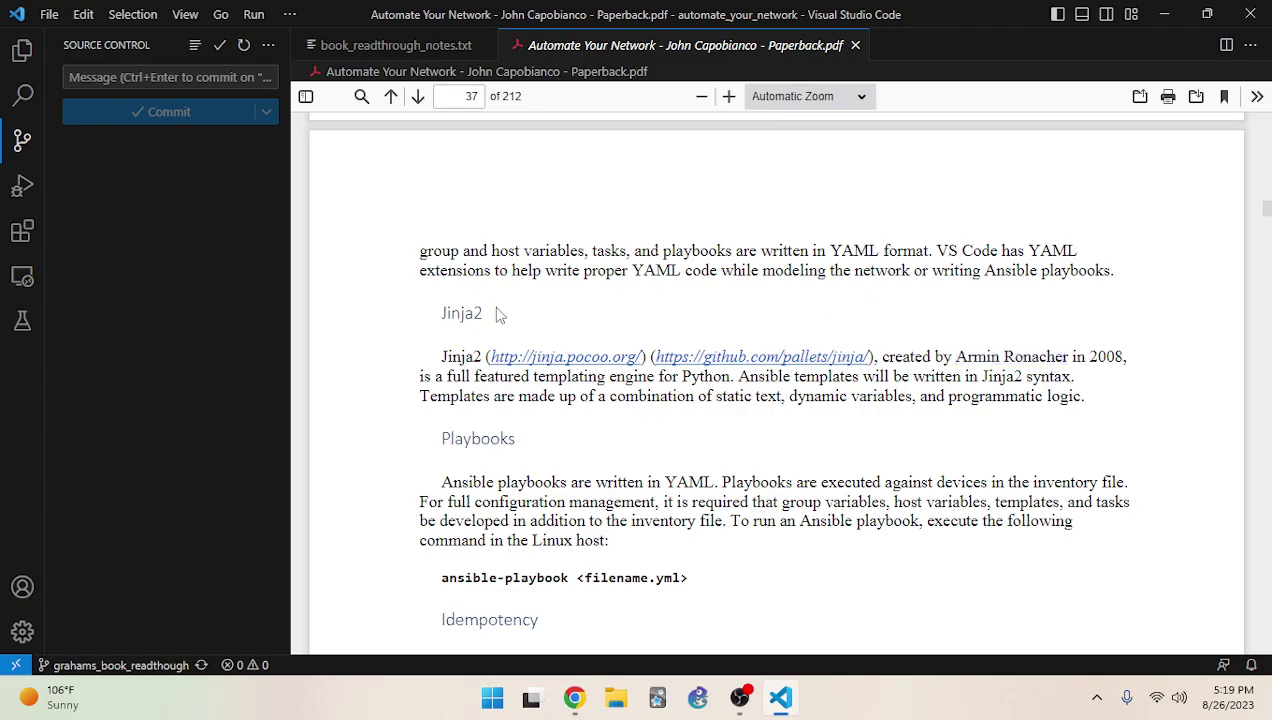
drag(426, 312, 1052, 370)
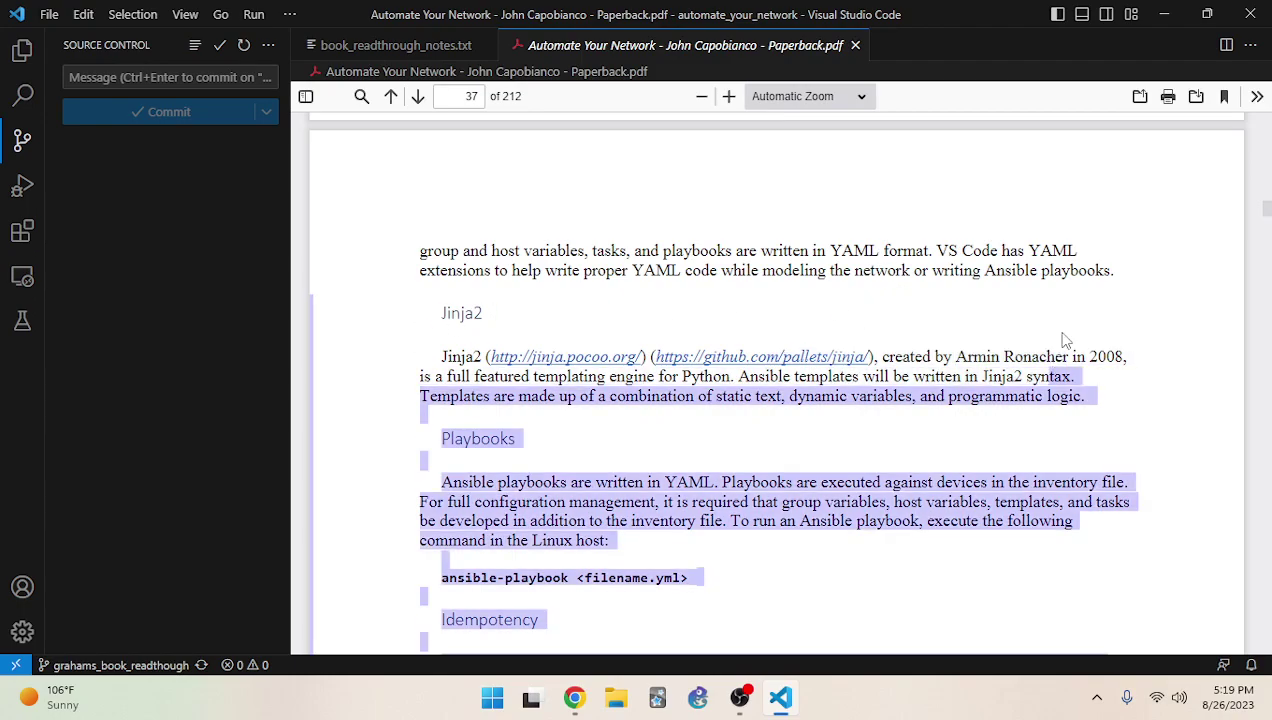
Read the Jinja2 and Playbooks sections on page 37 of the PDF, including the ansible-playbook command example
click(1055, 338)
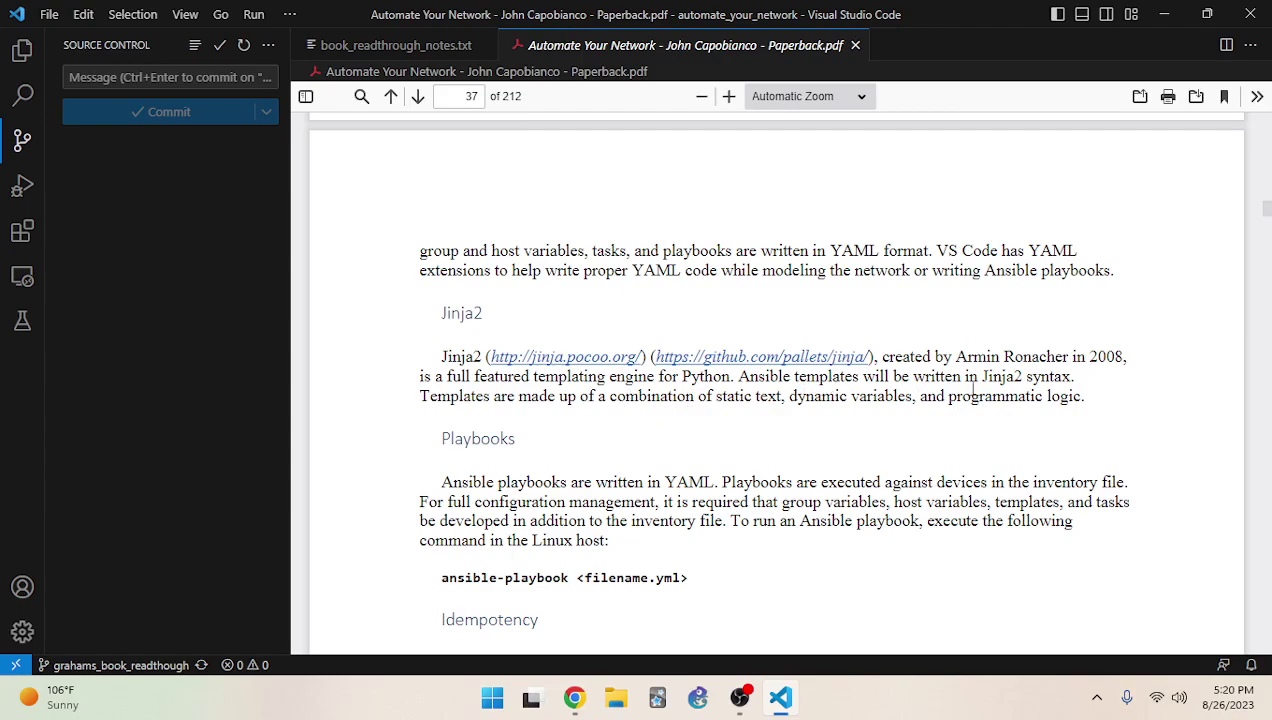
scroll(973, 390, down, 3)
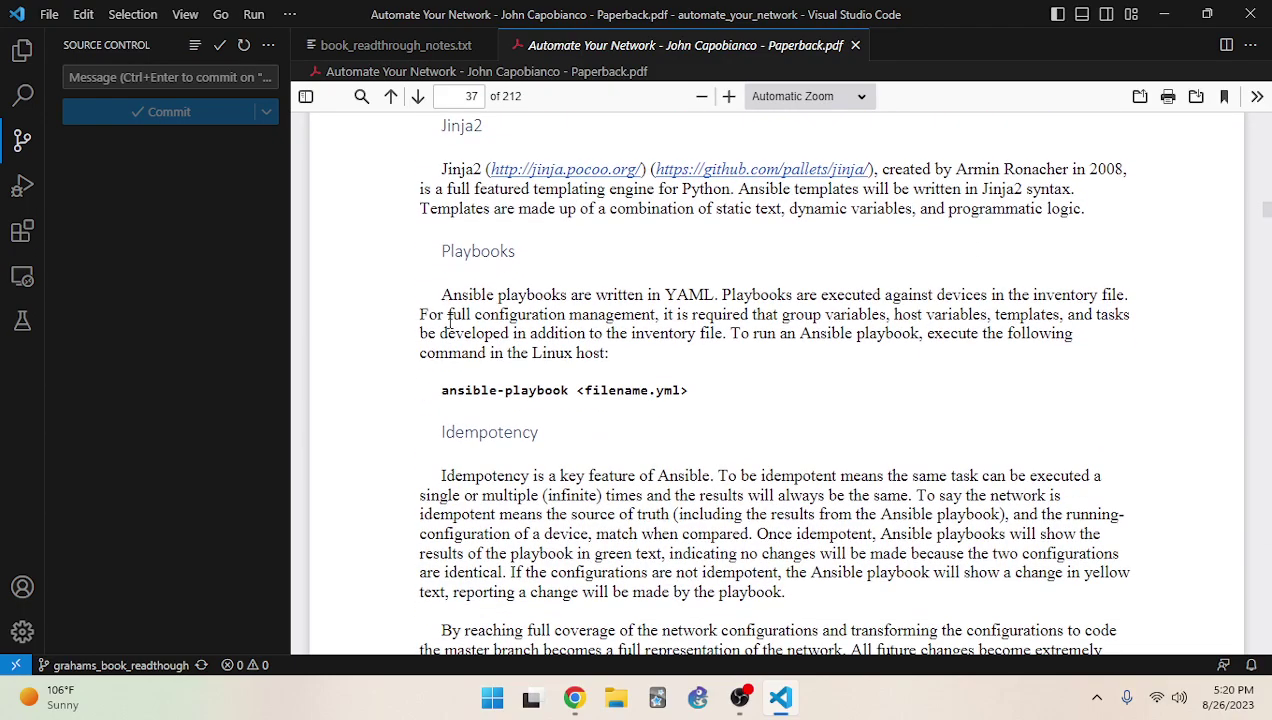
drag(722, 294, 790, 595)
click(361, 252)
drag(446, 314, 551, 298)
click(770, 294)
drag(723, 295, 594, 350)
click(458, 303)
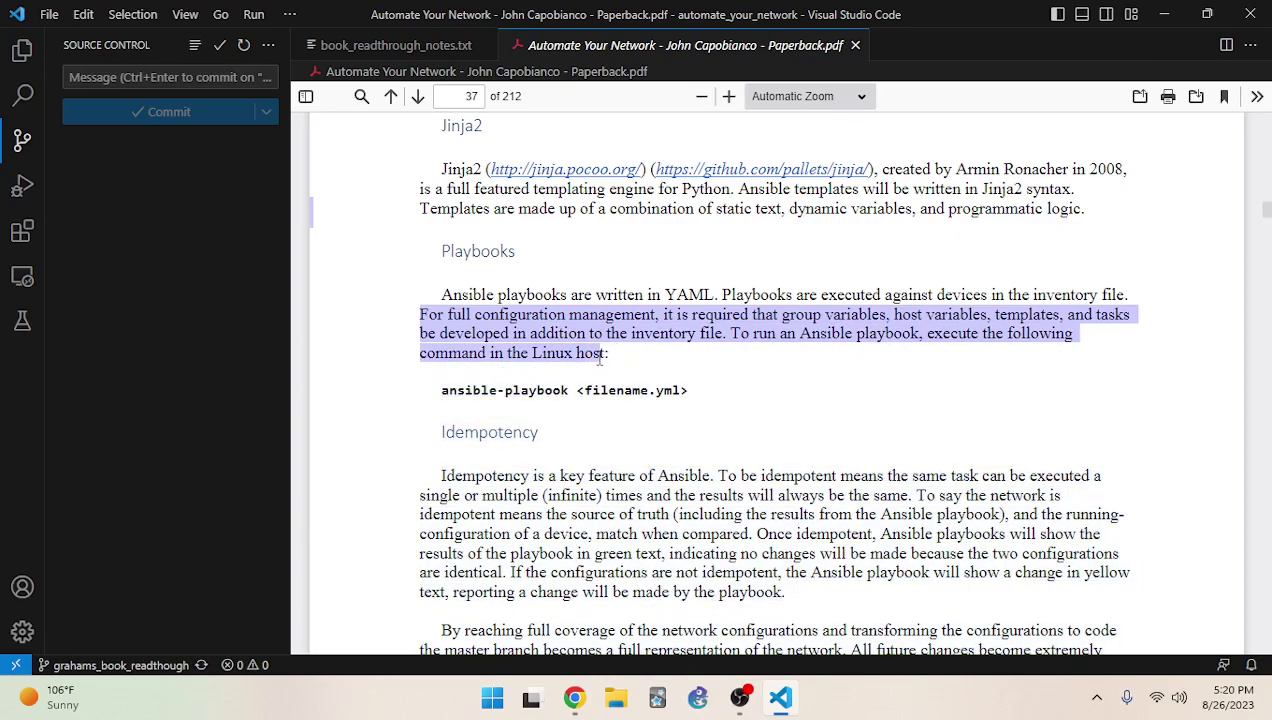
click(618, 330)
scroll(594, 380, down, 2)
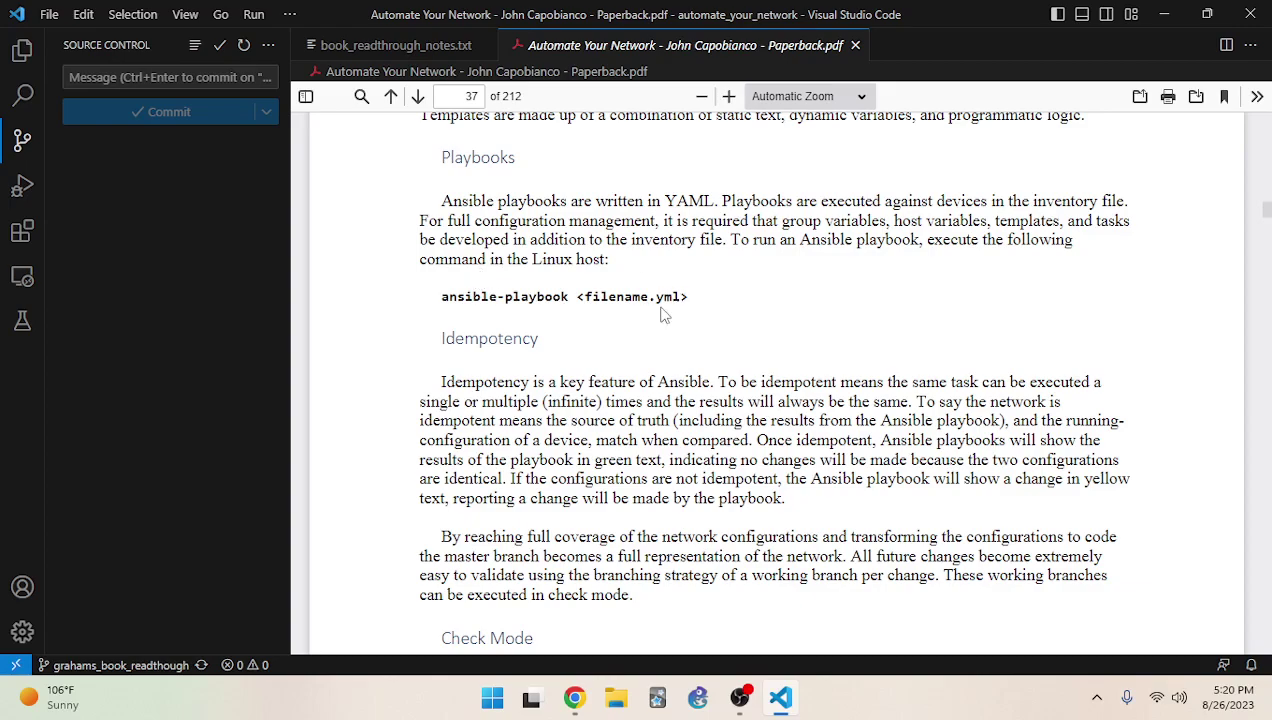
drag(647, 297, 680, 297)
click(604, 287)
Review the Playbooks section and read the Idempotency section on page 37 through to the Check Mode heading
scroll(545, 372, up, 3)
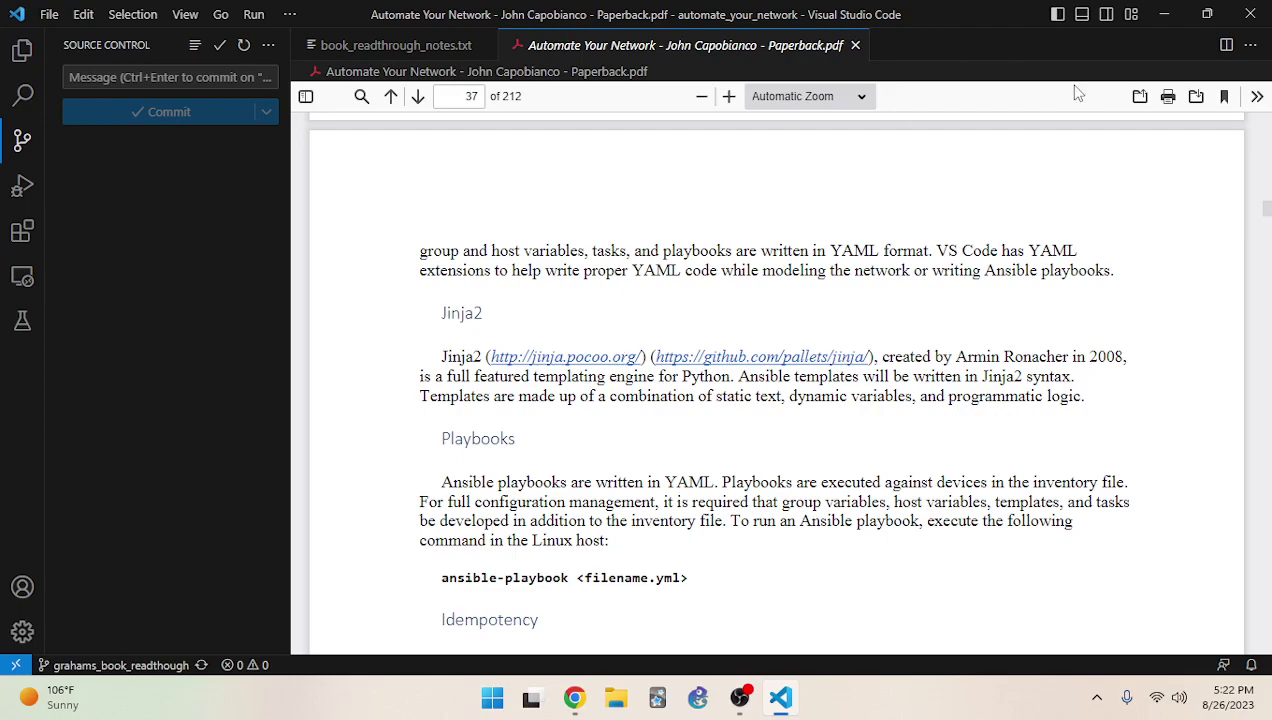
scroll(930, 464, down, 1)
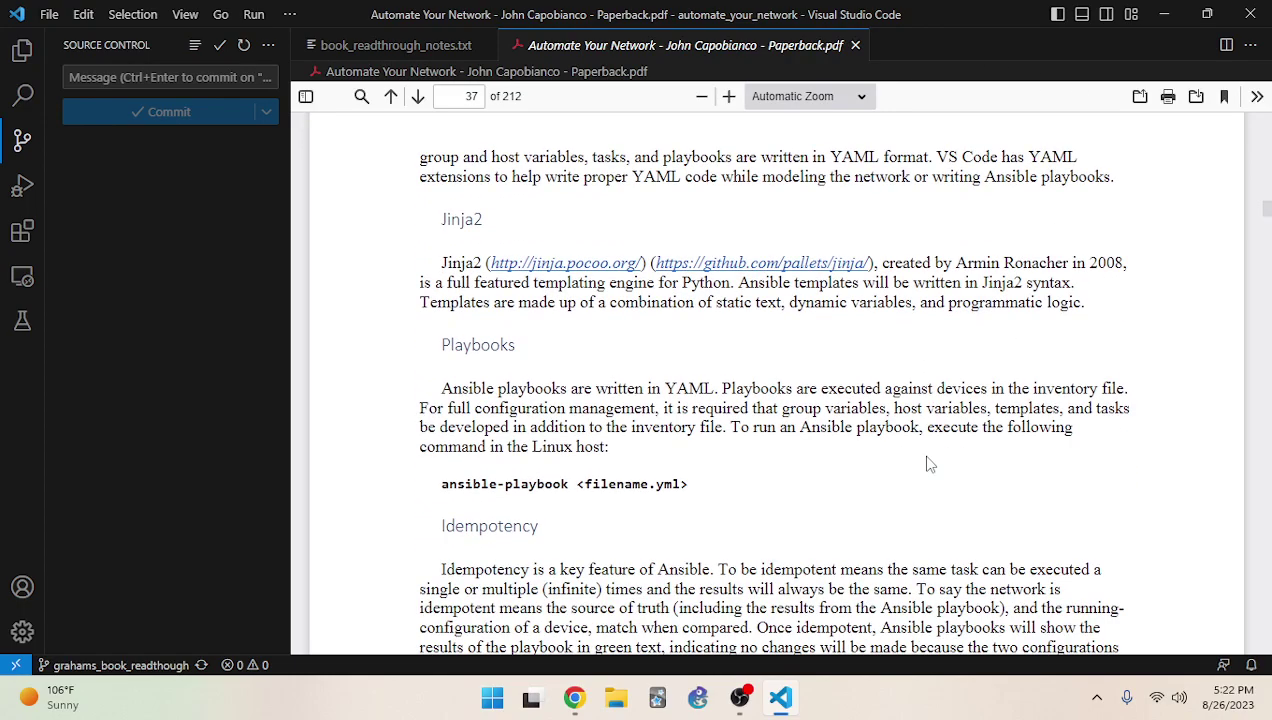
scroll(930, 464, up, 1)
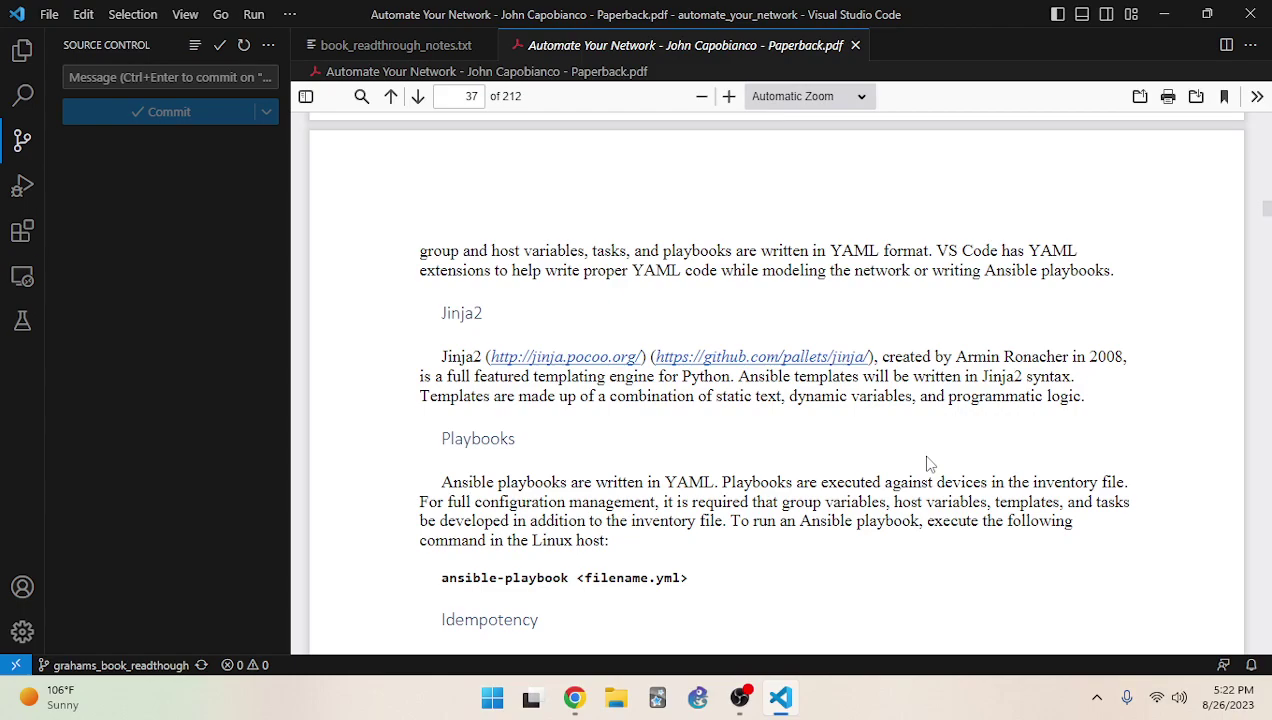
scroll(900, 450, down, 3)
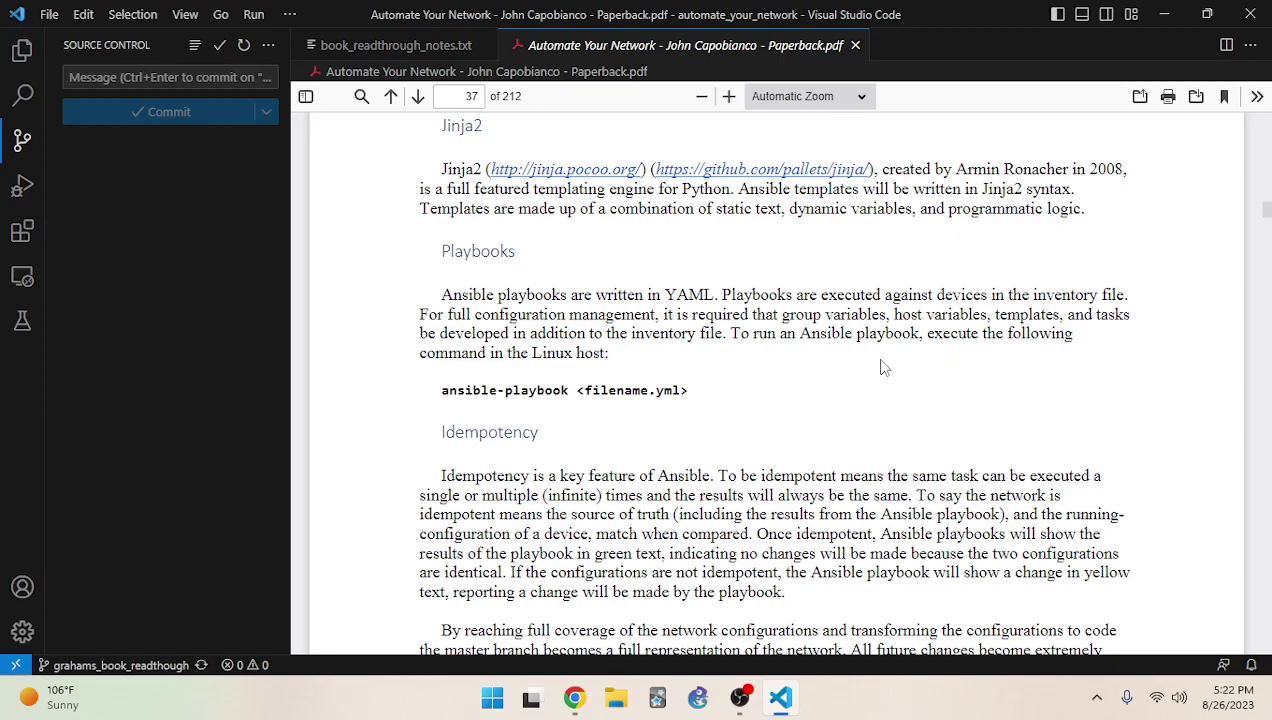
scroll(886, 355, down, 3)
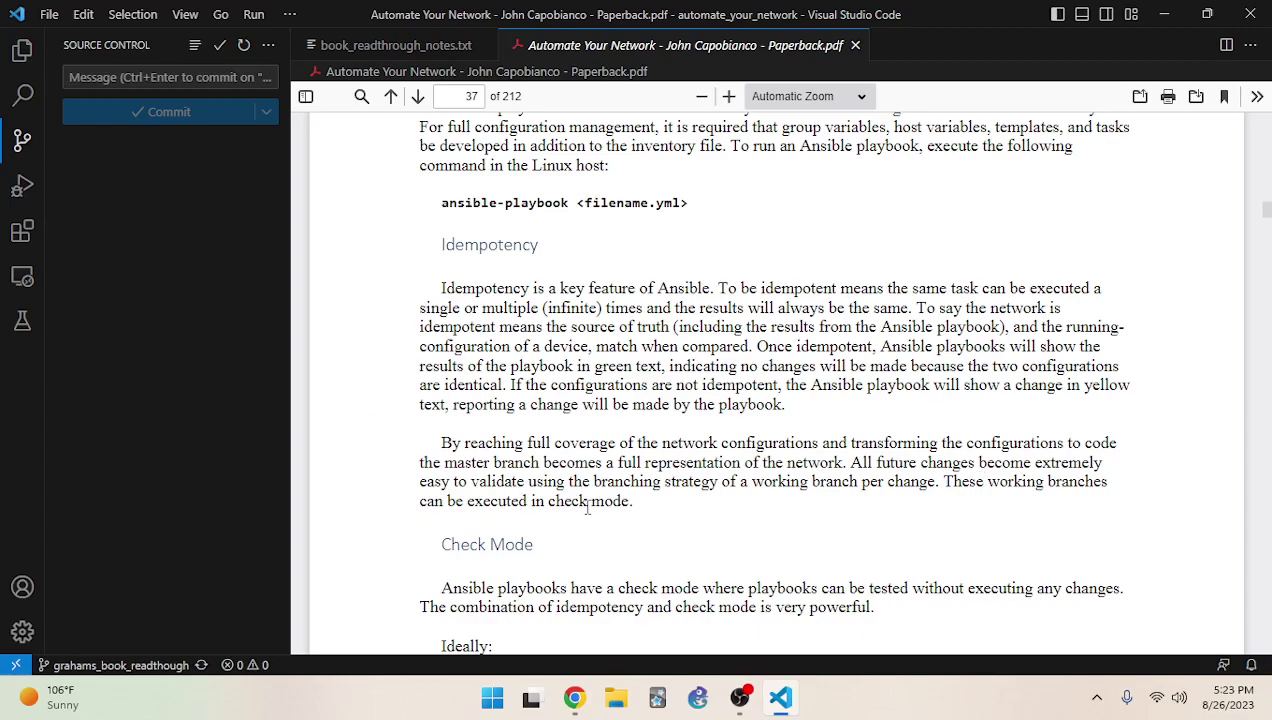
scroll(700, 478, down, 2)
scroll(640, 446, up, 1)
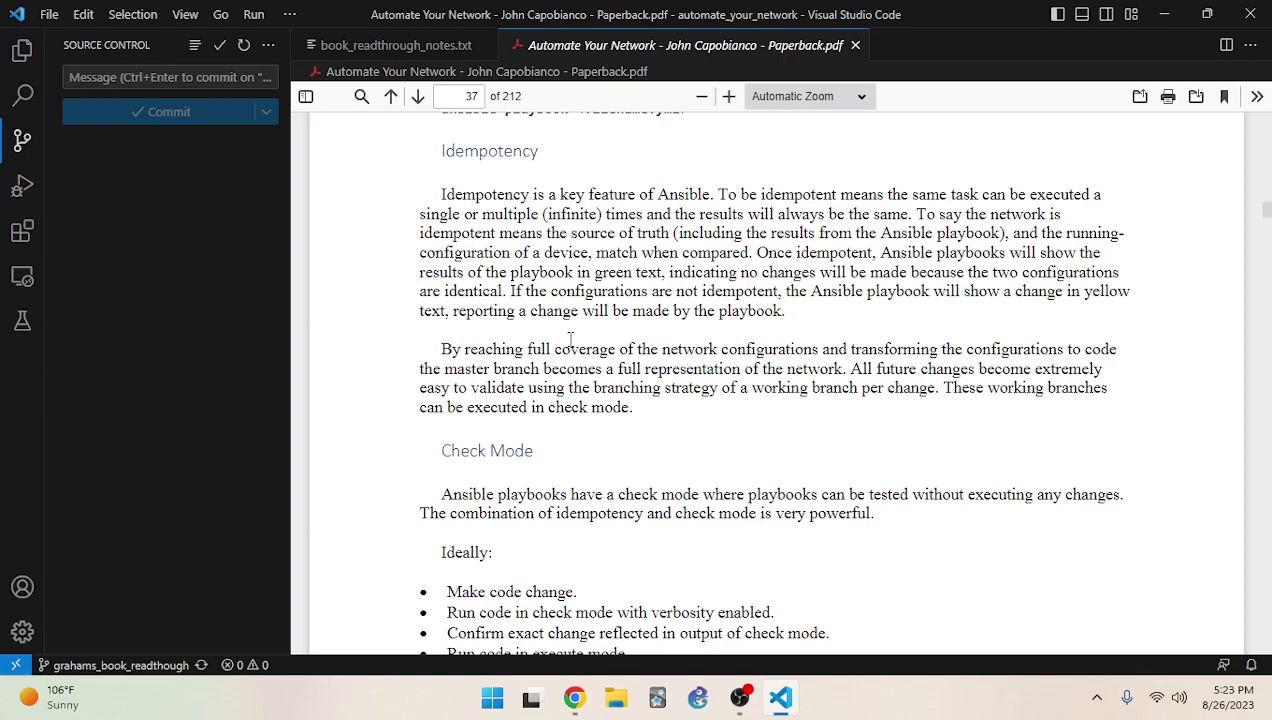
Switch to Chrome and ask ChatGPT in a new chat whether the green-to-red state example reflects a correct understanding of idempotency
click(578, 706)
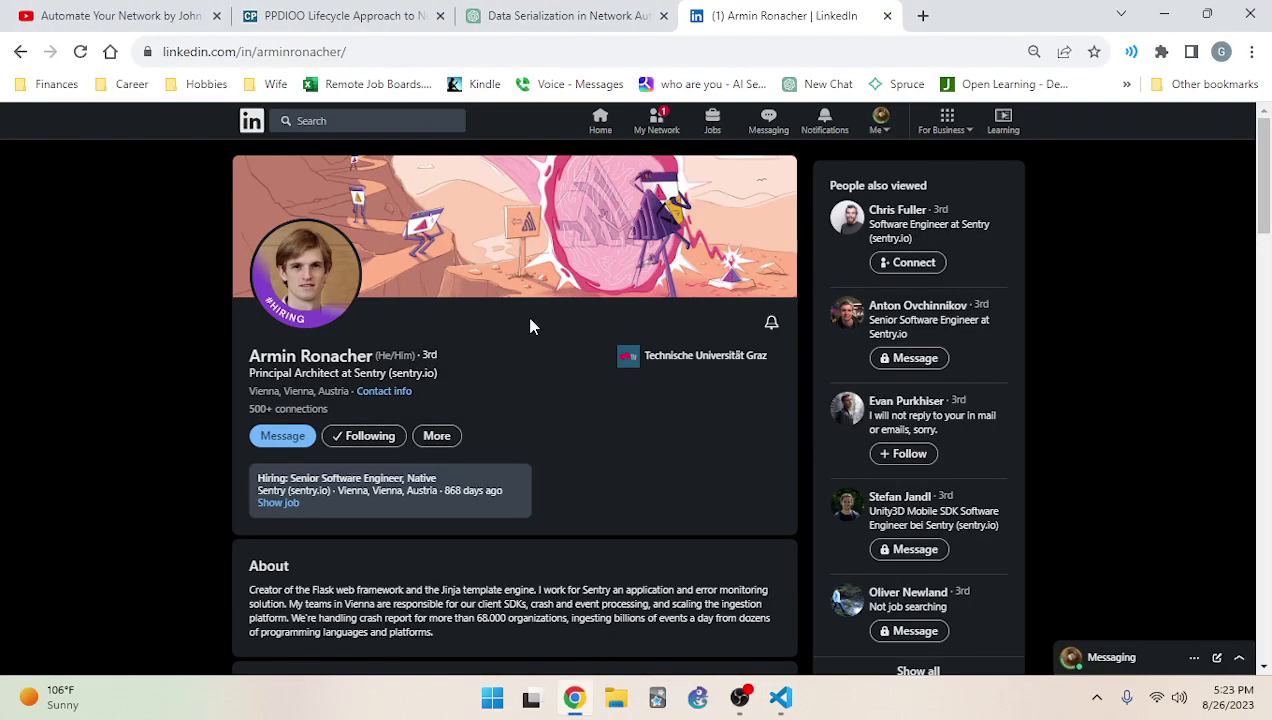
click(580, 14)
click(48, 131)
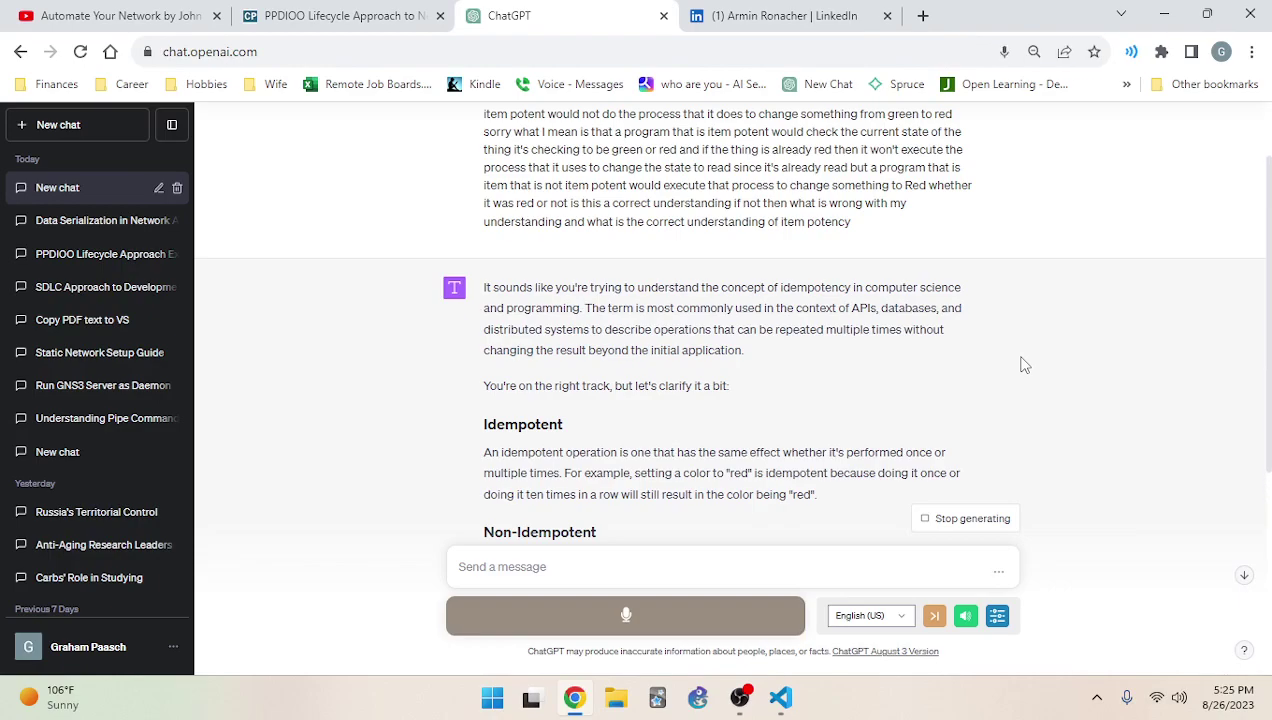
Read ChatGPT's idempotency explanation through to its end and mute the spoken responses
scroll(900, 245, down, 2)
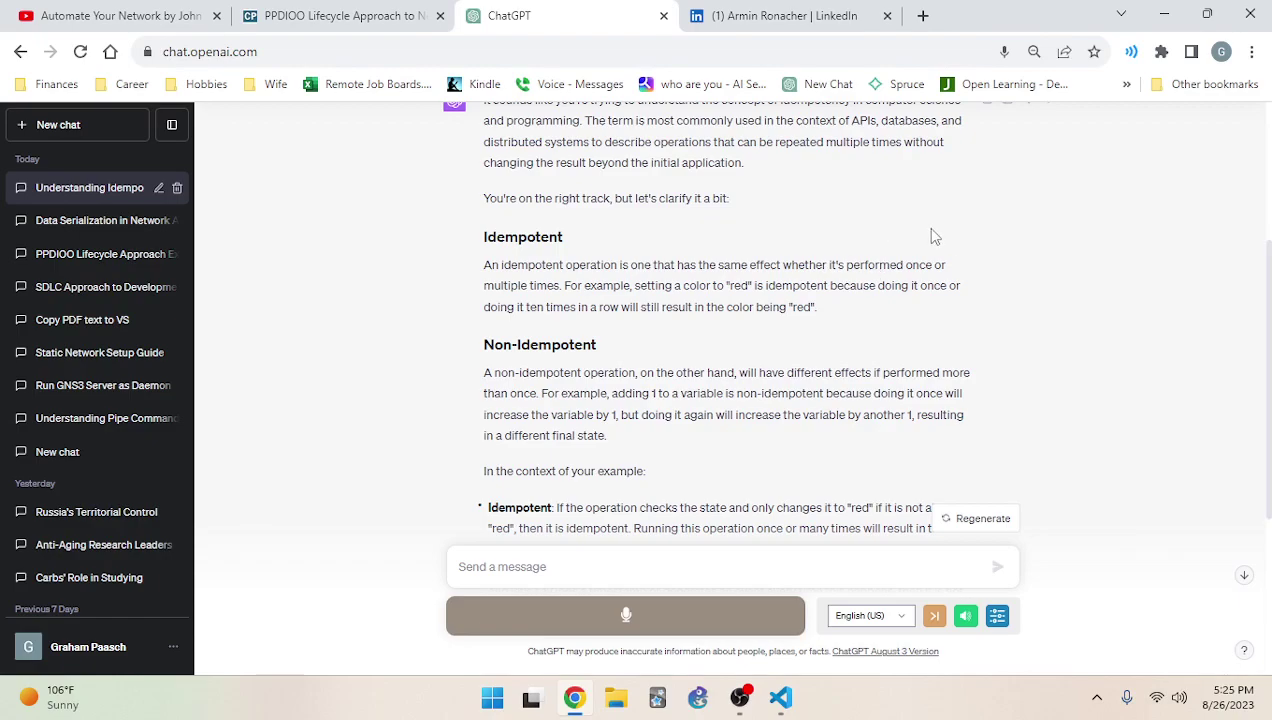
scroll(940, 255, down, 2)
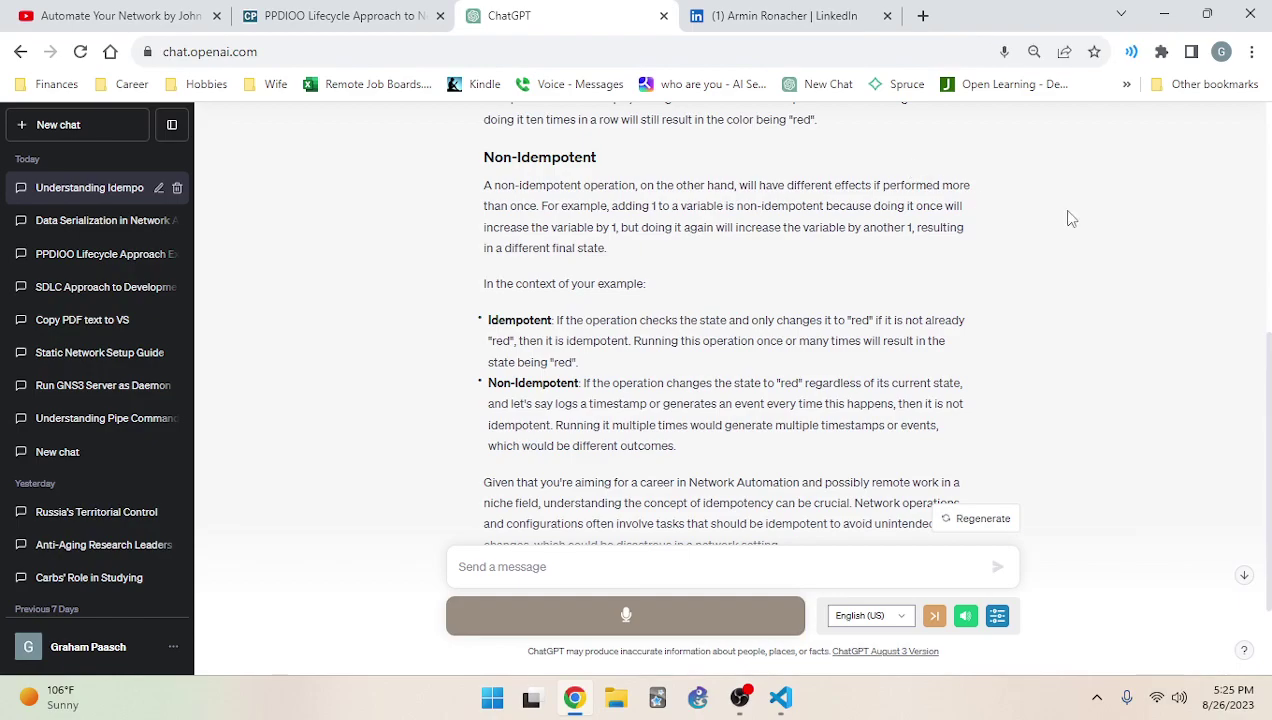
scroll(913, 296, down, 2)
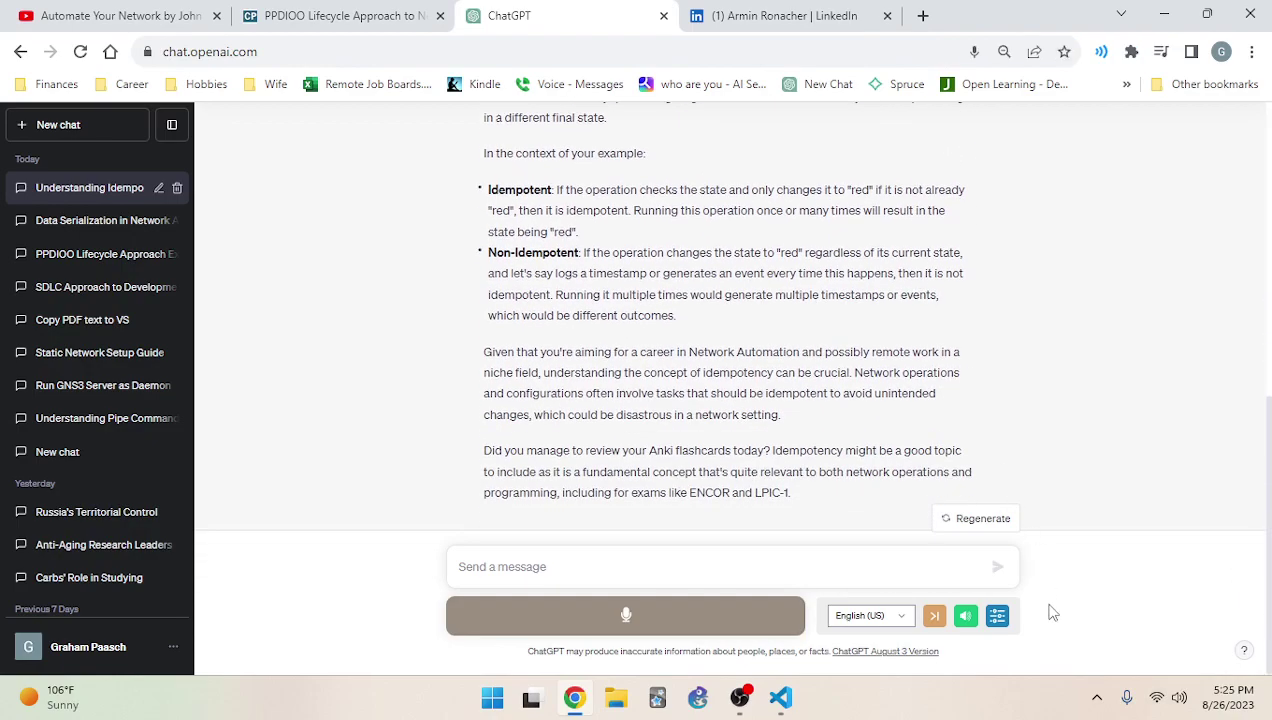
click(966, 617)
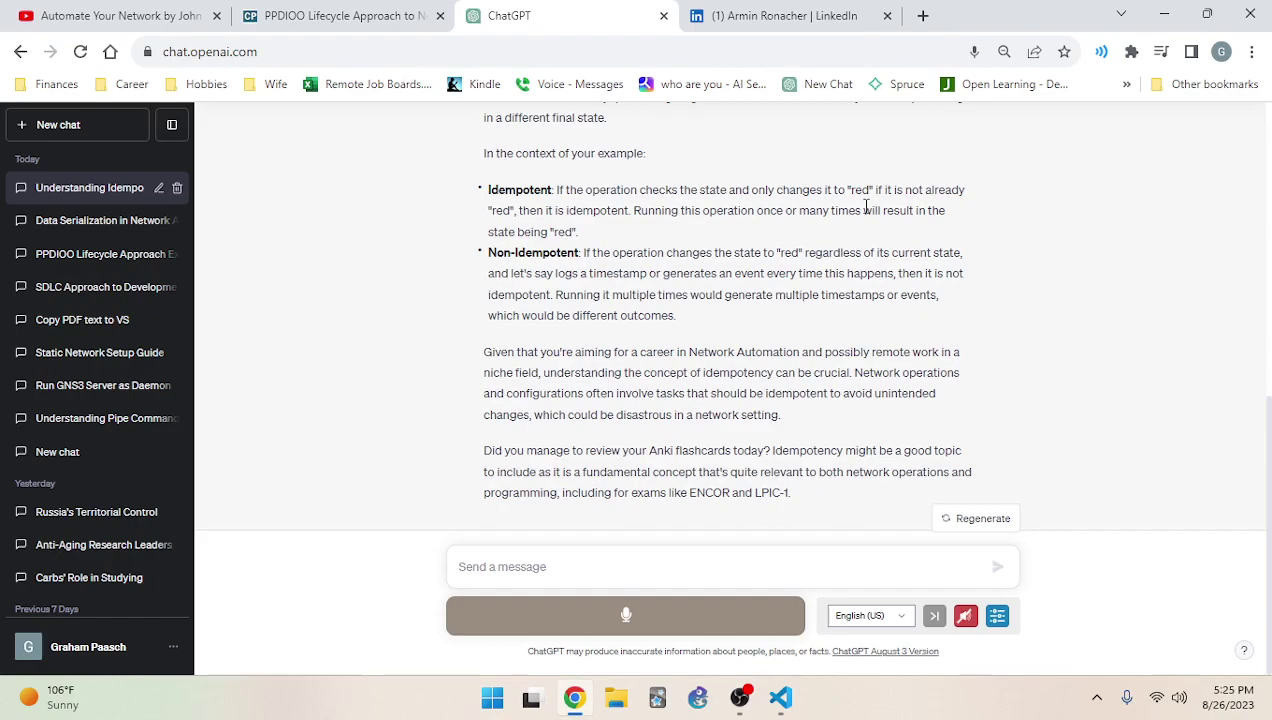
Reread the Idempotent and Non-Idempotent definitions and examples in ChatGPT's answer
scroll(862, 215, up, 2)
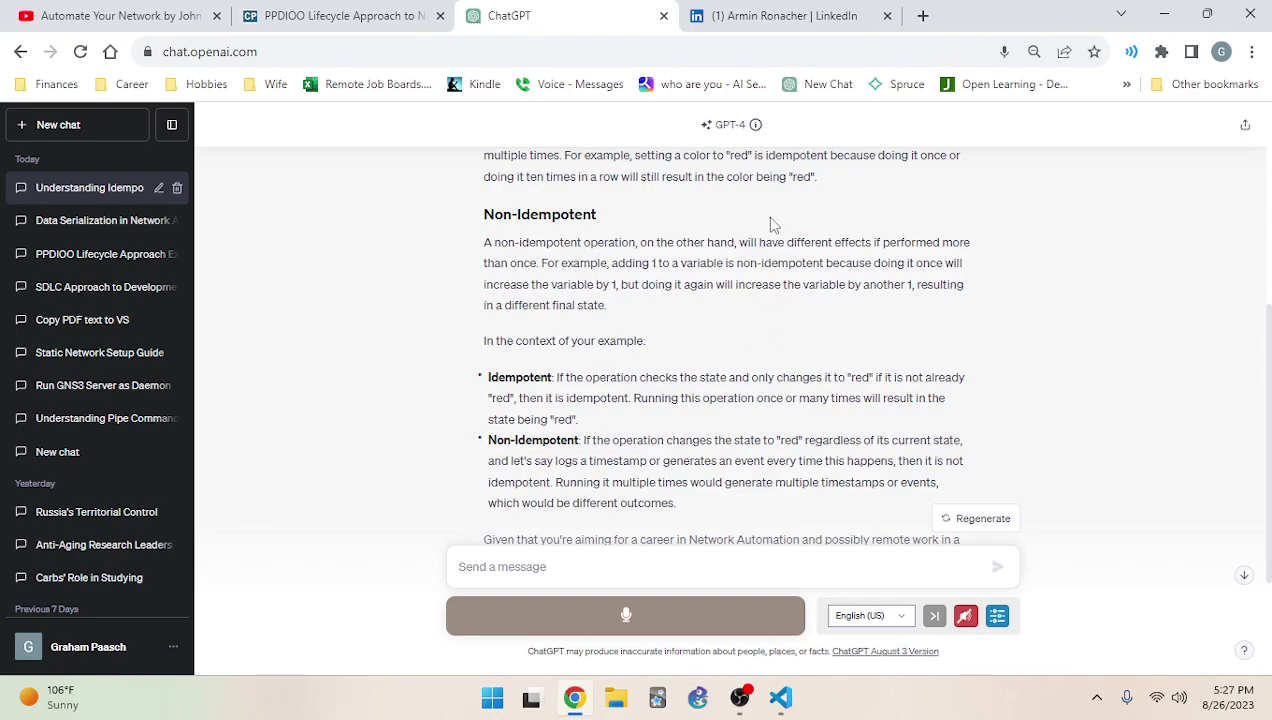
click(715, 12)
click(568, 10)
click(745, 14)
click(556, 12)
scroll(725, 244, up, 2)
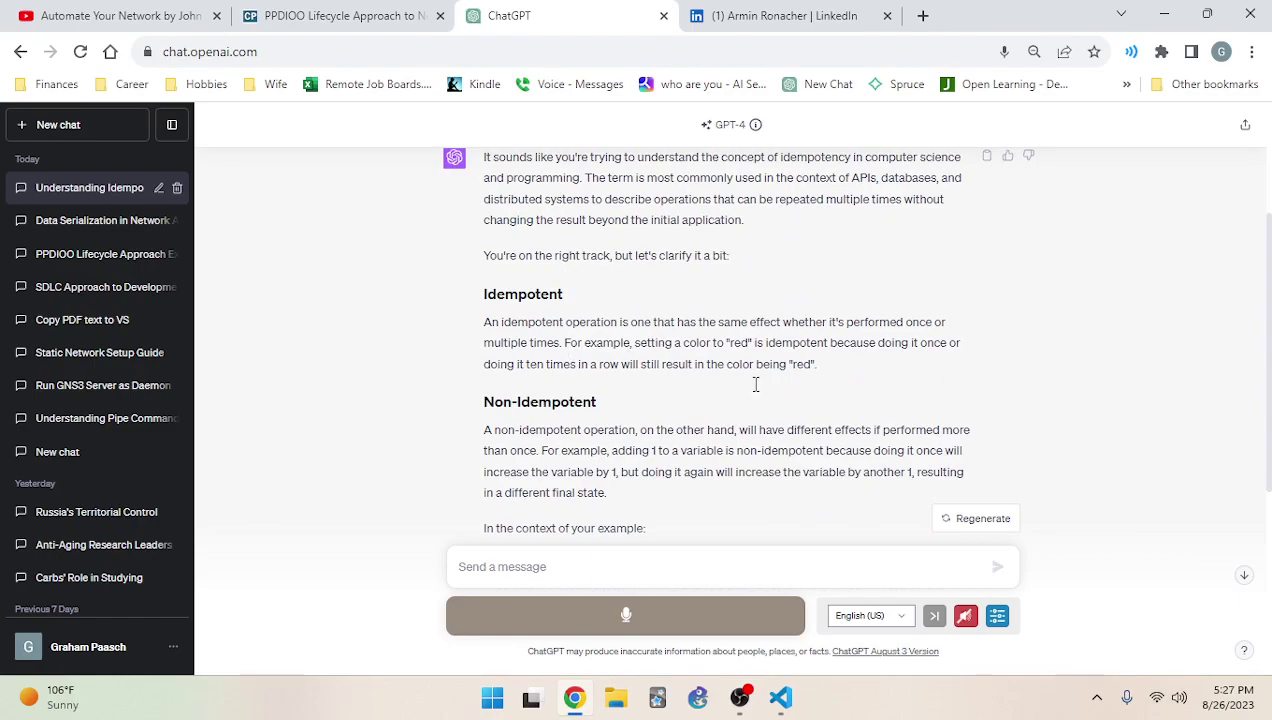
Switch back to Visual Studio Code and read the PDF's Check Mode section, including its list of ideal steps
click(780, 697)
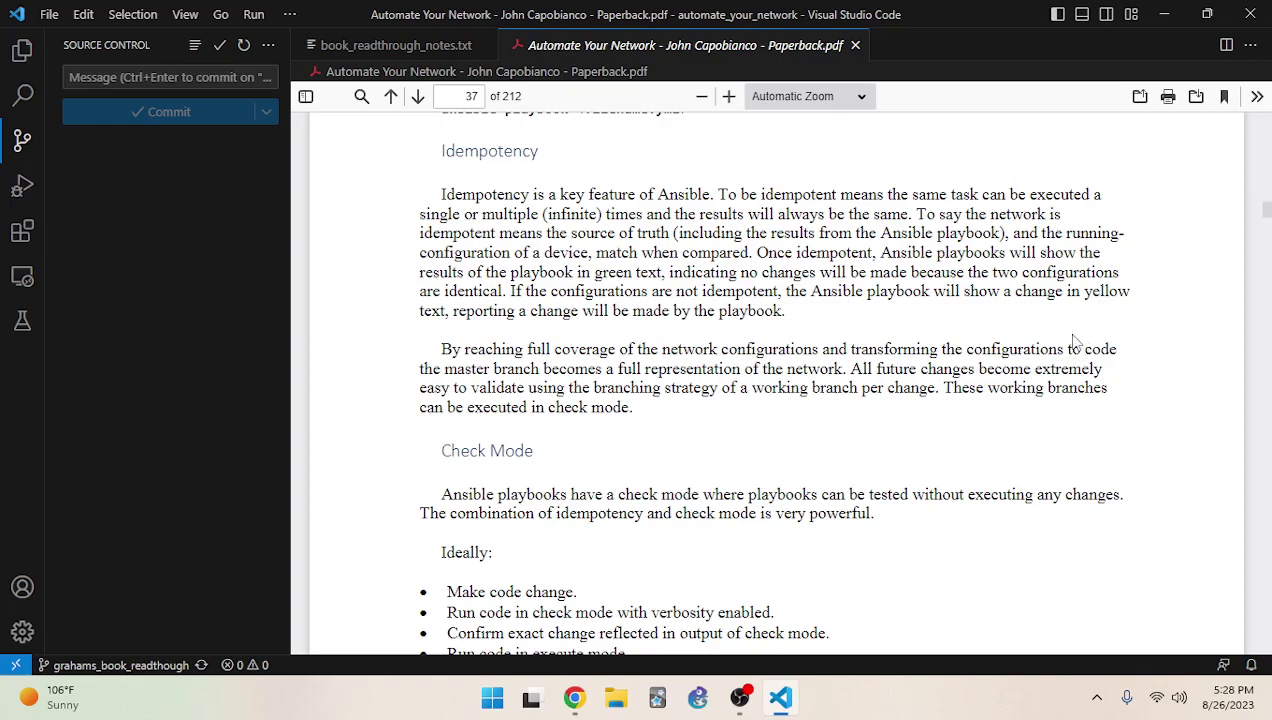
scroll(492, 282, up, 2)
scroll(492, 282, down, 2)
scroll(650, 246, down, 2)
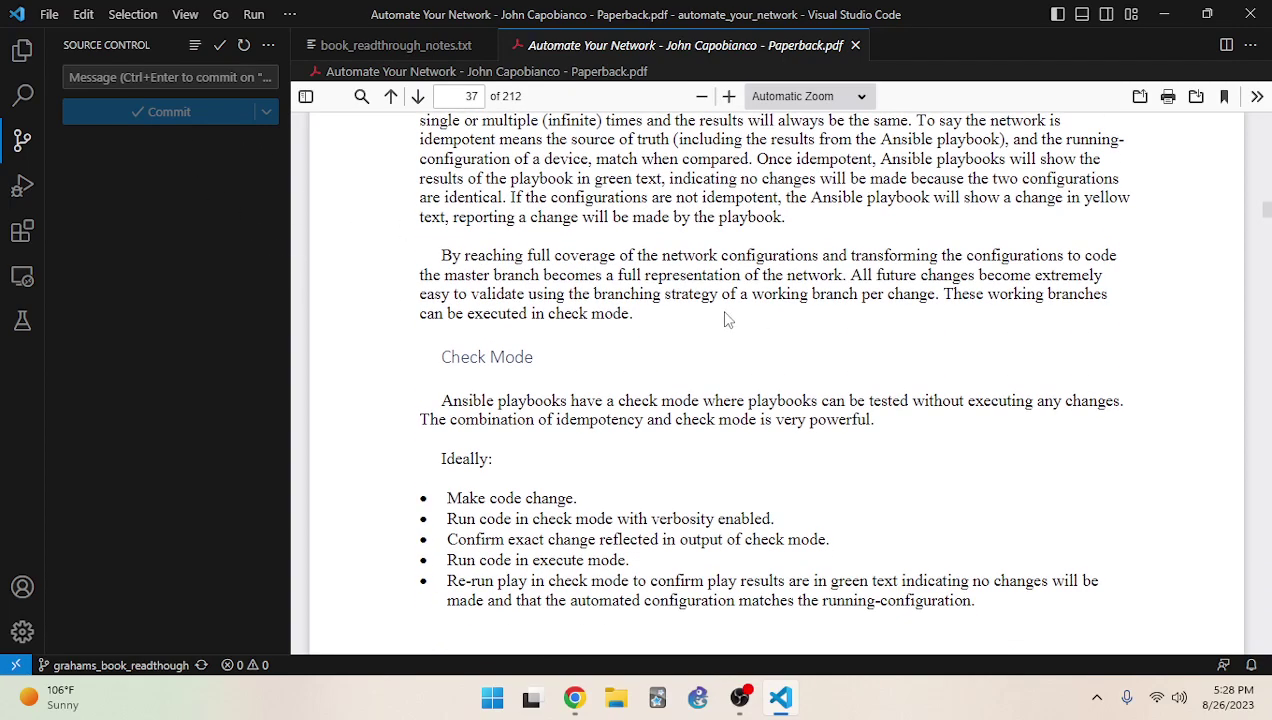
scroll(726, 318, down, 2)
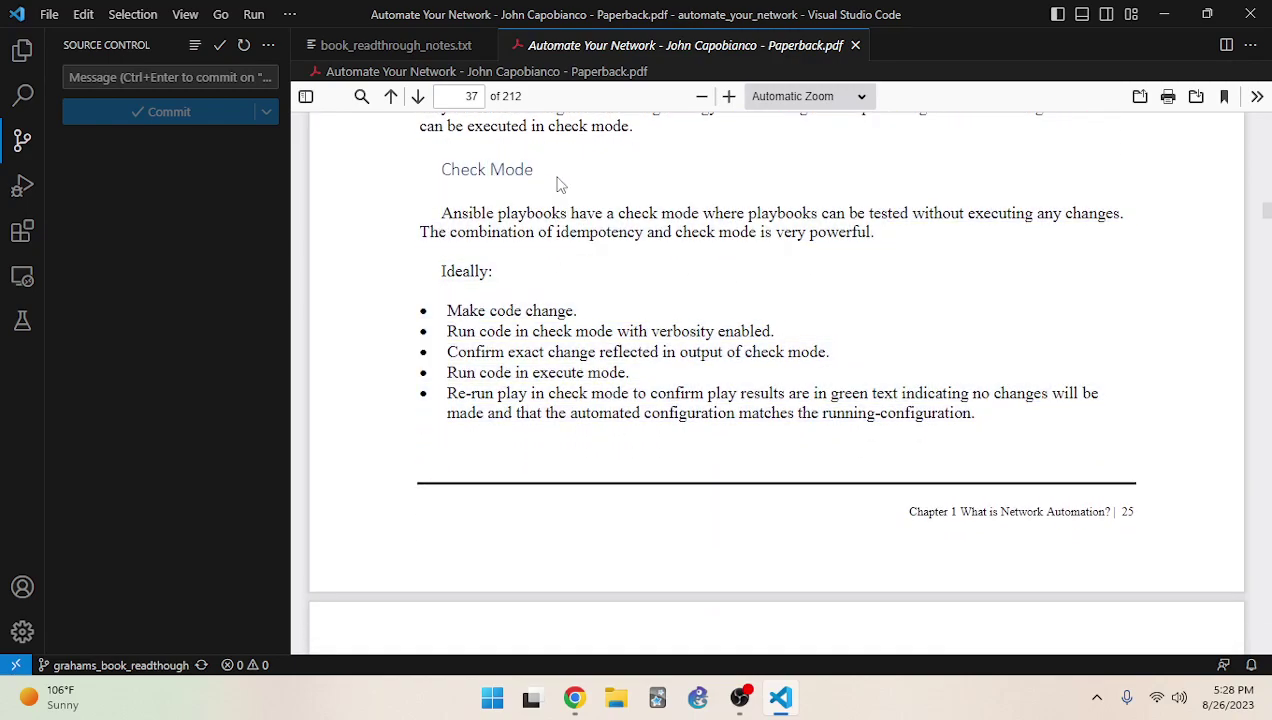
drag(442, 212, 833, 254)
click(703, 259)
scroll(367, 165, down, 4)
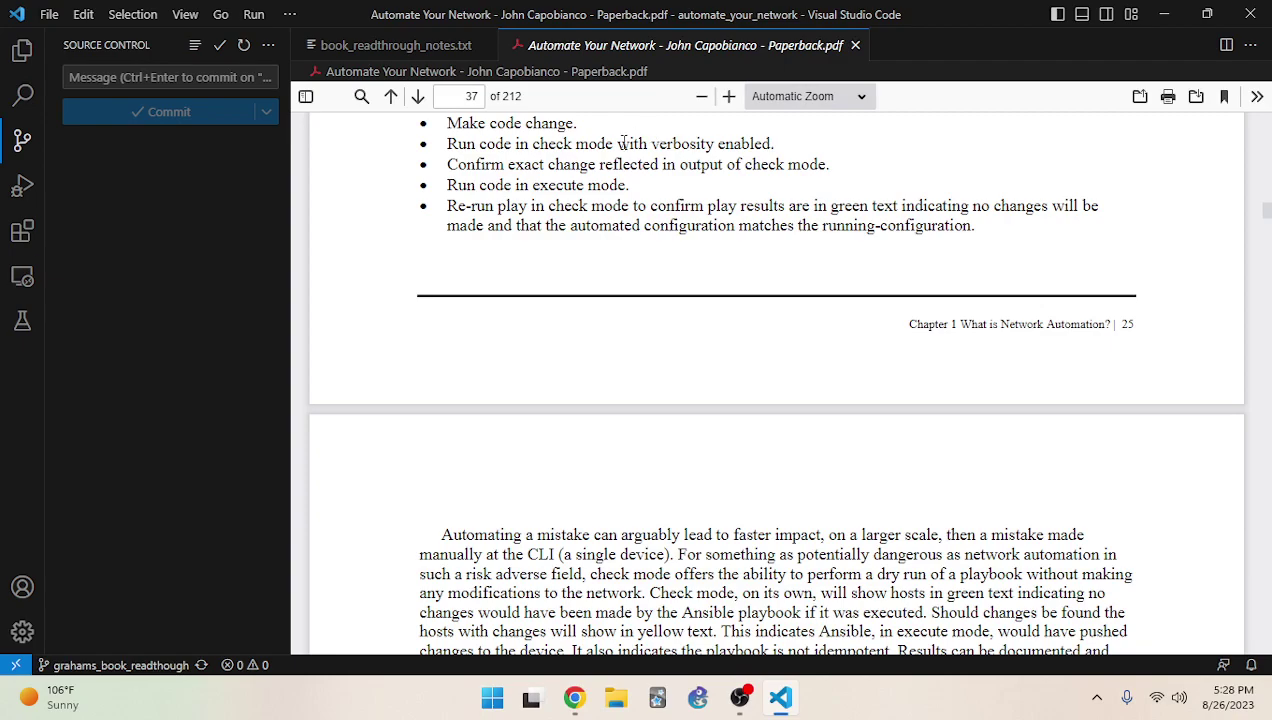
drag(459, 150, 767, 143)
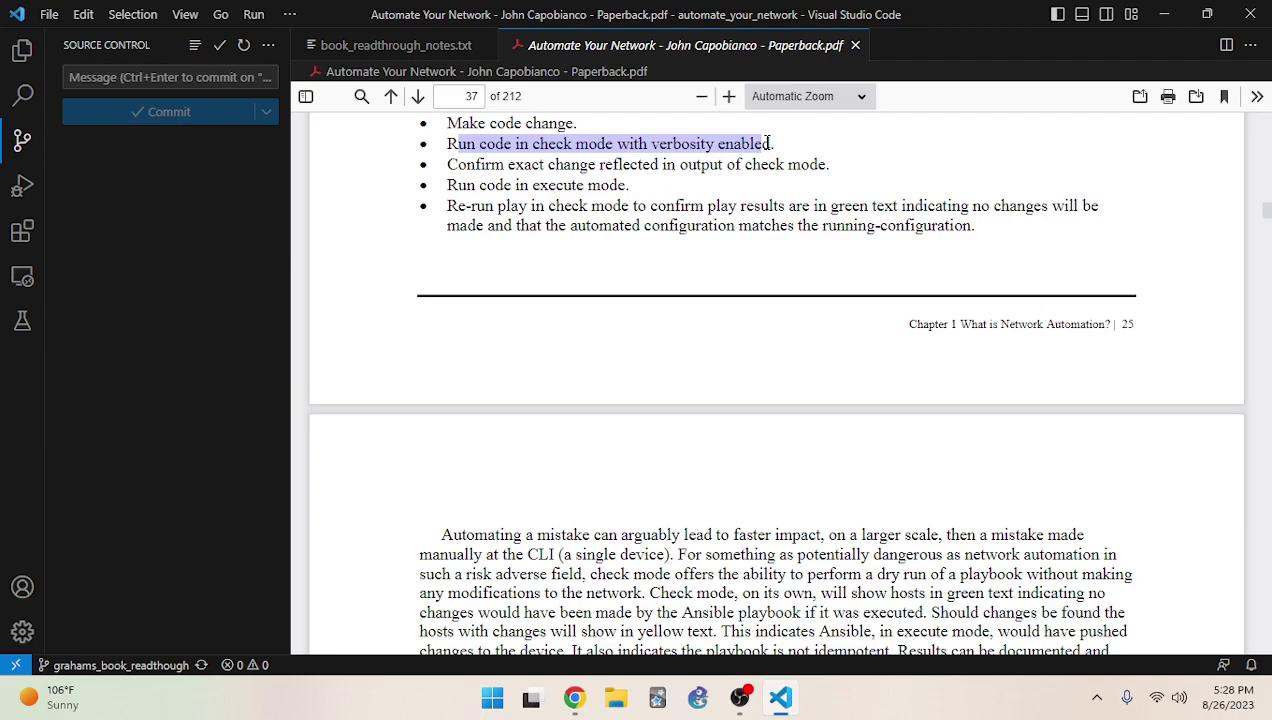
drag(767, 143, 761, 144)
Read the check mode paragraph on page 38 about automating mistakes and dry runs, and the ansible-playbook --check command
scroll(761, 244, down, 4)
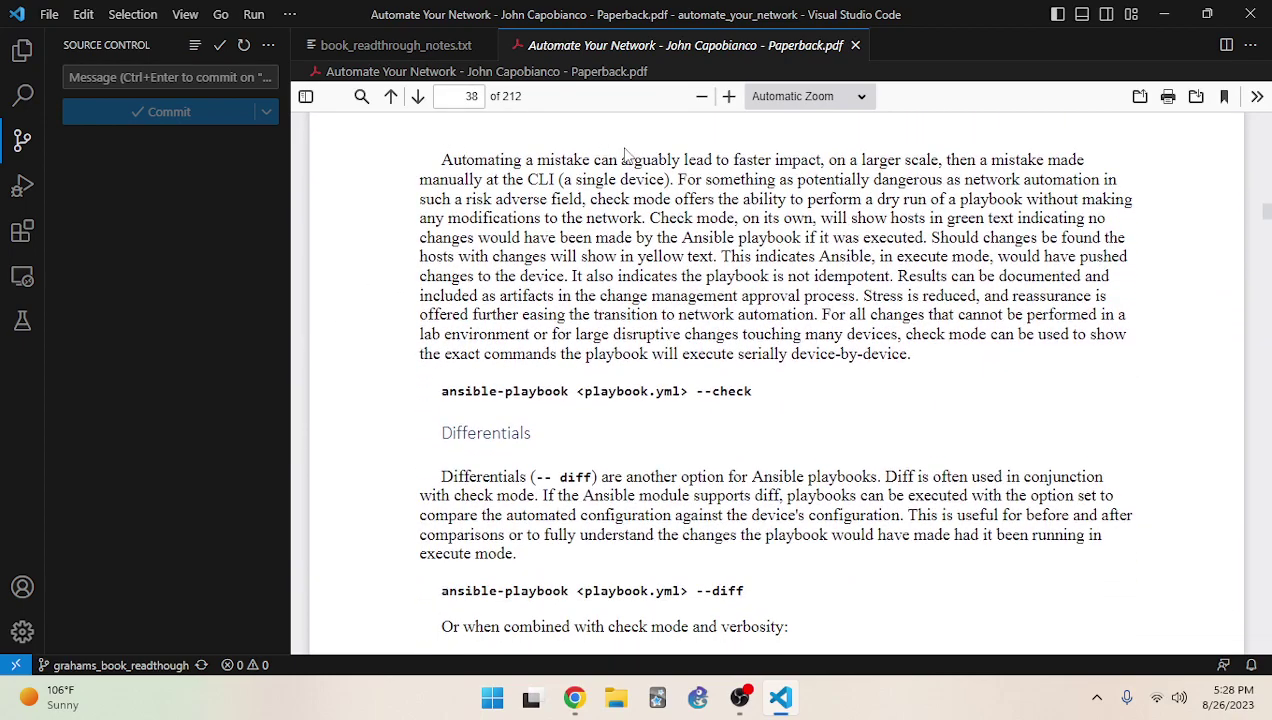
drag(593, 160, 620, 158)
click(701, 173)
drag(496, 318, 914, 360)
click(822, 316)
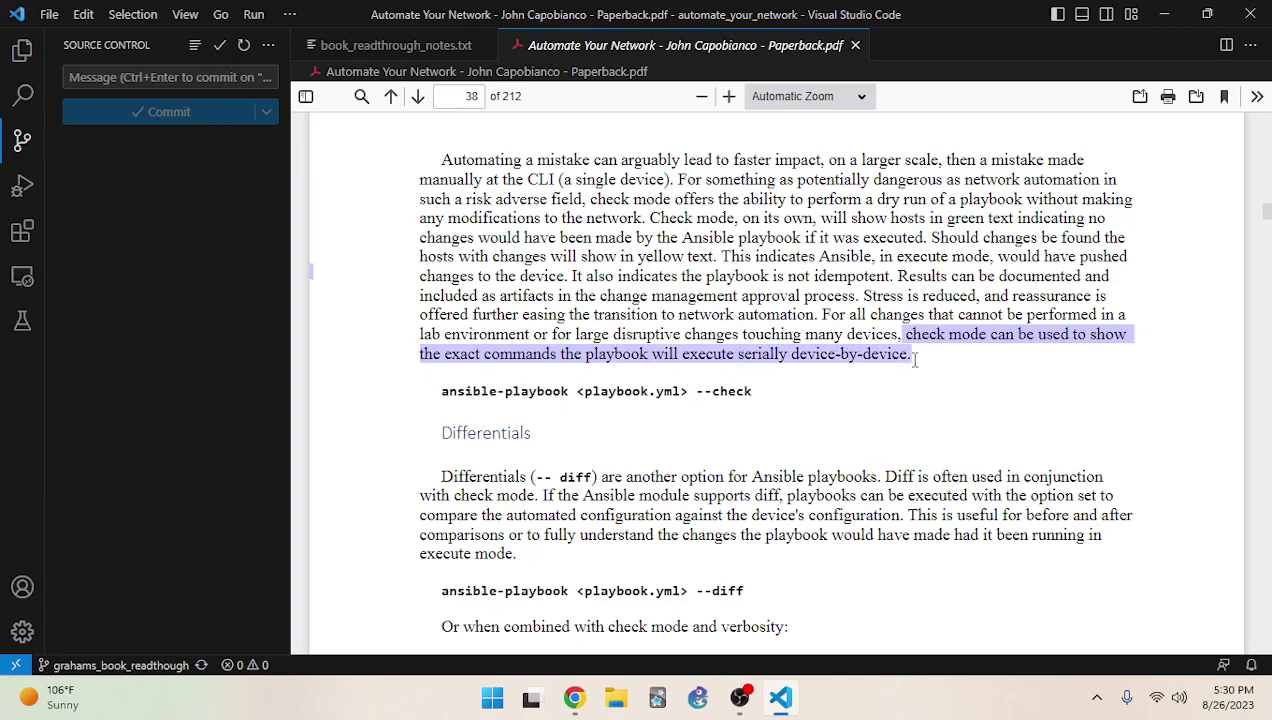
click(843, 343)
scroll(455, 330, down, 1)
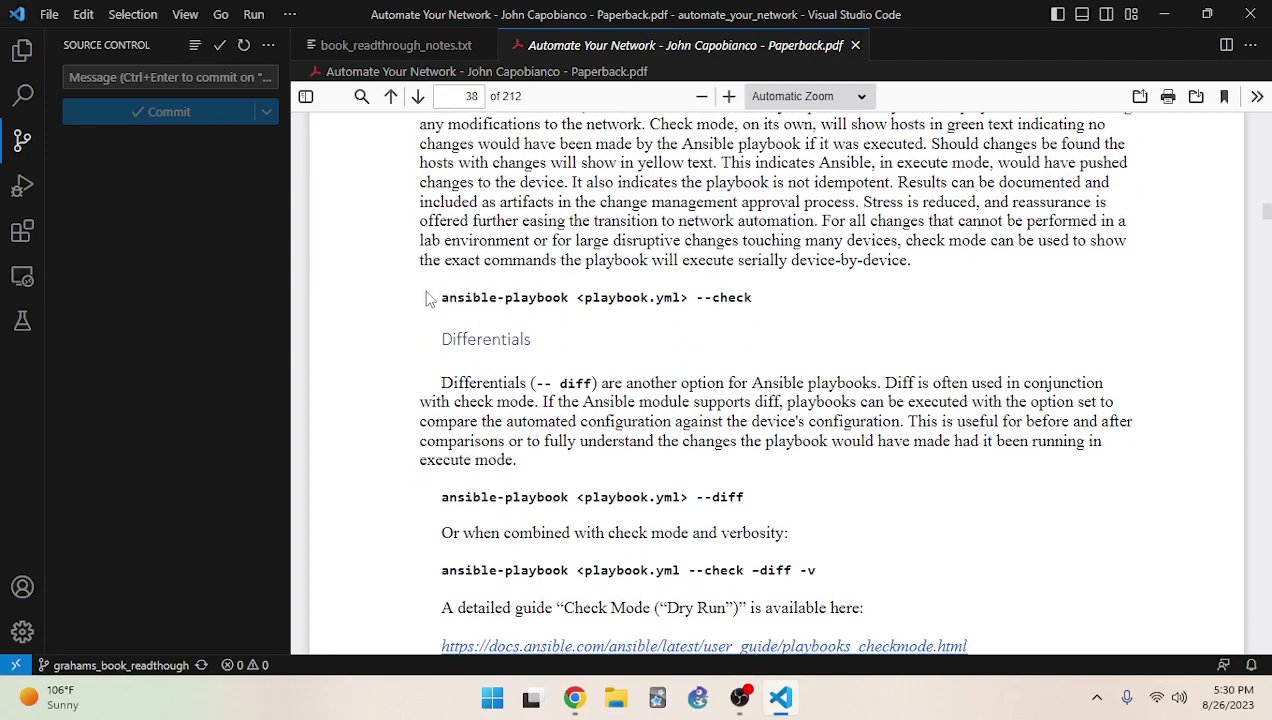
drag(440, 300, 579, 293)
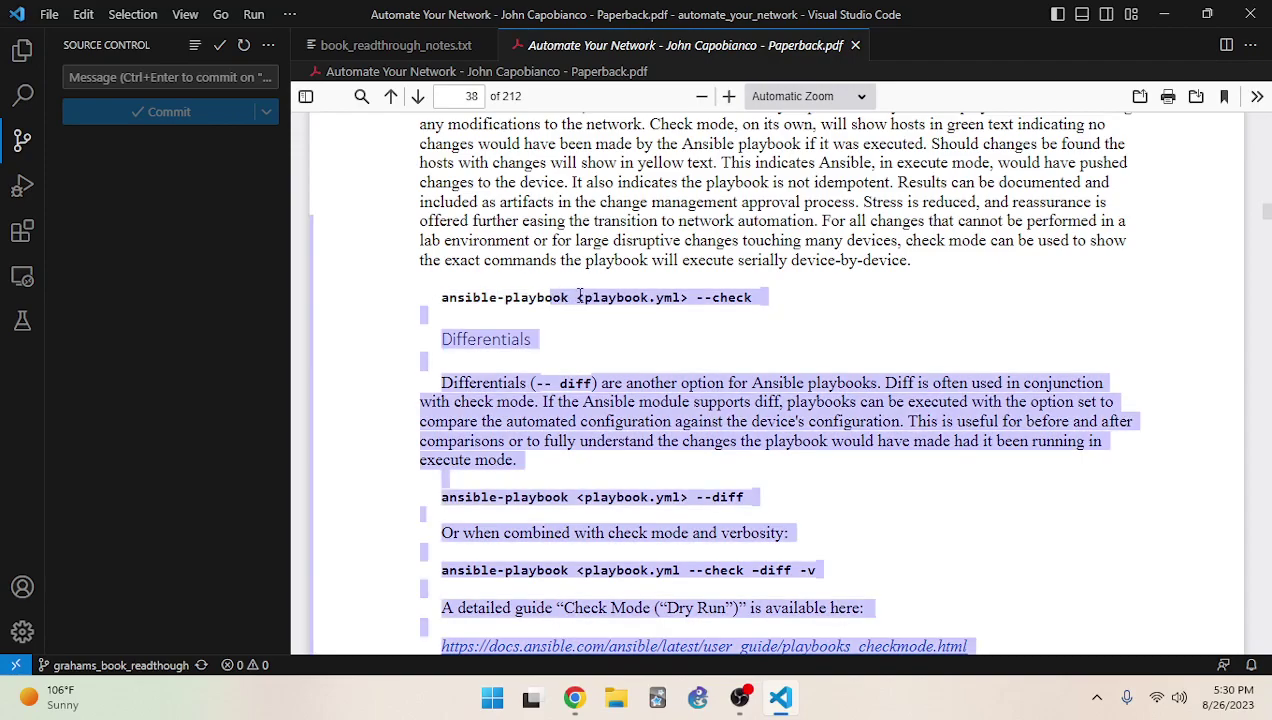
click(708, 266)
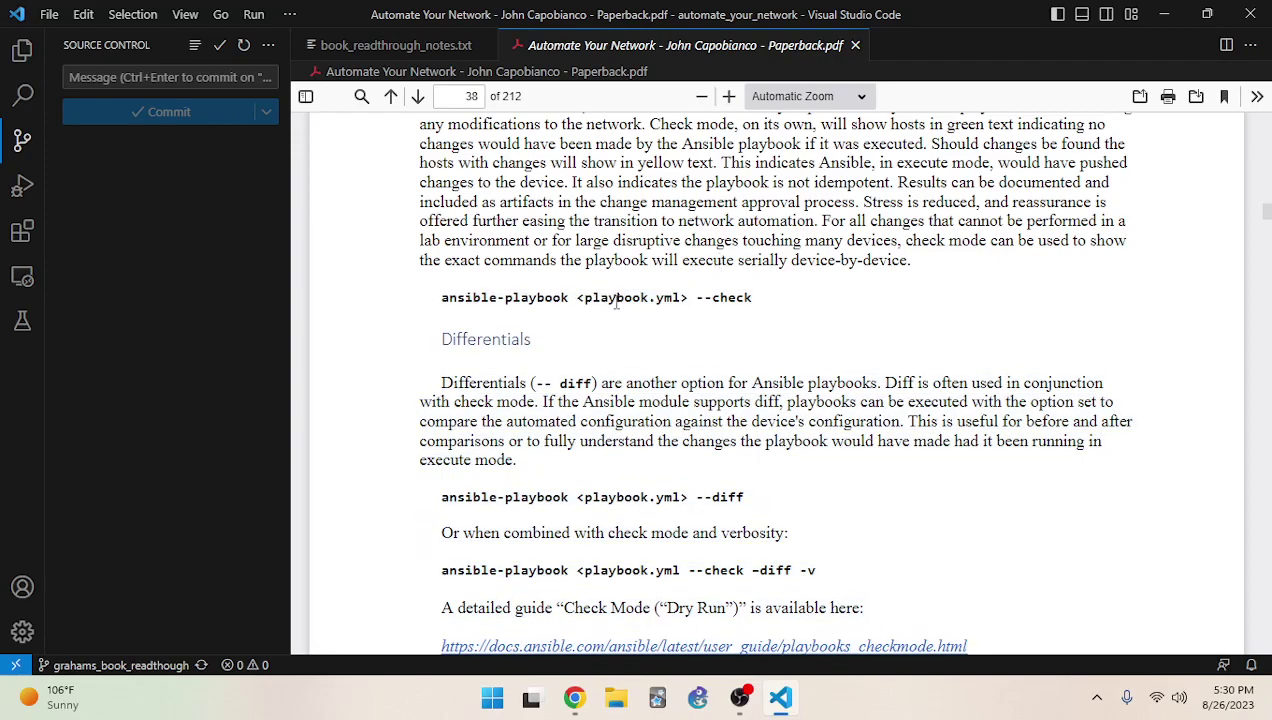
drag(688, 297, 993, 307)
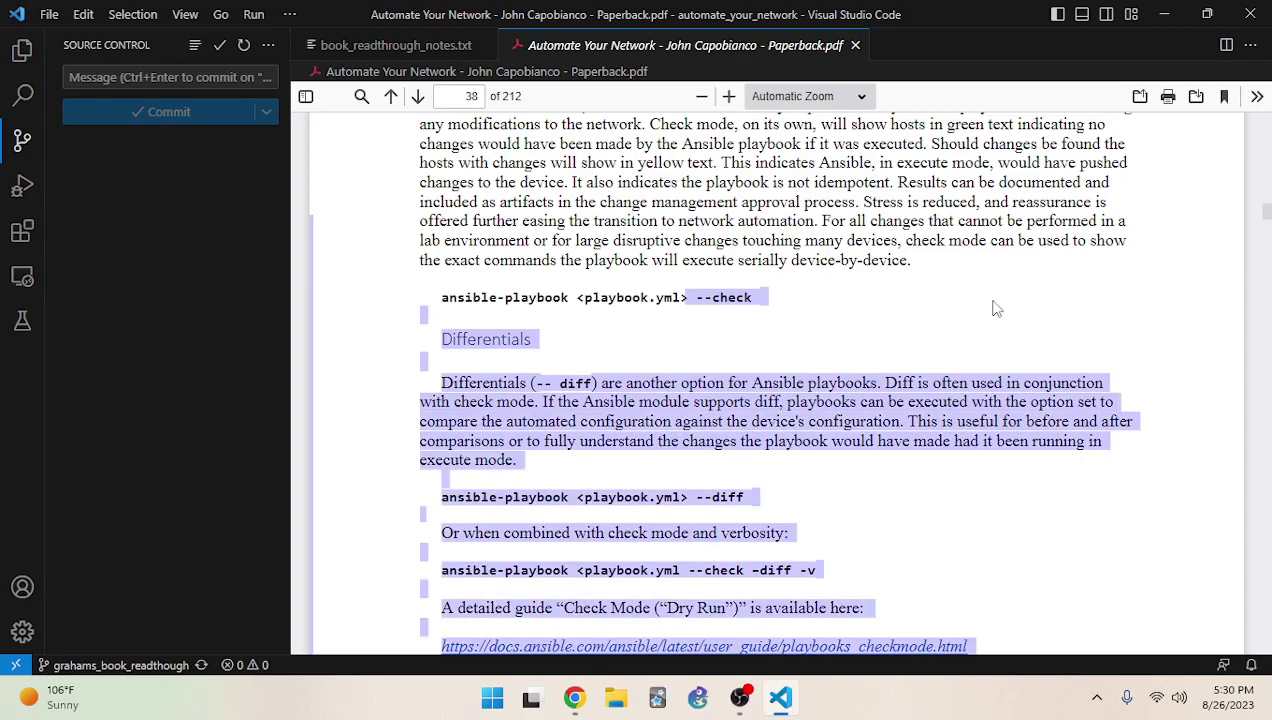
click(580, 297)
Skim the sections after check mode on page 38 and reread the check mode paragraph on dry runs and changed hosts
scroll(628, 258, down, 2)
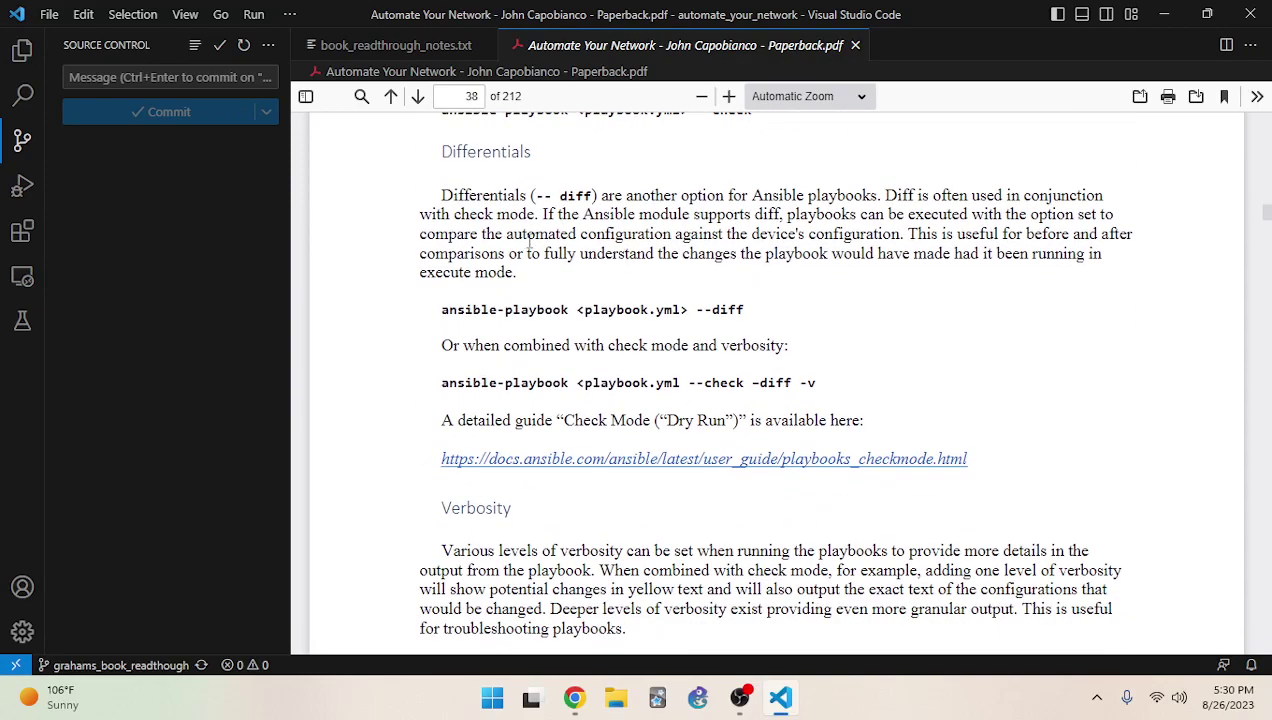
scroll(576, 240, down, 5)
scroll(574, 247, down, 10)
scroll(563, 257, up, 10)
scroll(563, 263, up, 12)
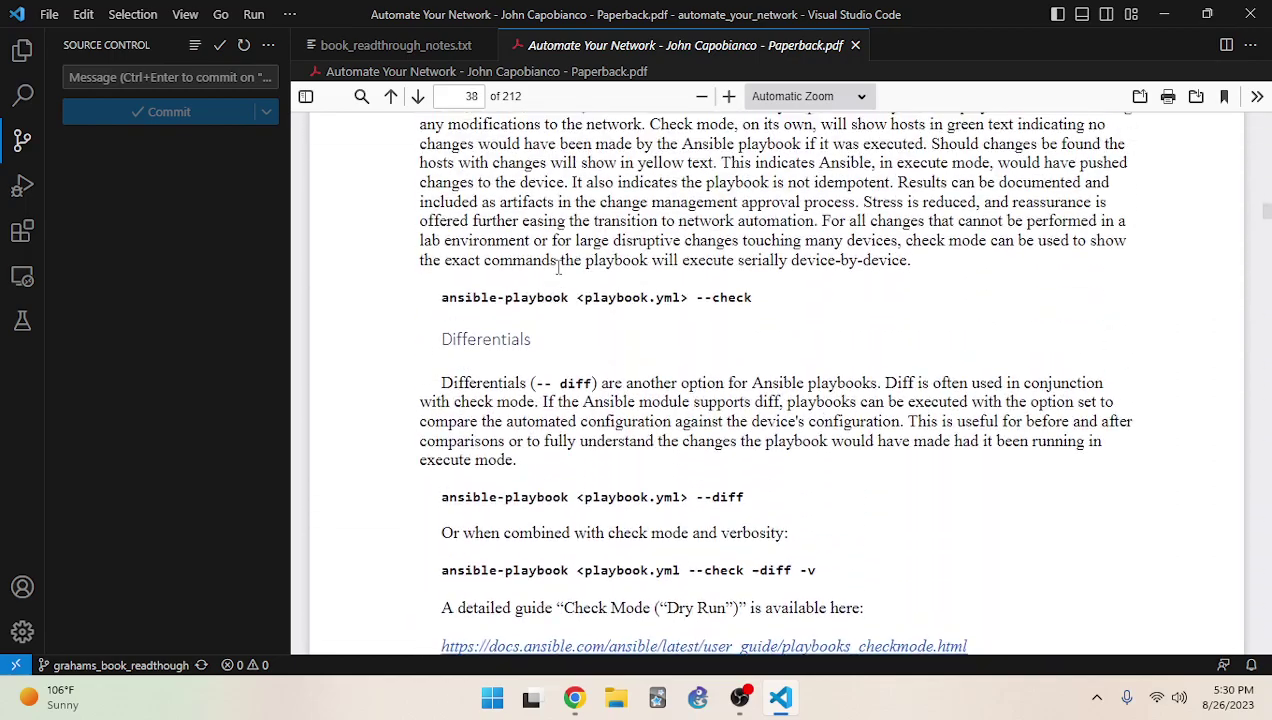
scroll(560, 275, down, 5)
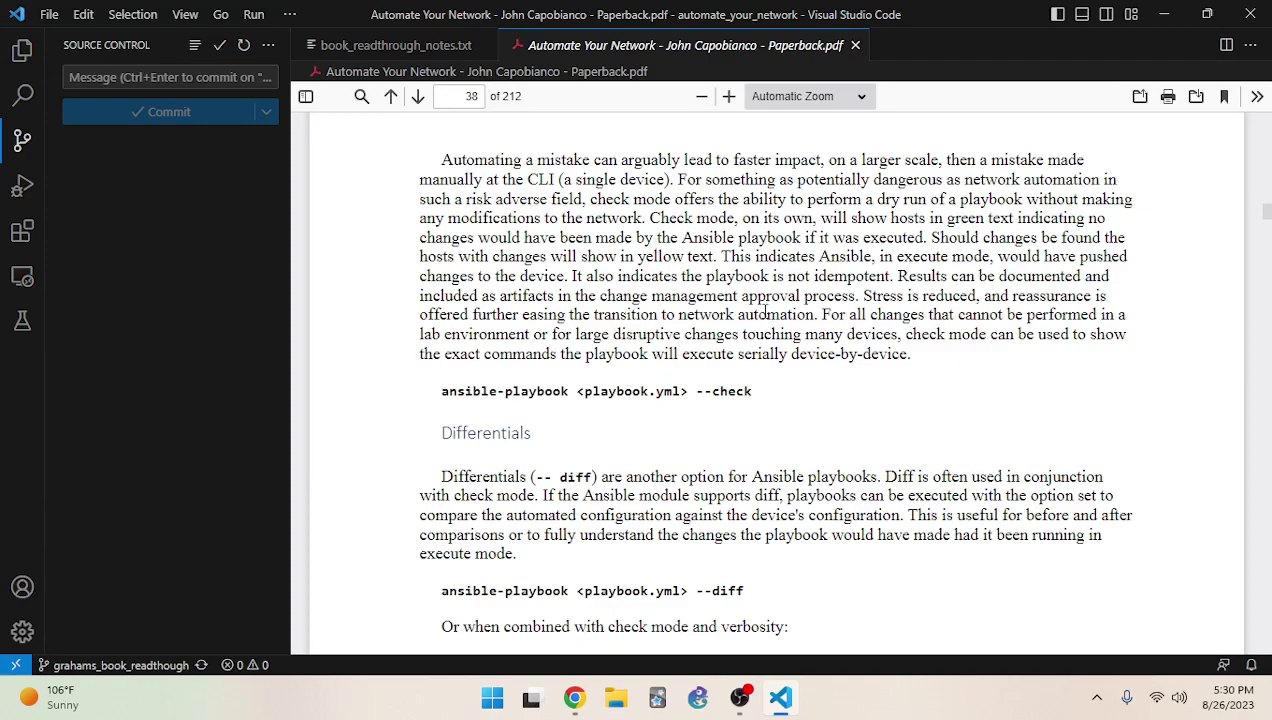
scroll(795, 376, down, 1)
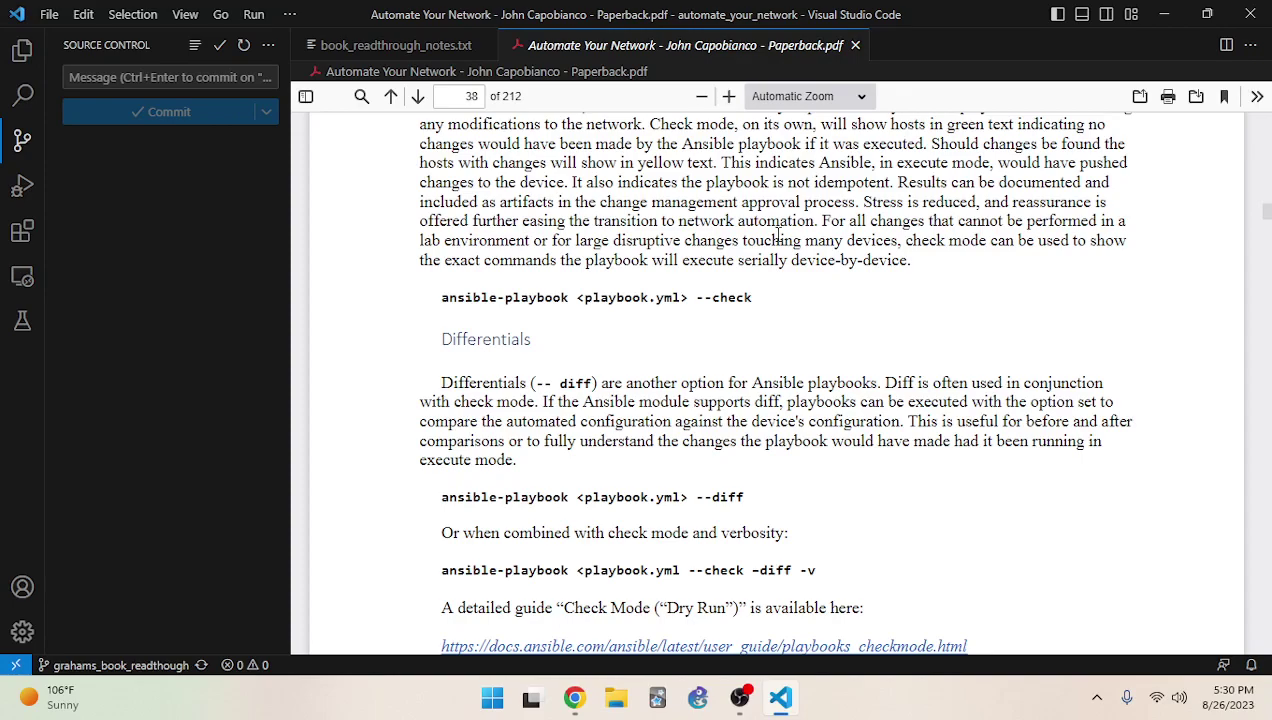
Read the Differentials paragraph on page 38 about using diff together with check mode
scroll(610, 415, down, 4)
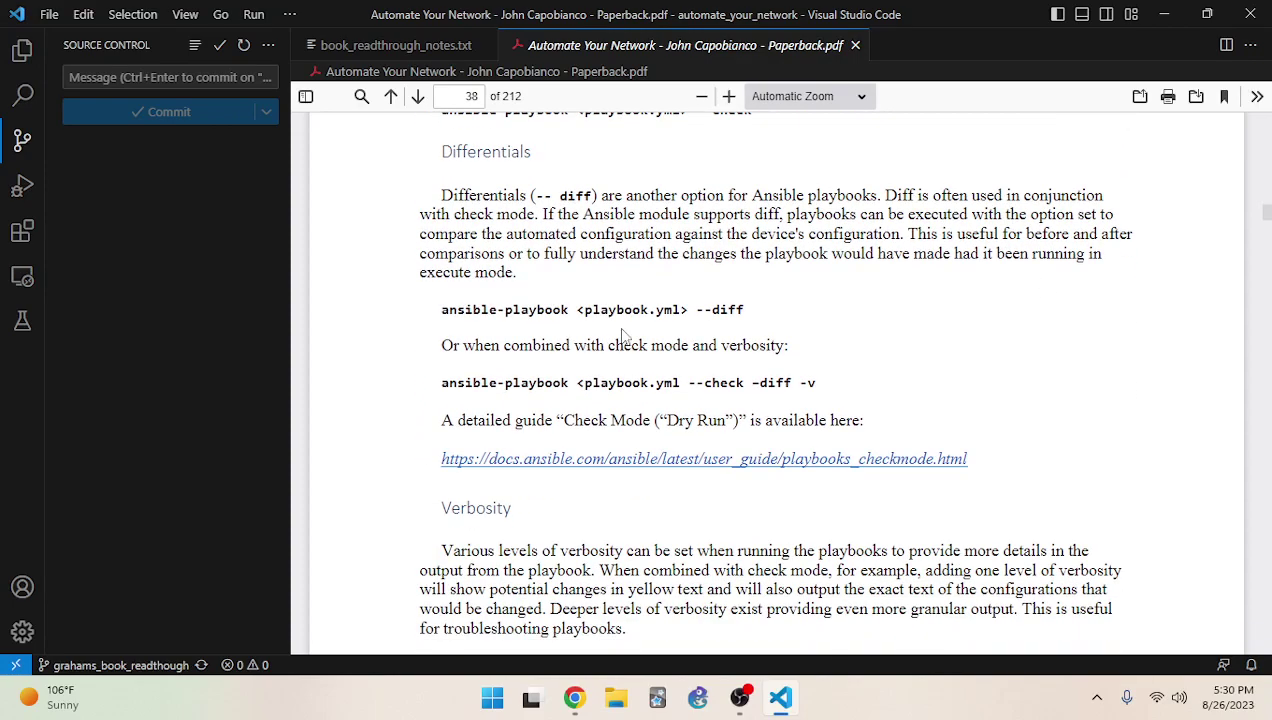
drag(440, 152, 527, 147)
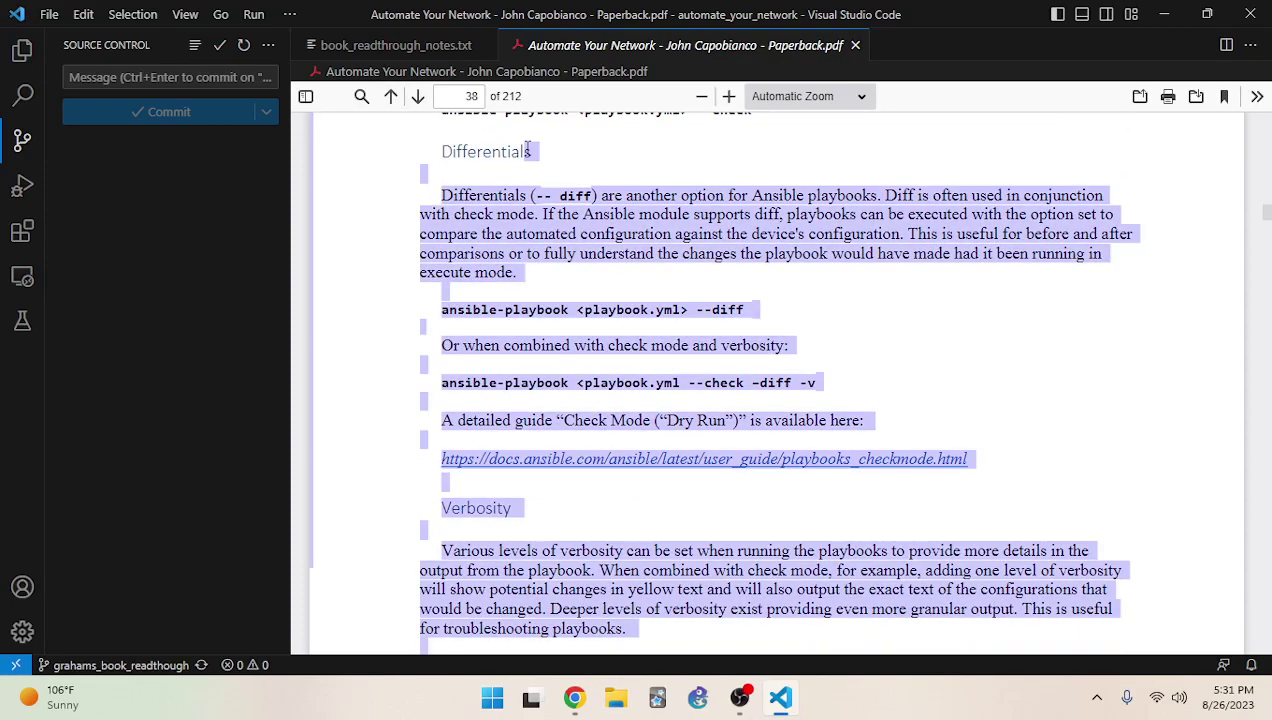
click(656, 166)
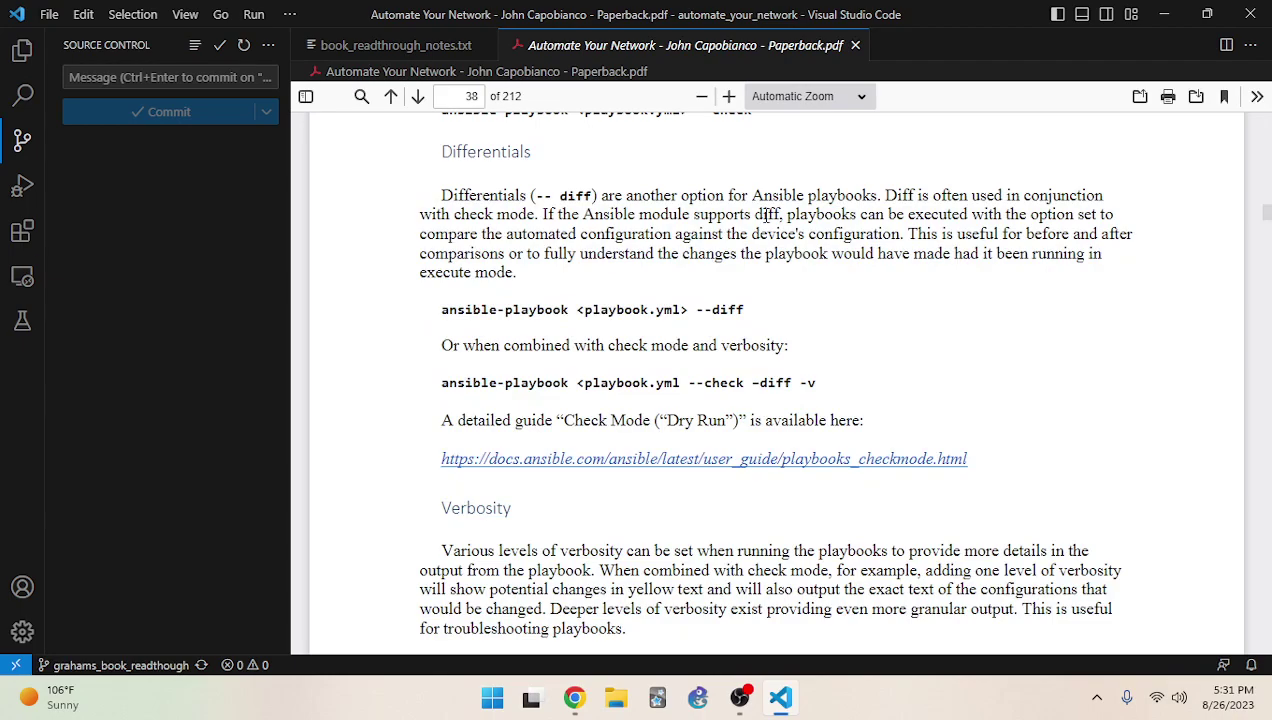
drag(875, 193, 966, 190)
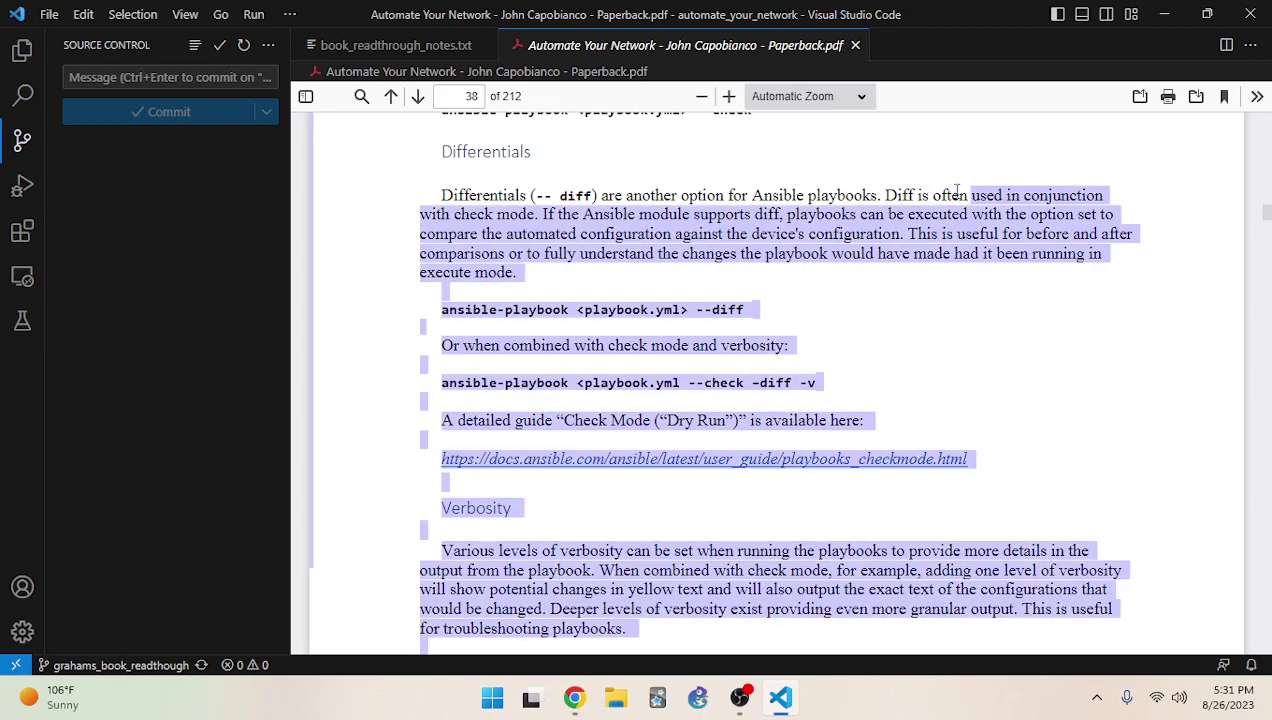
click(849, 194)
drag(412, 219, 522, 276)
click(529, 220)
click(620, 247)
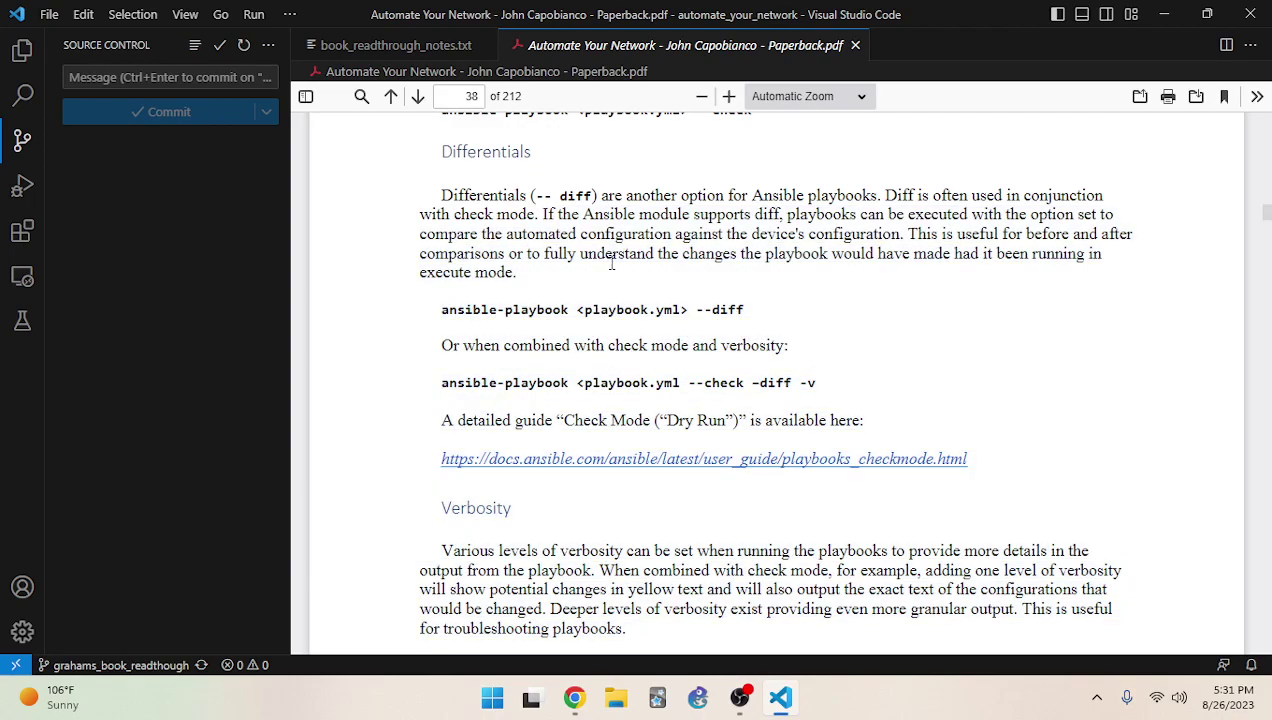
Read the ansible-playbook --diff examples, including the combined check and verbosity command, and the reference to the Check Mode guide
scroll(620, 247, down, 2)
drag(626, 215, 562, 262)
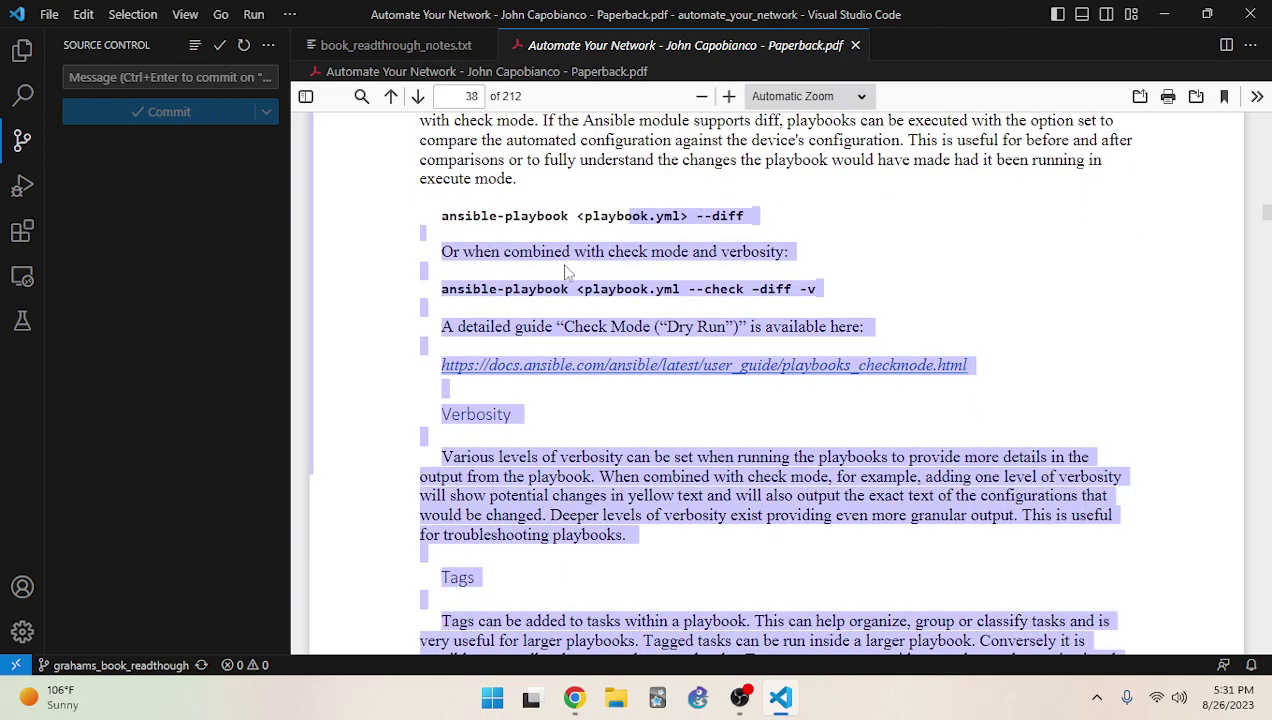
click(462, 243)
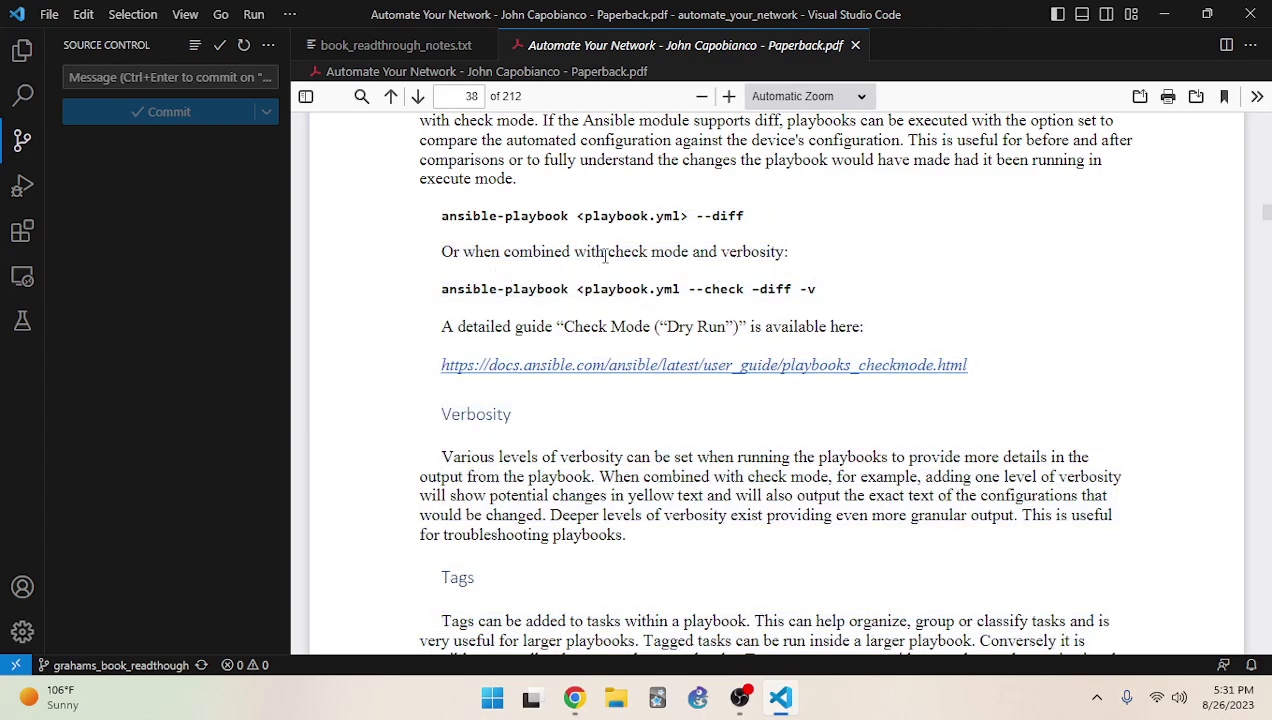
drag(697, 285, 829, 270)
click(789, 248)
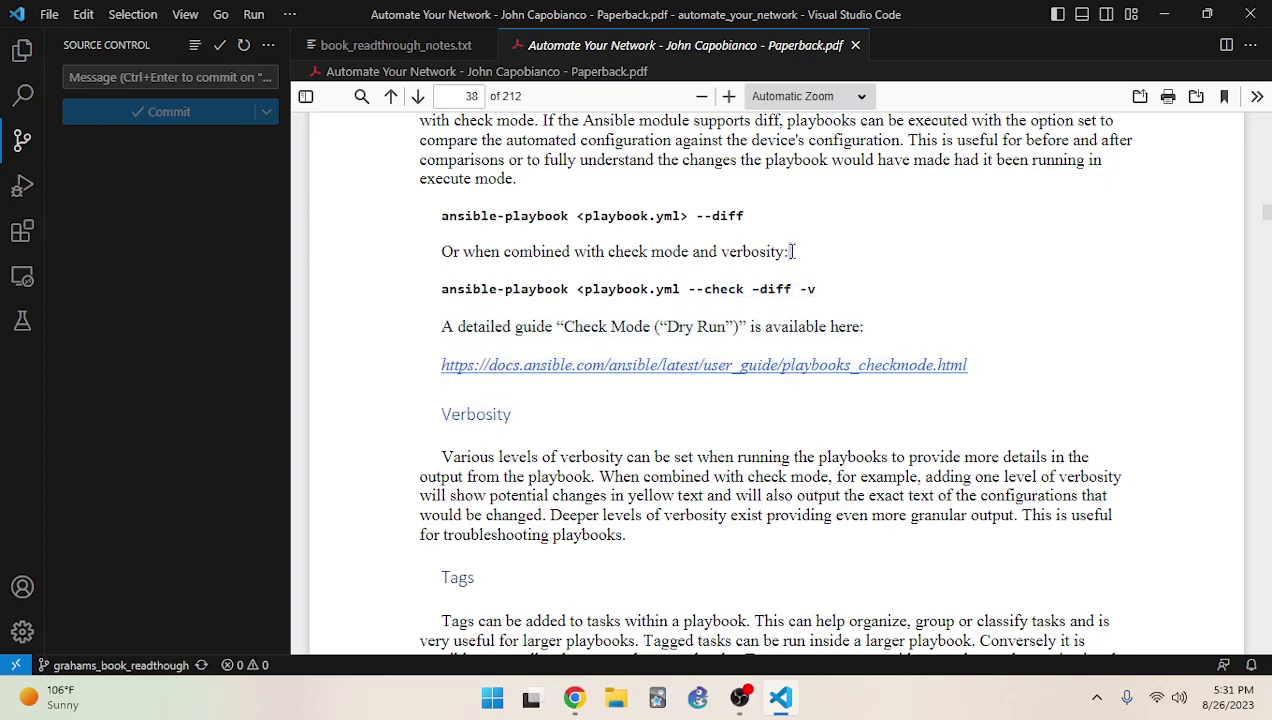
double_click(458, 327)
drag(529, 334, 634, 327)
click(703, 318)
Copy the playbooks_checkmode.html link from the PDF and open it in a new Chrome tab
double_click(630, 365)
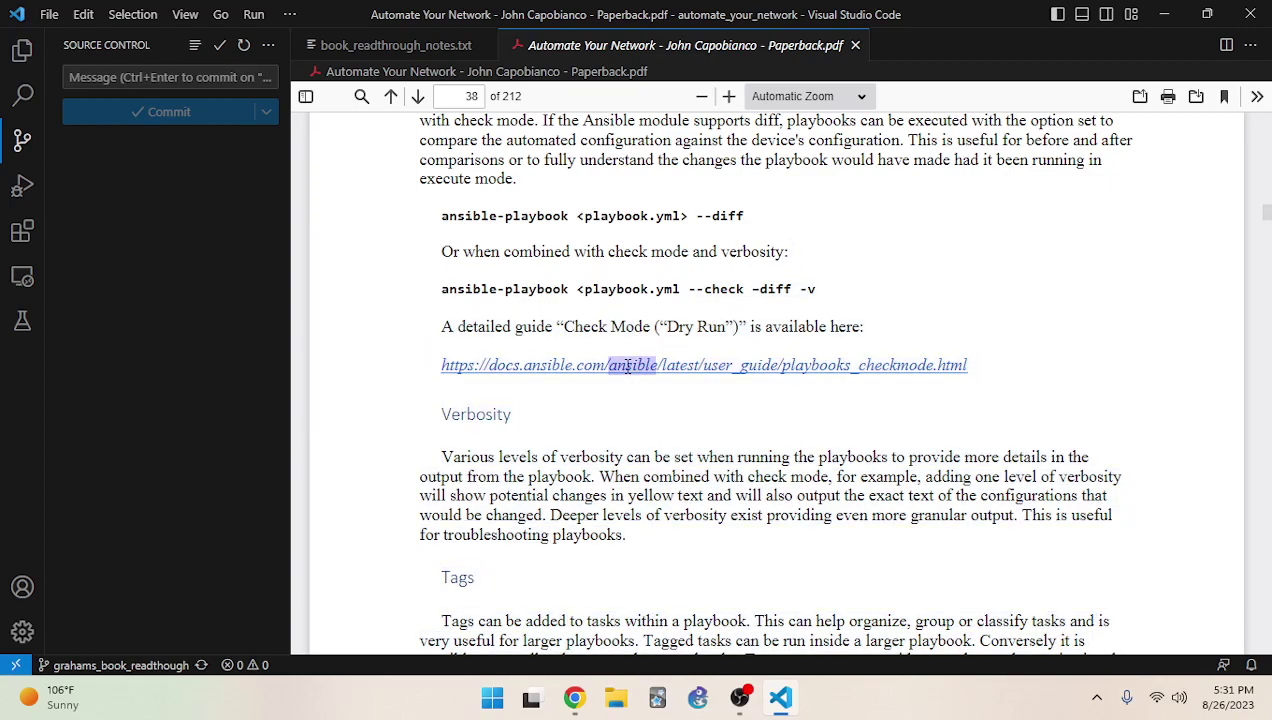
triple_click(630, 366)
key(ctrl+c)
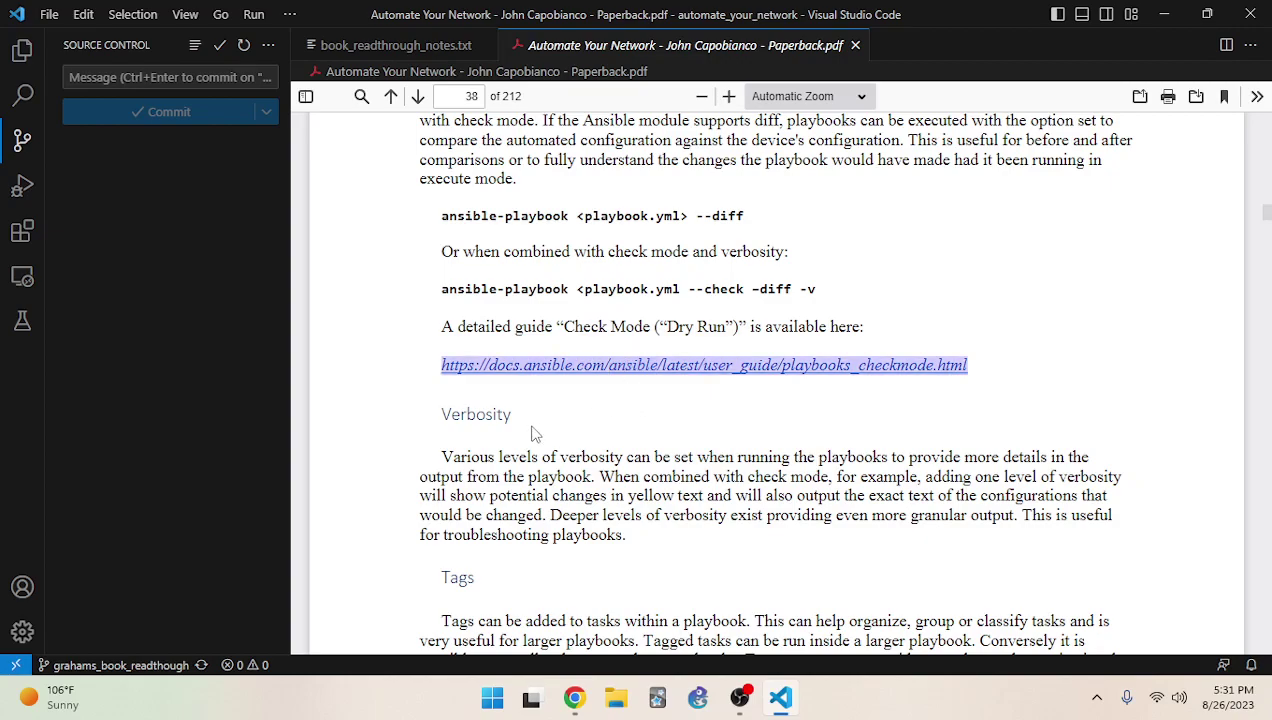
click(576, 697)
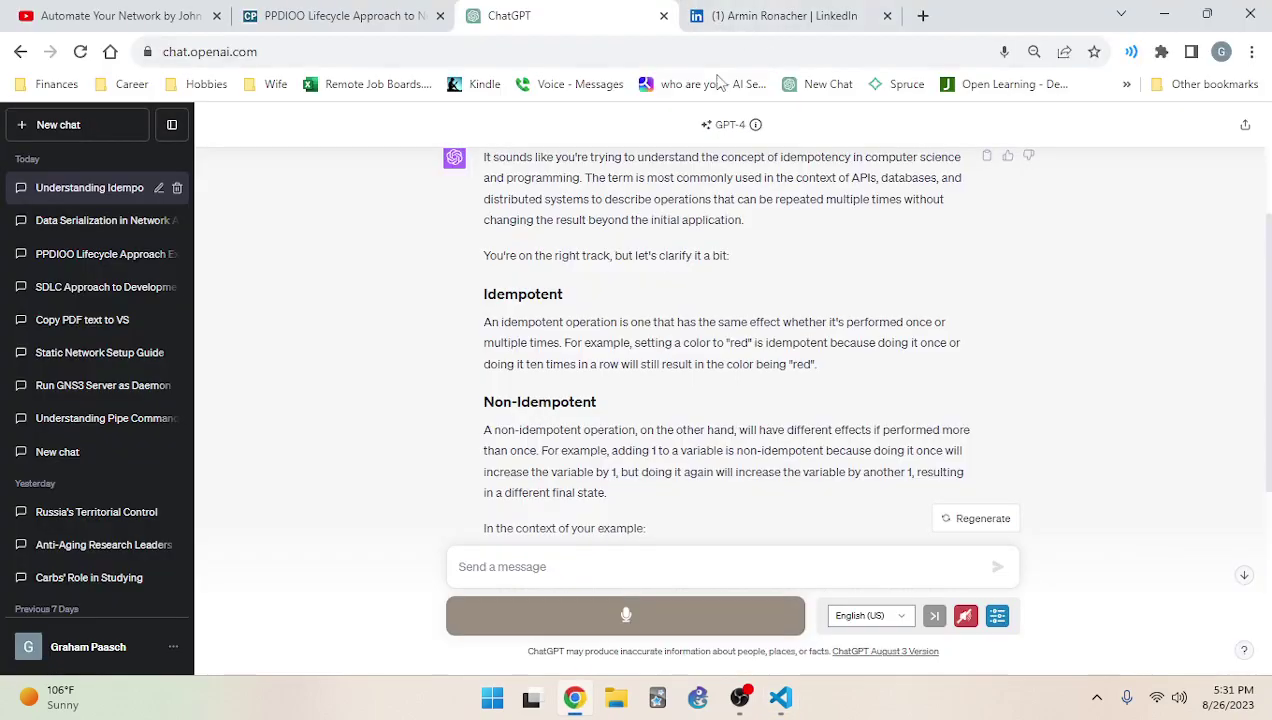
click(922, 15)
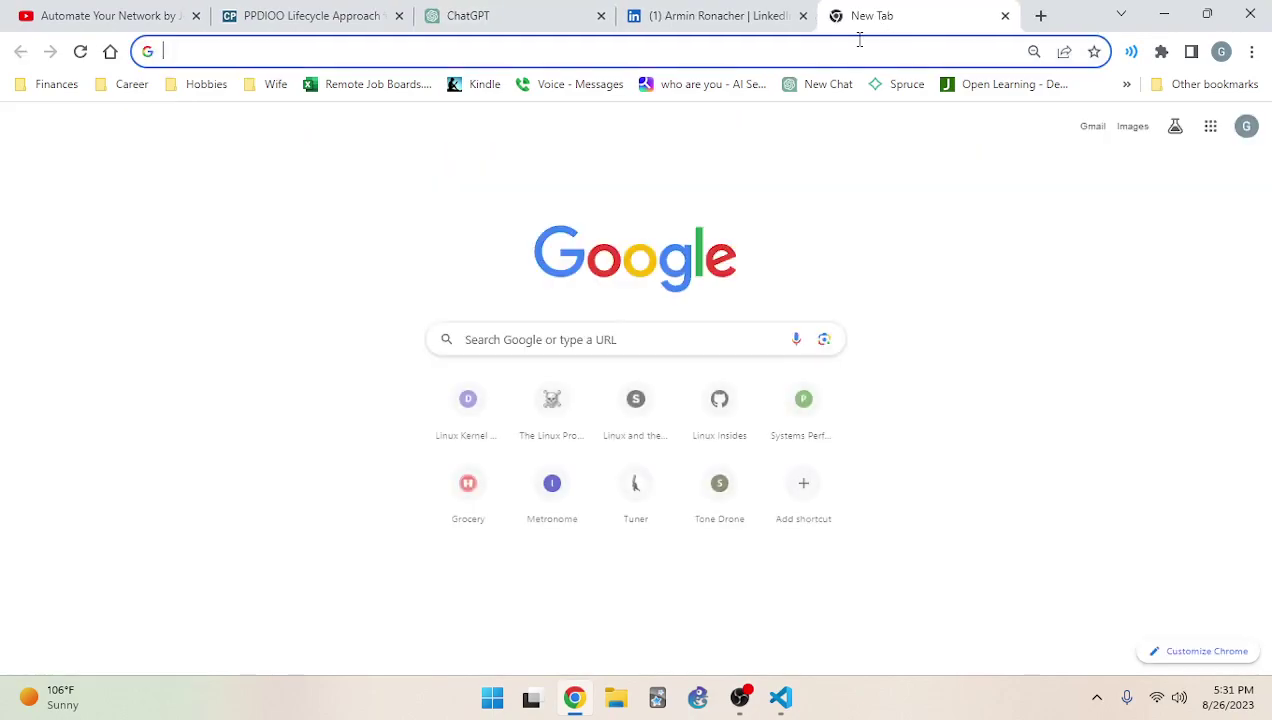
click(860, 40)
key(ctrl+v)
key(Return)
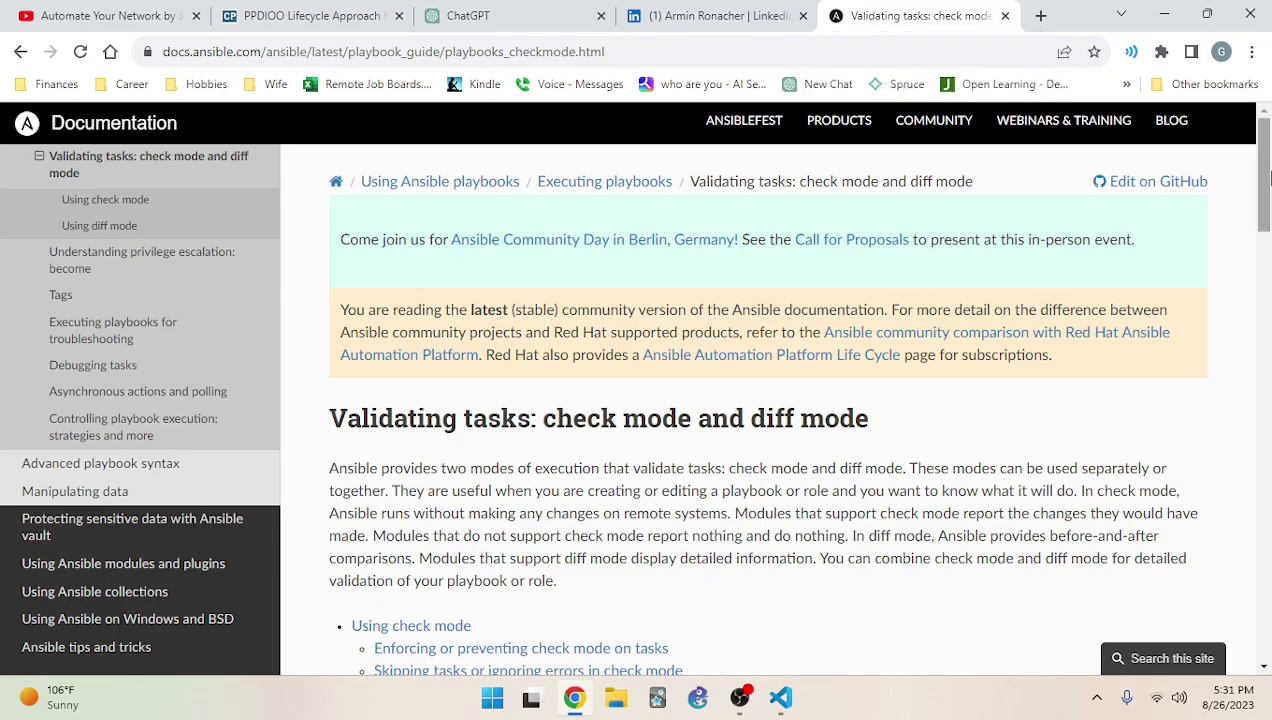
Read the introduction of the Ansible check mode and diff mode page and skim its check mode sections
mouse_move(1264, 175)
mouse_down()
mouse_move(1265, 610)
mouse_move(1265, 175)
mouse_up()
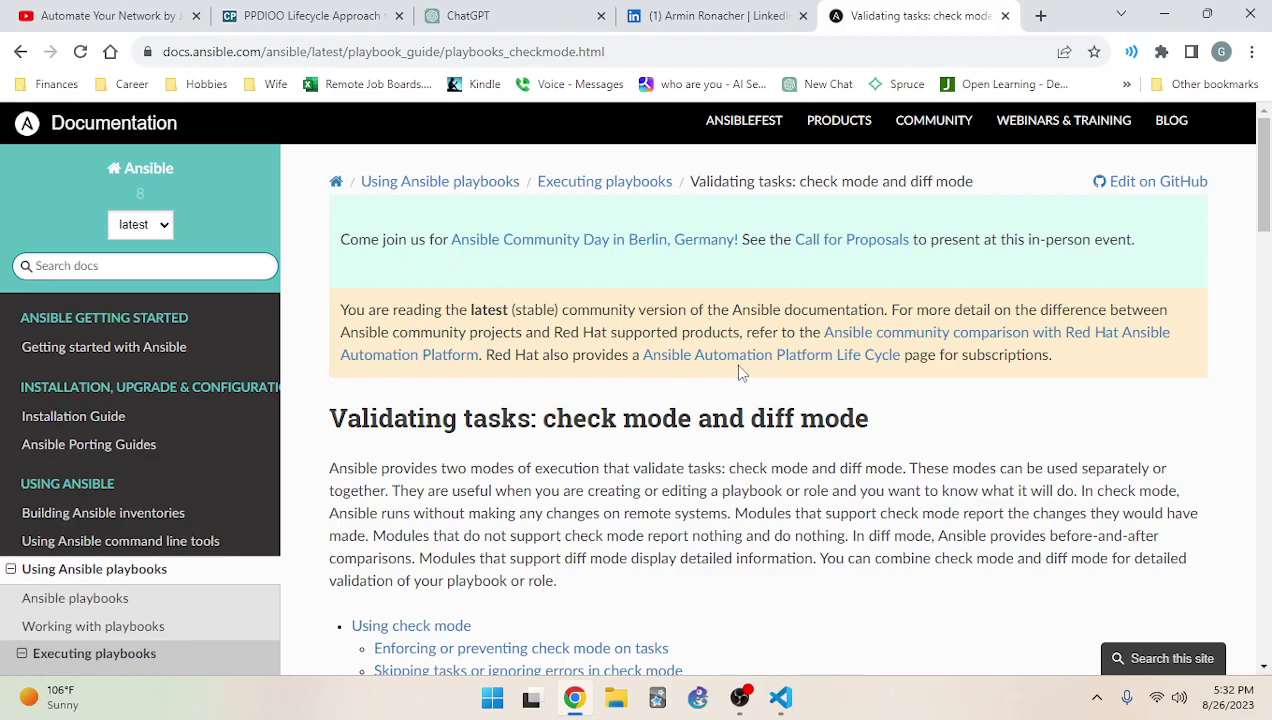
mouse_move(1270, 203)
mouse_down()
mouse_move(1268, 283)
mouse_move(1268, 203)
mouse_up()
drag(1262, 174, 1241, 229)
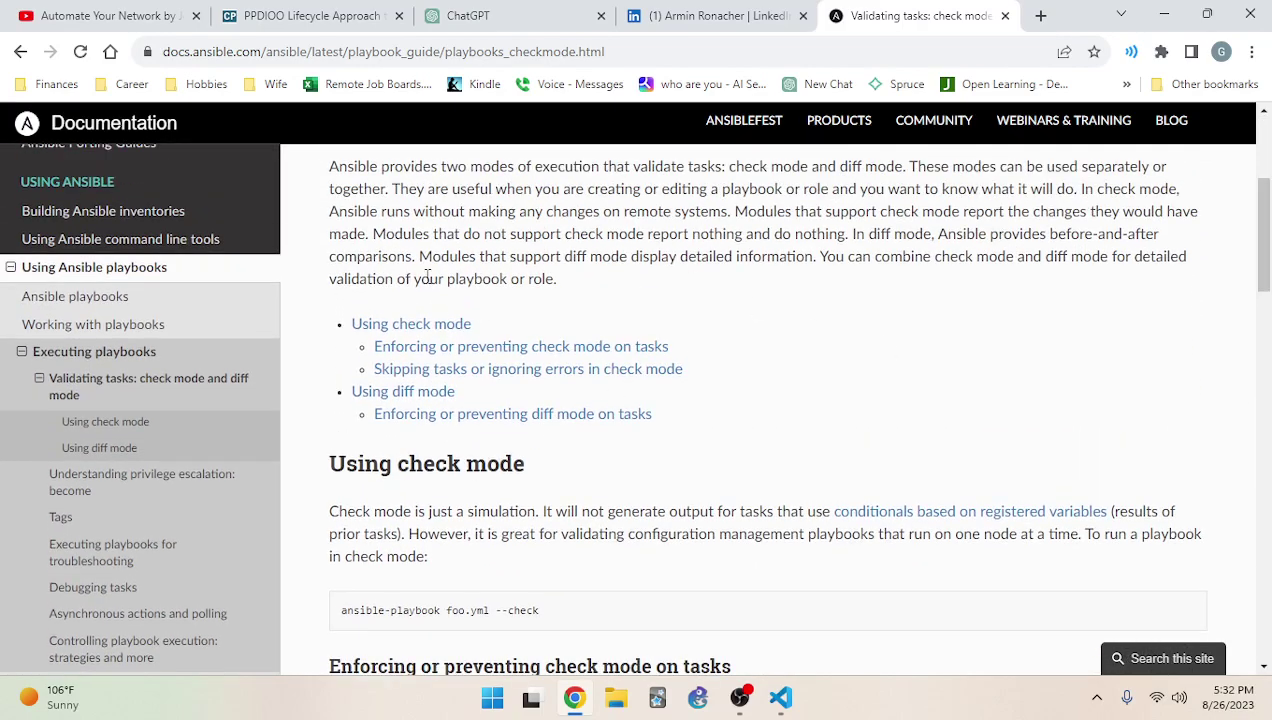
scroll(640, 360, down, 4)
scroll(619, 292, down, 5)
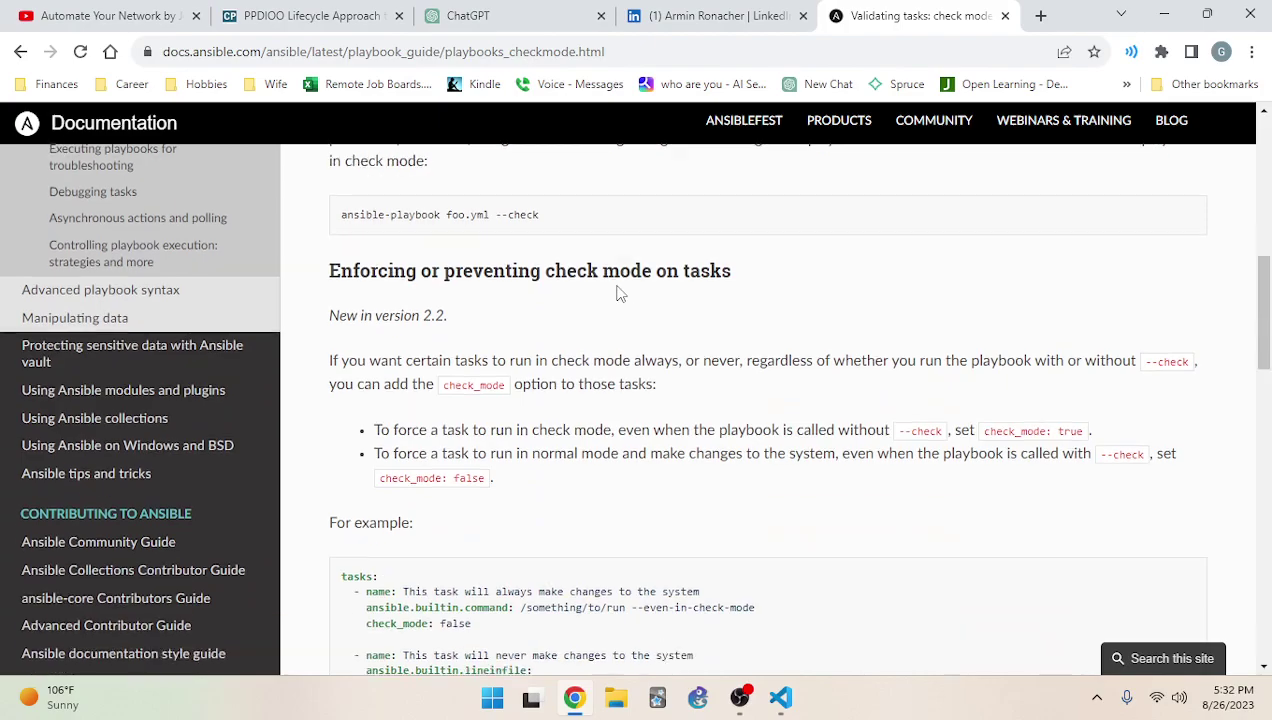
scroll(1096, 366, down, 3)
scroll(1101, 372, down, 3)
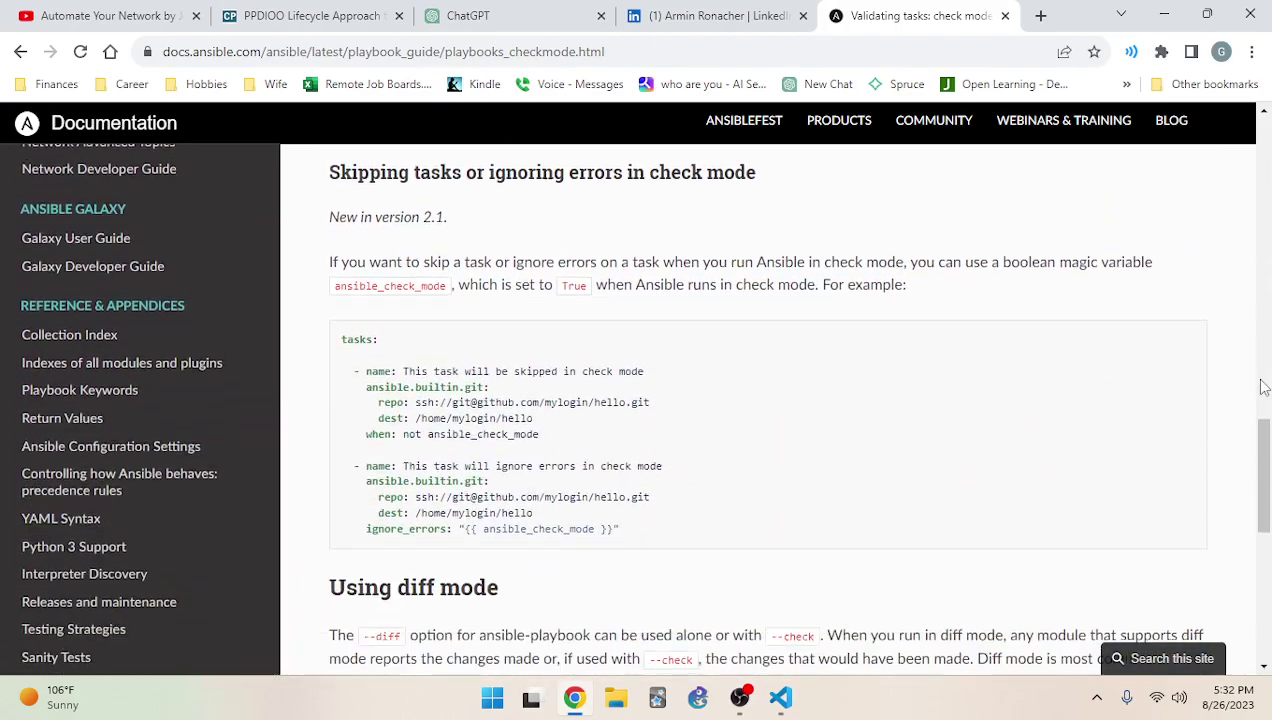
Skim the Ansible documentation page again from its introduction through to the section on enforcing or preventing diff mode
drag(1266, 453, 1268, 88)
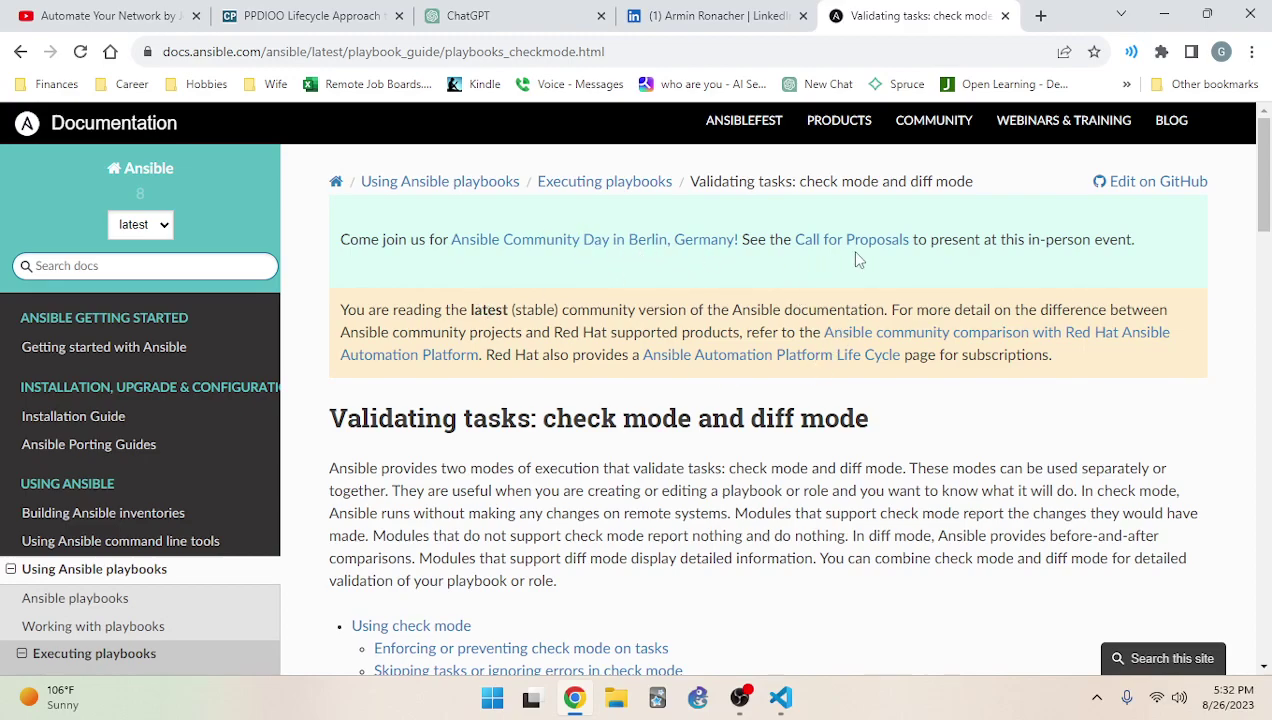
scroll(855, 255, down, 4)
scroll(855, 258, down, 5)
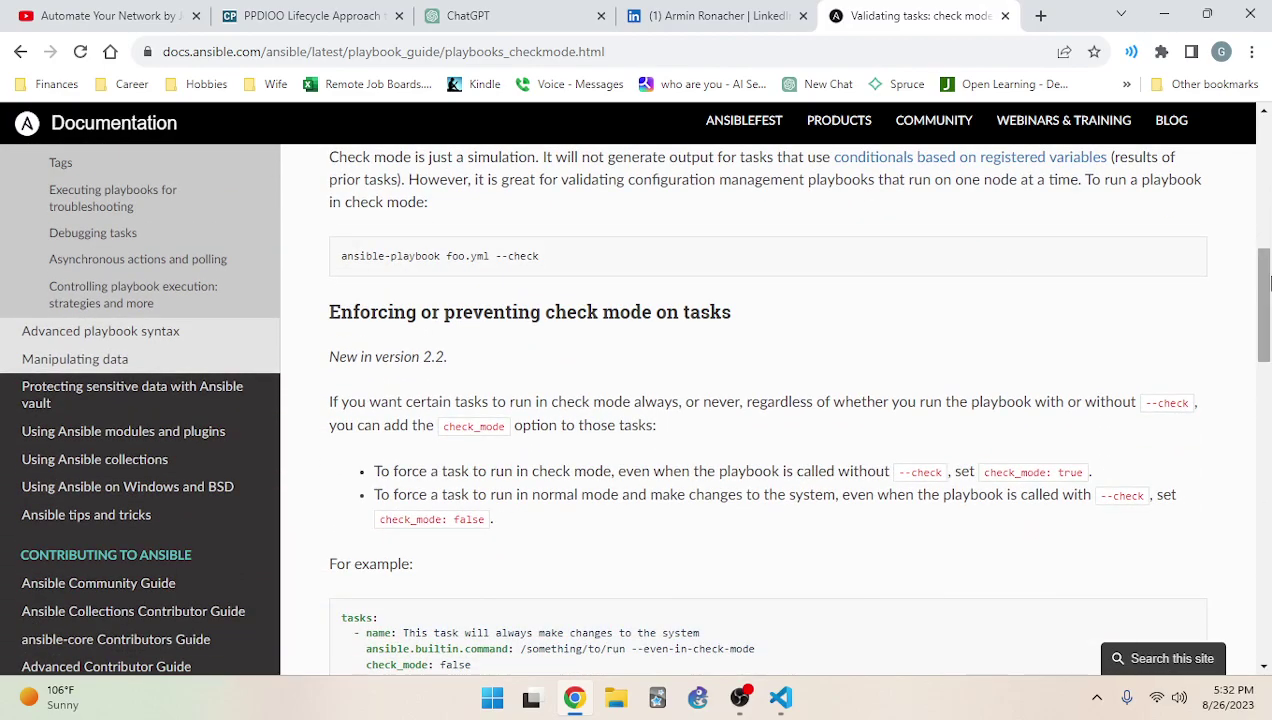
drag(1264, 383, 1268, 105)
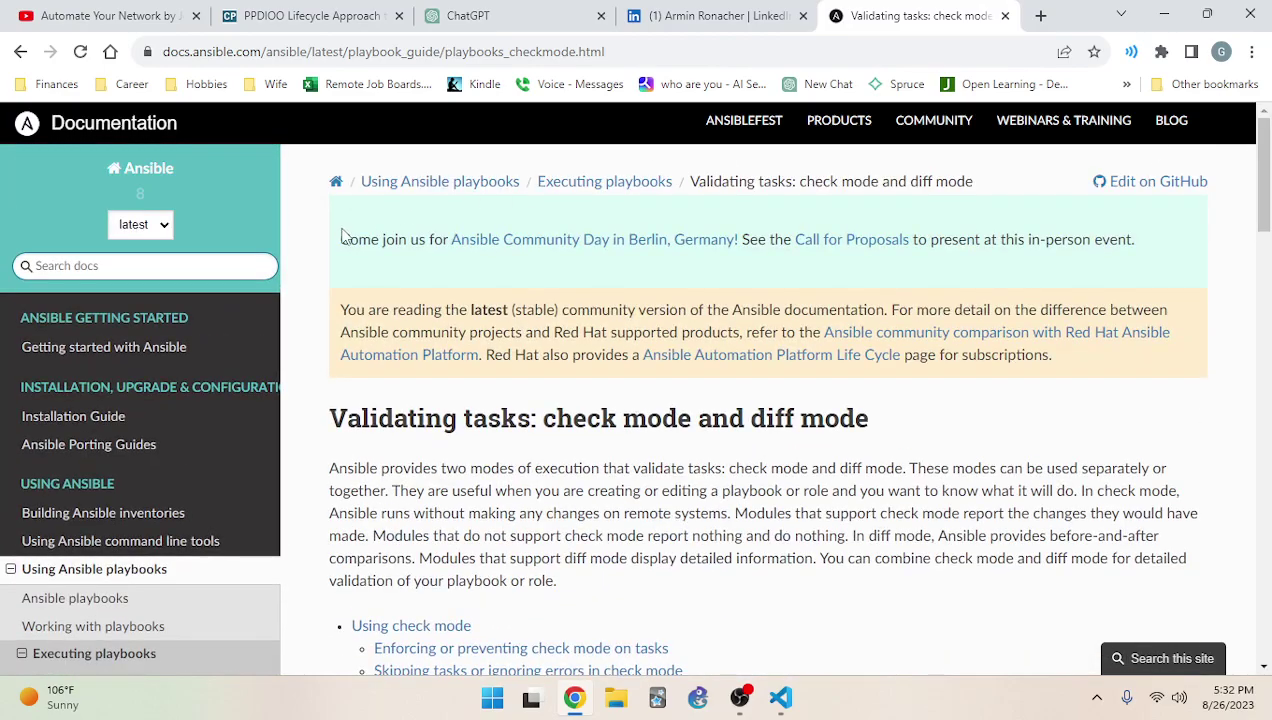
drag(1259, 184, 1237, 607)
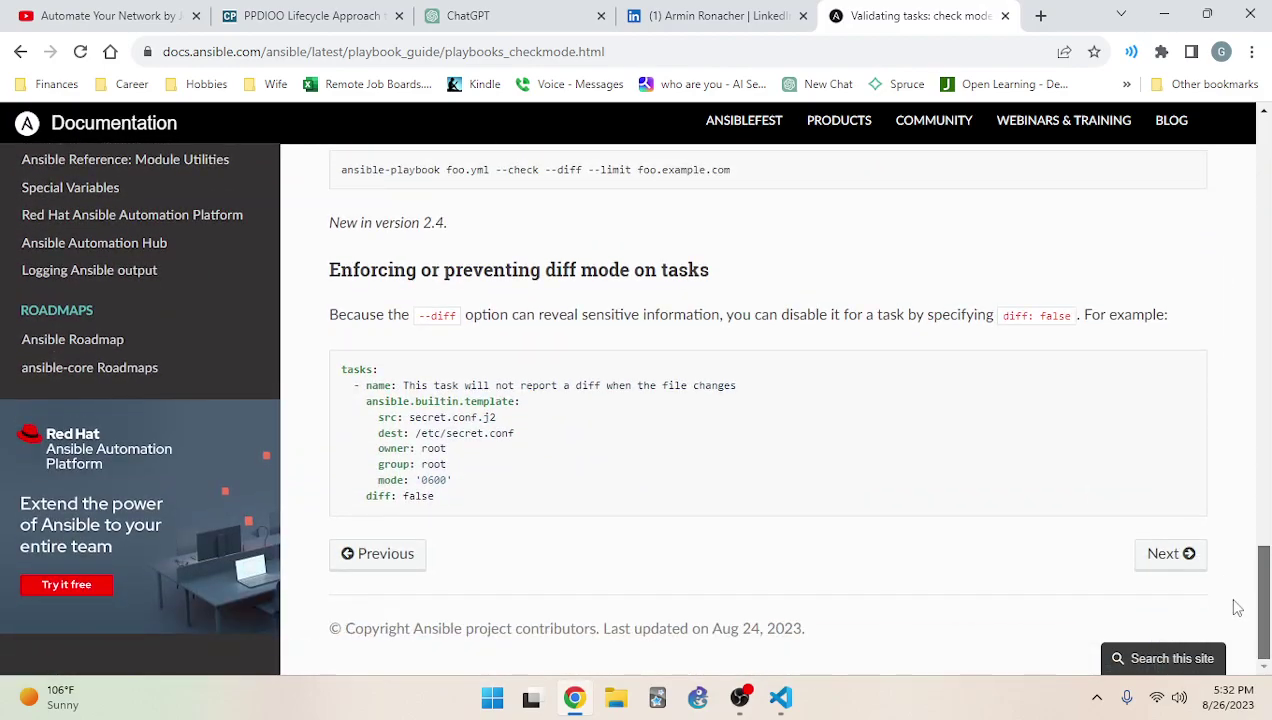
scroll(1230, 570, up, 5)
drag(1262, 560, 1260, 160)
Copy the documentation page's address and start a new entry at the end of book_readthrough_notes.txt in Visual Studio Code
click(656, 57)
key(ctrl+c)
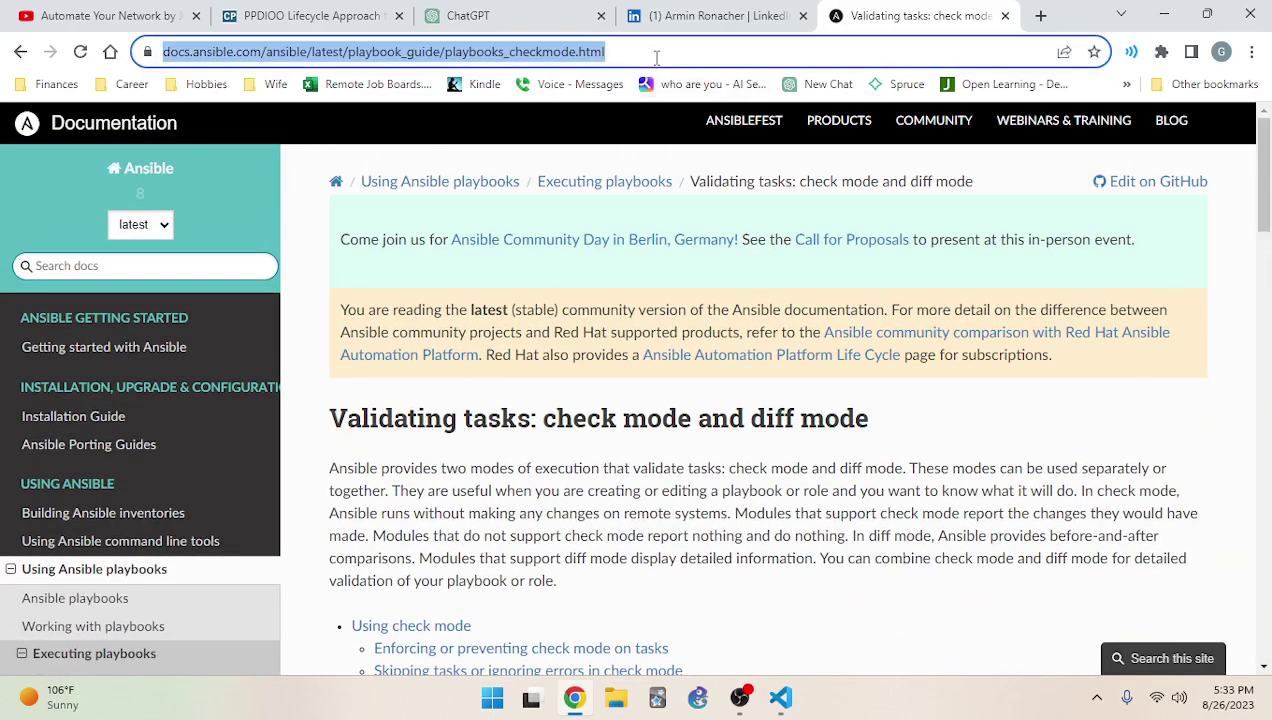
click(781, 697)
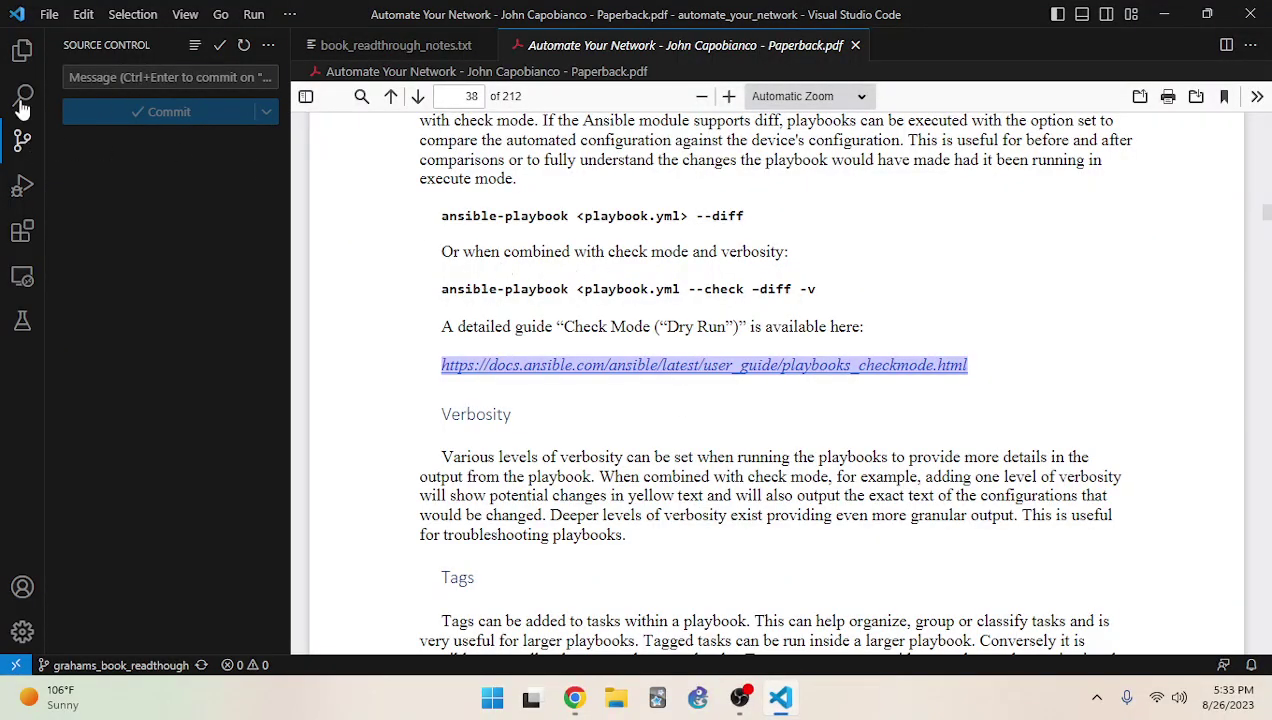
click(22, 49)
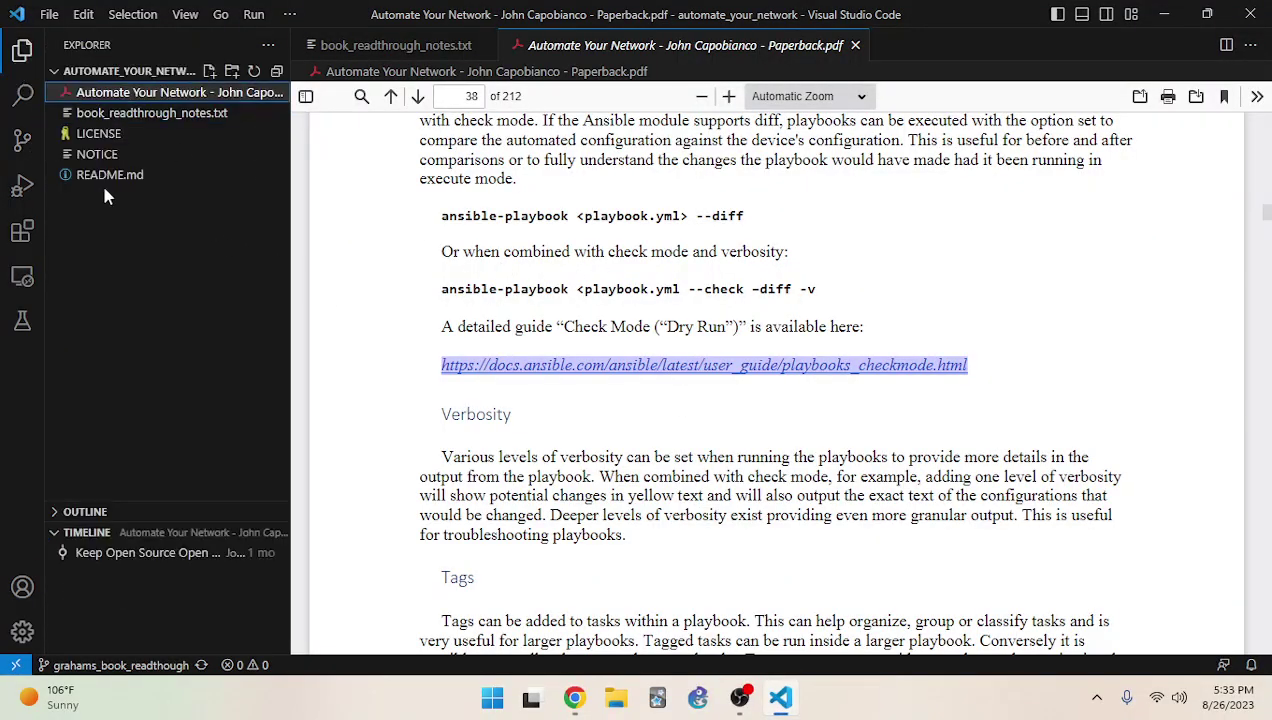
click(133, 116)
scroll(595, 331, down, 1)
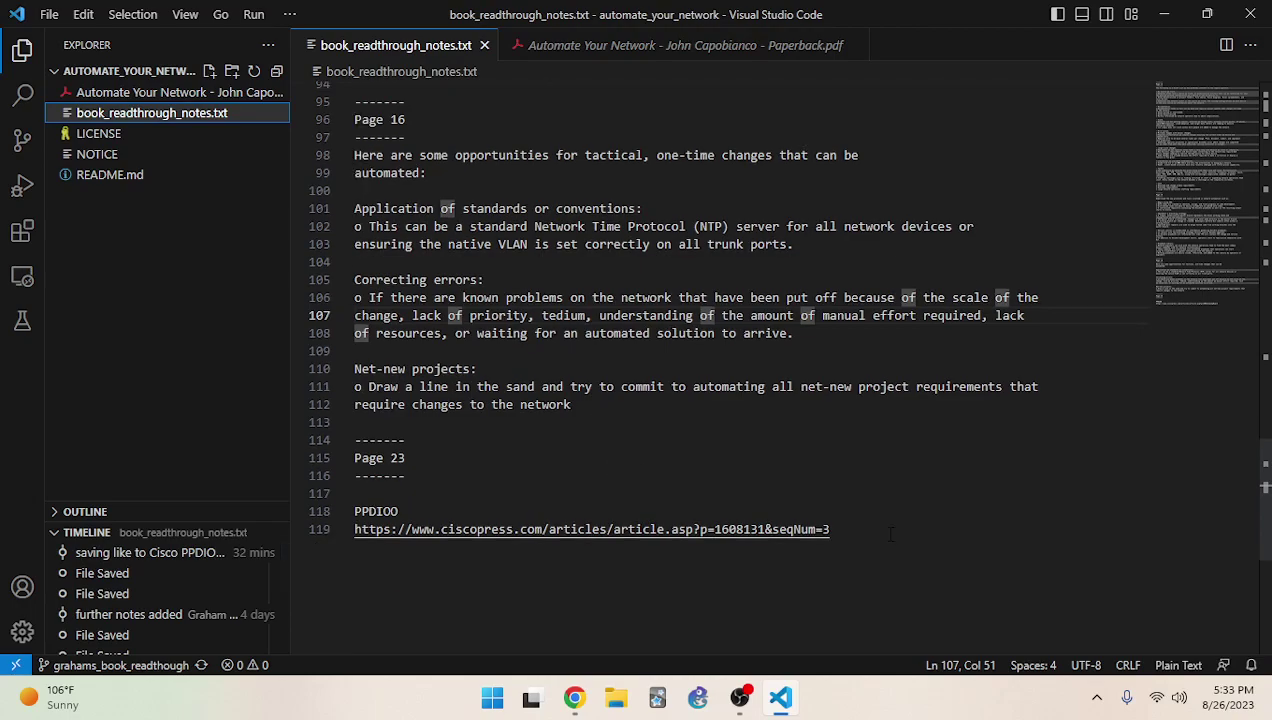
click(904, 530)
key(Return)
key(Return)
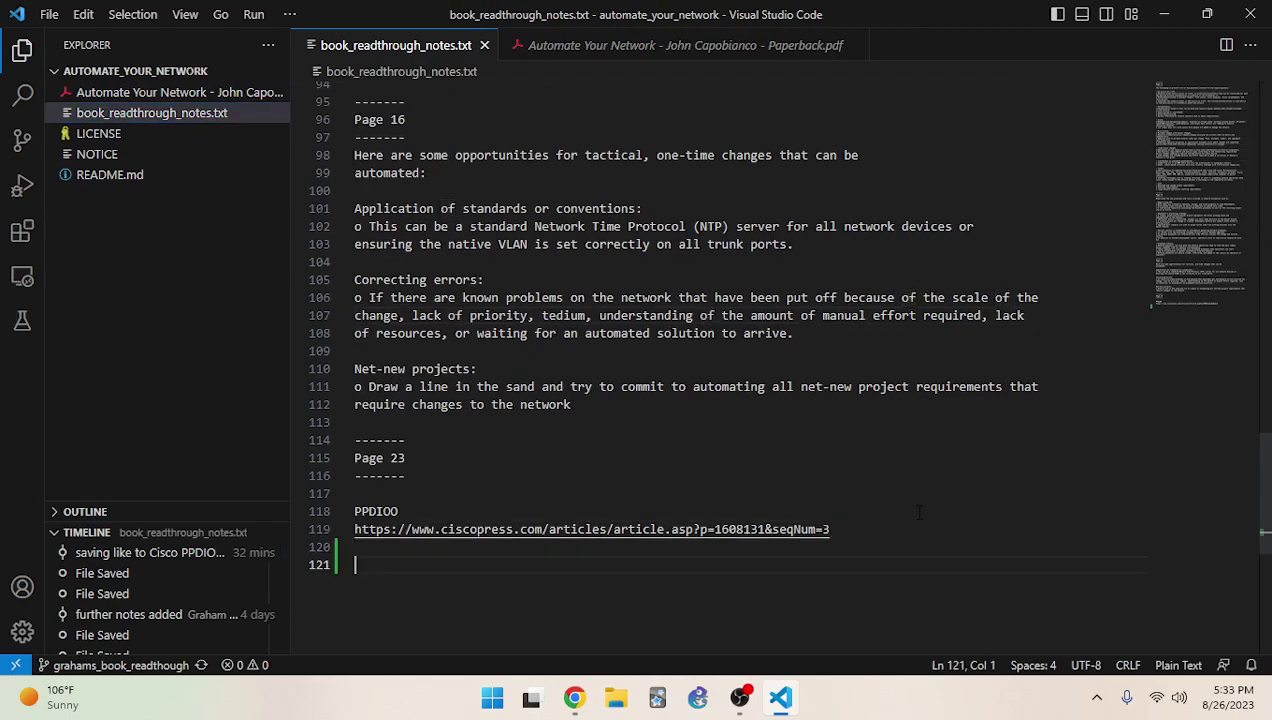
Check the current section's page in the PDF and add the heading "Page 26" to the end of the notes
click(683, 47)
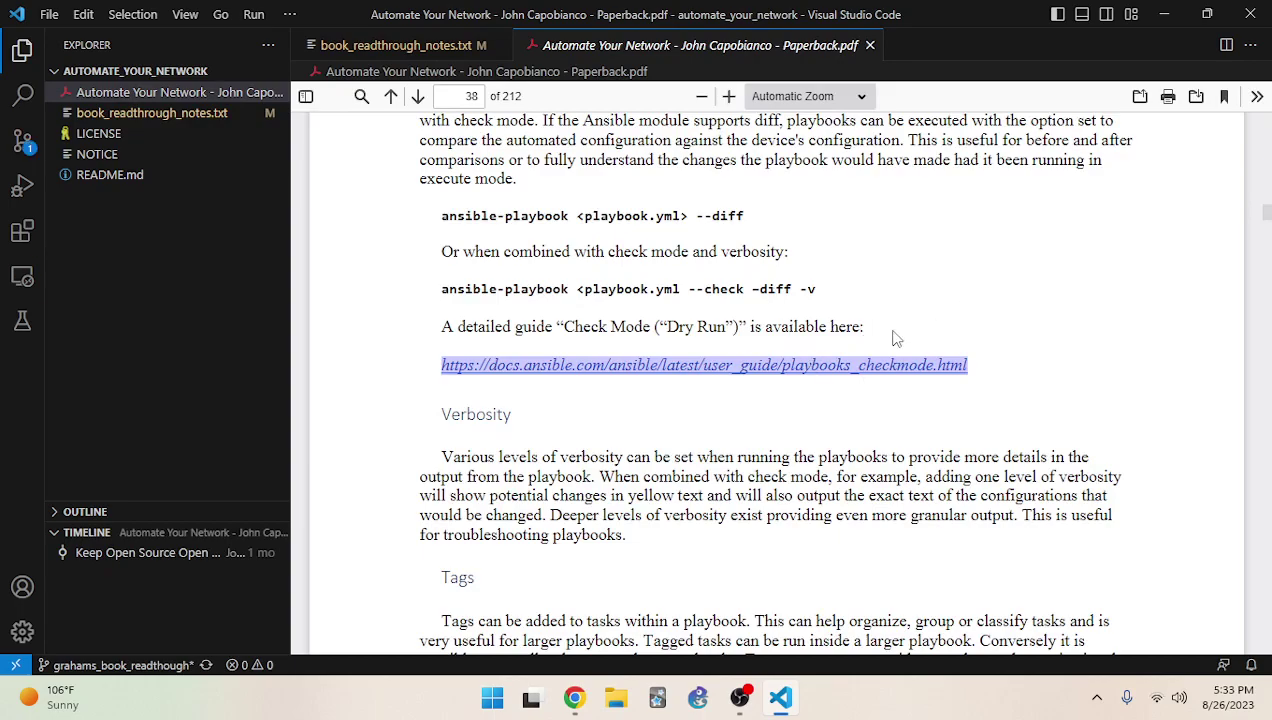
scroll(768, 514, down, 4)
scroll(780, 466, up, 3)
click(396, 45)
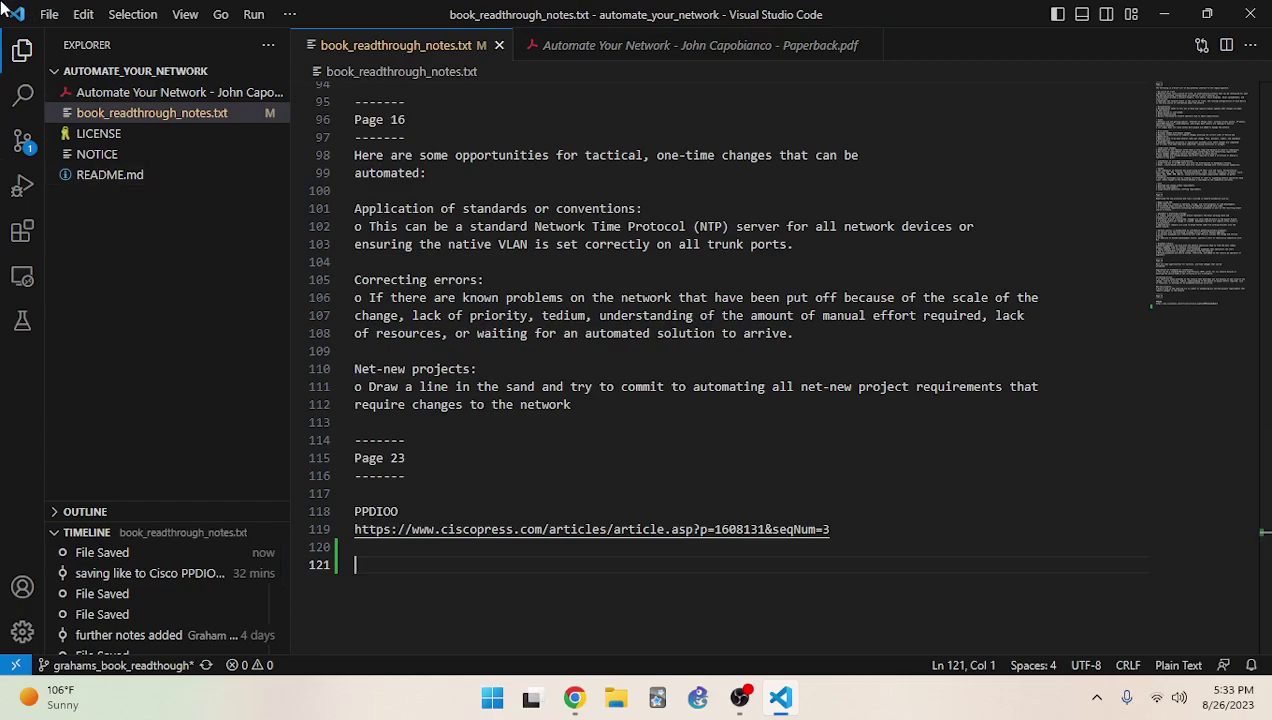
text(Page 26)
key(Return)
key(Return)
Add the note "Use Ansible check and diff modes" under Page 26 and paste the copied documentation link below it
text(Use Ansi)
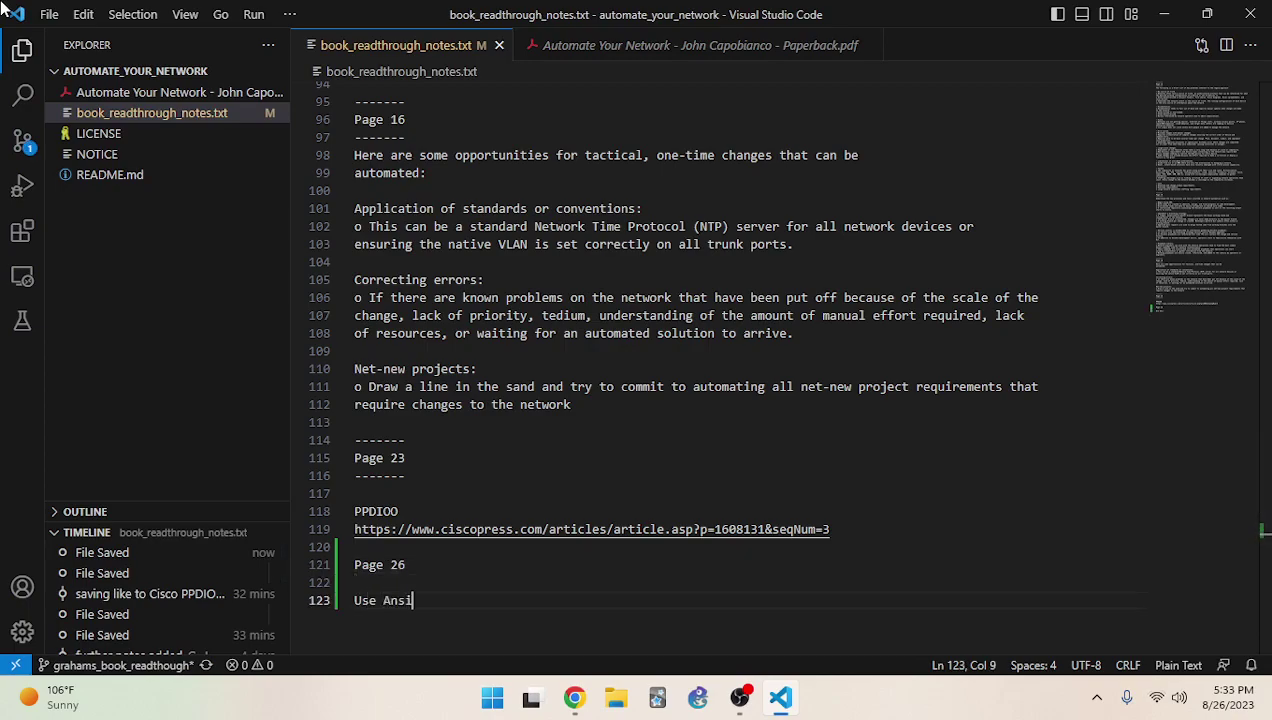
text(ble check and id)
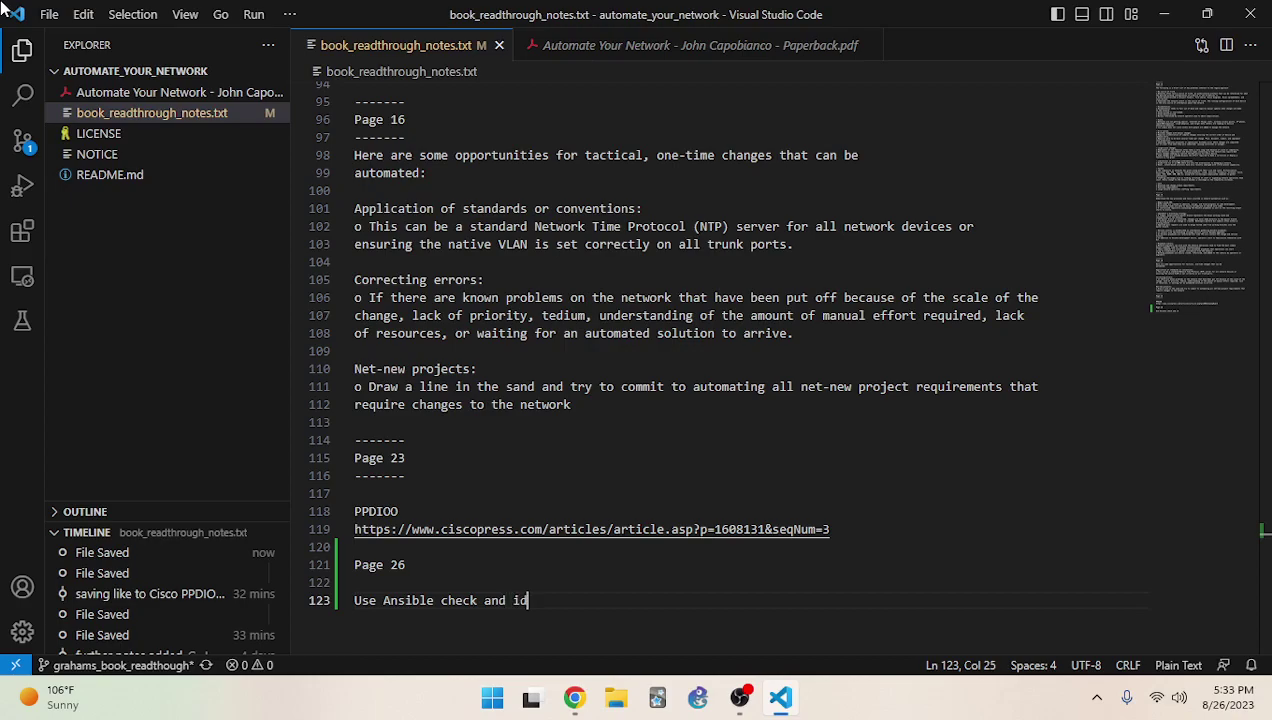
key(BackSpace)
key(BackSpace)
text(diff modes)
key(Return)
key(ctrl+v)
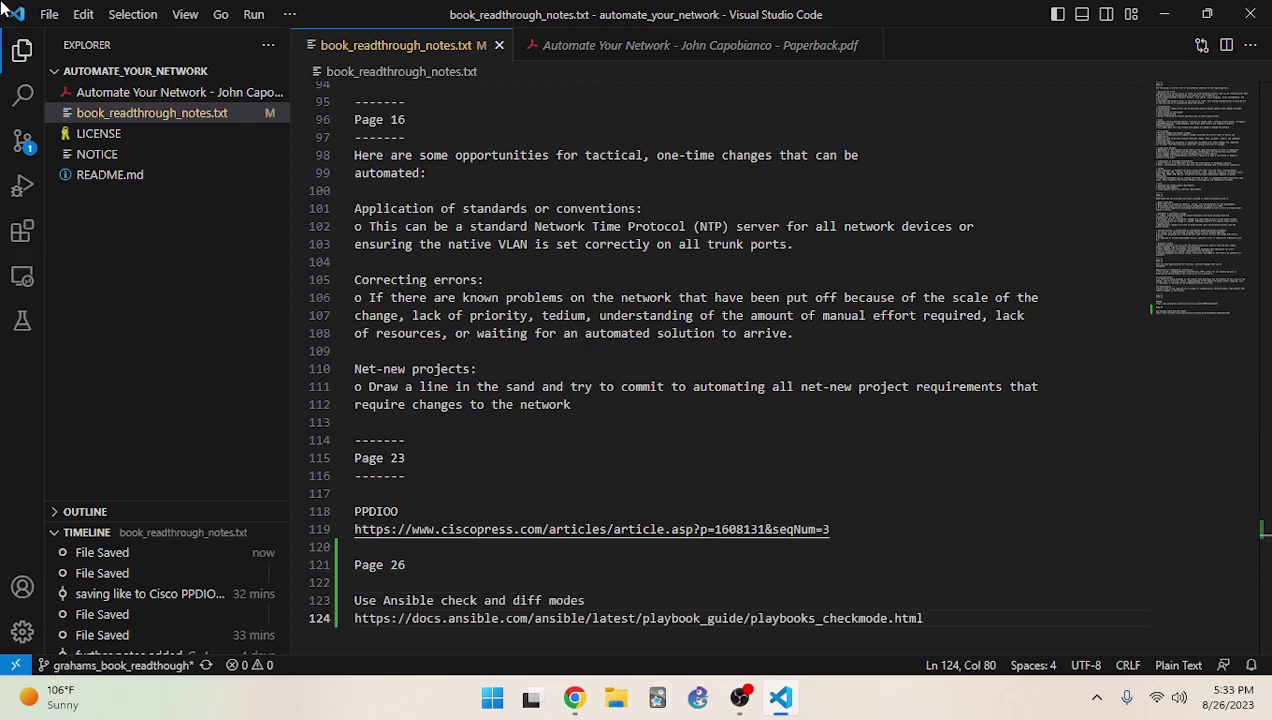
Frame the "Page 26" heading in the notes with dashed separator lines above and below, matching the "Page 23" heading
double_click(365, 438)
key(ctrl+c)
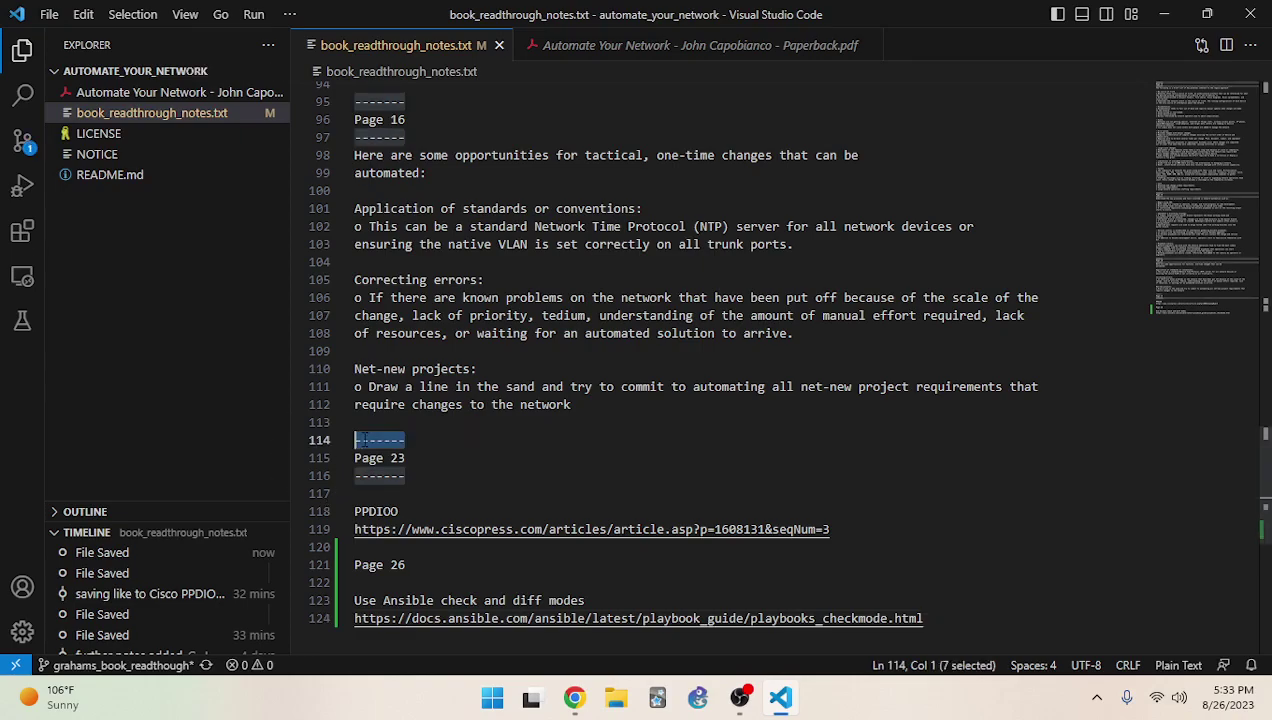
click(355, 547)
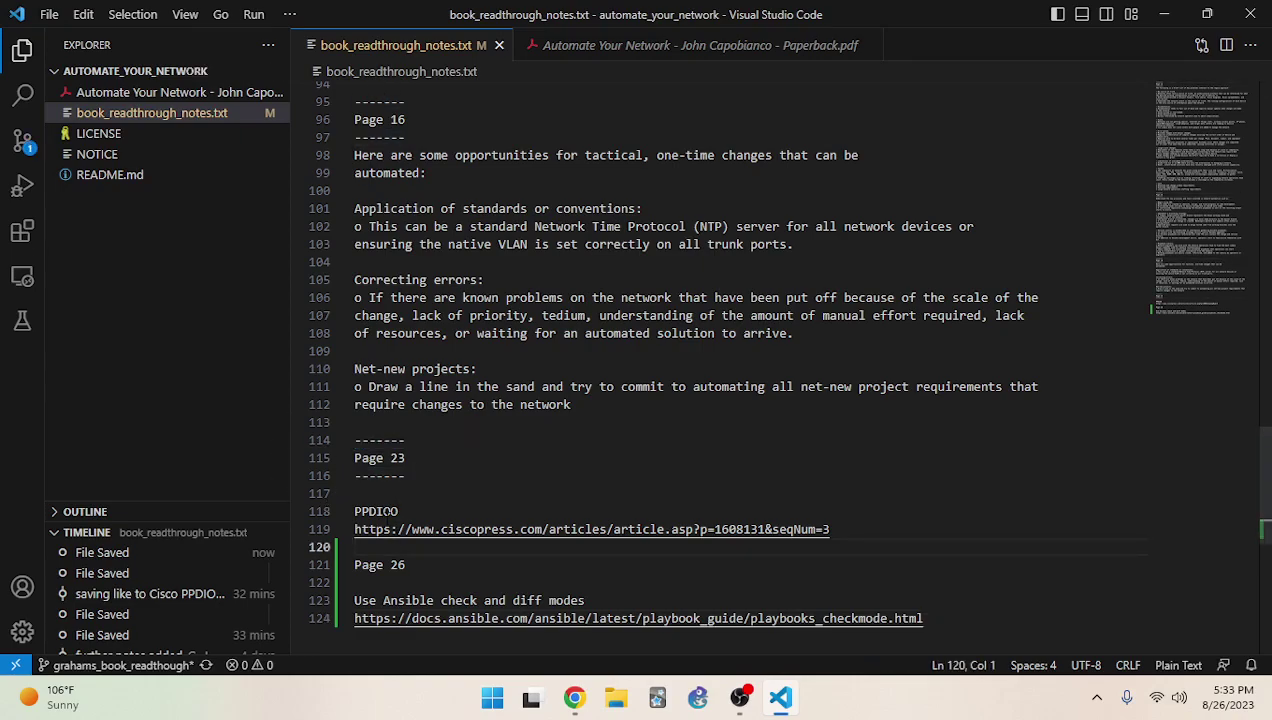
key(Return)
key(ctrl+v)
key(Down)
key(Down)
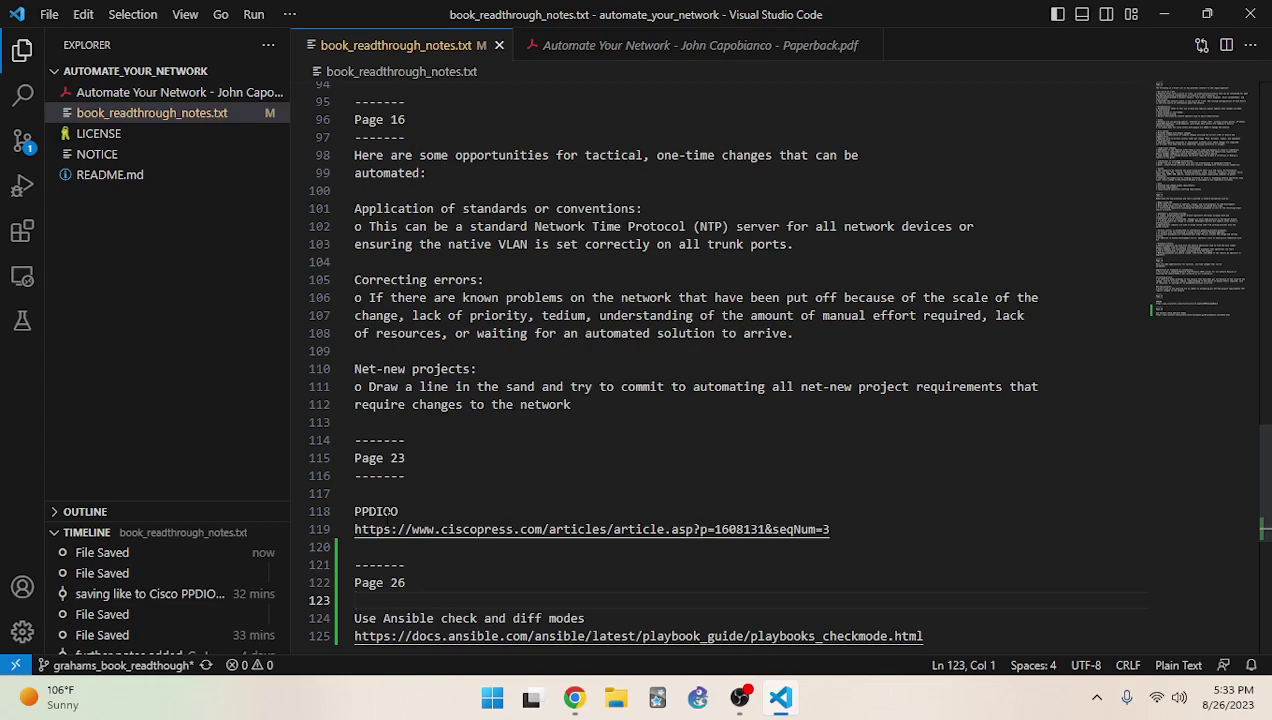
key(Return)
scroll(465, 436, down, 2)
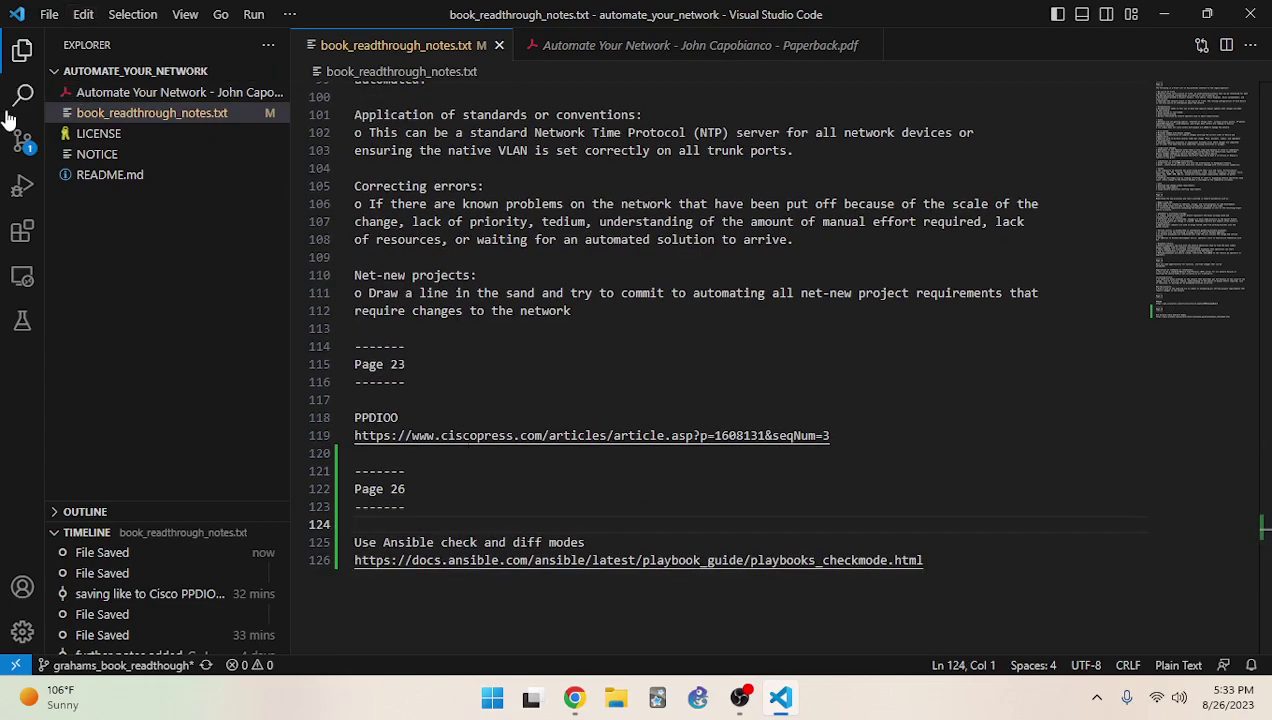
Write the commit message "use Ansible check and diff modes" in source control, cut it for reuse and stage book_readthrough_notes.txt
click(22, 140)
click(220, 78)
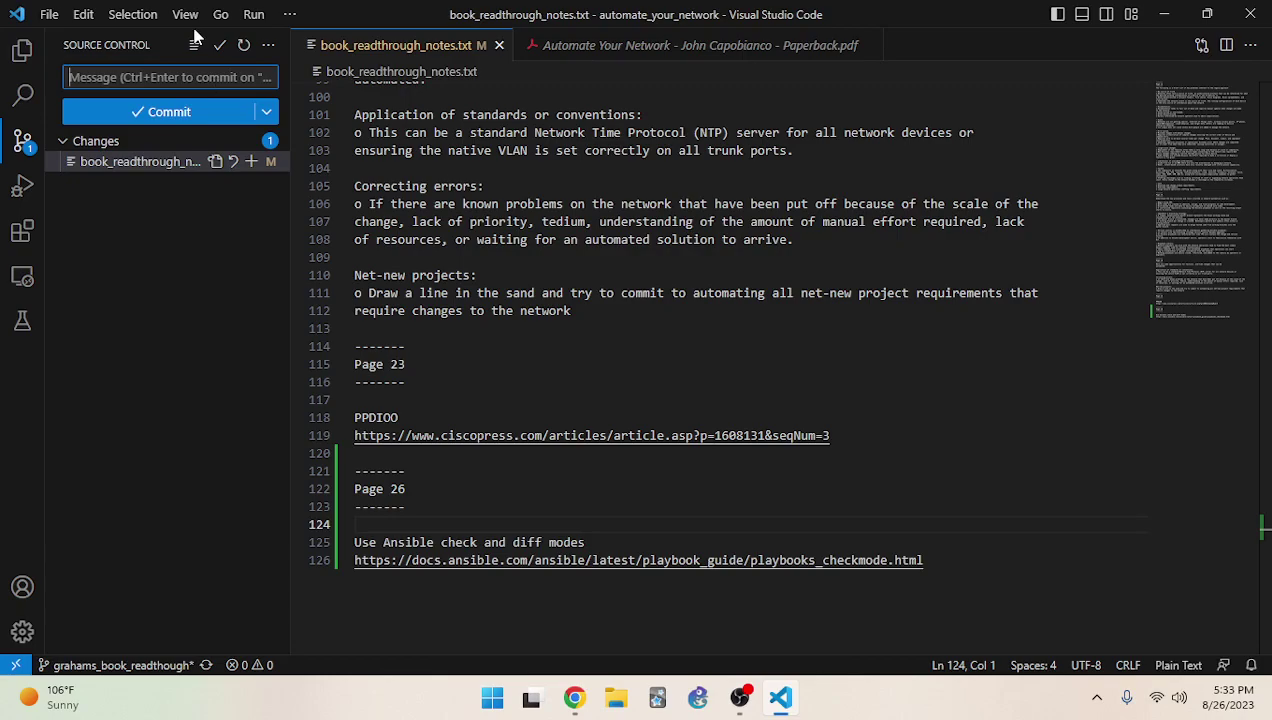
text(use Ansible check and diff modes)
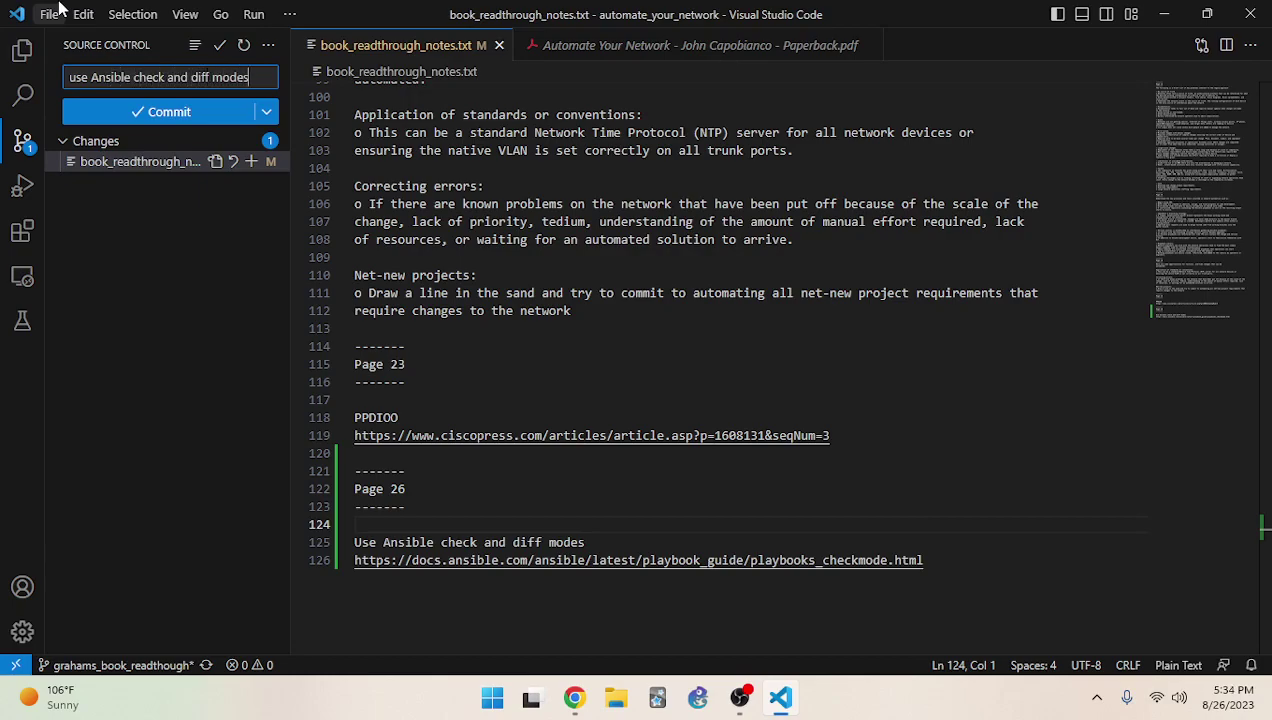
triple_click(155, 77)
key(ctrl+x)
click(251, 161)
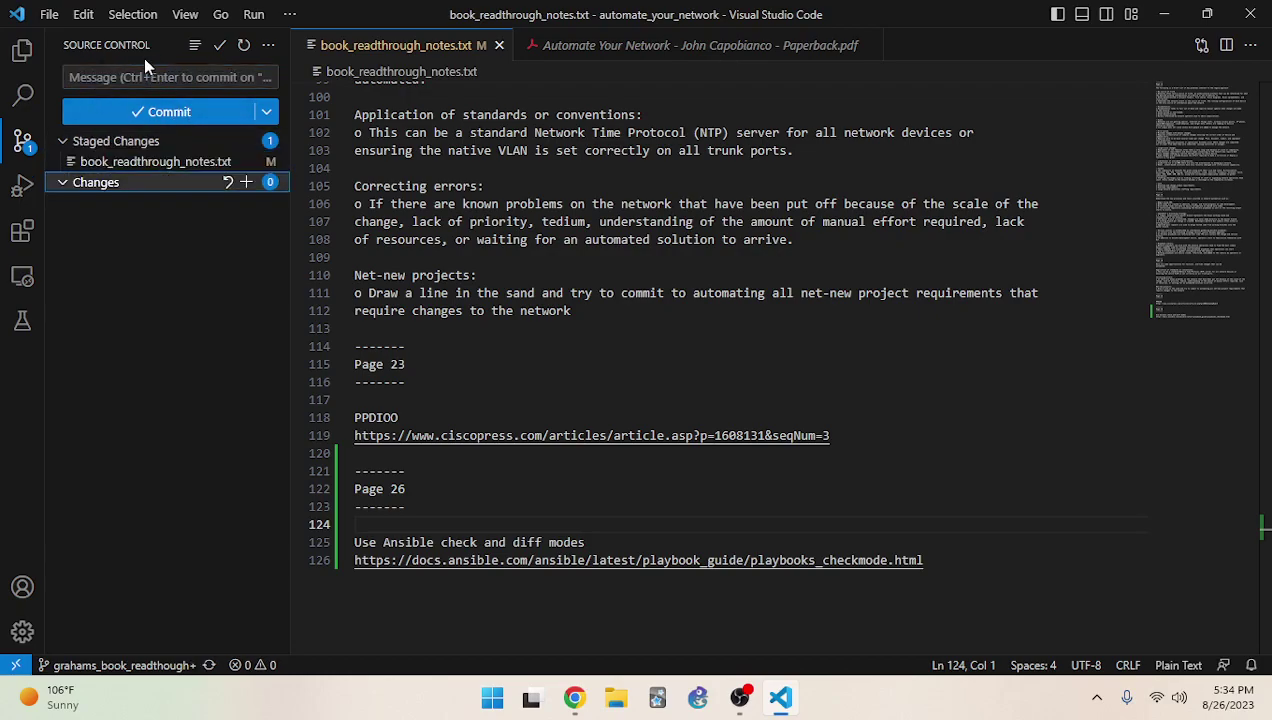
Commit the staged notes with the message "use Ansible check and diff modes" and sync the commit with the remote branch
click(163, 161)
key(ctrl+v)
click(168, 116)
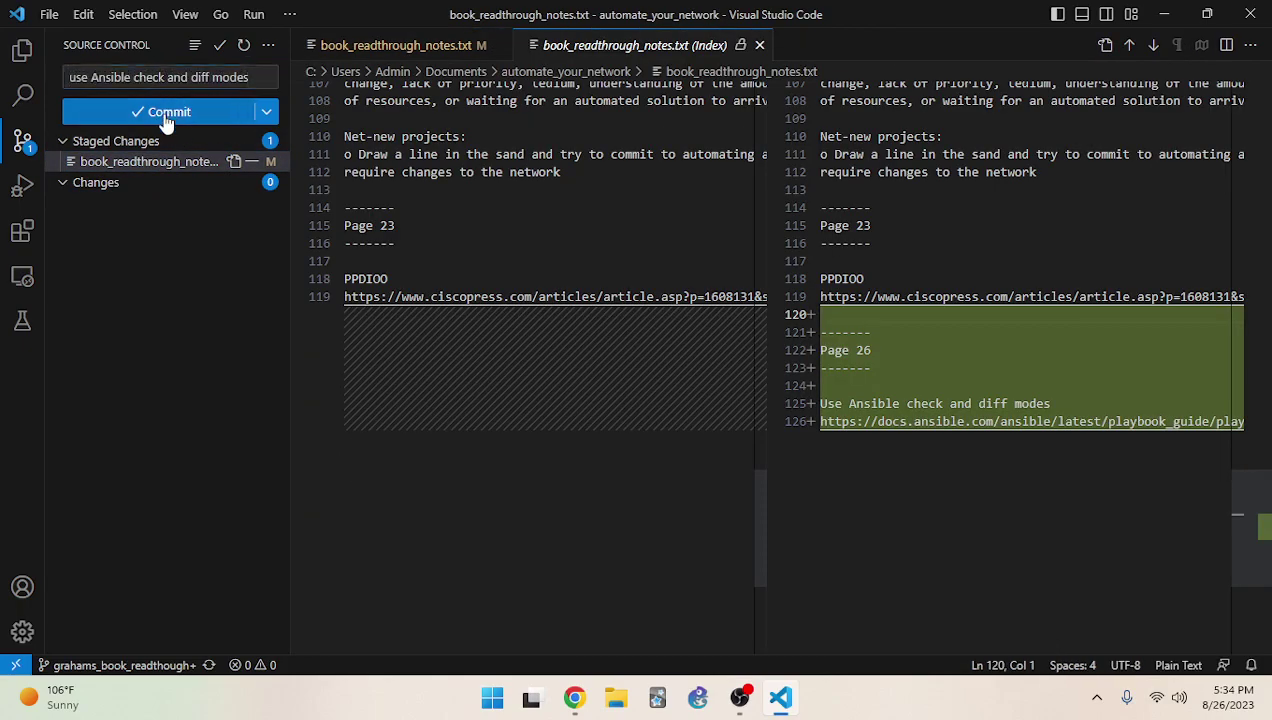
click(176, 113)
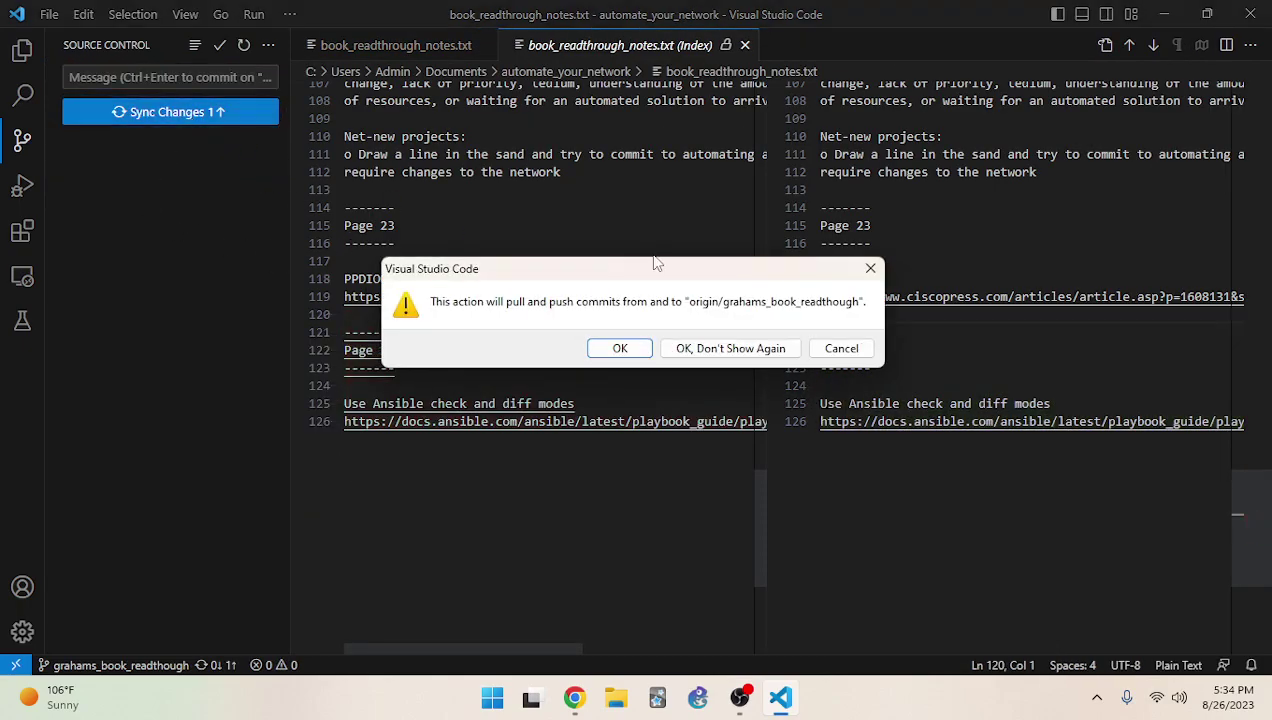
click(622, 349)
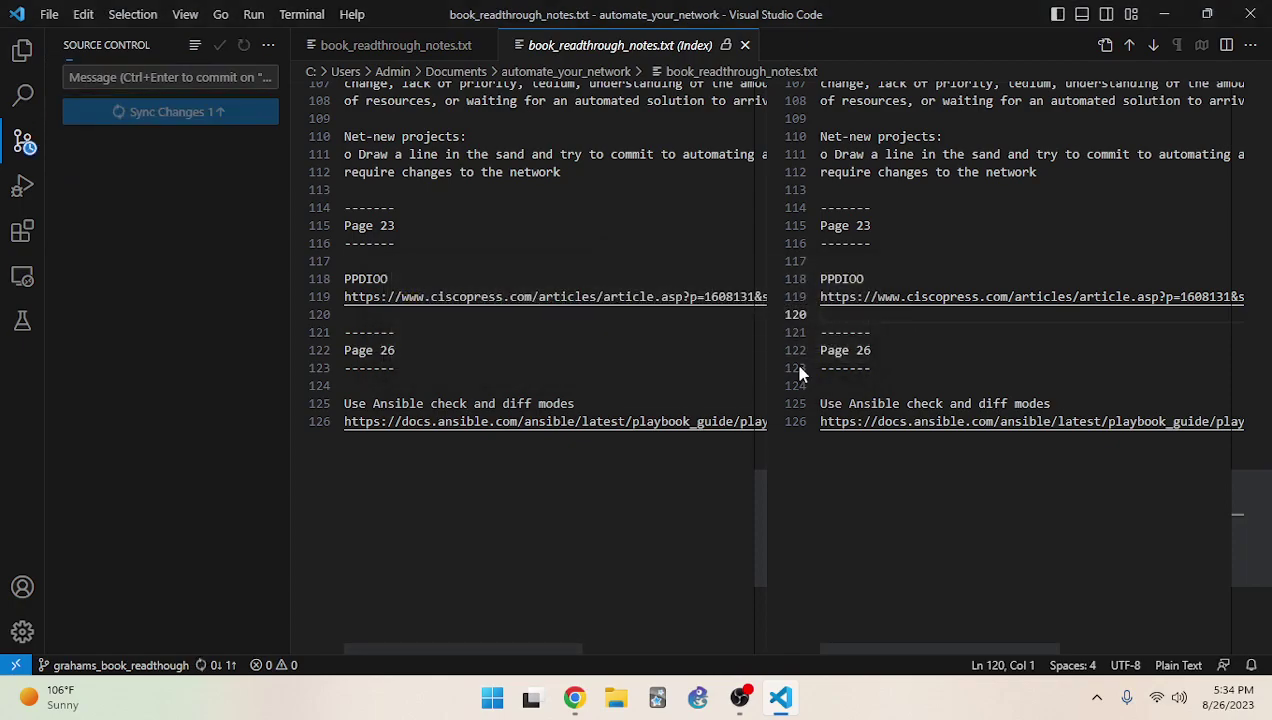
Switch to Chrome, close the check mode and diff mode documentation page, and return to Visual Studio Code
click(430, 45)
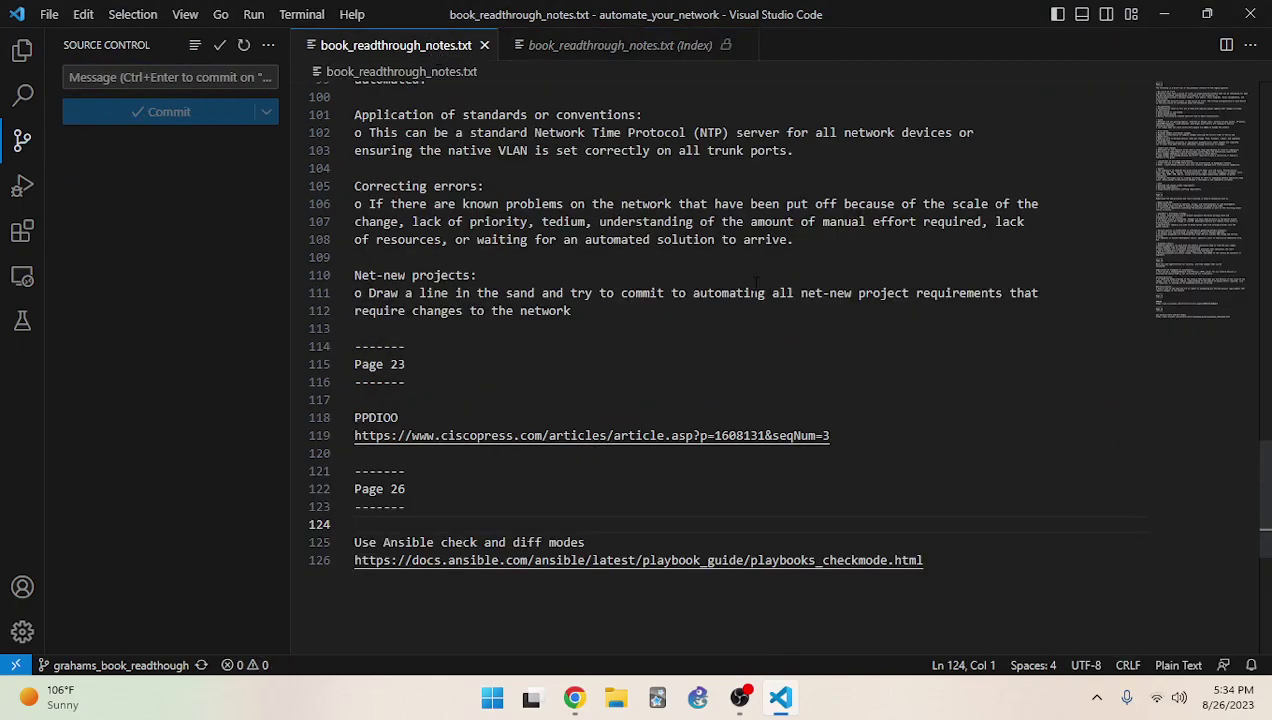
click(574, 698)
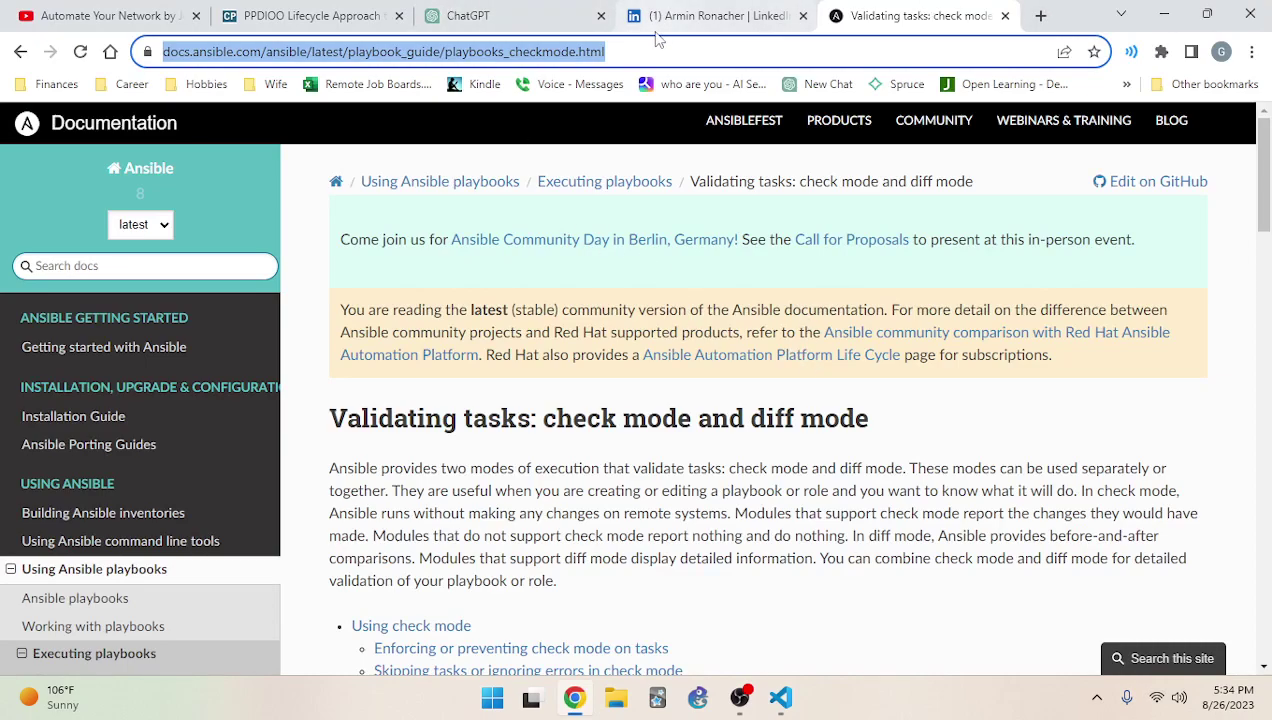
key(ctrl+w)
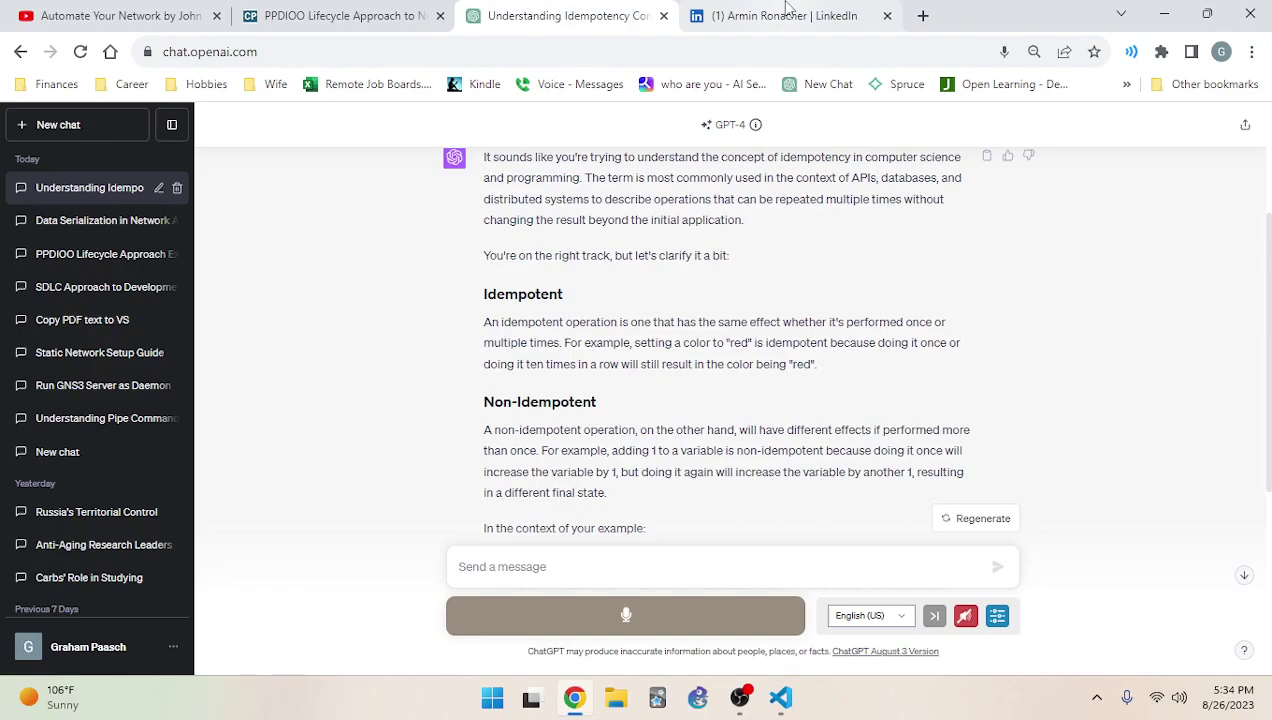
click(780, 697)
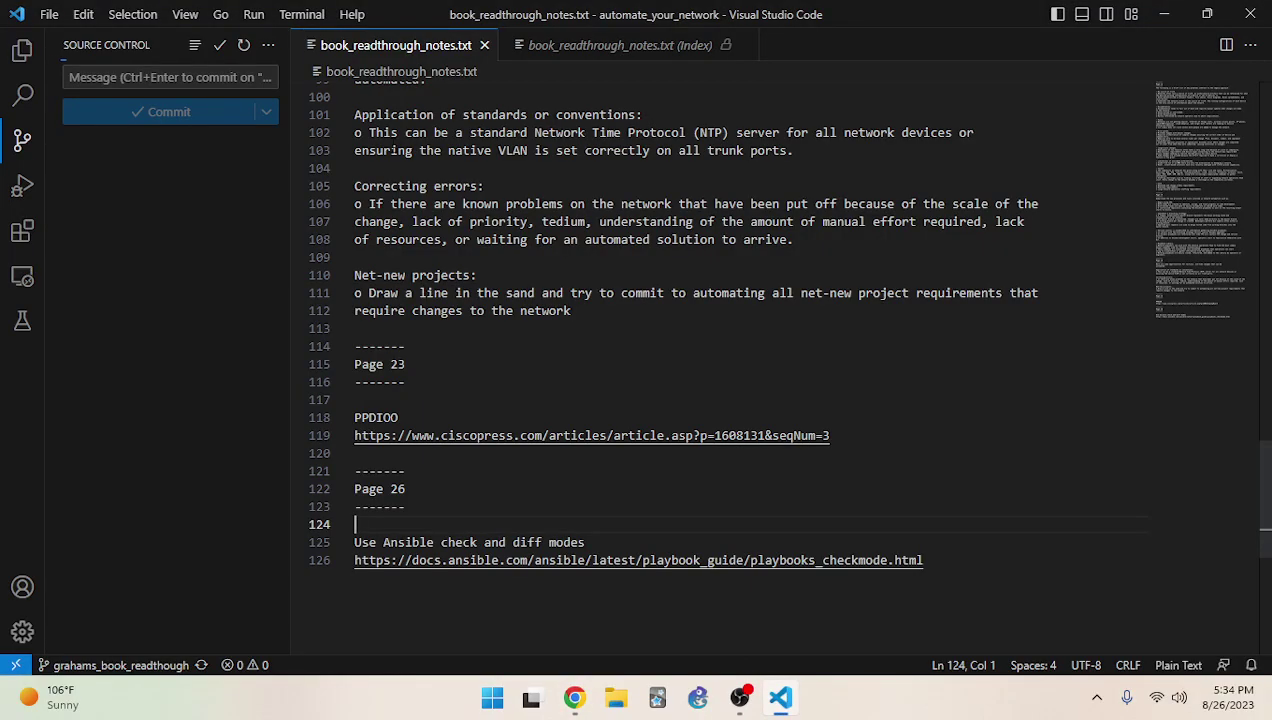
Close the notes file and its index comparison, and reopen the Automate Your Network PDF from the project files
click(608, 45)
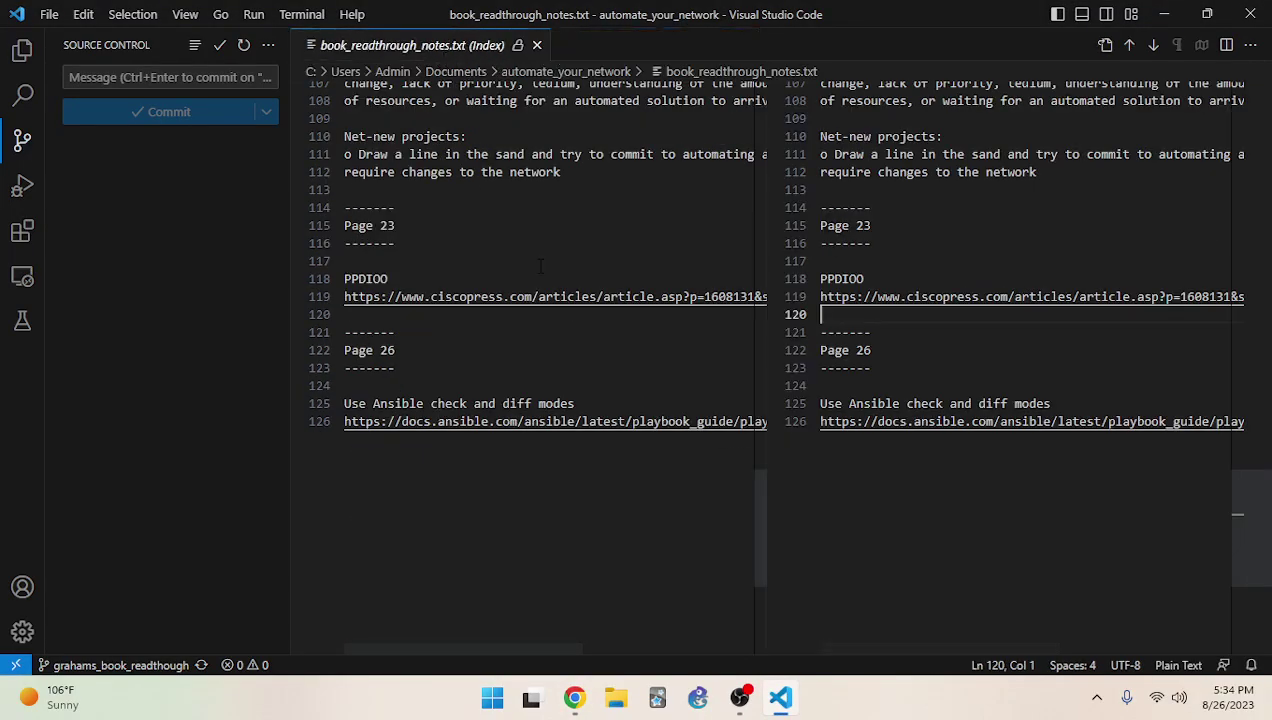
click(537, 45)
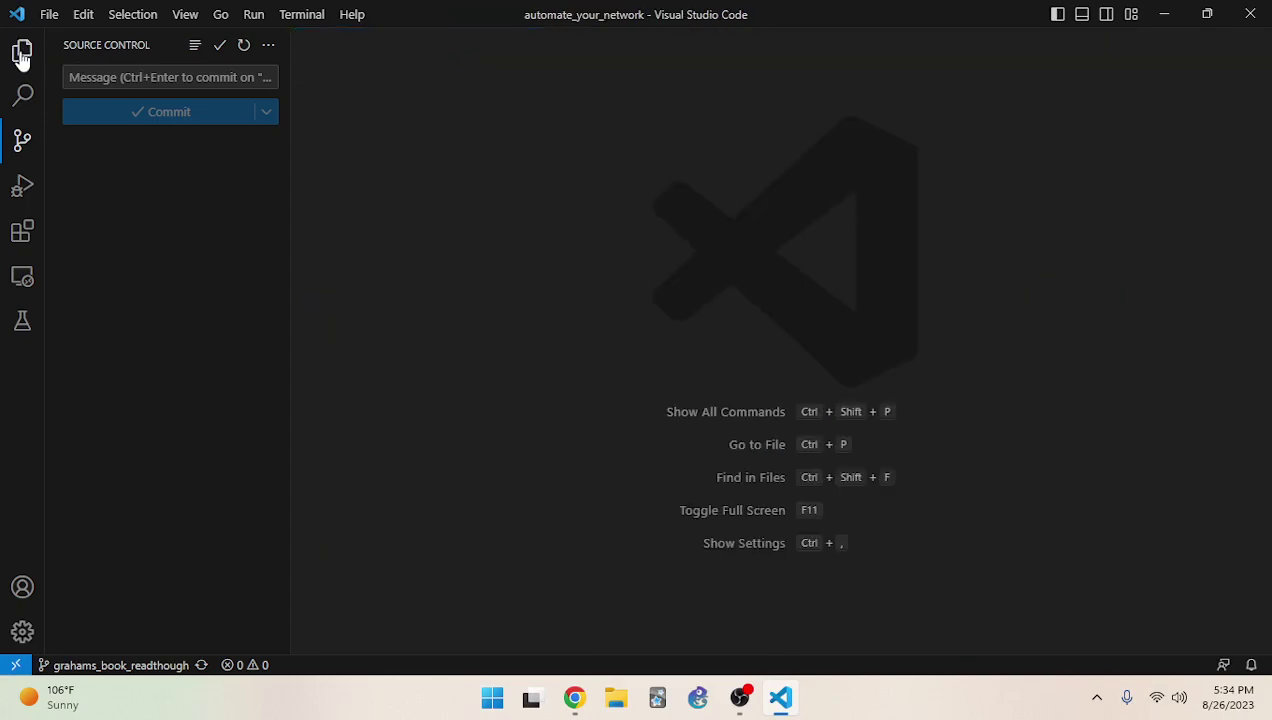
click(20, 50)
click(102, 94)
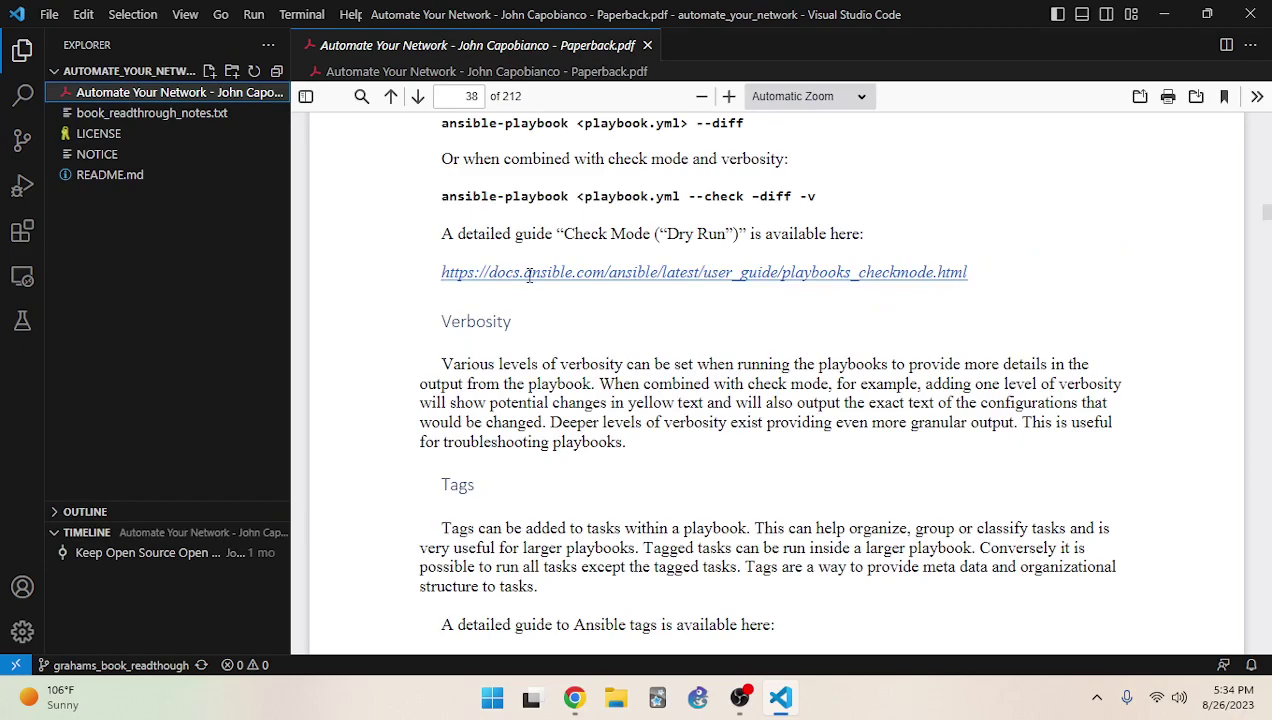
Skim the PDF pages following the Differentials section and come back to that section on page 26
scroll(530, 324, up, 3)
scroll(603, 348, down, 1)
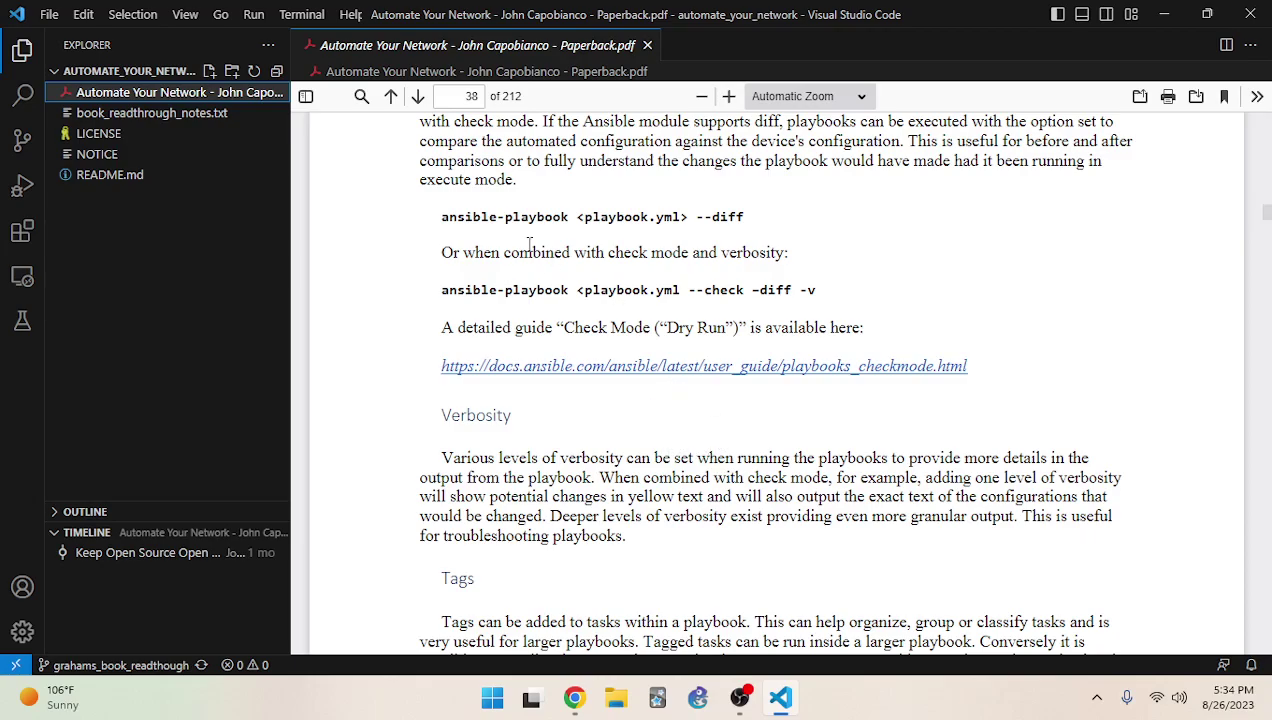
scroll(531, 250, down, 15)
scroll(700, 362, down, 17)
scroll(739, 411, down, 8)
scroll(725, 418, up, 9)
scroll(721, 424, down, 15)
scroll(729, 424, down, 14)
scroll(729, 424, down, 15)
scroll(729, 418, up, 18)
scroll(738, 420, up, 15)
scroll(736, 420, up, 15)
scroll(736, 420, up, 12)
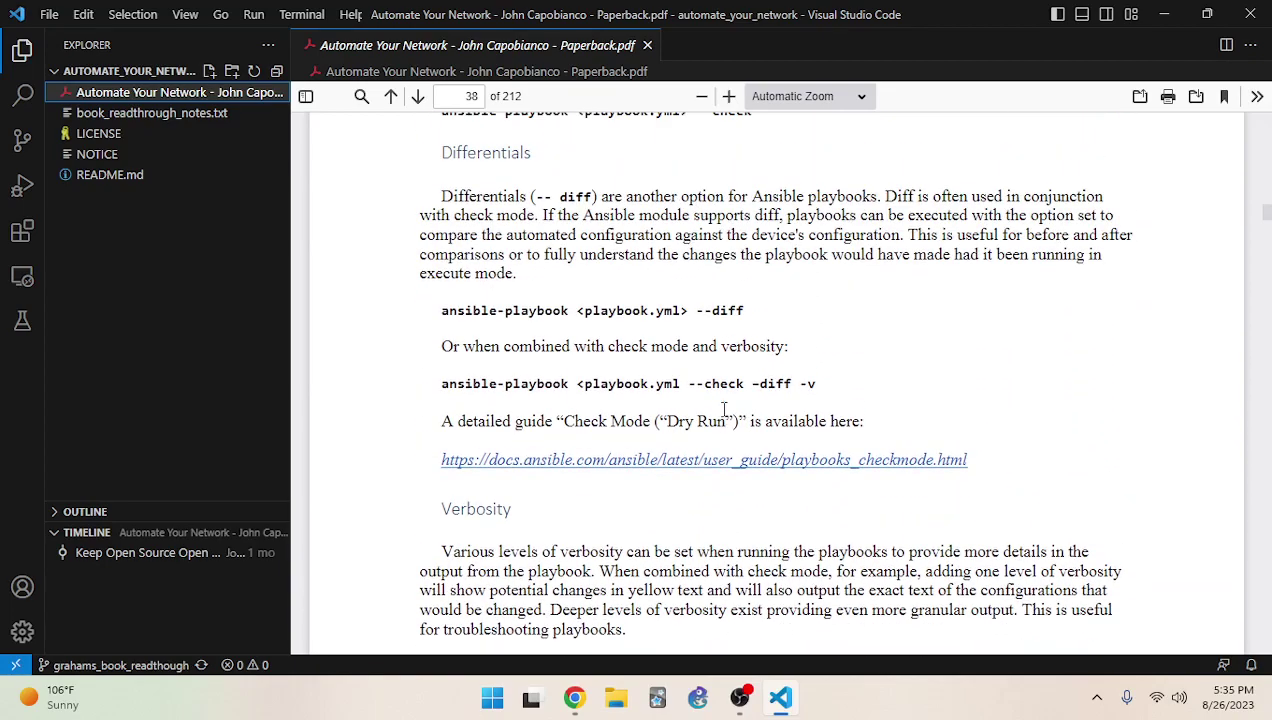
Read the Verbosity and Tags sections on page 26 of the PDF and look over the guide links on the following page
scroll(540, 345, down, 4)
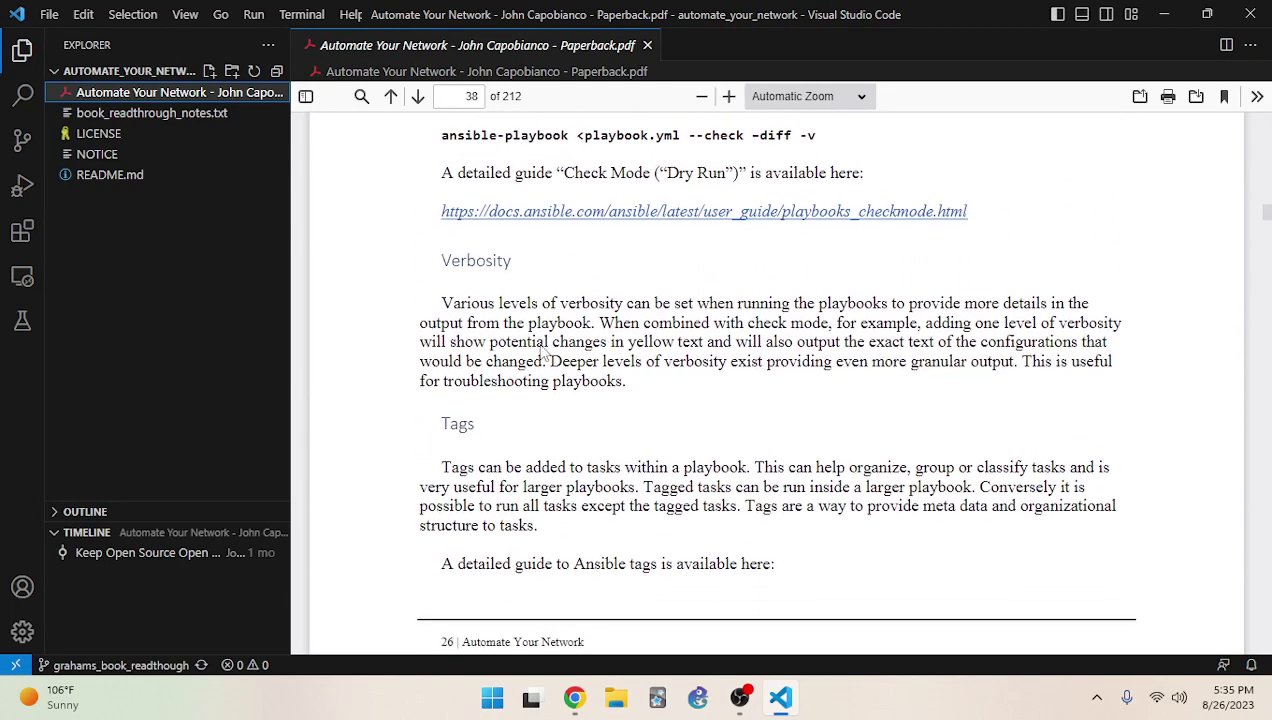
double_click(476, 228)
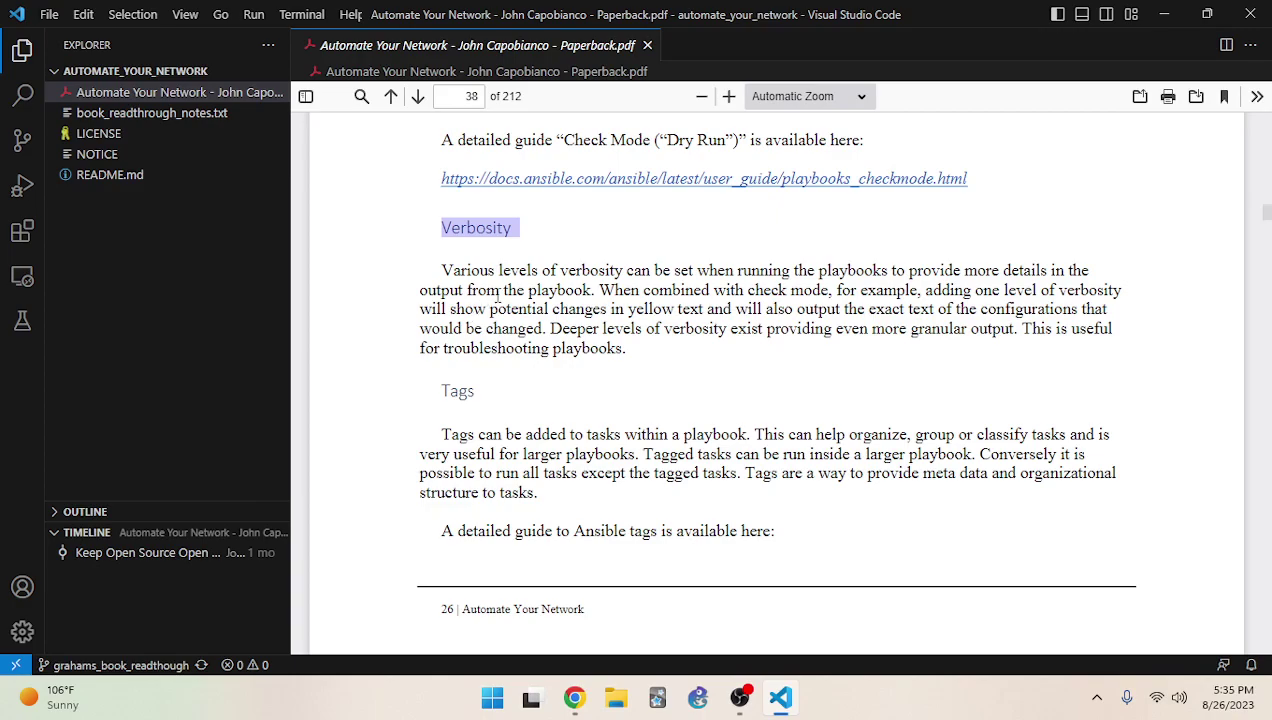
scroll(490, 300, up, 2)
drag(805, 196, 549, 252)
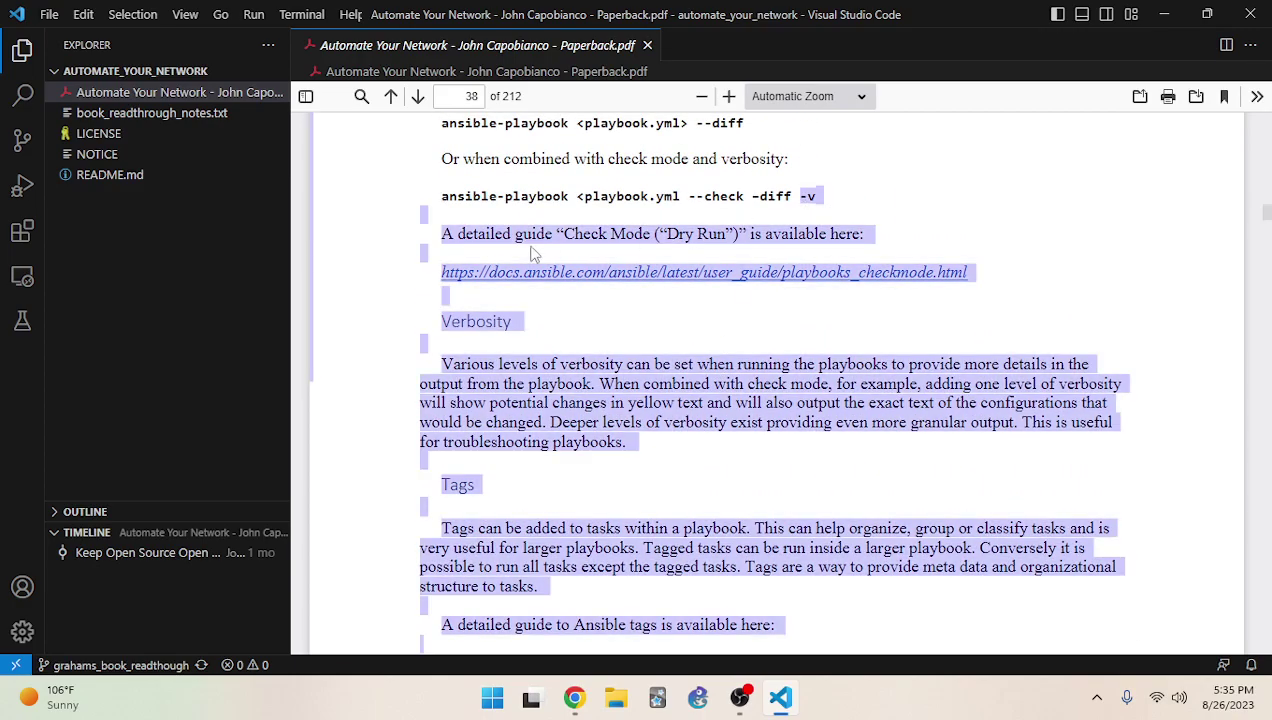
click(519, 359)
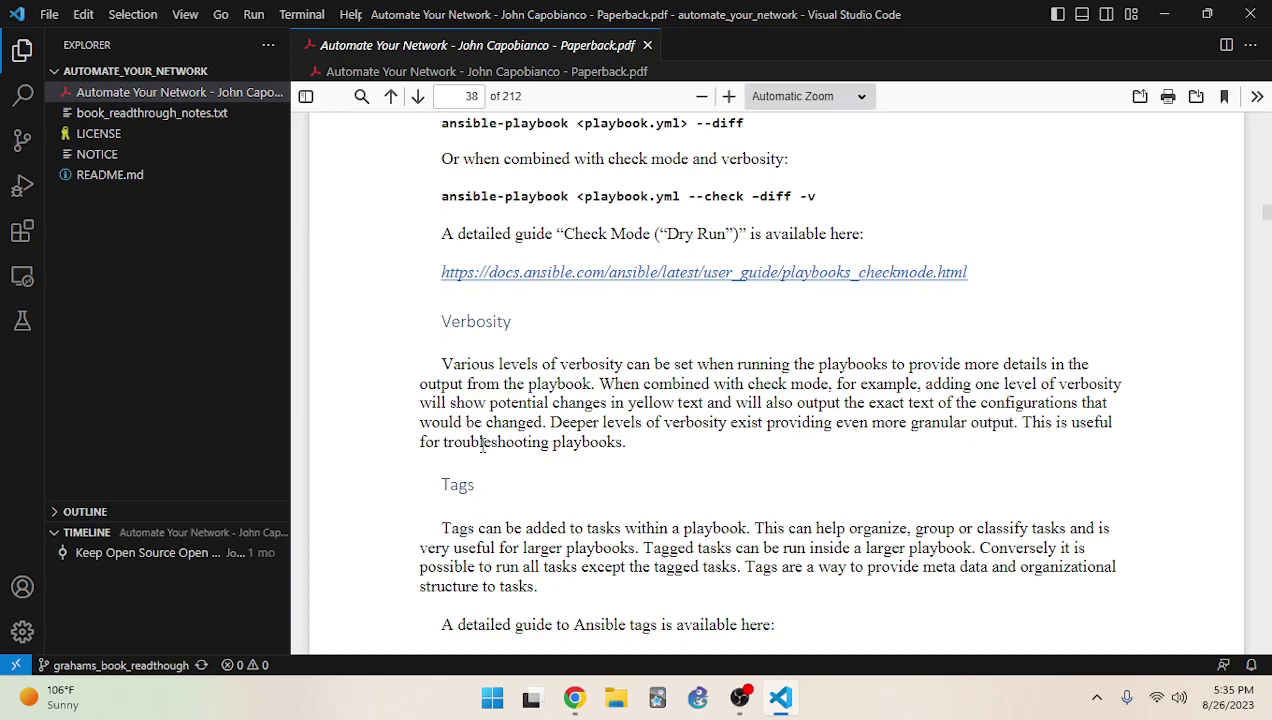
scroll(611, 440, down, 7)
scroll(662, 440, down, 3)
scroll(600, 425, up, 3)
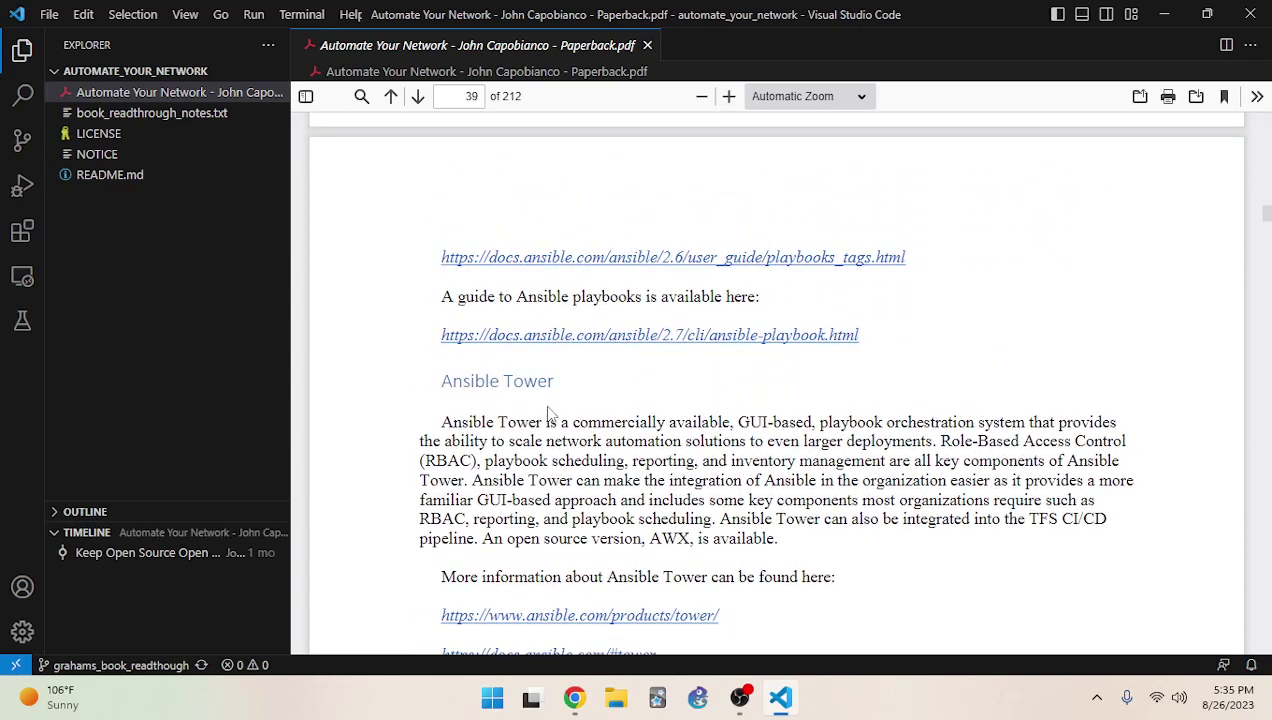
scroll(550, 415, up, 4)
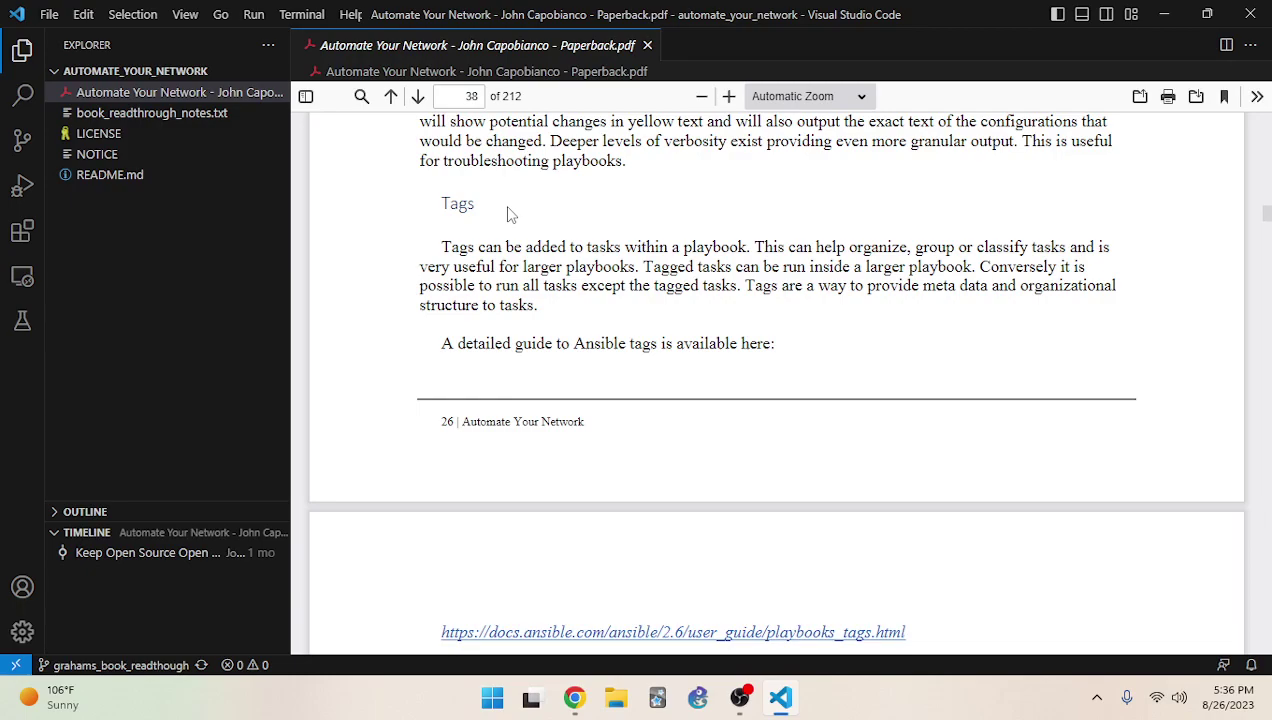
scroll(690, 378, down, 3)
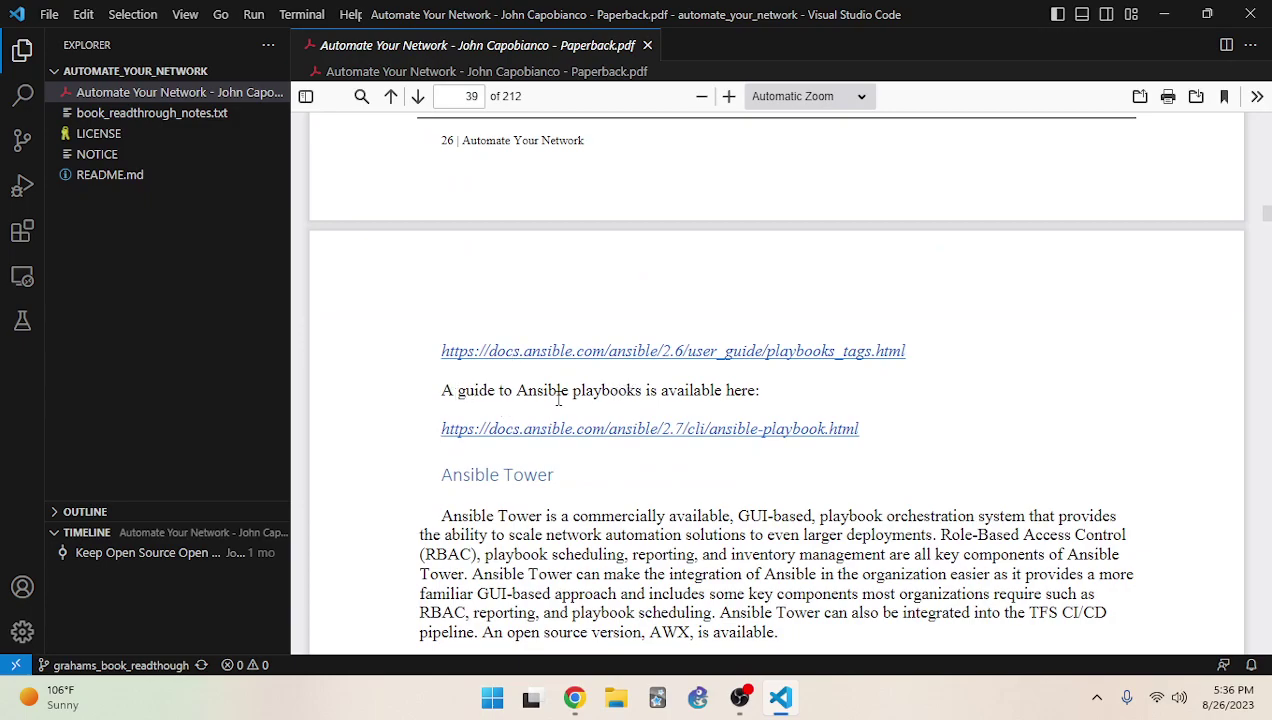
Copy the Ansible tags guide link from the PDF and open it in a new tab in Chrome
triple_click(626, 349)
key(ctrl+c)
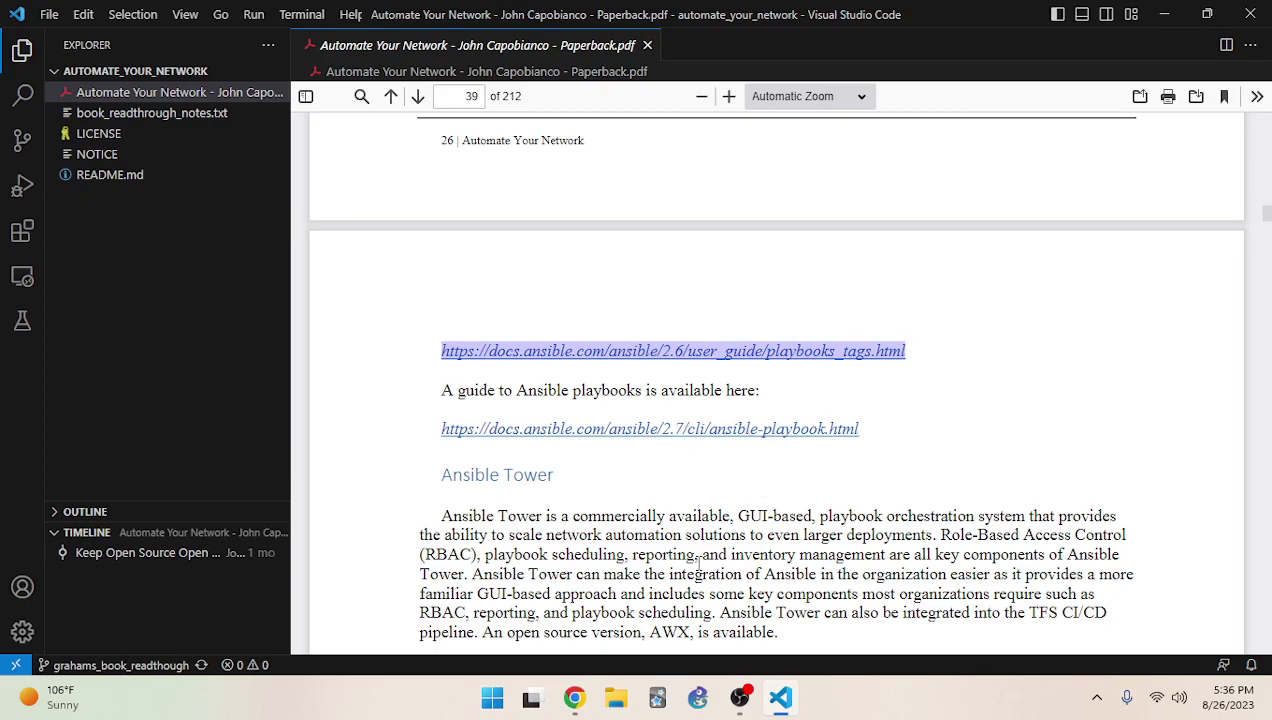
click(574, 697)
click(699, 15)
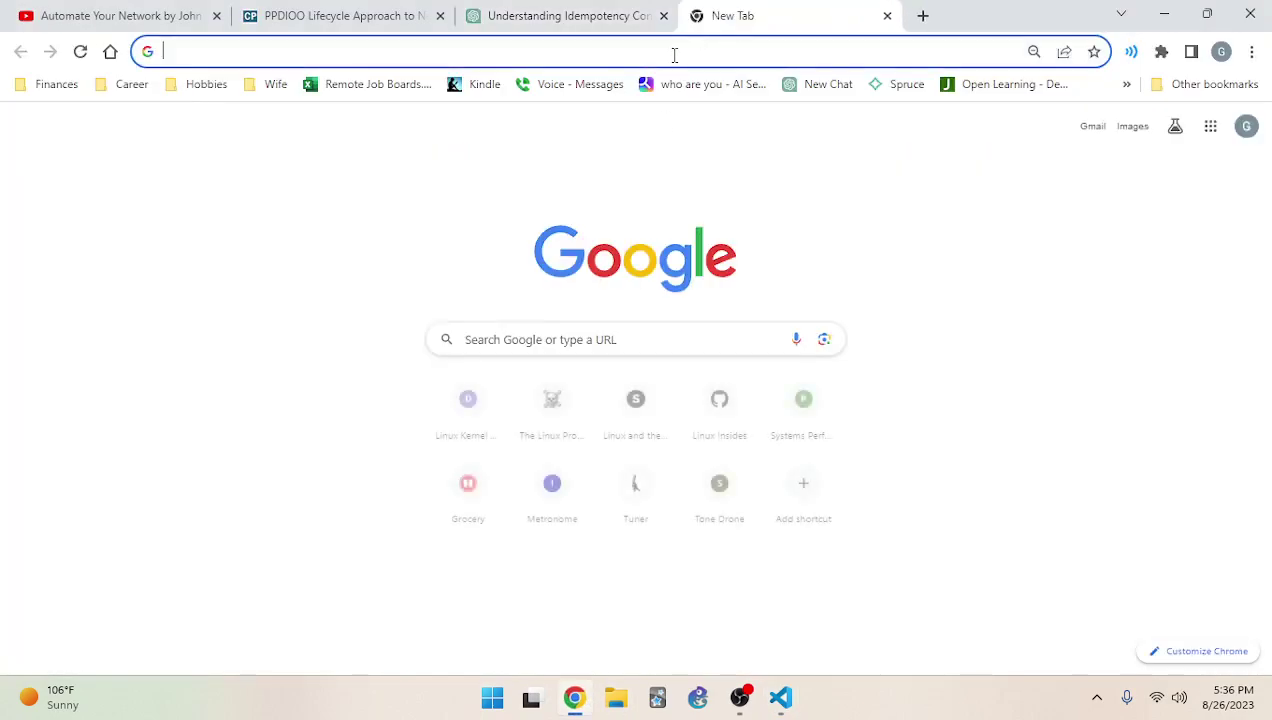
key(ctrl+v)
key(Return)
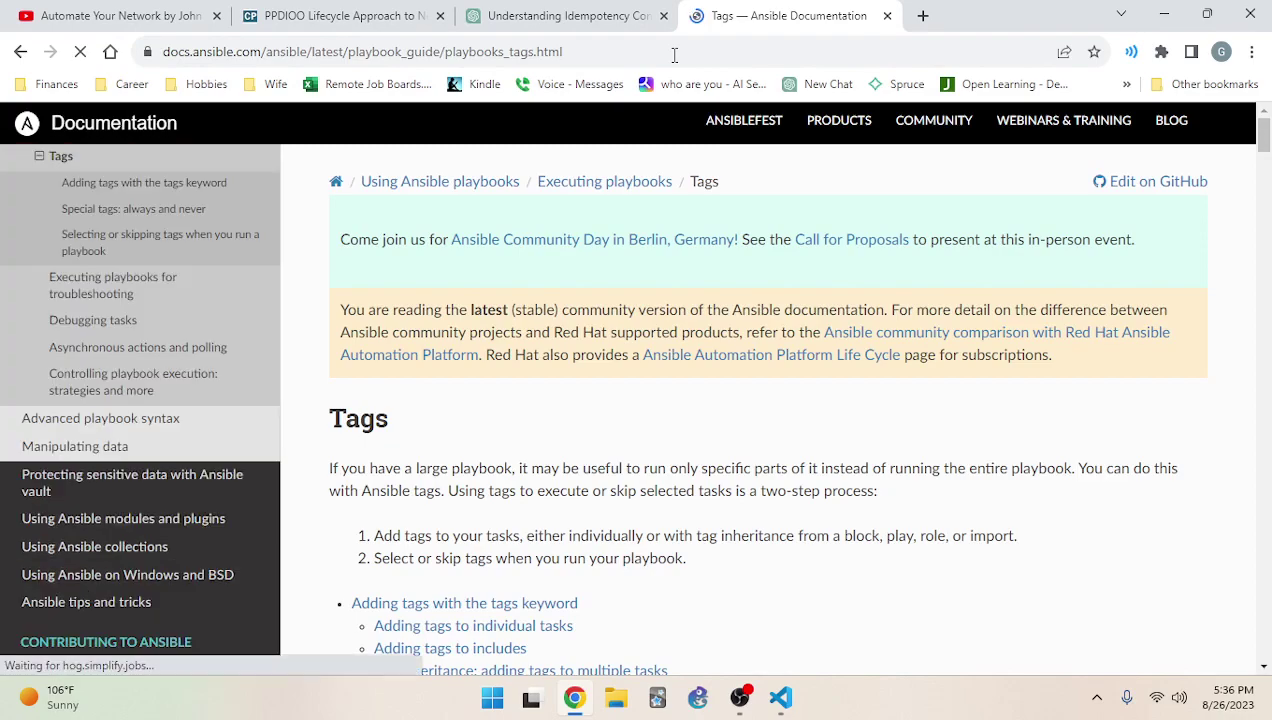
Skim the Ansible Tags documentation from the introduction to the section on selecting or skipping tags, and return to the beginning
scroll(748, 215, down, 1)
scroll(748, 215, down, 2)
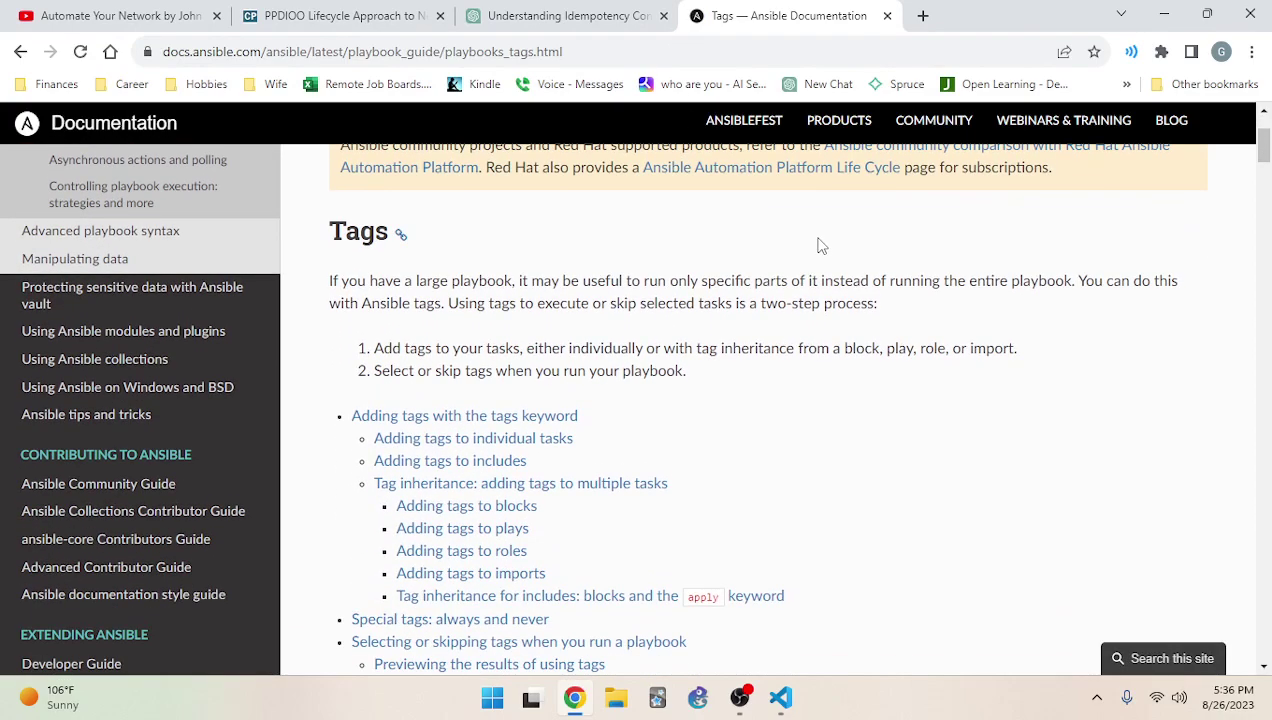
scroll(676, 270, down, 3)
scroll(676, 270, down, 12)
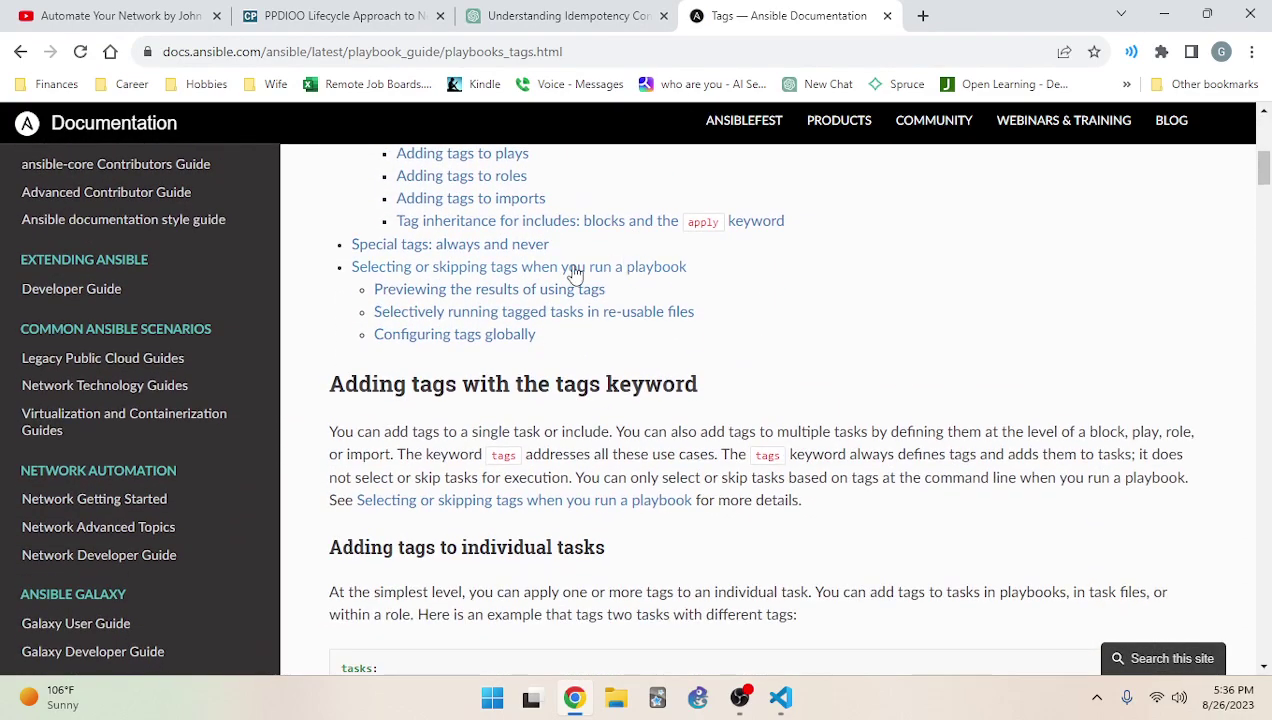
scroll(866, 286, down, 5)
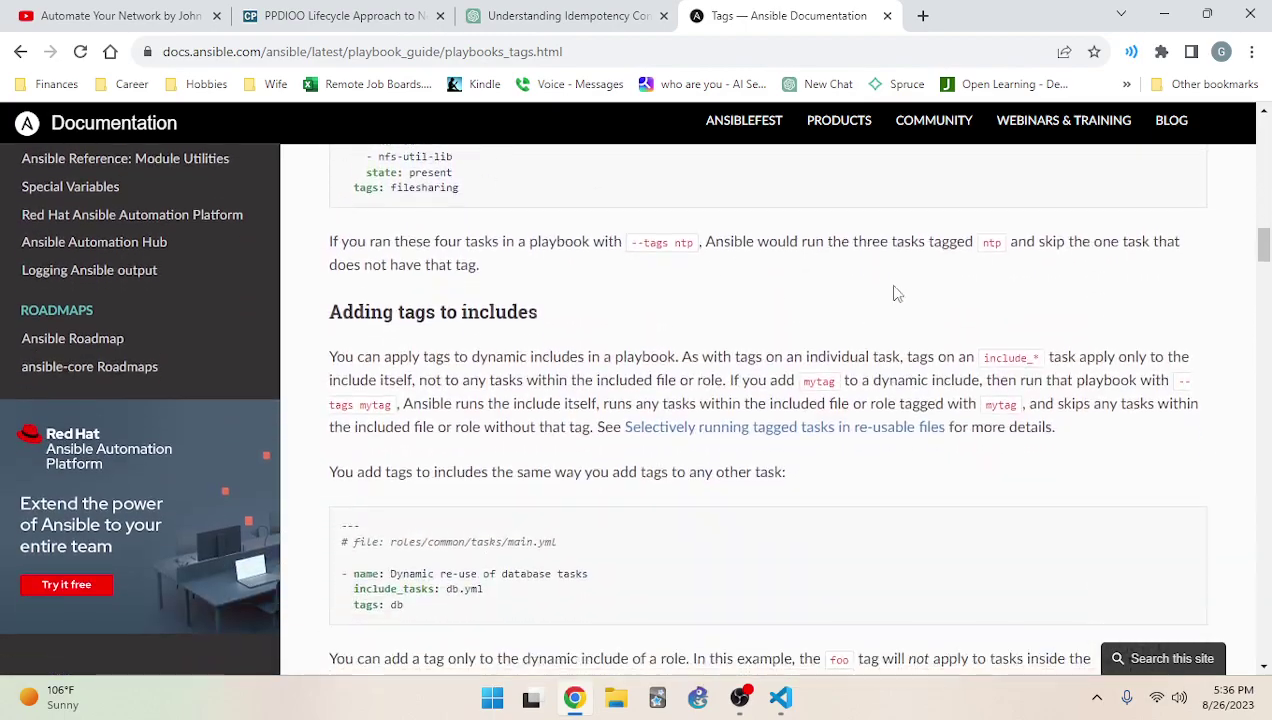
drag(1262, 243, 1232, 508)
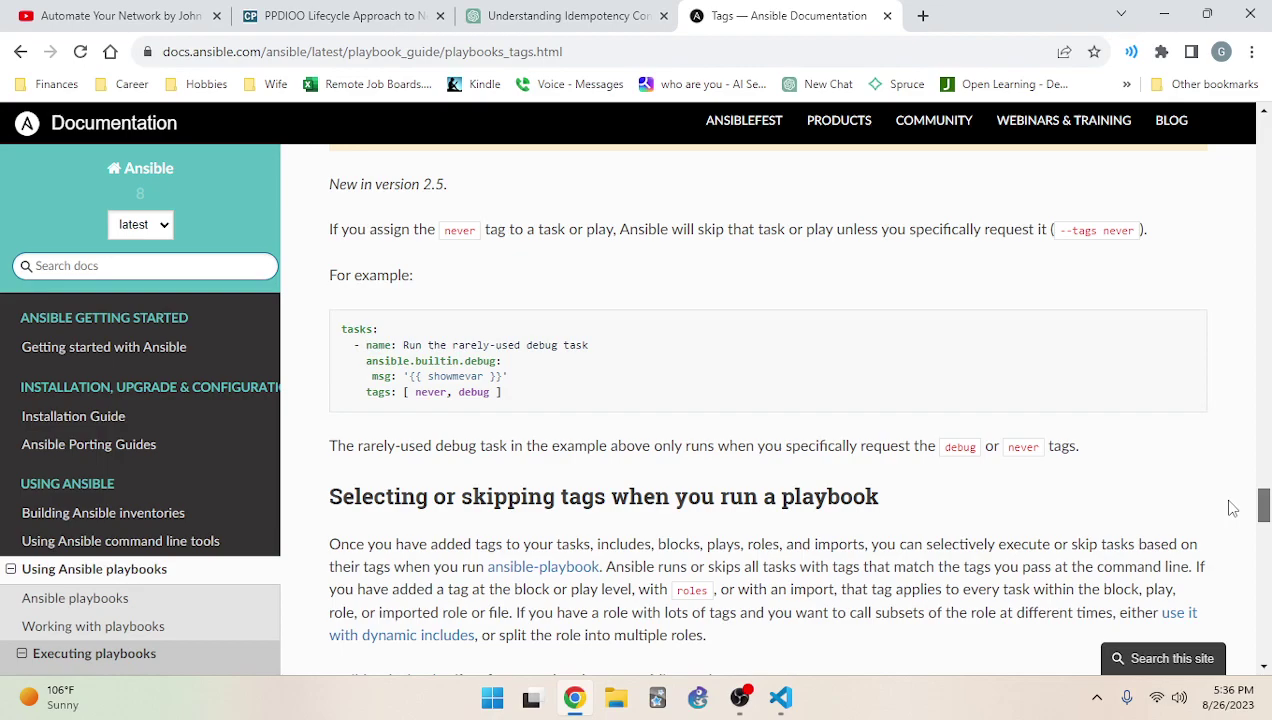
drag(1232, 508, 1262, 125)
Copy the Tags documentation page's address and switch back to Visual Studio Code
click(593, 58)
key(ctrl+c)
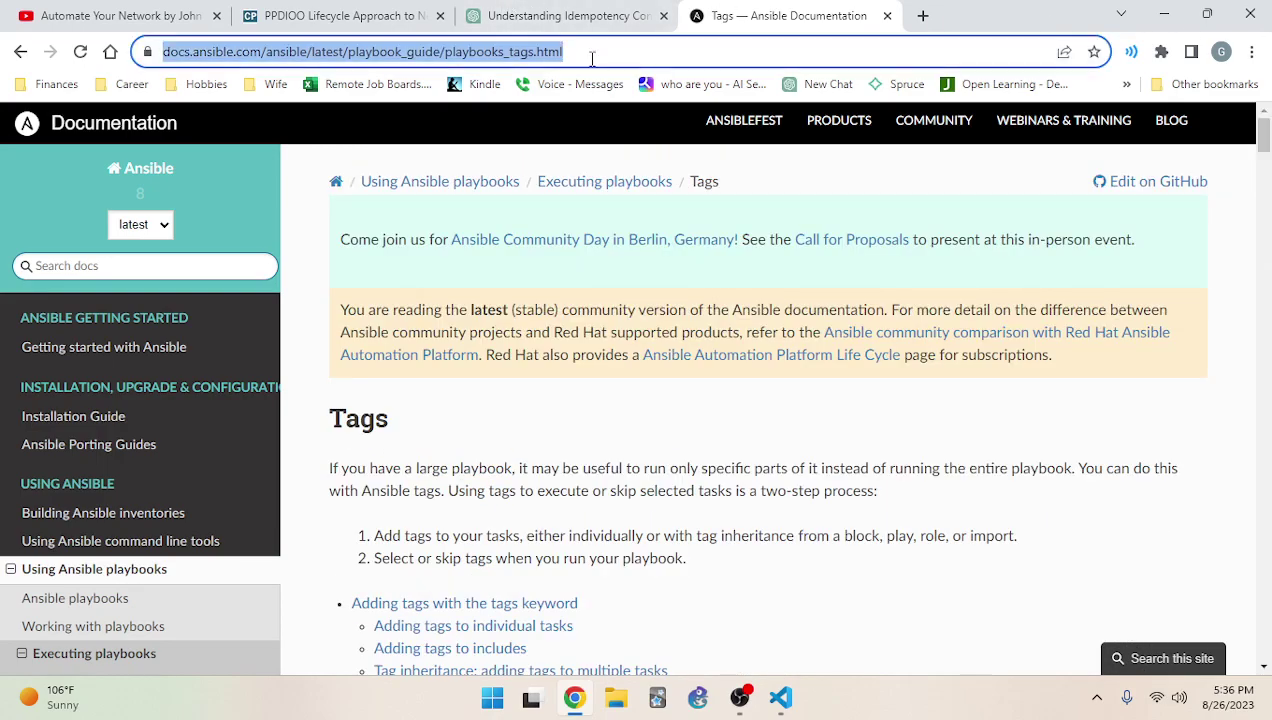
click(778, 692)
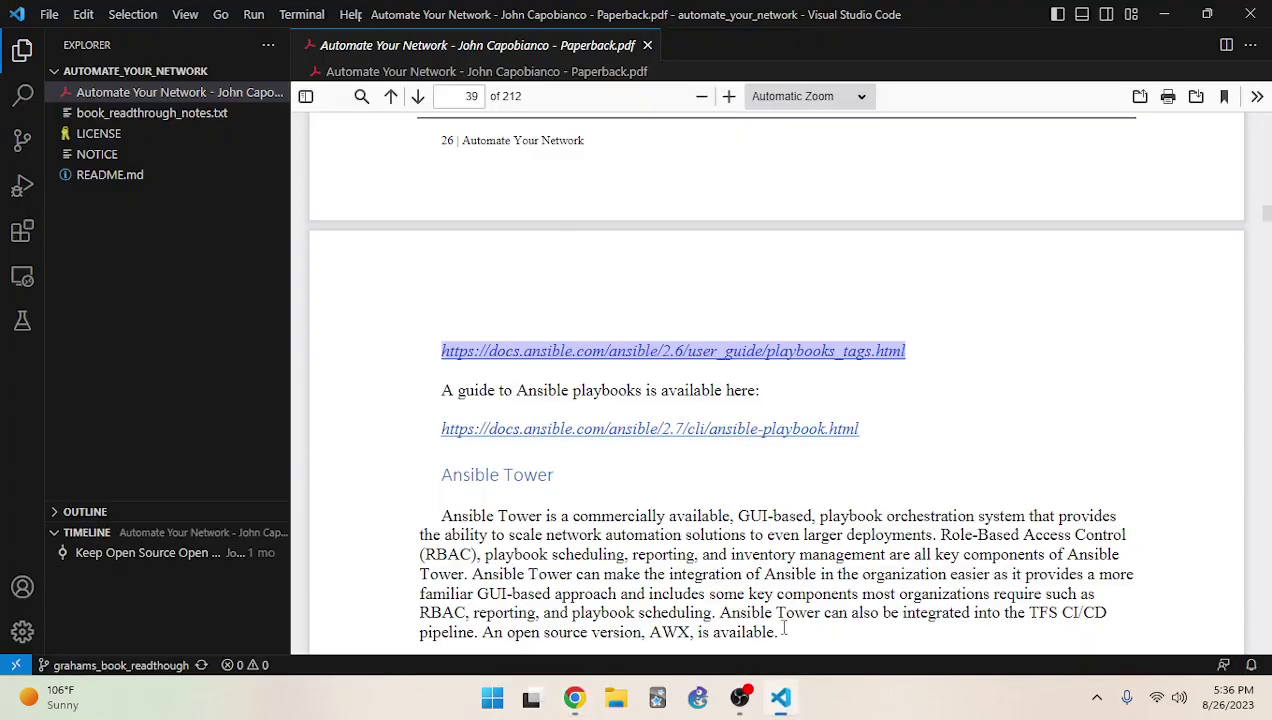
Add an "Ansible playbook tags" entry with the copied documentation link at the end of book_readthrough_notes.txt and save the file
click(110, 113)
scroll(590, 380, down, 3)
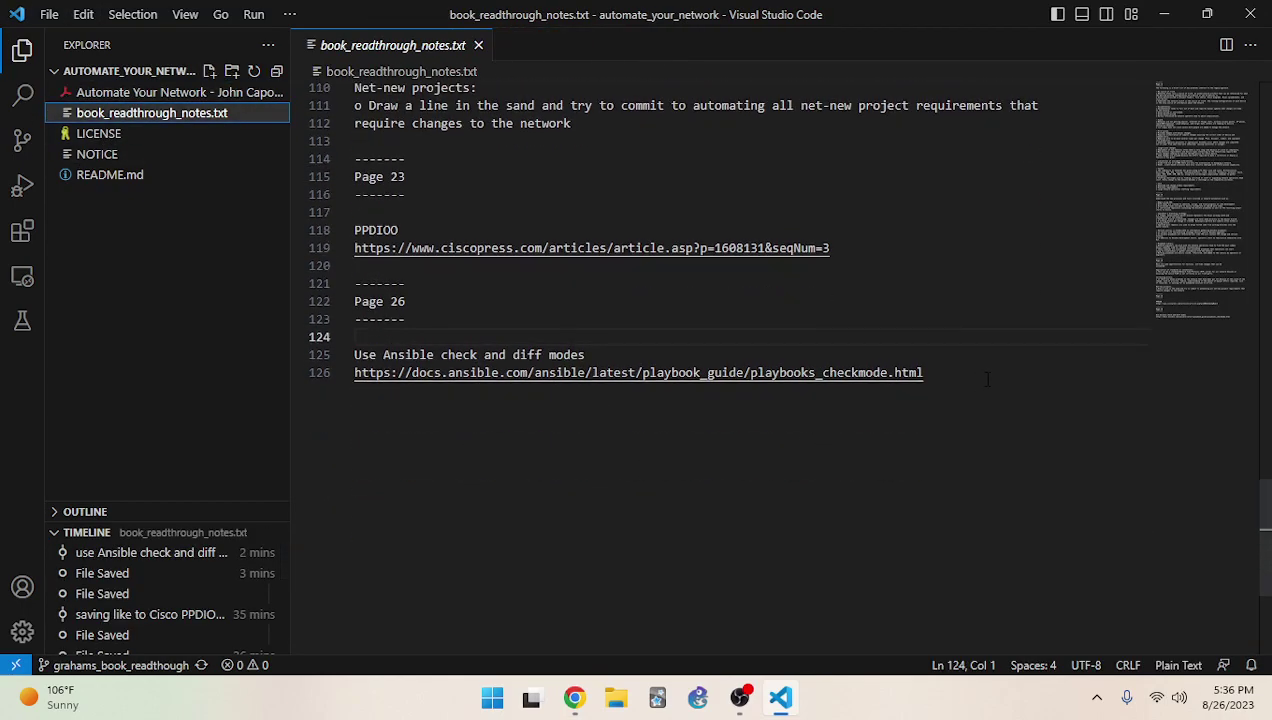
click(986, 378)
key(Return)
key(Return)
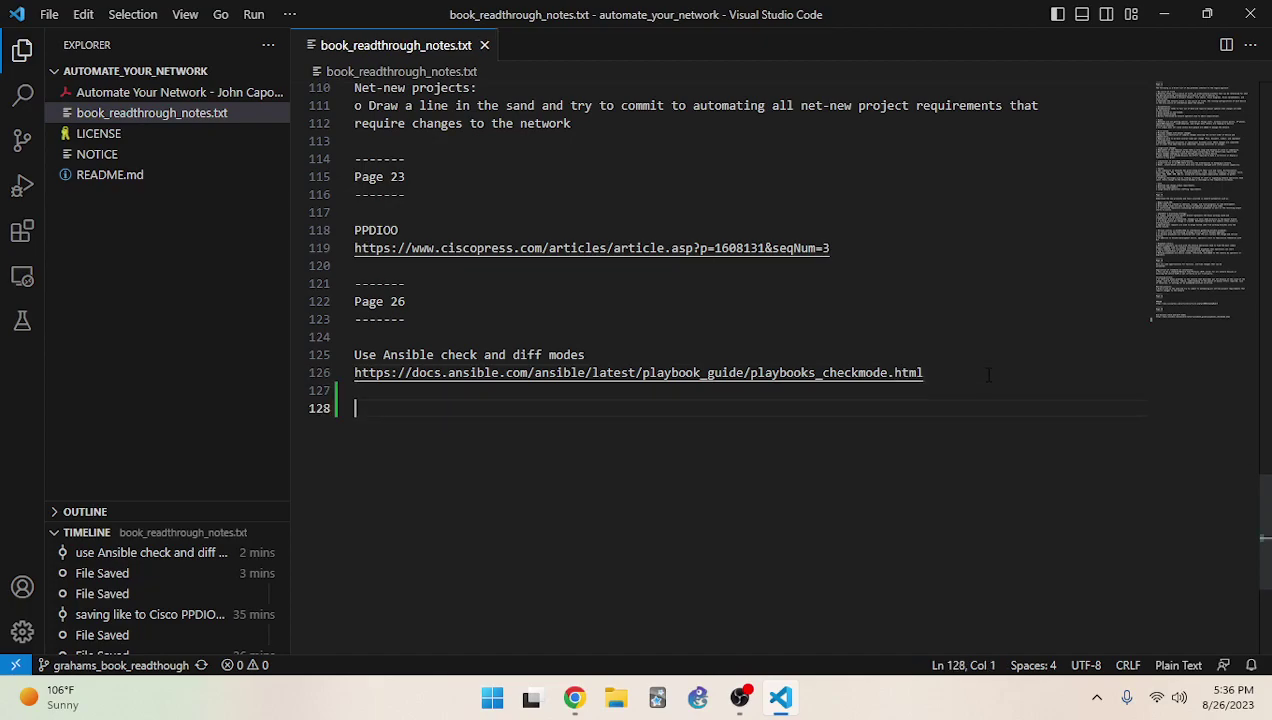
key(Return)
text(Ansible playbook tags)
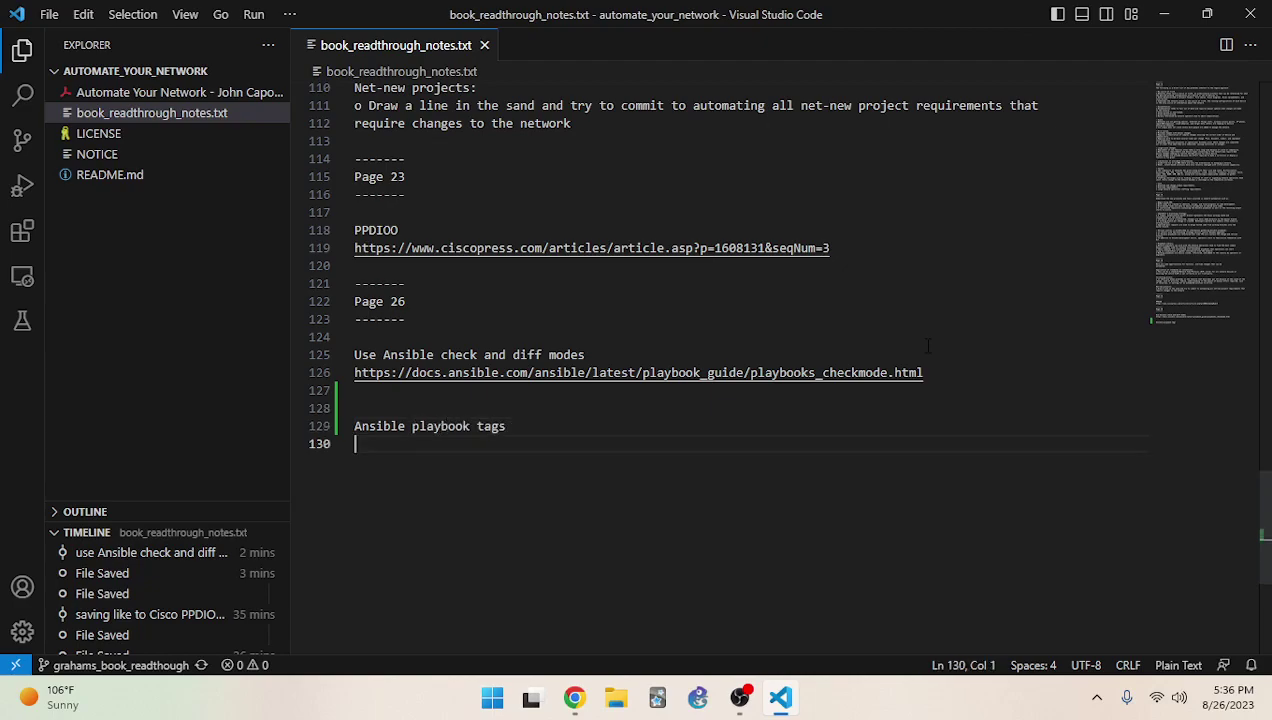
key(Return)
key(ctrl+v)
key(ctrl+s)
Duplicate the dashed "Page 26" header above the Ansible playbook tags entry, followed by a blank line
drag(405, 320, 282, 273)
key(shift+Down)
key(shift+Down)
key(shift+Up)
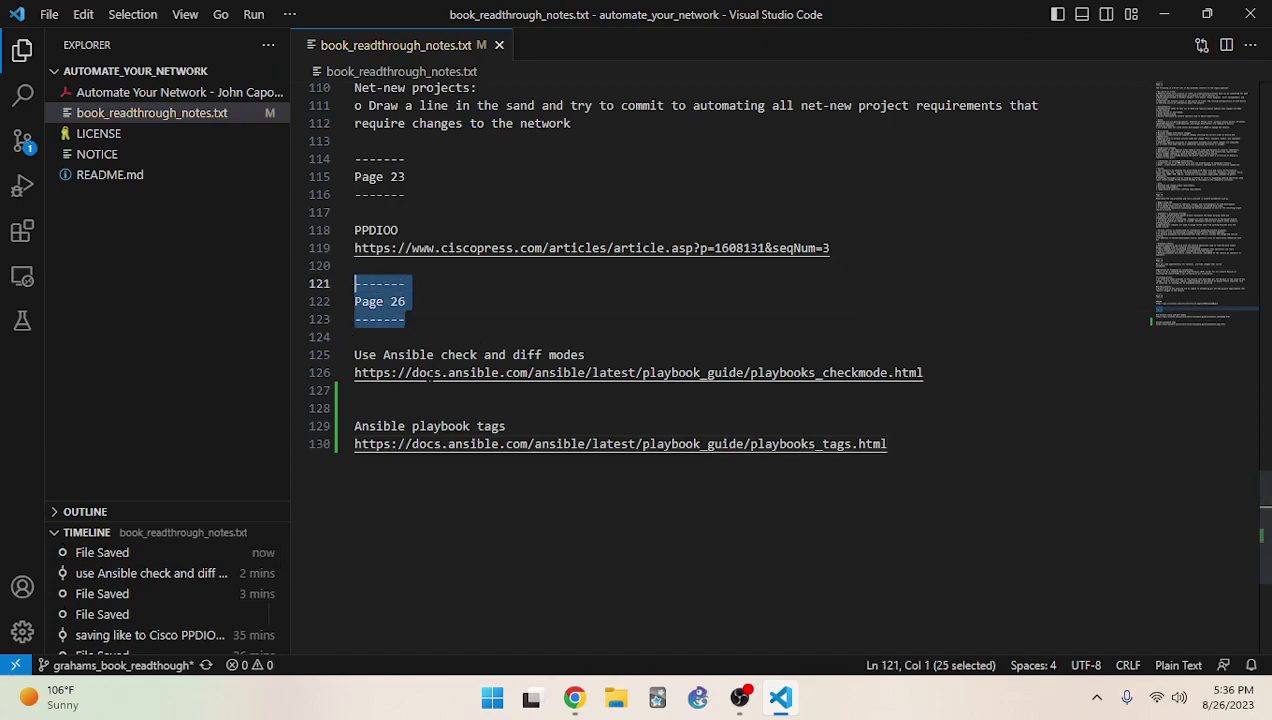
key(ctrl+c)
click(392, 408)
key(ctrl+v)
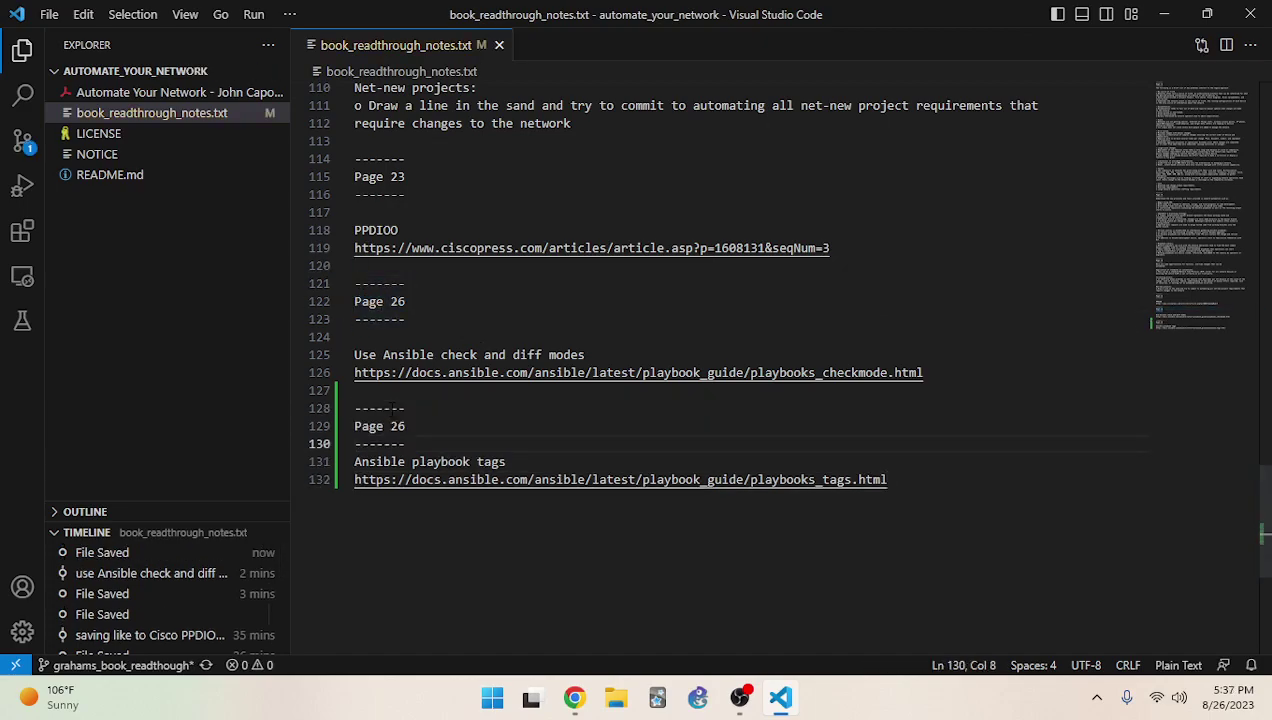
key(Return)
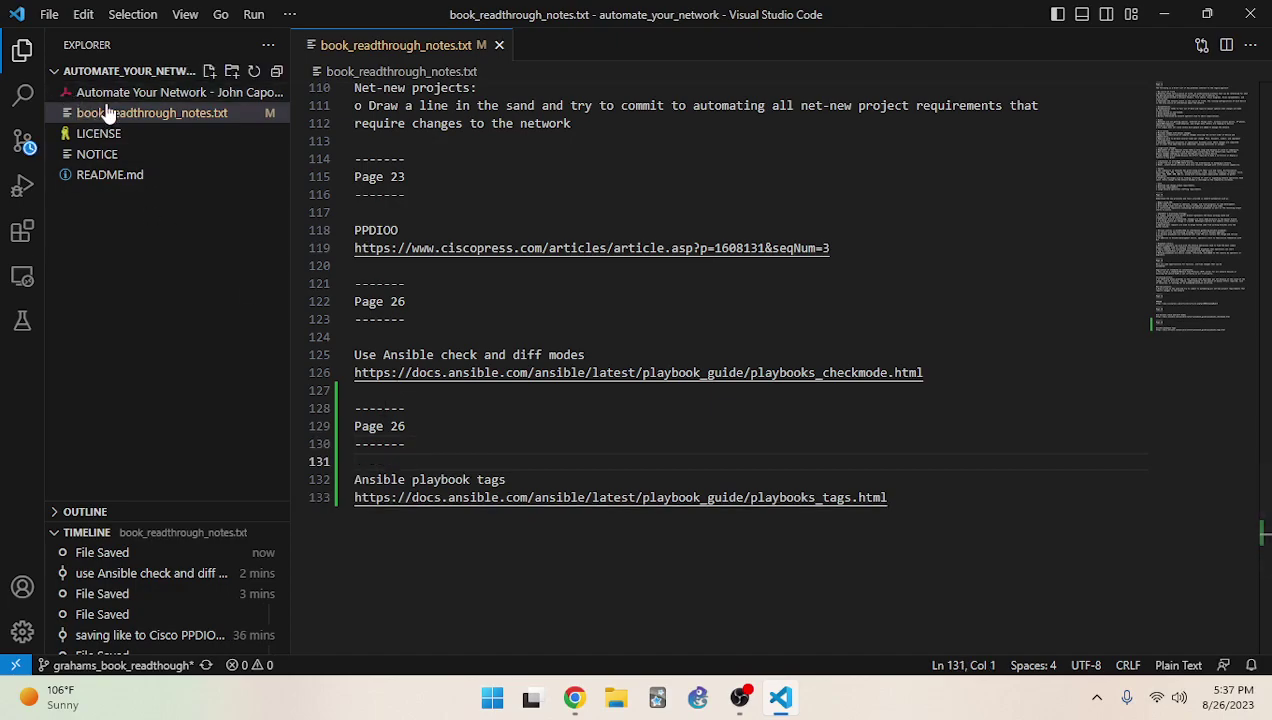
Check in the PDF which page the tags link is on and change the new entry's header to "Page 27"
click(110, 93)
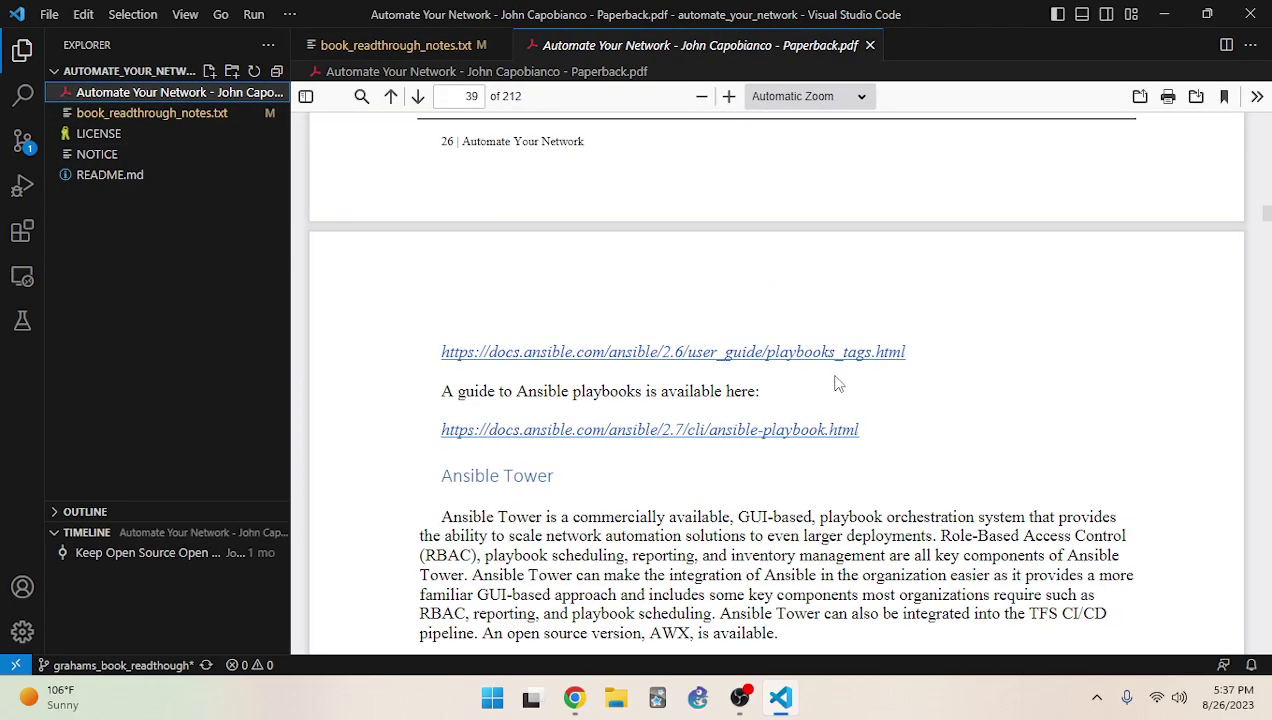
scroll(906, 426, up, 1)
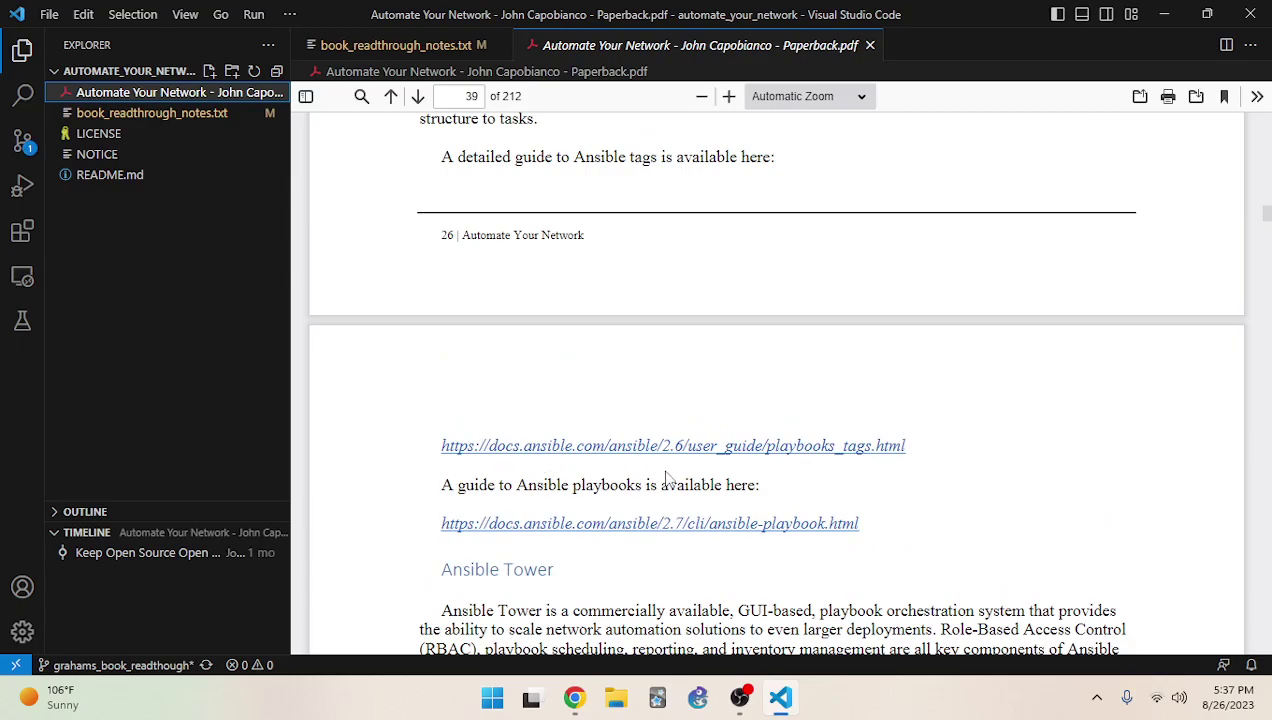
scroll(1012, 424, down, 10)
scroll(1016, 430, up, 3)
scroll(1016, 430, up, 7)
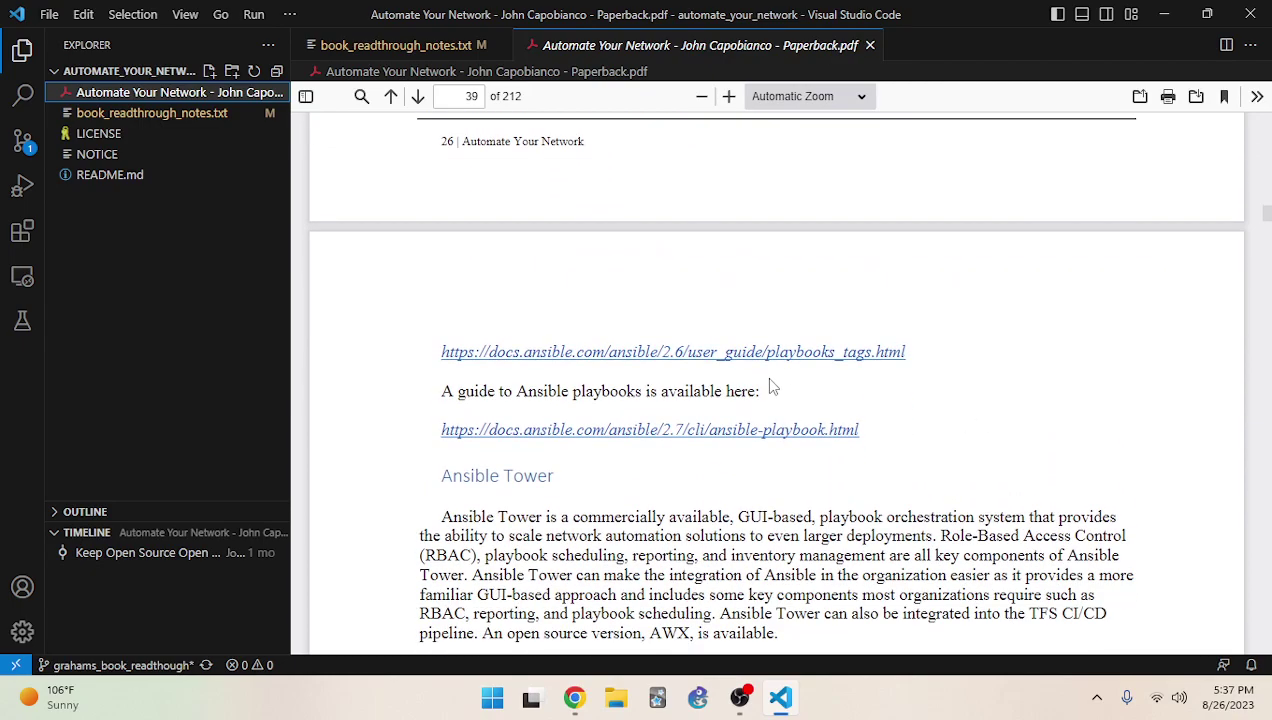
click(378, 50)
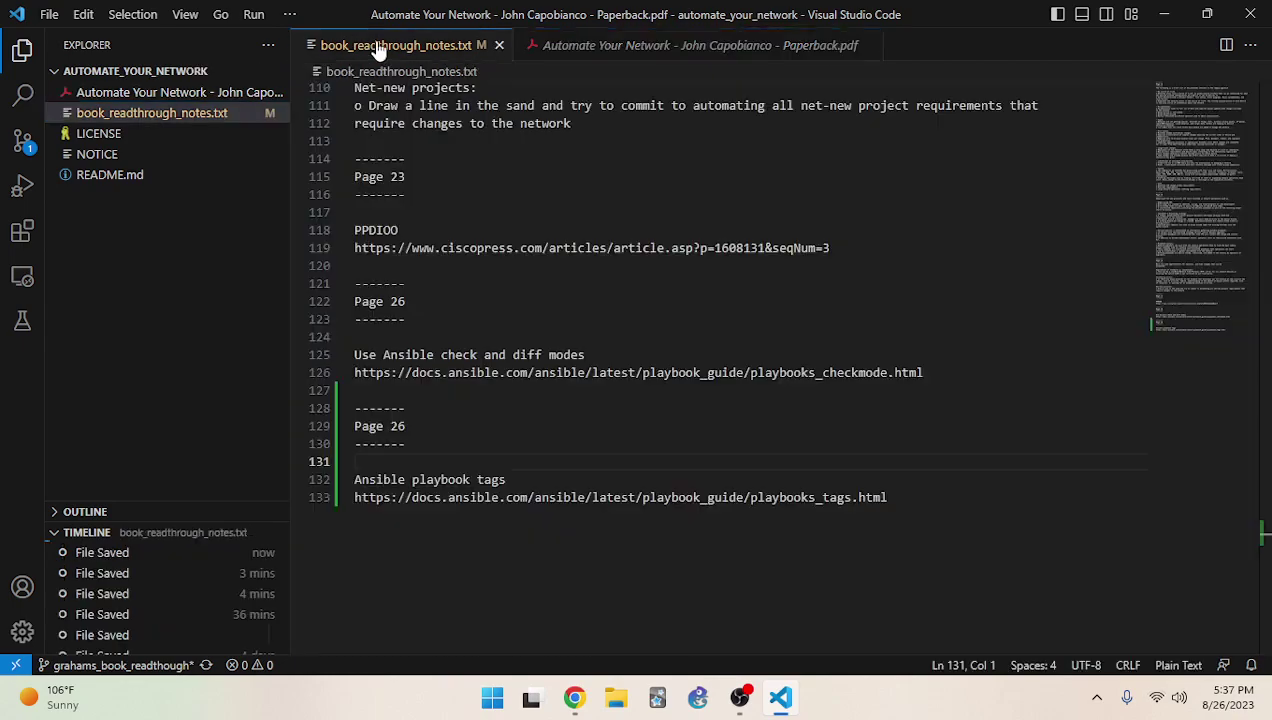
key(Up)
key(Up)
key(End)
key(BackSpace)
text(7)
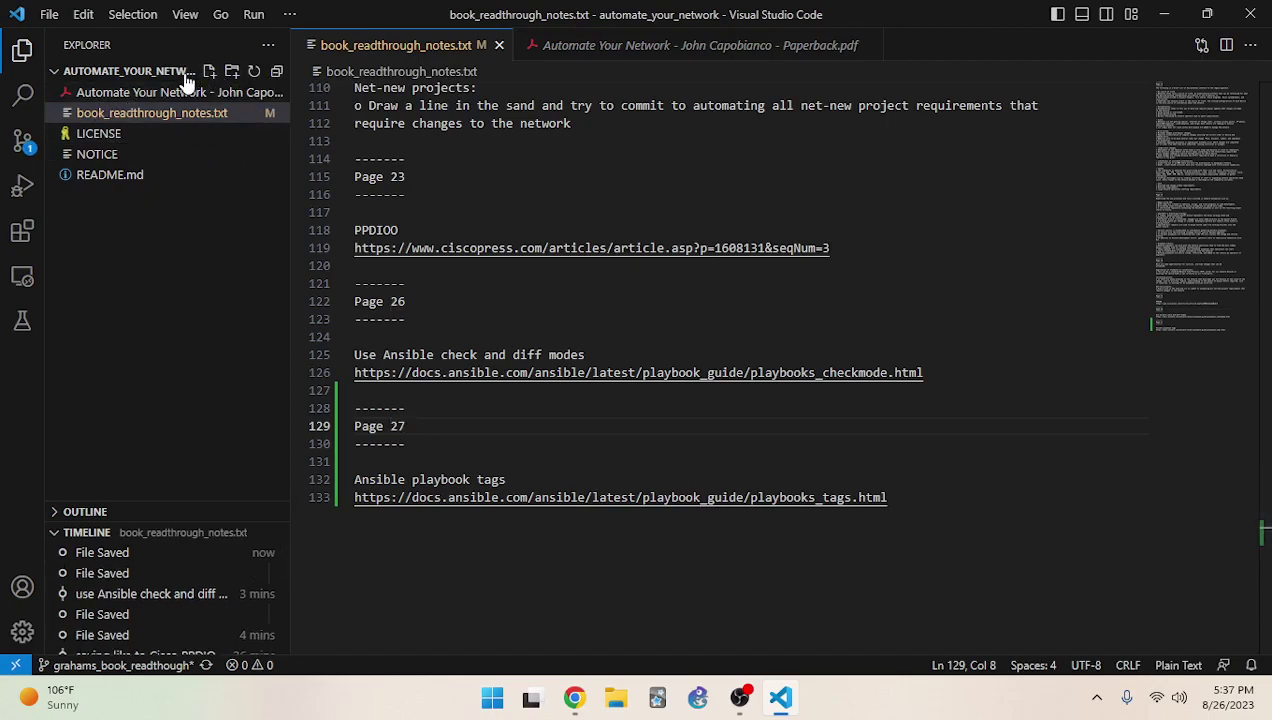
Stage book_readthrough_notes.txt, commit it with the message "ansible tags" and sync the commit with the remote branch
click(22, 140)
click(170, 77)
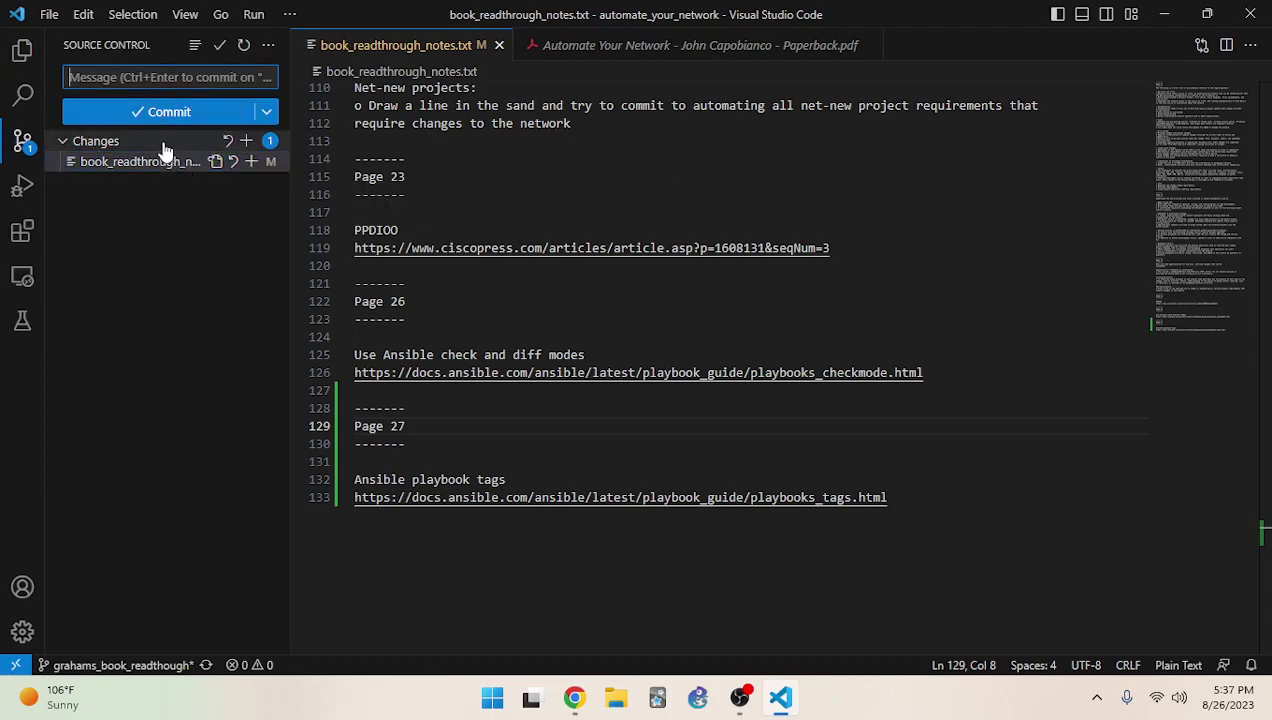
click(251, 162)
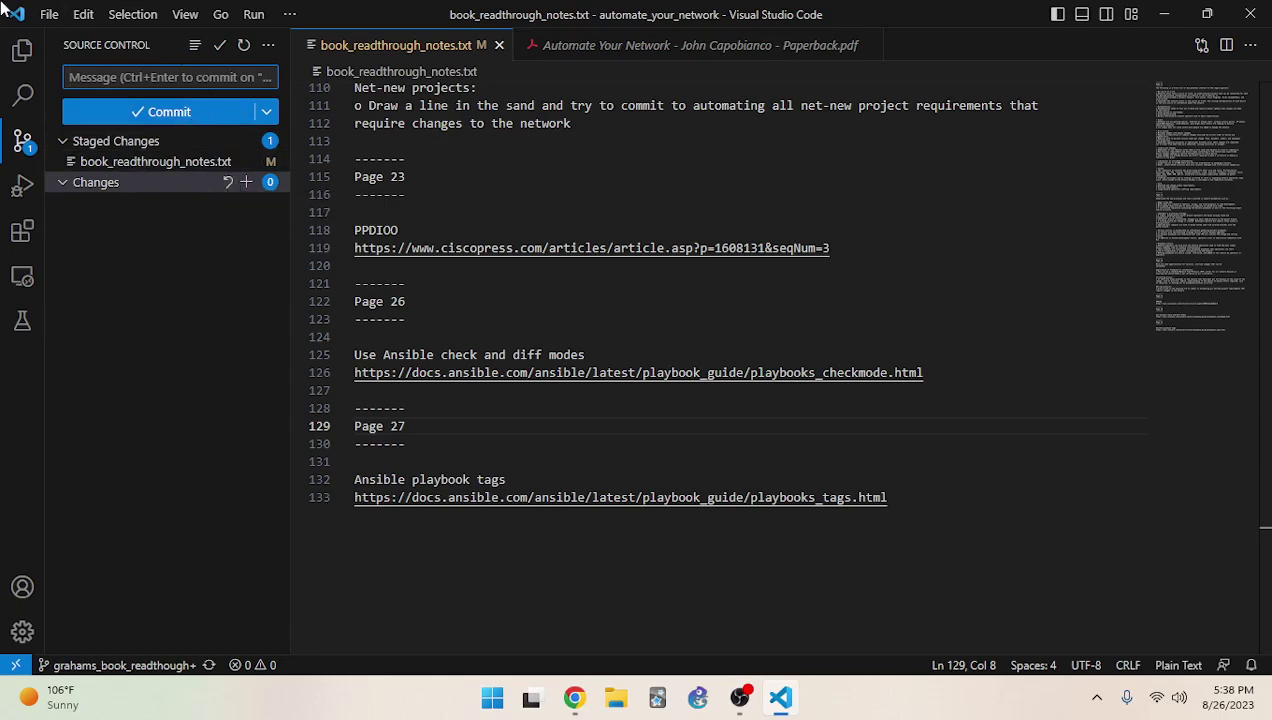
text(ansible tags)
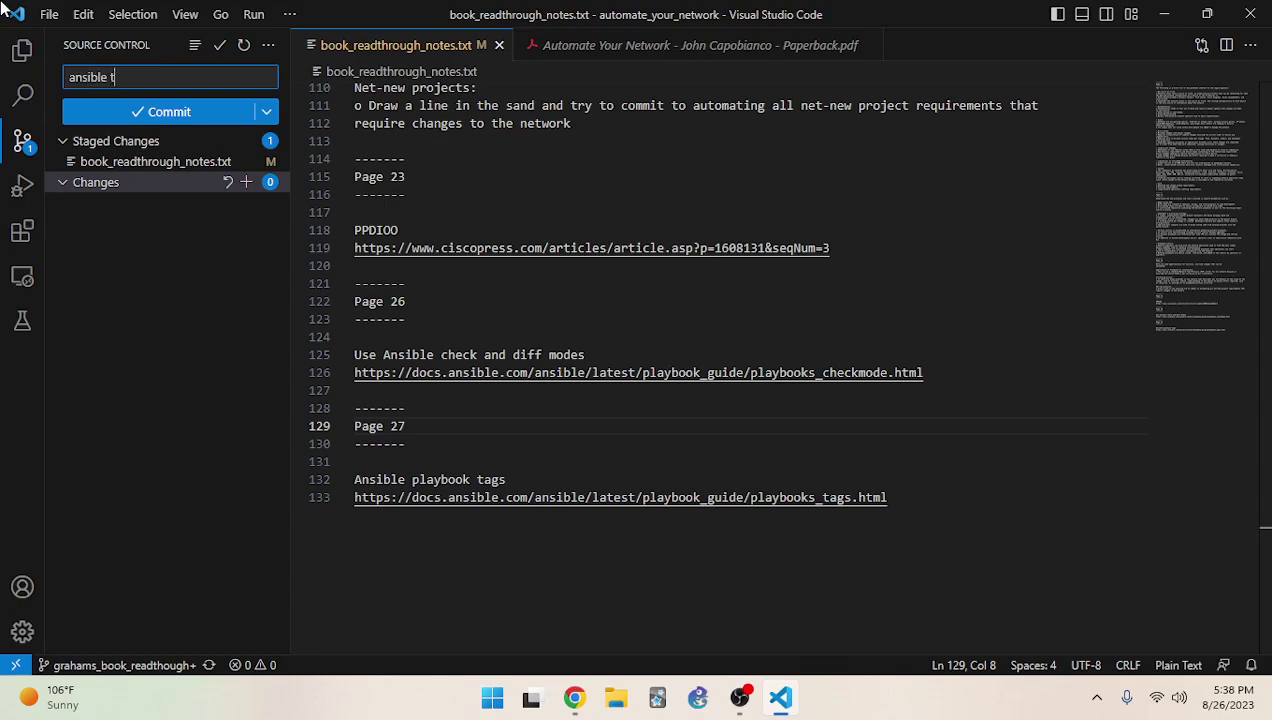
click(133, 116)
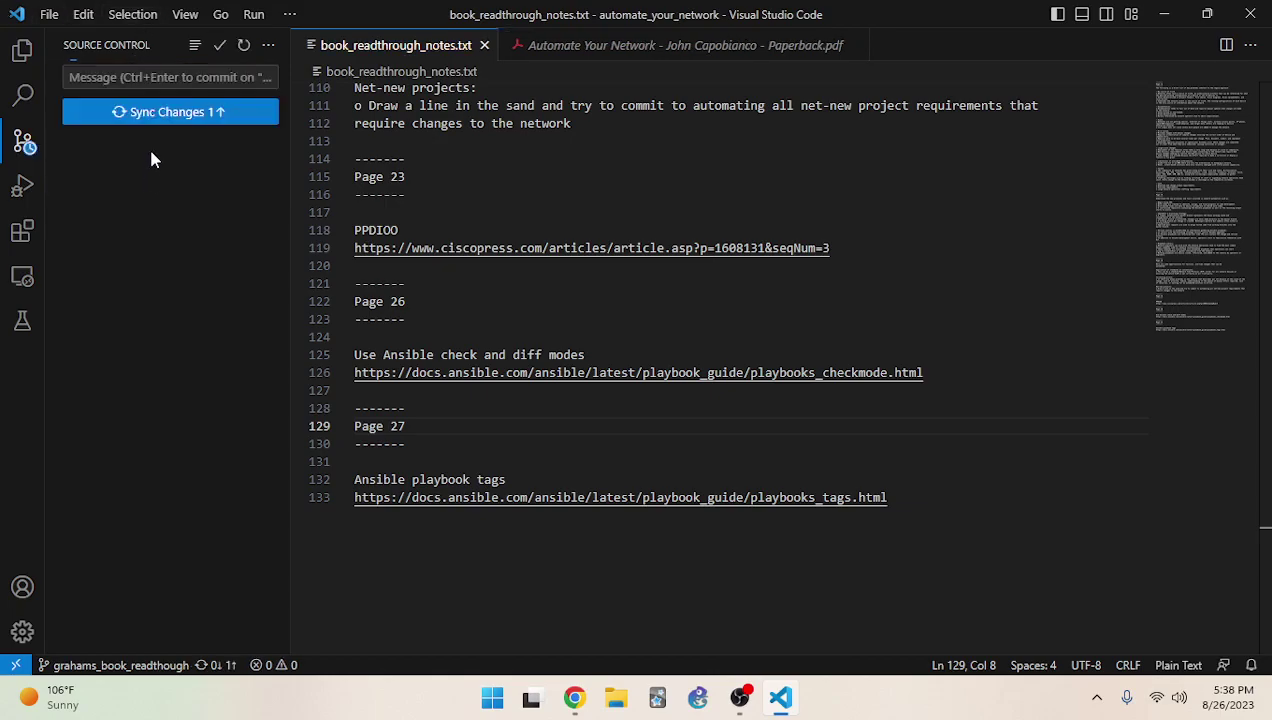
click(150, 118)
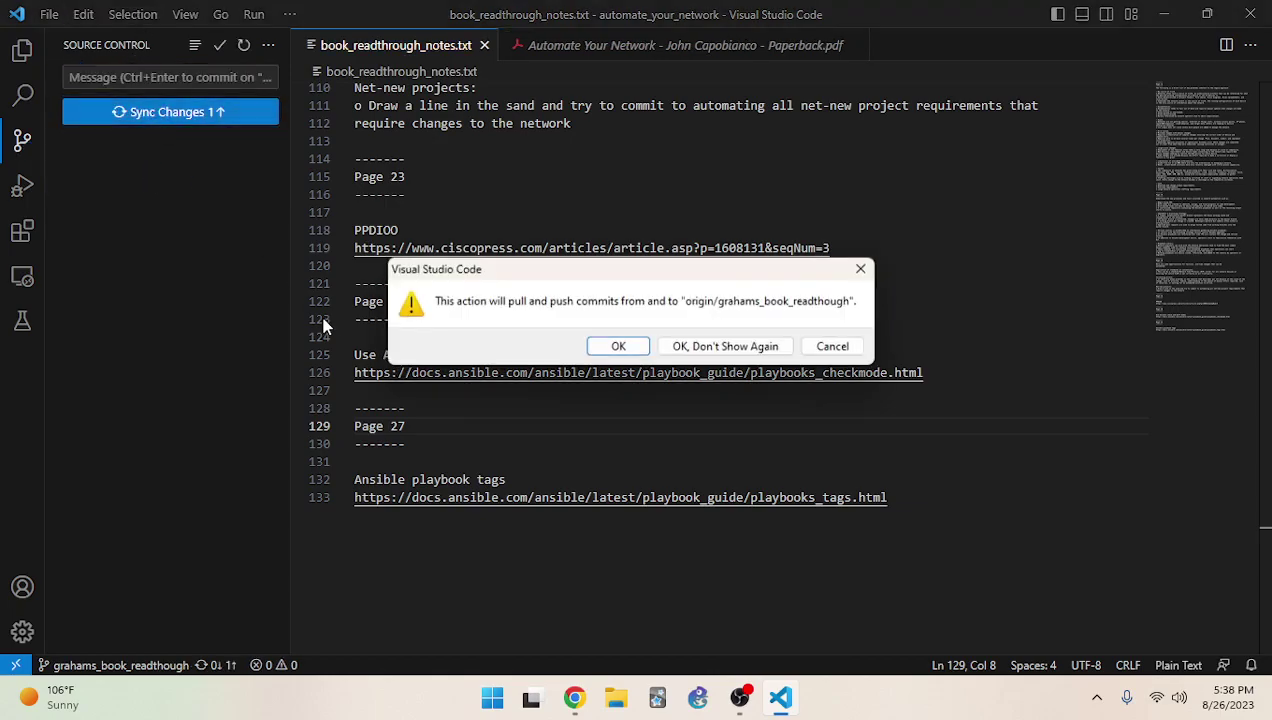
click(619, 349)
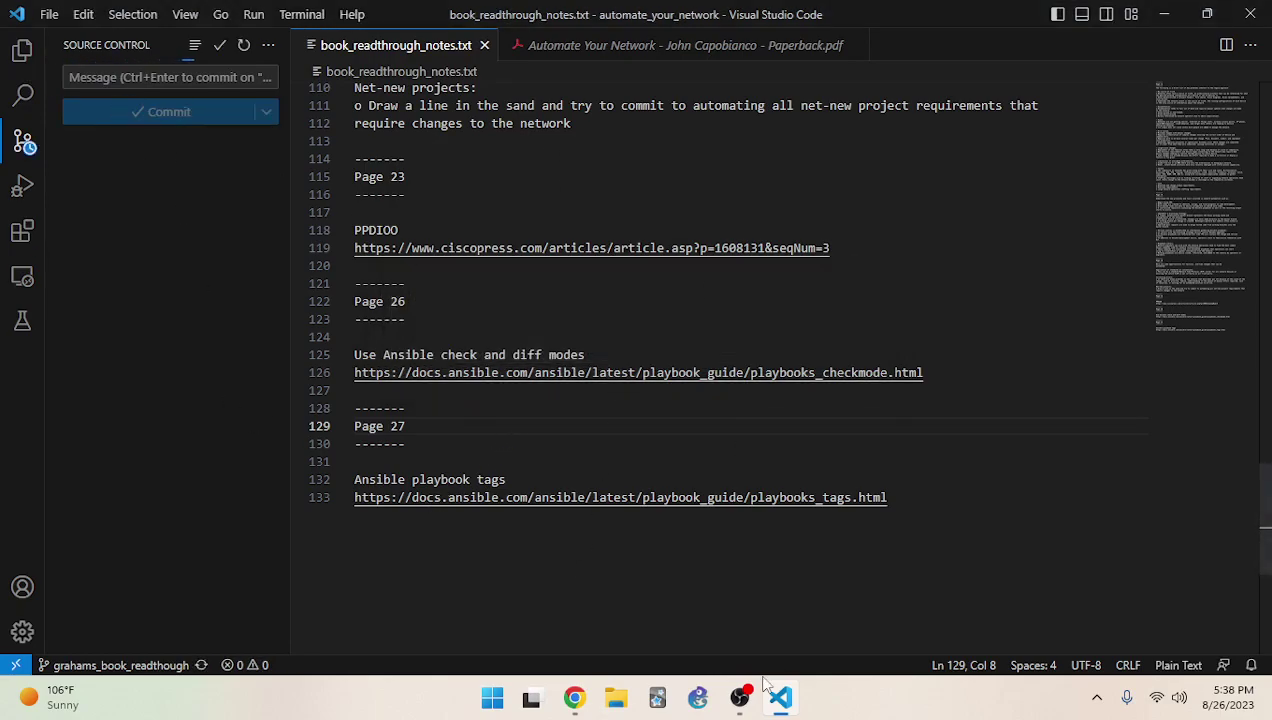
Skim the PDF from the Ansible Tower section to the end of the chapter summary, and return to Ansible Tower
click(586, 700)
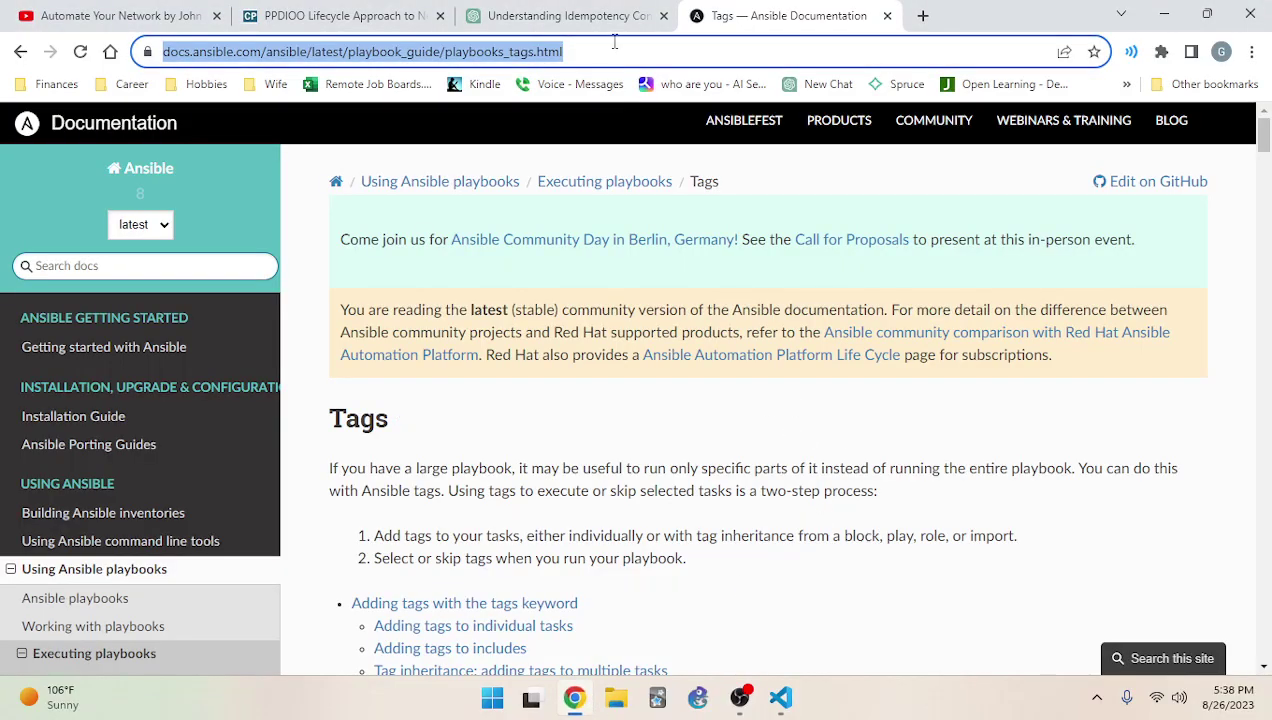
click(781, 698)
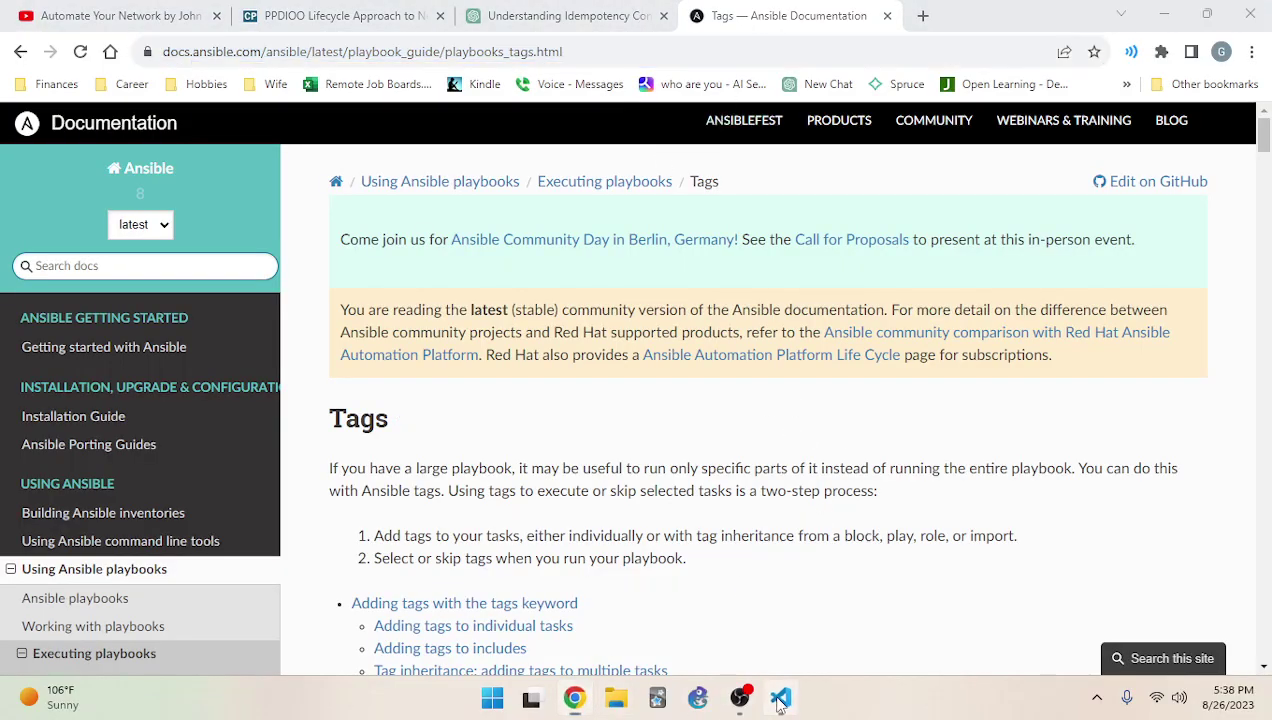
click(630, 55)
scroll(520, 316, down, 4)
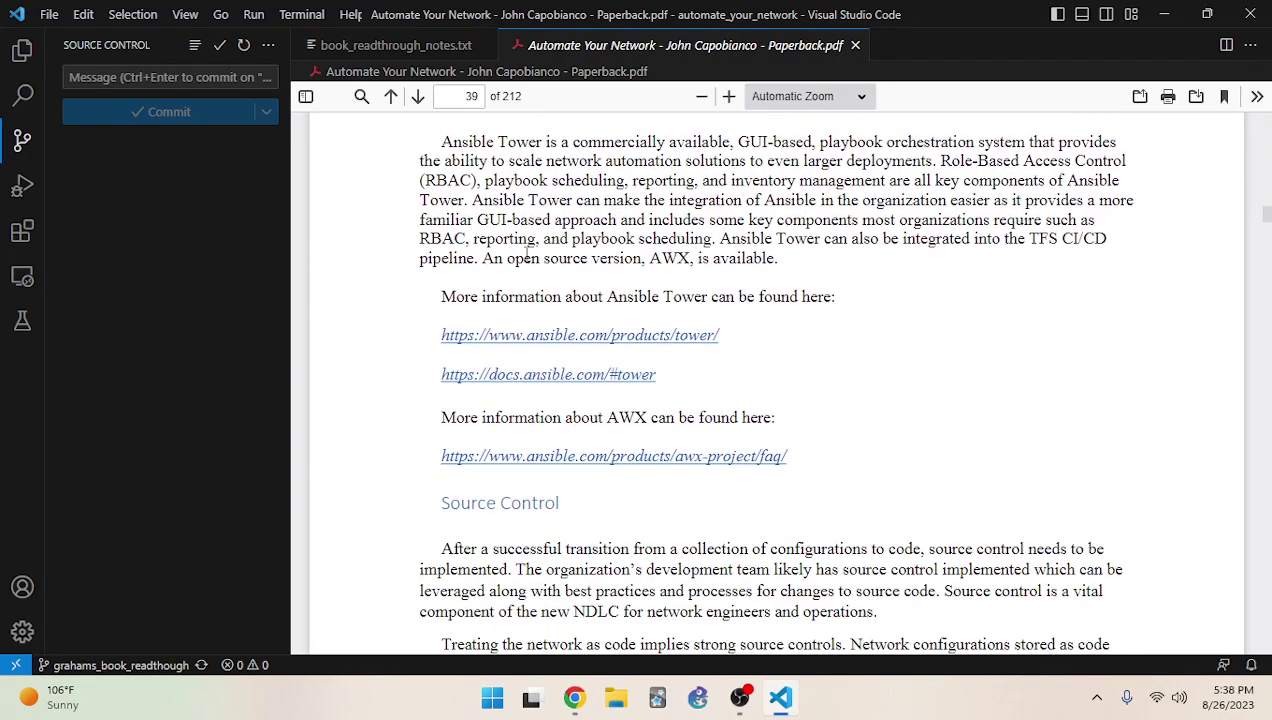
scroll(560, 248, up, 2)
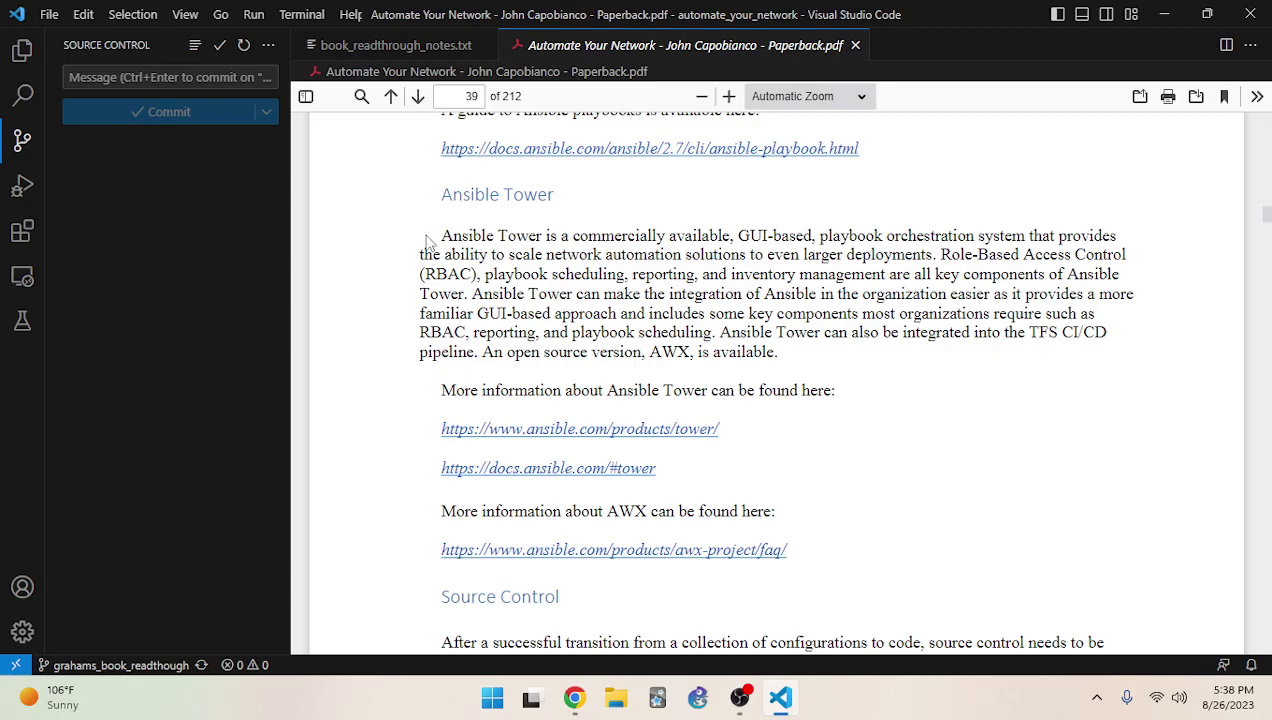
scroll(502, 290, down, 20)
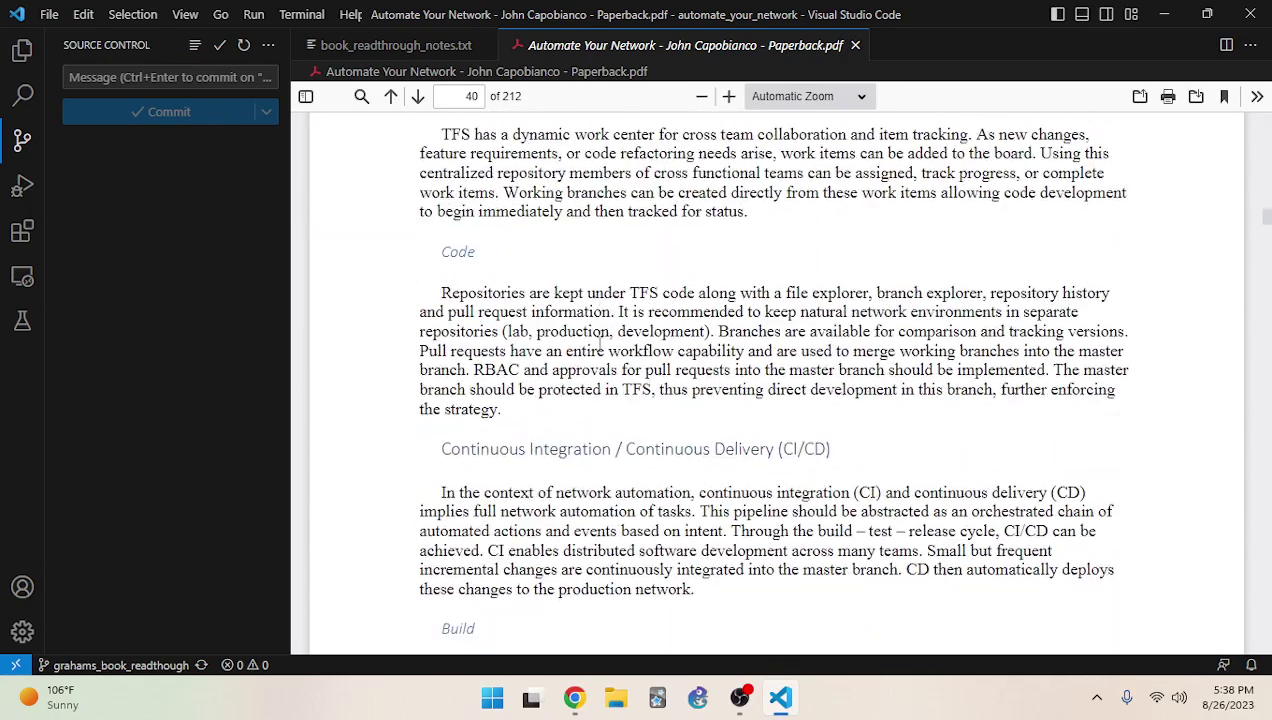
scroll(599, 345, down, 20)
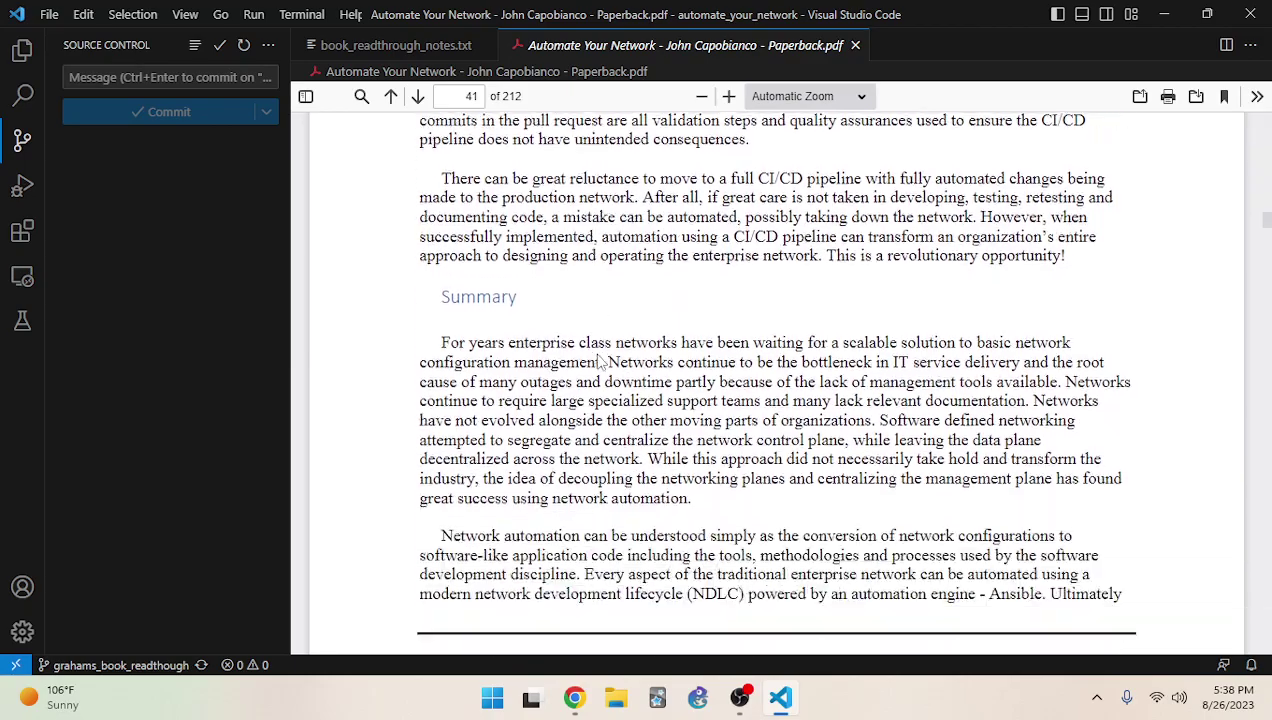
scroll(597, 354, up, 1)
scroll(590, 360, down, 10)
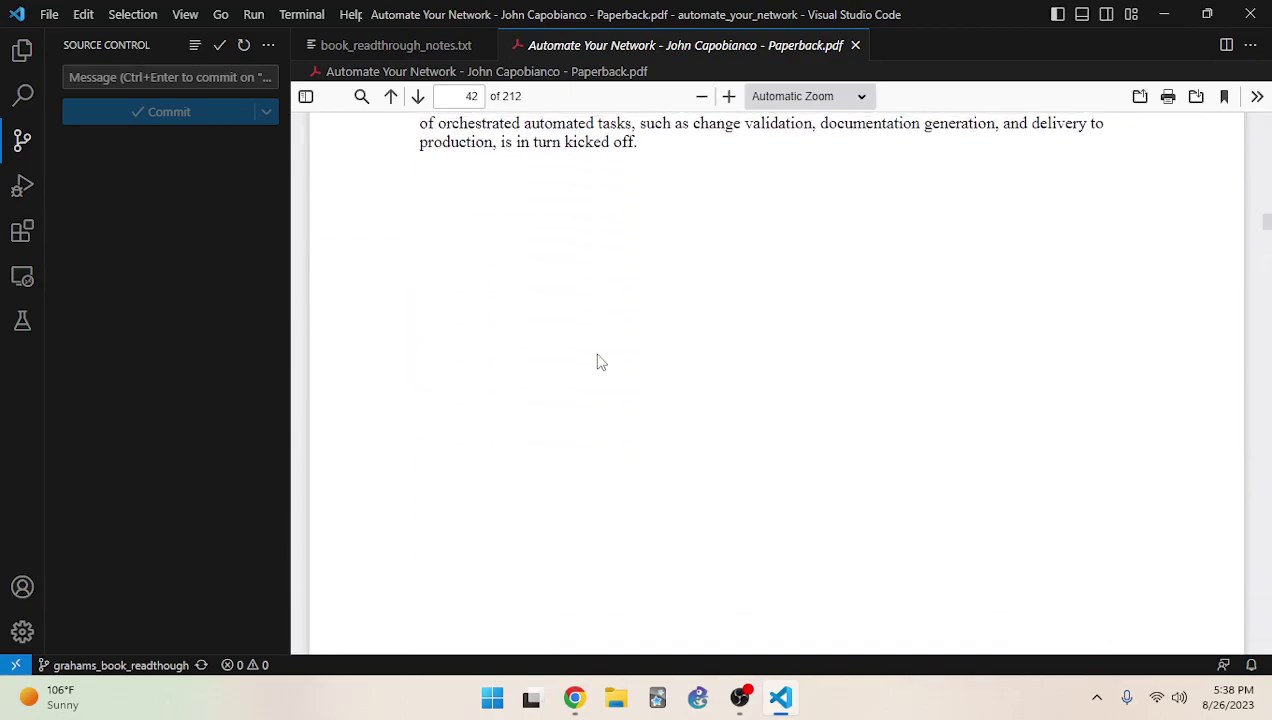
scroll(577, 400, up, 10)
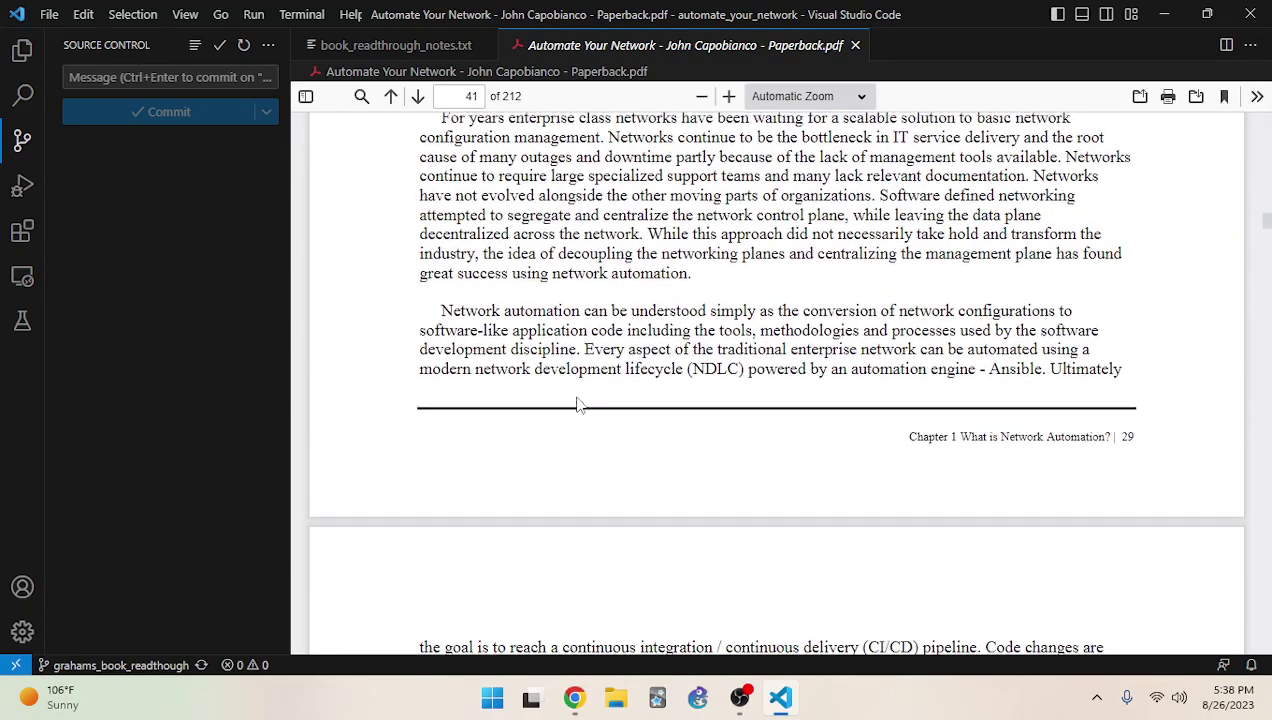
scroll(560, 411, up, 15)
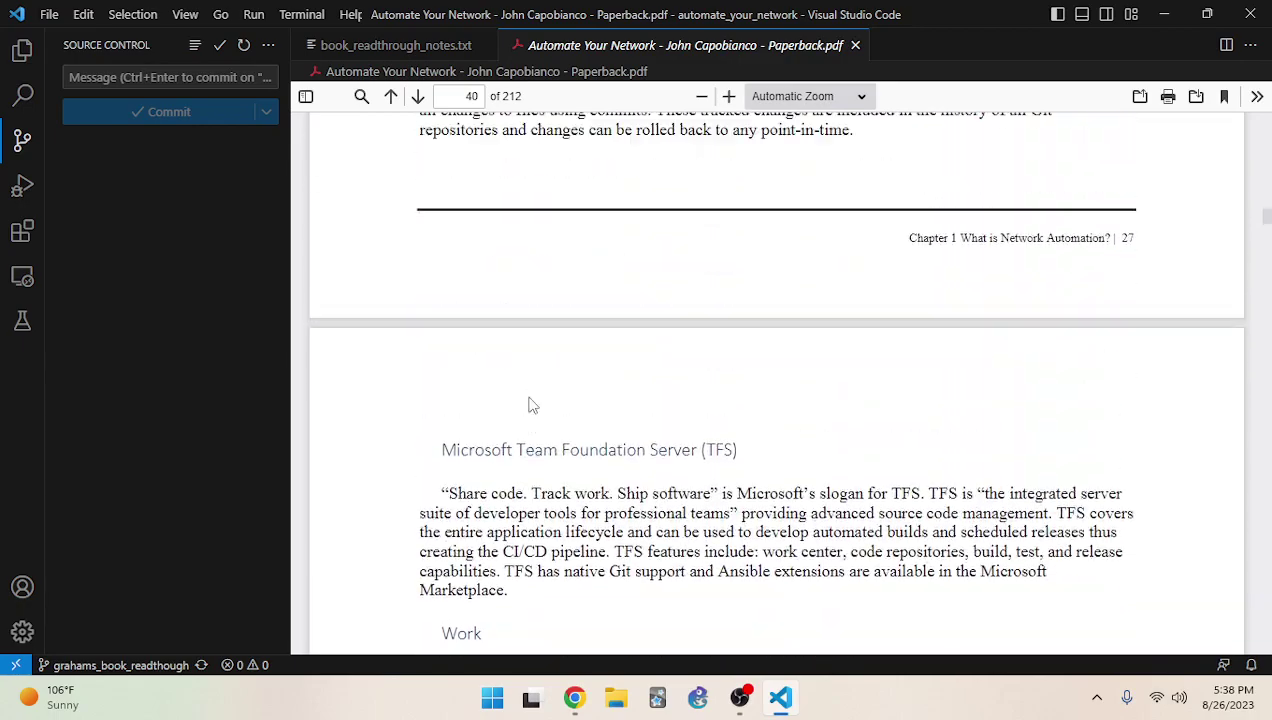
scroll(532, 407, up, 6)
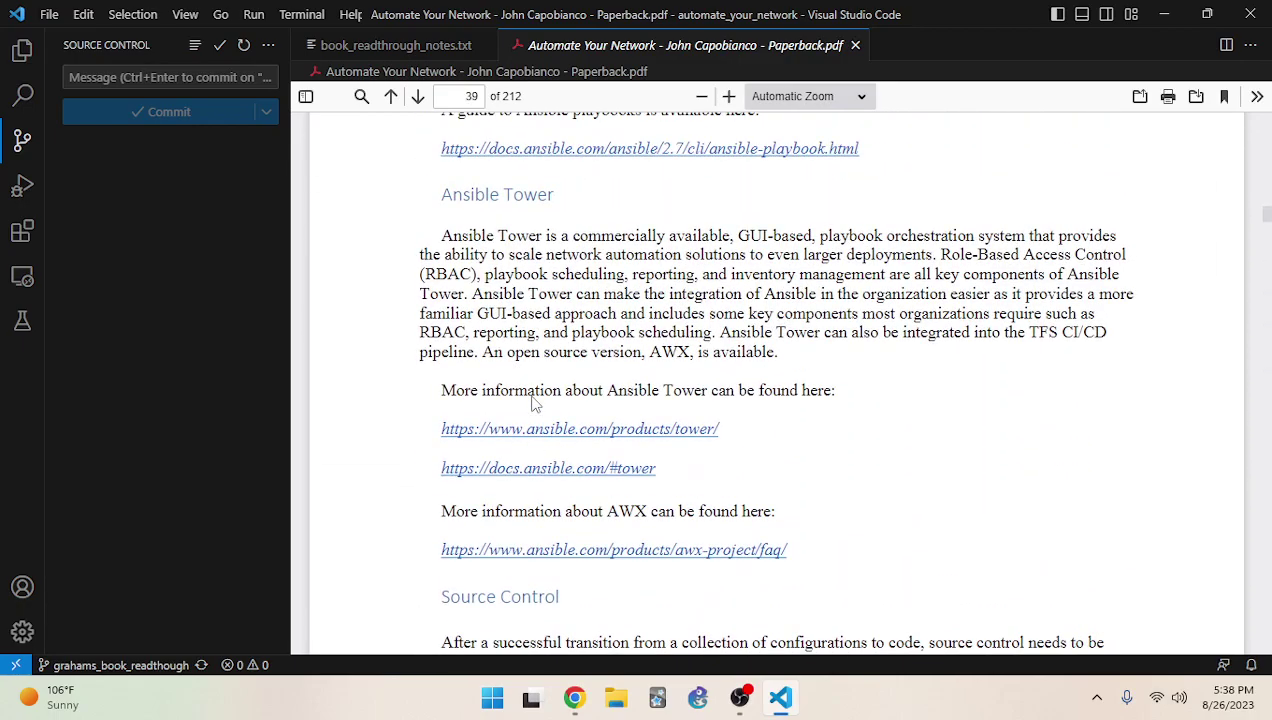
click(740, 697)
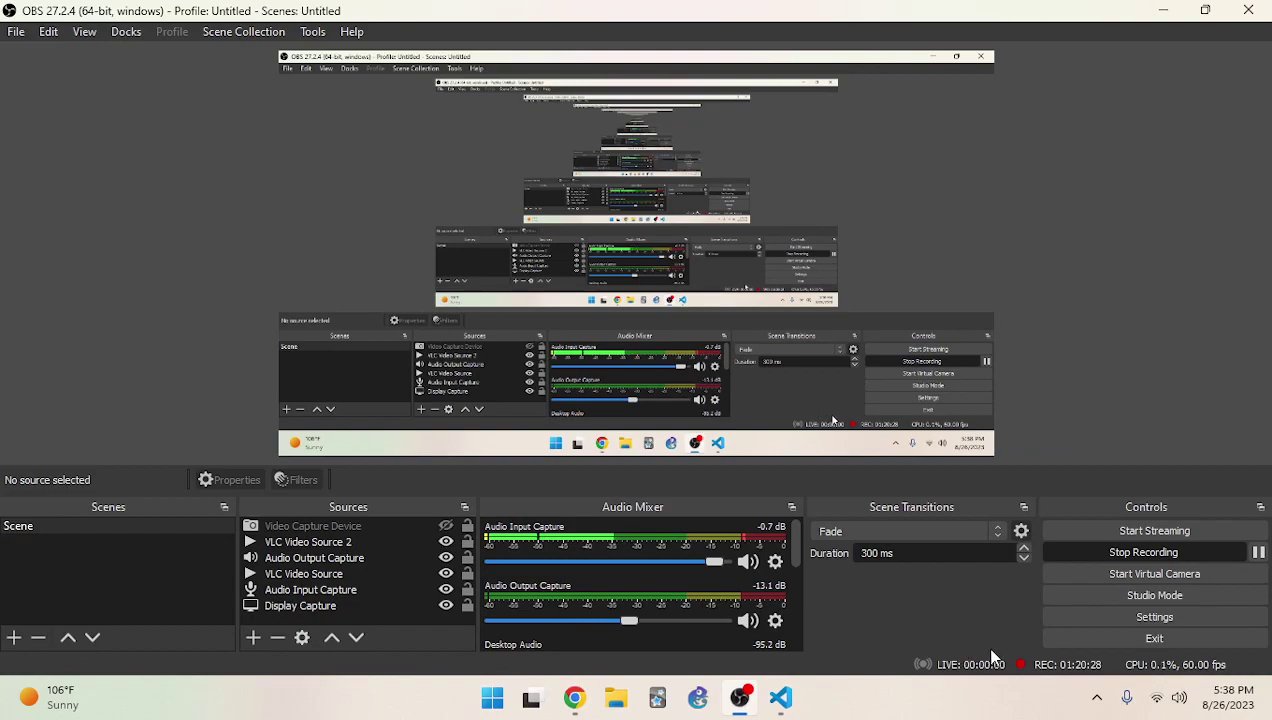
click(1258, 552)
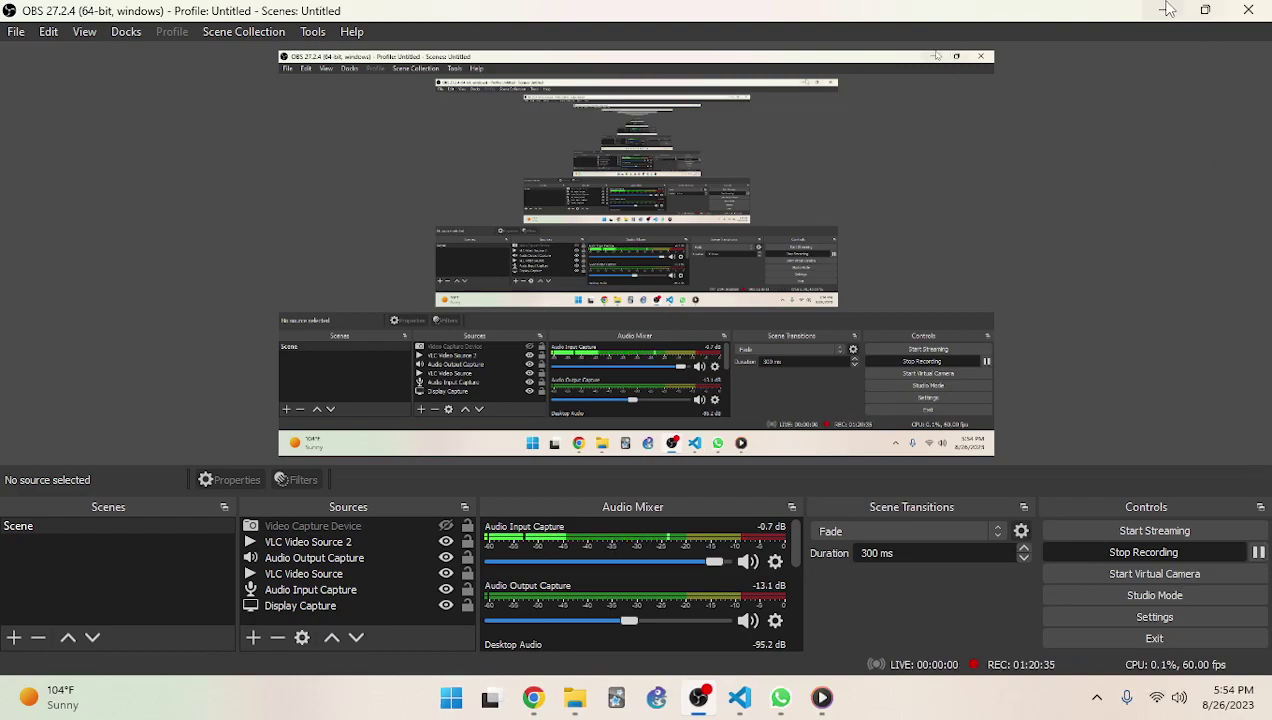
click(1168, 9)
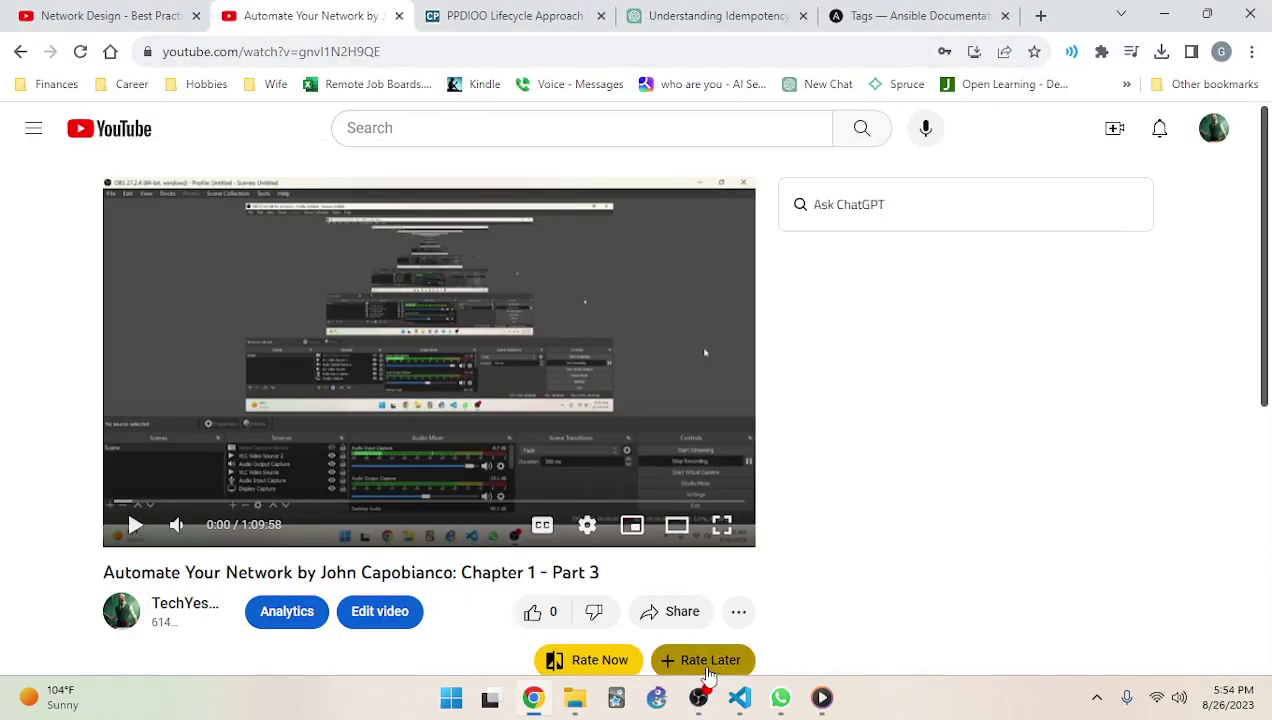
click(740, 698)
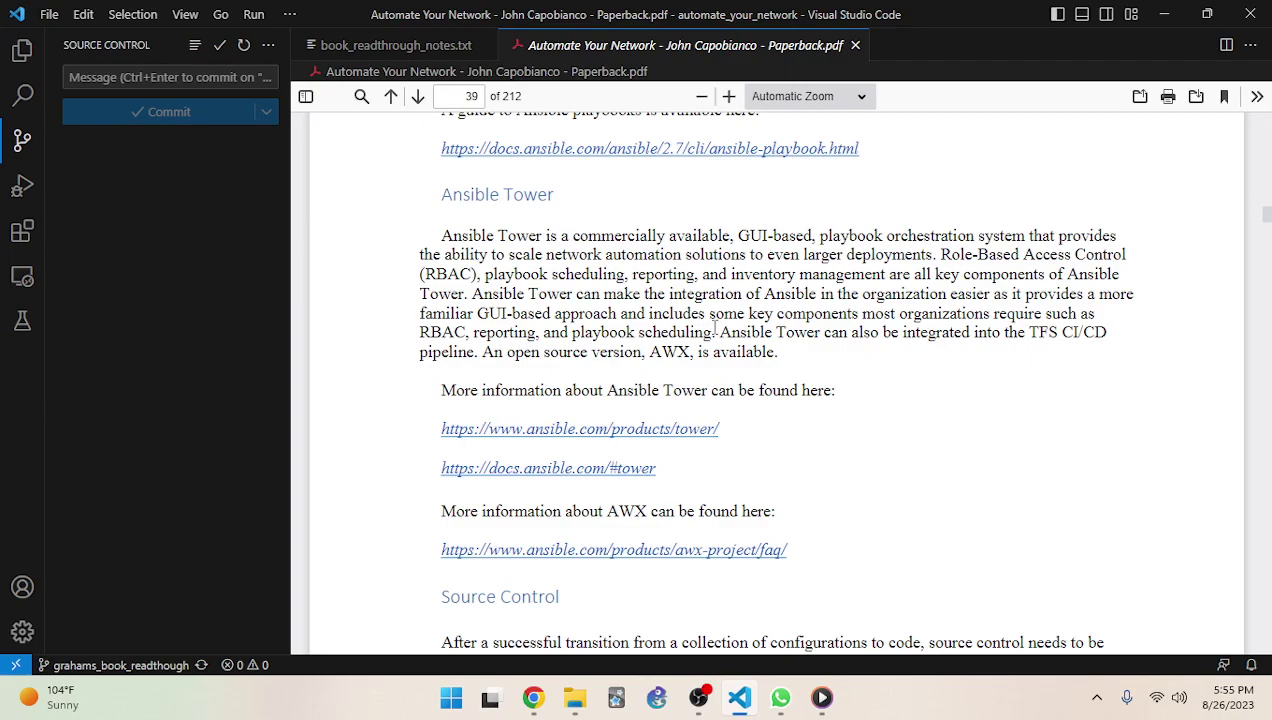
Copy the PDF sentence on how Ansible Tower eases Ansible integration with its GUI, RBAC, reporting and playbook scheduling
drag(720, 335, 866, 294)
click(867, 296)
drag(716, 334, 464, 302)
key(ctrl+c)
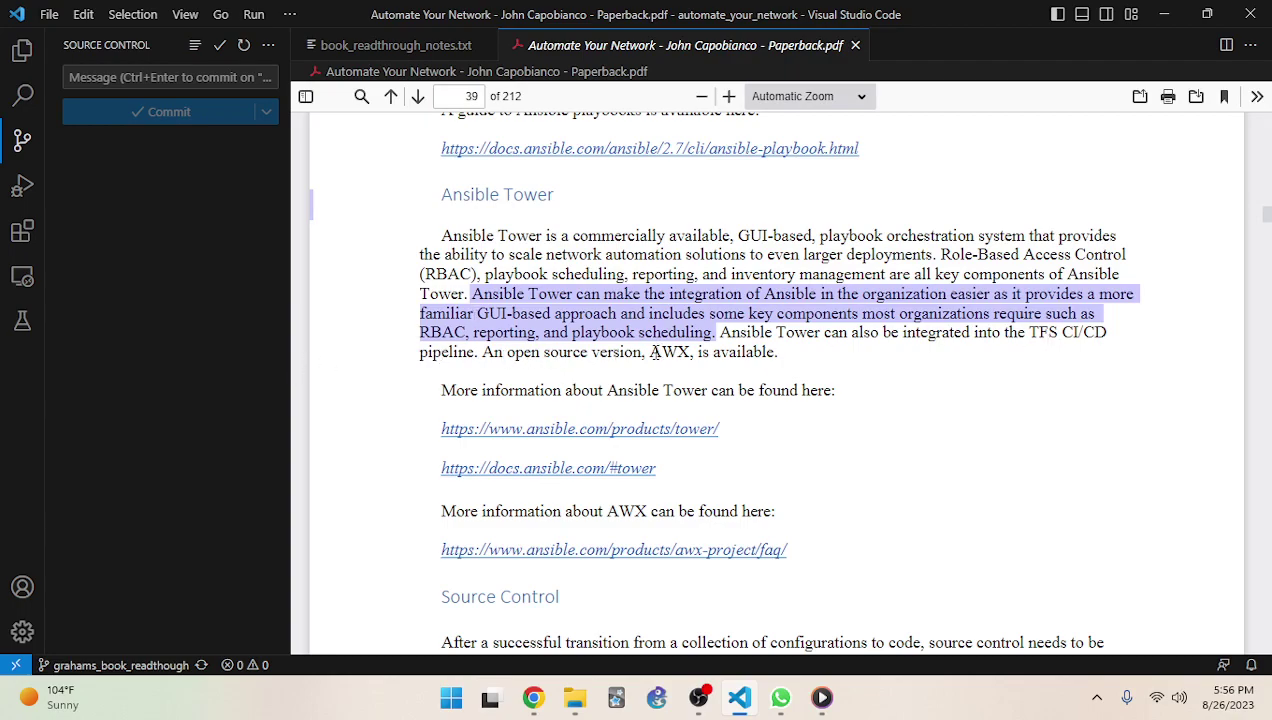
drag(648, 352, 823, 363)
click(778, 350)
click(823, 363)
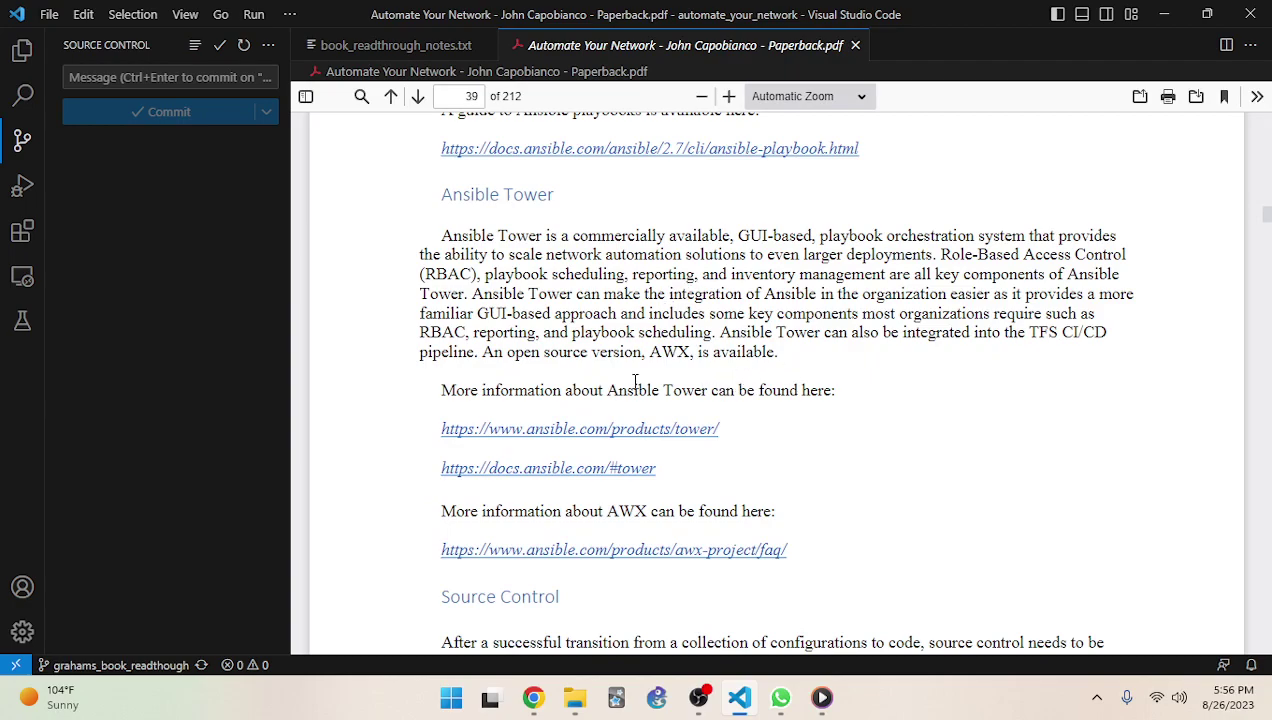
Switch to ChatGPT in Chrome, start a new chat with the copied Ansible Tower sentence and ask "What is RBAC?"
click(535, 697)
click(760, 16)
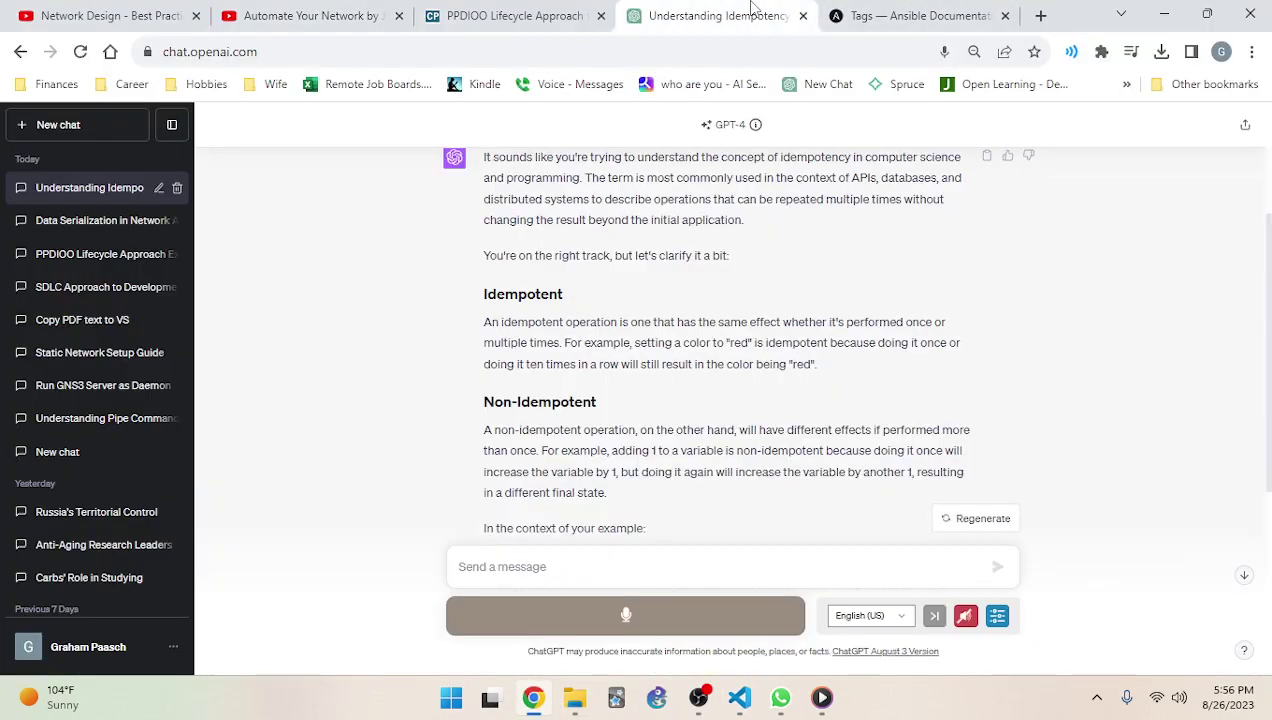
click(88, 124)
key(ctrl+v)
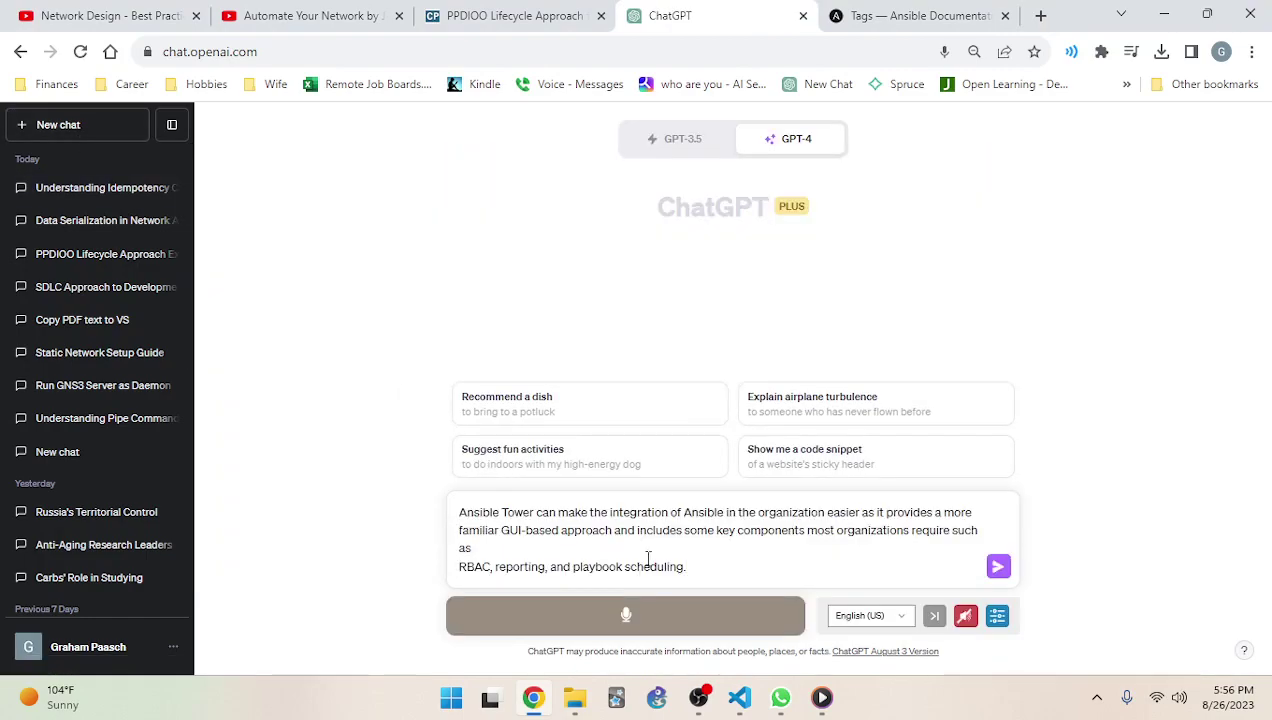
key(shift+Return)
key(shift+Return)
text(What is RBAC?)
key(Return)
Read ChatGPT's explanation of RBAC, turning on its spoken output while reading and muting it again
click(965, 615)
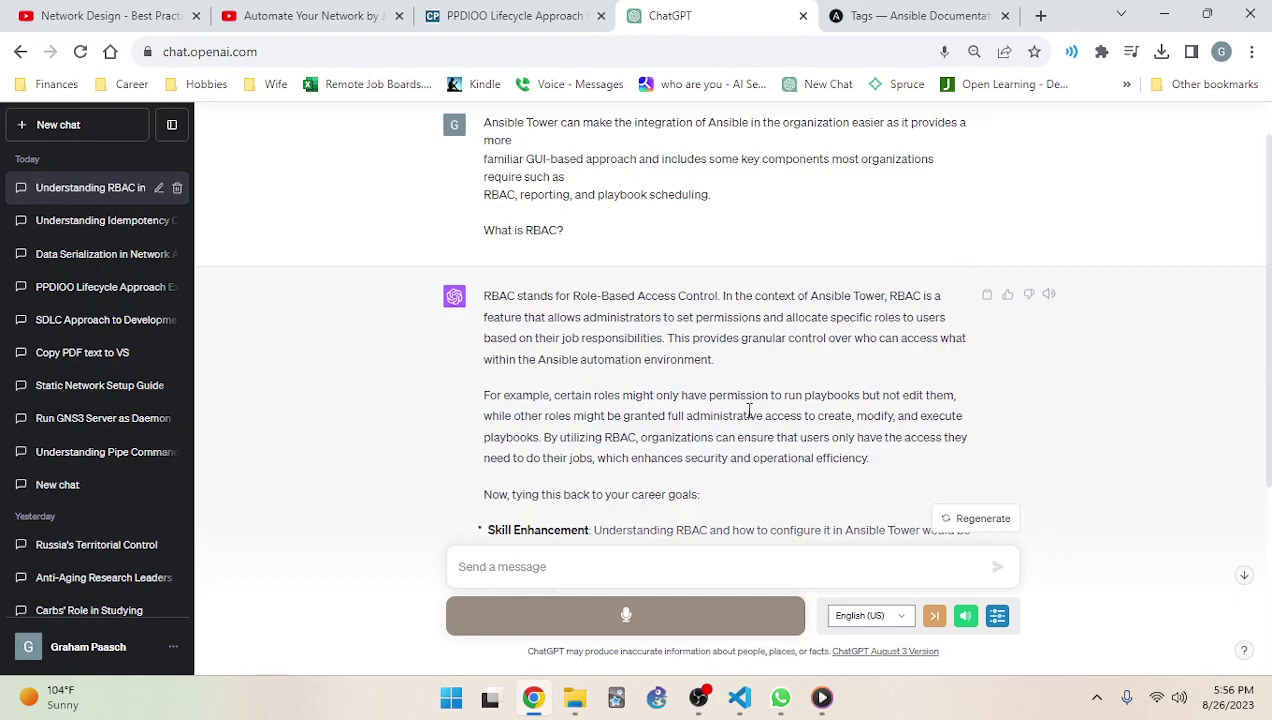
scroll(575, 410, down, 2)
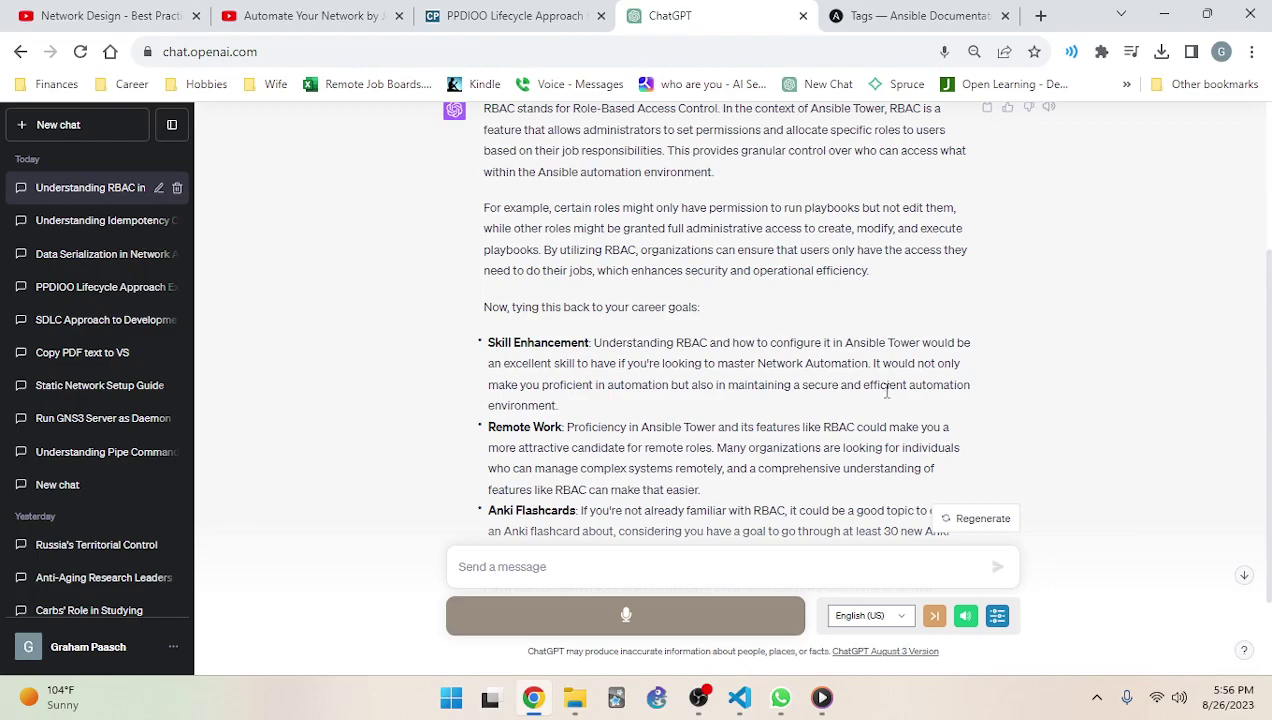
scroll(885, 380, down, 2)
click(965, 615)
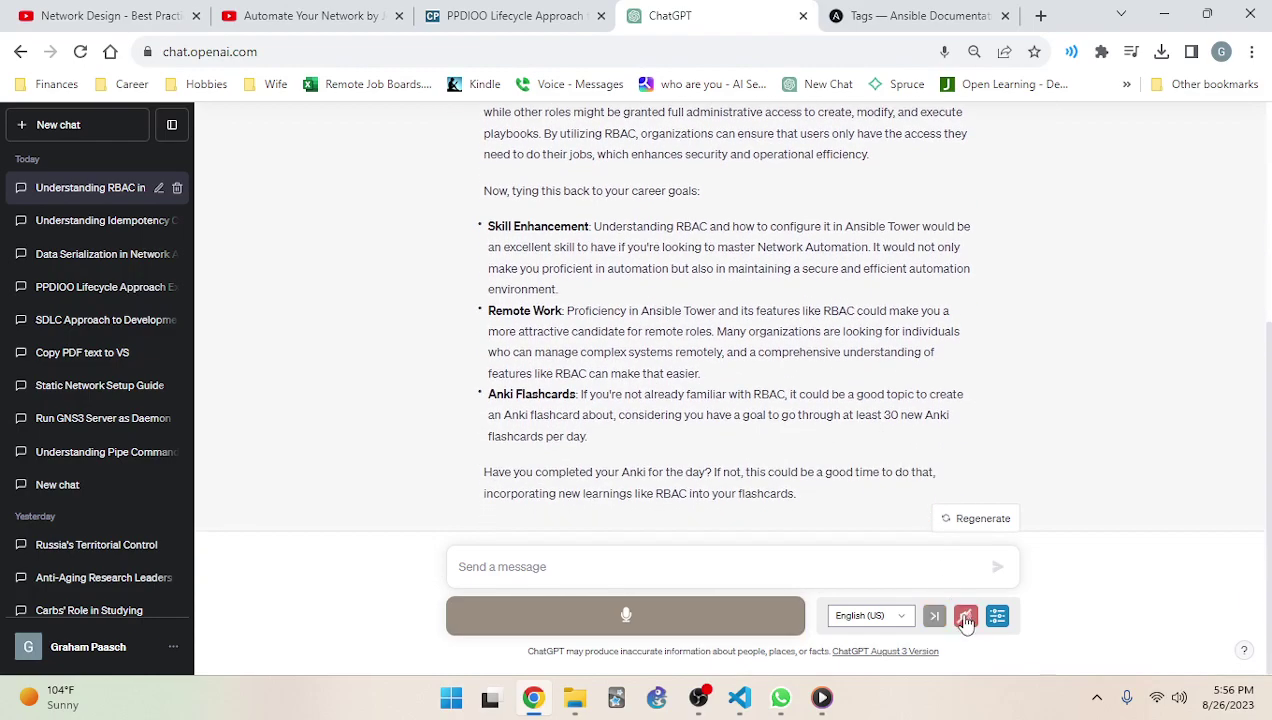
scroll(650, 250, up, 3)
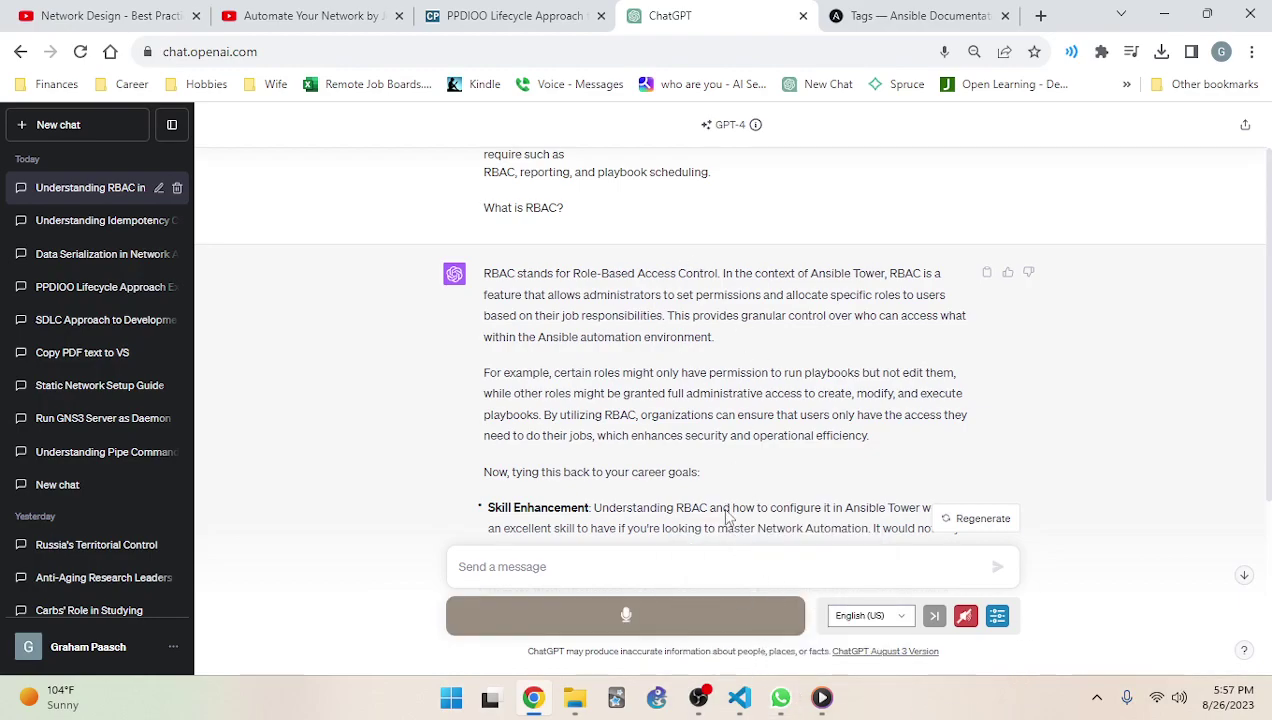
Return to the PDF in Visual Studio Code and copy the AWX project FAQ link under the Ansible Tower section
click(739, 697)
scroll(465, 303, down, 2)
triple_click(465, 303)
click(689, 285)
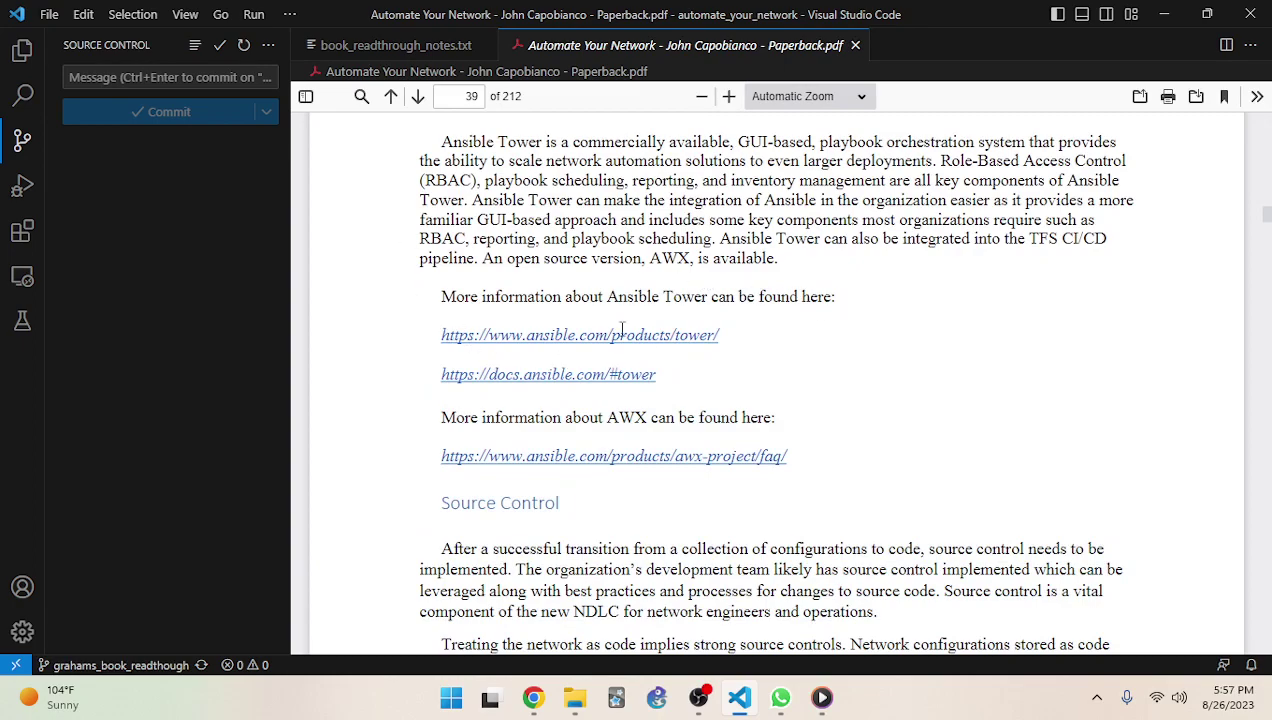
drag(446, 417, 664, 418)
click(664, 420)
drag(830, 450, 787, 456)
key(ctrl+c)
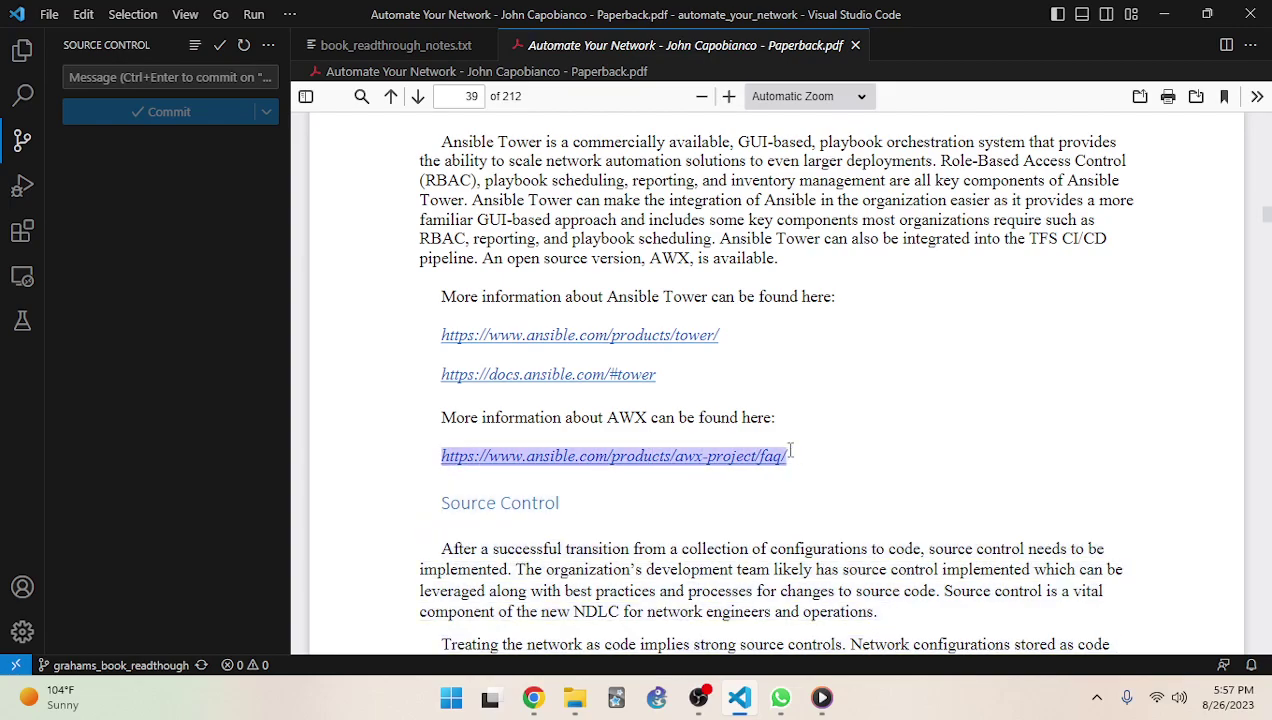
key(alt+Tab)
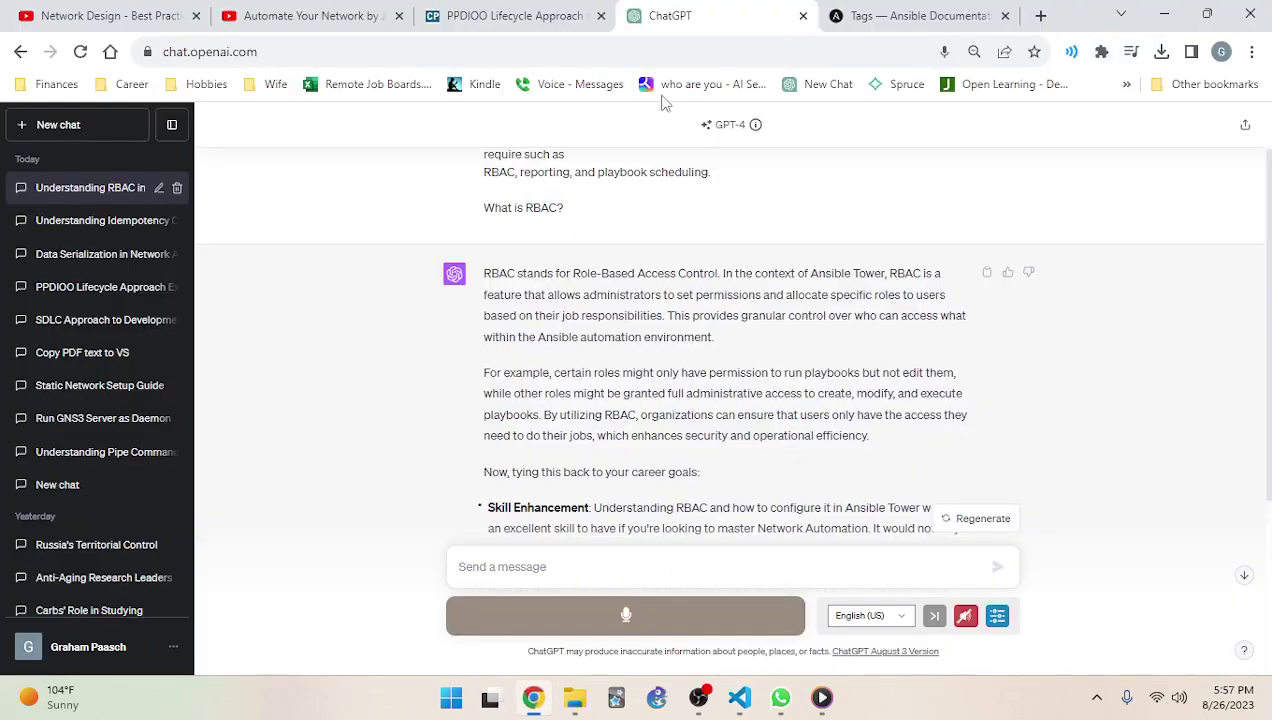
click(1040, 15)
click(897, 58)
key(ctrl+v)
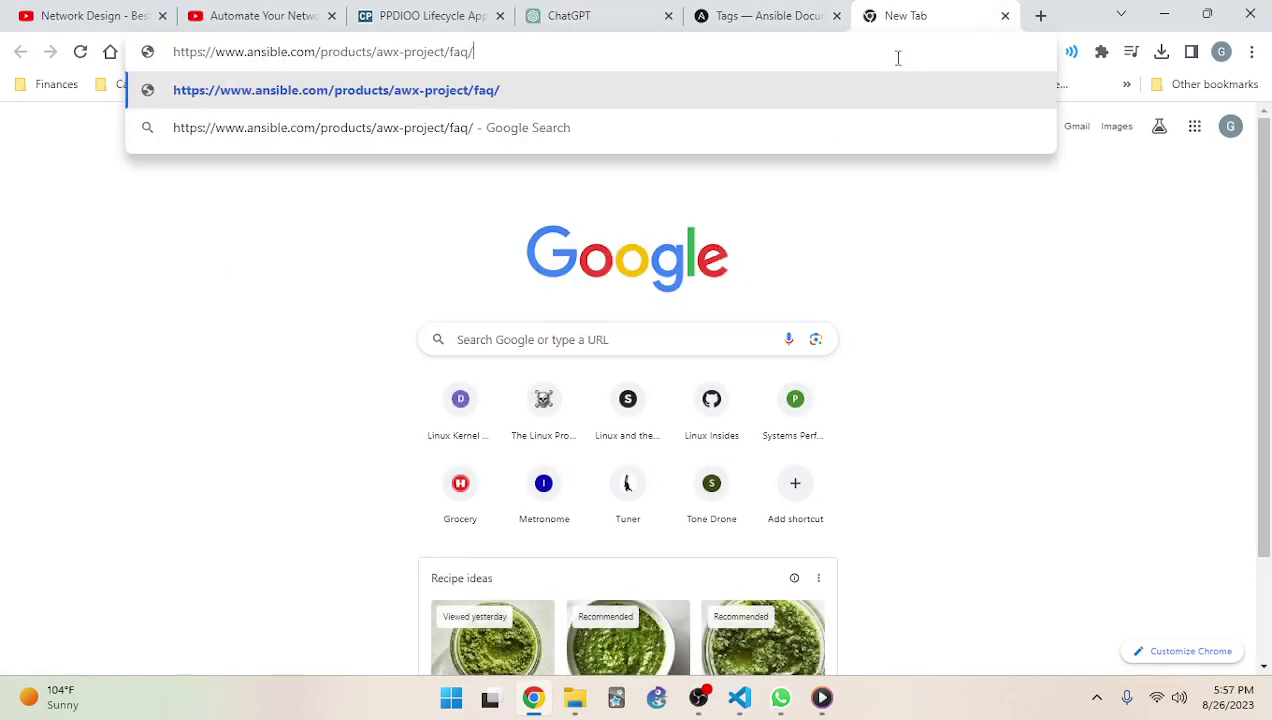
key(Return)
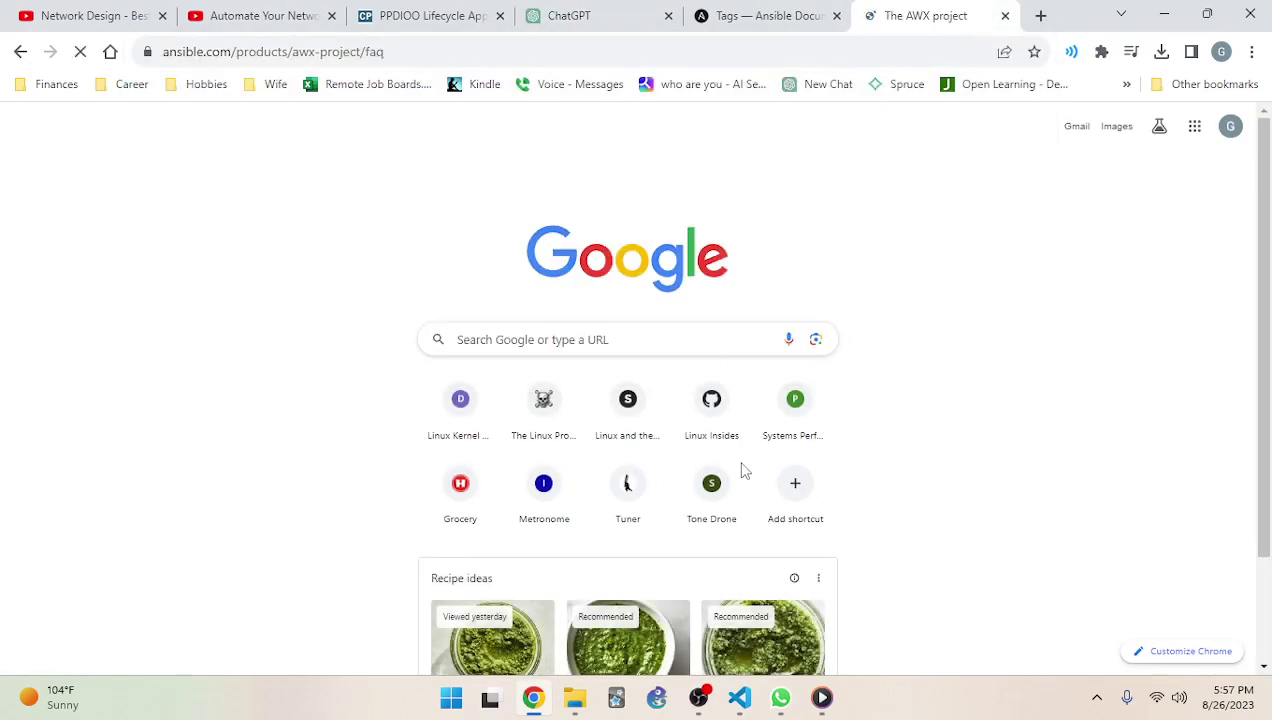
Examine the AWX FAQ for what the project is, how it differs from automation controller, and how to get involved
scroll(342, 294, down, 3)
scroll(342, 294, down, 1)
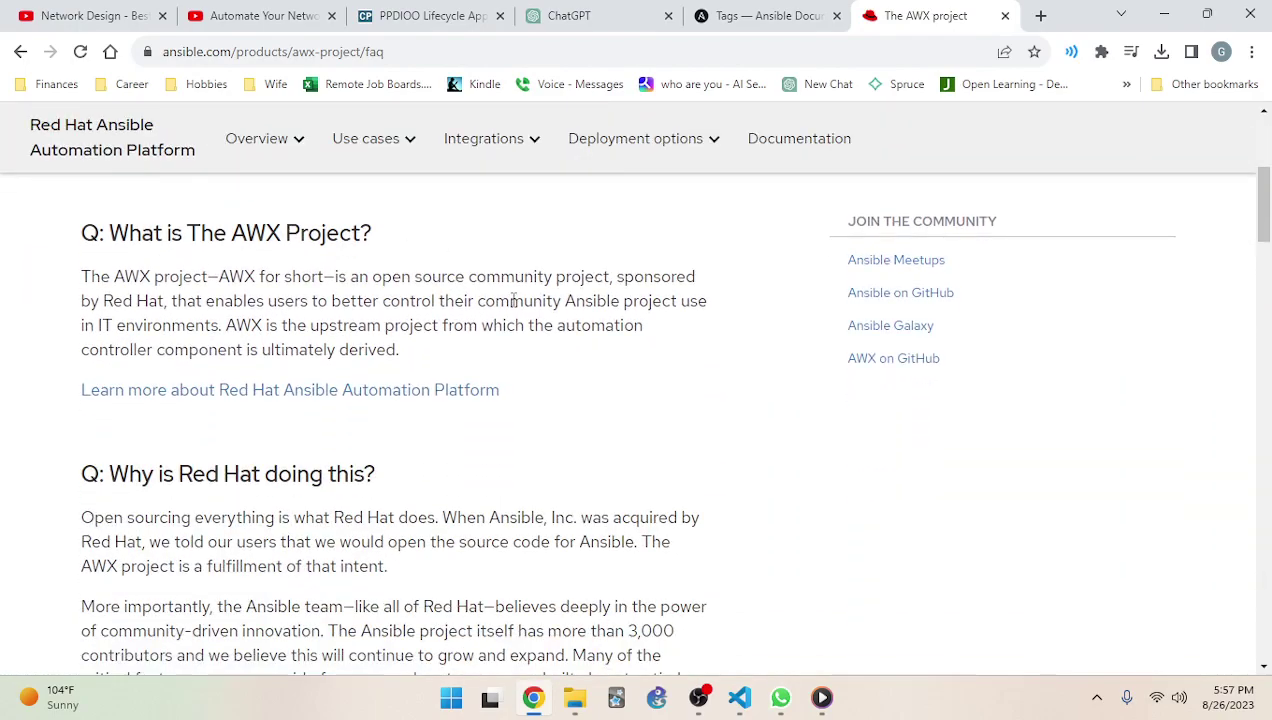
scroll(514, 294, up, 1)
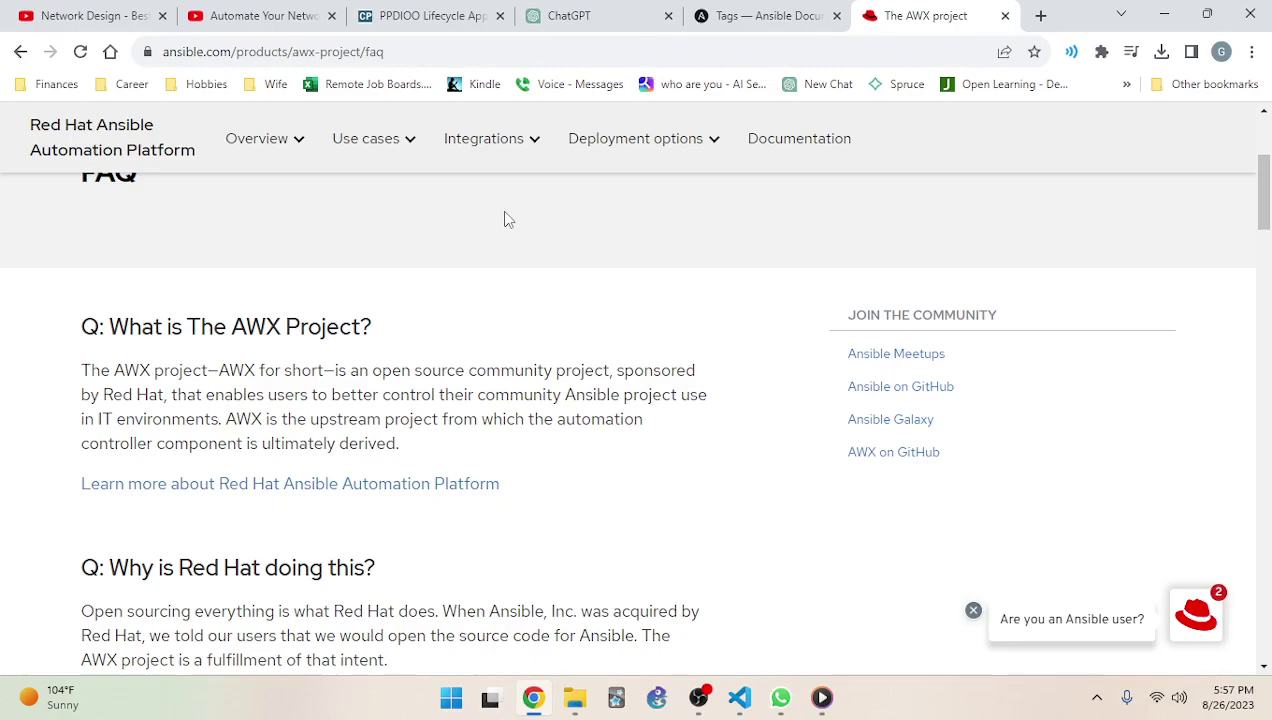
scroll(505, 219, down, 3)
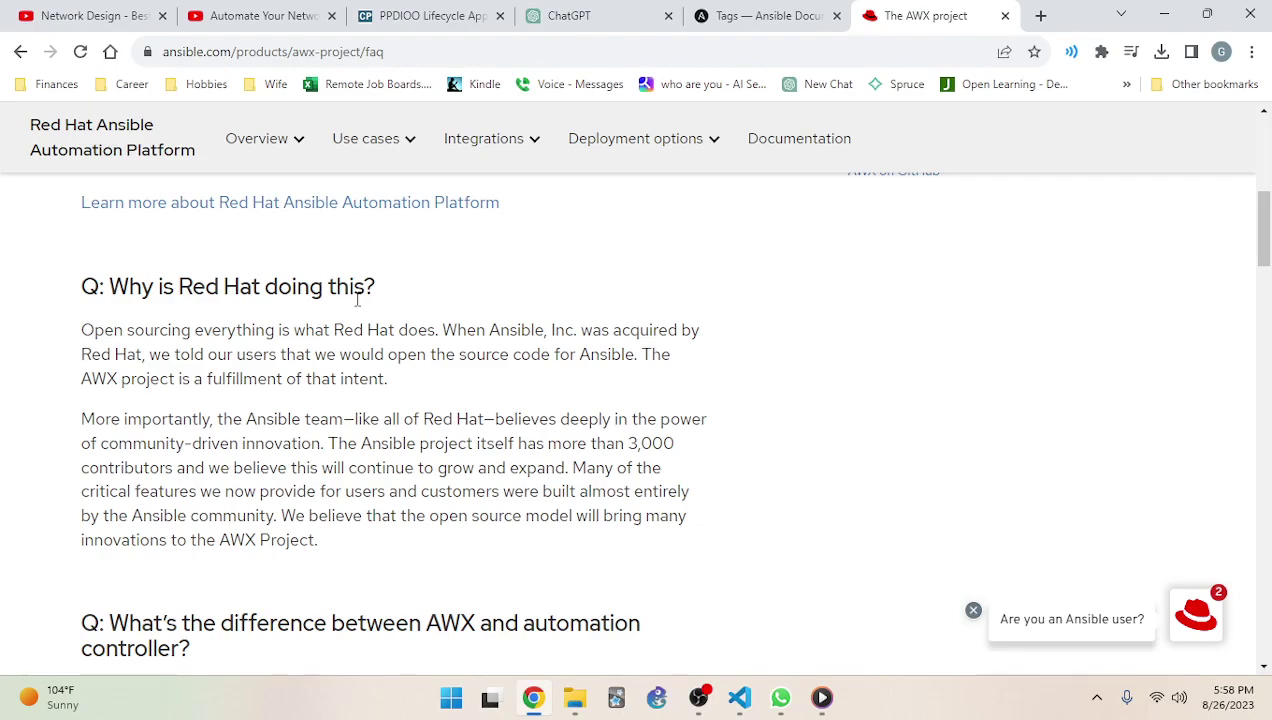
scroll(352, 335, down, 5)
scroll(351, 330, up, 1)
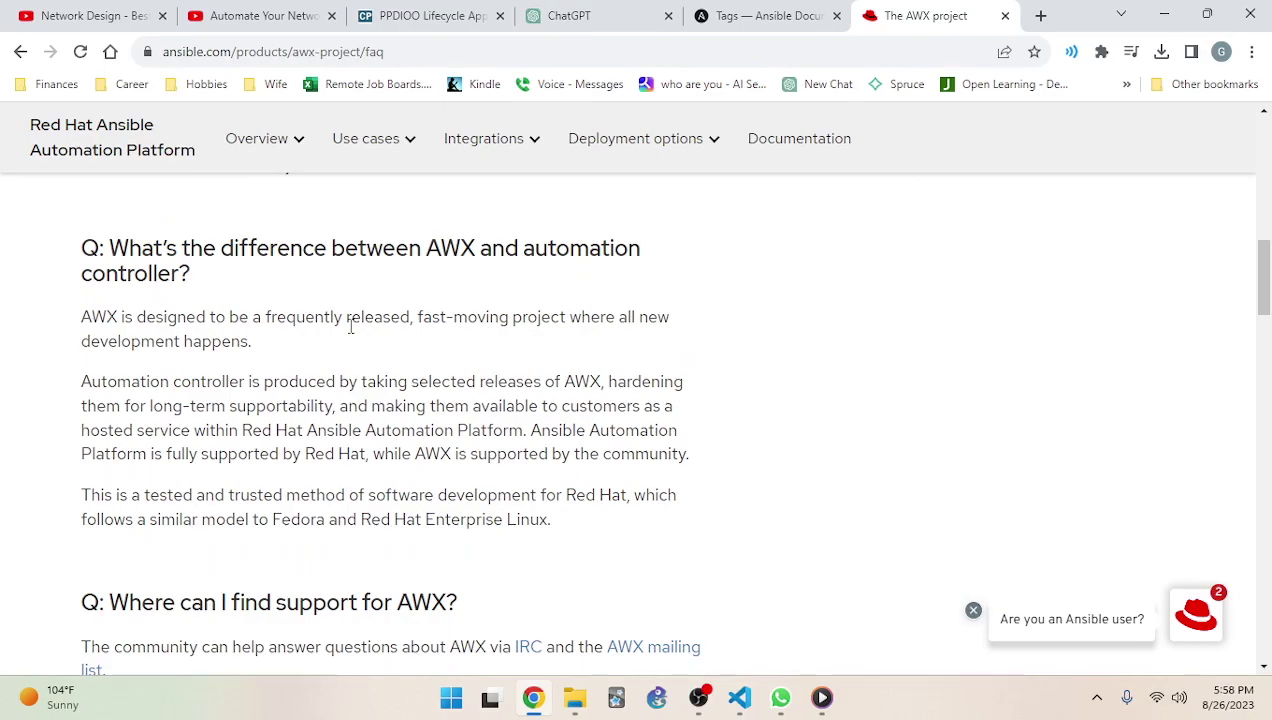
scroll(350, 328, down, 9)
scroll(335, 352, down, 5)
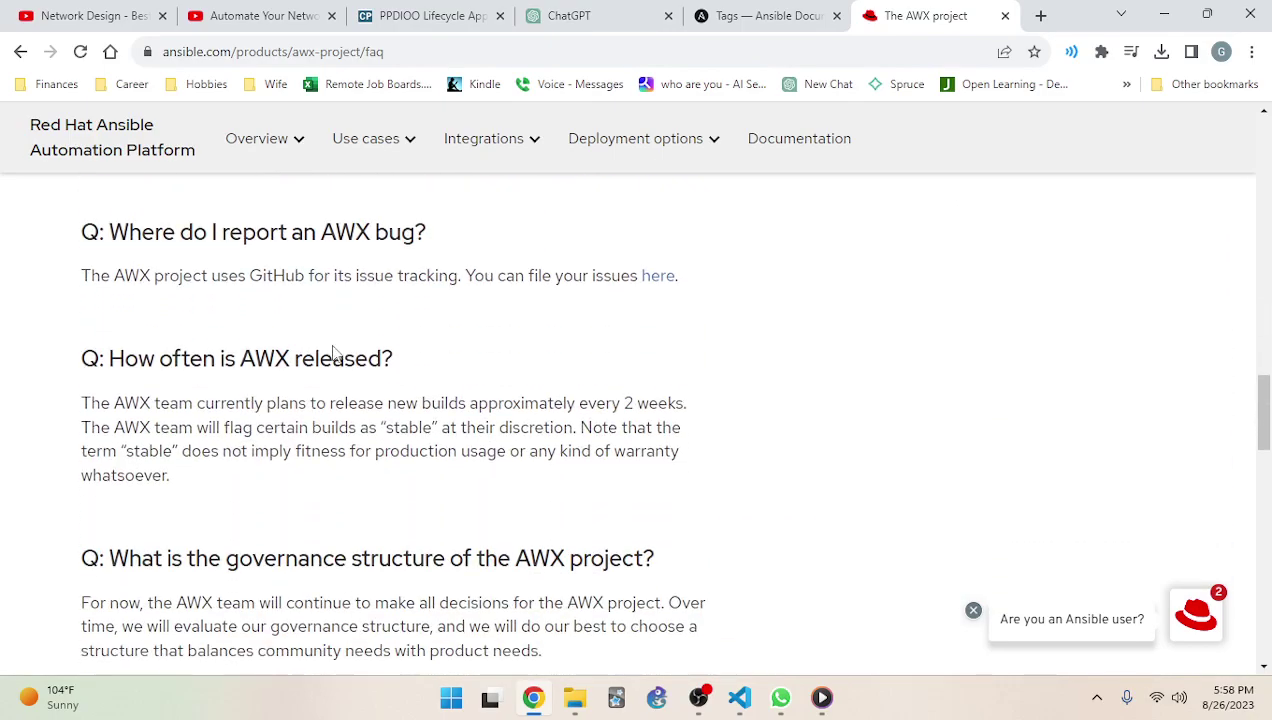
scroll(335, 352, down, 7)
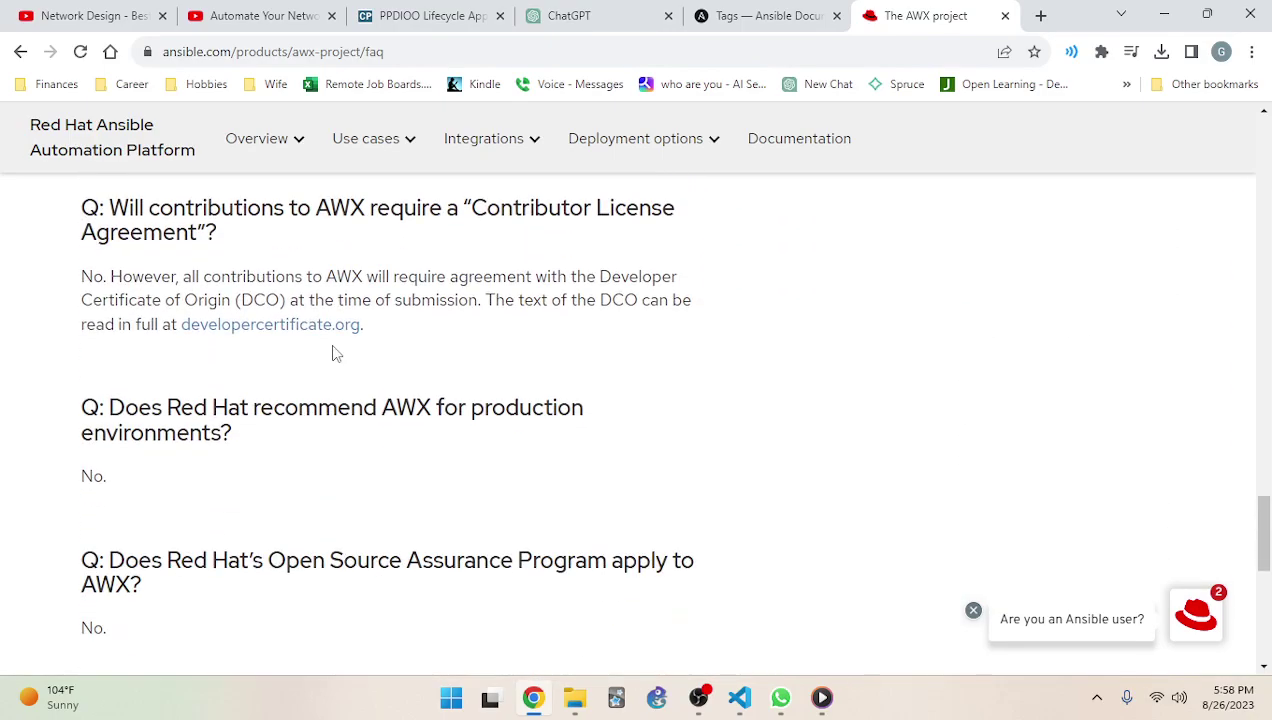
scroll(335, 352, up, 9)
scroll(335, 352, up, 2)
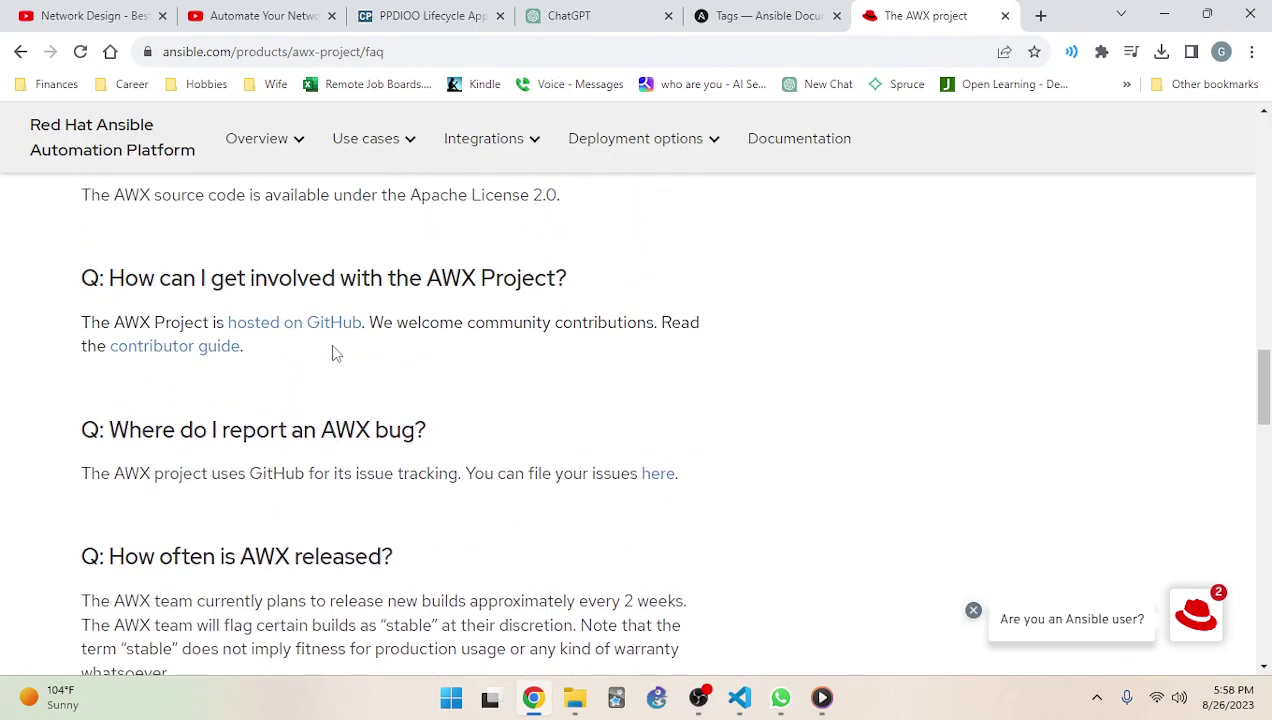
Open the AWX project's GitHub repository from the FAQ in a separate tab and star it
middle_click(256, 325)
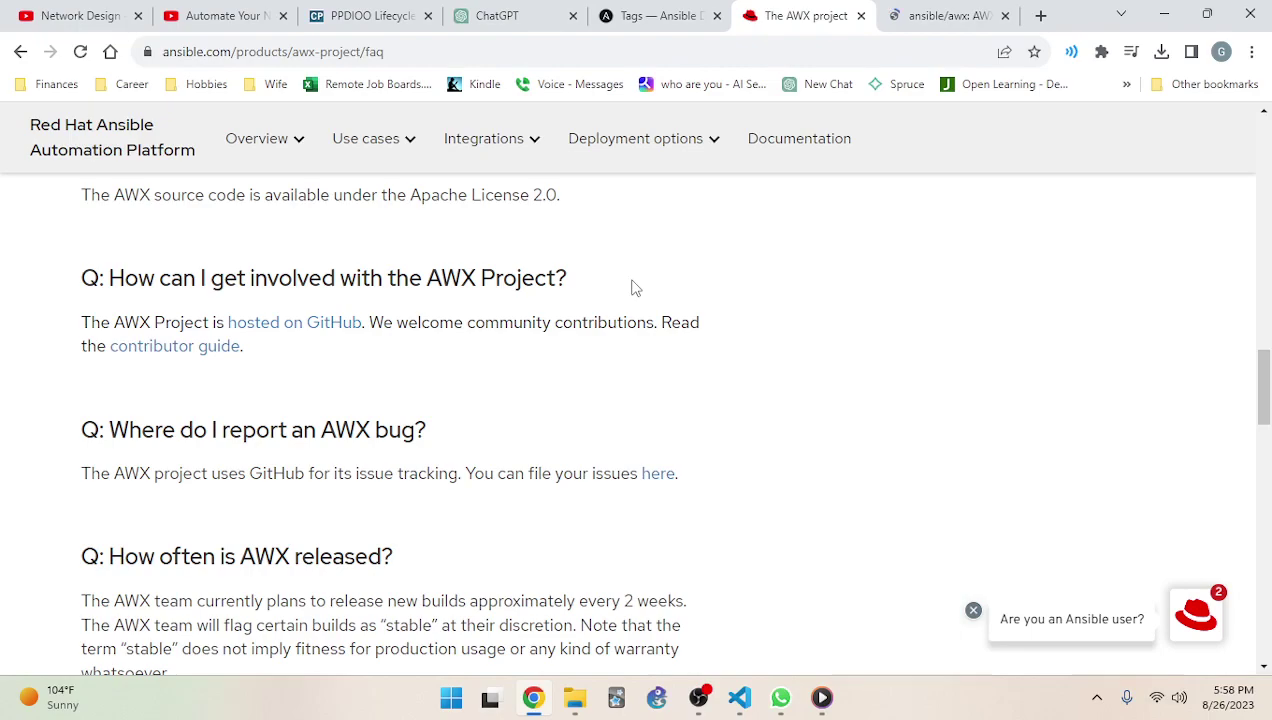
scroll(631, 288, up, 4)
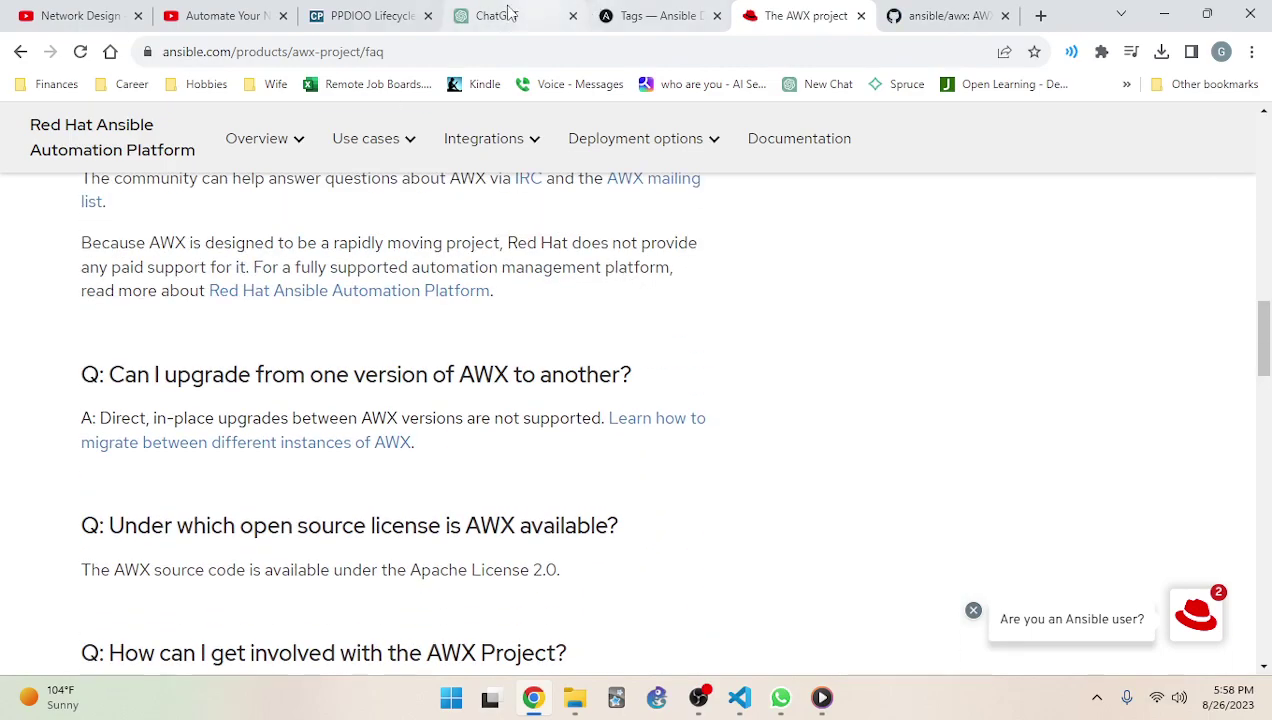
scroll(435, 352, up, 1)
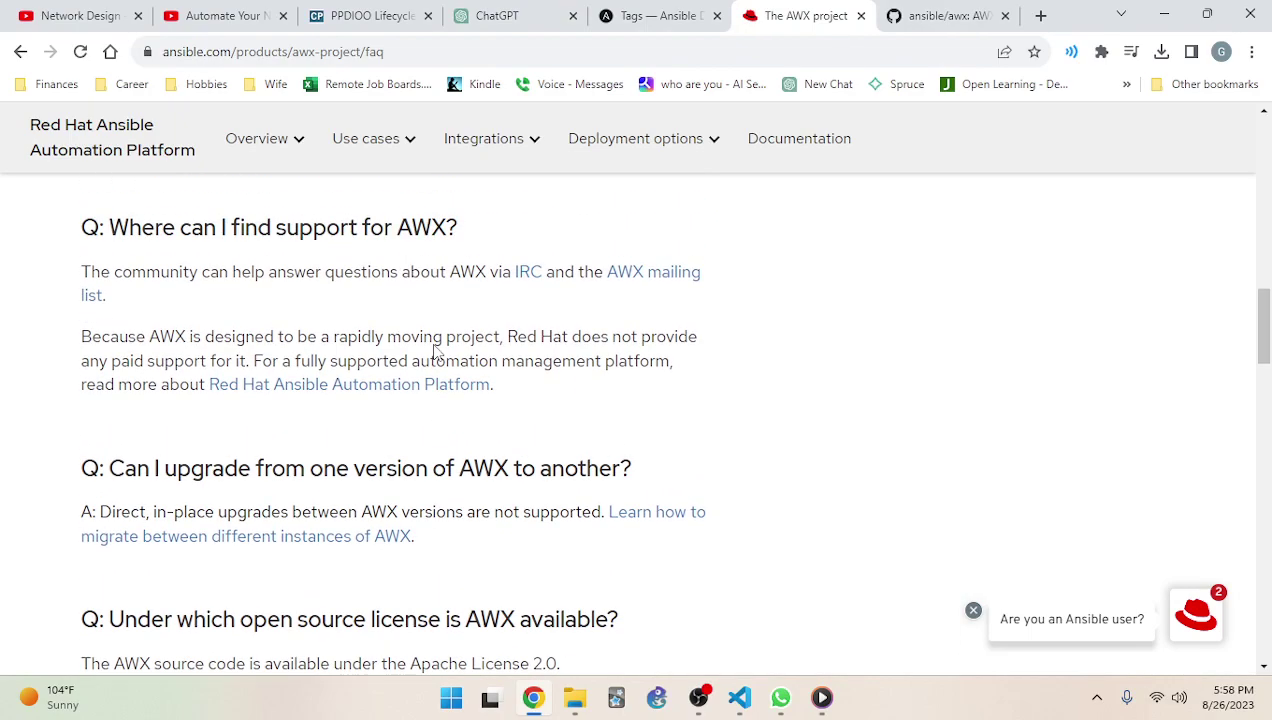
scroll(435, 344, down, 3)
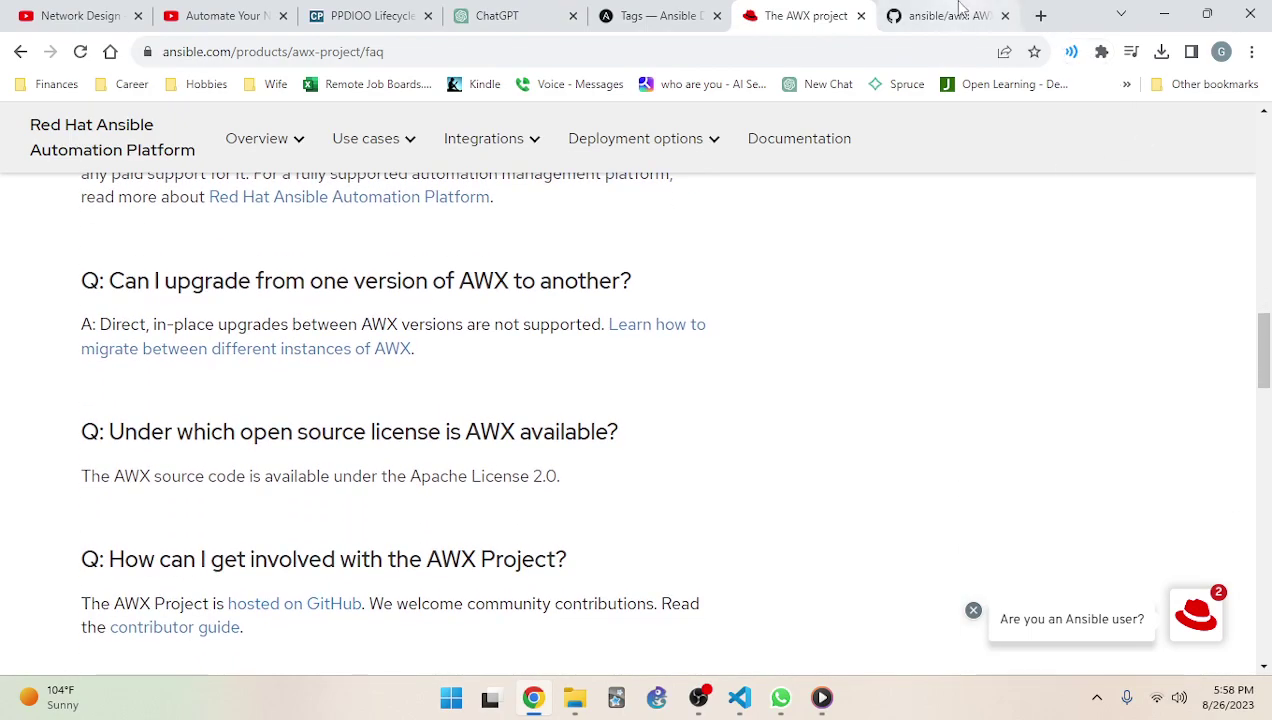
click(940, 15)
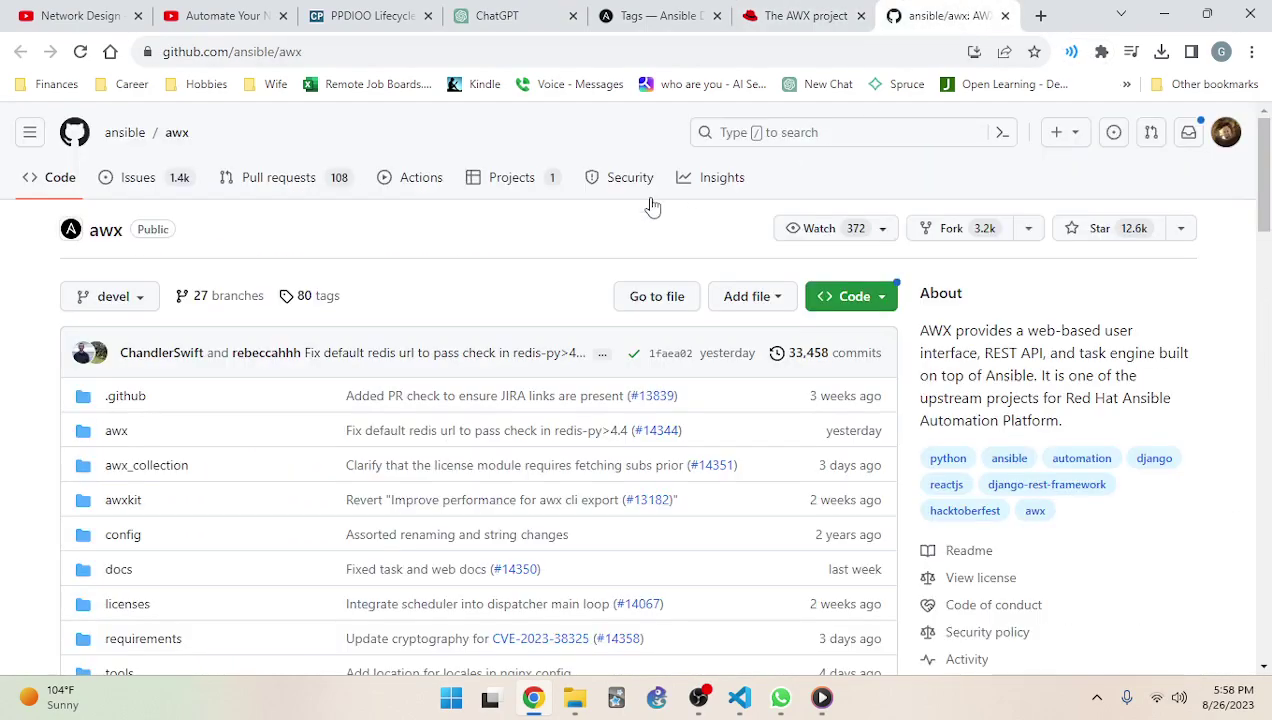
click(1087, 231)
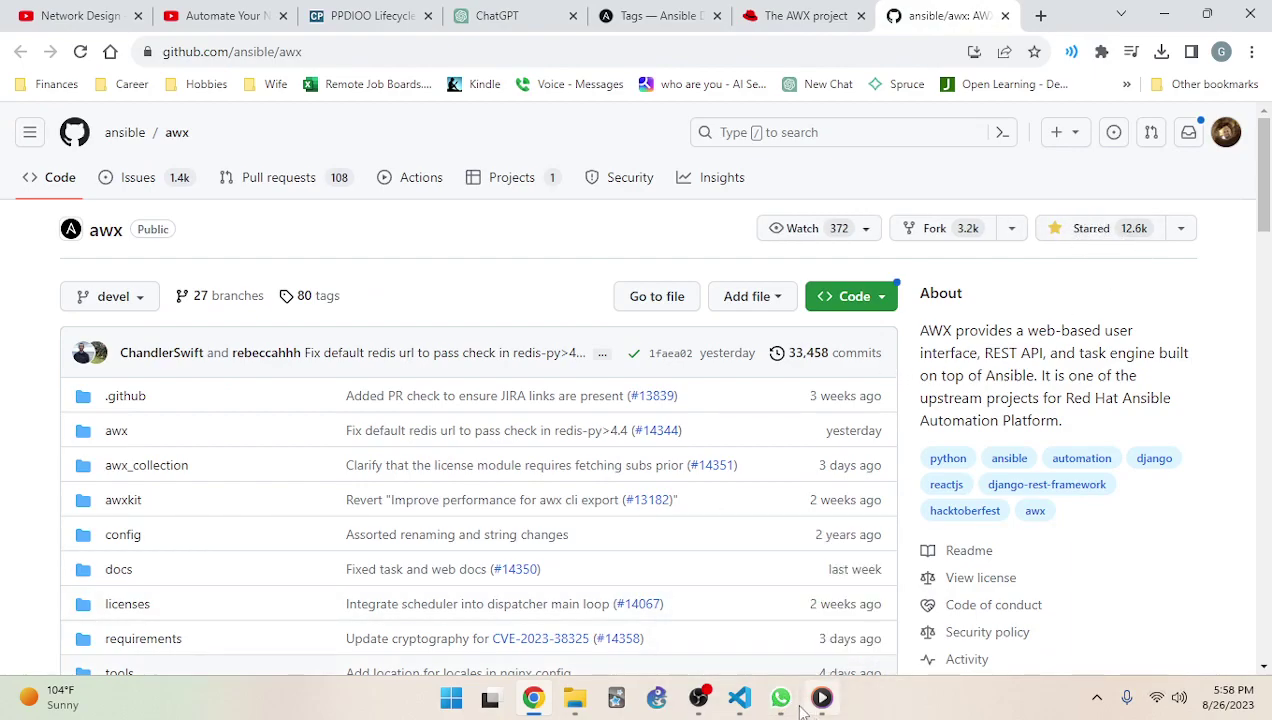
Go back to the PDF in Visual Studio Code and copy the Jinja GitHub link from the Jinja2 section
mouse_move(781, 698)
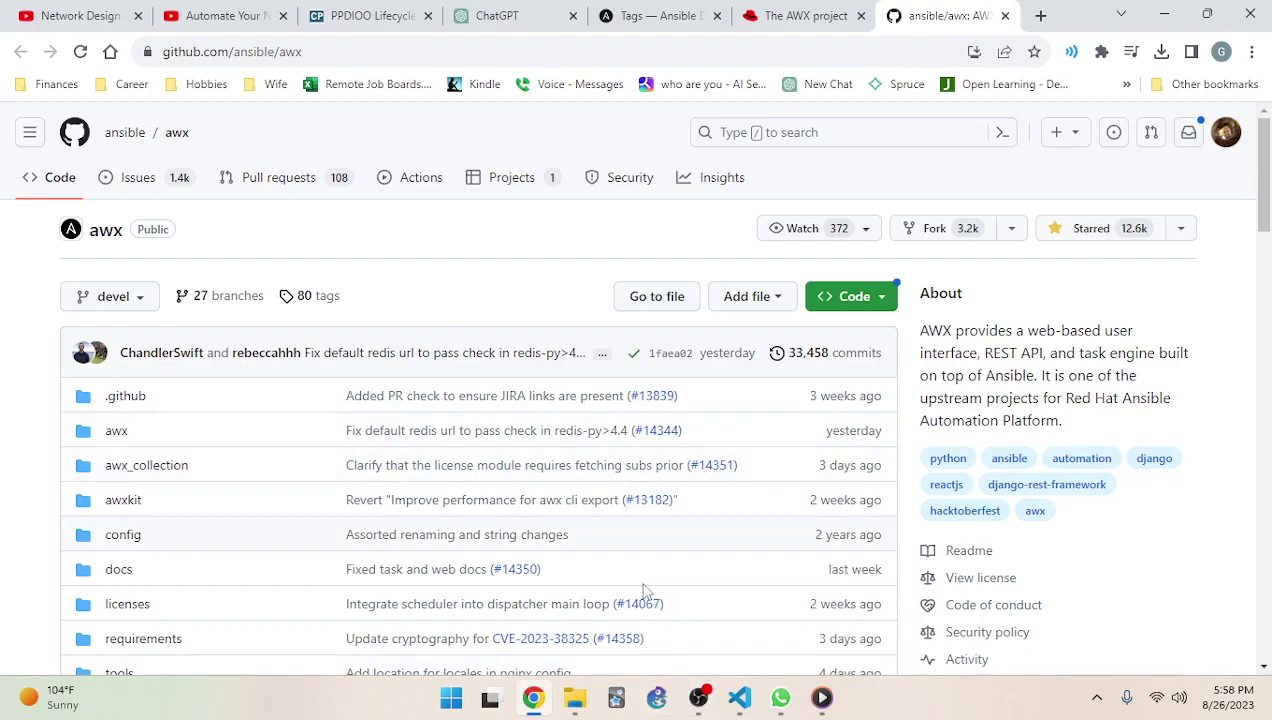
click(739, 697)
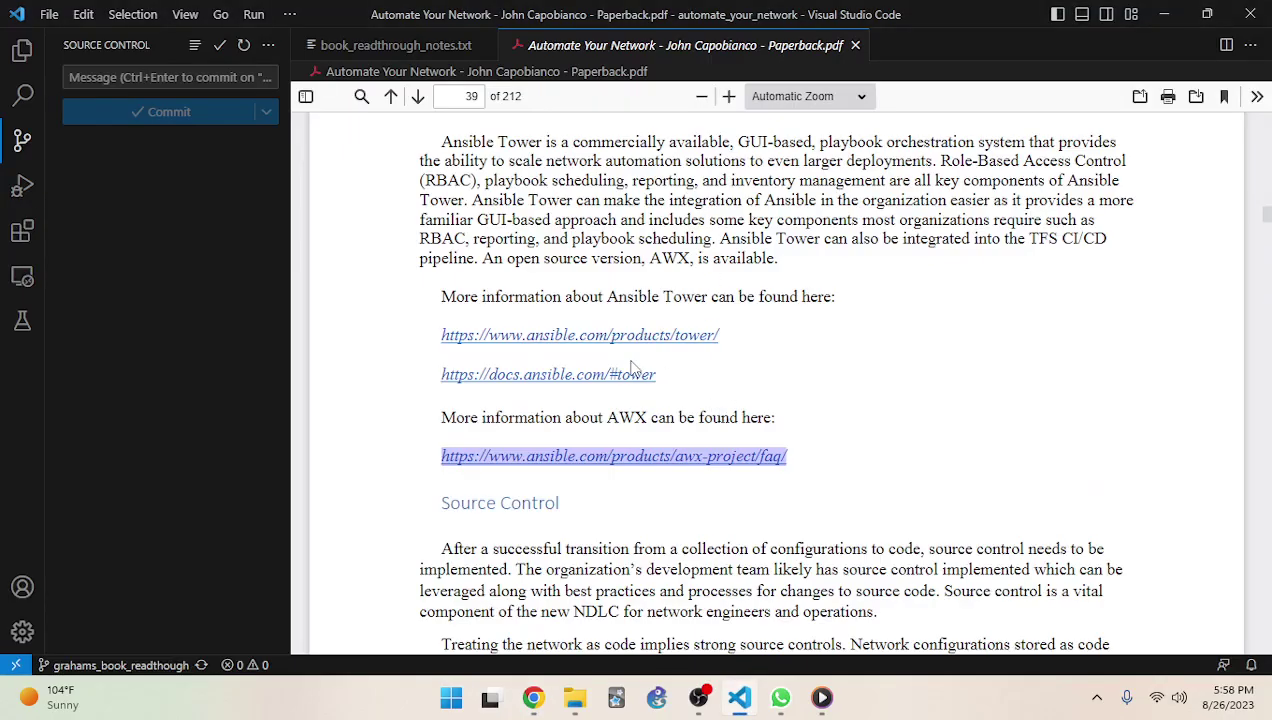
scroll(650, 372, up, 5)
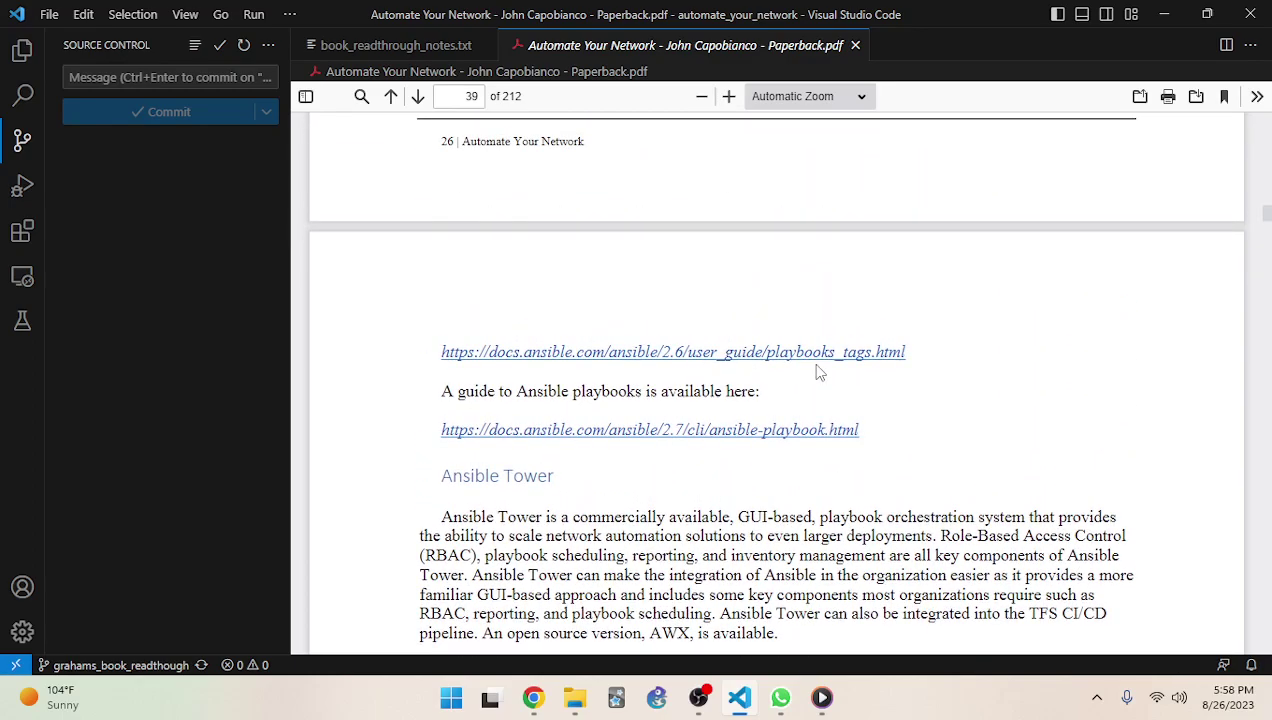
scroll(816, 372, up, 5)
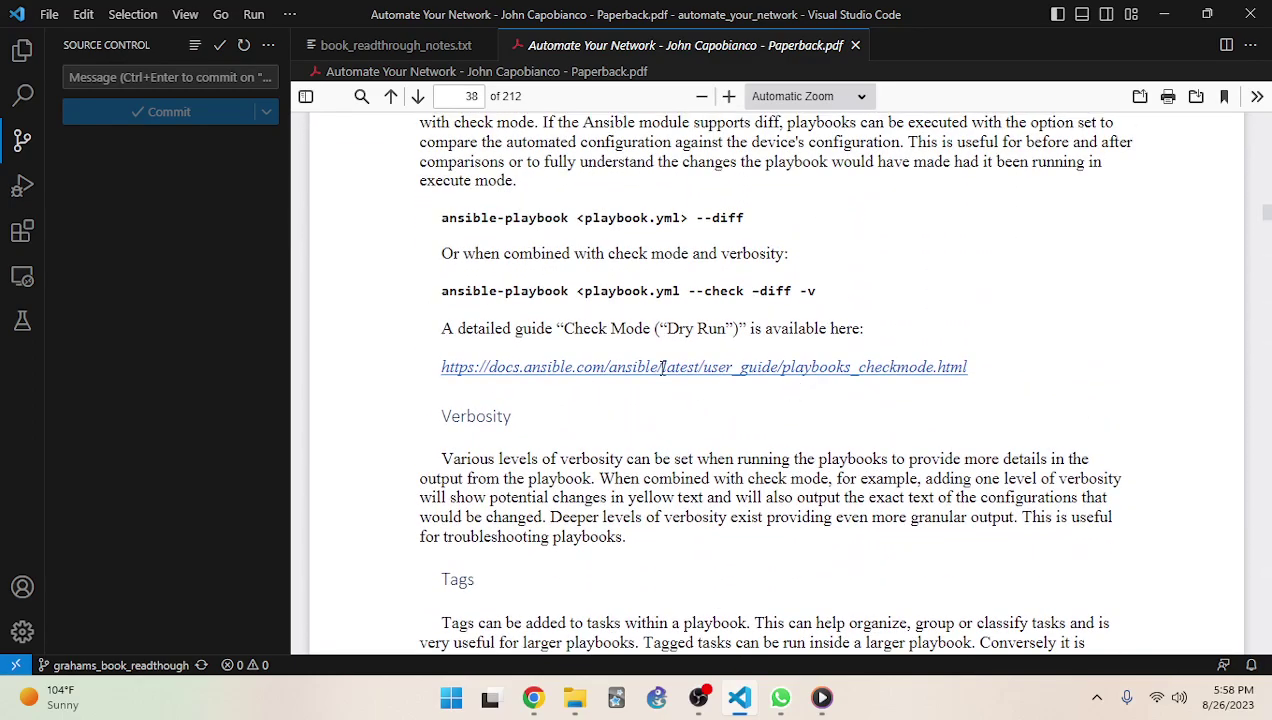
scroll(662, 368, up, 9)
scroll(662, 372, up, 10)
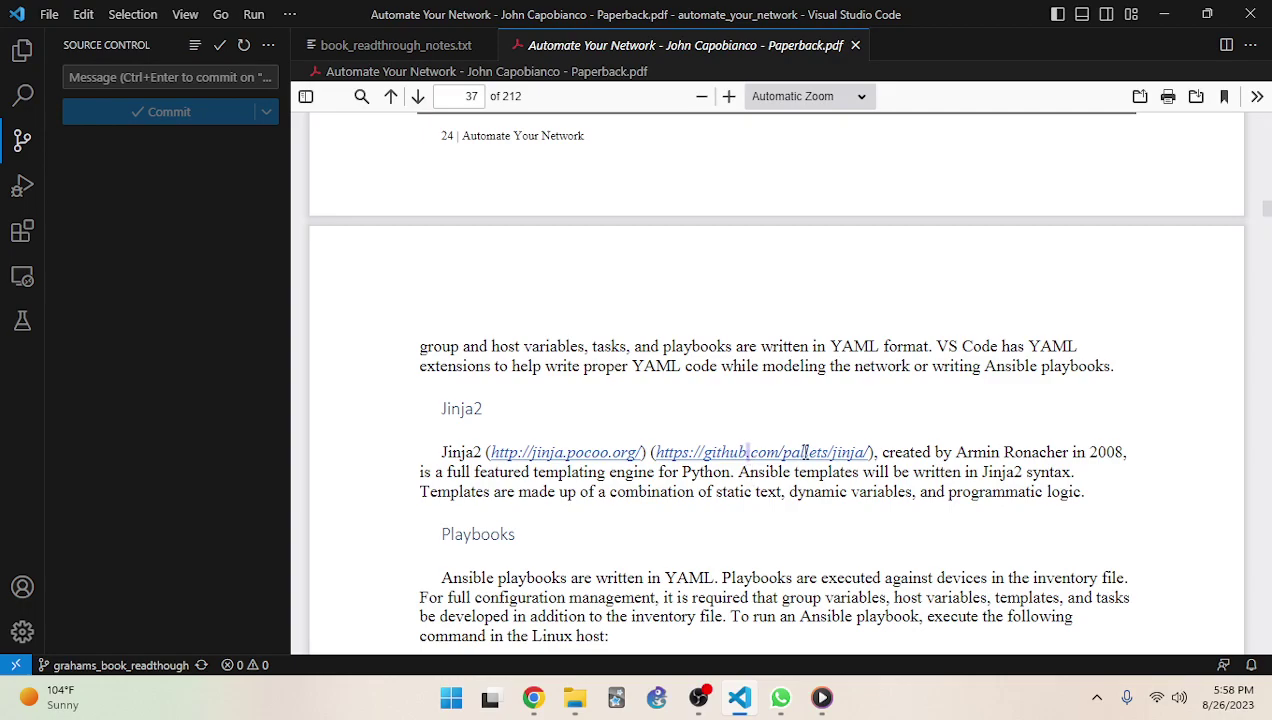
drag(870, 452, 652, 453)
key(ctrl+c)
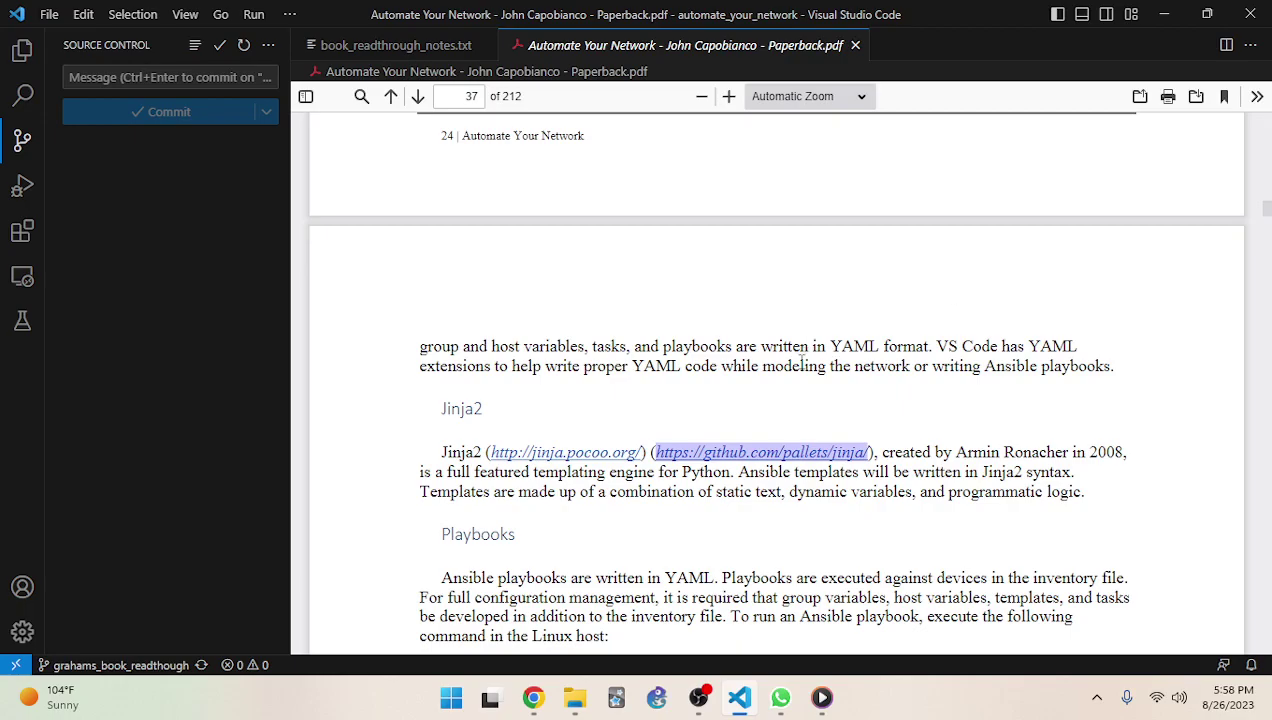
scroll(588, 626, down, 7)
scroll(575, 640, up, 3)
click(533, 697)
click(805, 51)
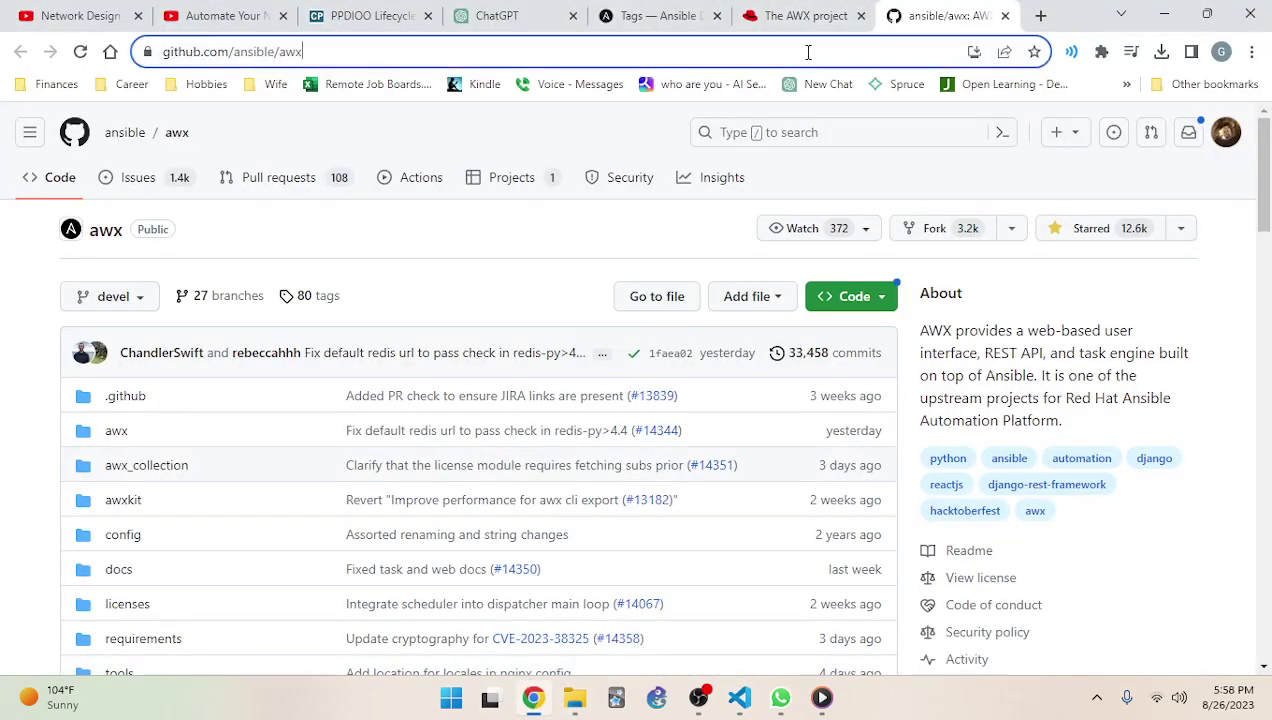
key(ctrl+v)
key(Return)
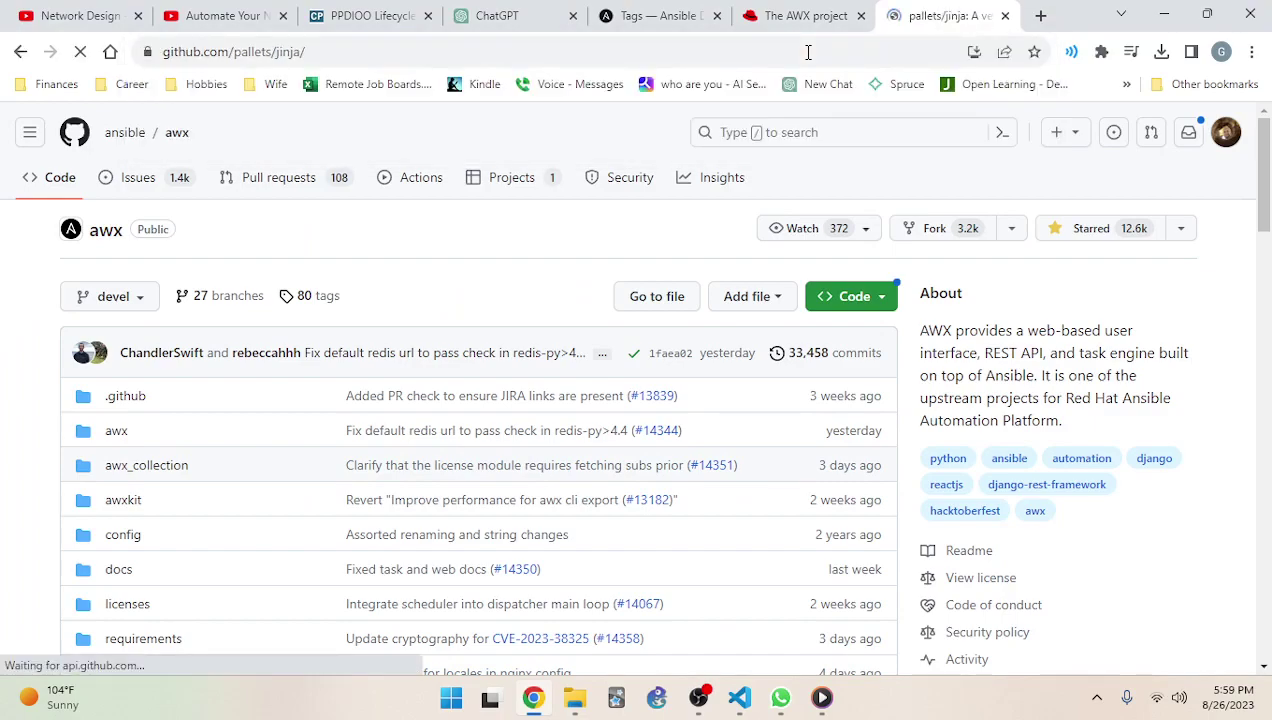
click(1084, 229)
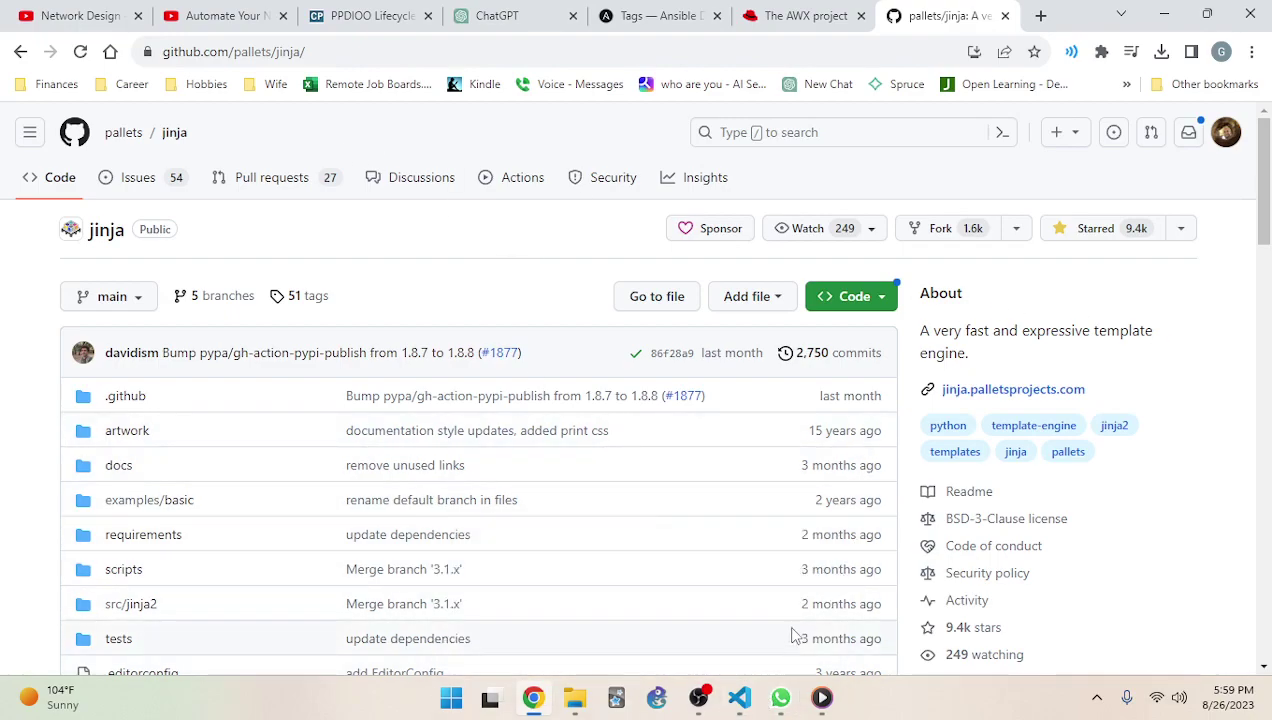
Return to the PDF in Visual Studio Code and copy the YAML GitHub link from the YAML section
click(740, 697)
scroll(889, 352, up, 1)
scroll(889, 352, up, 6)
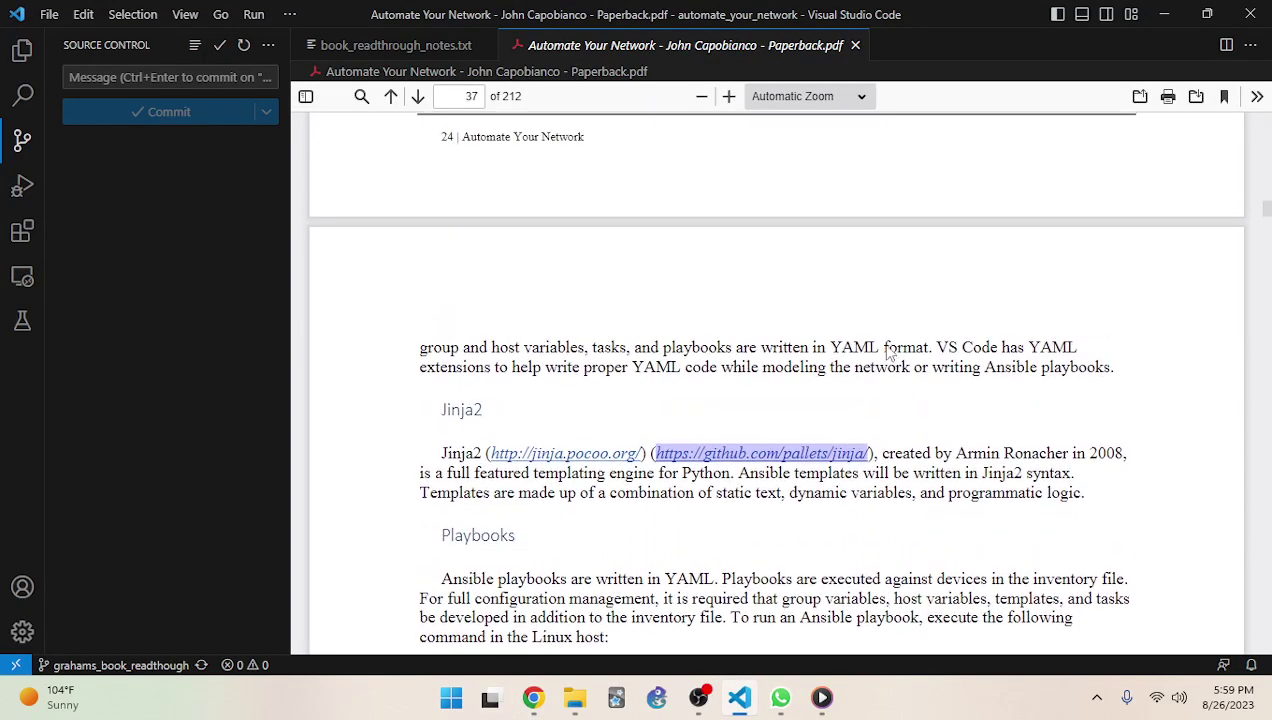
double_click(912, 315)
drag(783, 315, 953, 315)
key(ctrl+c)
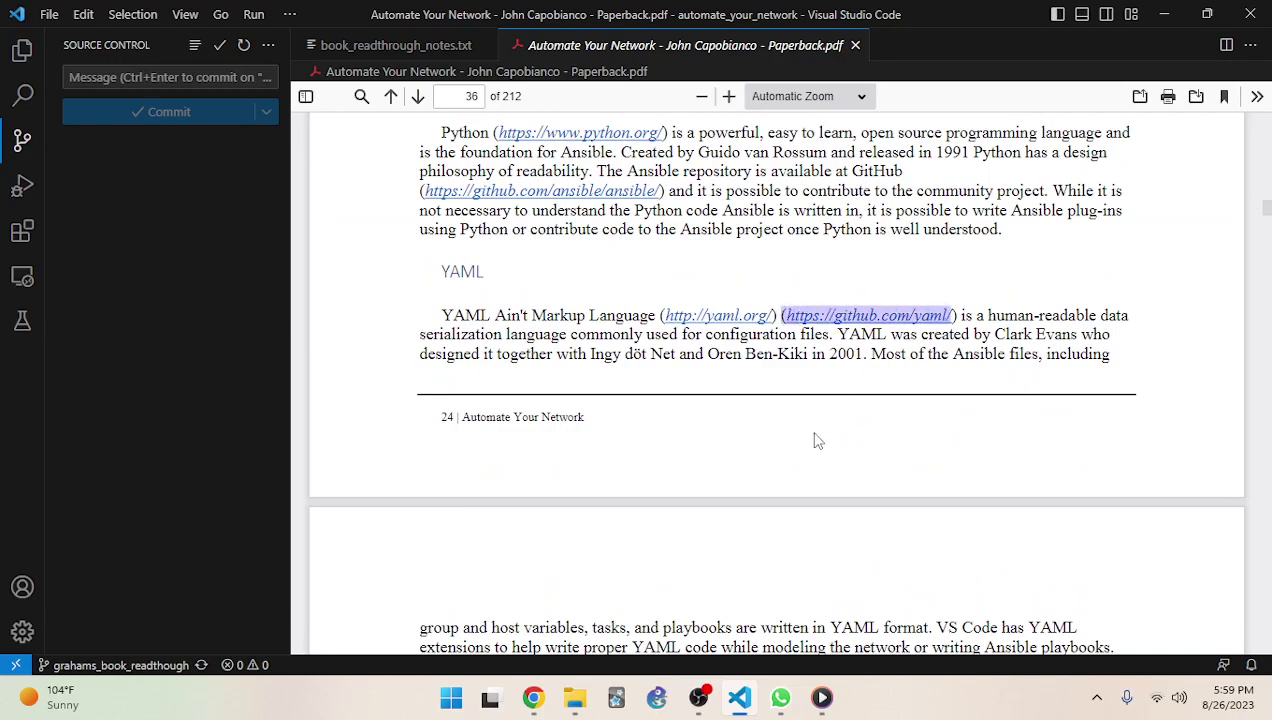
click(533, 700)
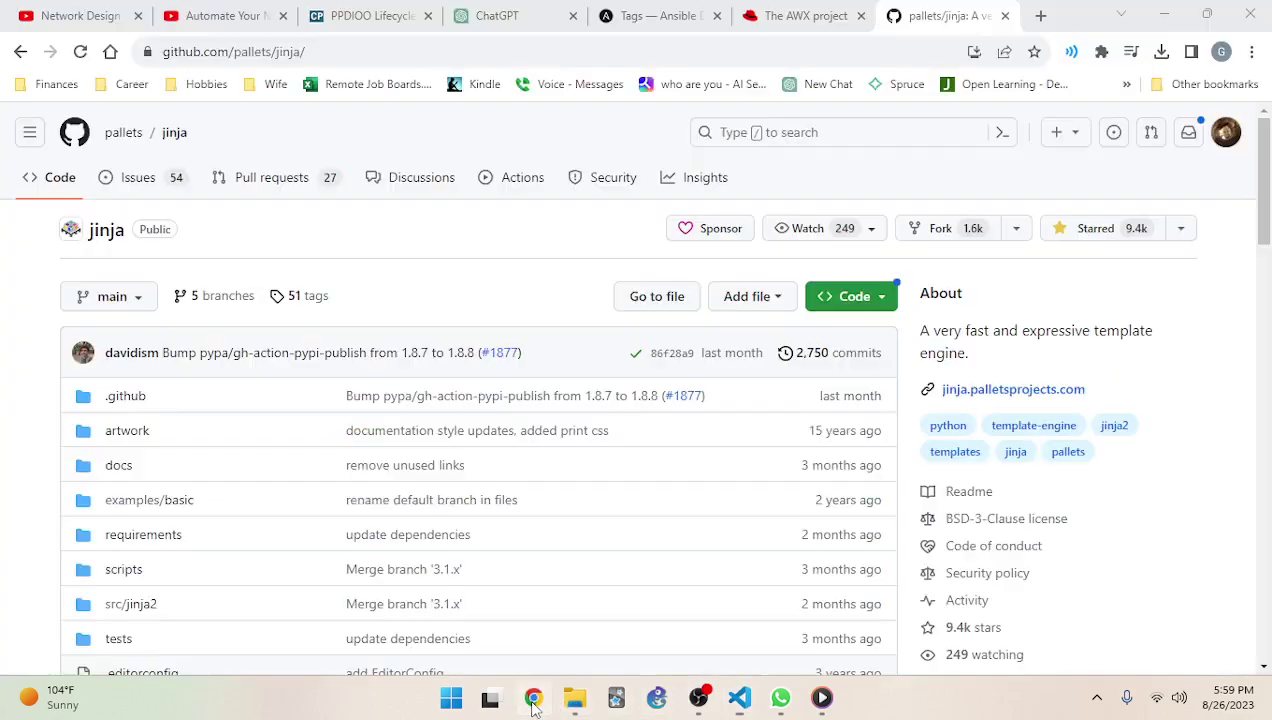
click(662, 52)
key(ctrl+v)
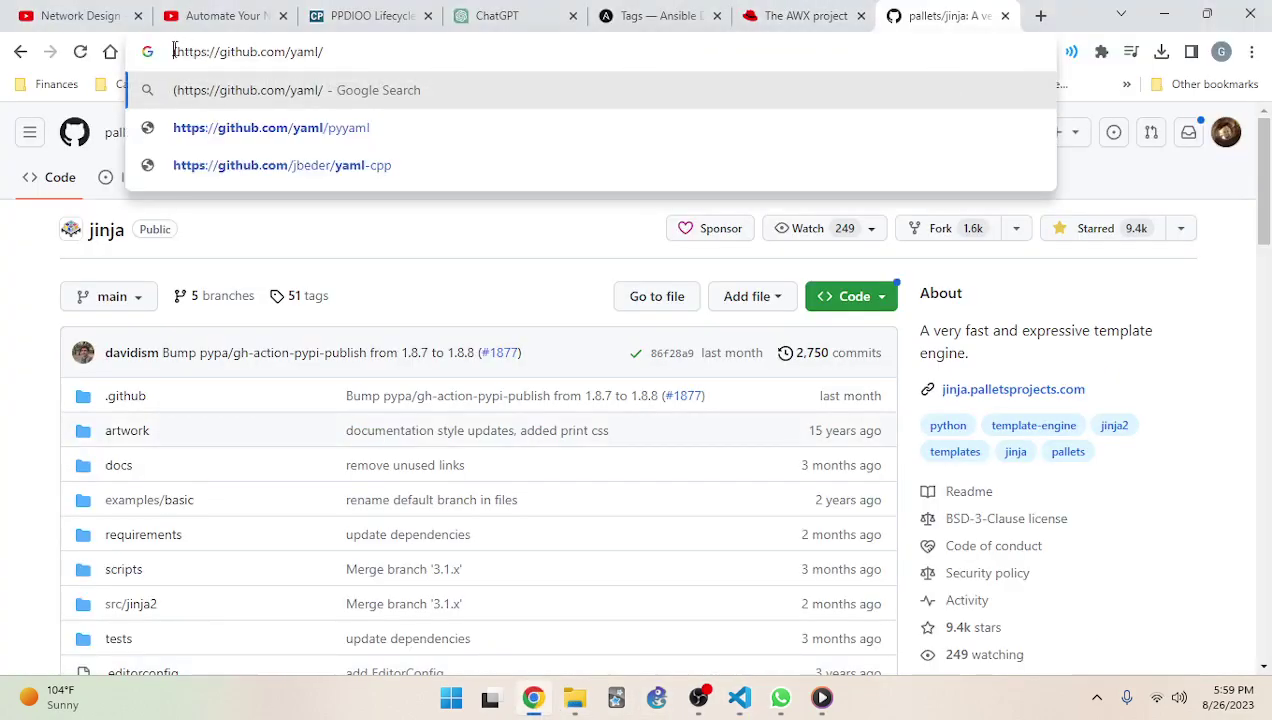
click(179, 51)
key(BackSpace)
key(Return)
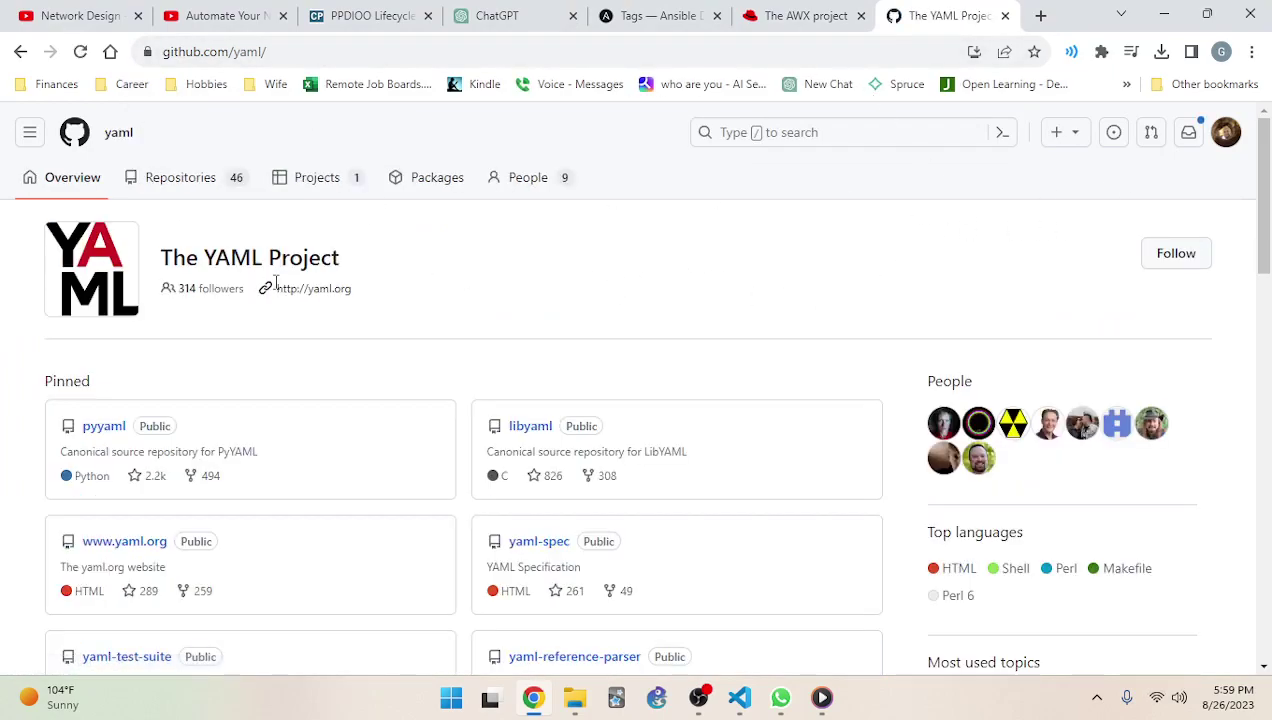
Follow The YAML Project organization on GitHub and look over its repository list
scroll(250, 262, down, 2)
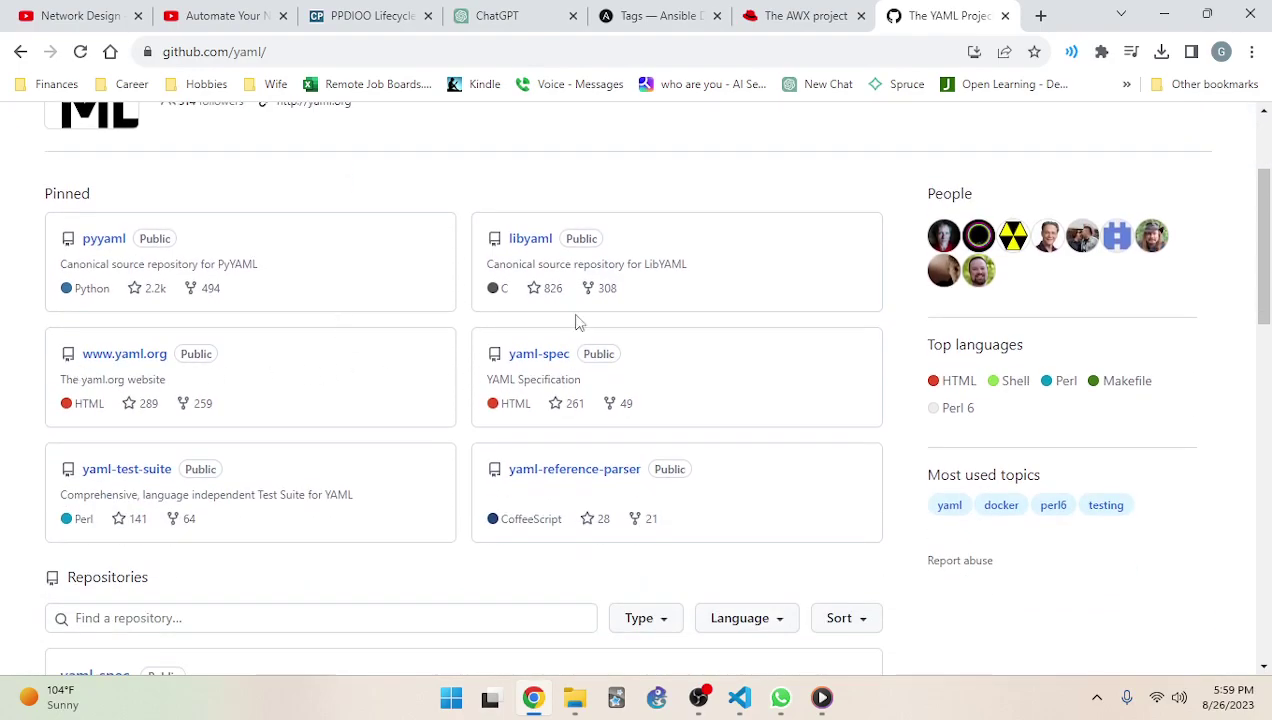
scroll(483, 355, up, 2)
click(1180, 253)
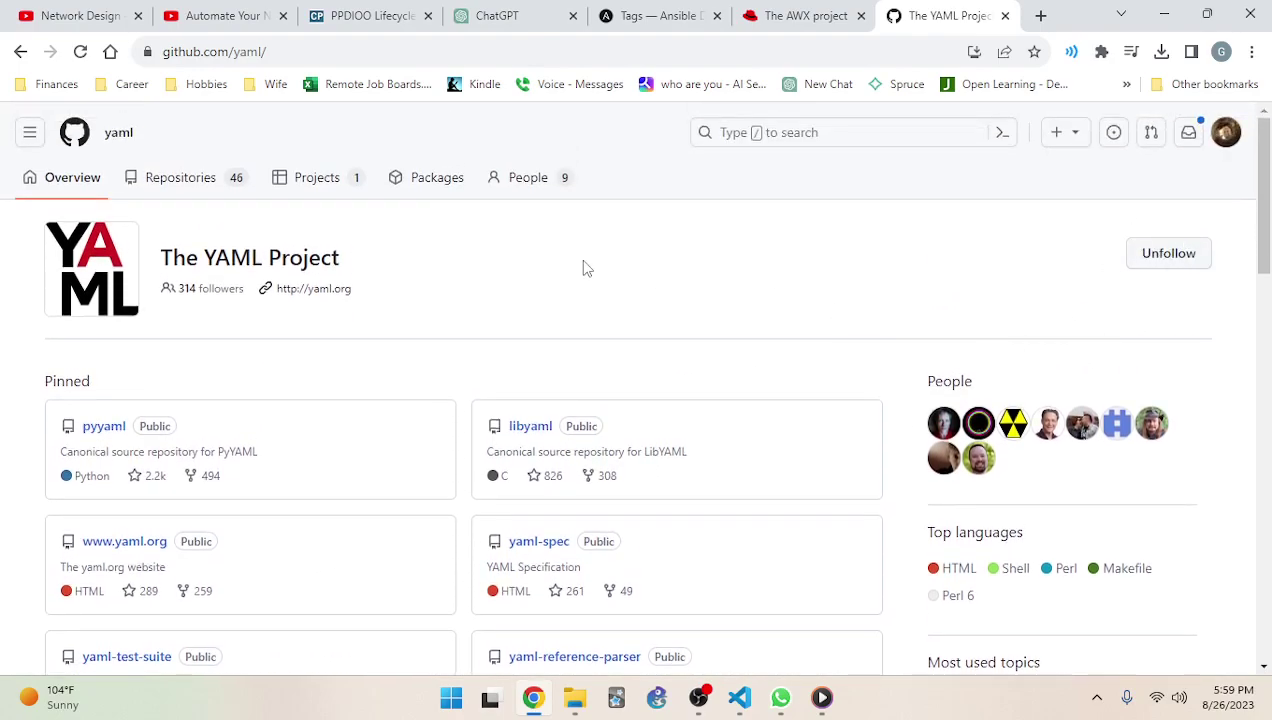
scroll(551, 270, down, 5)
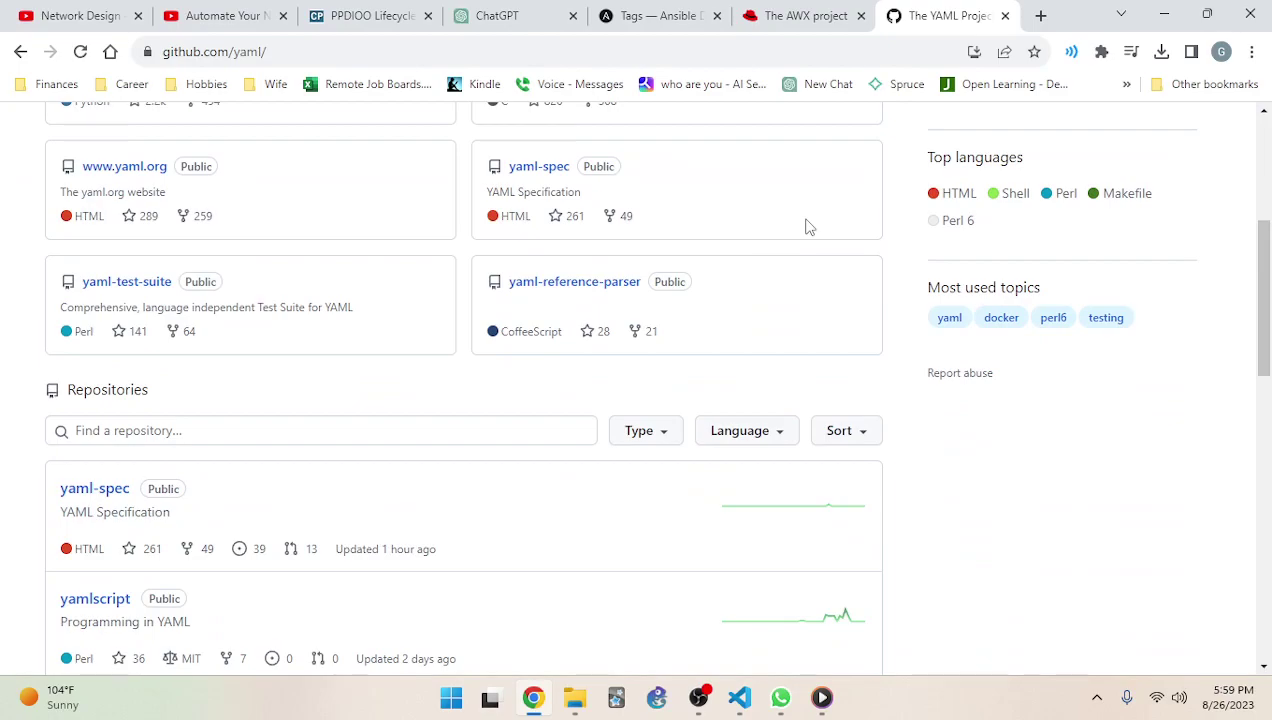
scroll(808, 227, down, 3)
scroll(255, 284, up, 2)
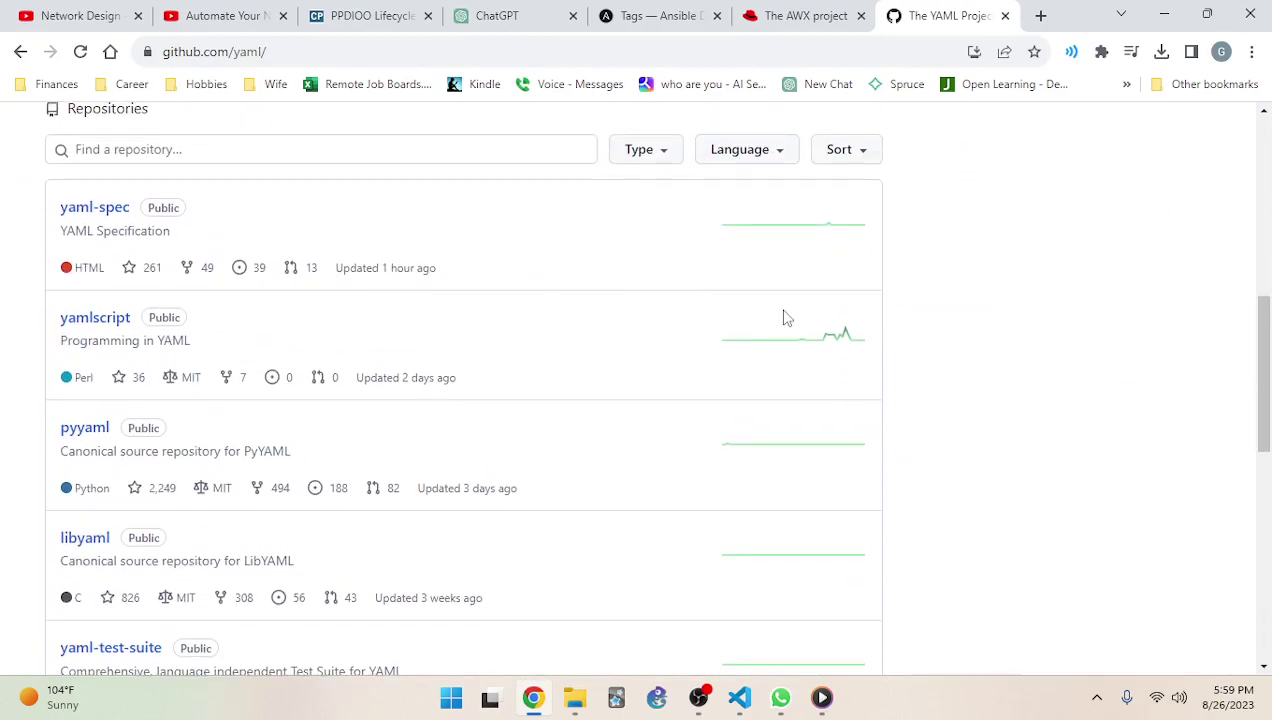
Return to the PDF in Visual Studio Code and copy the Ansible GitHub link from the Python section
click(739, 697)
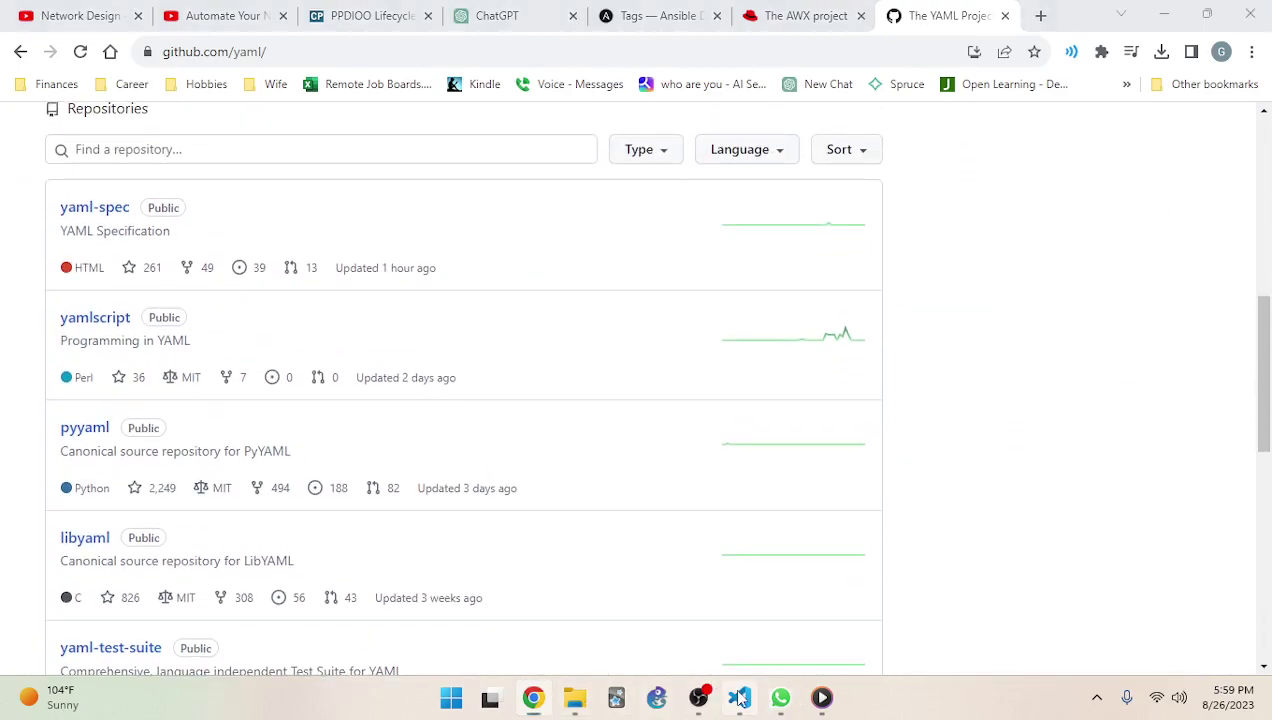
scroll(703, 229, up, 3)
click(547, 378)
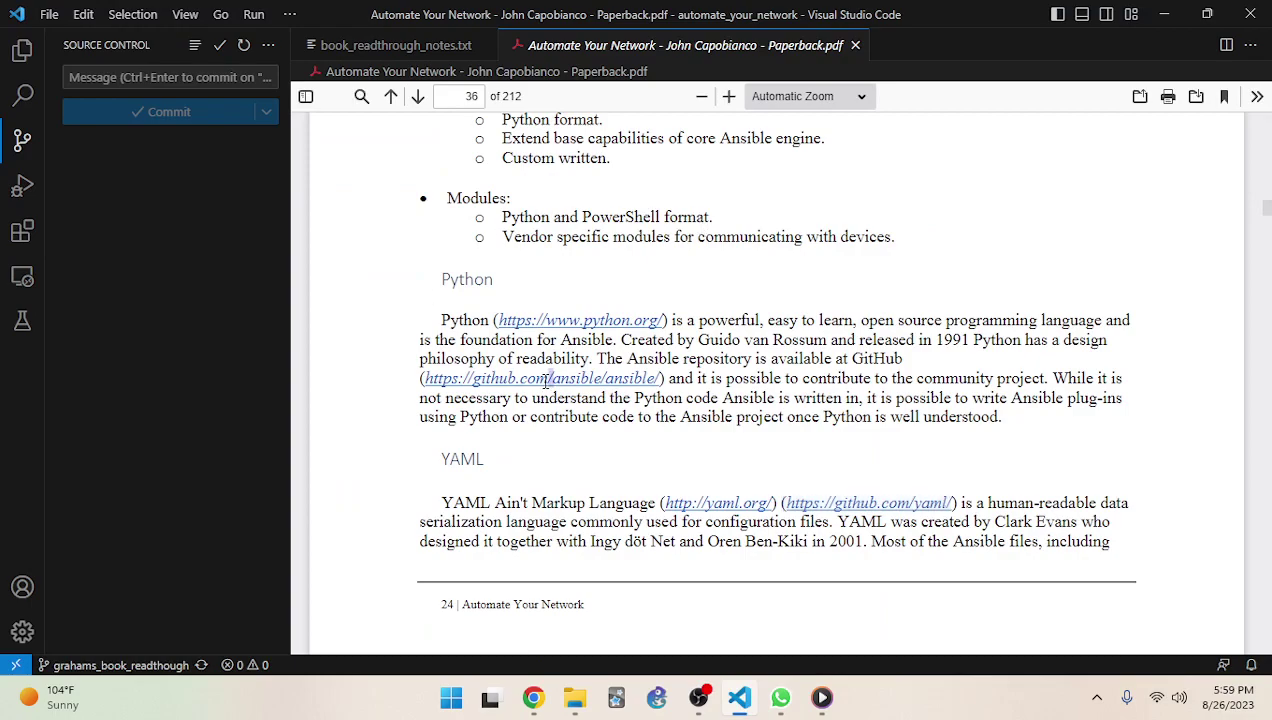
drag(659, 378, 426, 378)
key(ctrl+c)
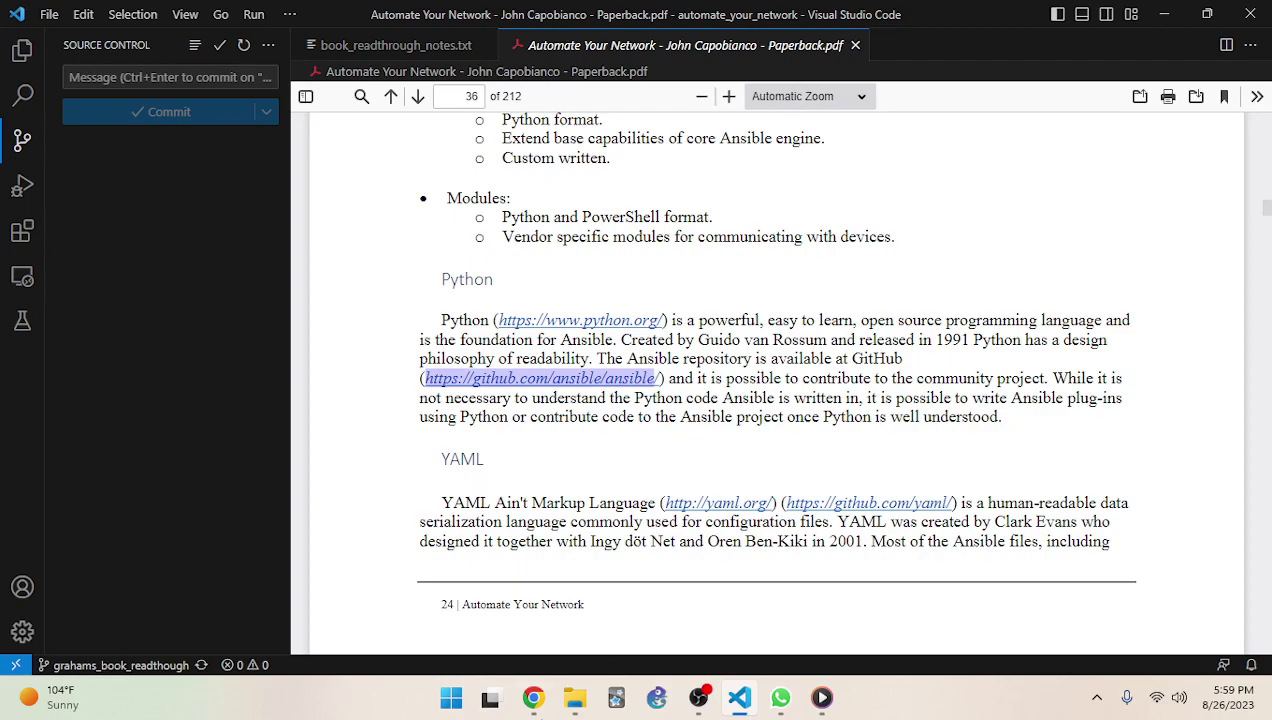
click(533, 697)
click(508, 52)
key(ctrl+v)
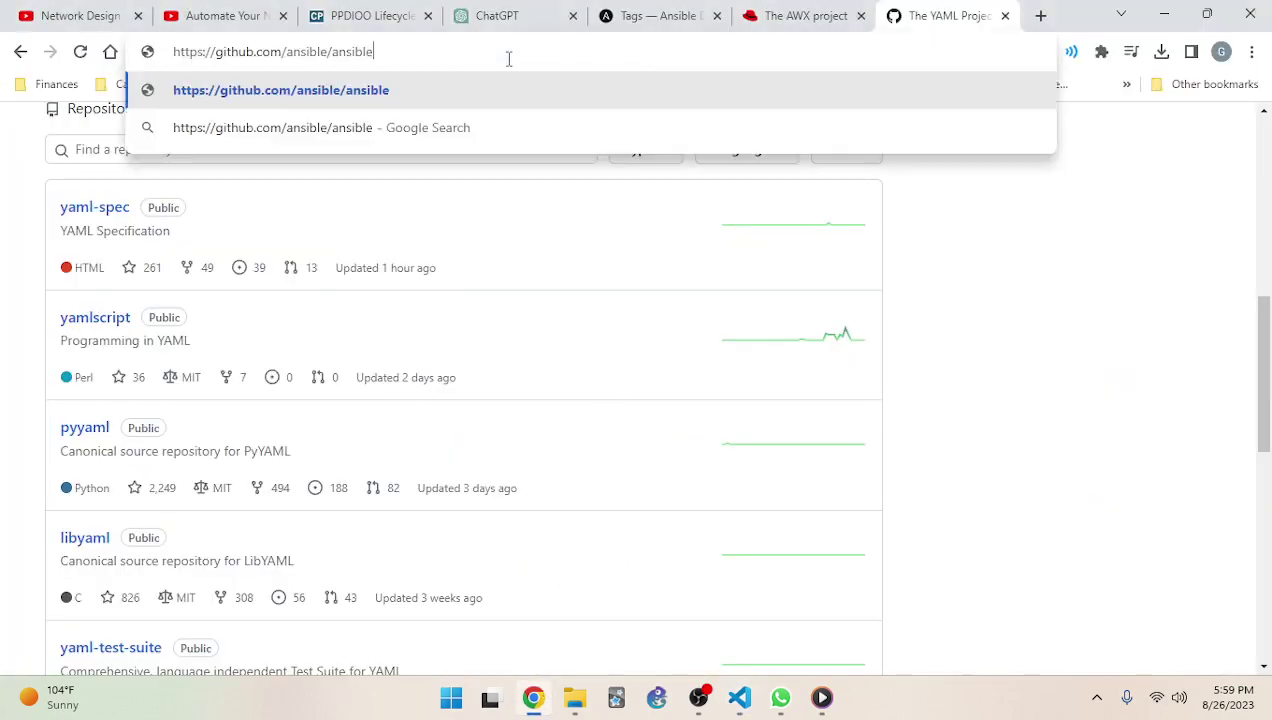
key(Return)
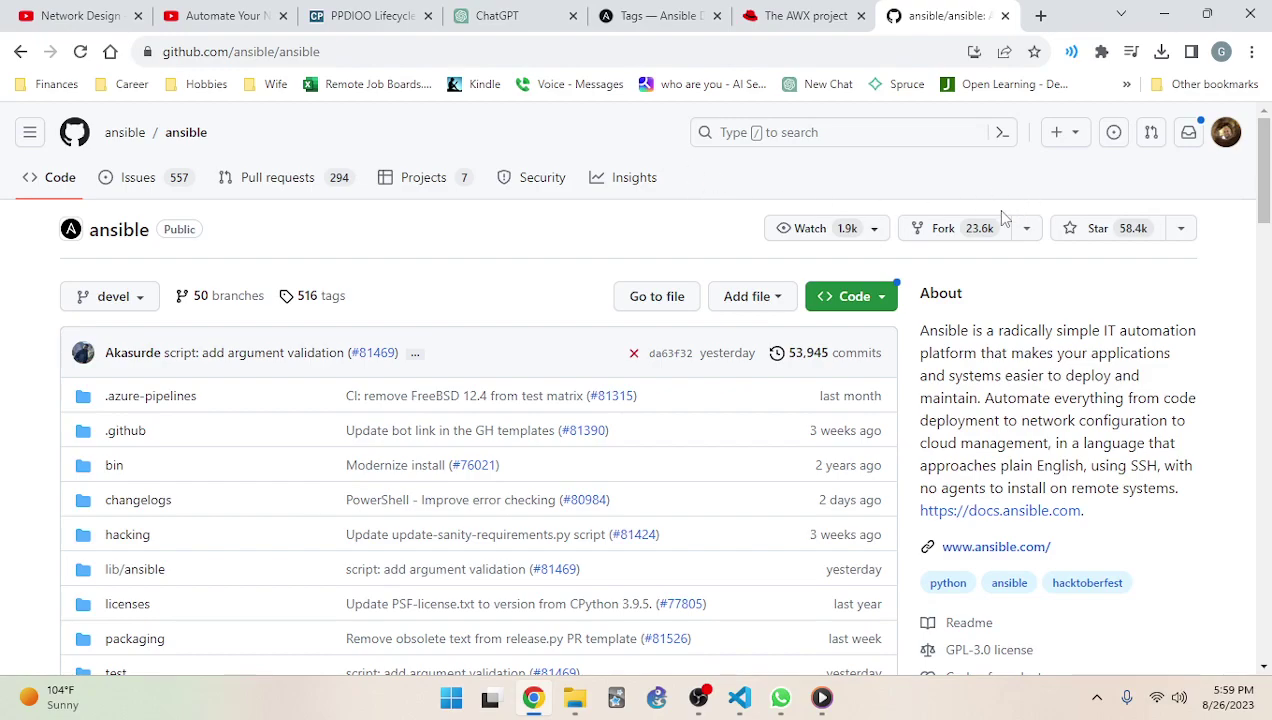
click(1081, 240)
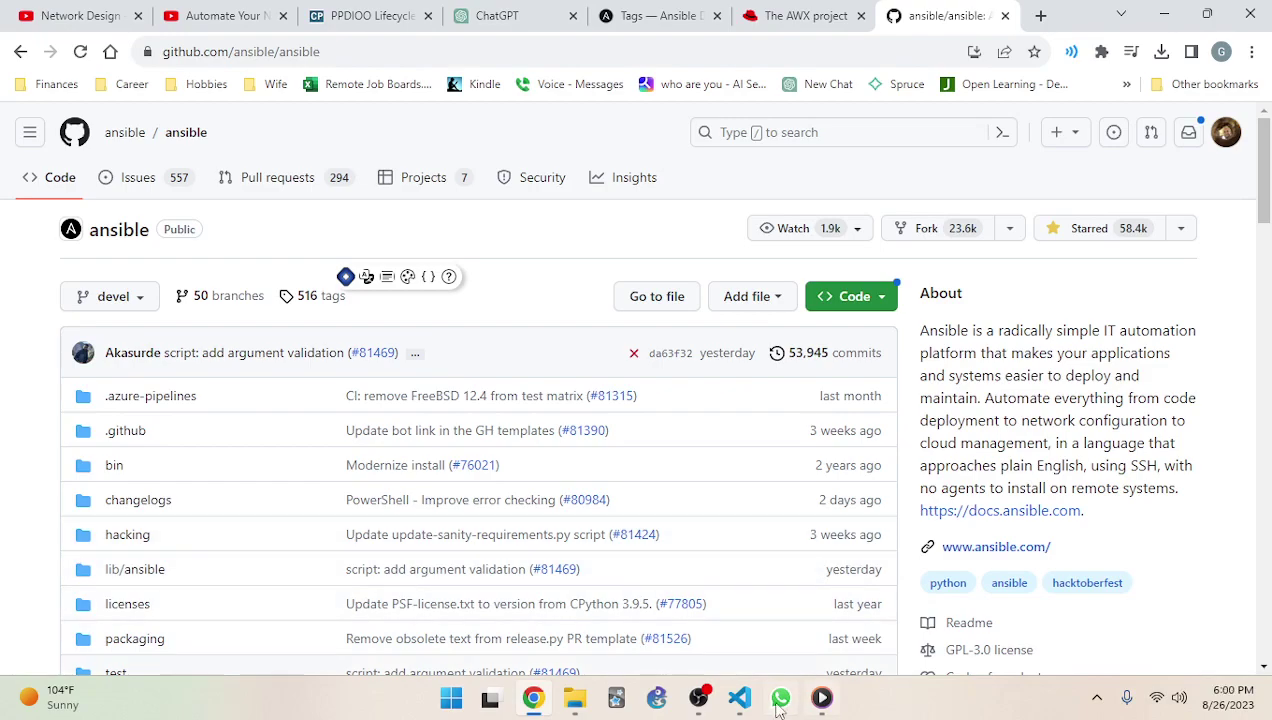
Go back to the PDF in Visual Studio Code and look through the pages preceding the Python section
mouse_move(783, 697)
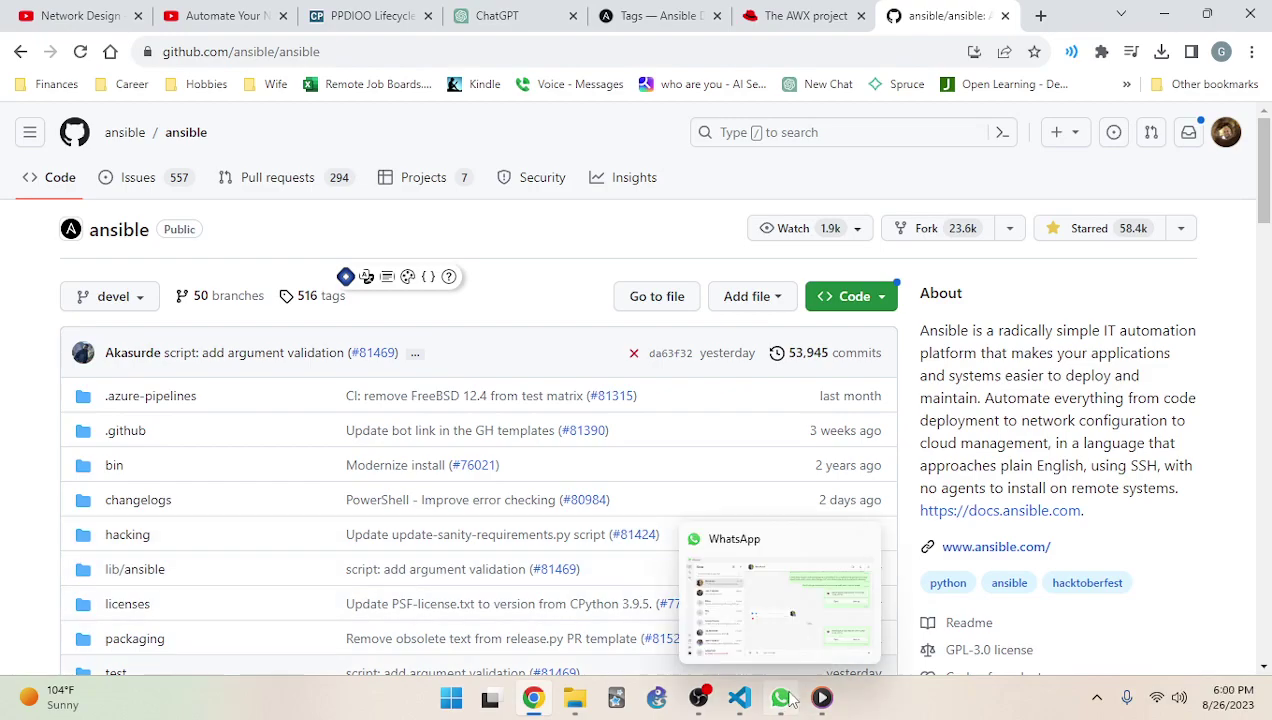
click(731, 709)
scroll(561, 556, up, 10)
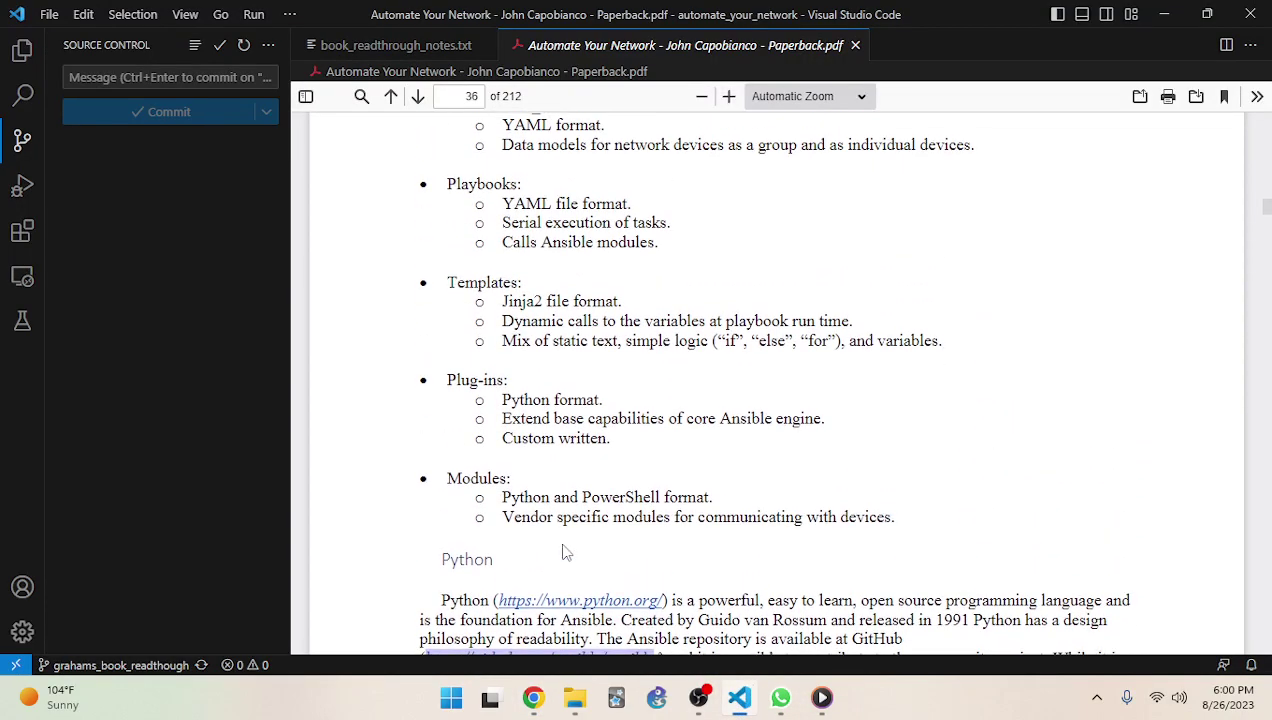
scroll(920, 480, down, 4)
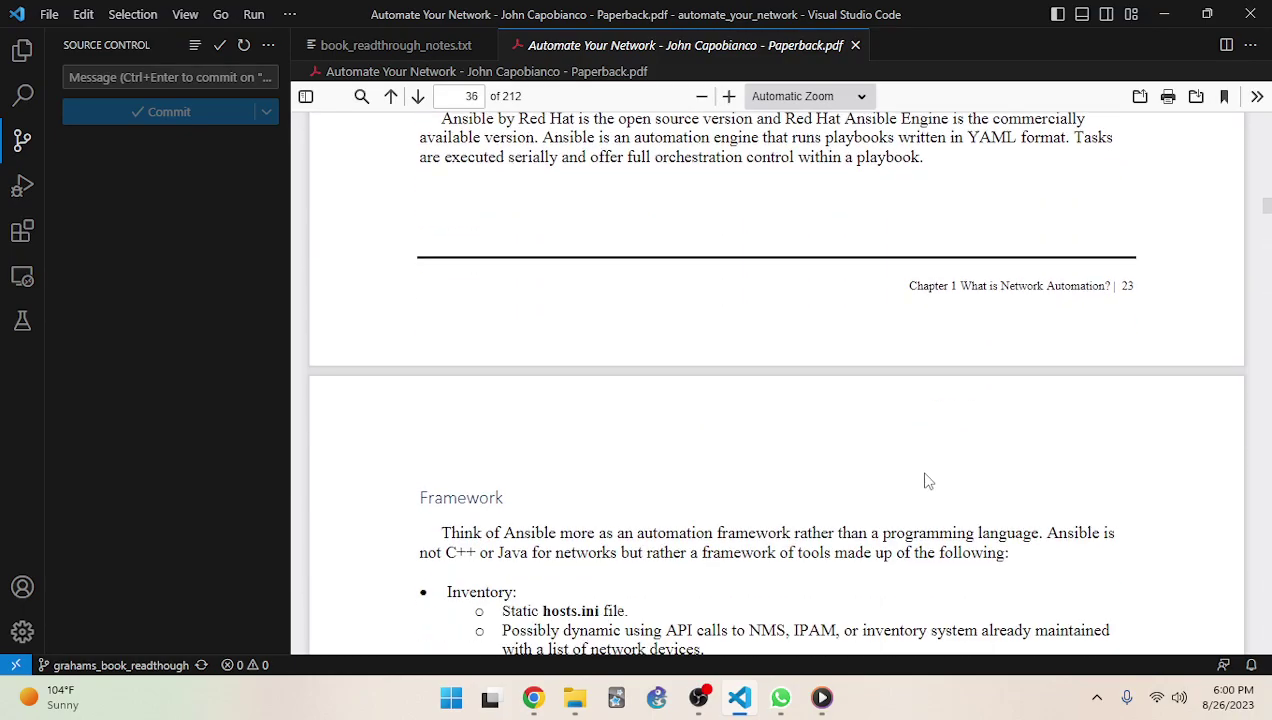
scroll(900, 450, up, 5)
scroll(887, 462, up, 3)
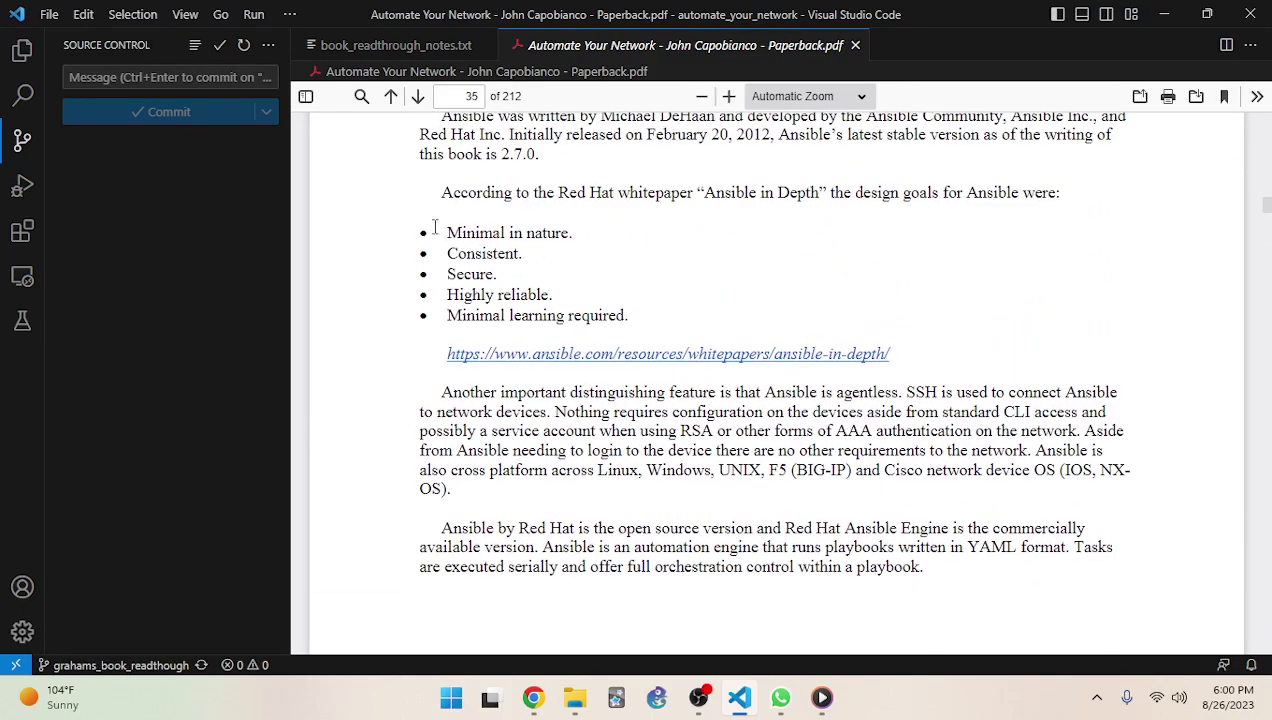
scroll(800, 415, up, 3)
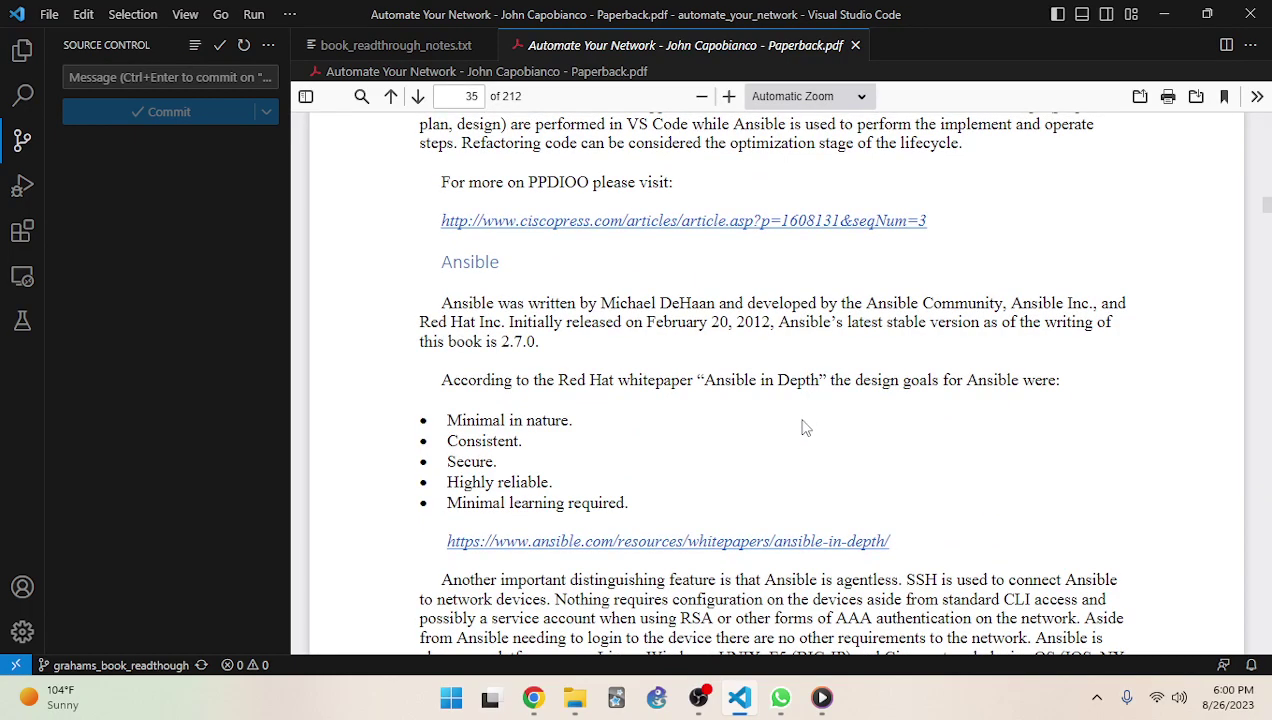
scroll(805, 428, up, 20)
scroll(820, 408, up, 20)
scroll(820, 402, up, 20)
scroll(810, 425, up, 20)
scroll(820, 410, up, 20)
scroll(811, 450, up, 3)
scroll(805, 460, down, 20)
scroll(797, 473, down, 20)
scroll(800, 460, down, 20)
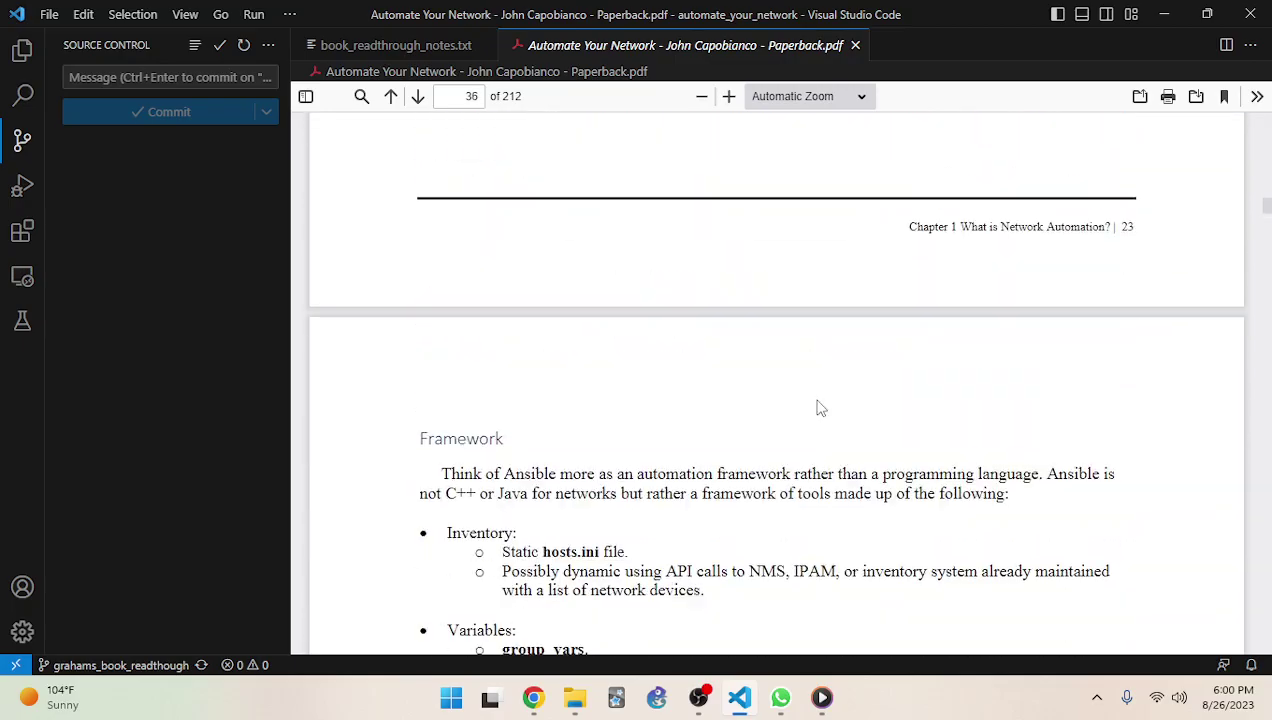
Continue past the Ansible topics to page 39 of the PDF and read the start of the Source Control section
scroll(818, 406, down, 12)
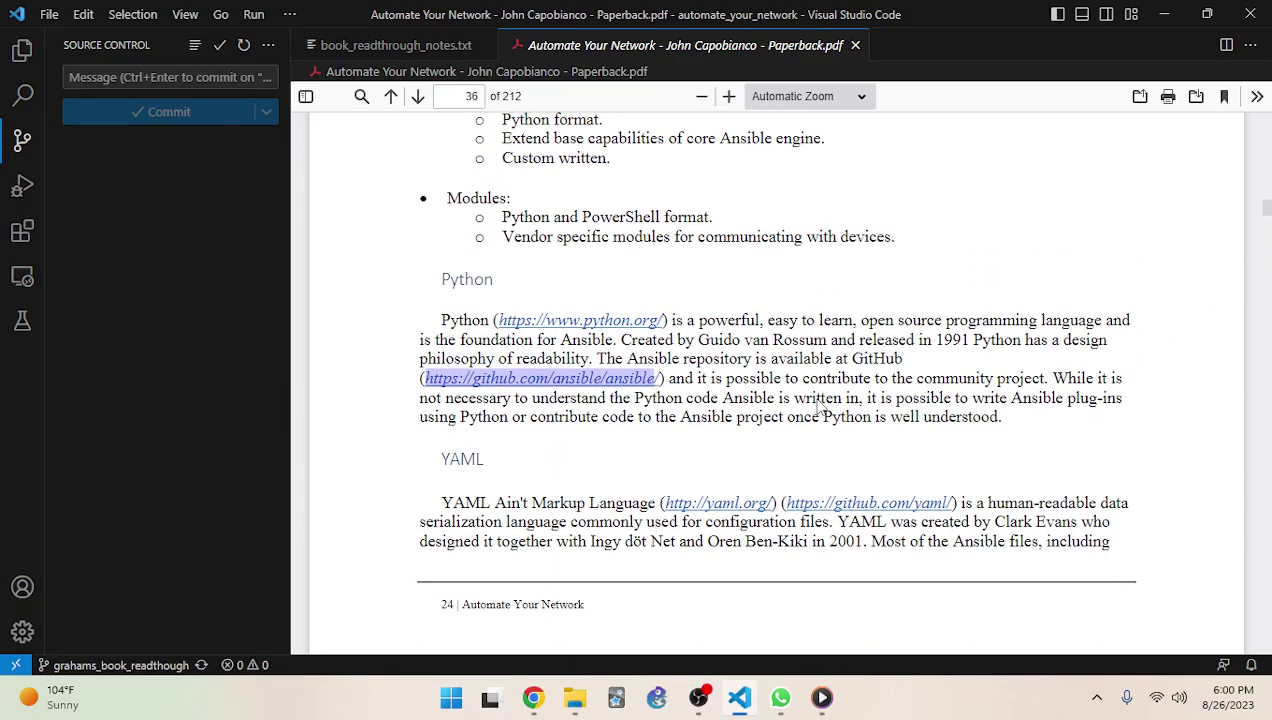
scroll(818, 406, down, 20)
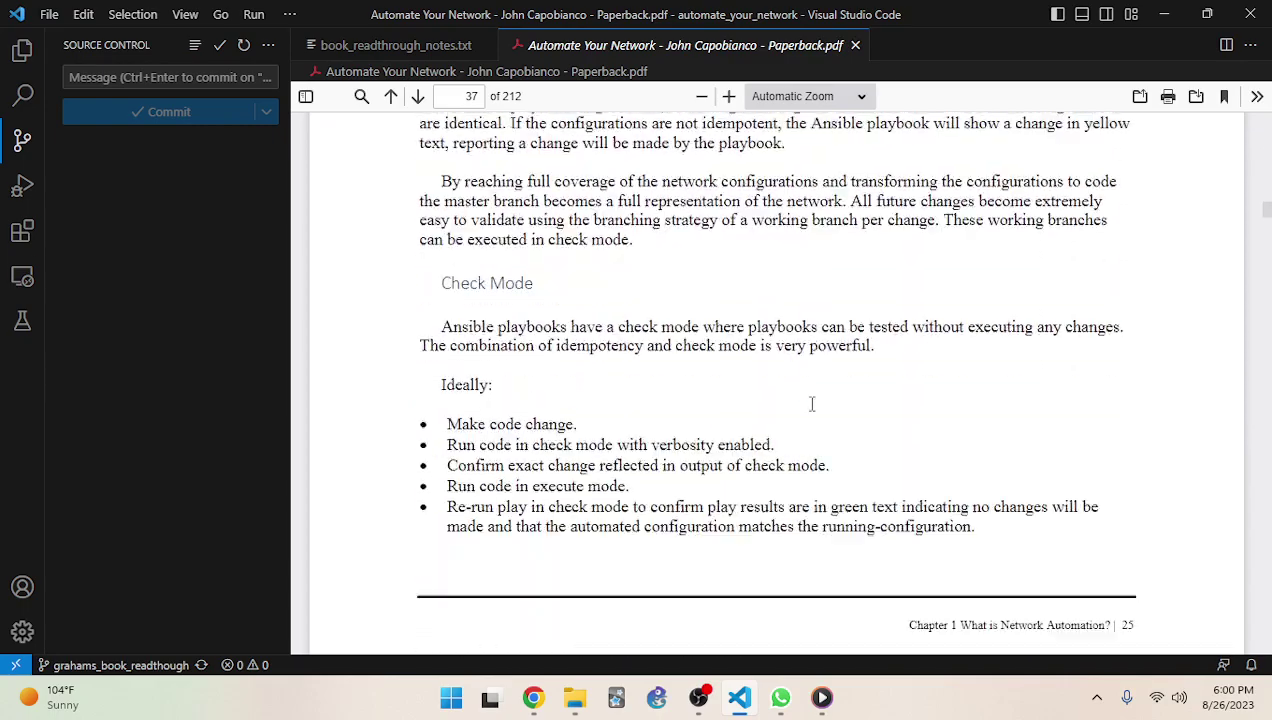
scroll(810, 410, down, 8)
scroll(810, 405, down, 14)
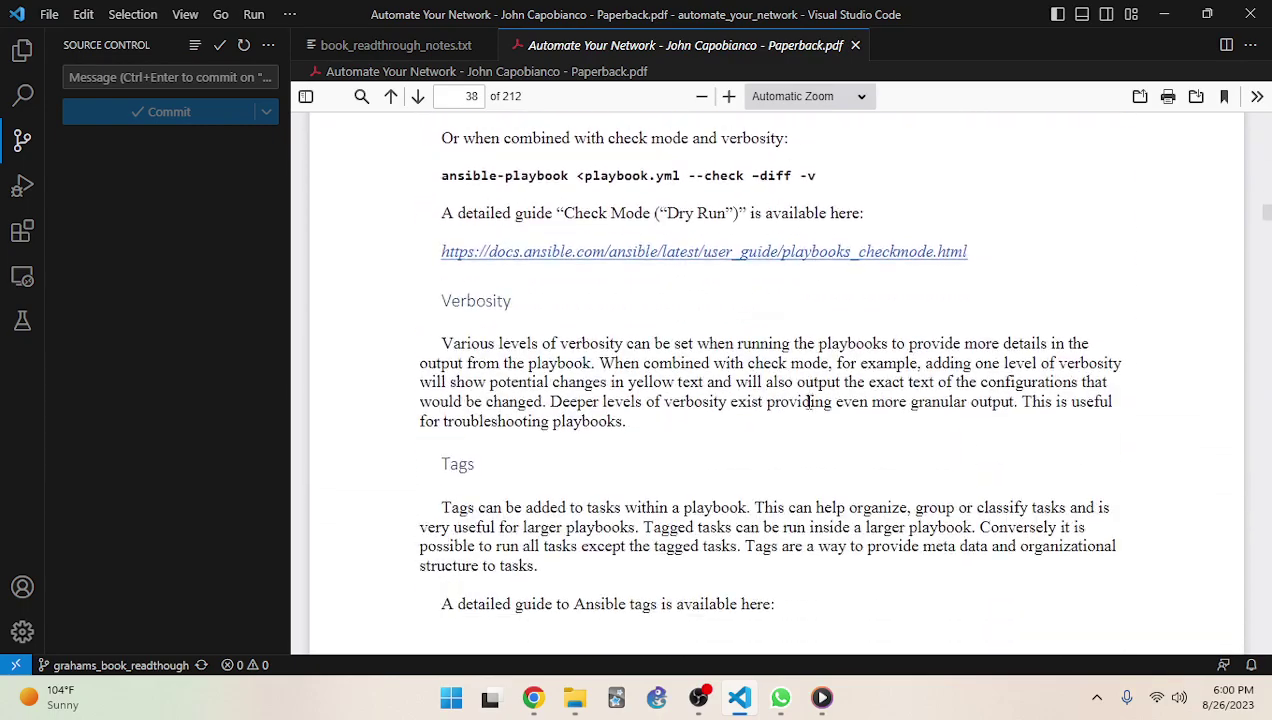
scroll(810, 408, down, 10)
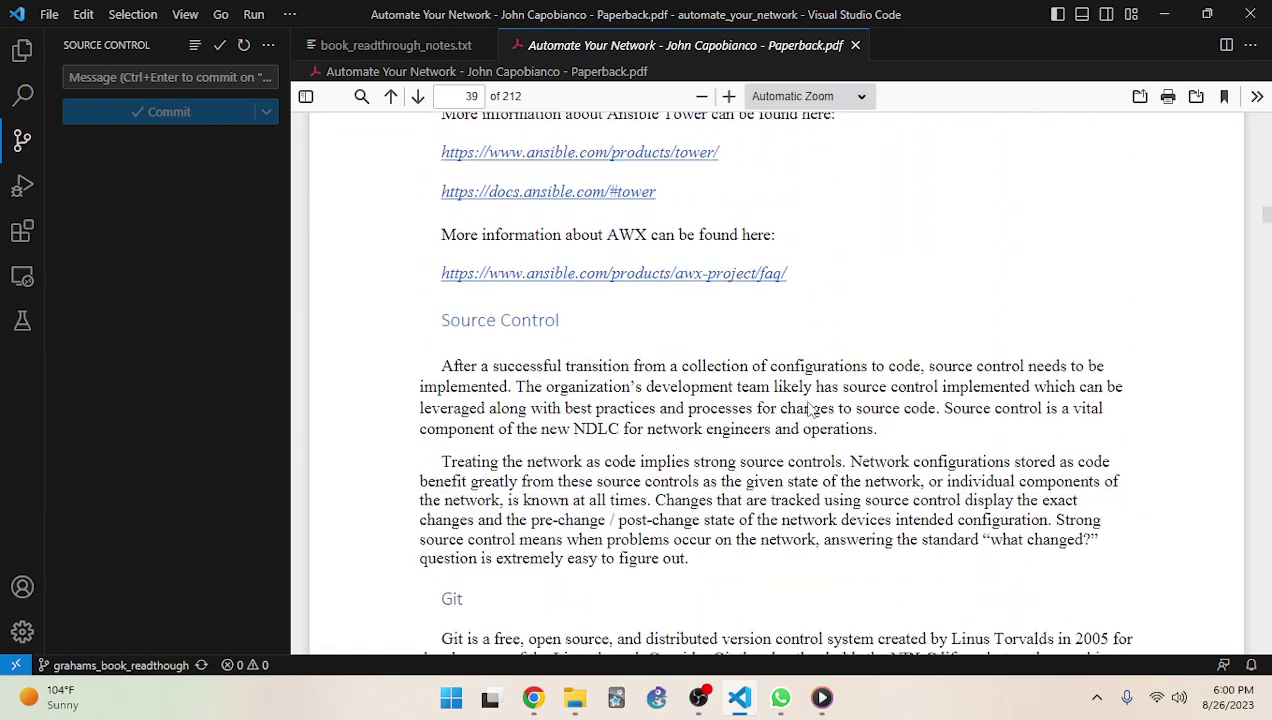
scroll(547, 355, up, 2)
scroll(547, 350, down, 4)
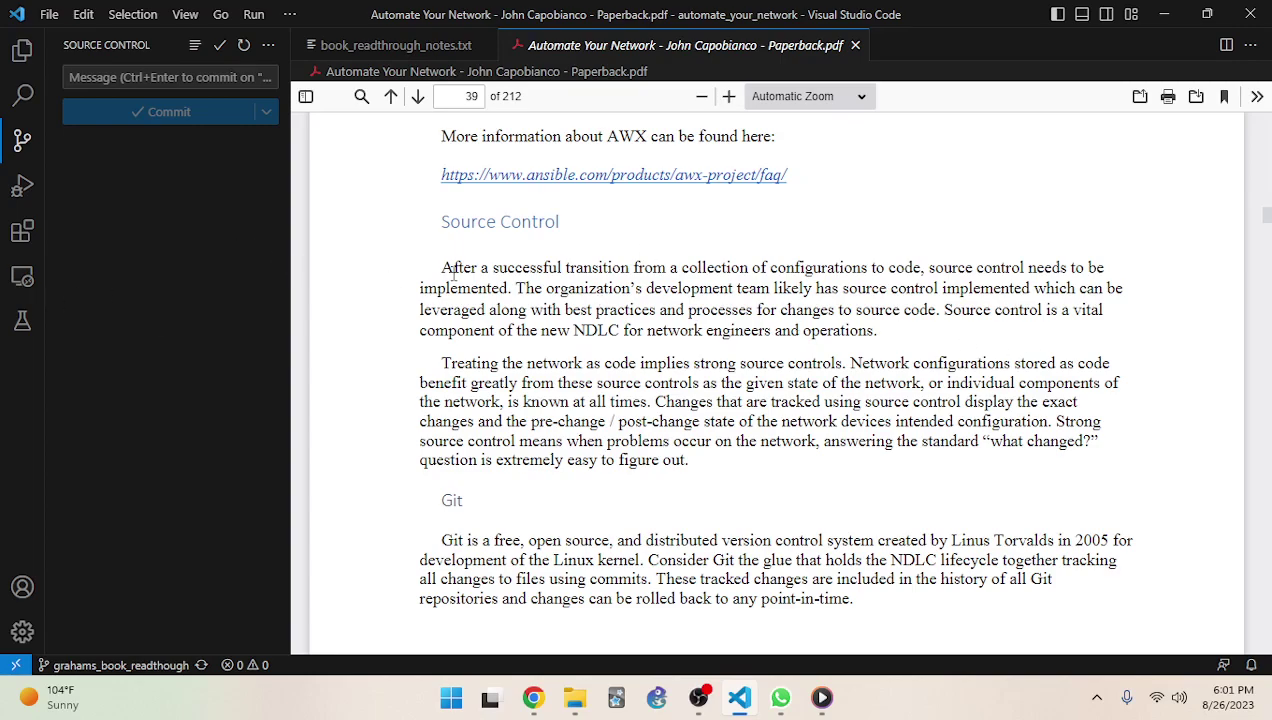
Read the Source Control paragraph on treating the network as code and the Git section on page 39
scroll(450, 271, down, 2)
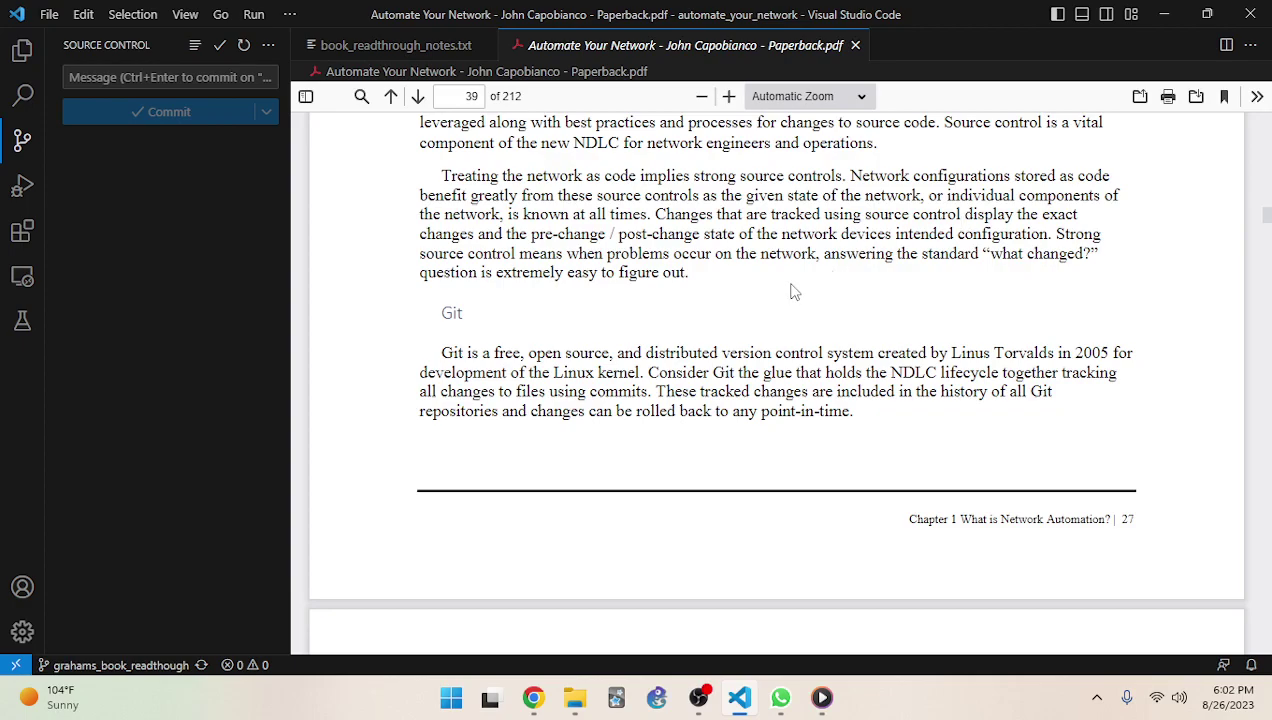
drag(722, 275, 477, 213)
click(680, 197)
drag(708, 272, 585, 202)
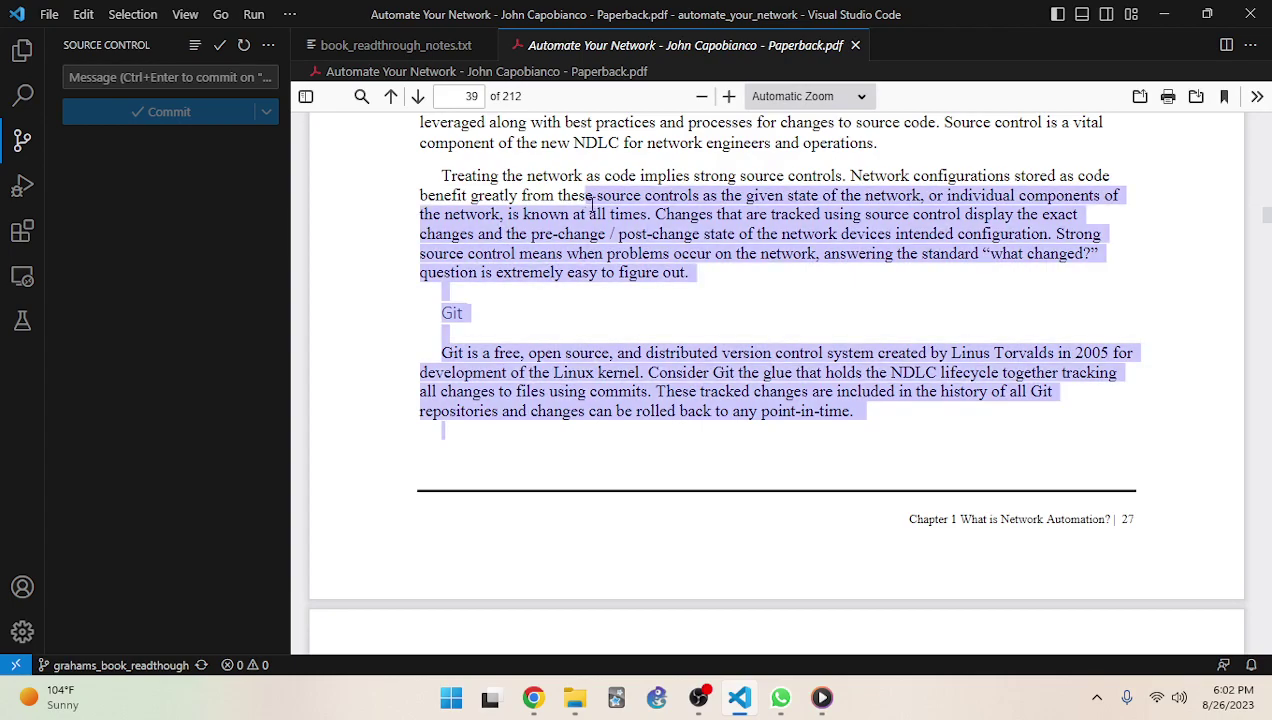
click(586, 203)
scroll(724, 218, down, 2)
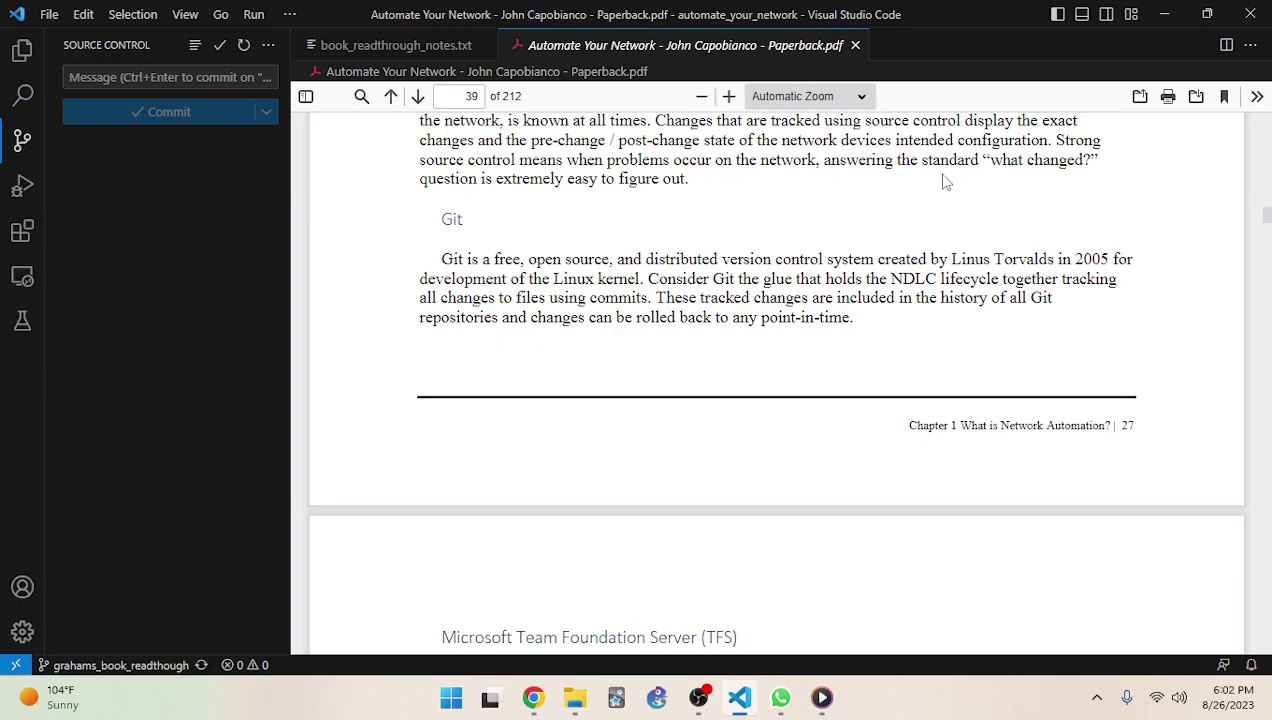
drag(662, 180, 670, 204)
click(700, 185)
scroll(714, 195, down, 1)
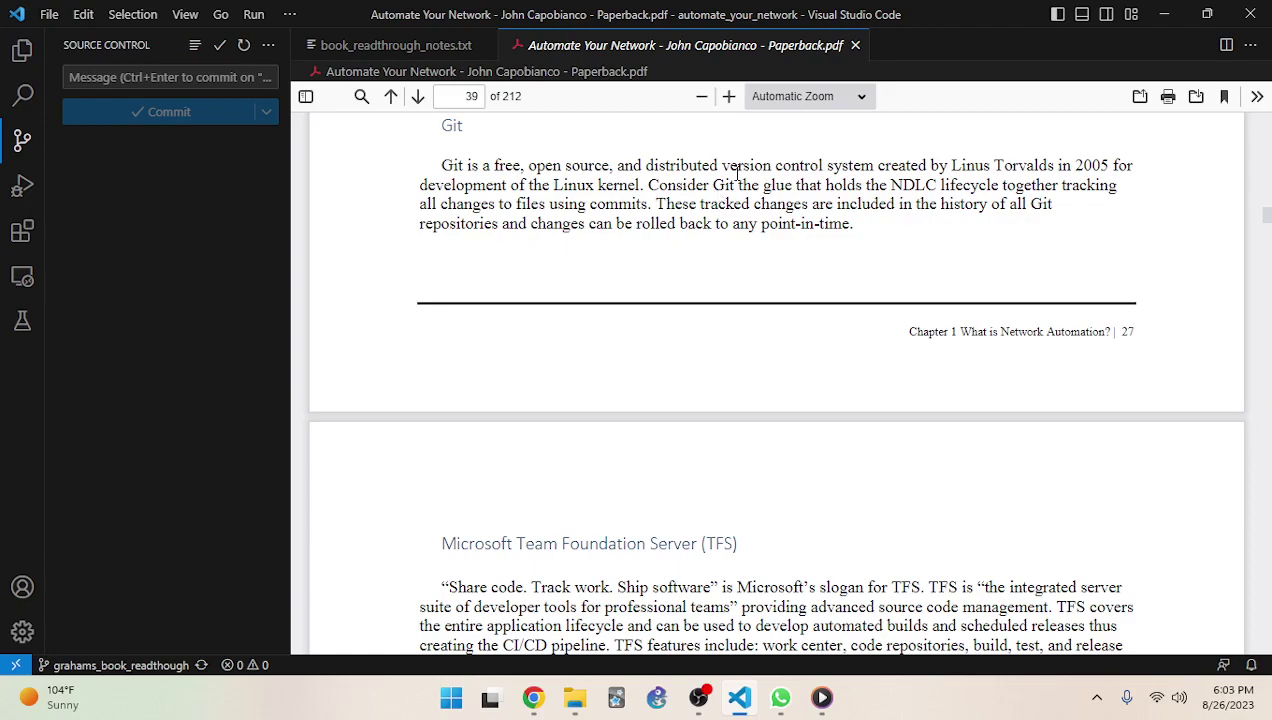
Select the name Linus Torvalds in the PDF's Git section and load linkedin.com in Chrome in place of the Ansible repository
drag(951, 166, 1053, 170)
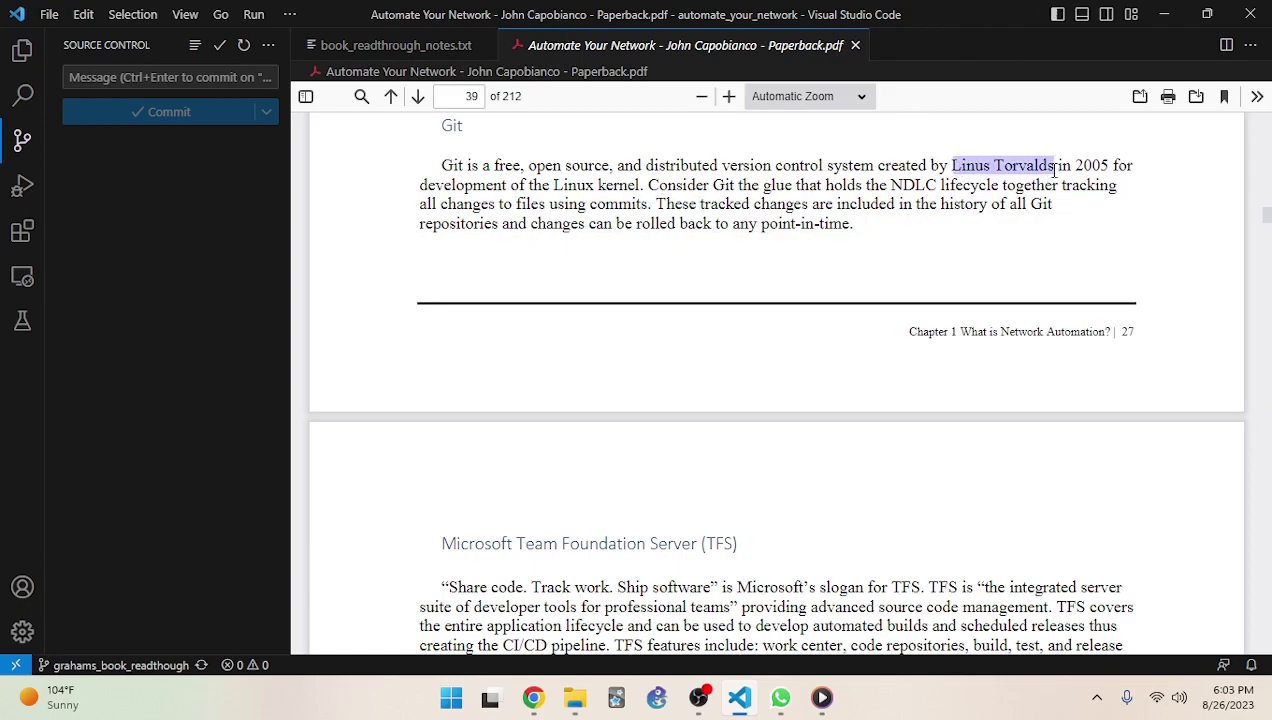
click(533, 697)
click(804, 56)
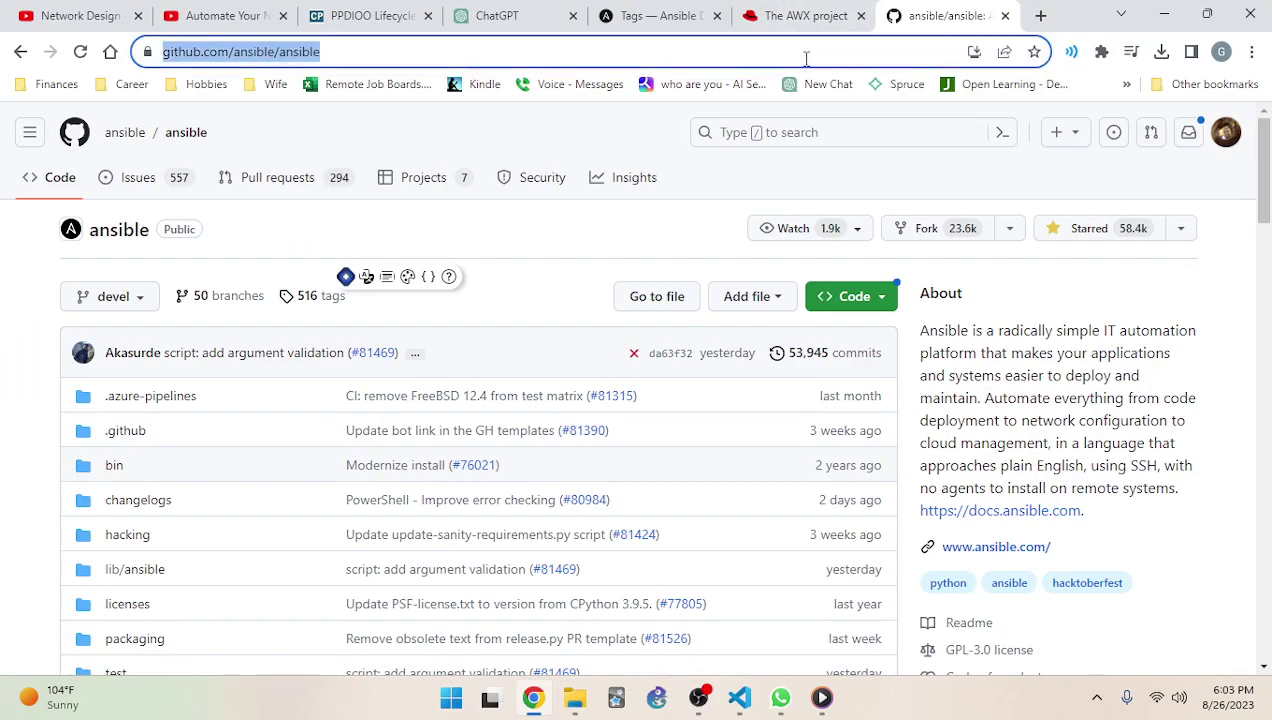
text(linkedin.com)
key(Return)
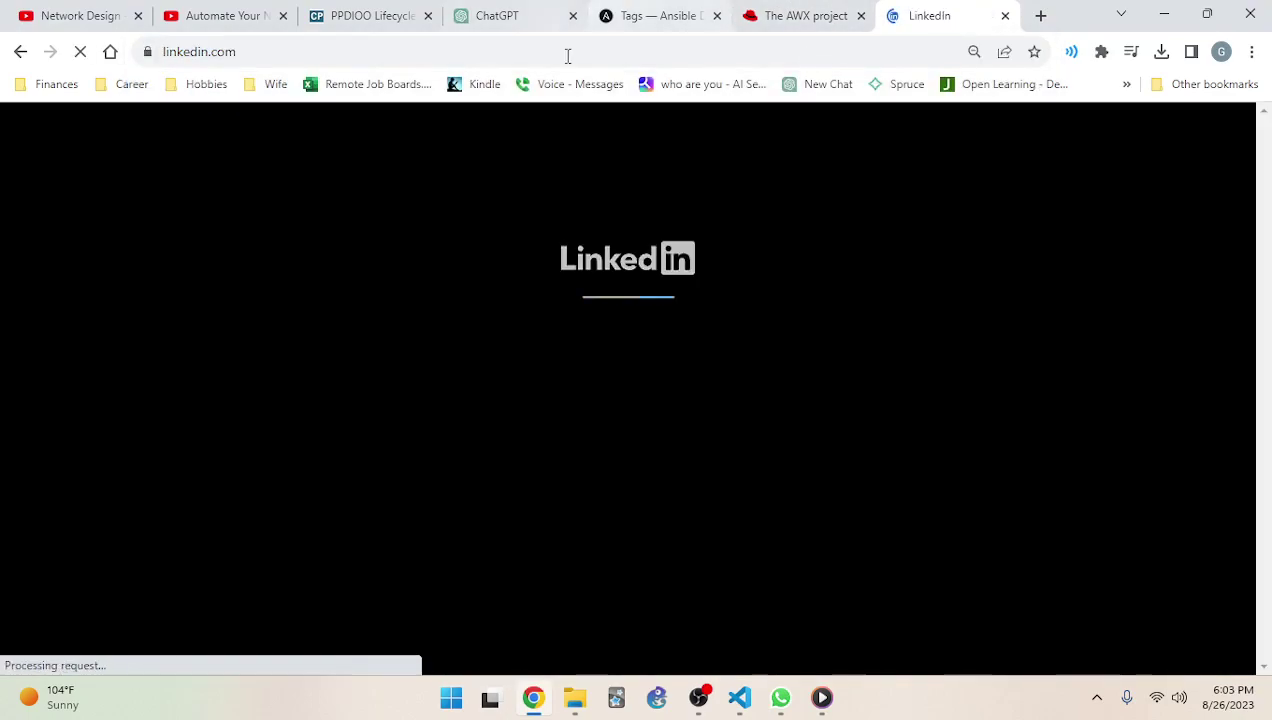
Search LinkedIn for Linus Torvalds and look through the post and people results
click(314, 122)
text(Linus Torvalds)
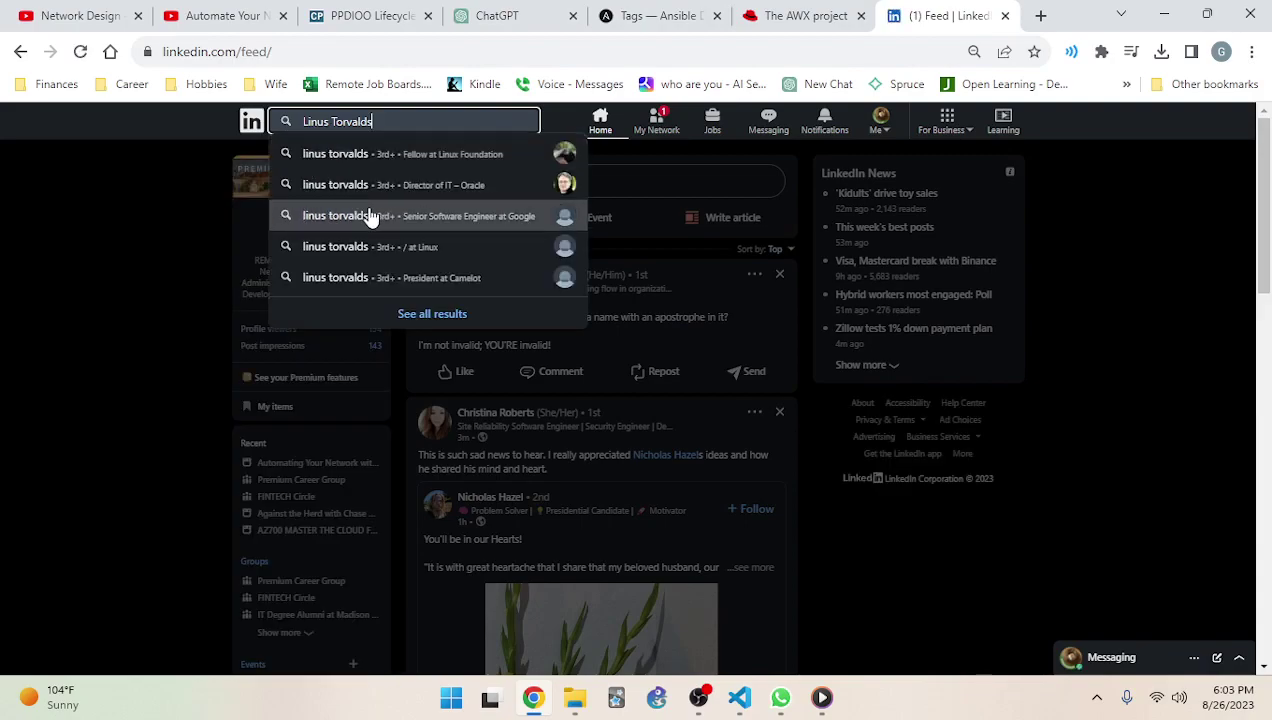
key(Return)
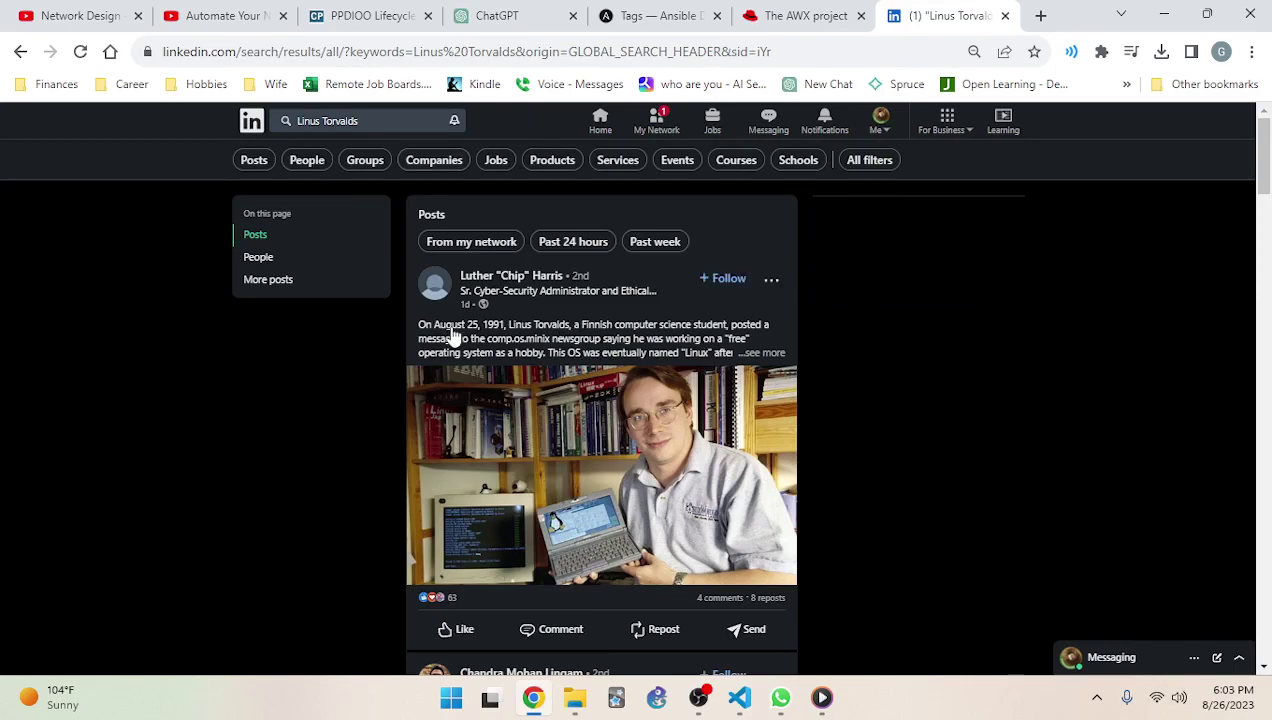
scroll(474, 331, down, 1)
scroll(474, 331, down, 6)
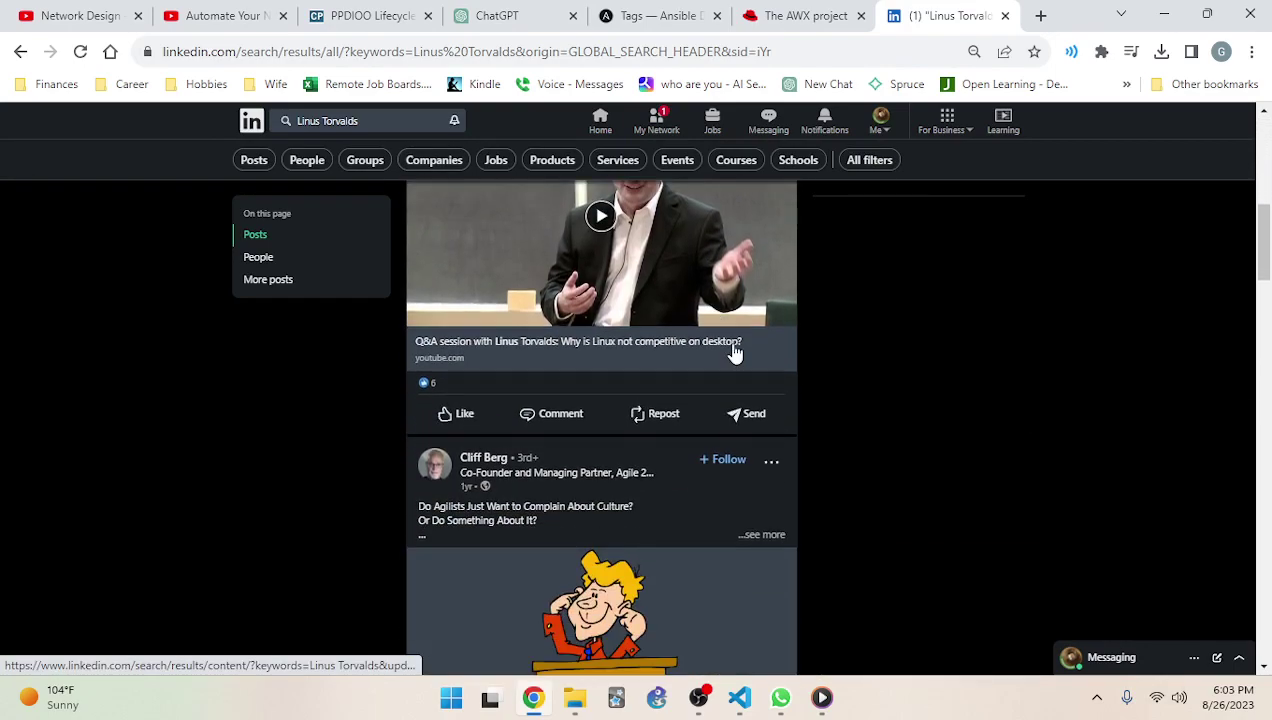
scroll(392, 307, down, 6)
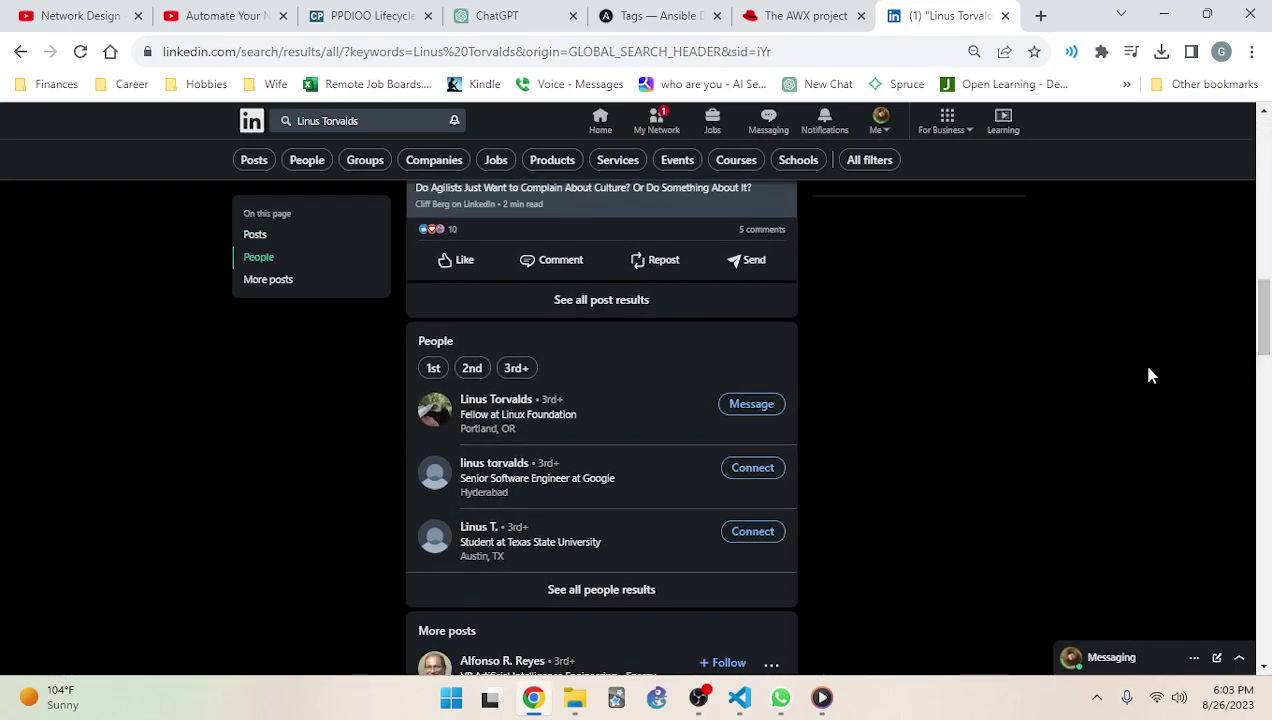
Open the Linux Foundation fellow's Linus Torvalds profile in a new tab, view the enlarged profile photo and close it
ctrl+click(483, 402)
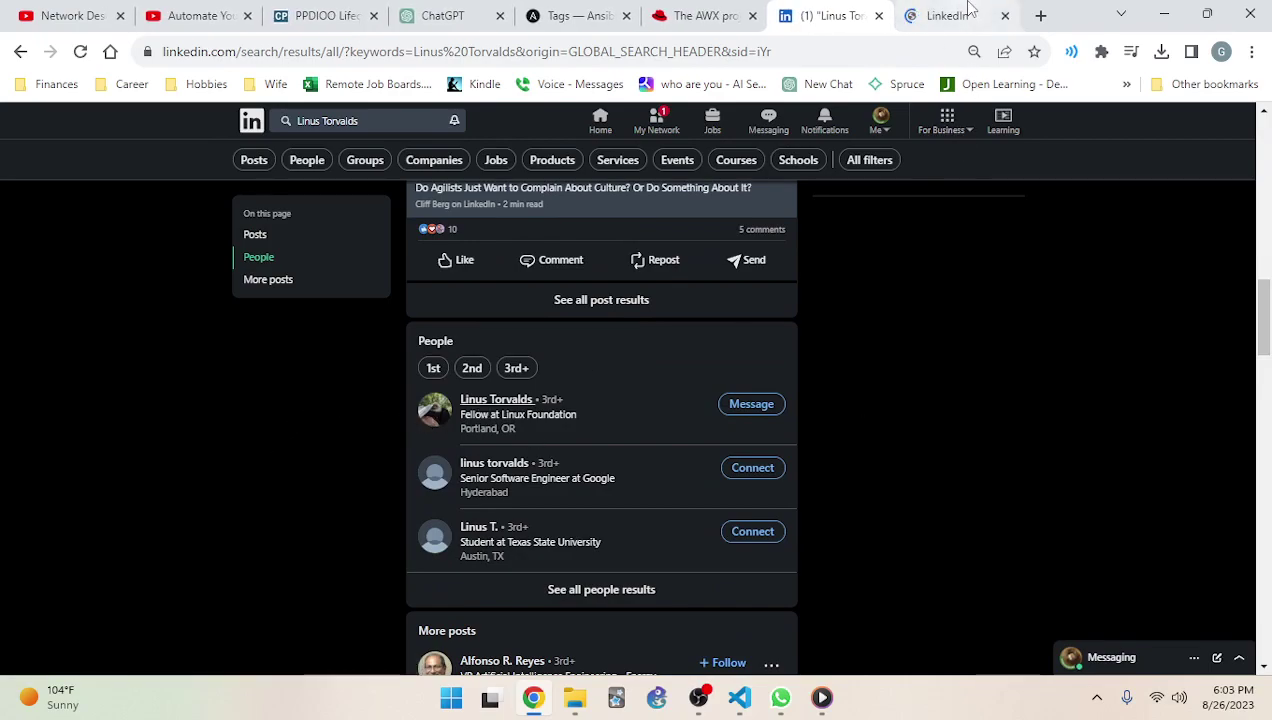
key(ctrl+Tab)
scroll(355, 185, down, 2)
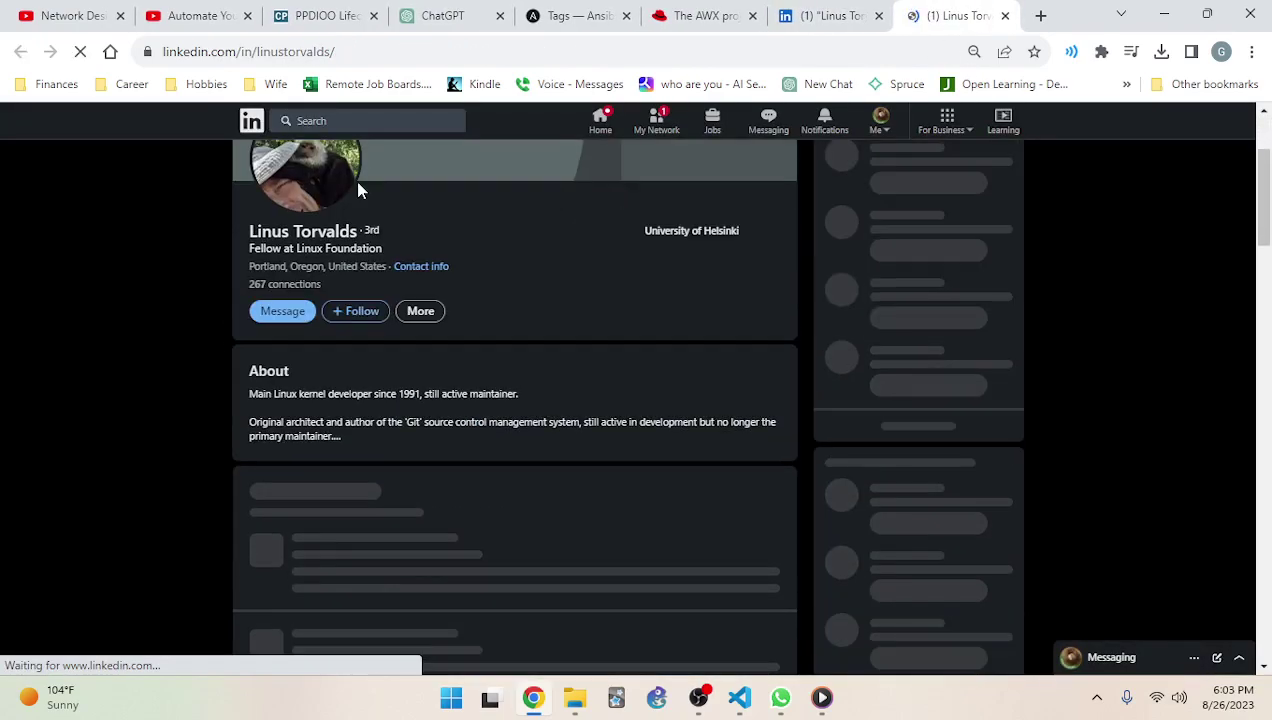
scroll(338, 237, up, 2)
click(310, 272)
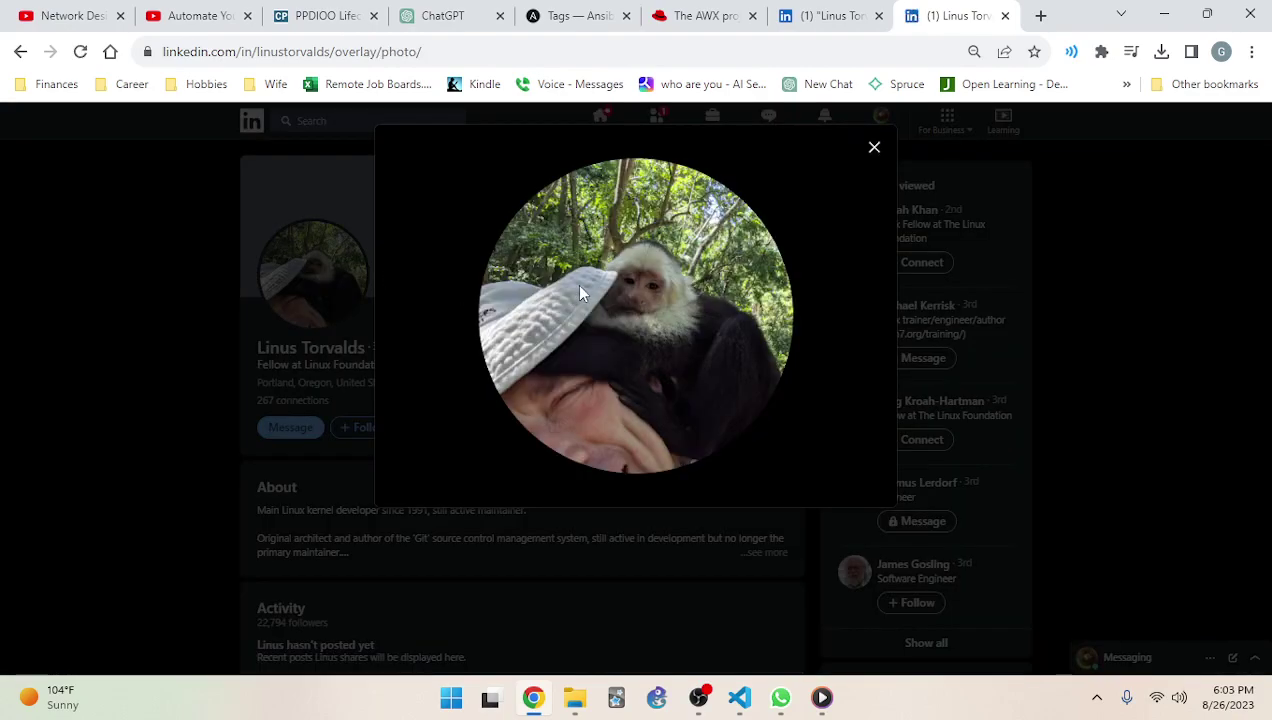
click(874, 147)
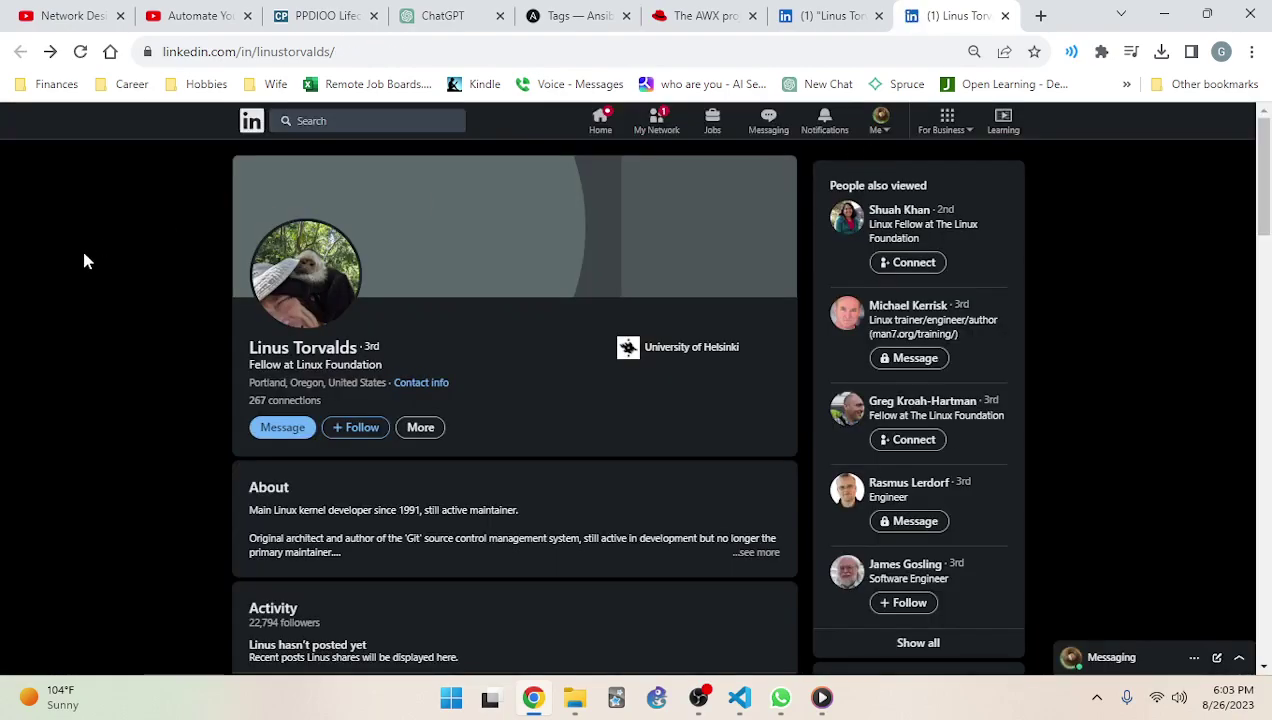
Expand the About text on the Linus Torvalds profile and read on through Education, Projects, Skills, Languages and Interests
scroll(110, 265, down, 3)
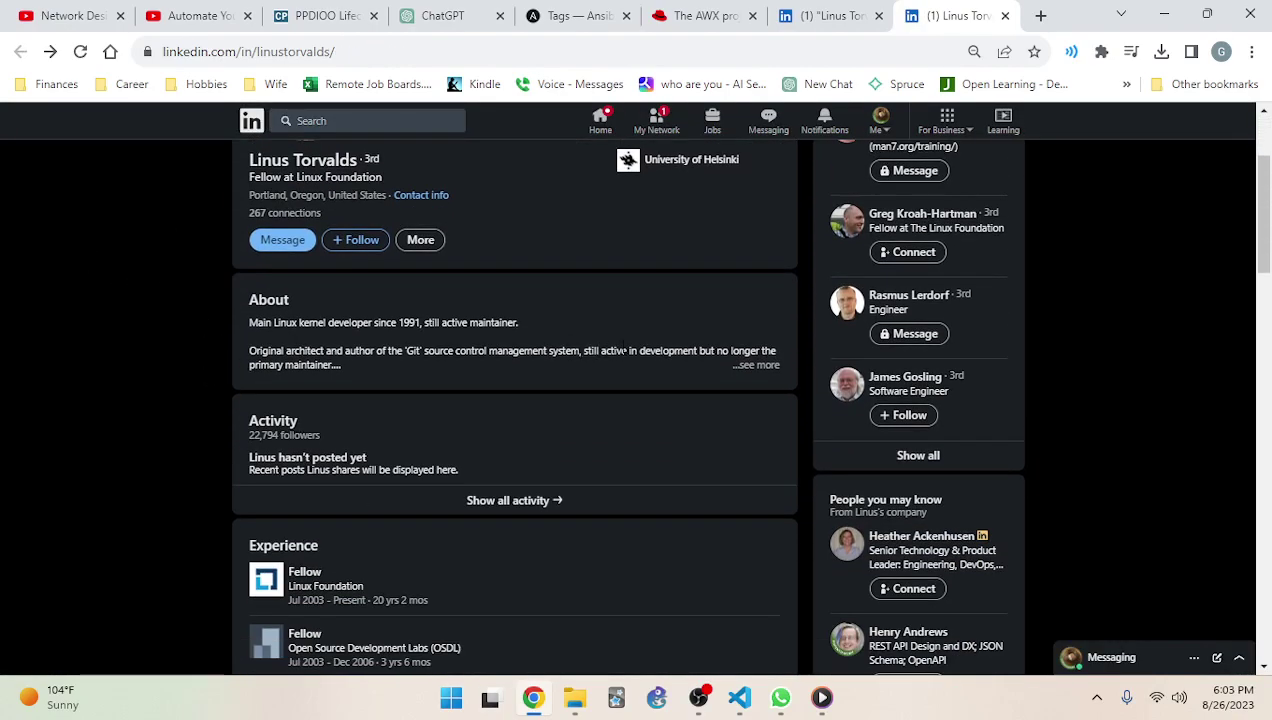
click(768, 365)
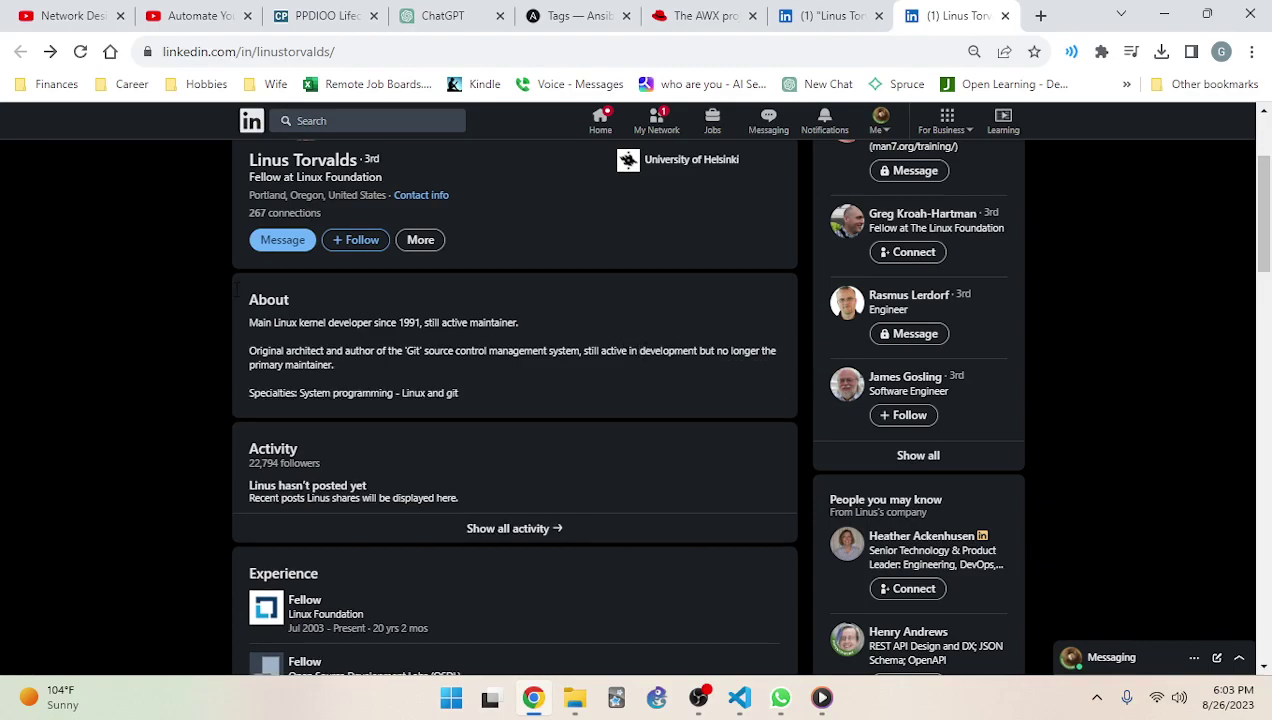
scroll(226, 302, down, 10)
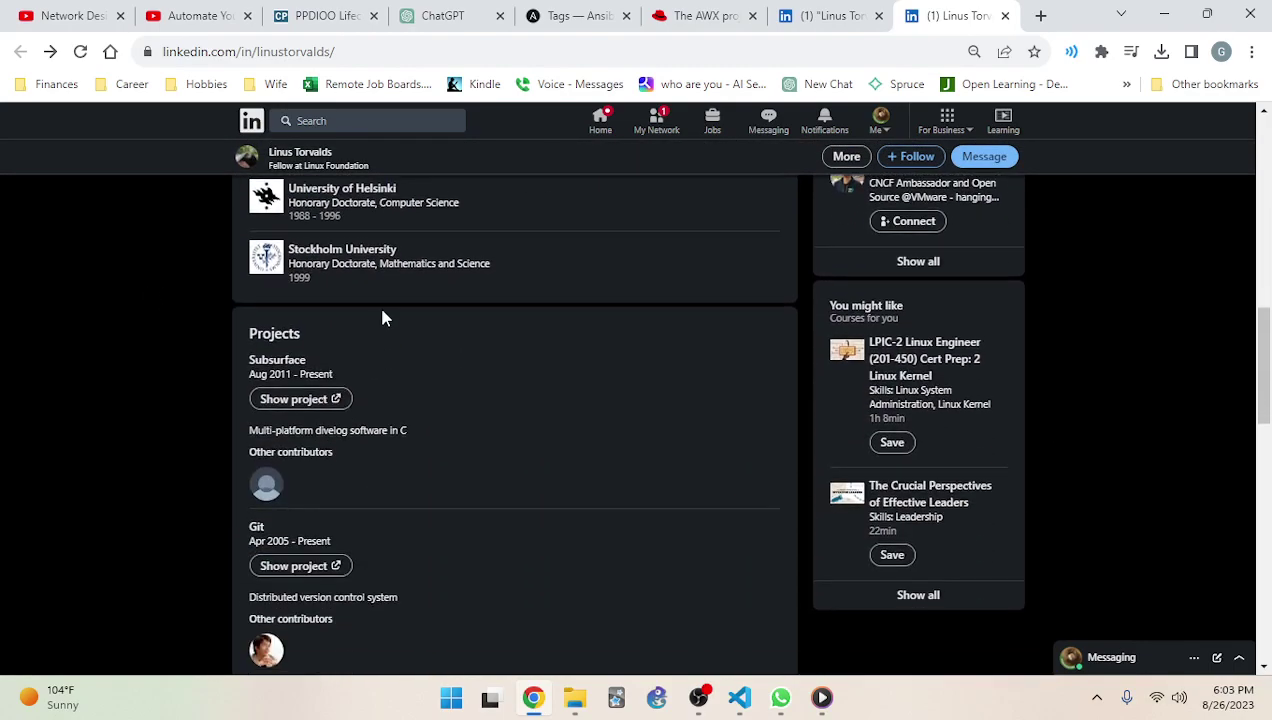
scroll(505, 340, down, 2)
right_click(476, 349)
scroll(55, 355, down, 2)
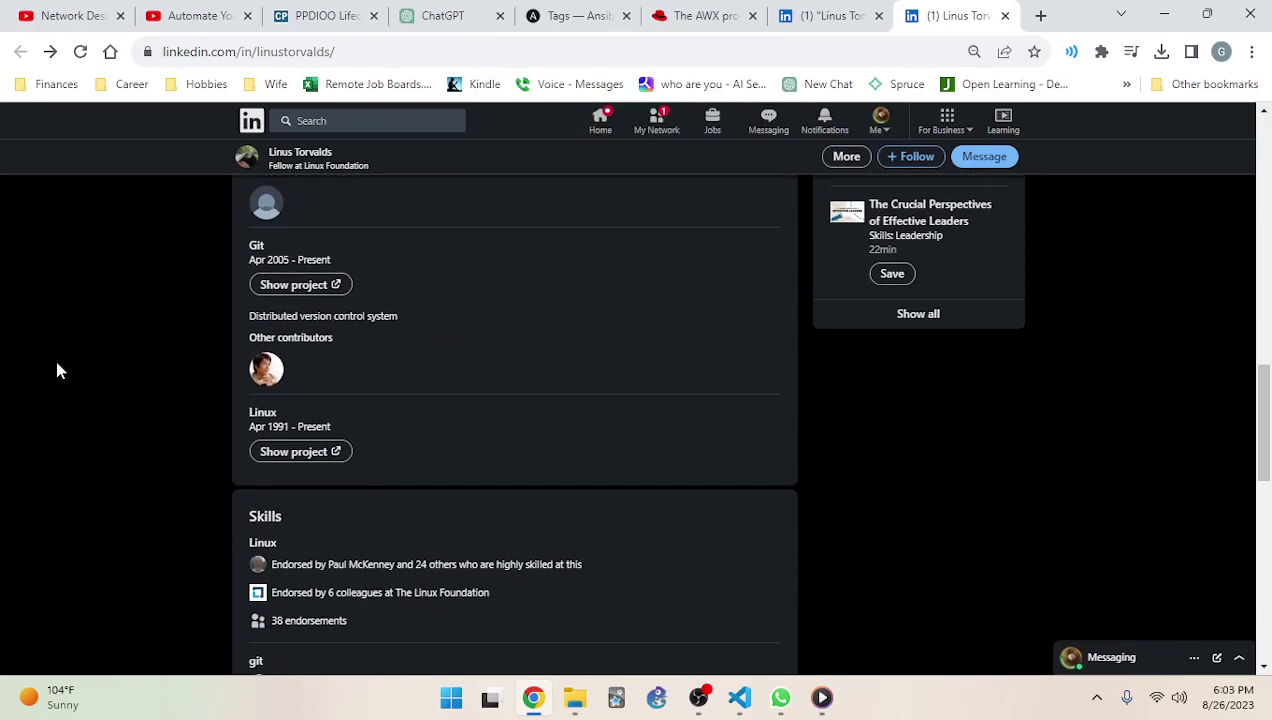
scroll(96, 347, down, 5)
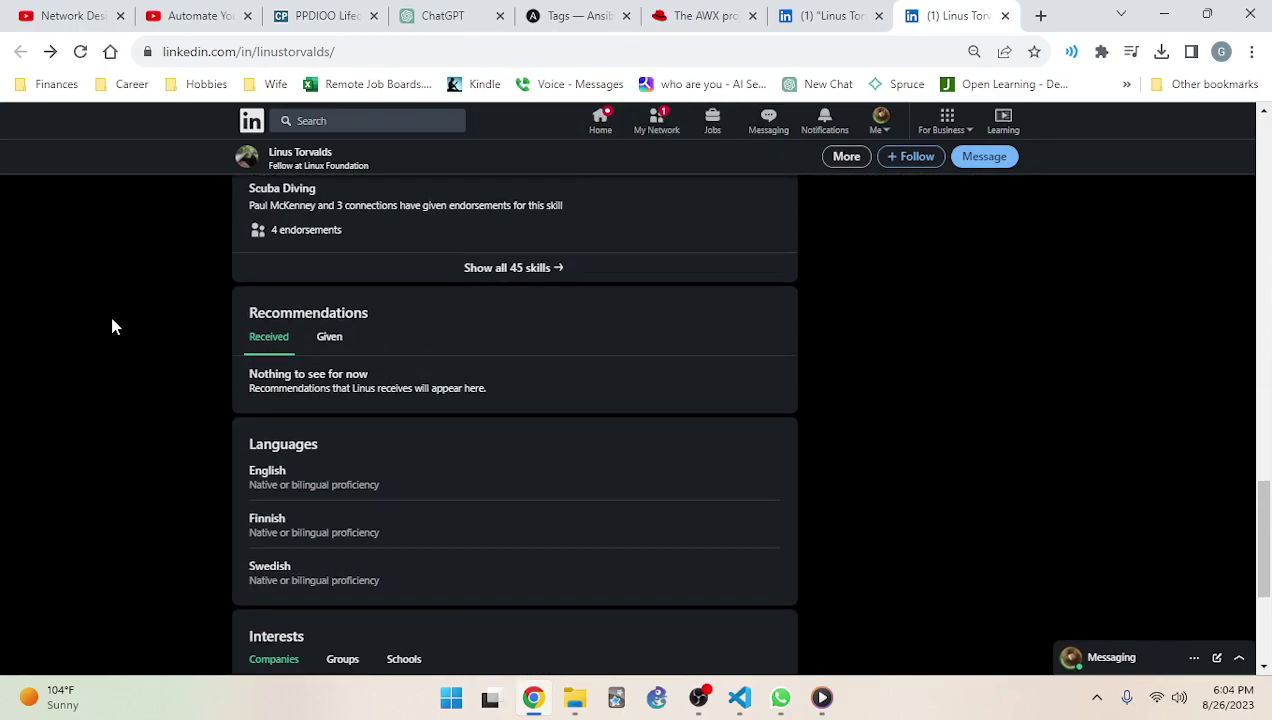
scroll(111, 326, down, 3)
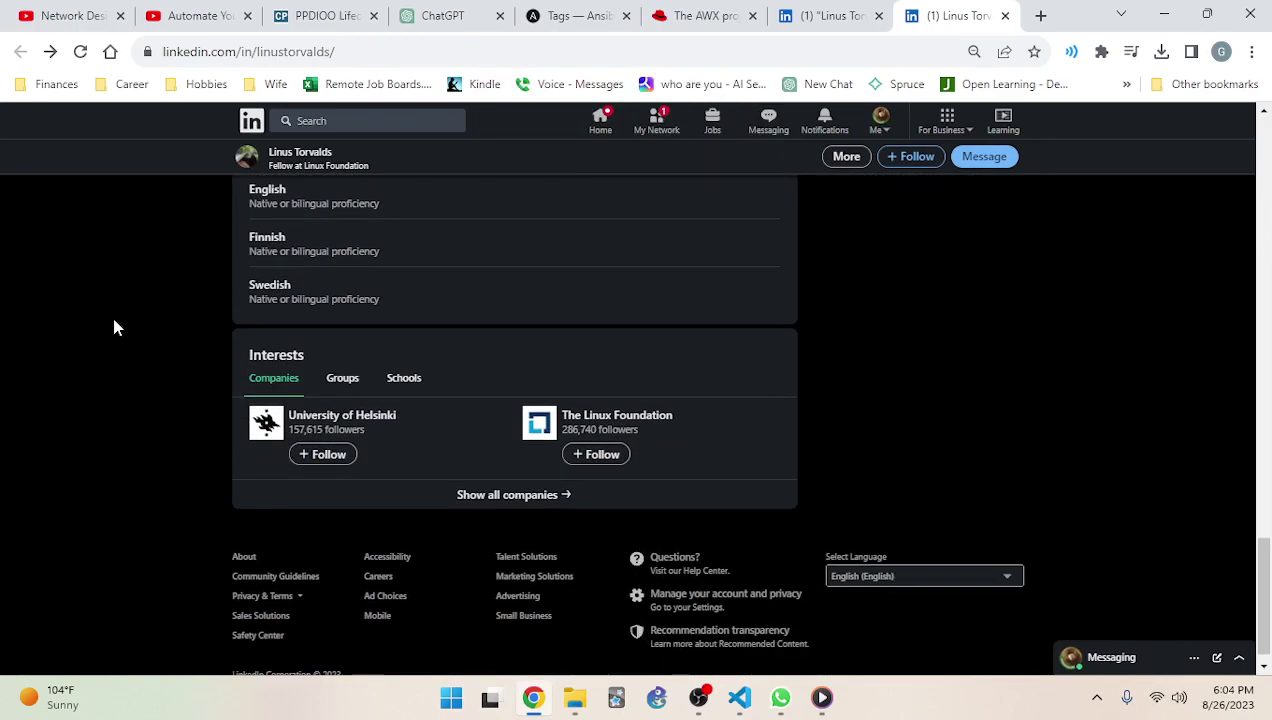
Return to the LinkedIn search results and open the other two people results in new background tabs
click(825, 16)
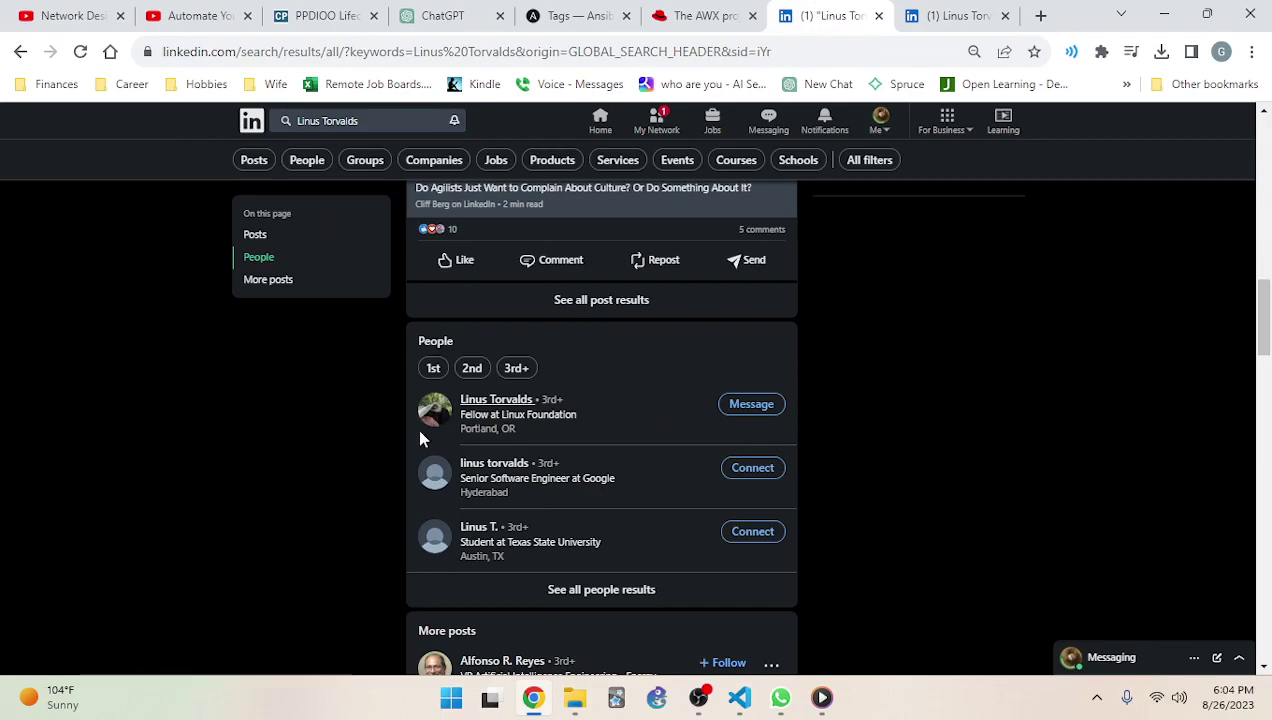
scroll(430, 420, down, 1)
middle_click(488, 370)
scroll(417, 406, down, 2)
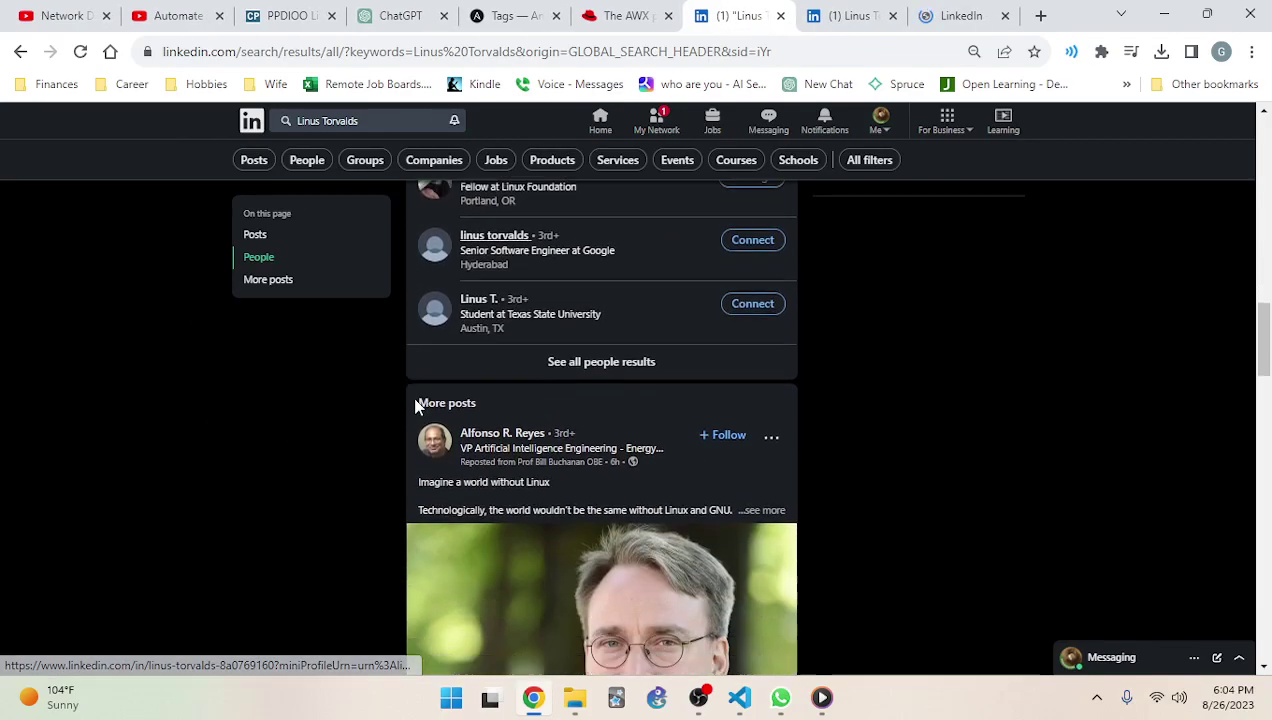
middle_click(488, 249)
Compare the portrait in the "Imagine a world without Linux" post with the enlarged profile photo on the Linux Foundation fellow's page
scroll(707, 360, down, 3)
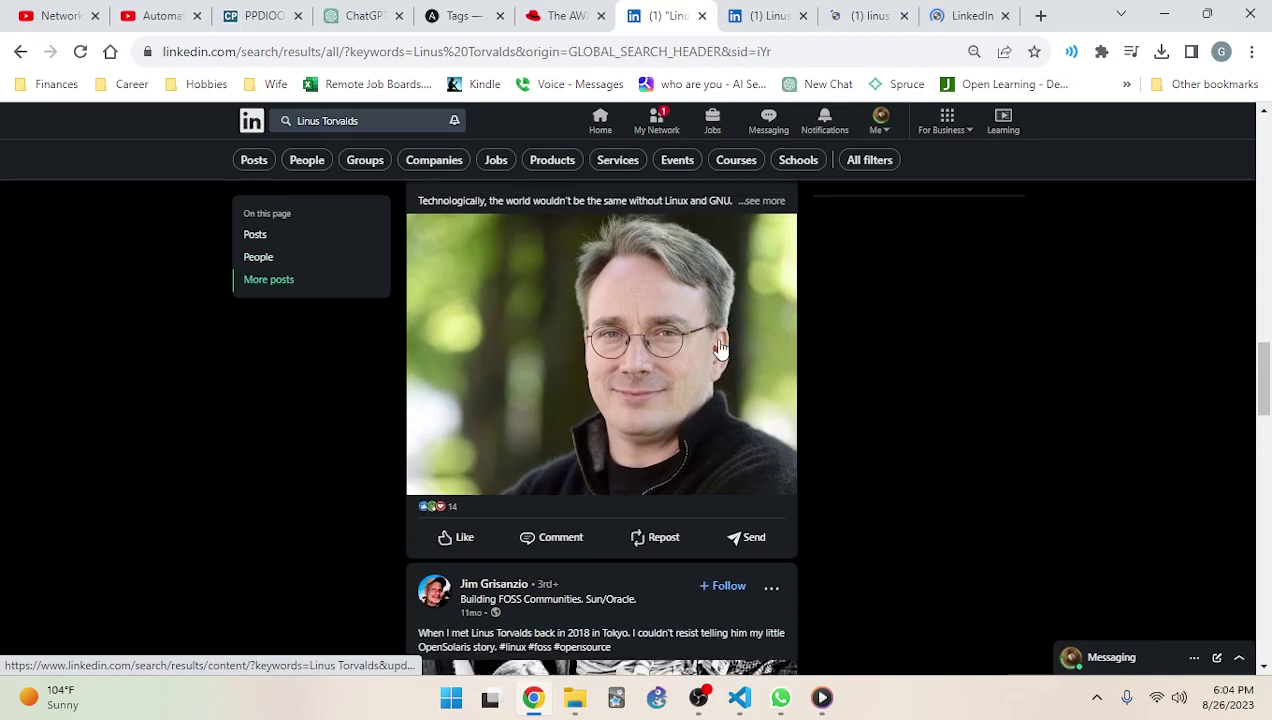
scroll(790, 305, down, 3)
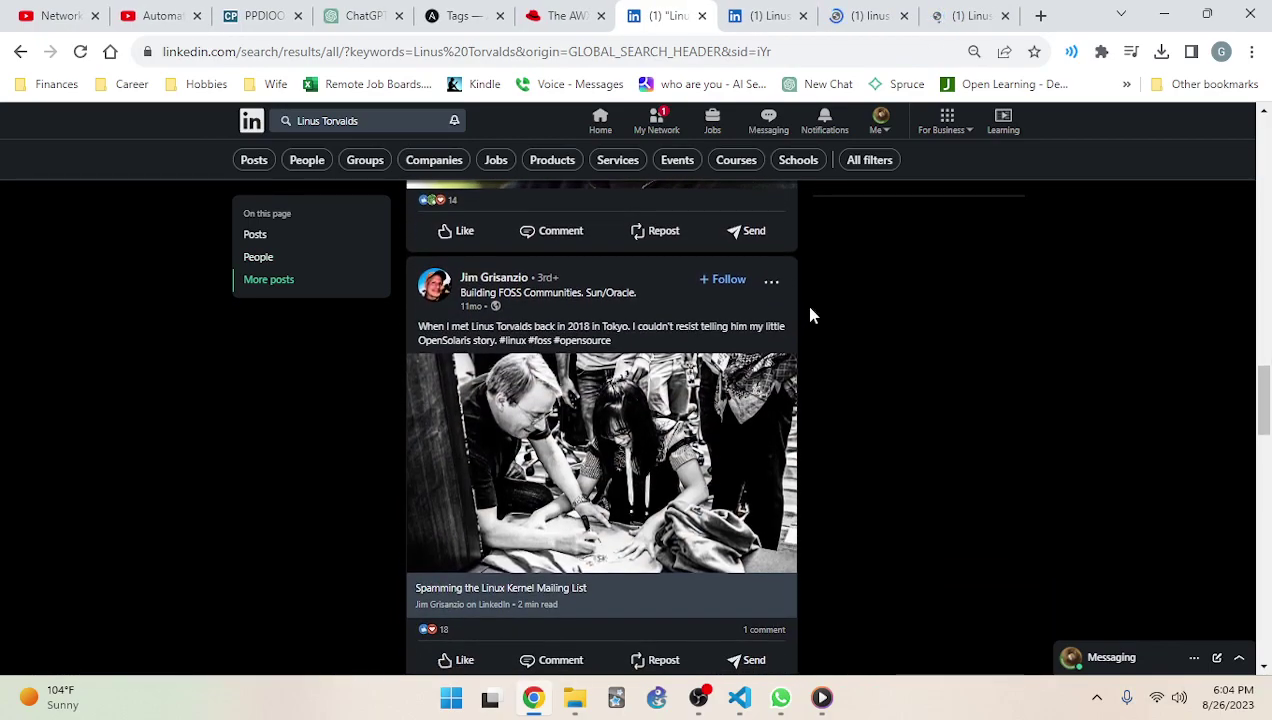
scroll(803, 301, up, 4)
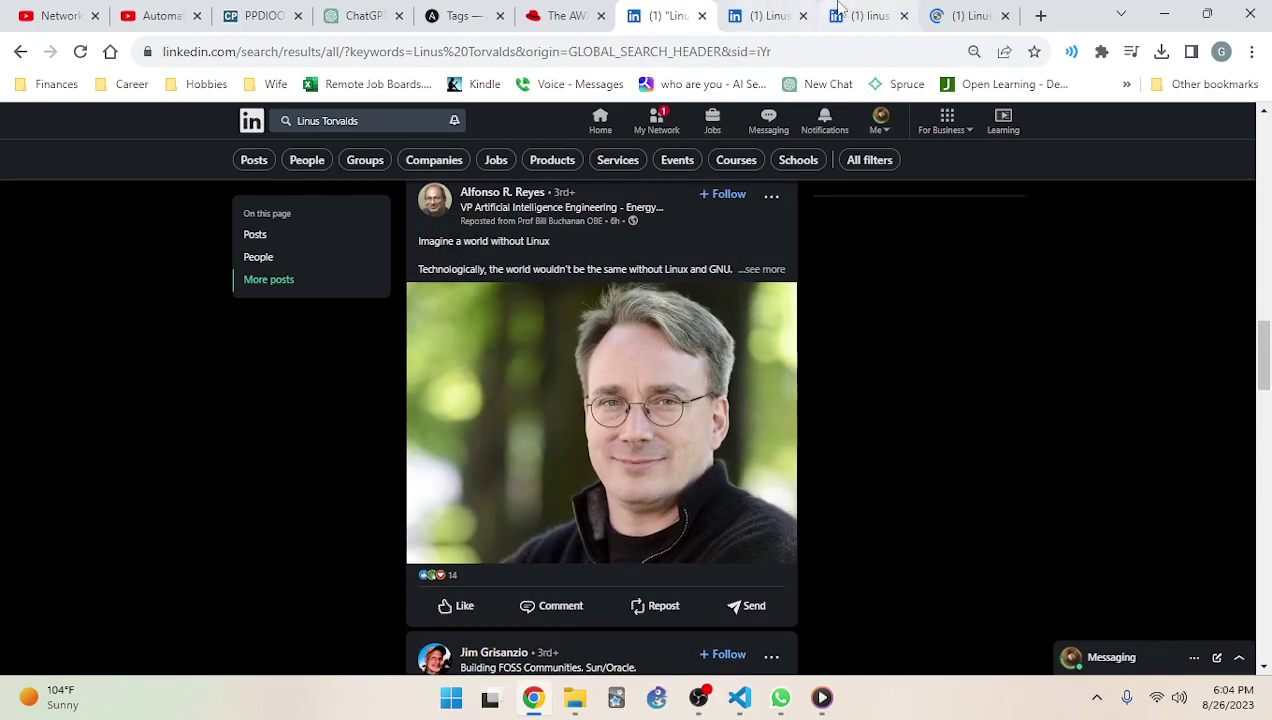
click(756, 12)
scroll(554, 250, up, 15)
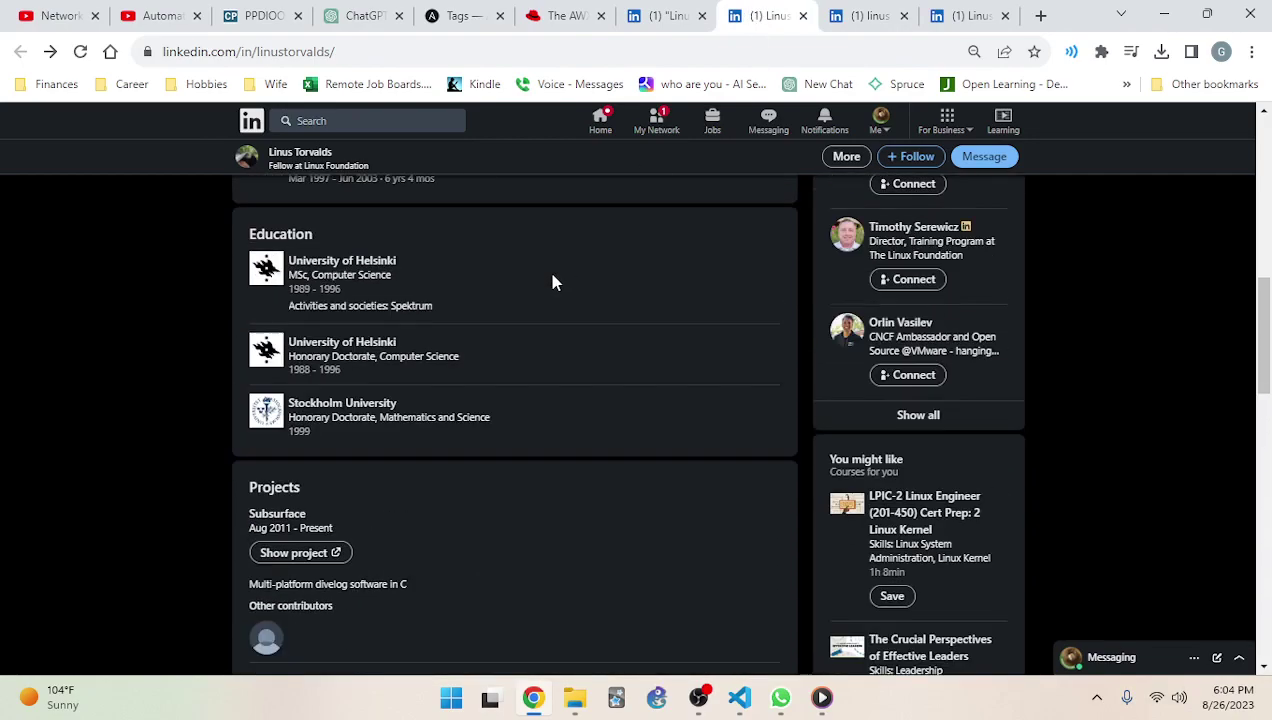
scroll(553, 282, up, 3)
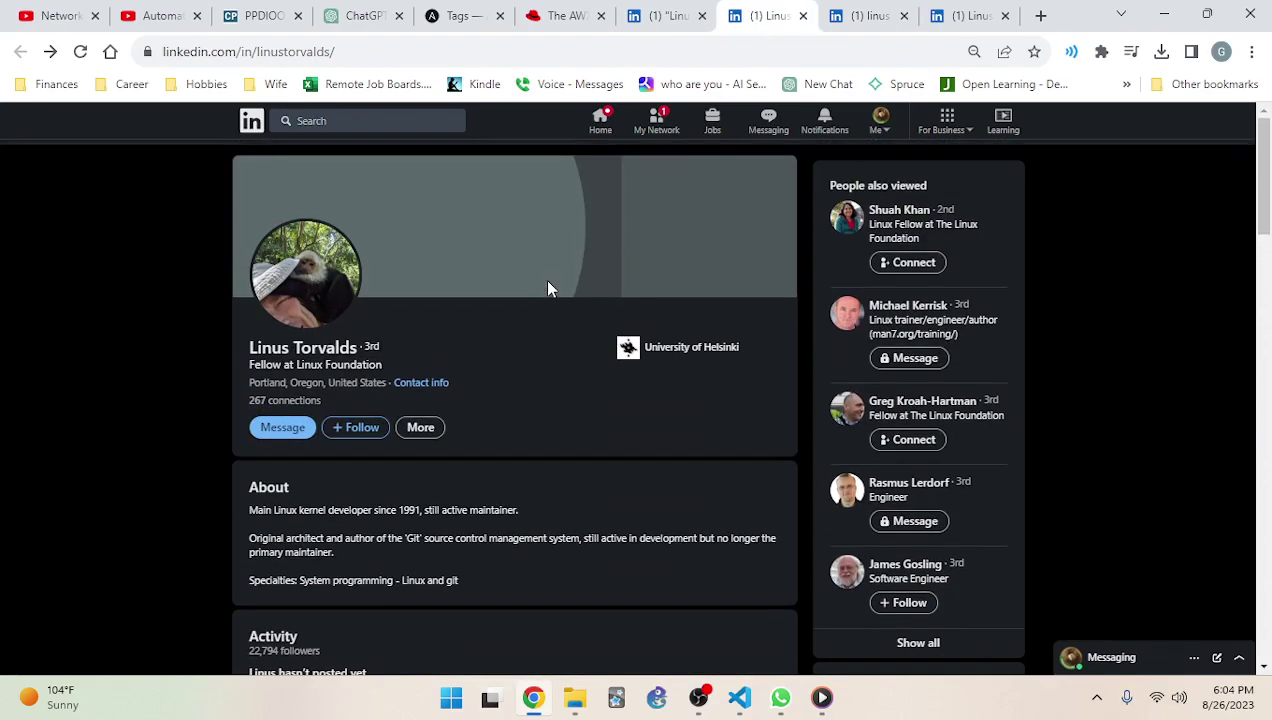
click(310, 325)
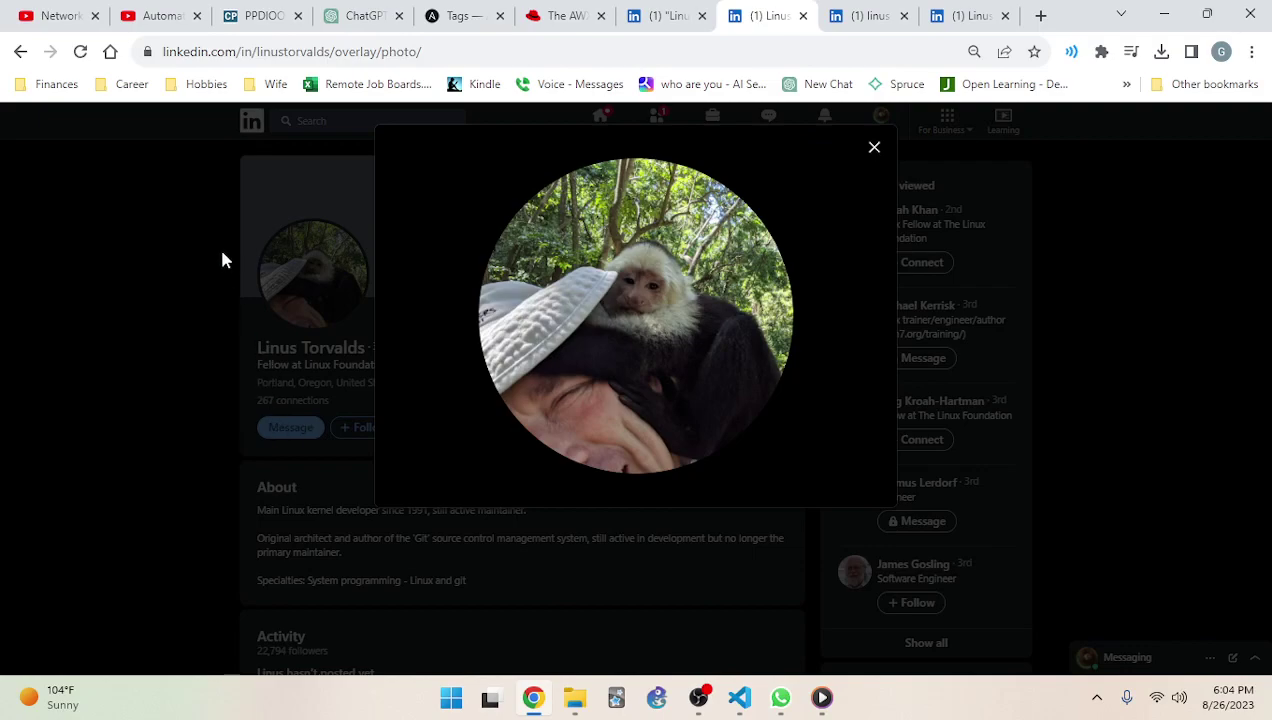
click(662, 15)
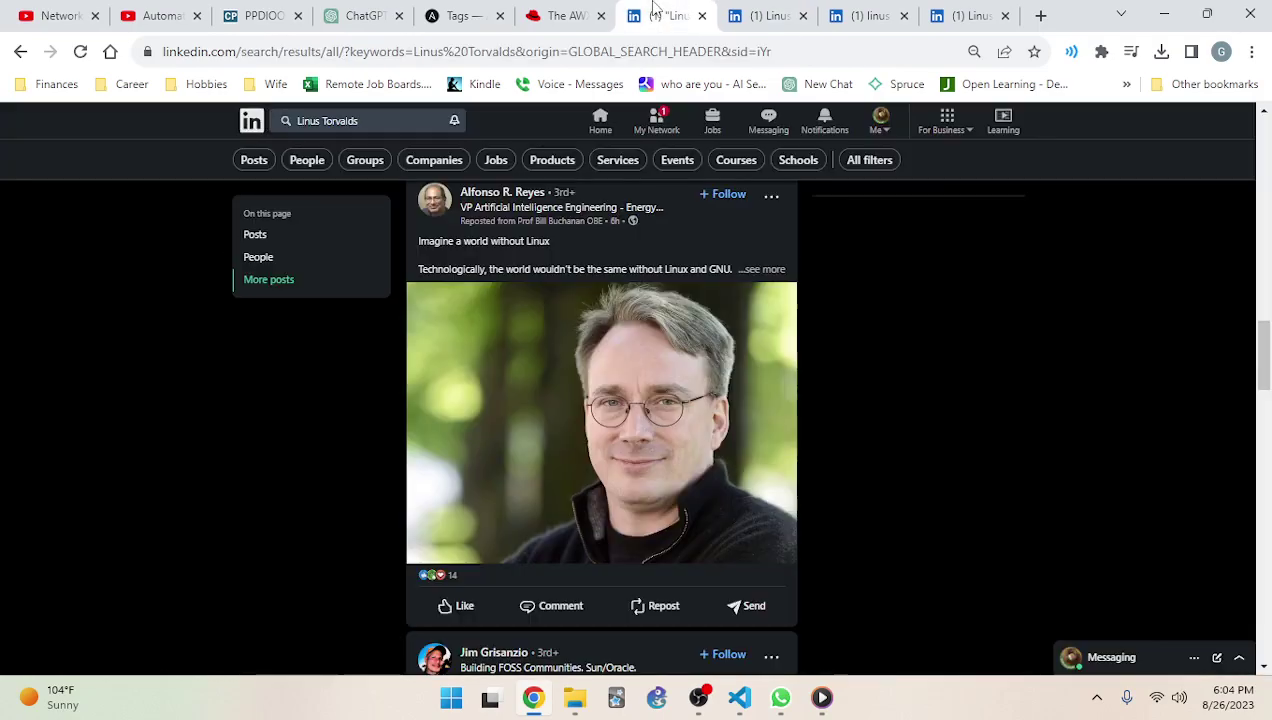
click(766, 12)
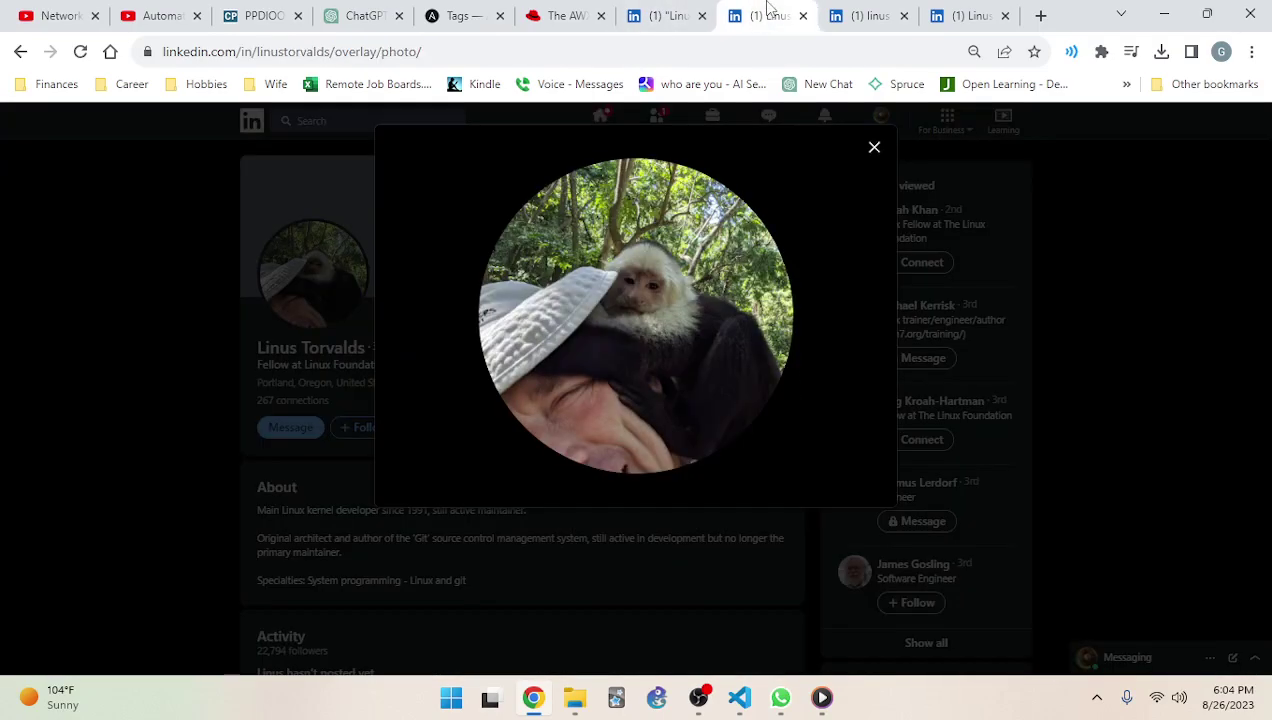
click(678, 10)
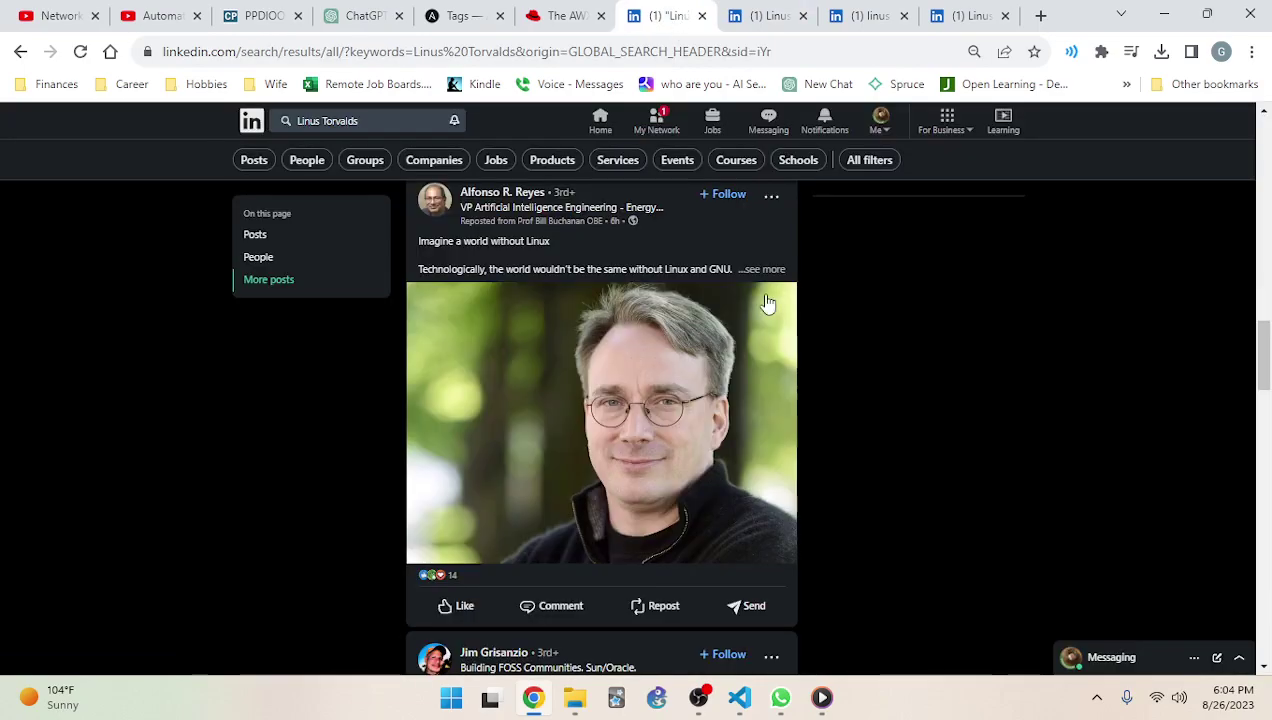
click(766, 15)
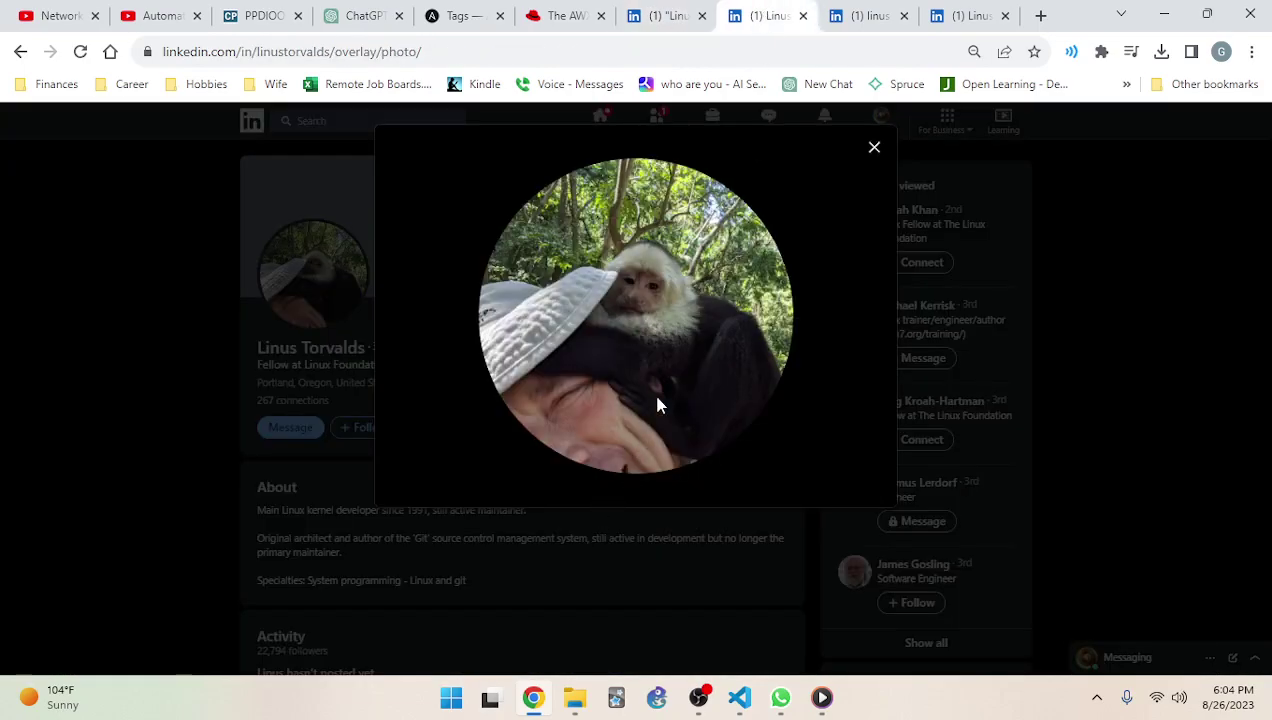
click(645, 12)
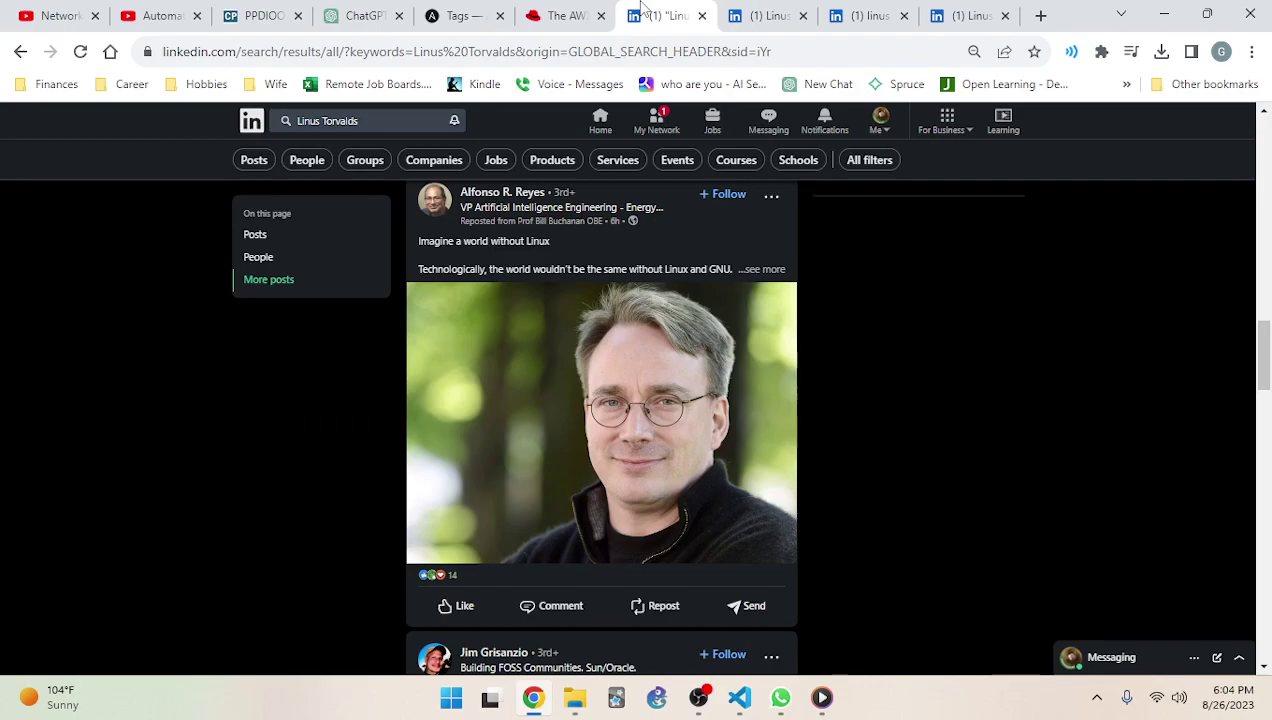
Look through the remaining More posts results for Linus Torvalds down to the end of the section
scroll(724, 449, down, 5)
scroll(724, 453, down, 10)
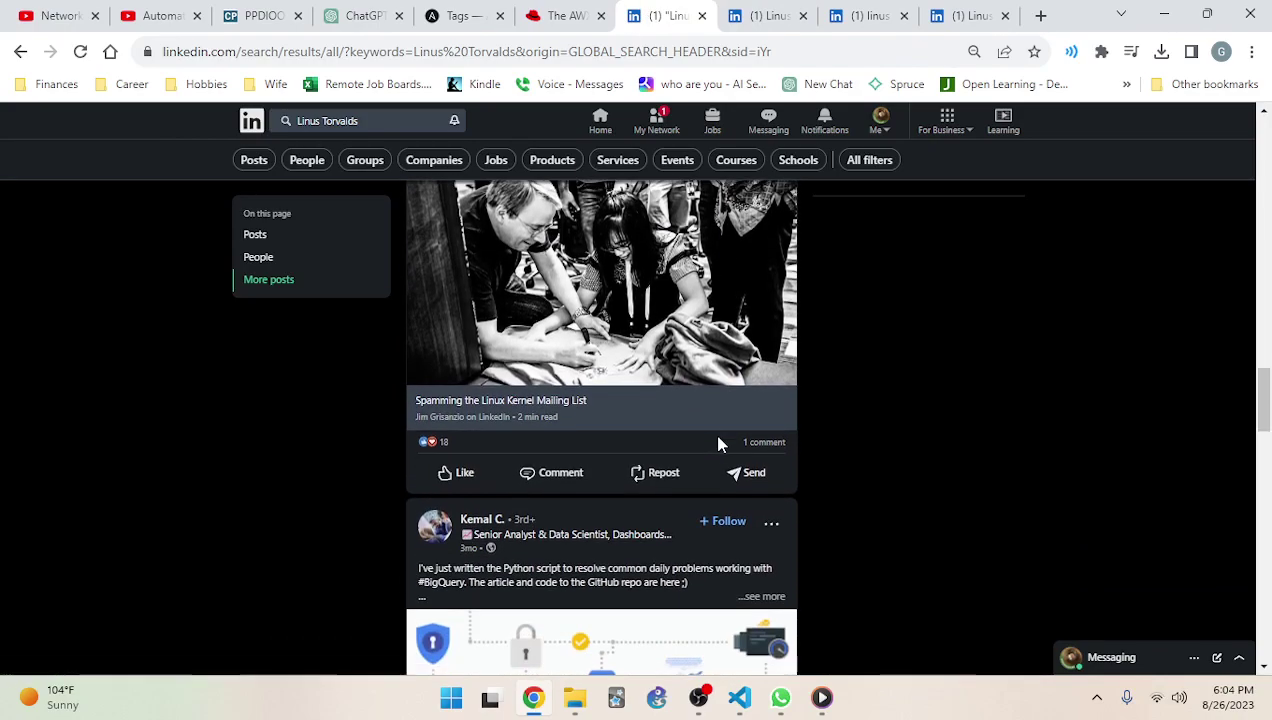
scroll(776, 411, down, 15)
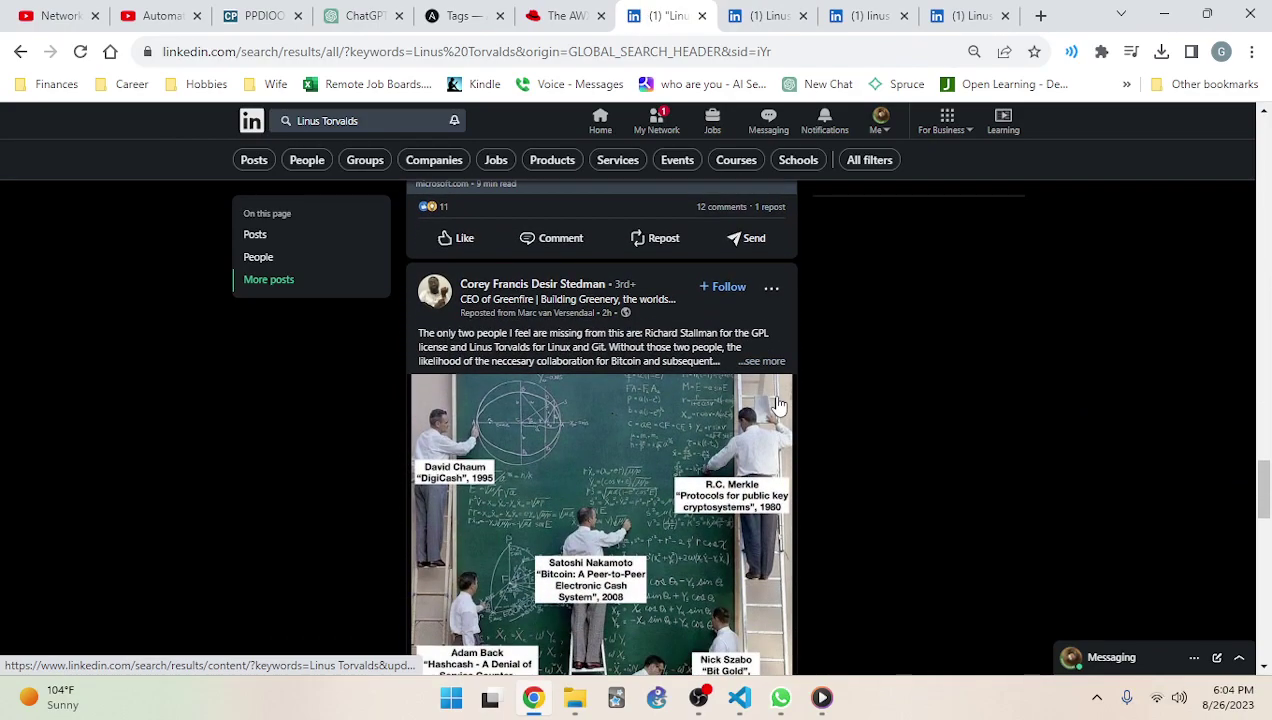
scroll(785, 405, down, 3)
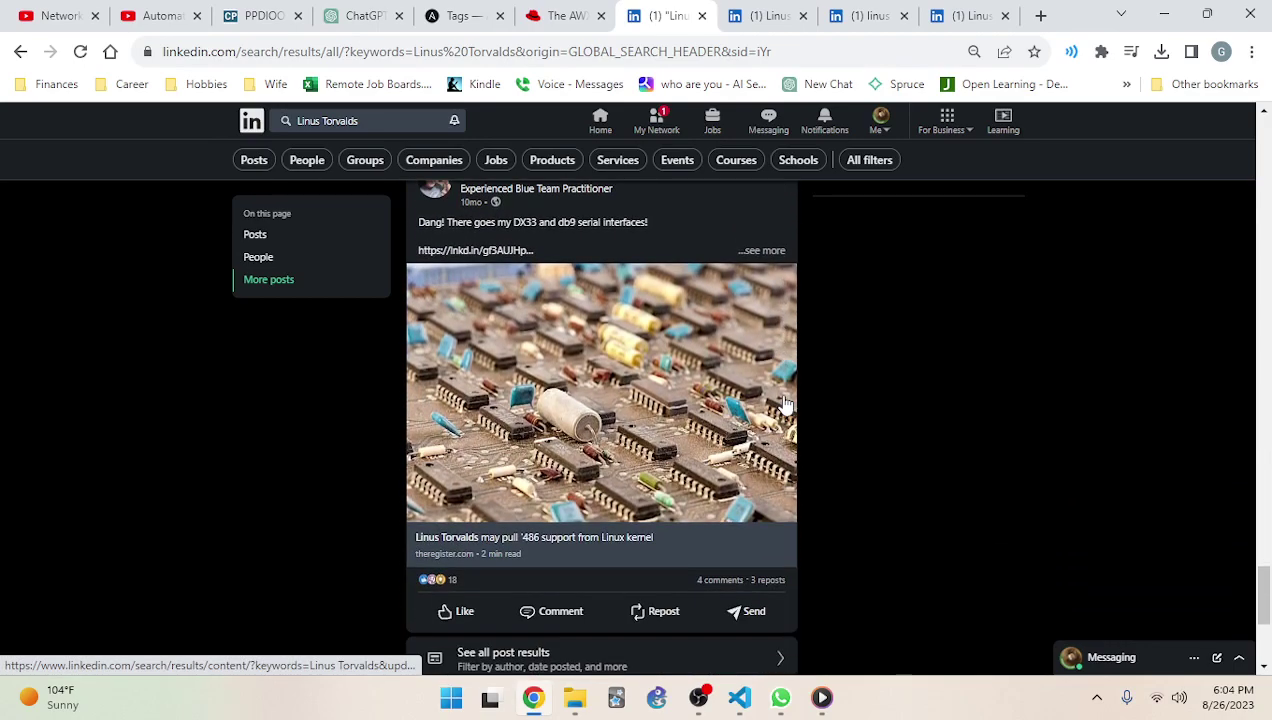
Review the profile of the Senior Software Engineer at Google and highlight the profile name
click(962, 15)
click(893, 12)
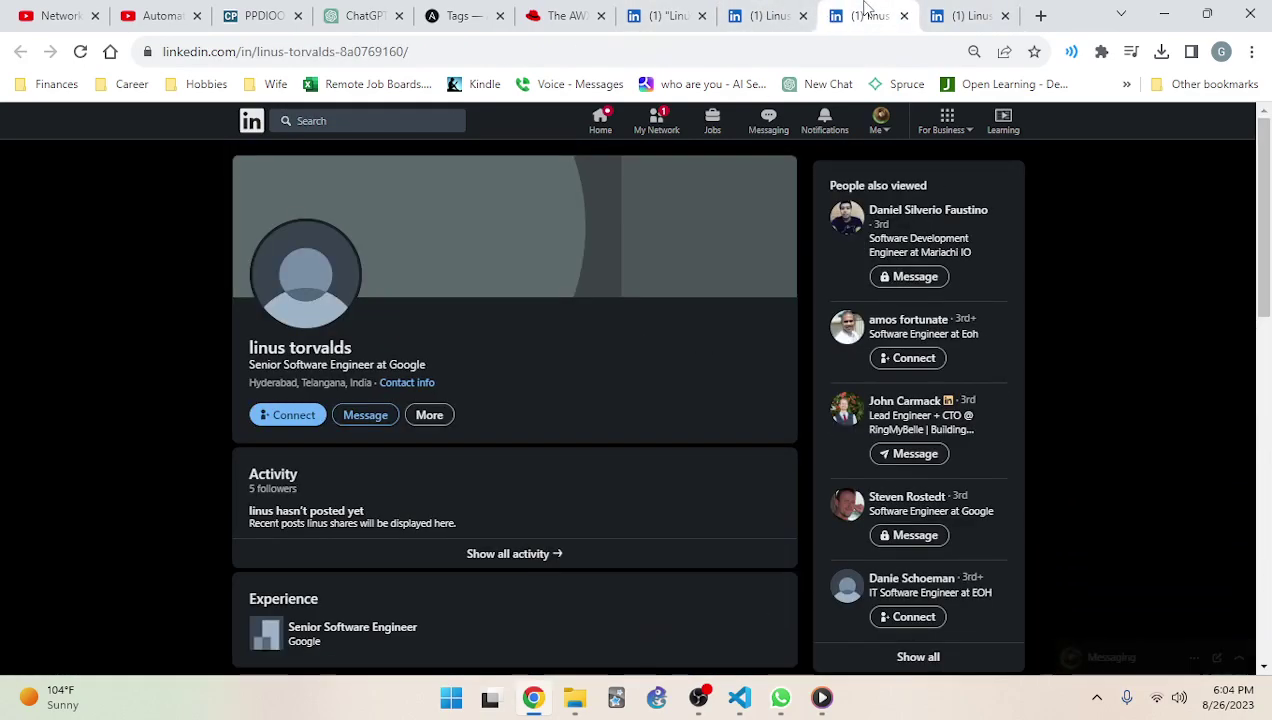
scroll(223, 367, down, 3)
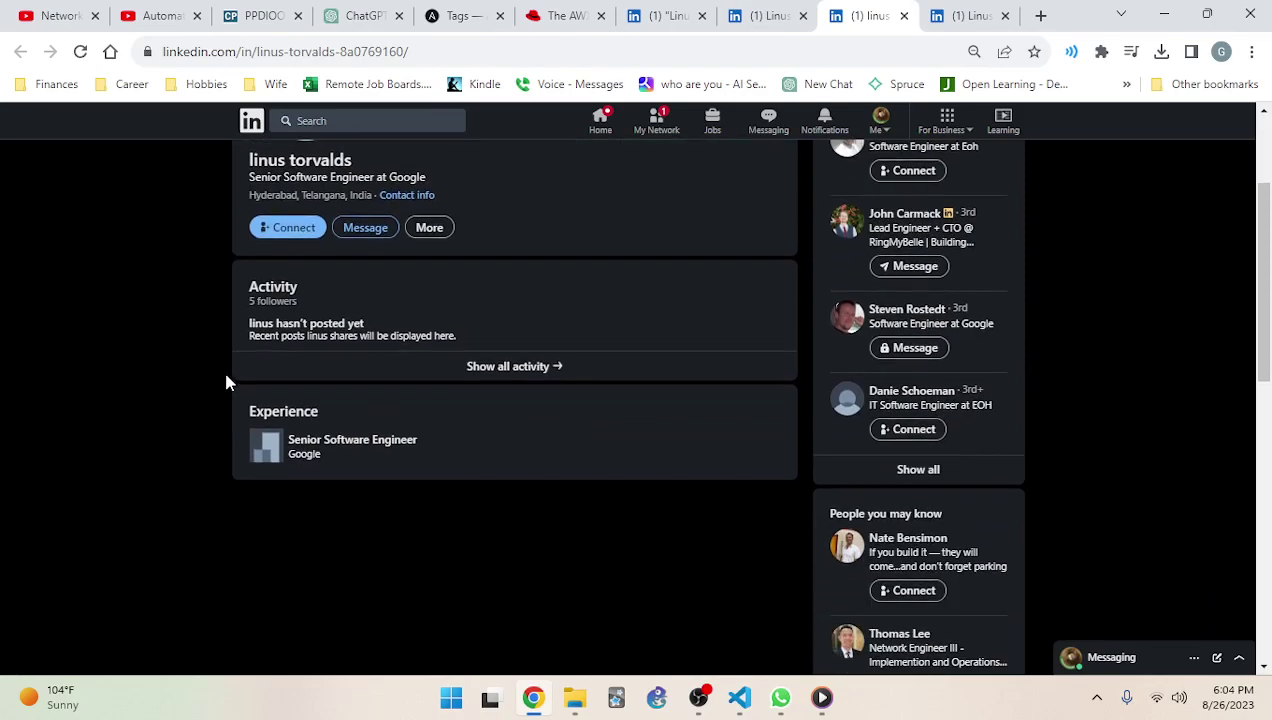
scroll(223, 367, up, 3)
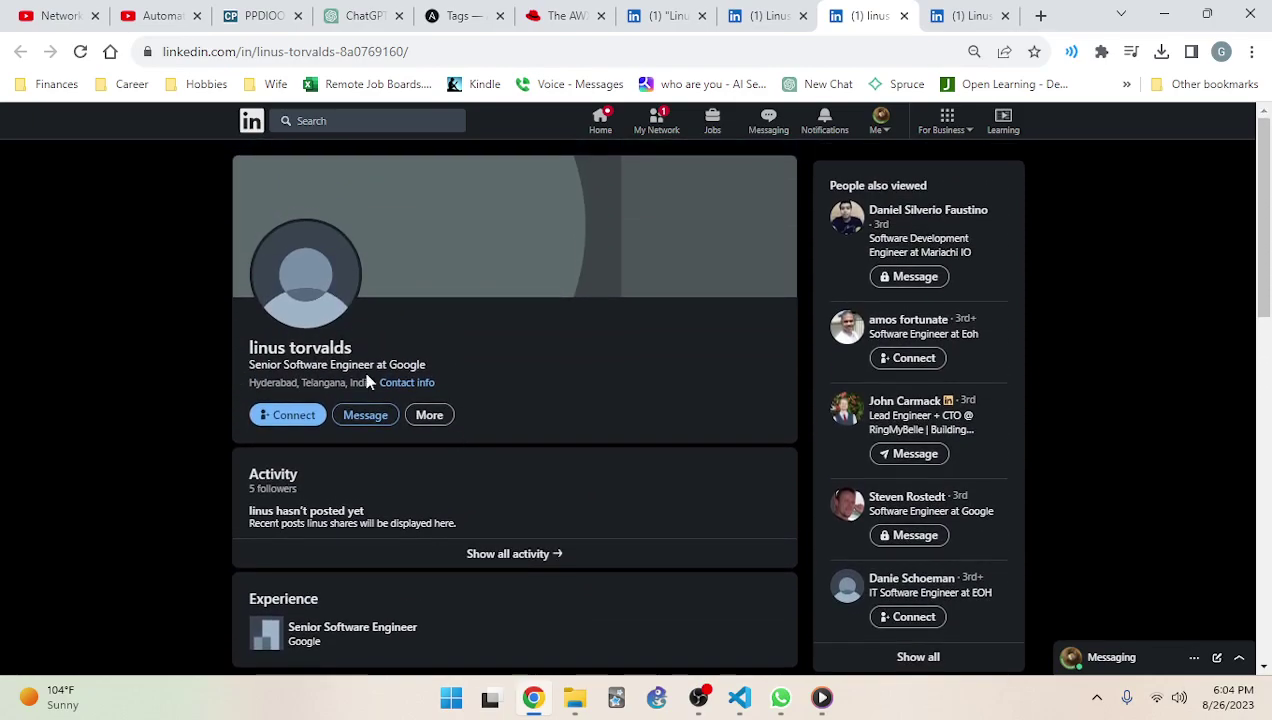
drag(365, 352, 245, 360)
click(312, 384)
Check the Texas State University student's profile, and close both that tab and the Google engineer's profile tab
click(965, 15)
right_click(902, 15)
scroll(568, 390, down, 3)
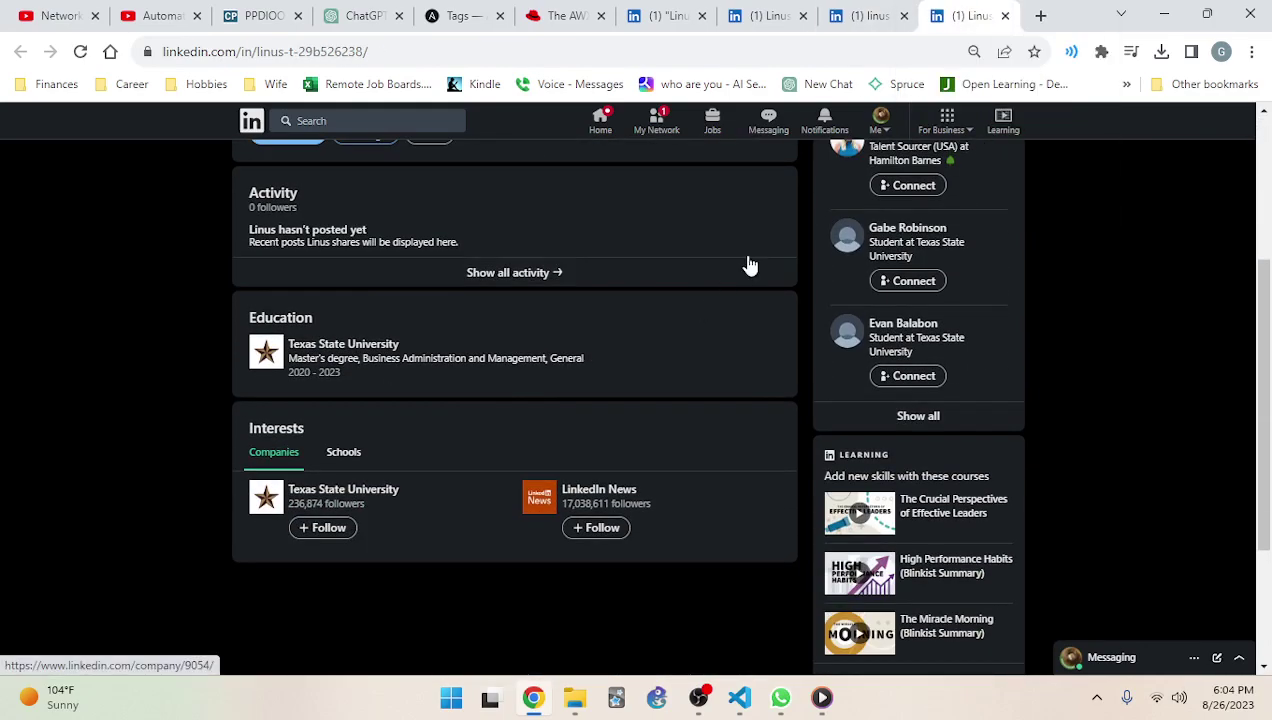
click(898, 15)
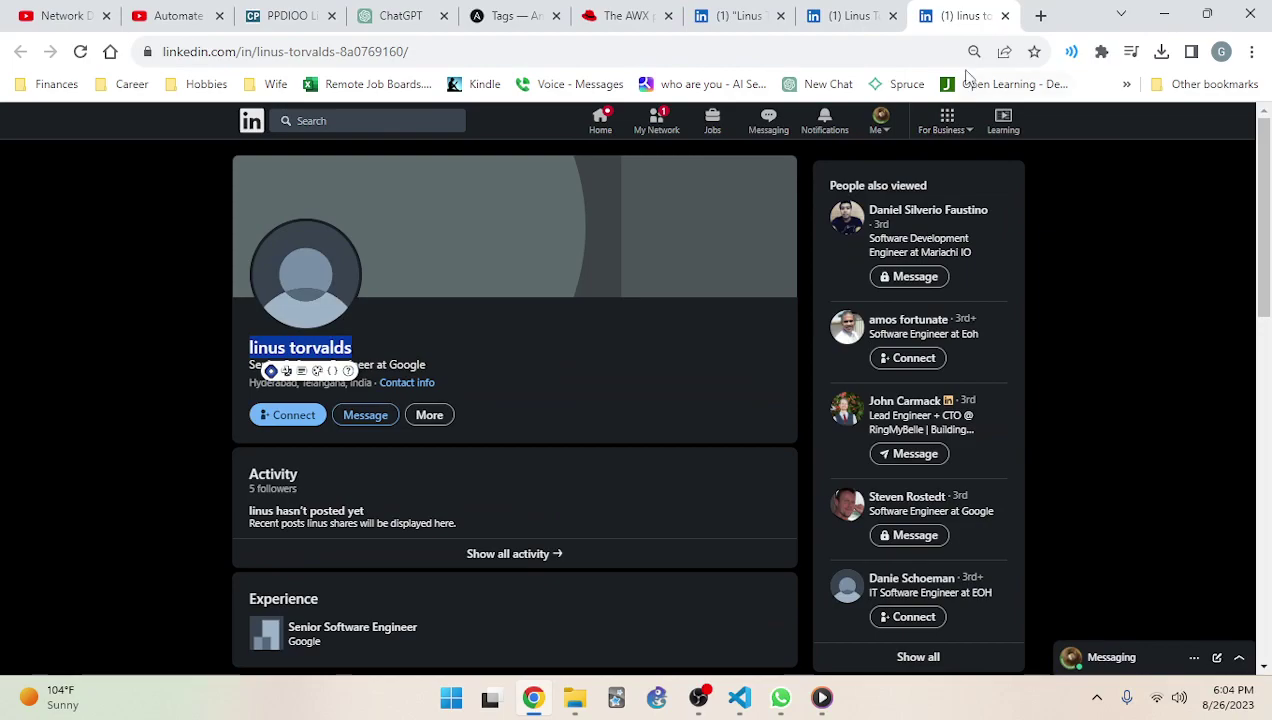
middle_click(974, 10)
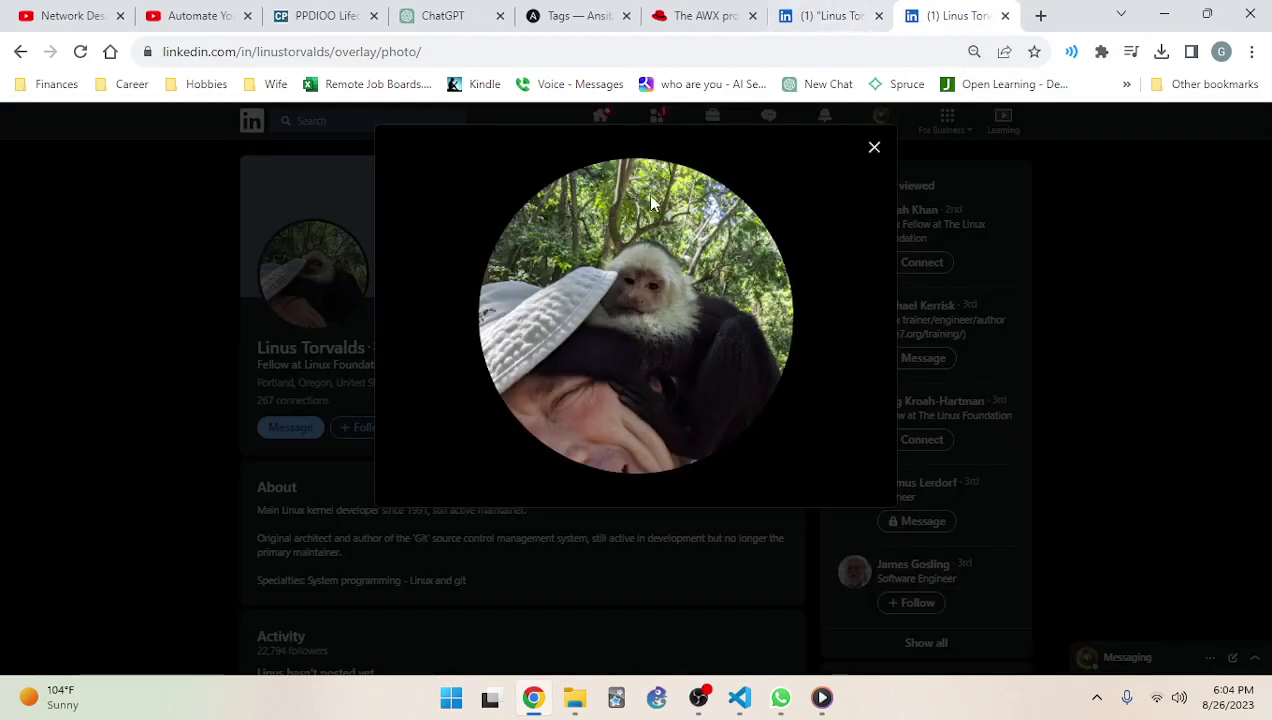
Close the enlarged photo on the Linus Torvalds profile, view all activity and return to the profile
click(874, 147)
scroll(176, 432, down, 4)
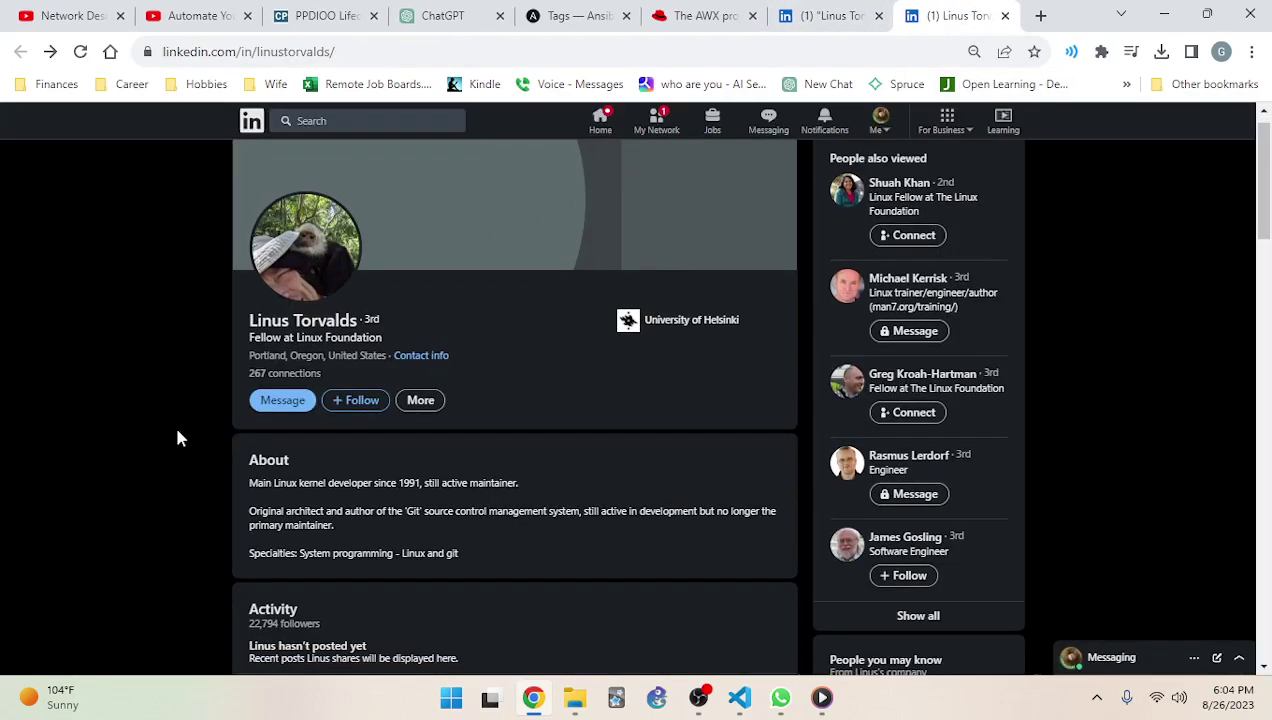
click(524, 350)
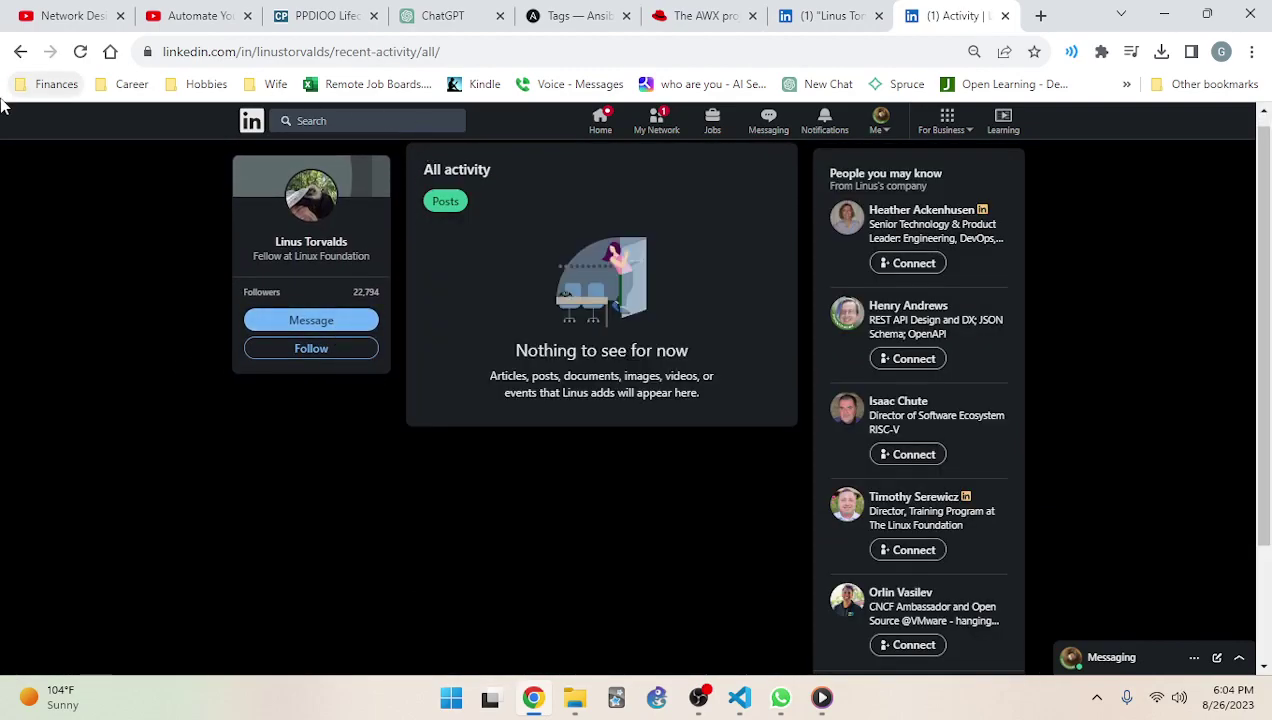
click(21, 51)
scroll(337, 437, up, 4)
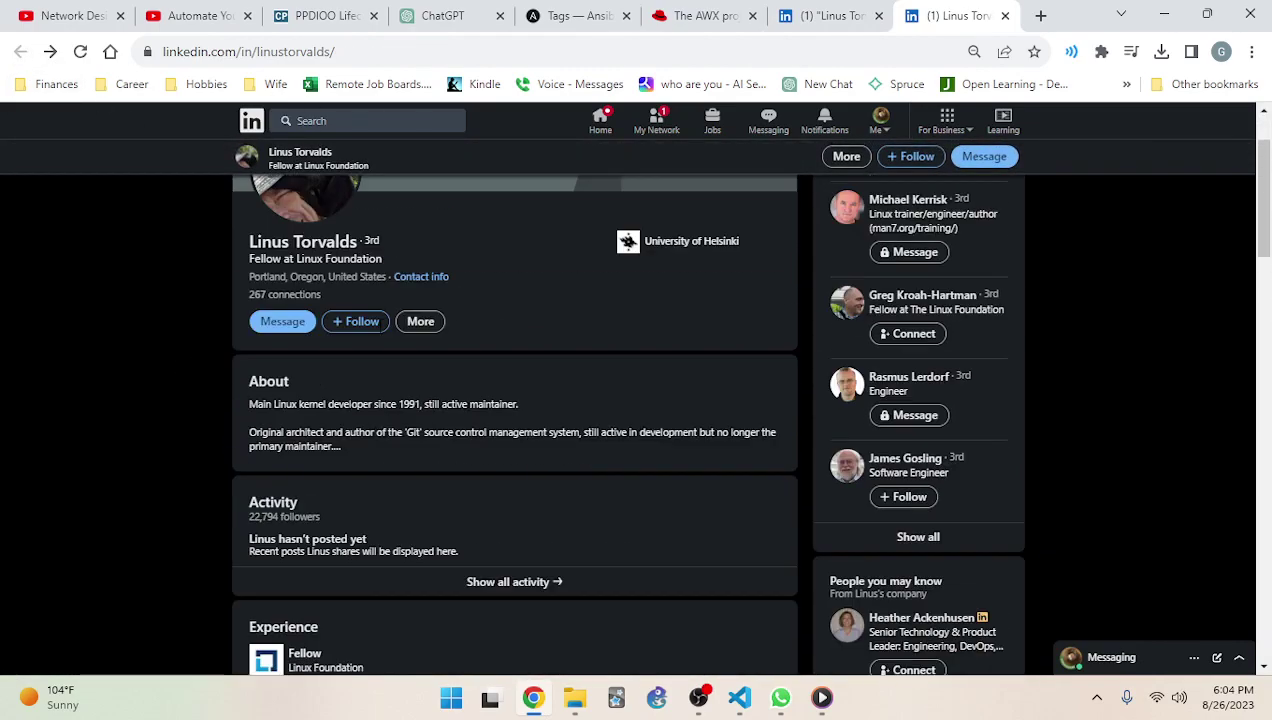
Follow Linus Torvalds from his LinkedIn profile and close the profile tab
click(337, 437)
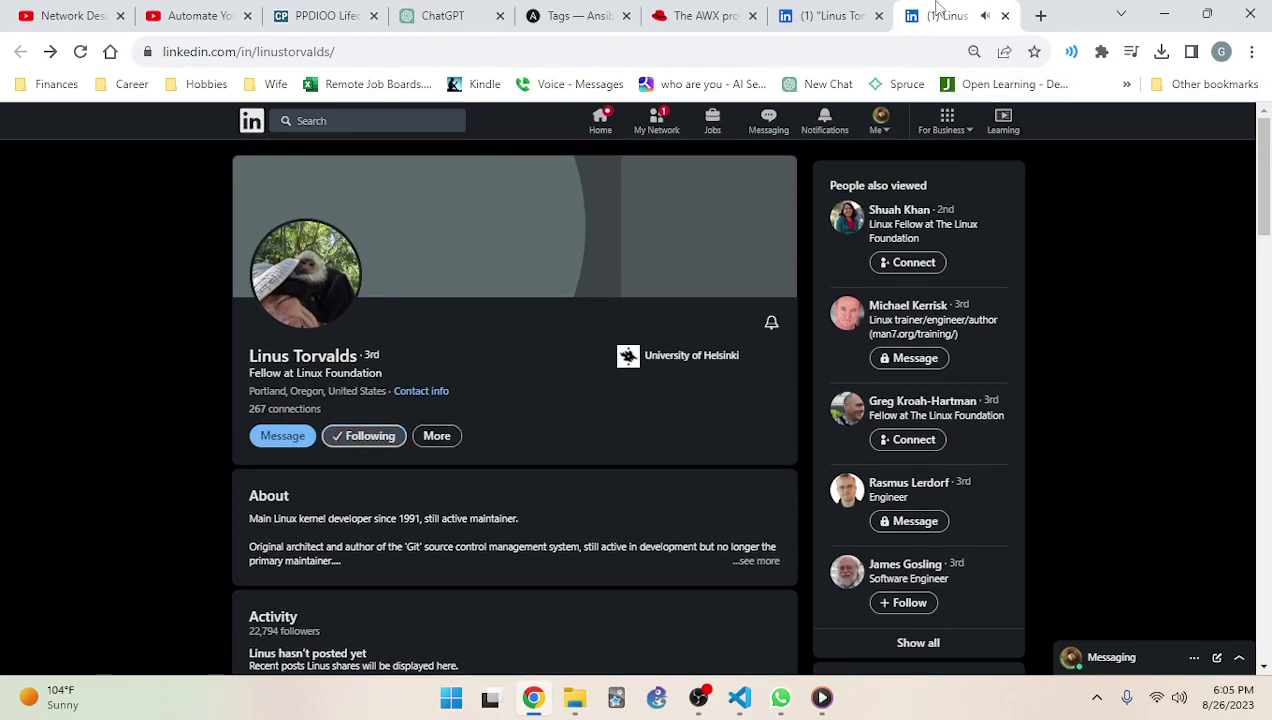
click(1005, 15)
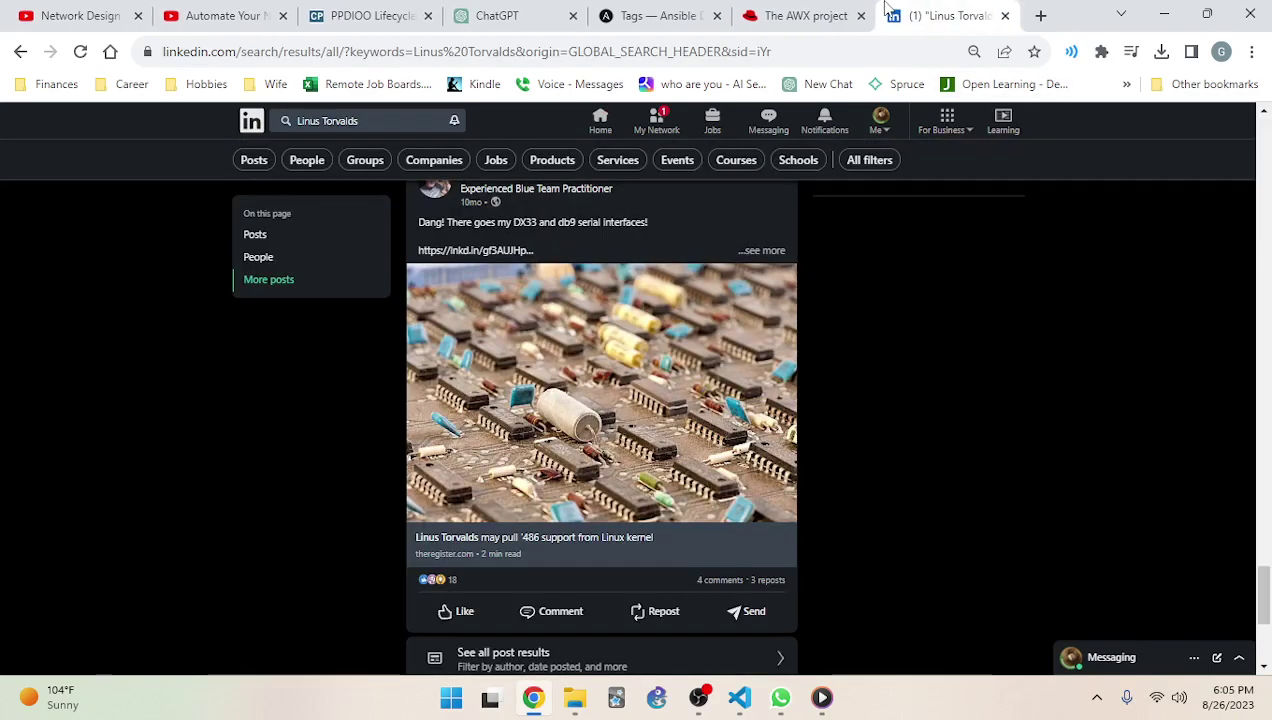
Switch to the Automate Your Network PDF in Visual Studio Code and read the Microsoft Team Foundation Server, Work and Code sections
click(740, 697)
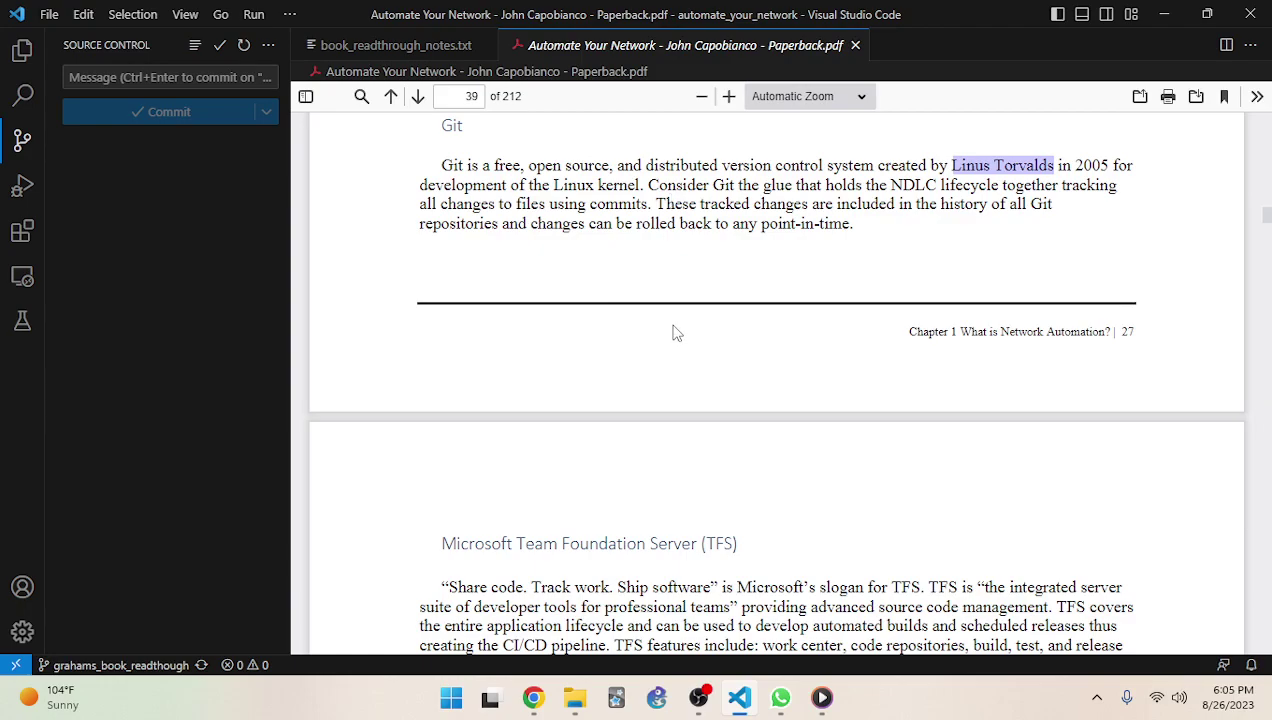
scroll(673, 332, down, 5)
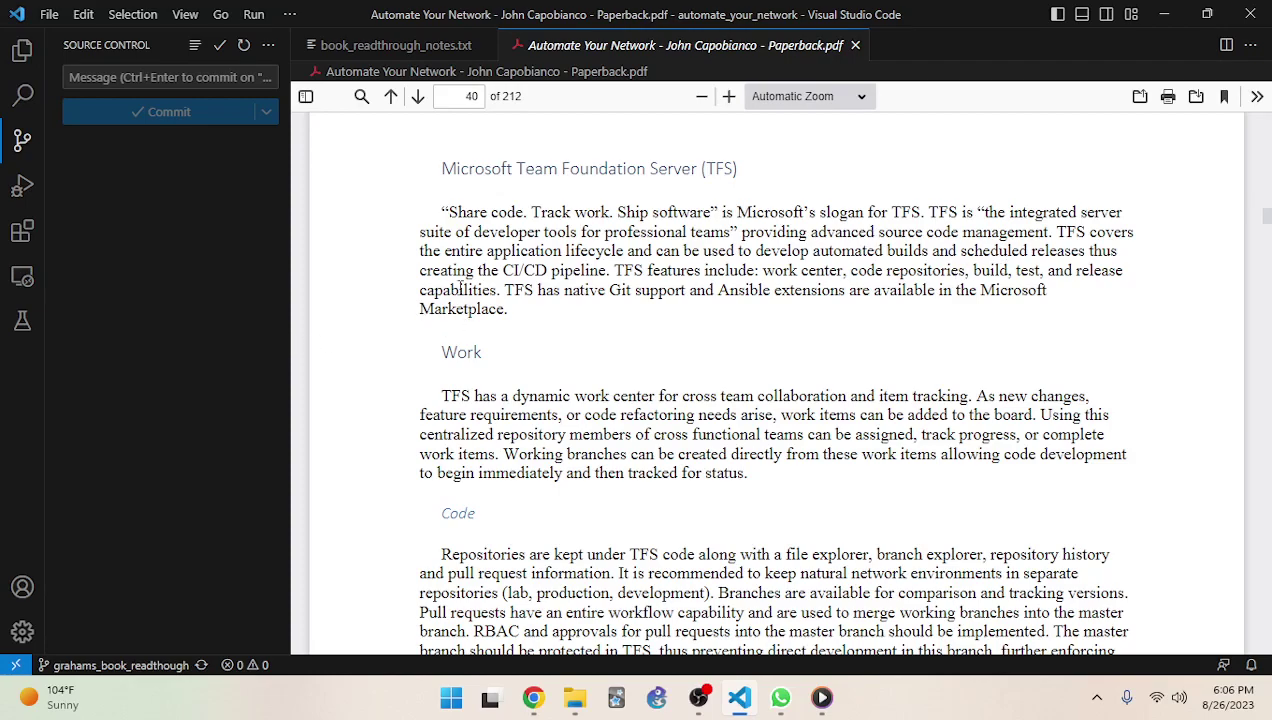
drag(499, 290, 550, 316)
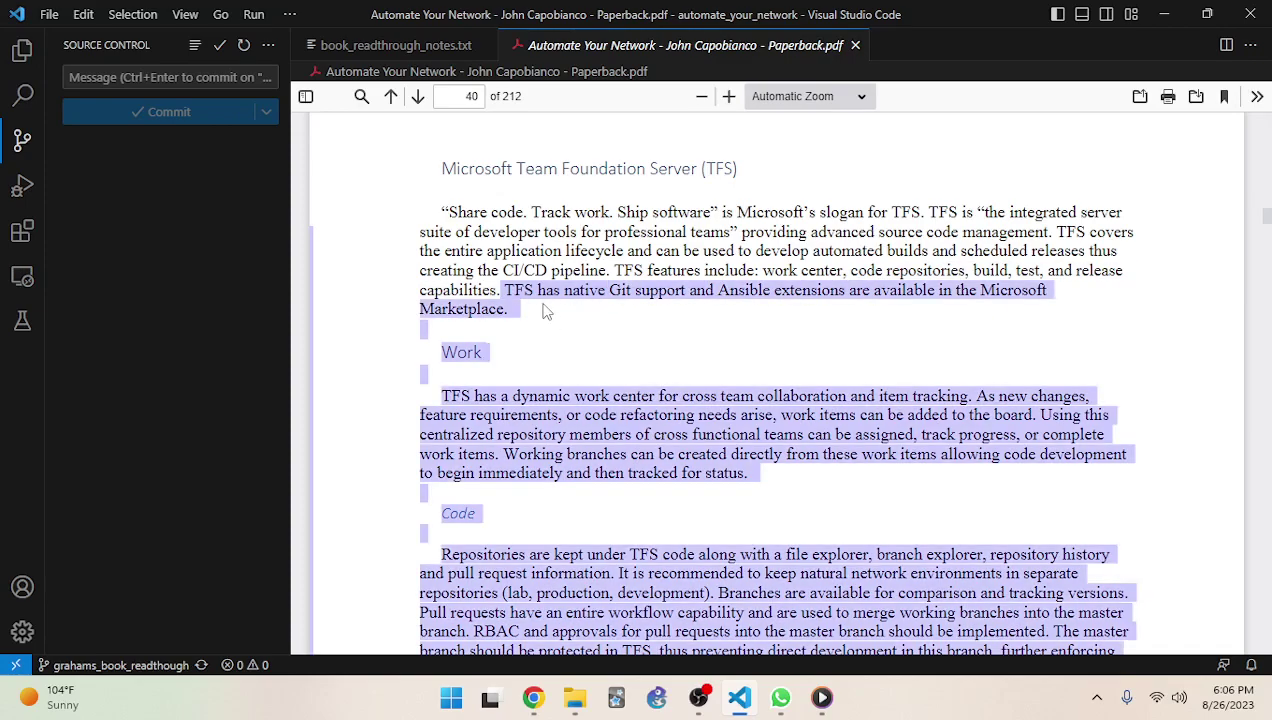
click(528, 282)
scroll(528, 281, down, 2)
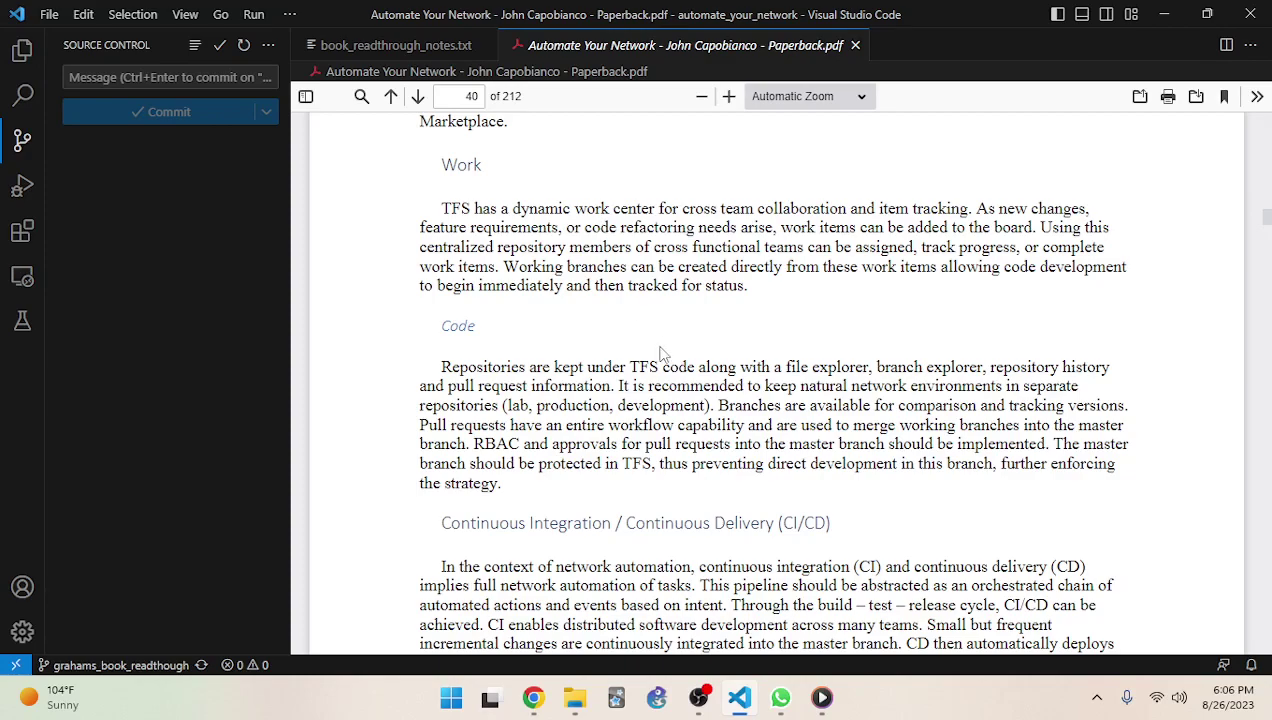
scroll(636, 312, down, 3)
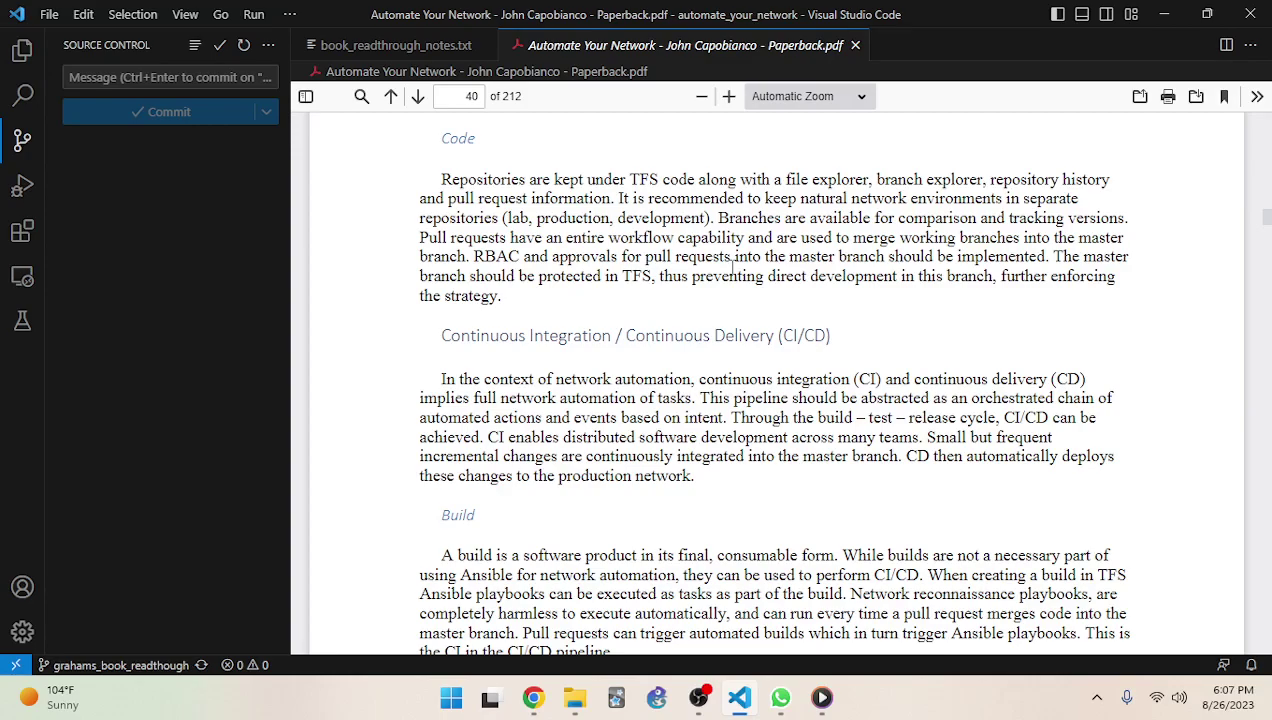
scroll(753, 310, up, 5)
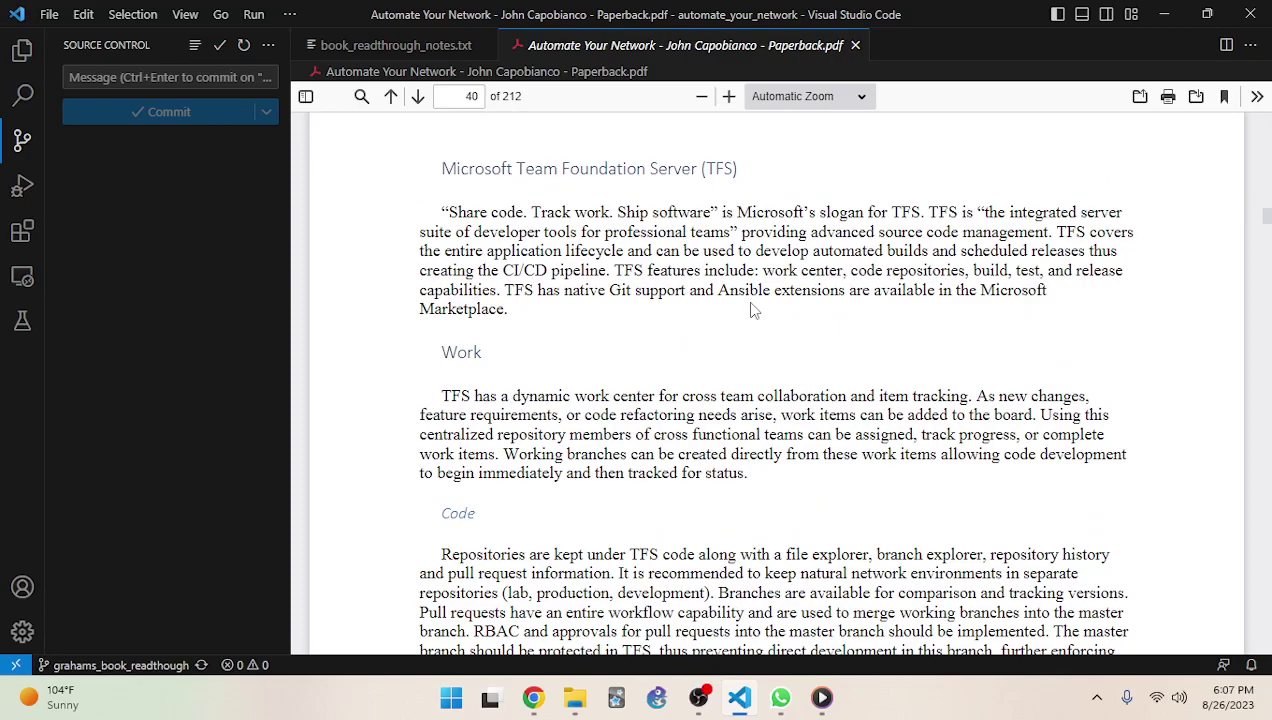
scroll(753, 310, down, 4)
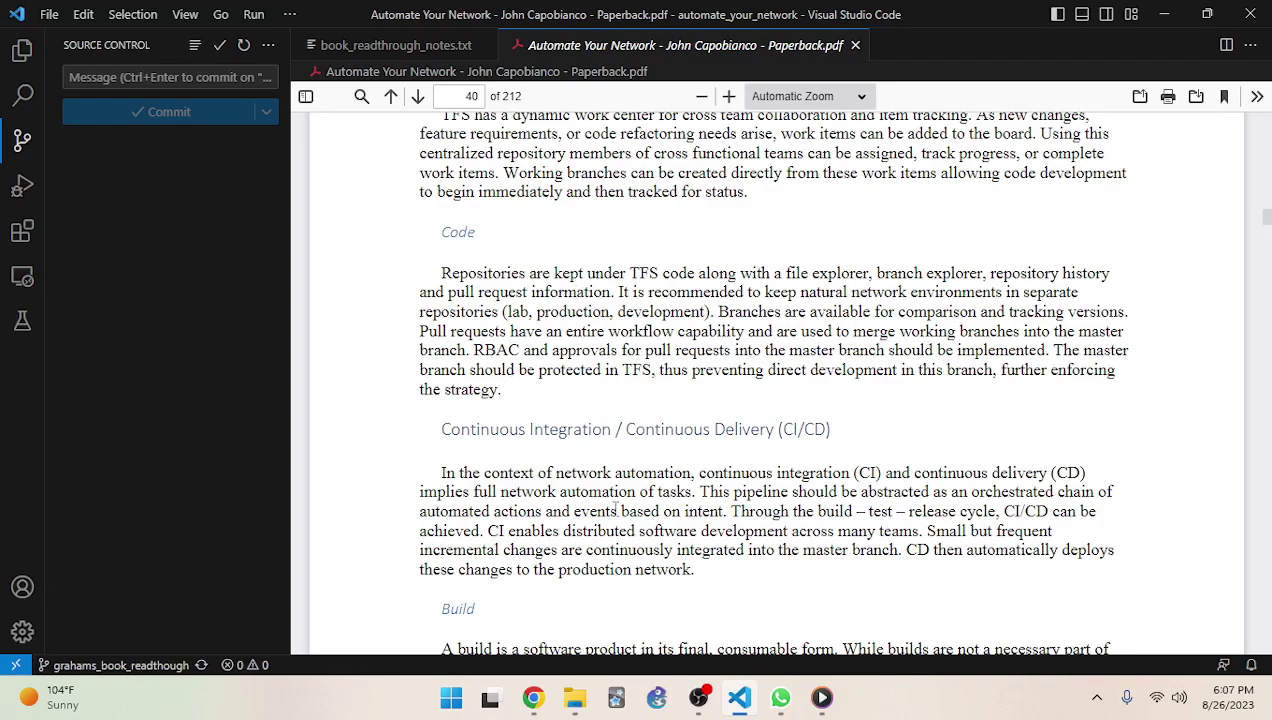
click(533, 697)
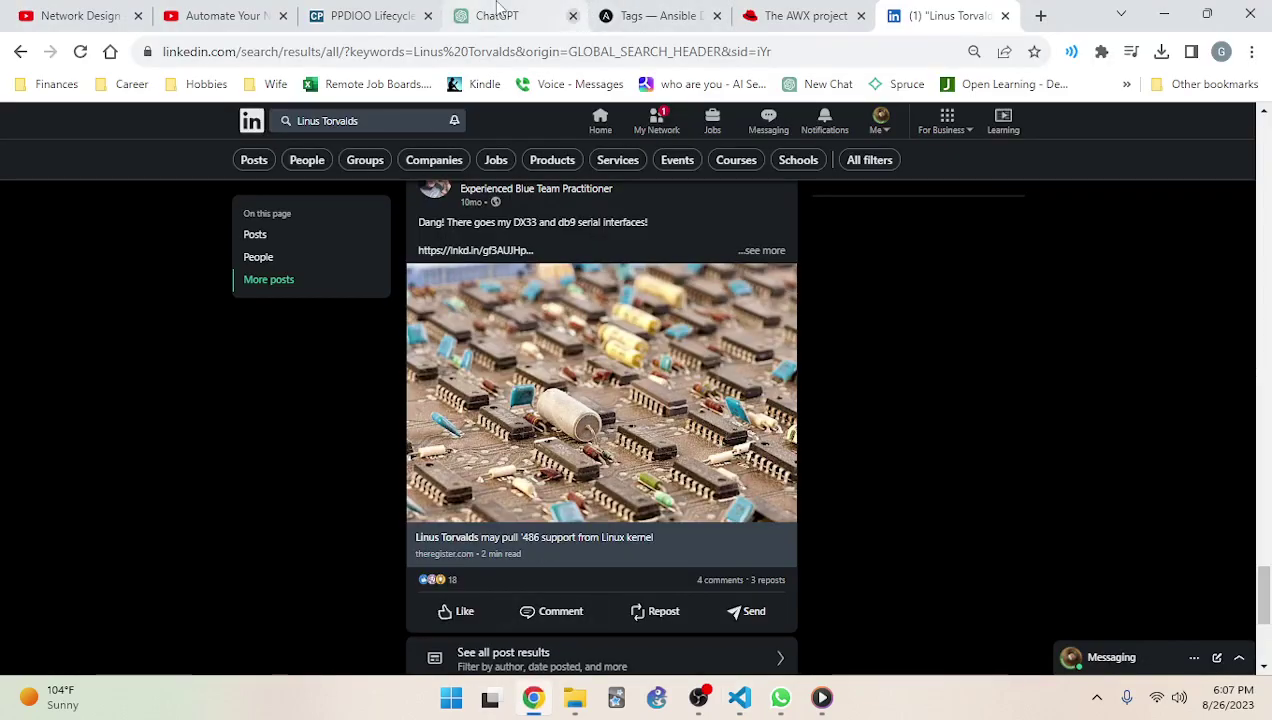
click(477, 10)
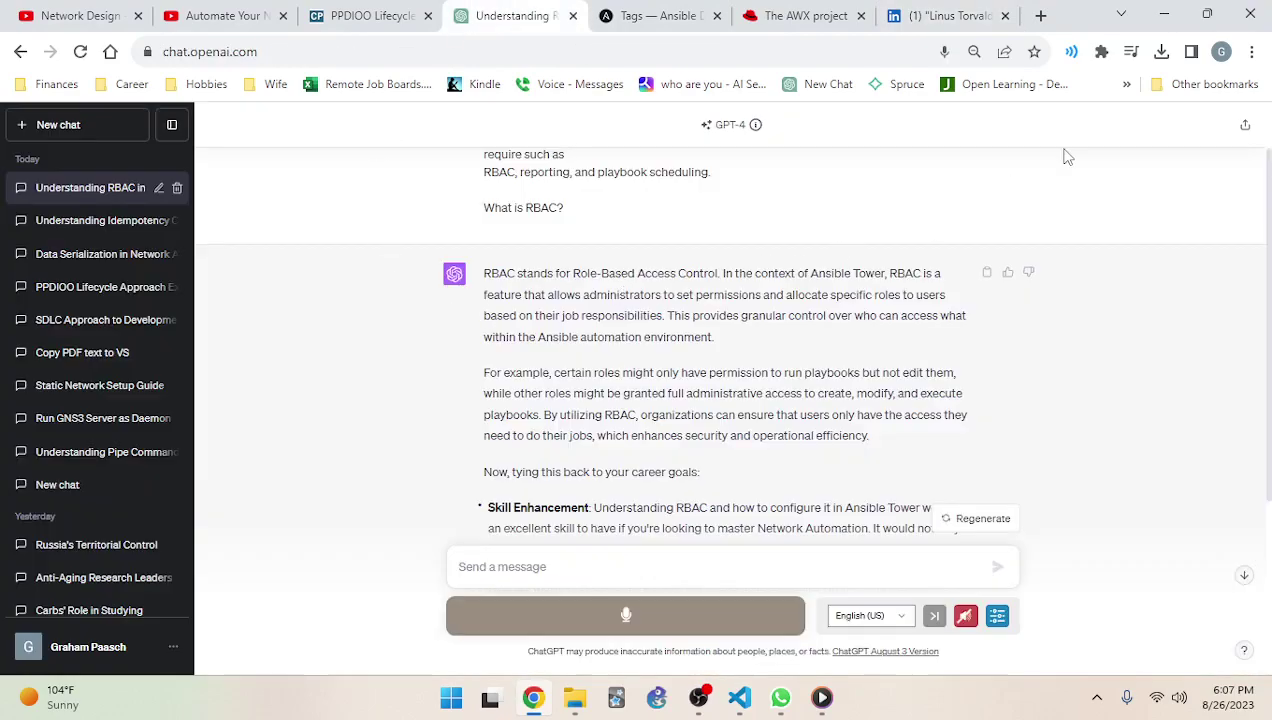
click(1168, 14)
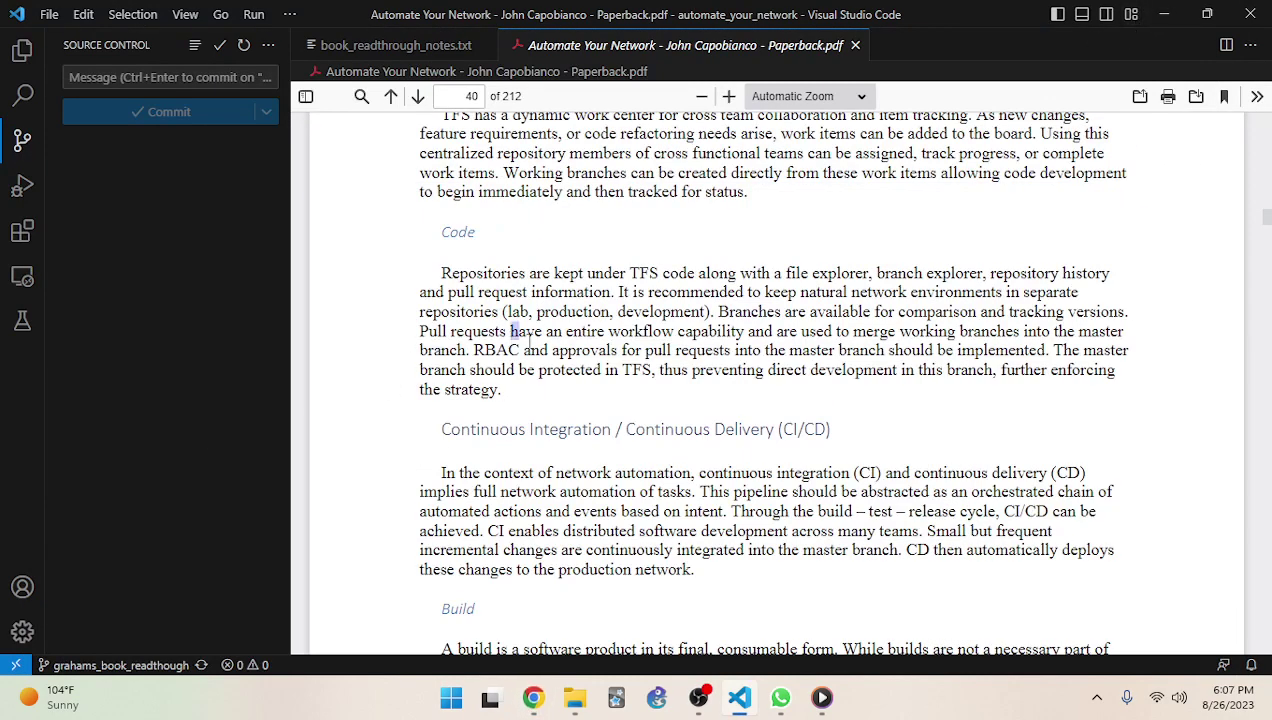
Highlight the pull request workflow wording and the RBAC approvals wording while reading the Code section
drag(510, 332, 606, 332)
click(740, 337)
drag(474, 350, 697, 352)
click(720, 347)
Read the Continuous Integration / Continuous Delivery and Build sections on PDF page 40
scroll(770, 380, down, 5)
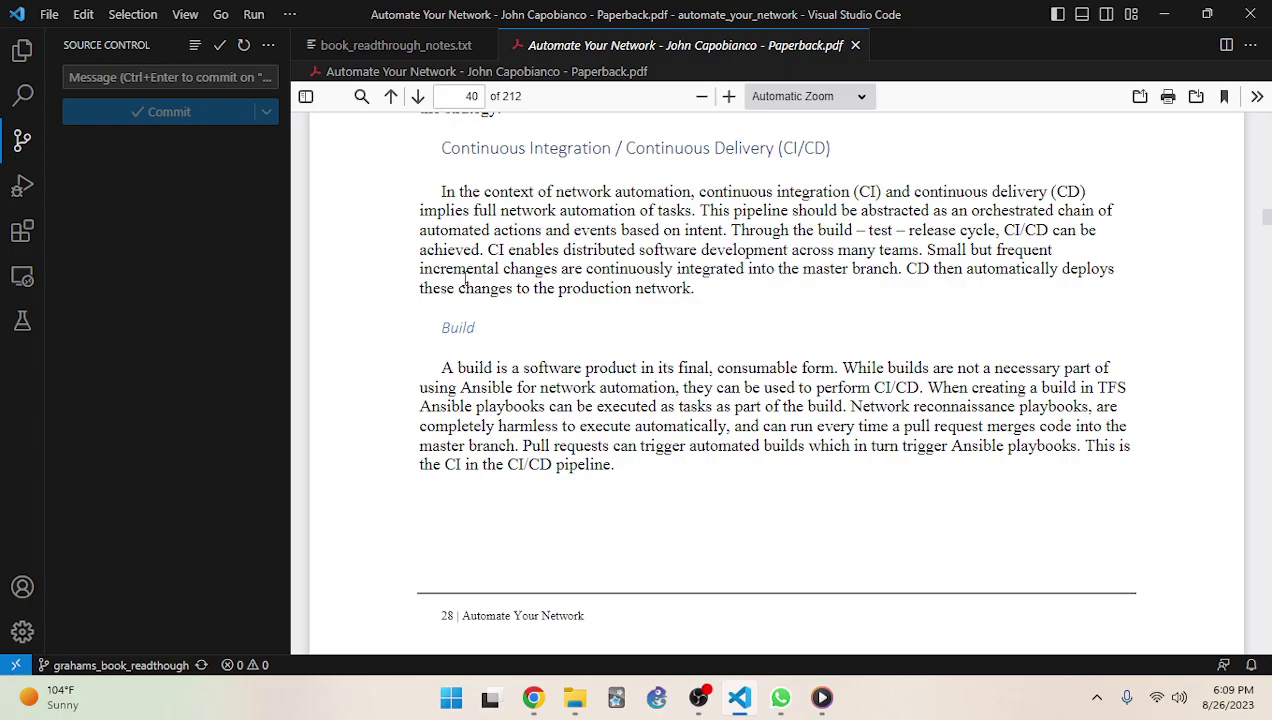
scroll(566, 312, down, 10)
scroll(564, 310, up, 10)
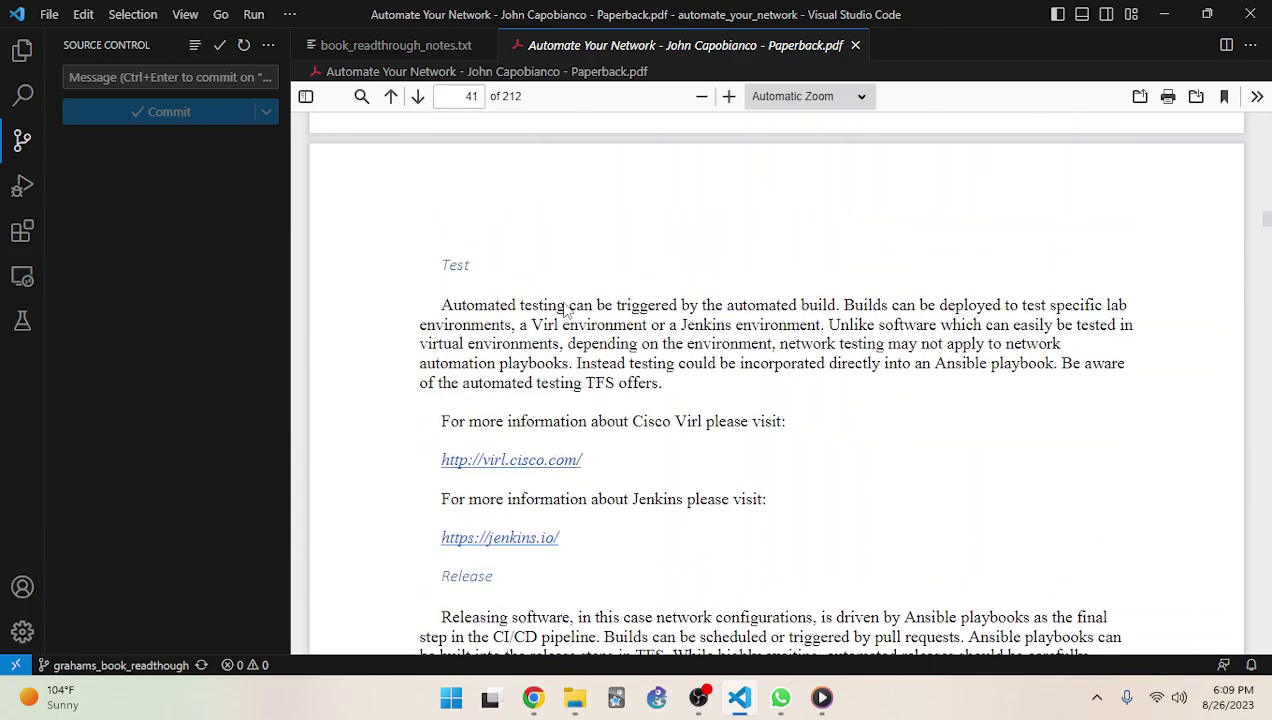
triple_click(434, 290)
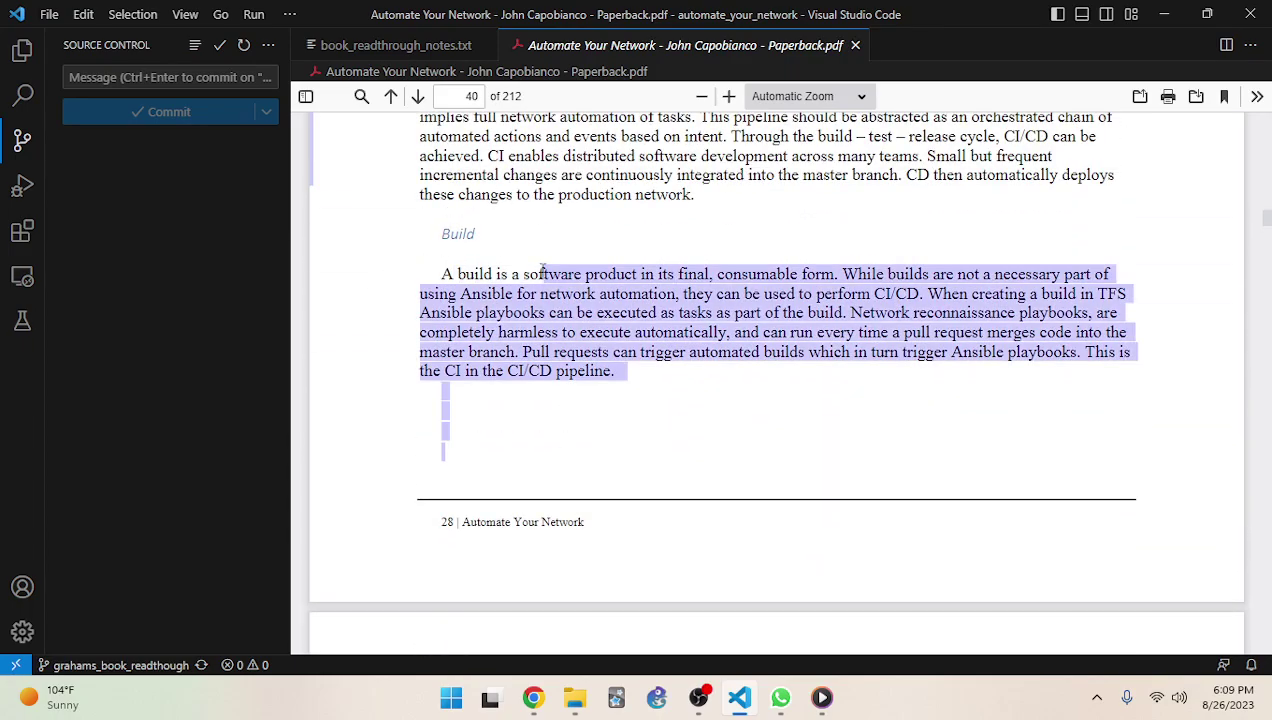
click(625, 275)
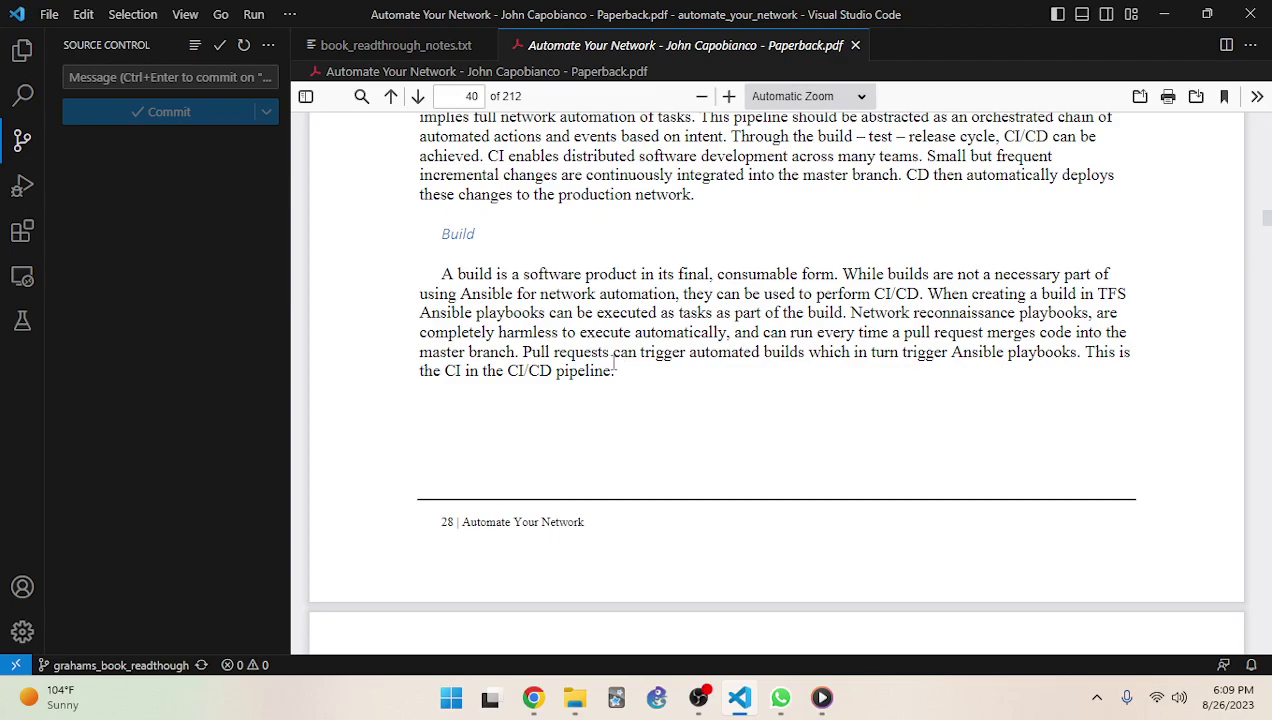
scroll(614, 366, down, 6)
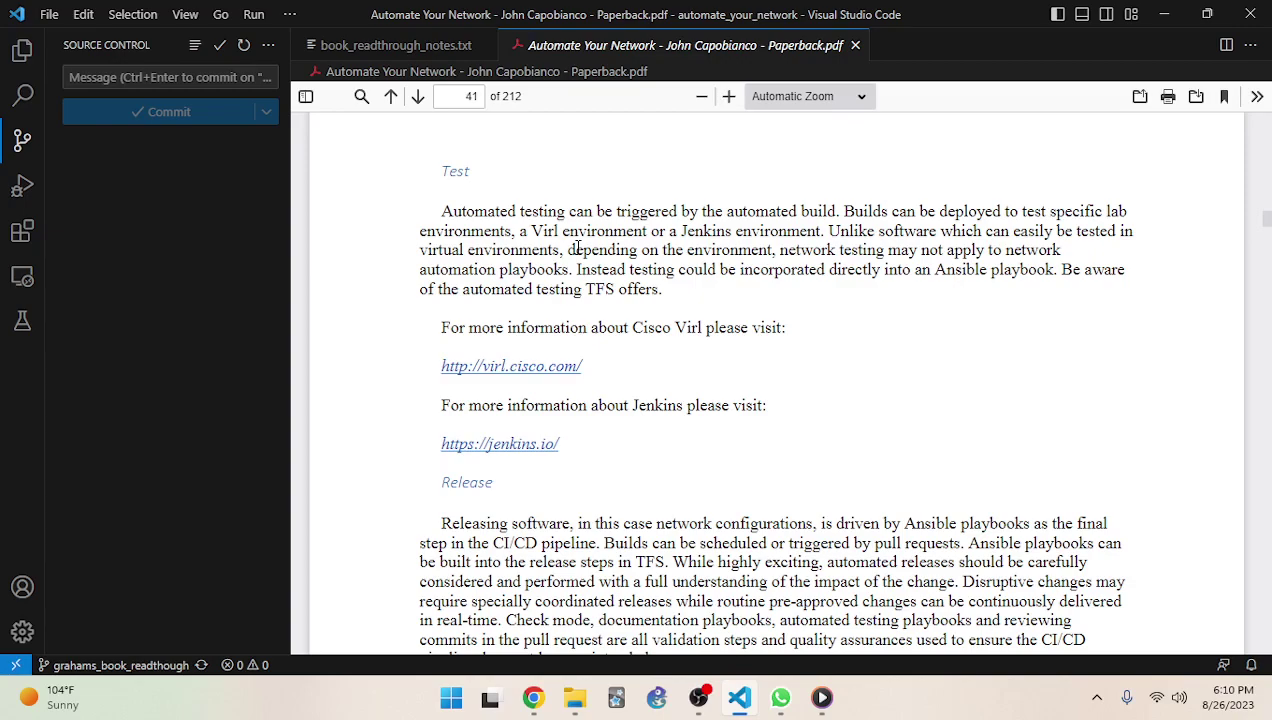
scroll(520, 185, down, 3)
scroll(678, 268, up, 1)
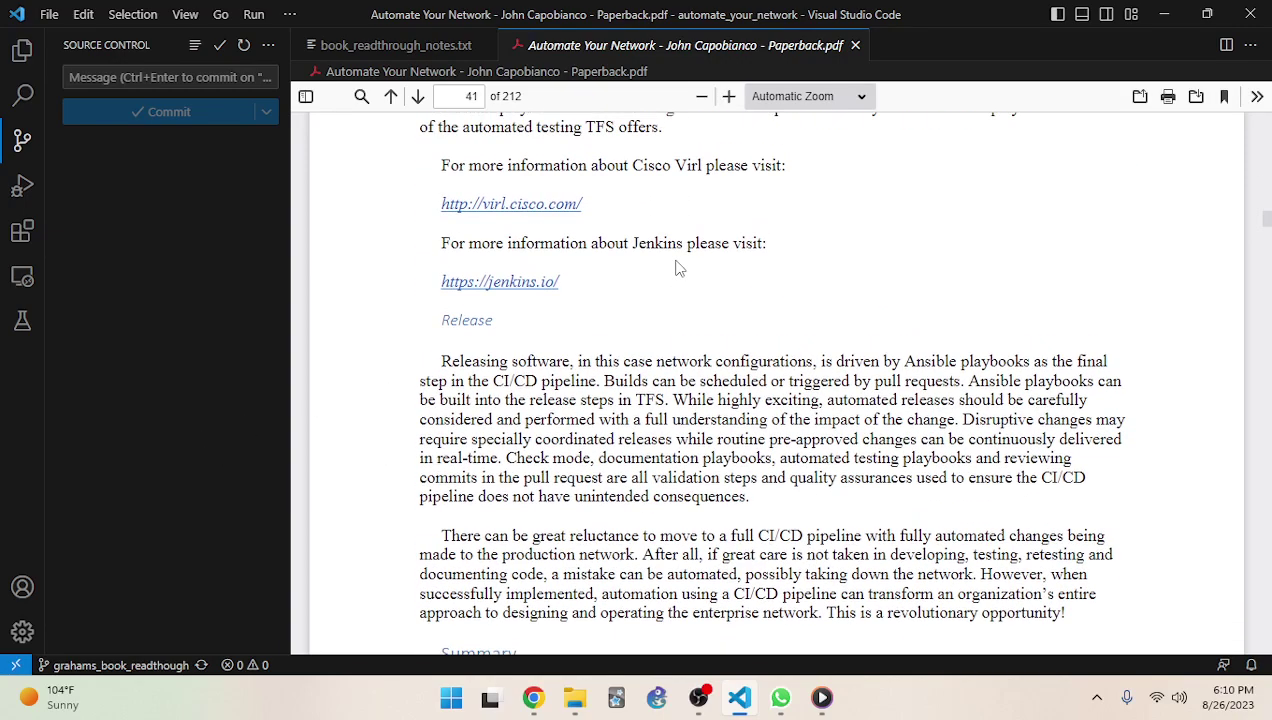
scroll(678, 268, up, 1)
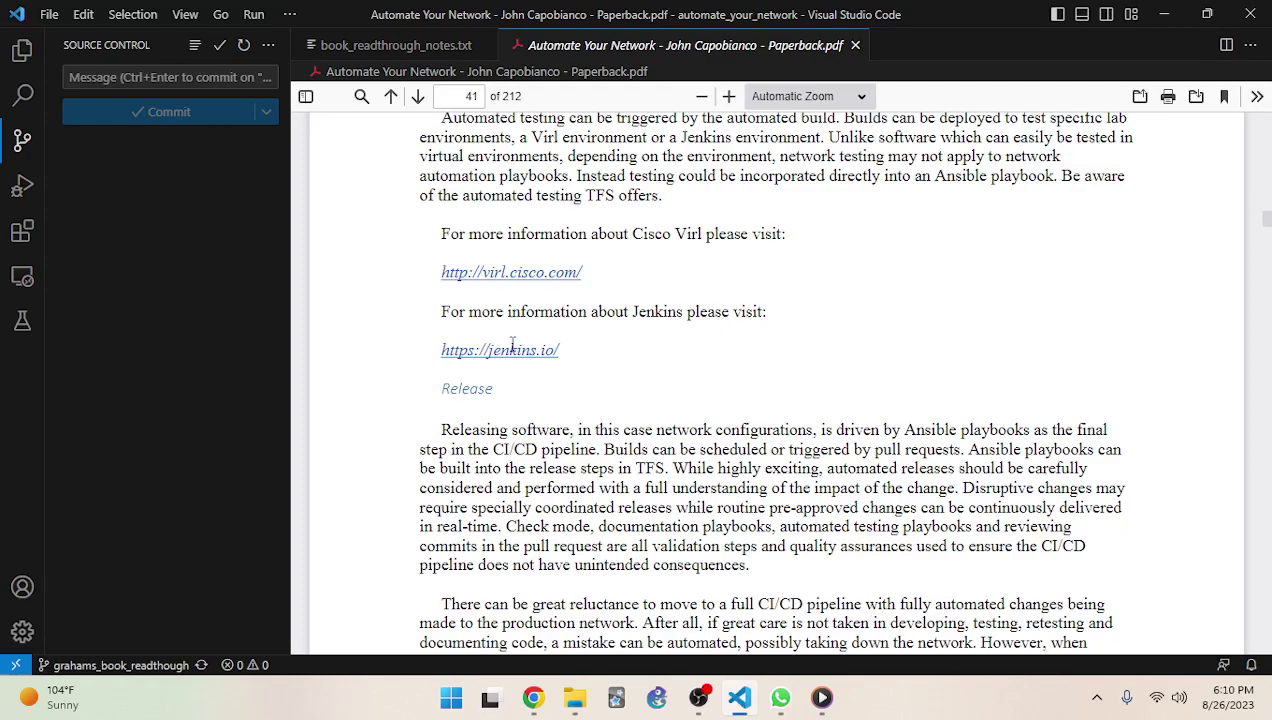
drag(557, 349, 443, 356)
key(ctrl+c)
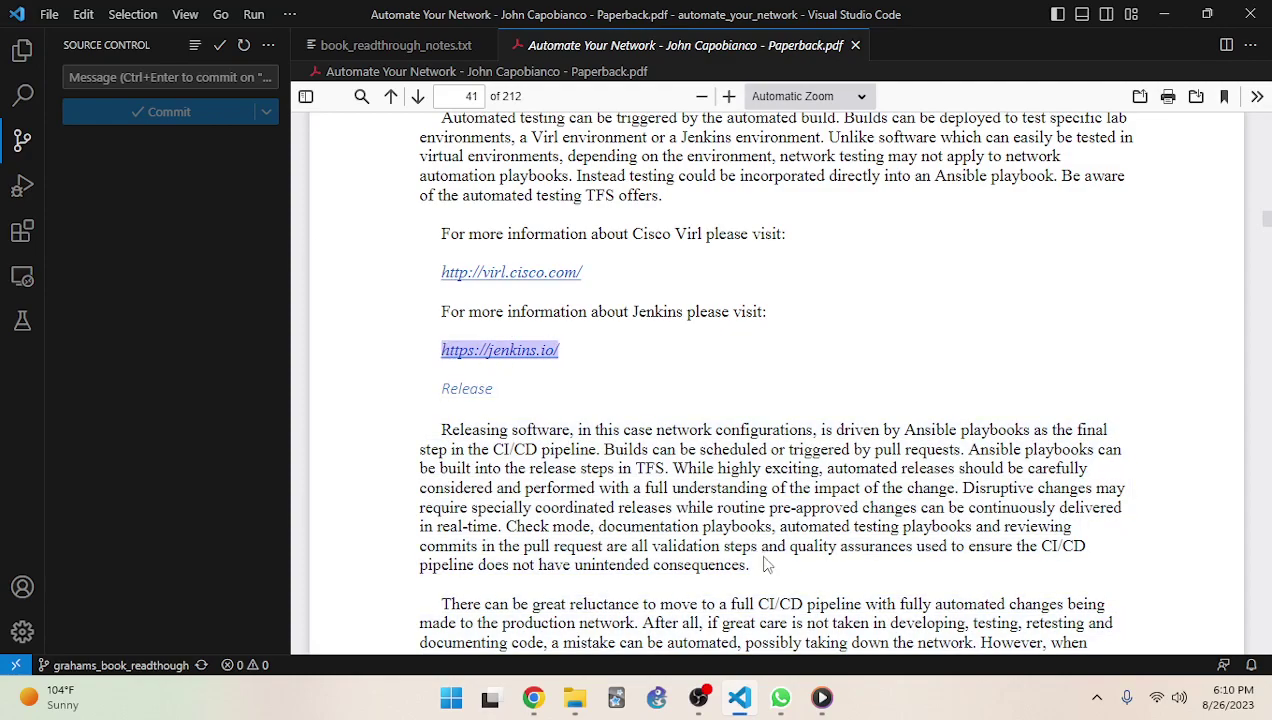
click(533, 698)
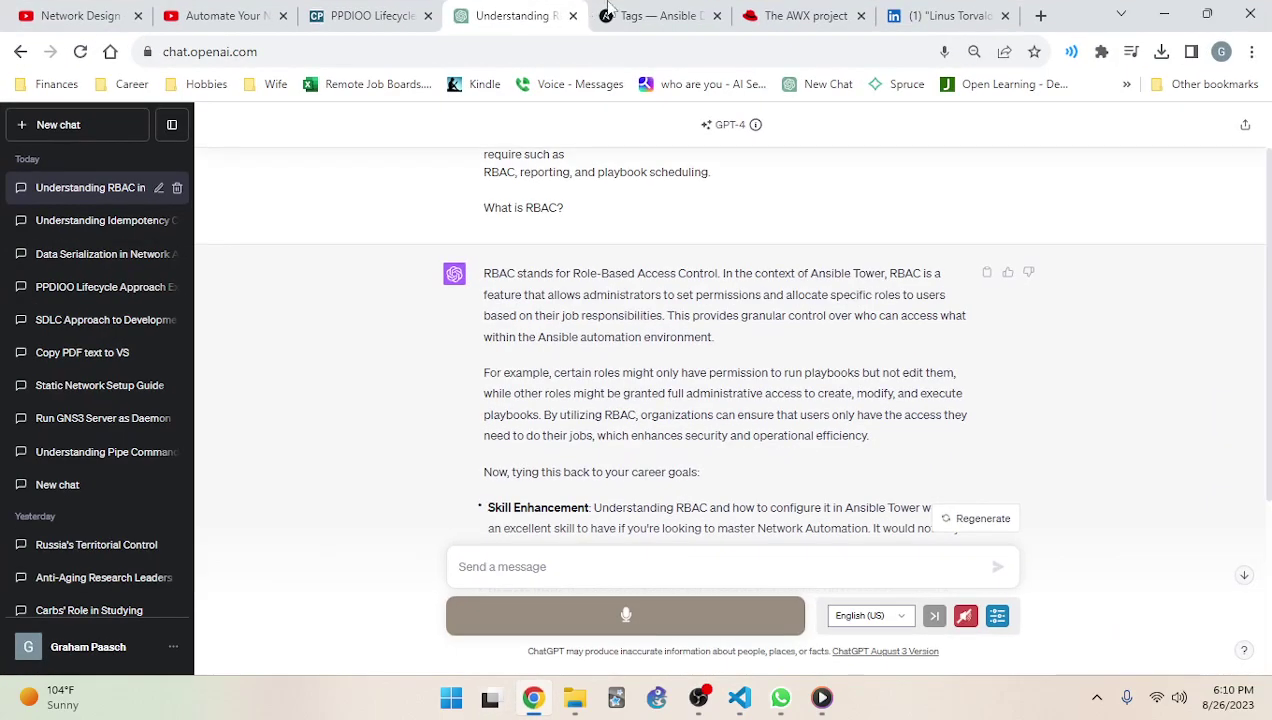
click(1040, 16)
key(ctrl+v)
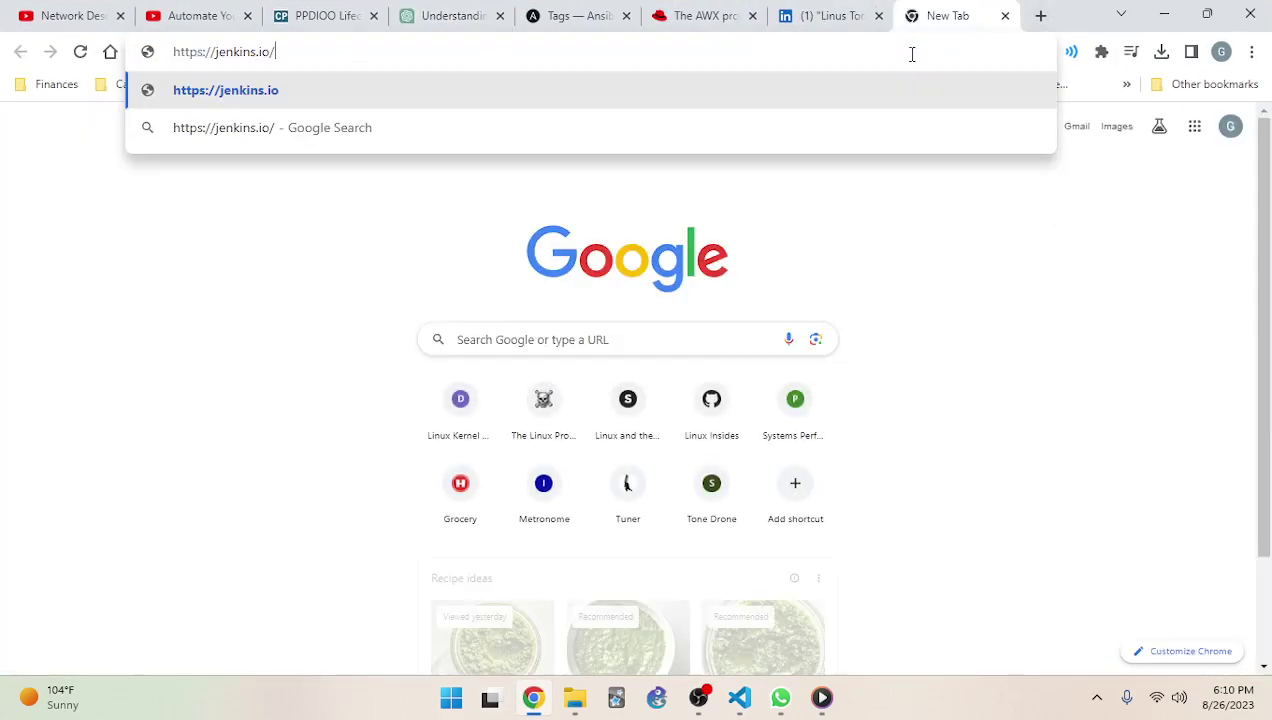
key(Return)
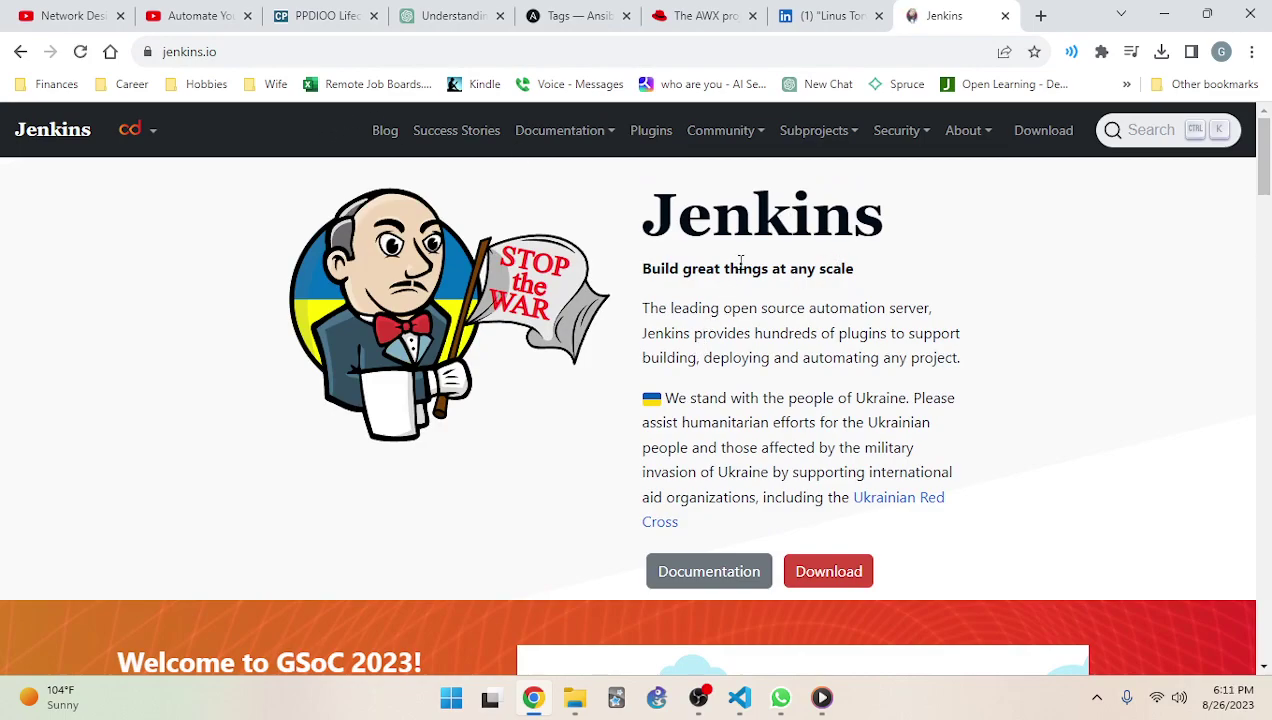
Look through the Jenkins homepage's feature overview and return to its introduction
scroll(555, 257, down, 3)
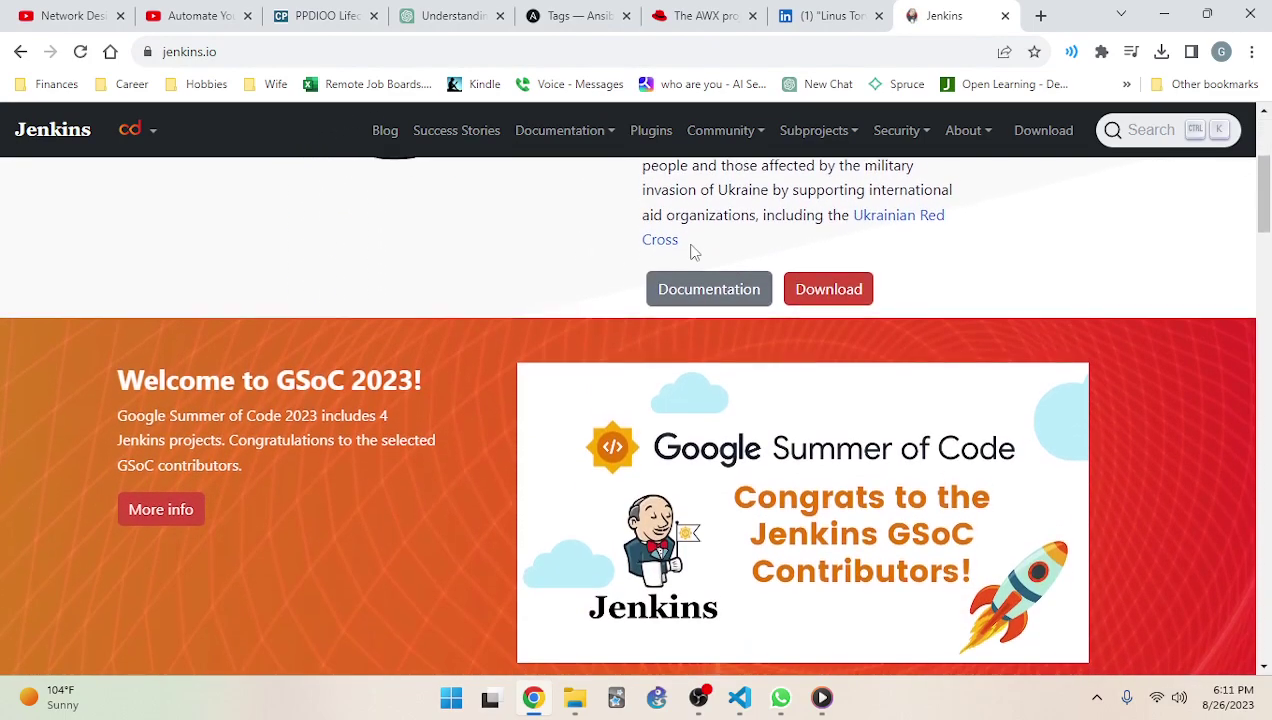
scroll(757, 318, up, 1)
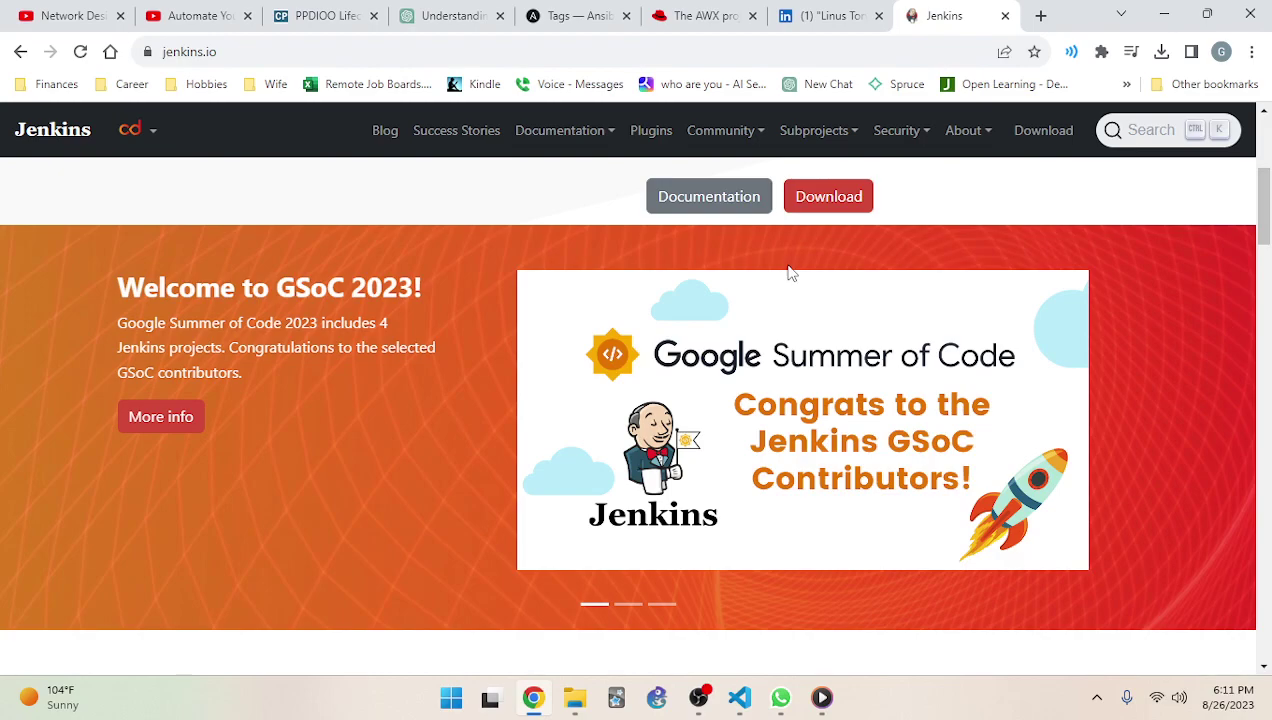
scroll(789, 272, down, 5)
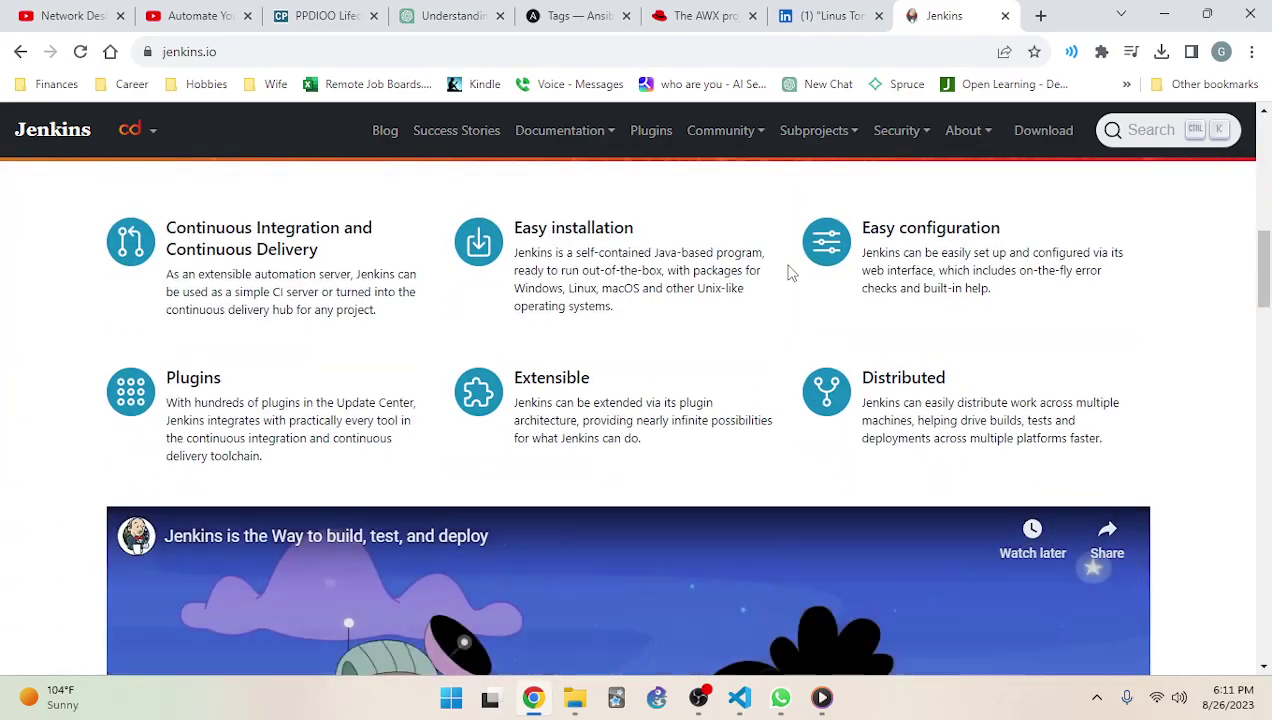
scroll(1232, 358, down, 4)
drag(1262, 322, 1267, 190)
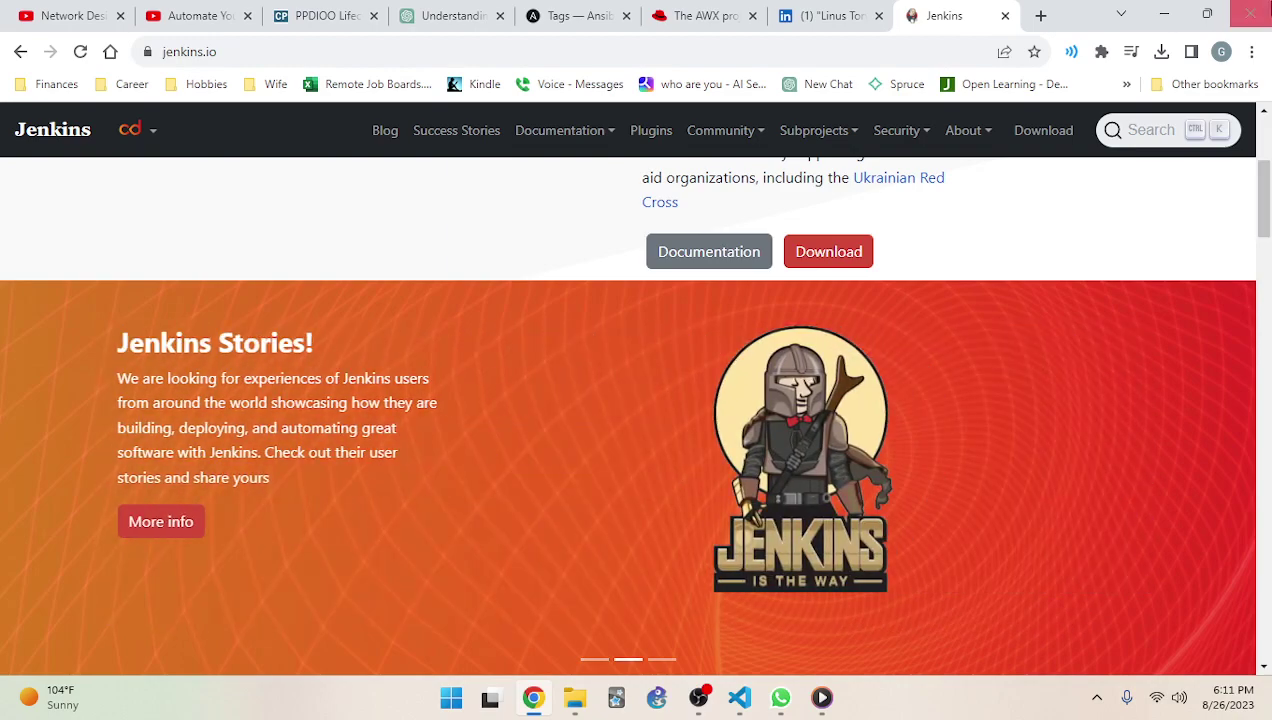
drag(1265, 192, 1265, 170)
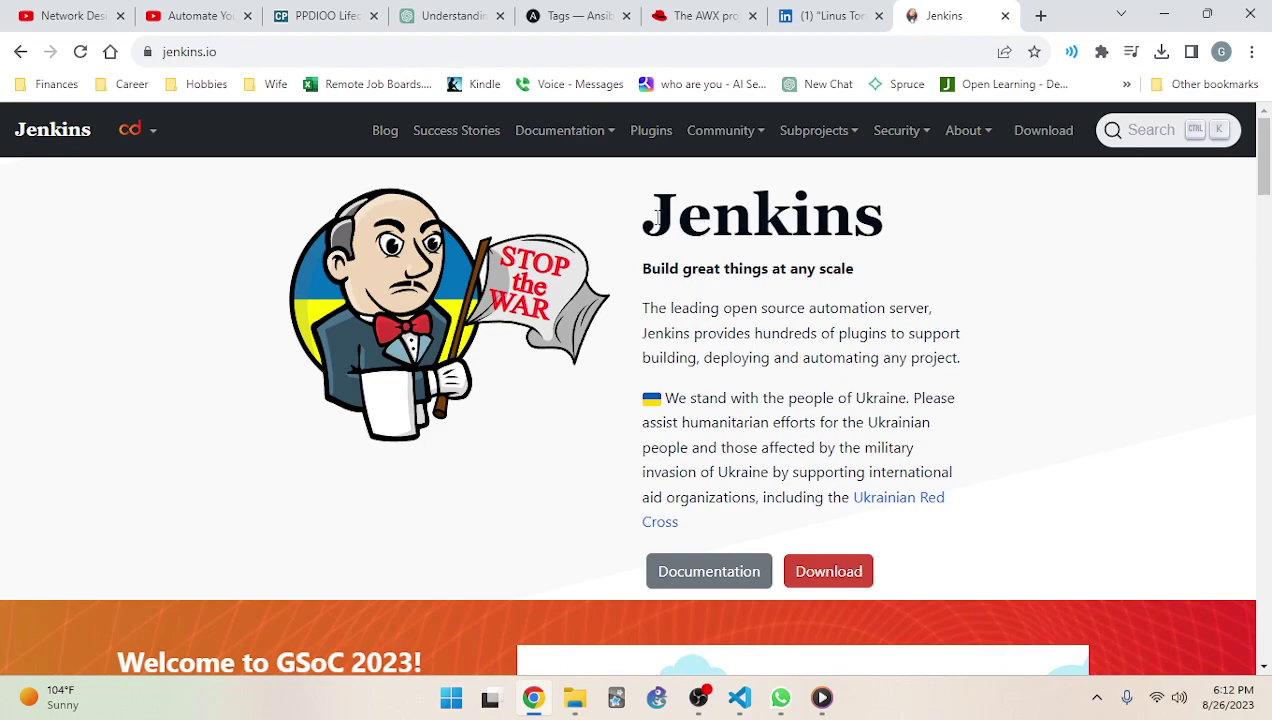
Back in the Visual Studio Code PDF, copy the Test section's first two sentences, from "Automated testing" to "Jenkins environment."
click(446, 15)
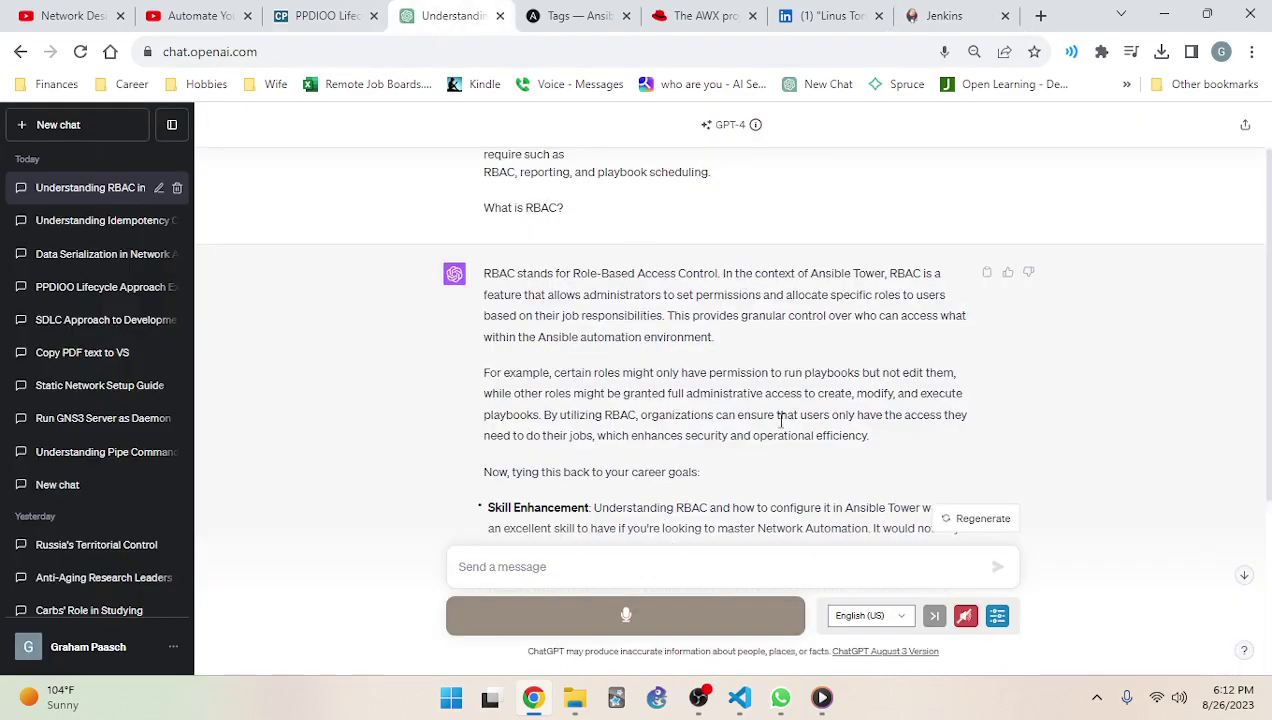
click(739, 697)
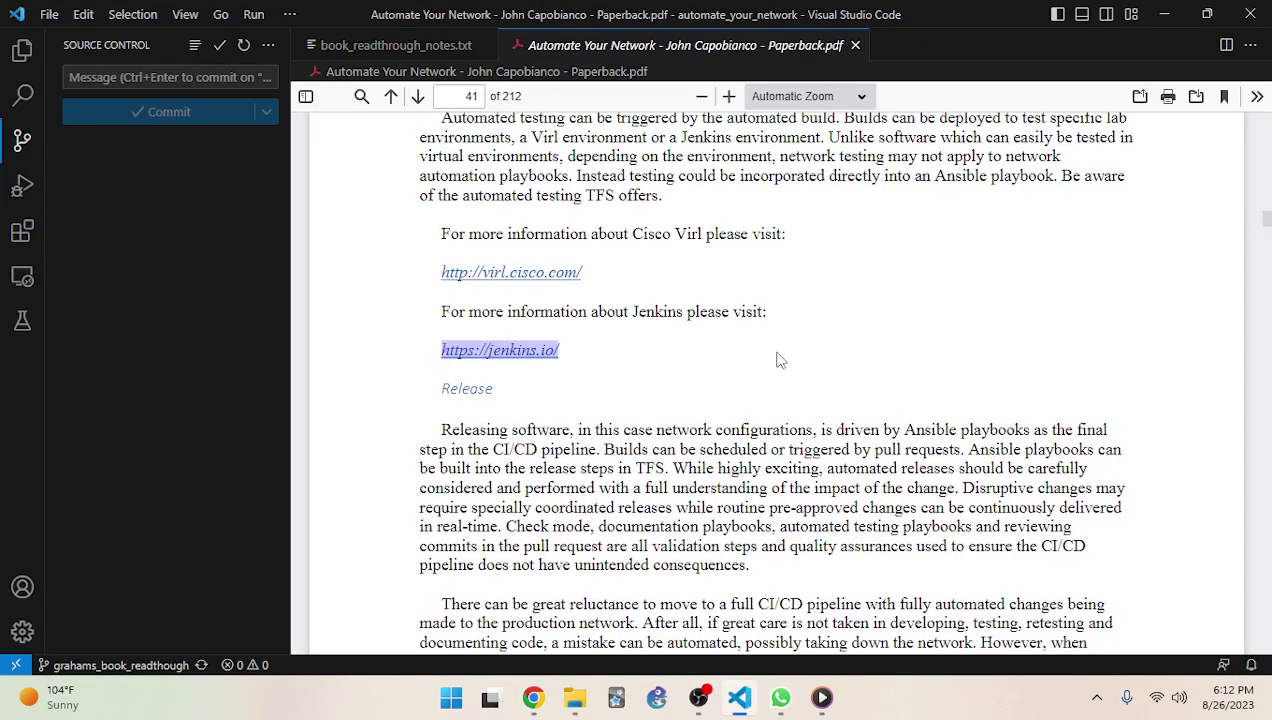
scroll(710, 361, up, 2)
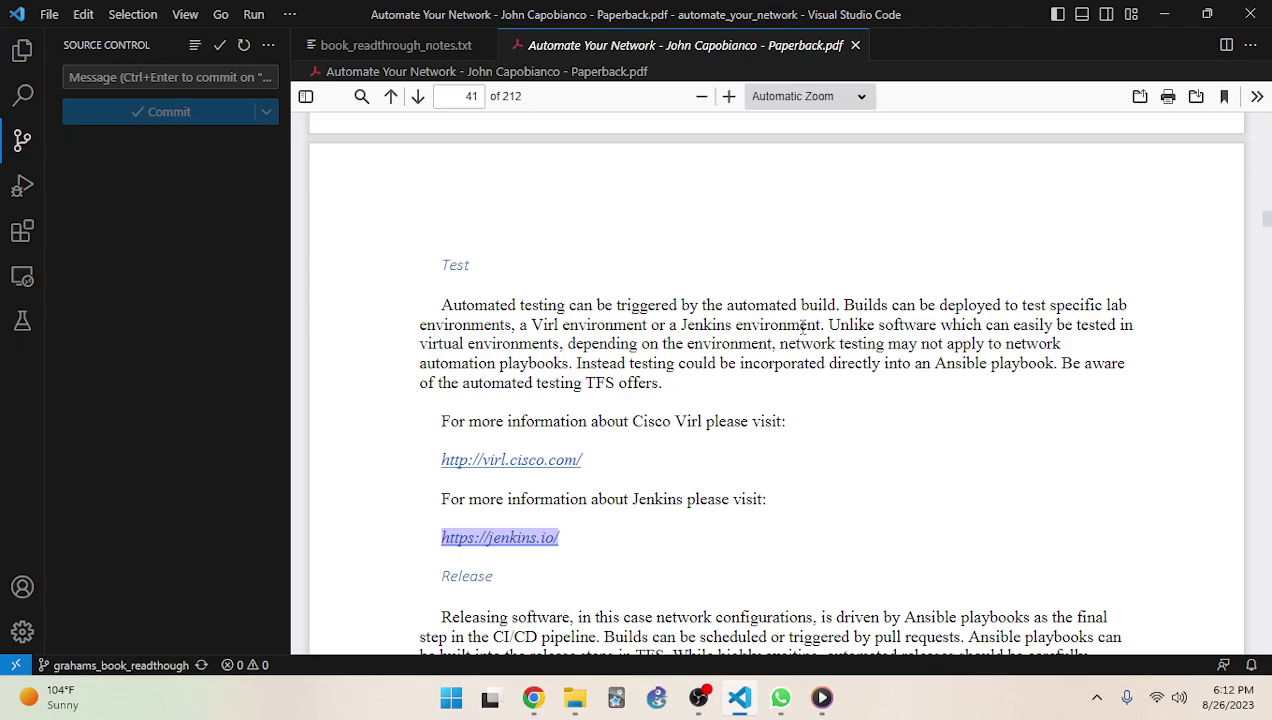
drag(826, 324, 447, 307)
right_click(463, 305)
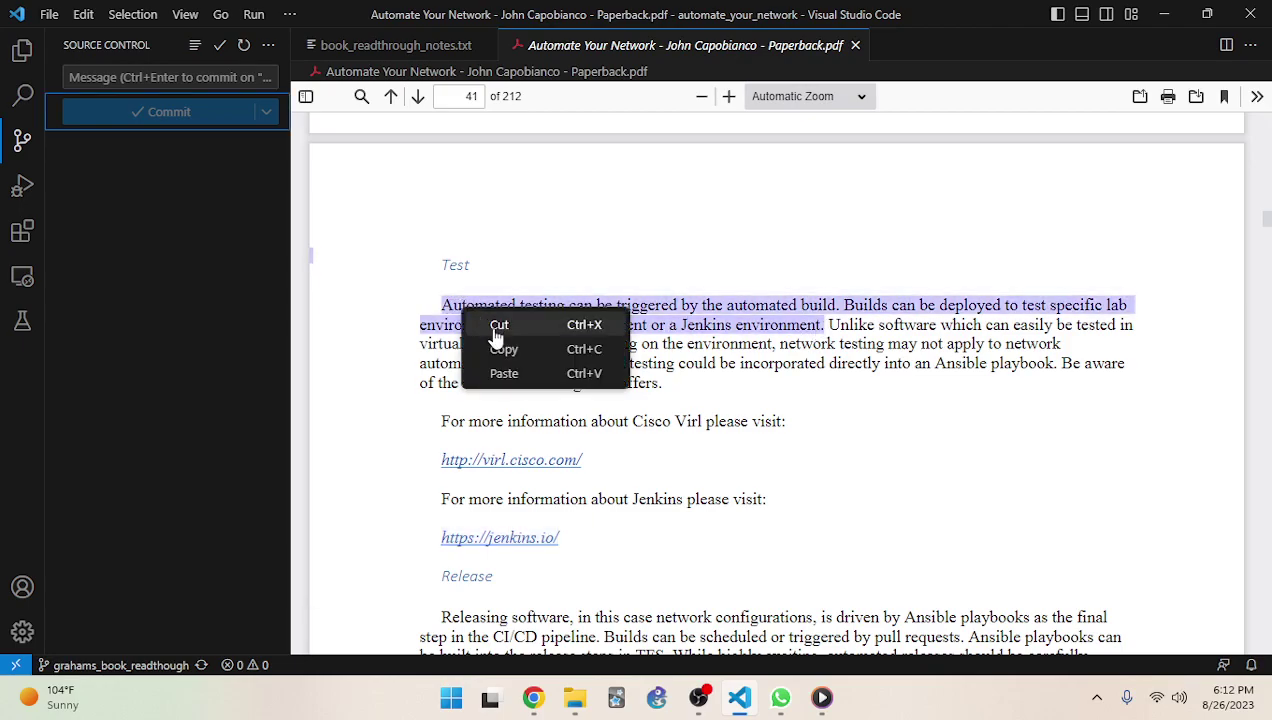
click(495, 350)
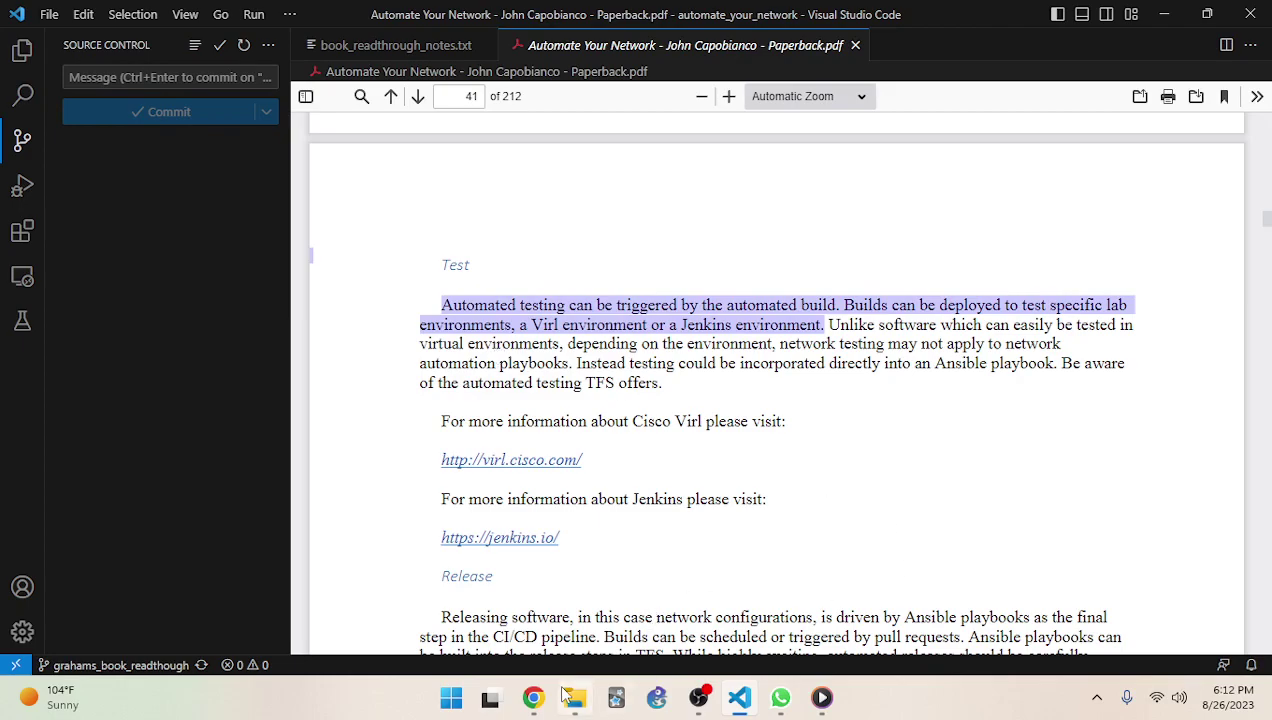
Switch to ChatGPT in Chrome, start a new GPT-4 chat and paste the copied Test sentences followed by a blank line
click(533, 697)
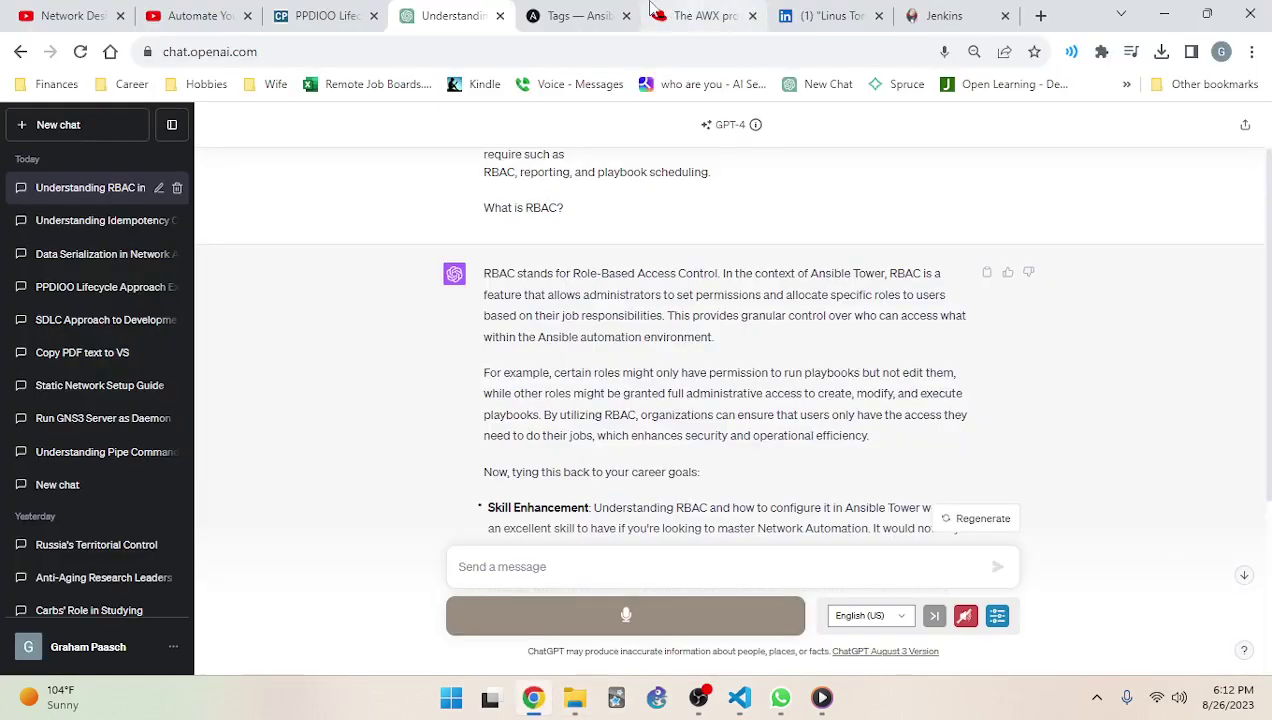
click(30, 125)
key(ctrl+v)
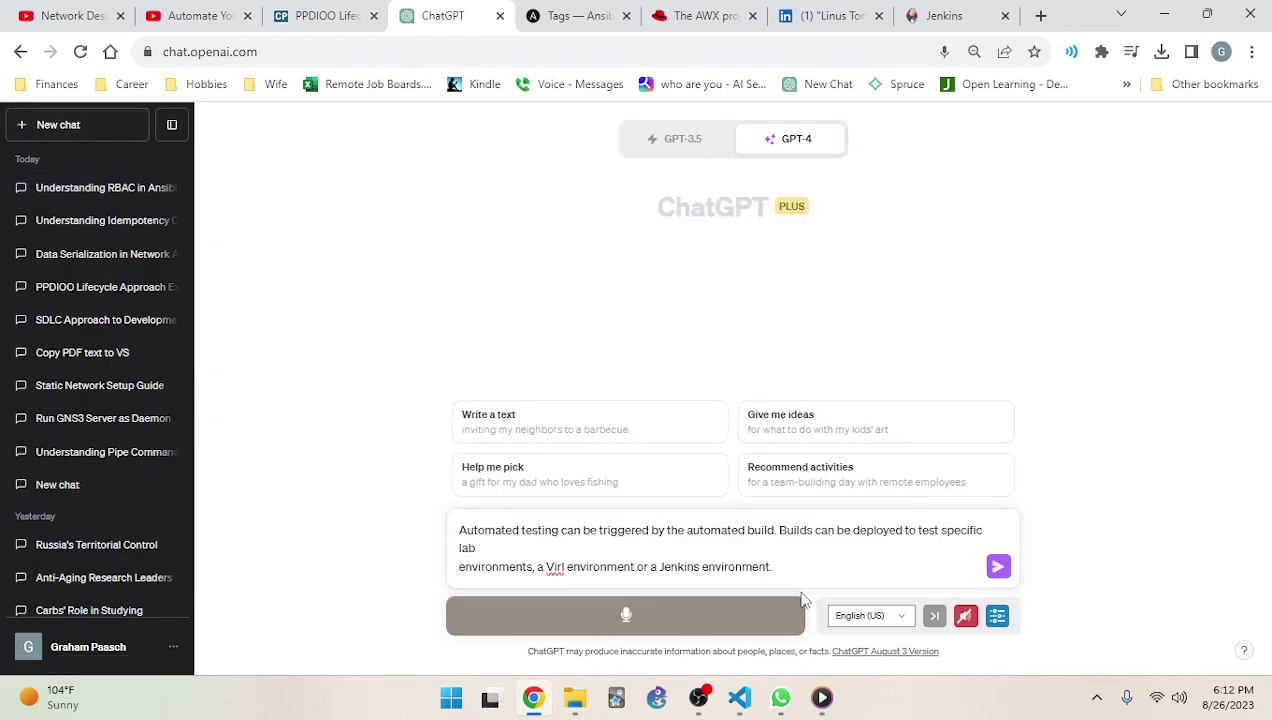
key(shift+Return)
key(shift+Return)
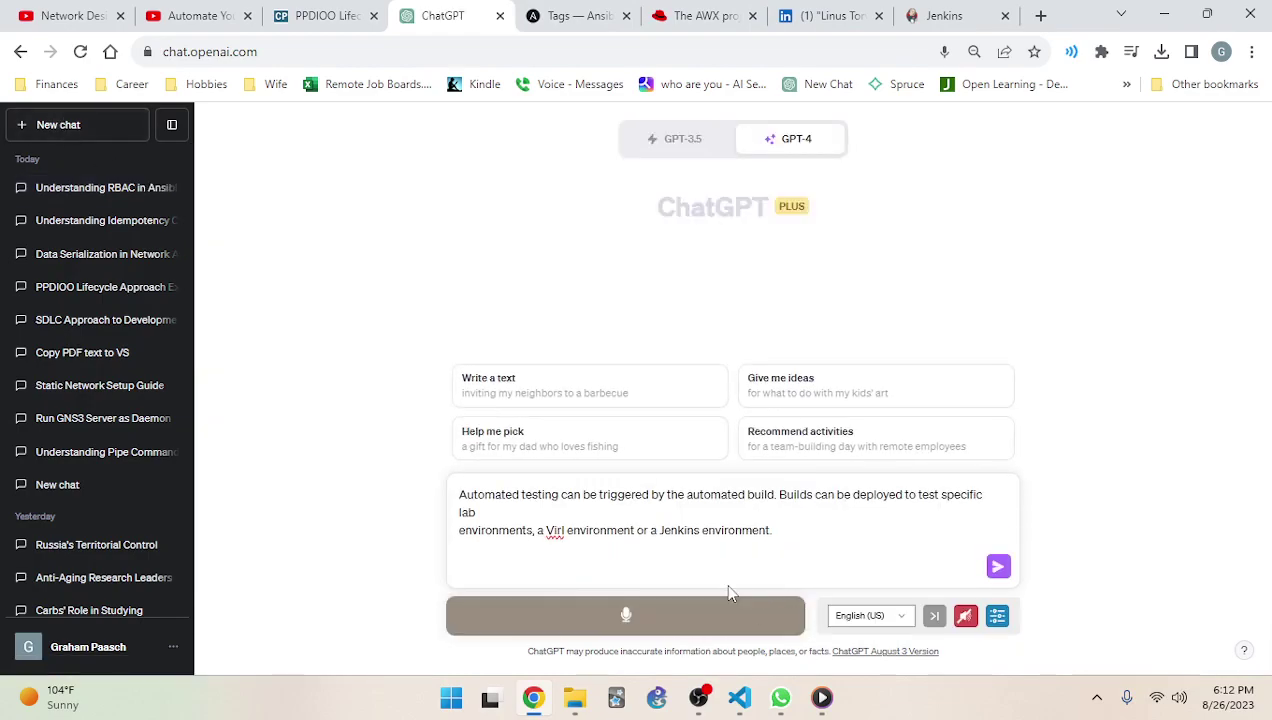
Dictate and send a question on whether seeing Jenkins as a TFS-like CI/CD tool rather than a VIRL-style lab is wrong, and enable spoken replies
click(716, 627)
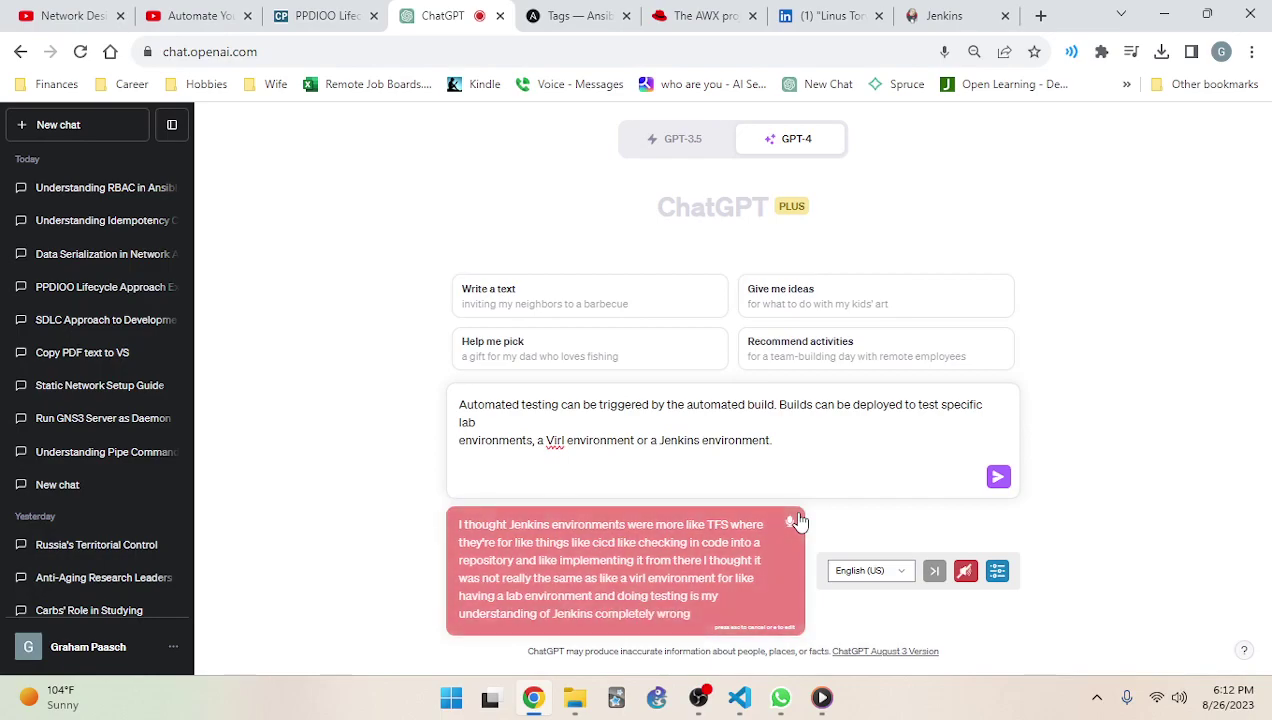
click(792, 521)
click(965, 616)
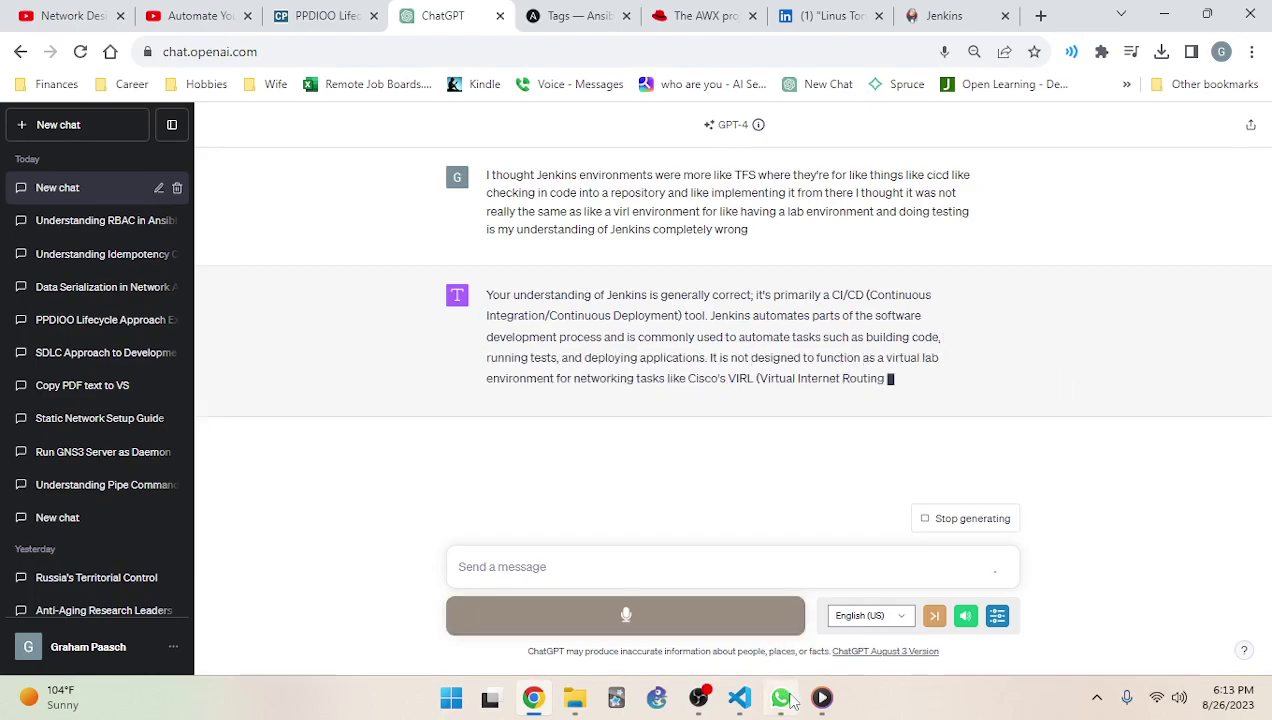
Check the audio mixer levels in OBS while the reply is generated, and return to the ChatGPT conversation
mouse_move(760, 697)
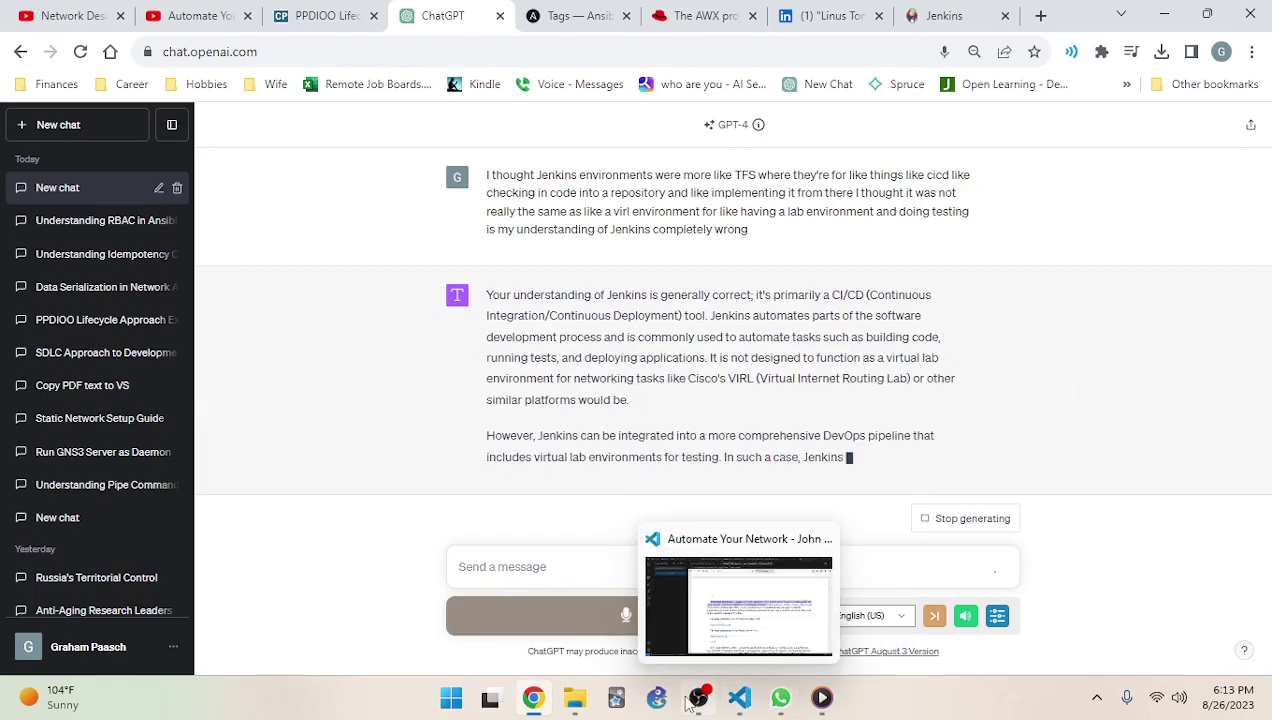
click(692, 702)
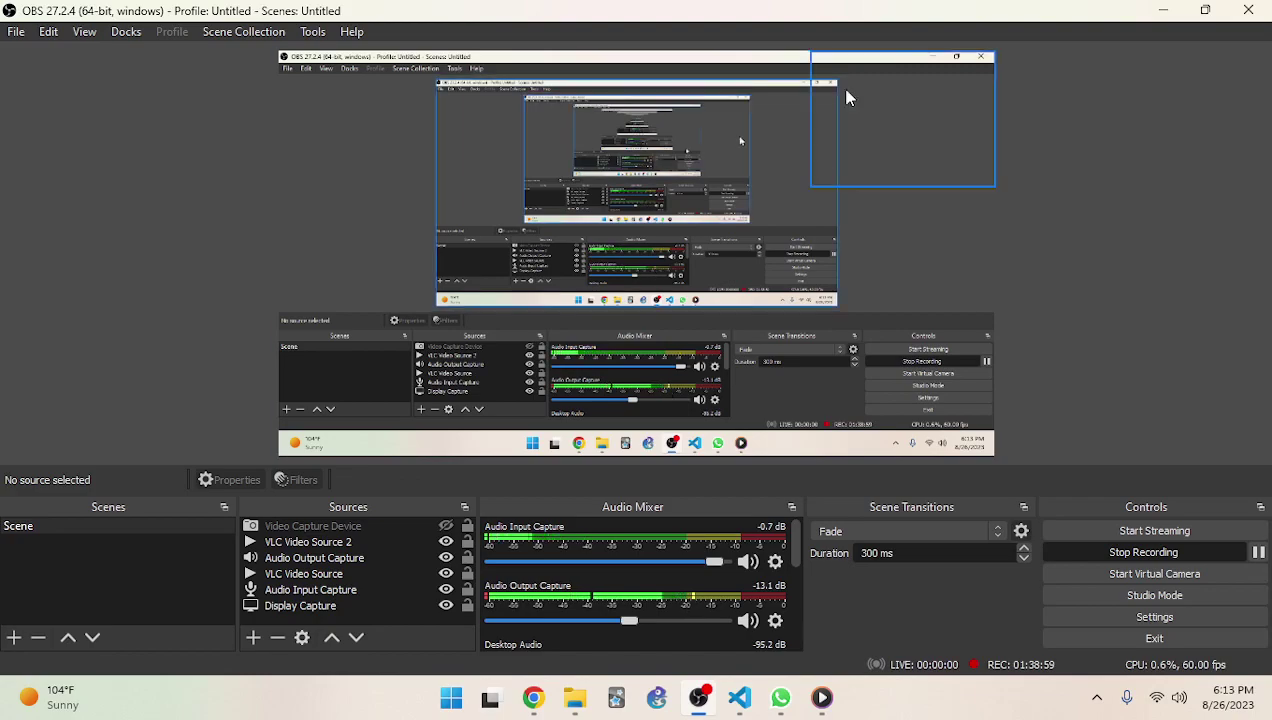
click(1163, 10)
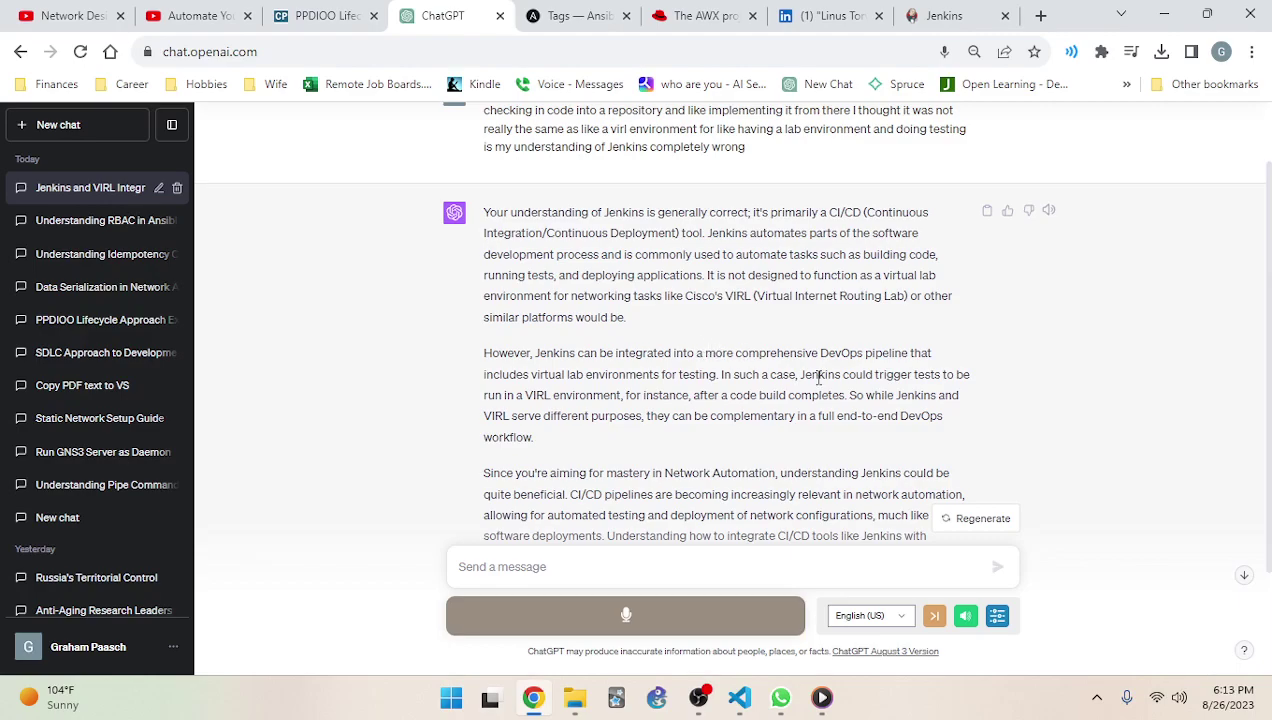
Read ChatGPT's answer about how Jenkins and VIRL relate through to its end, and turn off spoken replies
drag(841, 395, 767, 435)
click(718, 358)
scroll(696, 374, down, 3)
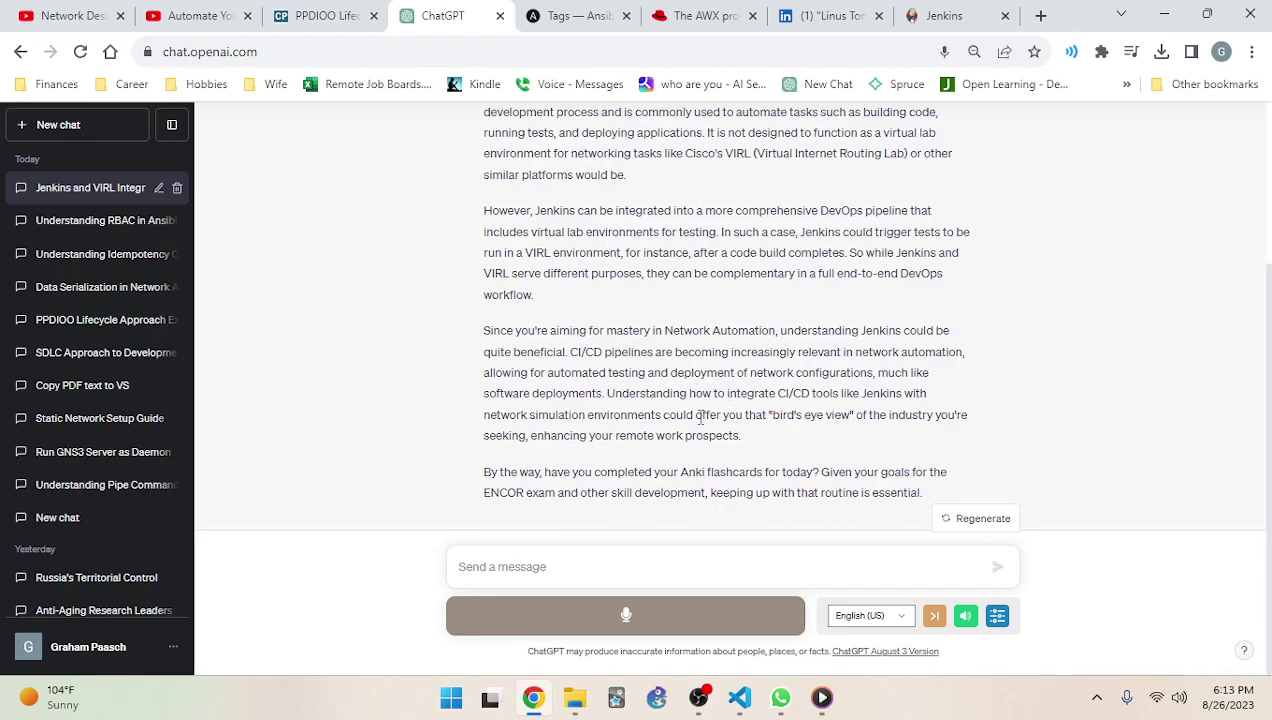
click(967, 616)
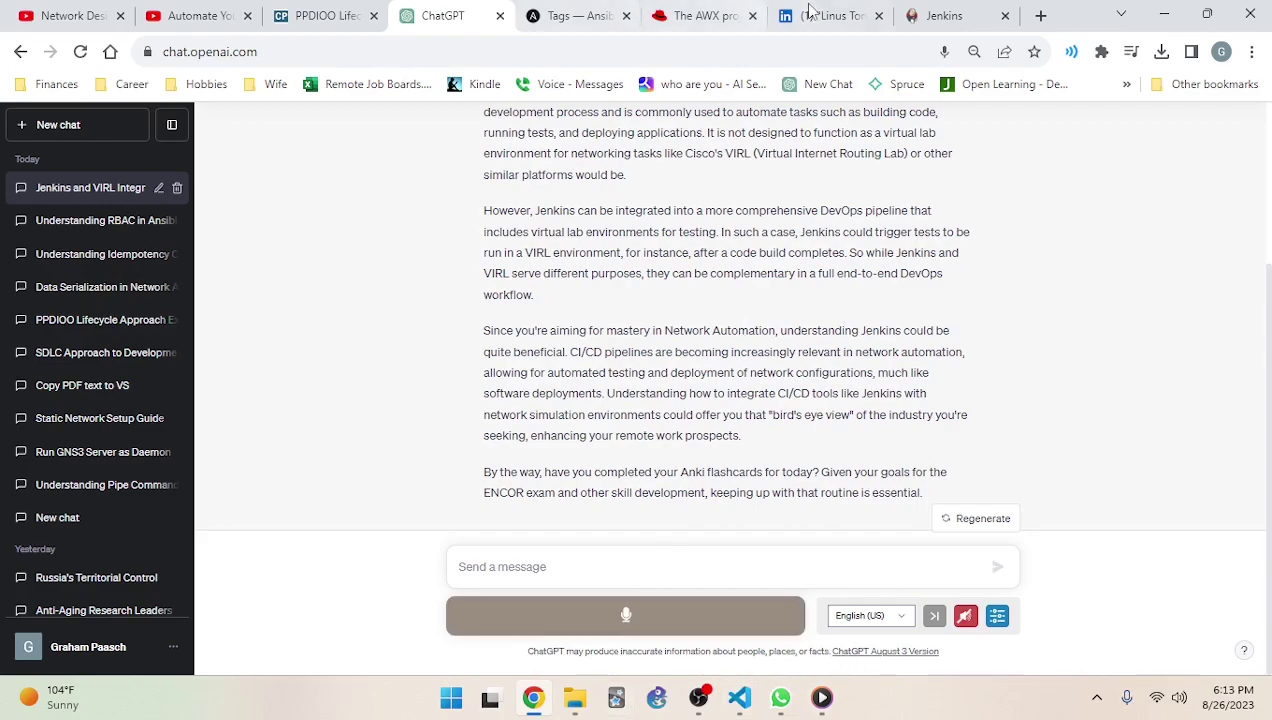
Return to the PDF in Visual Studio Code and read the Release section on page 41, highlighting sentences along the way
click(739, 697)
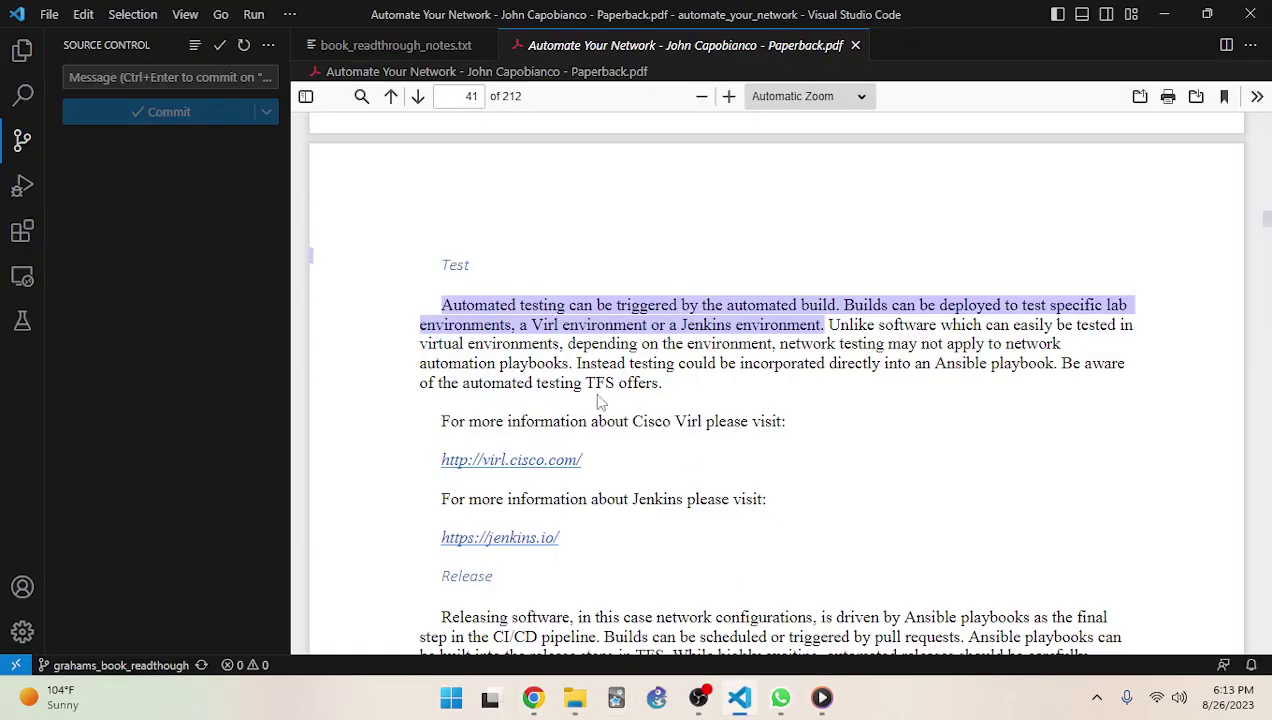
scroll(590, 383, down, 3)
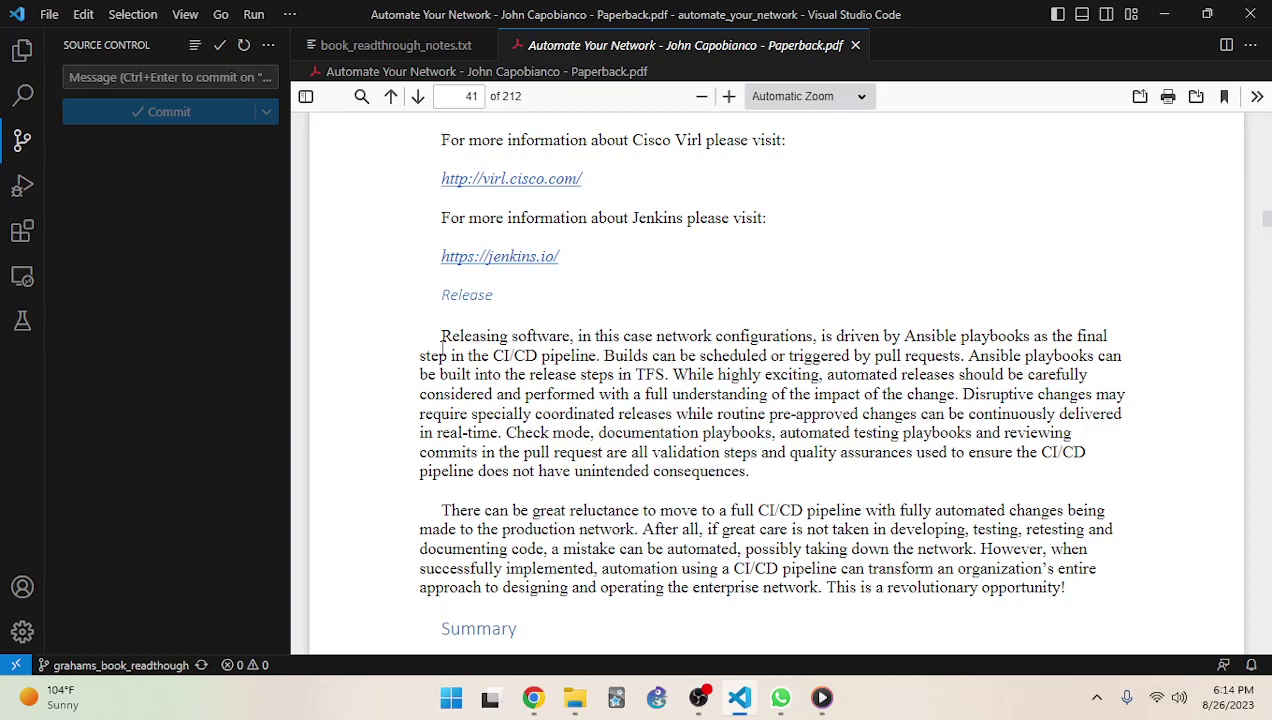
drag(425, 357, 521, 413)
click(492, 354)
click(985, 347)
click(690, 368)
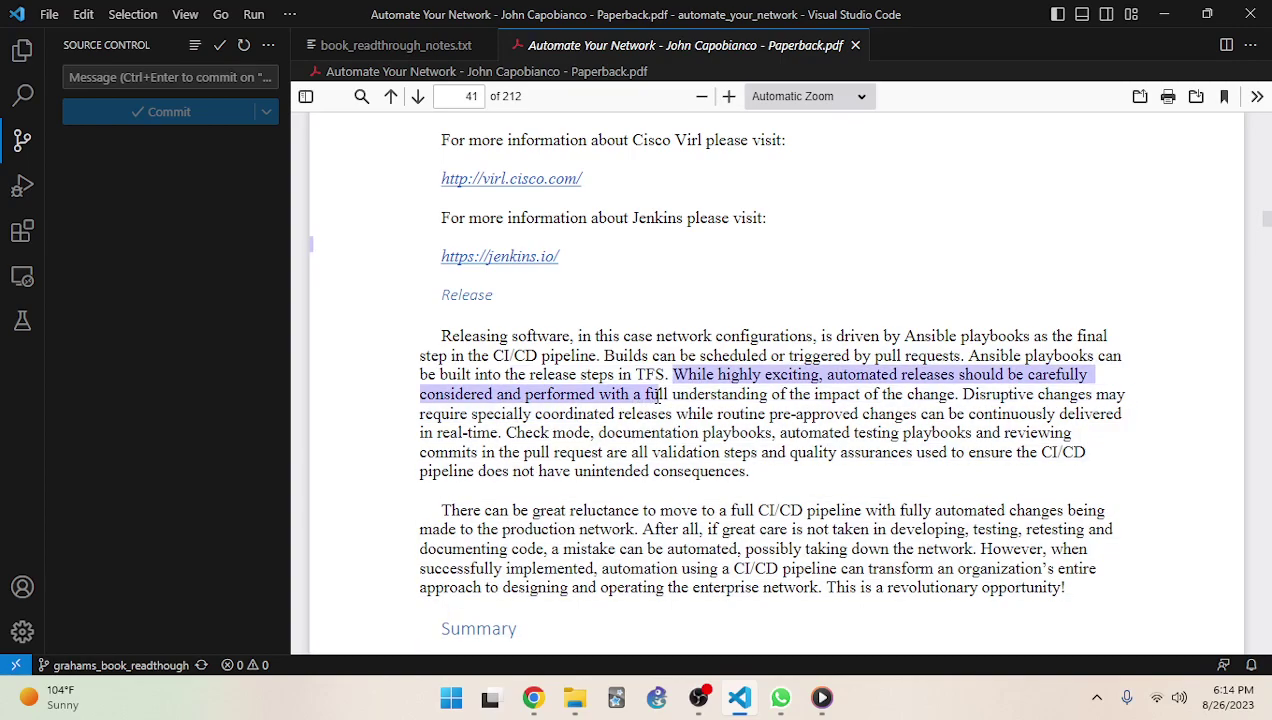